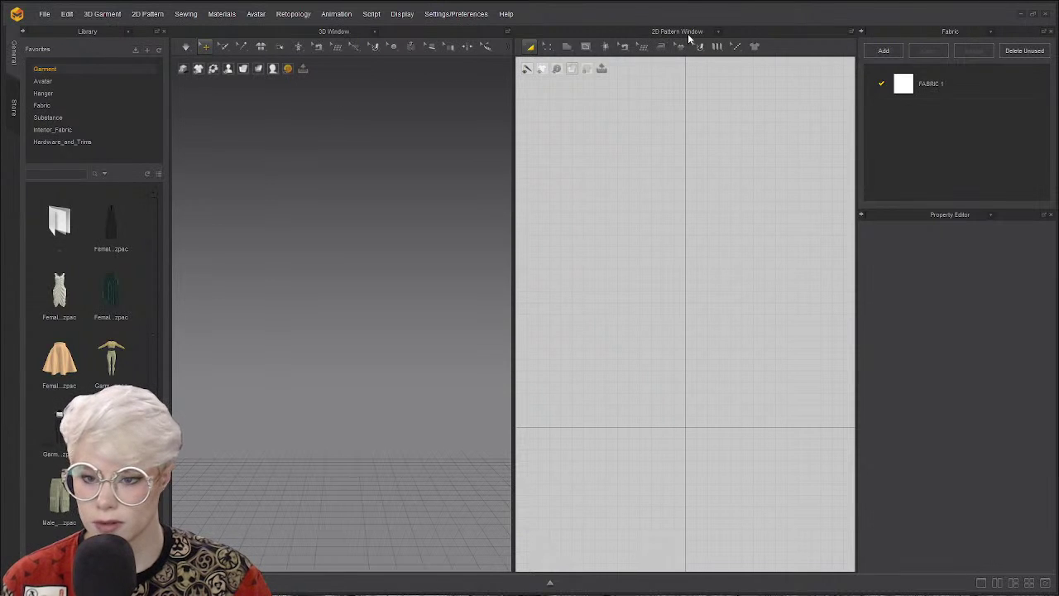
left_click(986, 32)
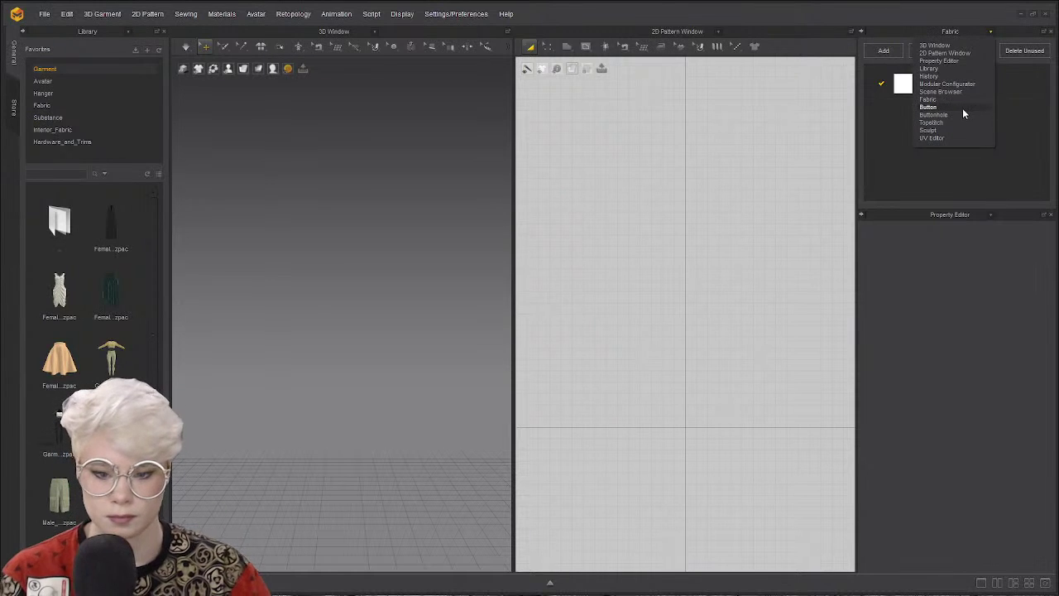
key("Escape")
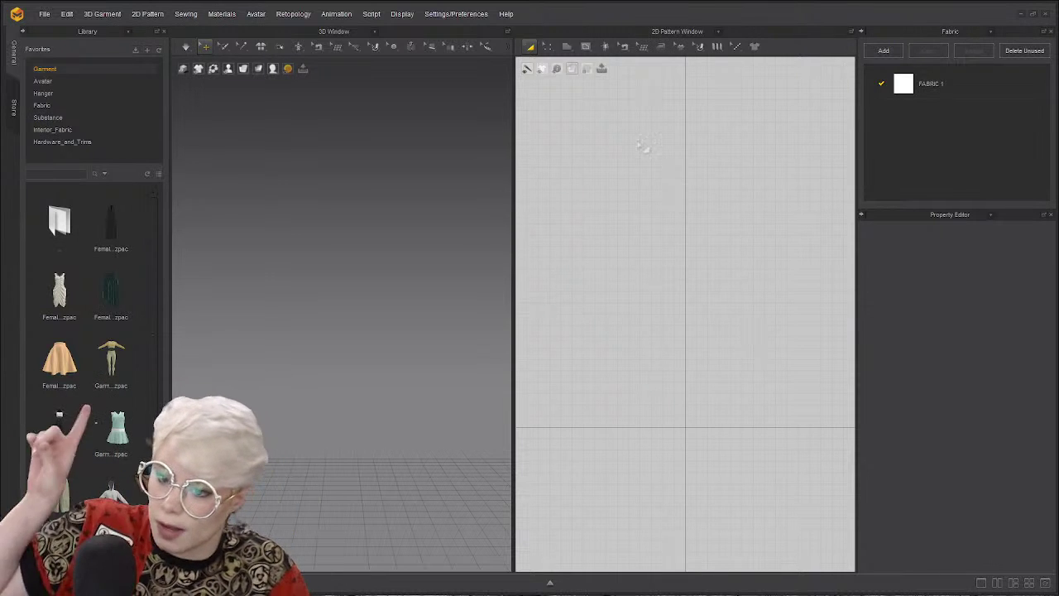
Load a light-skinned male avatar from the library's Male_V2 avatar folder into the scene.
left_click(53, 68)
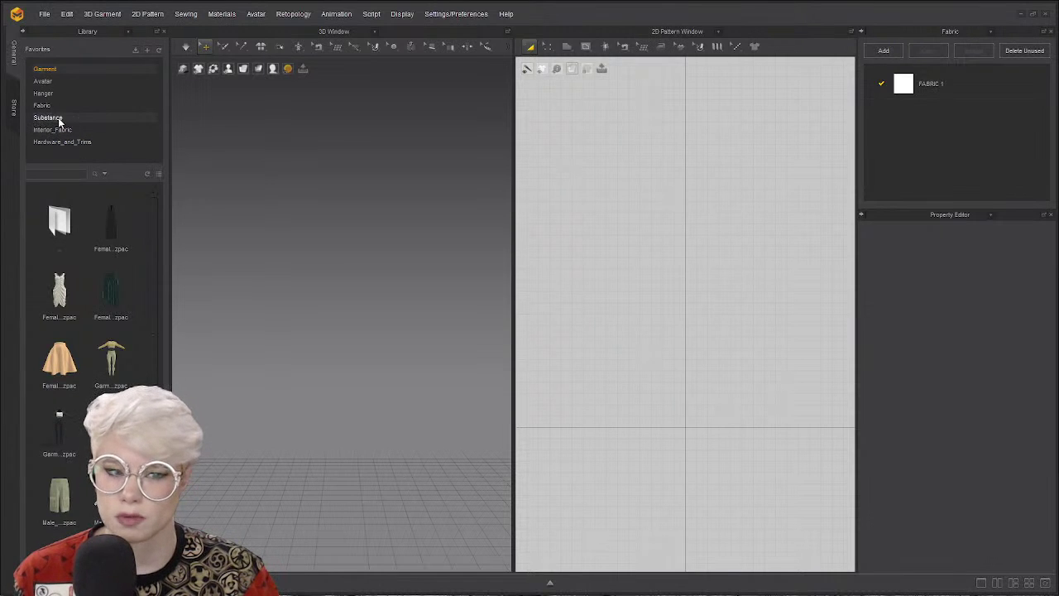
left_click(118, 82)
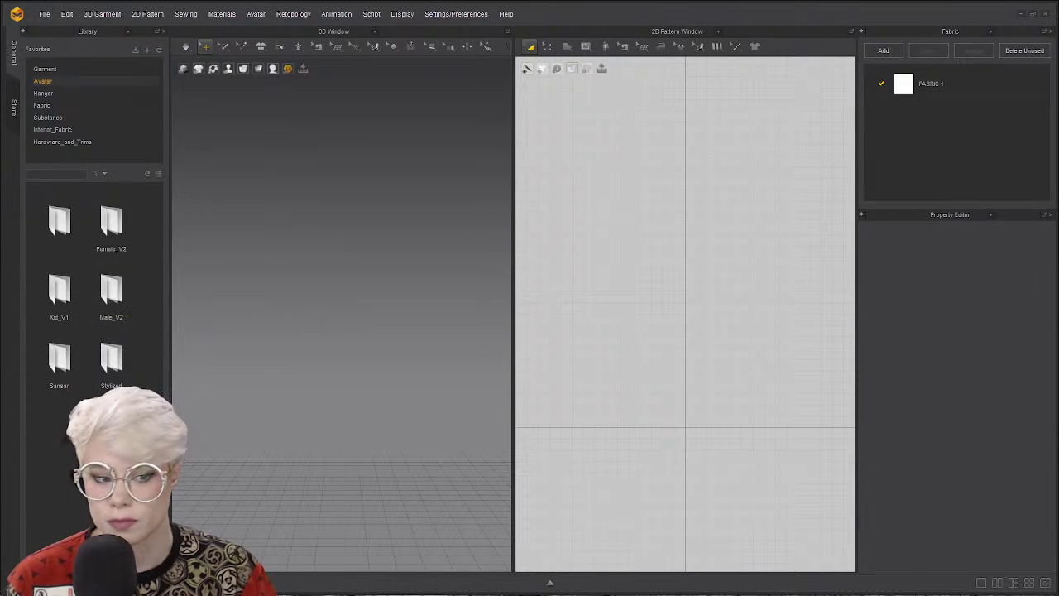
double_click(120, 310)
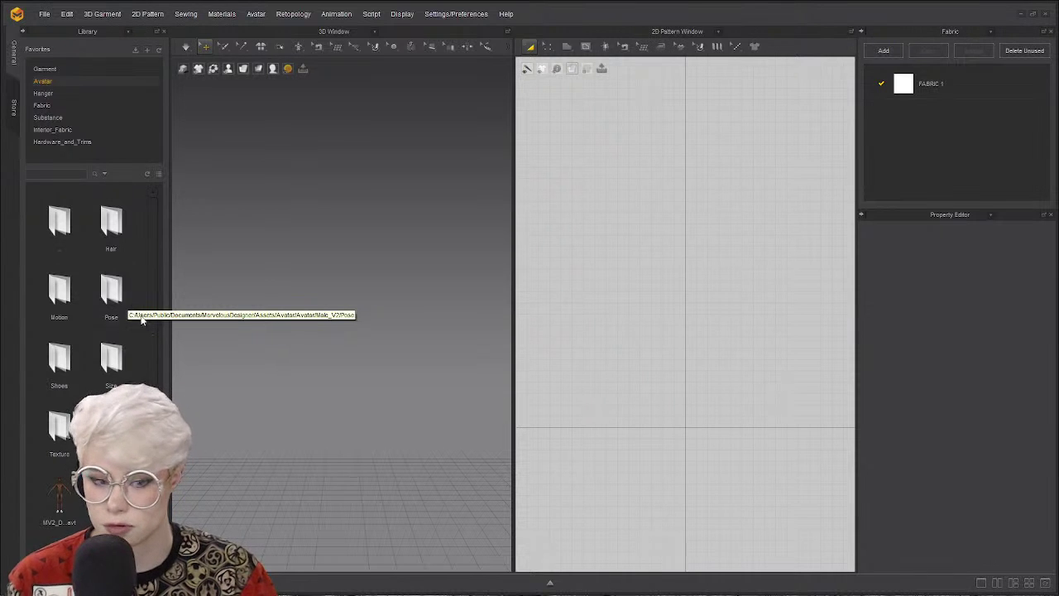
scroll(124, 327, "down", 2)
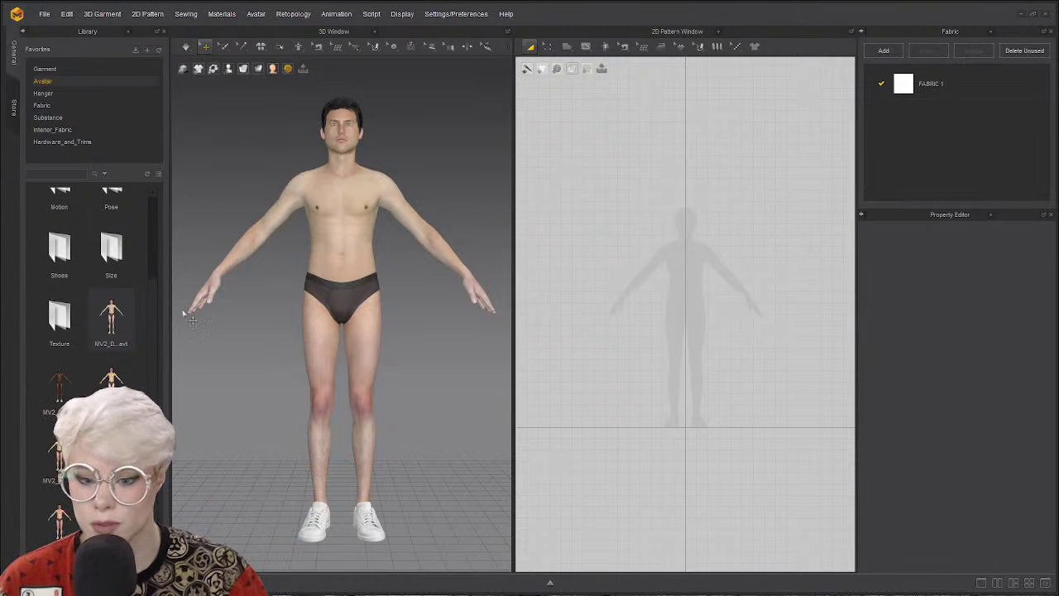
Examine the loaded avatar from above and from the front, along with its silhouette in the 2D pattern area.
scroll(391, 288, "down", 1)
scroll(544, 275, "down", 2)
scroll(650, 315, "up", 5)
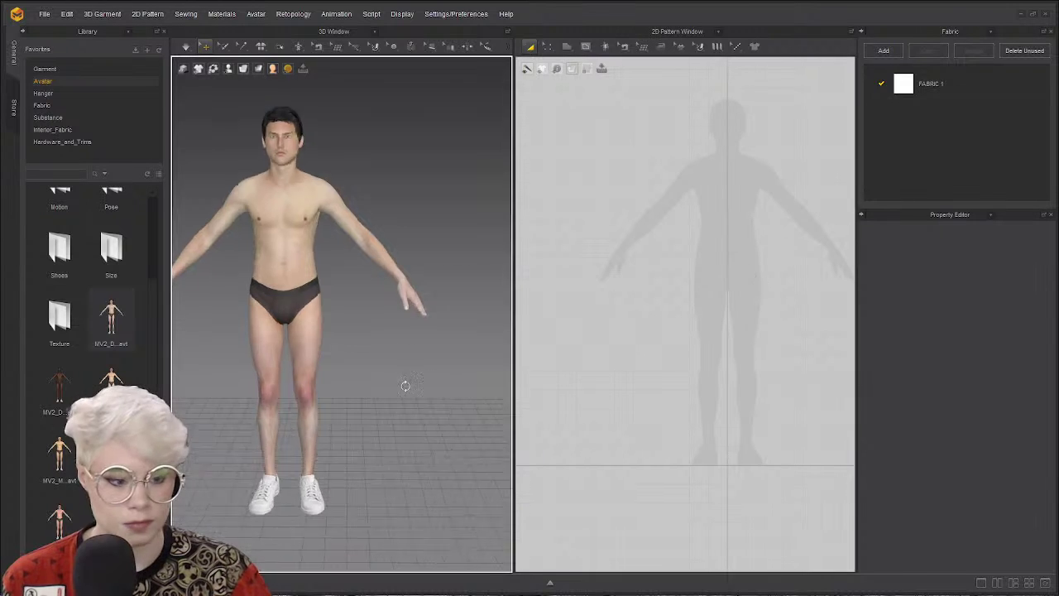
right_click_drag(402, 384, 351, 356)
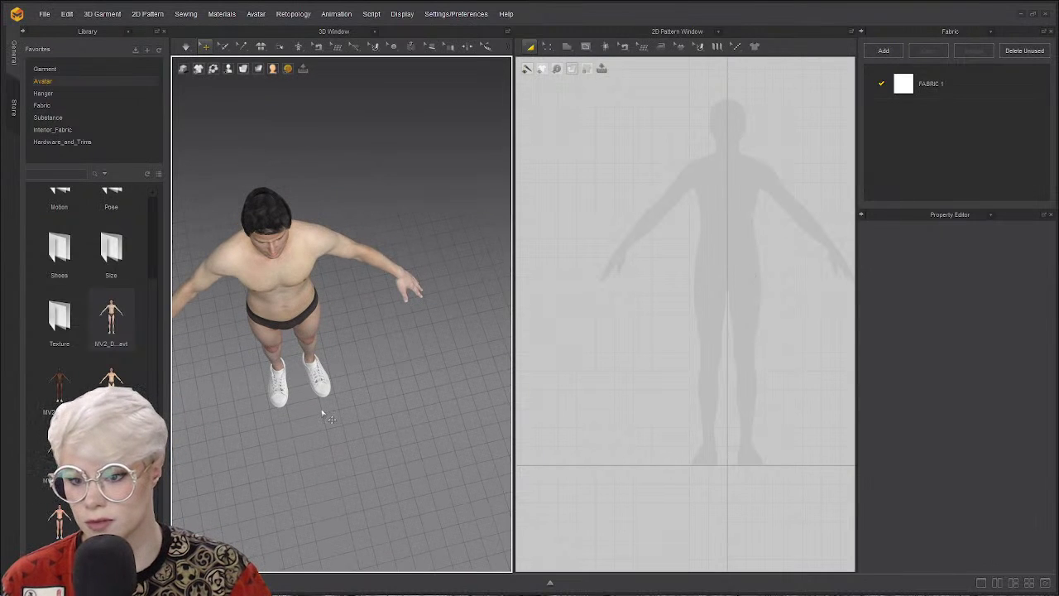
right_click_drag(310, 403, 339, 390)
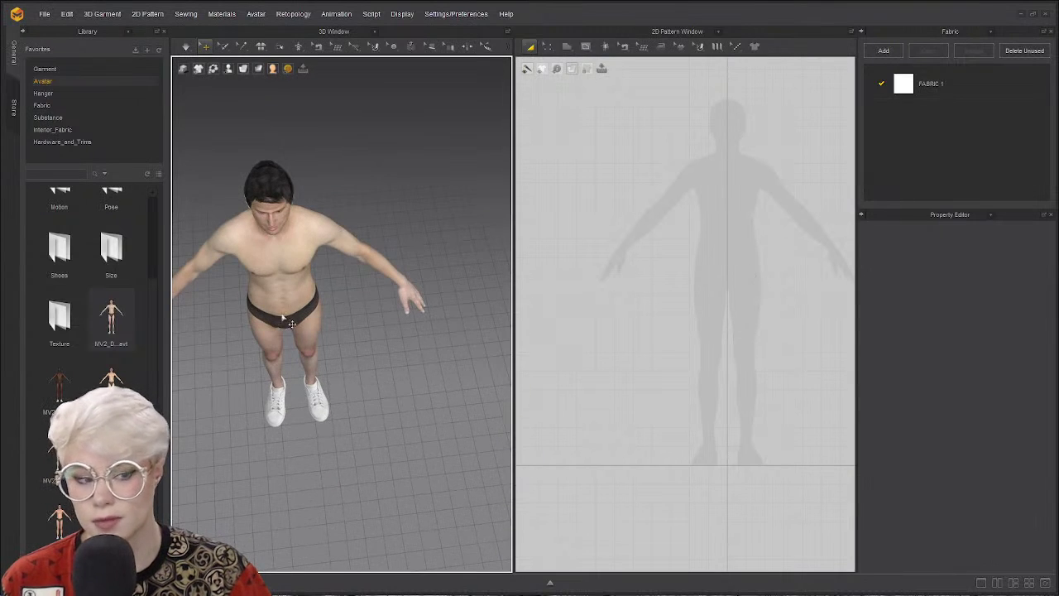
right_click_drag(455, 338, 406, 284)
scroll(626, 314, "down", 3)
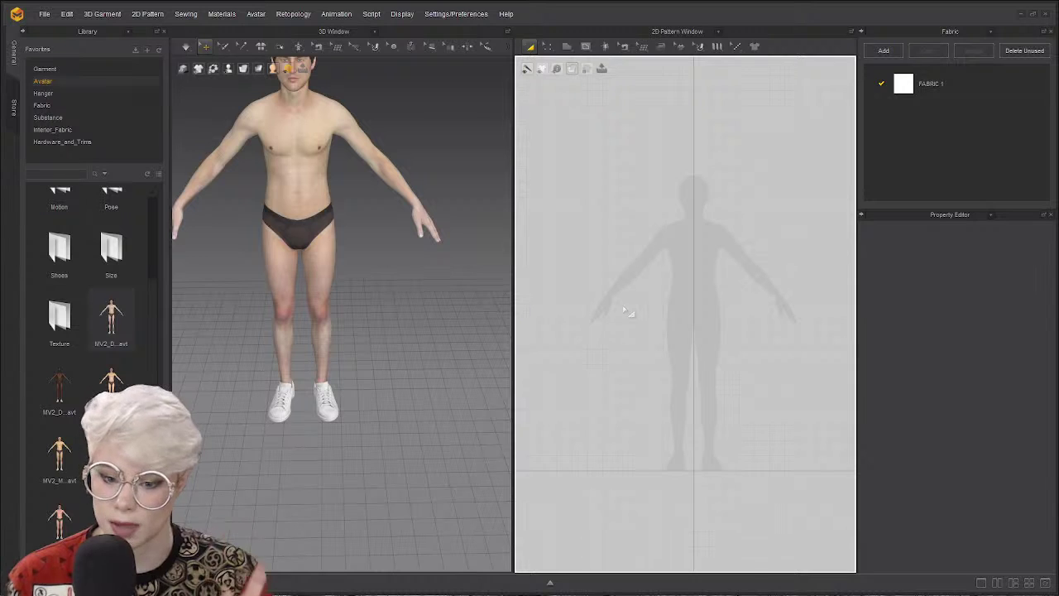
right_click_drag(304, 223, 337, 341)
middle_click_drag(337, 341, 366, 300)
scroll(367, 301, "up", 3)
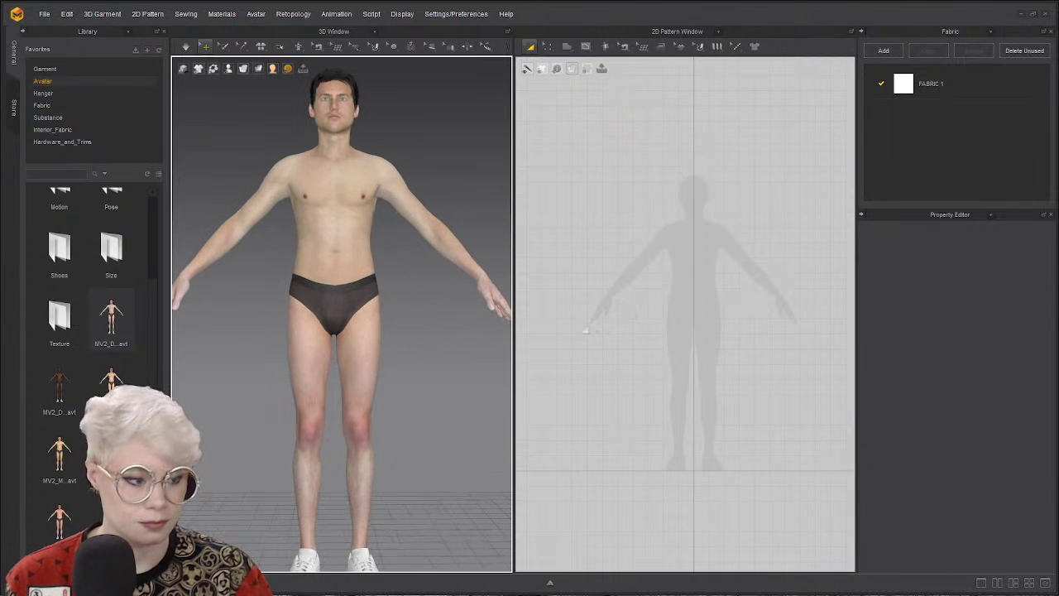
scroll(585, 331, "down", 3)
scroll(679, 272, "up", 5)
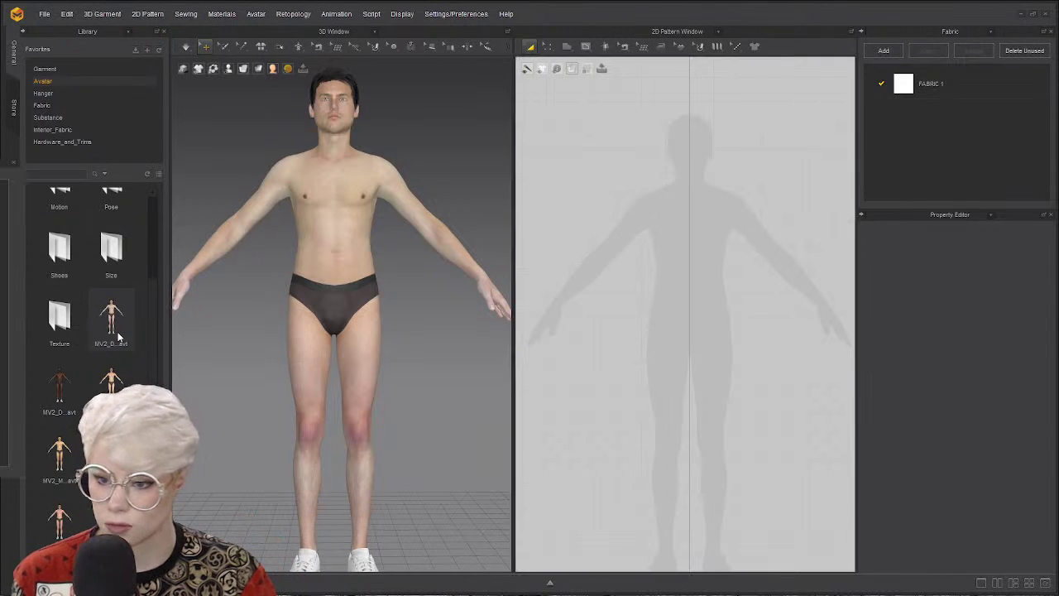
Close the Library to give the 3D and 2D pattern areas more room.
left_click(164, 32)
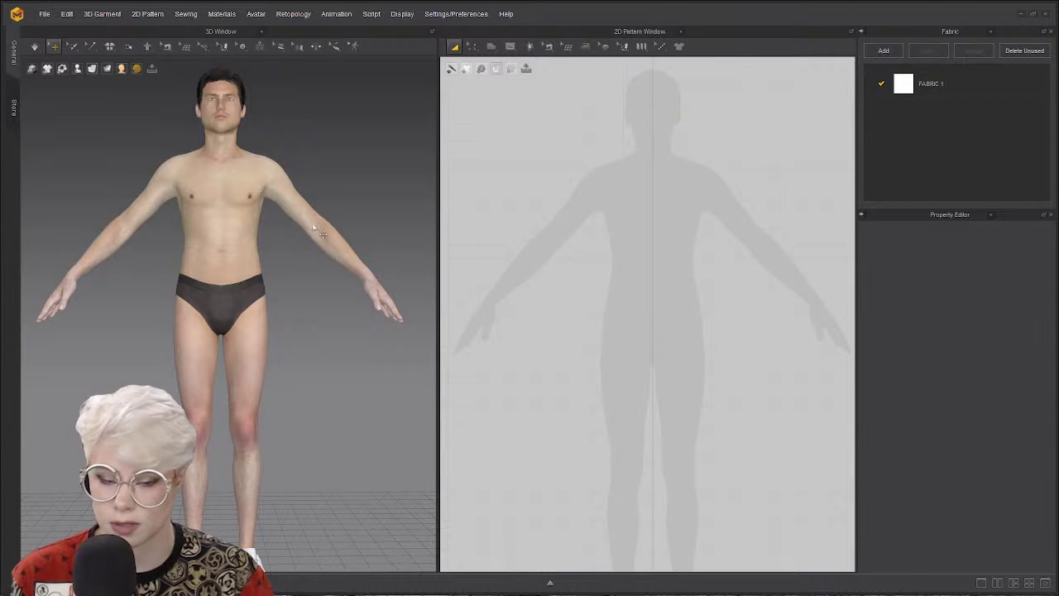
scroll(568, 273, "down", 2)
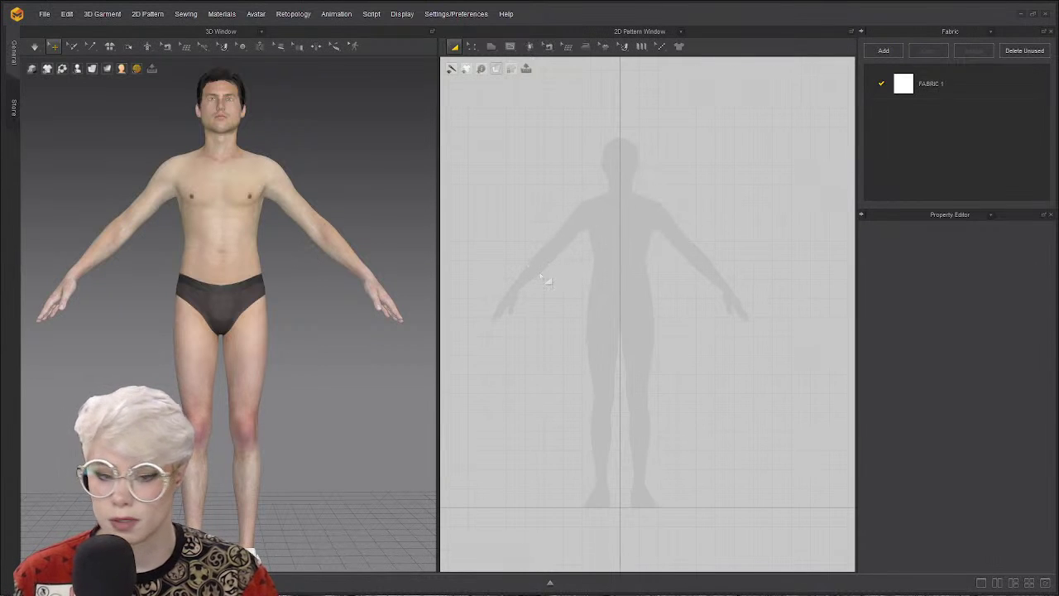
scroll(581, 250, "up", 3)
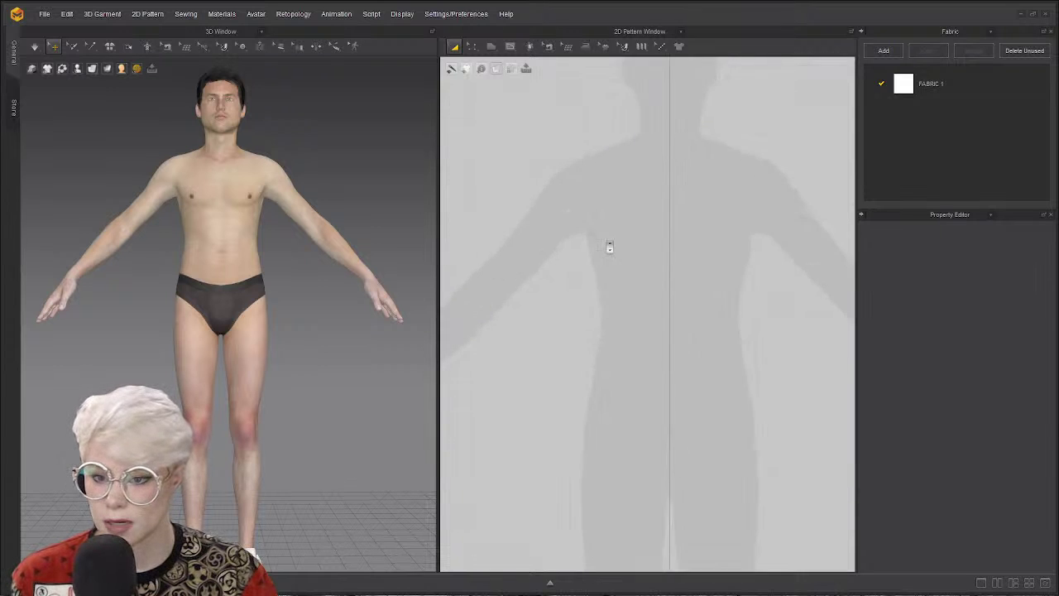
scroll(650, 243, "down", 1)
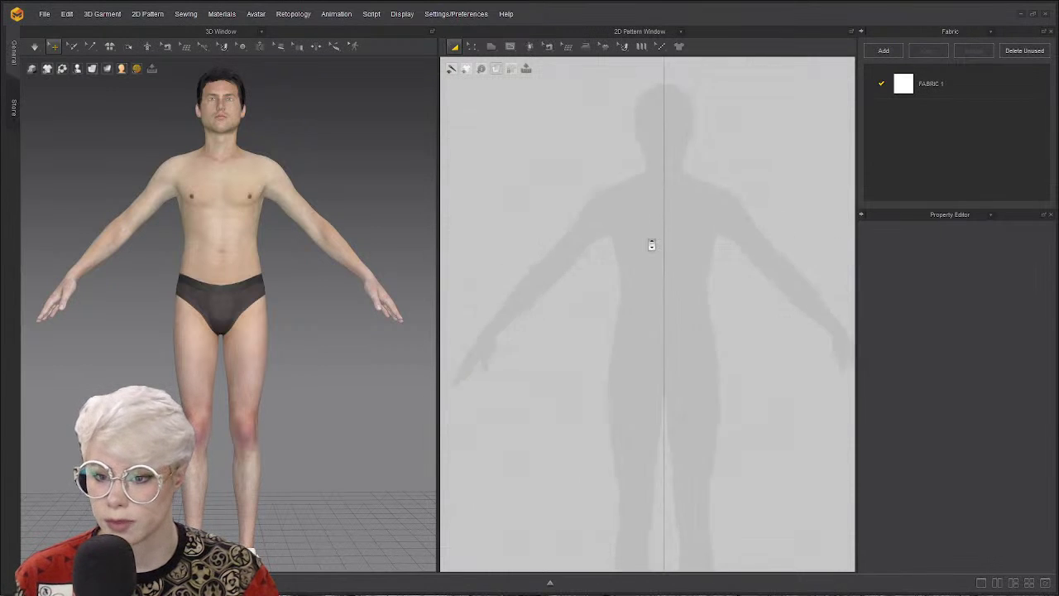
scroll(231, 274, "up", 3)
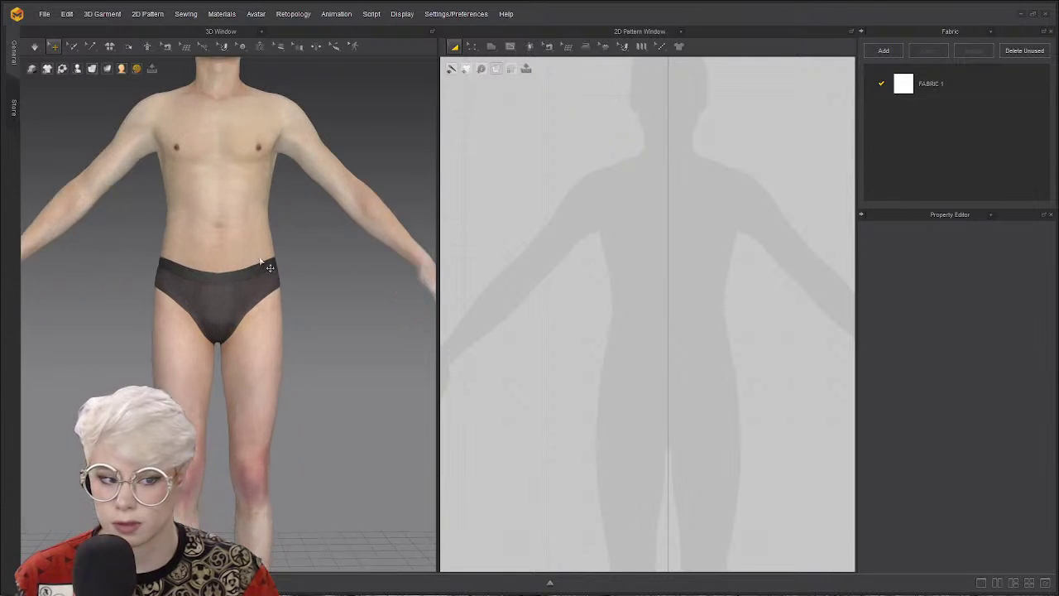
scroll(237, 272, "down", 2)
scroll(237, 272, "down", 1)
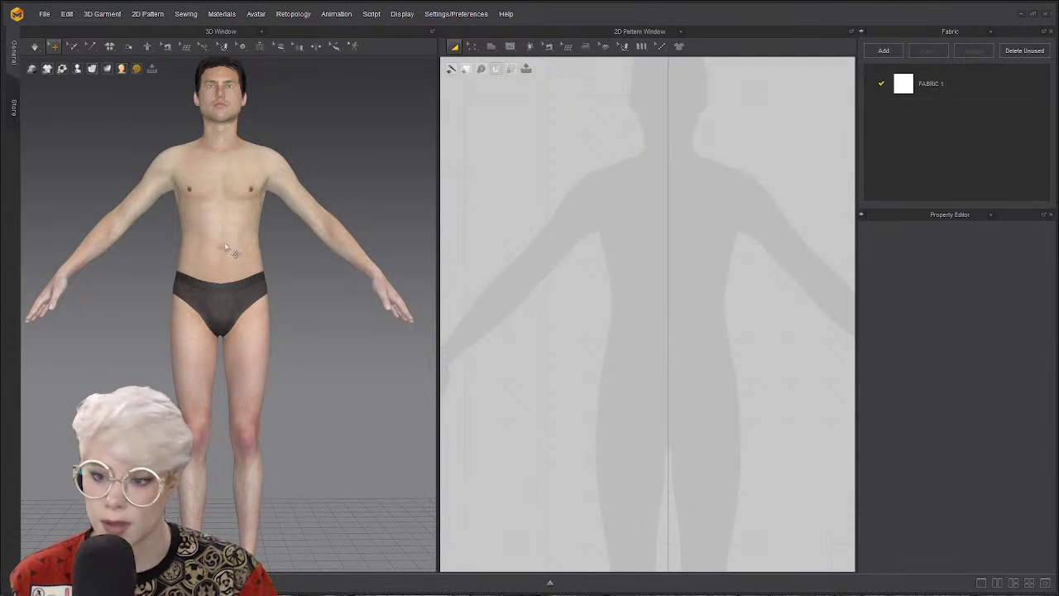
Inspect the avatar from the front and back, and select its torso mesh.
right_click_drag(213, 239, 189, 232)
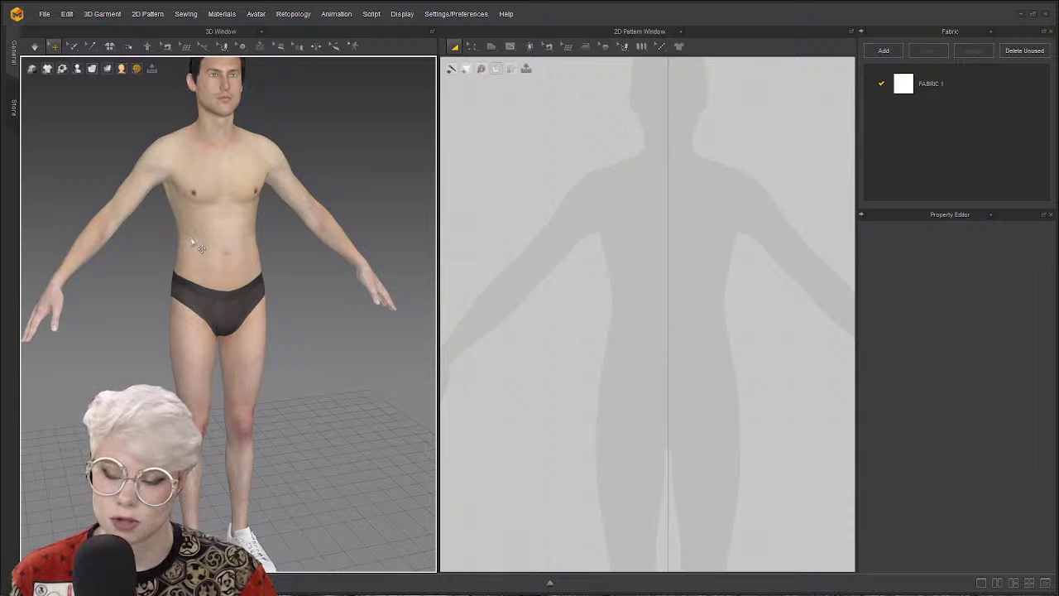
right_click_drag(154, 255, 273, 233)
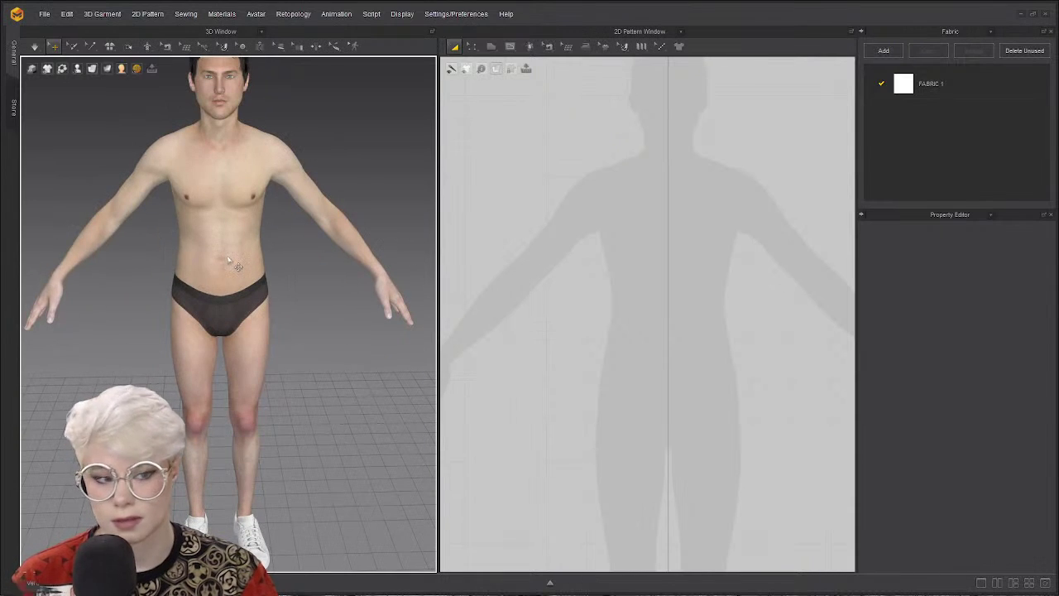
right_click_drag(235, 261, 244, 252)
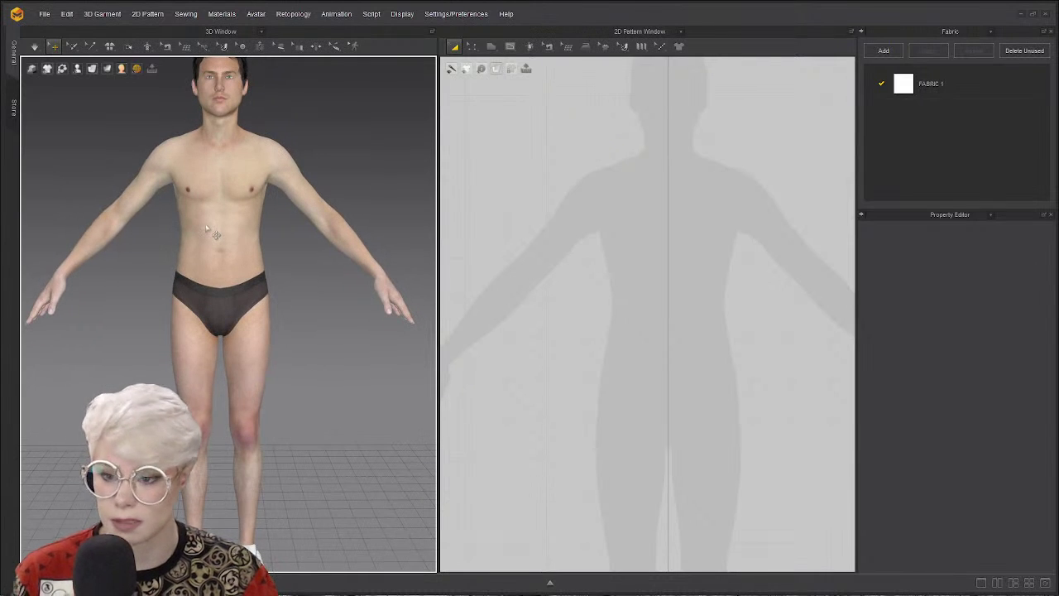
right_click_drag(171, 230, 433, 218)
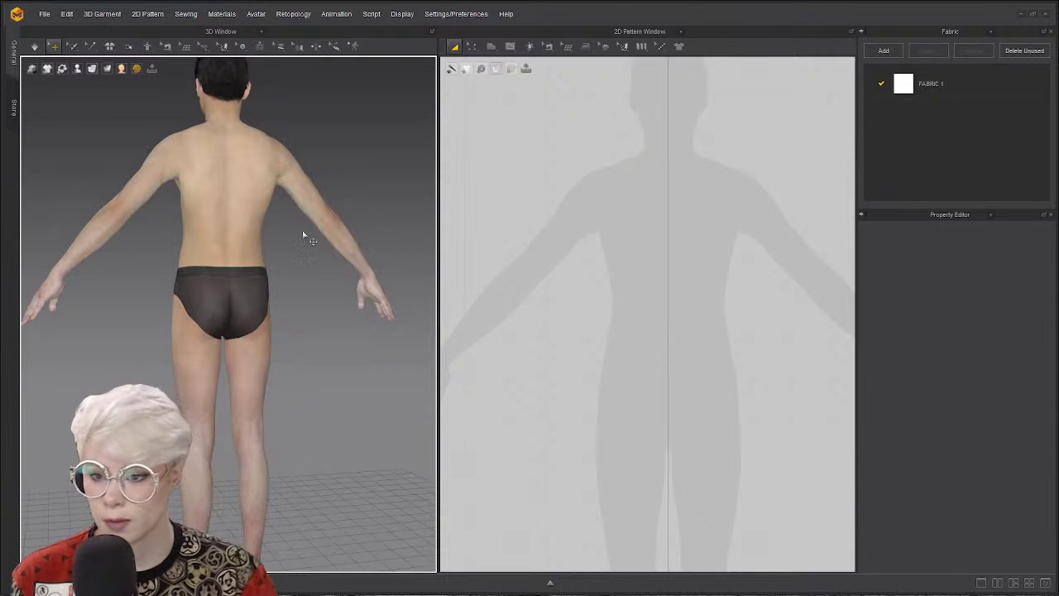
right_click_drag(304, 236, 252, 267)
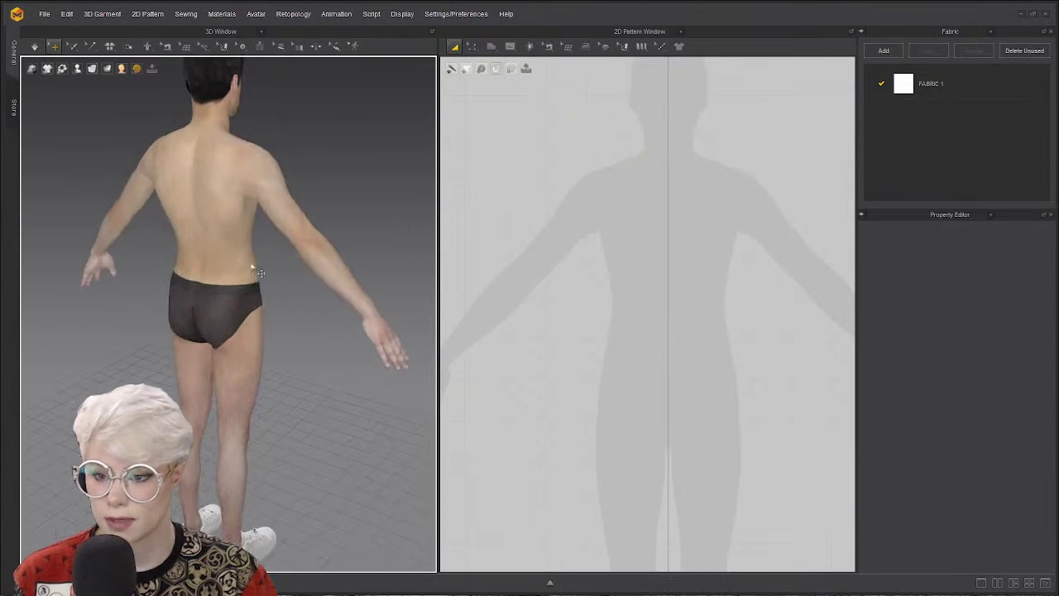
left_click(223, 207)
left_click(307, 177)
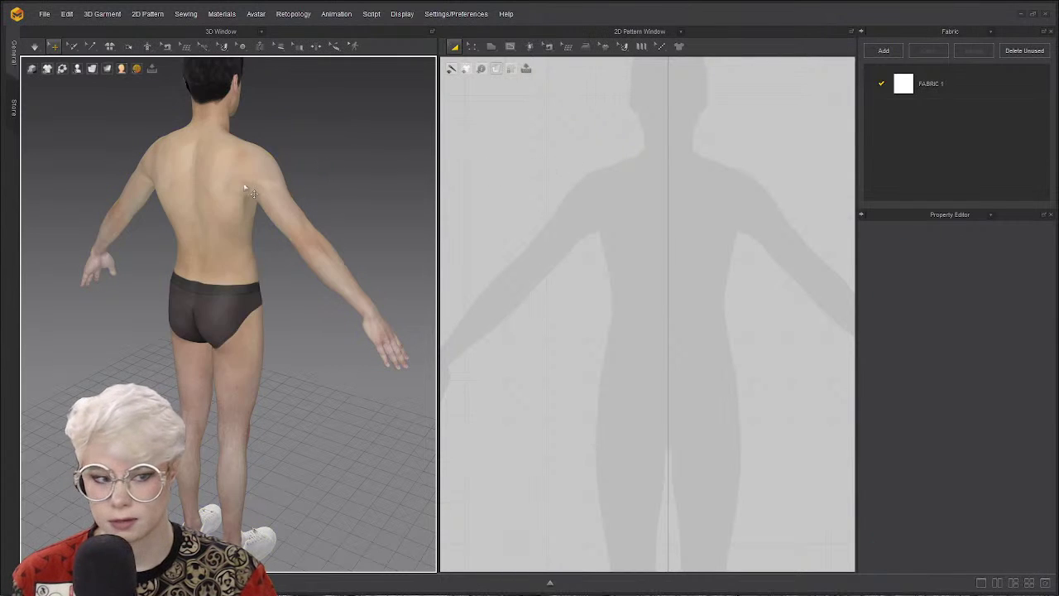
left_click(323, 239)
left_click(233, 258)
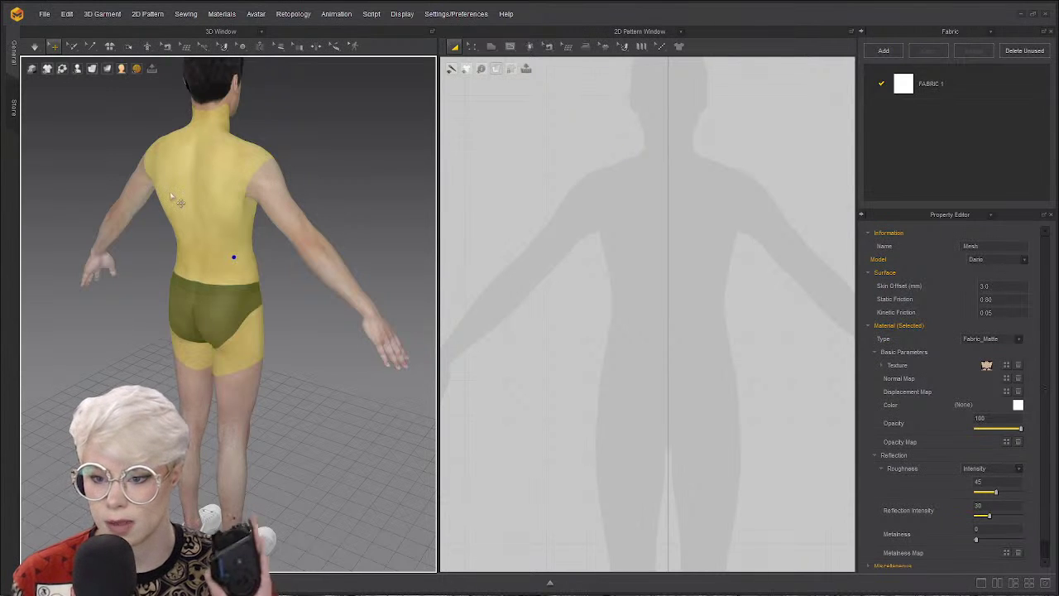
Clear the mesh selection and examine the avatar from the back, side and front against its 2D silhouette.
middle_click_drag(255, 168, 316, 224)
right_click_drag(317, 221, 185, 254)
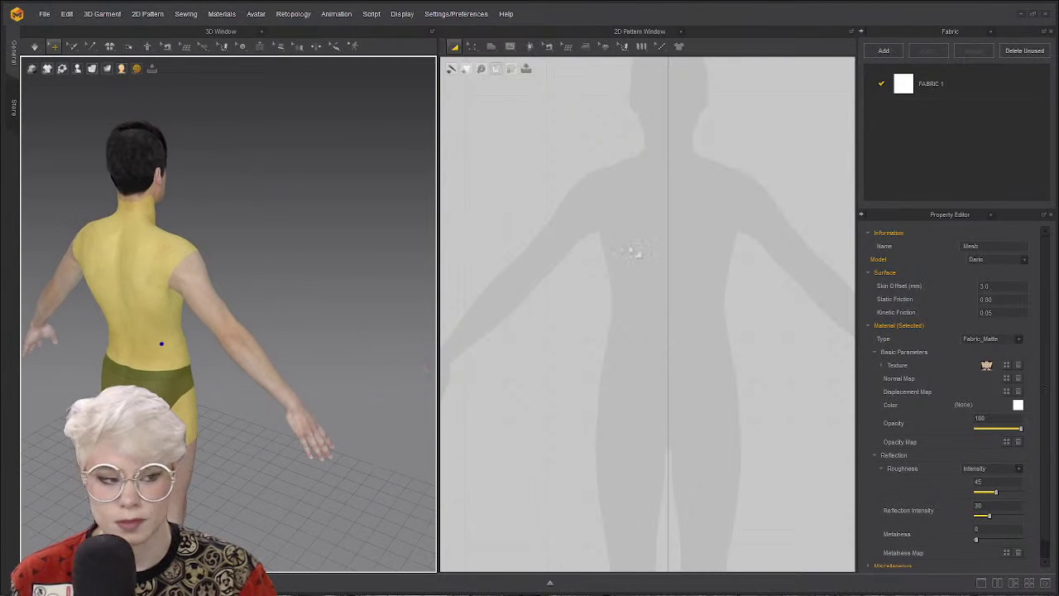
scroll(606, 243, "down", 4)
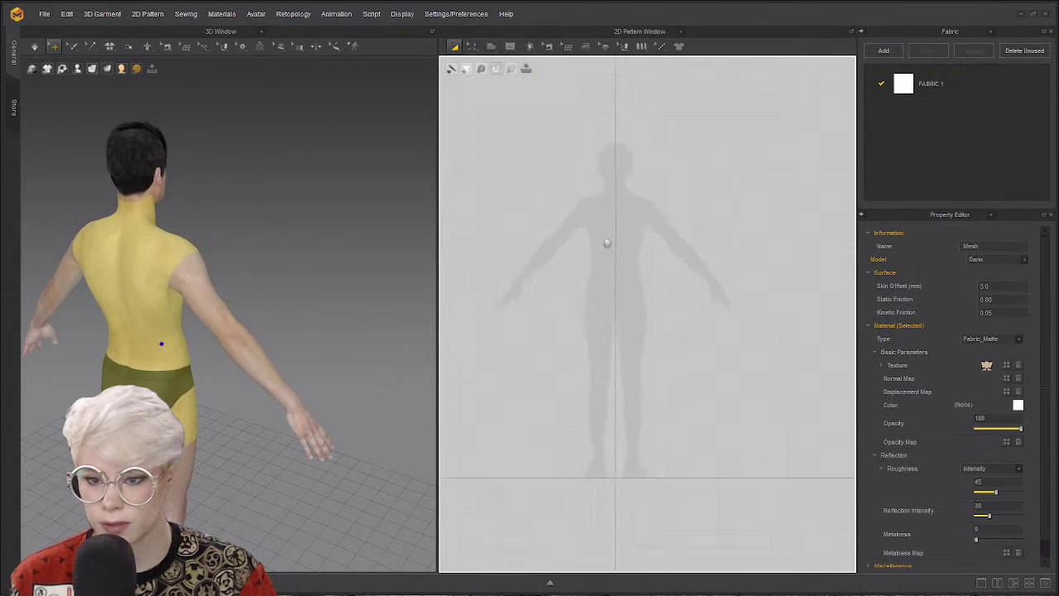
scroll(636, 303, "up", 5)
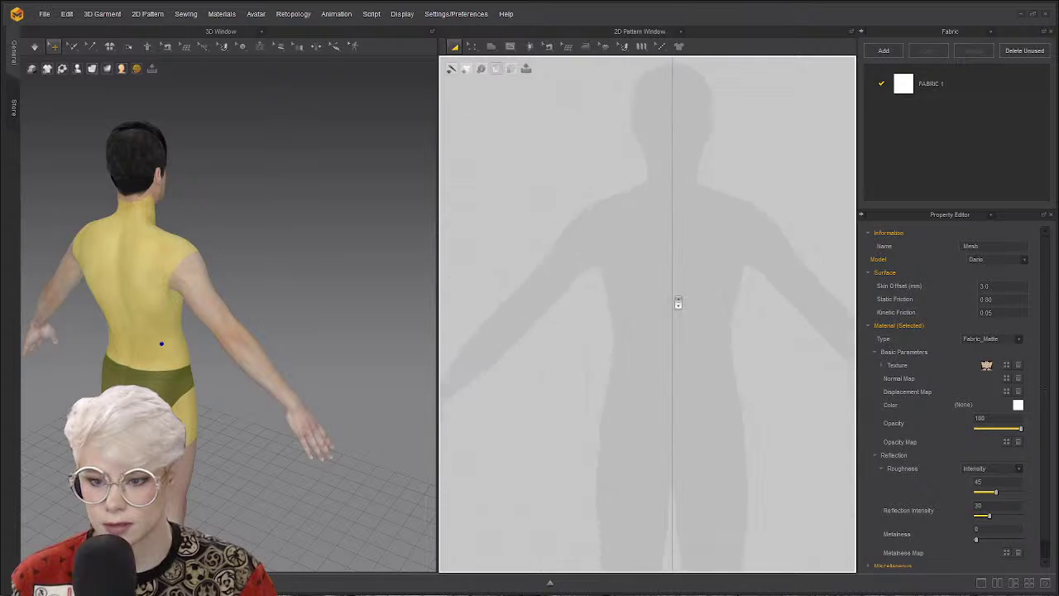
right_click_drag(678, 303, 641, 306)
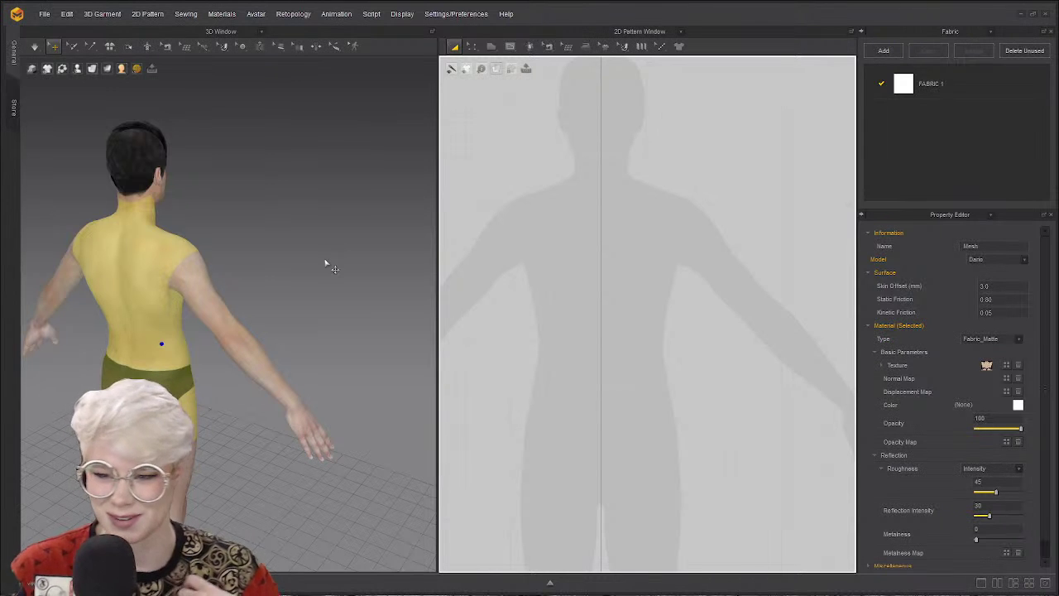
right_click_drag(305, 256, 176, 252)
left_click(278, 245)
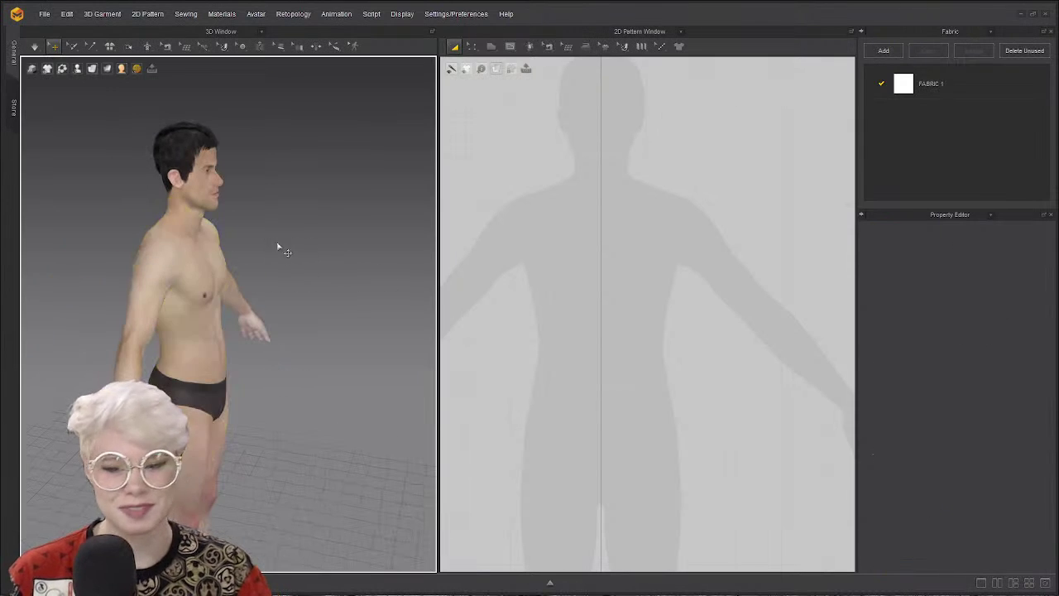
right_click_drag(277, 245, 198, 260)
scroll(199, 260, "up", 2)
scroll(191, 258, "down", 3)
middle_click_drag(227, 268, 202, 246)
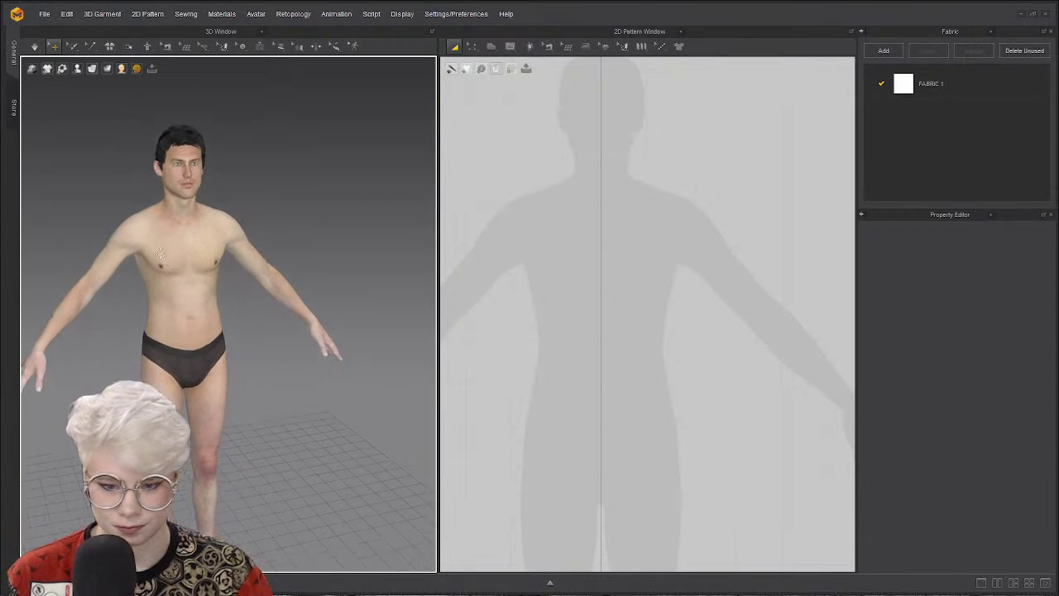
right_click_drag(222, 248, 204, 246)
scroll(205, 246, "up", 2)
middle_click_drag(234, 285, 249, 269)
scroll(251, 269, "down", 2)
Widen the 2D pattern area by narrowing the 3D view, framing the avatar's head and torso silhouette.
mouse_move(662, 257)
middle_mouse_down()
mouse_move(721, 223)
mouse_move(655, 259)
middle_mouse_up()
scroll(721, 223, "down", 4)
scroll(662, 259, "up", 2)
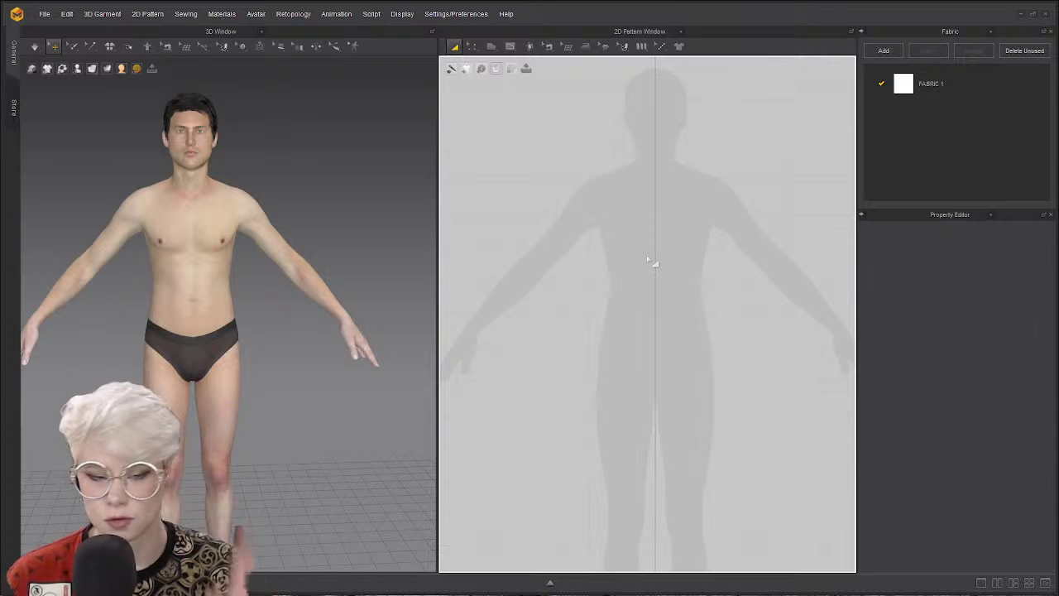
left_click_drag(436, 207, 324, 203)
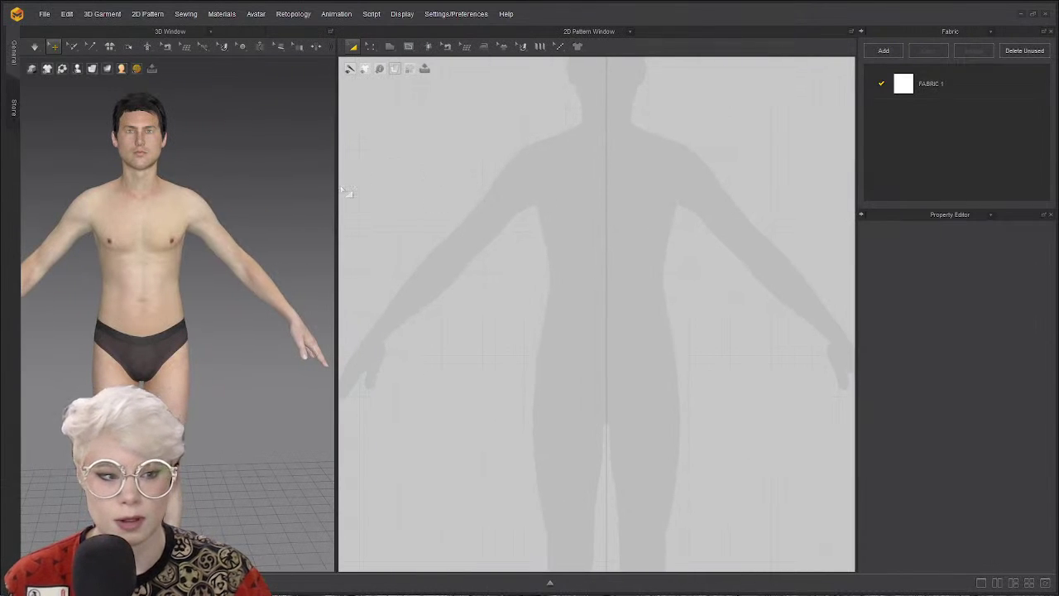
middle_click_drag(579, 230, 554, 290)
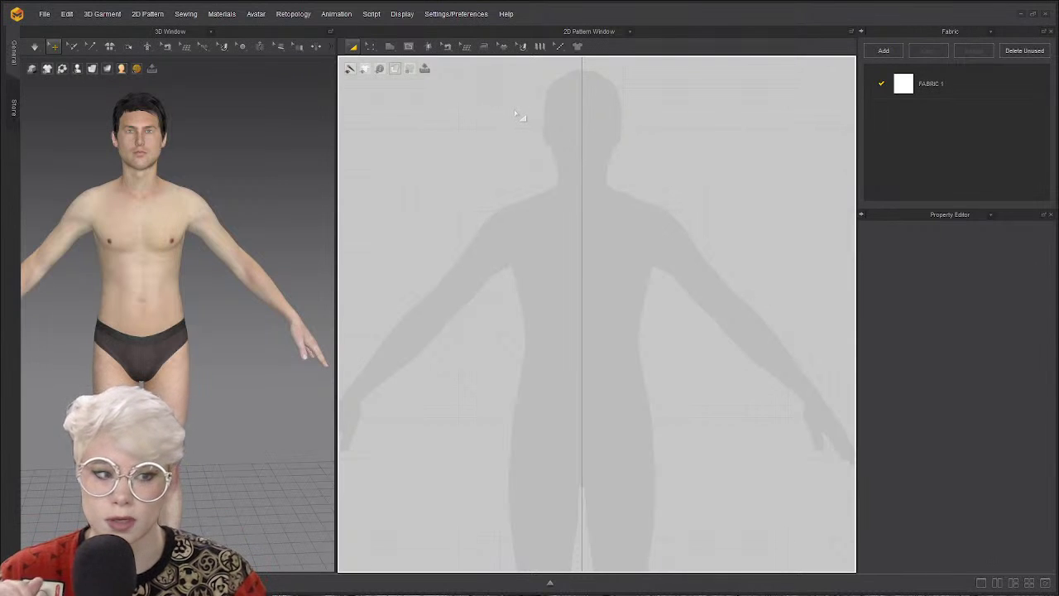
Detach the pattern shape tools as a floating Pattern Shape palette over the 2D pattern area.
left_click(392, 47)
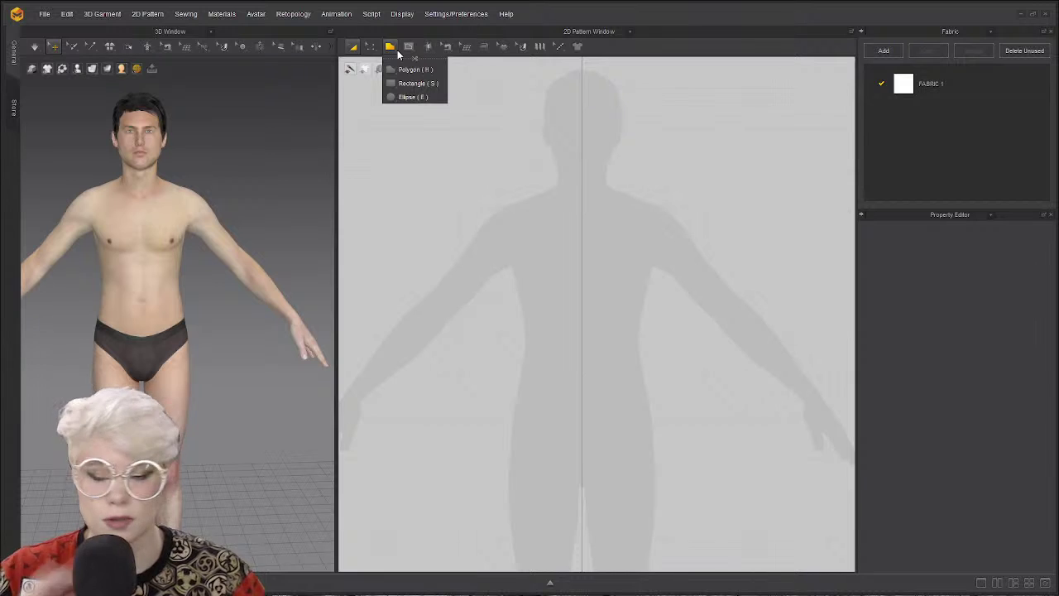
left_click(402, 60)
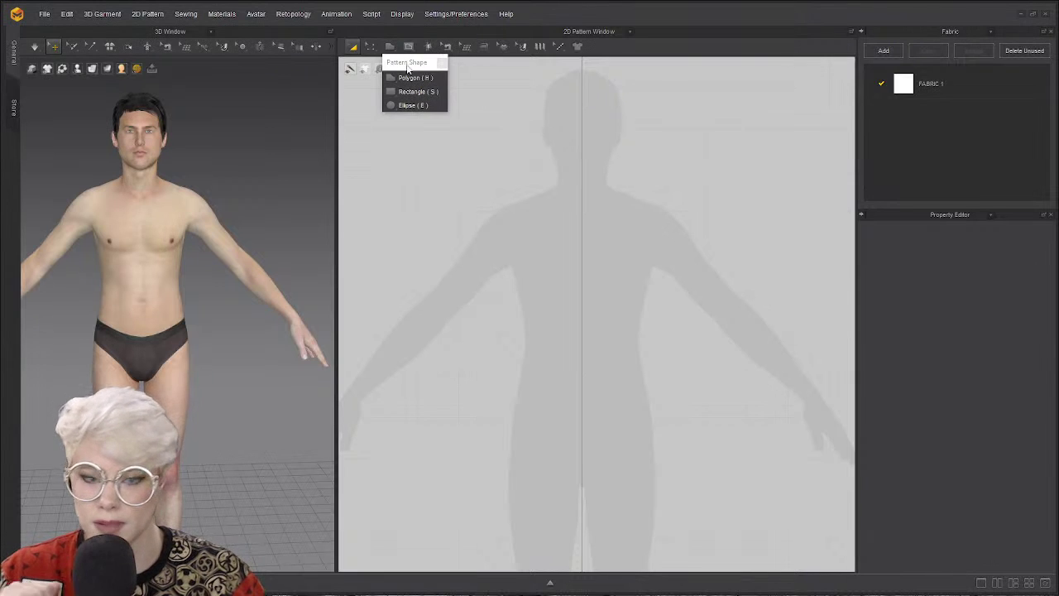
left_click_drag(410, 68, 464, 73)
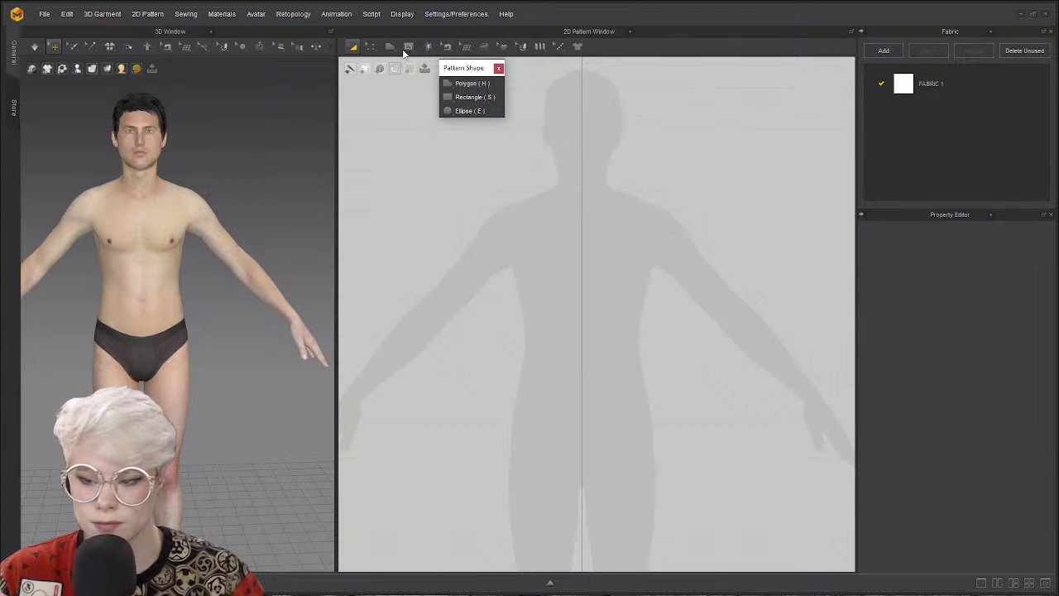
left_click_drag(463, 71, 467, 74)
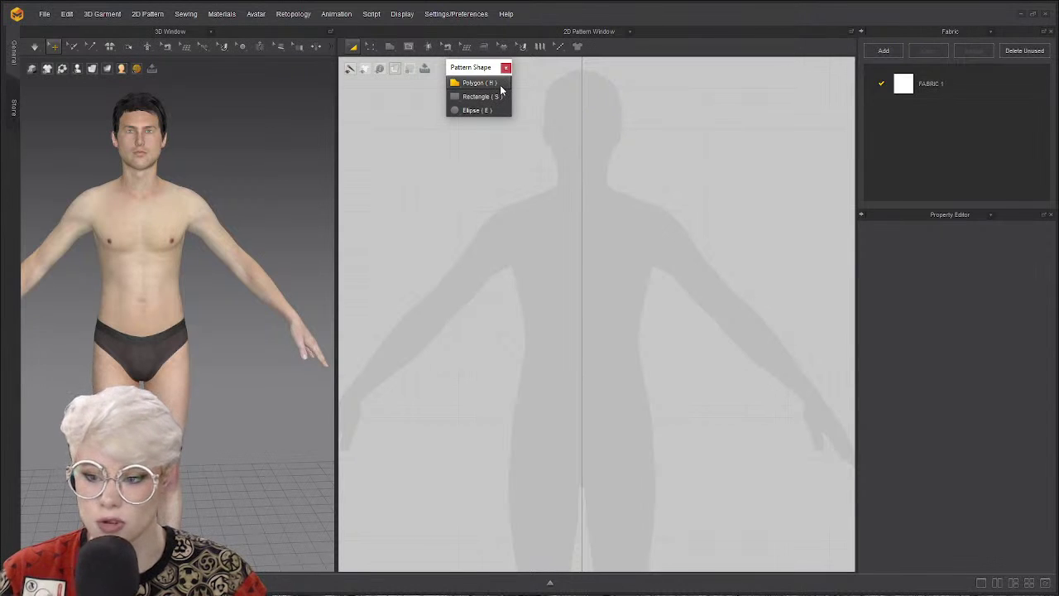
Draw a four-sided polygon pattern with a curved lower edge over the silhouette's chest, and delete it.
left_click(488, 83)
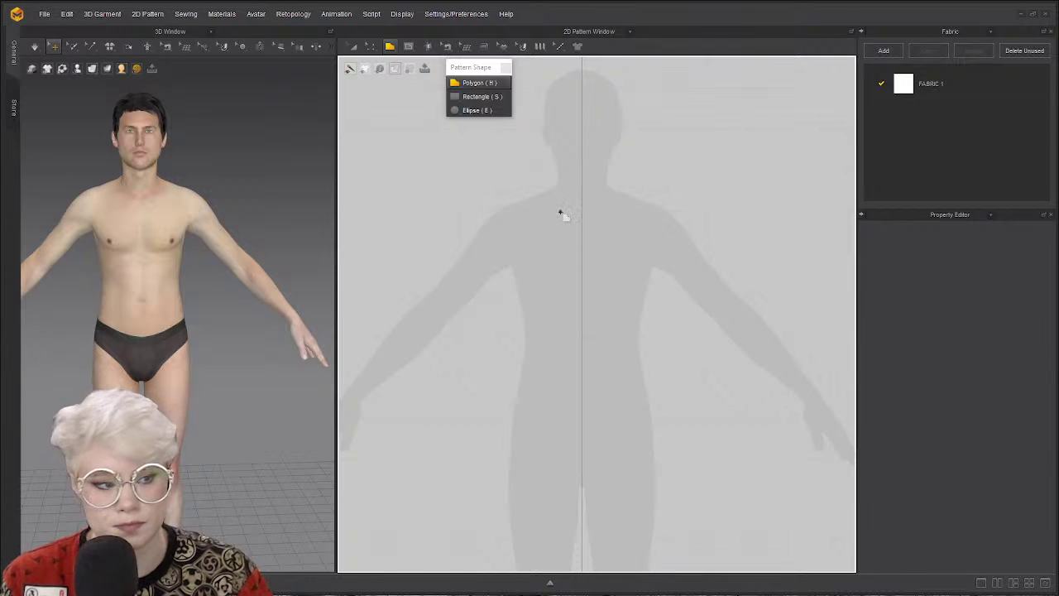
left_click(556, 220)
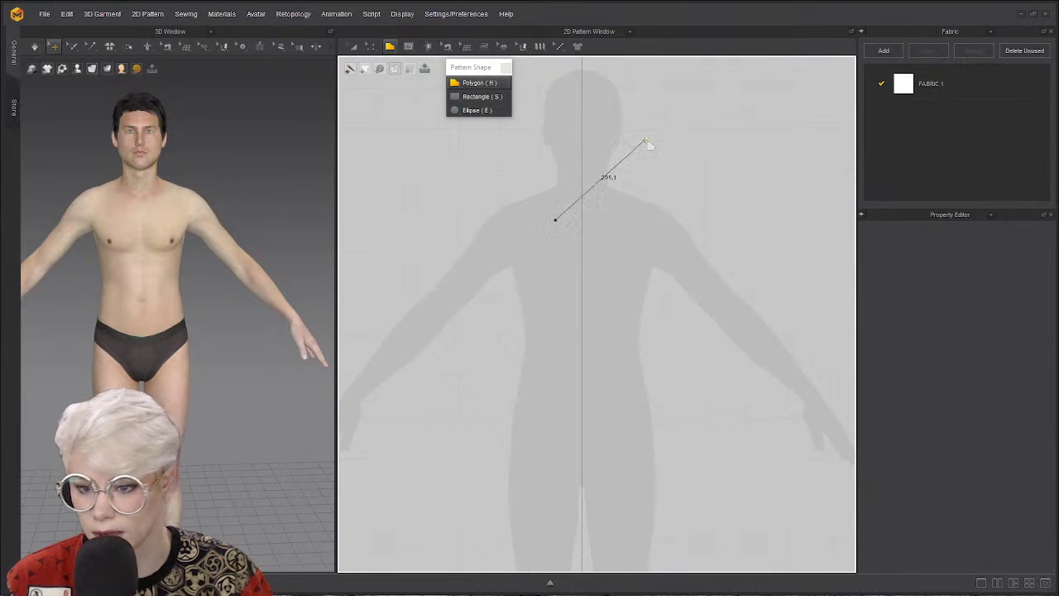
left_click(641, 195)
left_click(642, 330)
left_click(567, 316)
left_click(558, 222)
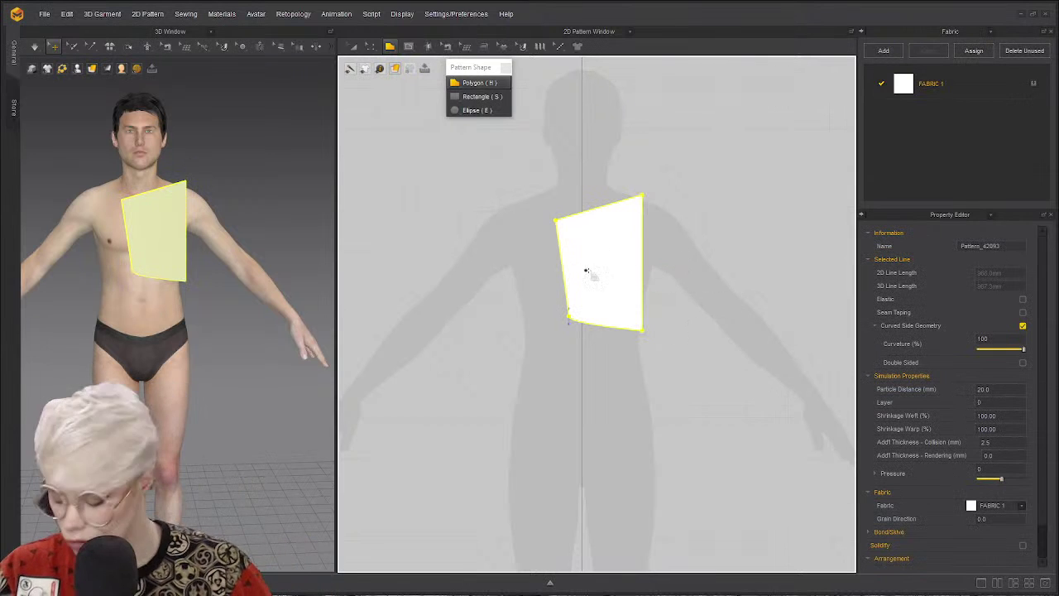
key("a")
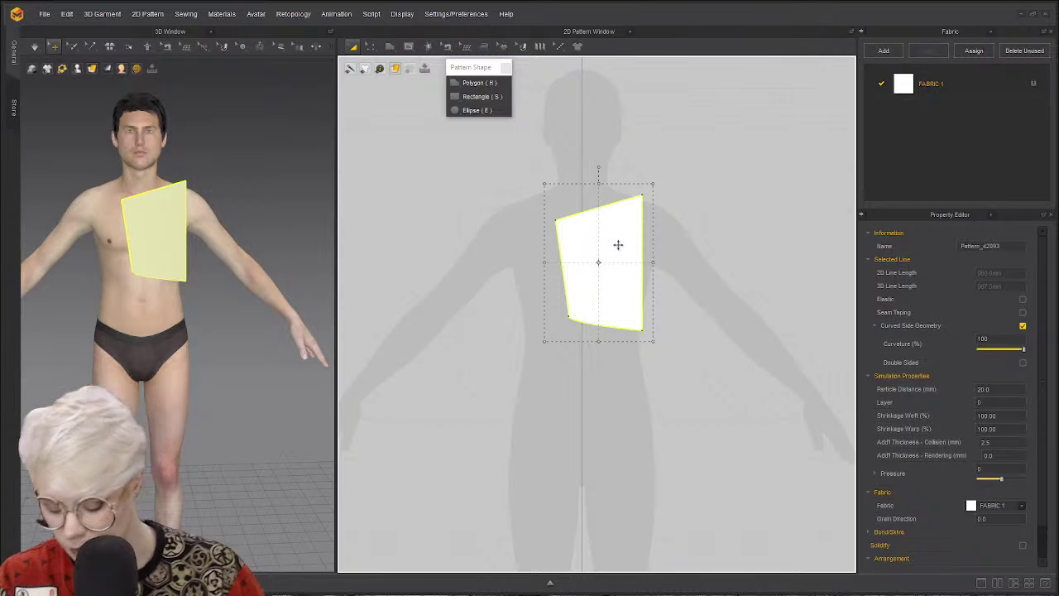
key("Delete")
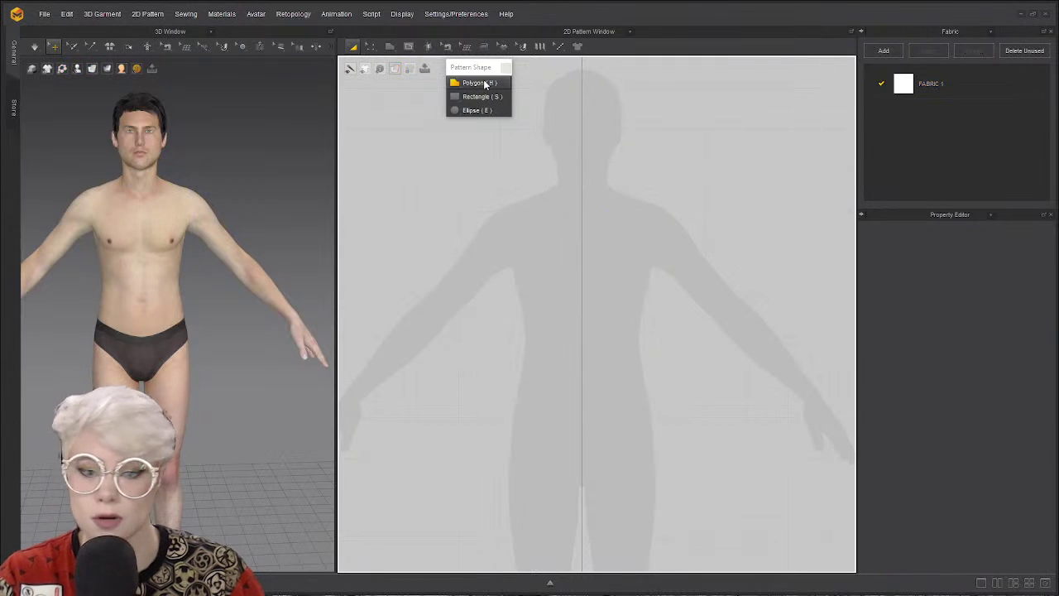
Draw an open winding curve with the Polygon tool, starting at the base of the neck and snaking down past the hips.
left_click(476, 83)
left_click(559, 191)
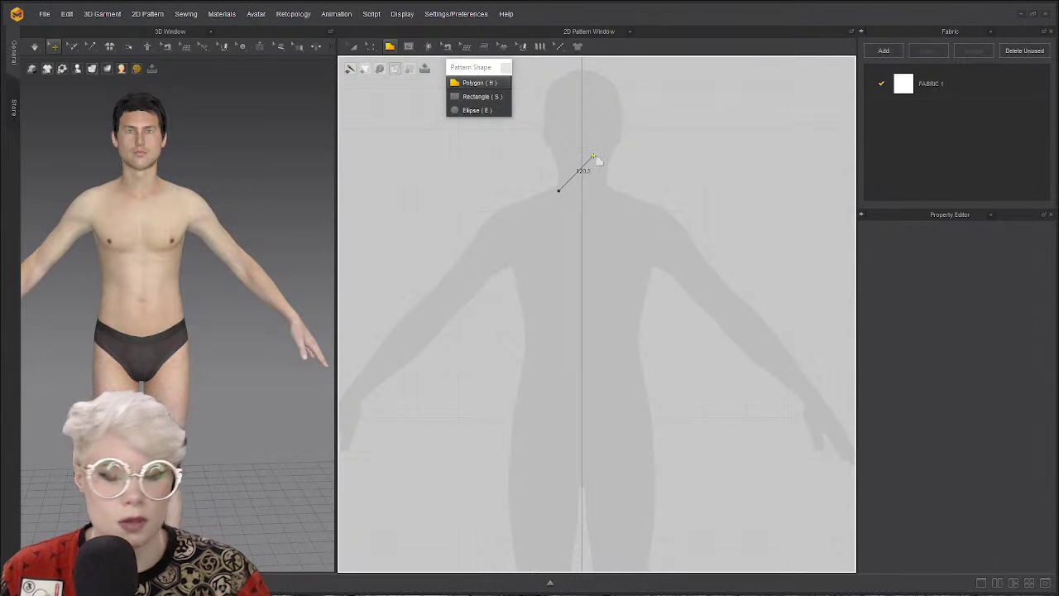
left_click(593, 155, "ctrl")
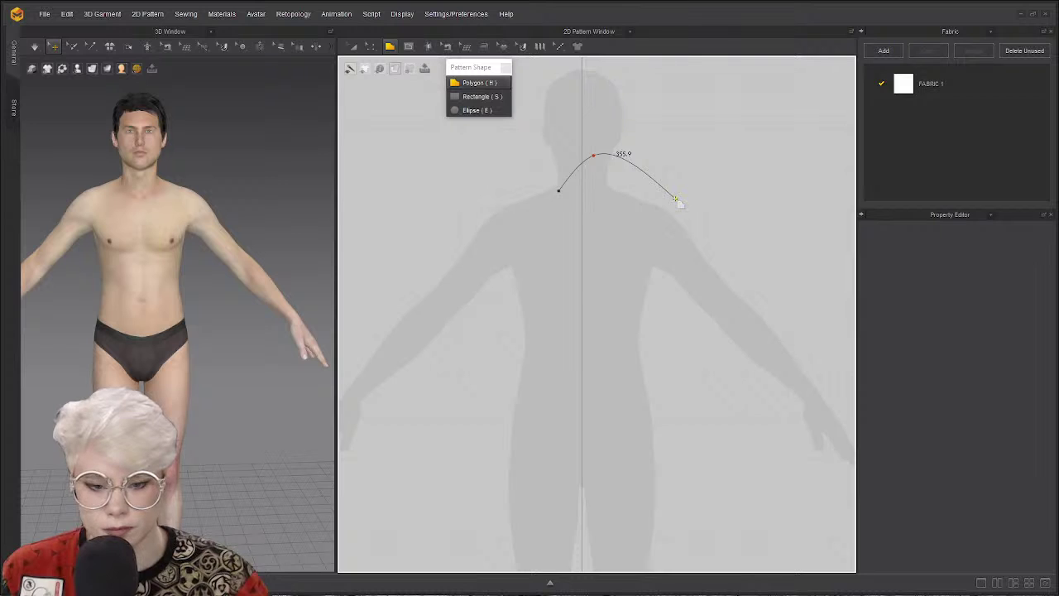
left_click(677, 199)
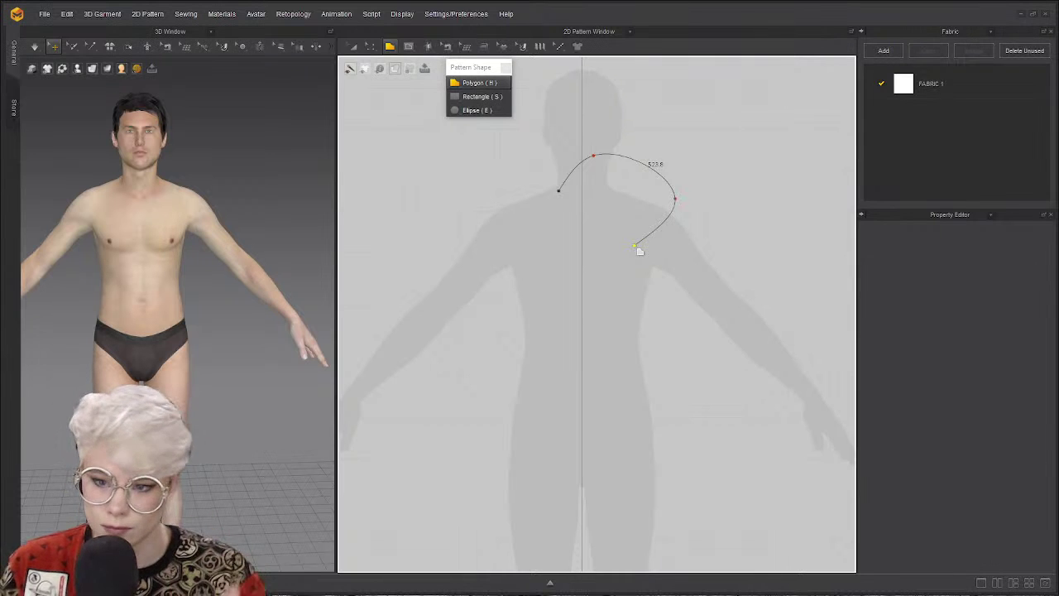
left_click(634, 245)
left_click(600, 309)
left_click(710, 292)
left_click(725, 348)
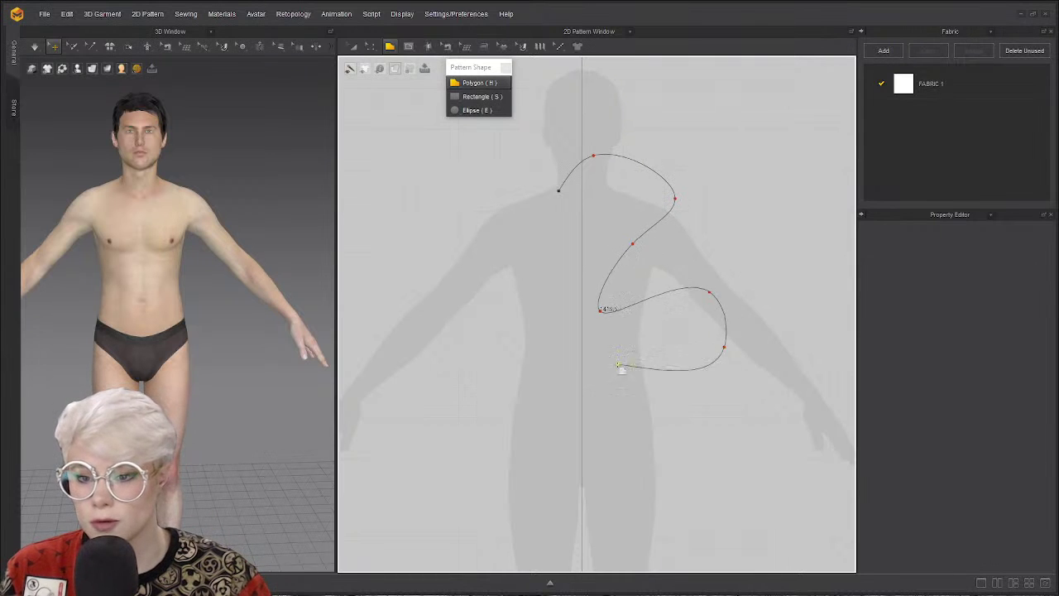
left_click(606, 367)
left_click(553, 416)
left_click(668, 438)
left_click(741, 429)
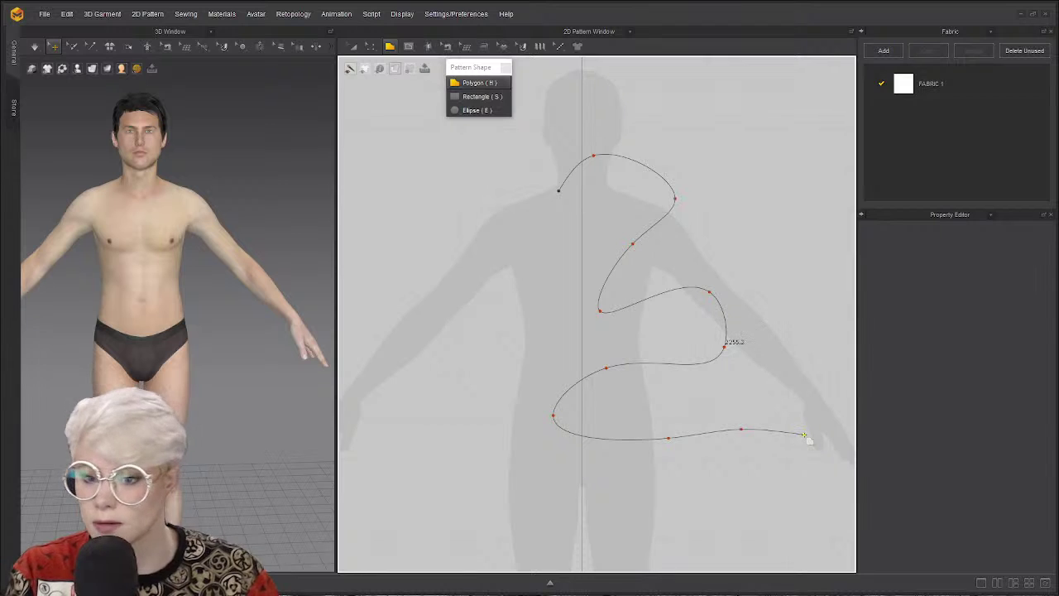
Remove the winding curve's points one by one, back to its starting point at the neck.
key("BackSpace")
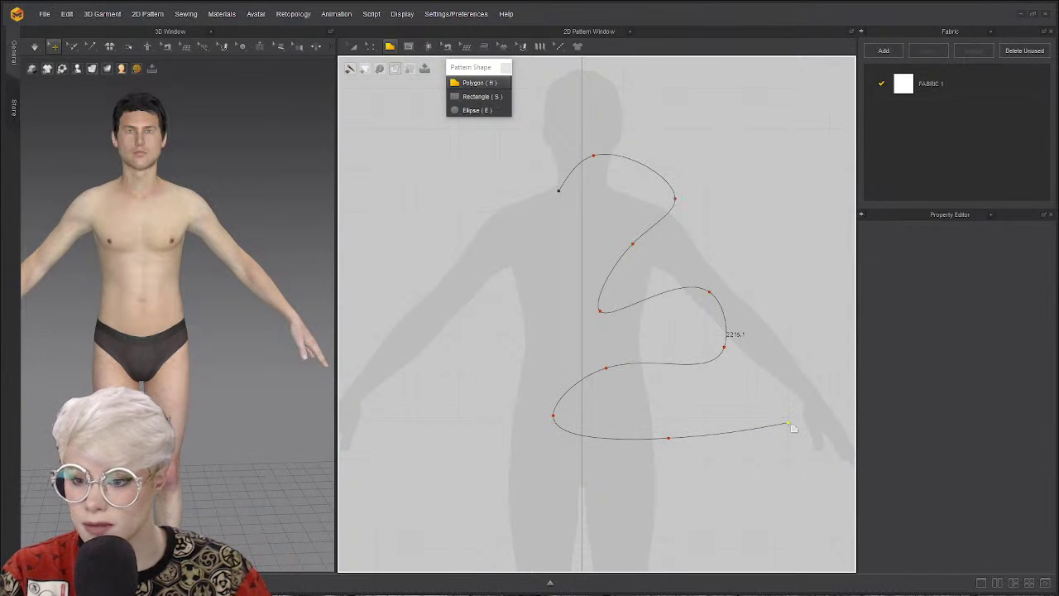
key("BackSpace")
key("BackSpace")
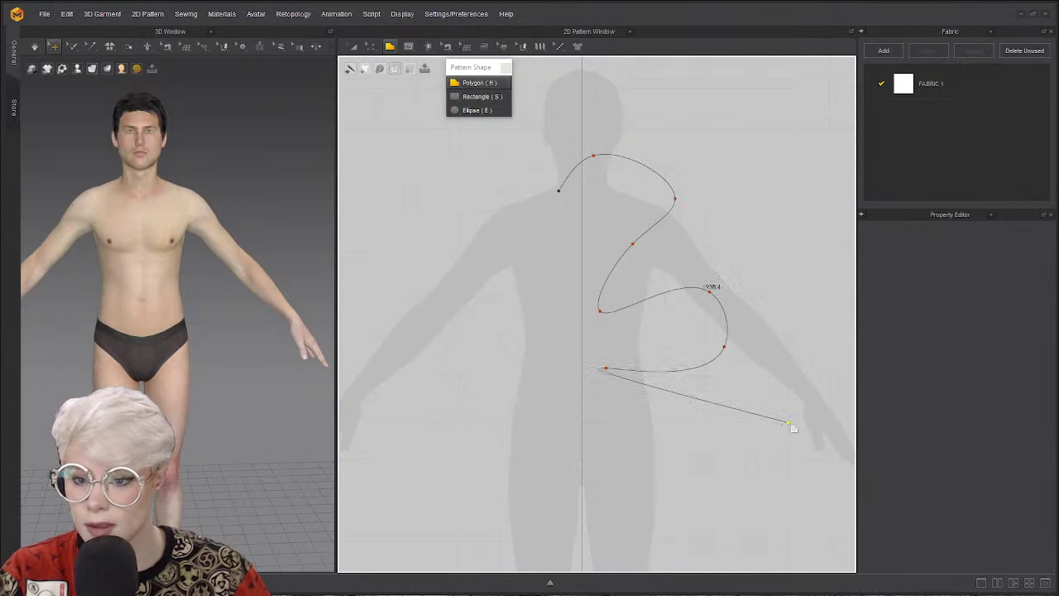
key("BackSpace")
key("BackSpace")
key("BackSpace")
key("BackSpace")
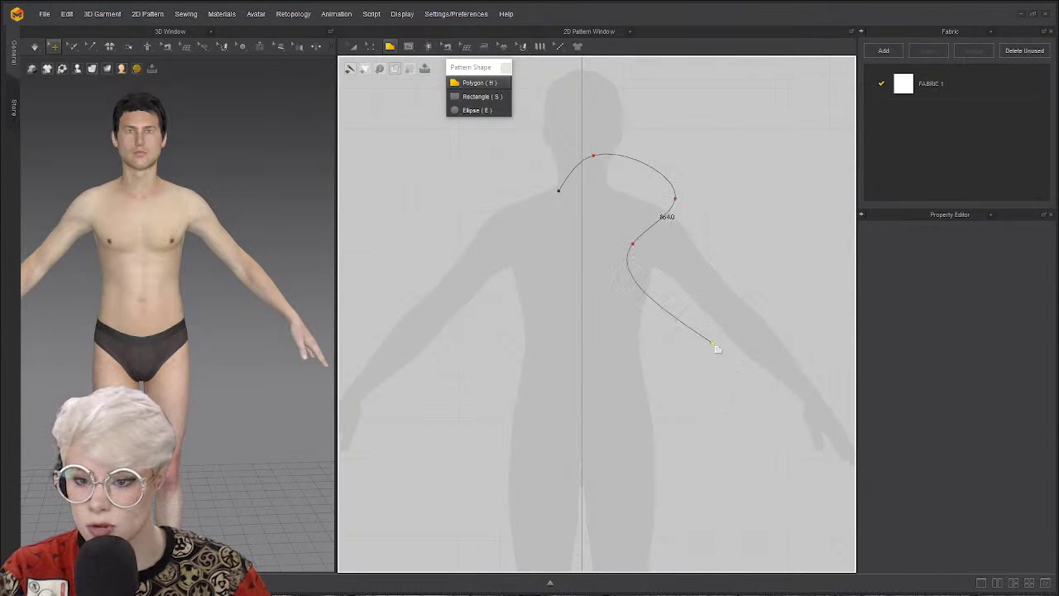
key("BackSpace")
key("BackSpace")
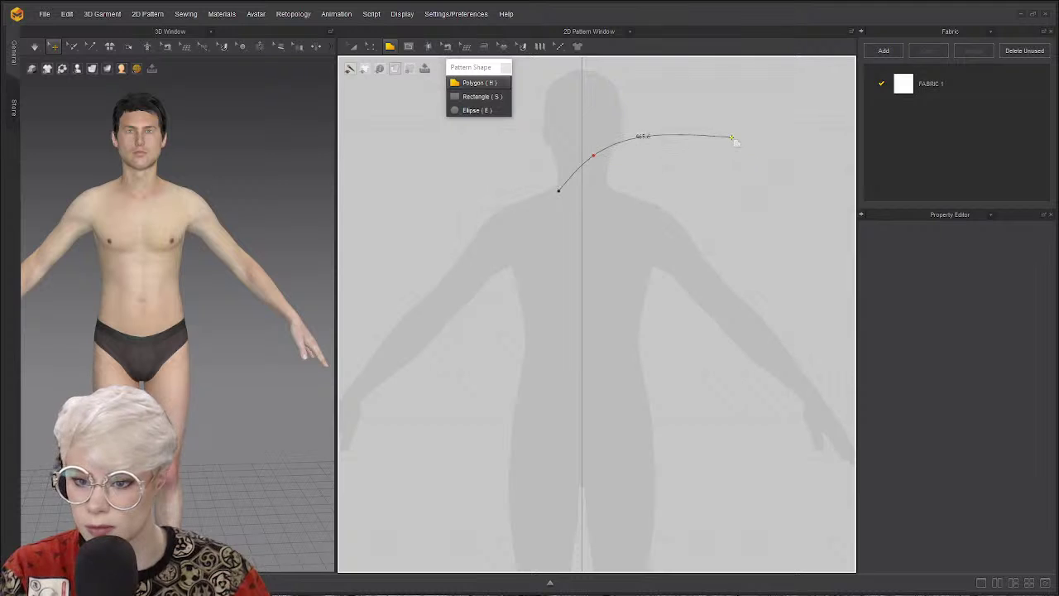
key("BackSpace")
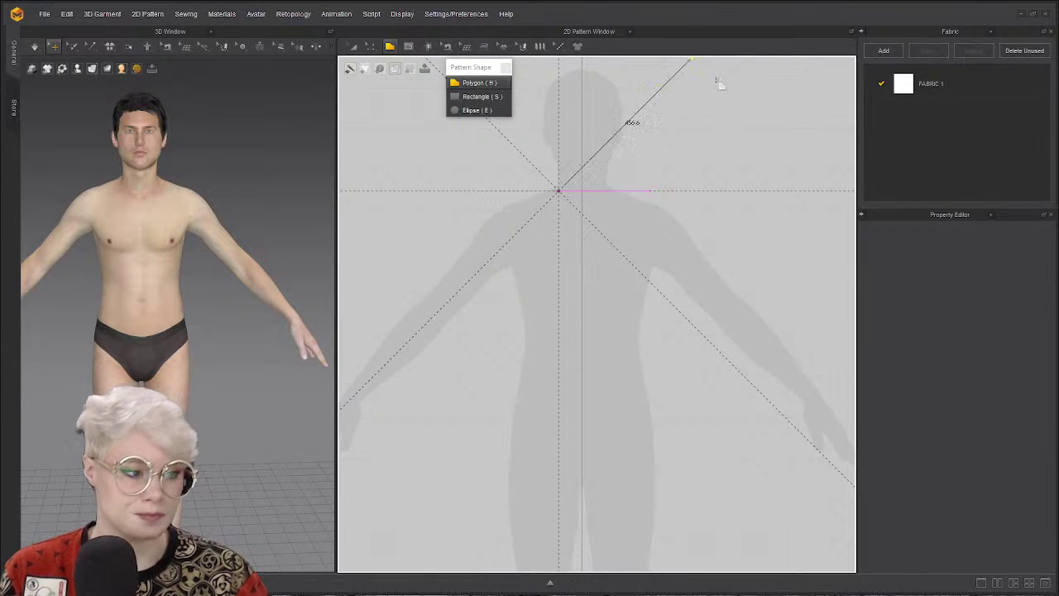
Draw an angle-snapped polygon pattern with a top edge about 370 mm, a curved side and a base about 623 mm, and undo it.
left_click(711, 190)
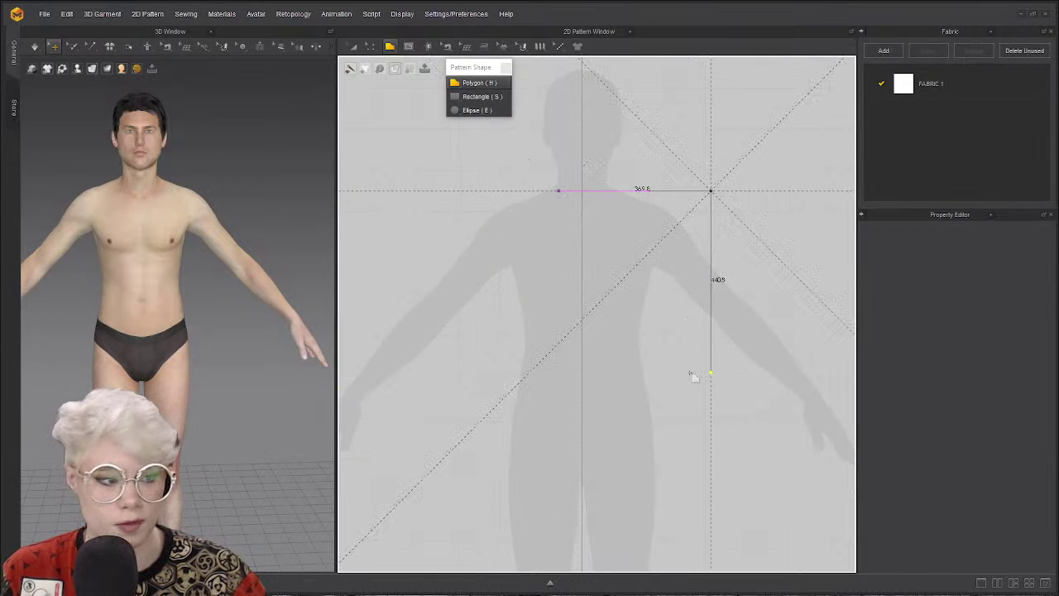
left_click_drag(711, 371, 737, 371)
left_click(455, 372)
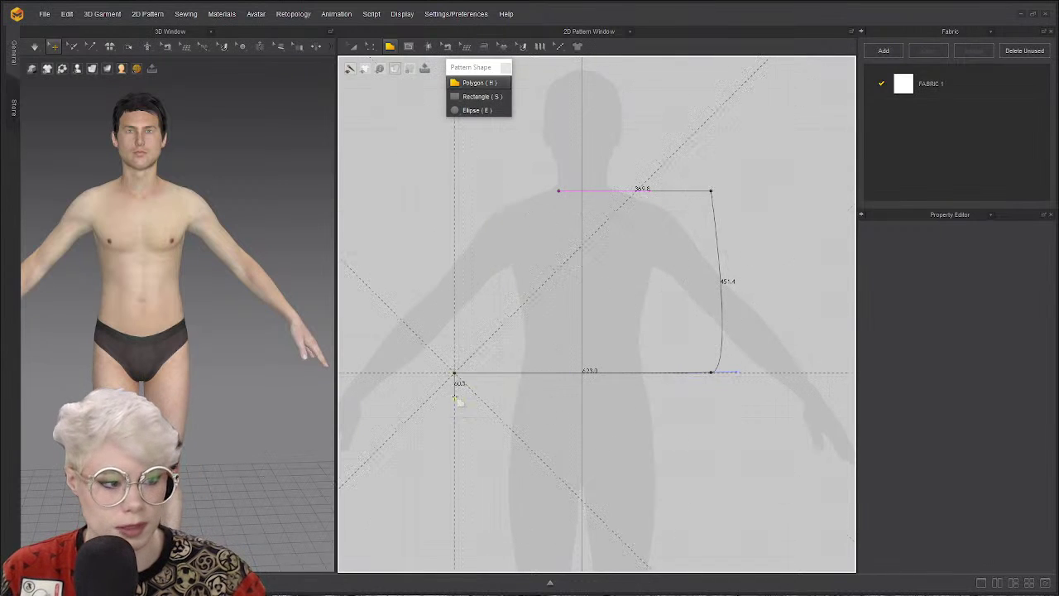
left_click(622, 205)
left_click(559, 192)
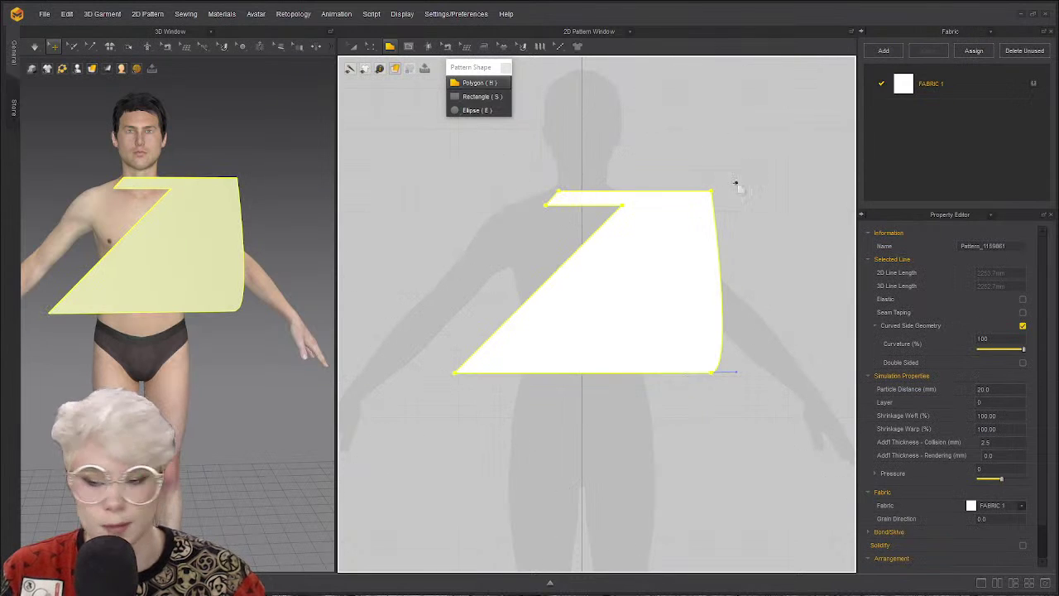
key("ctrl+z")
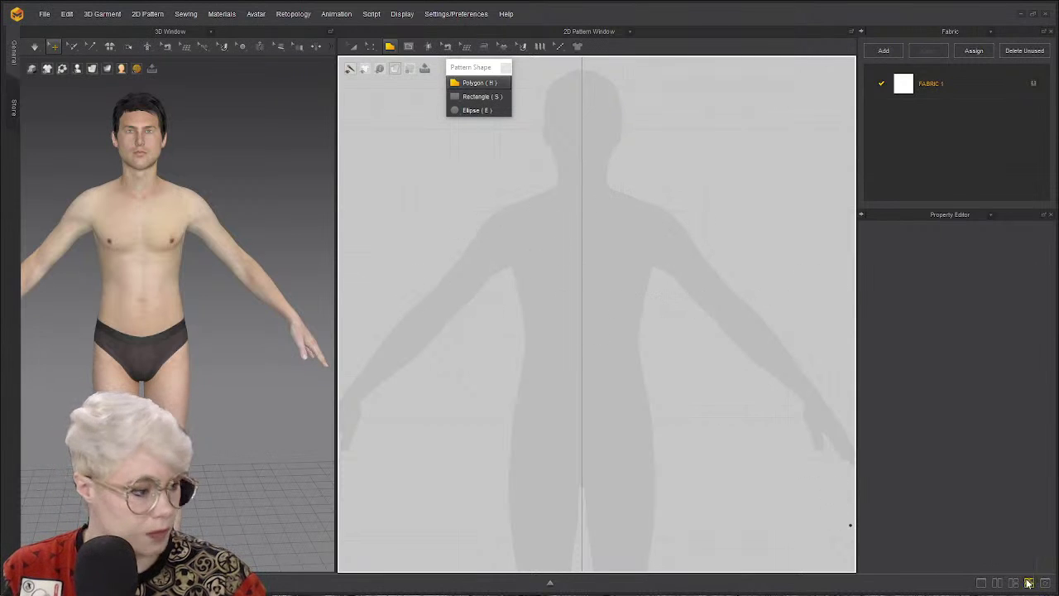
Switch to a single-window layout showing only the 2D Pattern Window.
left_click(331, 33)
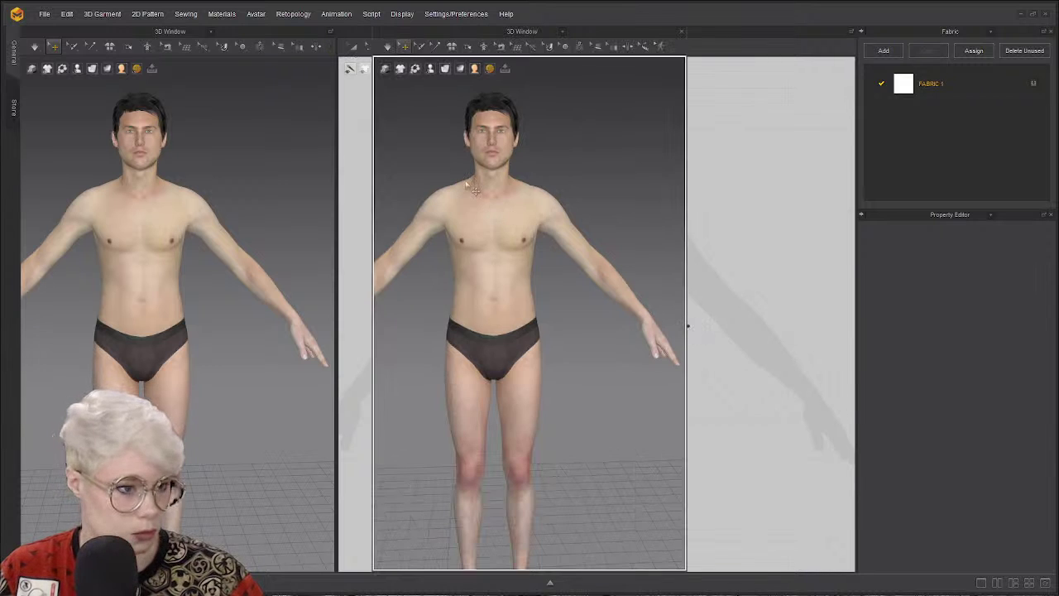
left_click(682, 32)
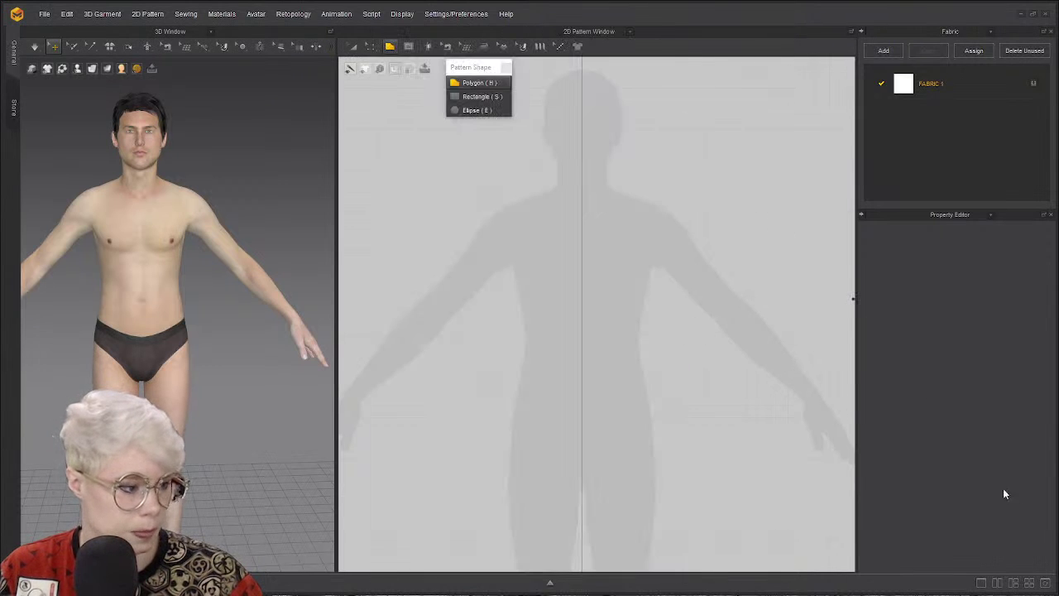
left_click(981, 582)
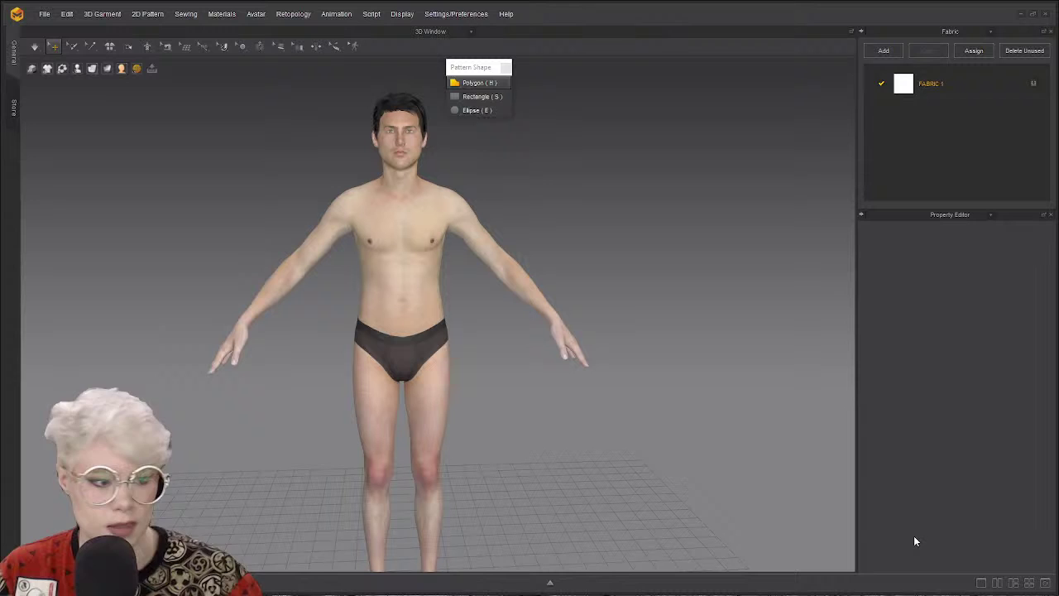
left_click(471, 32)
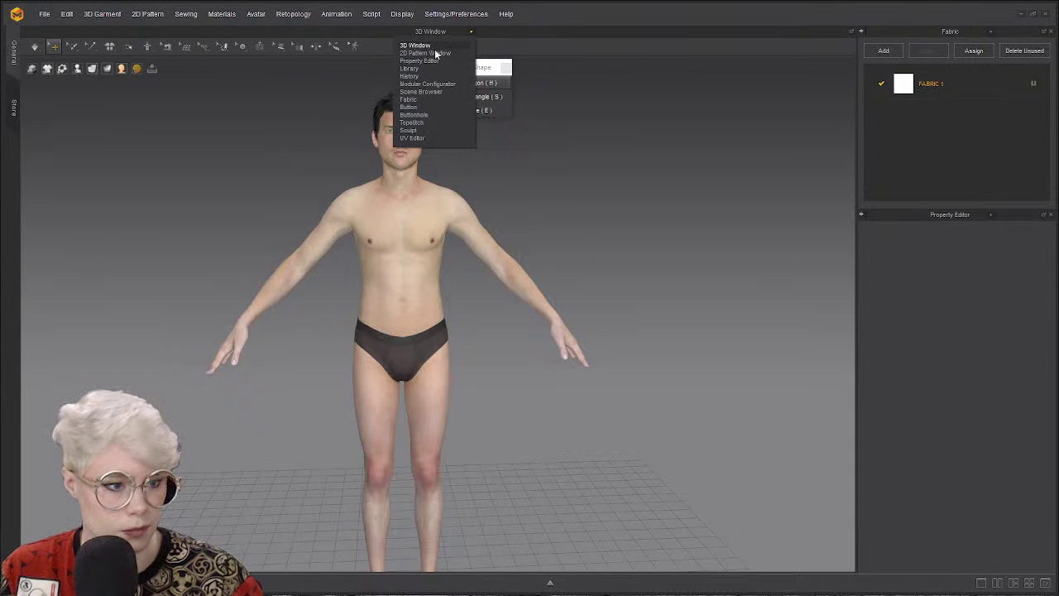
left_click(425, 53)
Move the floating Pattern Shape palette clear of the silhouette, into the empty area above the avatar's hand.
left_click_drag(473, 72, 576, 79)
scroll(498, 224, "down", 4)
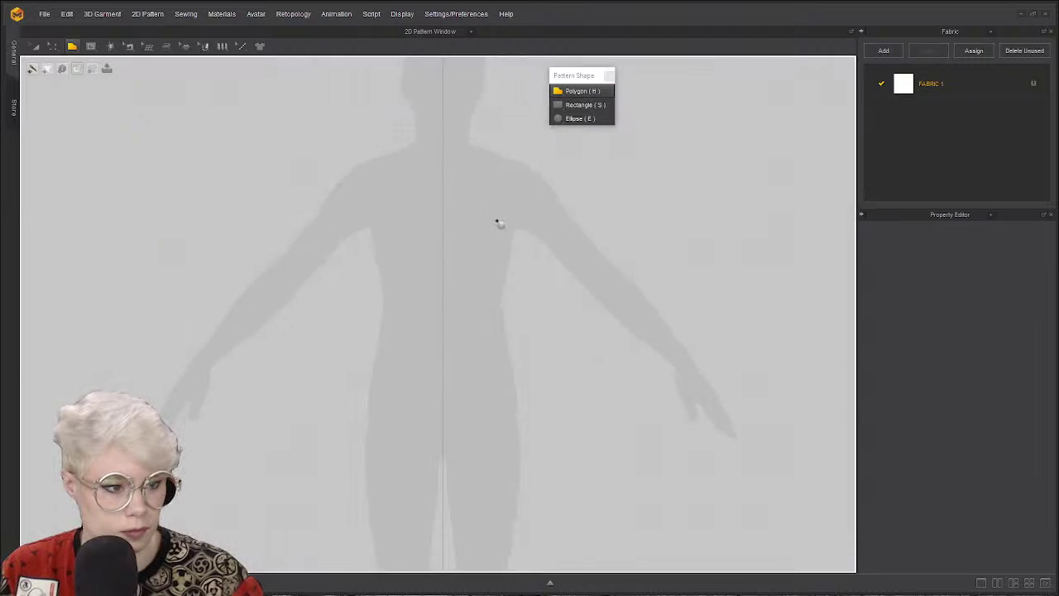
scroll(491, 212, "up", 3)
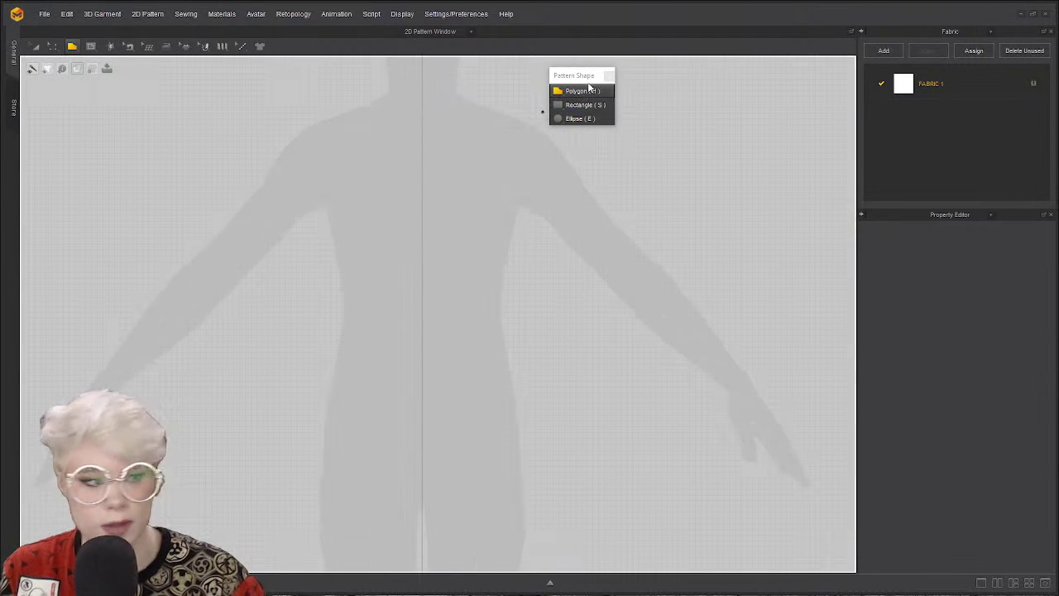
left_click_drag(572, 80, 796, 106)
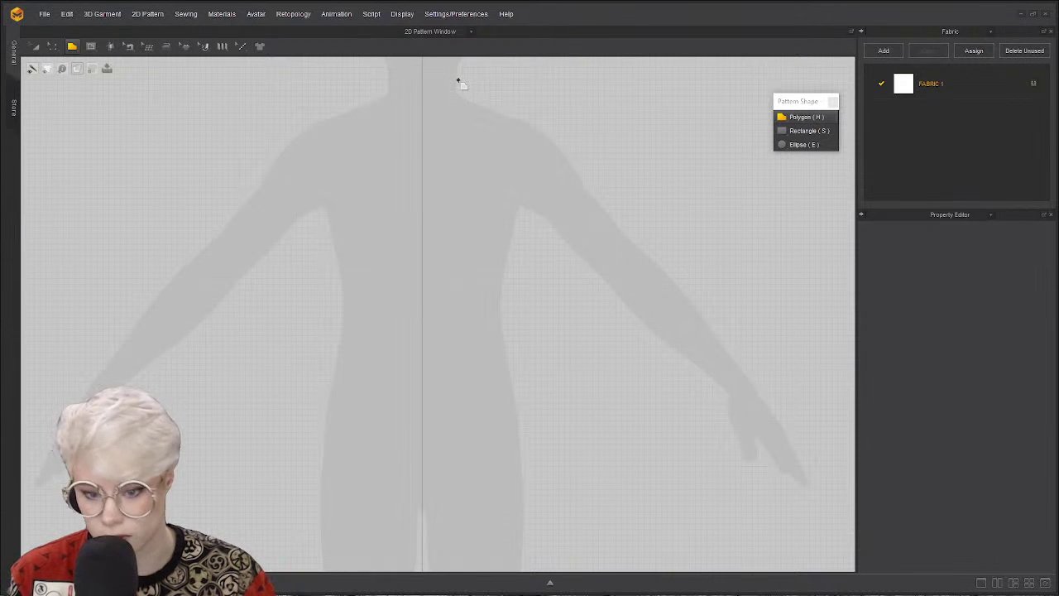
left_click(459, 81)
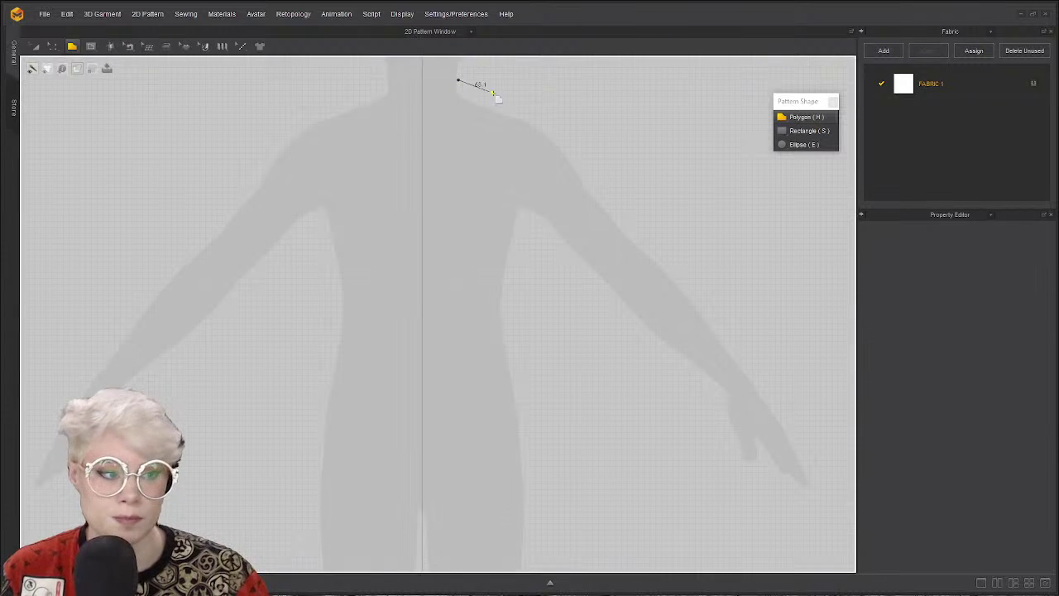
left_click(537, 108)
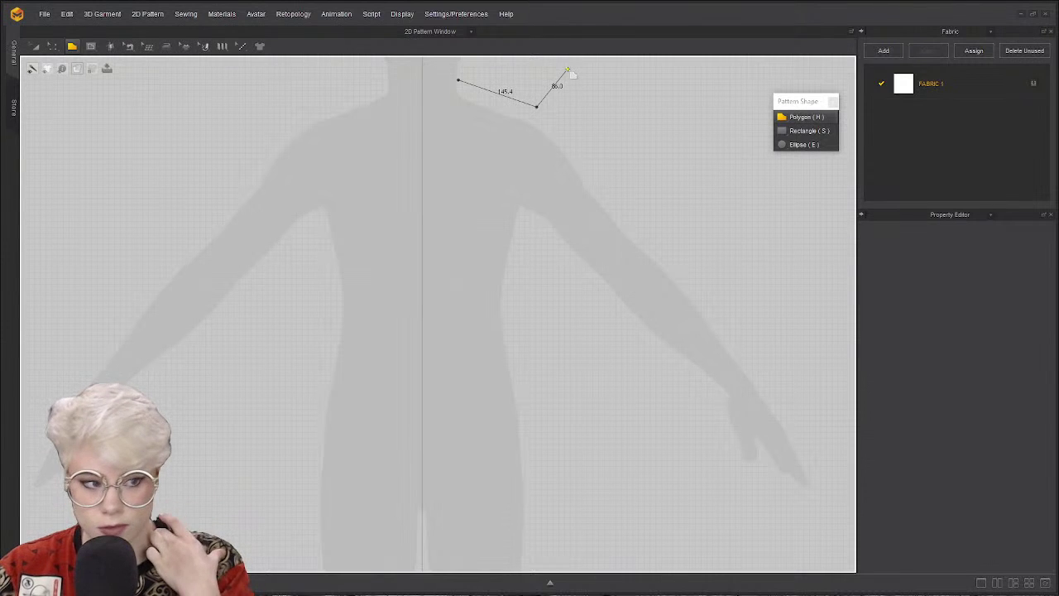
key("Escape")
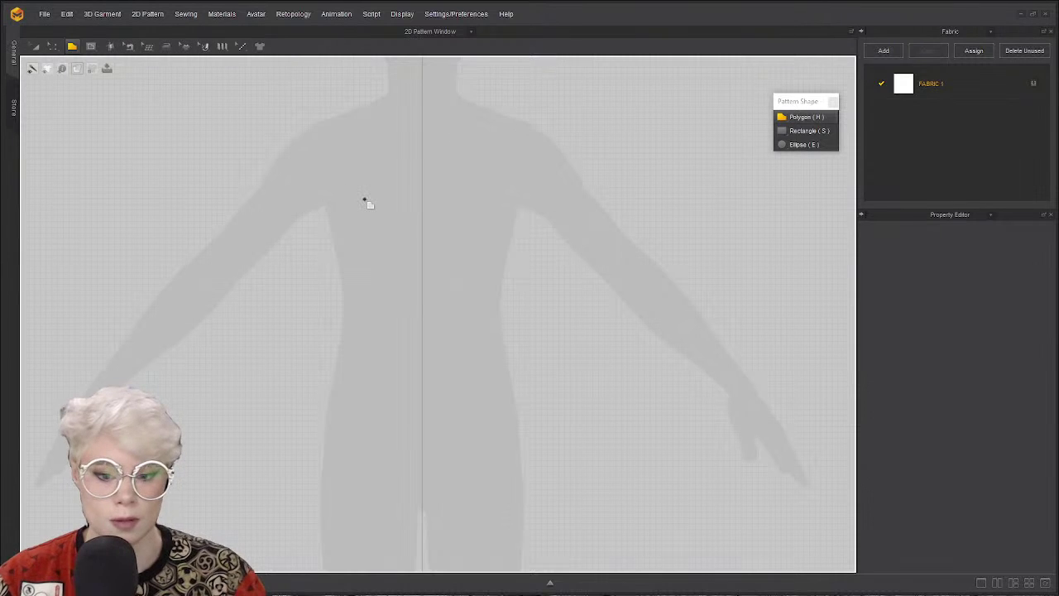
left_click(411, 187)
key("Escape")
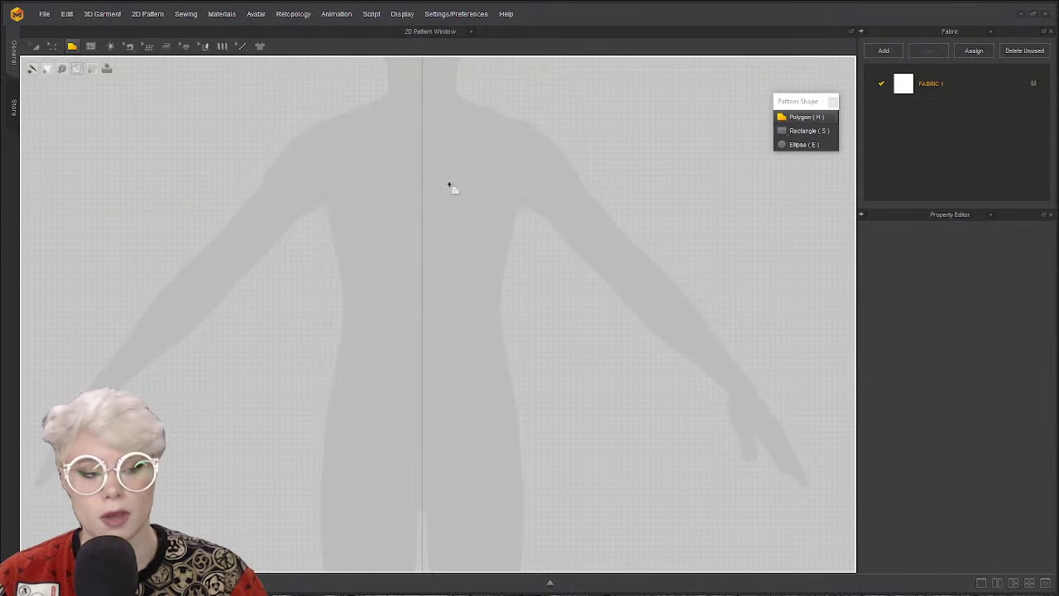
left_click(422, 177)
key("Escape")
left_click(419, 200)
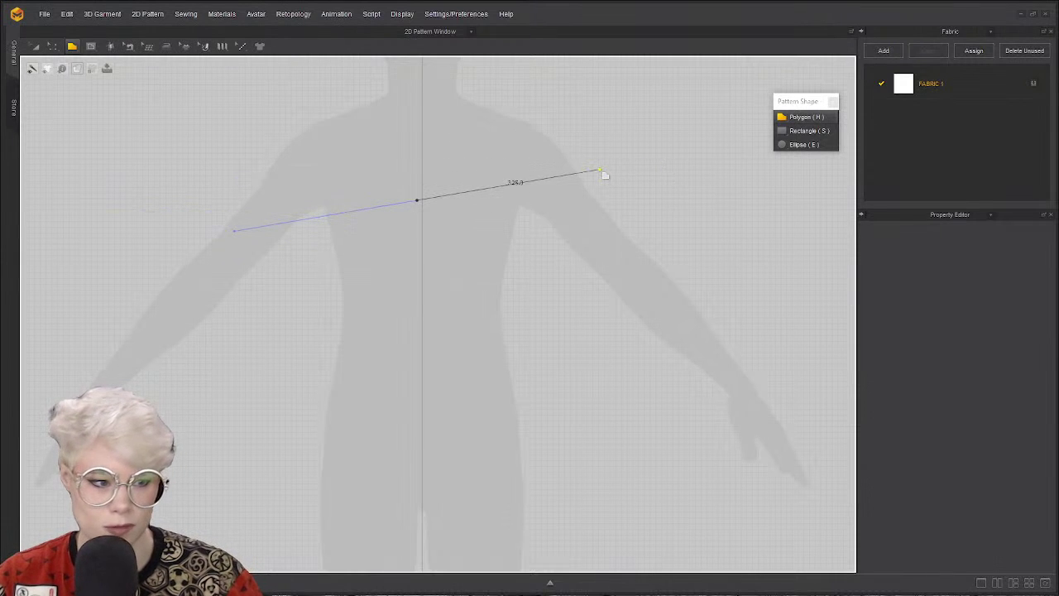
key("Escape")
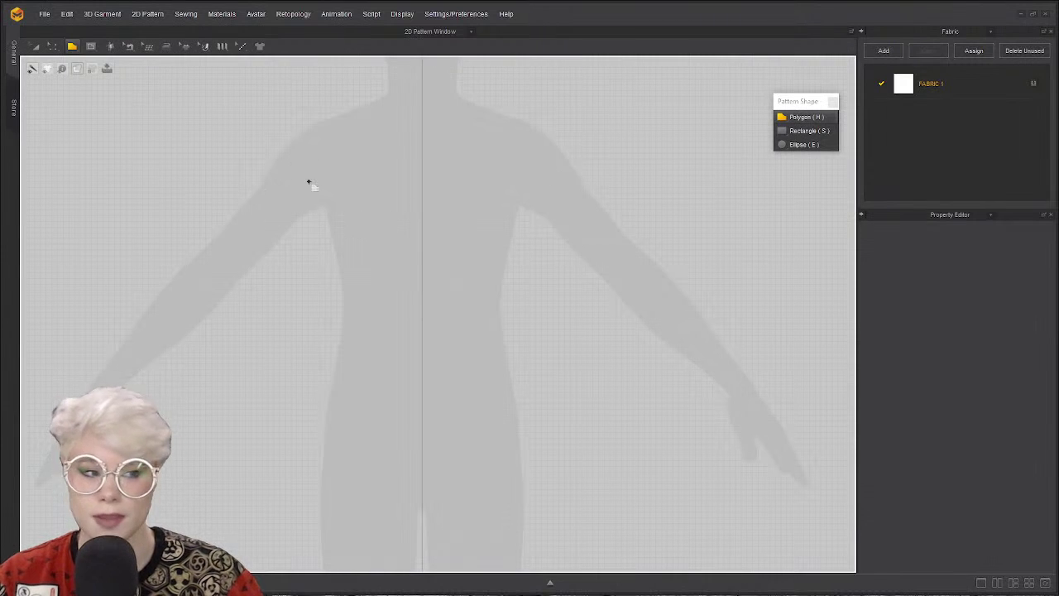
left_click(431, 184)
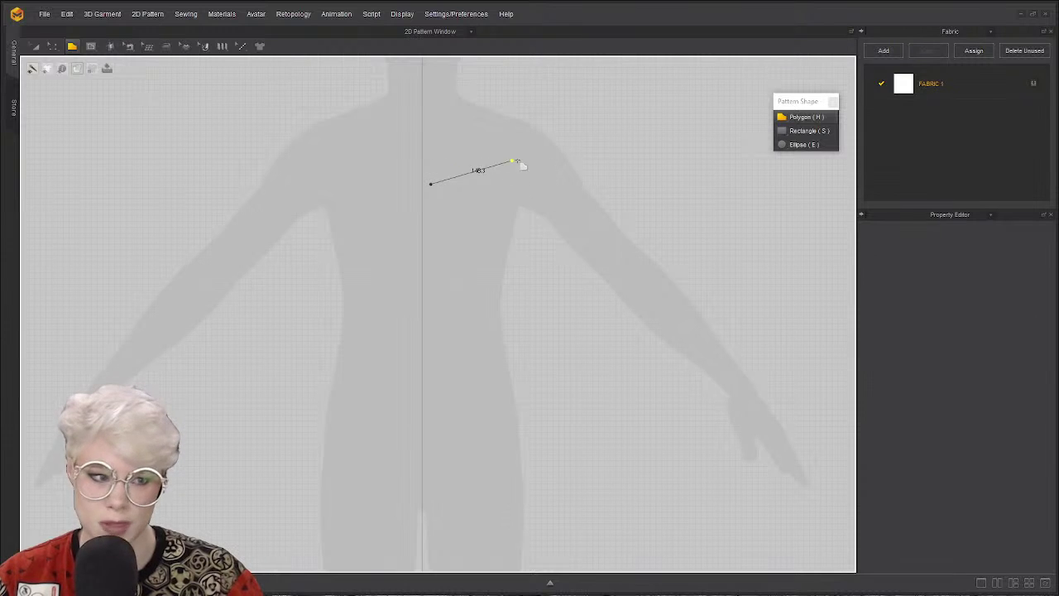
key("Escape")
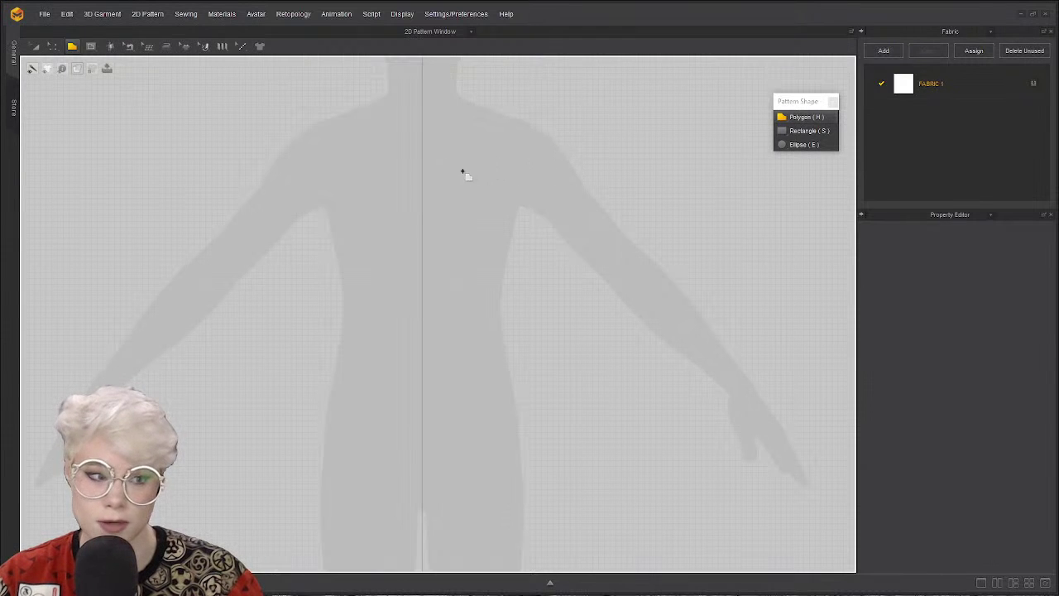
Draw a closed freeform polygon pattern with smoothly curved edges across the torso, starting and closing at the upper chest.
left_click_drag(403, 178, 531, 157)
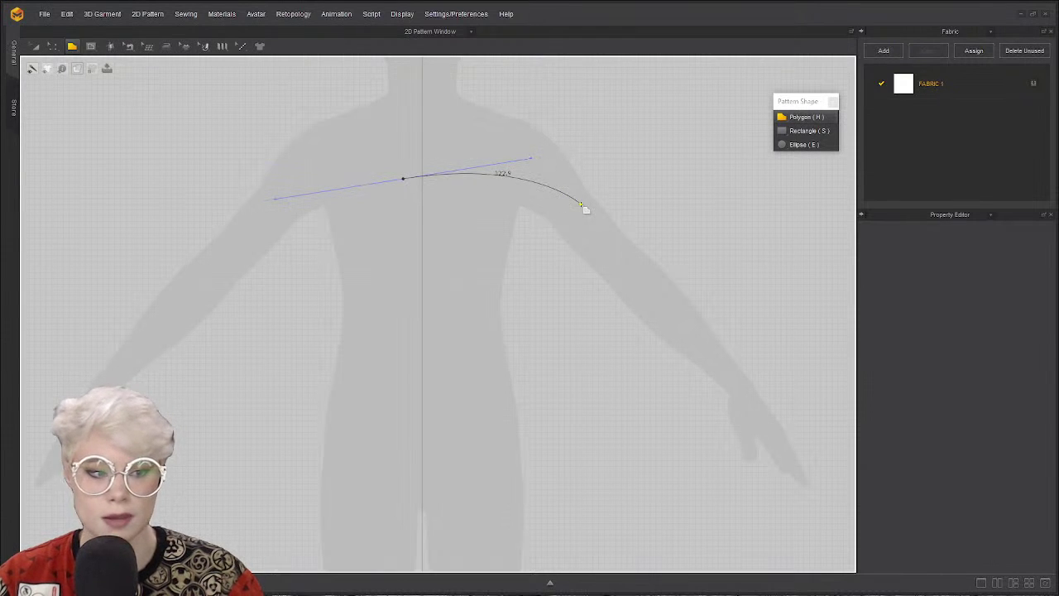
left_click_drag(580, 204, 629, 360)
left_click_drag(449, 376, 238, 417)
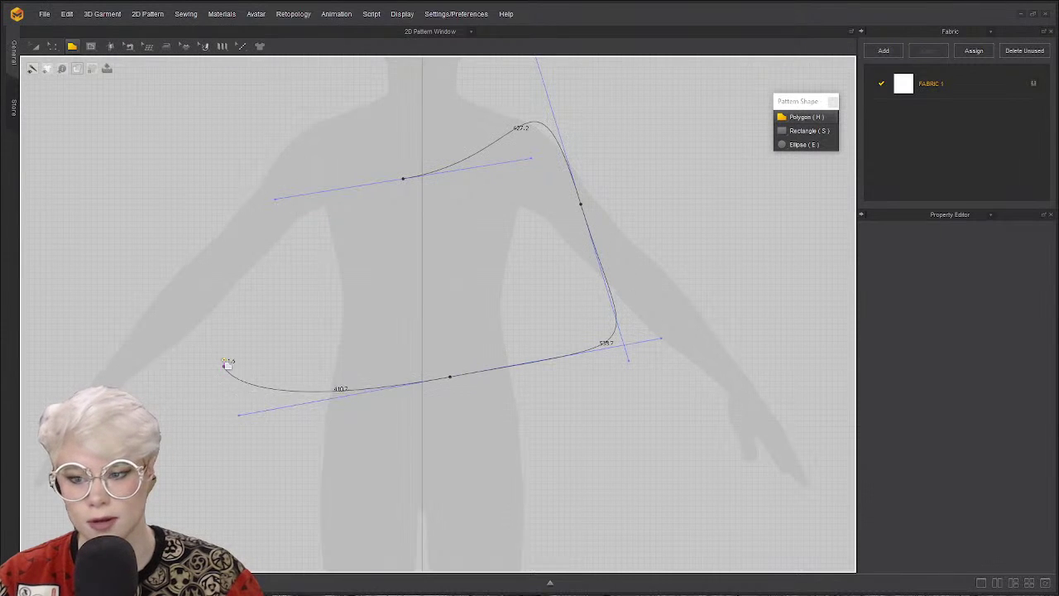
left_click(224, 367)
left_click_drag(422, 226, 532, 273)
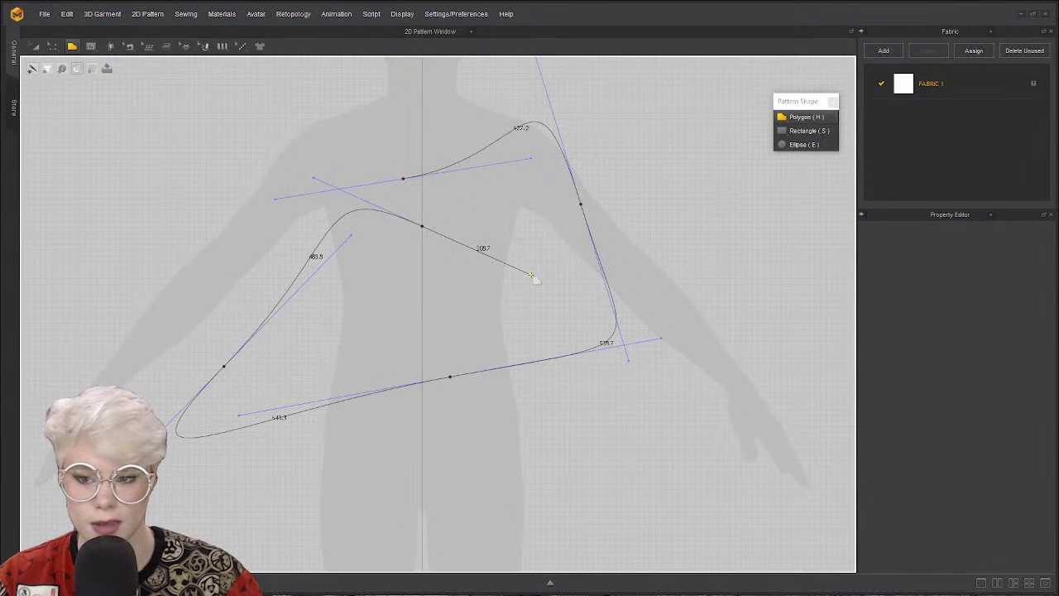
left_click_drag(490, 204, 403, 184)
left_click(403, 180)
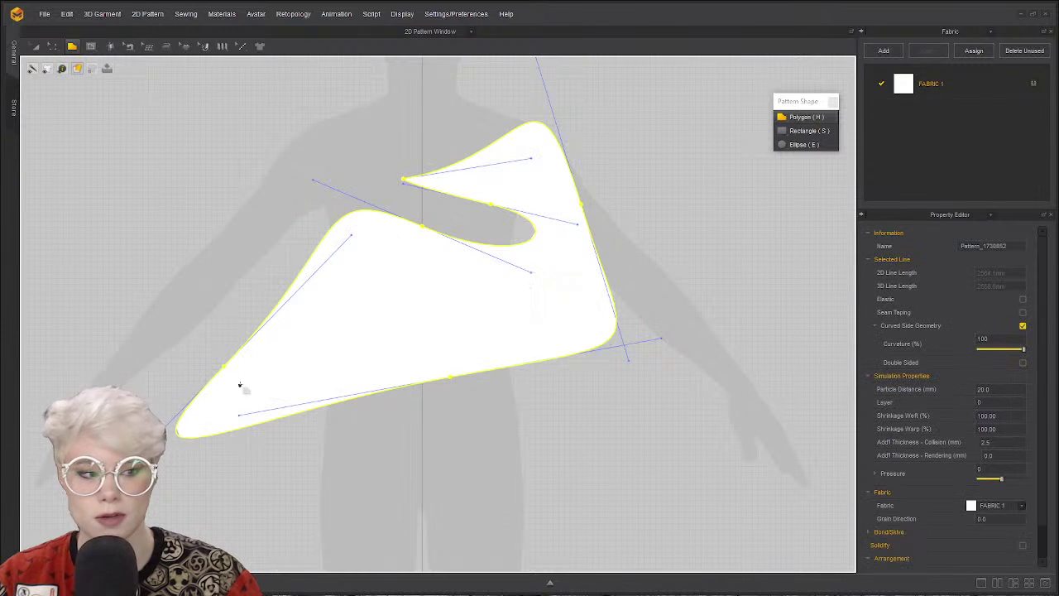
Inspect the curved pattern's points with the Edit Pattern tool, and delete the whole pattern.
left_click(52, 46)
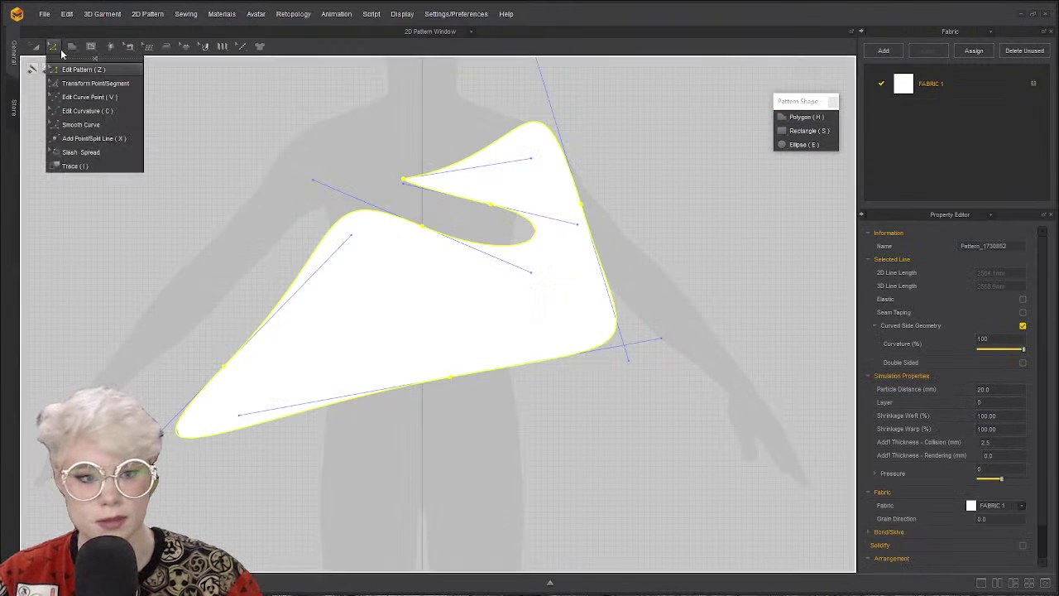
left_click(81, 68)
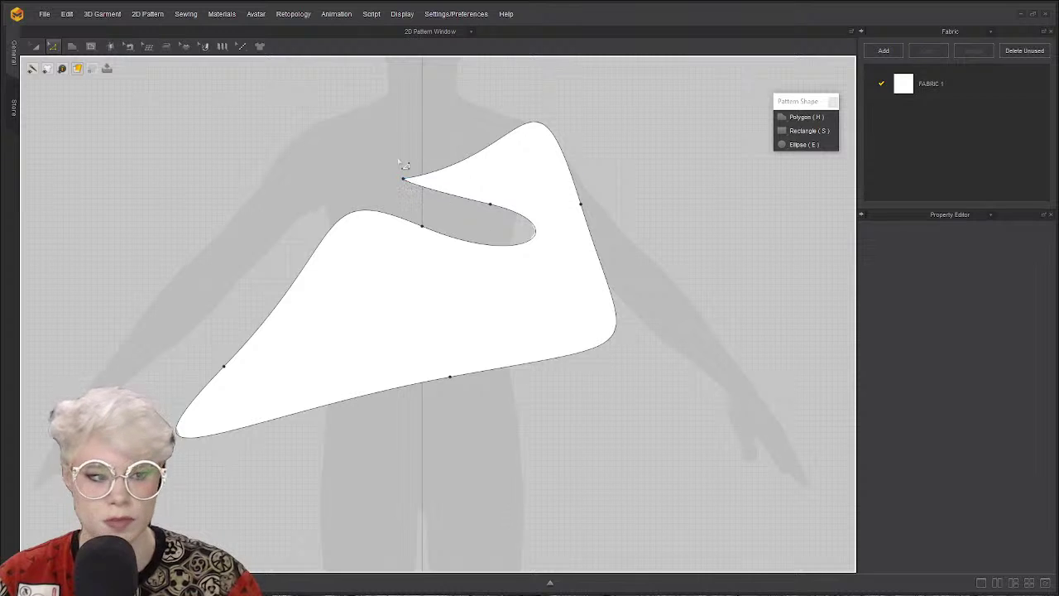
left_click(495, 209)
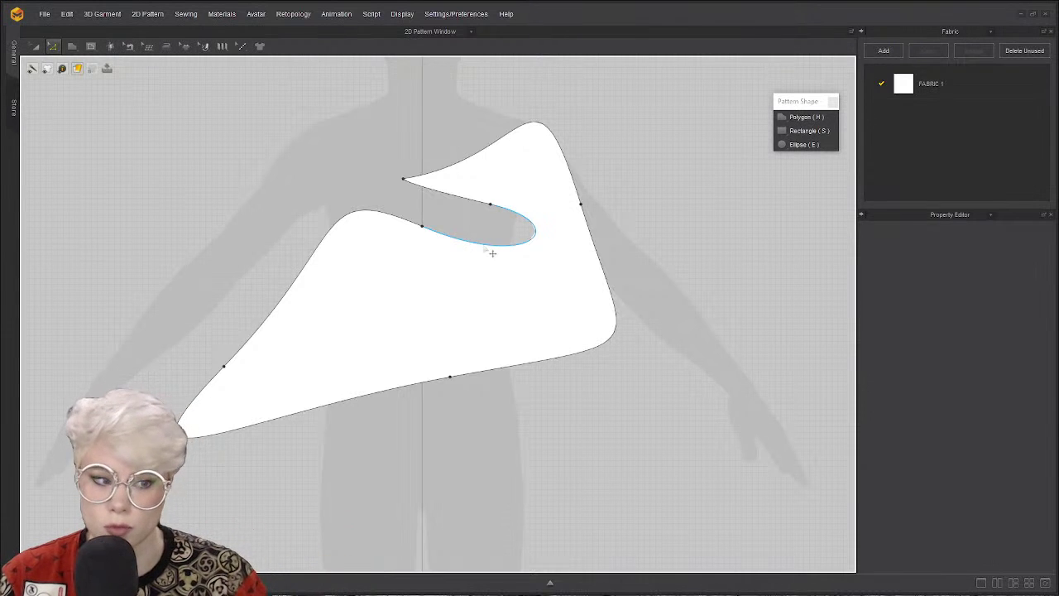
key("a")
left_click(449, 274)
key("Delete")
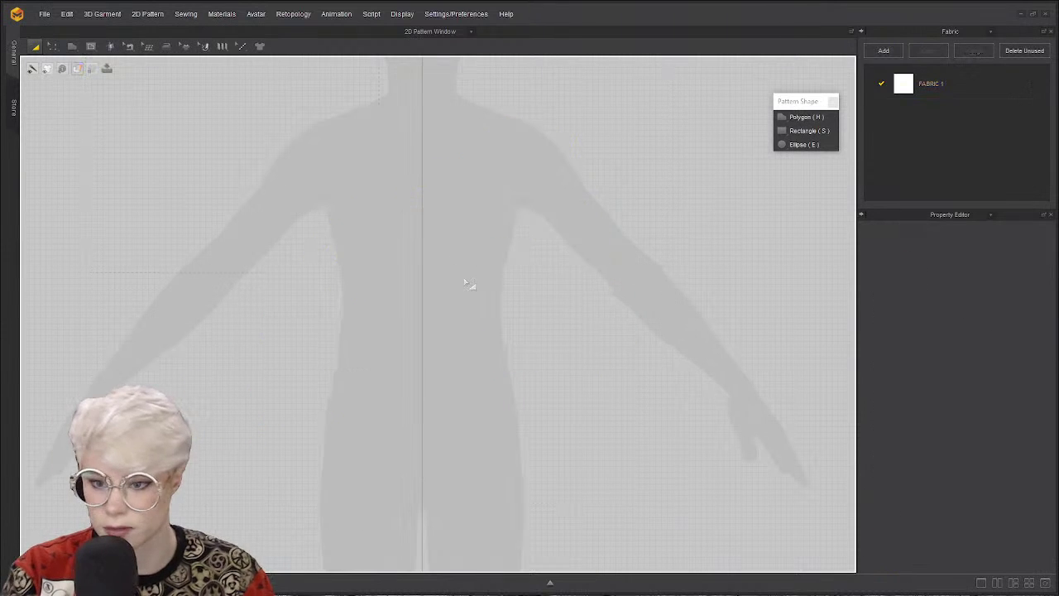
Choose the Polygon tool and try a starting point on the centre line just below the neck.
left_click(799, 116)
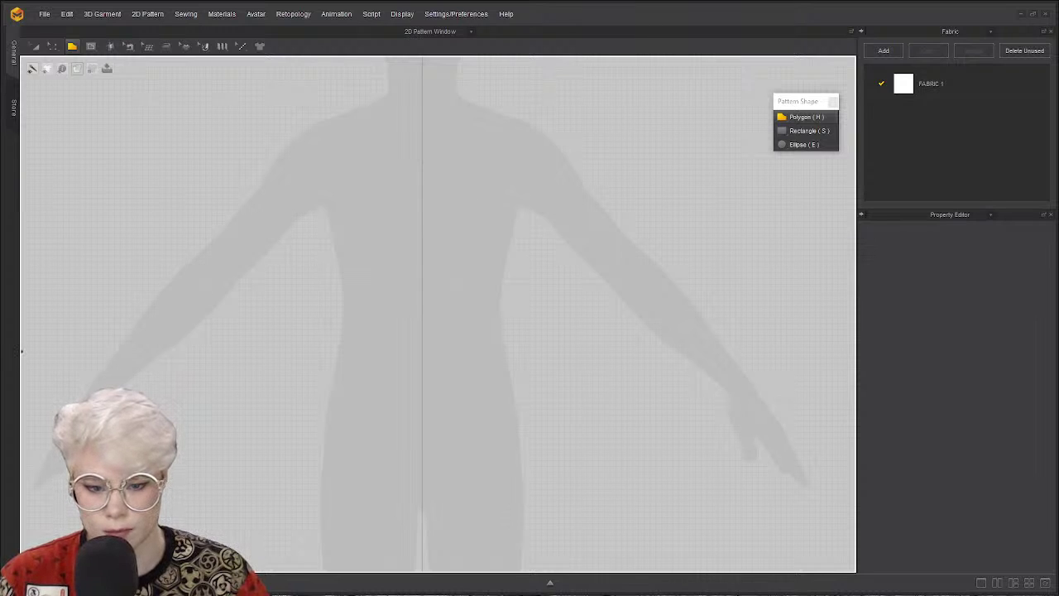
left_click(422, 130)
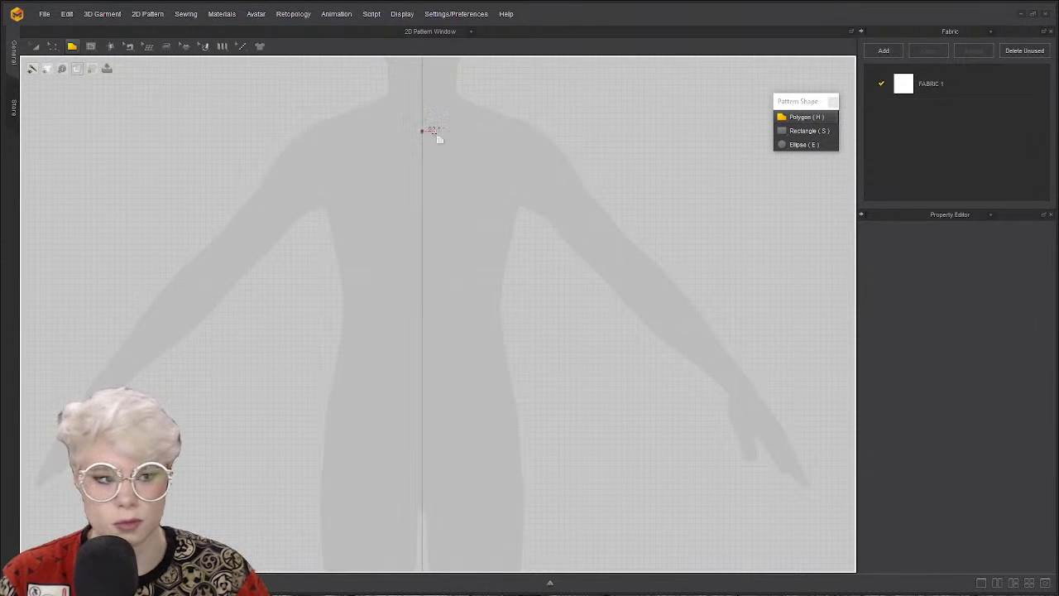
key("Escape")
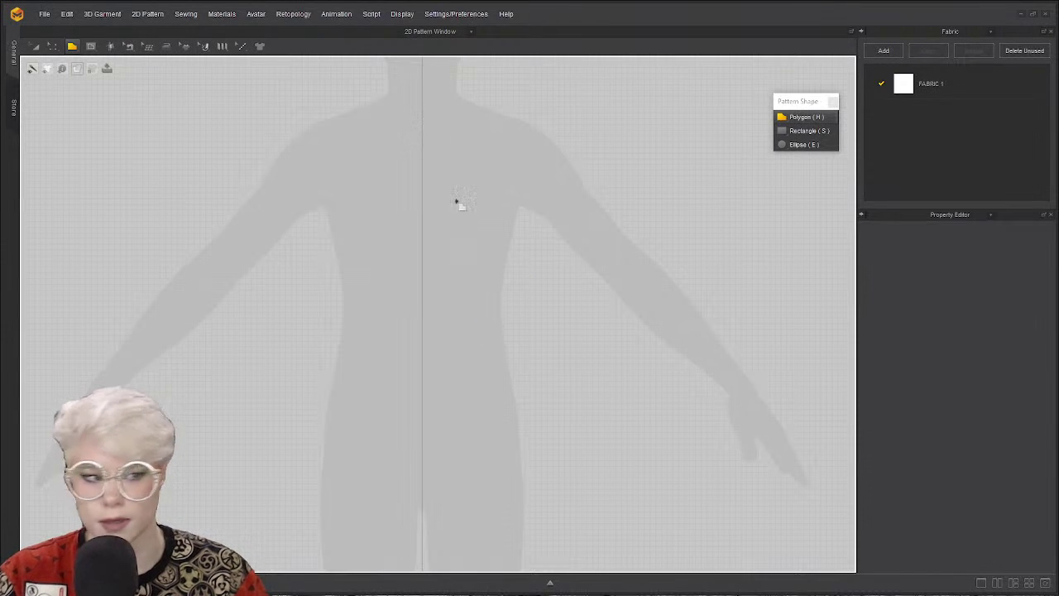
left_click(422, 129)
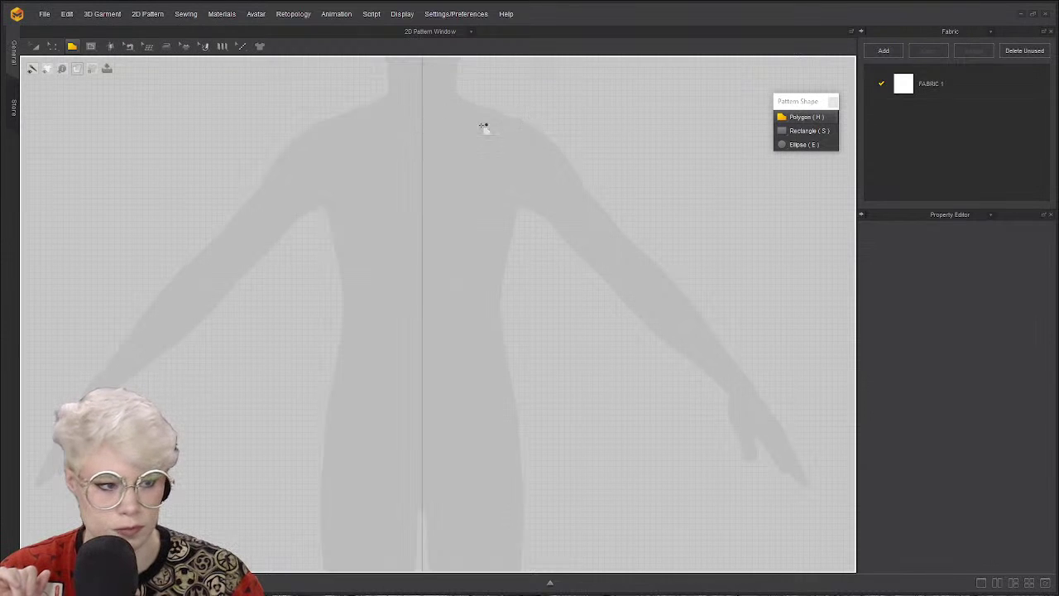
Try a neckline curve from the centre line up past the side of the neck, and cancel it.
left_click(422, 126)
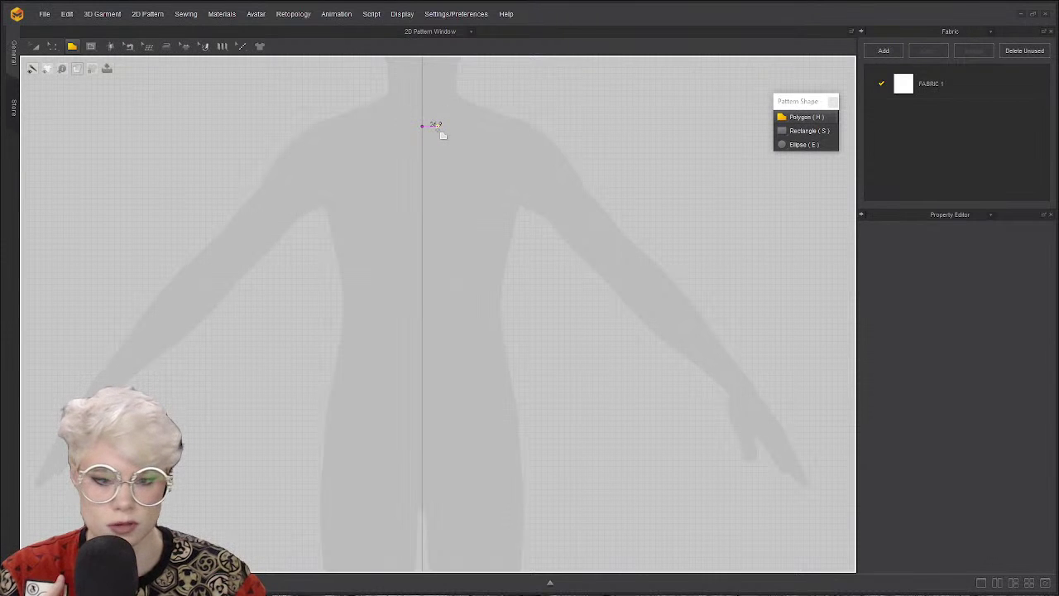
scroll(444, 131, "up", 2)
middle_click_drag(457, 118, 466, 276)
scroll(467, 218, "up", 2)
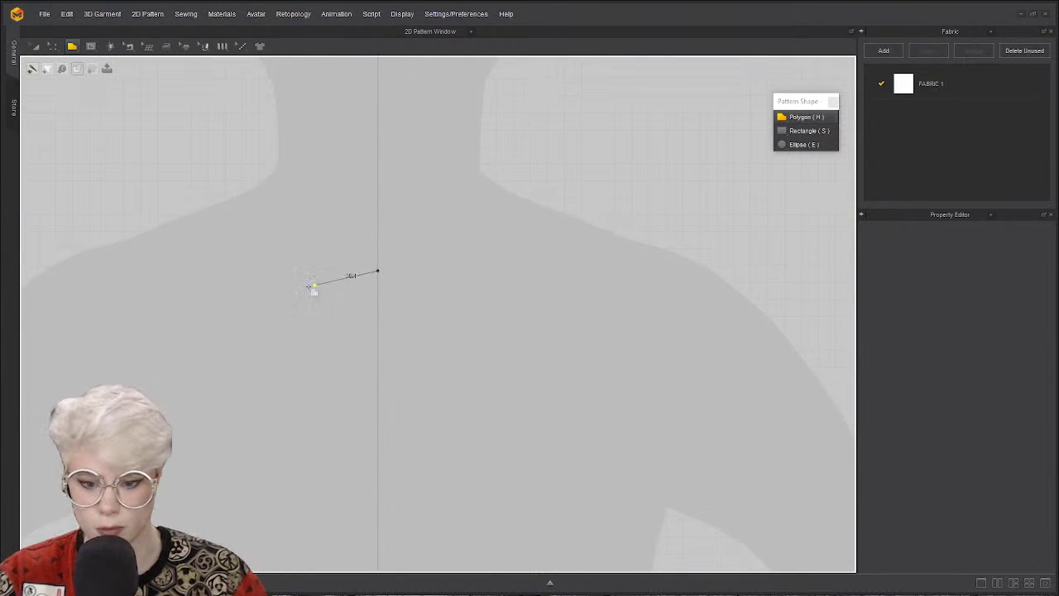
left_click(403, 270)
mouse_move(454, 258)
left_mouse_down()
mouse_move(482, 229)
mouse_move(506, 113)
left_mouse_up()
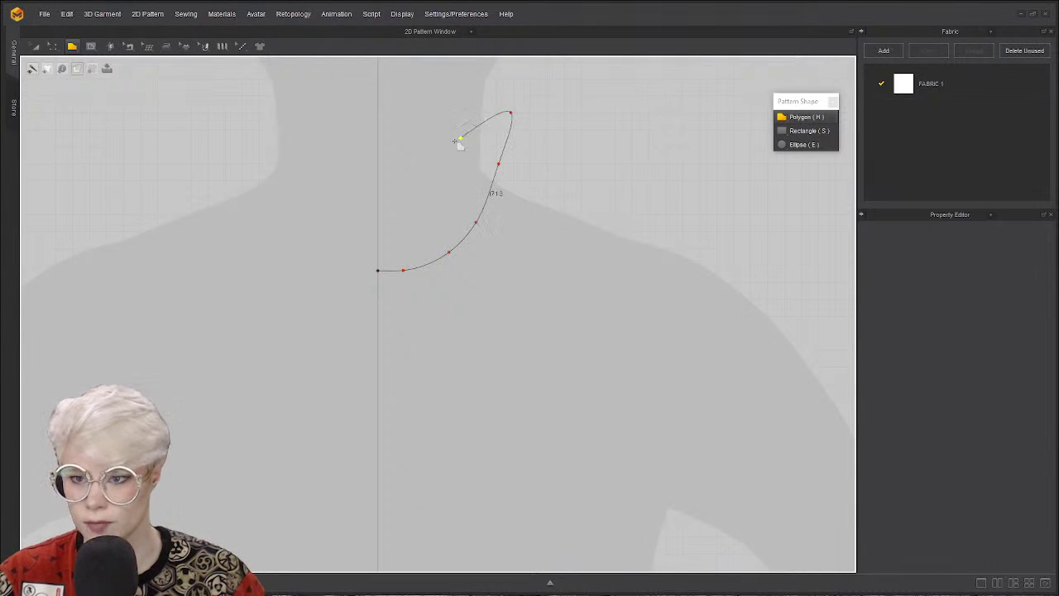
key("Escape")
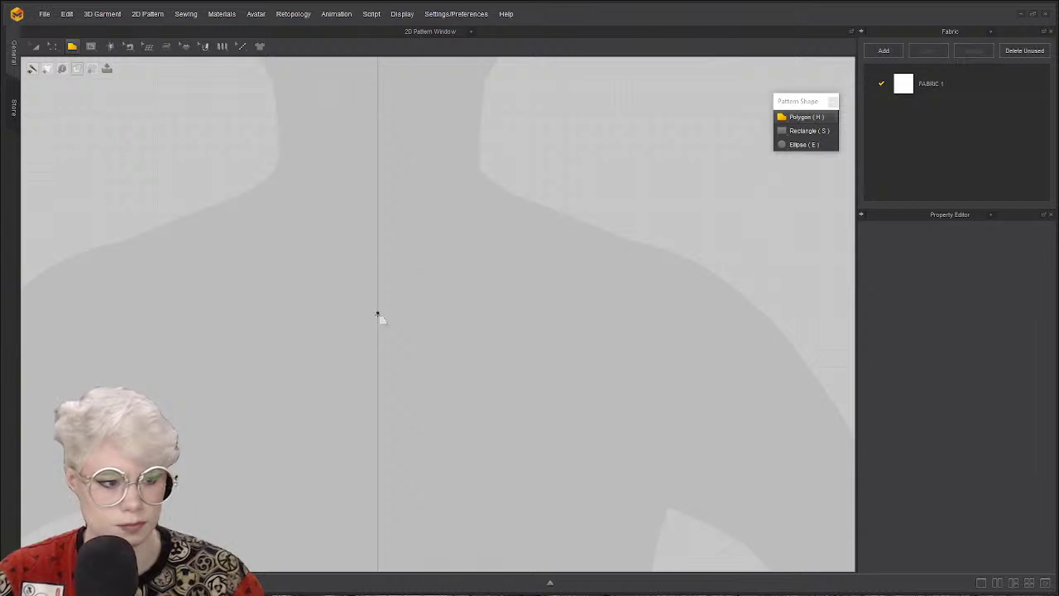
Start a neckline on the centre line at the upper chest with a short horizontal piece, curving up to the side of the neck.
left_click(379, 302)
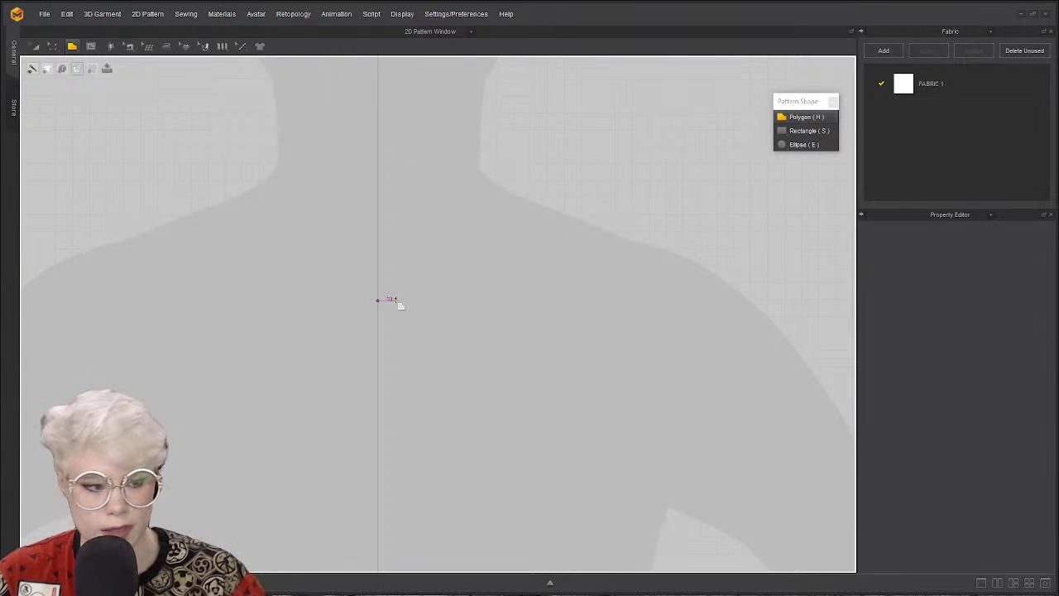
left_click(395, 300)
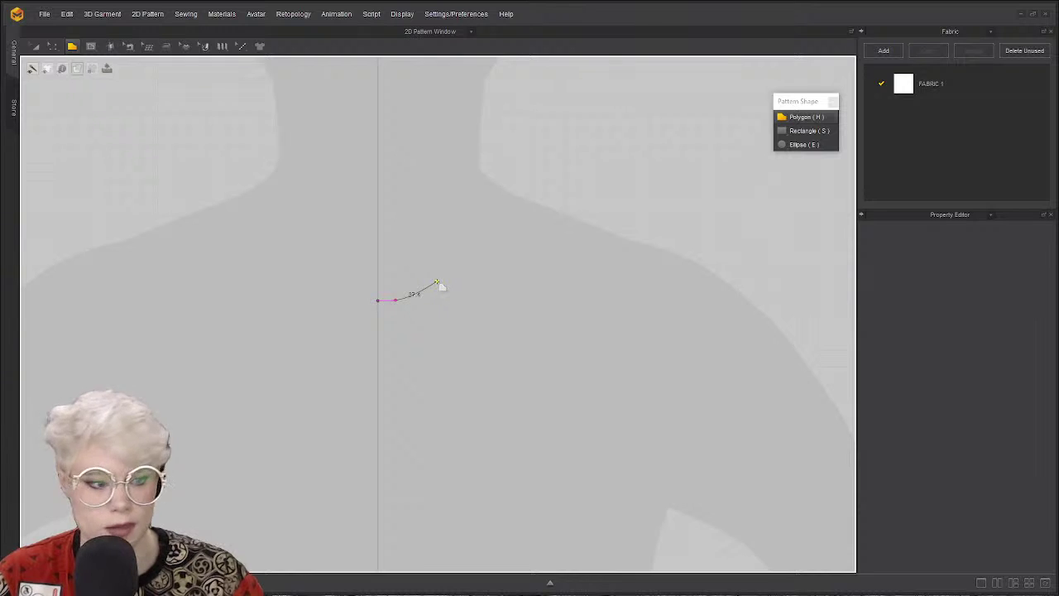
left_click_drag(437, 282, 593, 268)
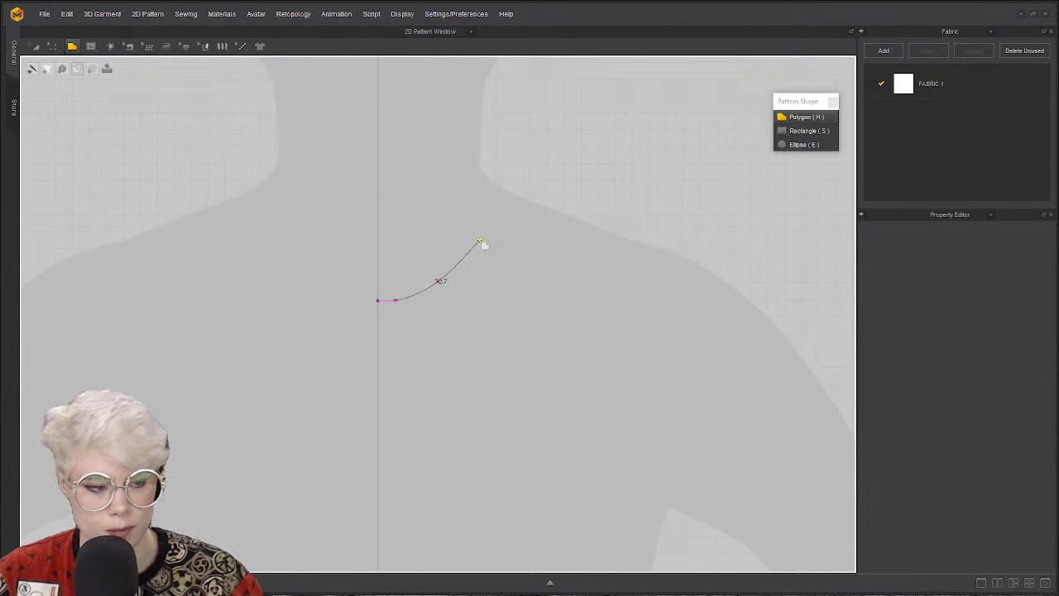
left_click(479, 241)
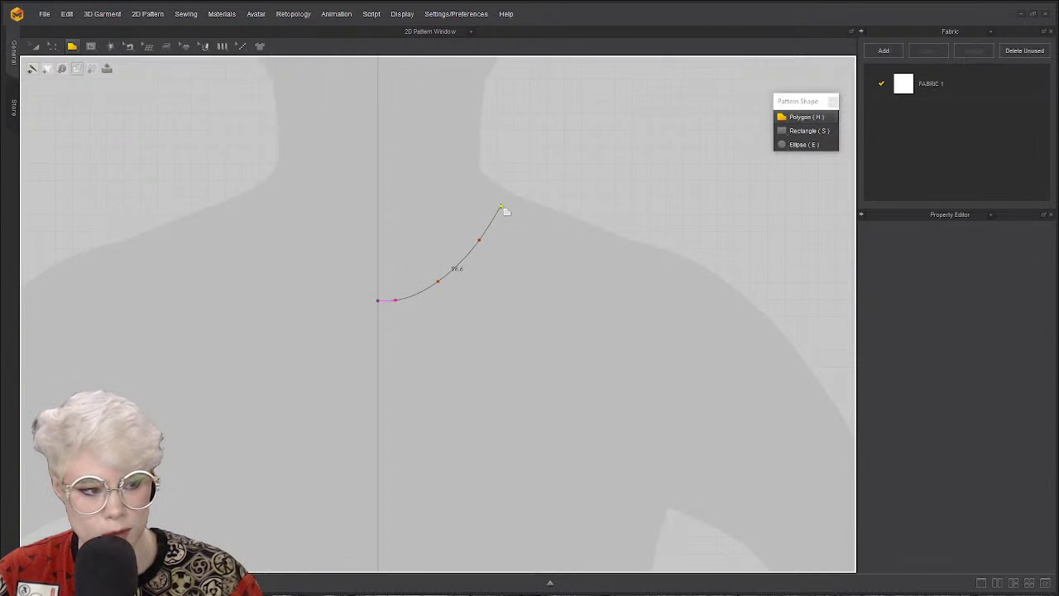
left_click(494, 200)
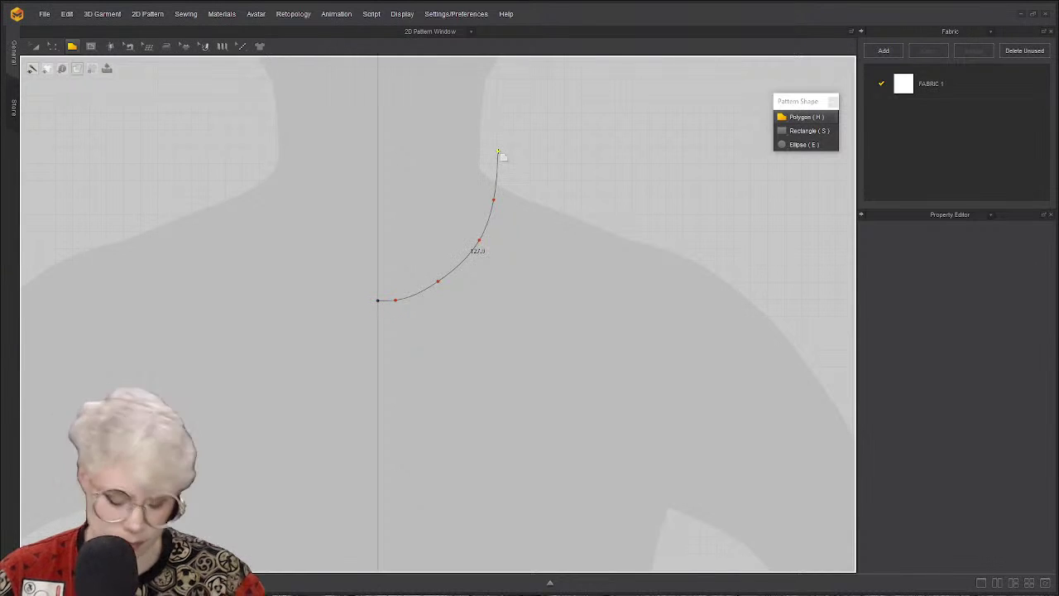
Remove the neckline's last three curve points, back to its short horizontal start.
key("BackSpace")
key("BackSpace")
key("BackSpace")
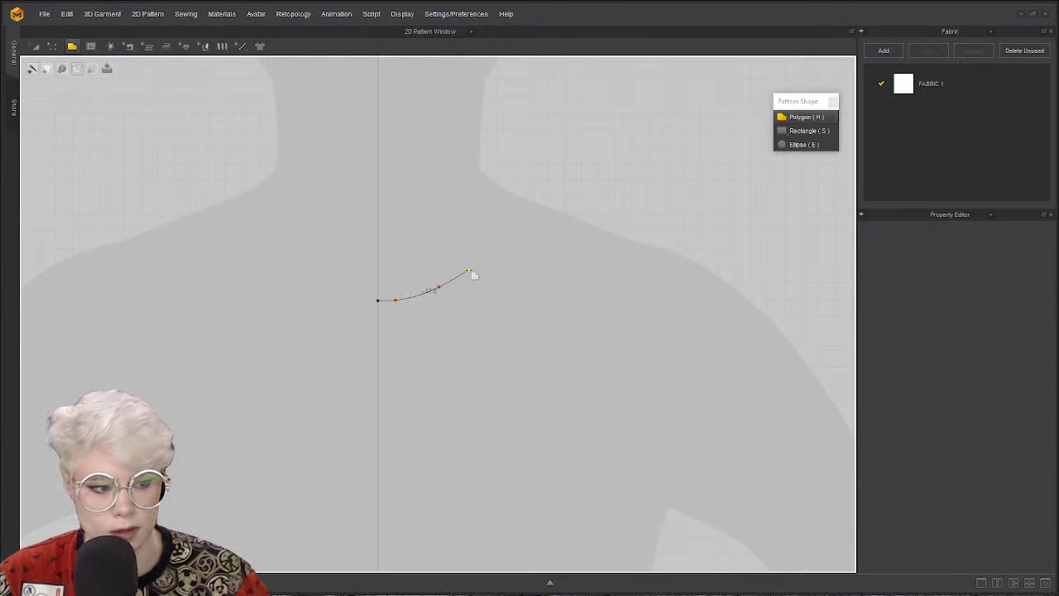
Redraw the neckline as a wider curve ending just above the shoulder beside the neck, about 127 mm long.
left_click(468, 269)
left_click(496, 238)
left_click(508, 206)
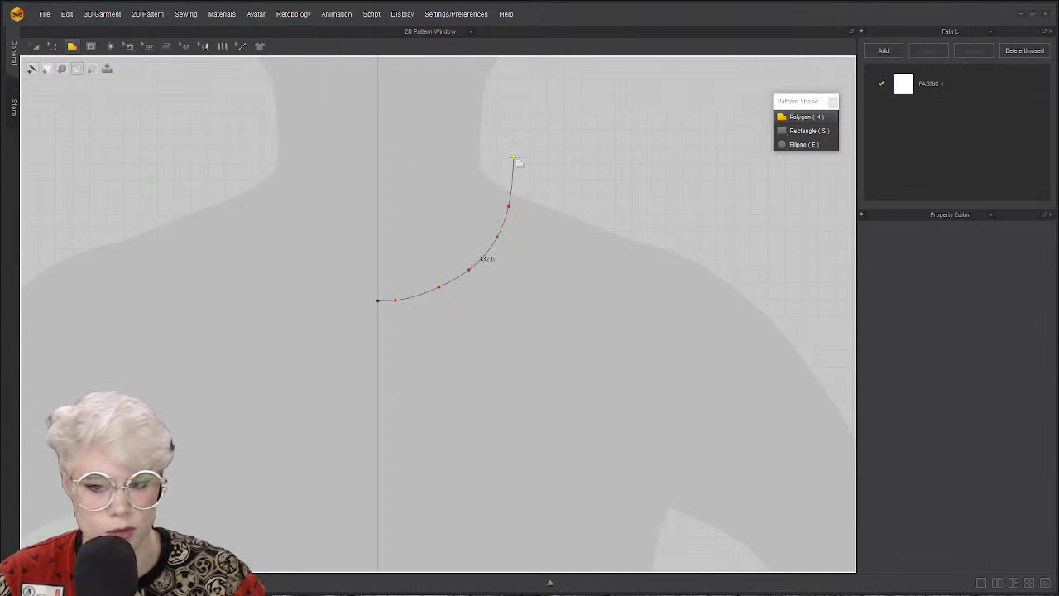
left_click(513, 157)
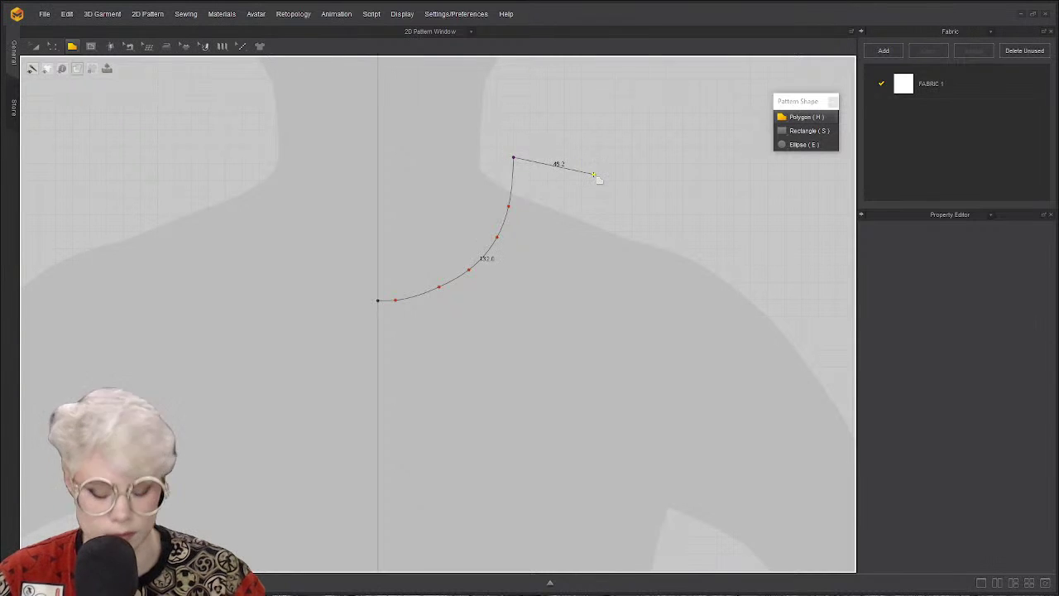
key("ctrl+z")
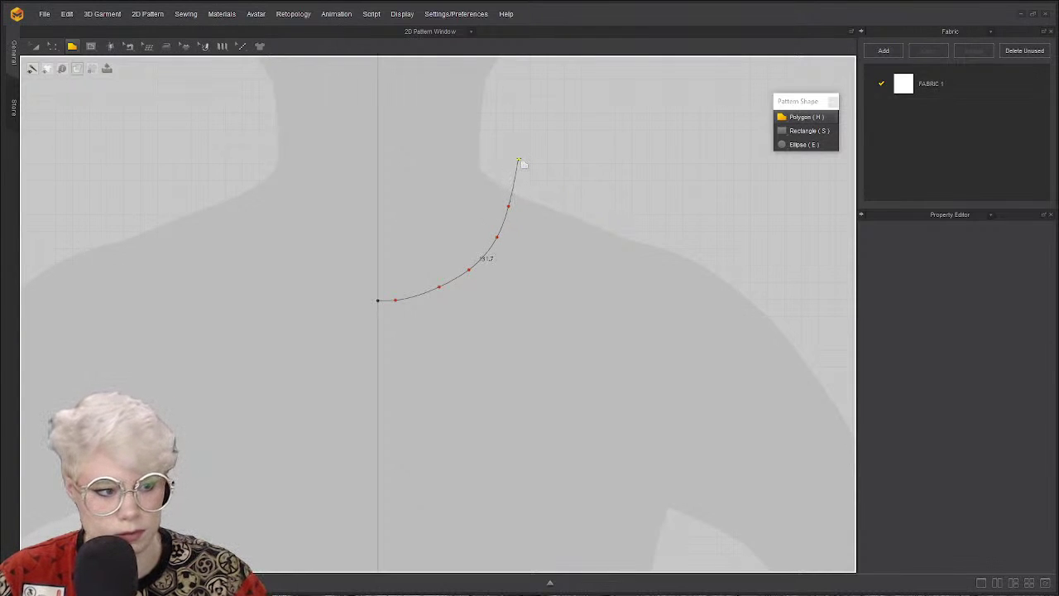
left_click(515, 168)
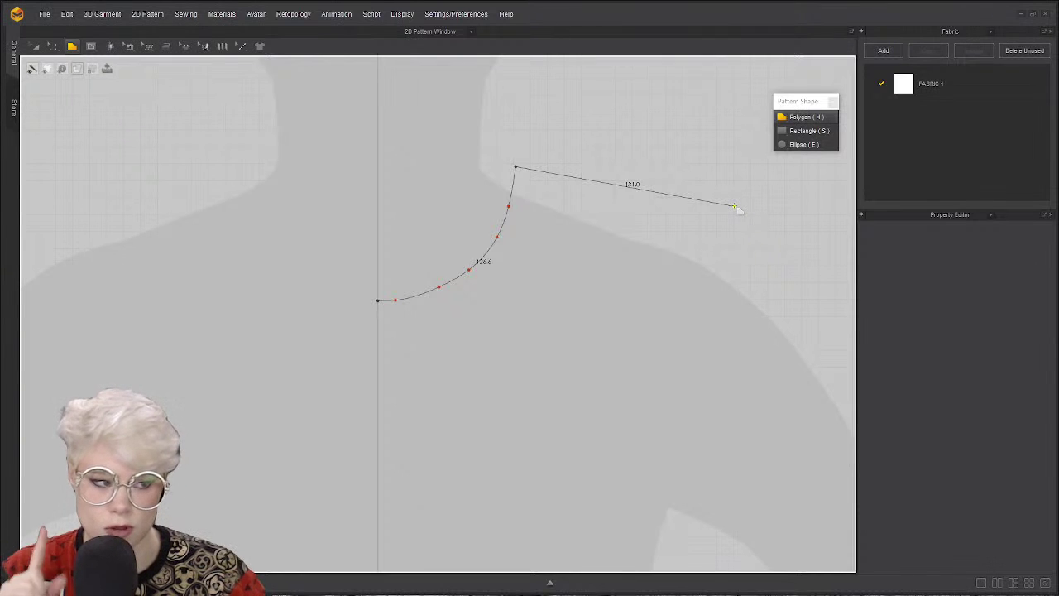
Try a straight shoulder line about 131 mm long sloping outward from the neckline's end, and undo it.
right_click(734, 207)
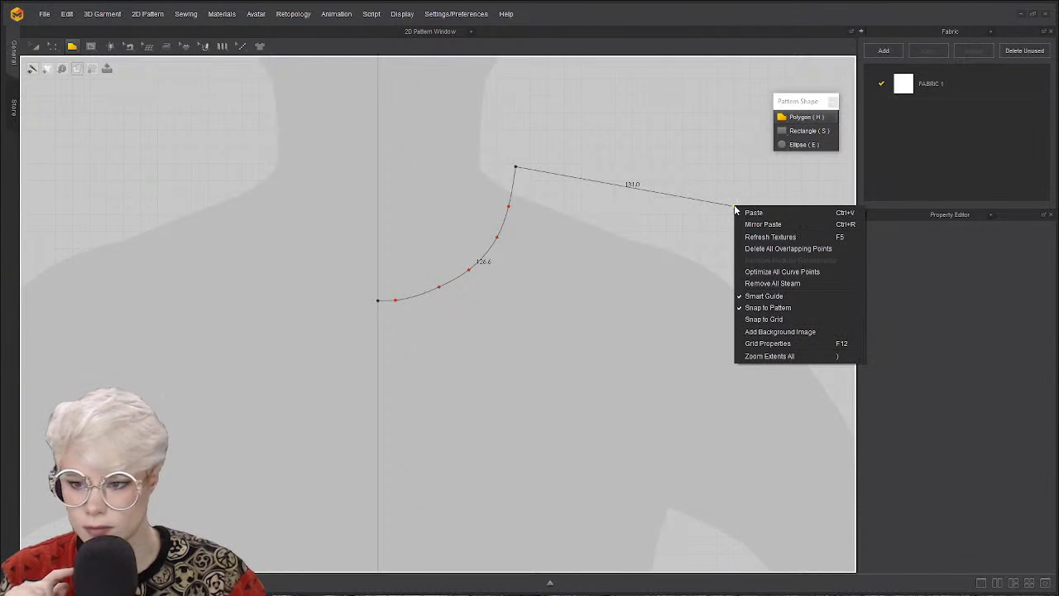
left_click(715, 171)
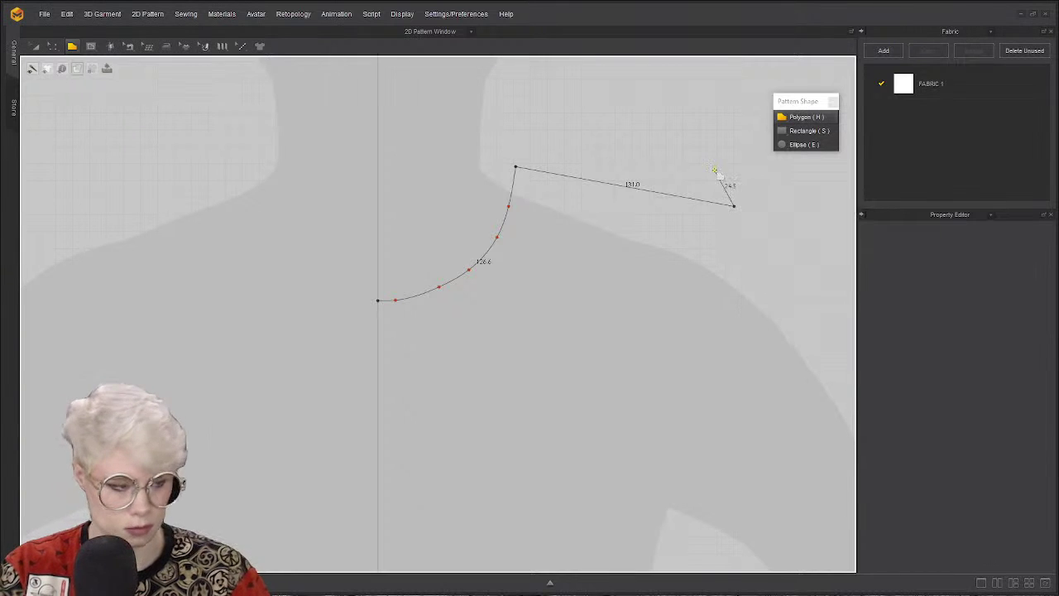
left_click(715, 169)
key("ctrl+z")
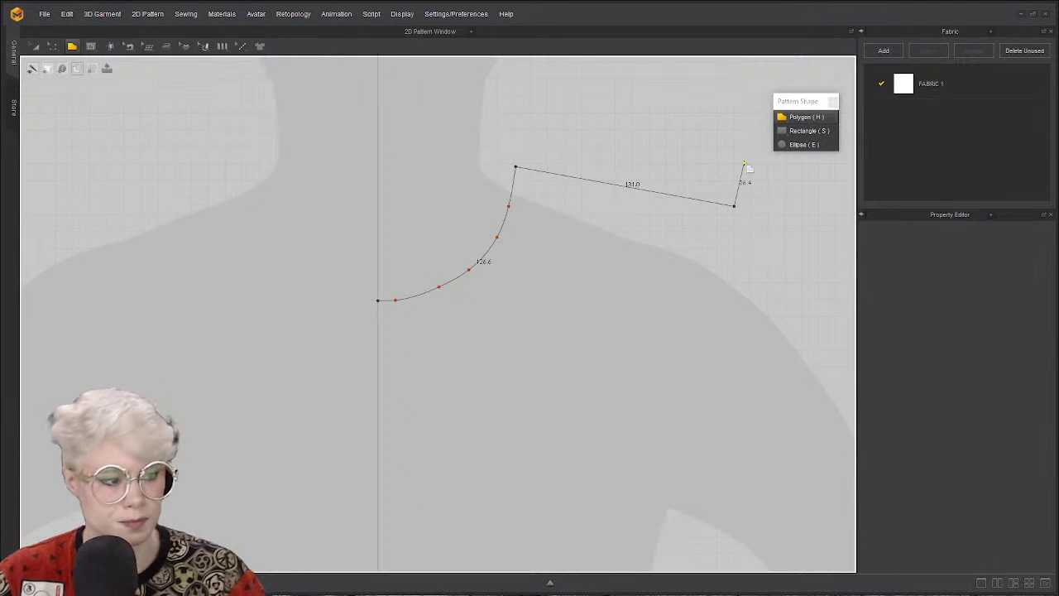
key("ctrl+z")
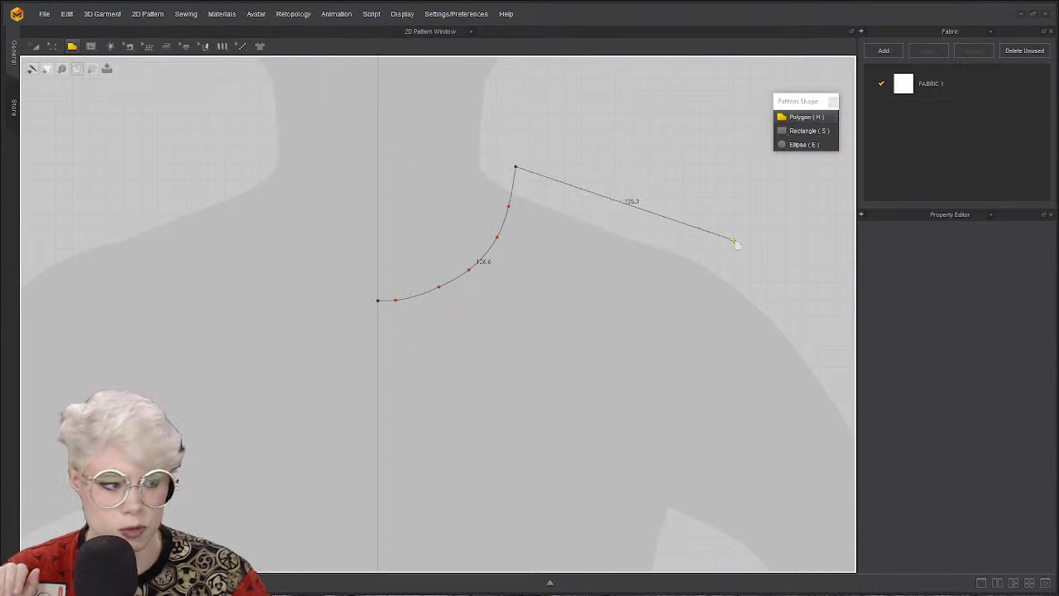
Try a straight shoulder line about 128 mm long sloping outward from the neckline's end, and remove its end point.
left_click(732, 192)
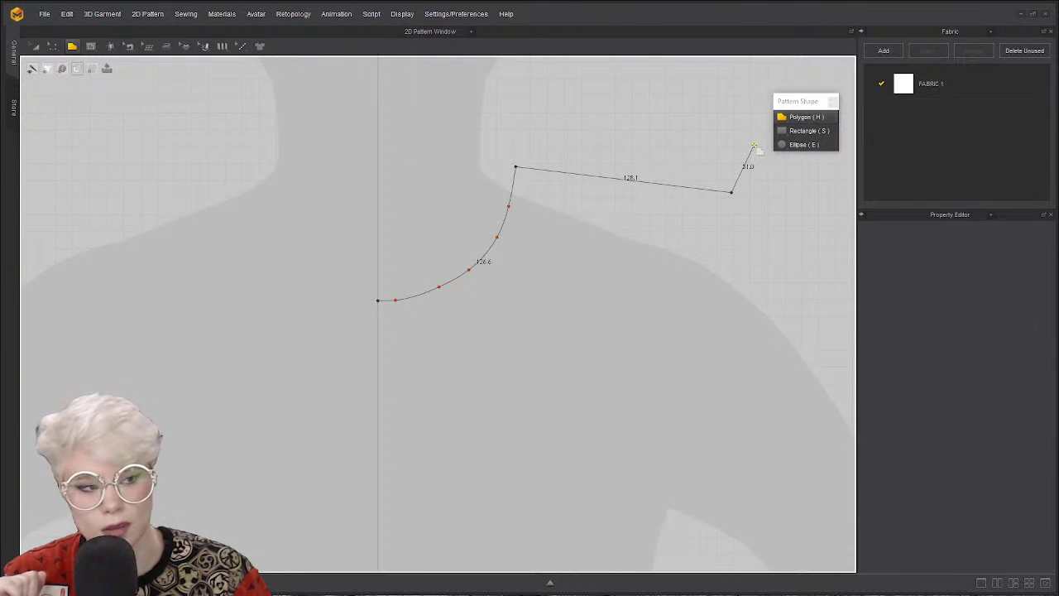
scroll(705, 357, "down", 1)
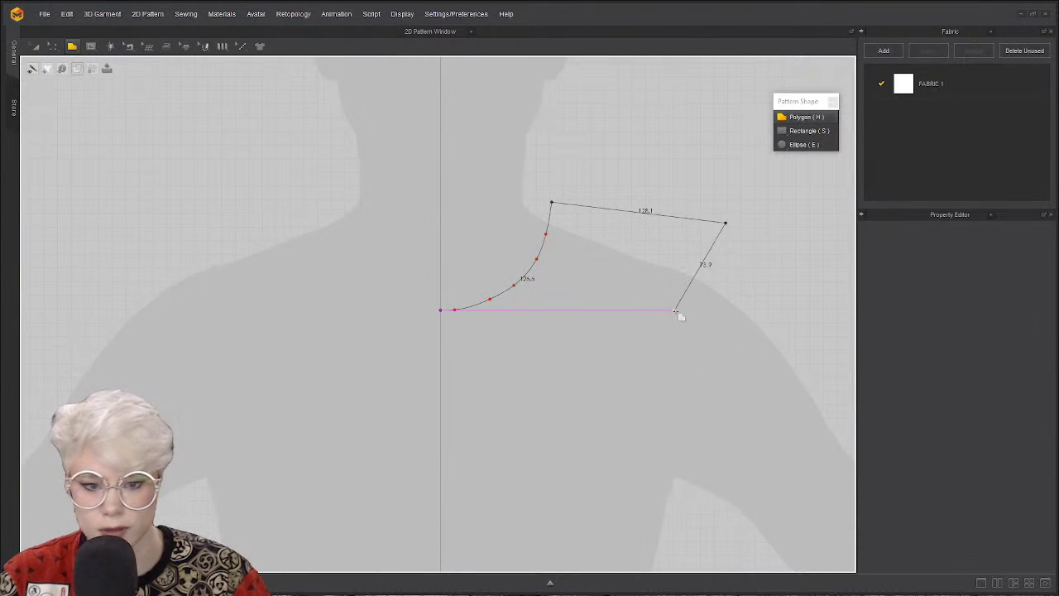
middle_click_drag(634, 322, 558, 300)
scroll(574, 307, "down", 1)
scroll(558, 301, "up", 3)
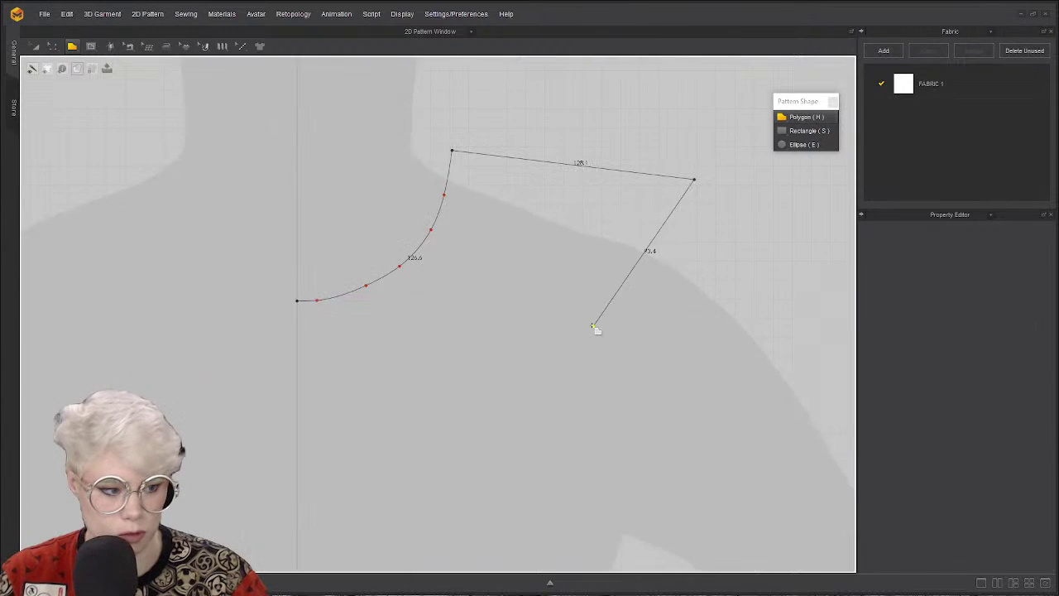
scroll(594, 328, "down", 1)
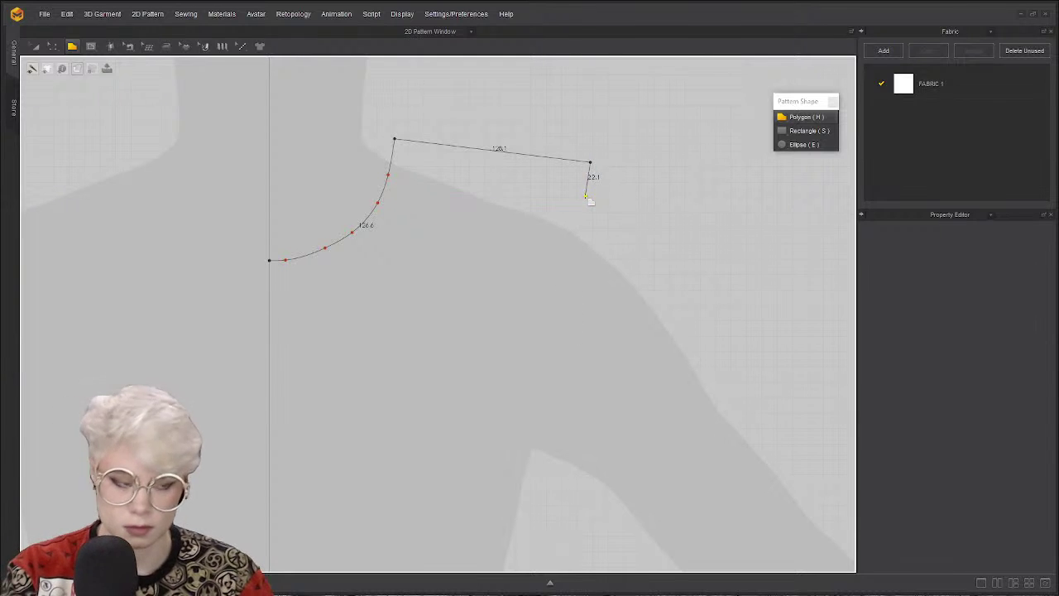
key("BackSpace")
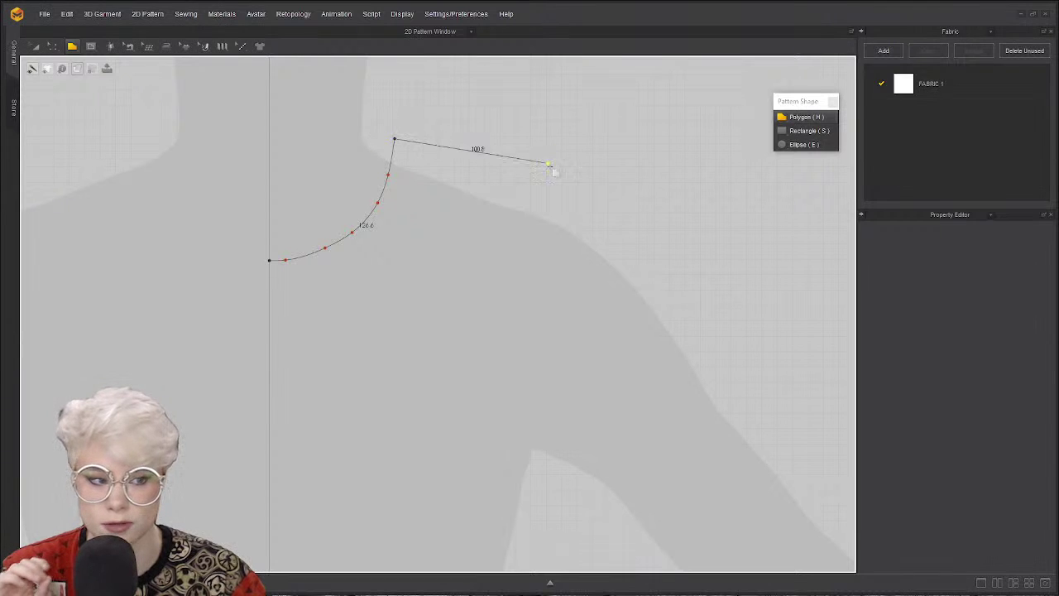
Open the exact length entry for the pending shoulder line and dismiss it without creating the line.
right_click(595, 167)
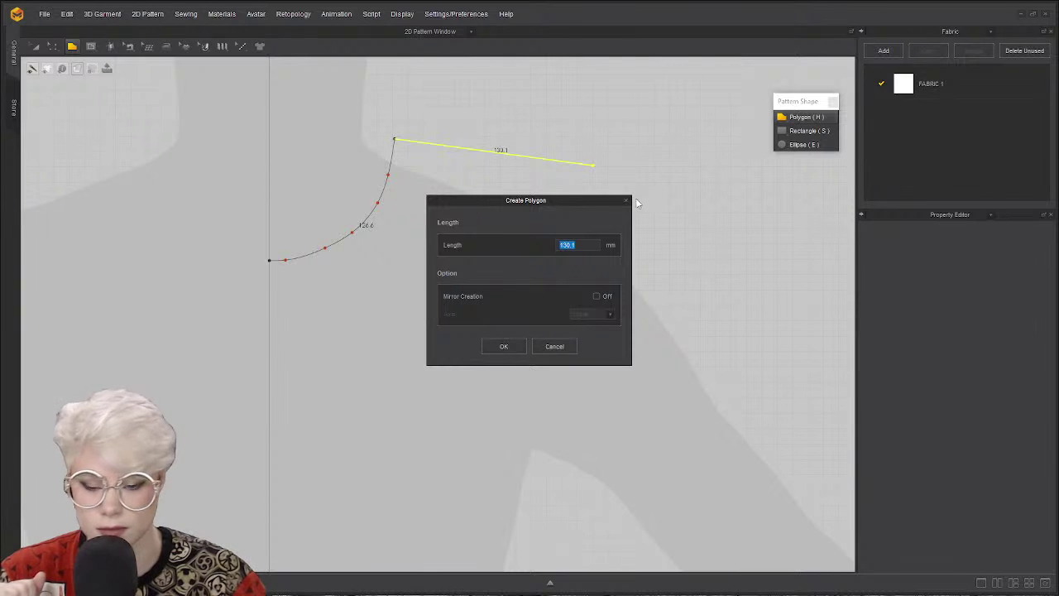
left_click_drag(568, 204, 590, 199)
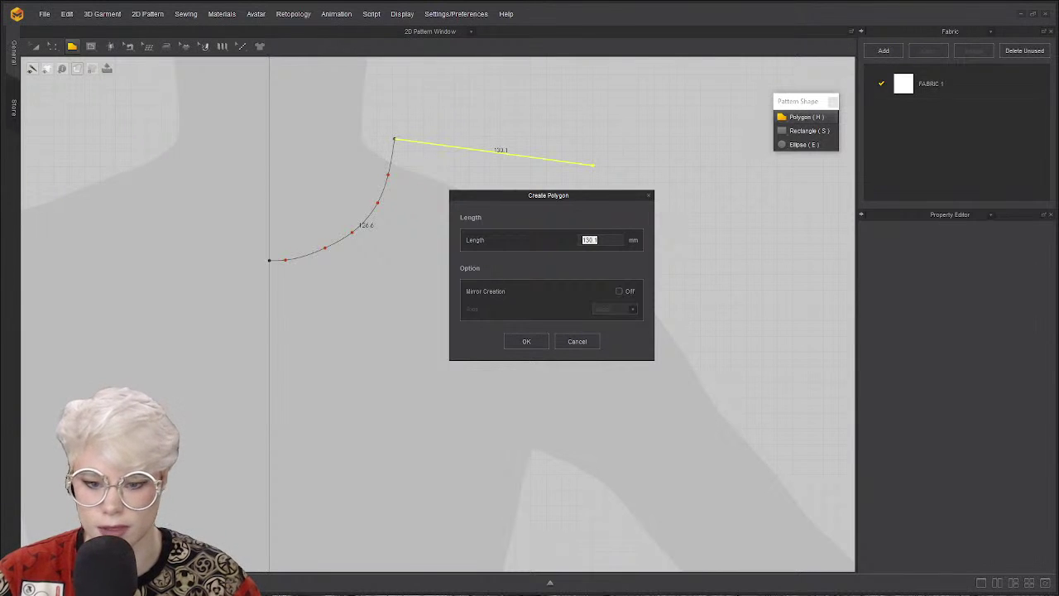
left_click(631, 196)
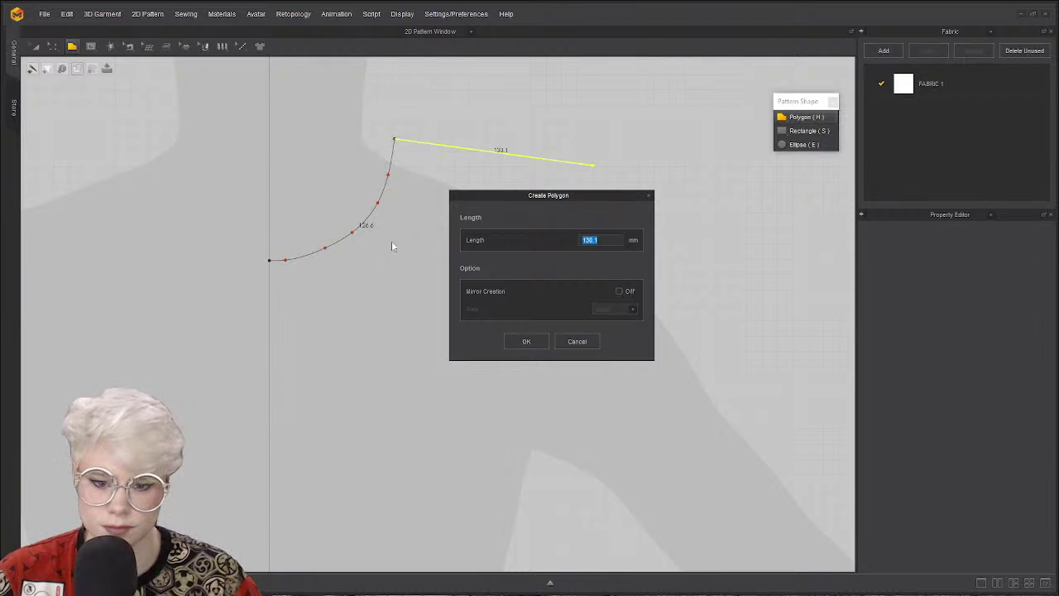
left_click(649, 197)
scroll(577, 270, "down", 1)
scroll(579, 256, "up", 3)
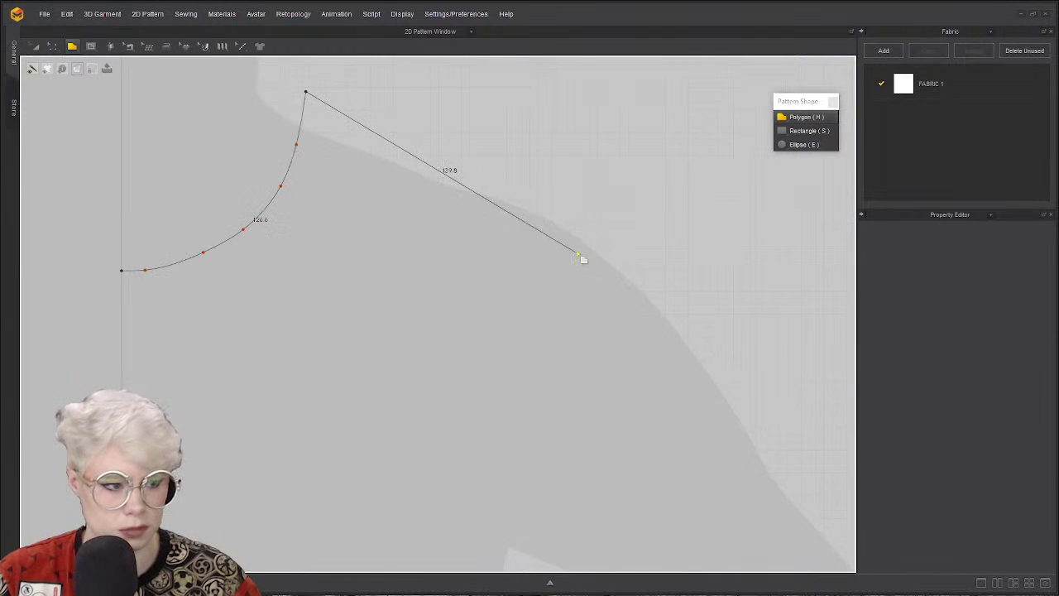
scroll(582, 261, "down", 5)
scroll(582, 261, "up", 4)
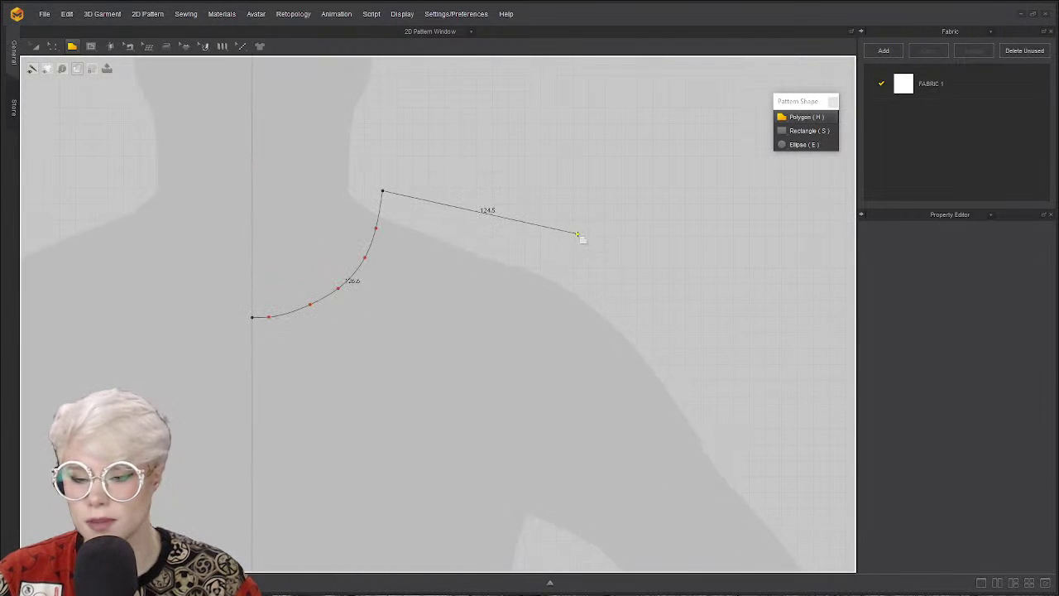
scroll(577, 233, "down", 5)
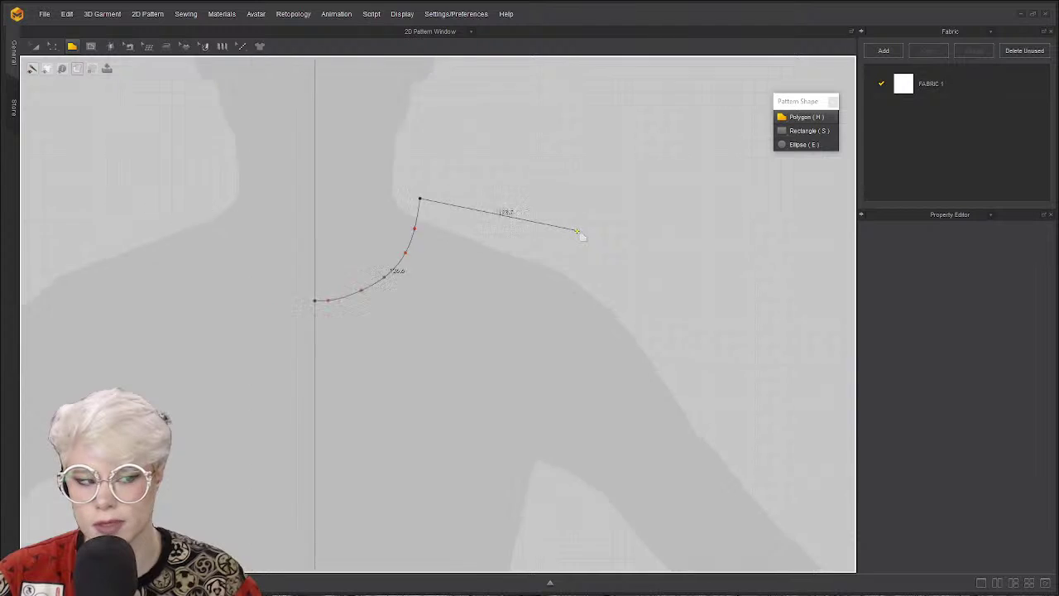
scroll(579, 236, "up", 1)
scroll(580, 236, "up", 6)
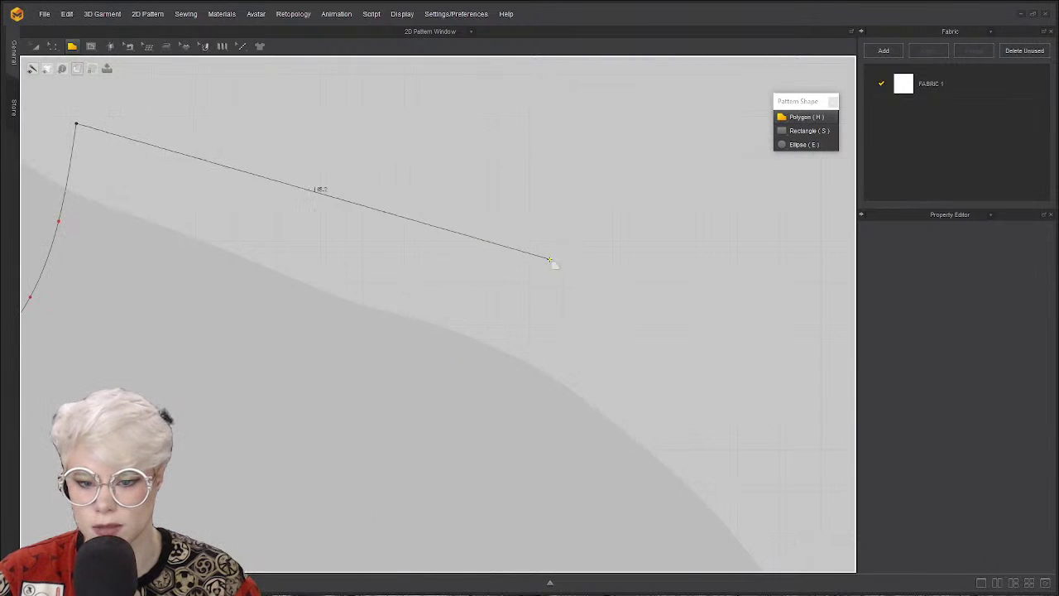
scroll(546, 267, "down", 5)
scroll(546, 267, "up", 5)
scroll(546, 270, "down", 3)
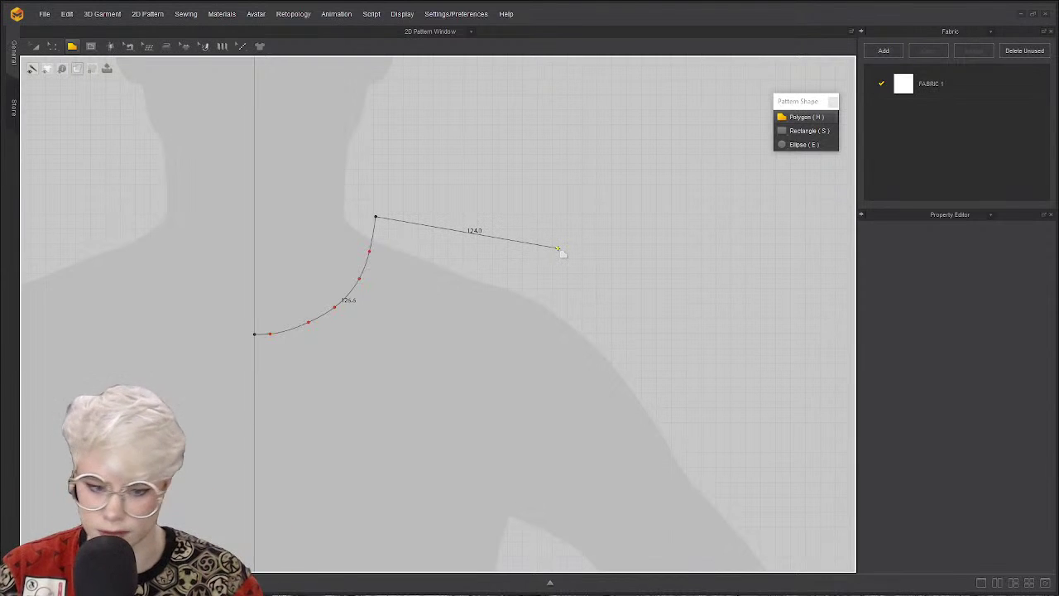
scroll(559, 248, "down", 3)
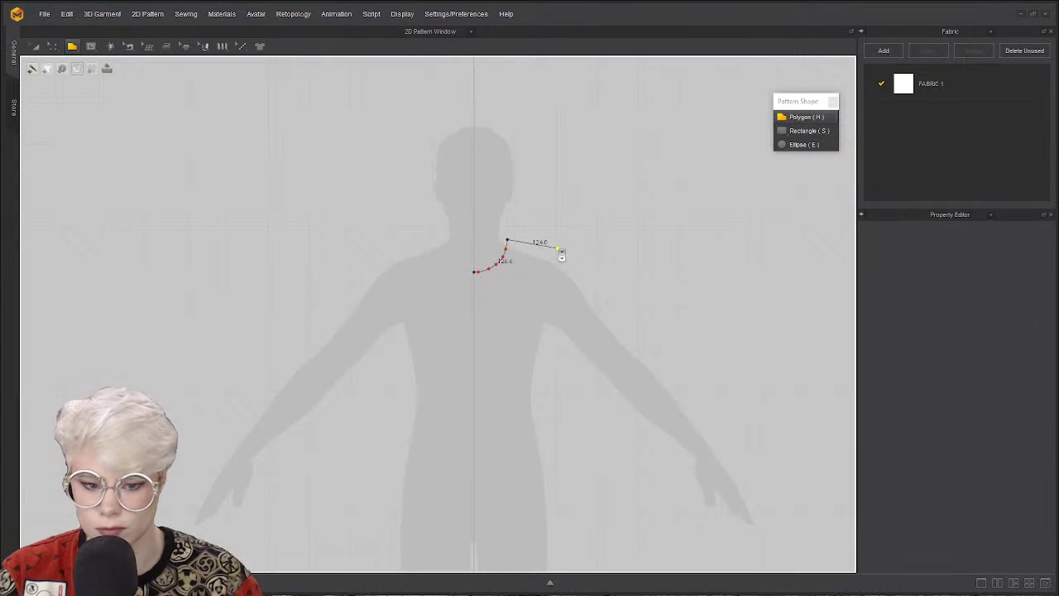
scroll(560, 250, "up", 5)
scroll(560, 252, "down", 3)
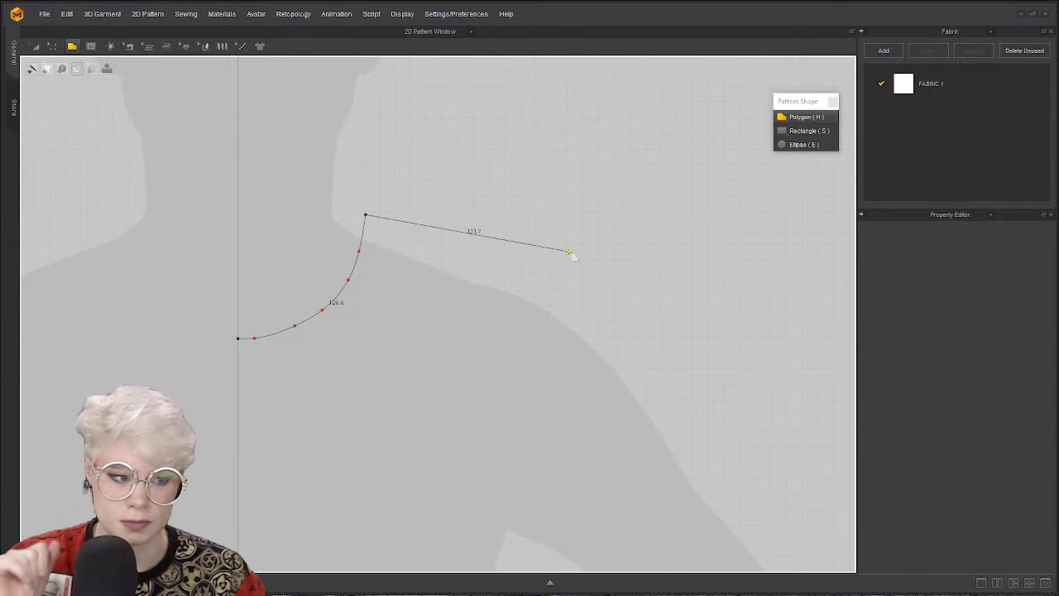
Cancel a reopened length entry for the shoulder, and try a curved shoulder line about 157 mm long, discarding the whole outline.
right_click(569, 251)
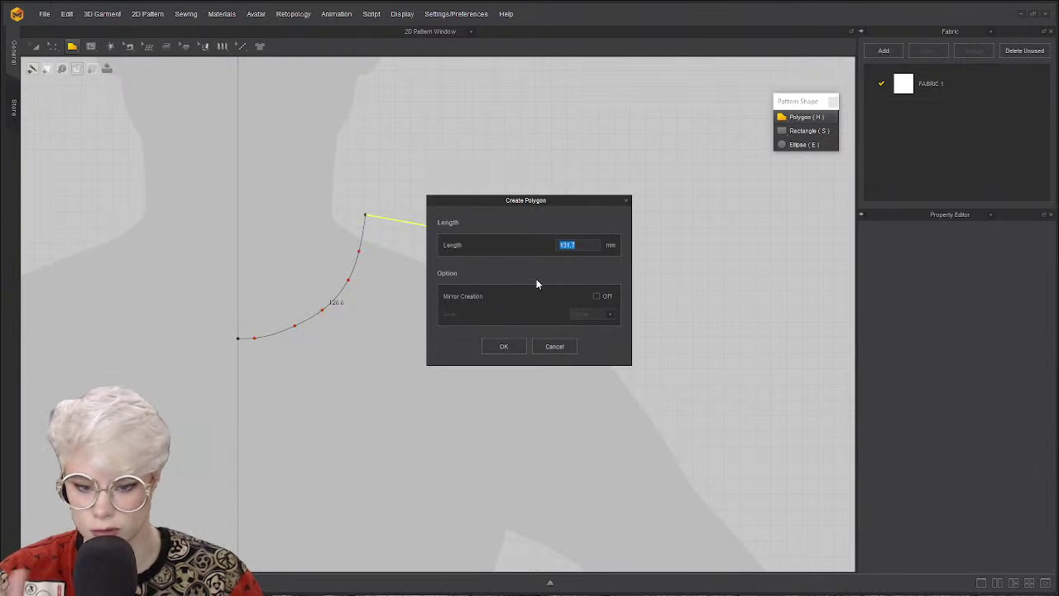
left_click(568, 350)
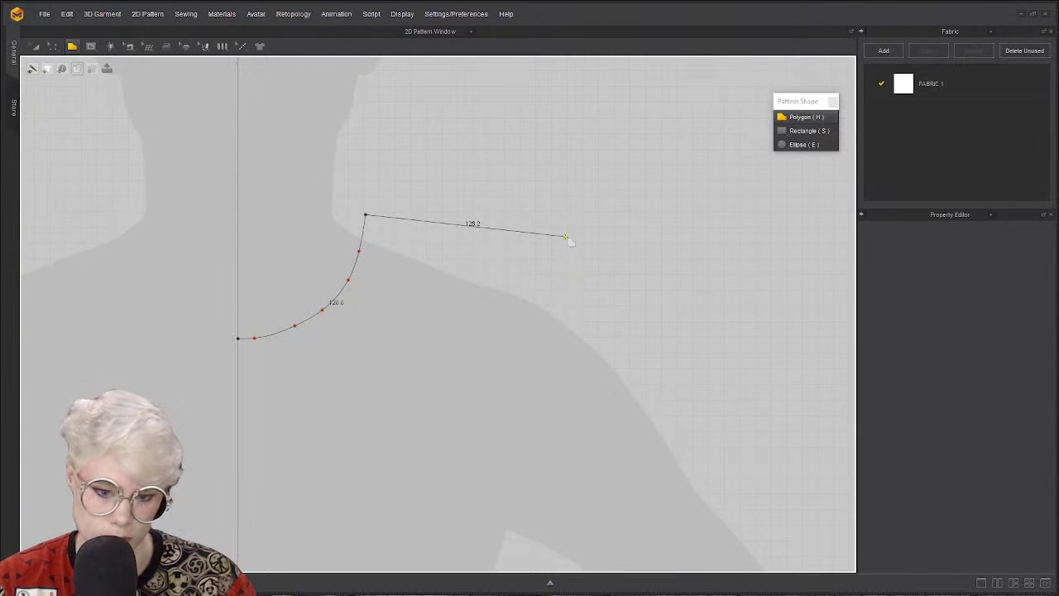
left_click_drag(566, 237, 668, 394)
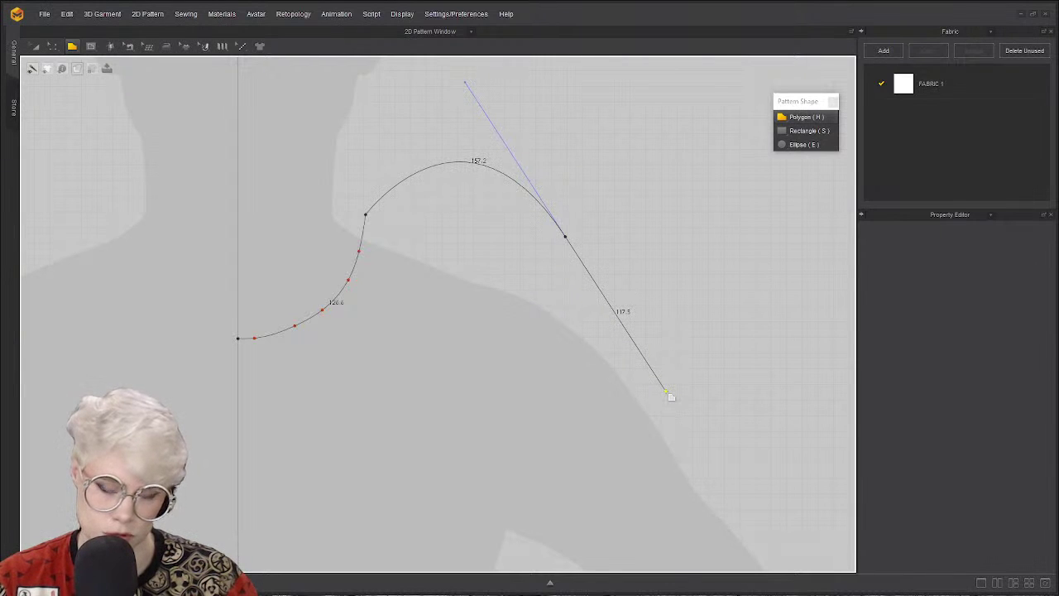
key("Escape")
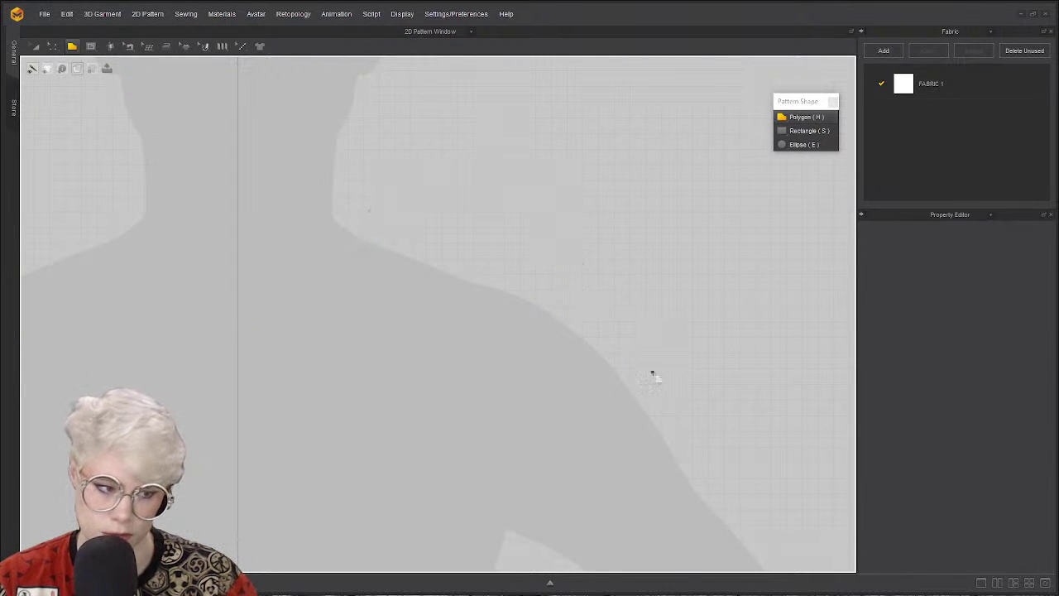
Restart the neckline on the centre line at the upper chest, and undo its first curve points.
left_click(237, 342)
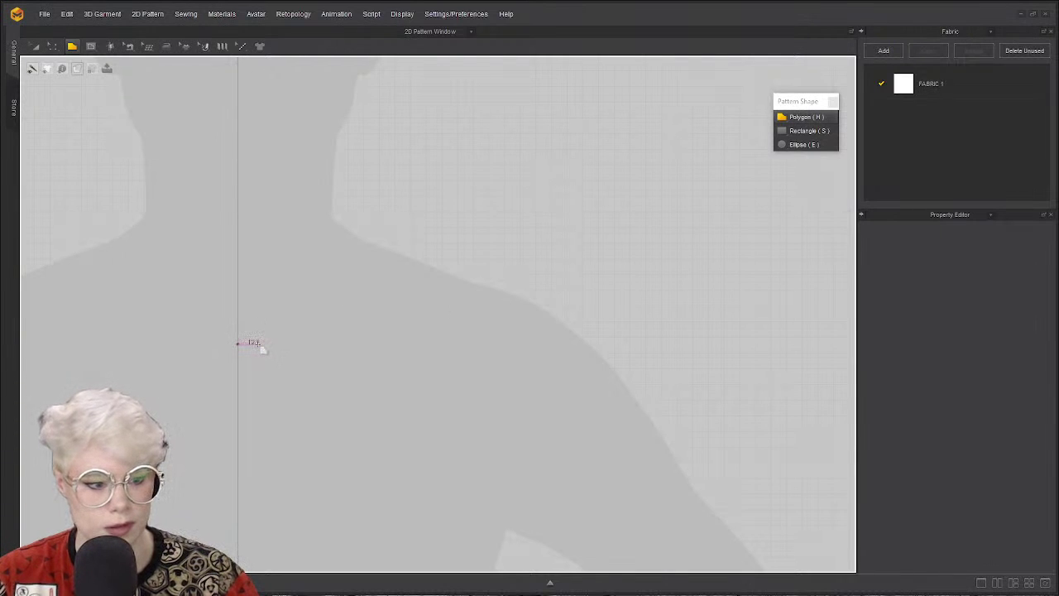
left_click(258, 344)
left_click(293, 321, "ctrl")
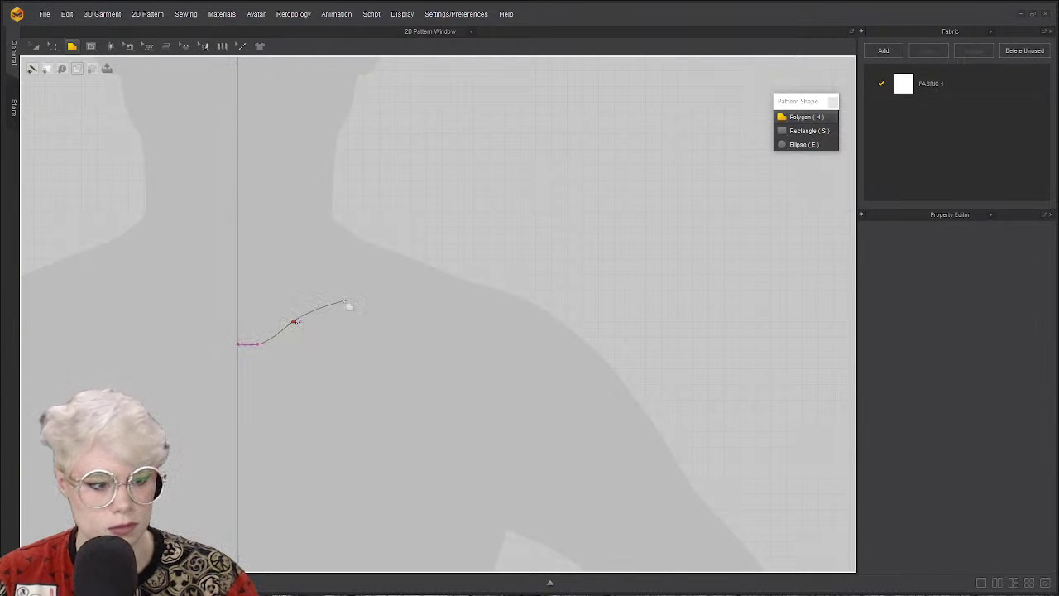
left_click(290, 343)
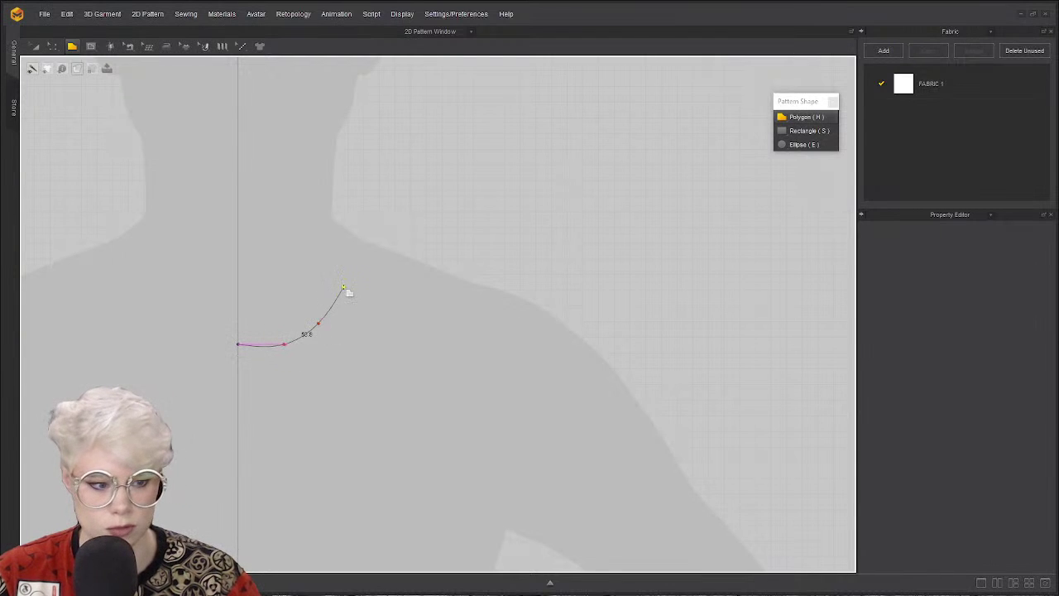
scroll(348, 291, "up", 2)
key("ctrl+z")
key("ctrl+z")
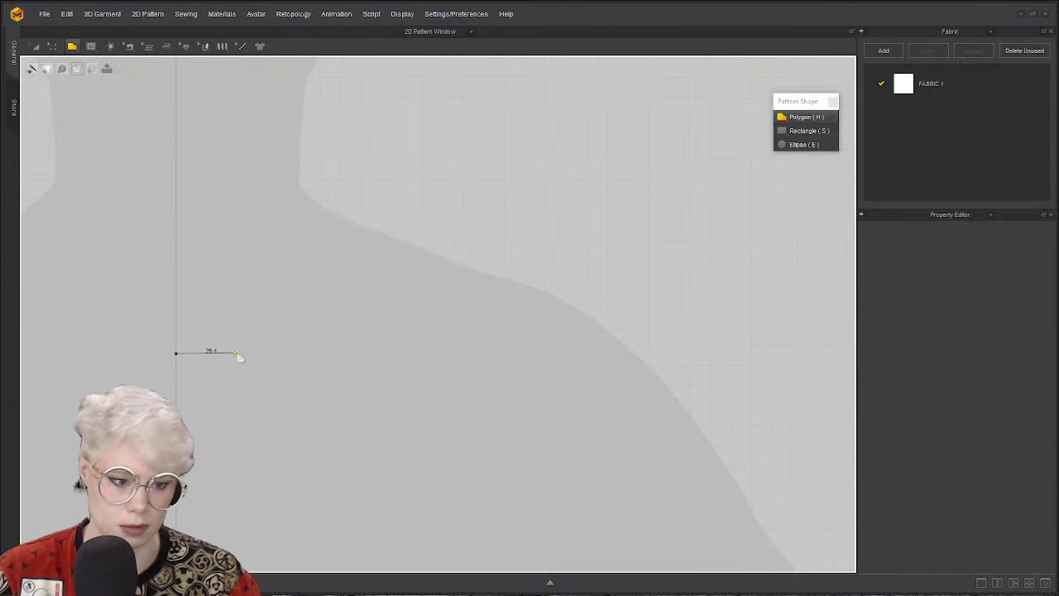
Draw the neckline as a curve about 138 mm long, ending just above the shoulder beside the neck.
left_click(232, 352, "ctrl")
left_click(299, 312, "ctrl")
left_click(319, 255, "ctrl")
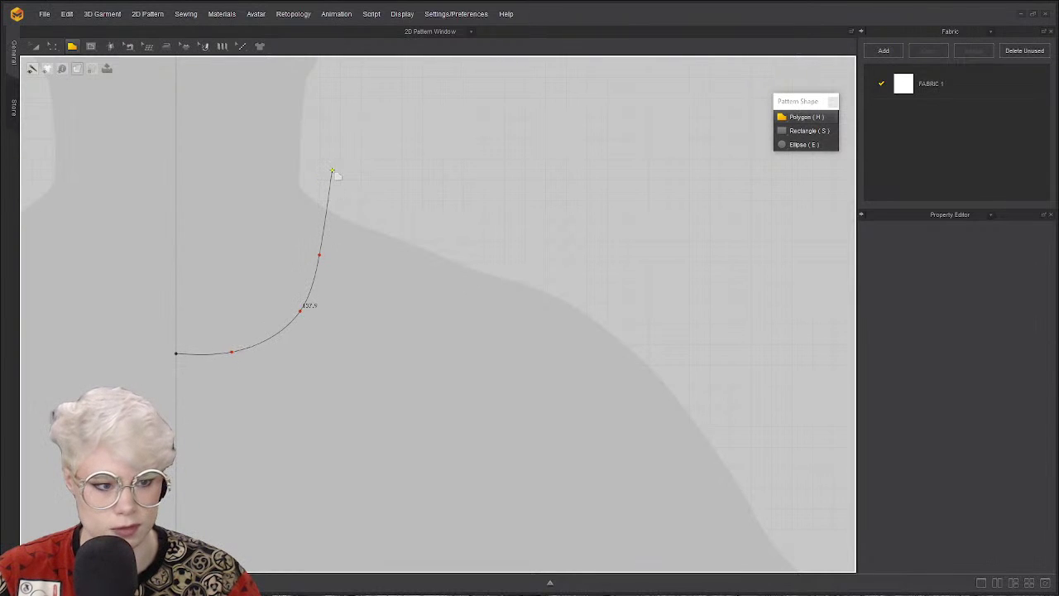
left_click(332, 172)
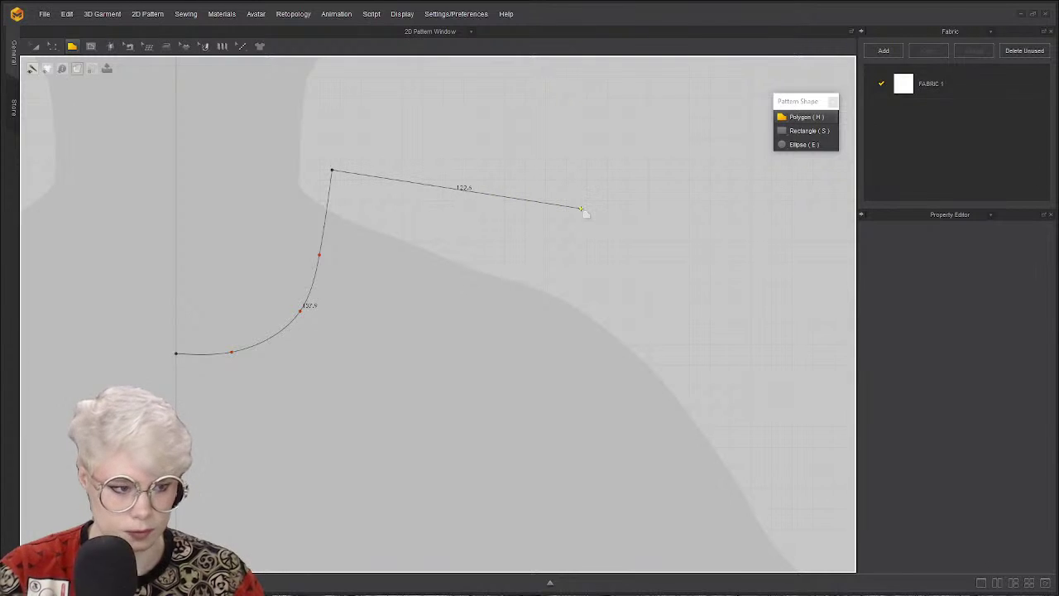
Add a straight shoulder line sloping gently outward from the neckline's end, finishing above the outer shoulder.
scroll(605, 222, "down", 2)
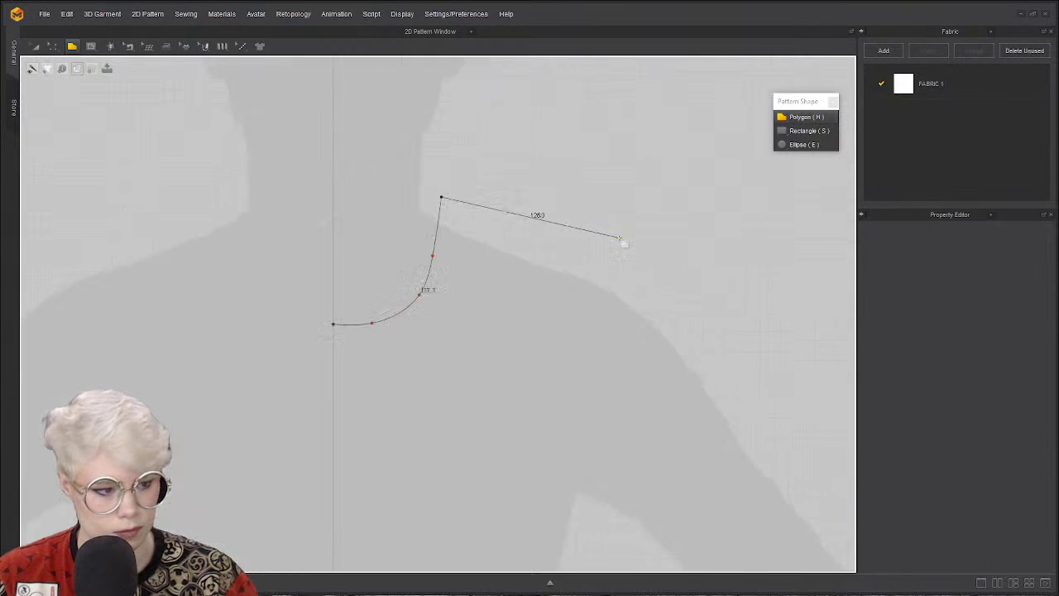
middle_click_drag(619, 238, 589, 245)
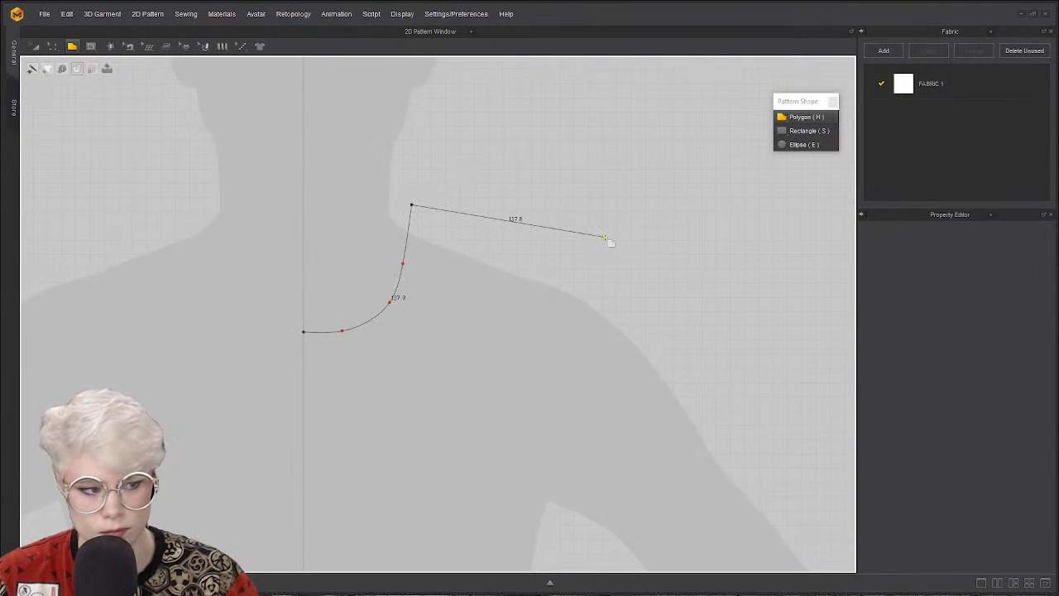
left_click(605, 238)
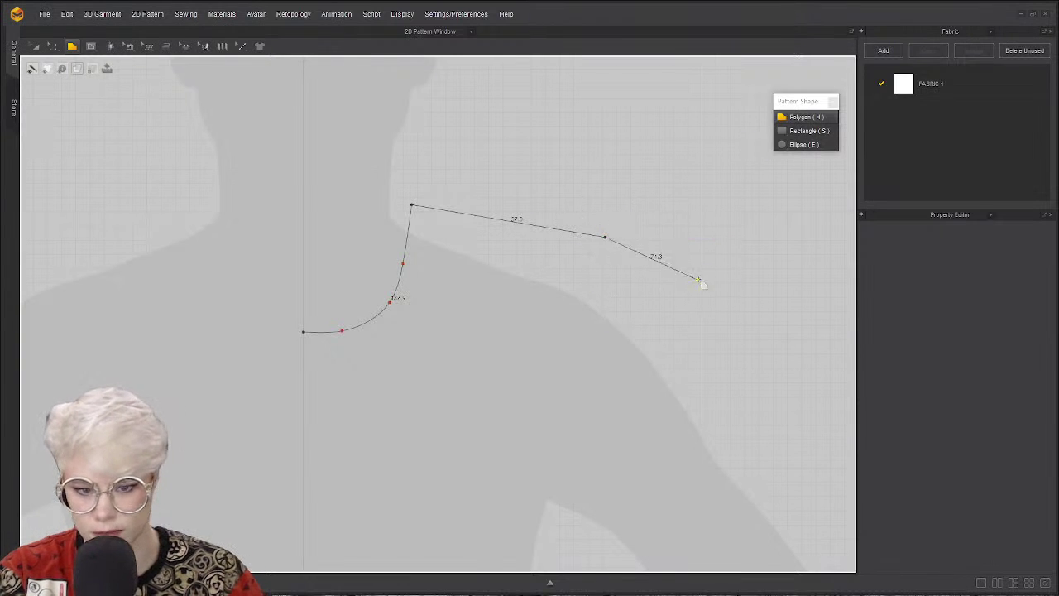
Try a curved segment about 124 mm long beyond the shoulder's outer end, undo it and discard the whole outline.
left_click_drag(754, 209, 783, 277)
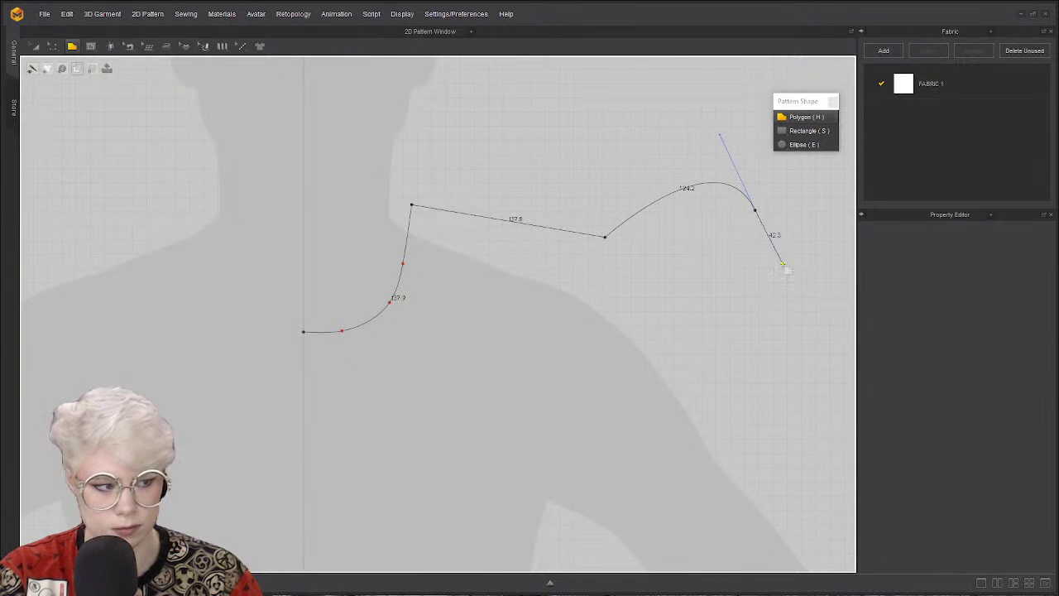
key("ctrl+z")
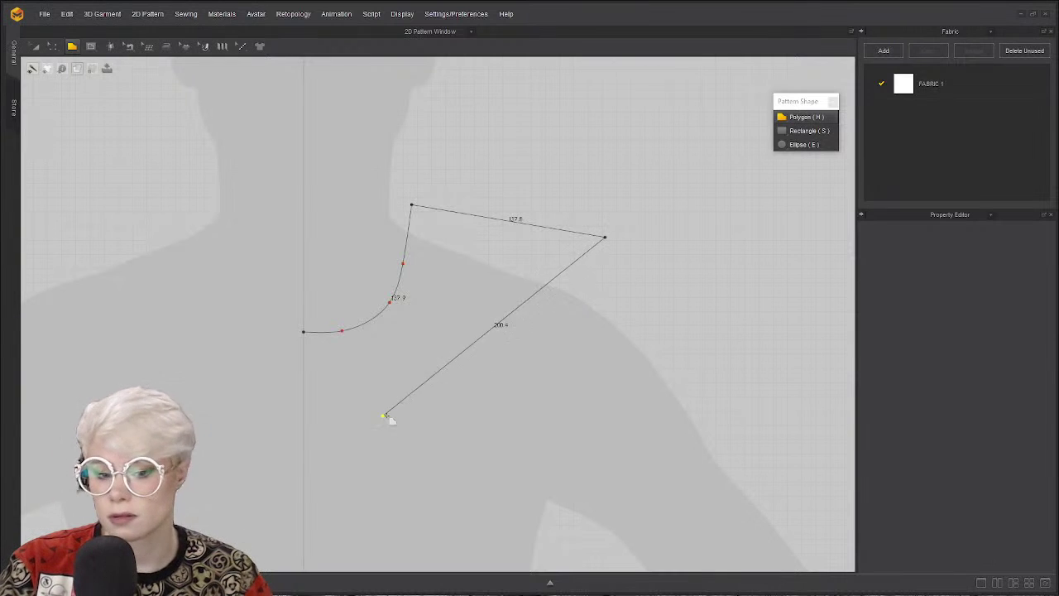
key("Escape")
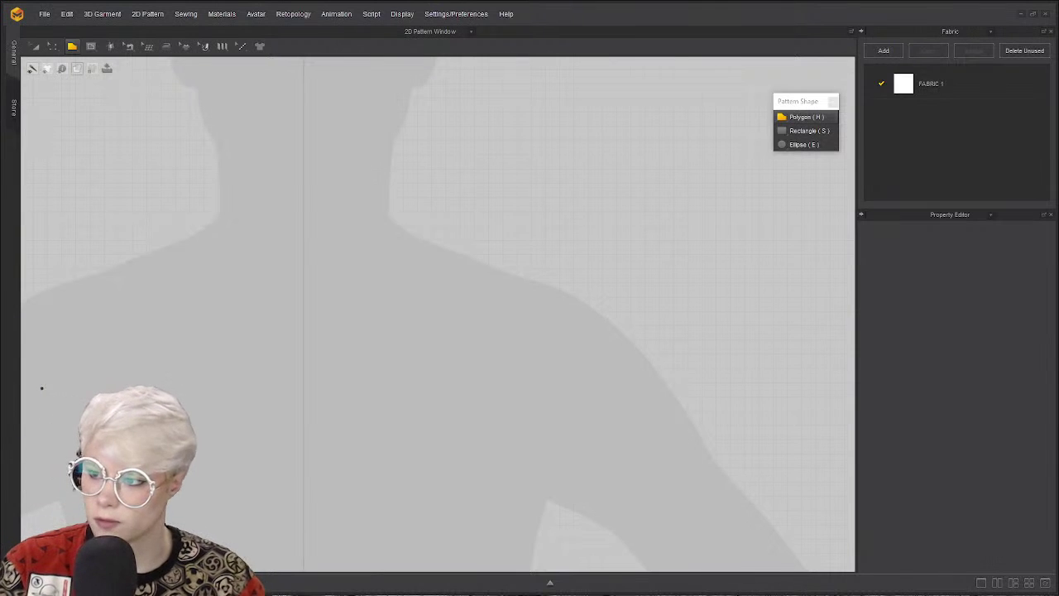
Draw the neckline as a curve about 137 mm long from the centre line, plus a sloping straight shoulder line about 141 mm long.
left_click(303, 329)
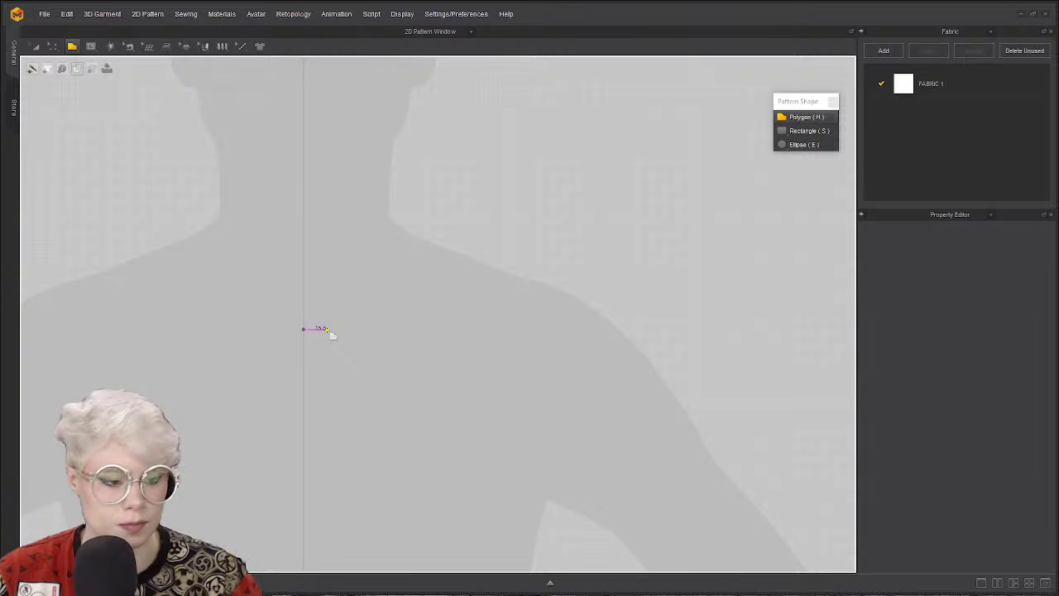
left_click(327, 330)
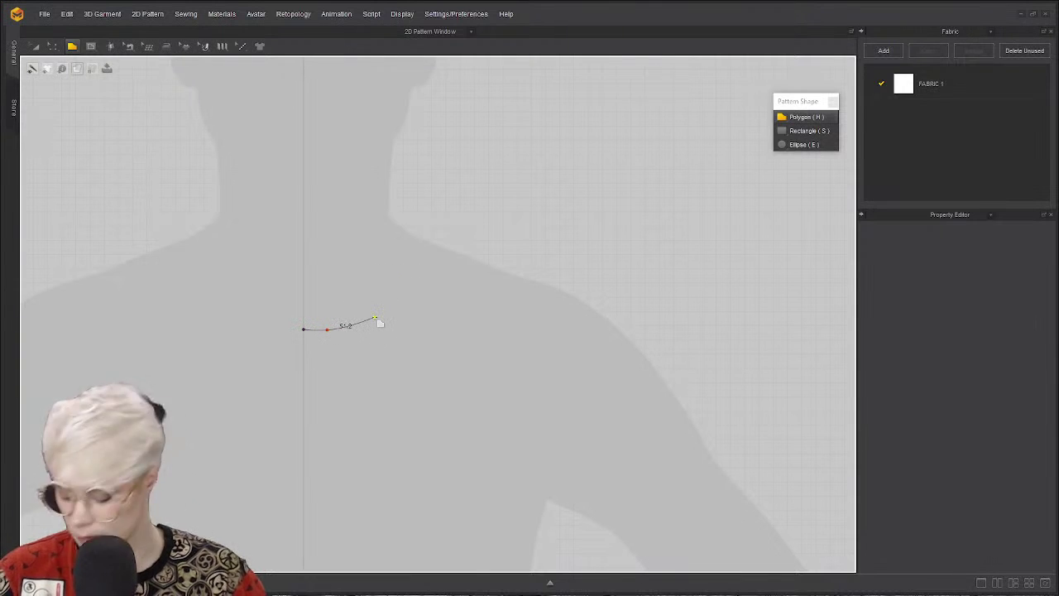
left_click(375, 317)
left_click(399, 288)
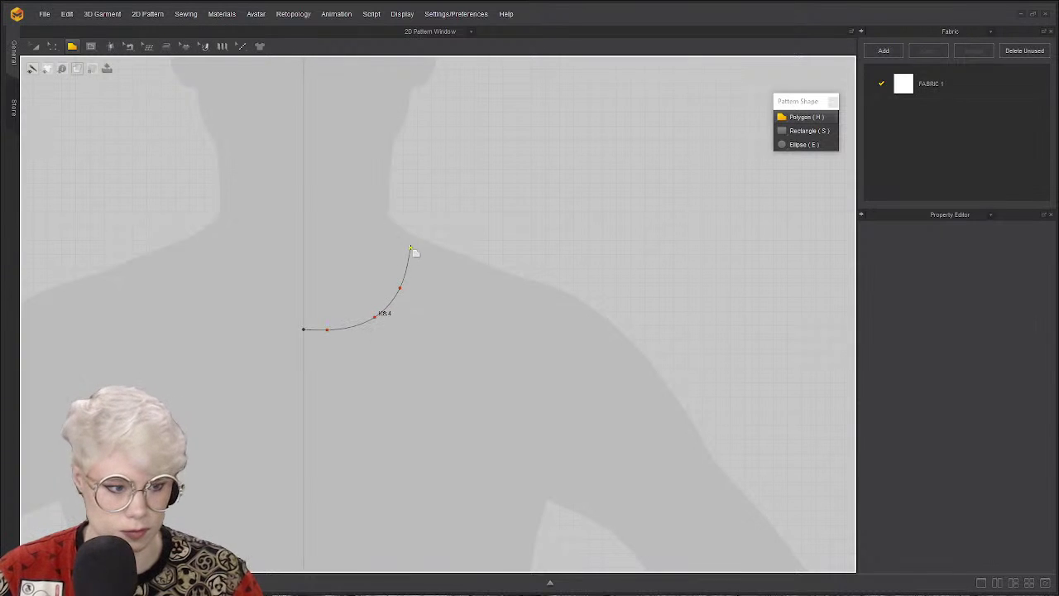
left_click(416, 234)
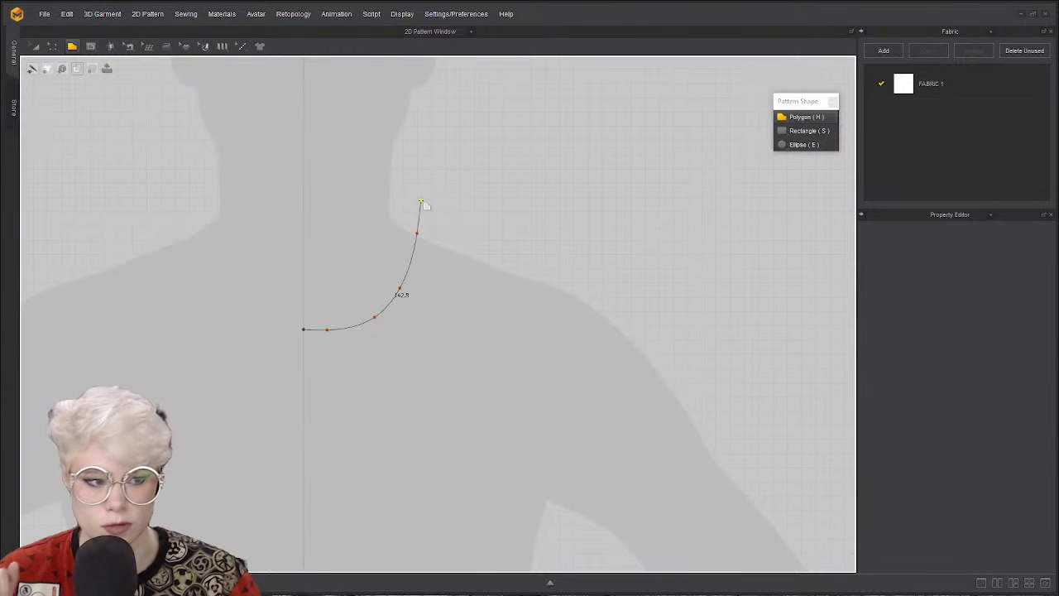
left_click(420, 209)
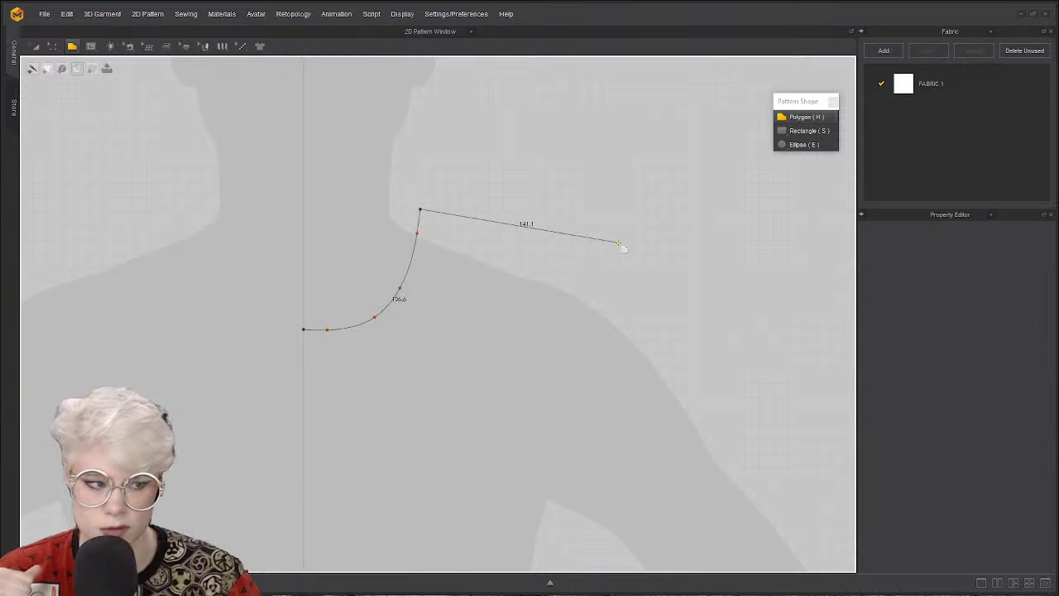
left_click(621, 245)
Undo a straight trial segment at the shoulder's outer end, and place the armhole's first curve point about 102 mm below that end.
scroll(616, 273, "down", 2)
scroll(560, 267, "up", 1)
scroll(547, 253, "down", 2)
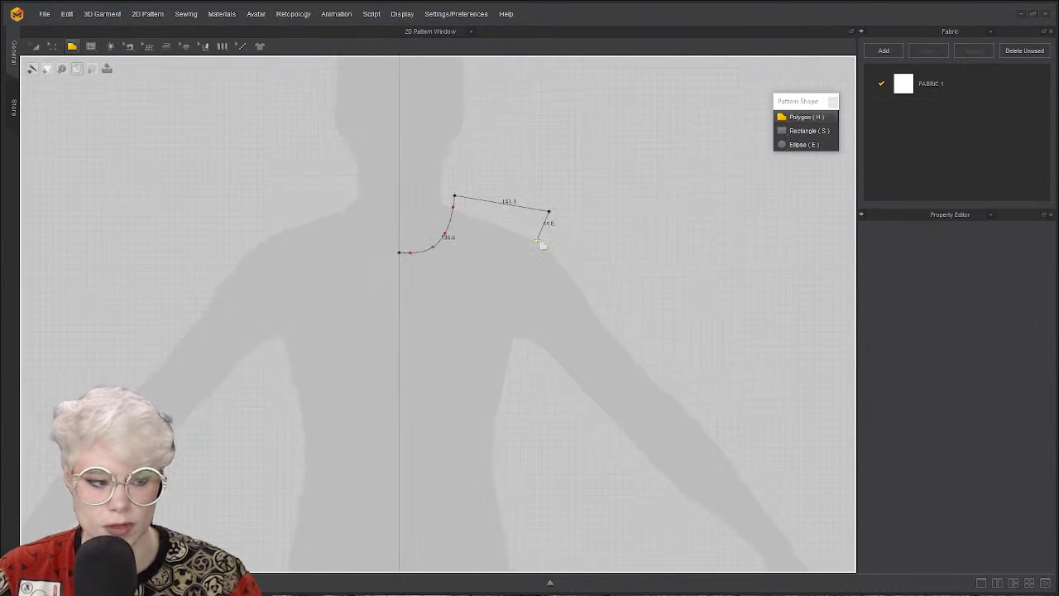
scroll(538, 241, "up", 1)
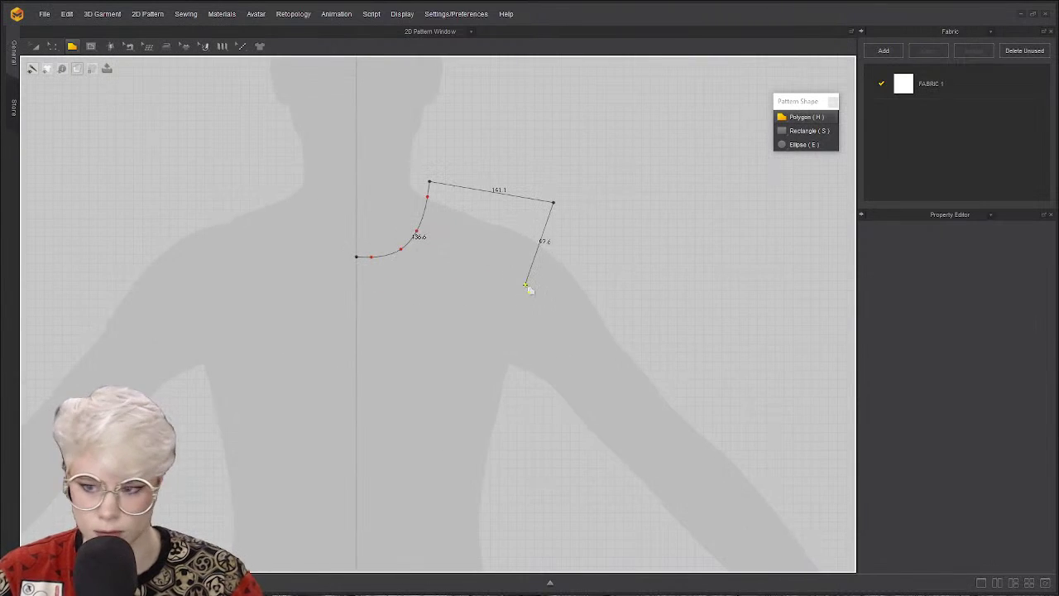
middle_click_drag(534, 284, 504, 265)
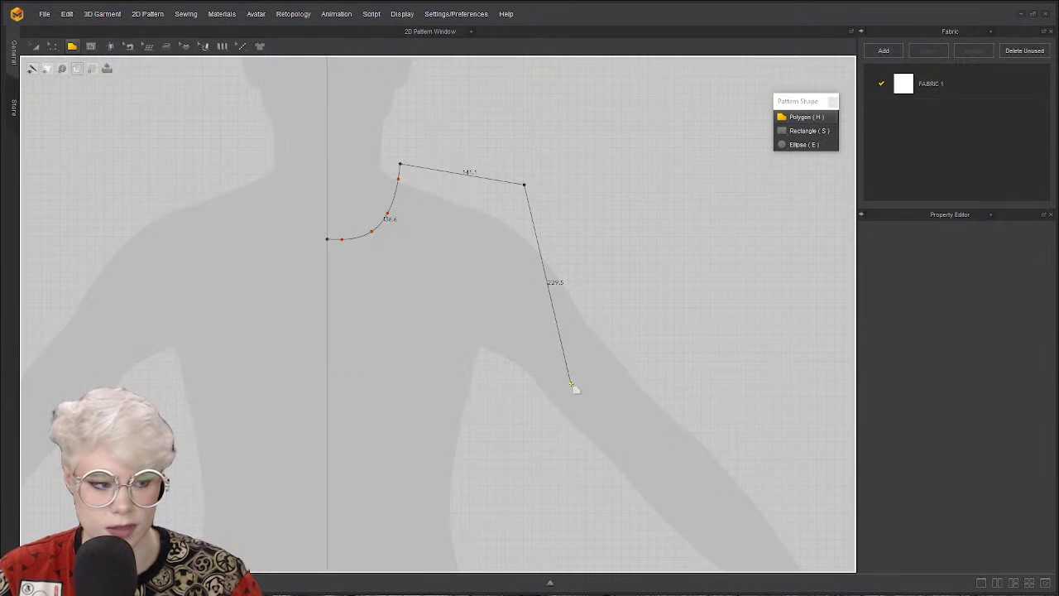
left_click(513, 247)
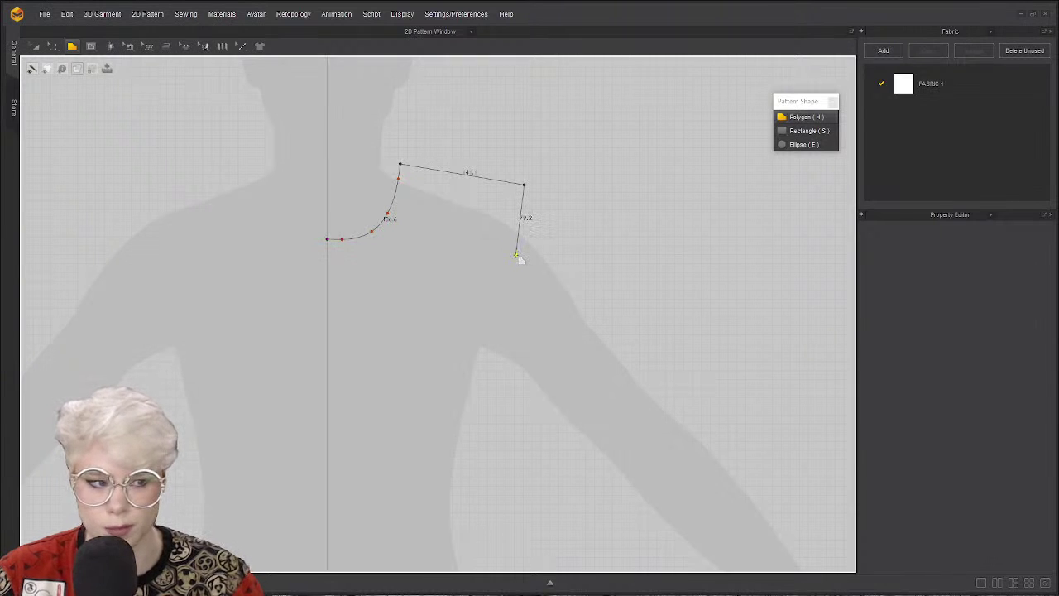
left_click(515, 254)
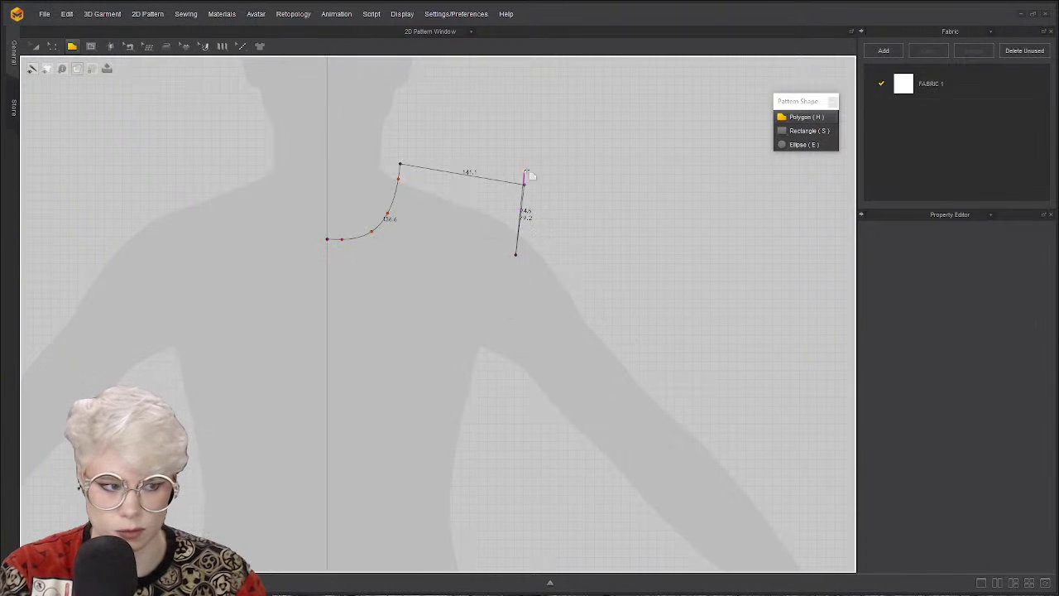
key("ctrl+z")
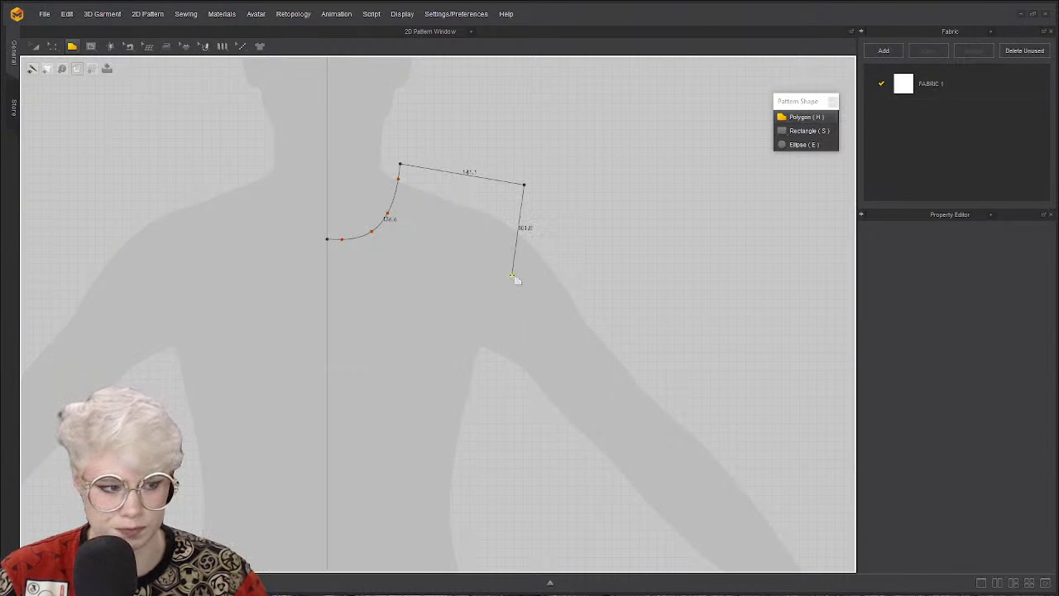
left_click(513, 274, "ctrl")
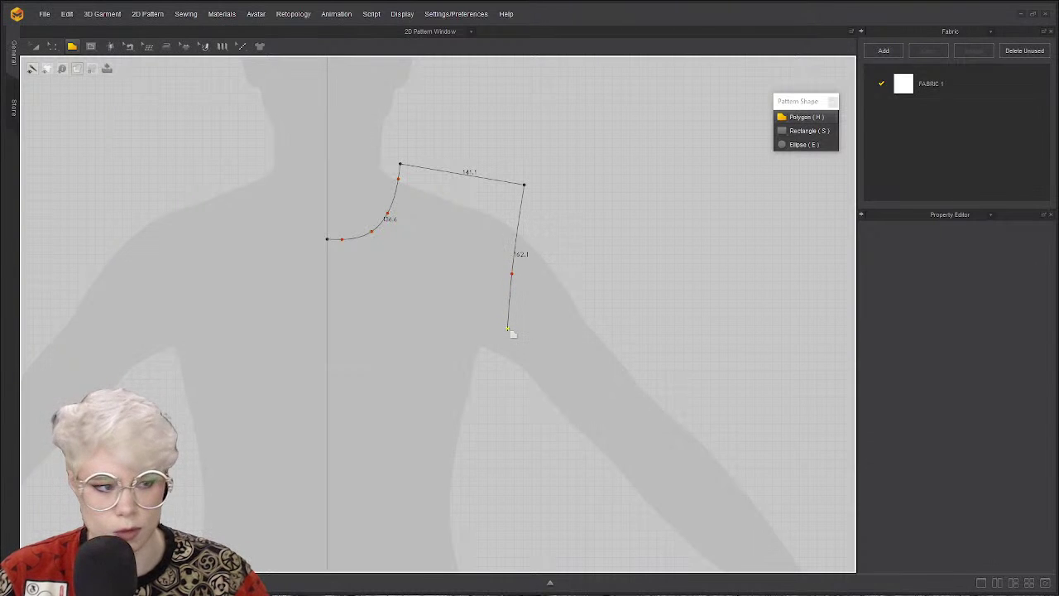
Try an armhole curve about 251 mm long that hooks outward below the armpit, and undo its lower points.
left_click(509, 330, "ctrl")
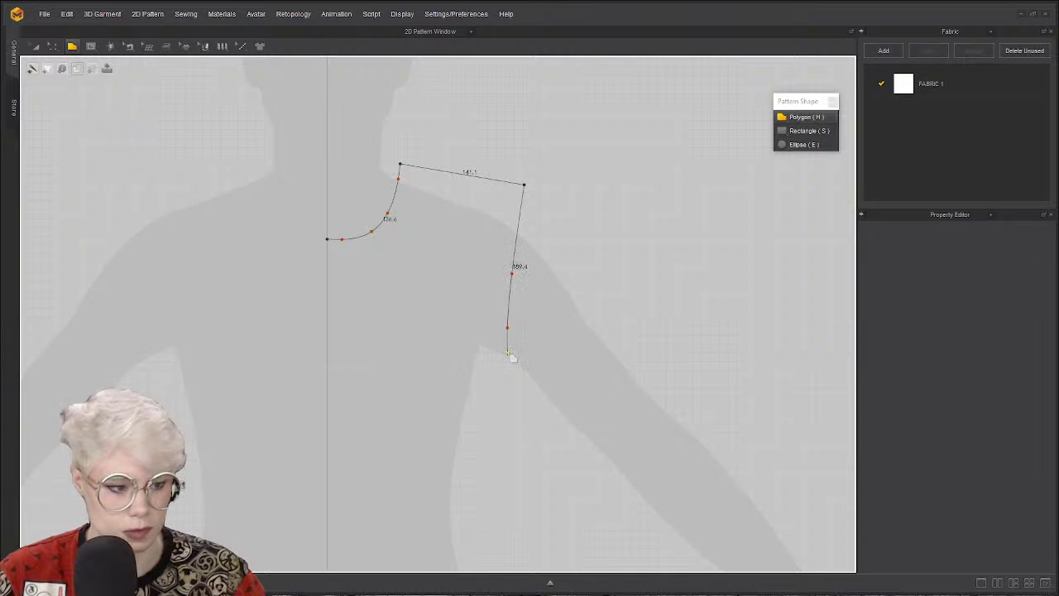
left_click(510, 351, "ctrl")
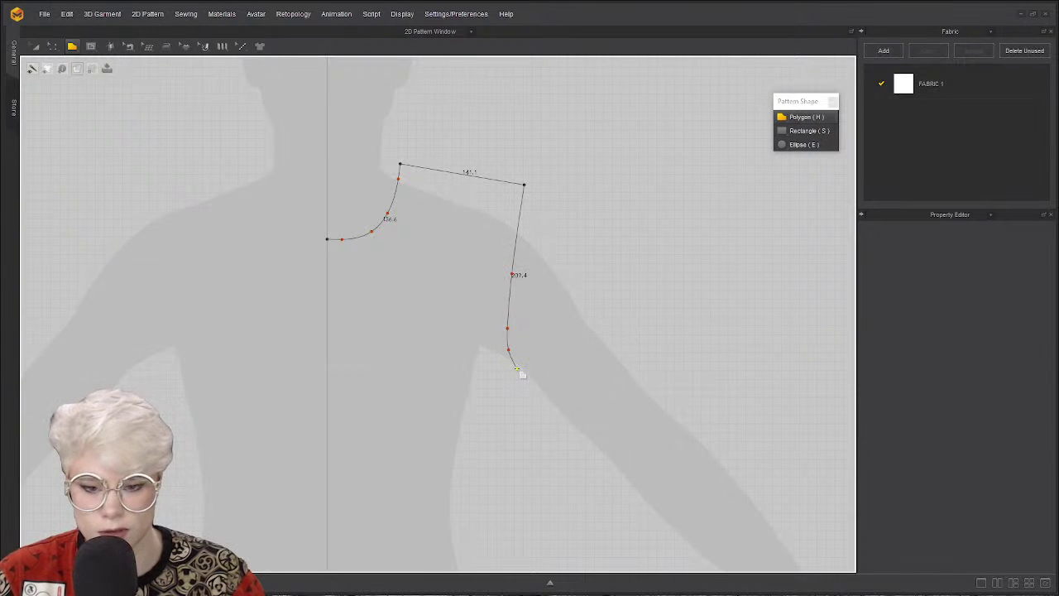
left_click(517, 368, "ctrl")
left_click(528, 376, "ctrl")
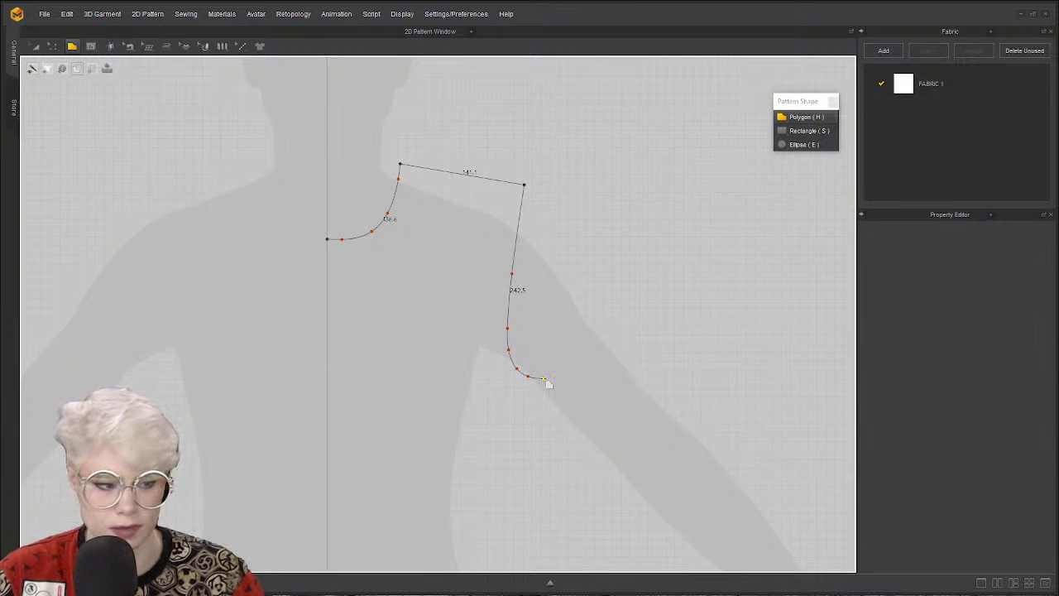
left_click(544, 380, "ctrl")
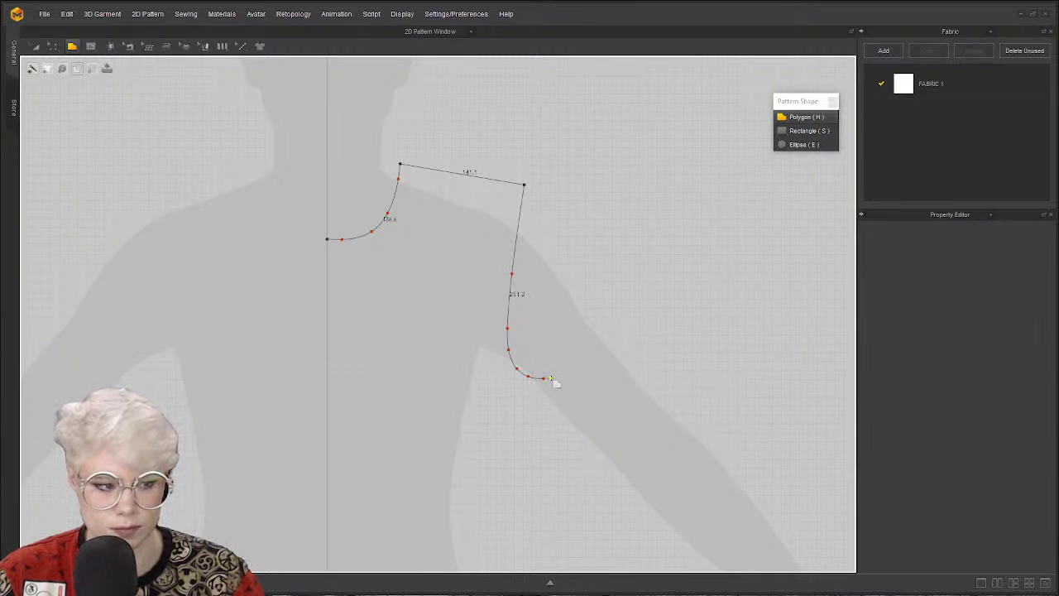
left_click(551, 379)
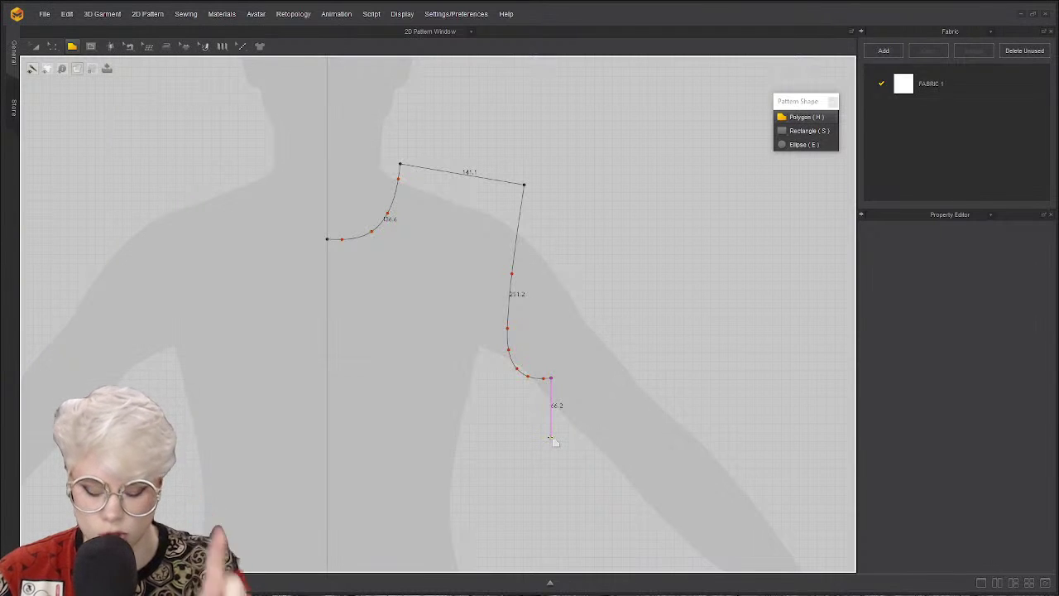
left_click(570, 381)
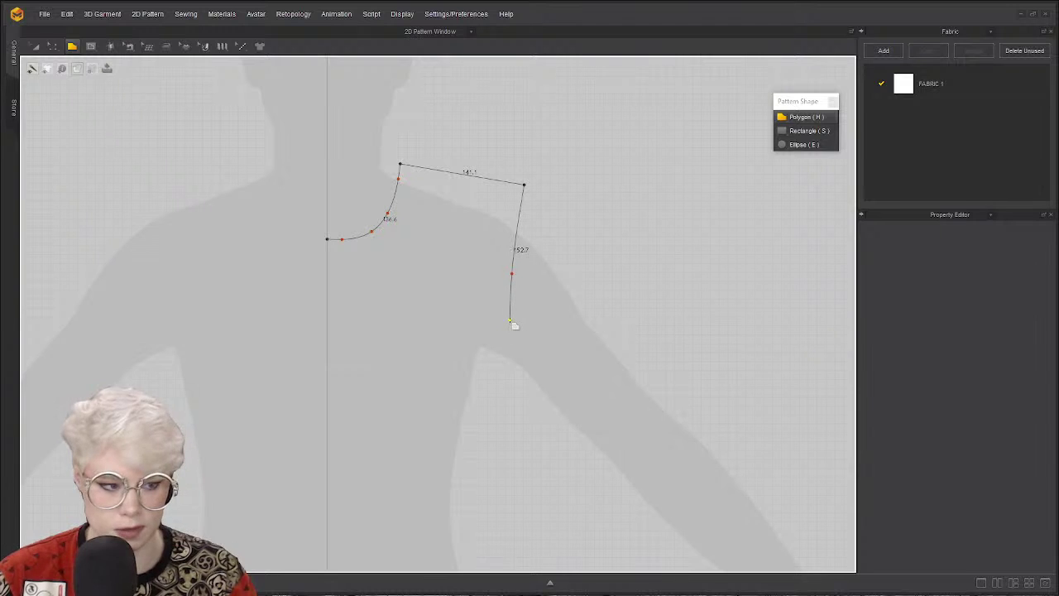
Complete the armhole with a gentler curve about 243 mm long in total, ending at a corner just below and outside the armpit.
left_click(509, 318, "ctrl")
left_click(518, 351, "ctrl")
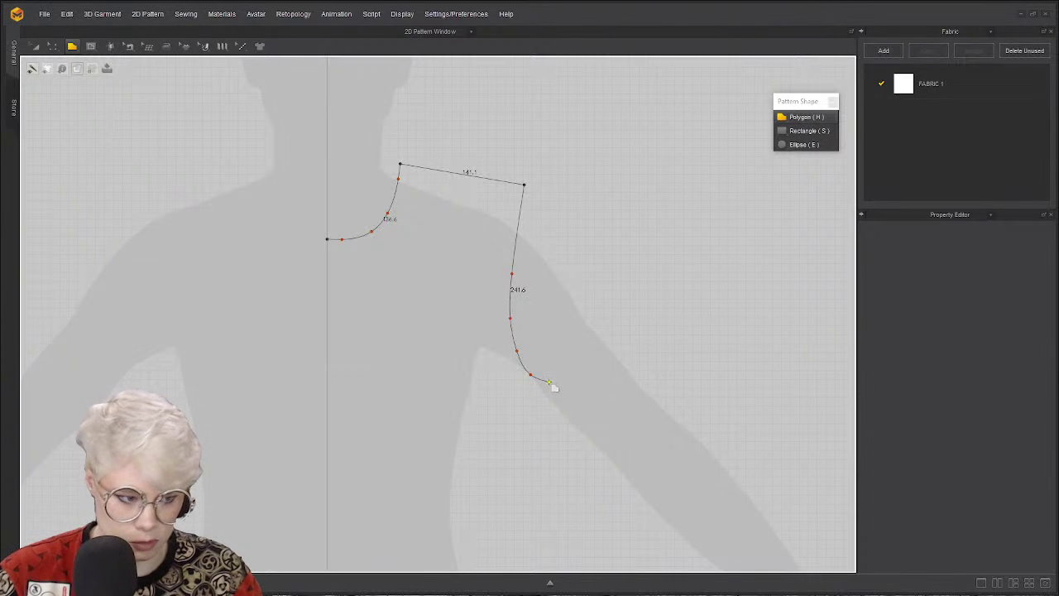
left_click(553, 385)
Draw a vertical side line about 497 mm long straight down from the armhole's end to hip level.
scroll(553, 385, "down", 3)
scroll(505, 368, "up", 1)
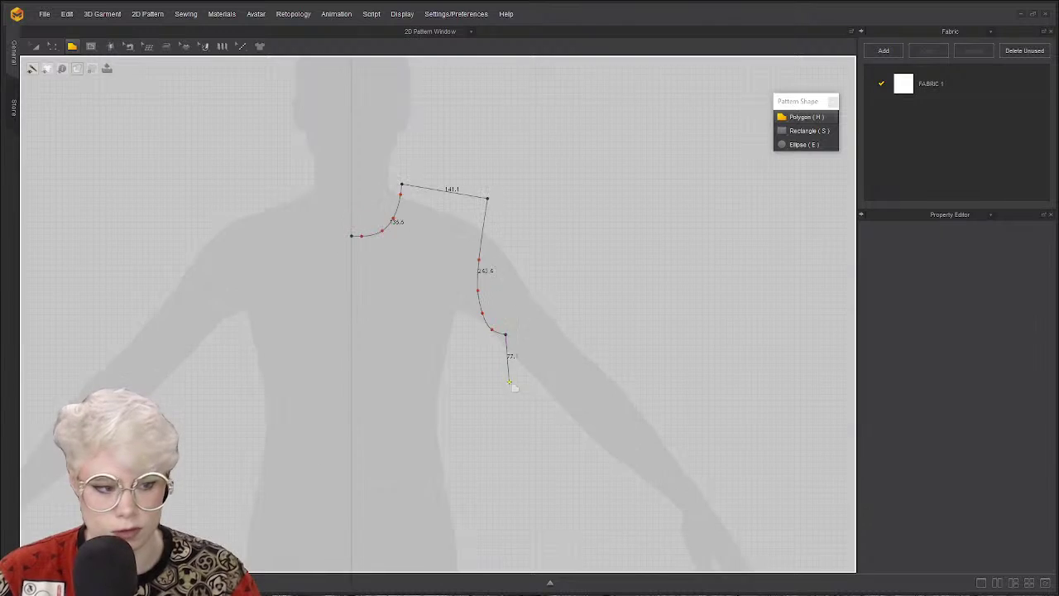
scroll(497, 377, "down", 3)
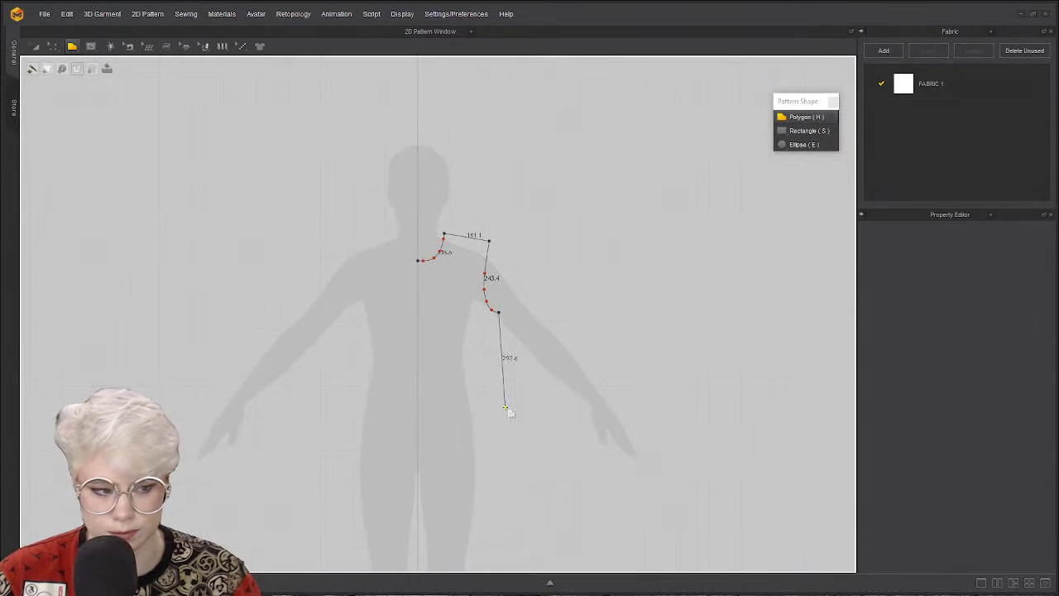
scroll(505, 408, "up", 3)
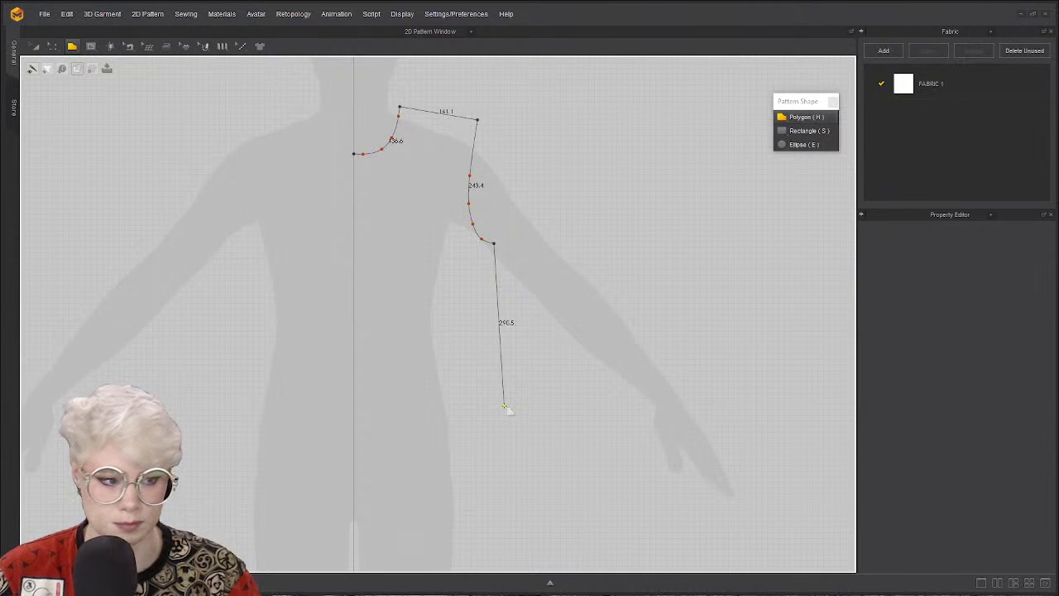
scroll(402, 324, "up", 3)
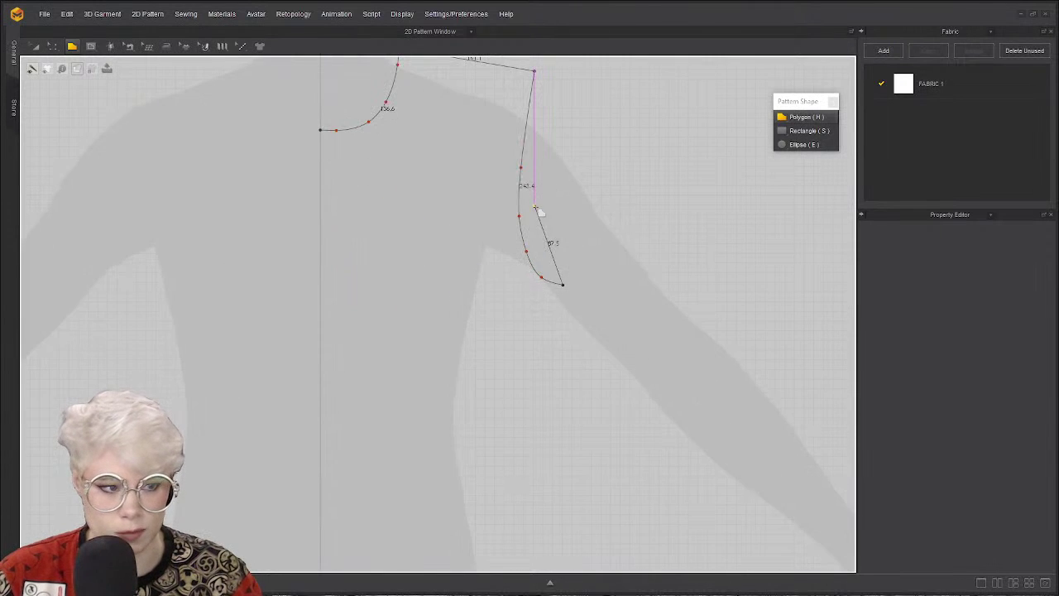
scroll(538, 212, "down", 4)
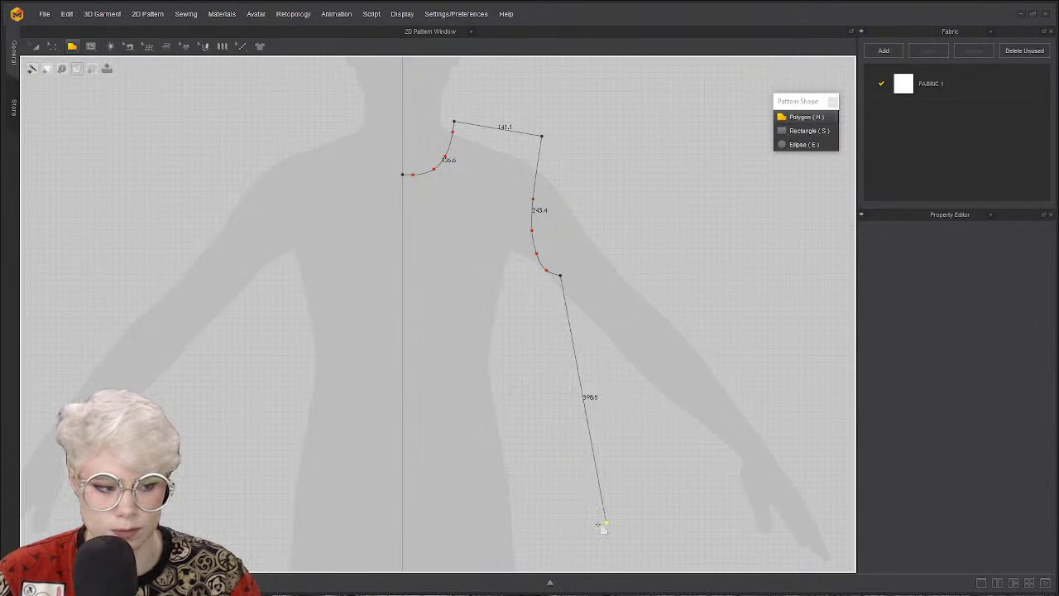
scroll(546, 505, "down", 1)
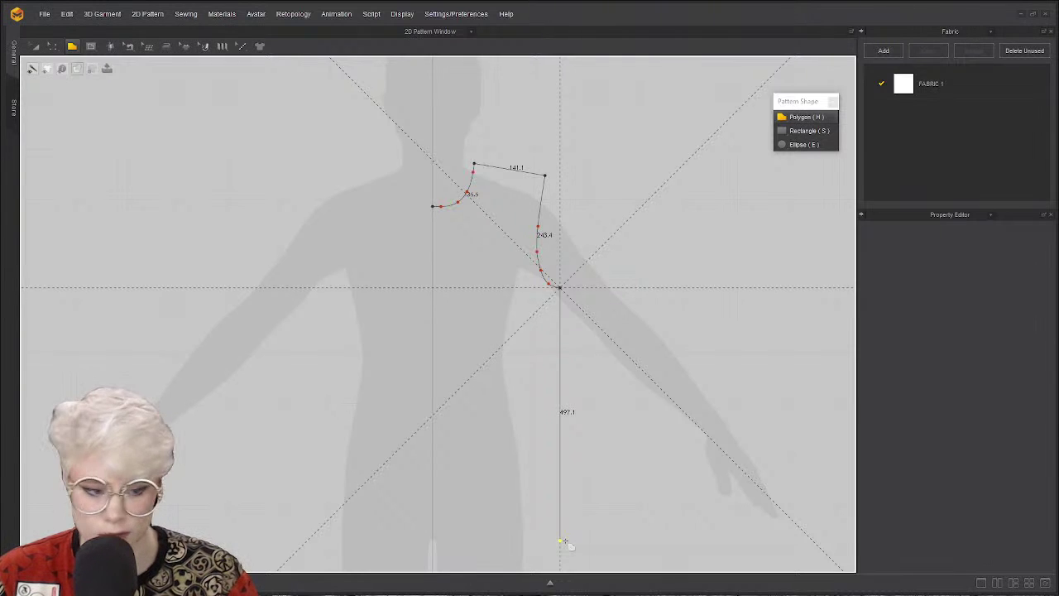
left_click(561, 542)
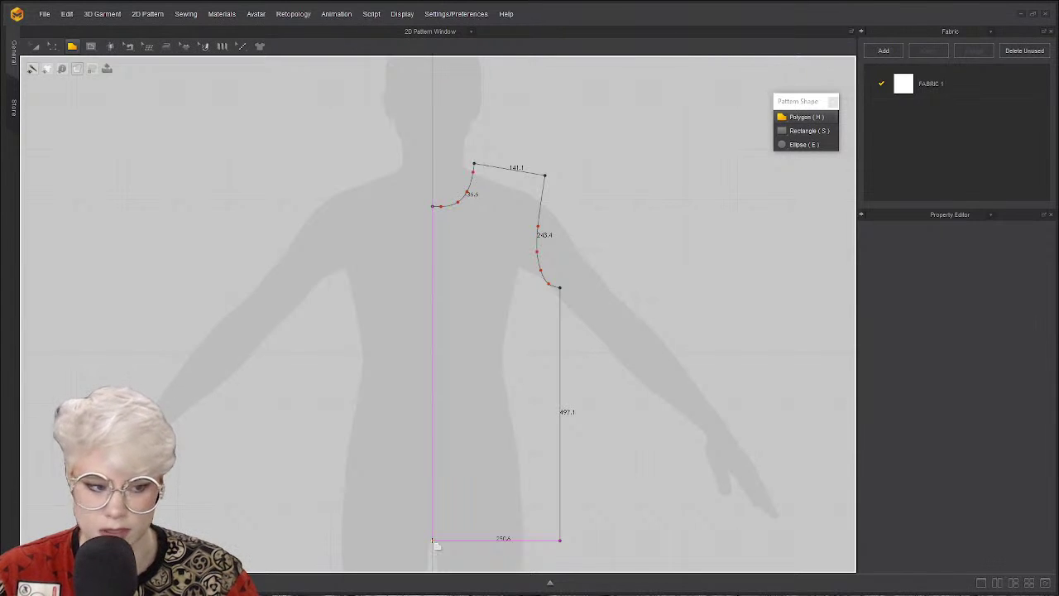
Draw a horizontal hem about 251 mm long to the centre line, and close the outline at the neckline's start.
left_click(432, 539)
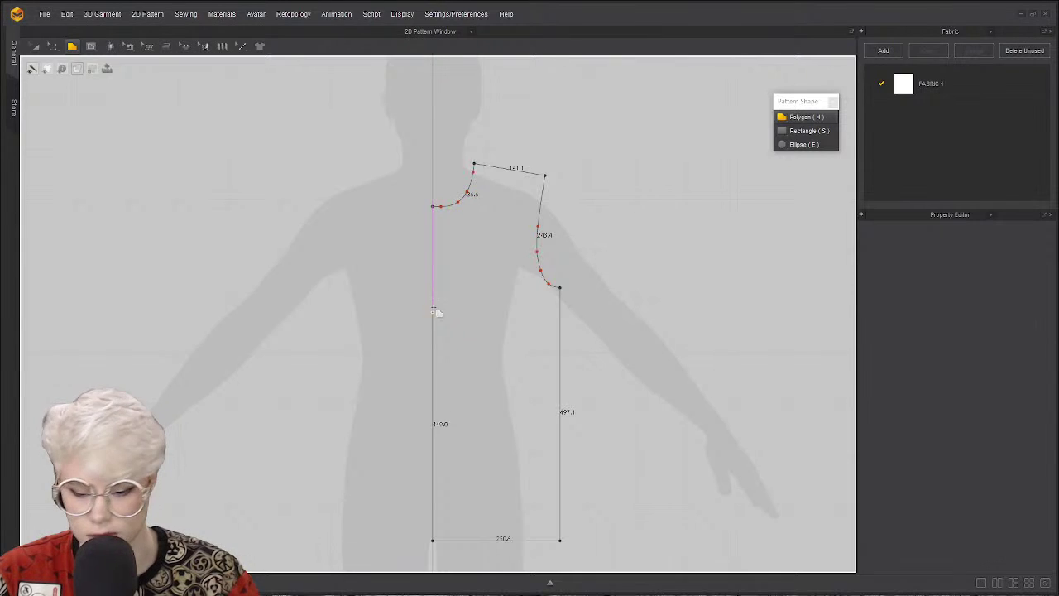
left_click(433, 207)
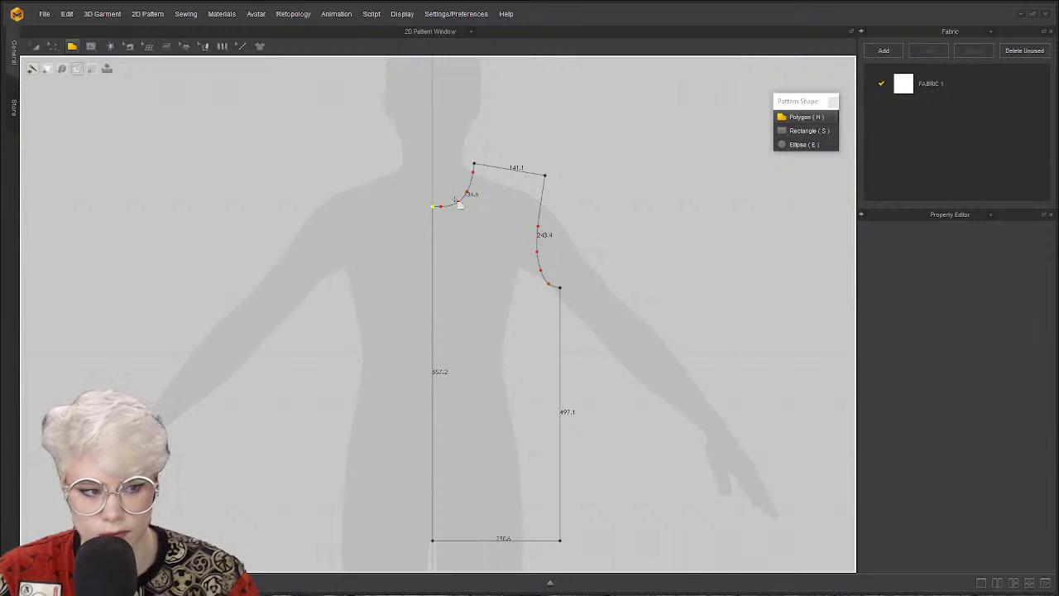
left_click(421, 208)
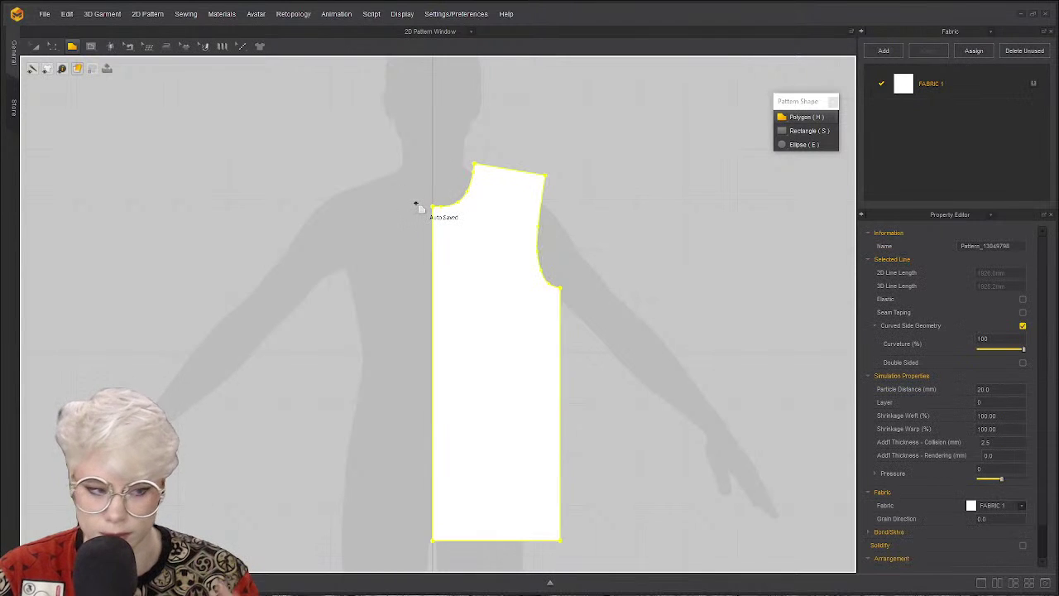
Move the Pattern Shape palette closer to the pattern, and display the pattern with Transparent Surface.
middle_click_drag(387, 217, 386, 217)
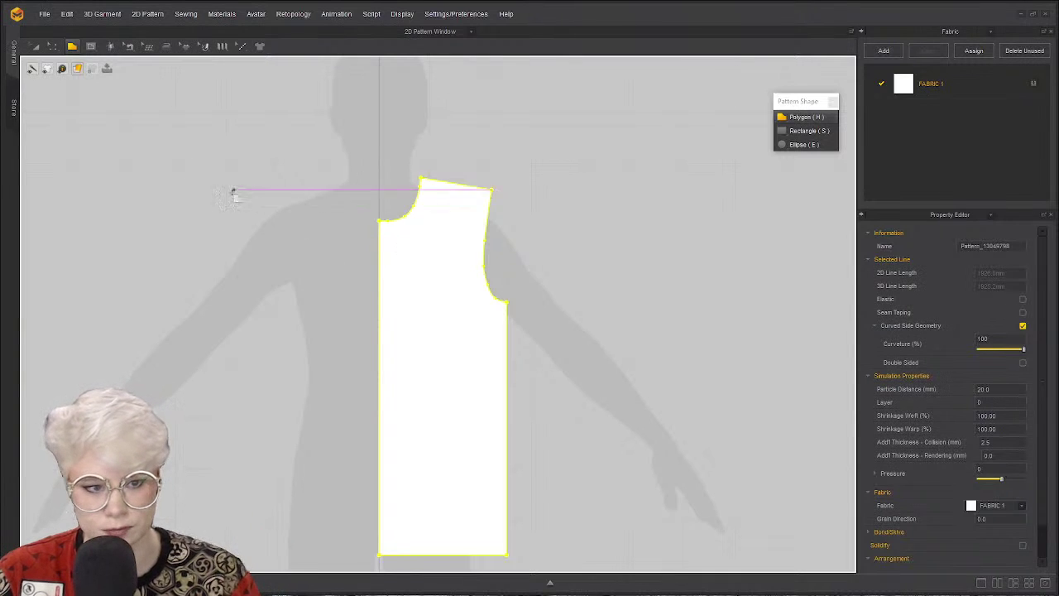
left_click_drag(803, 99, 711, 77)
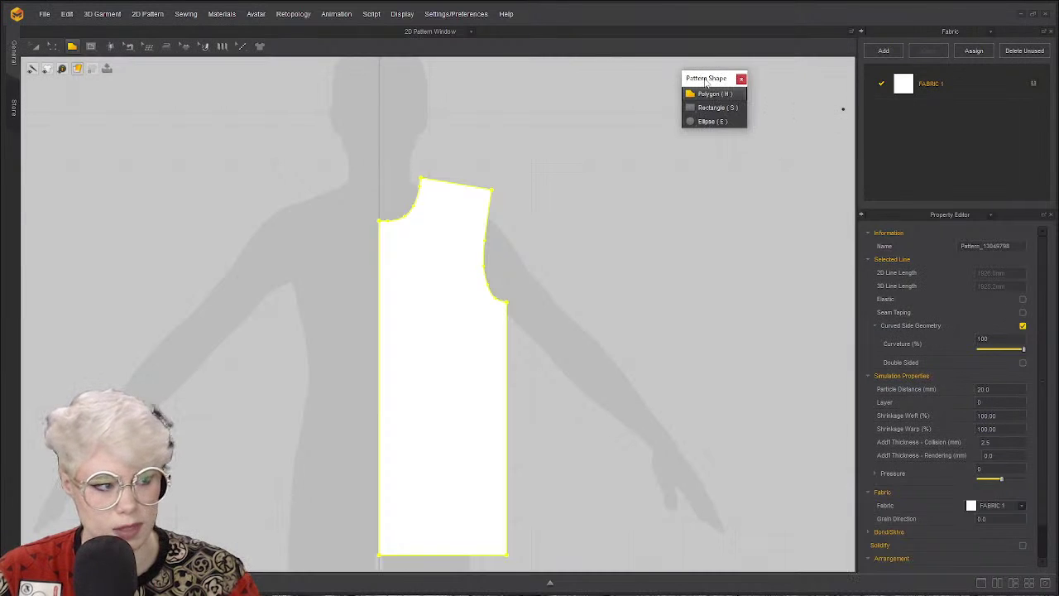
left_click(77, 69)
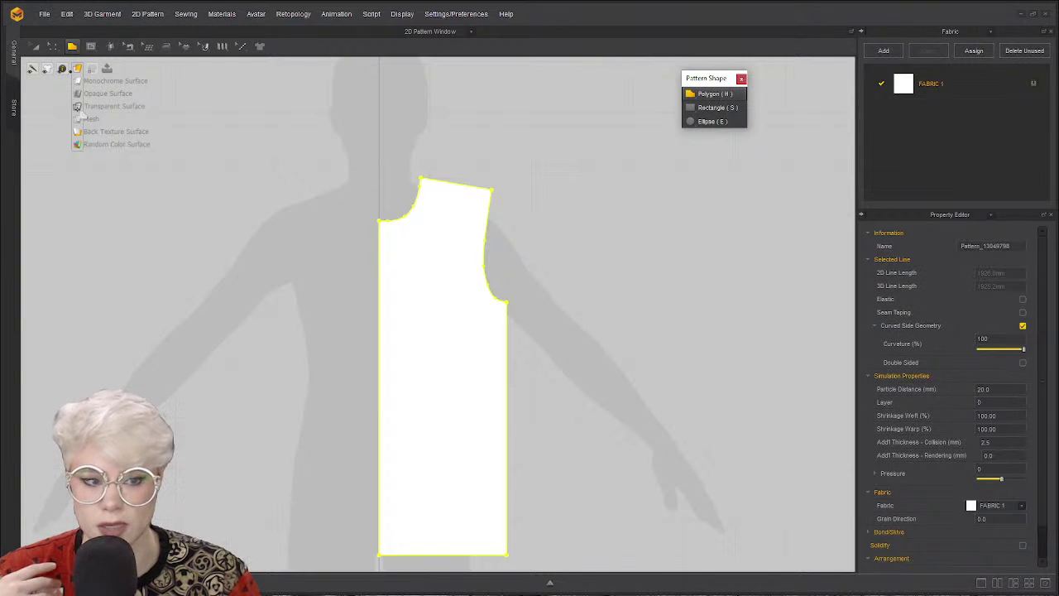
left_click(82, 107)
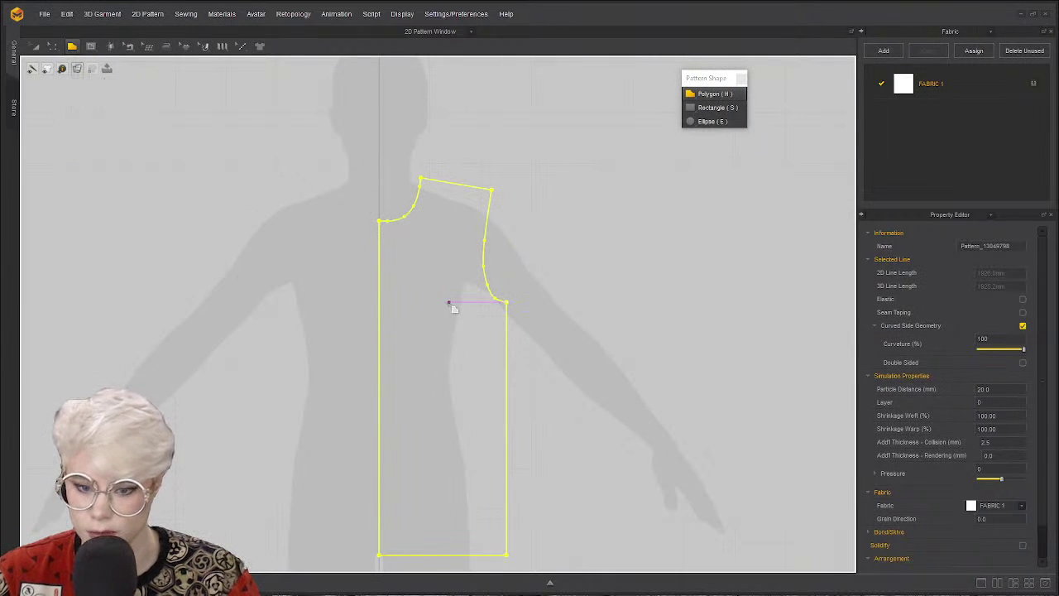
Activate the Edit Pattern tool and deselect the finished half pattern.
left_click(53, 47)
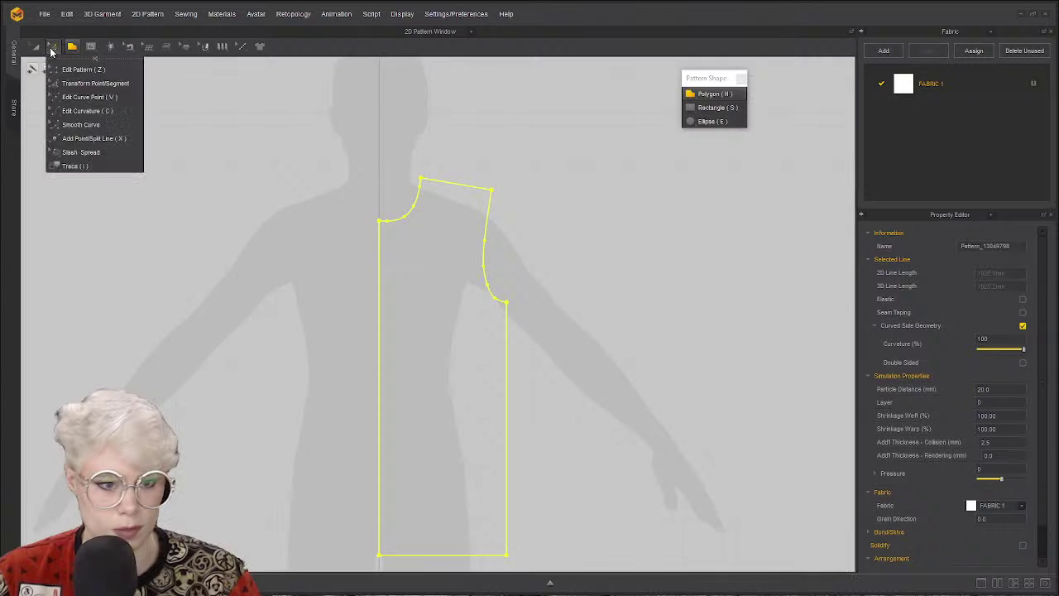
left_click(67, 69)
middle_click_drag(446, 273, 445, 258)
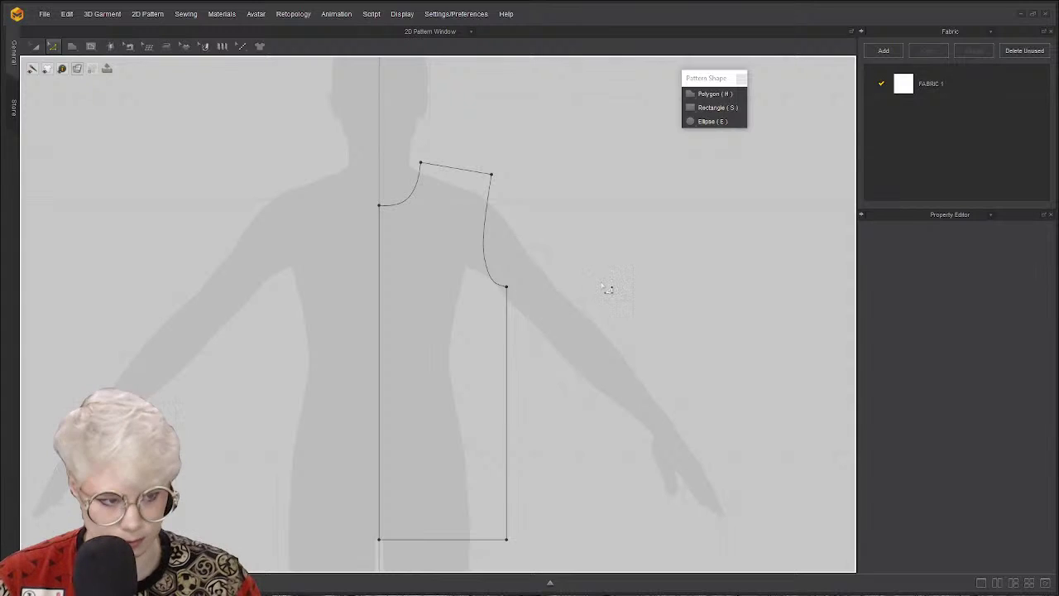
scroll(367, 163, "up", 2)
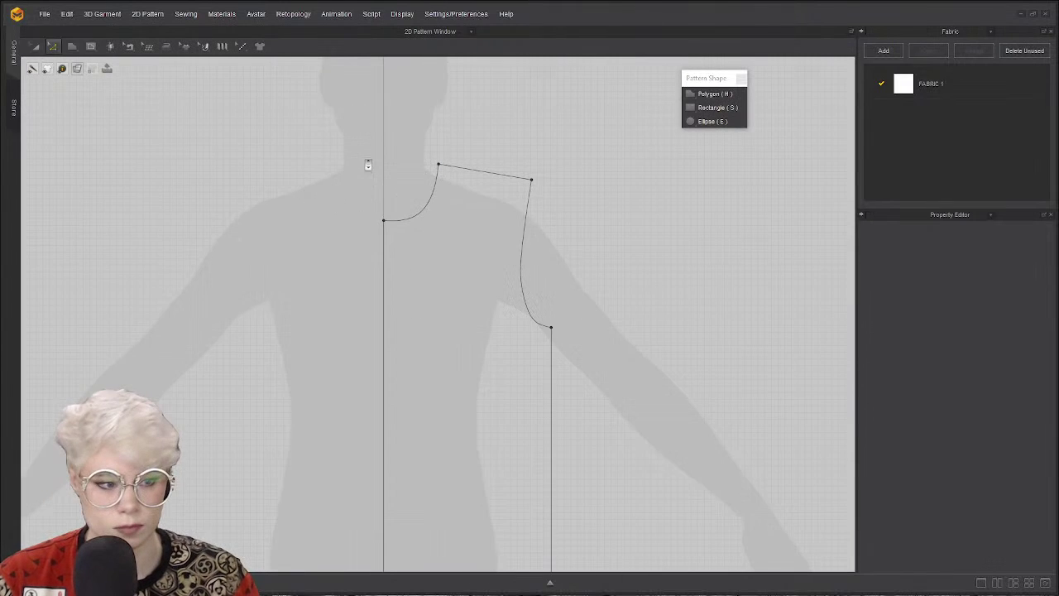
scroll(434, 187, "down", 1)
scroll(484, 207, "down", 1)
scroll(482, 175, "up", 1)
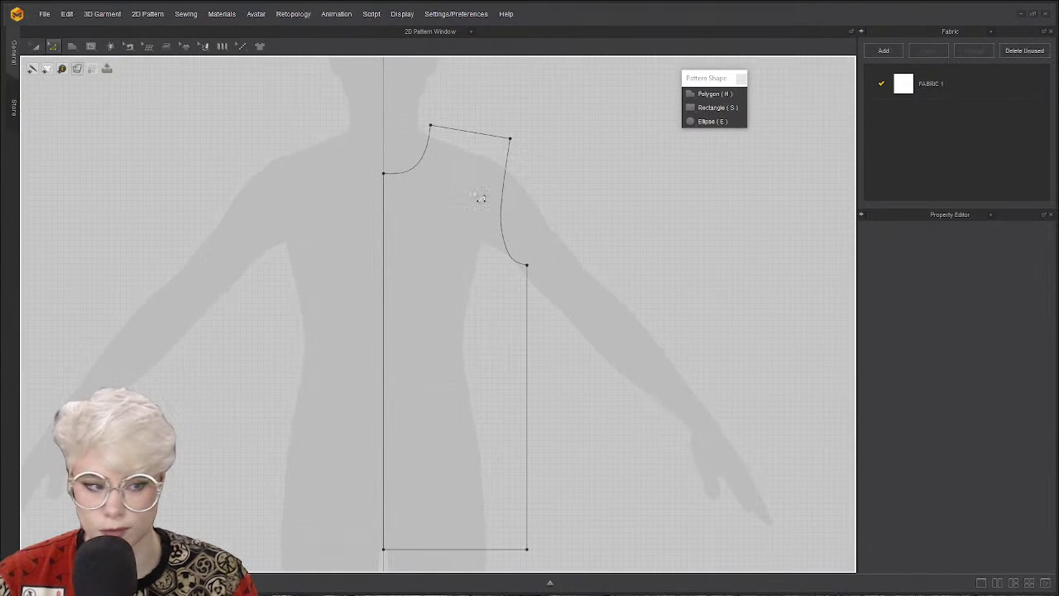
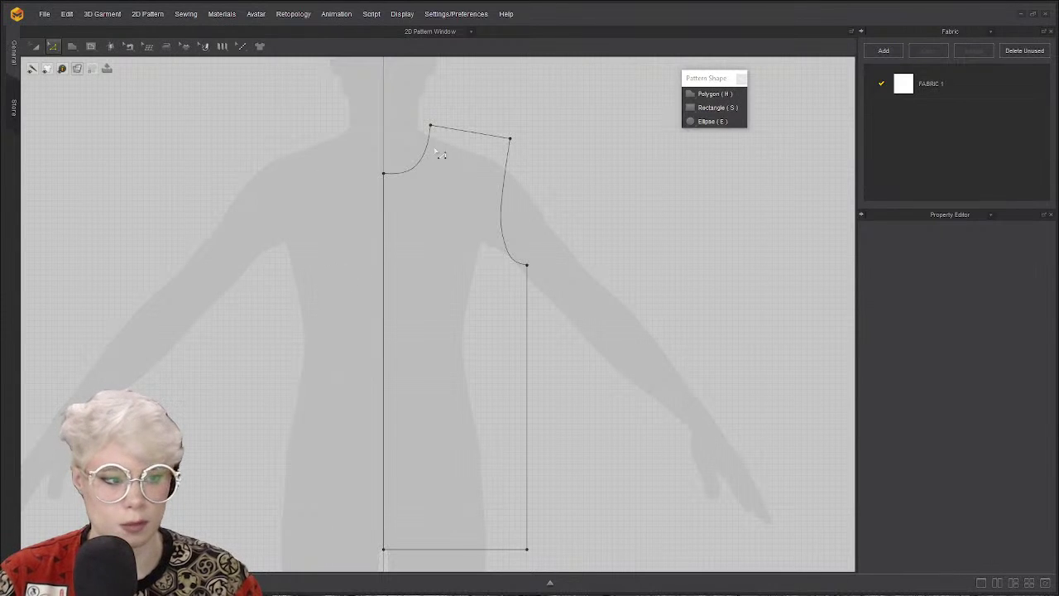
Switch to the Transform Pattern tool, select the whole half pattern, and clear the selection.
left_click(36, 48)
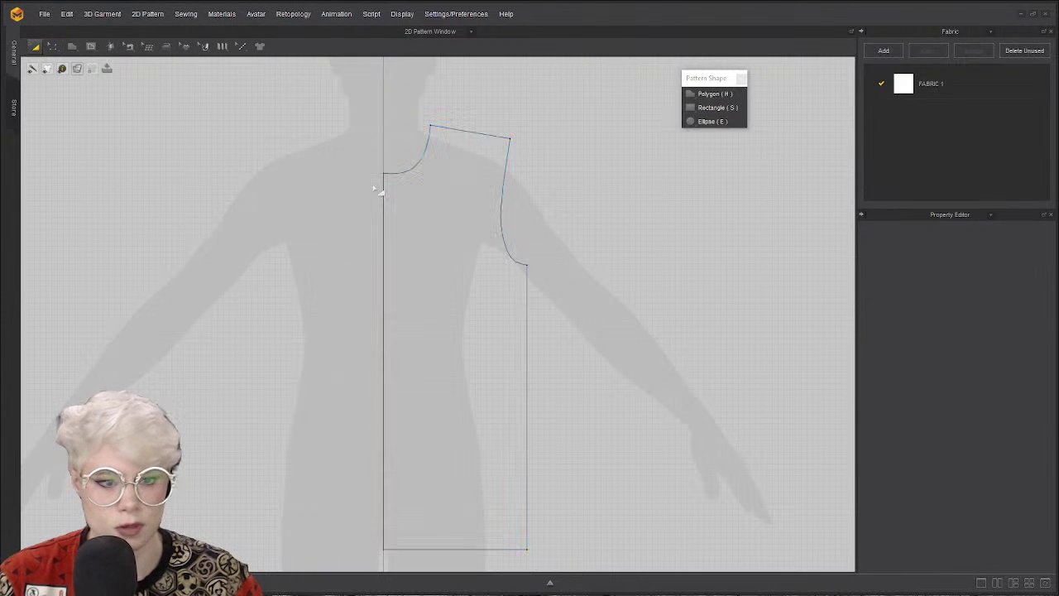
left_click(452, 204)
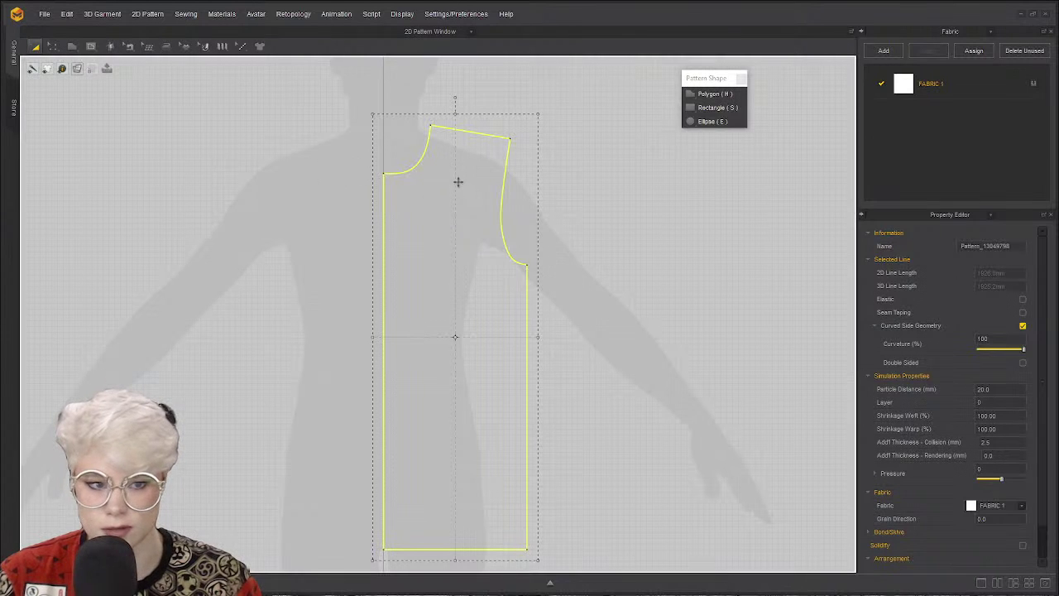
mouse_move(155, 58)
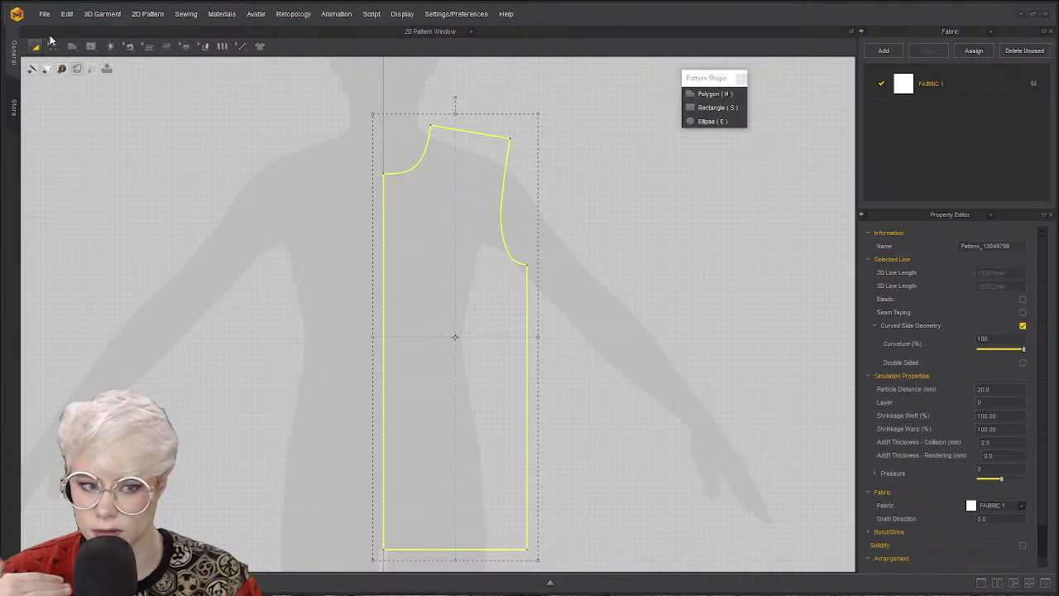
mouse_move(77, 67)
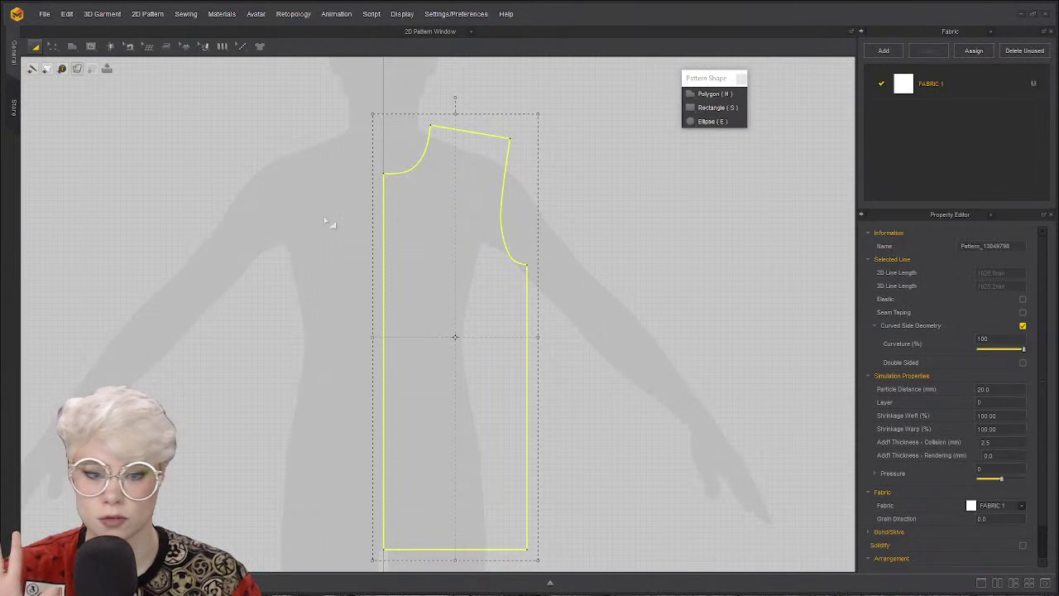
left_click(300, 280)
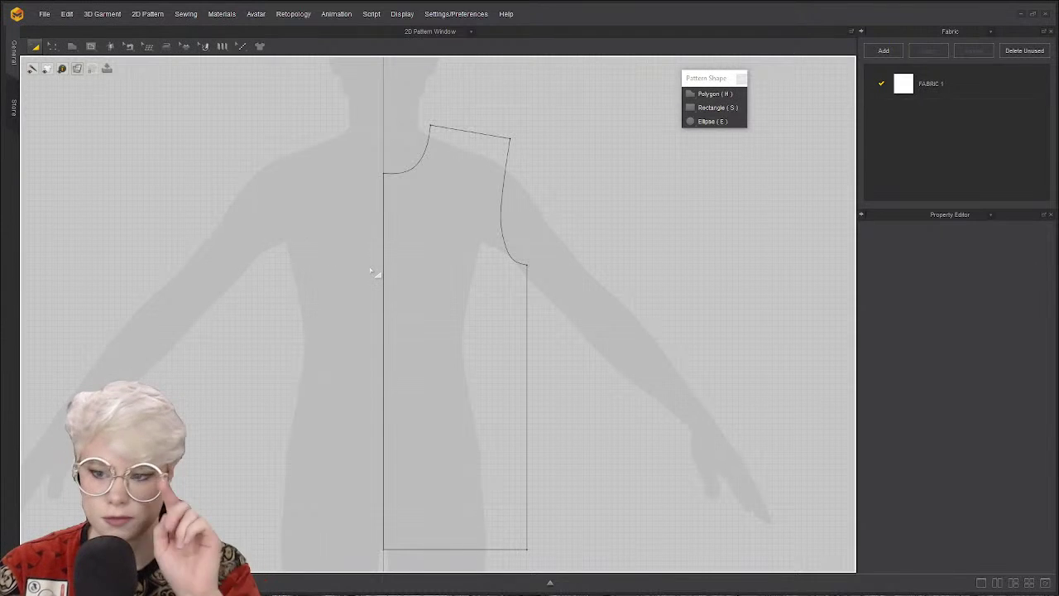
Display the half pattern with an opaque white surface instead of the transparent one, leaving it deselected.
scroll(369, 256, "down", 2)
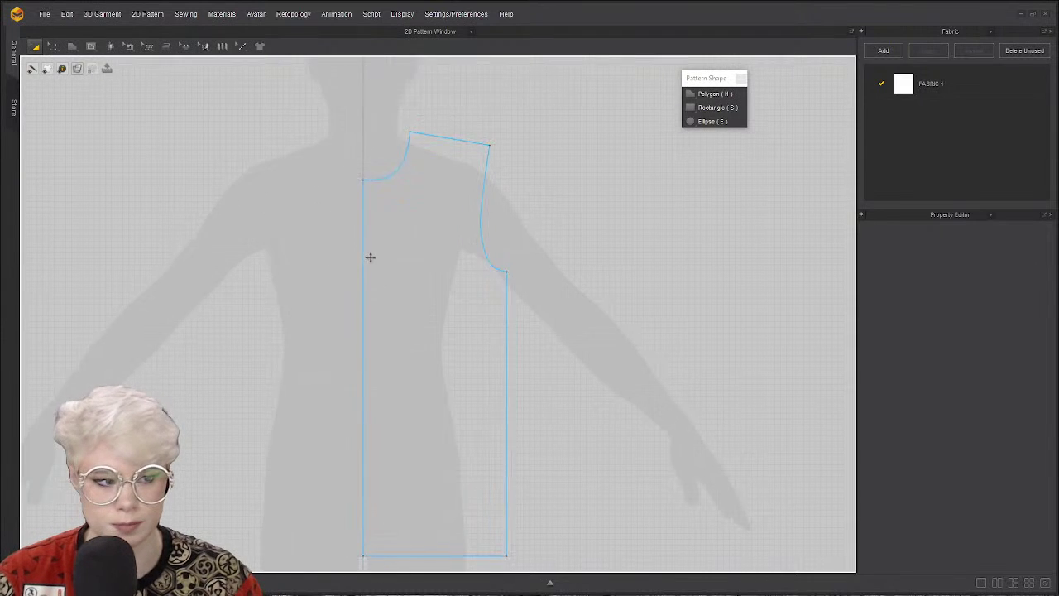
scroll(430, 196, "up", 2)
scroll(435, 196, "down", 1)
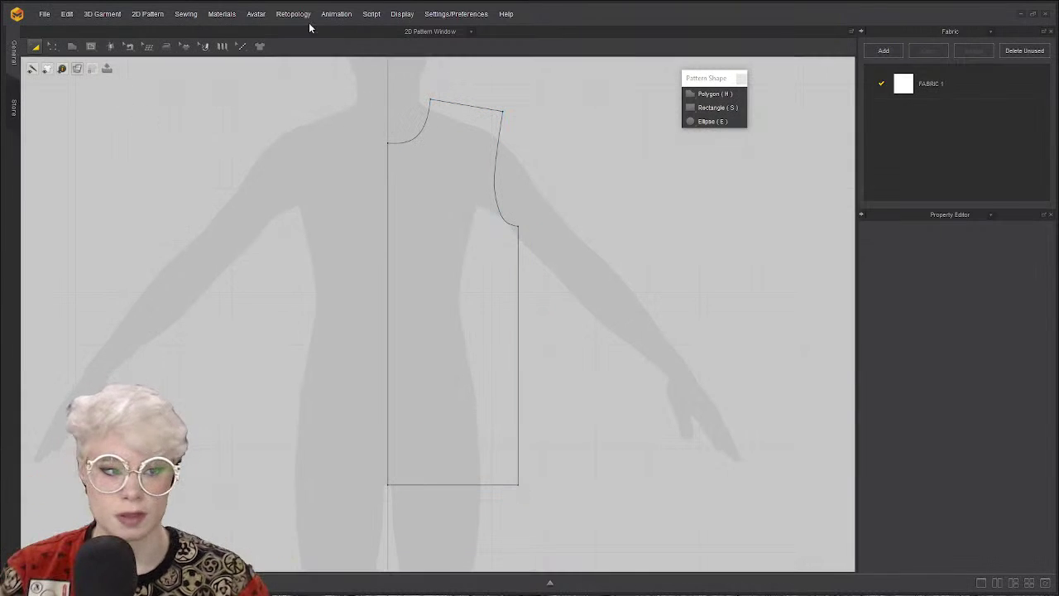
scroll(433, 178, "up", 3)
scroll(369, 183, "up", 3)
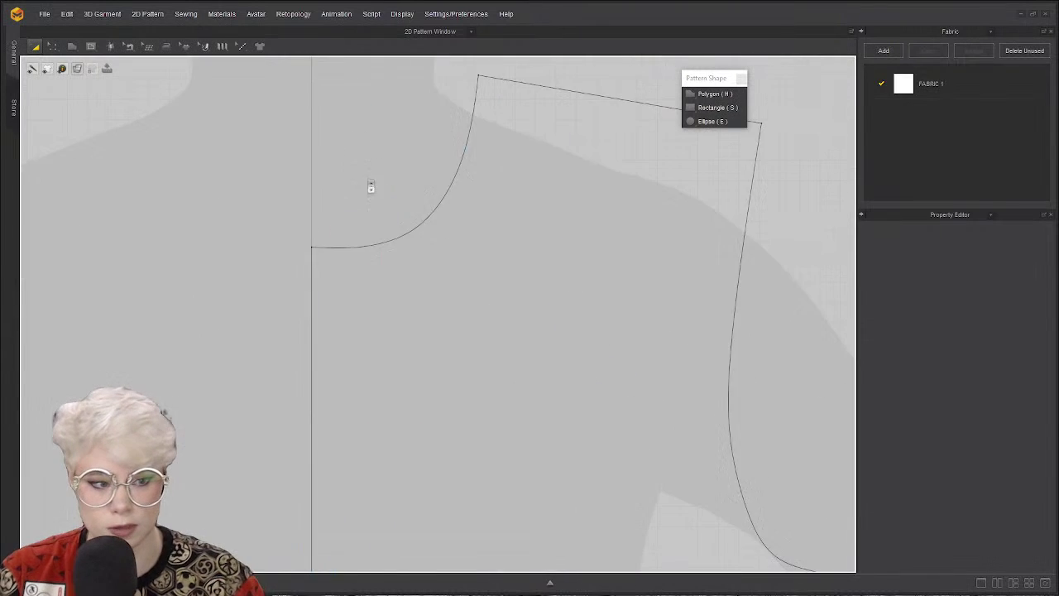
scroll(365, 239, "down", 1)
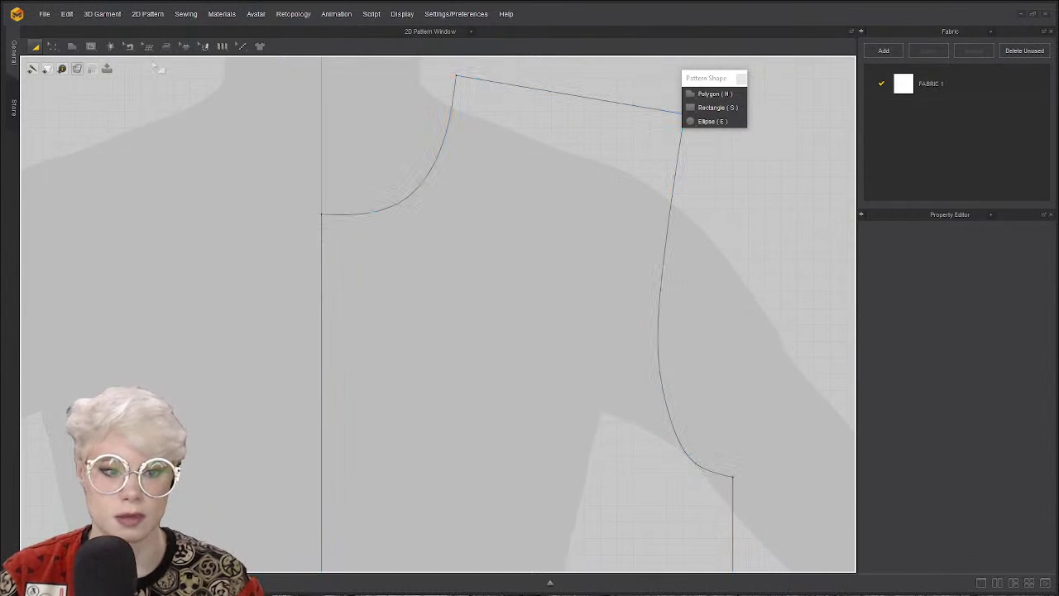
mouse_move(79, 70)
left_click(78, 94)
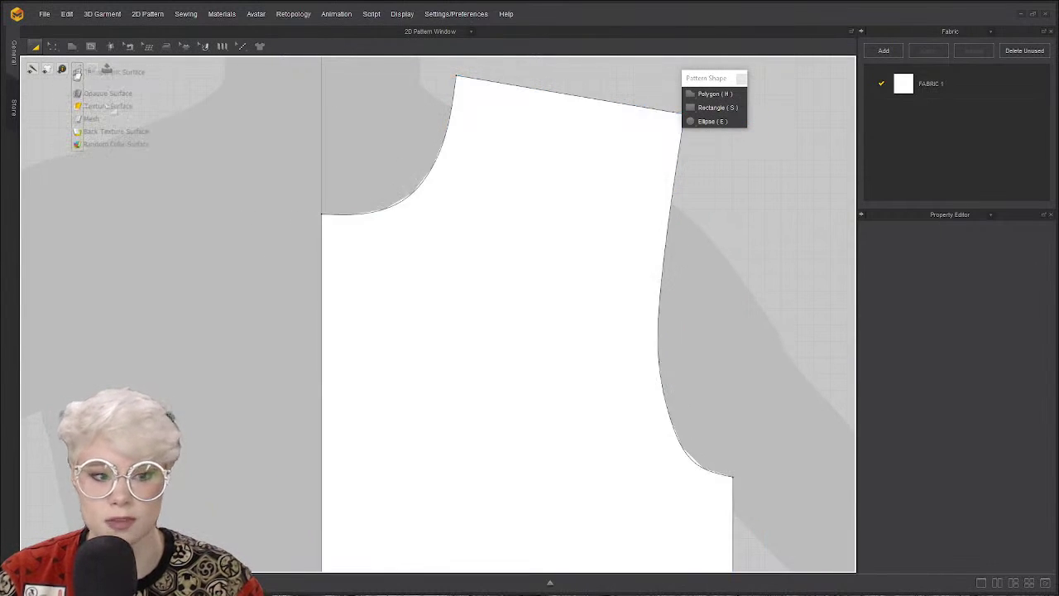
left_click(418, 257)
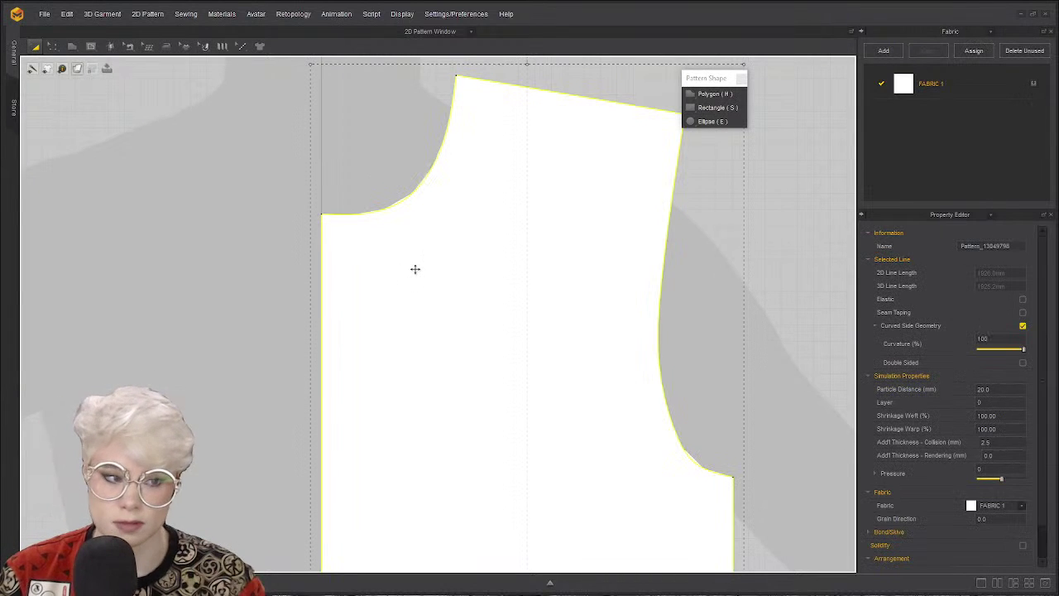
left_click(273, 285)
Unfold the half pattern along its vertical centre line using the Edit Pattern tool.
key("z")
right_click(322, 315)
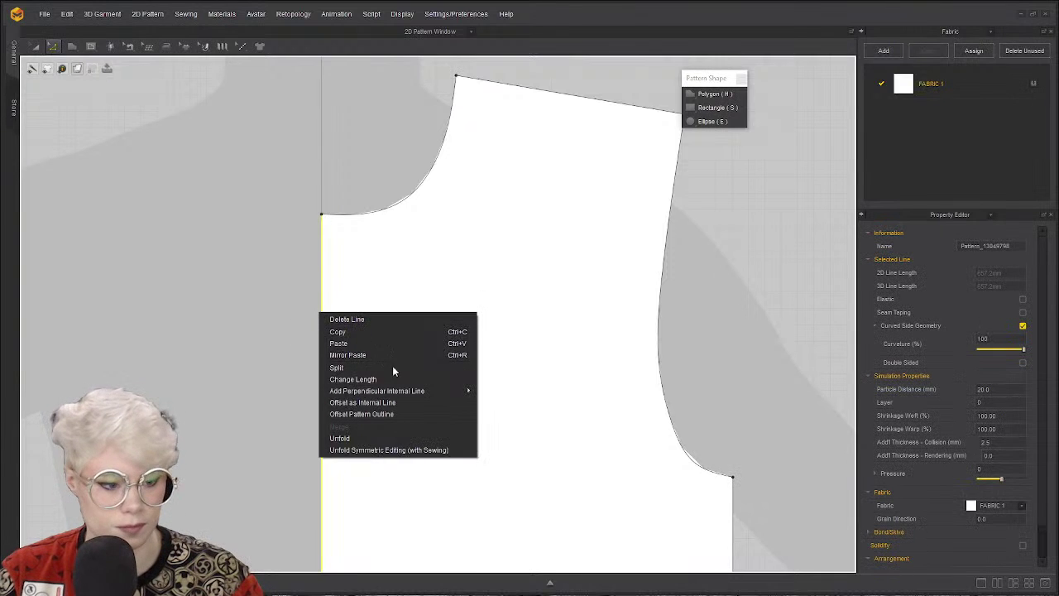
left_click(383, 438)
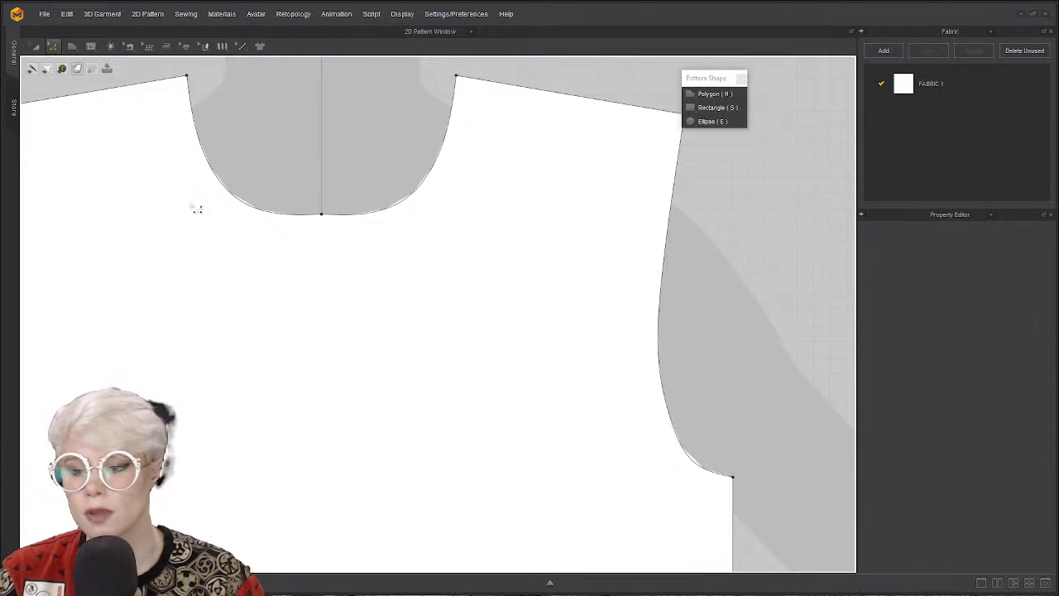
Examine how the neckline curve meets the centre point between the two mirrored halves.
scroll(289, 185, "up", 3)
scroll(372, 243, "up", 2)
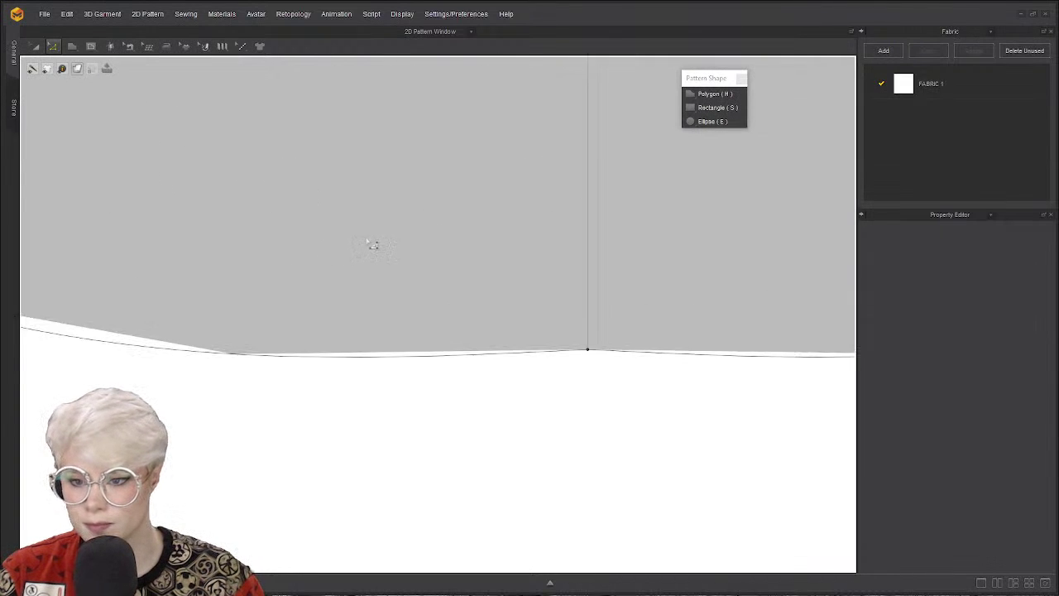
scroll(386, 243, "down", 4)
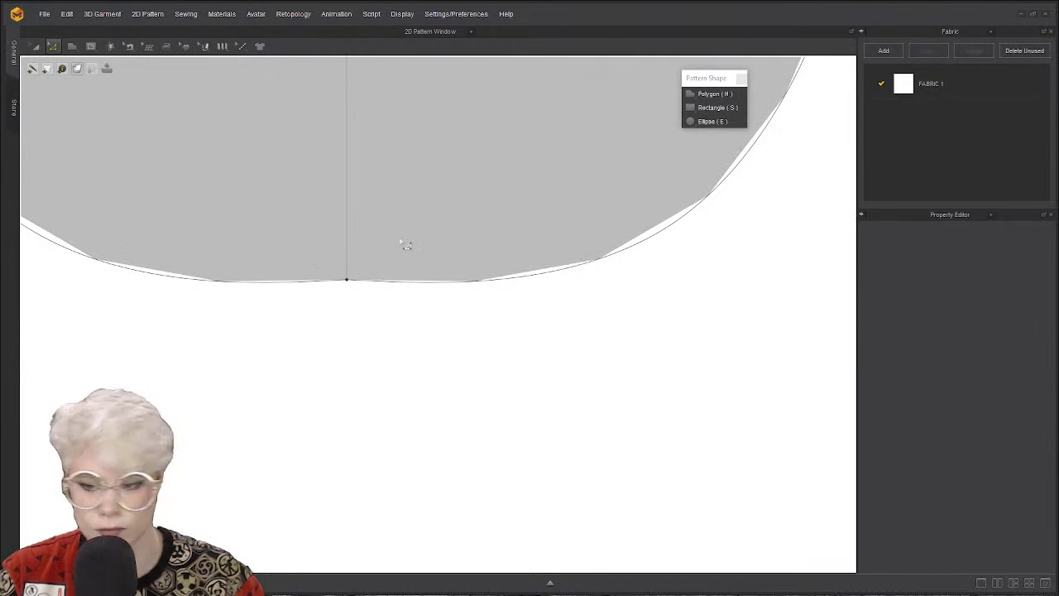
scroll(439, 278, "up", 2)
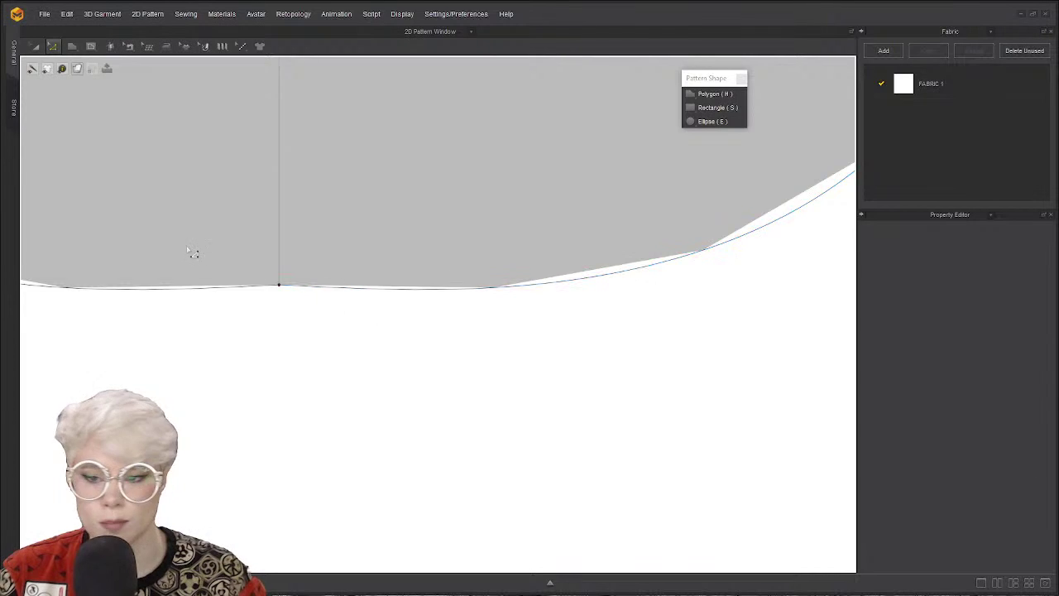
scroll(192, 253, "up", 2)
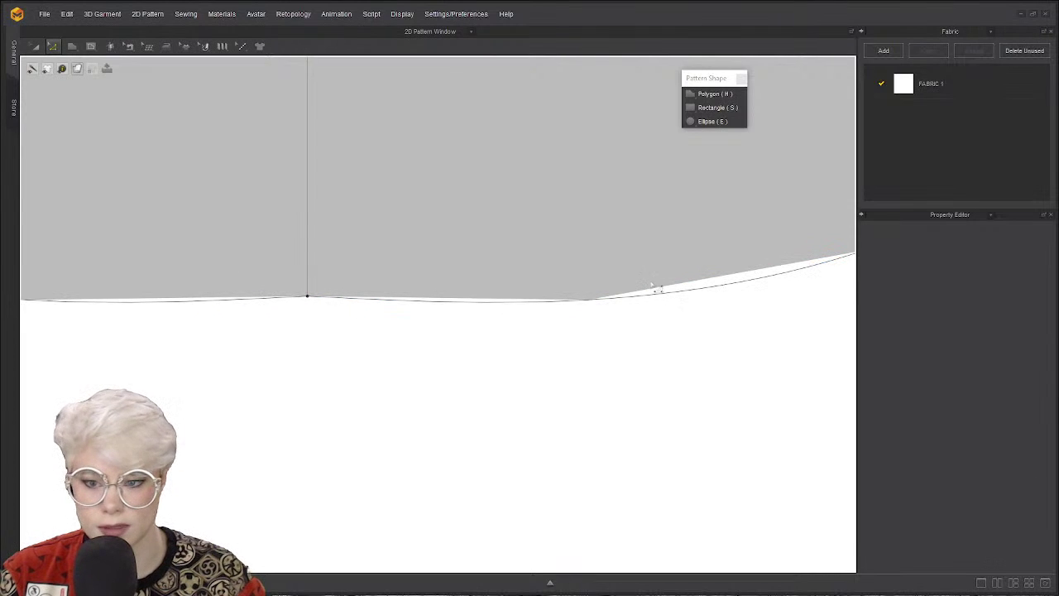
scroll(443, 313, "down", 2)
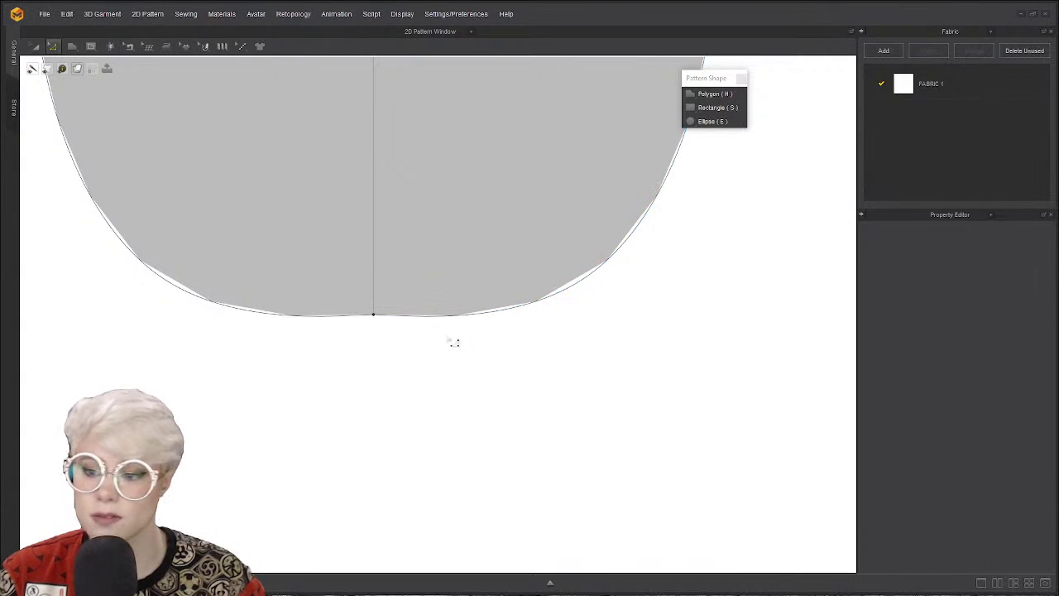
scroll(497, 362, "down", 3)
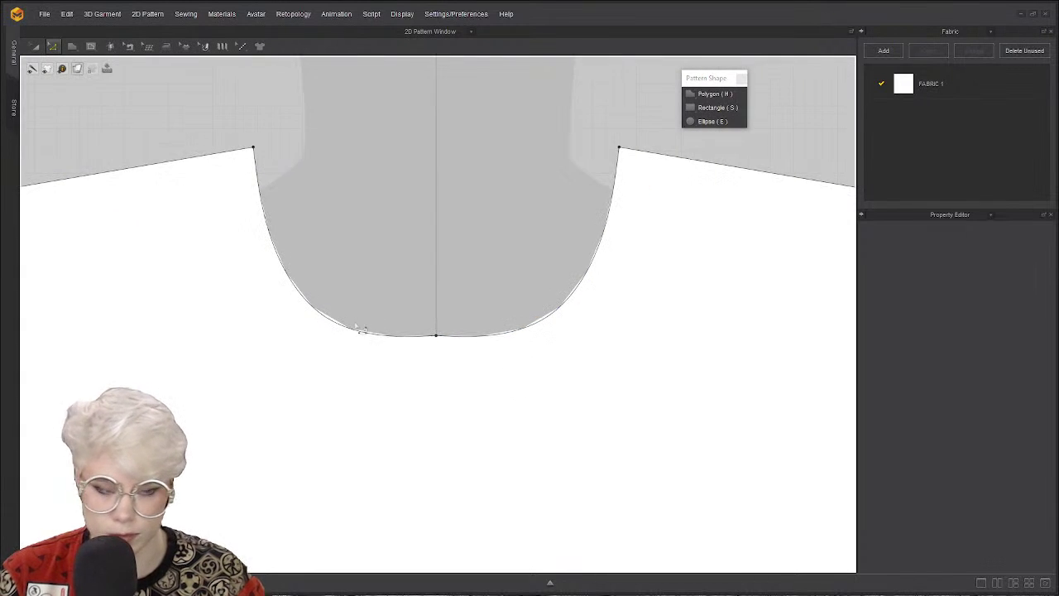
scroll(566, 350, "up", 5)
scroll(568, 350, "down", 1)
scroll(555, 353, "up", 1)
scroll(430, 355, "down", 1)
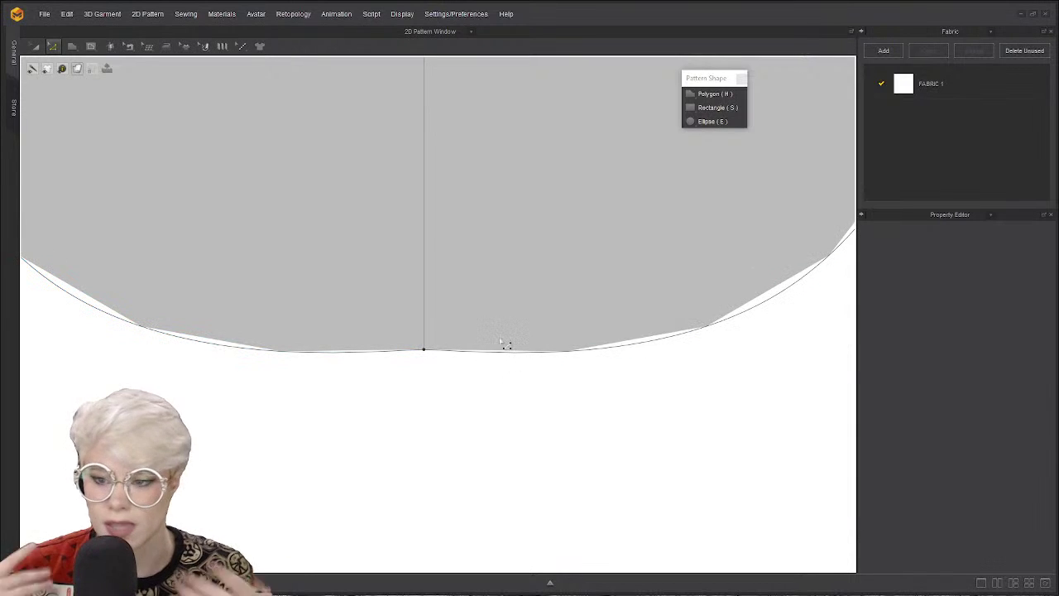
scroll(500, 342, "down", 6)
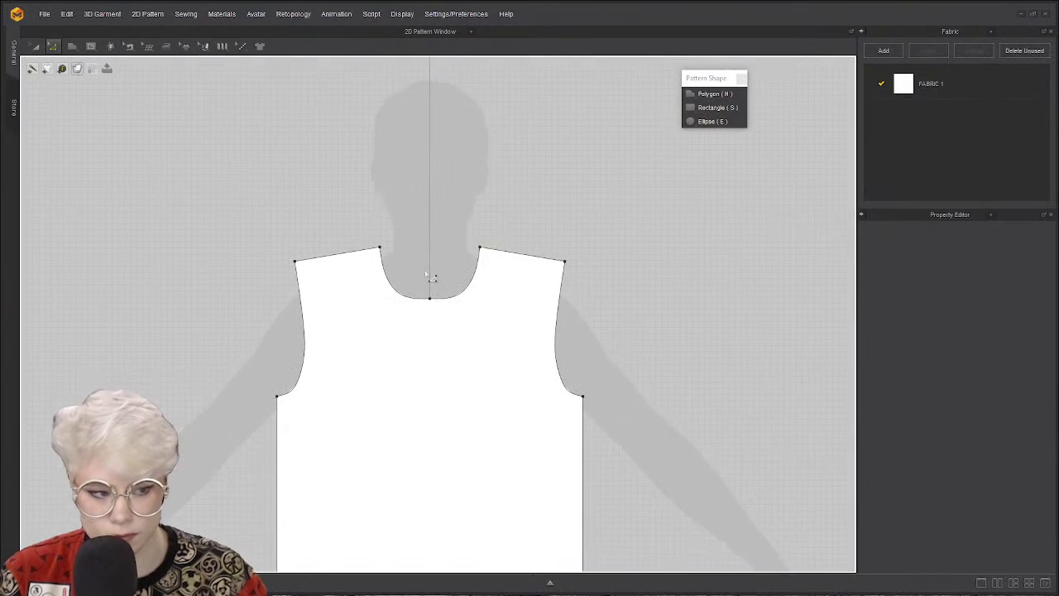
Undo the unfold to return to the half pattern.
middle_click_drag(431, 279, 342, 188)
key("ctrl+z")
scroll(410, 280, "down", 3)
scroll(357, 180, "up", 4)
scroll(371, 182, "up", 4)
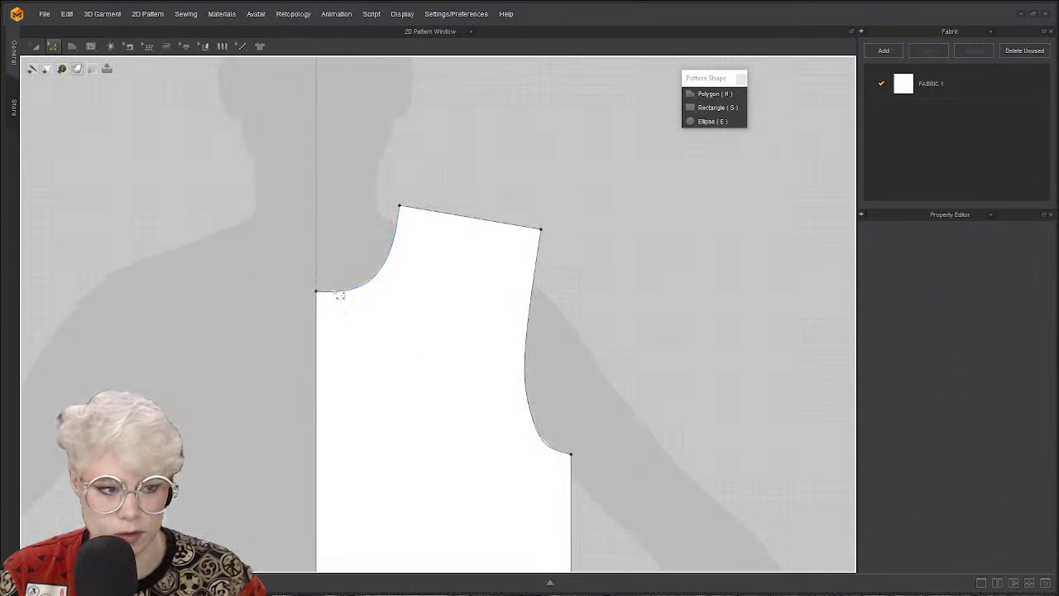
scroll(374, 280, "up", 2)
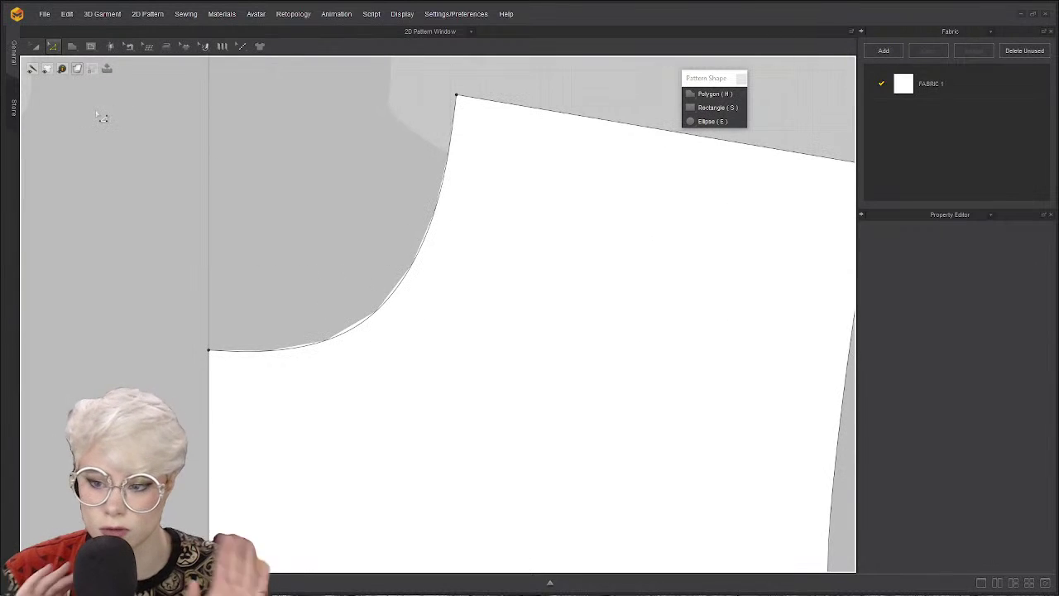
Close the Pattern Shape palette and detach the Edit Pattern tools as a floating palette beside the neckline.
left_click(54, 48)
left_click(741, 79)
left_click(742, 78)
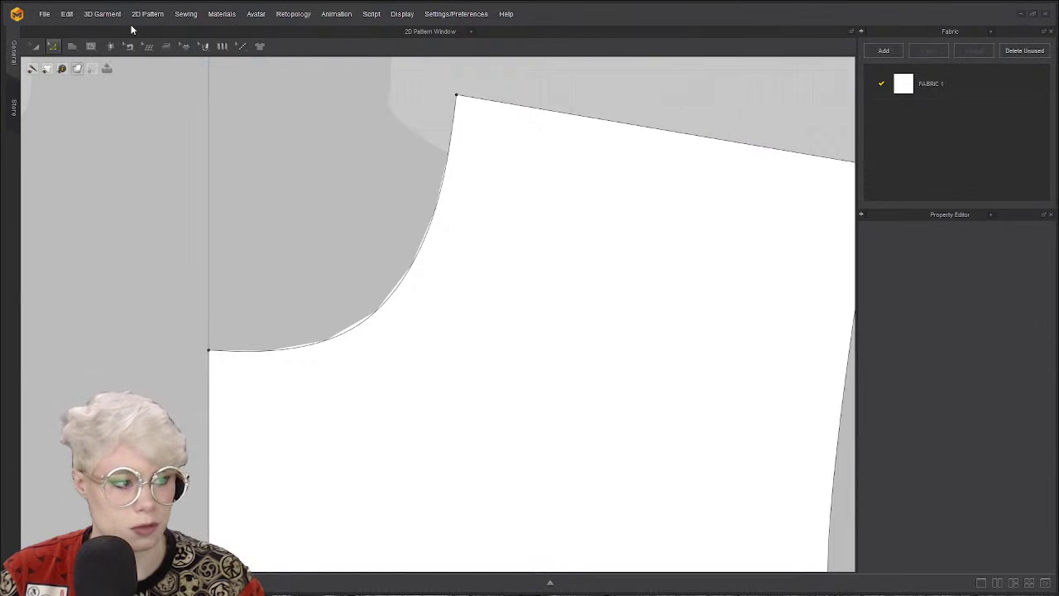
left_click(53, 51)
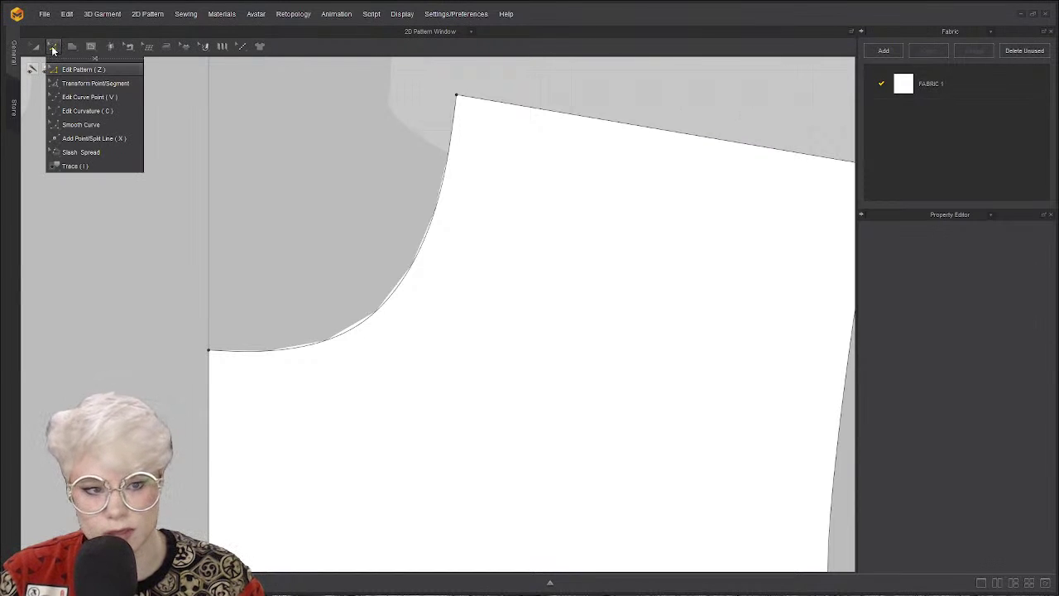
left_click_drag(92, 60, 174, 80)
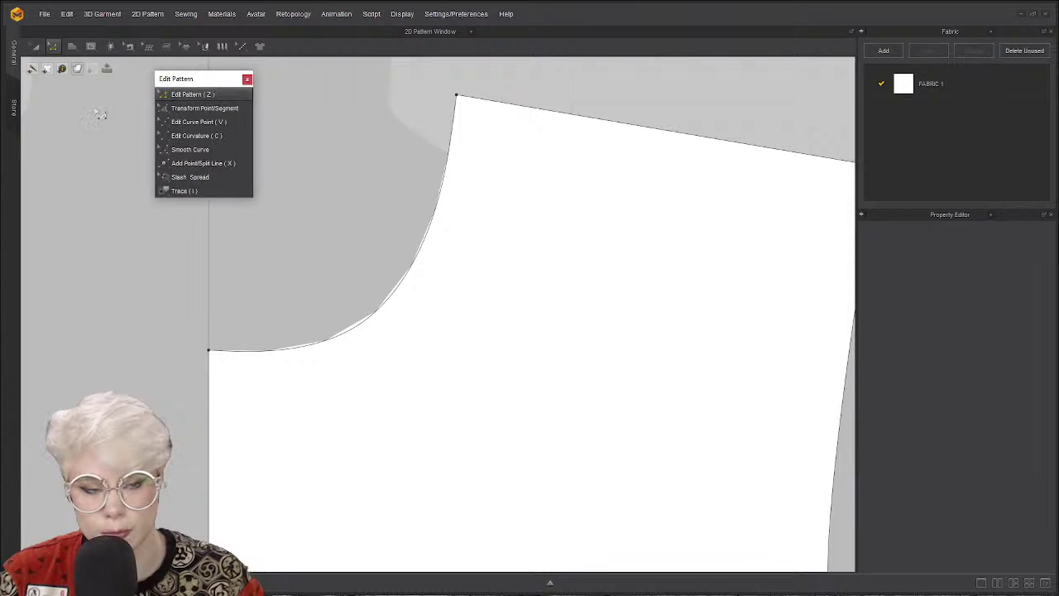
Flatten the neckline curve with Edit Curvature to about 131.5 mm long, so it meets the centre line without dipping.
left_click(217, 137)
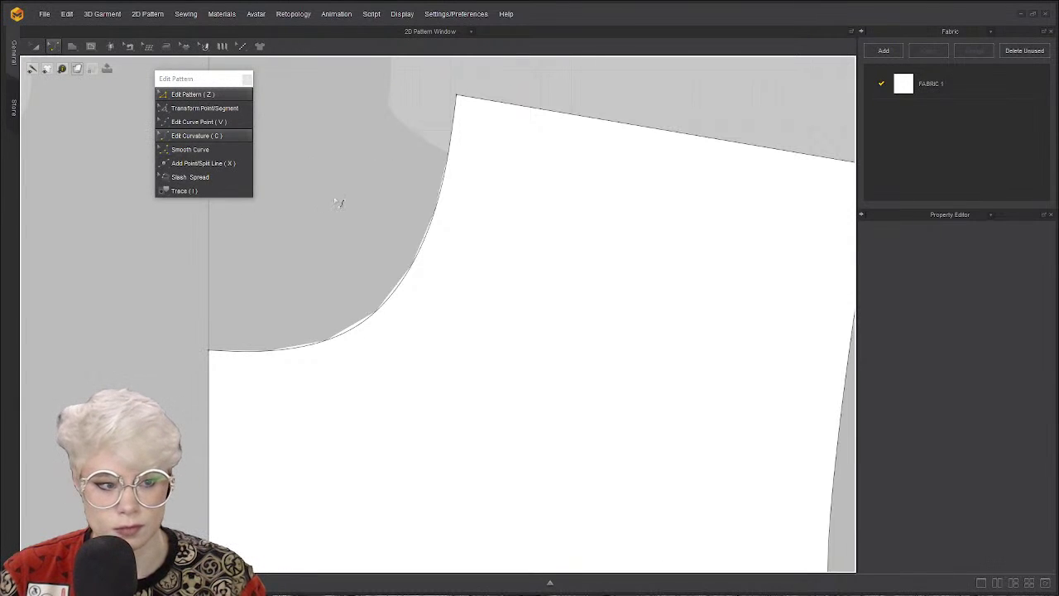
left_click(361, 328)
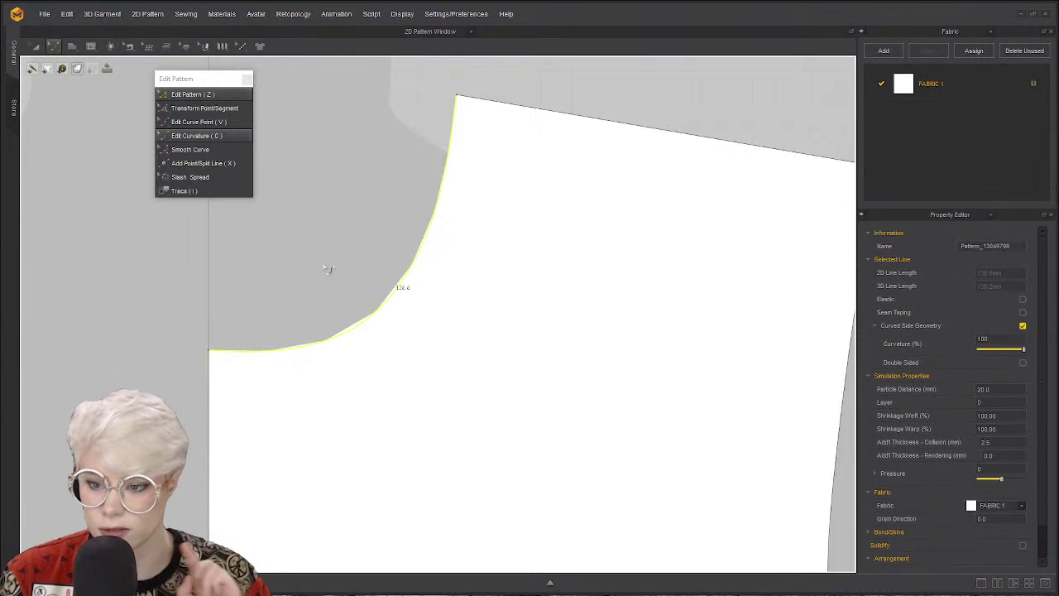
left_click(331, 275)
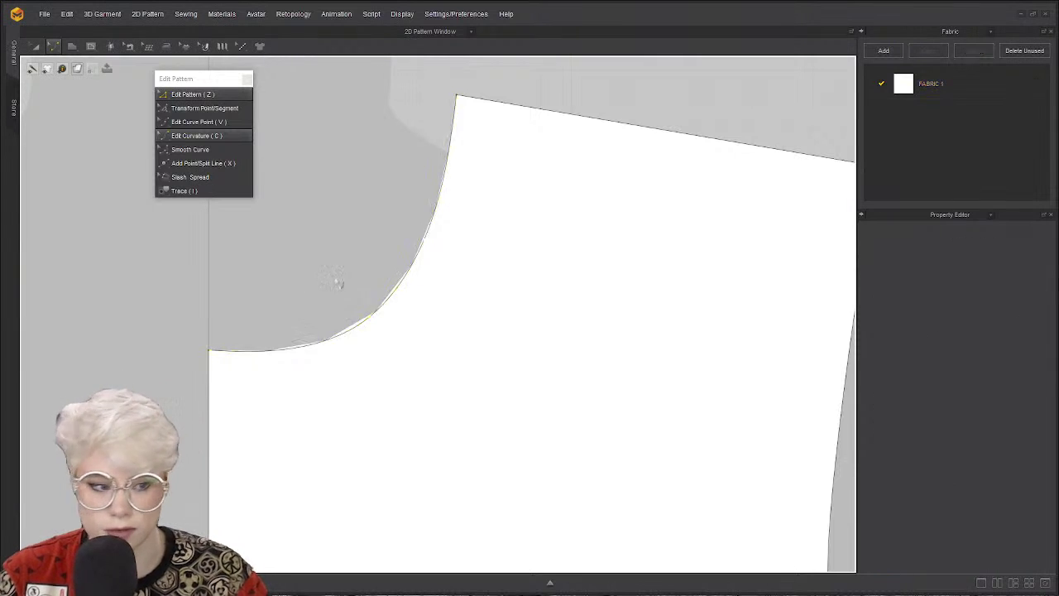
left_click(389, 307)
left_click_drag(392, 309, 376, 293)
scroll(222, 360, "up", 3)
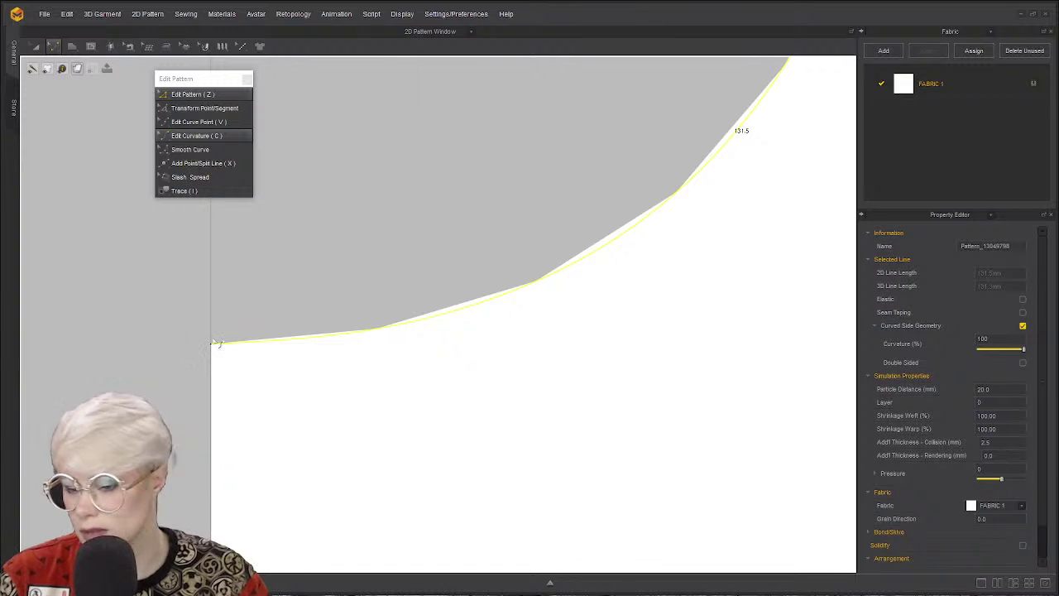
left_click(458, 315)
left_click(461, 312)
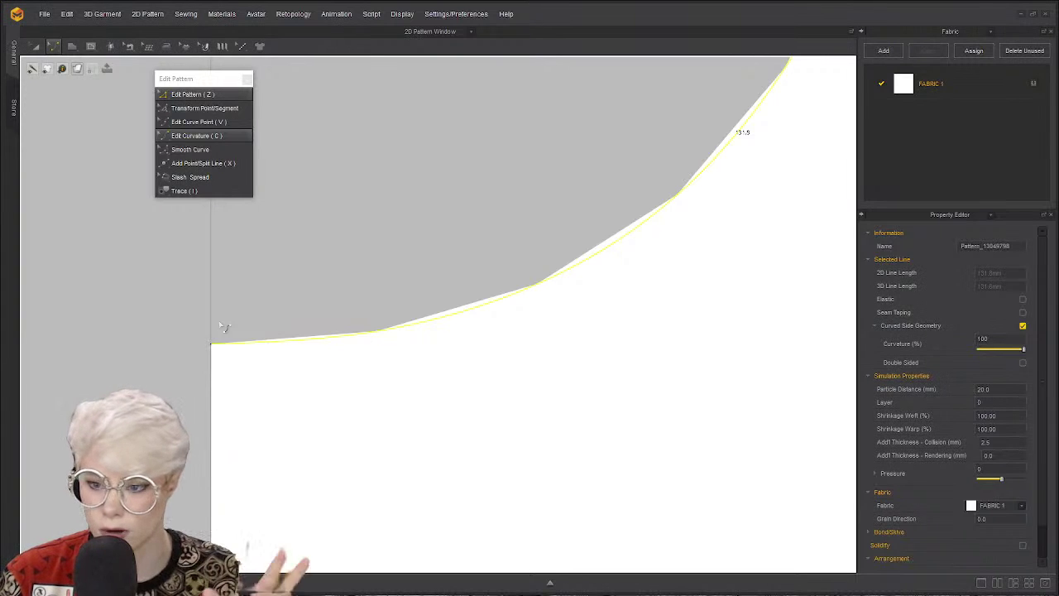
Add a curve point on the upper armhole with Edit Curve Point and shift the second-lowest point inward for an armhole about 244.2 mm long.
scroll(428, 253, "down", 8)
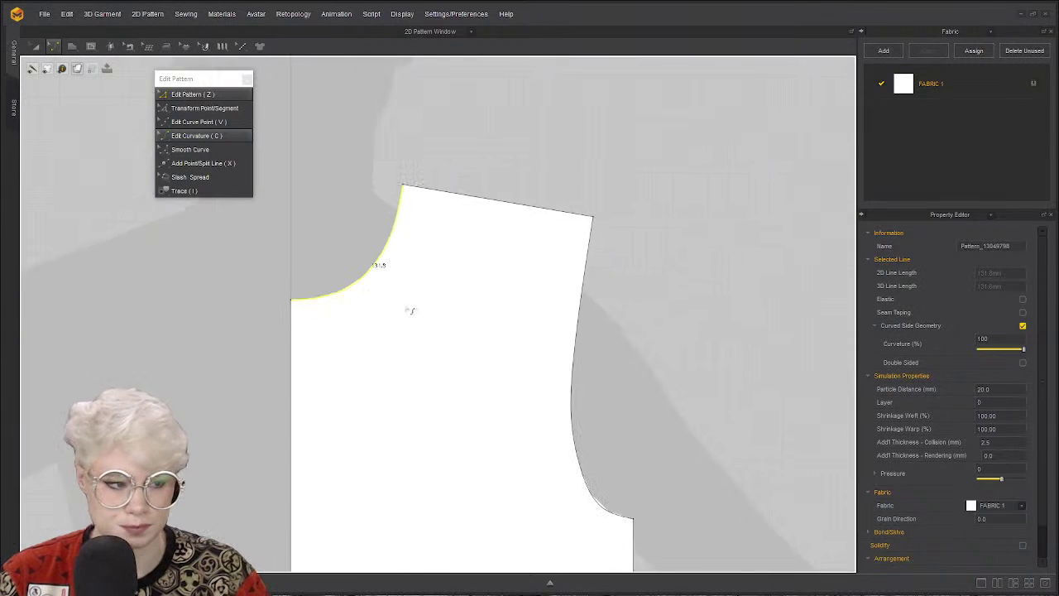
scroll(420, 293, "up", 2)
scroll(421, 293, "down", 1)
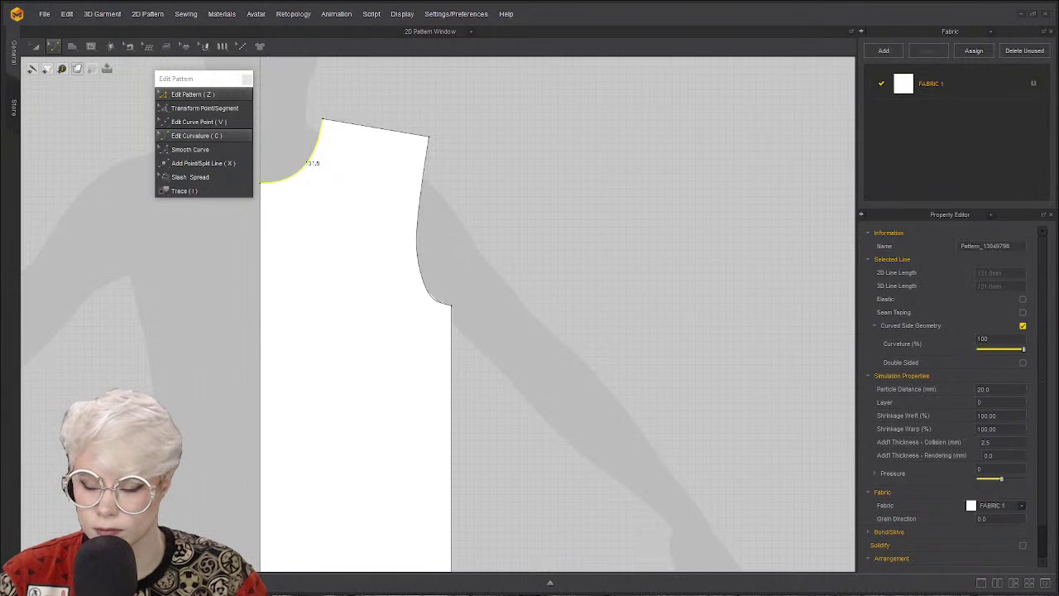
scroll(457, 256, "up", 3)
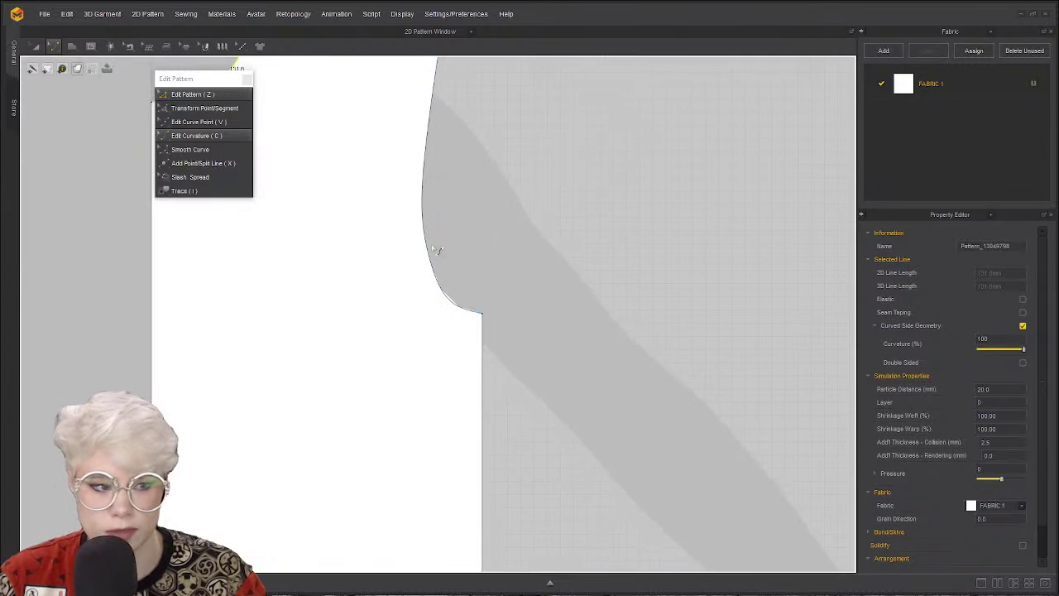
scroll(438, 270, "down", 2)
scroll(432, 319, "up", 2)
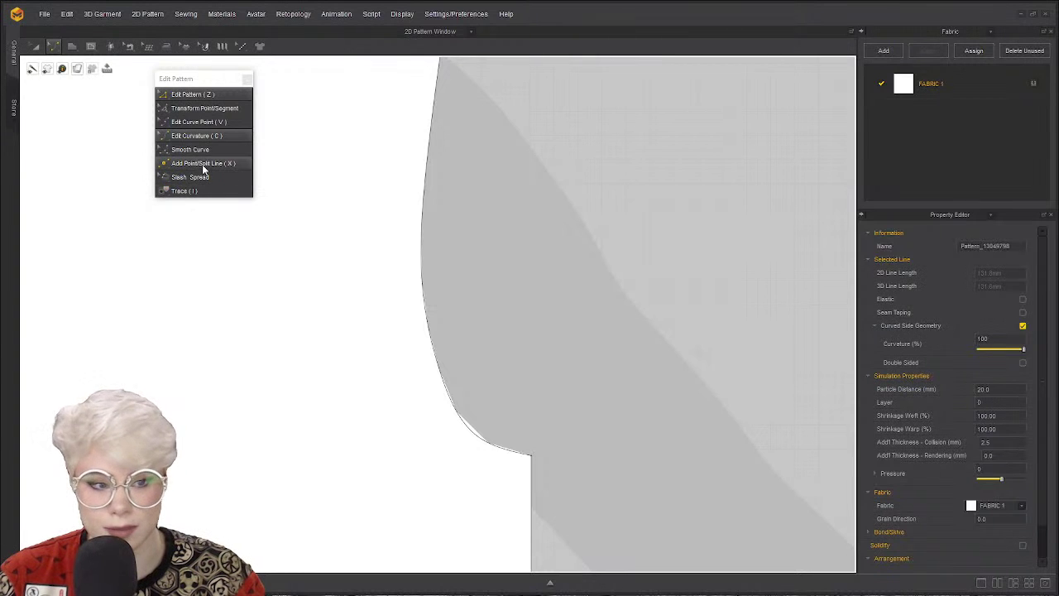
left_click(202, 121)
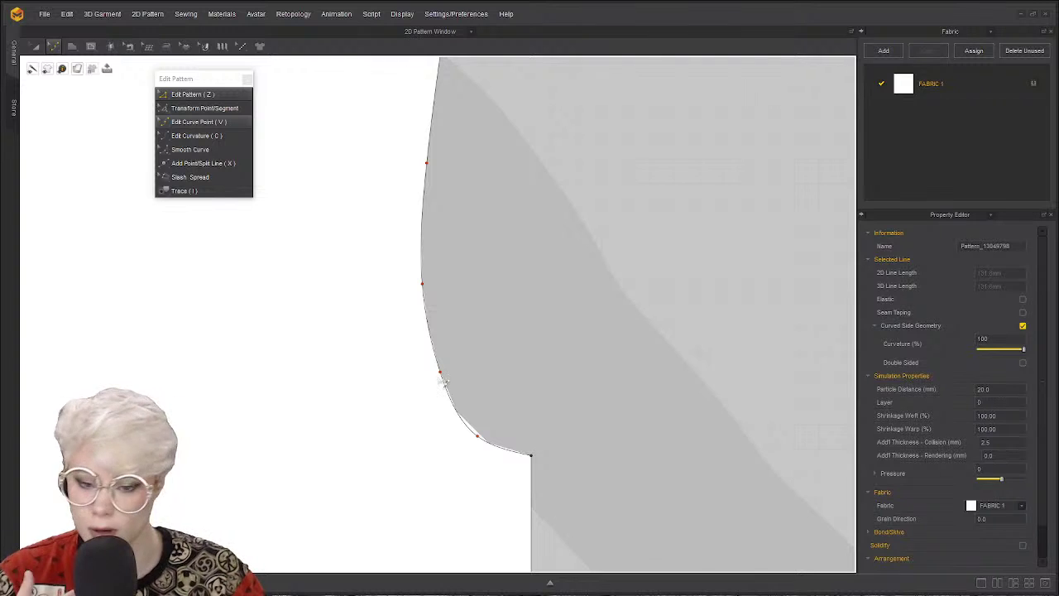
left_click(424, 202)
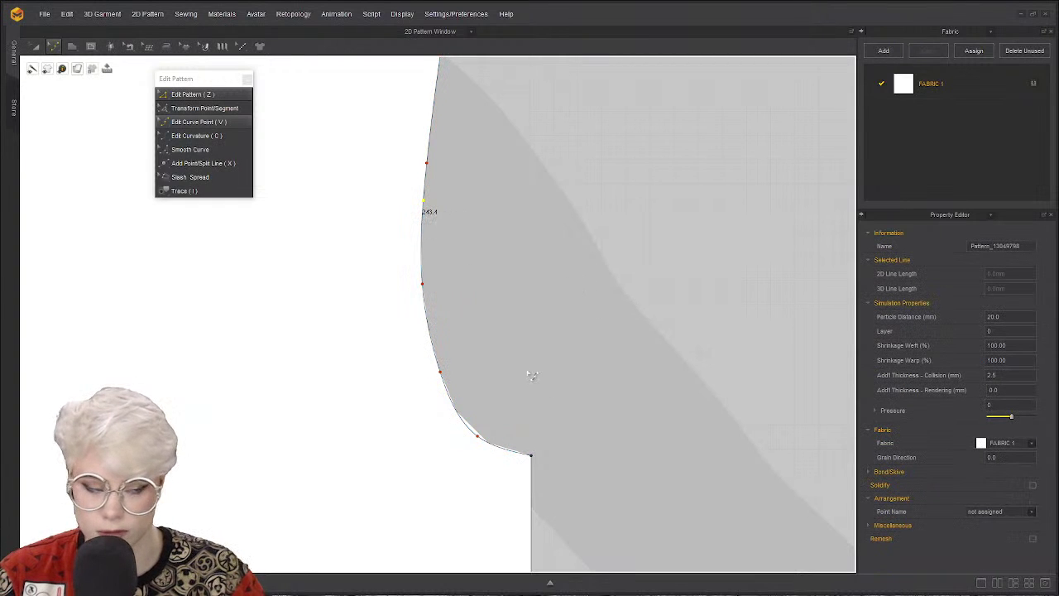
left_click_drag(441, 374, 435, 371)
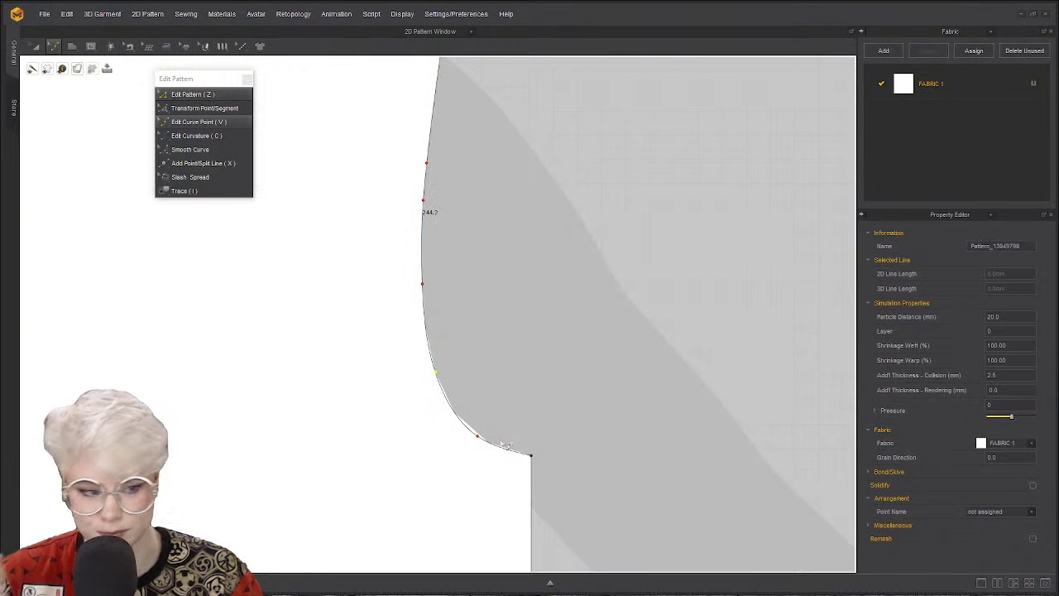
Examine the armhole curve, then the neckline and overall outline of the half pattern.
scroll(564, 404, "down", 1)
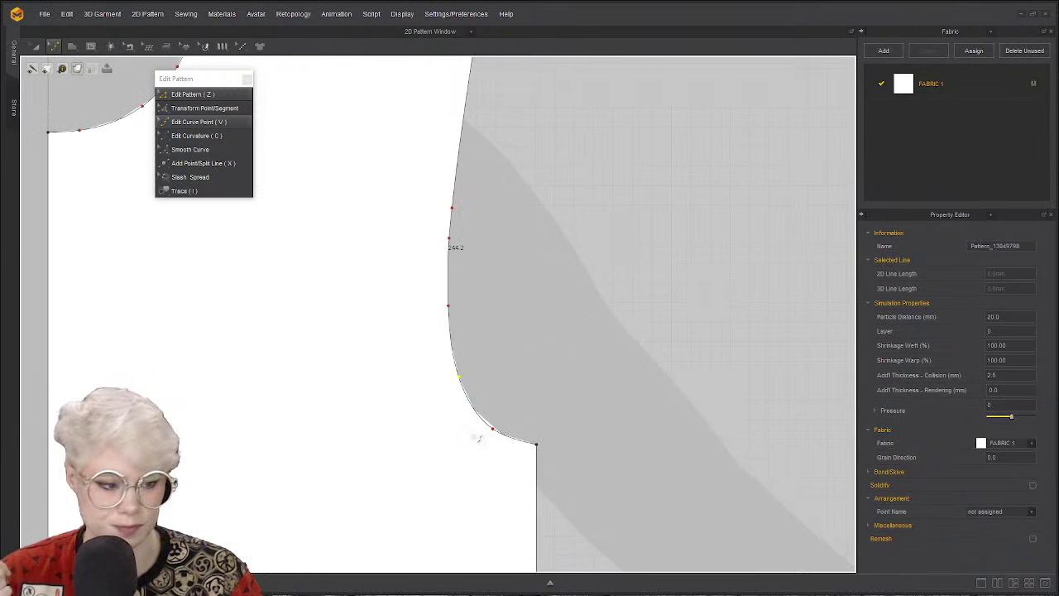
scroll(485, 447, "up", 1)
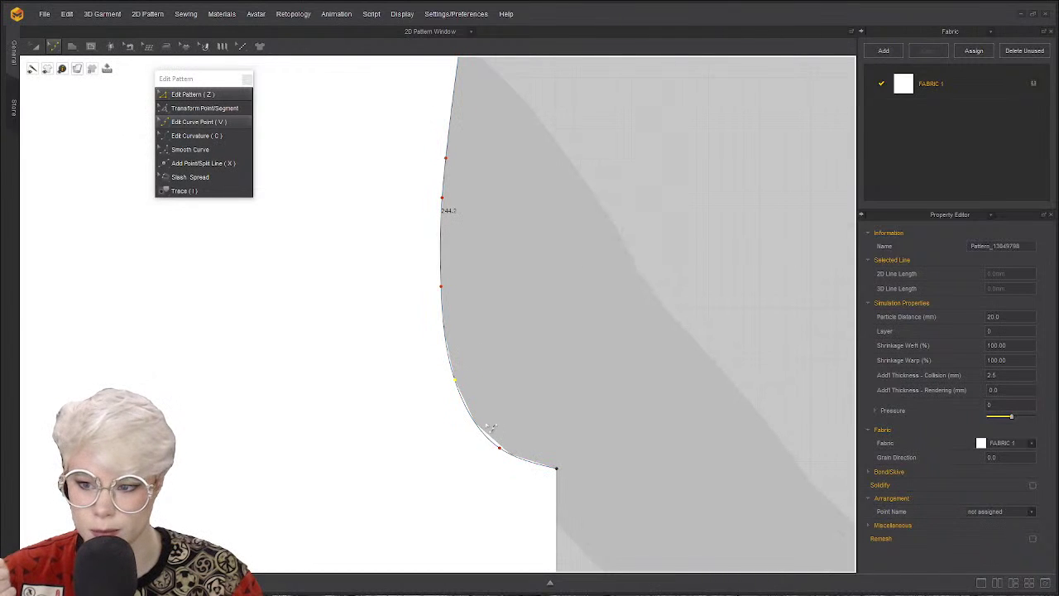
scroll(437, 197, "down", 1)
scroll(439, 198, "up", 1)
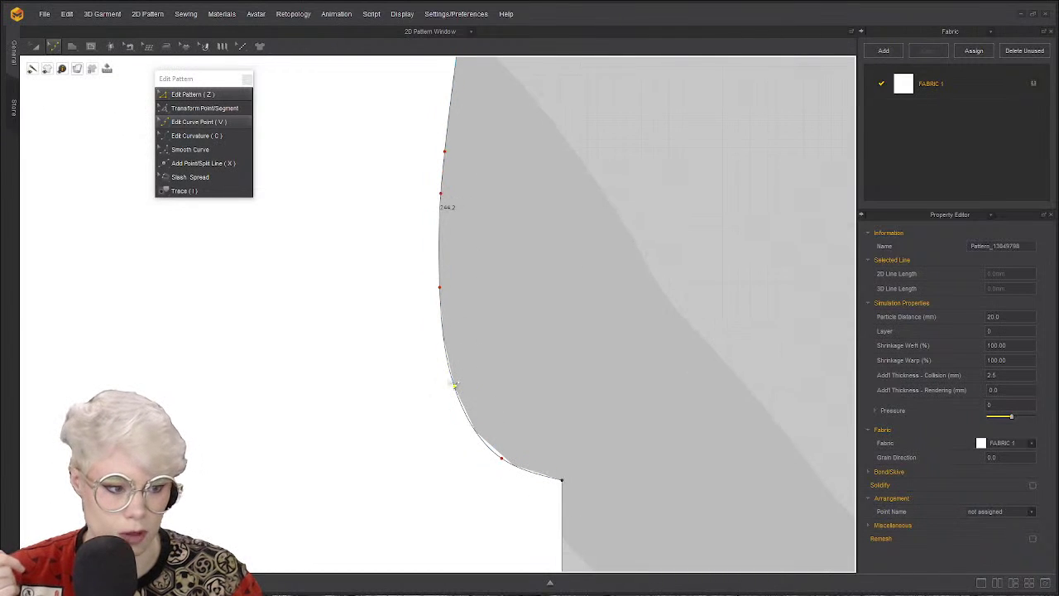
scroll(447, 331, "down", 2)
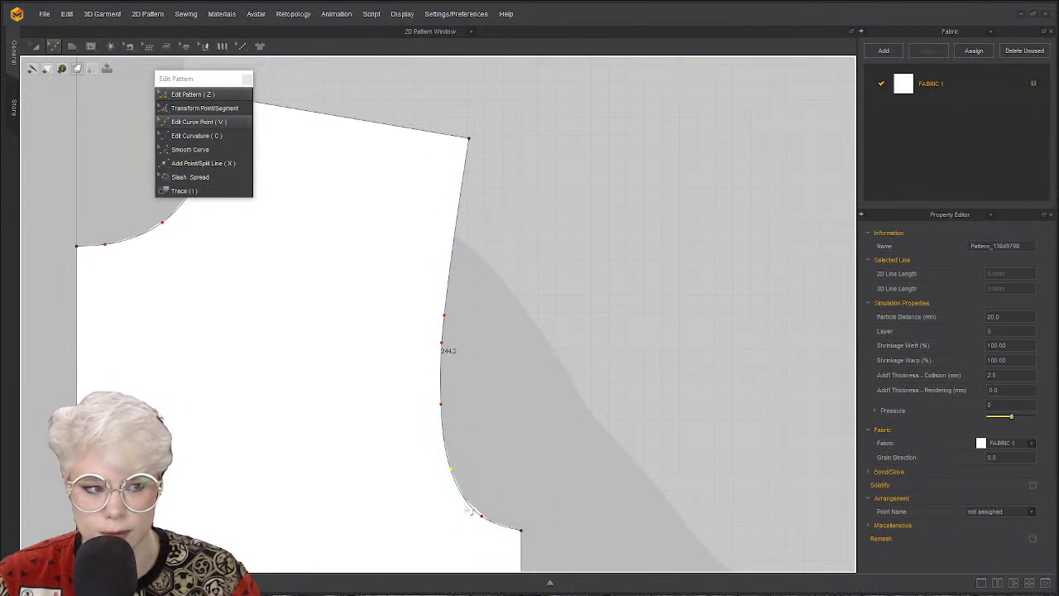
scroll(469, 509, "down", 1)
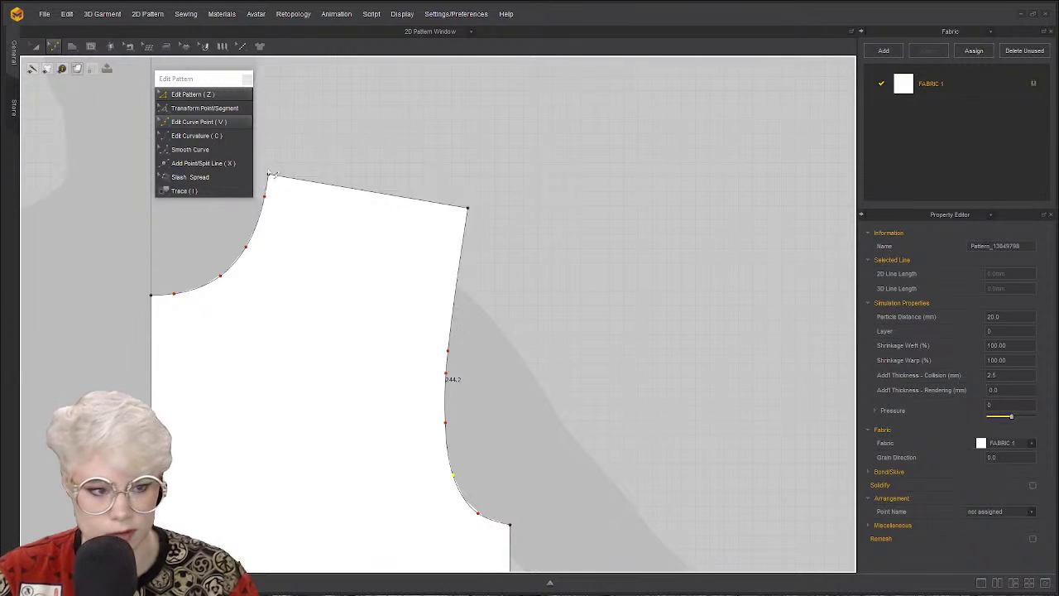
scroll(466, 454, "down", 4)
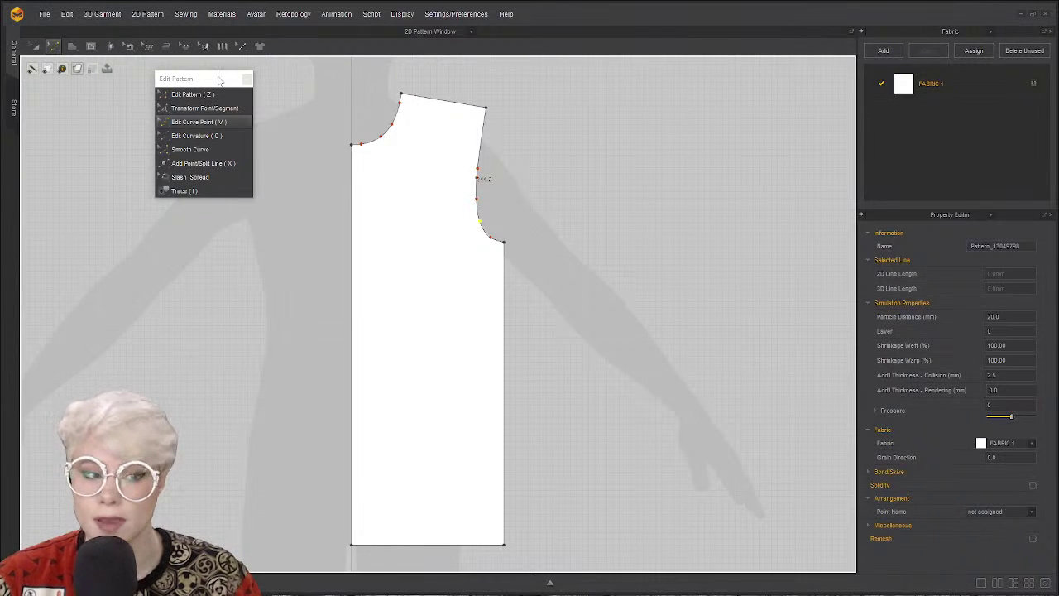
Move the Edit Pattern palette lower beside the pattern and display the pattern as Transparent Surface over the avatar silhouette.
left_click_drag(219, 79, 199, 157)
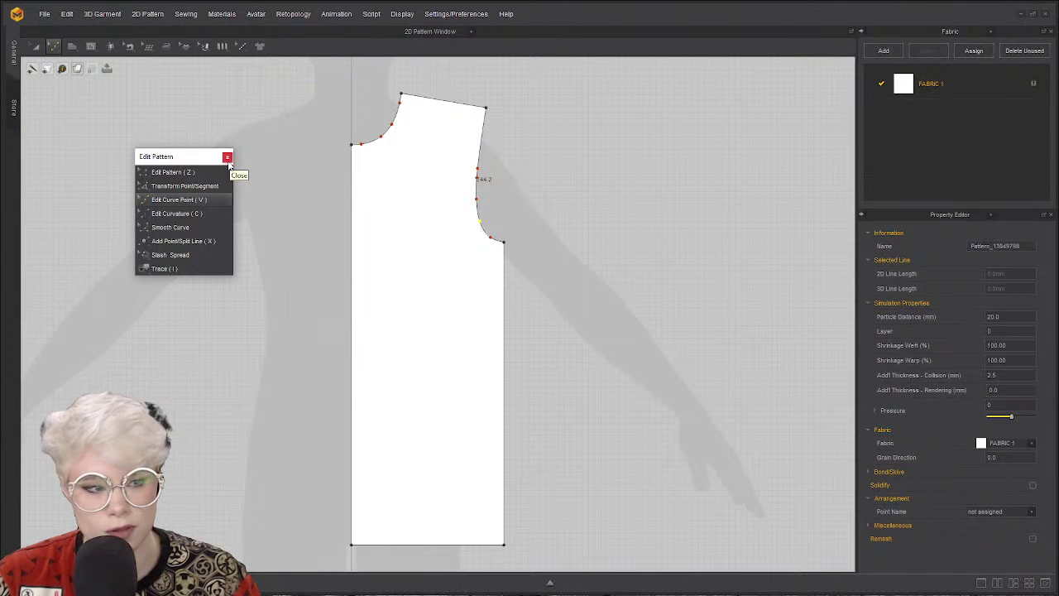
scroll(431, 308, "up", 2)
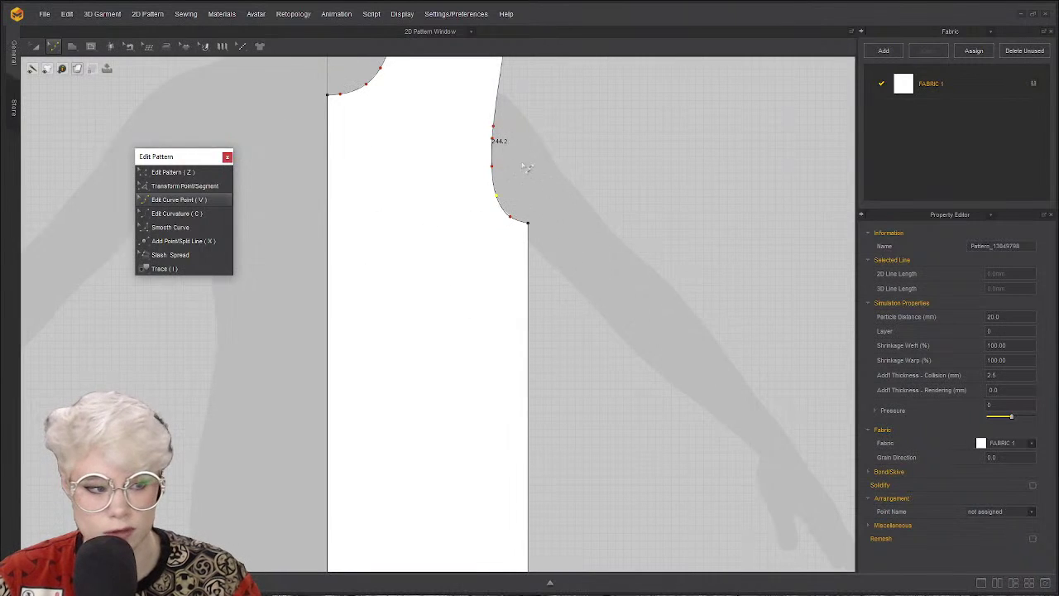
left_click(77, 69)
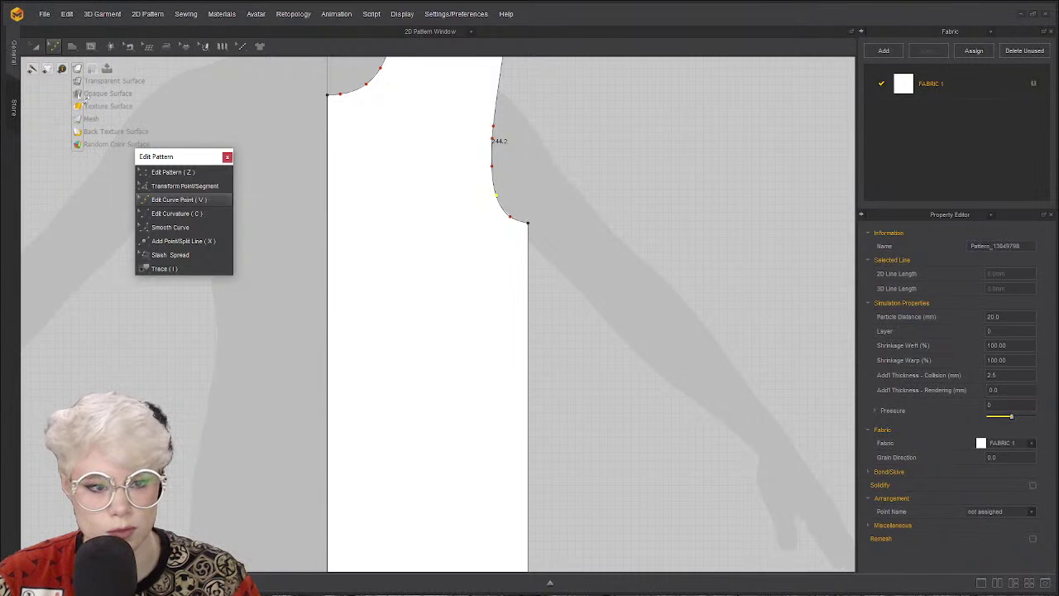
left_click(104, 81)
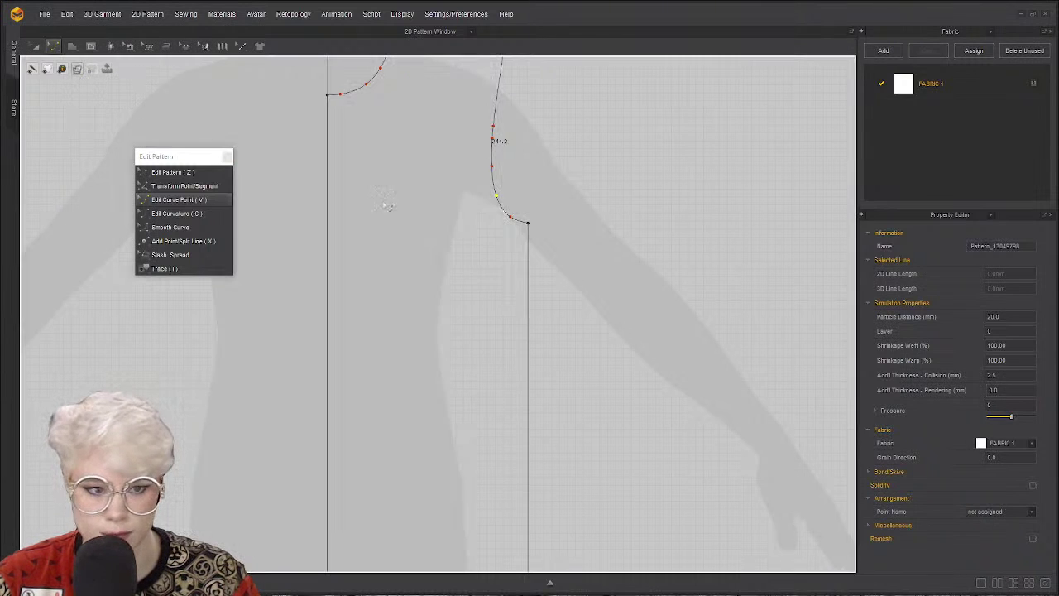
scroll(471, 305, "down", 4)
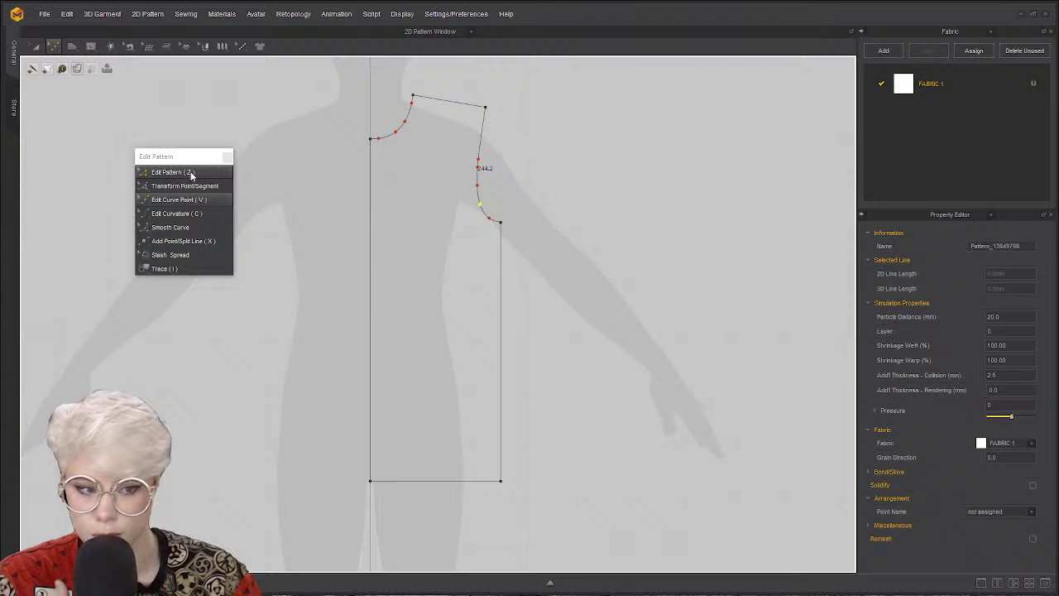
Try to widen the half pattern by moving only its side seam line outward with Edit Pattern.
left_click(208, 177)
left_click(514, 303)
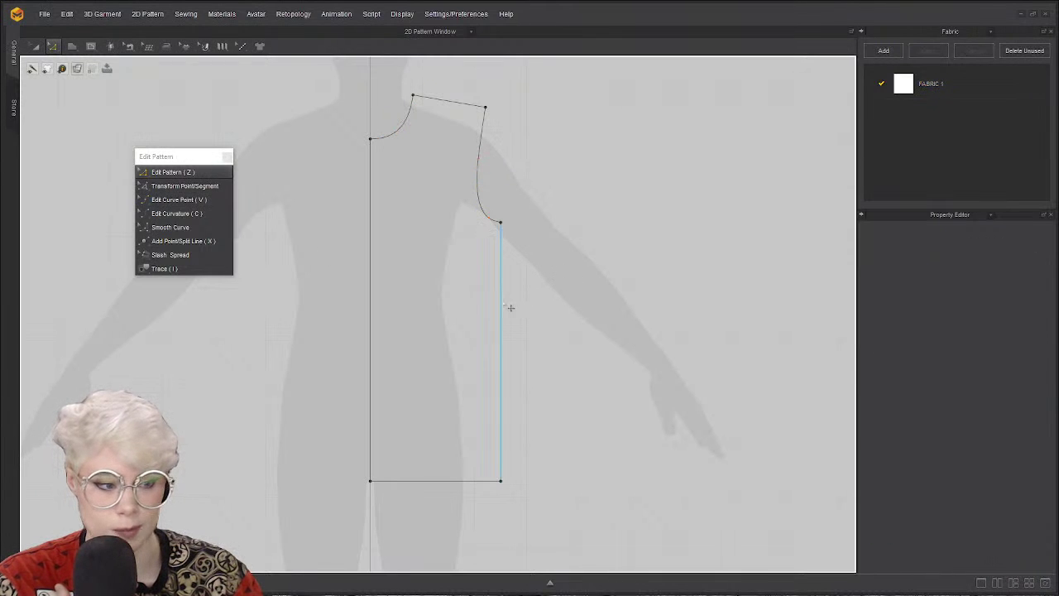
left_click(501, 307)
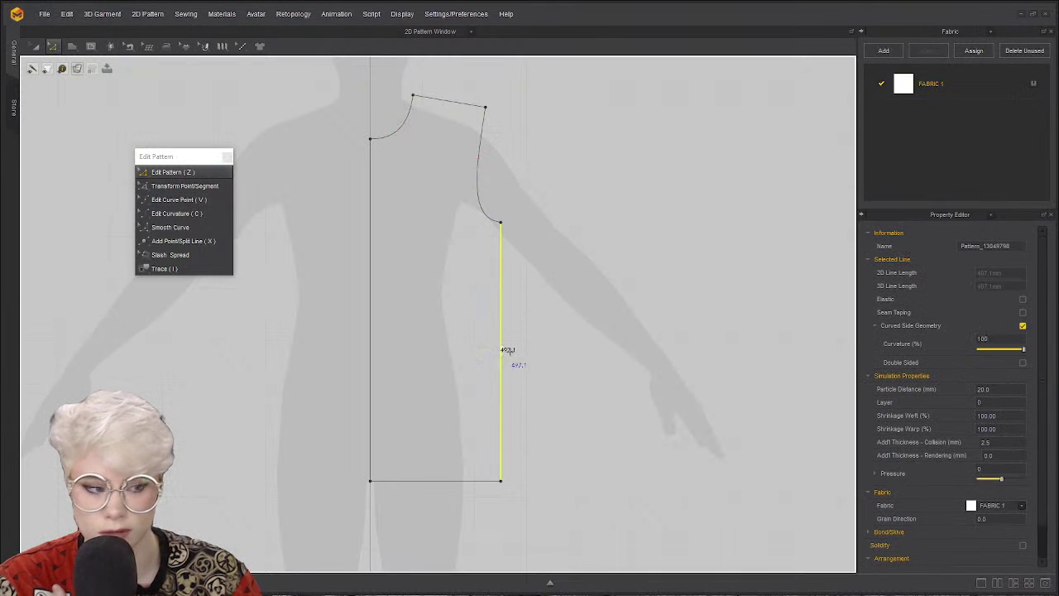
left_click_drag(502, 349, 509, 348)
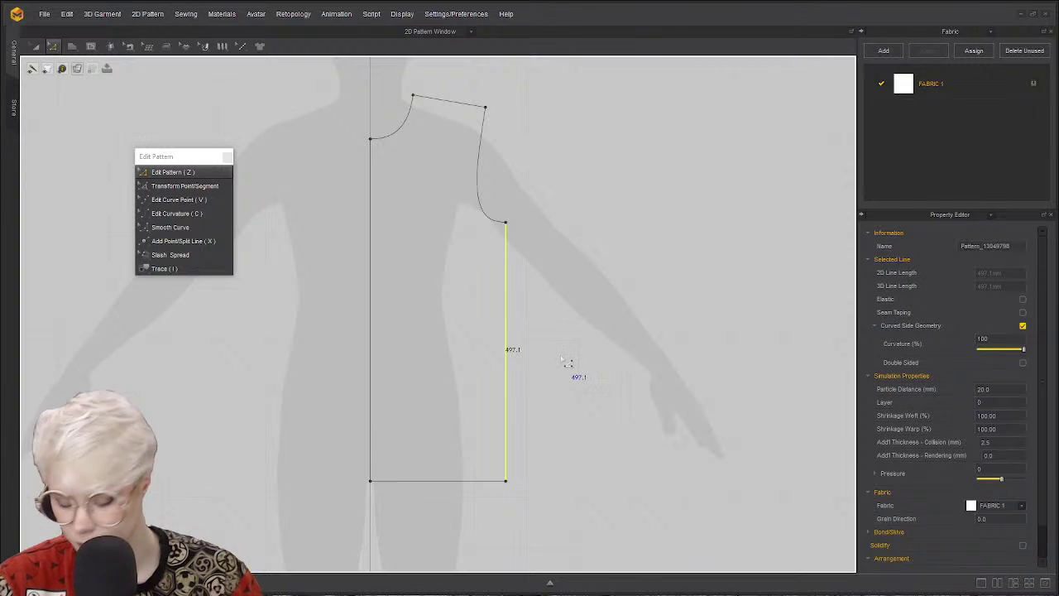
key("ctrl+z")
Select the side seam together with both end points and move it slightly outward, carrying the armhole curve with it.
left_click_drag(510, 203, 495, 499)
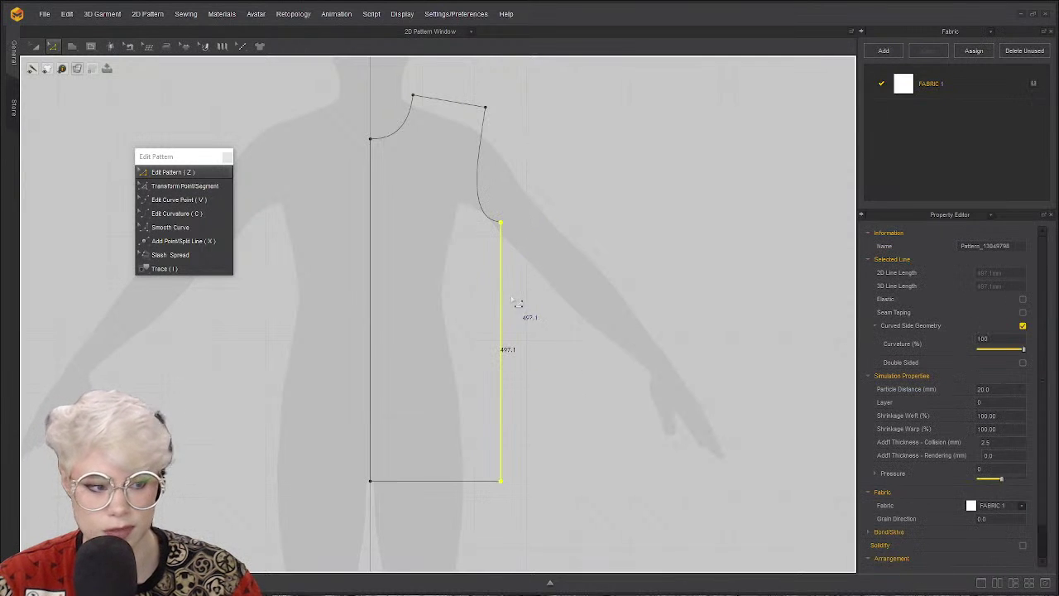
left_click_drag(505, 310, 513, 310)
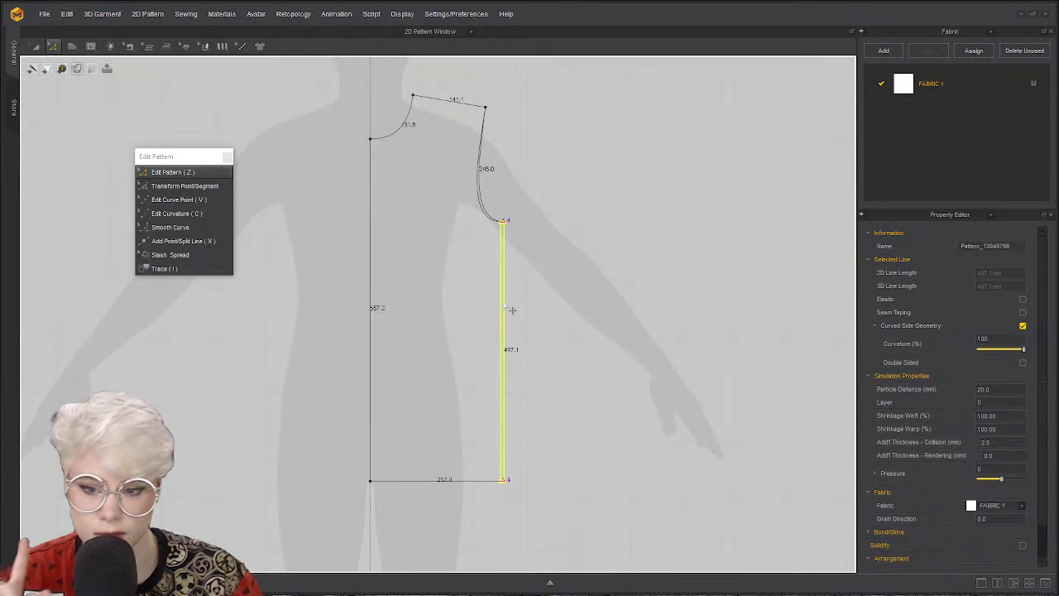
left_click_drag(513, 310, 513, 311)
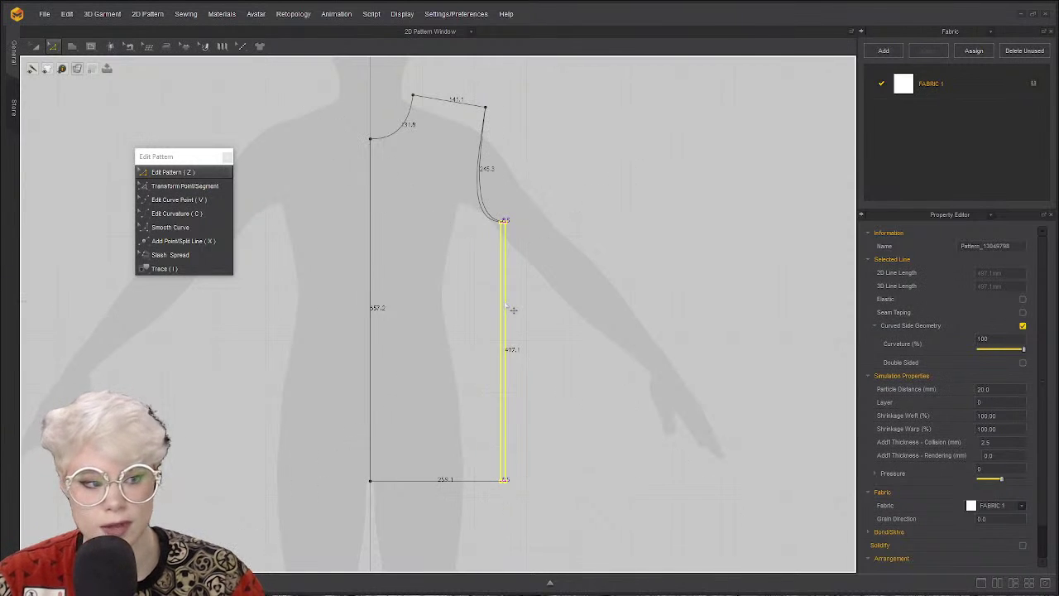
mouse_move(513, 311)
left_mouse_down()
mouse_move(523, 241)
mouse_move(567, 205)
mouse_move(587, 224)
mouse_move(504, 314)
mouse_move(530, 311)
mouse_move(518, 310)
left_mouse_up()
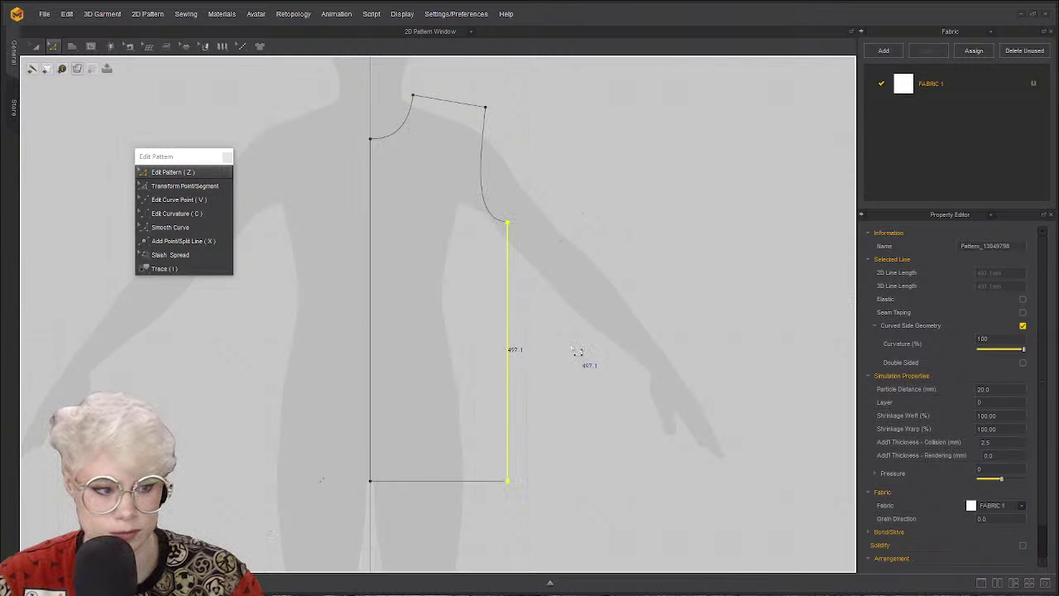
left_click(613, 259)
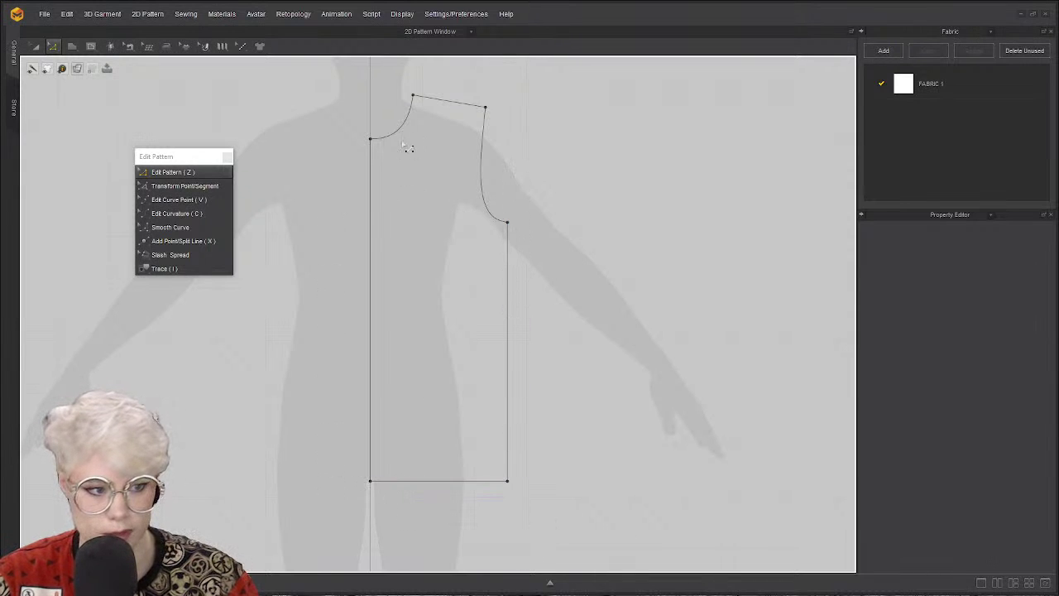
Move the Edit Pattern palette to the empty area beyond the avatar's arm, clear of the pattern and silhouette.
middle_click_drag(404, 157, 395, 269)
middle_click_drag(452, 345, 440, 315)
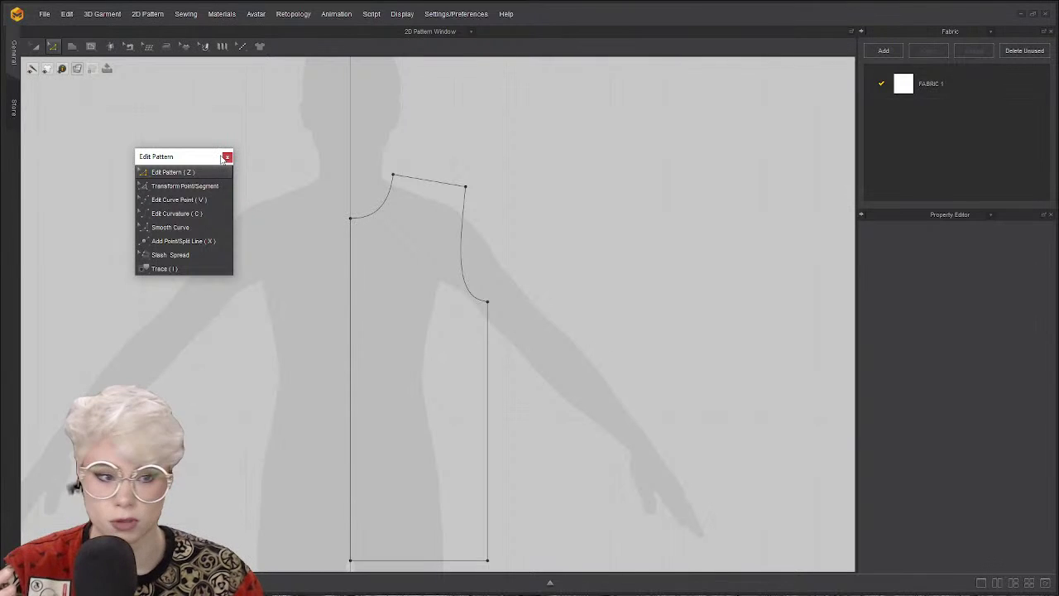
left_click_drag(209, 160, 797, 73)
scroll(615, 165, "down", 2)
scroll(487, 242, "up", 2)
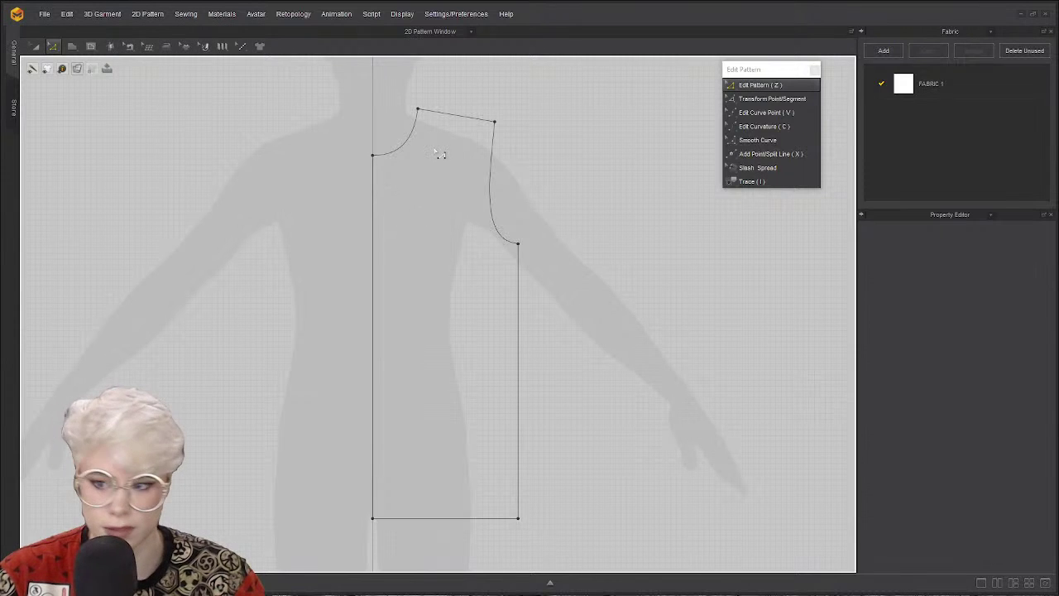
Select the whole half pattern with the Transform Pattern tool.
key("a")
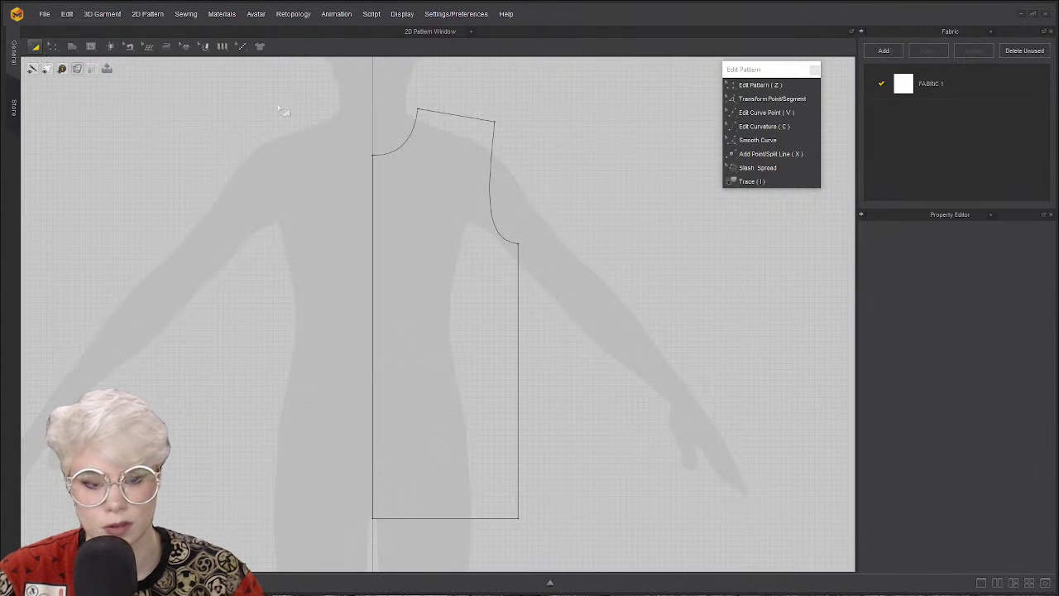
left_click(437, 207)
left_click(439, 209)
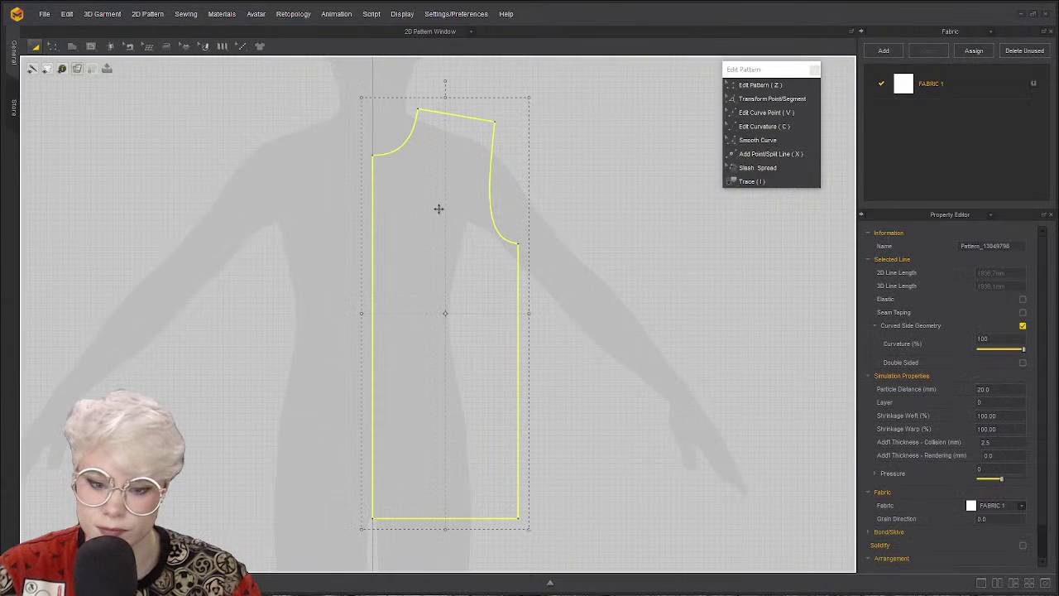
right_click(390, 277)
left_click(331, 278)
left_click(420, 218)
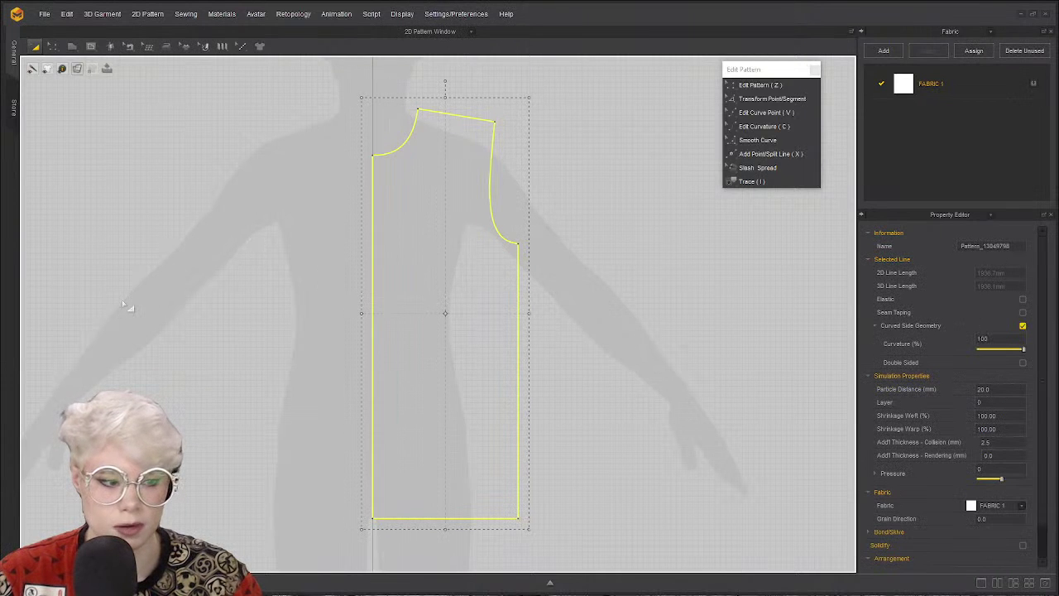
right_click(431, 364)
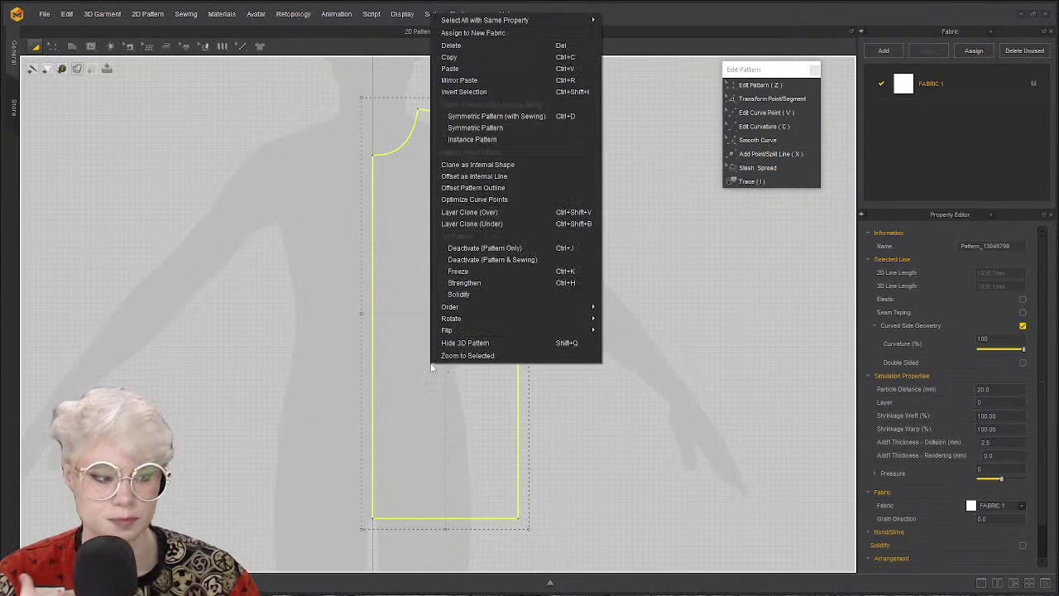
right_click(424, 422)
right_click(446, 467)
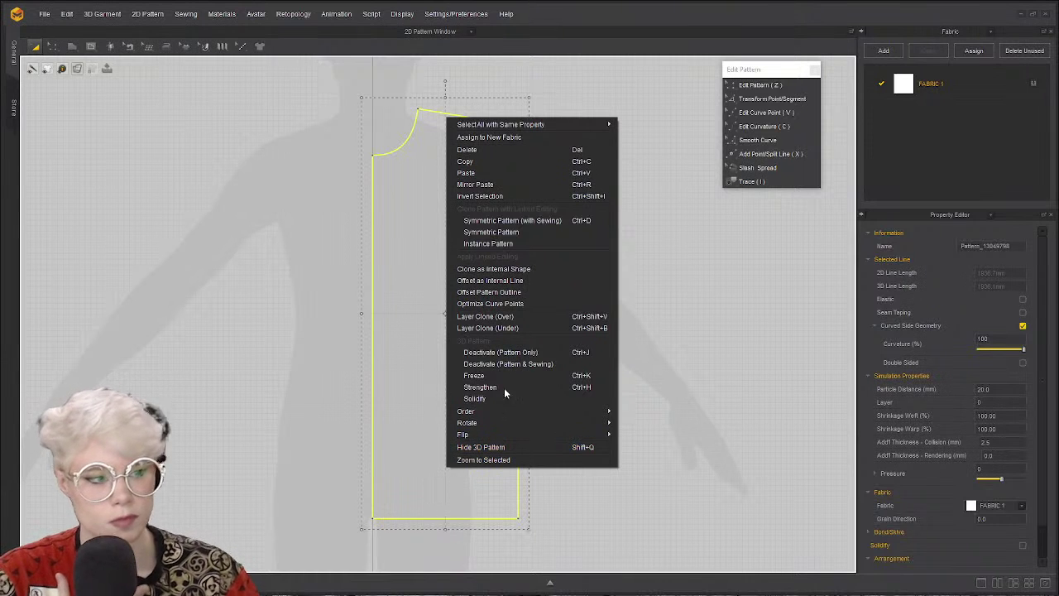
left_click(522, 165)
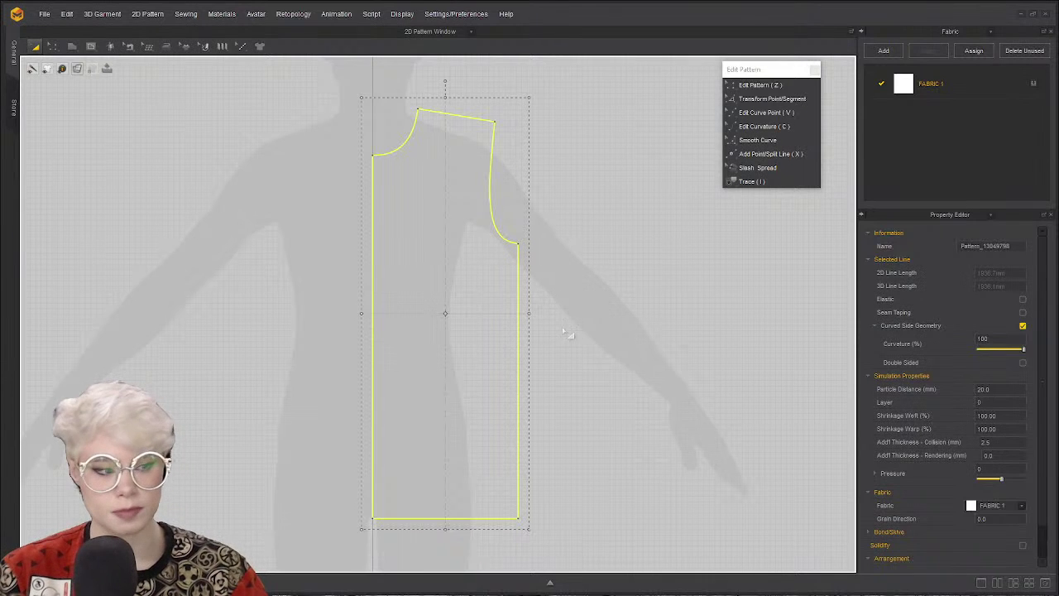
right_click(601, 374)
left_click(431, 366)
left_click(449, 367)
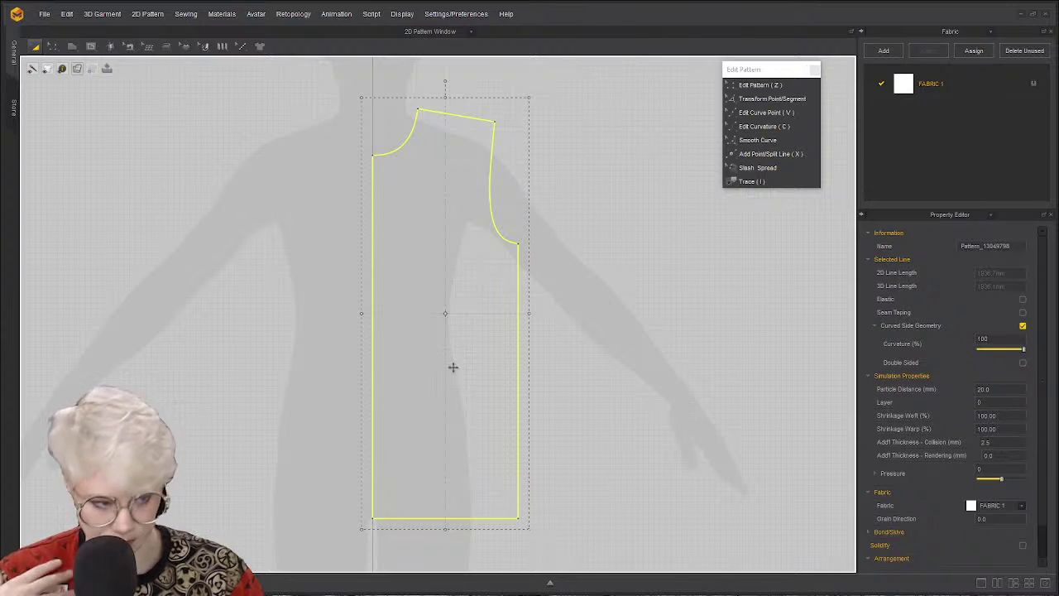
Mirror-paste a copy of the half pattern beside its side seam, roughly level with the original and separated by a narrow gap.
right_click(453, 367)
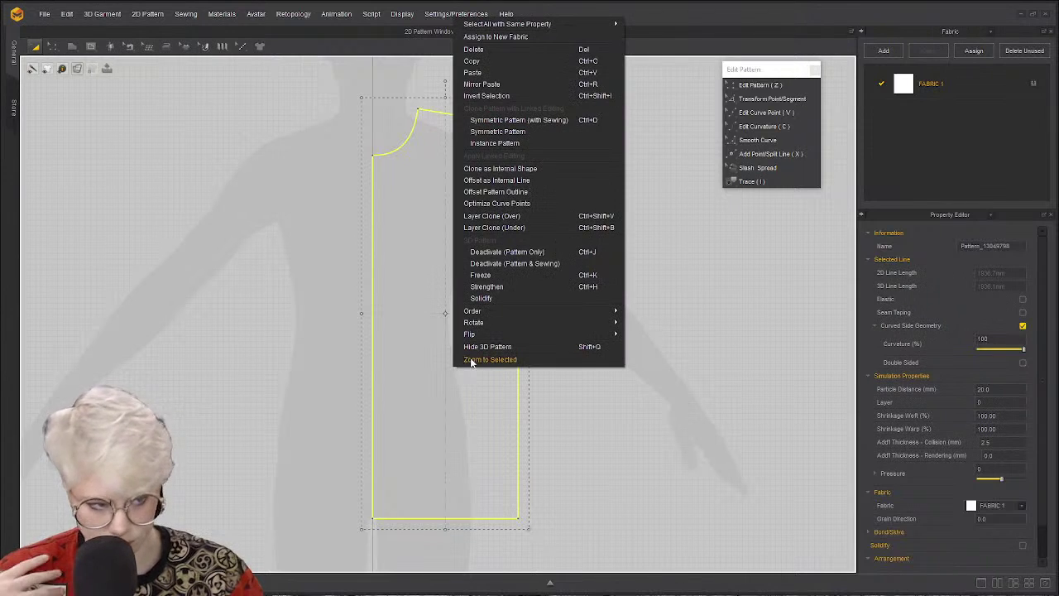
left_click(500, 89)
scroll(549, 279, "down", 3)
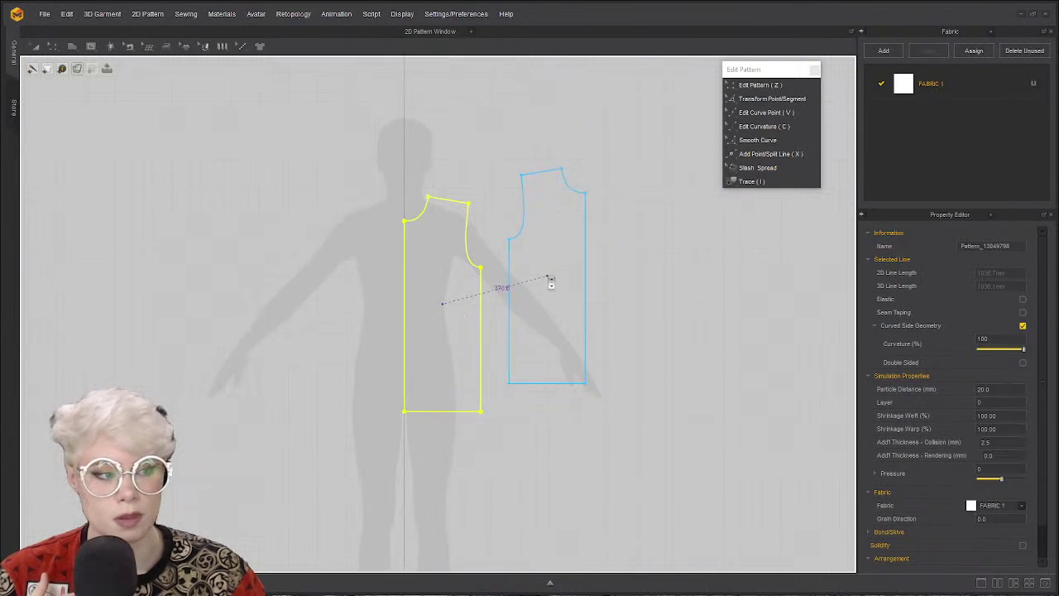
scroll(504, 310, "up", 2)
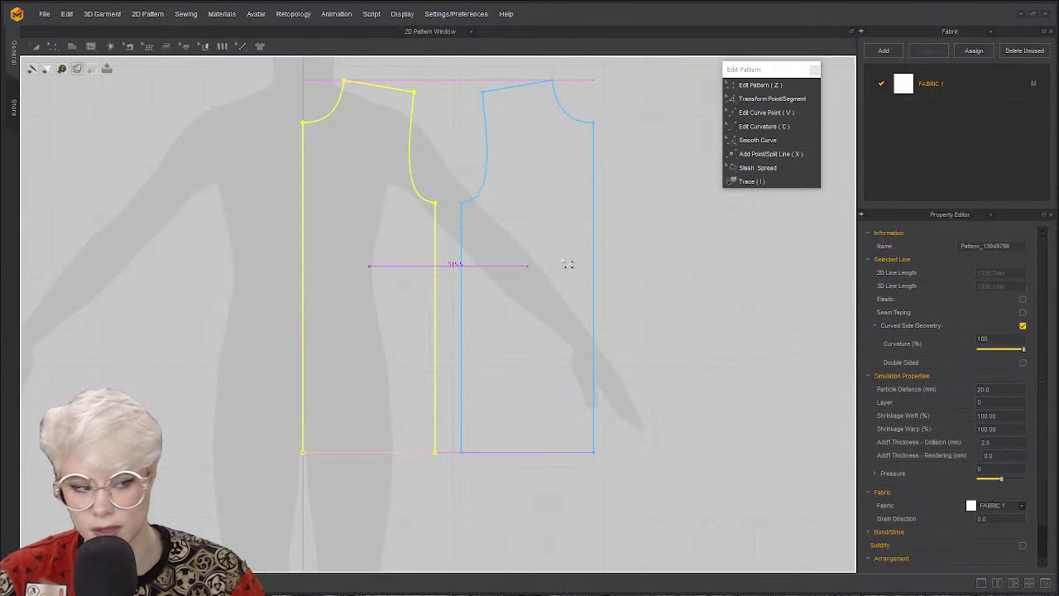
left_click(537, 270)
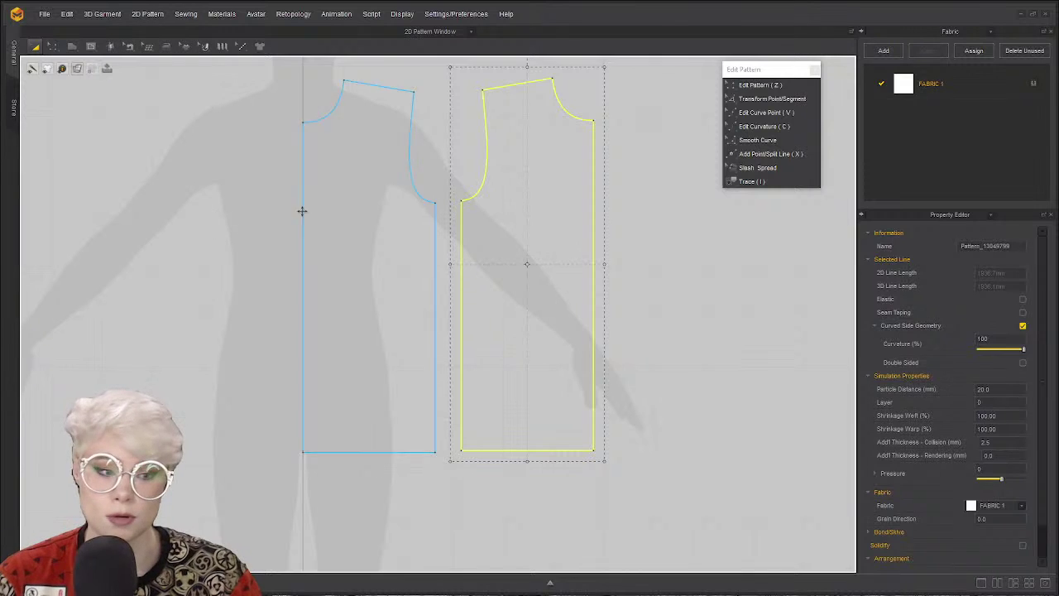
left_click(458, 242)
left_click(384, 247)
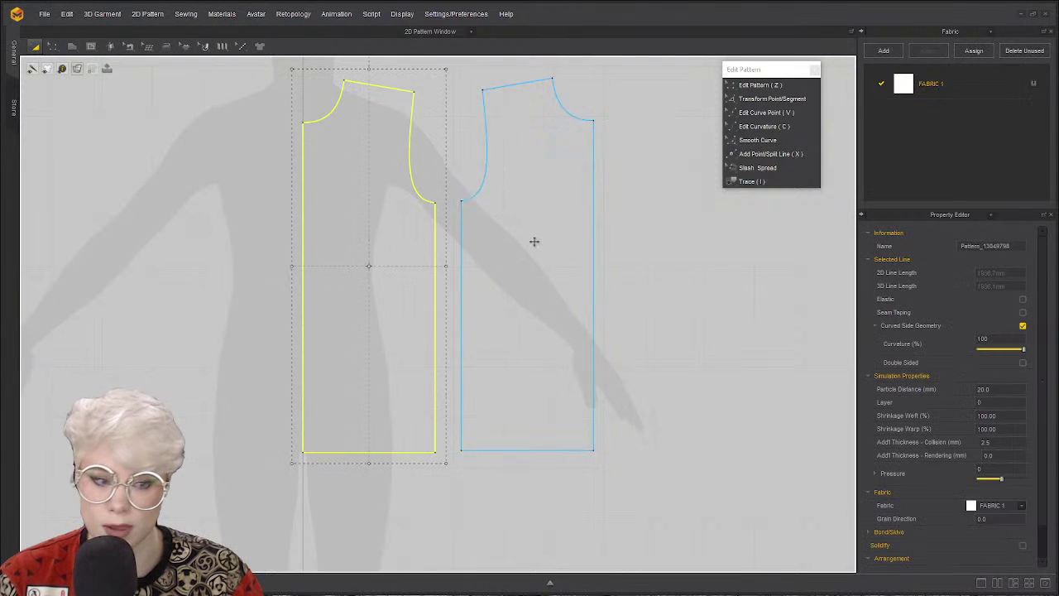
left_click(535, 239)
left_click(426, 268)
left_click(494, 274)
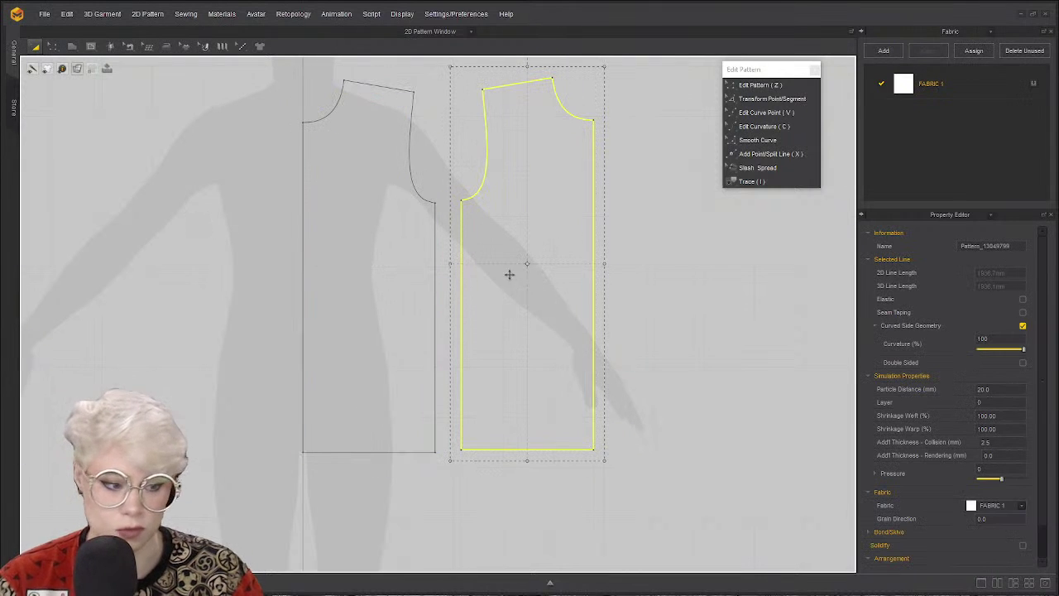
left_click(659, 277)
left_click(515, 280)
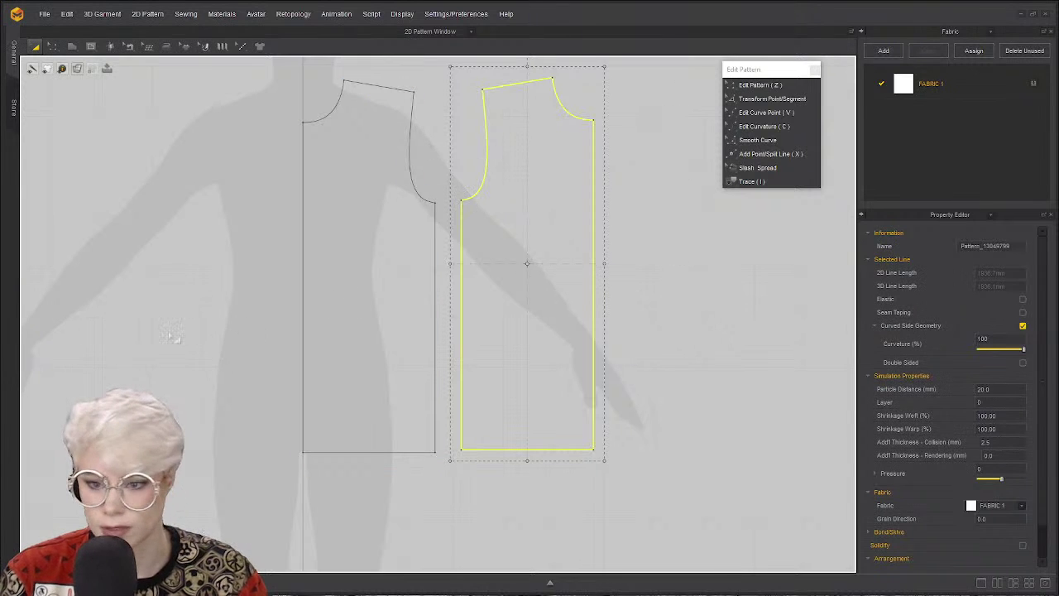
left_click(438, 165)
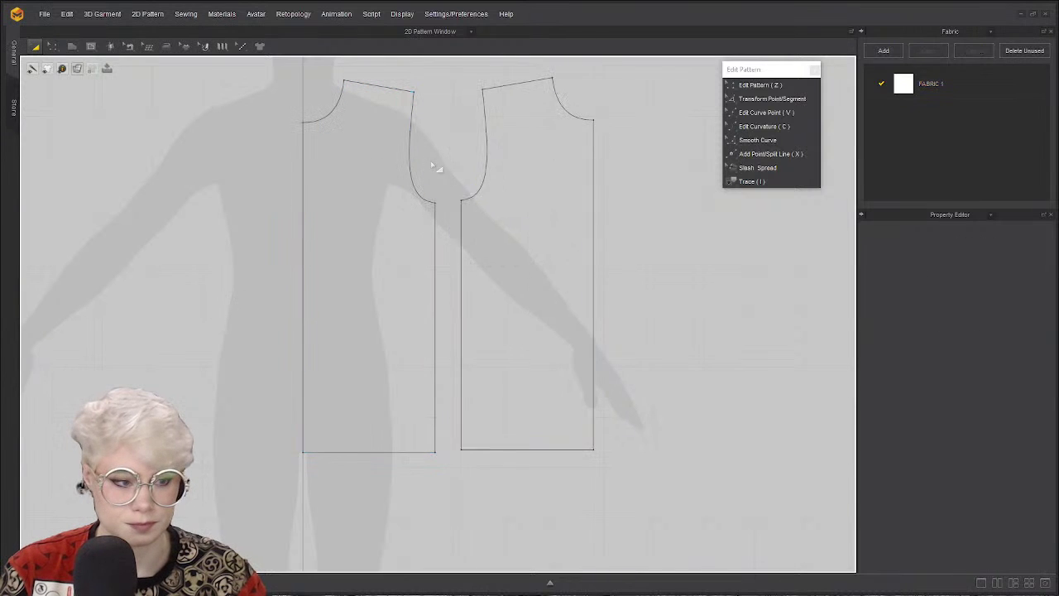
Move the mirrored half against the original's side seam with underarm points and hems aligned, and examine the combined armhole curve.
left_click_drag(535, 267, 520, 277)
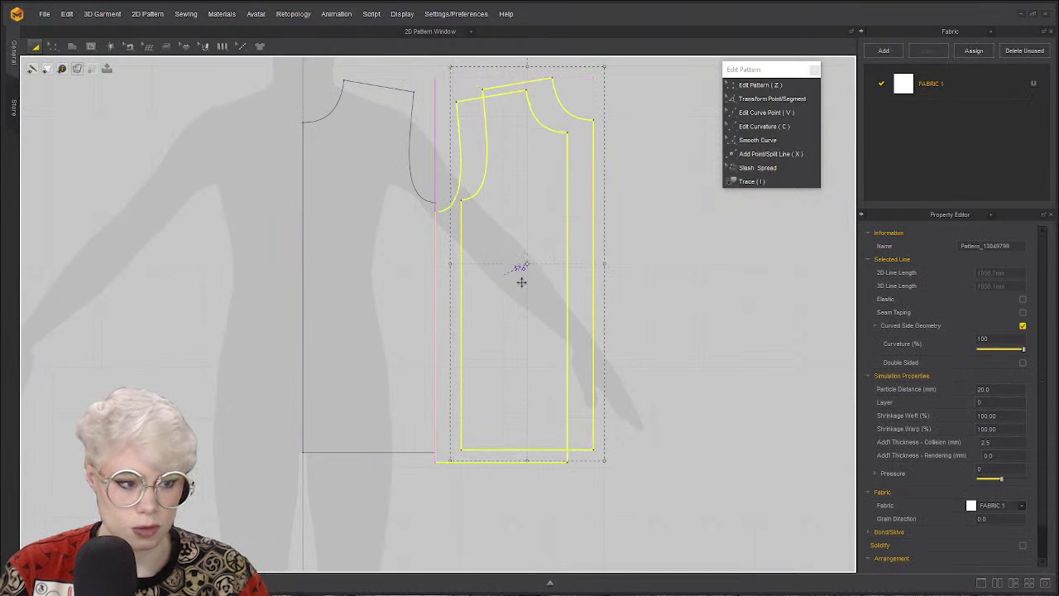
scroll(520, 282, "up", 2)
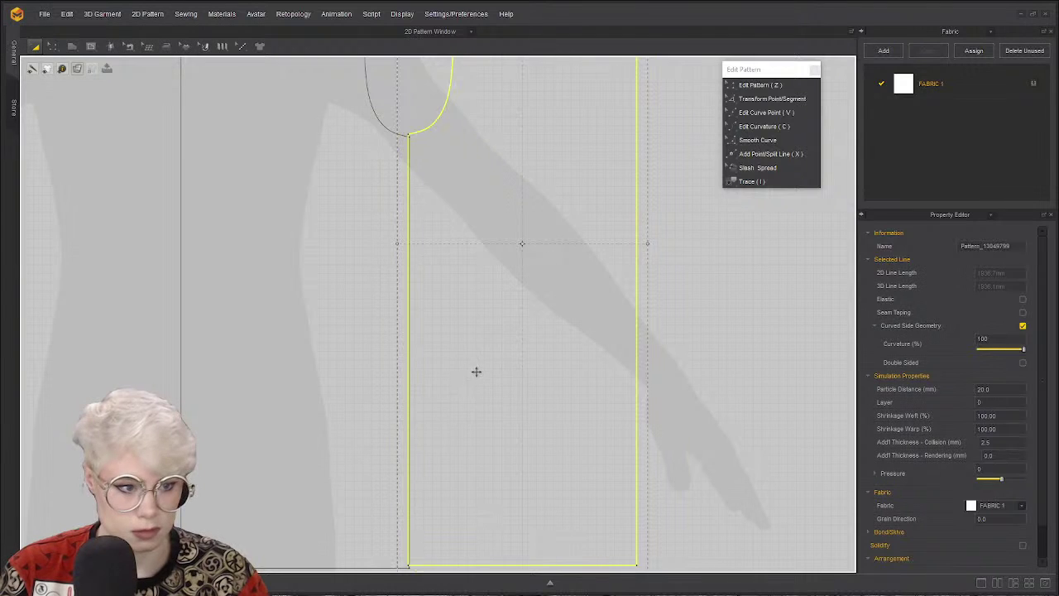
scroll(439, 352, "down", 5)
scroll(423, 268, "up", 5)
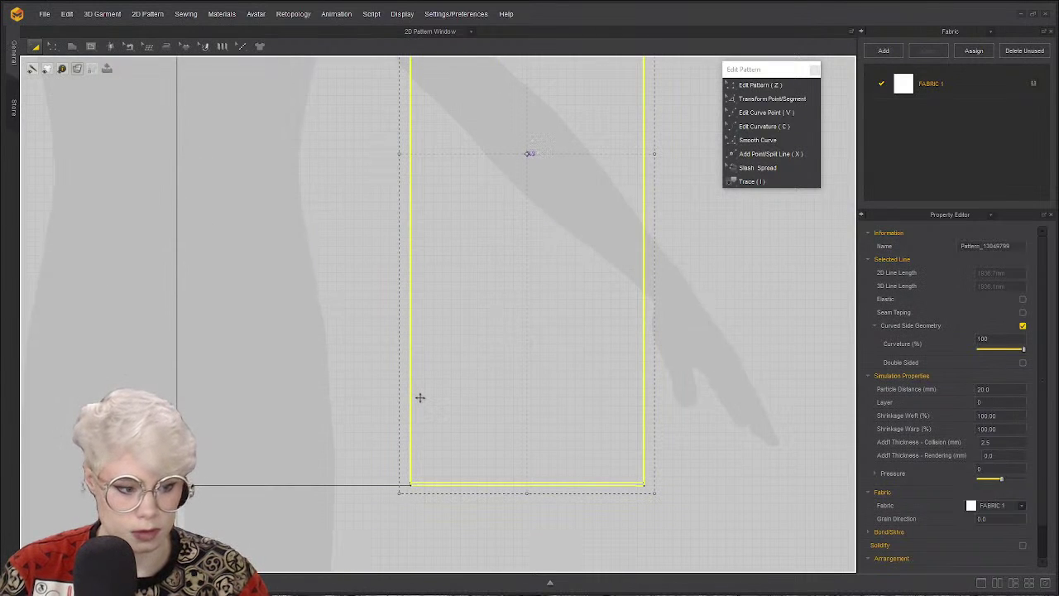
scroll(404, 406, "down", 4)
middle_click_drag(399, 385, 395, 494)
left_click(389, 180)
scroll(394, 303, "up", 3)
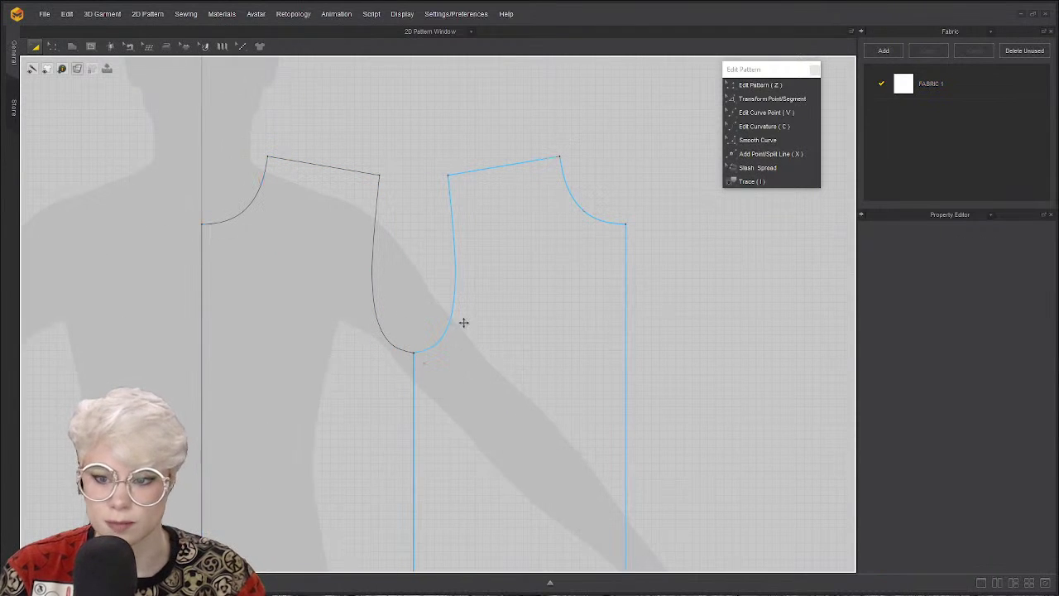
scroll(400, 294, "up", 3)
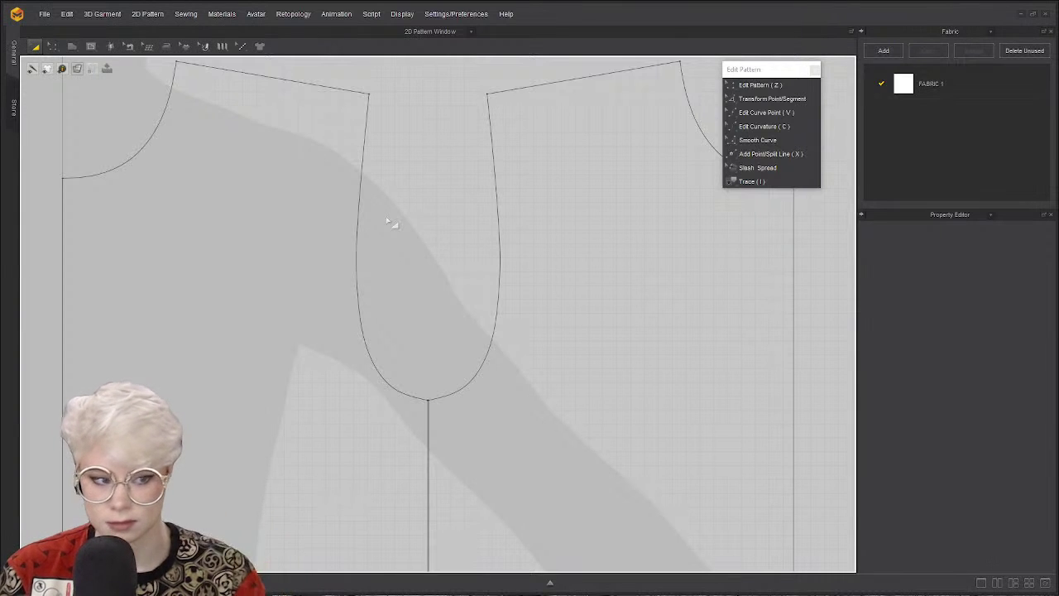
left_click(496, 227)
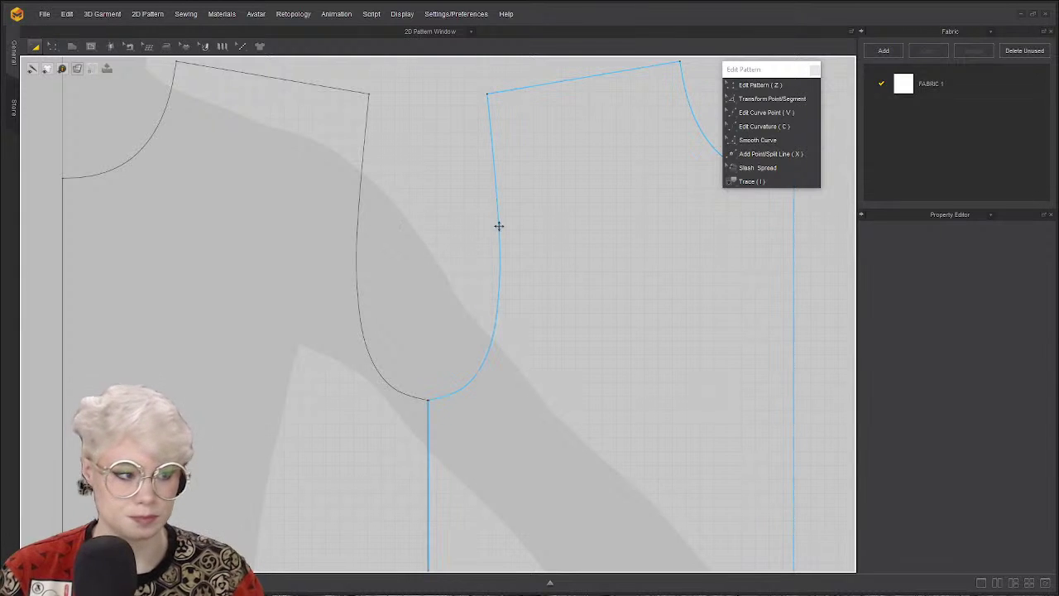
scroll(534, 292, "down", 4)
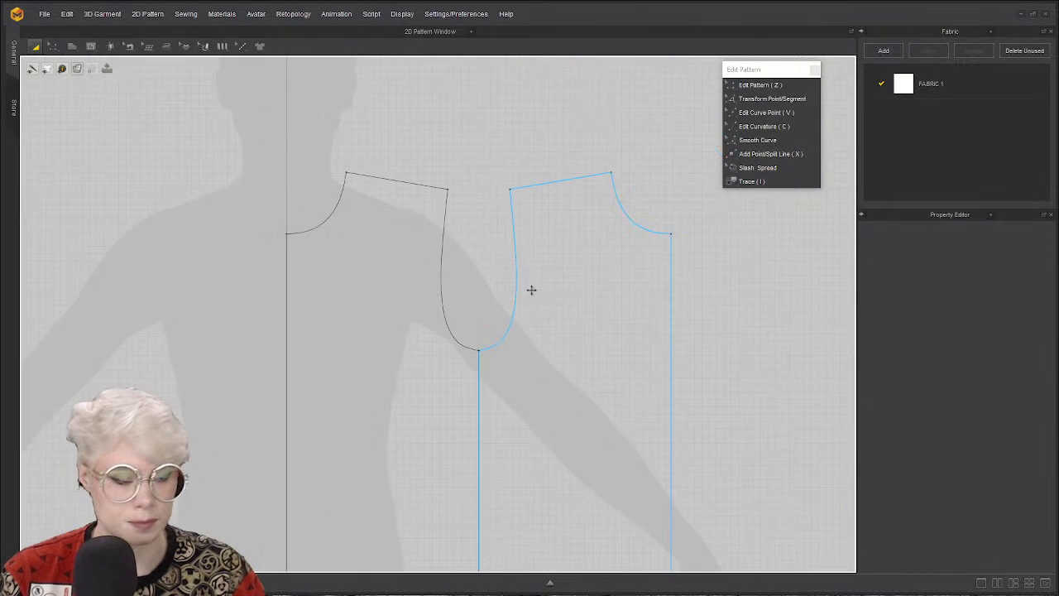
Move the mirrored half back away from the original, leaving a narrow gap between the side seams, and clear the selection.
middle_click_drag(545, 368, 442, 273)
scroll(446, 274, "down", 2)
left_click(485, 291)
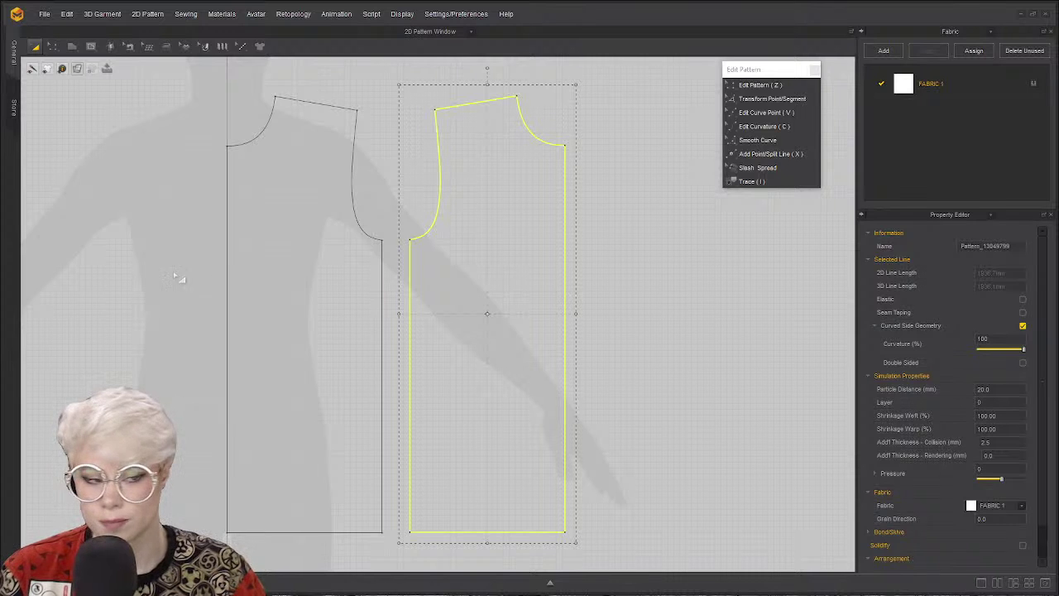
left_click(176, 225)
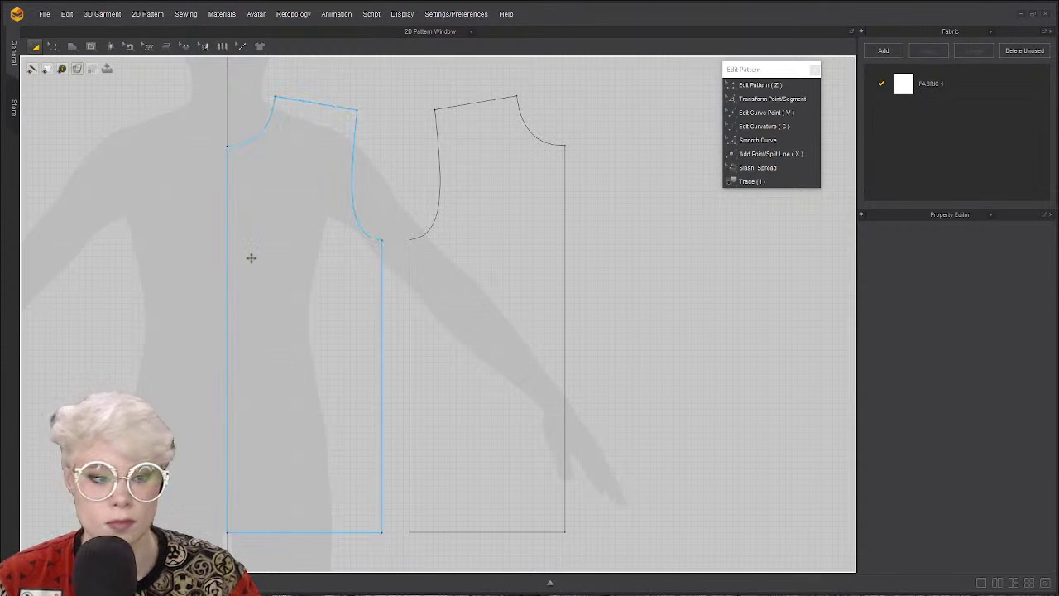
Unfold the original half pattern across its centre front line with Unfold Symmetric Editing (with Sewing) and clear the selection.
key("z")
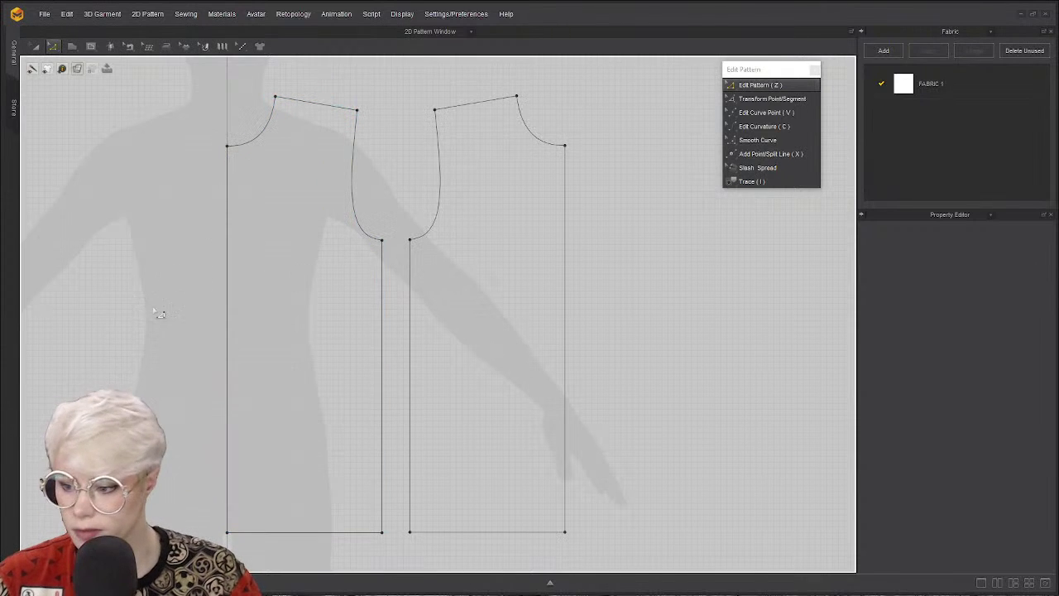
left_click(234, 291)
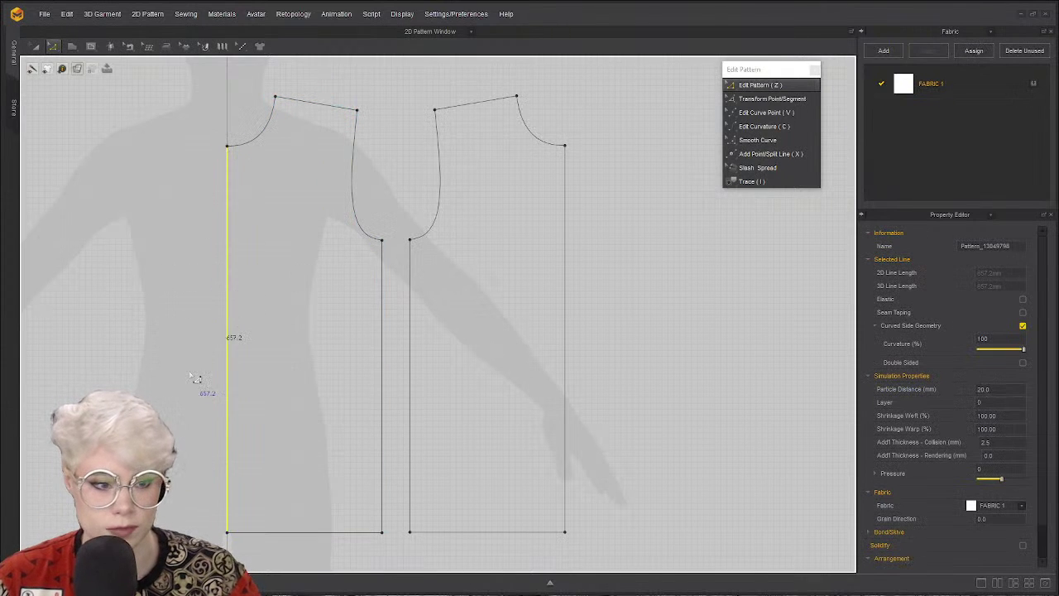
right_click(228, 321)
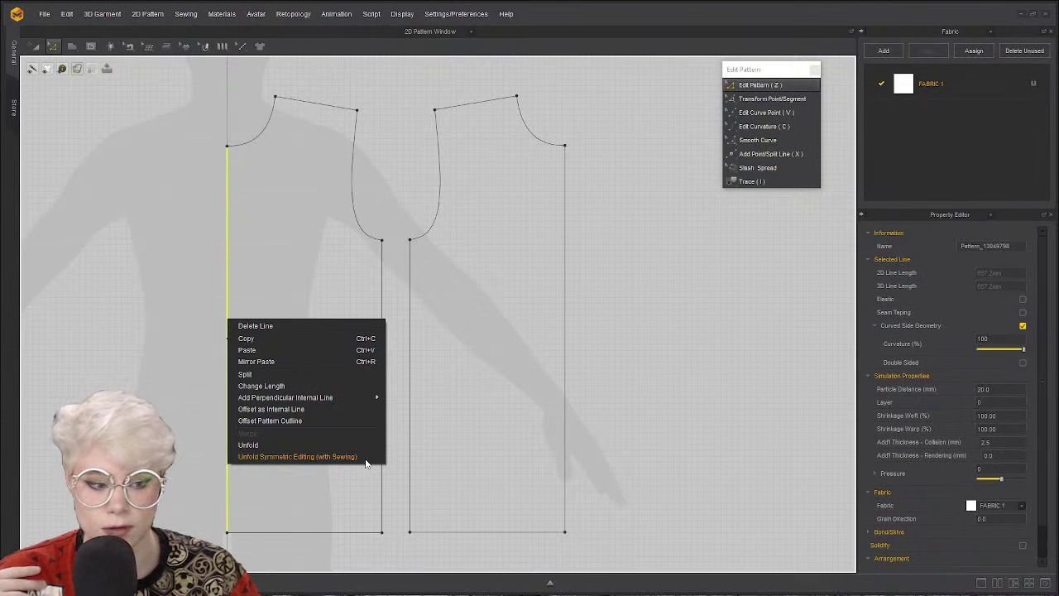
left_click(331, 457)
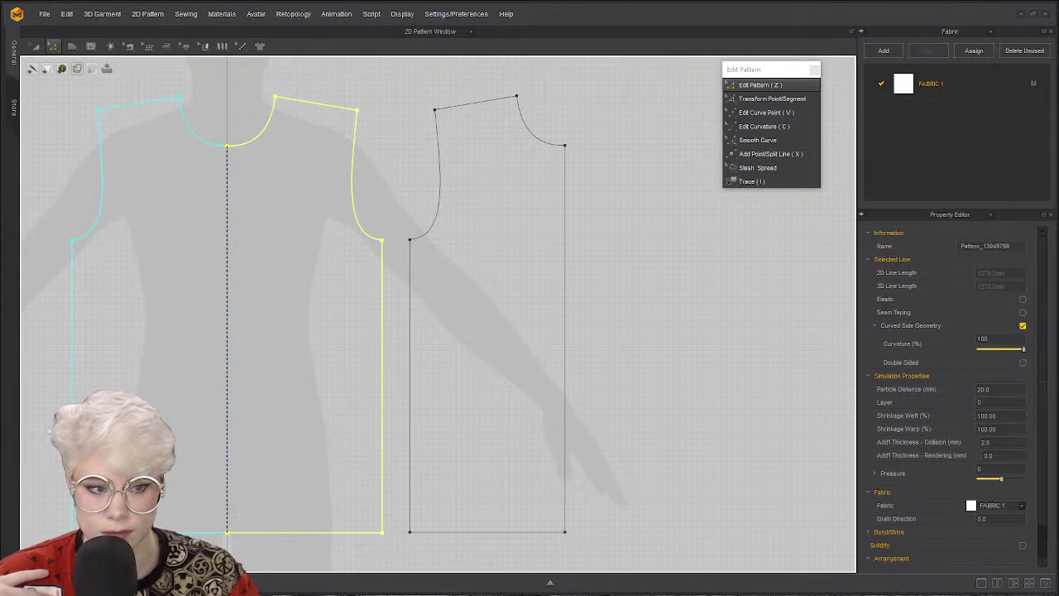
scroll(209, 424, "down", 2)
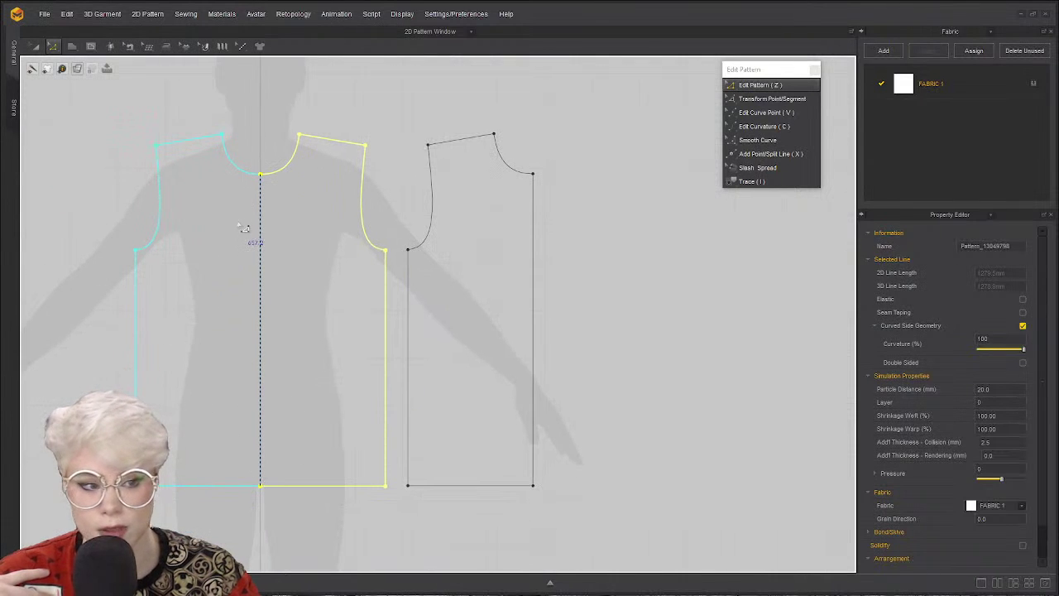
scroll(245, 217, "up", 3)
scroll(309, 160, "down", 2)
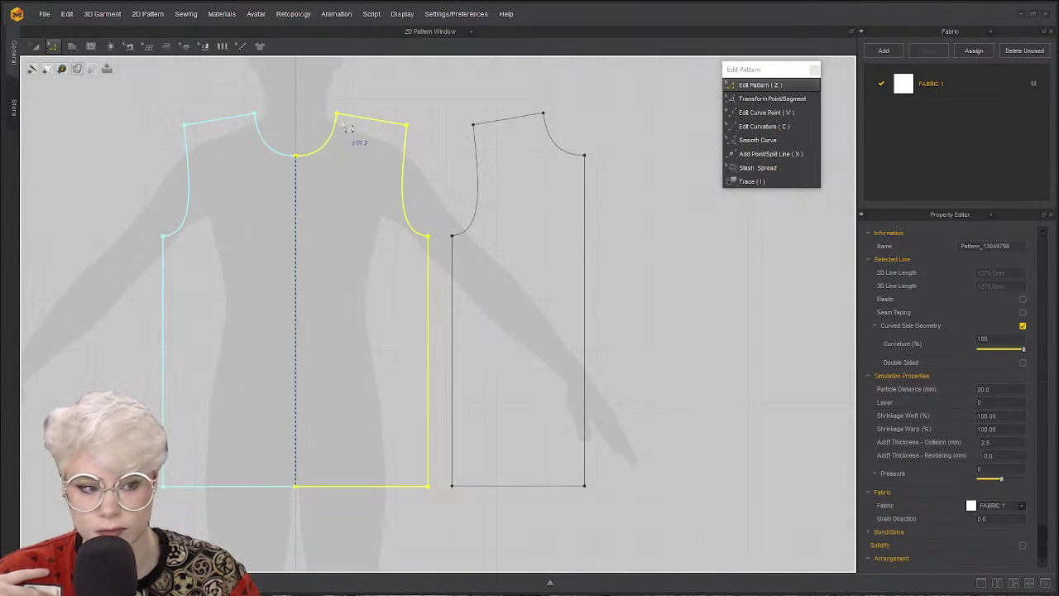
middle_click_drag(337, 127, 378, 119)
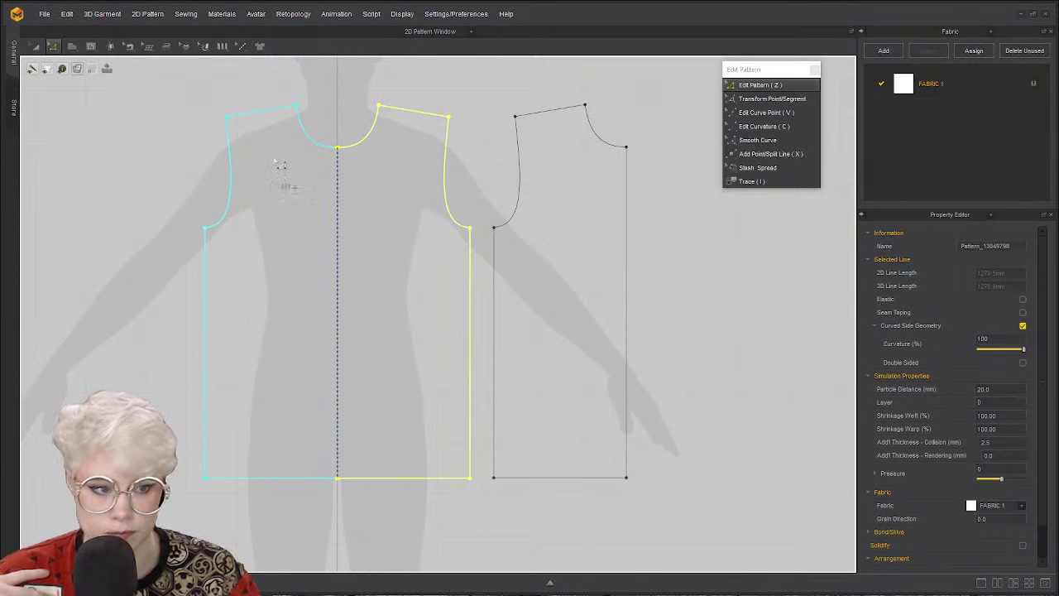
left_click(314, 110)
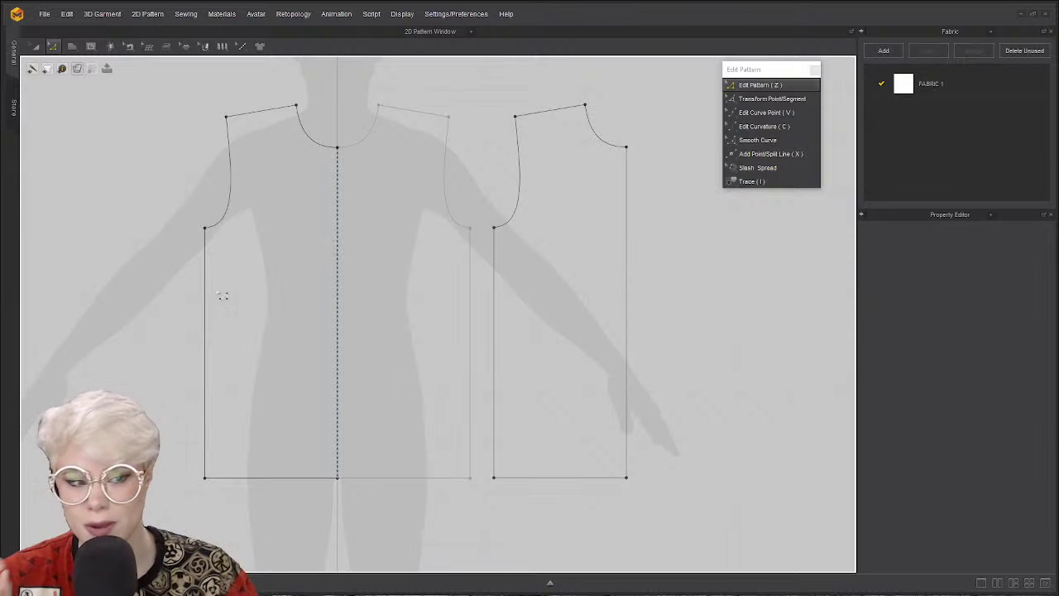
left_click(214, 303)
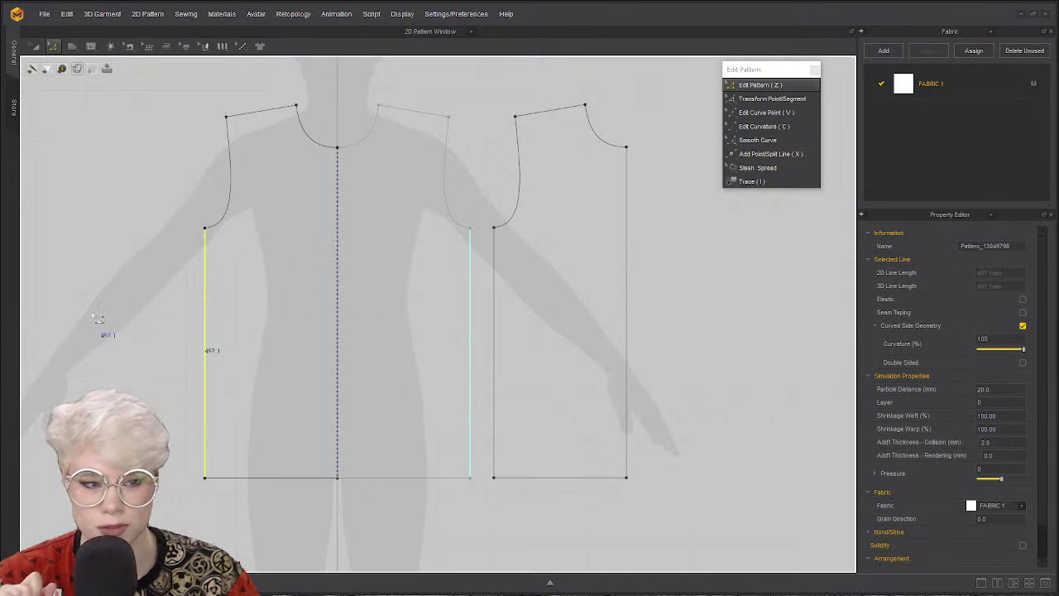
right_click(207, 298)
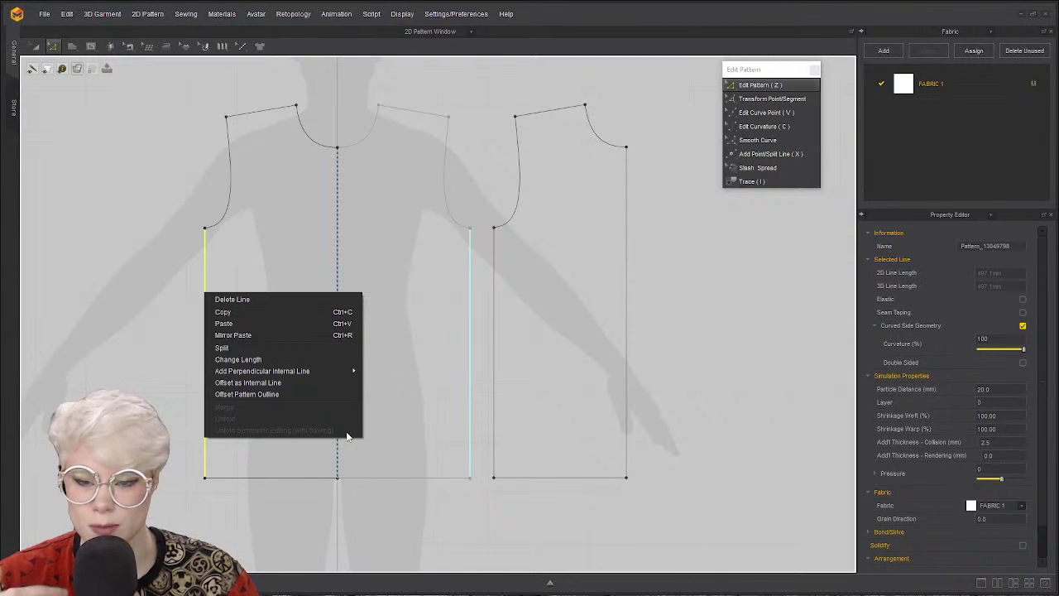
left_click(76, 321)
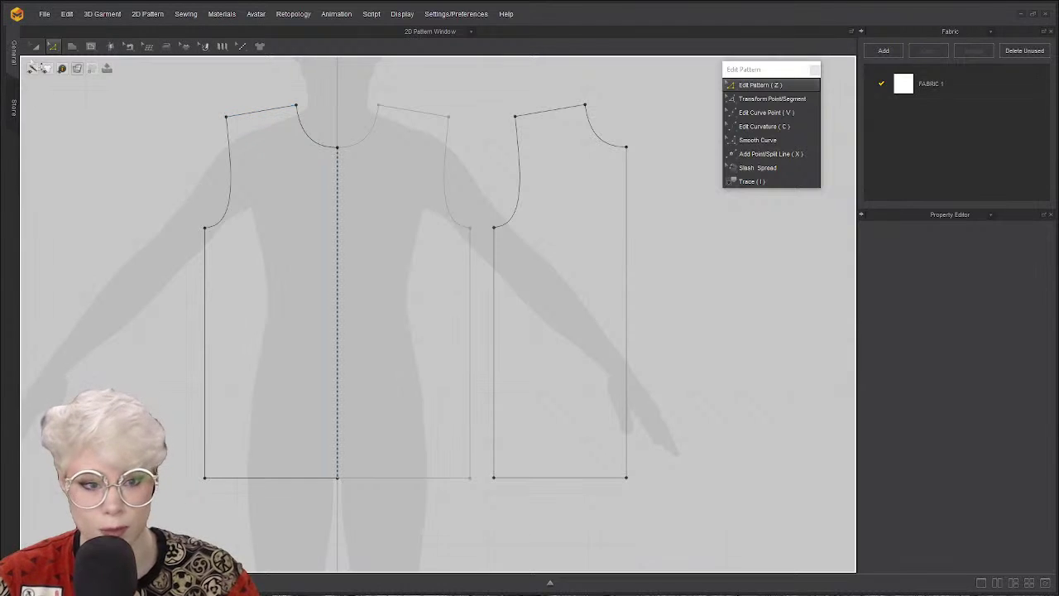
Clone the mirrored half as a Symmetric Pattern (with Sewing) and place the clone beside its centre line, level with a narrow gap.
left_click(35, 46)
left_click(589, 189)
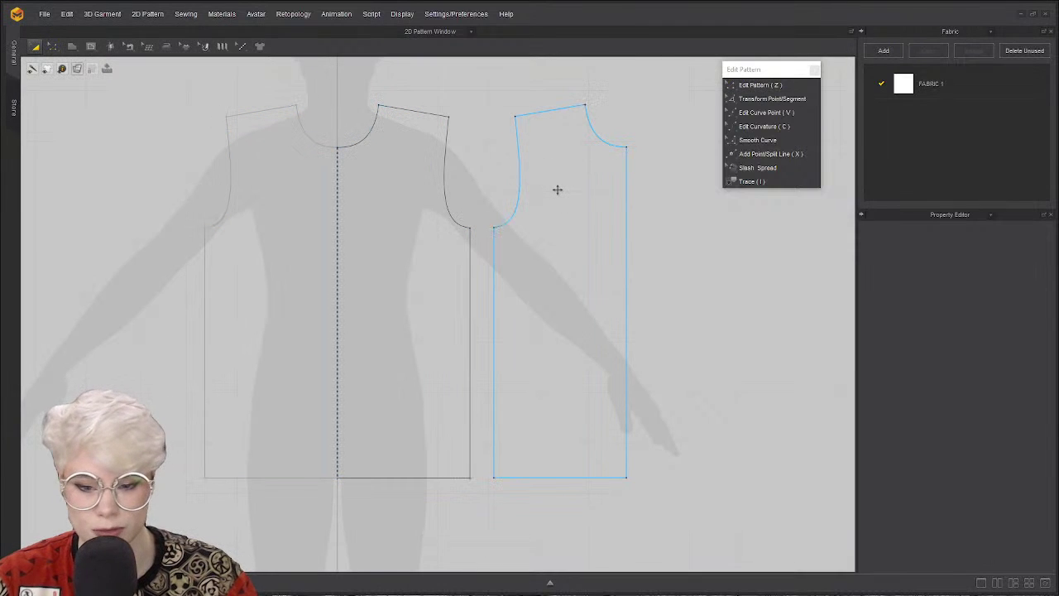
left_click(557, 190)
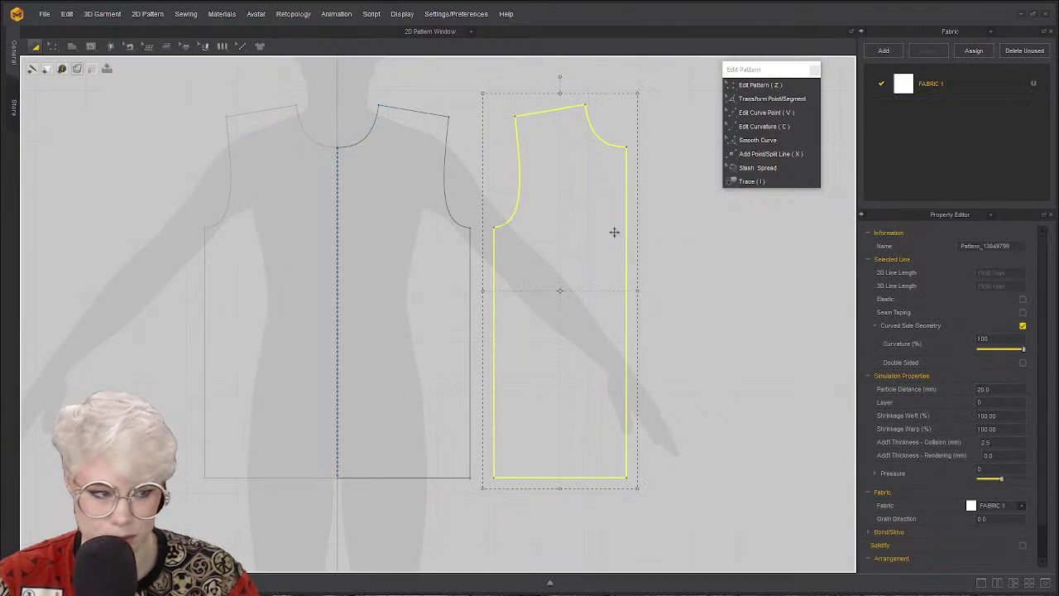
right_click(560, 224)
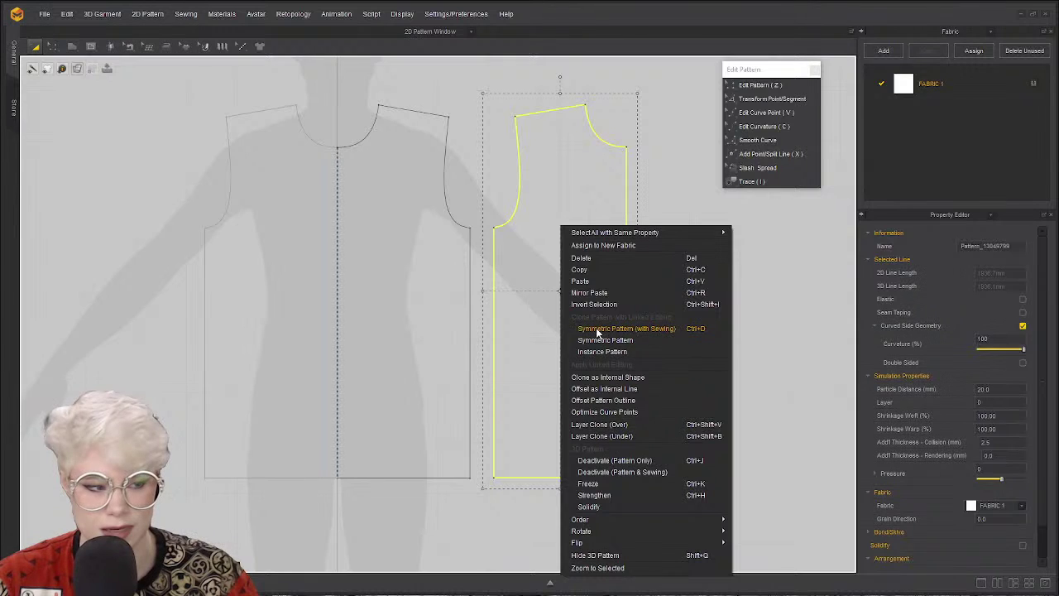
left_click(677, 332)
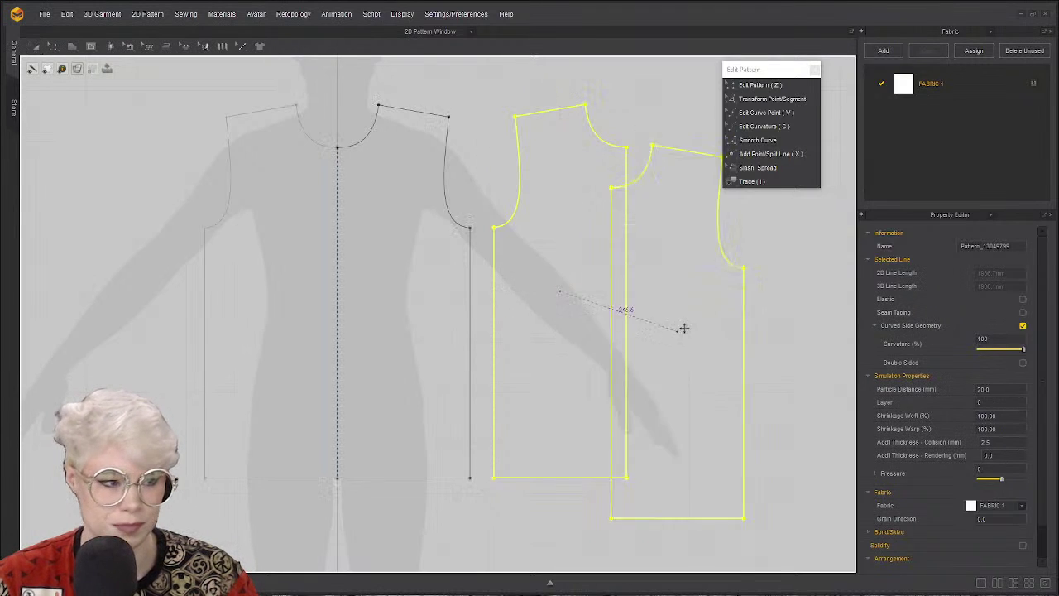
scroll(679, 327, "down", 3)
left_click(619, 315)
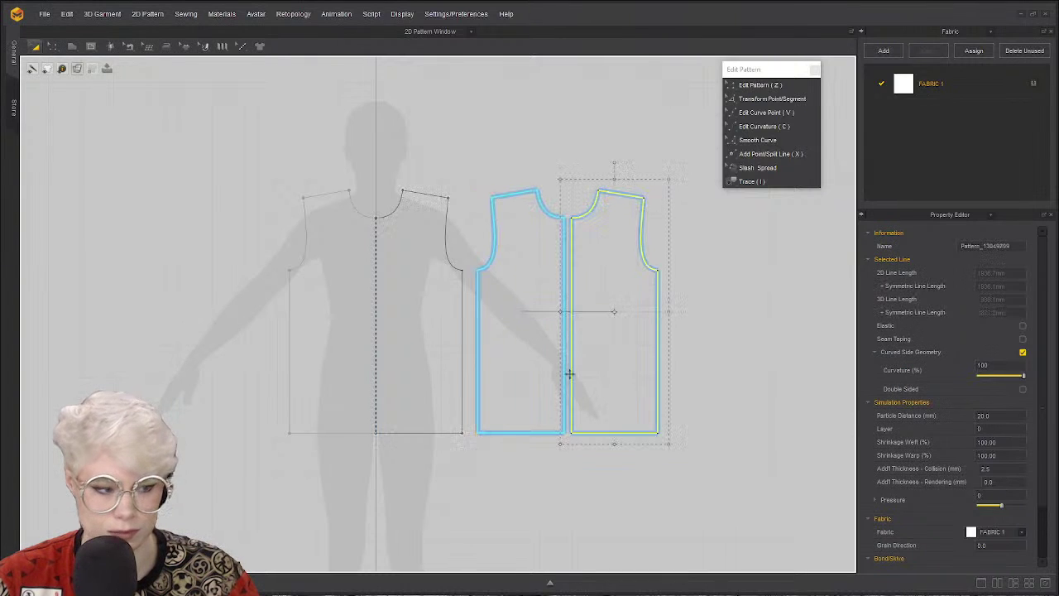
Select the half of the linked symmetric pair that lies nearest the unfolded front pattern.
scroll(573, 364, "up", 3)
left_click(401, 157)
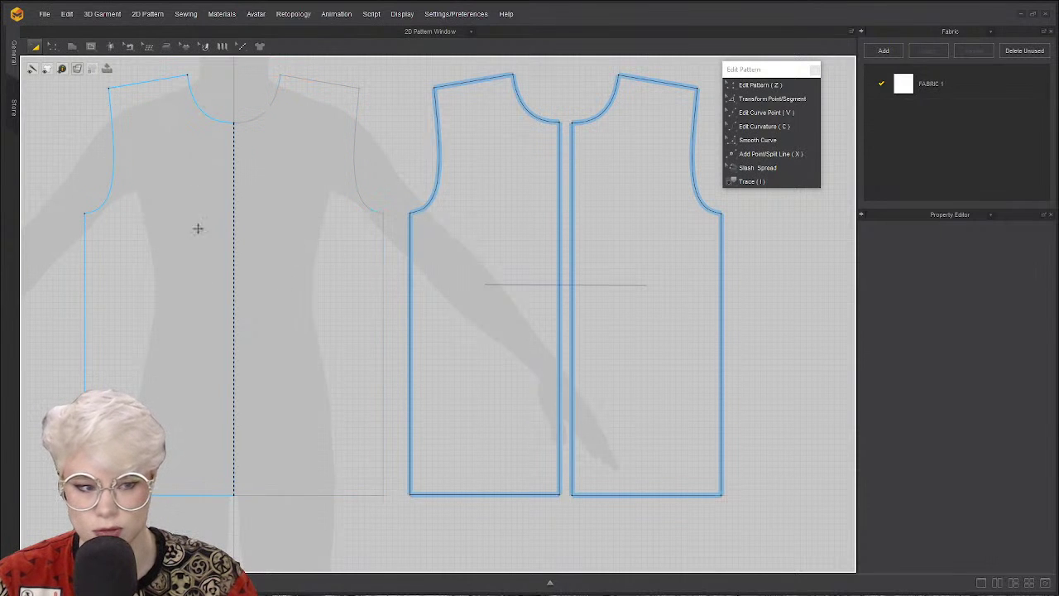
left_click(522, 241)
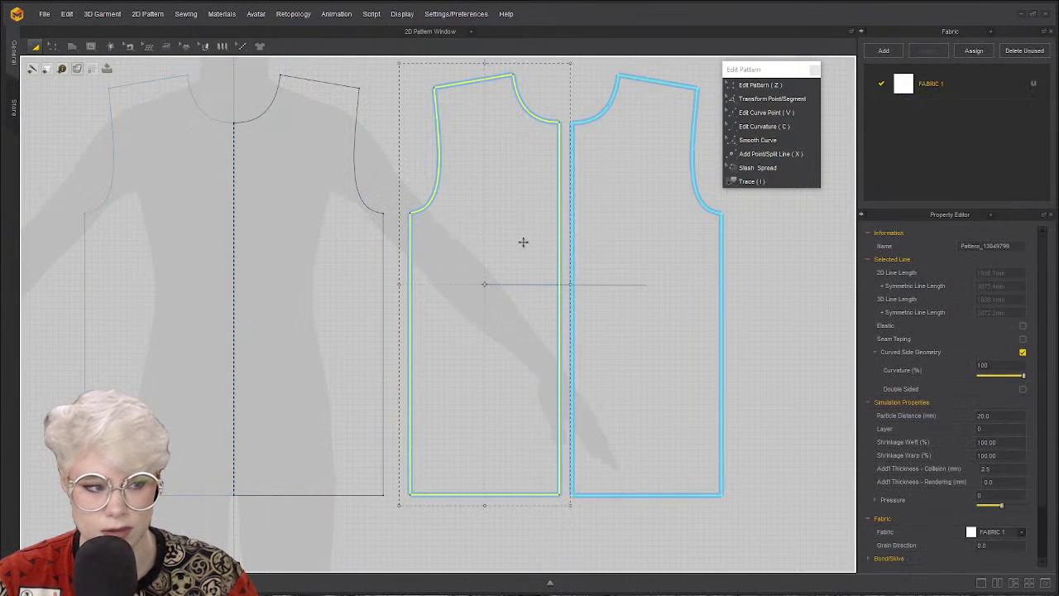
left_click(671, 234)
left_click(811, 330)
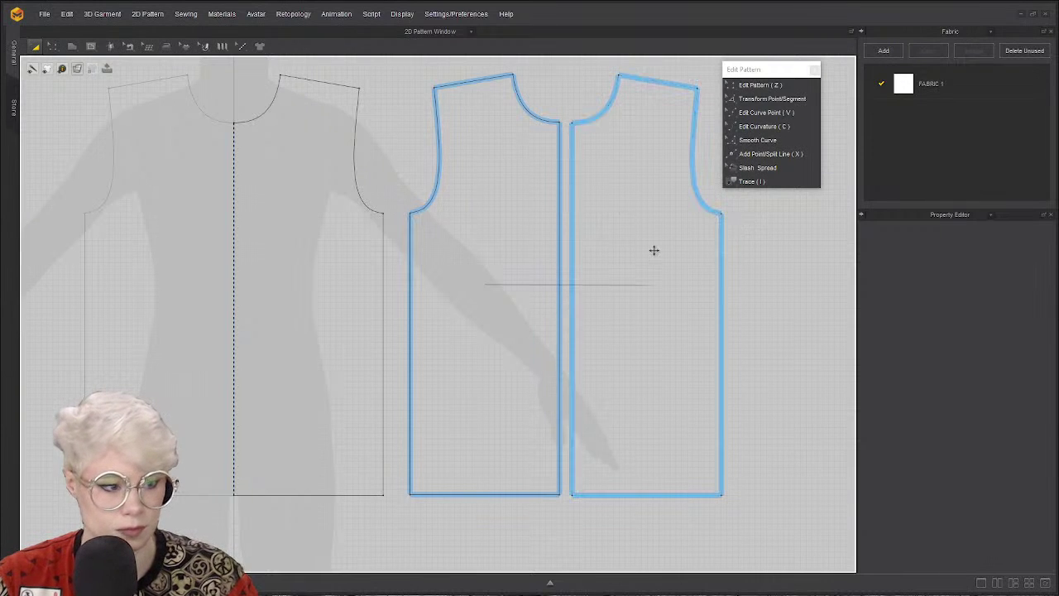
scroll(634, 246, "up", 3)
scroll(612, 239, "down", 4)
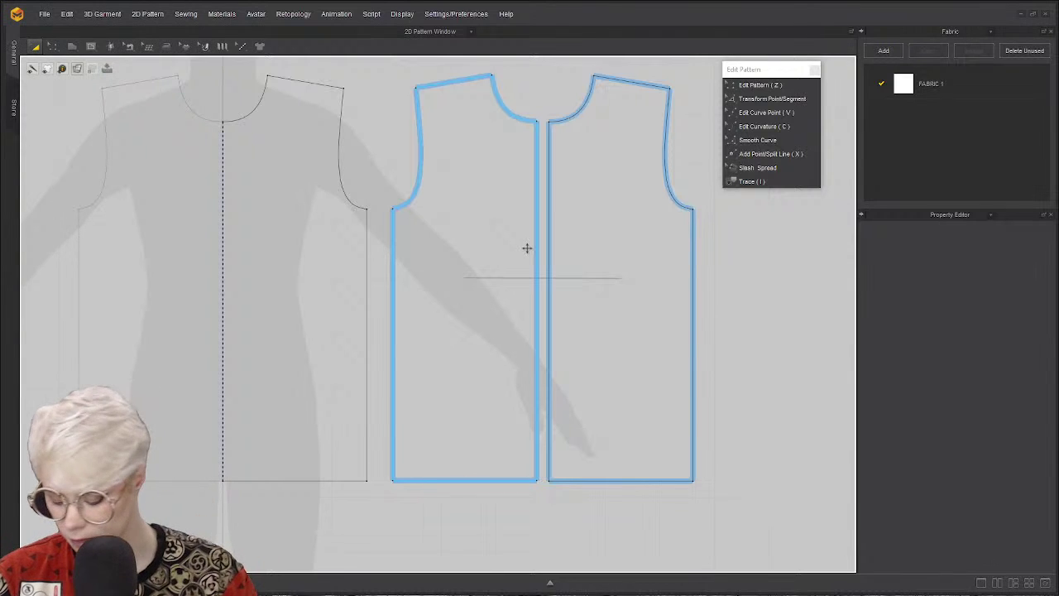
Sew the facing centre edges of the two linked symmetric halves to each other along their full length.
key("z")
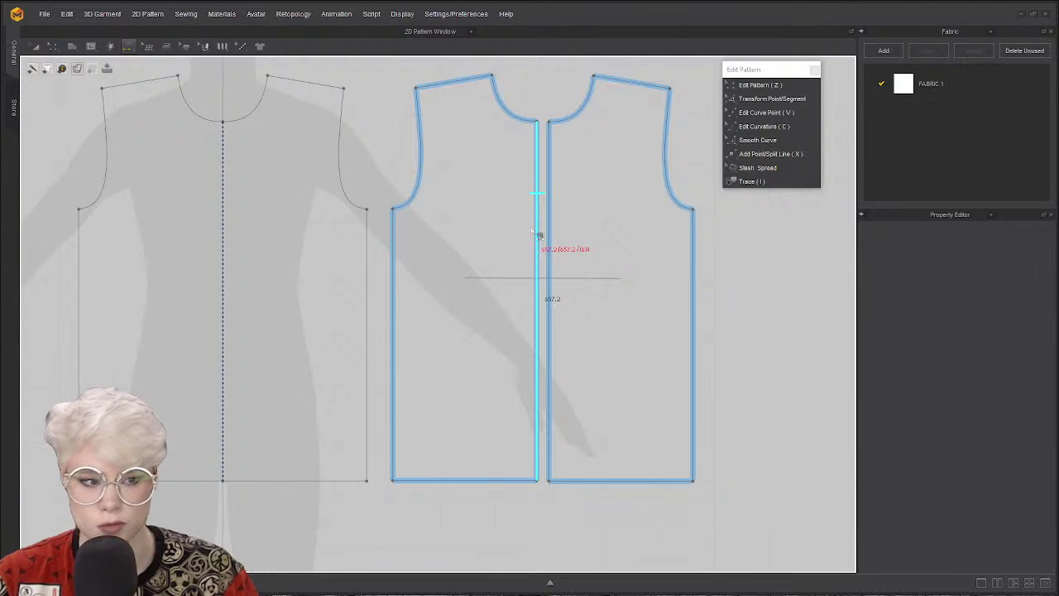
key("ctrl+z")
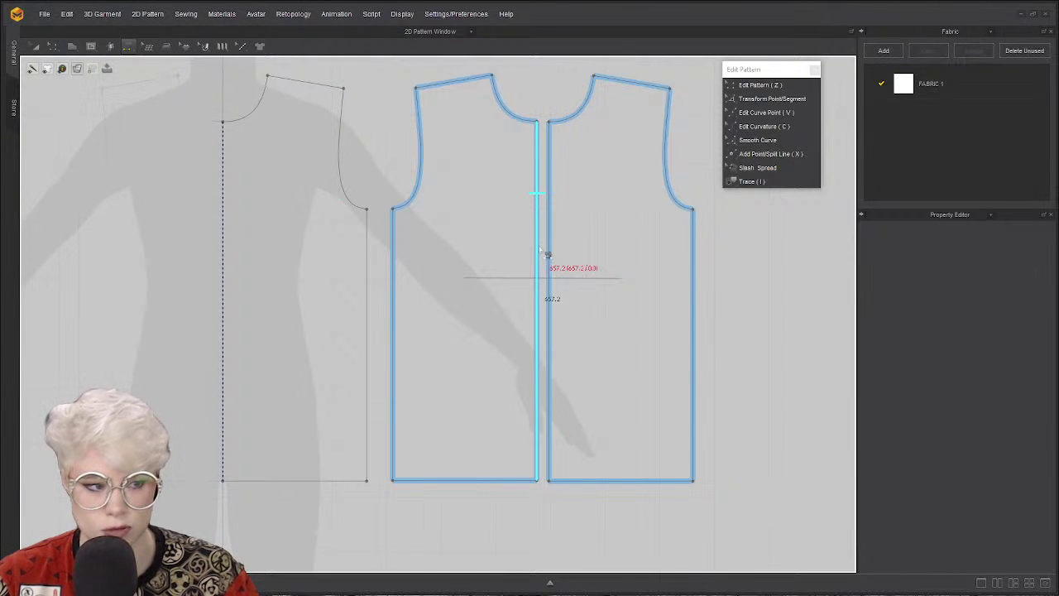
left_click(551, 252)
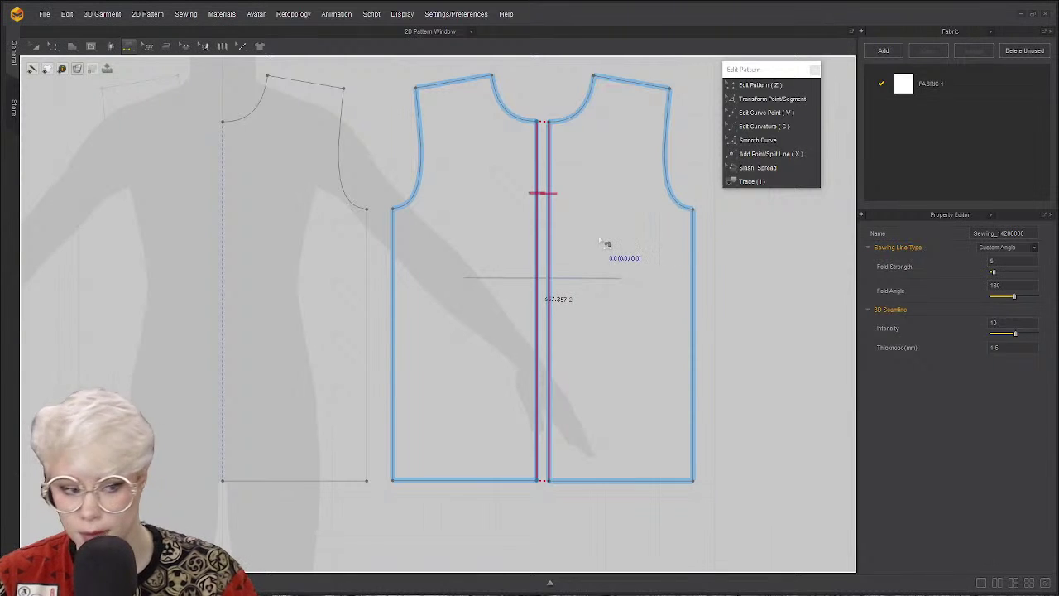
Examine the editing options offered for the centre seam and for the adjoining centre edge of the linked halves, looking for Merge.
key("n")
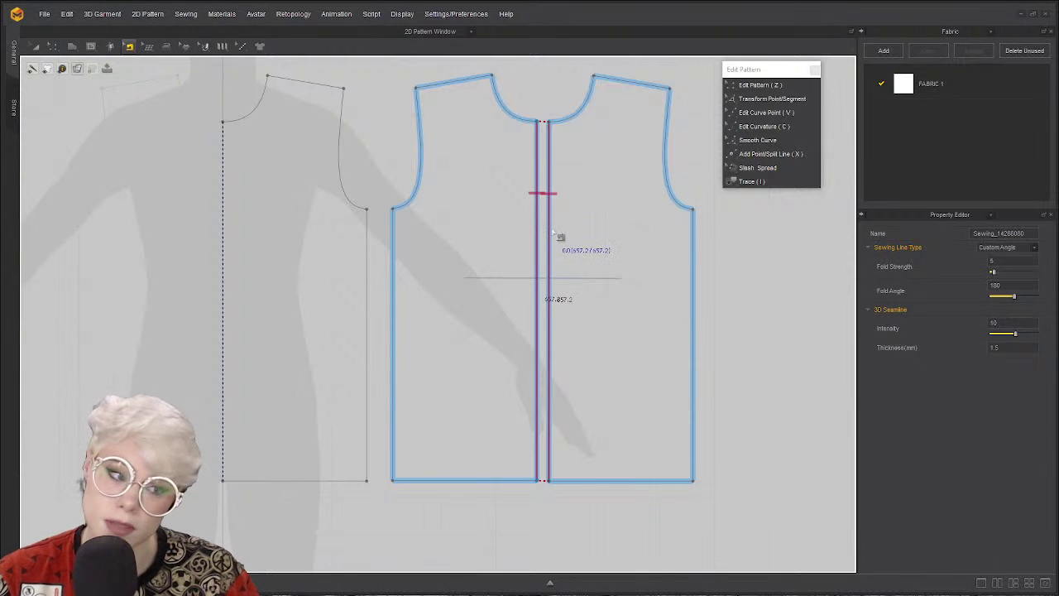
right_click(553, 232)
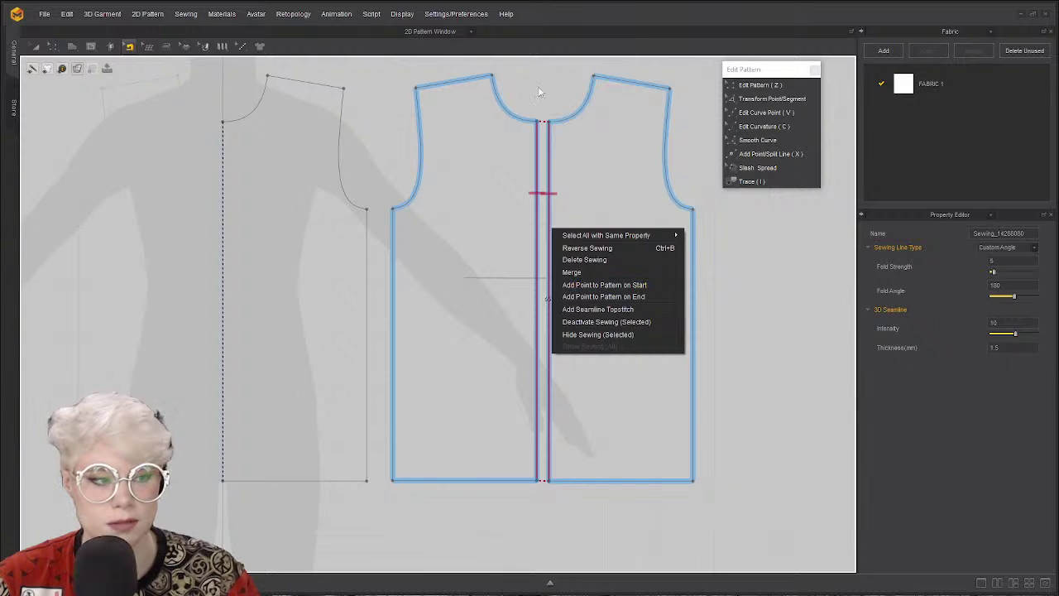
left_click(579, 260)
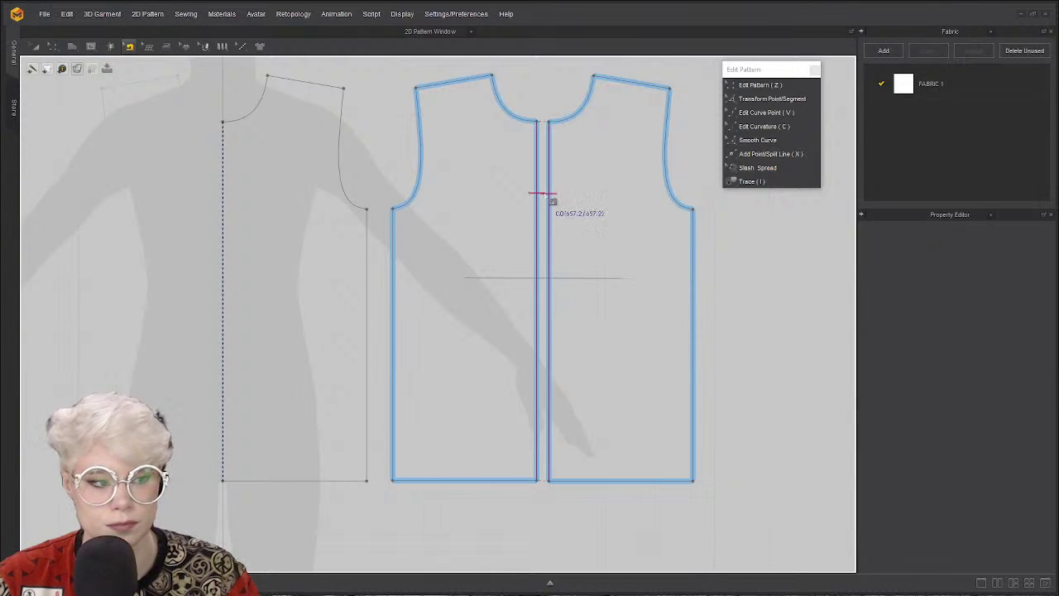
left_click(758, 84)
left_click(550, 227)
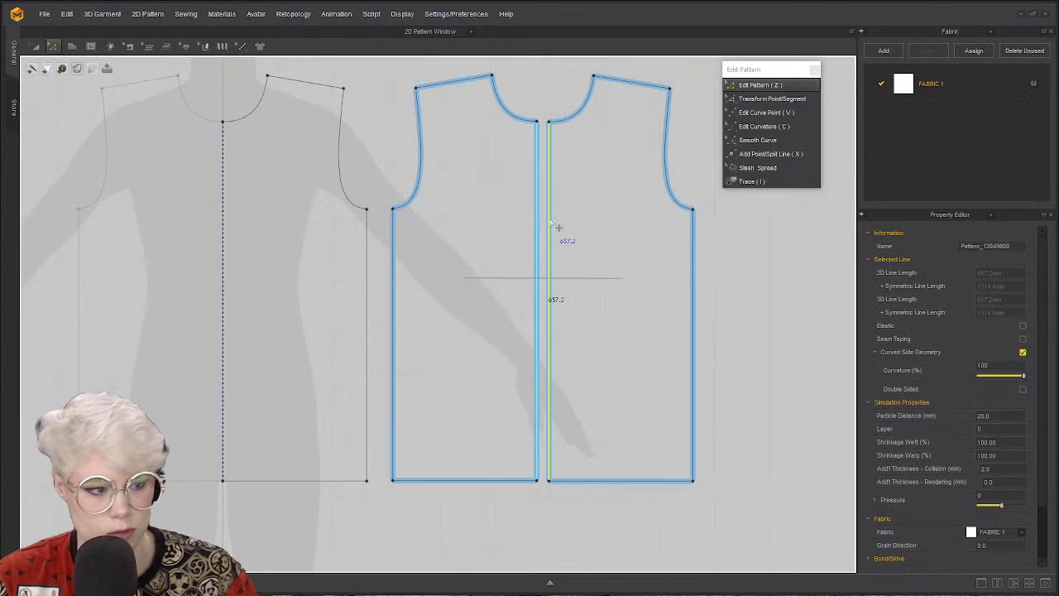
left_click(528, 111)
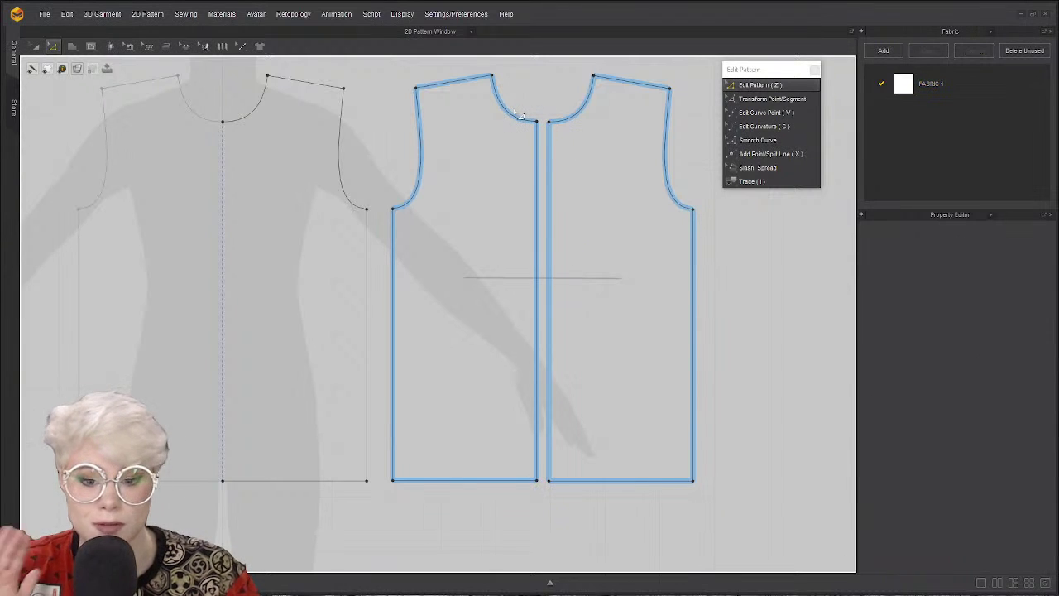
left_click(549, 225)
right_click(549, 218)
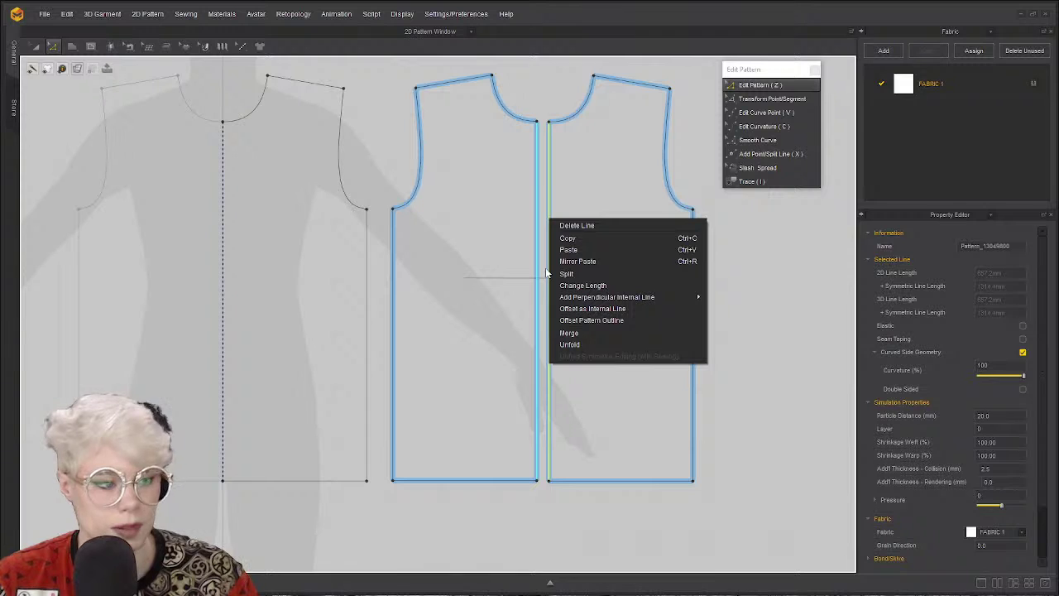
left_click(552, 83)
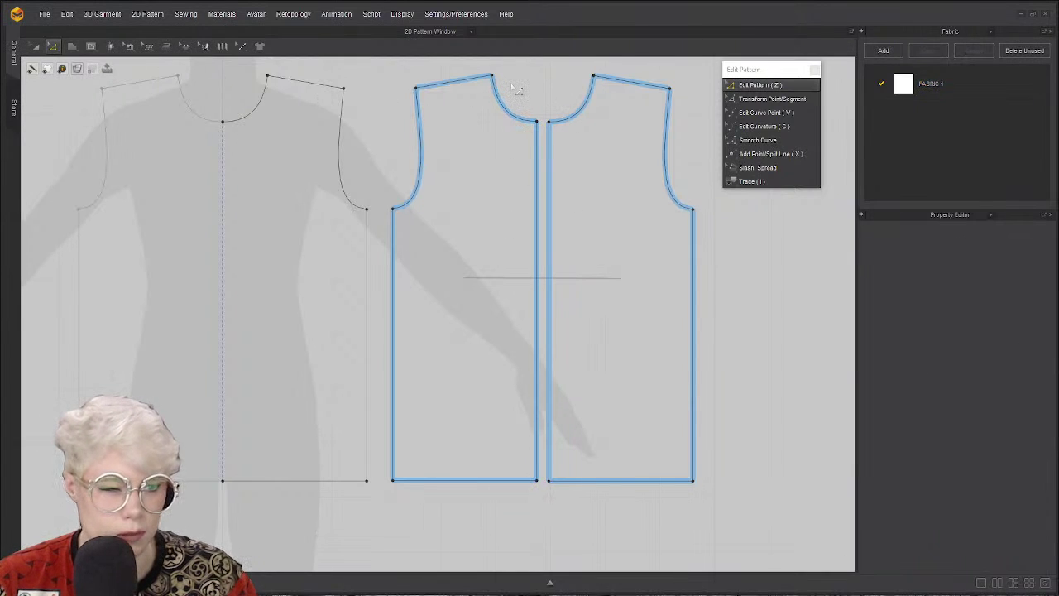
Merge the two linked halves along their centre edges into one symmetric pattern.
left_click(549, 190)
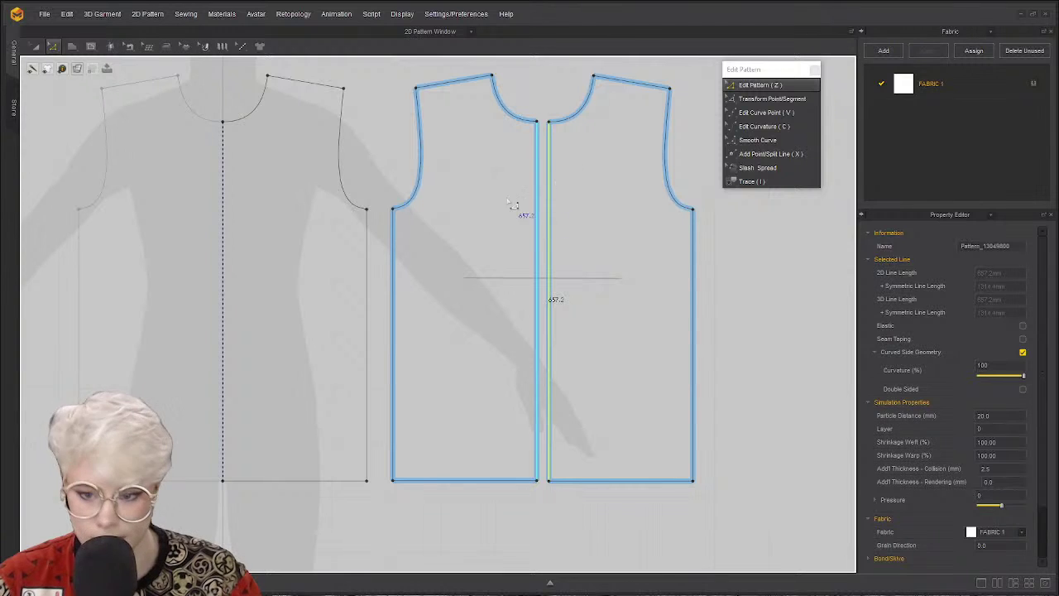
right_click(552, 234)
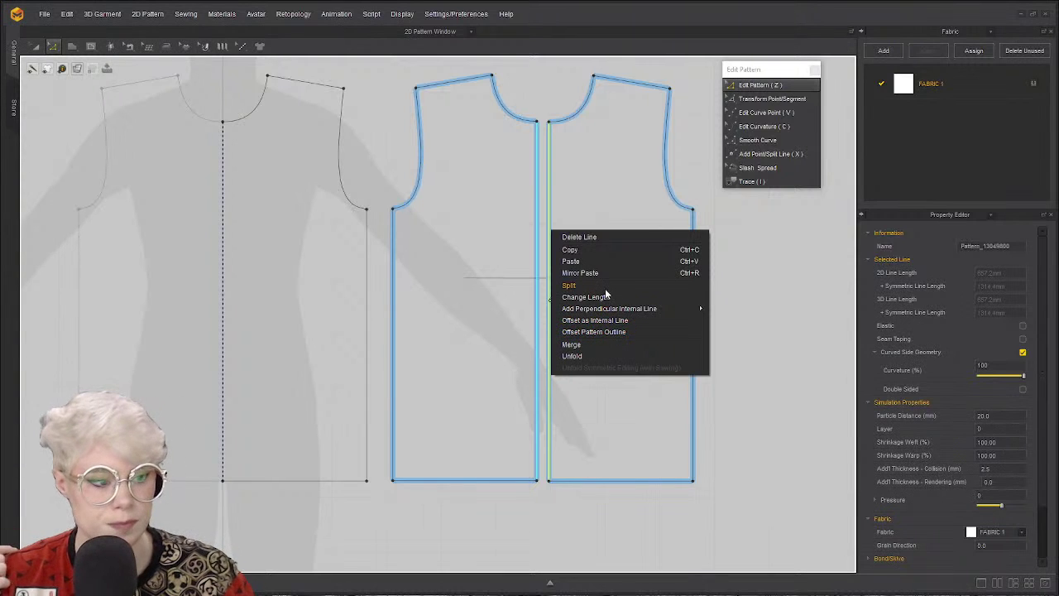
left_click(590, 347)
left_click(380, 184)
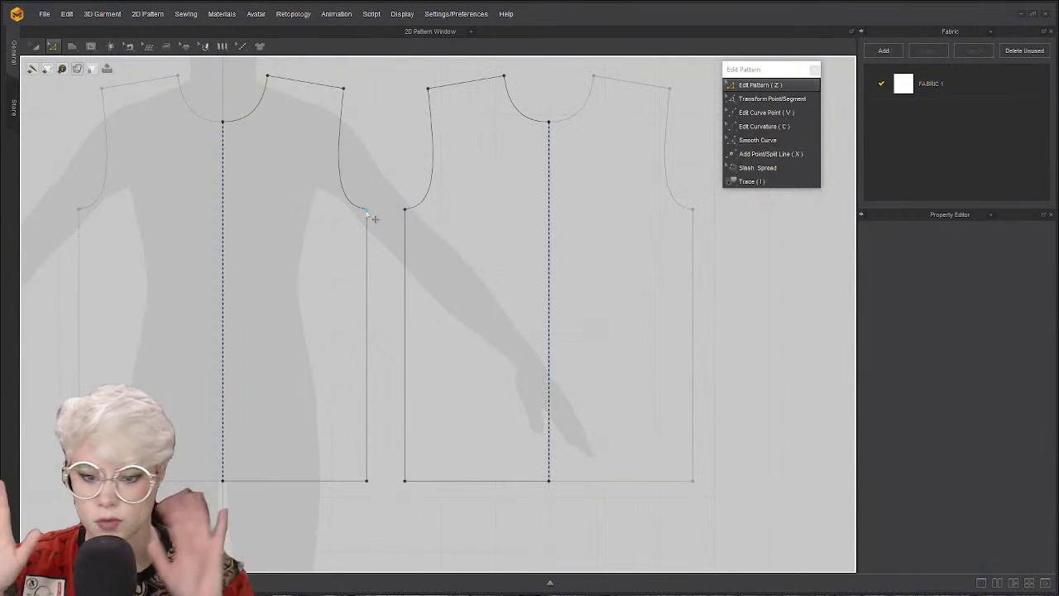
scroll(374, 218, "down", 4)
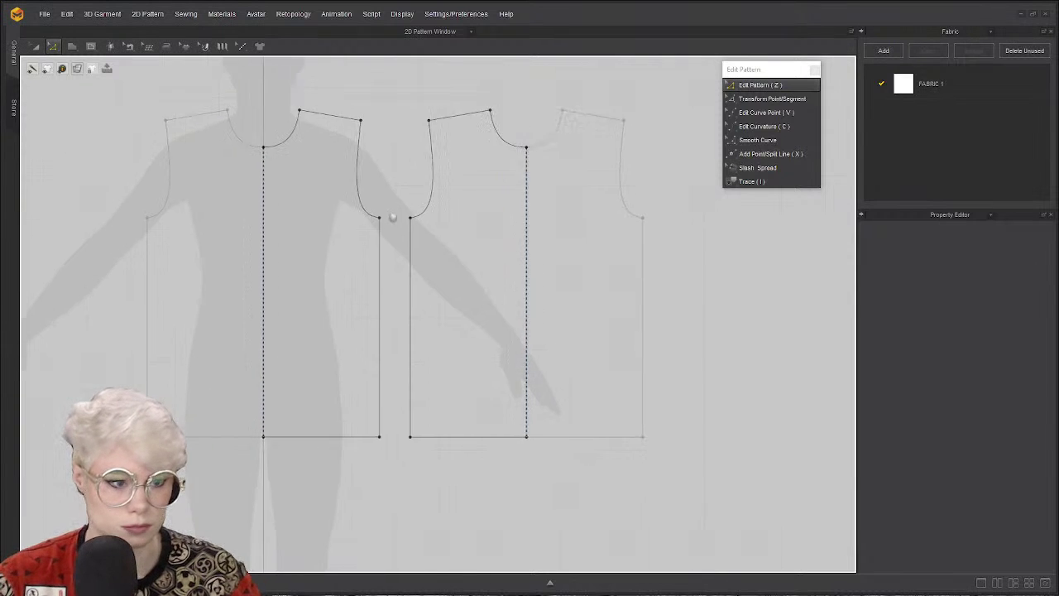
left_click(373, 276)
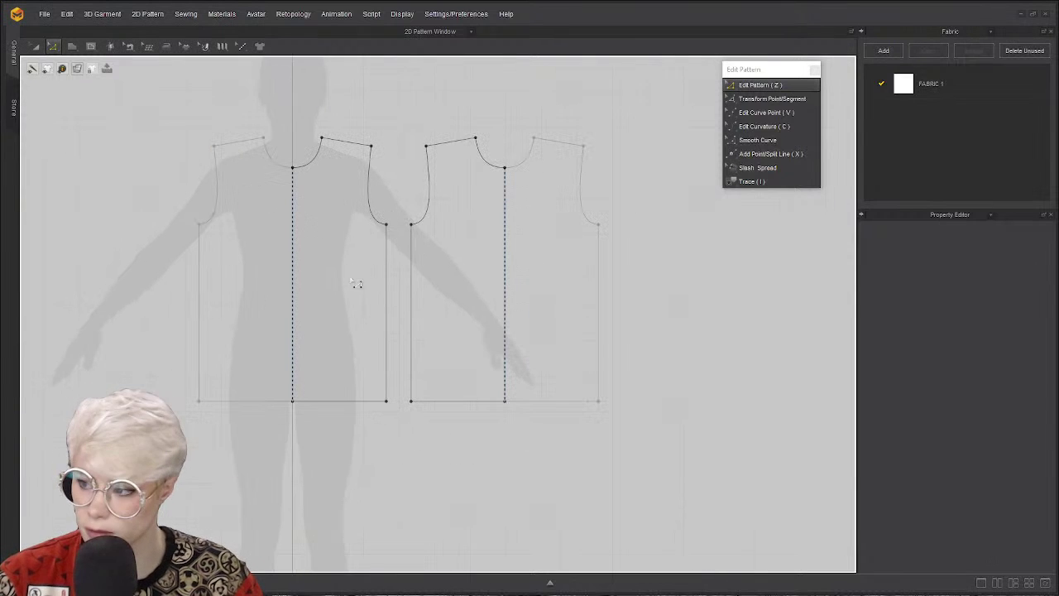
scroll(333, 274, "up", 2)
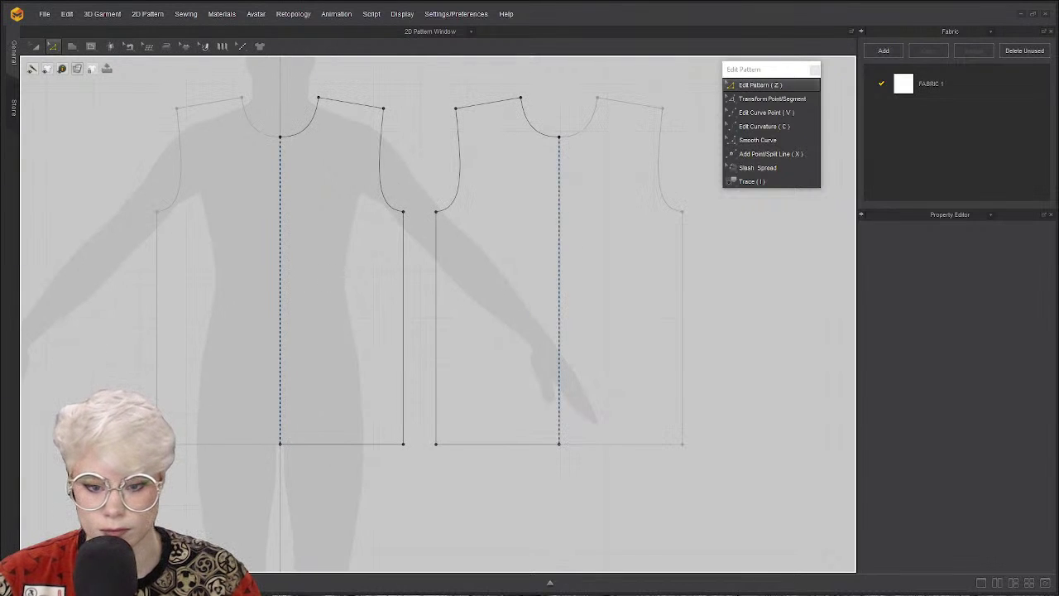
left_click(95, 322)
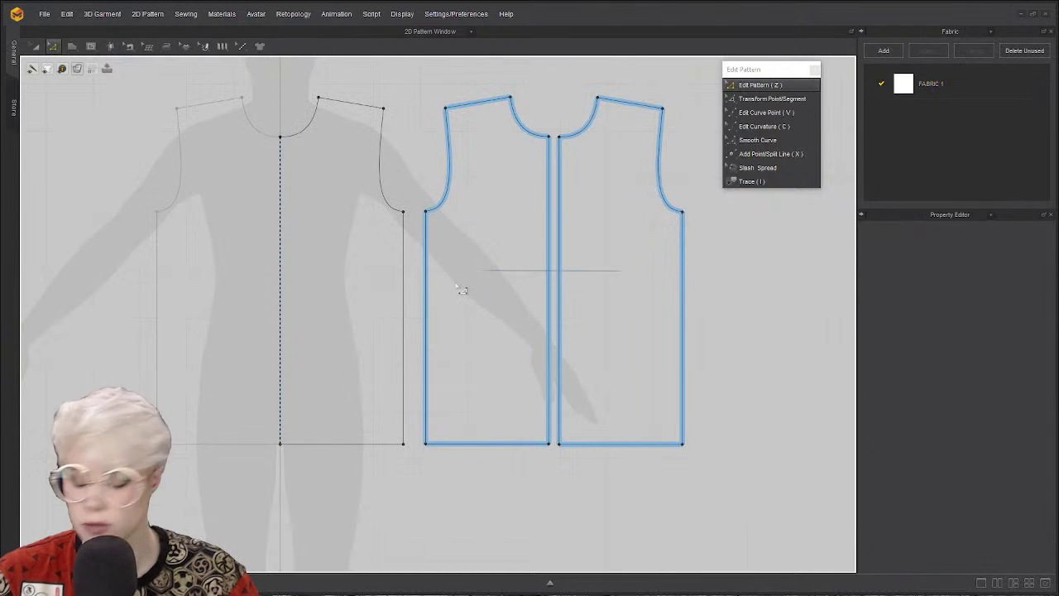
Undo the merge and delete the linked half that lies farthest from the unfolded front pattern.
left_click(622, 257)
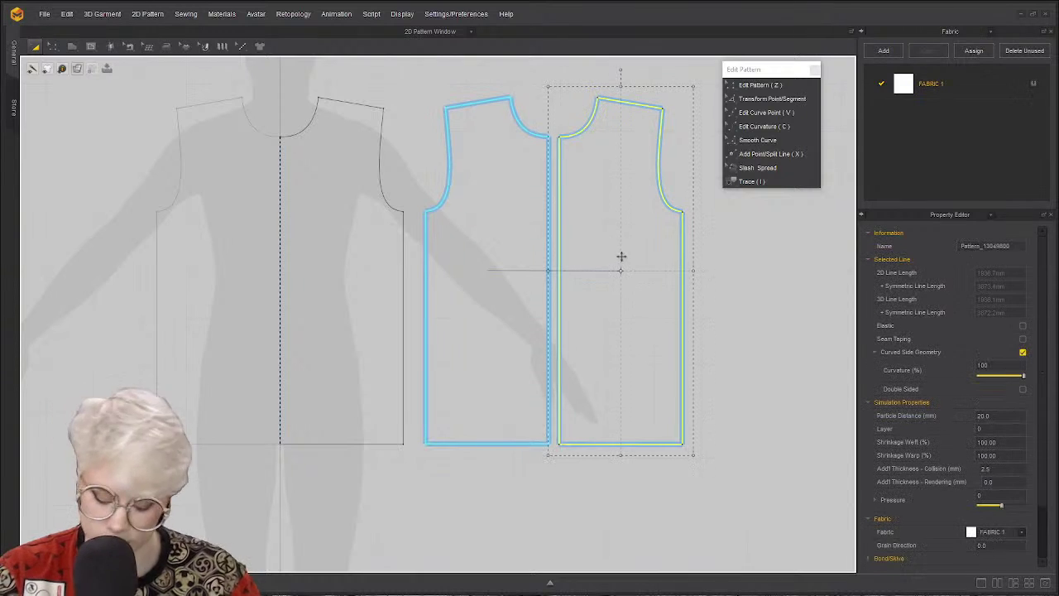
key("Delete")
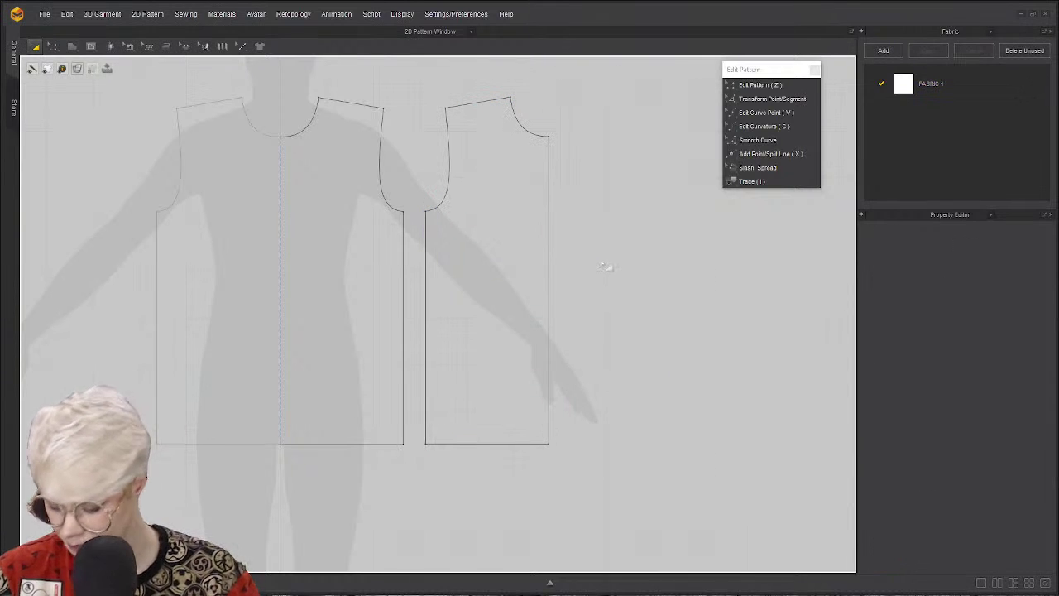
Unfold the remaining half across its centre line with plain Unfold, and undo that unfolding.
key("z")
left_click(549, 266)
right_click(550, 265)
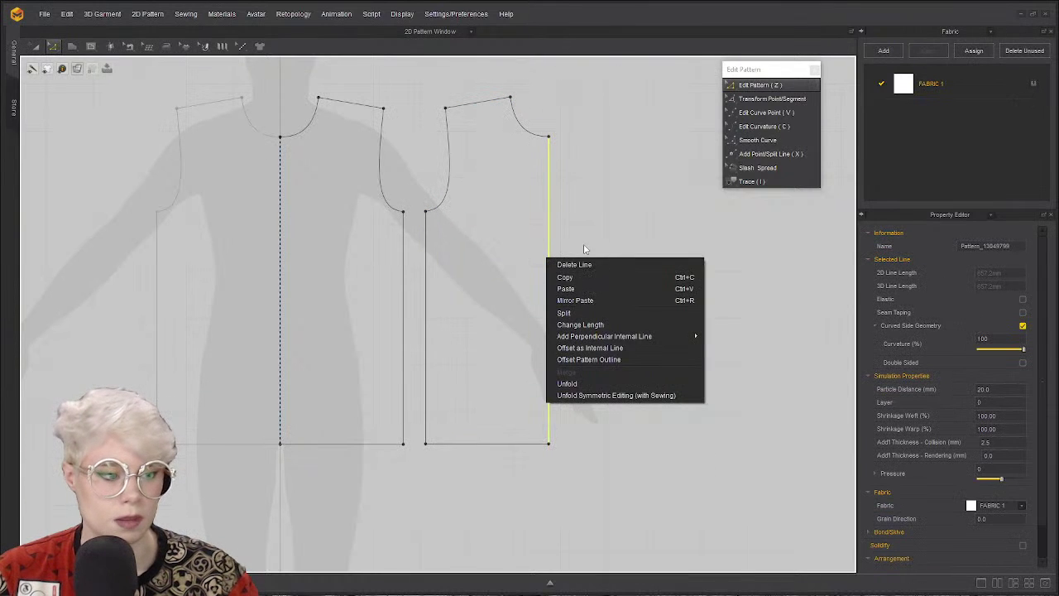
left_click(602, 395)
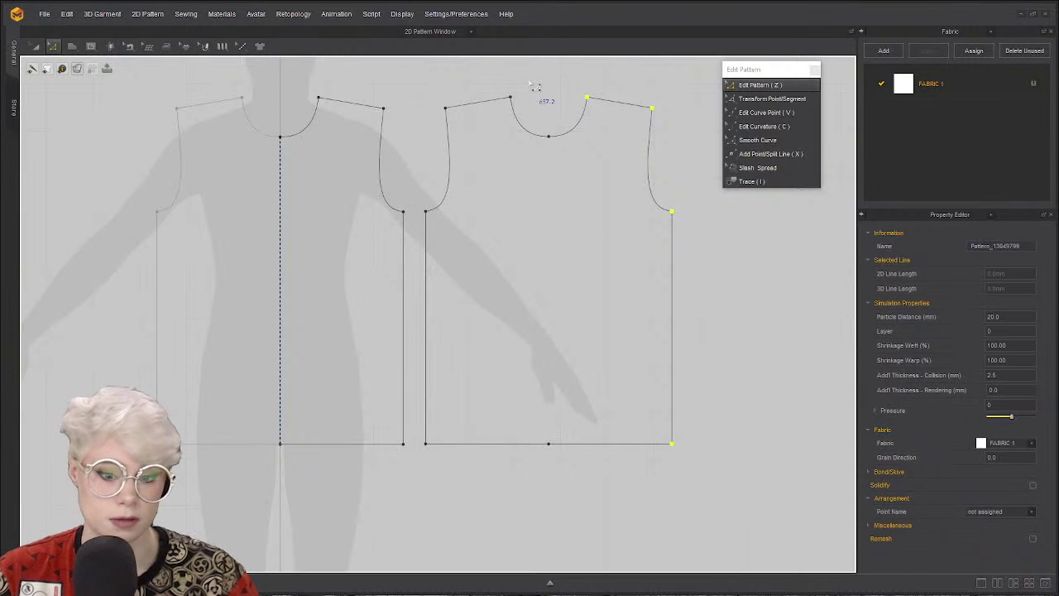
key("Delete")
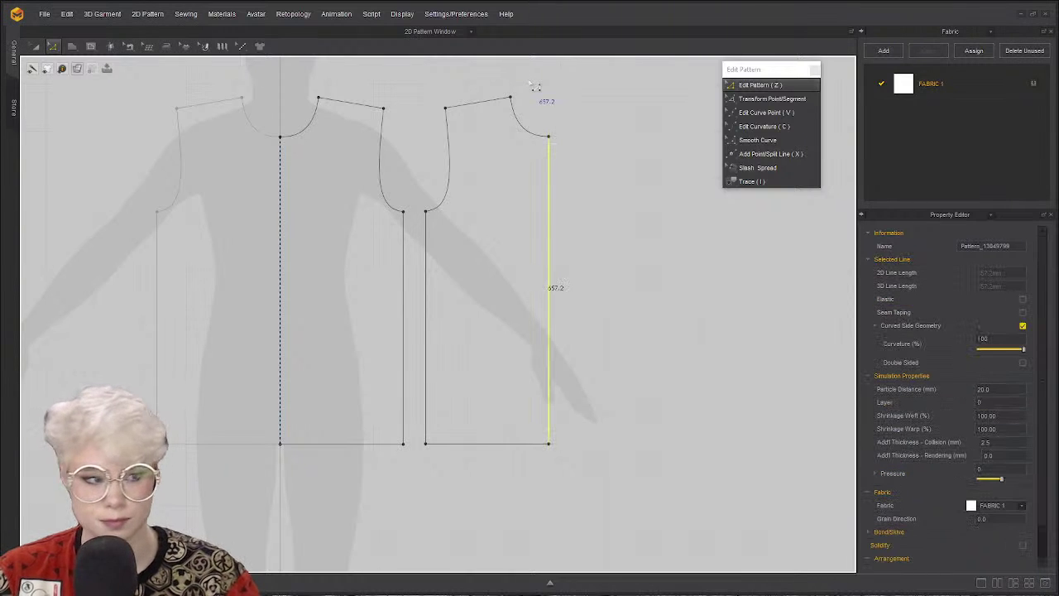
Unfold the remaining half across its centre line with Unfold Symmetric Editing (with Sewing).
left_click(555, 177)
left_click(551, 176)
right_click(550, 176)
left_click(607, 132)
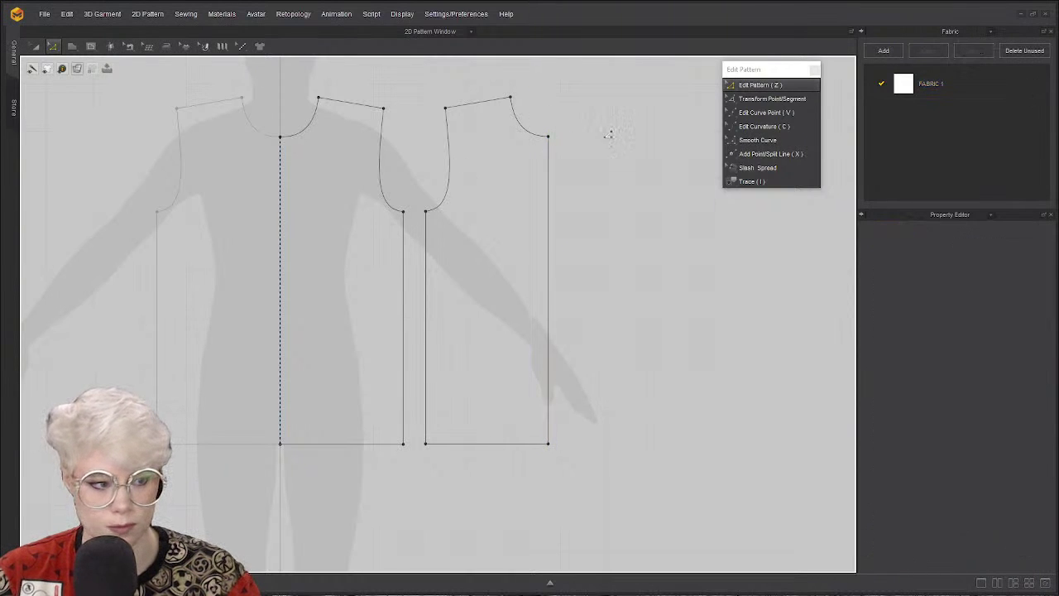
left_click(548, 248)
right_click(549, 252)
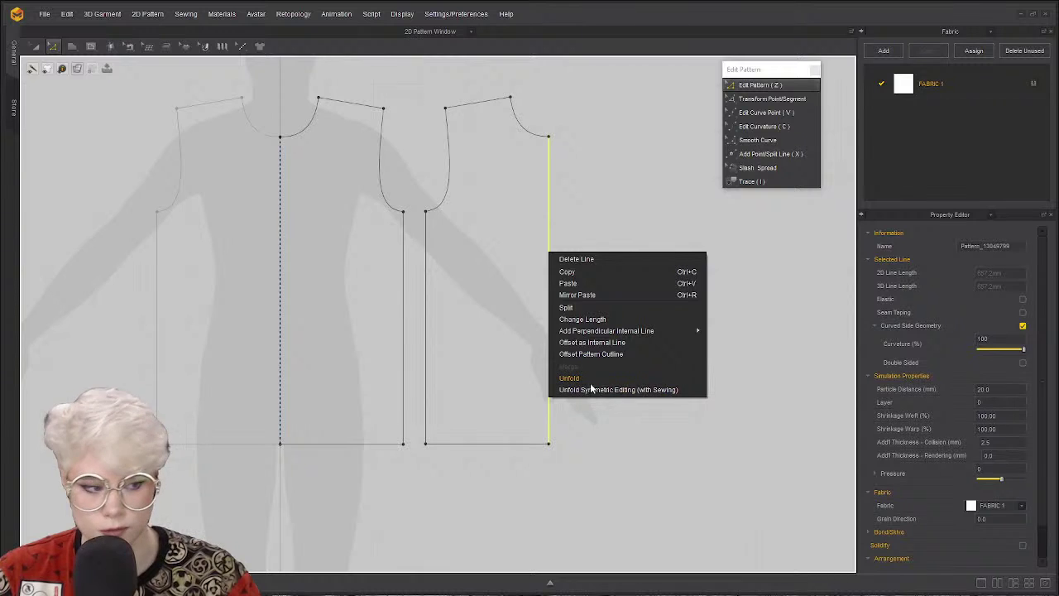
left_click(585, 390)
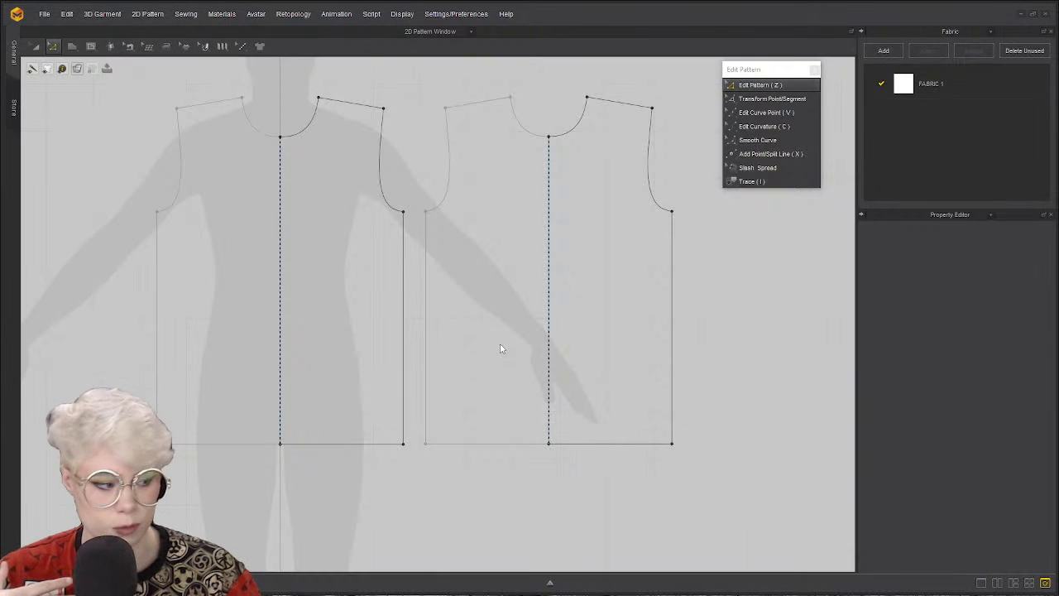
Show the 3D and 2D Pattern windows side by side and close the Library.
left_click(1013, 582)
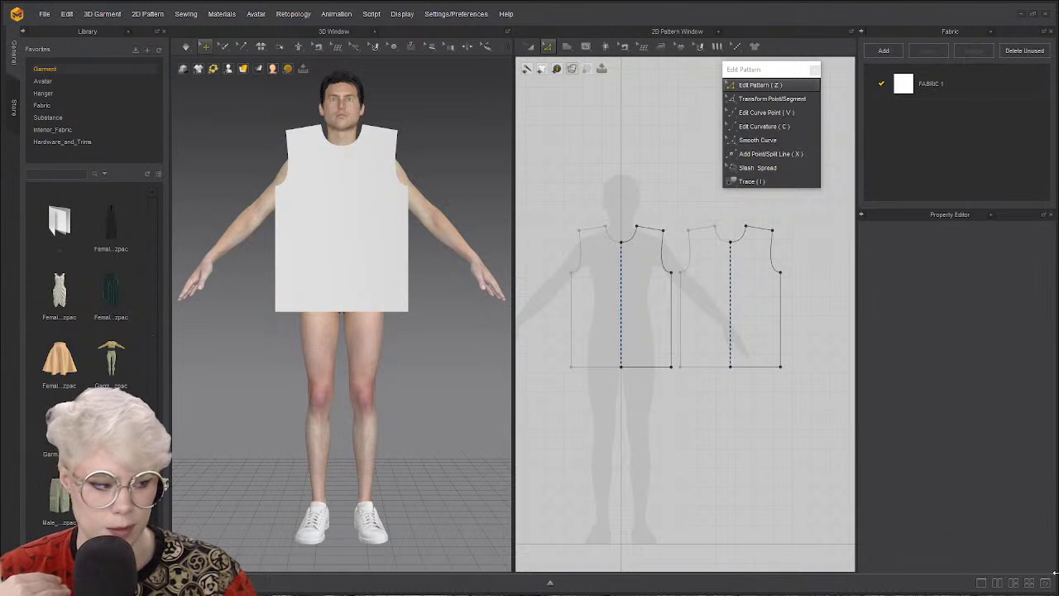
left_click(157, 32)
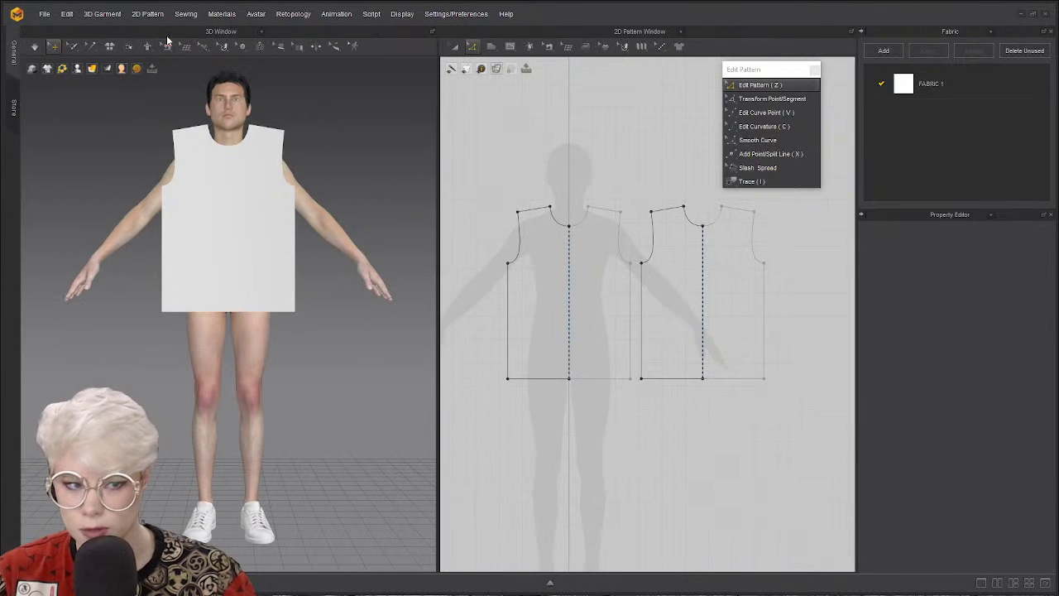
scroll(229, 249, "down", 3)
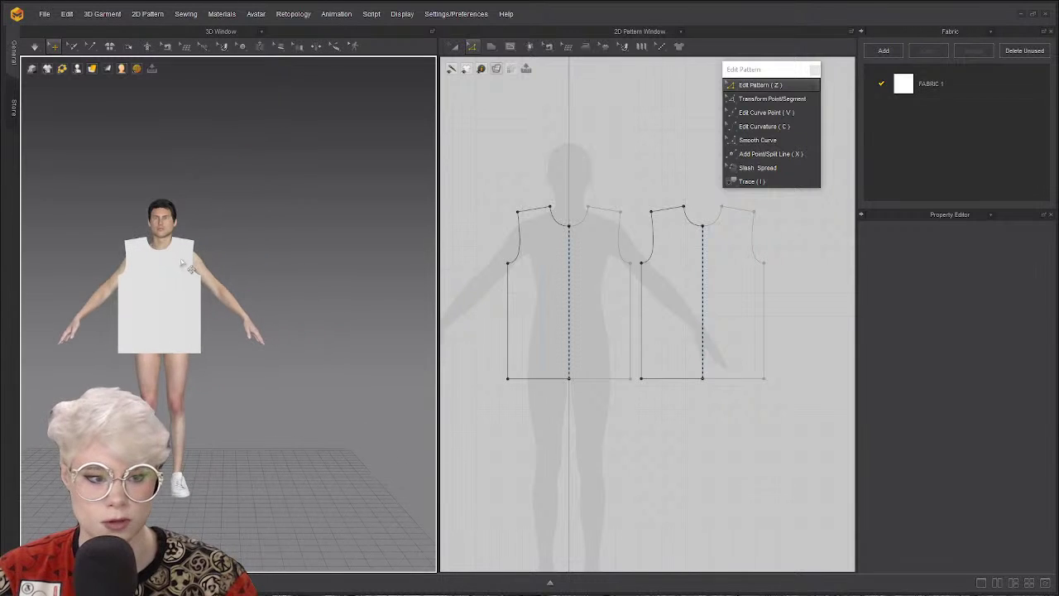
mouse_move(206, 297)
right_mouse_down()
mouse_move(200, 317)
mouse_move(190, 305)
right_mouse_up()
middle_click_drag(190, 304, 218, 343)
scroll(222, 339, "up", 3)
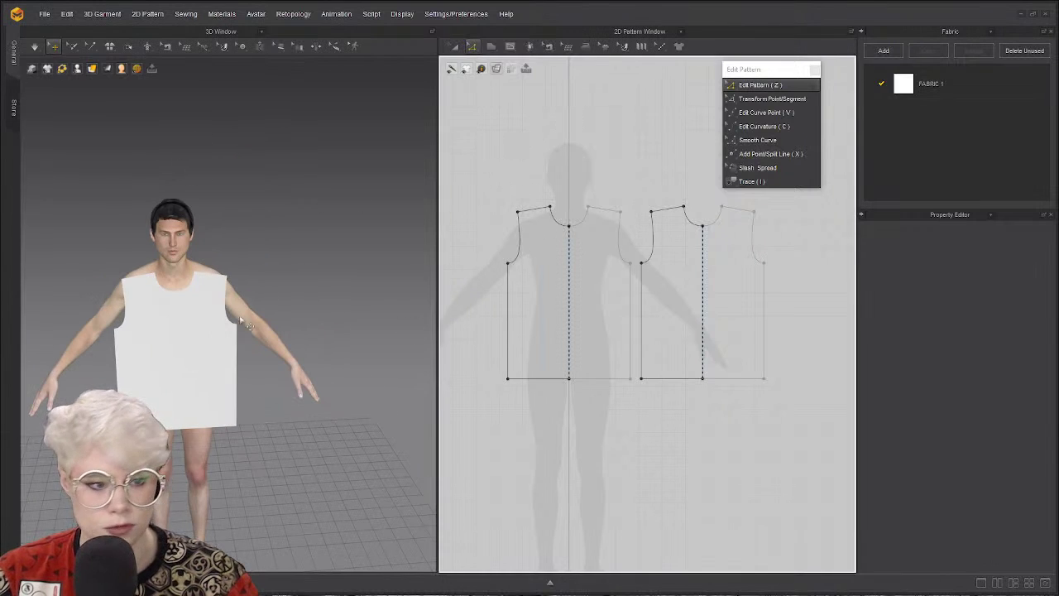
right_click_drag(312, 290, 197, 322)
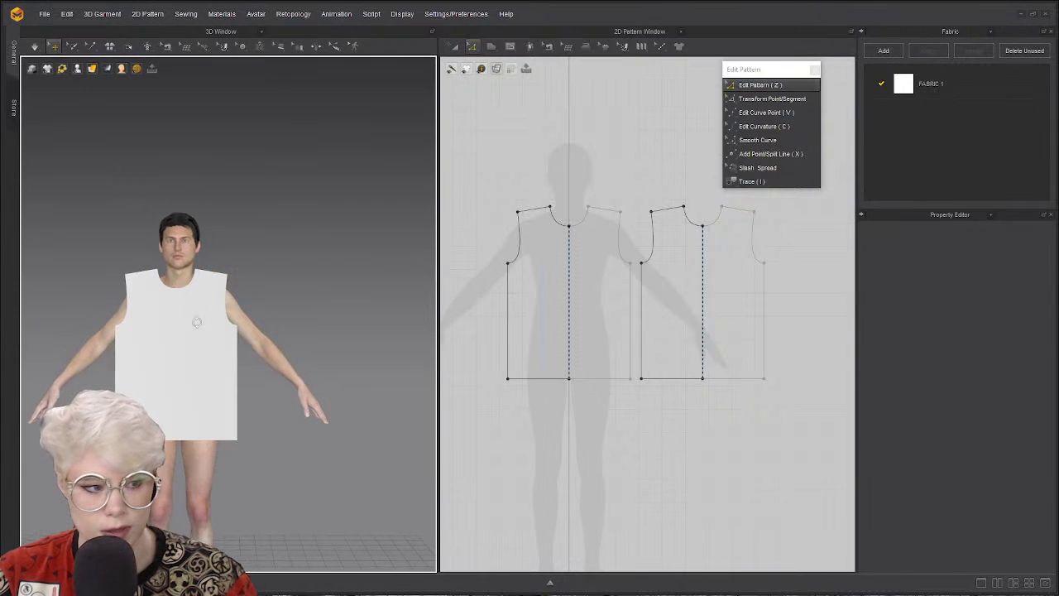
scroll(196, 322, "up", 4)
Close the floating Edit Pattern tool palette.
left_click(815, 70)
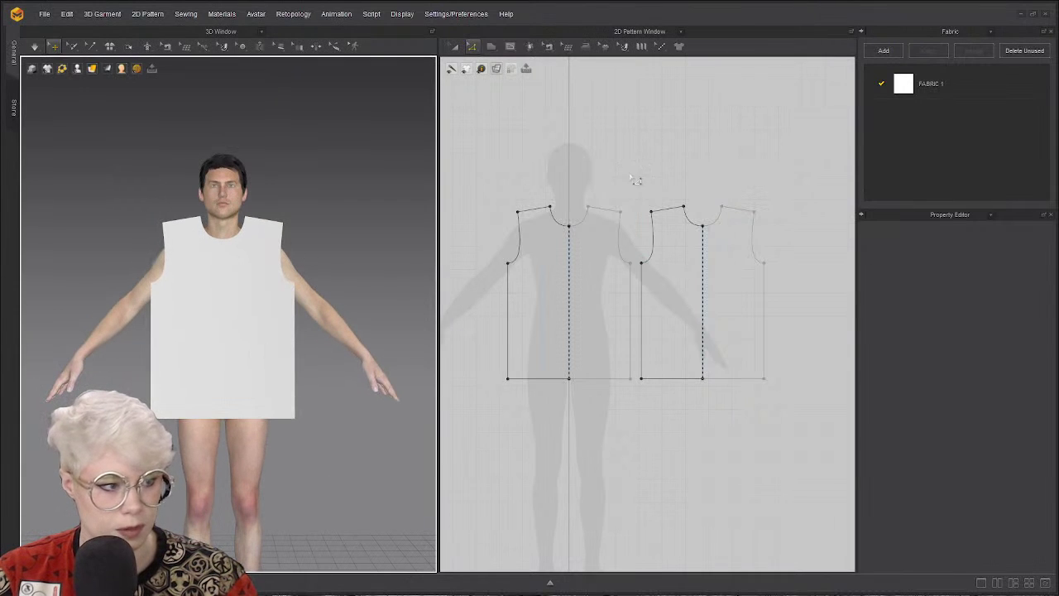
left_click(600, 270)
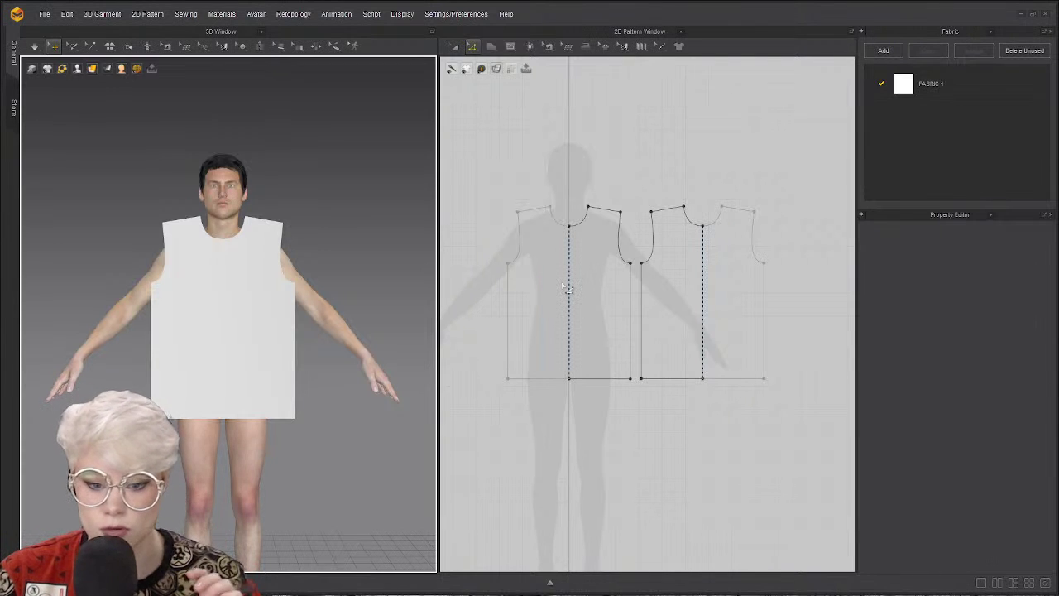
left_click(519, 282)
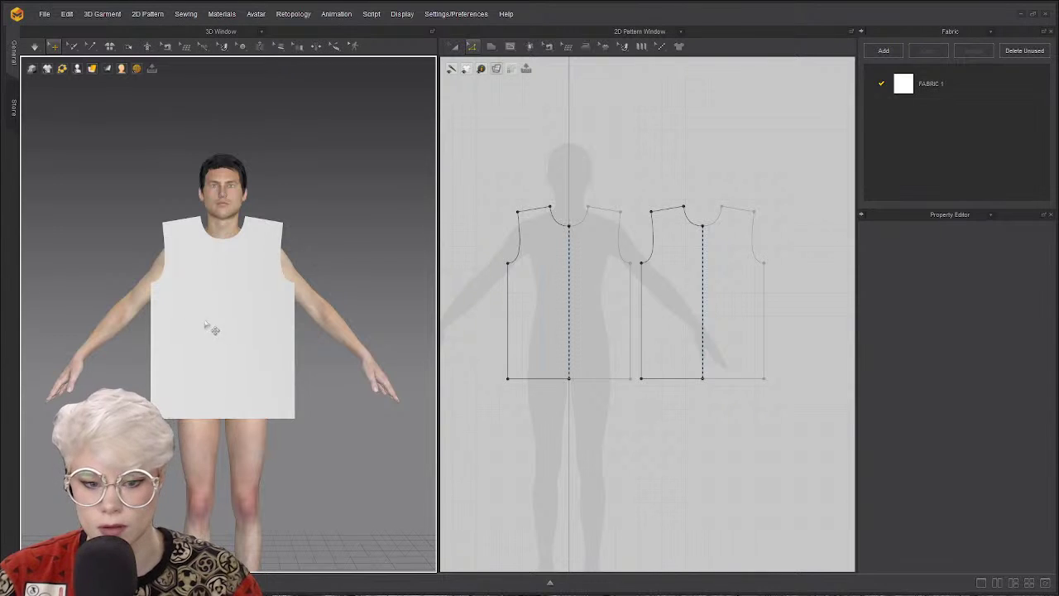
left_click(237, 348)
left_click(461, 219)
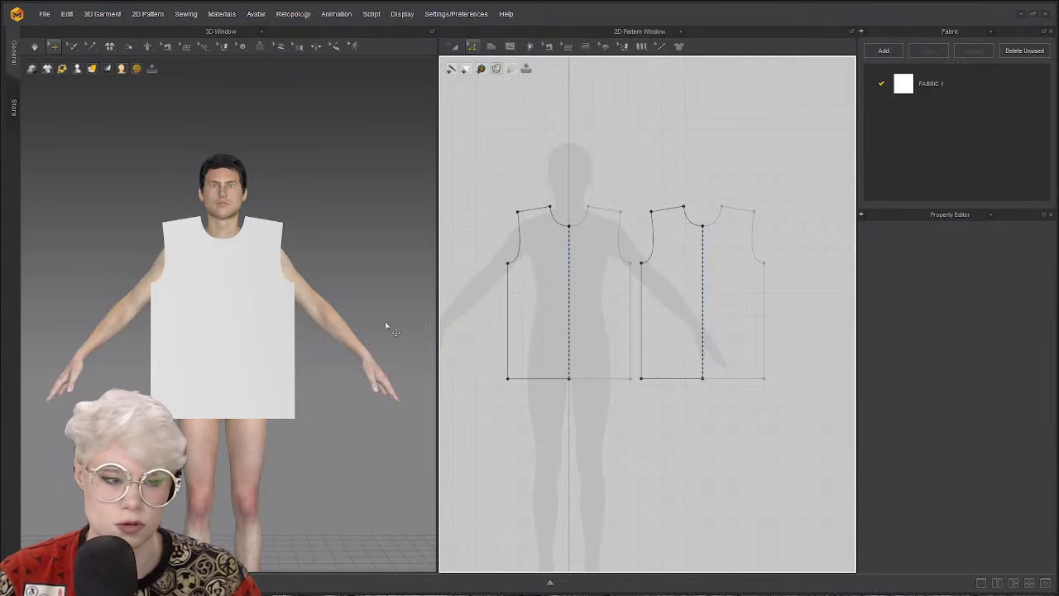
left_click(272, 307)
left_click(481, 167)
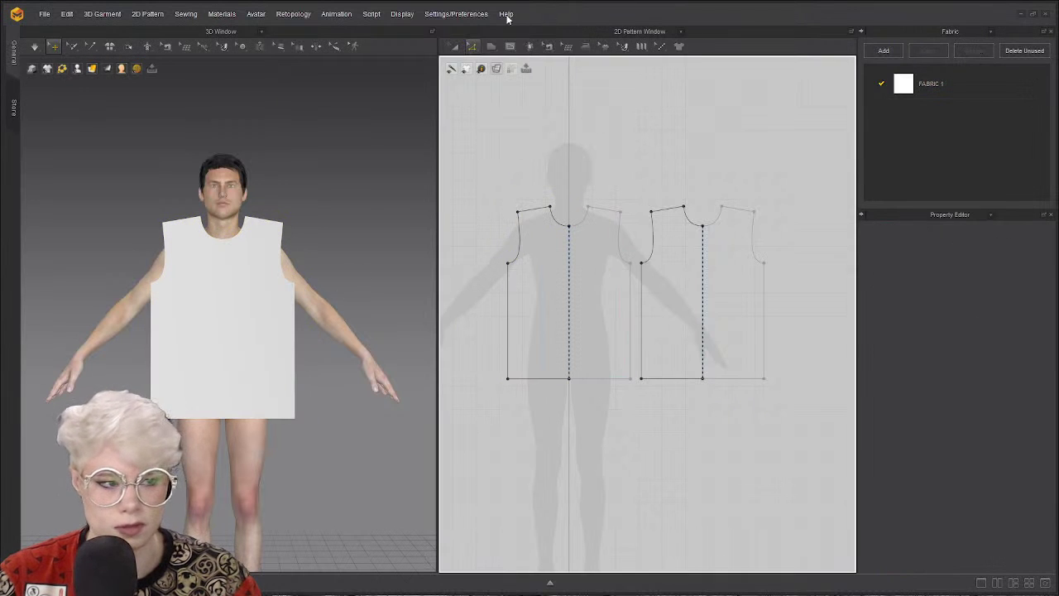
left_click(492, 47)
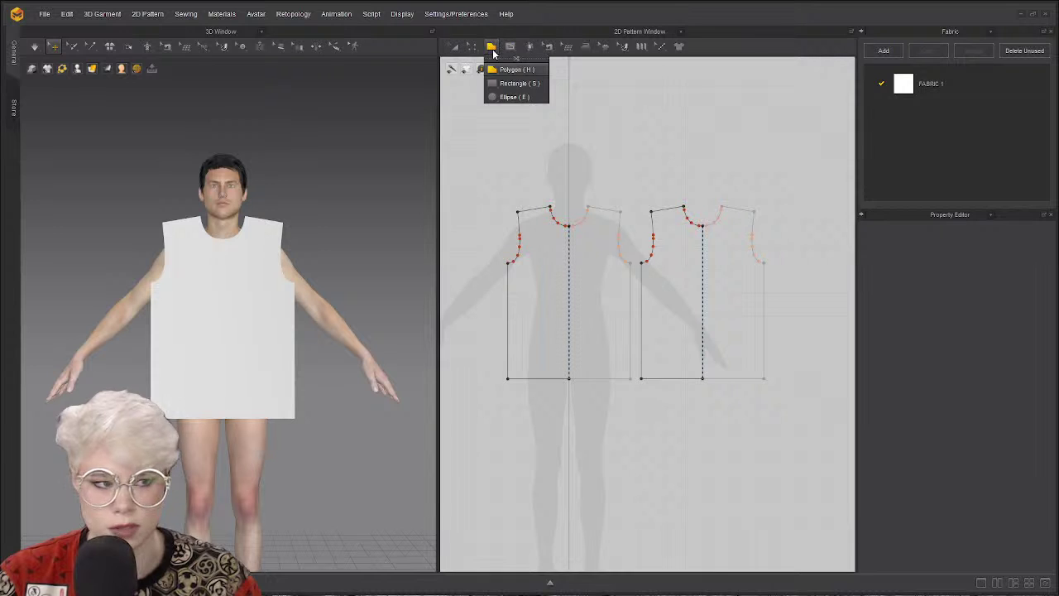
left_click(500, 70)
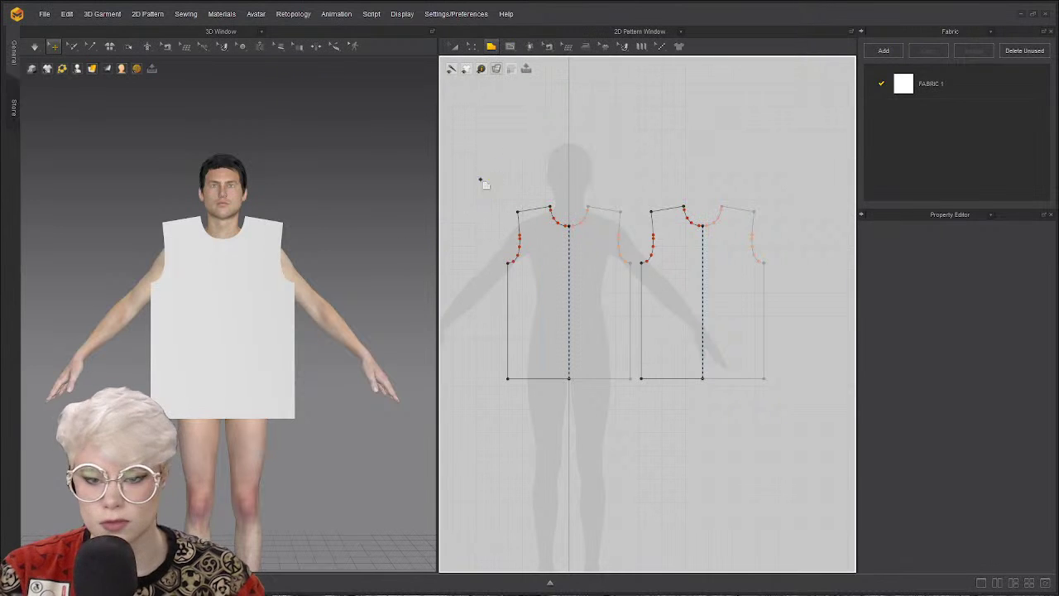
Activate the Transform Pattern tool for selecting whole pattern pieces.
left_click(455, 47)
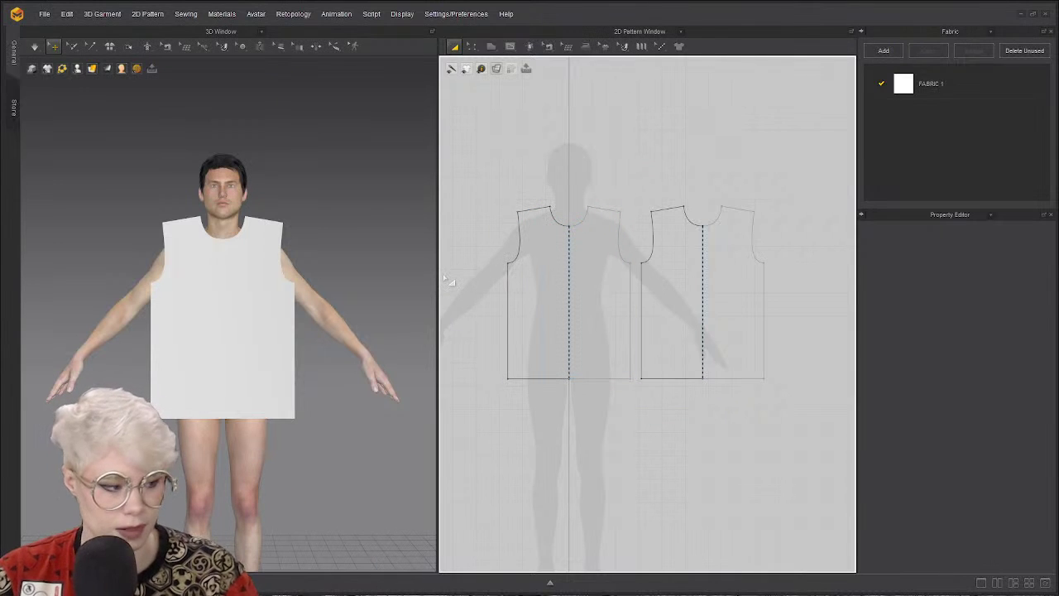
left_click(534, 251)
left_click(530, 164)
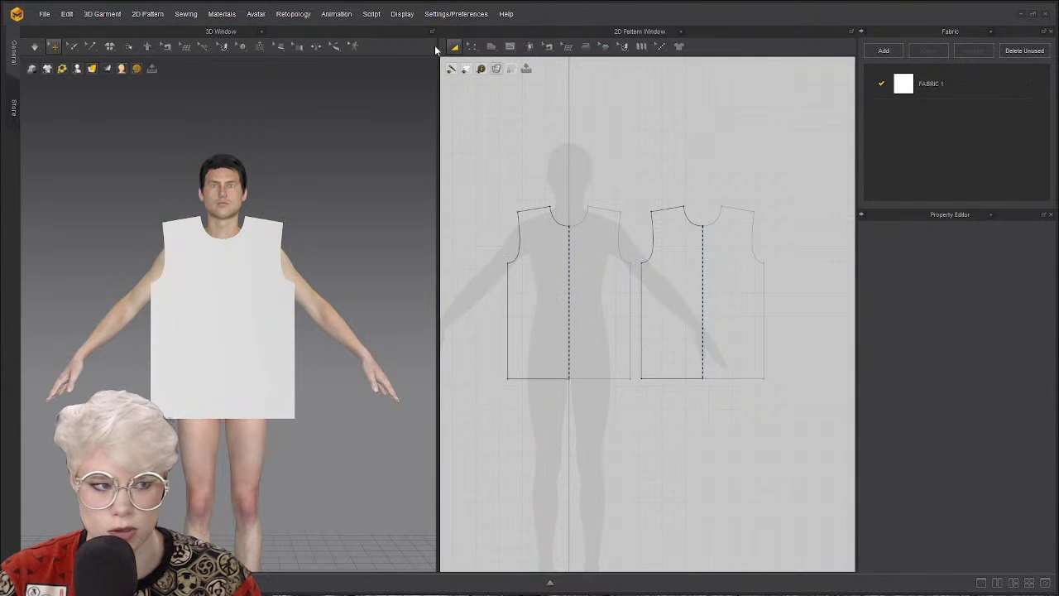
Move the two overlapping pieces apart in the 3D window, one on each side of the avatar.
left_click(673, 253)
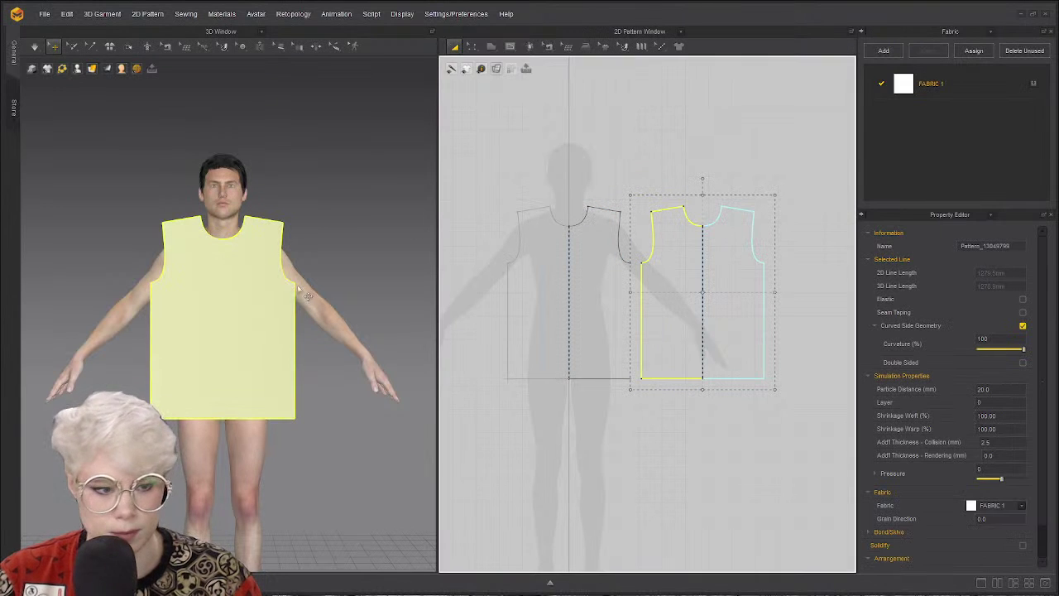
left_click_drag(241, 287, 362, 303)
left_click_drag(189, 317, 92, 320)
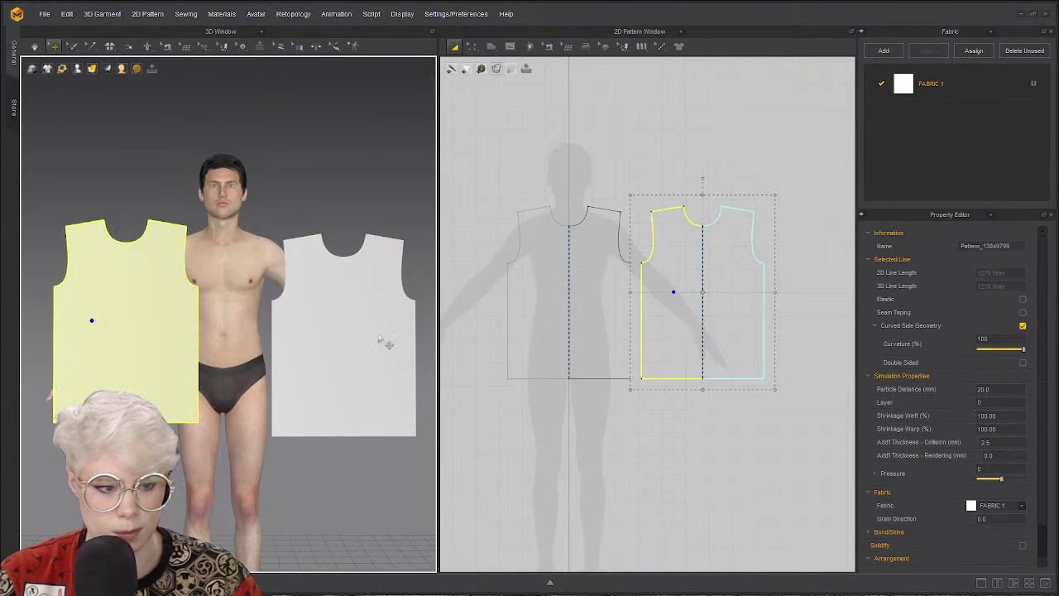
left_click_drag(376, 334, 400, 311)
Select both body pieces in the 3D window and apply Reset 2D Arrangement (Selected).
left_click(153, 347)
left_click(351, 332, "shift")
right_click(361, 350)
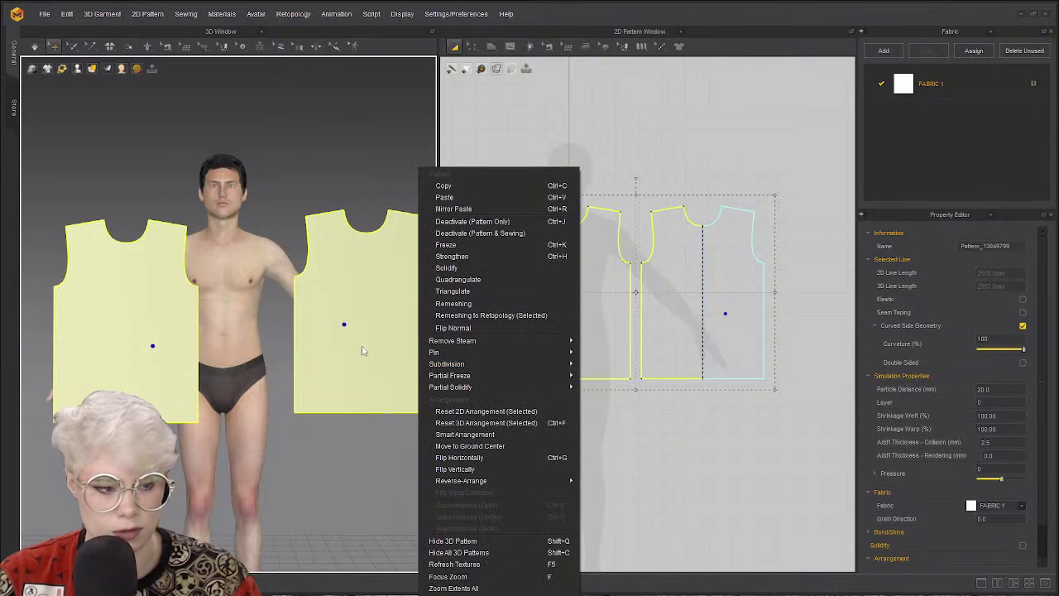
left_click(487, 412)
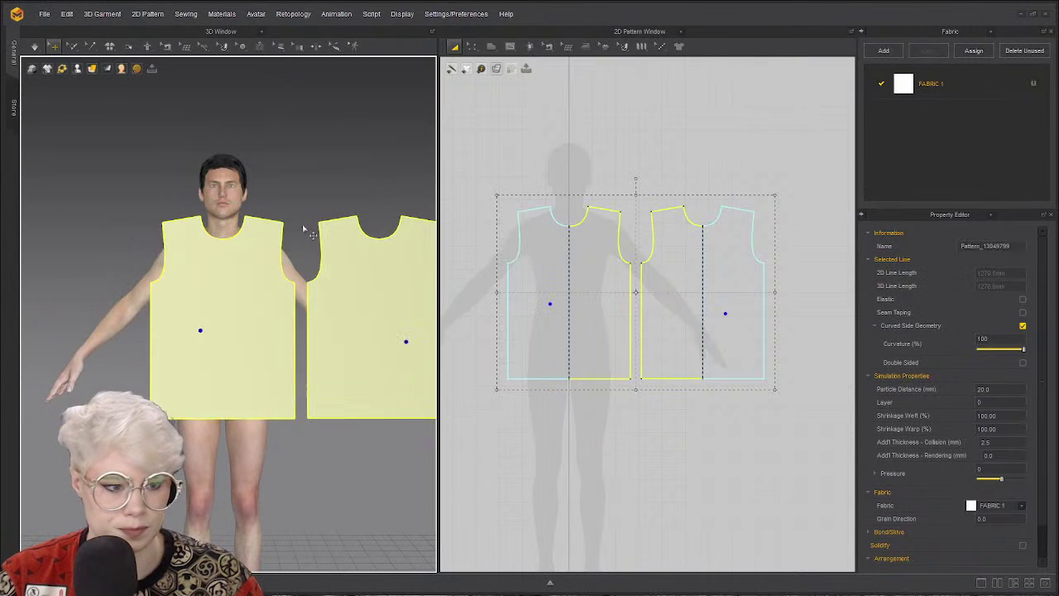
Show the avatar's arrangement points in the 3D window.
middle_click_drag(221, 278, 182, 257)
scroll(182, 254, "up", 1)
right_click_drag(182, 255, 184, 256)
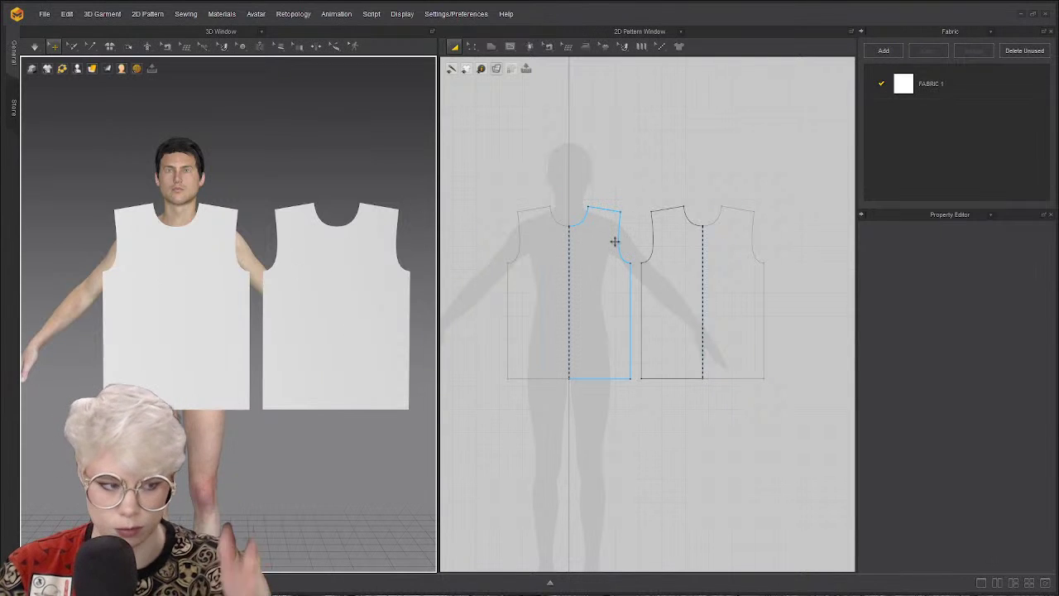
key("space")
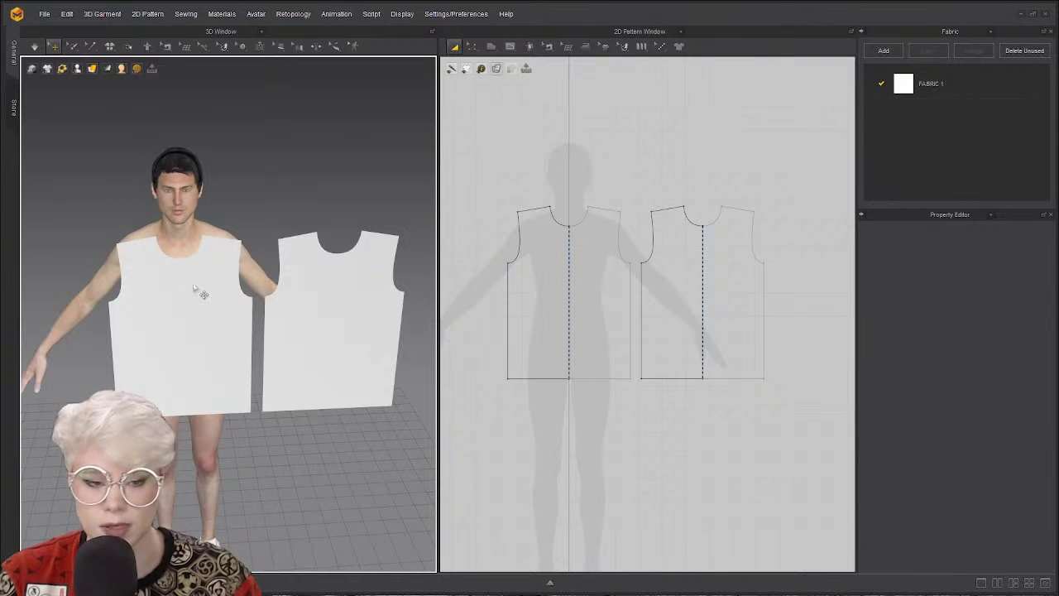
right_click_drag(207, 281, 213, 263)
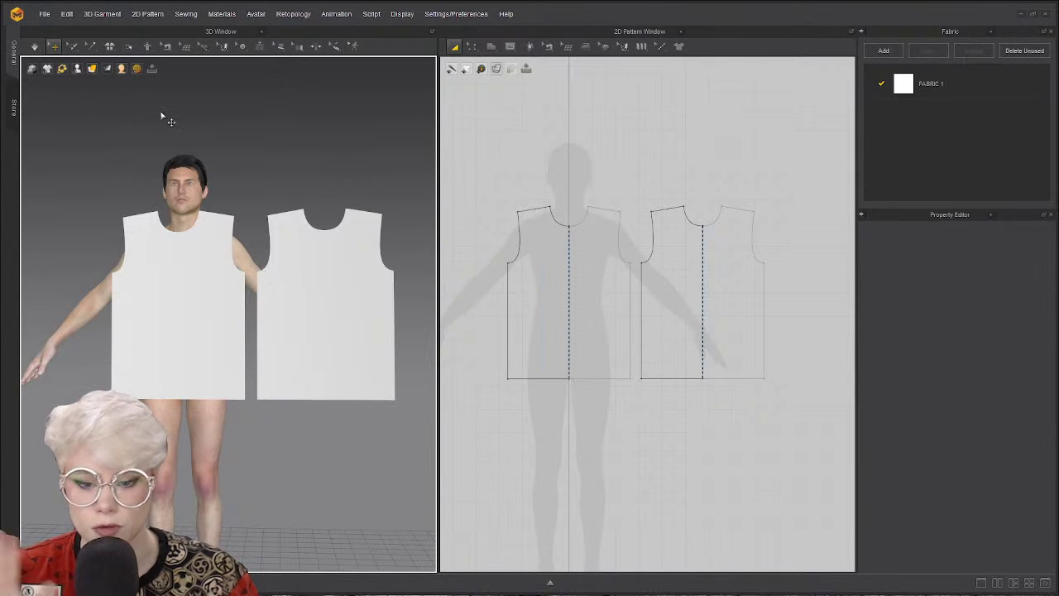
left_click(77, 68)
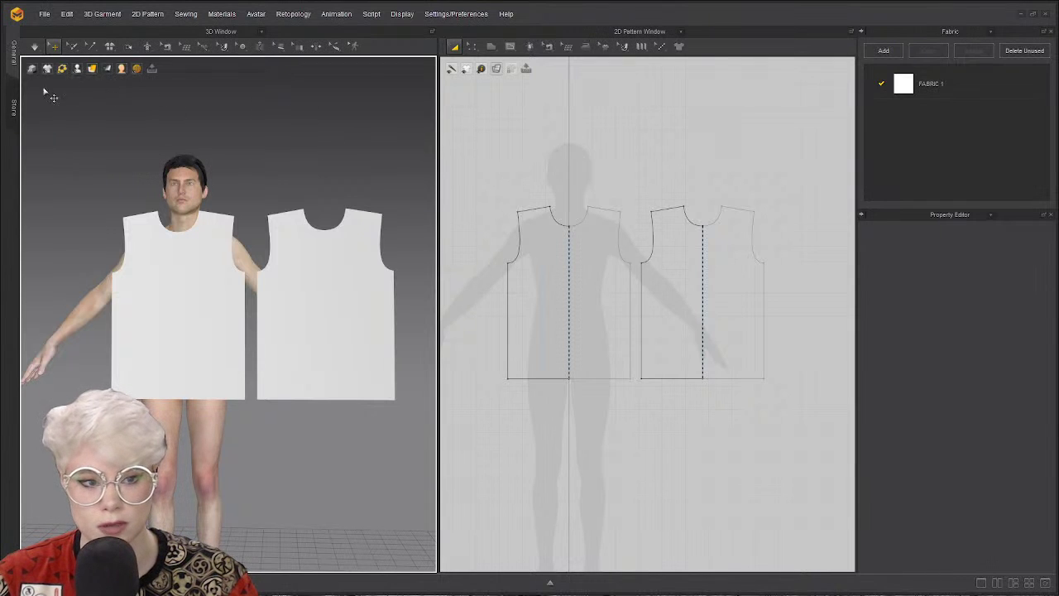
left_click(77, 68)
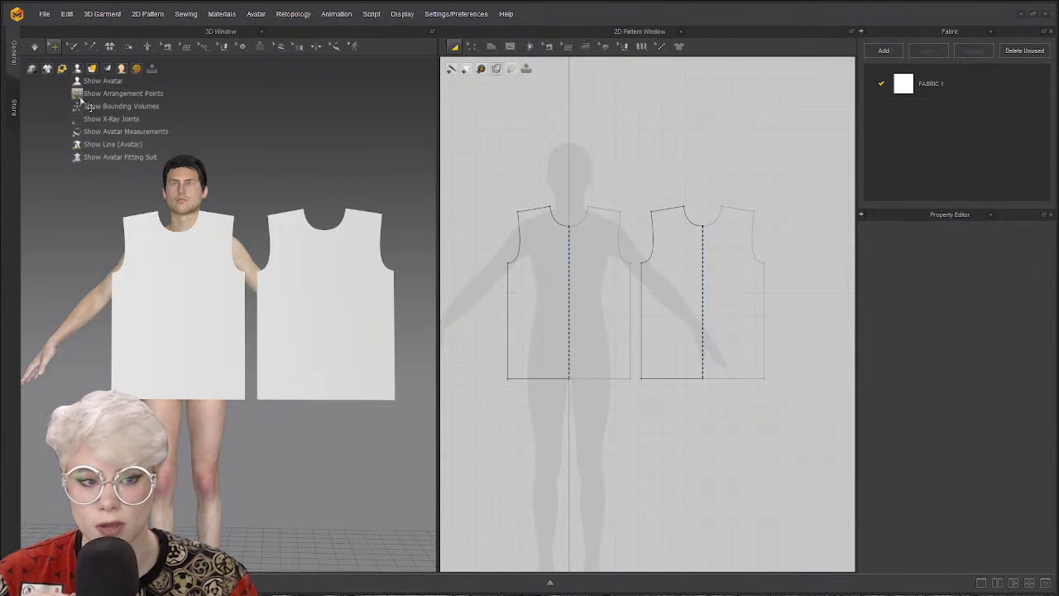
left_click(79, 94)
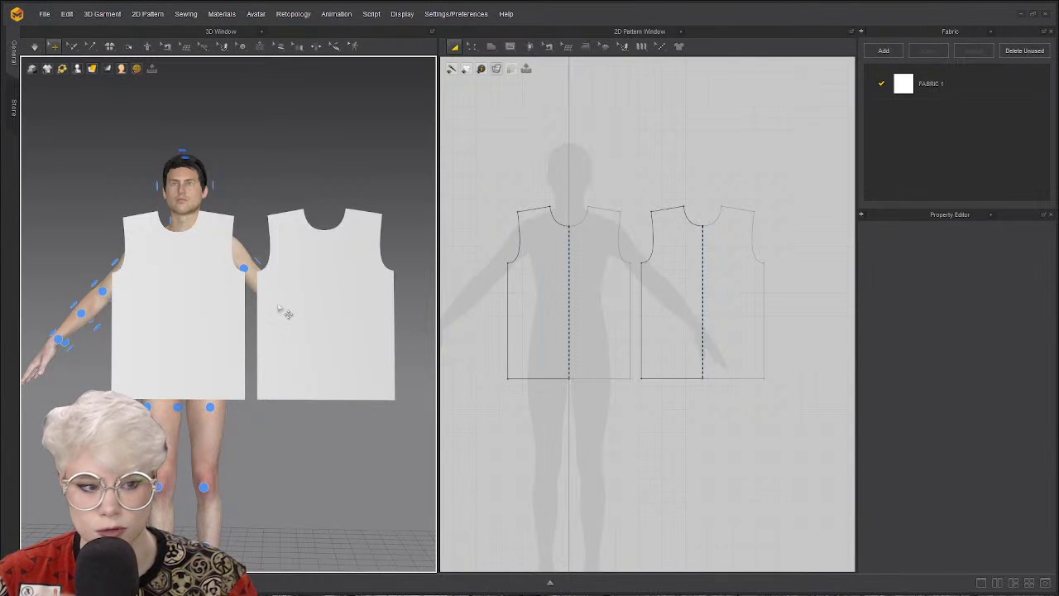
Move both pieces off the avatar to one side so that its torso arrangement points are uncovered.
left_click_drag(321, 316, 350, 171)
left_click_drag(178, 330, 284, 449)
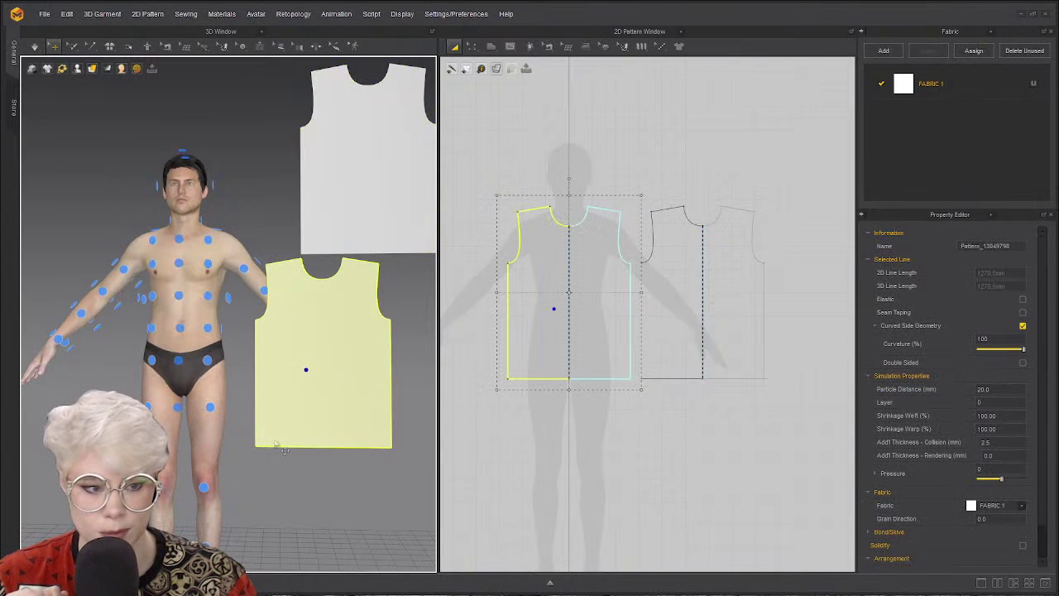
left_click_drag(325, 359, 309, 320)
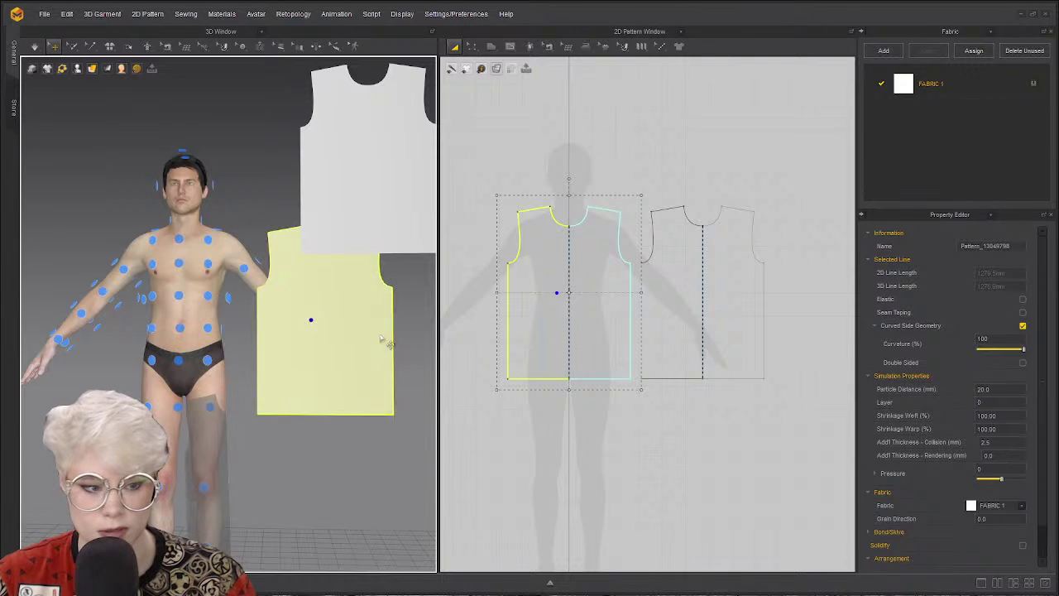
left_click(287, 462)
scroll(231, 410, "up", 3)
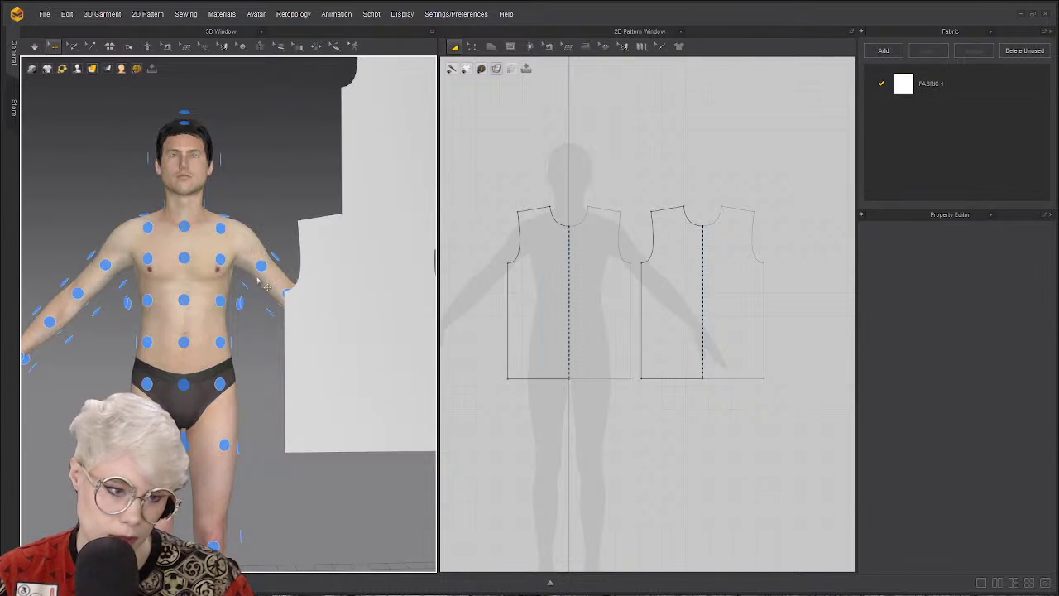
scroll(269, 235, "down", 2)
middle_click_drag(261, 232, 205, 230)
left_click(315, 192)
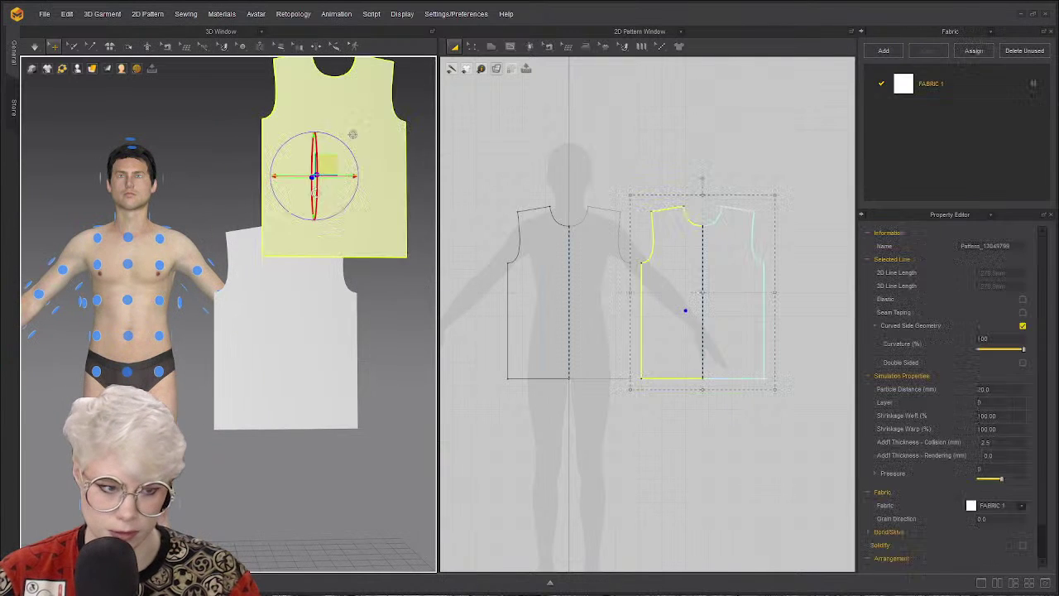
left_click(293, 324, "shift")
left_click(291, 322)
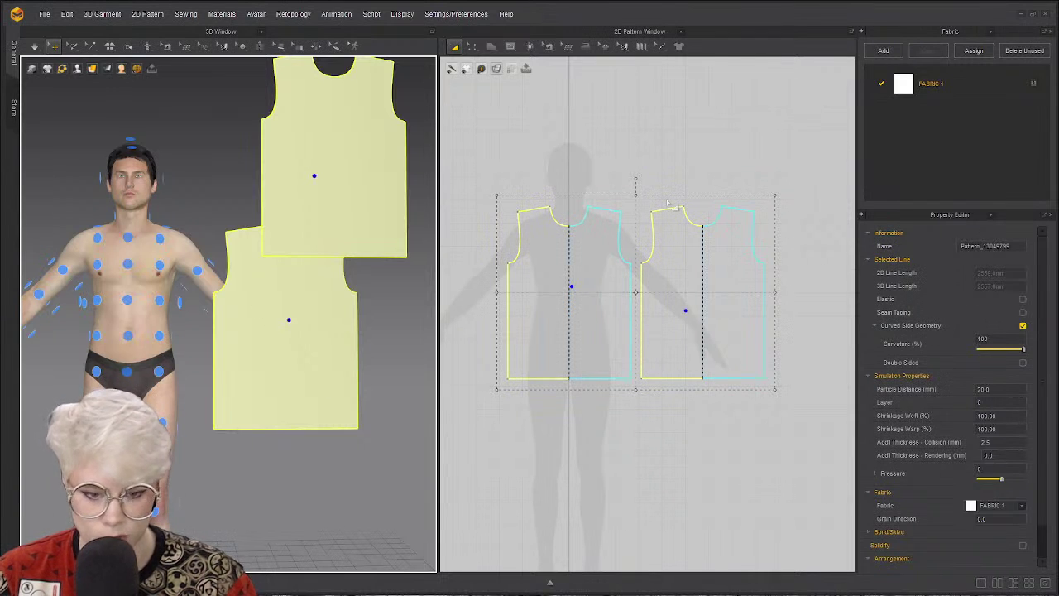
left_click(213, 178)
Reposition the two pieces side by side next to the avatar in the 3D window.
left_click_drag(319, 183, 464, 227)
left_click_drag(316, 335, 316, 329)
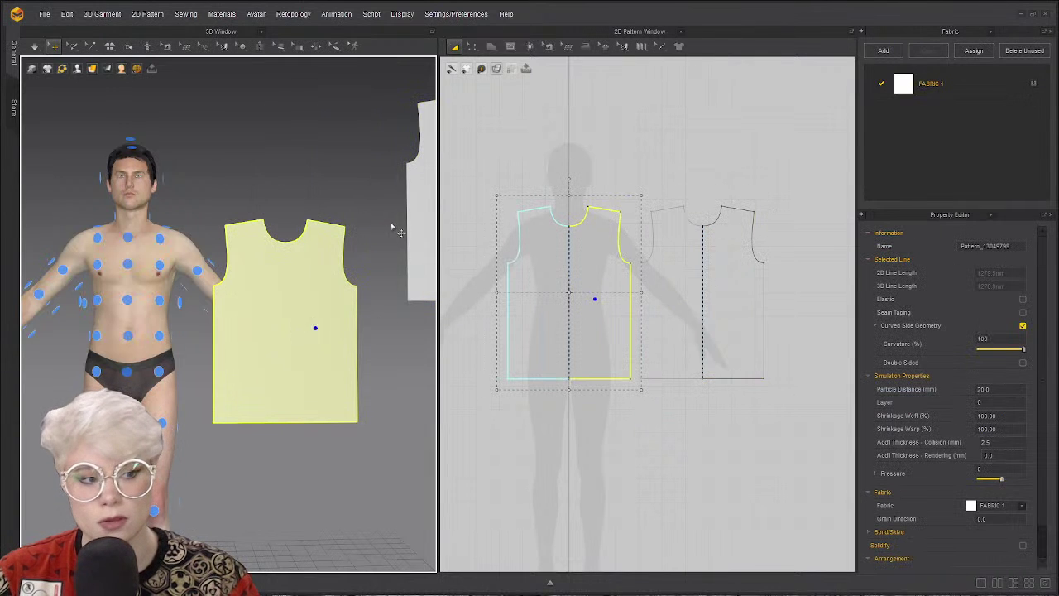
left_click_drag(412, 241, 405, 352)
left_click_drag(307, 318, 315, 240)
left_click_drag(413, 316, 402, 237)
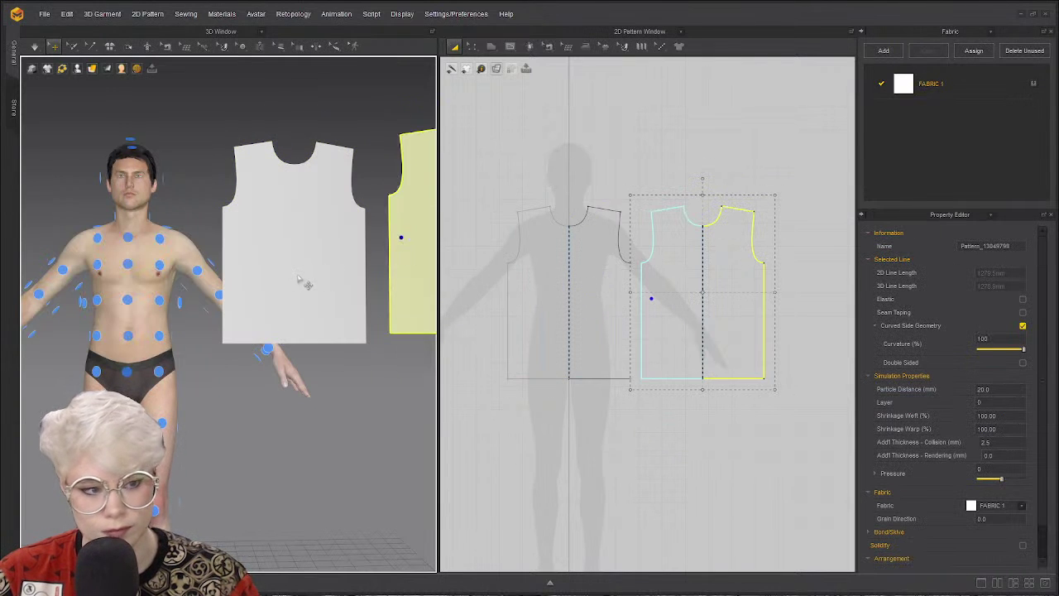
Select the front piece, try it on the lower torso, mid-torso and thigh arrangement points, and undo the placement.
left_click(550, 280)
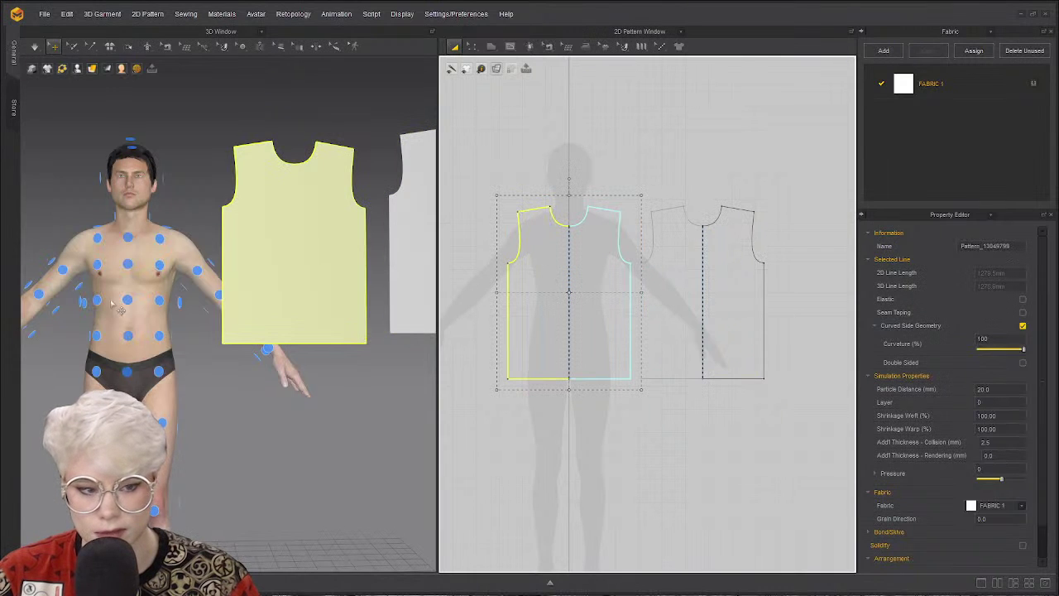
left_click(244, 111)
left_click_drag(290, 227, 307, 189)
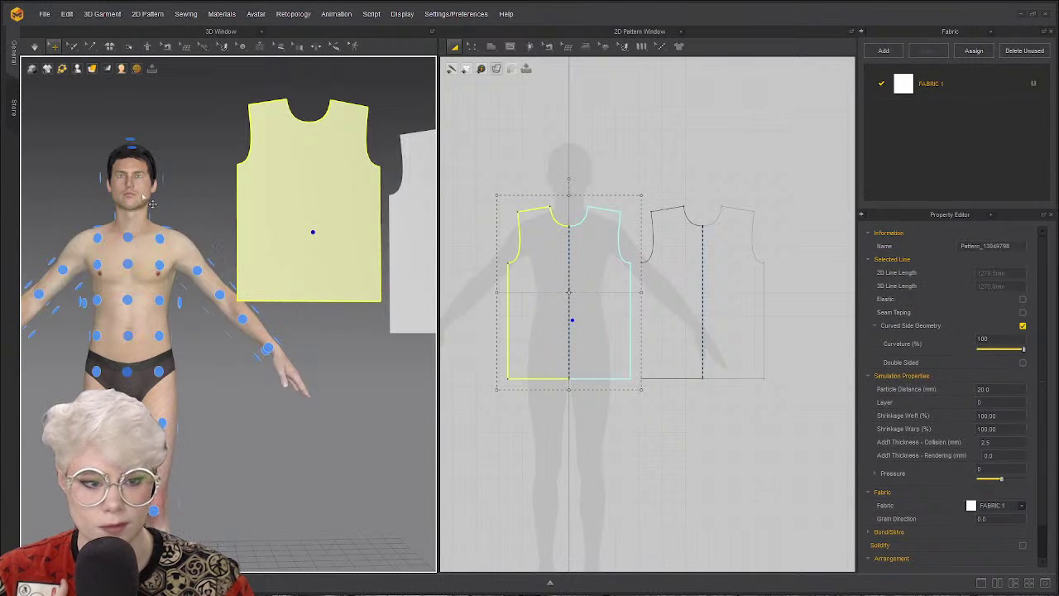
left_click(129, 337)
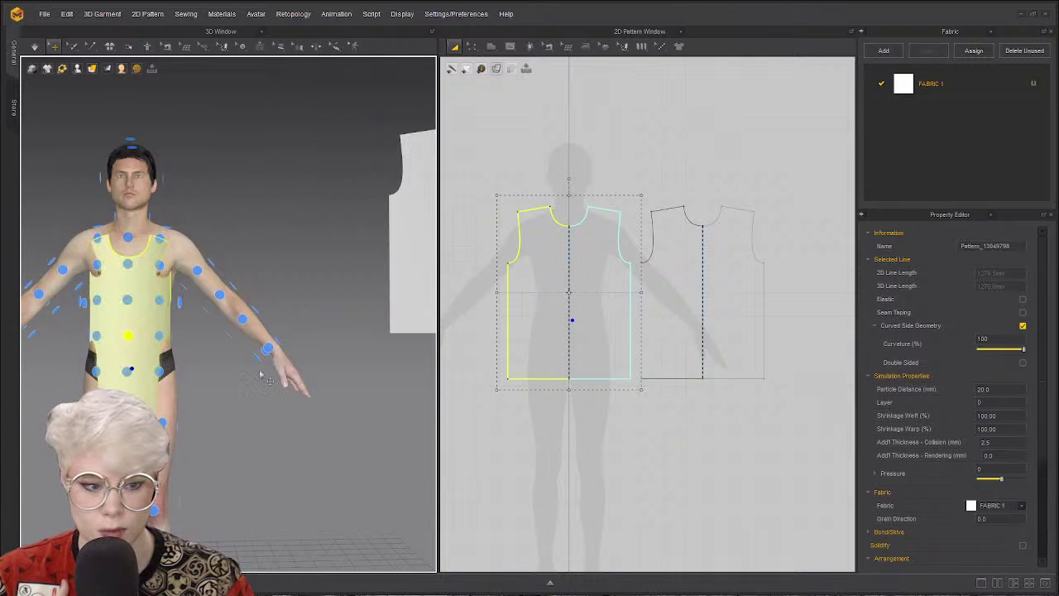
left_click(128, 299)
key("ctrl+z")
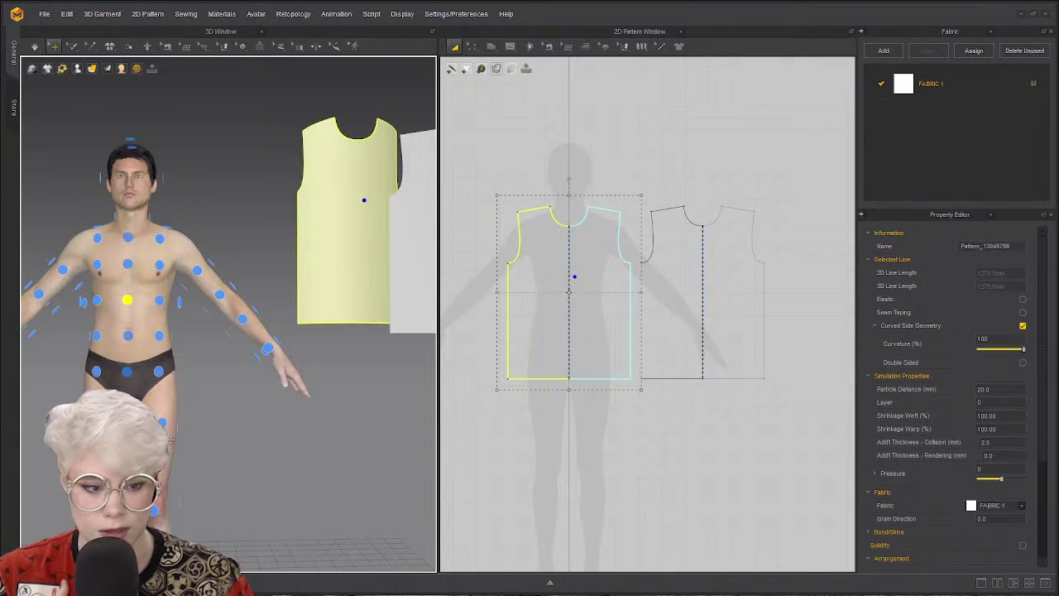
left_click(164, 424)
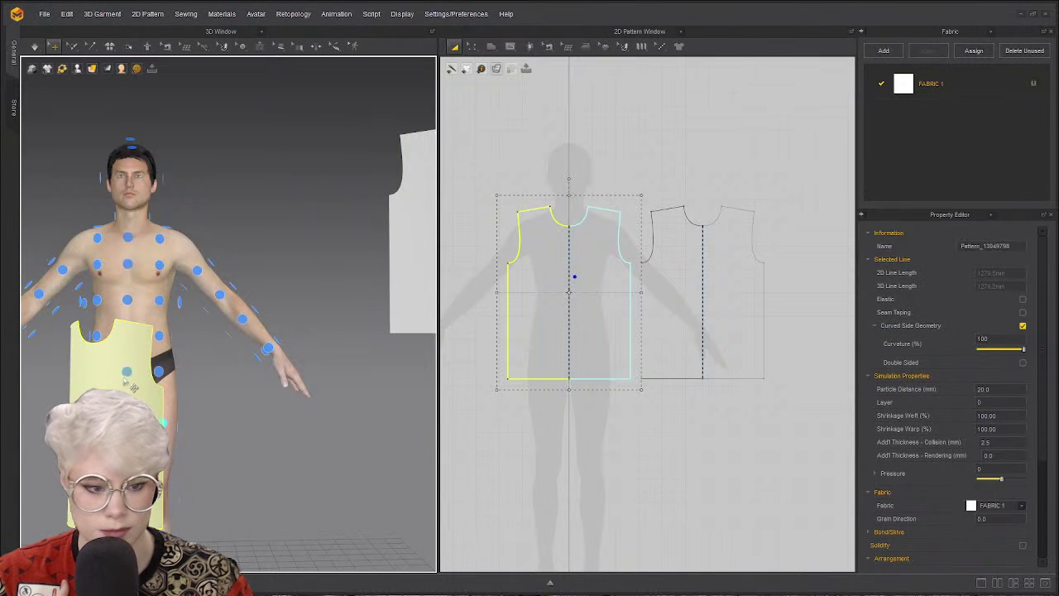
key("ctrl+z")
Place the front piece on the centre-front arrangement point at mid-torso and view it from an angle.
middle_click_drag(121, 293, 133, 299)
middle_click_drag(325, 237, 284, 248)
middle_click_drag(139, 313, 188, 288)
scroll(188, 288, "up", 2)
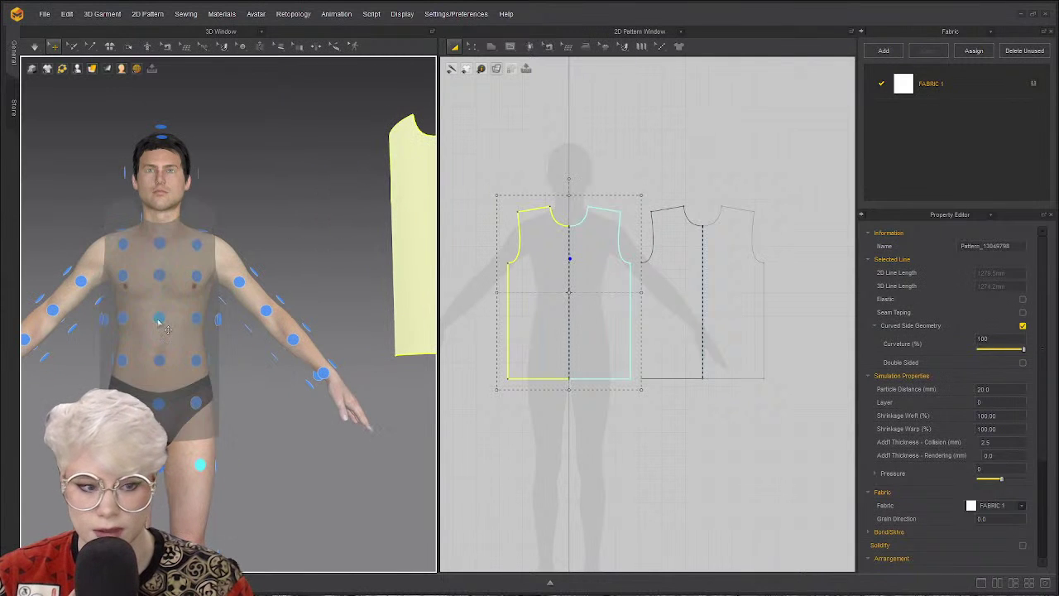
left_click(160, 318)
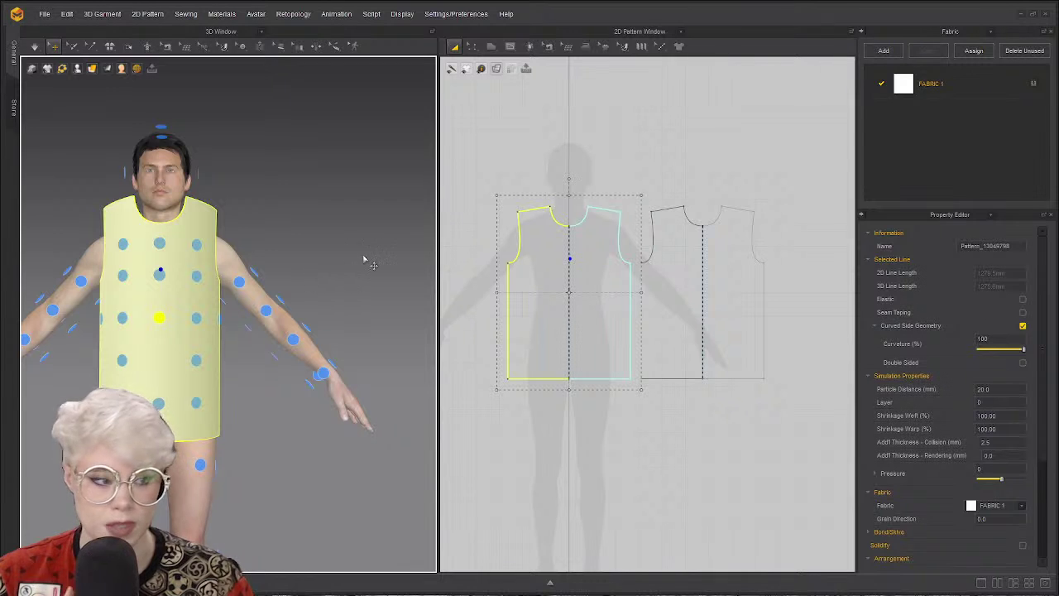
right_click_drag(291, 281, 435, 298)
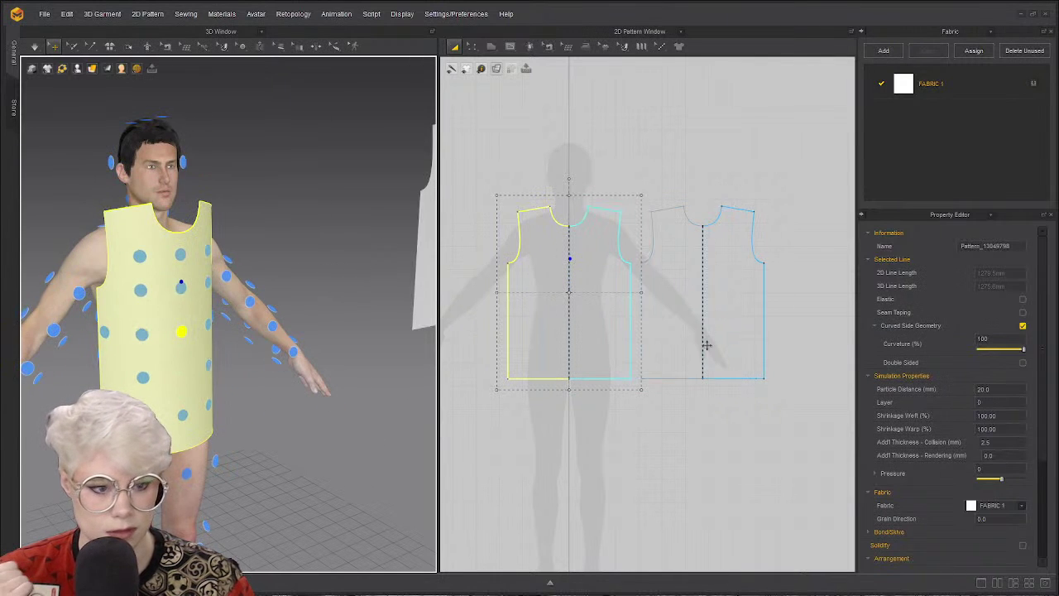
Try the front piece on the neighbouring off-centre torso point, undo it, and put the piece back on the centre-front point.
left_click_drag(180, 356, 362, 296)
left_click(324, 268)
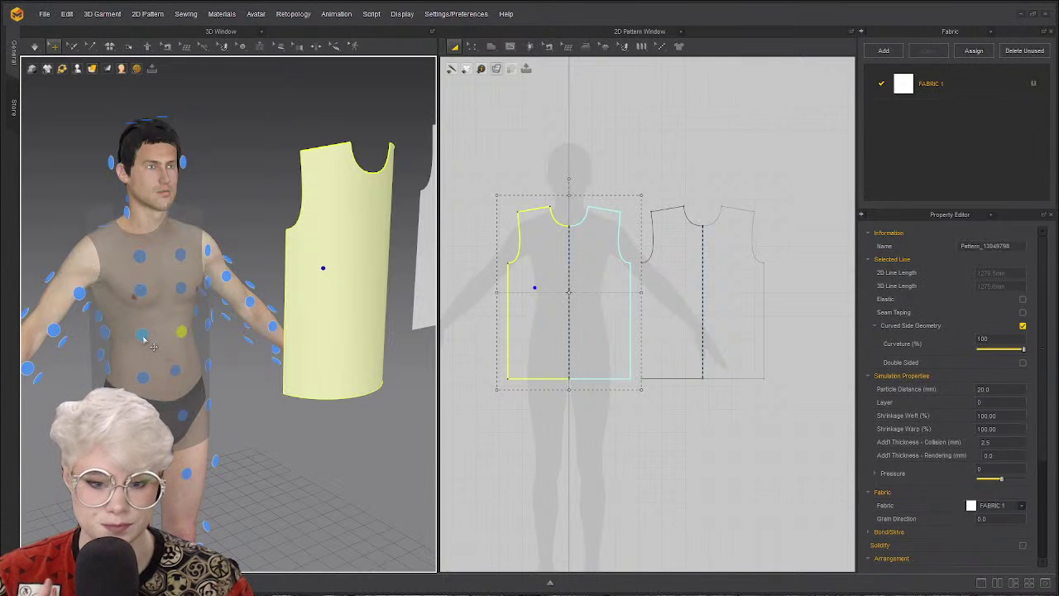
left_click(146, 337)
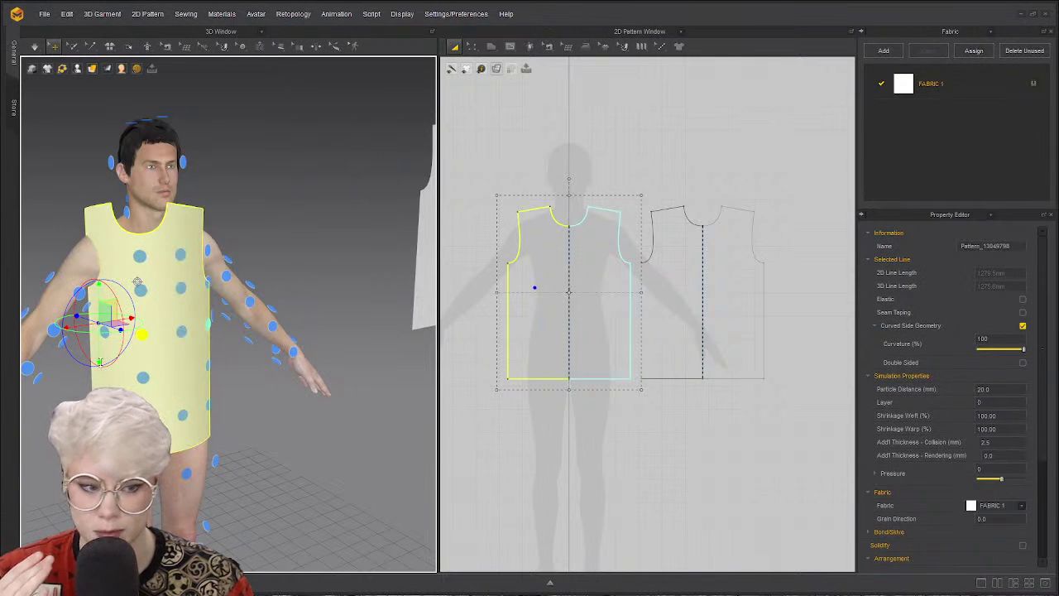
key("ctrl+z")
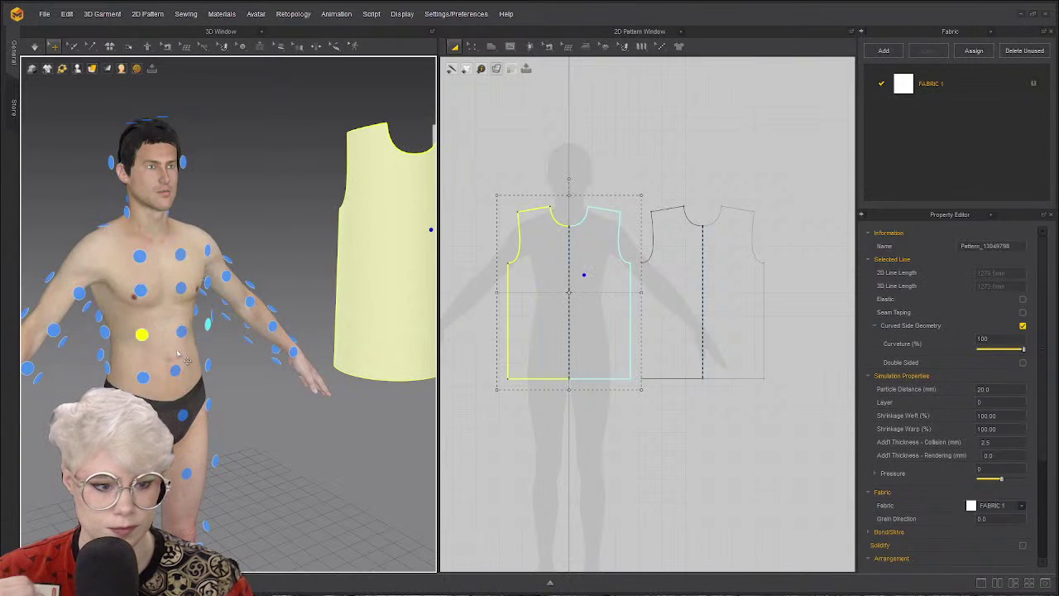
left_click(183, 332)
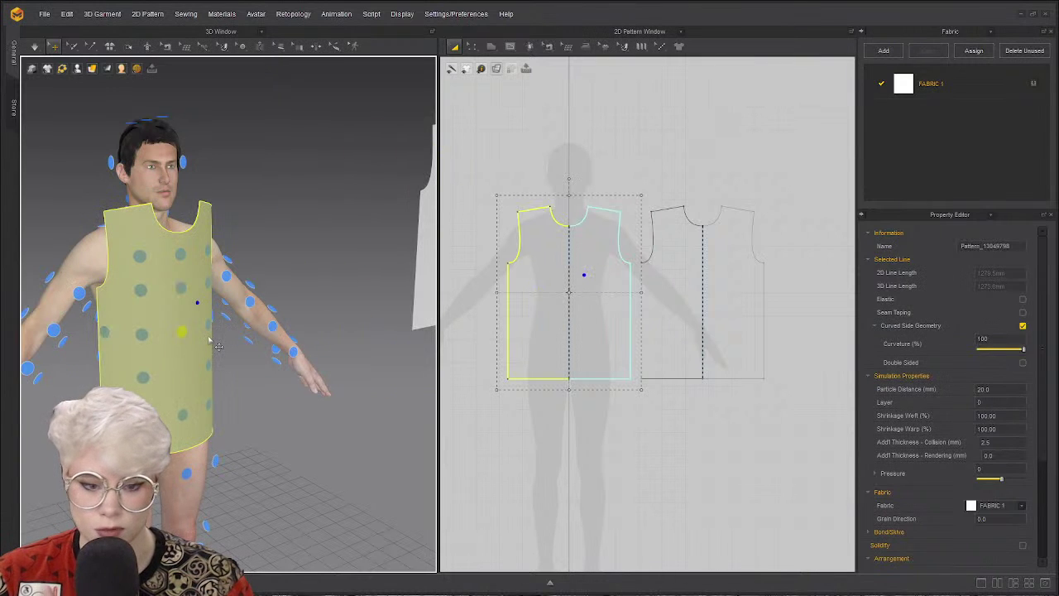
Place the back piece on the centre-back arrangement point at mid-torso behind the avatar and deselect it.
right_click_drag(253, 290, 187, 289)
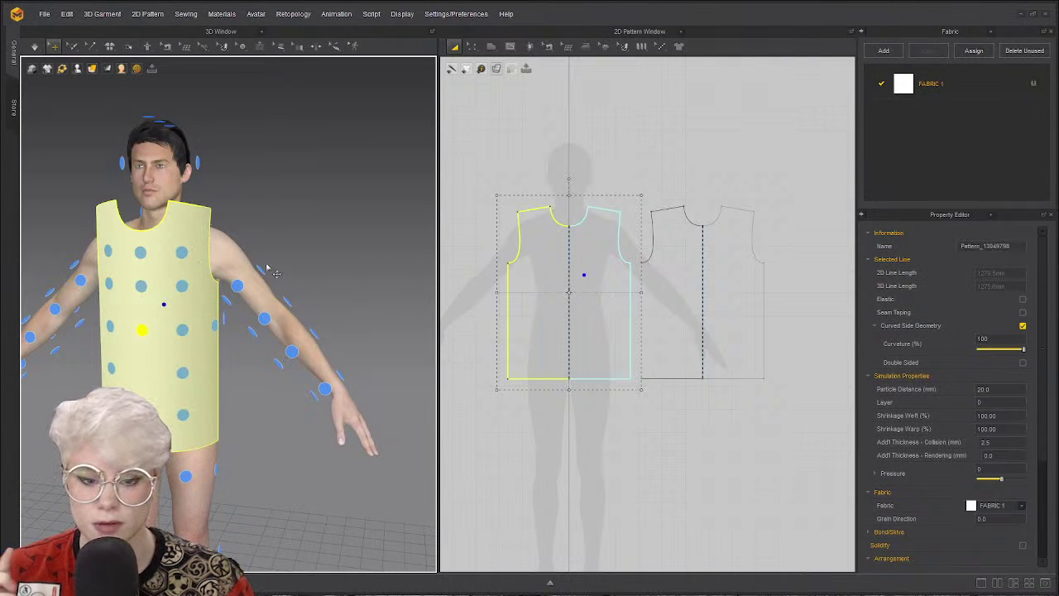
left_click(672, 274)
right_click_drag(337, 270, 200, 275)
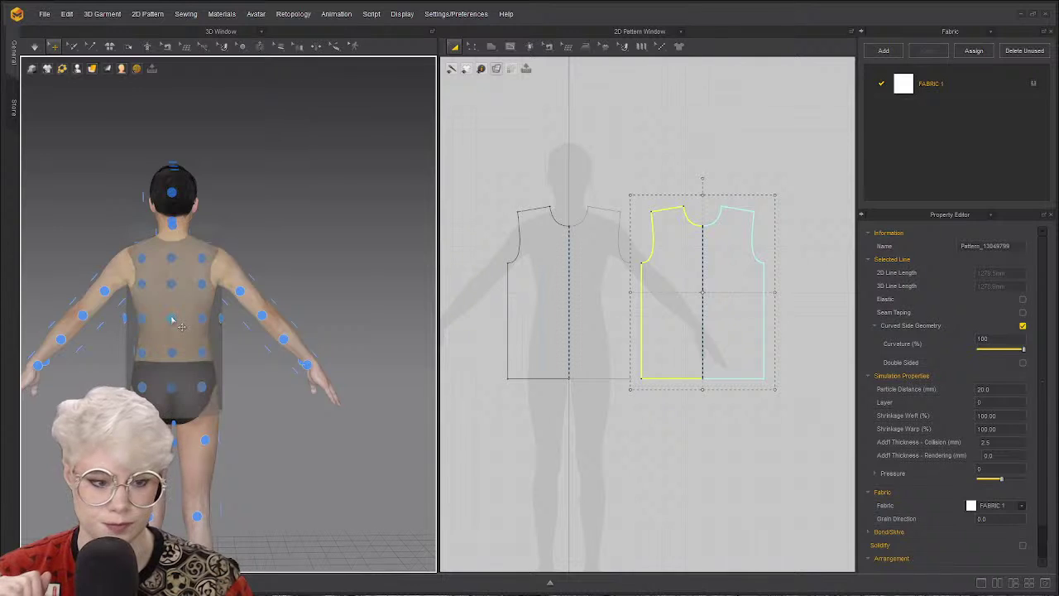
right_click_drag(172, 320, 353, 310)
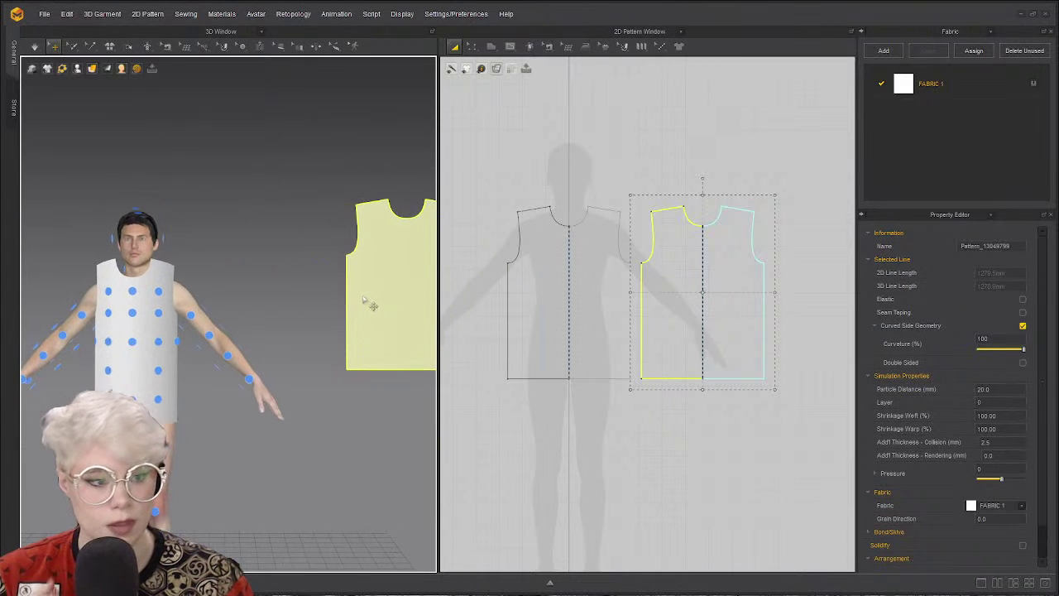
left_click(369, 300)
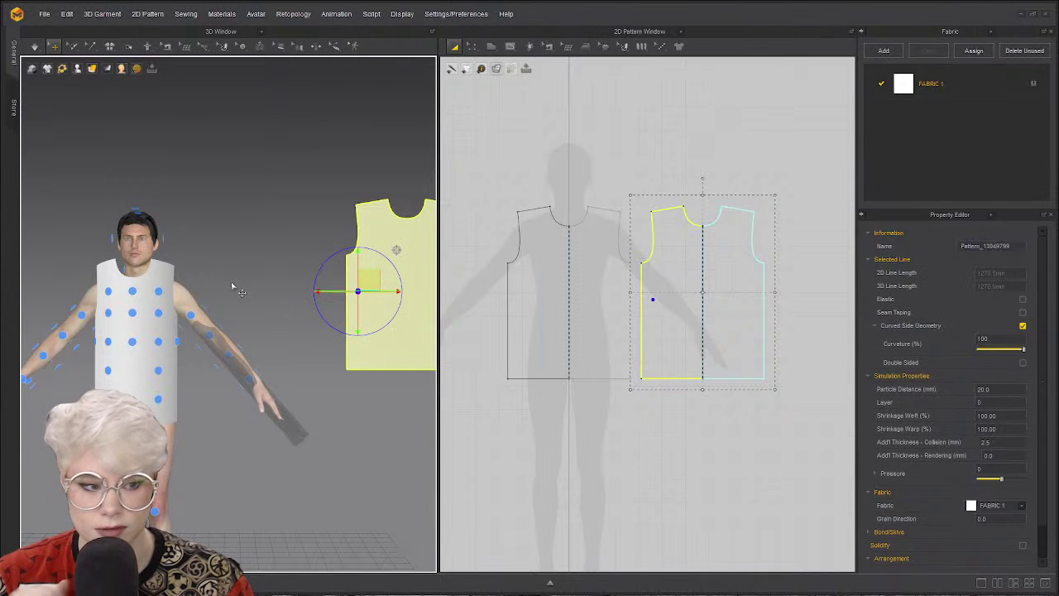
right_click_drag(234, 287, 16, 282)
key("8")
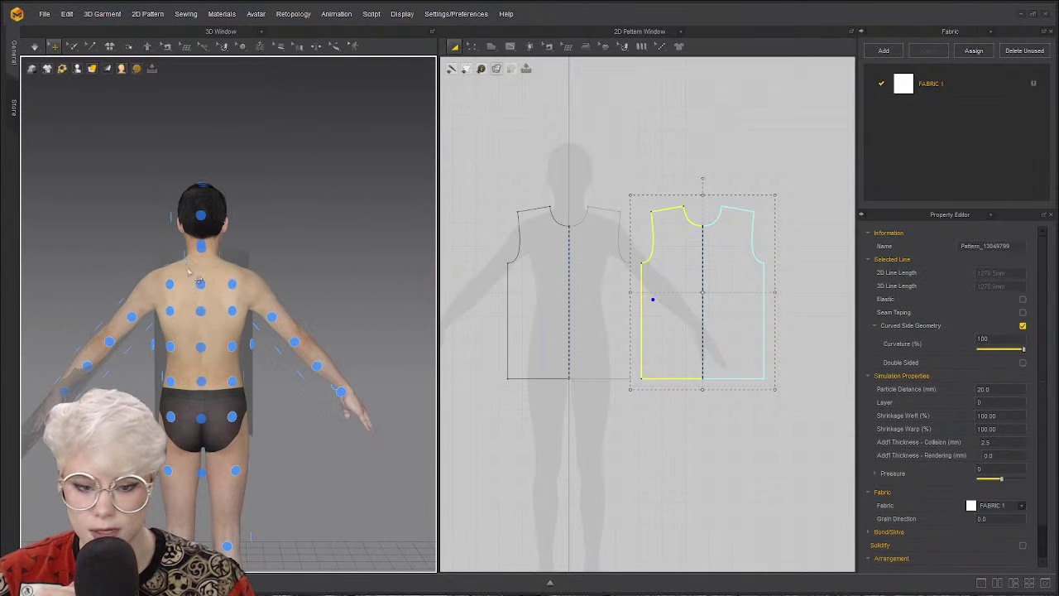
left_click(201, 353)
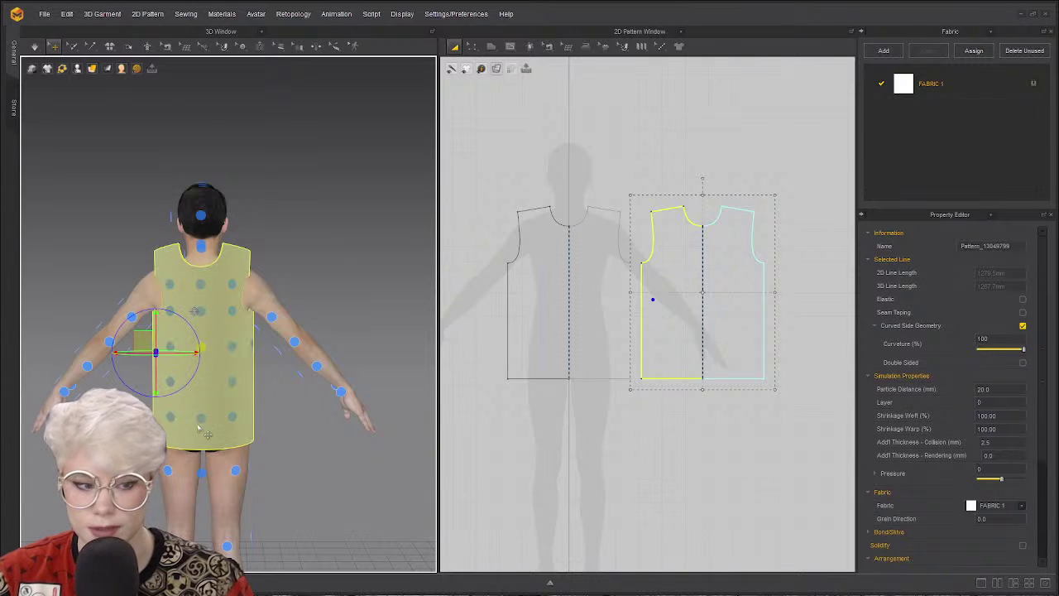
key("Escape")
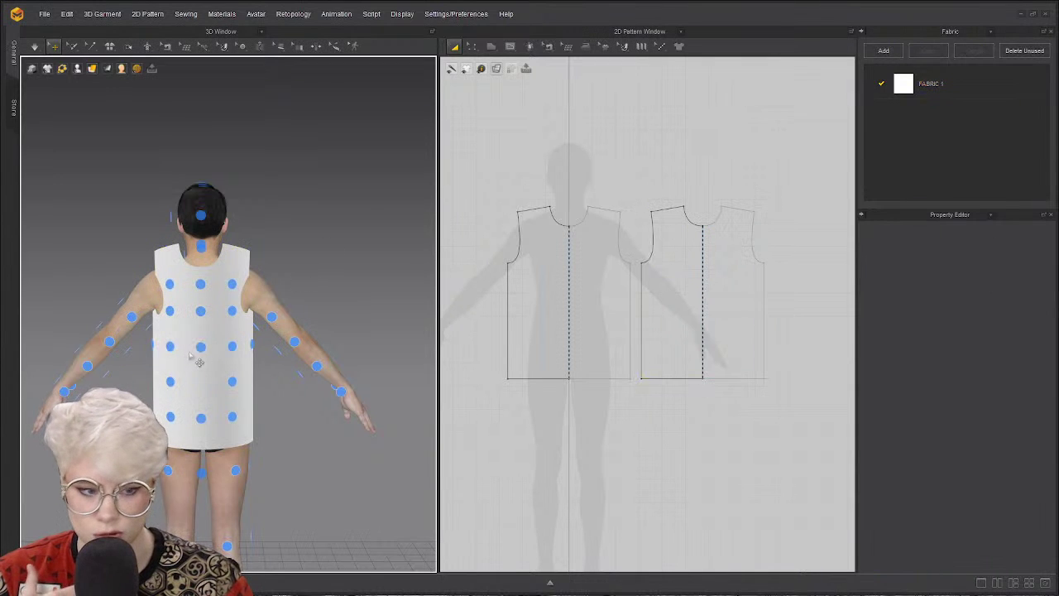
Select the back piece, view it from the side, and examine its simulation and arrangement properties, including particle distance, layer and offset.
left_click(199, 363)
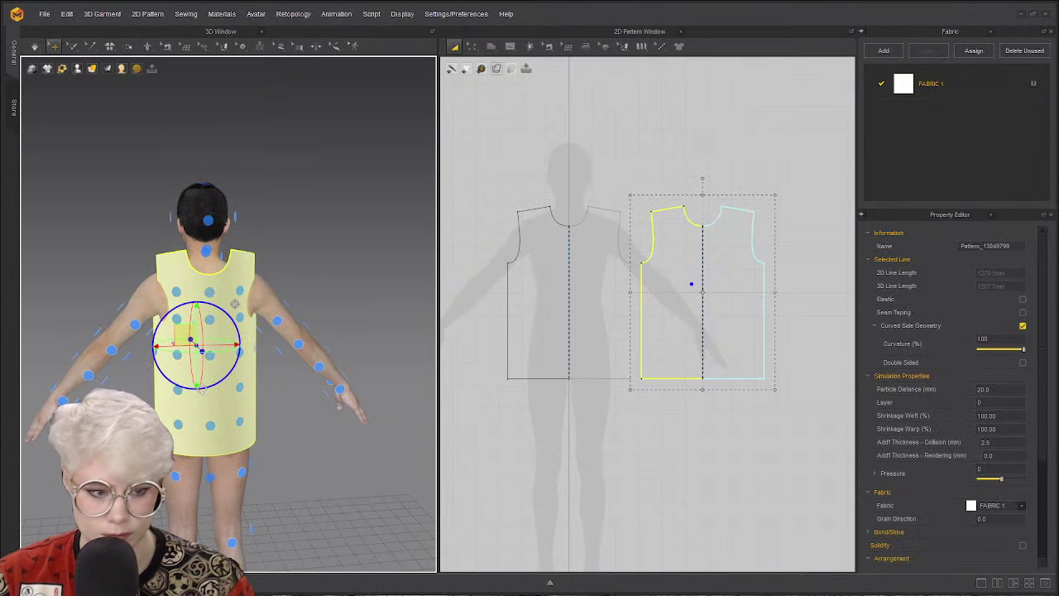
scroll(177, 381, "up", 3)
right_click_drag(178, 380, 295, 388)
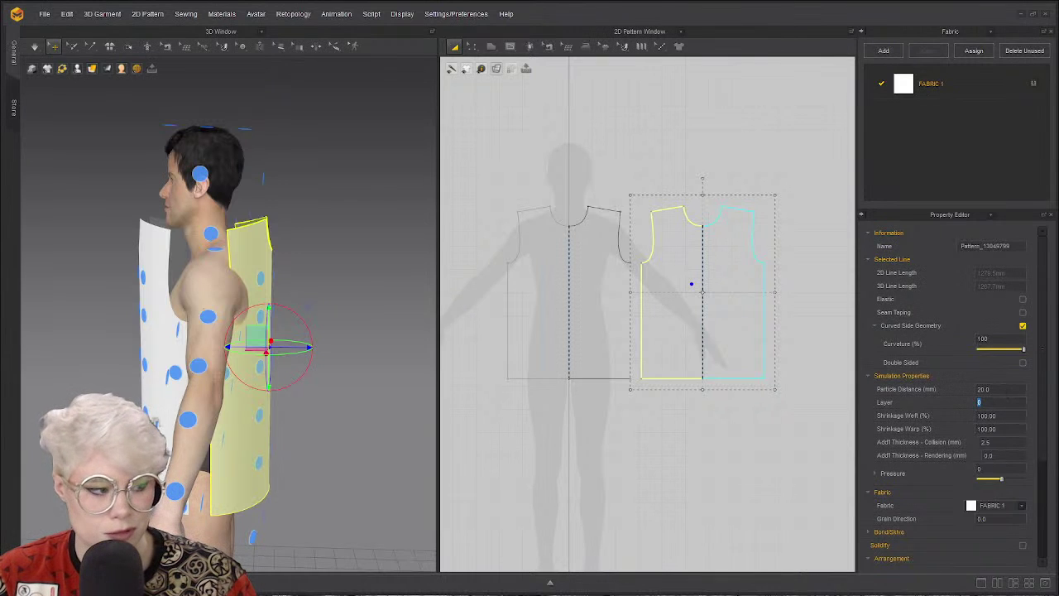
double_click(1005, 389)
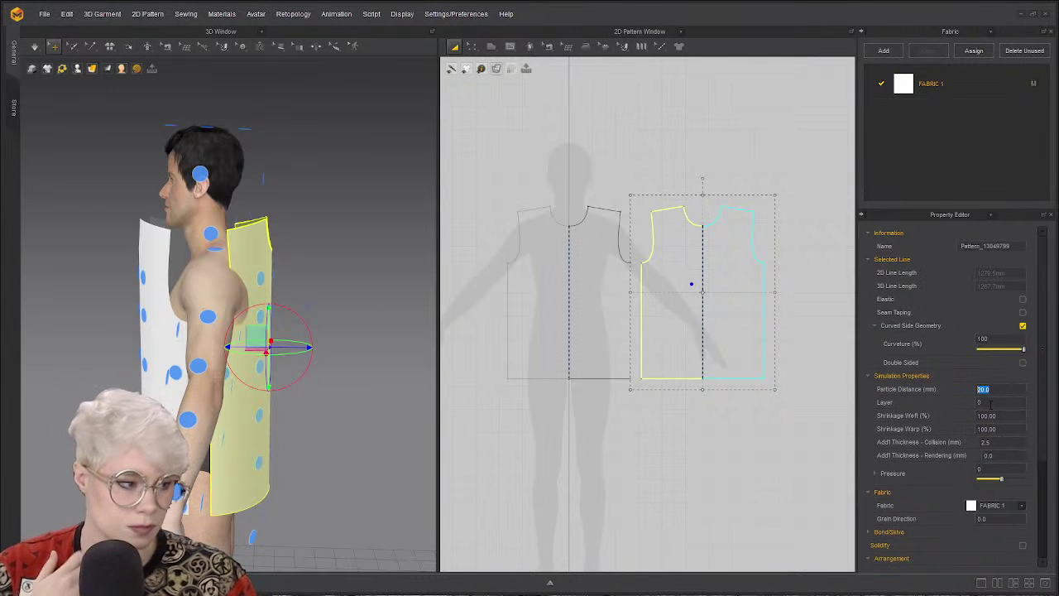
key("Tab")
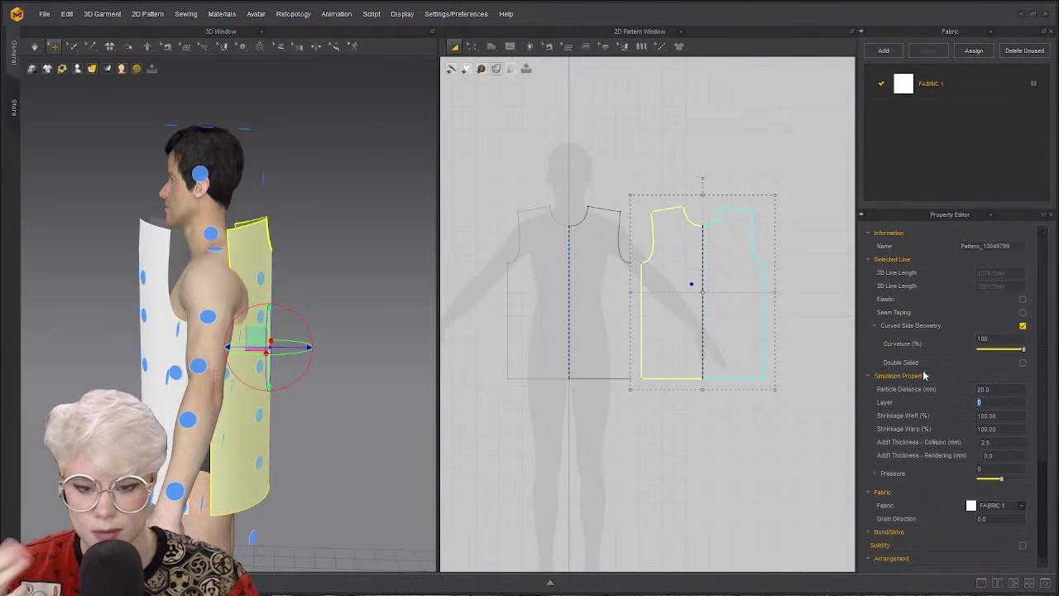
scroll(977, 431, "down", 1)
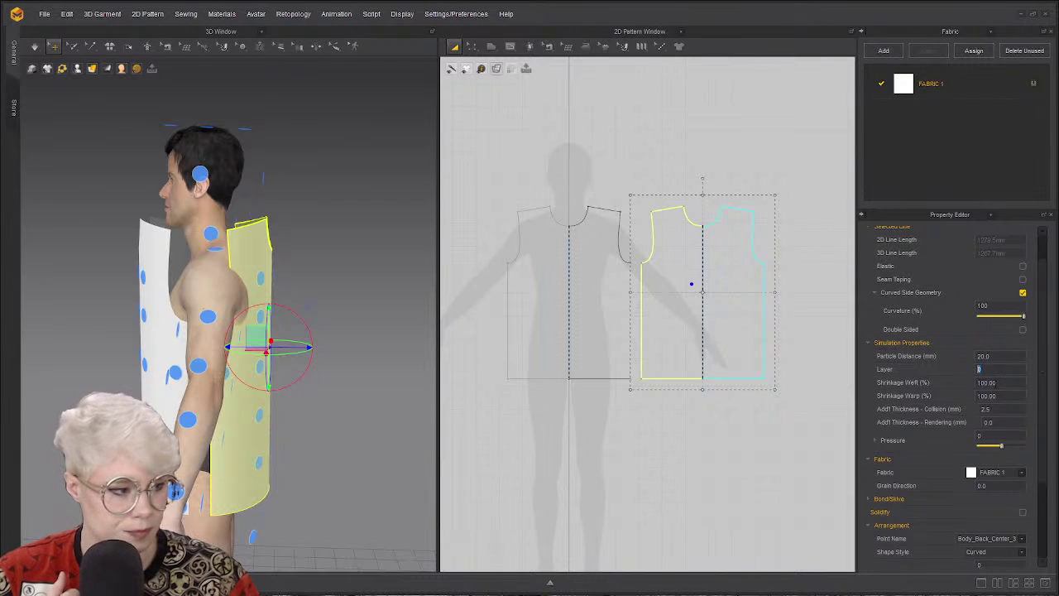
scroll(987, 385, "down", 3)
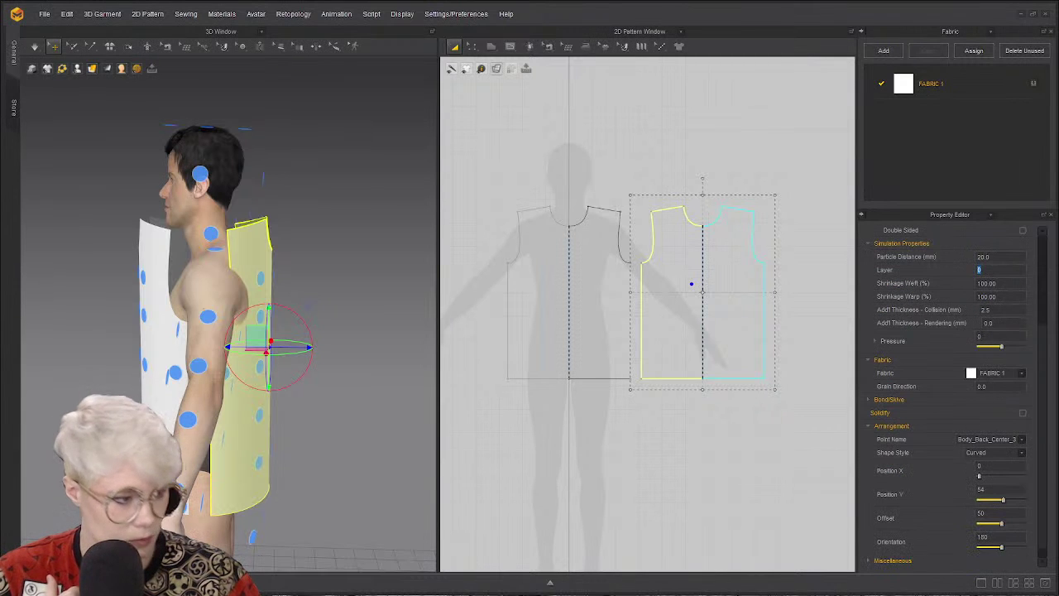
scroll(872, 339, "up", 3)
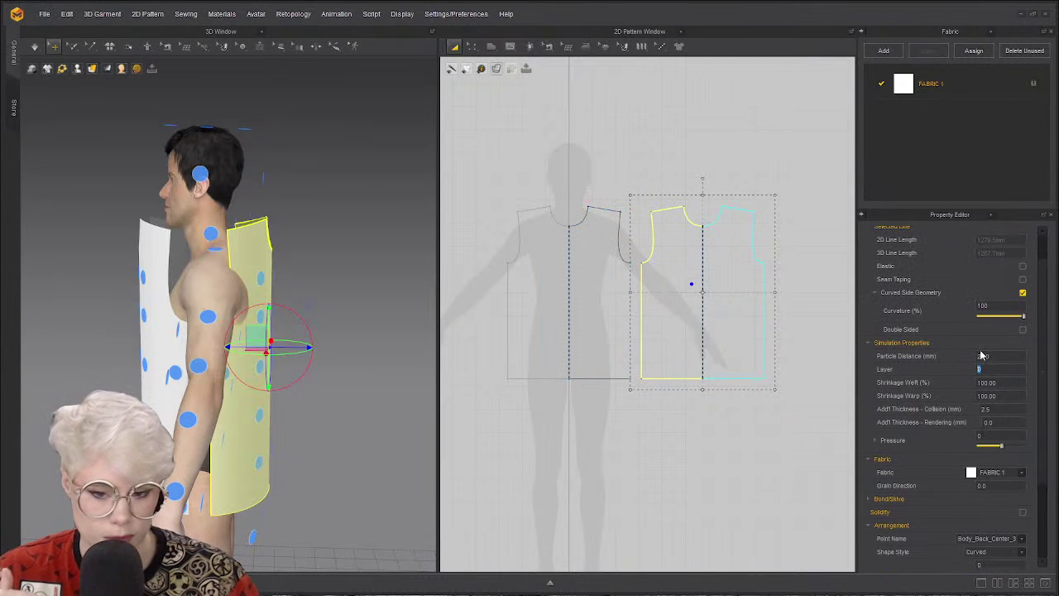
scroll(1028, 362, "down", 3)
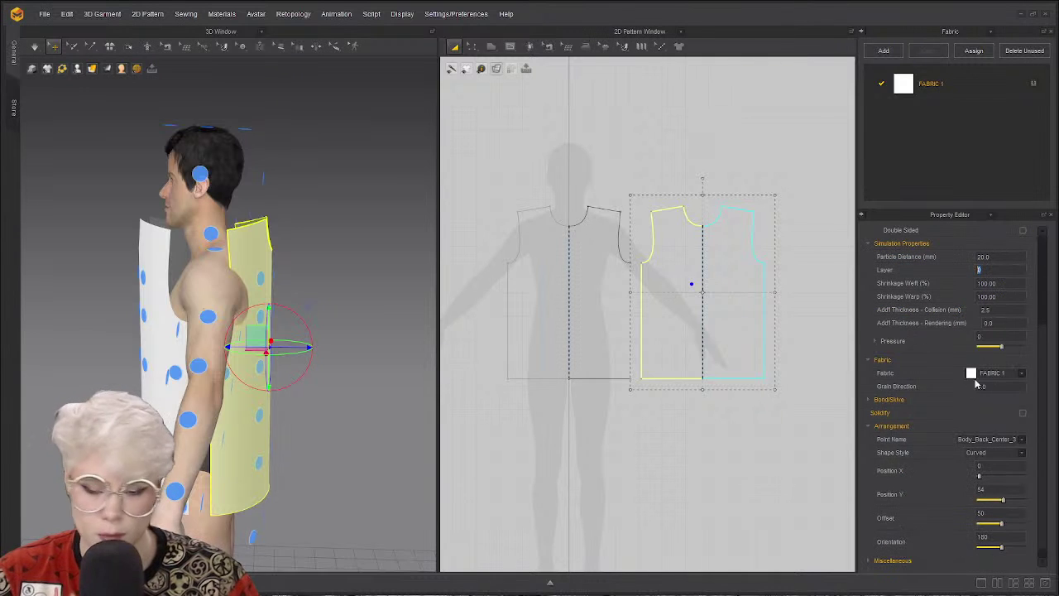
scroll(974, 379, "down", 1)
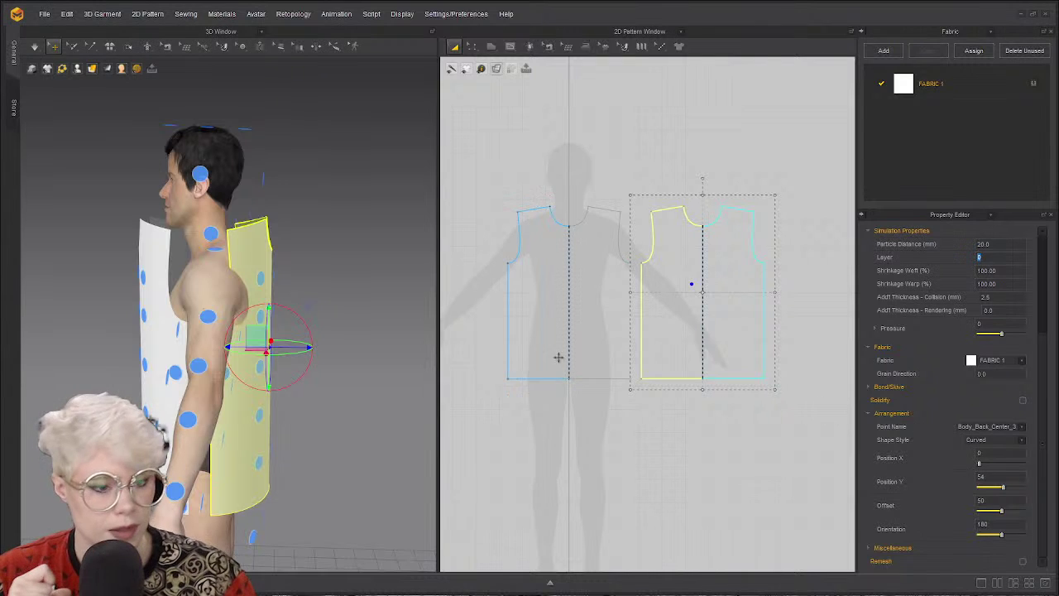
Set the back piece's arrangement offset to 100 to move it away from the avatar's back.
right_click_drag(281, 295, 300, 389)
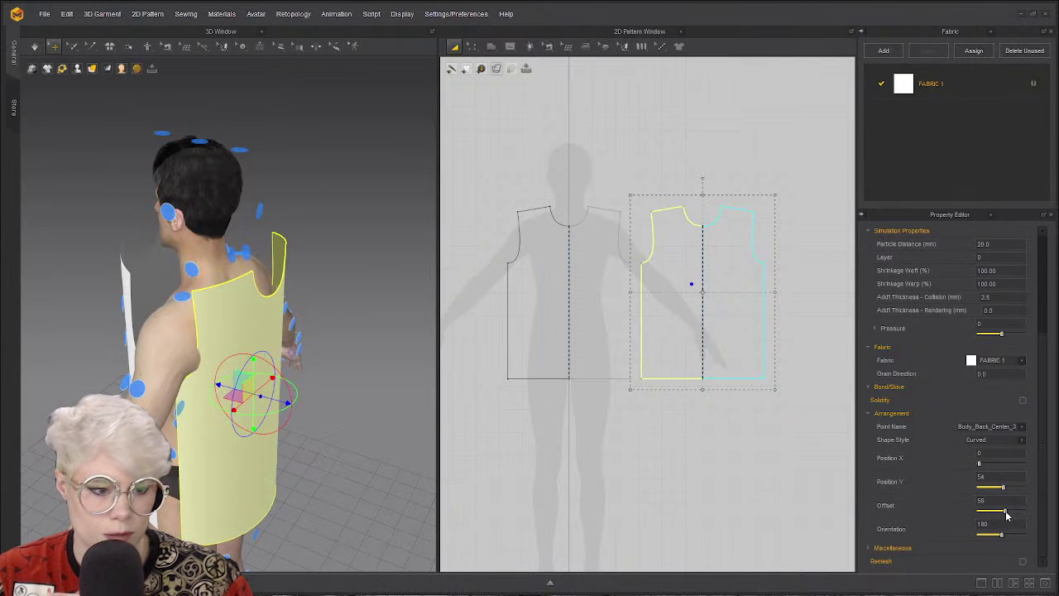
left_click_drag(1002, 515, 1035, 513)
mouse_move(1024, 510)
left_mouse_down()
mouse_move(988, 511)
mouse_move(1041, 510)
left_mouse_up()
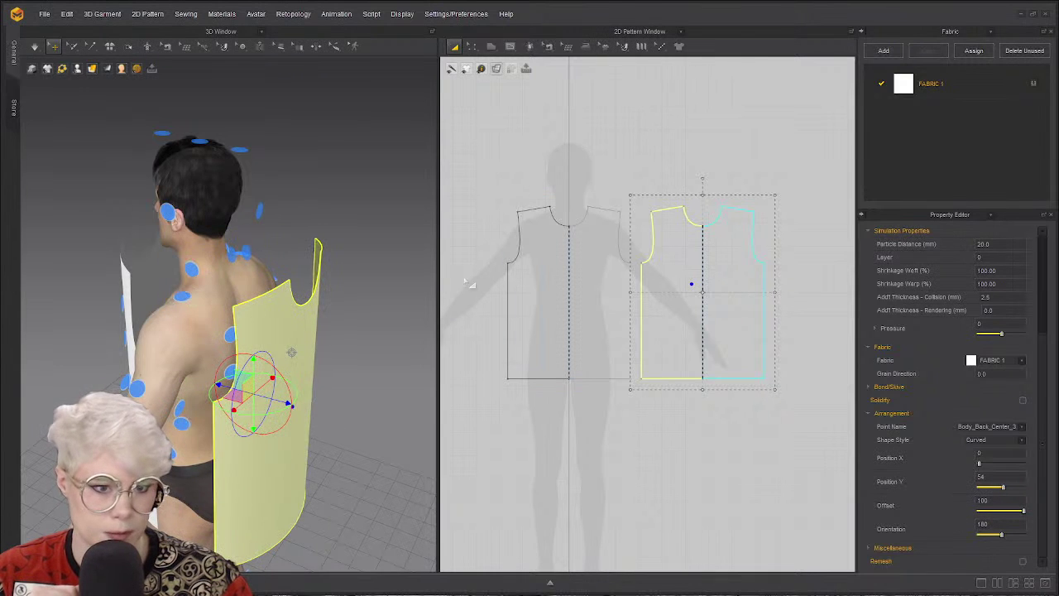
Show the avatar's bounding volumes, inspect them around the back piece from above, and hide them again.
left_click(77, 68)
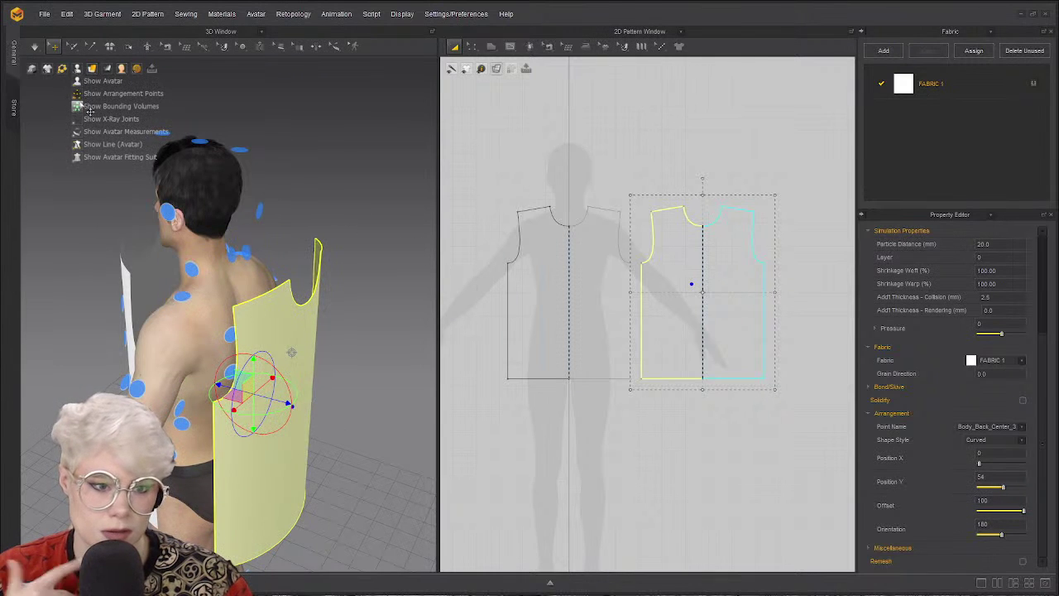
left_click(99, 106)
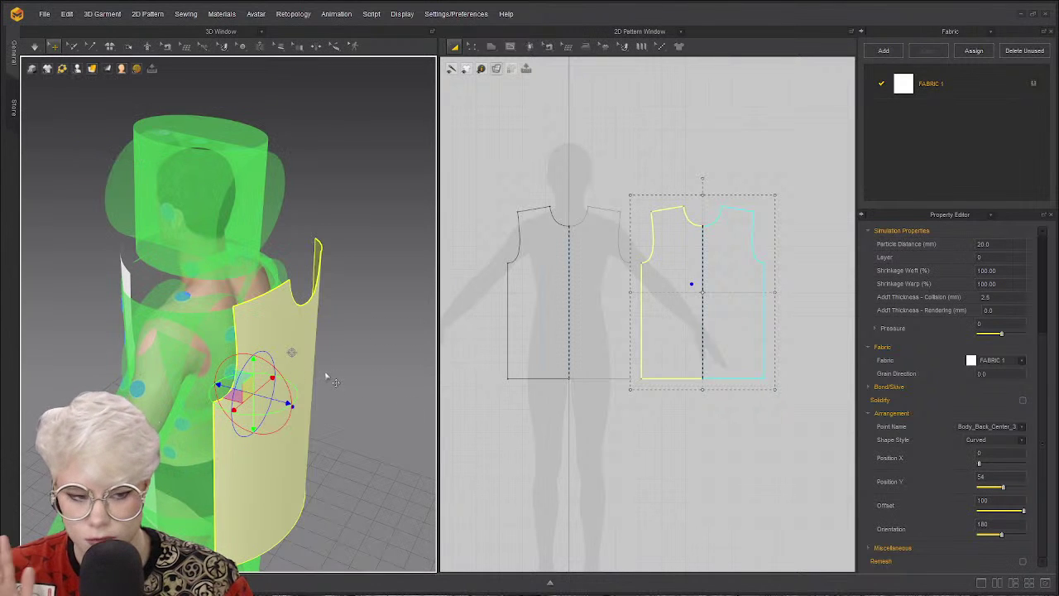
right_click_drag(326, 374, 327, 411)
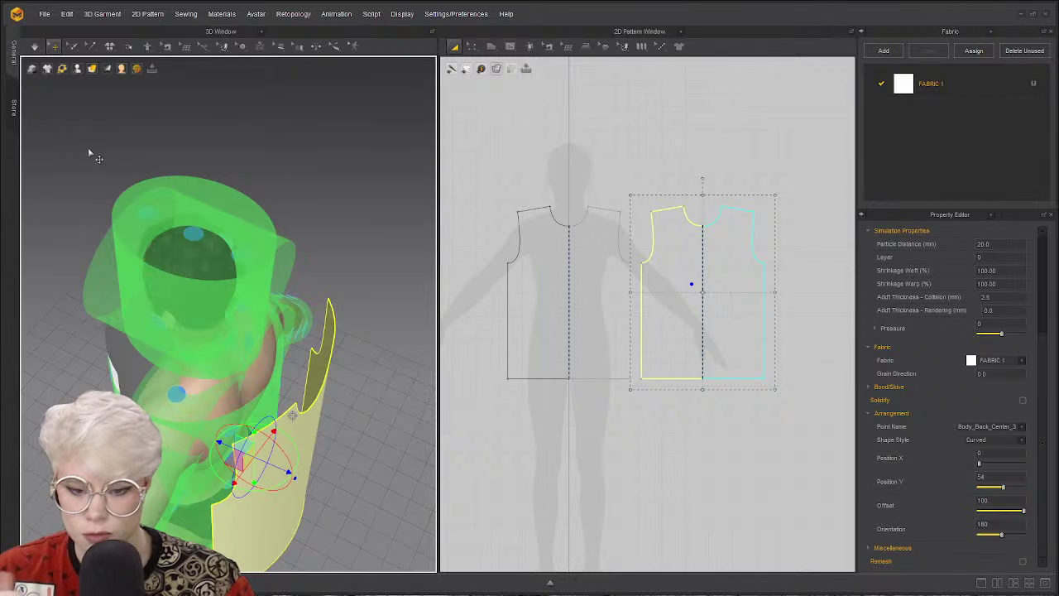
left_click(77, 68)
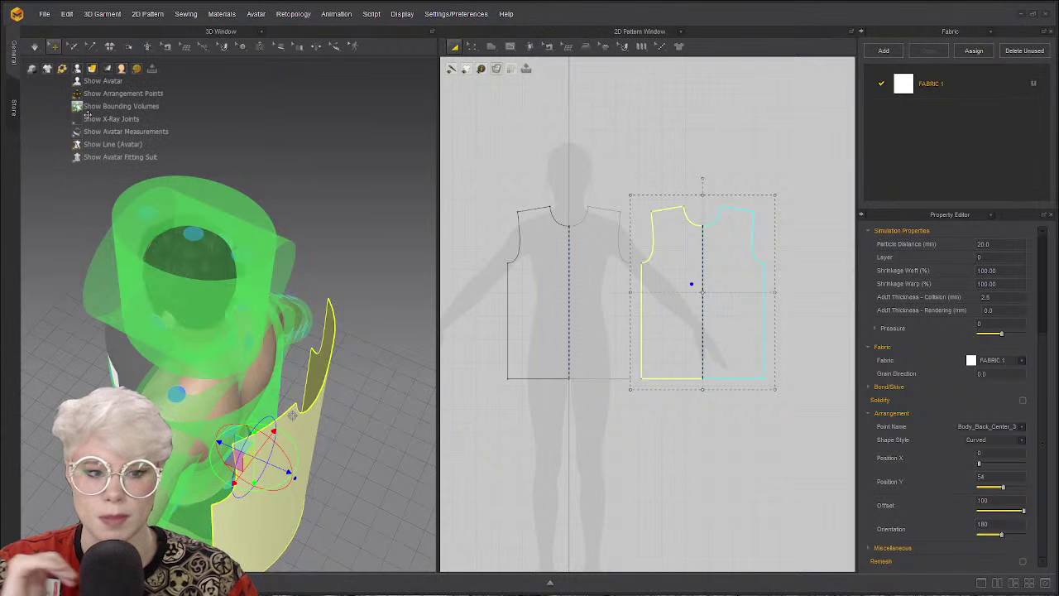
left_click(80, 107)
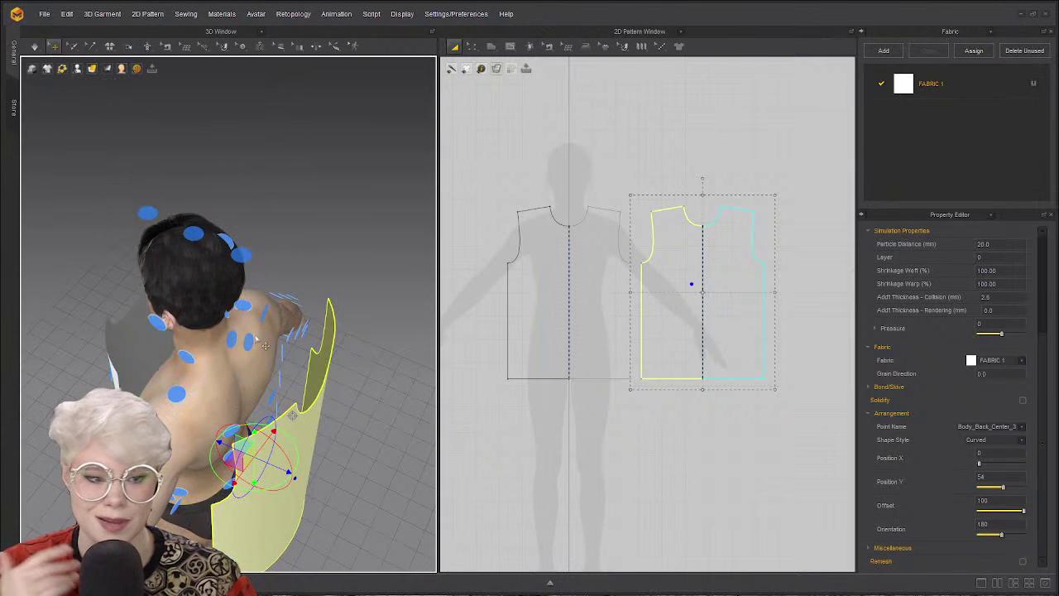
Set the back piece's arrangement offset to 79 and deselect the piece.
right_click_drag(285, 382, 279, 319)
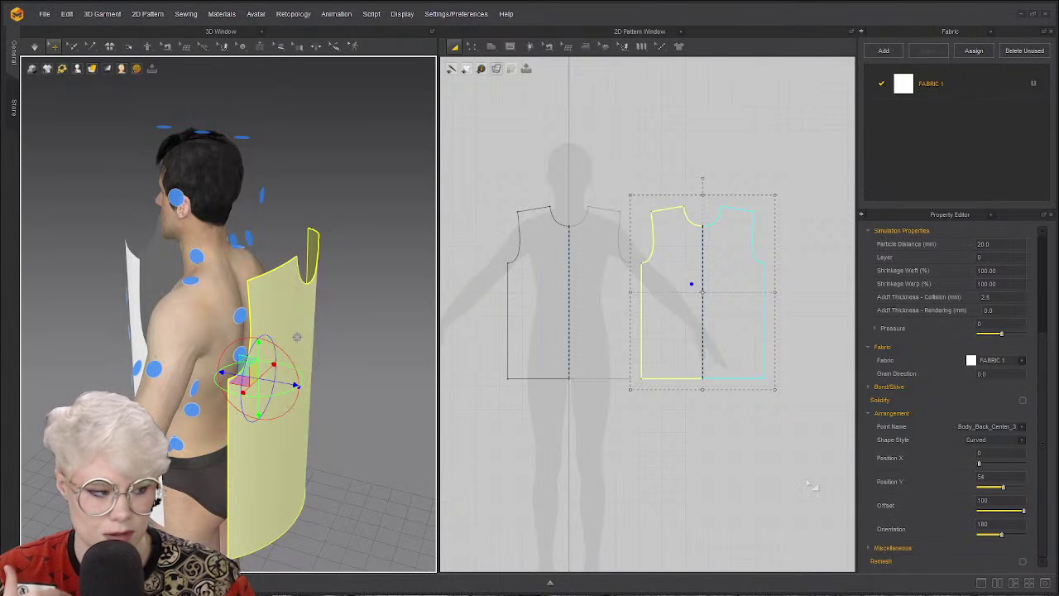
mouse_move(1025, 514)
left_mouse_down()
mouse_move(1004, 515)
mouse_move(1016, 517)
left_mouse_up()
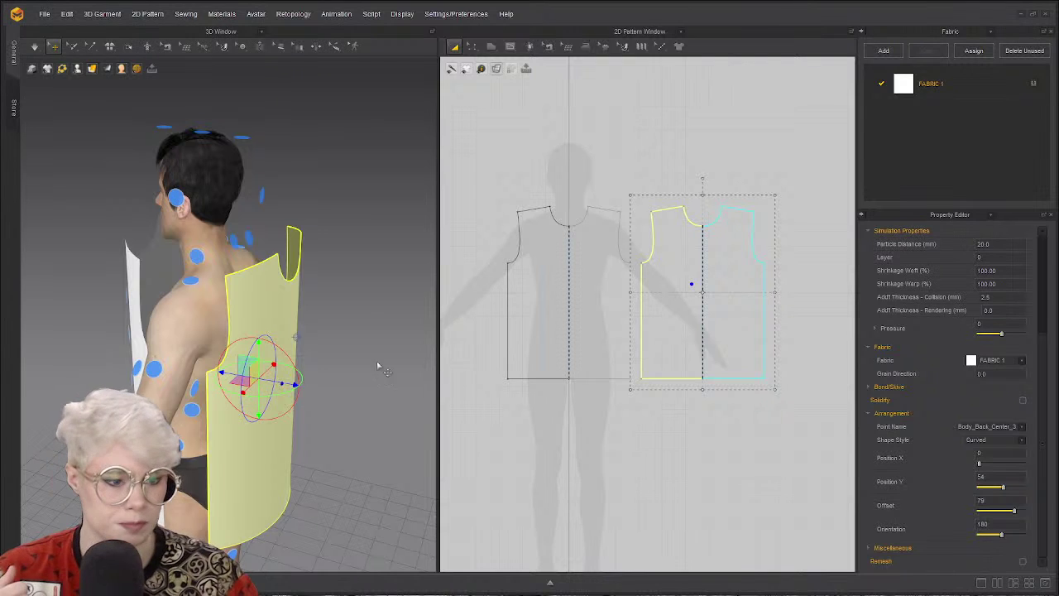
right_click_drag(242, 406, 272, 394)
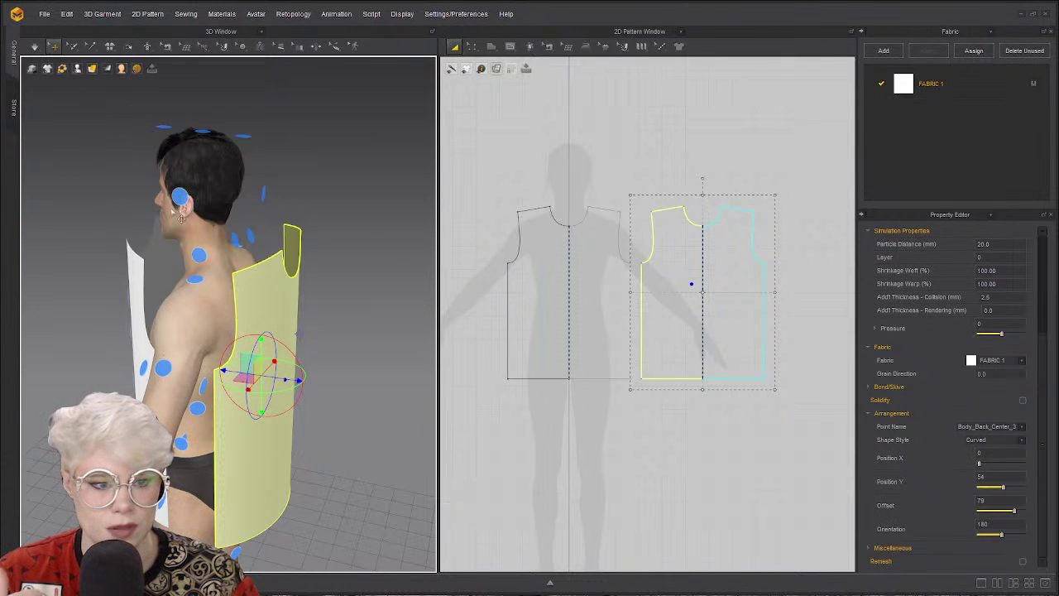
left_click(337, 242)
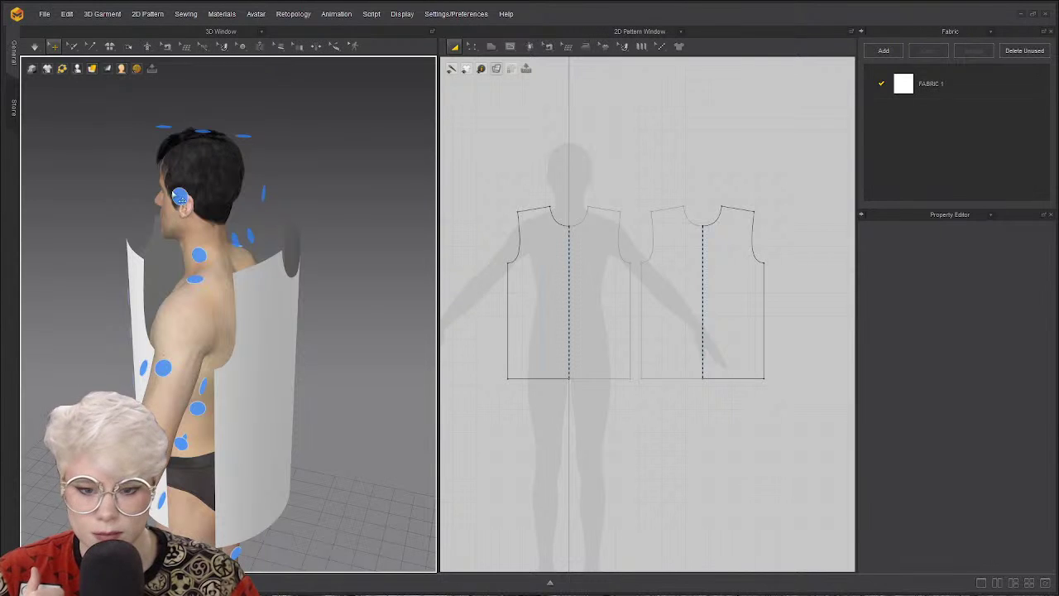
Hide the avatar's arrangement points and check the front and back pieces' placement from the side.
left_click(78, 68)
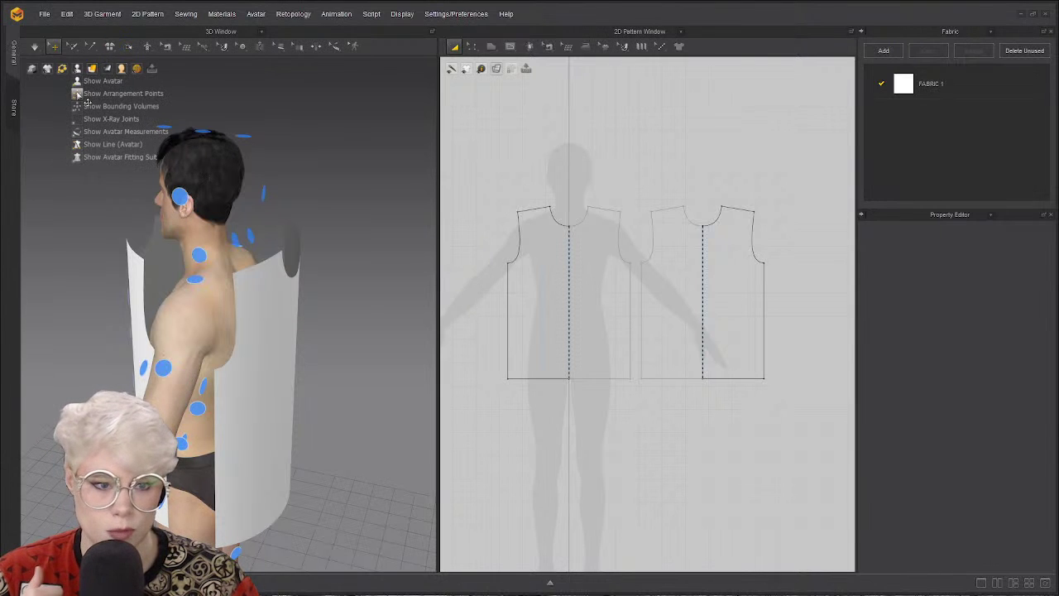
left_click(79, 93)
left_click(78, 69)
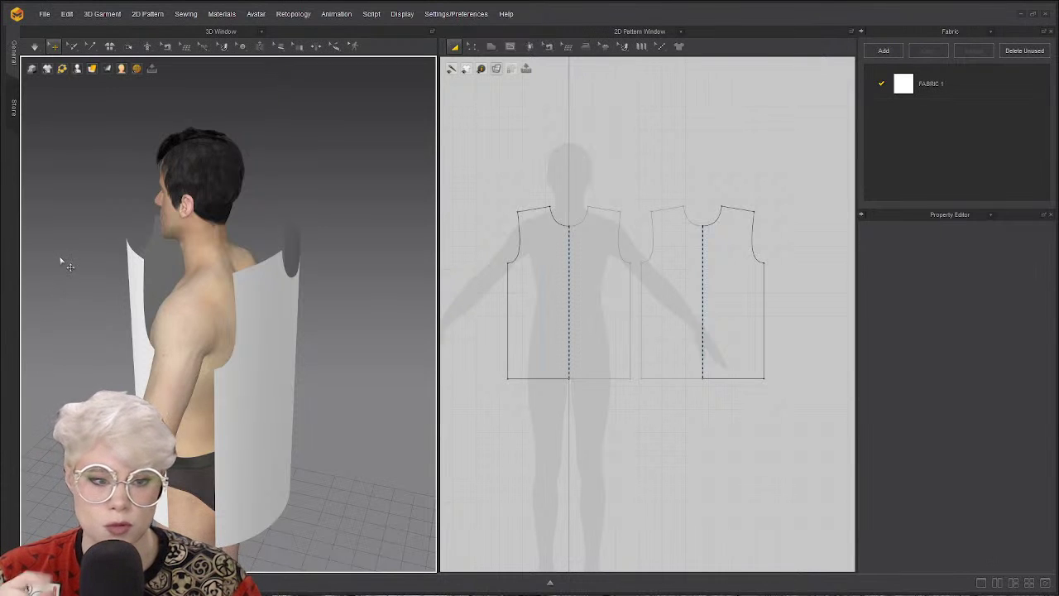
right_click_drag(60, 261, 88, 279)
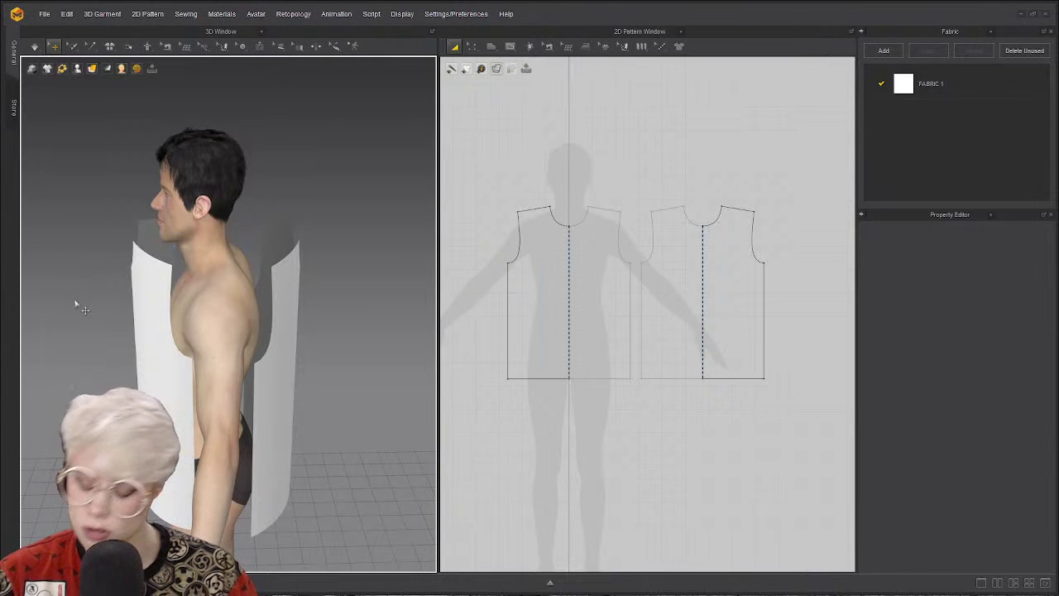
right_click_drag(80, 291, 106, 284)
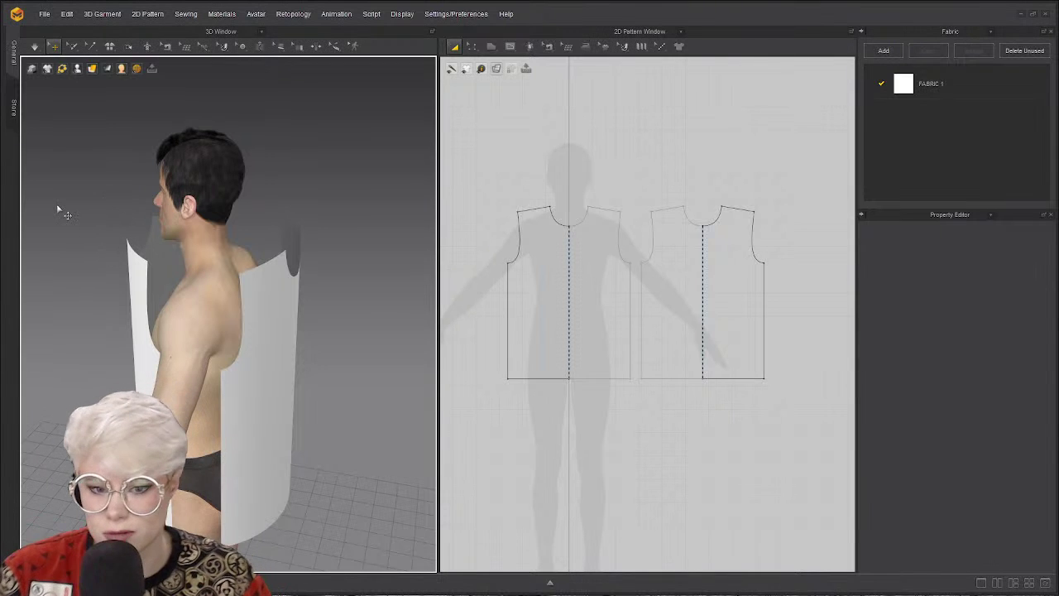
right_click_drag(99, 224, 160, 233)
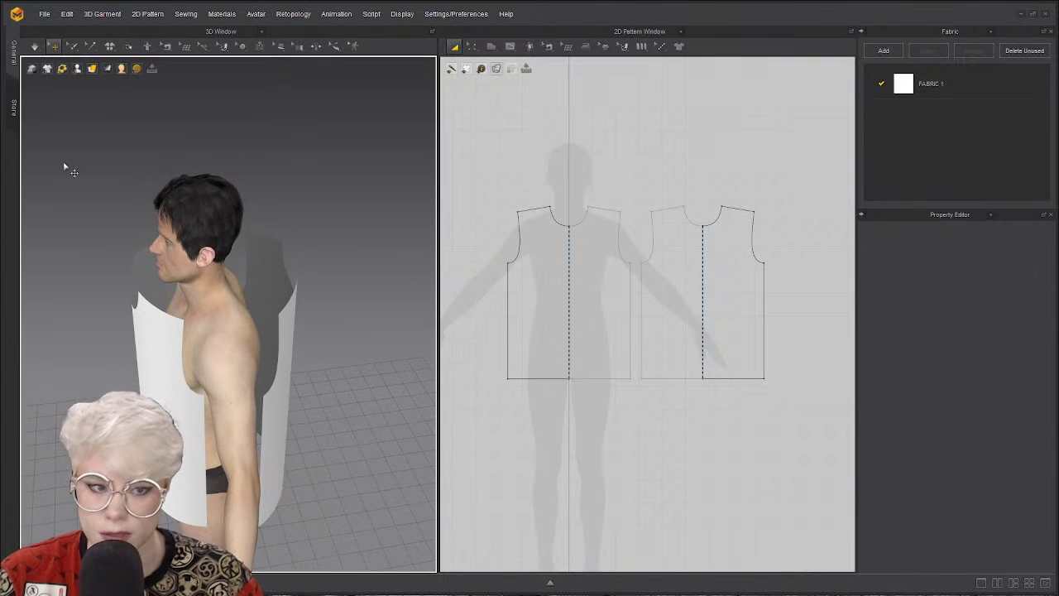
right_click_drag(100, 264, 91, 224)
Review the Fast, Normal and Fitting simulation modes, try simulating the unsewn front and back pieces, and undo the simulation.
left_click(35, 50)
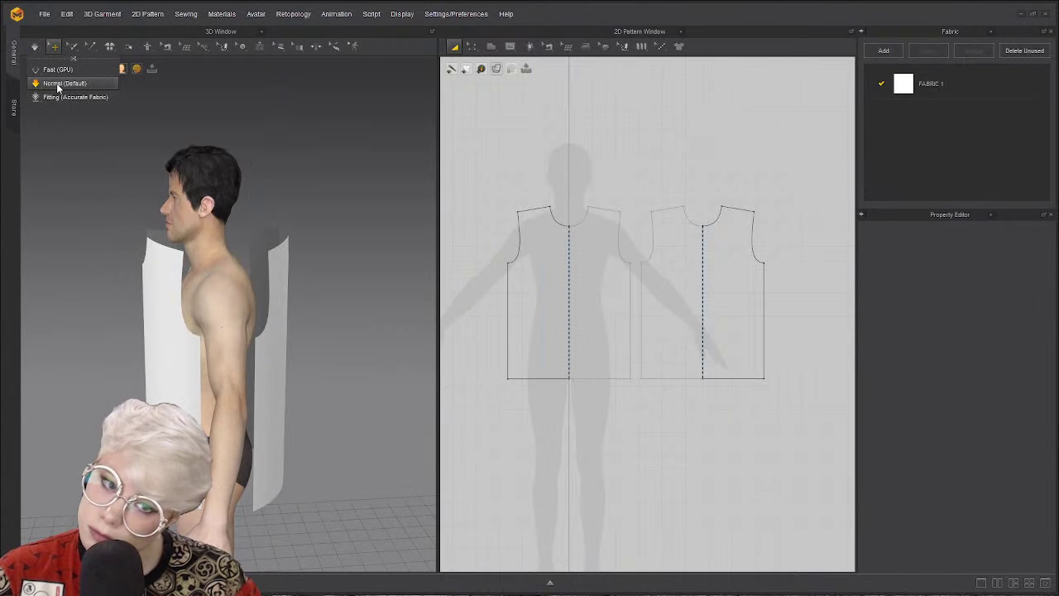
left_click(58, 84)
left_click(34, 47)
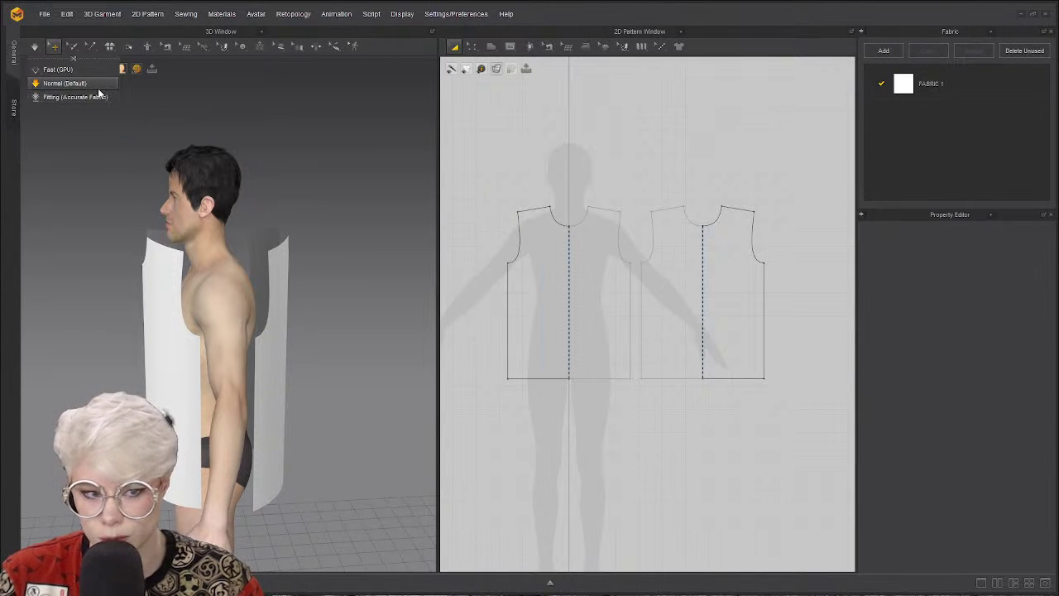
left_click(100, 98)
left_click(34, 48)
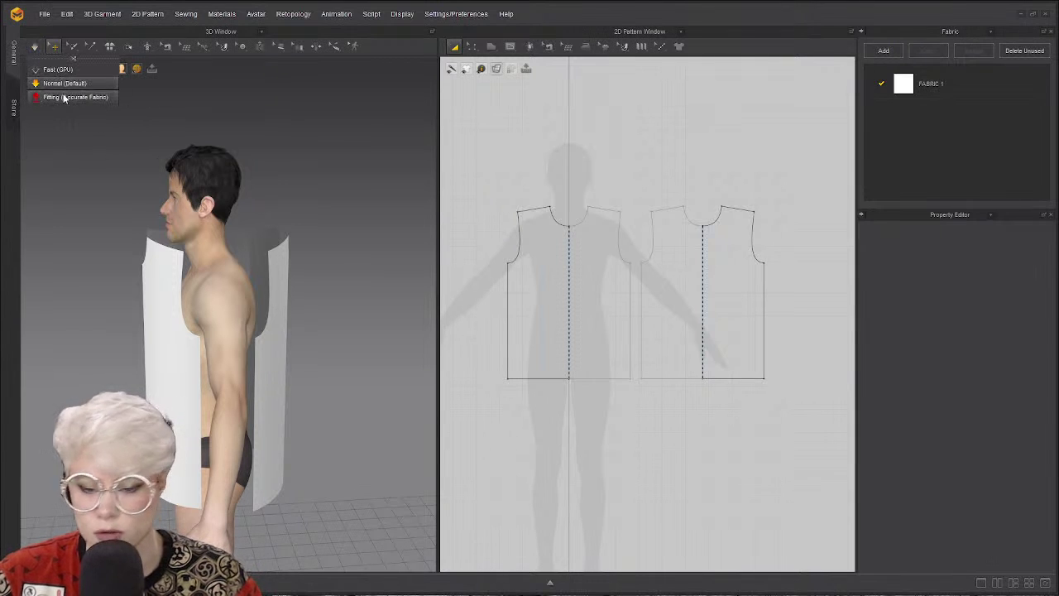
left_click(114, 157)
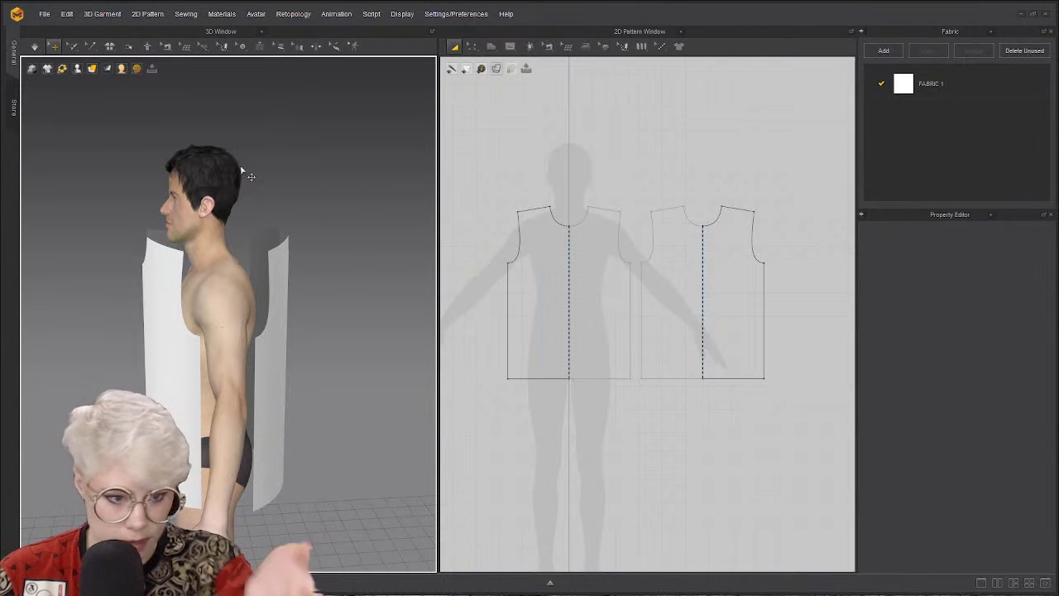
key("space")
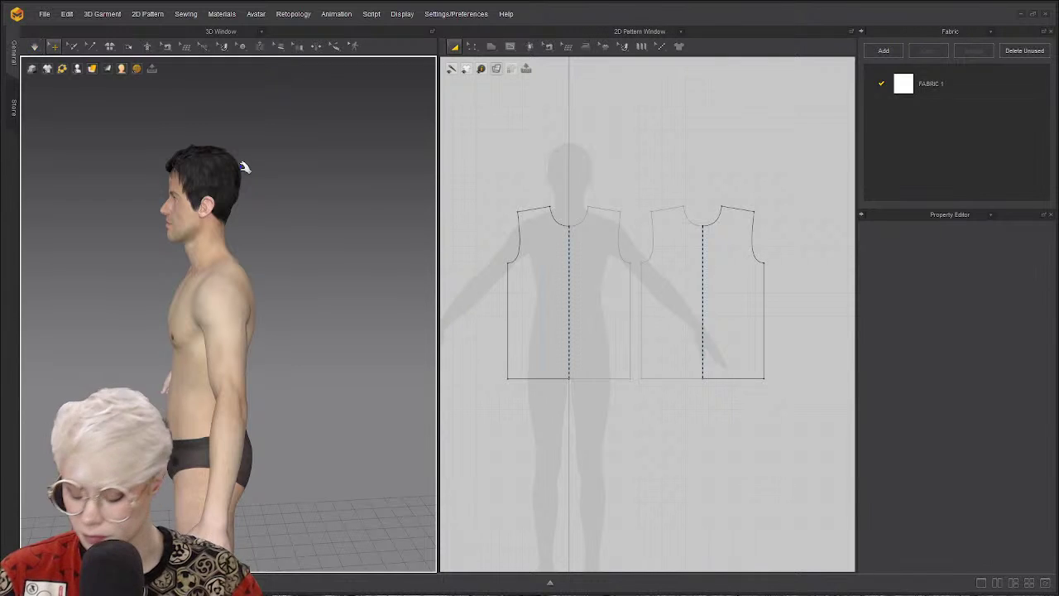
key("ctrl+y")
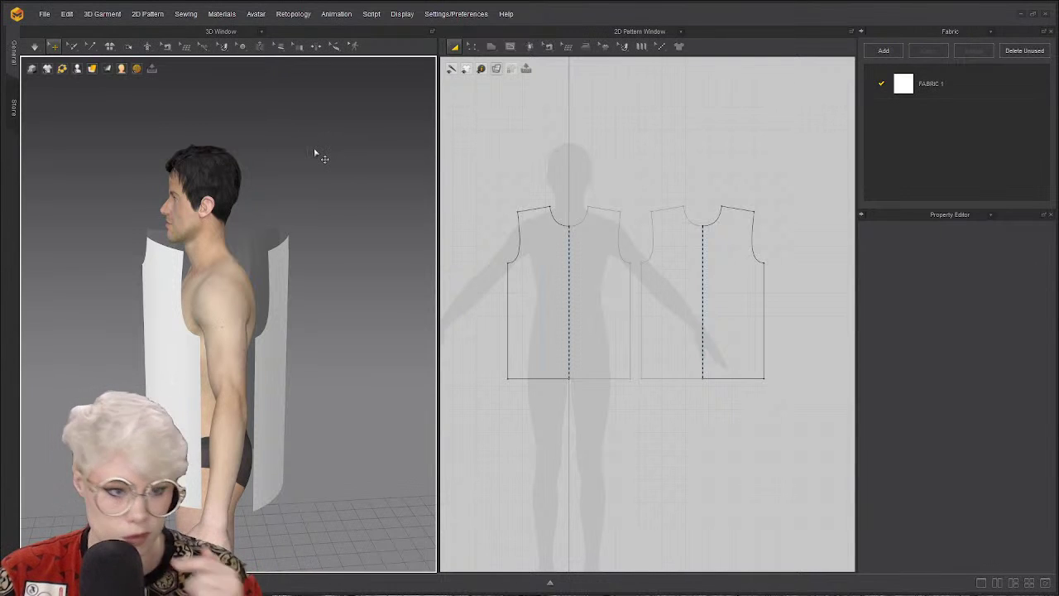
Detach the Sewing tool palettes of the 3D and 2D windows and place them clear of the avatar and patterns.
left_click(169, 47)
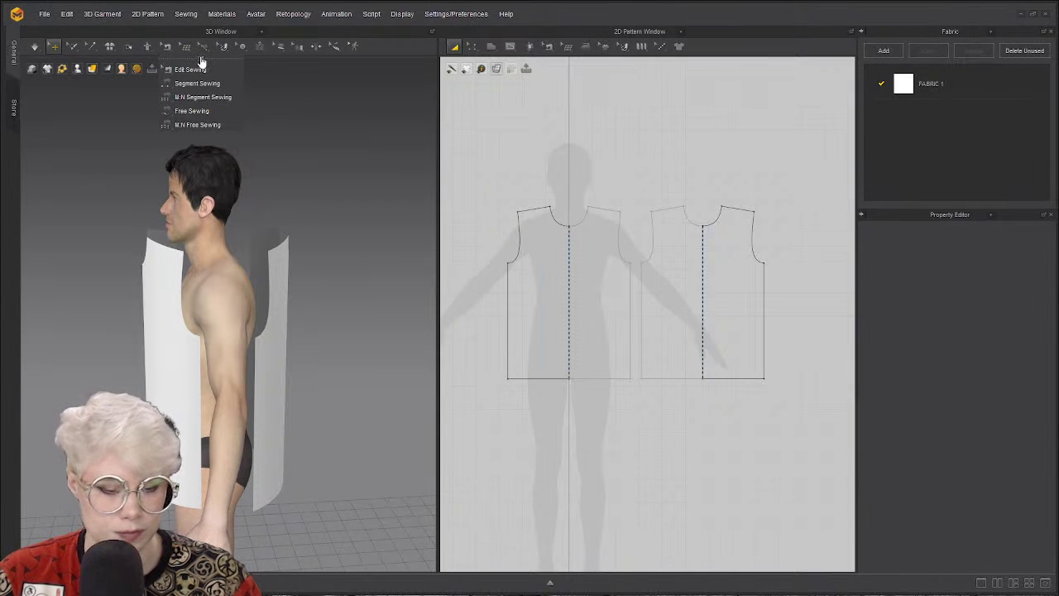
left_click(181, 36)
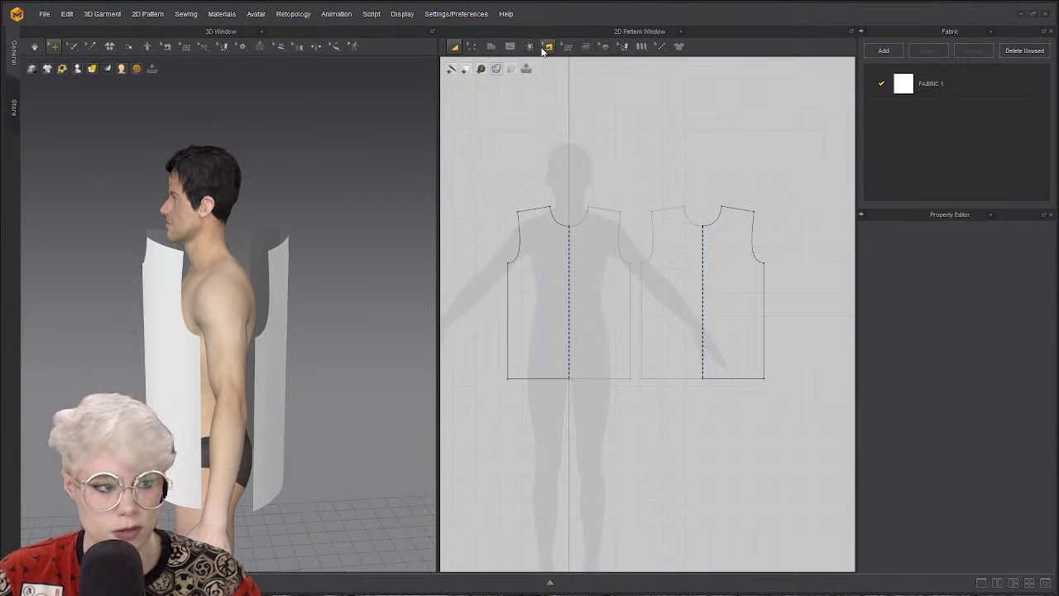
left_click(546, 47)
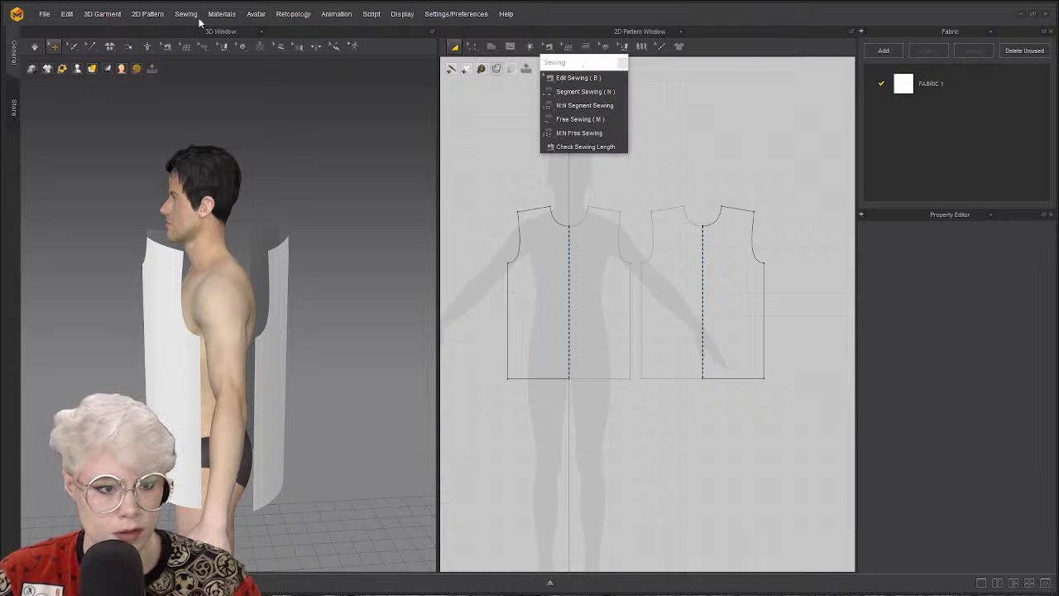
left_click(167, 47)
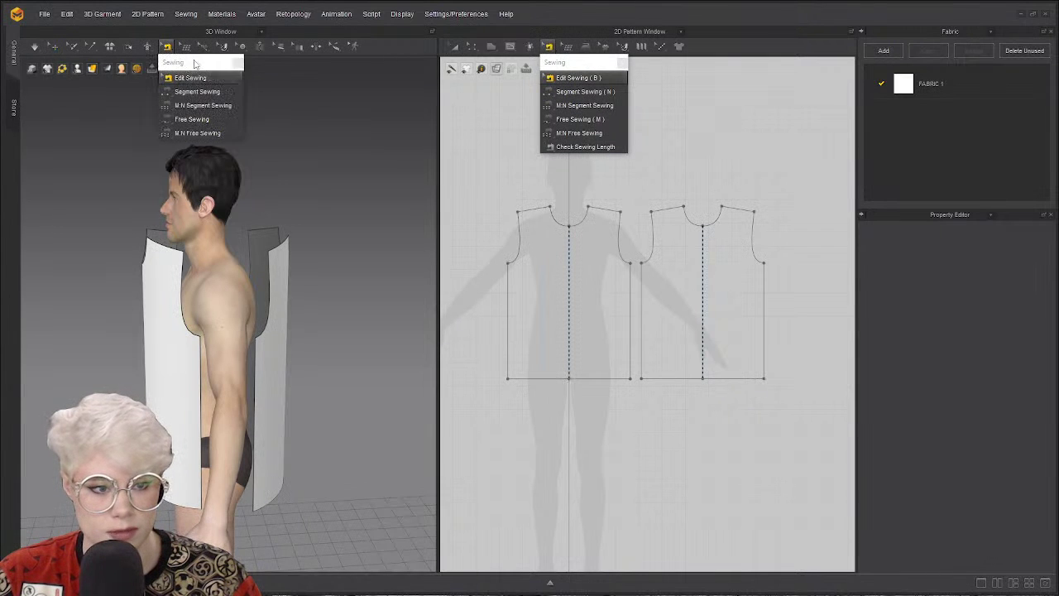
left_click_drag(259, 76, 378, 79)
left_click_drag(578, 67, 784, 74)
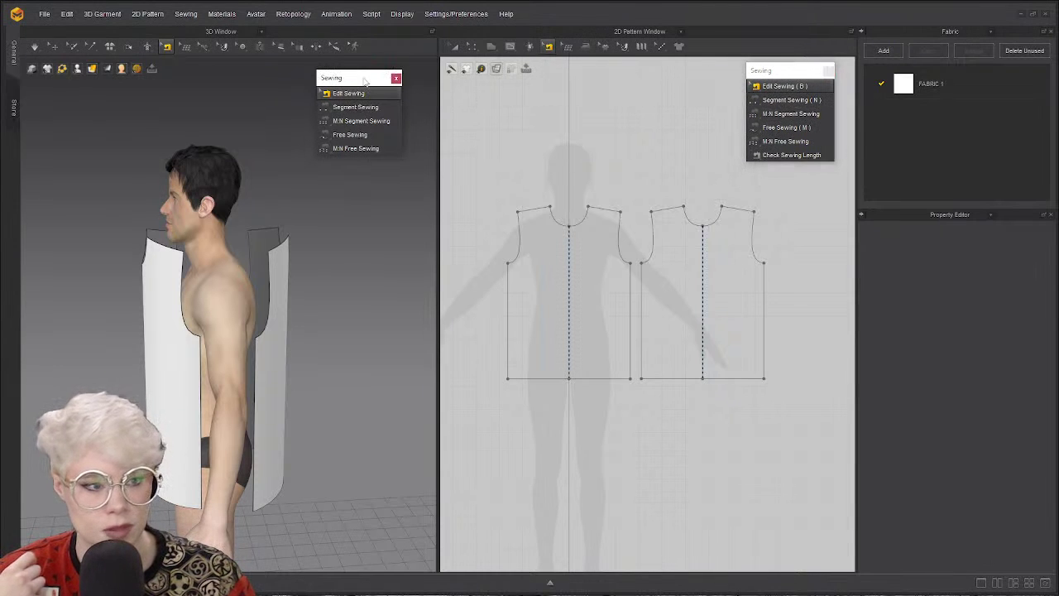
left_click_drag(365, 81, 370, 77)
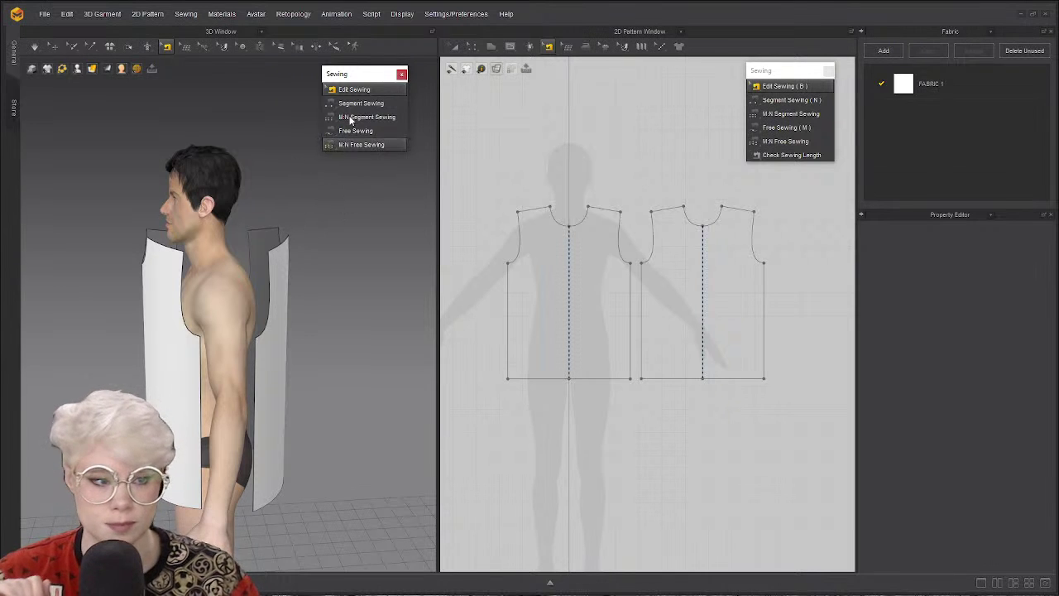
left_click_drag(366, 75, 353, 88)
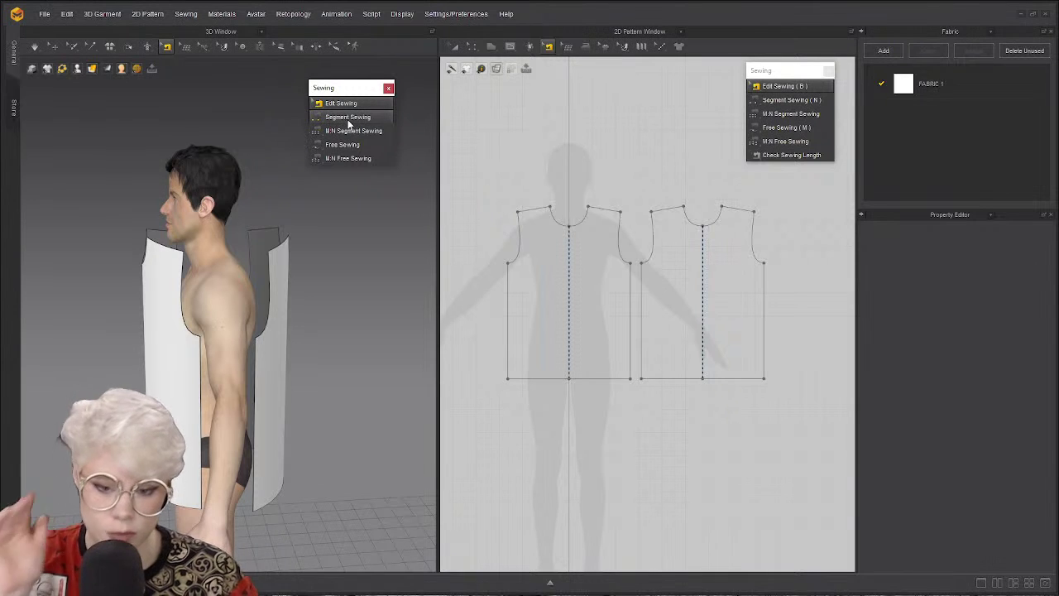
left_click_drag(349, 97, 357, 91)
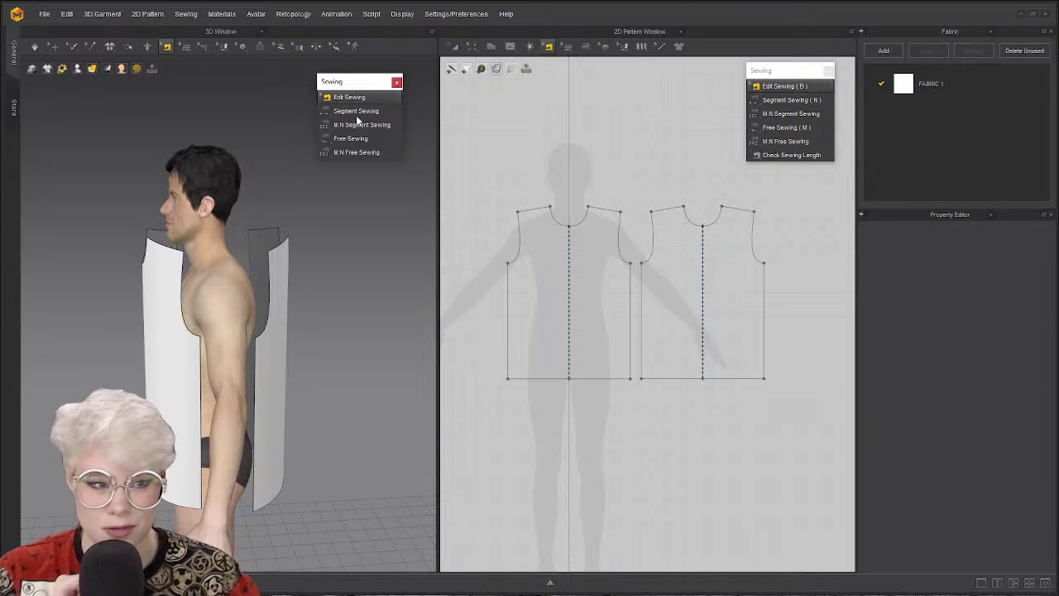
Sew the front piece's side edge to the back piece's matching side edge with Segment Sewing.
left_click(357, 114)
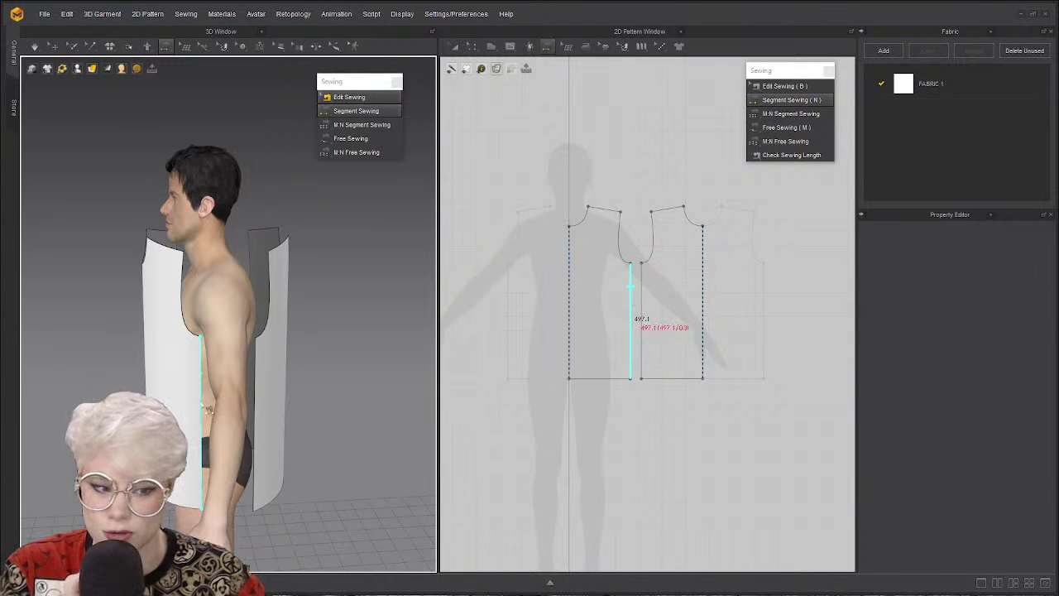
left_click(254, 421)
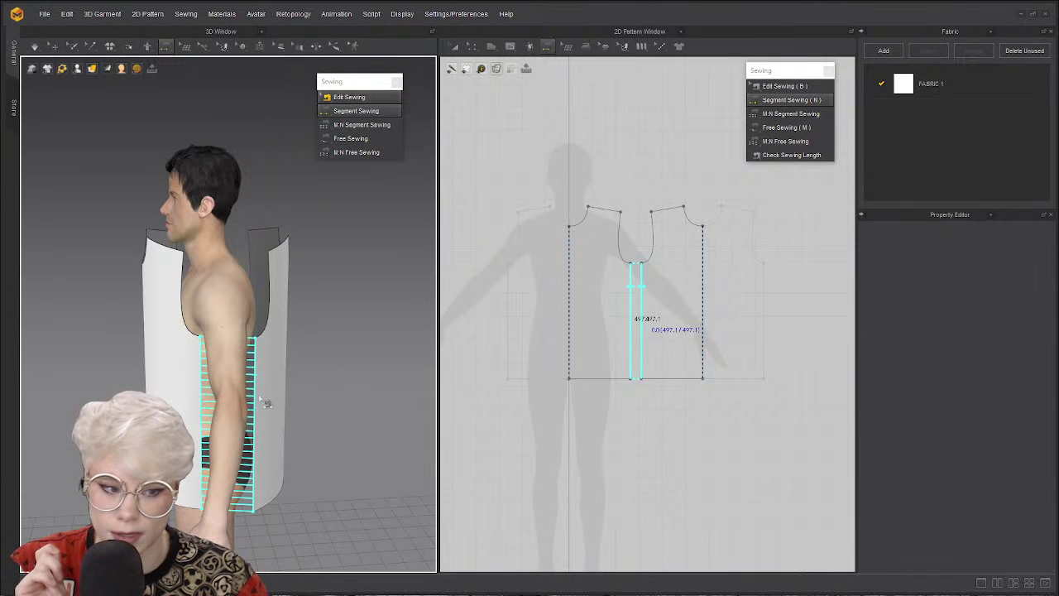
left_click(258, 394)
Sew the front shoulder to the back shoulder with crossed direction, matching the front's neck end to the back's armhole end.
right_click_drag(212, 406, 266, 389)
scroll(269, 388, "up", 3)
scroll(268, 387, "up", 2)
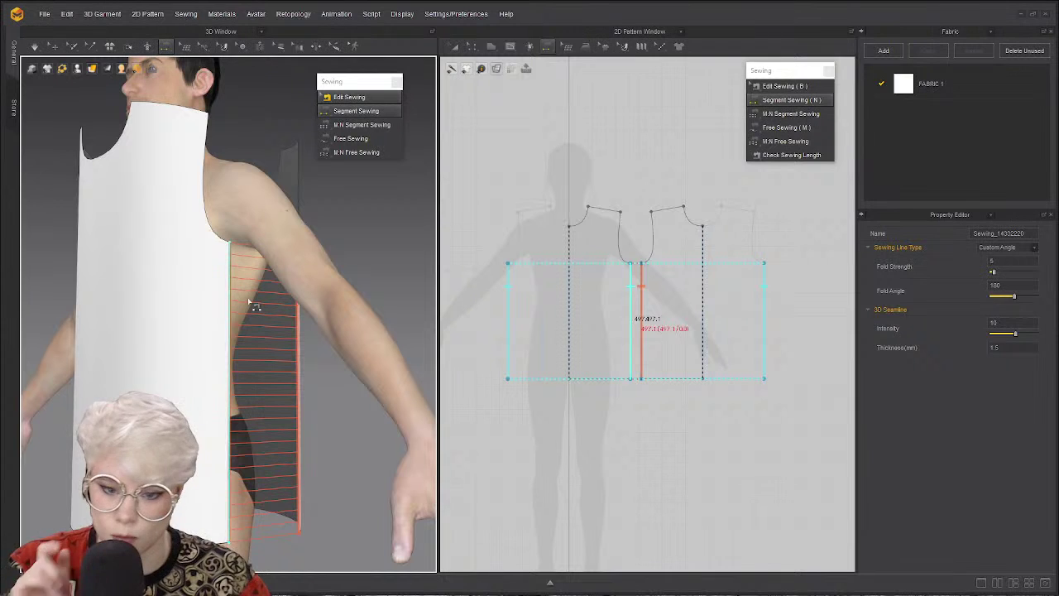
right_click_drag(213, 329, 284, 359)
right_click_drag(190, 365, 138, 355)
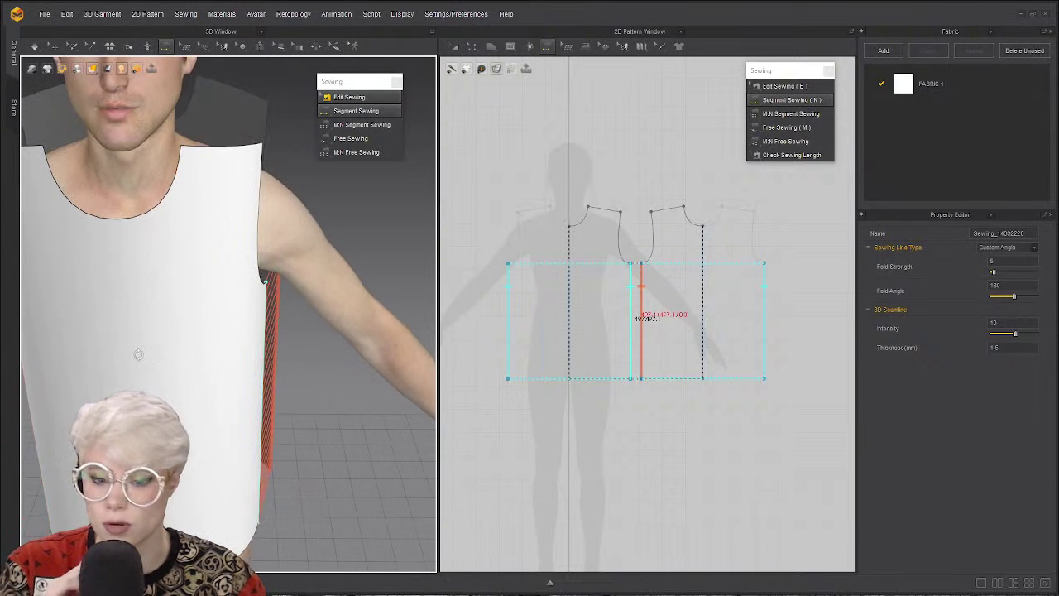
right_click_drag(201, 188, 206, 212)
left_click(262, 334)
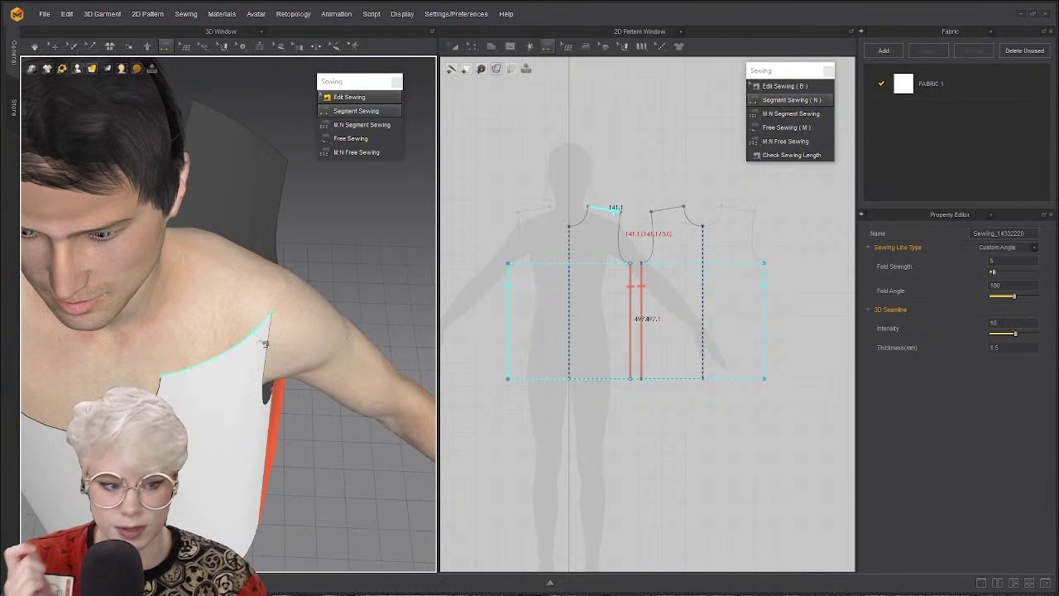
right_click_drag(254, 335, 192, 304)
scroll(584, 213, "up", 2)
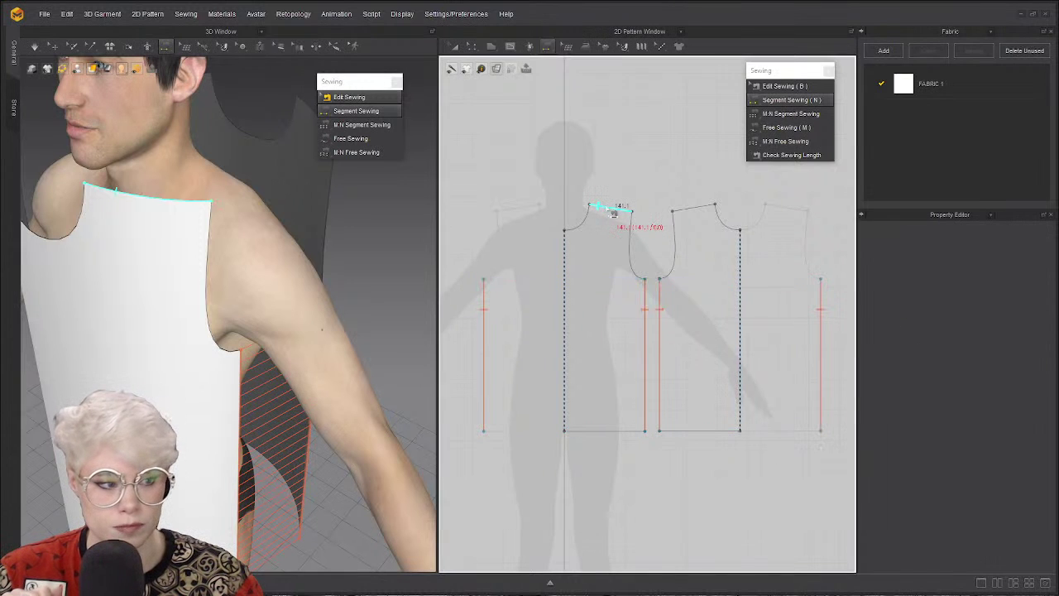
left_click(613, 211)
left_click(719, 209)
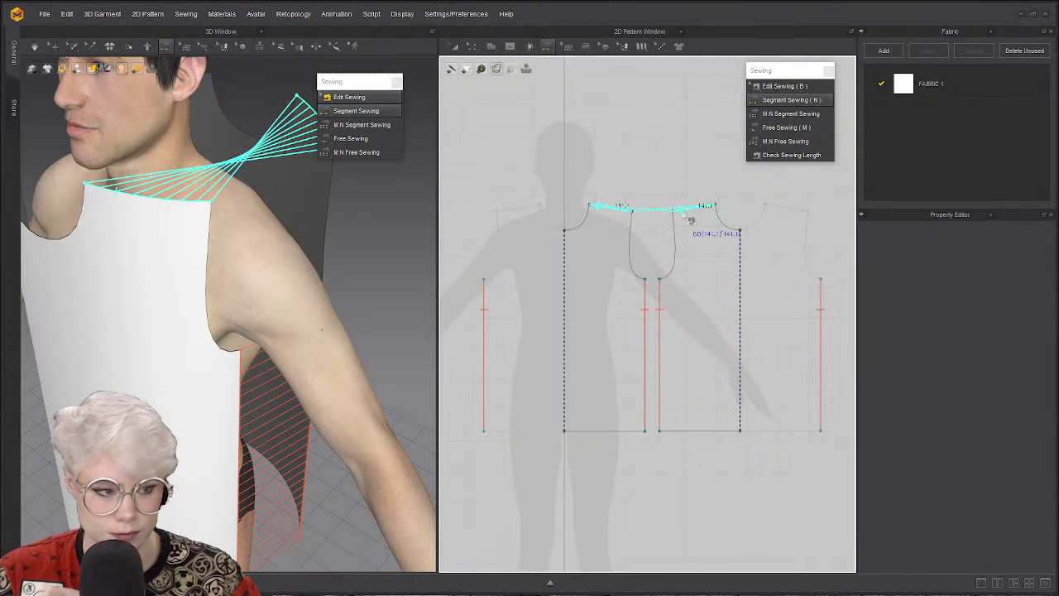
left_click(683, 213)
right_click_drag(328, 236, 323, 273)
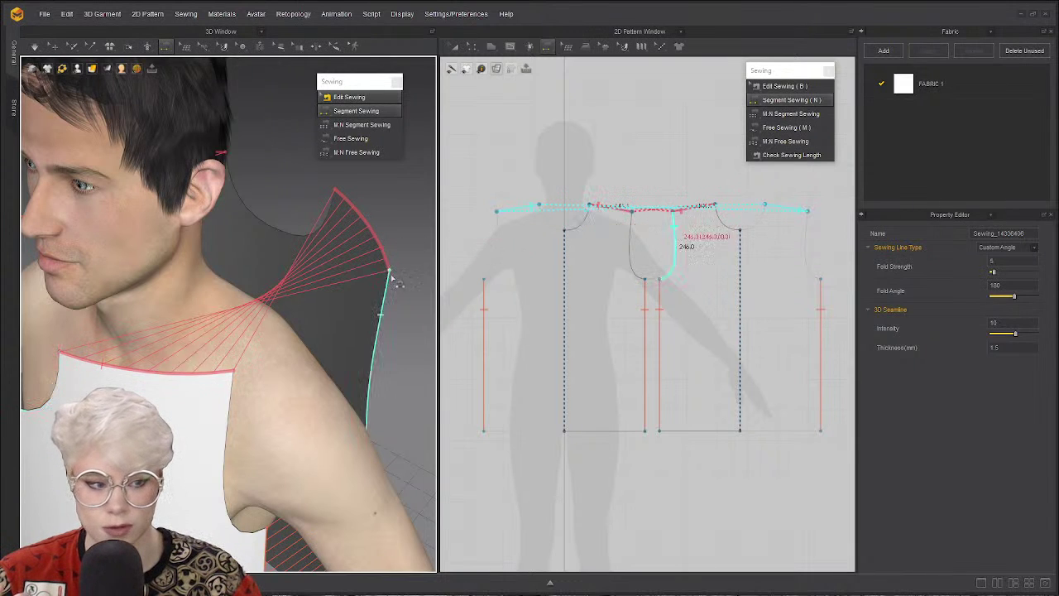
Activate Edit Sewing for the crossed shoulder seam between the front and back pieces.
left_click(367, 99)
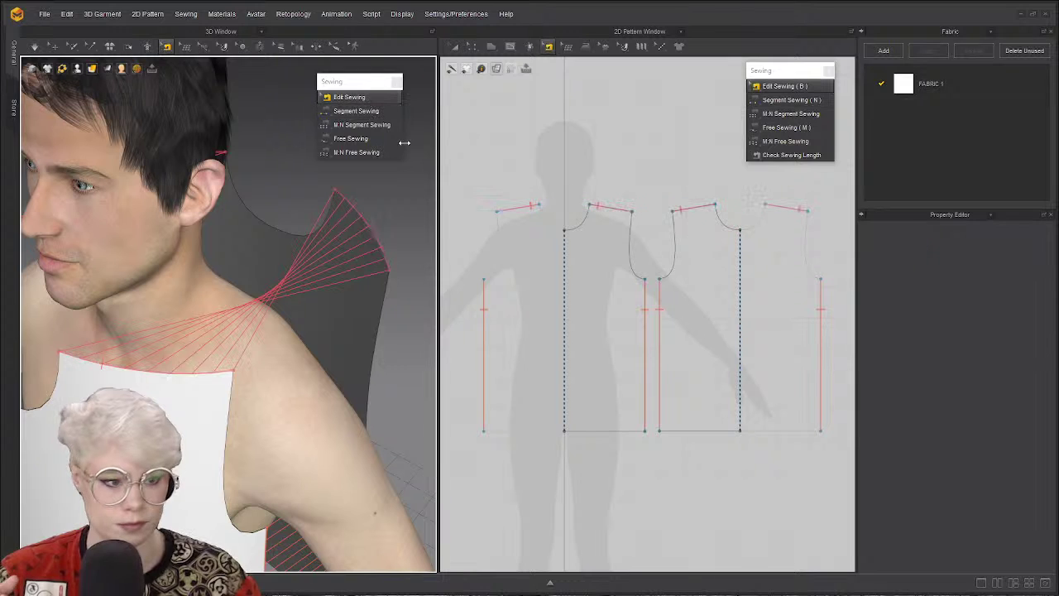
scroll(704, 227, "up", 2)
scroll(694, 276, "up", 3)
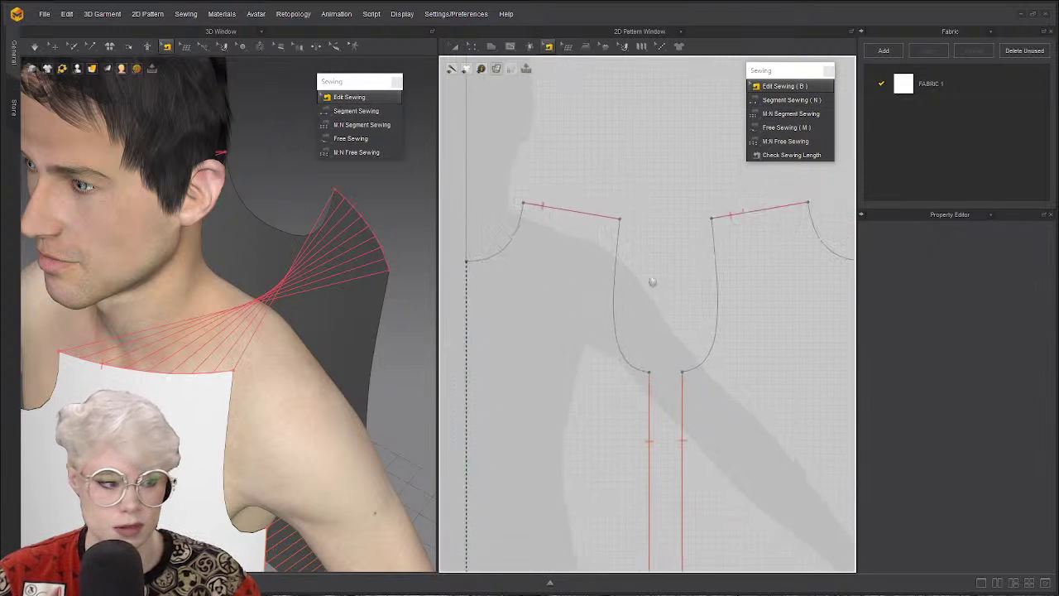
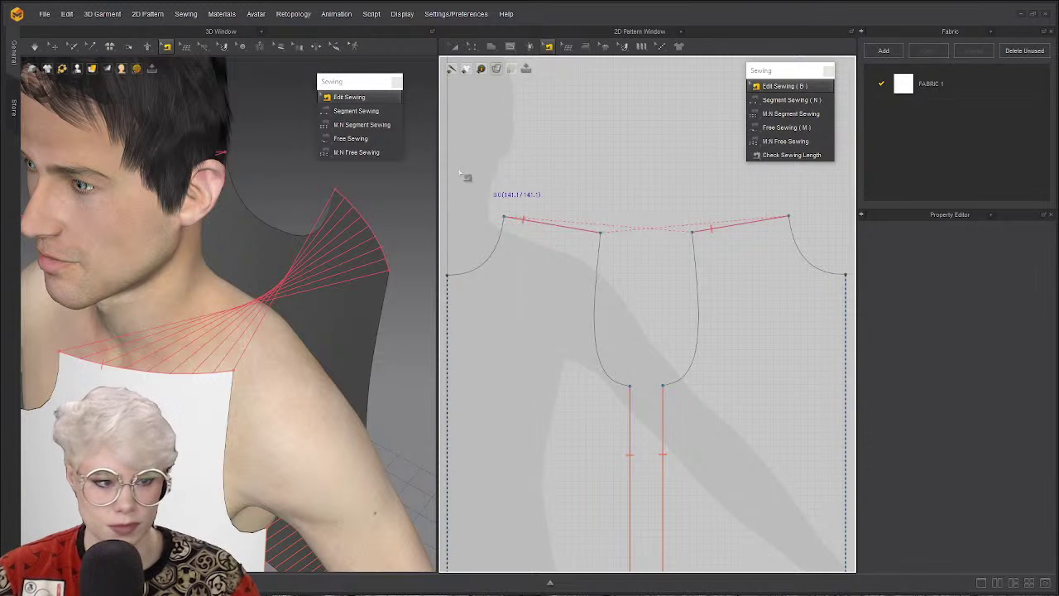
Reverse the sewing direction of the crossed shoulder seam so the front and back shoulder ends match.
left_click(360, 98)
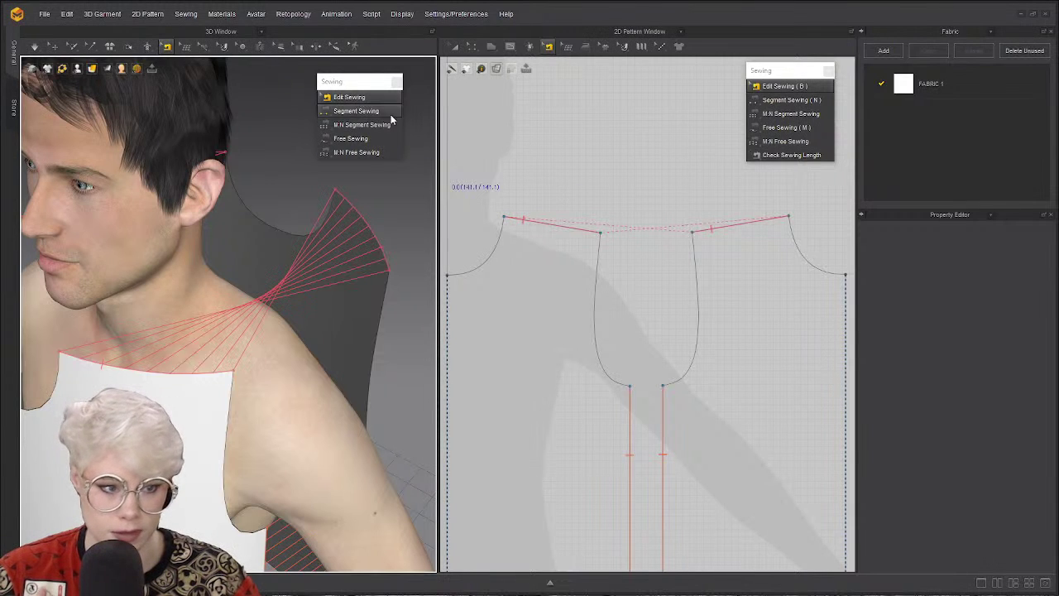
left_click(731, 228)
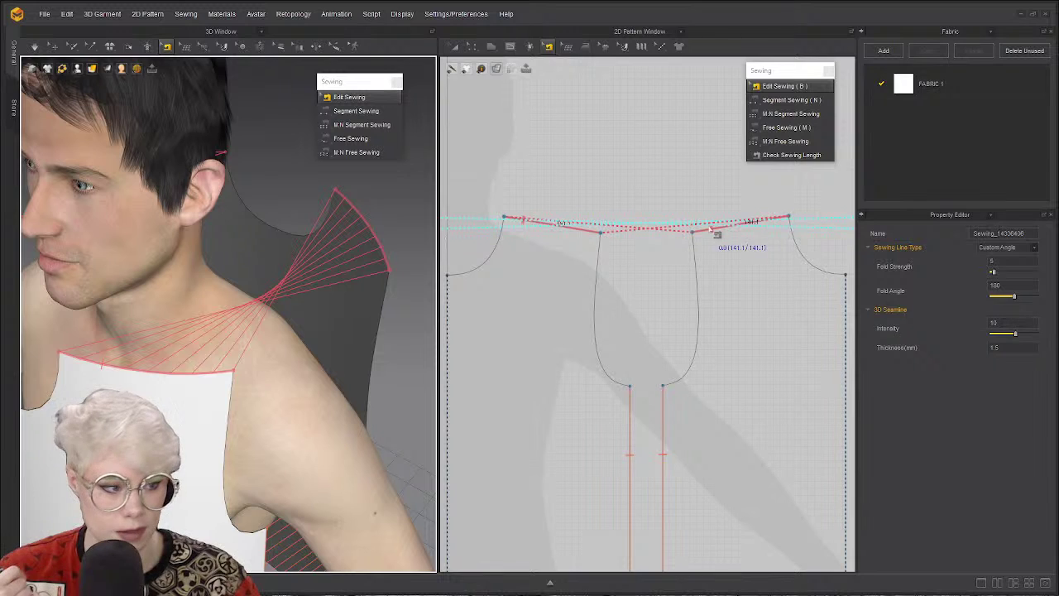
right_click(712, 236)
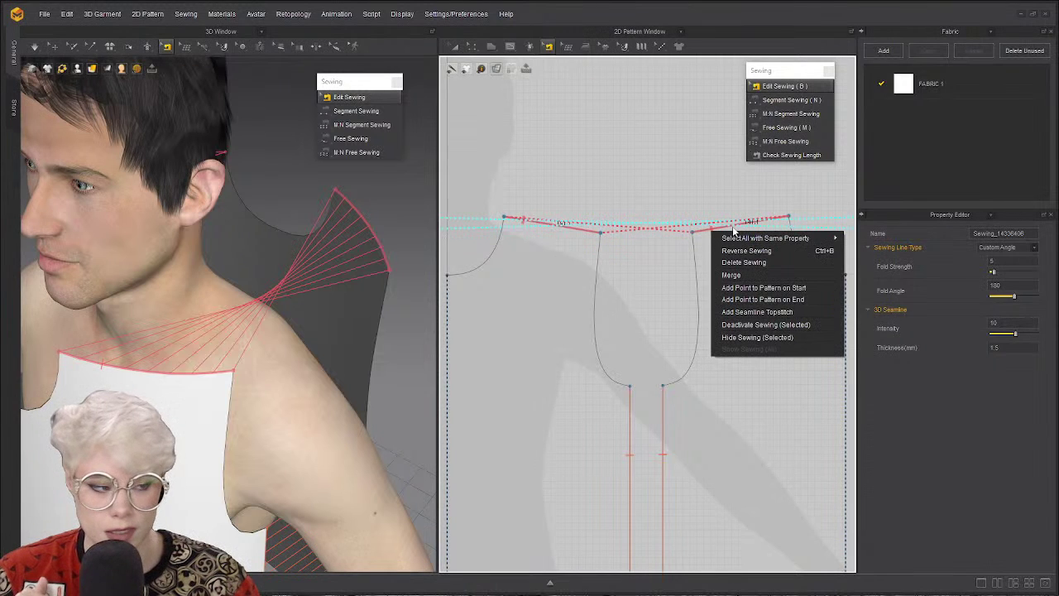
left_click(799, 252)
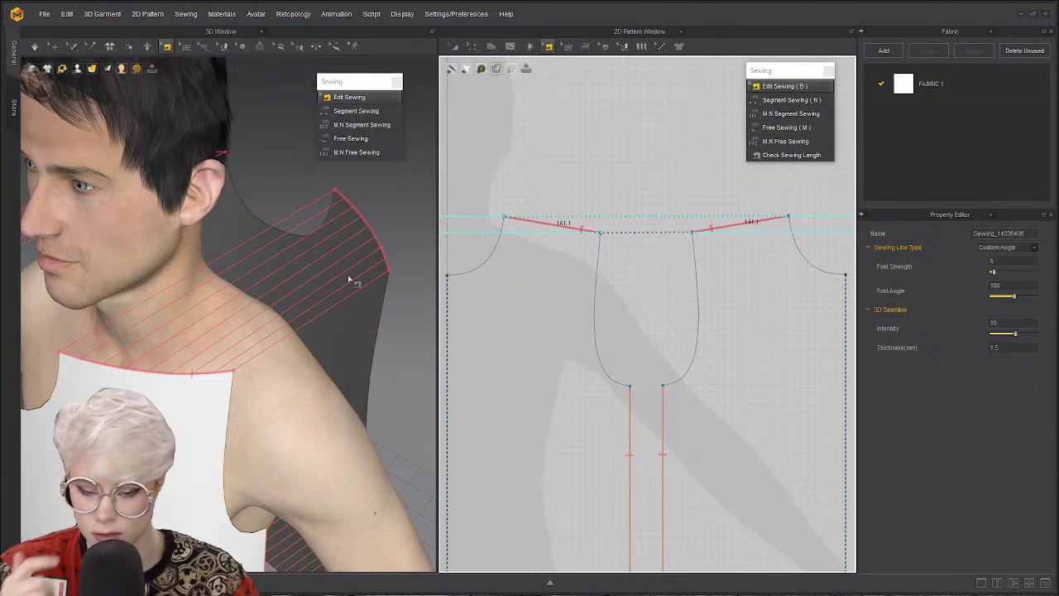
right_click_drag(340, 301, 228, 385)
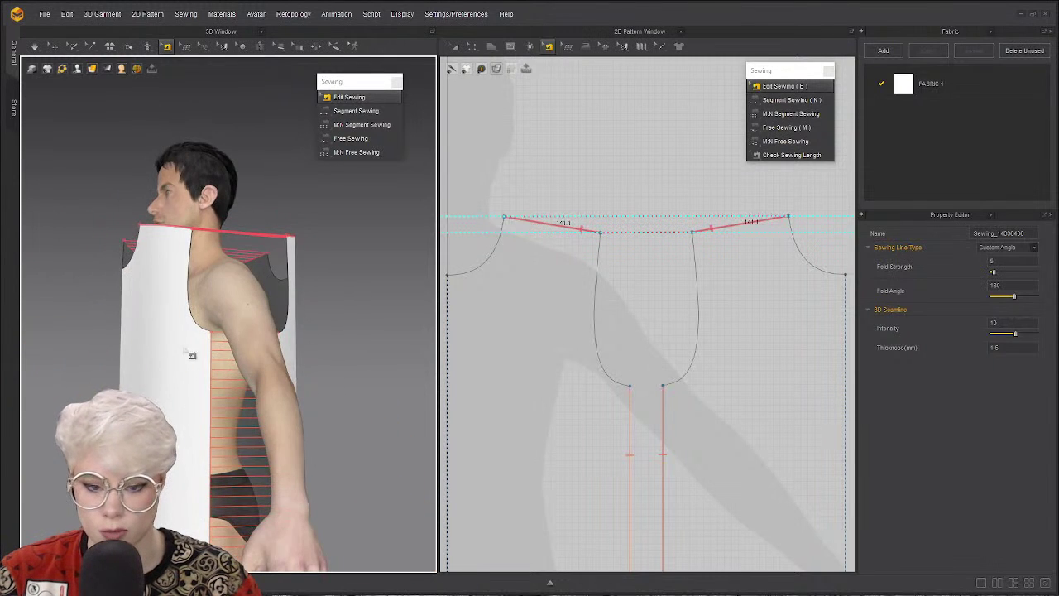
right_click_drag(192, 355, 273, 410)
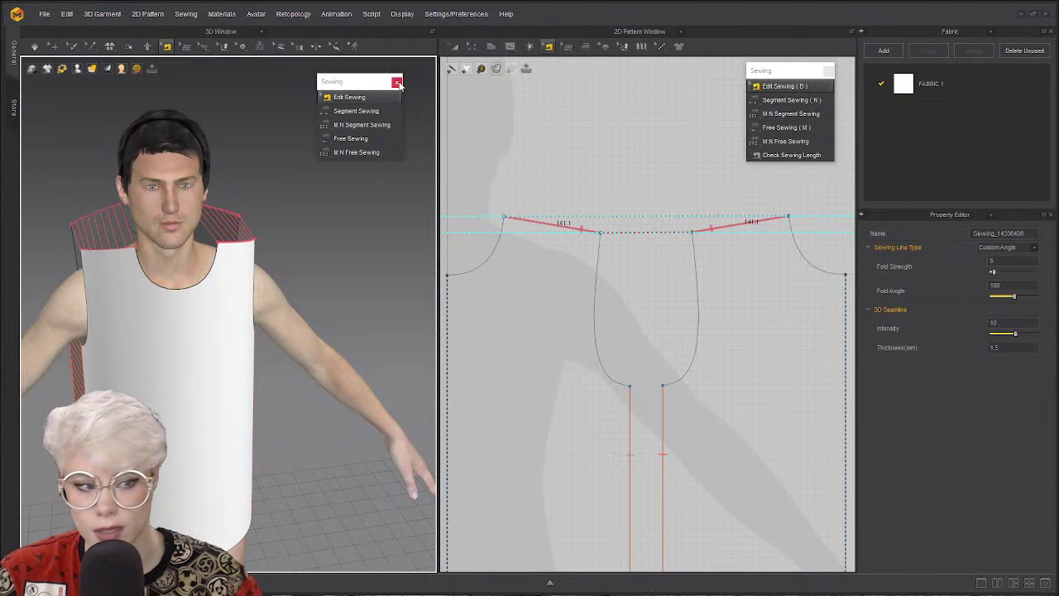
Close the detached Sewing palettes of the 3D and 2D windows.
left_click(399, 83)
left_click(828, 72)
right_click_drag(271, 276, 40, 137)
Set the simulation mode to Normal (Default) and start simulating the sewn top on the avatar.
left_click(35, 48)
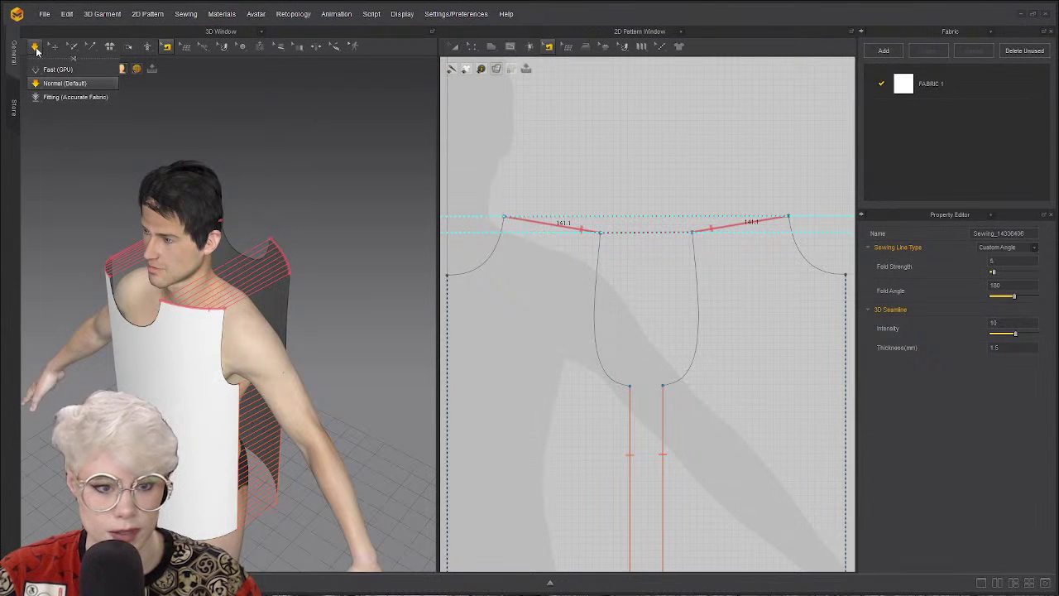
left_click(269, 158)
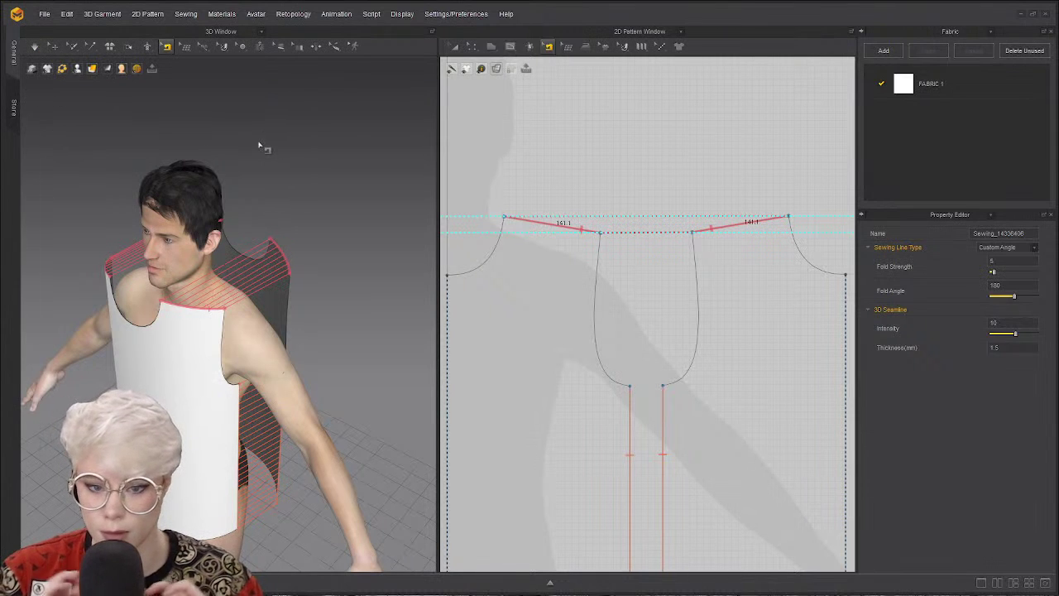
scroll(258, 145, "up", 3)
right_click_drag(112, 269, 152, 219)
middle_click_drag(152, 218, 200, 230)
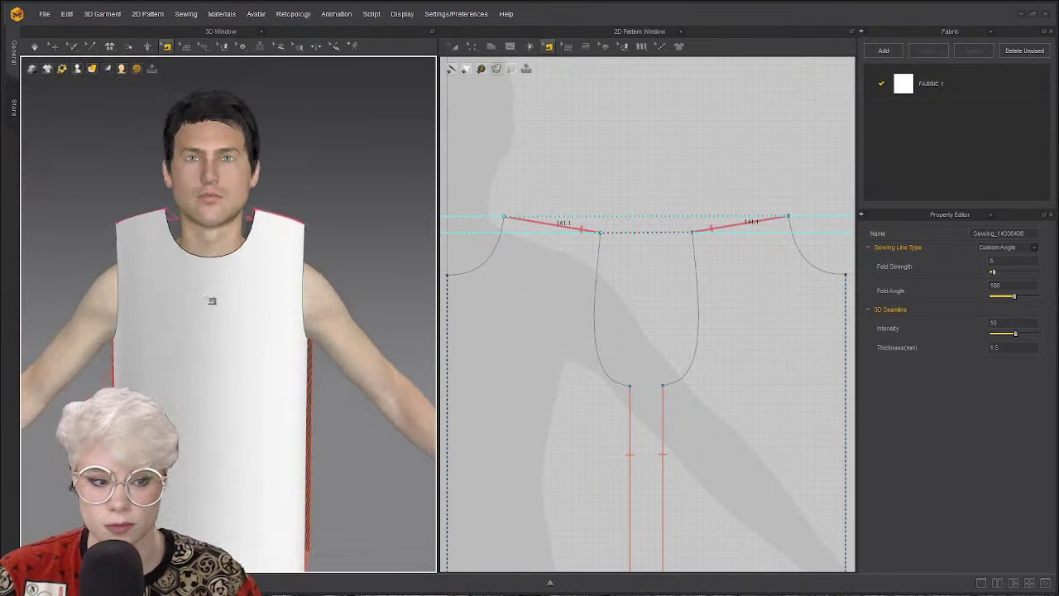
right_click_drag(139, 229, 218, 253)
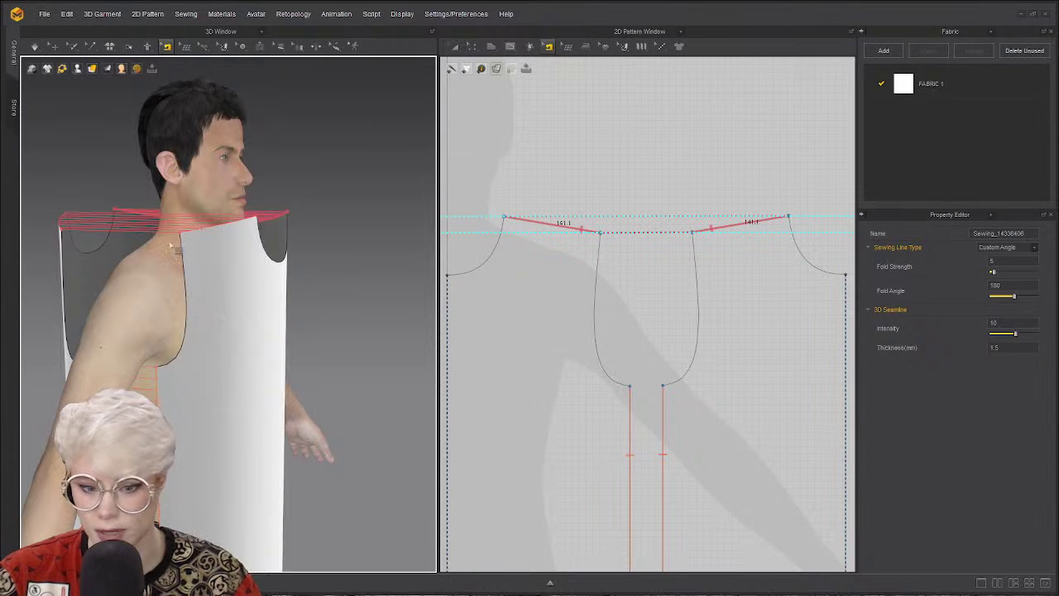
key("2")
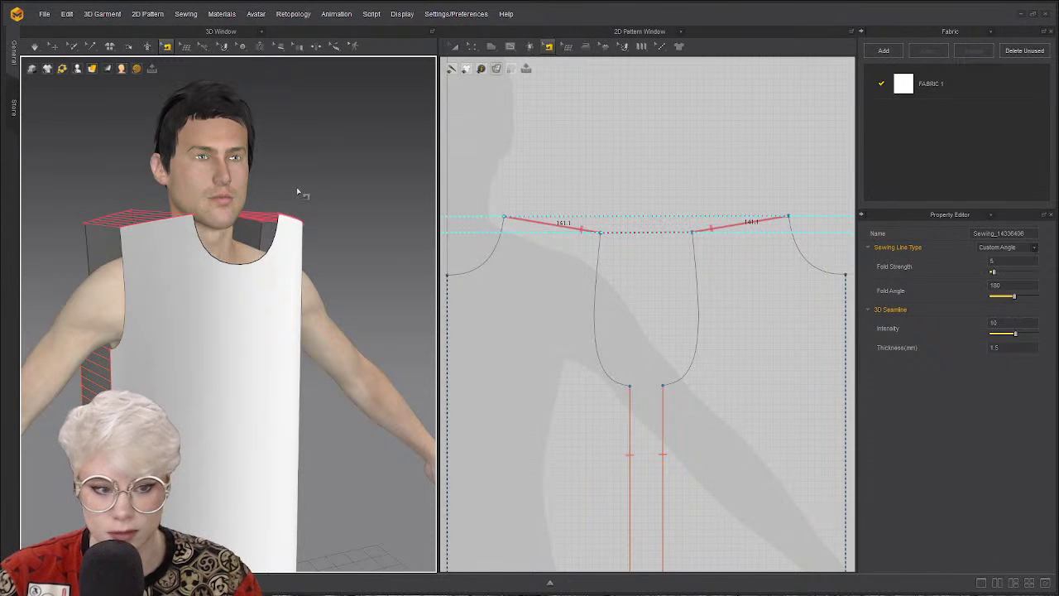
left_click(38, 47)
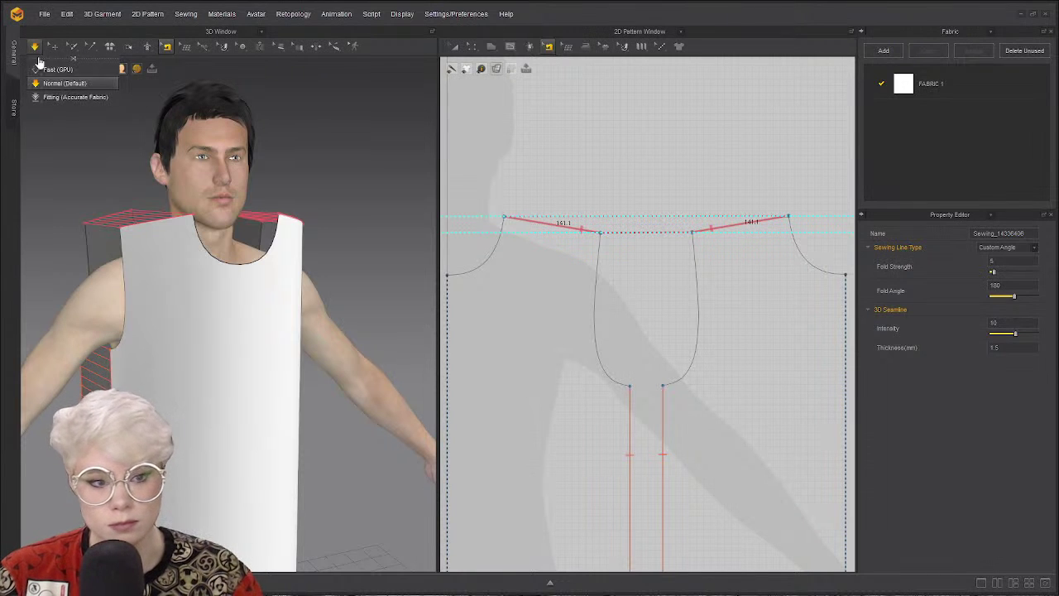
left_click(74, 85)
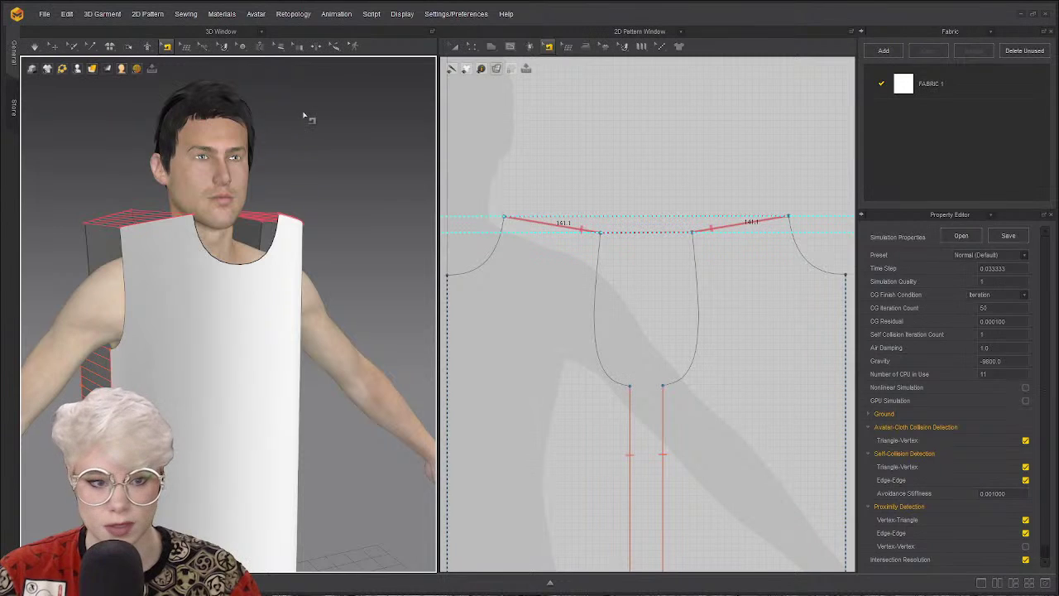
key("space")
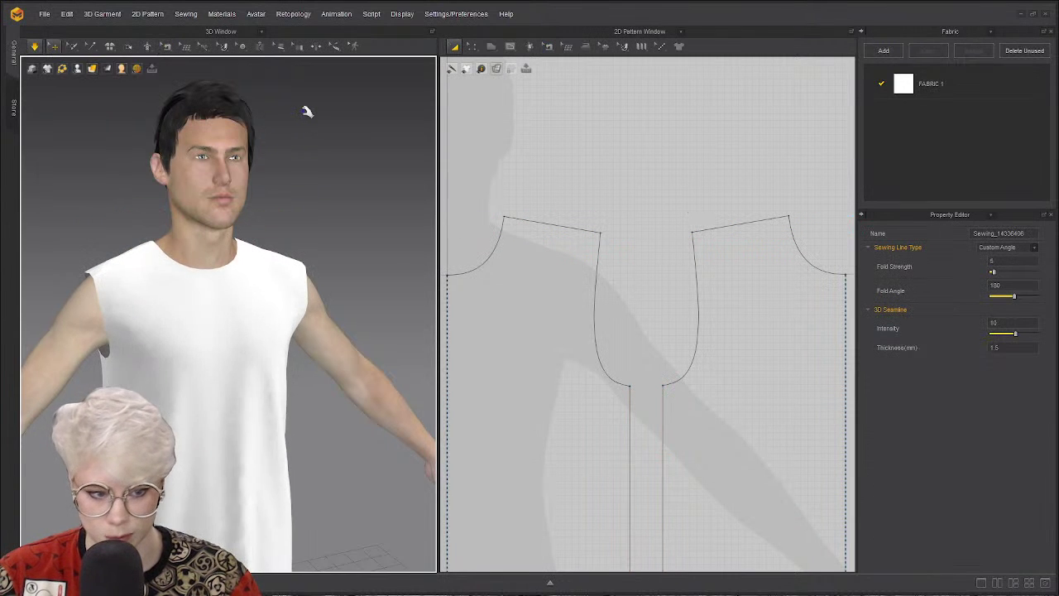
Pull the front piece upward at both shoulders during simulation to settle it on the avatar.
right_click_drag(168, 265, 249, 261)
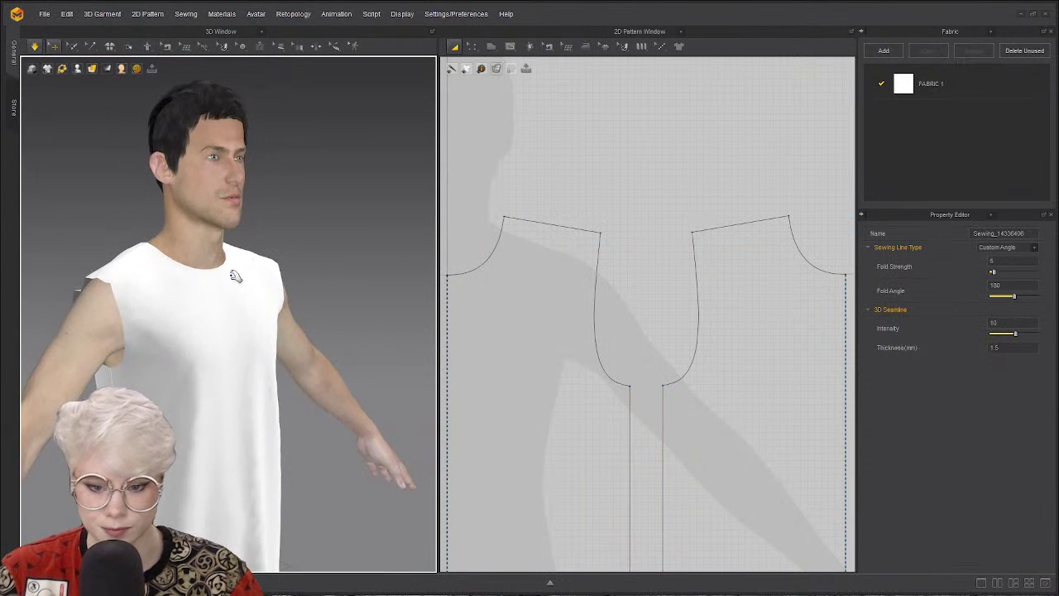
left_click(169, 278)
right_click_drag(124, 281, 109, 298)
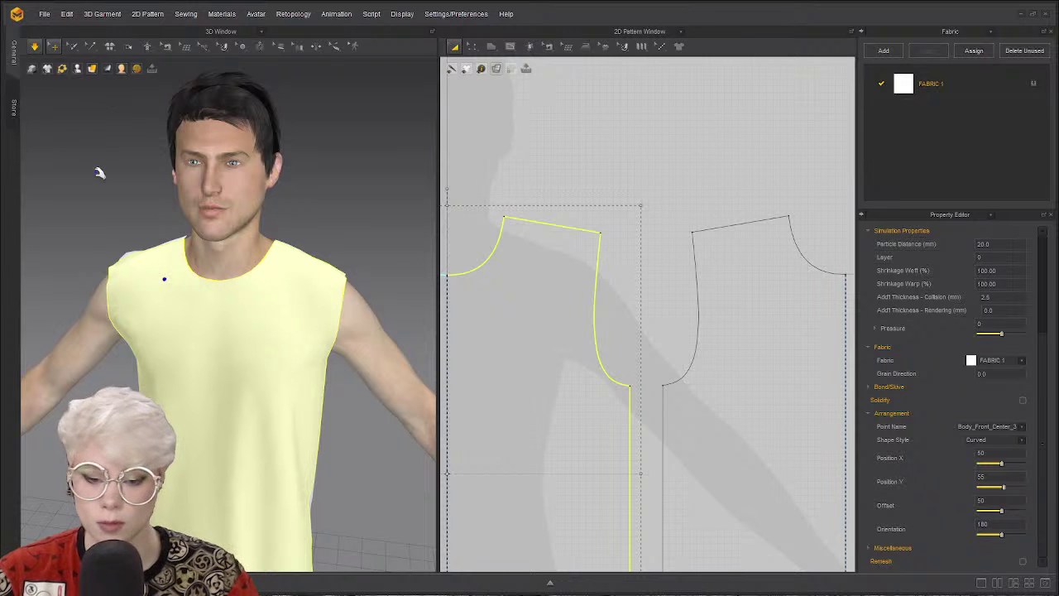
left_click_drag(139, 255, 141, 215)
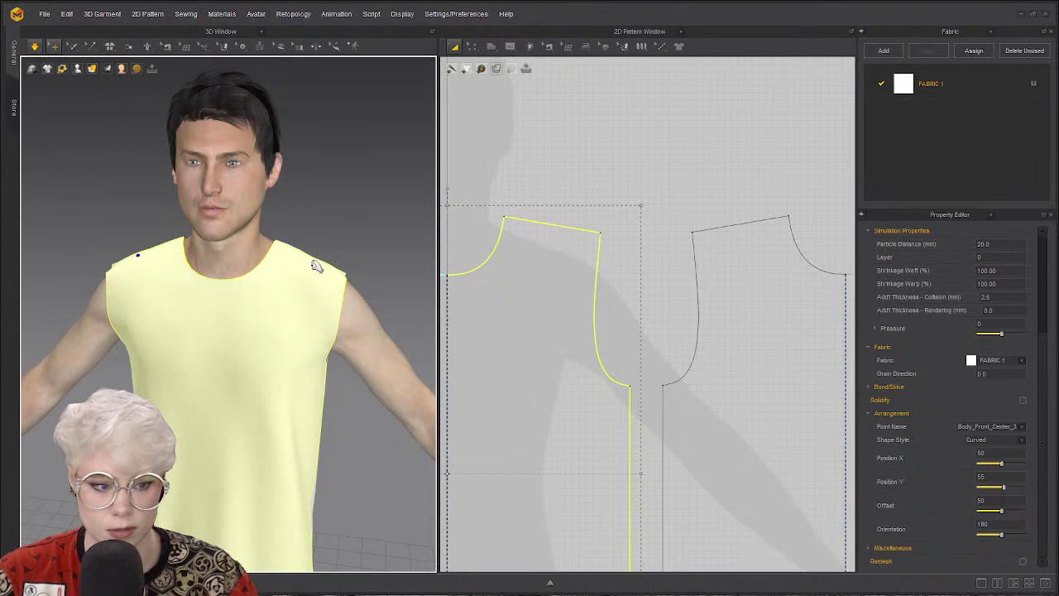
left_click_drag(314, 264, 317, 173)
Tug the back piece upward at both shoulders while the simulation runs.
right_click_drag(295, 286, 213, 279)
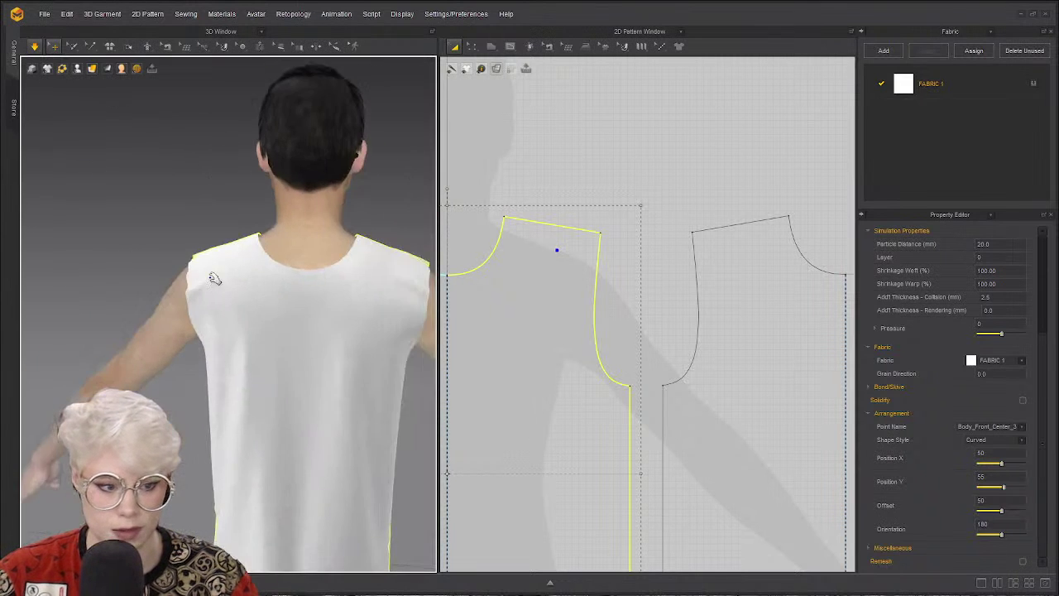
left_click_drag(200, 273, 202, 218)
left_click(414, 243)
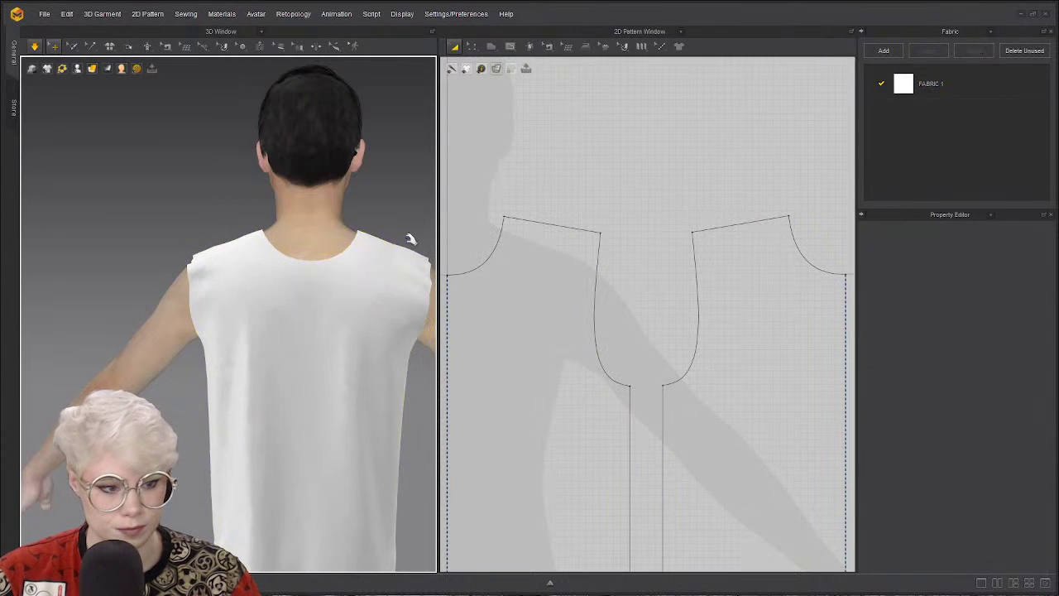
left_click_drag(402, 251, 420, 179)
left_click(207, 251)
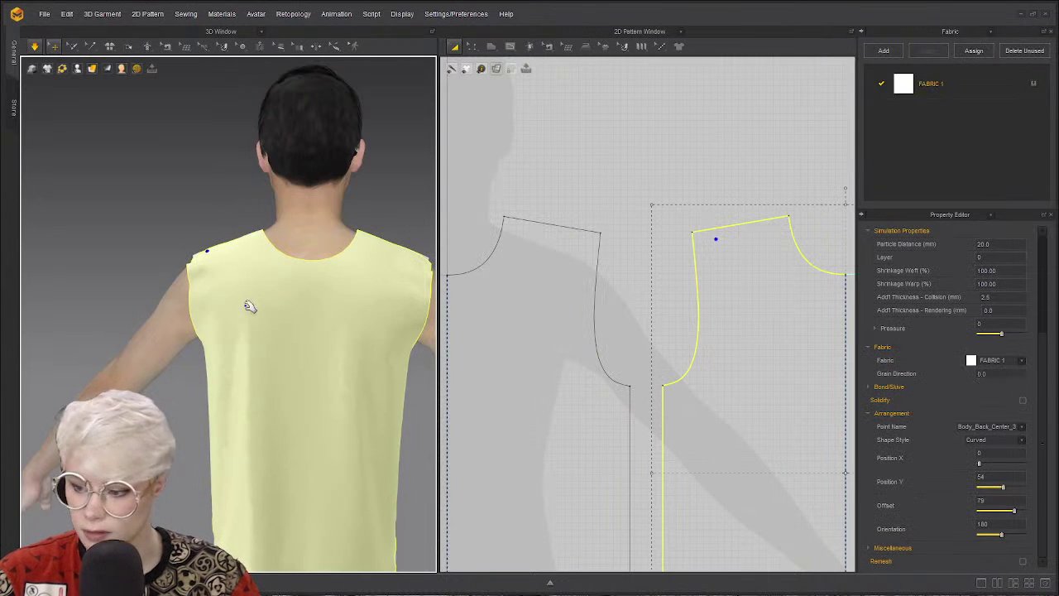
Pull the back piece outward at both sides and lift its shoulder area to even out the drape.
left_click_drag(218, 411, 186, 414)
left_click_drag(406, 413, 456, 412)
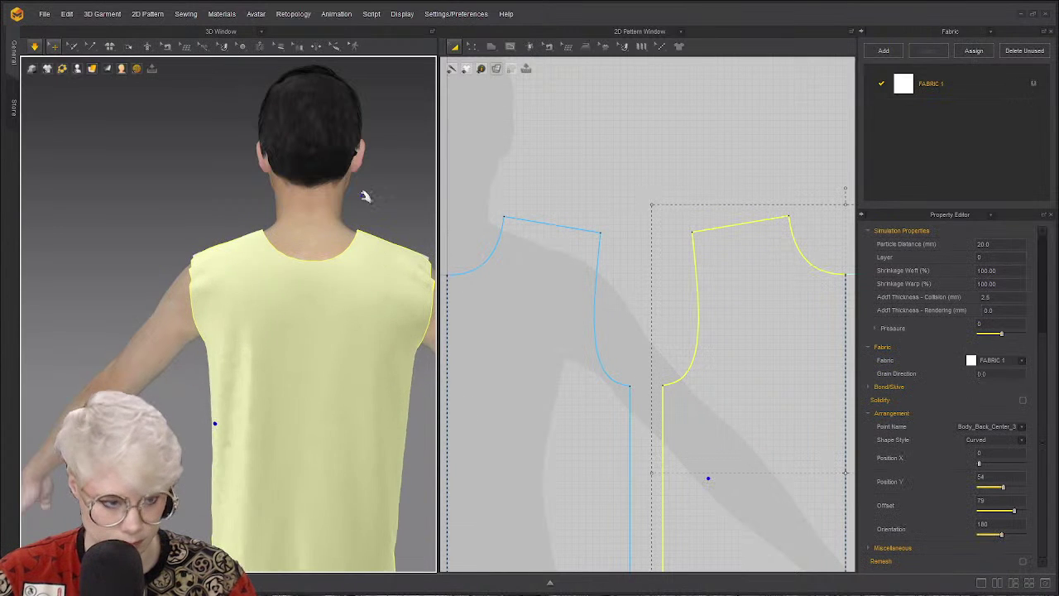
left_click(376, 239)
left_click_drag(222, 248, 215, 167)
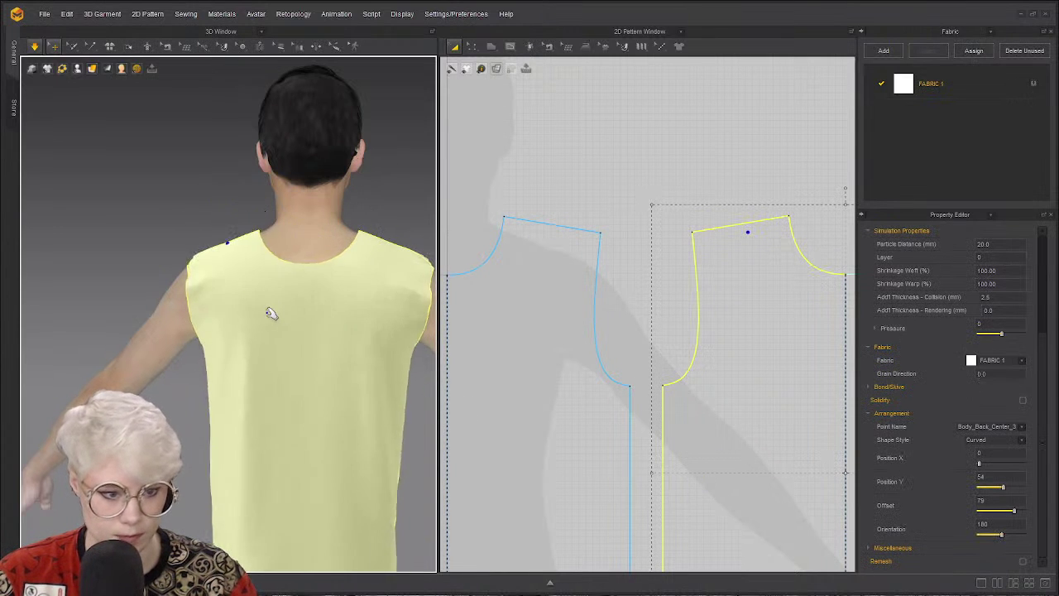
Tug the lower part of the front piece sideways to adjust how it hangs on the avatar.
right_click_drag(272, 312, 319, 412)
middle_click_drag(318, 412, 328, 334)
left_click_drag(246, 408, 295, 415)
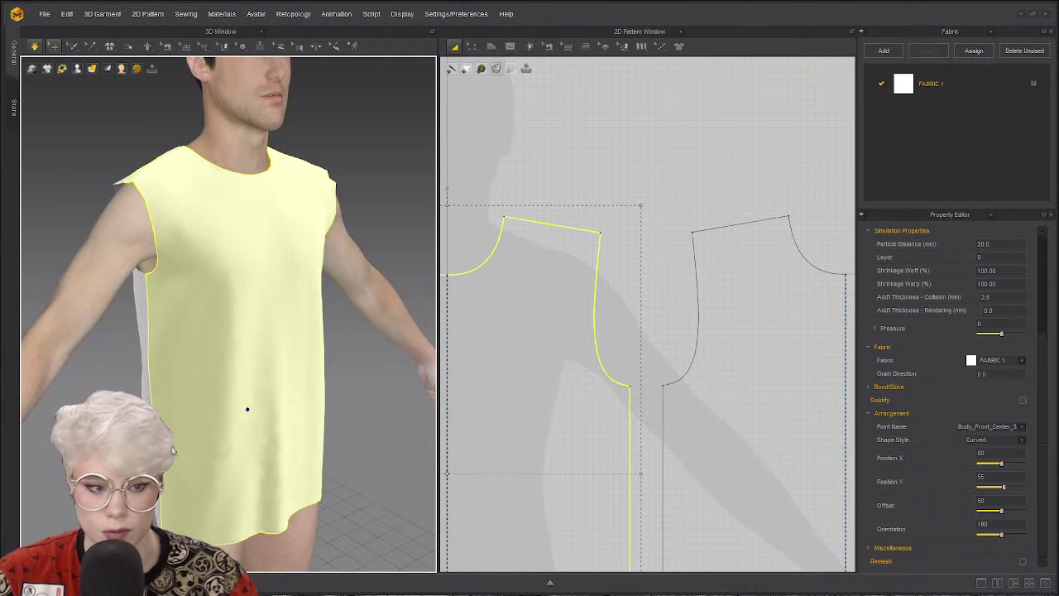
Examine the draped top from the front, sides and back, including the neckline, shoulders and armholes.
right_click_drag(165, 409, 207, 265)
scroll(245, 319, "down", 2)
middle_click_drag(245, 320, 191, 384)
right_click_drag(191, 384, 236, 330)
middle_click_drag(236, 329, 213, 364)
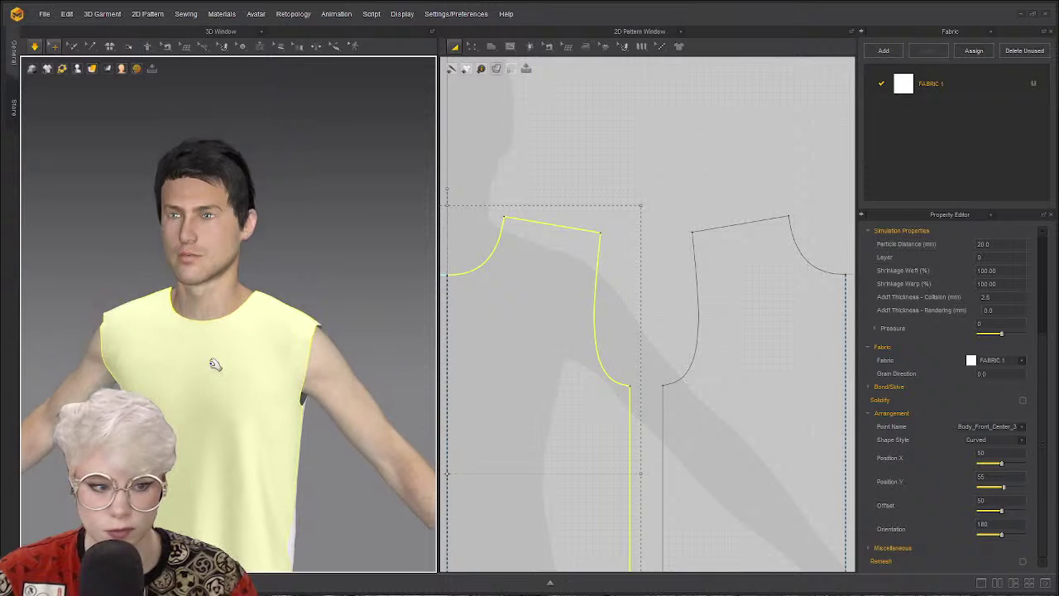
right_click_drag(213, 364, 260, 378)
scroll(260, 377, "up", 3)
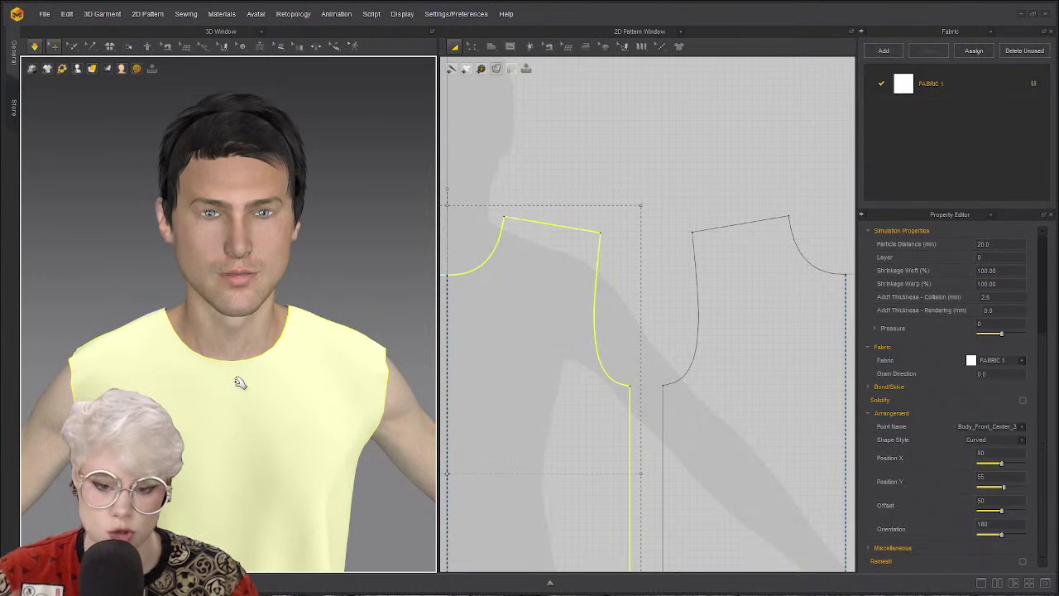
right_click_drag(208, 345, 420, 346)
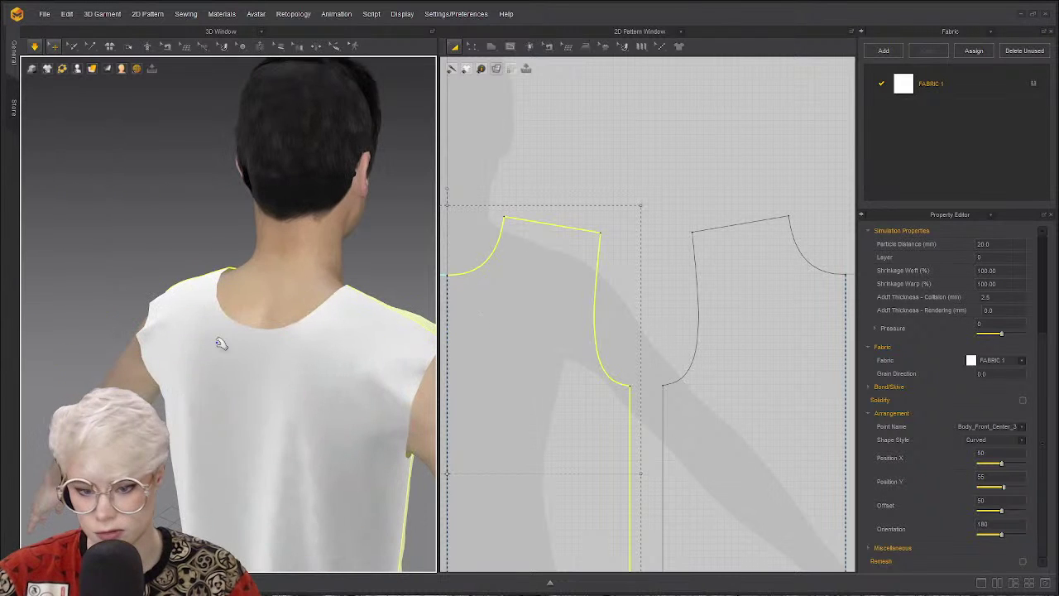
right_click_drag(338, 295, 103, 280)
middle_click_drag(372, 290, 229, 291)
scroll(229, 291, "down", 3)
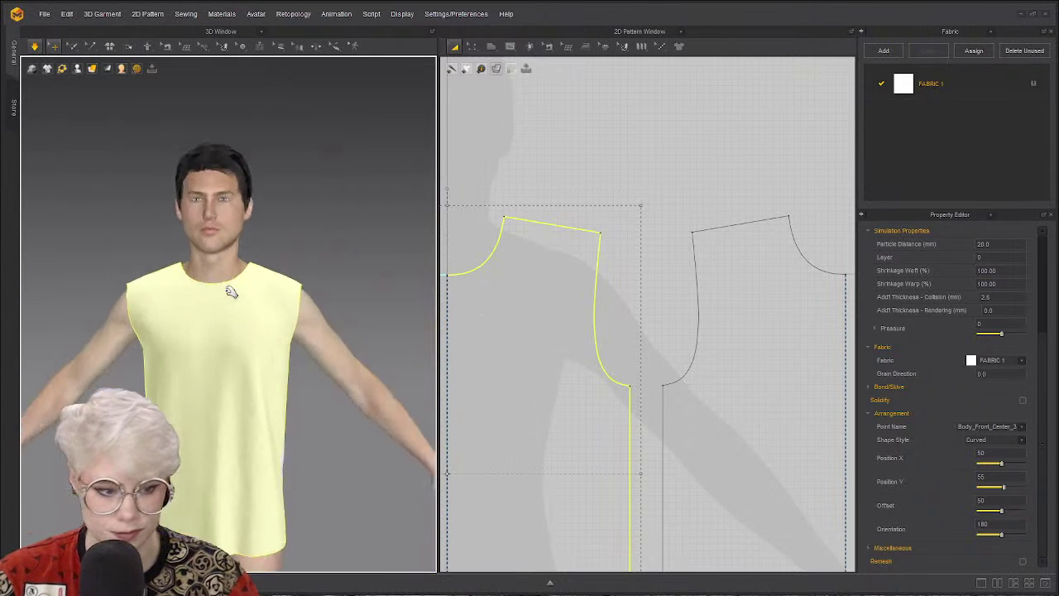
scroll(229, 290, "up", 2)
right_click_drag(236, 298, 498, 315)
middle_click_drag(162, 285, 375, 280)
right_click_drag(348, 281, 128, 284)
middle_click_drag(261, 283, 111, 254)
scroll(111, 254, "down", 1)
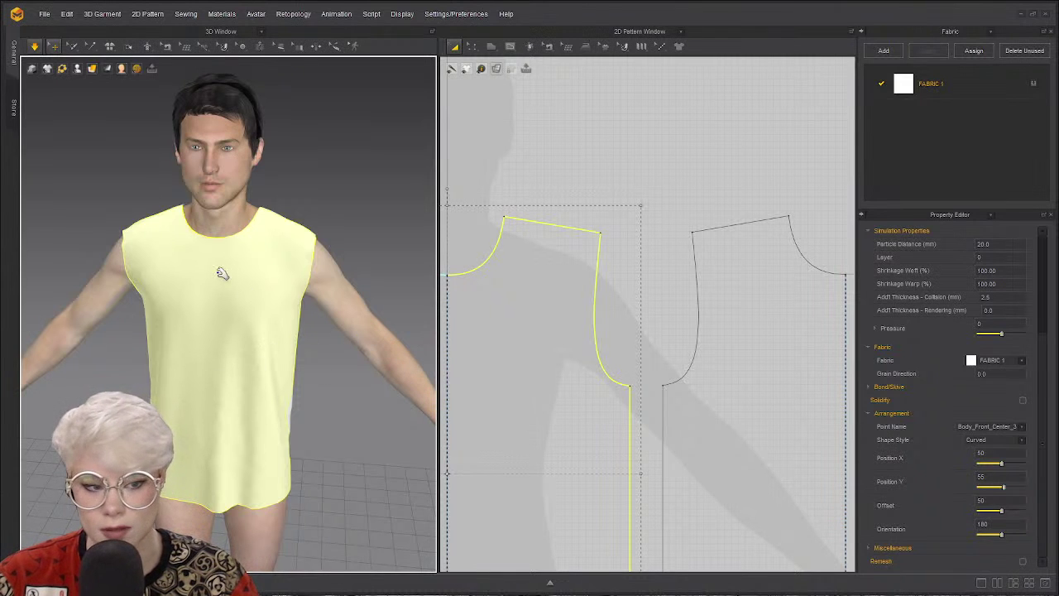
scroll(222, 273, "down", 2)
mouse_move(222, 273)
right_mouse_down()
mouse_move(276, 292)
mouse_move(210, 271)
right_mouse_up()
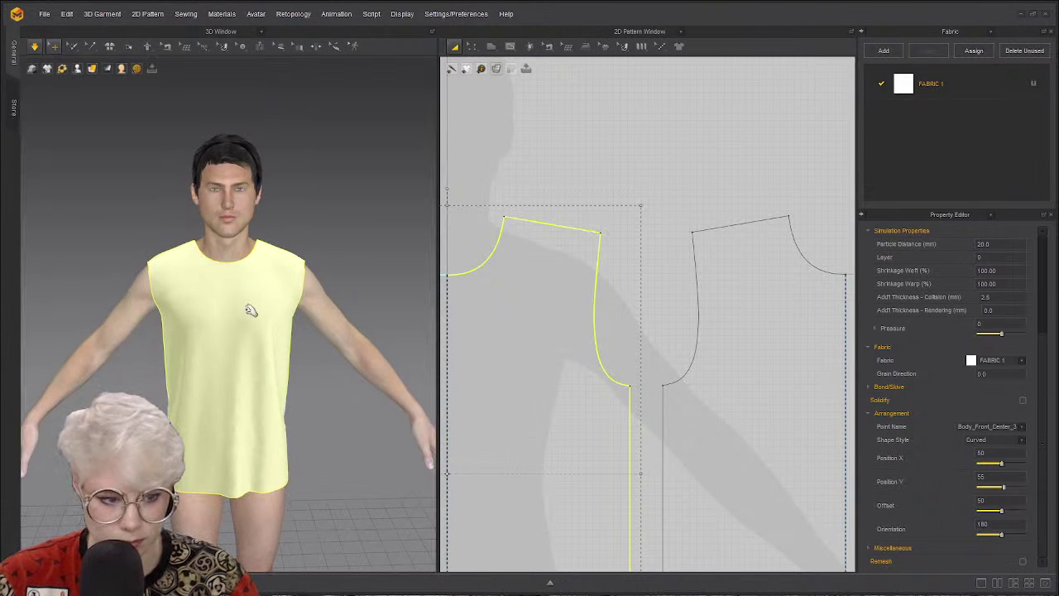
scroll(350, 241, "up", 3)
right_click_drag(284, 241, 213, 264)
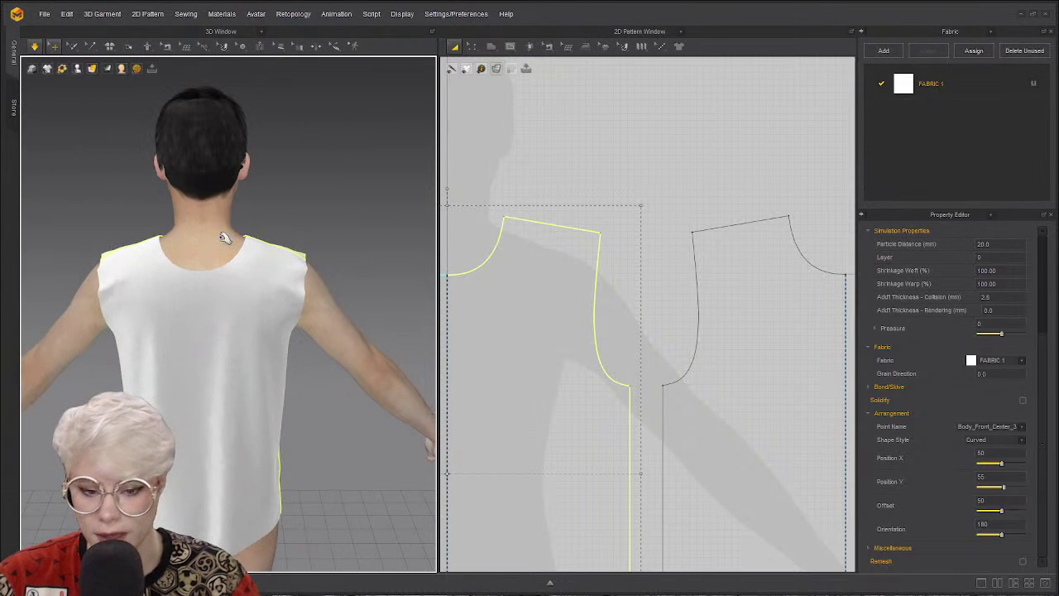
scroll(140, 248, "up", 2)
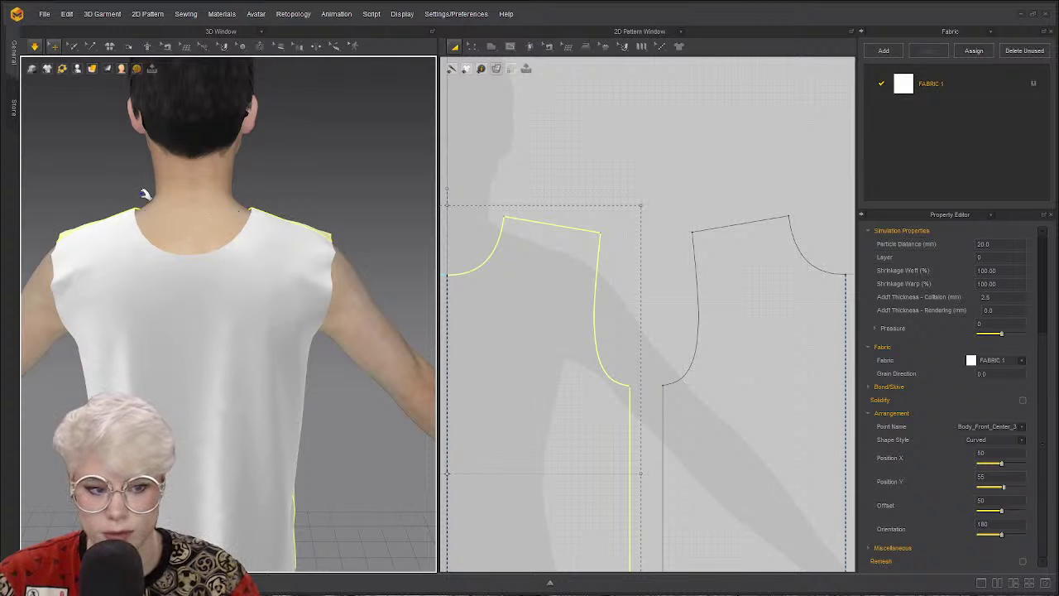
Bring the whole back pattern into view in the 2D window and select the back piece on the avatar.
middle_click_drag(695, 236, 472, 229)
scroll(472, 229, "down", 3)
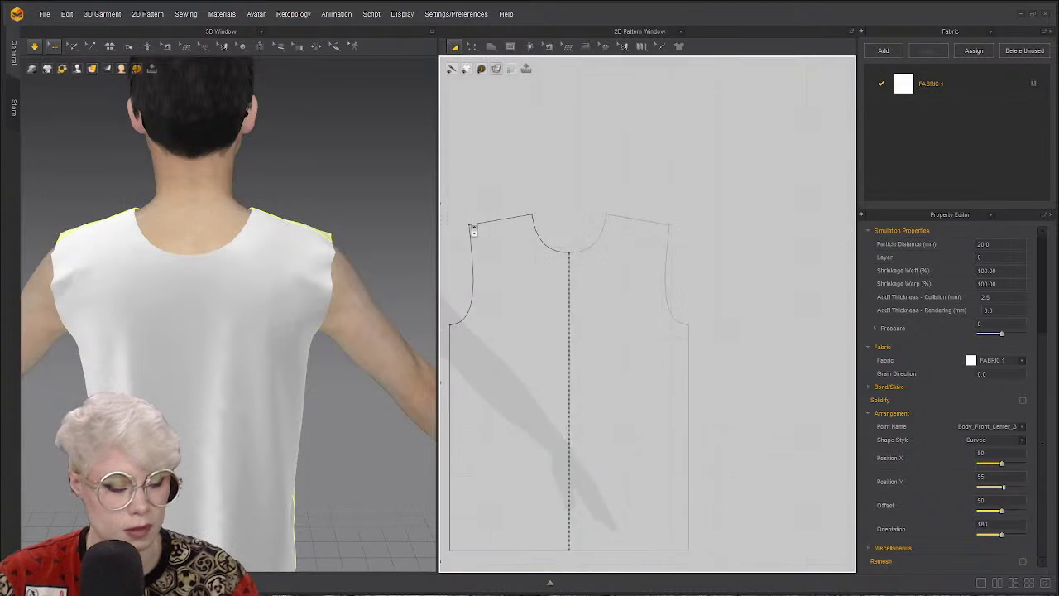
left_click(194, 286)
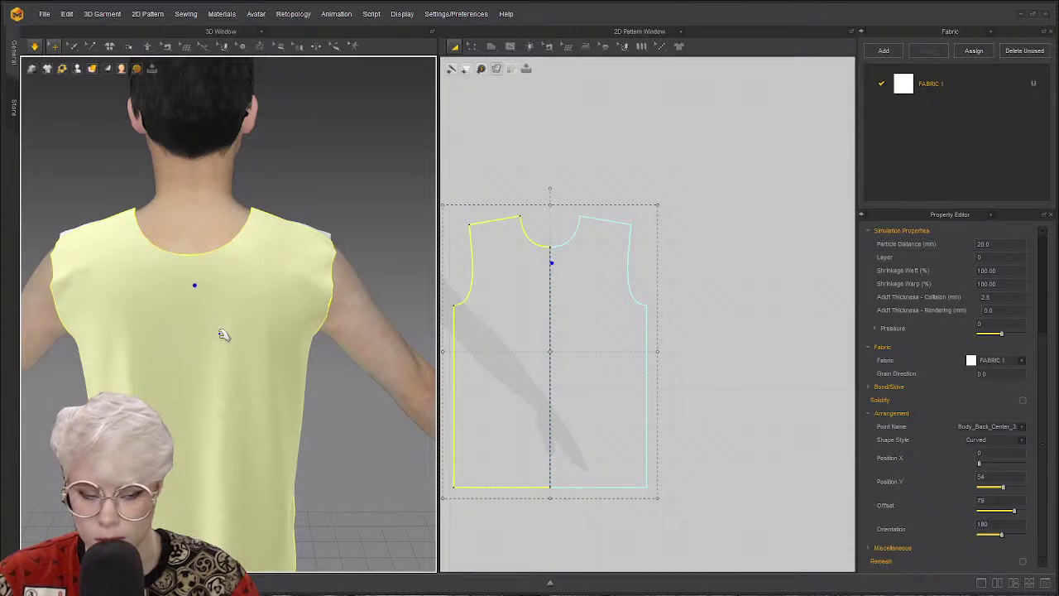
left_click(321, 180)
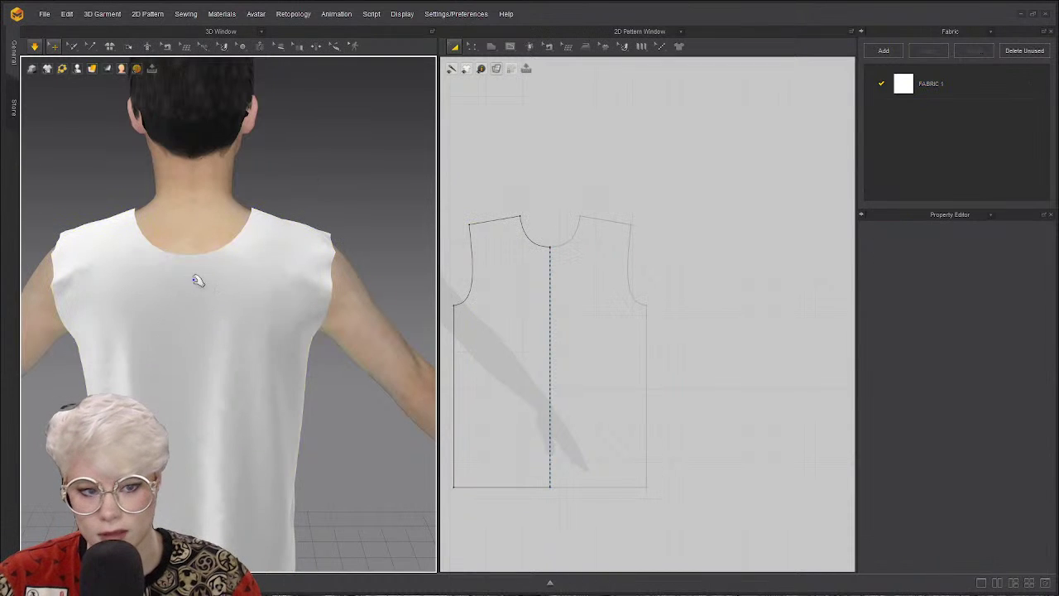
left_click(197, 281)
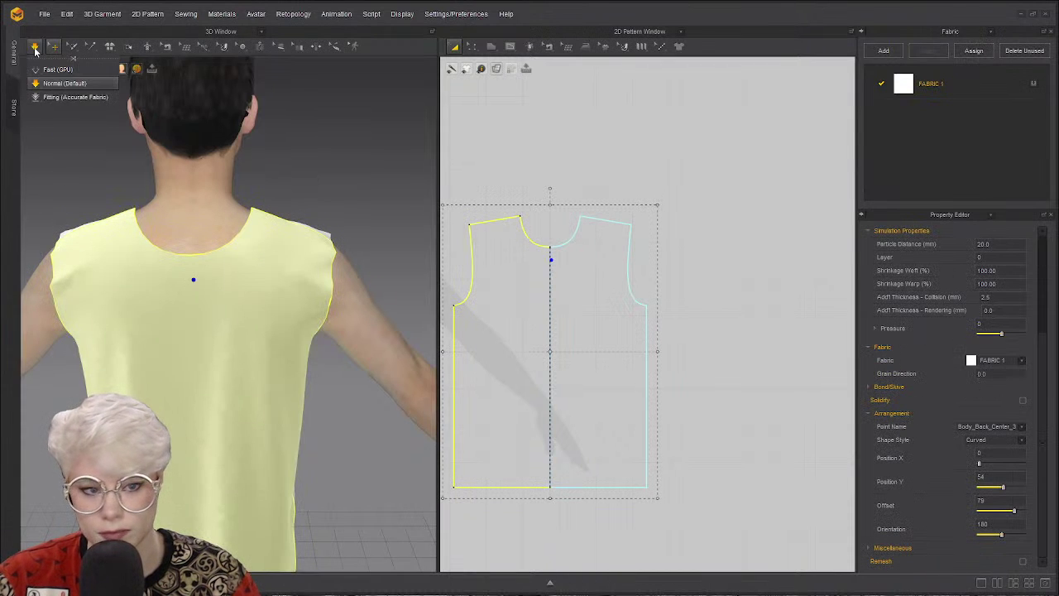
Examine the back piece's seams, shoulders and neckline on the avatar from behind.
key("n")
middle_click_drag(153, 290, 184, 255)
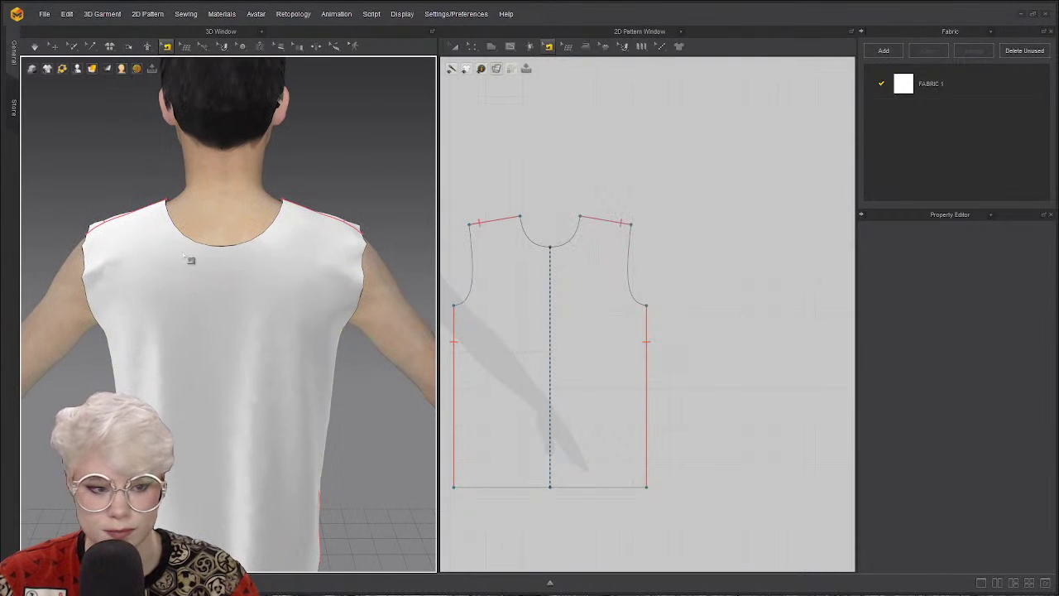
left_click(53, 45)
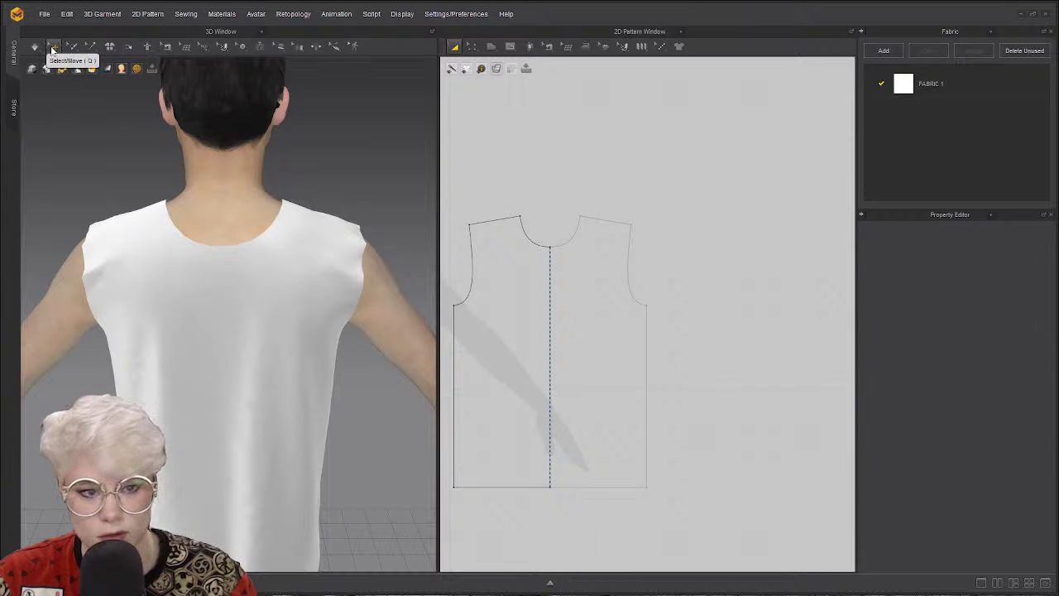
left_click(137, 212)
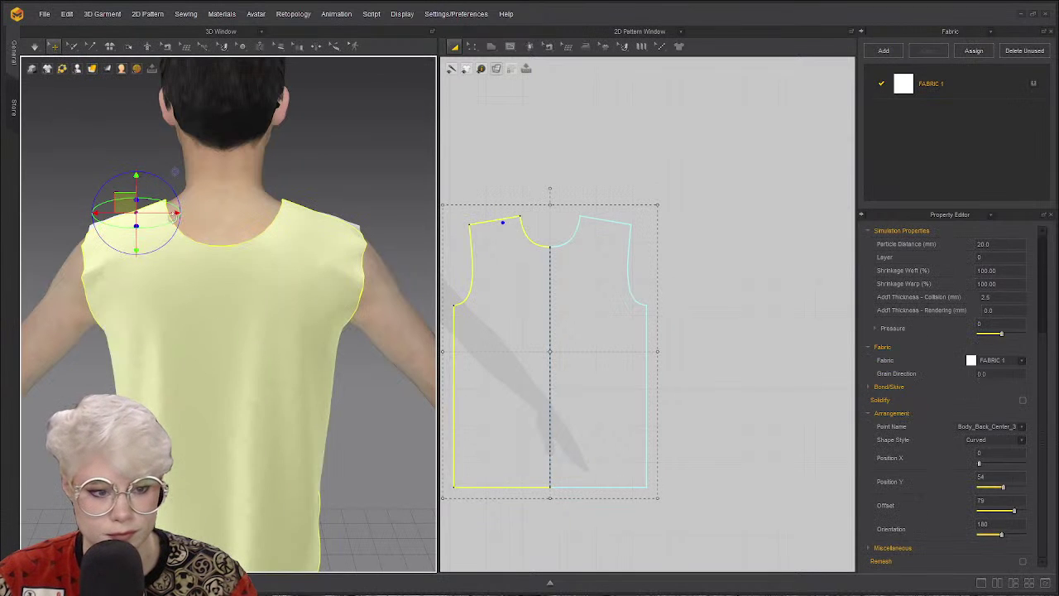
left_click(373, 373)
left_click(222, 270)
right_click_drag(126, 270, 258, 278)
right_click_drag(199, 355, 163, 291)
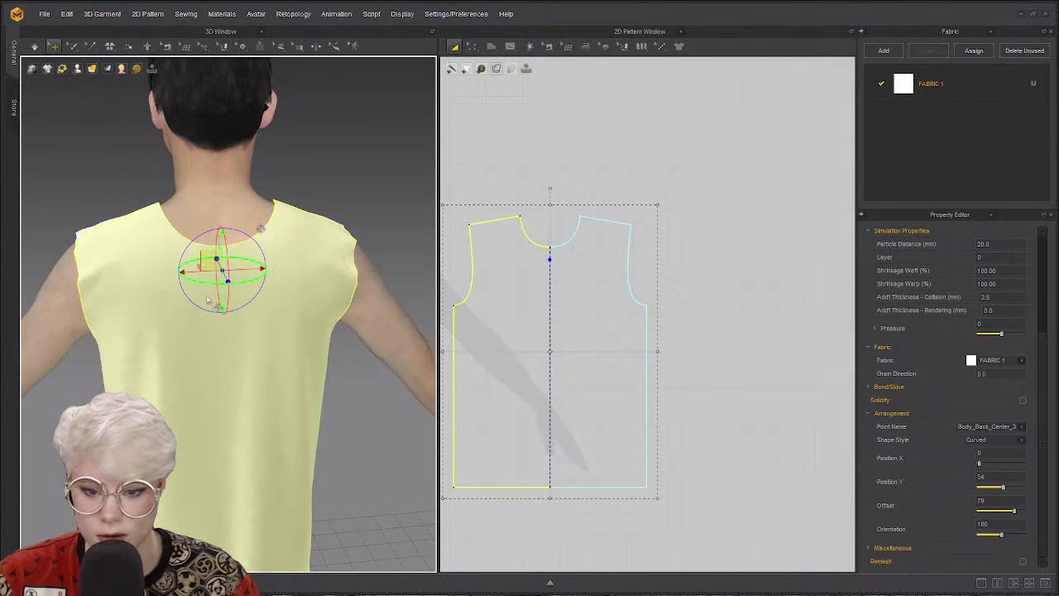
scroll(236, 298, "up", 5)
scroll(238, 304, "up", 1)
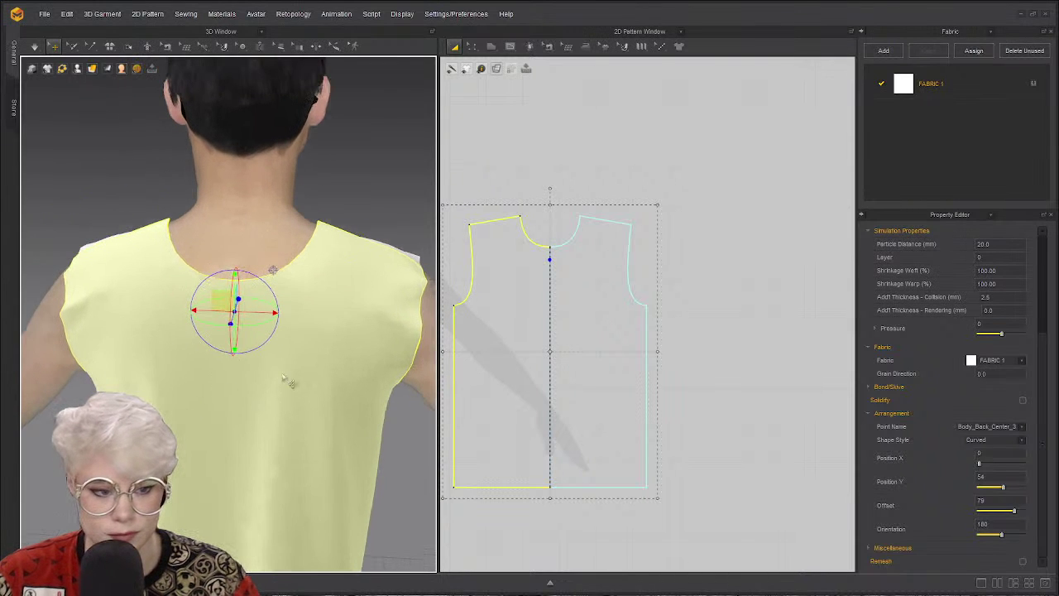
left_click(221, 430)
left_click(232, 344)
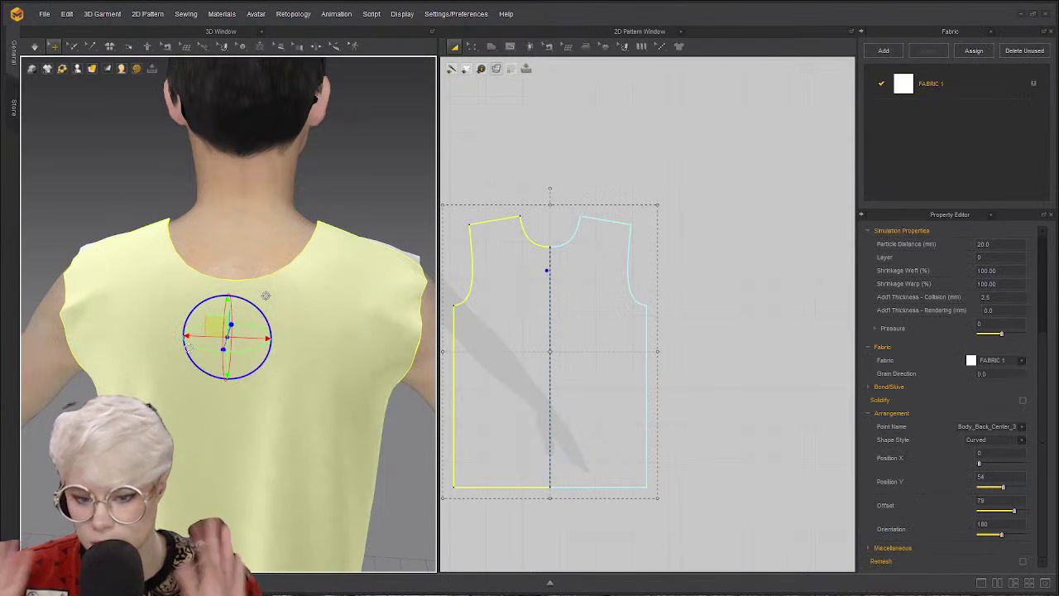
left_click(296, 299)
left_click(219, 376)
left_click(239, 302)
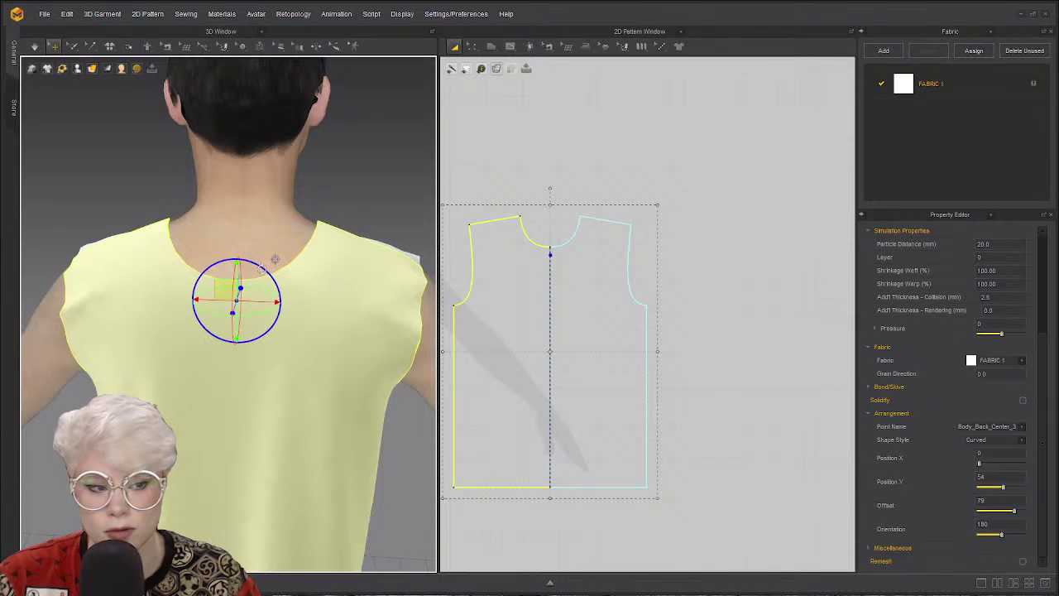
Try to rotate the back piece against the avatar's upper back, and undo the rotation.
left_click_drag(272, 275, 244, 316)
right_click_drag(244, 315, 292, 258)
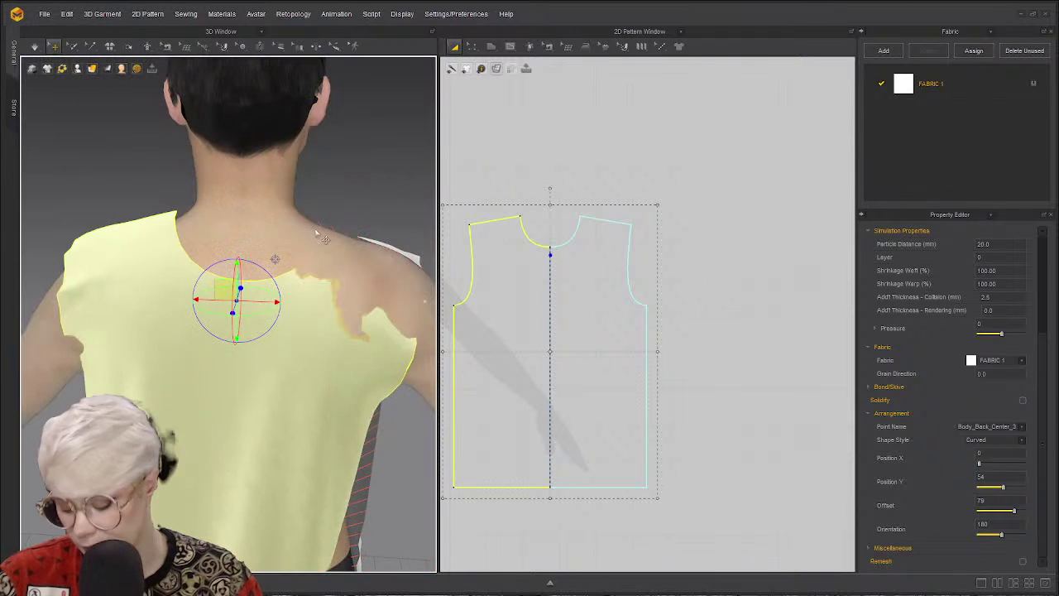
left_click(199, 416)
left_click(262, 250)
left_click(230, 311)
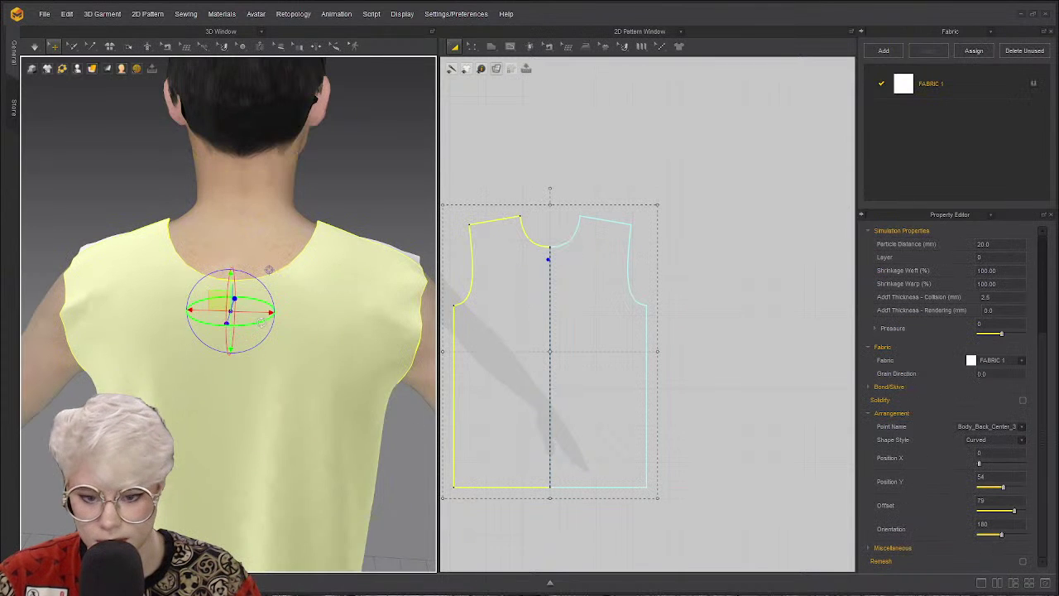
Raise the back neckline's centre point along the centre line with Edit Pattern to make the neckline shallower.
scroll(530, 240, "up", 6)
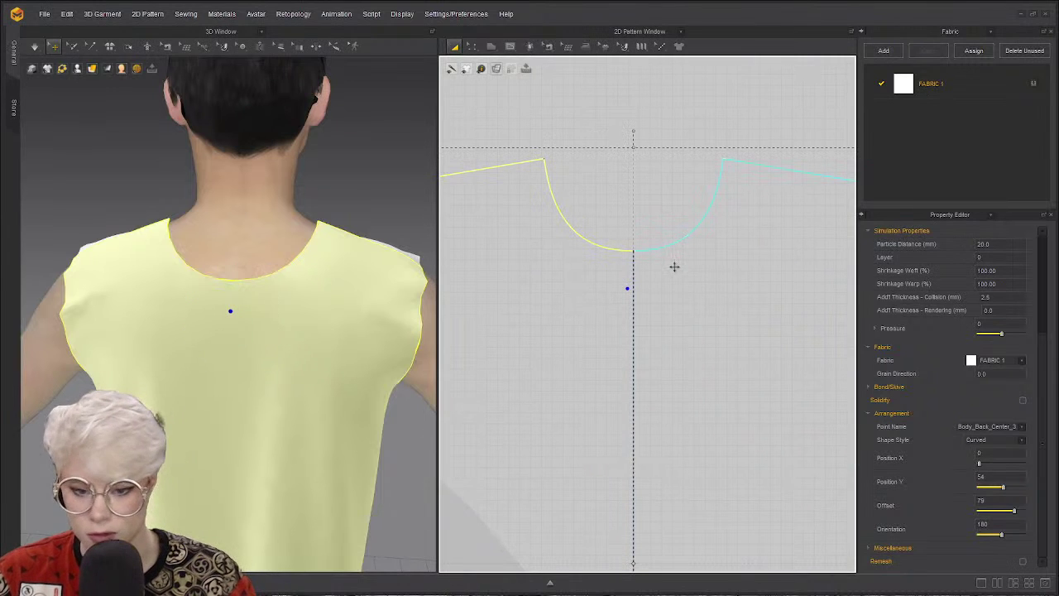
left_click(620, 120)
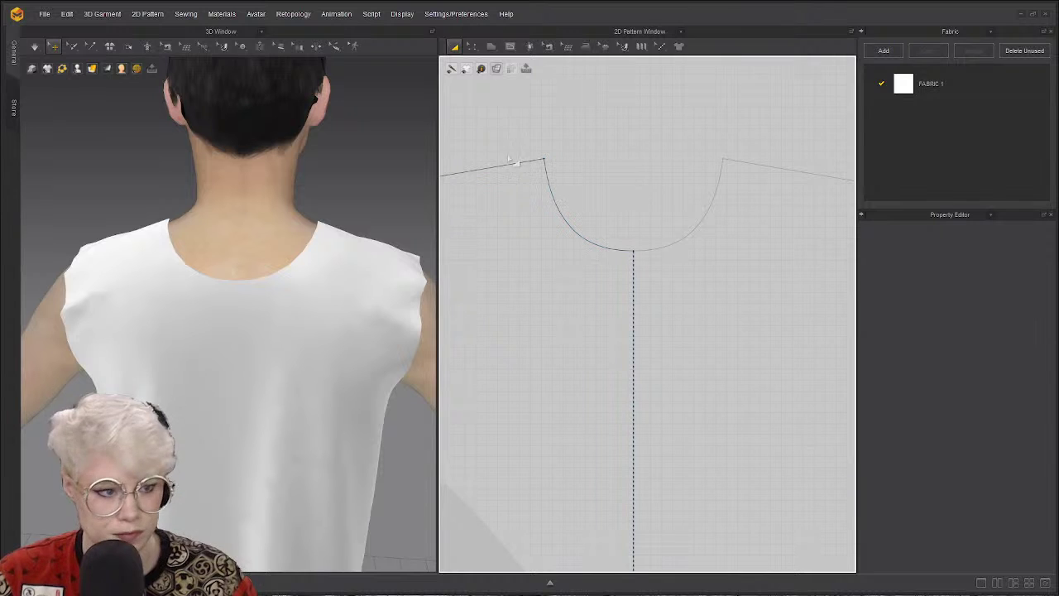
left_click(472, 46)
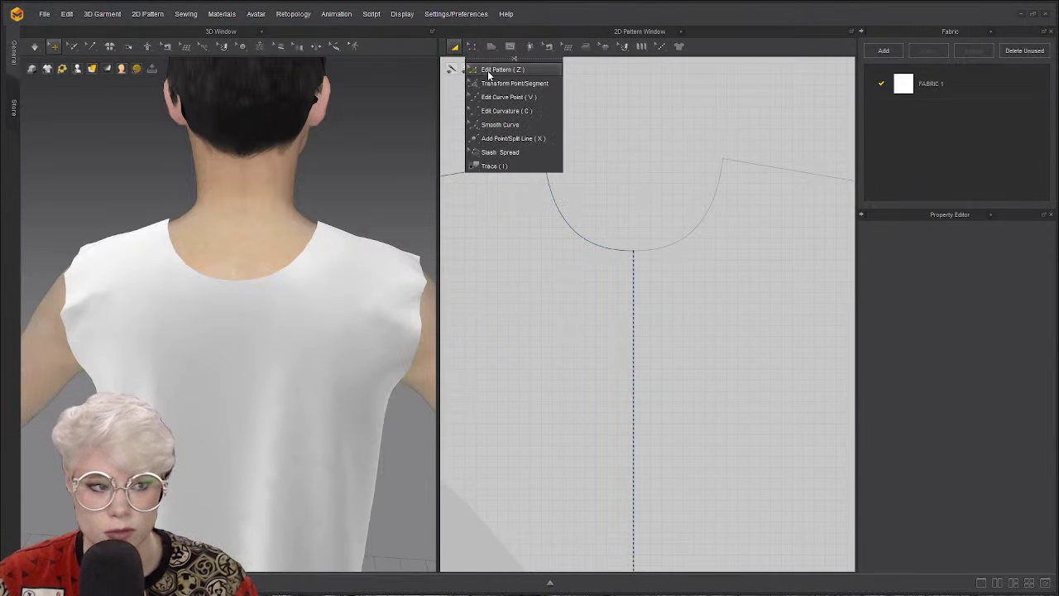
left_click(488, 70)
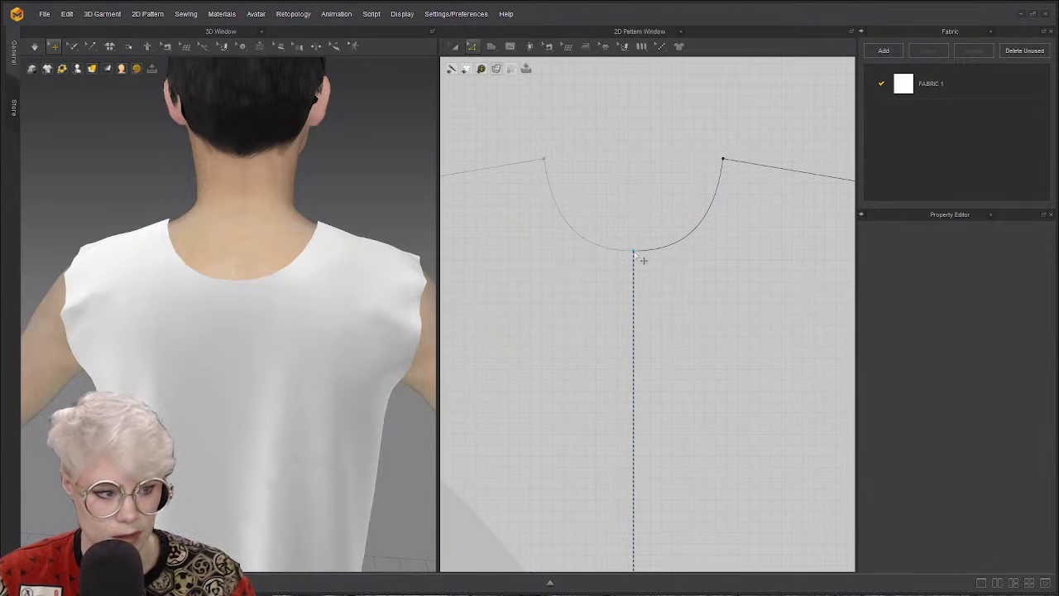
left_click(643, 260)
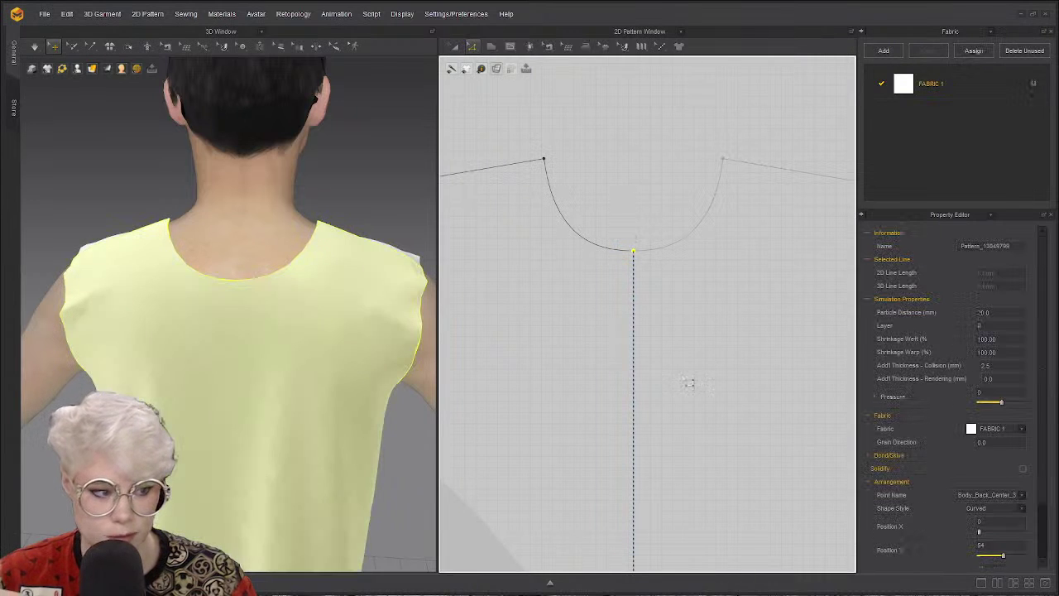
left_click_drag(598, 207, 706, 335)
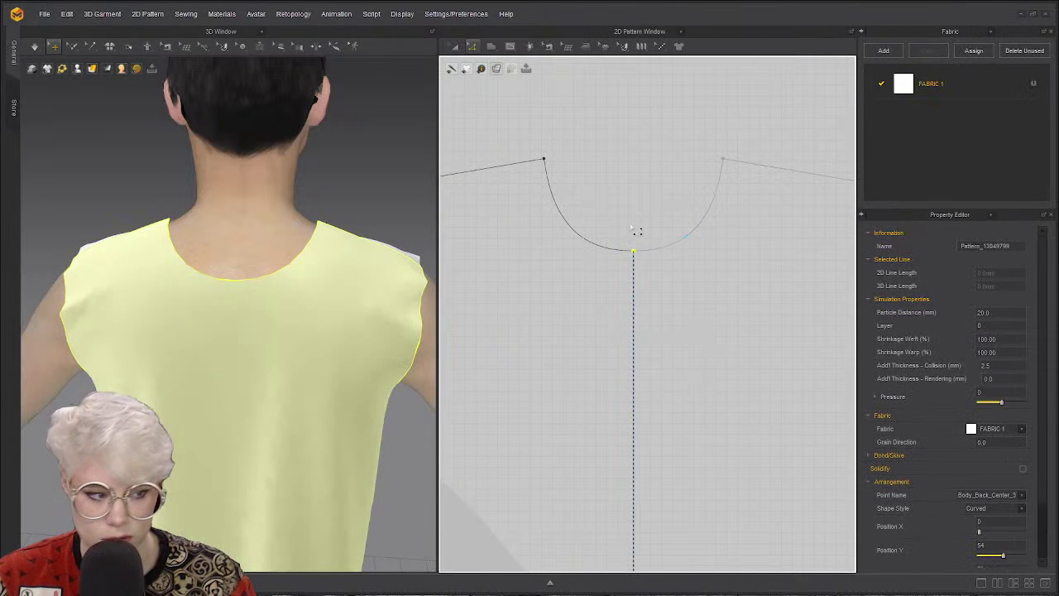
left_click(633, 238)
left_click(634, 251)
left_click(640, 258)
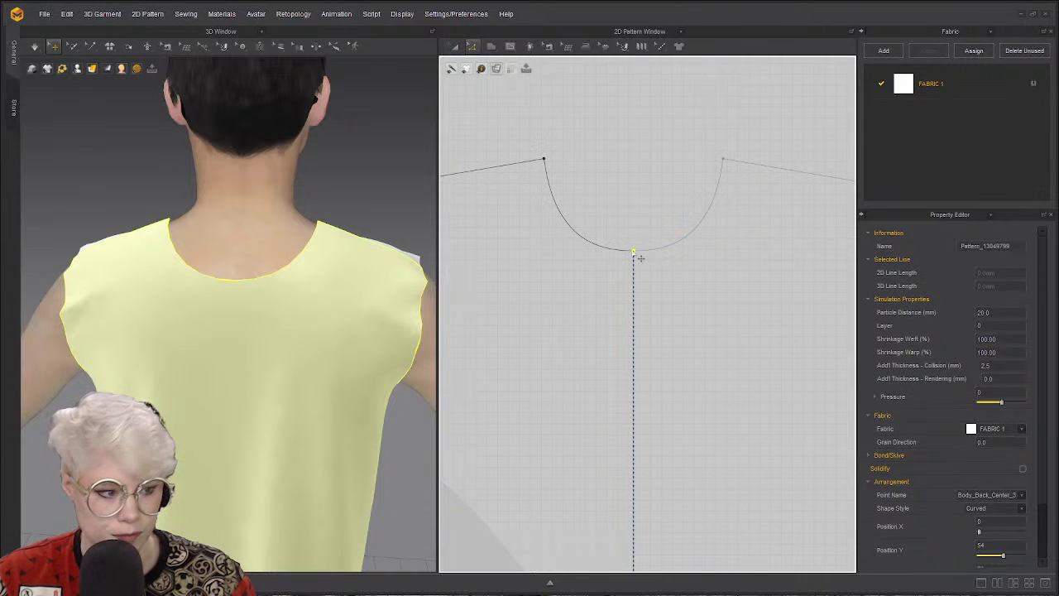
left_click_drag(640, 258, 636, 199)
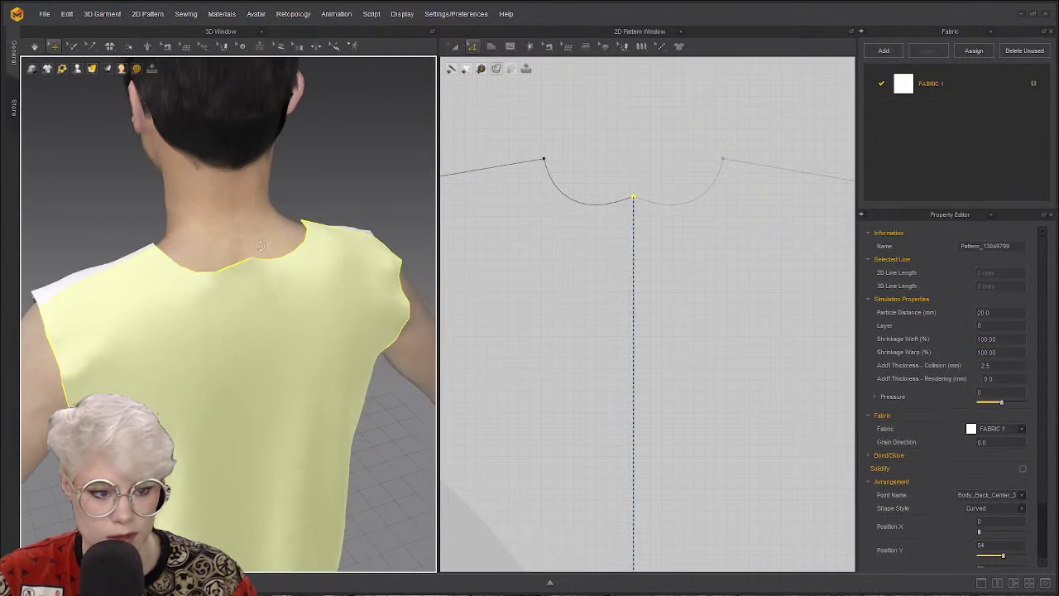
Simulate the garment with the raised back neckline and inspect it around the avatar's neck and shoulders.
scroll(543, 204, "up", 2)
middle_click_drag(347, 262, 238, 347)
scroll(217, 349, "up", 2)
scroll(213, 345, "down", 1)
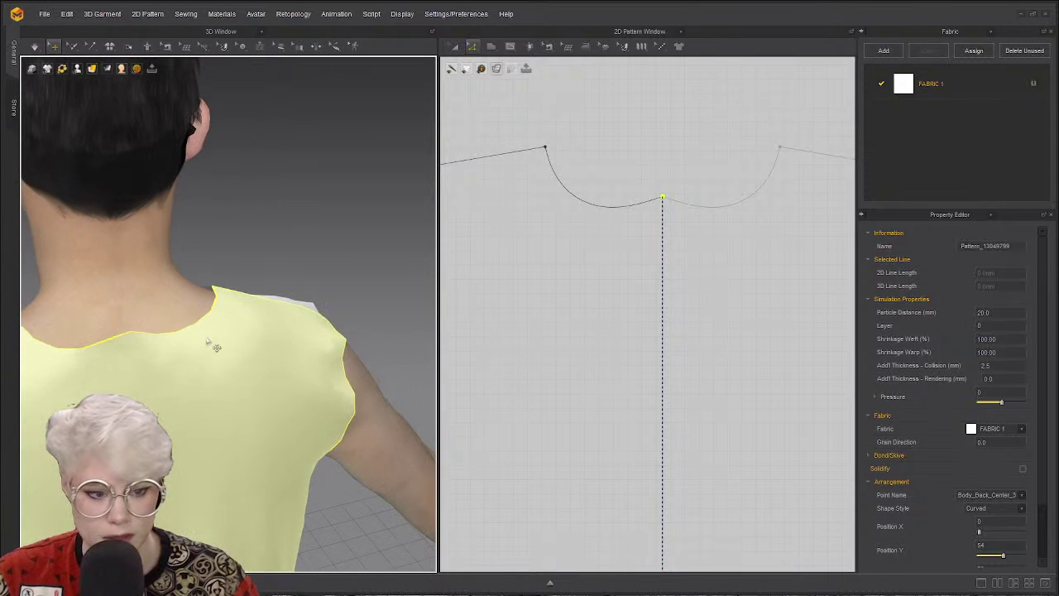
key("space")
right_click_drag(217, 331, 142, 309)
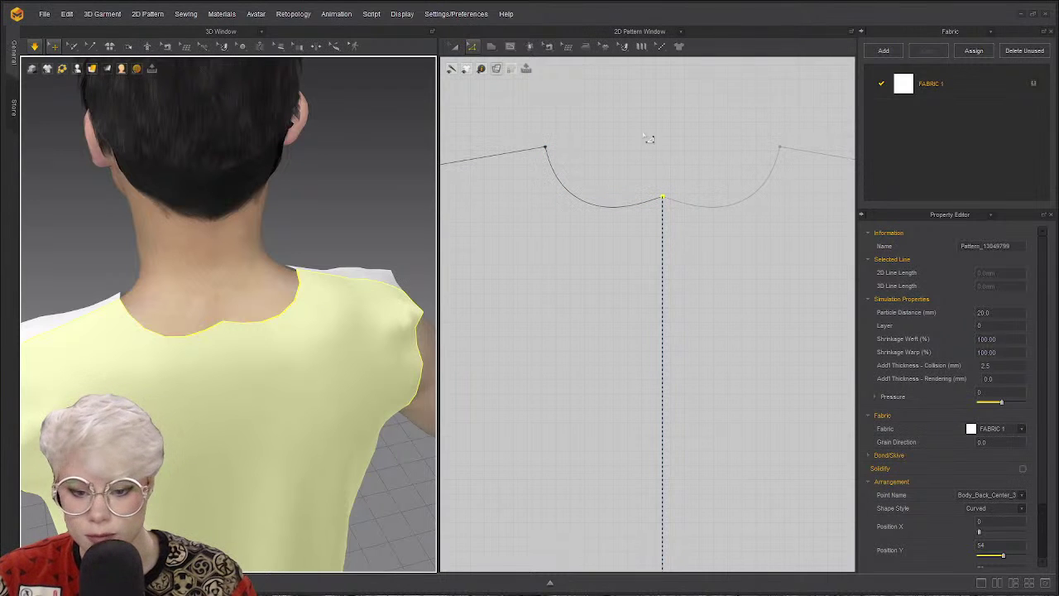
Reshape the back neckline with Edit Curvature, removing its dip beside the centre so it runs smoothly into the centre line.
left_click(472, 47)
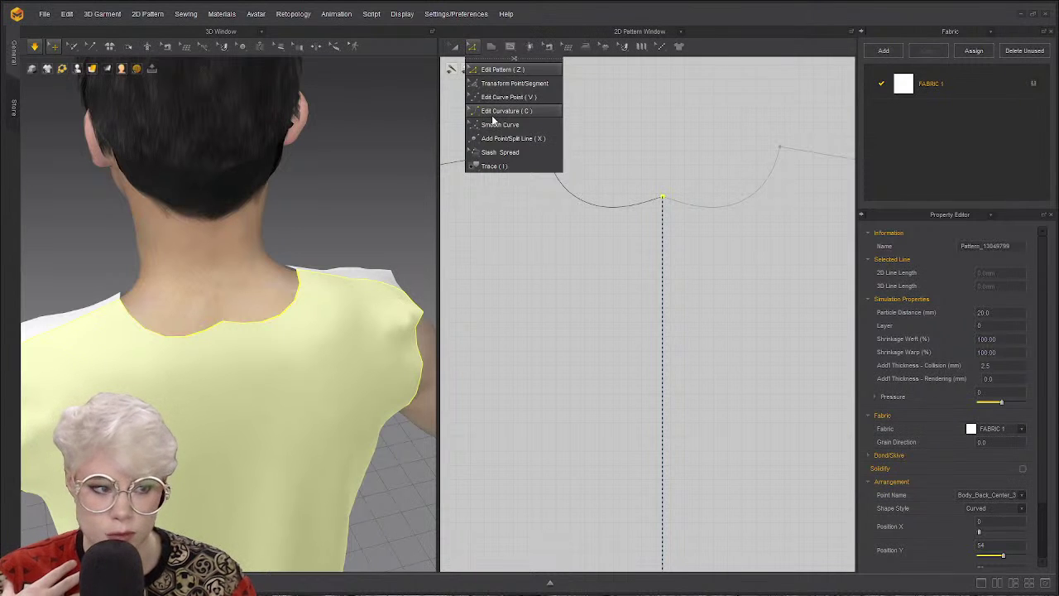
left_click(492, 115)
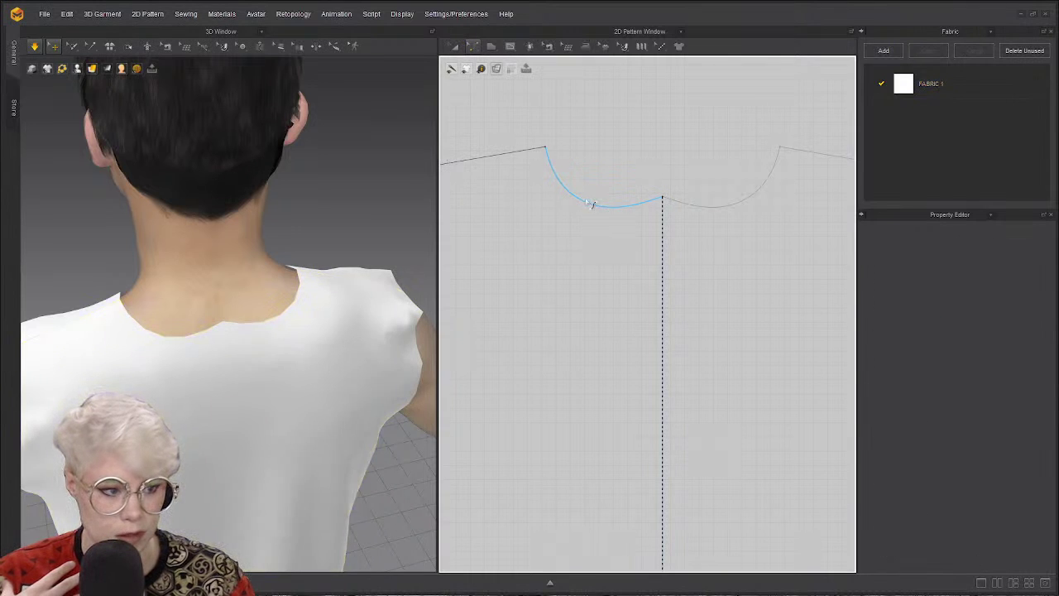
left_click(590, 202)
left_click_drag(580, 181, 586, 181)
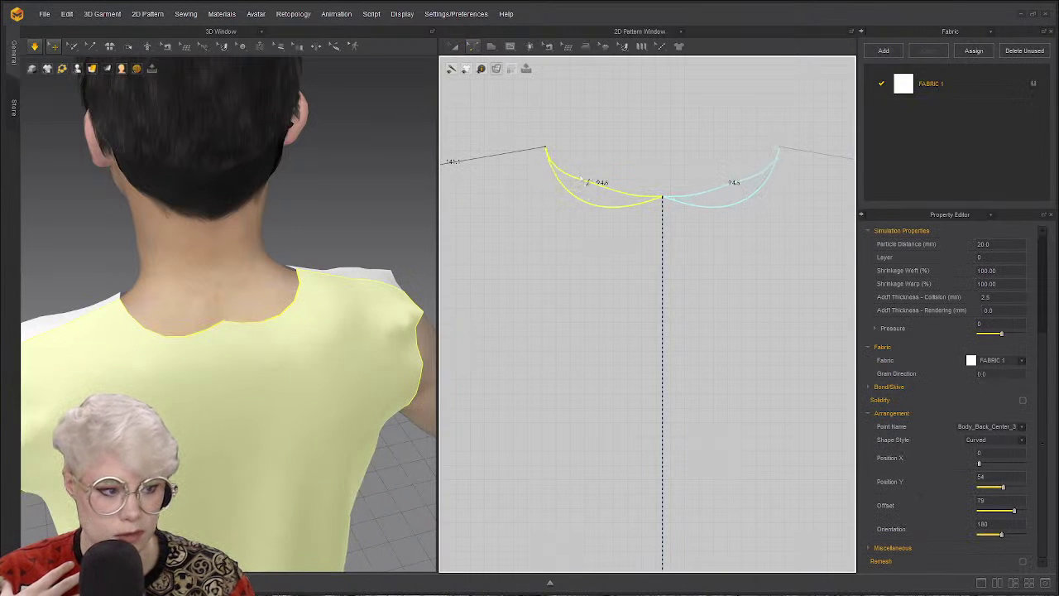
scroll(643, 223, "up", 5)
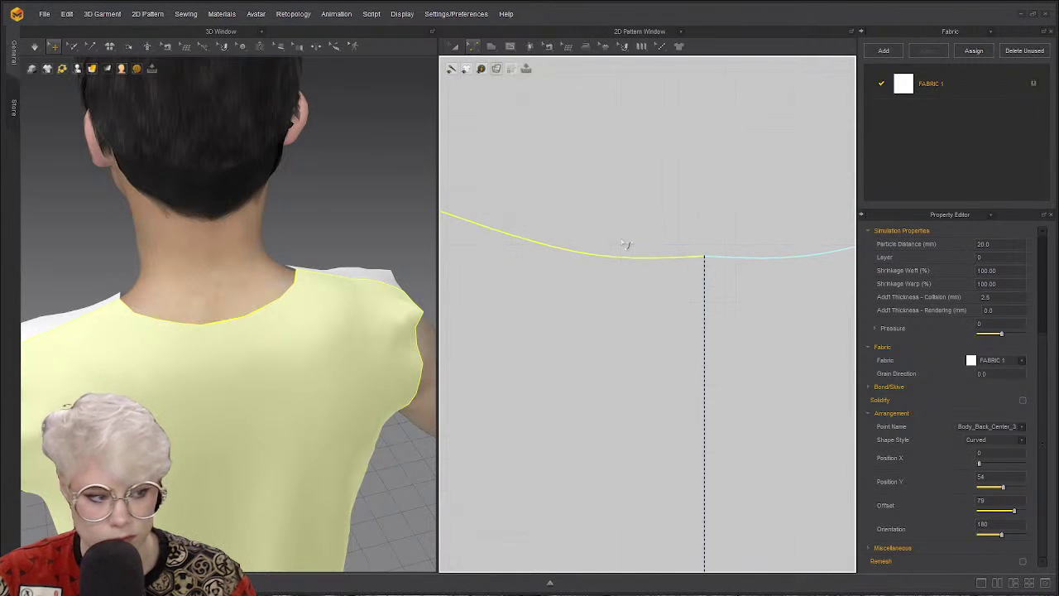
scroll(605, 268, "down", 2)
left_click(605, 215)
left_click_drag(543, 264, 619, 275)
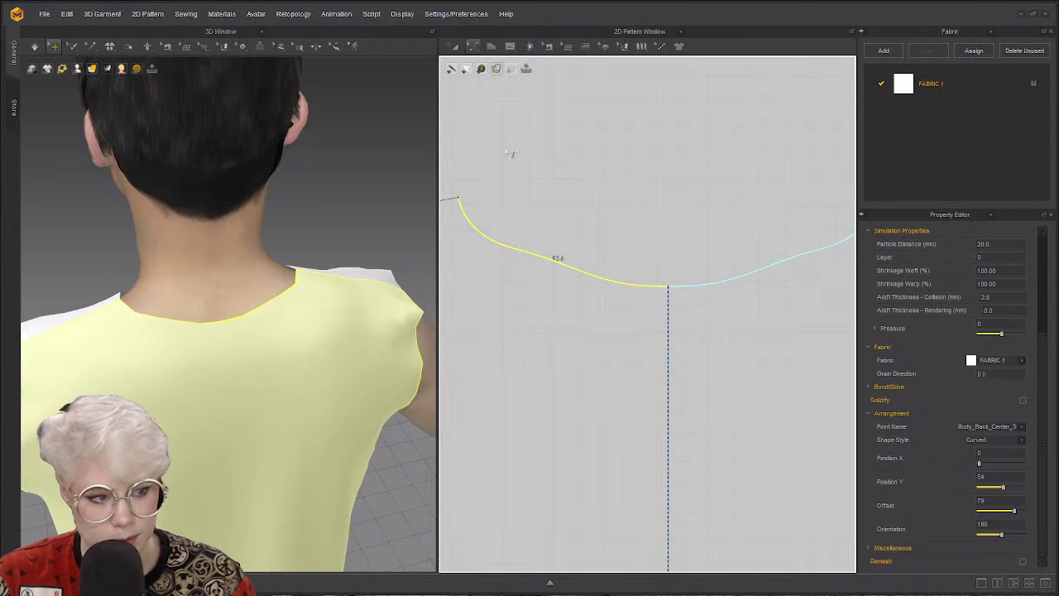
Delete the middle curve point of the back neckline with Edit Curve Point to smooth out the wave.
left_click(480, 52)
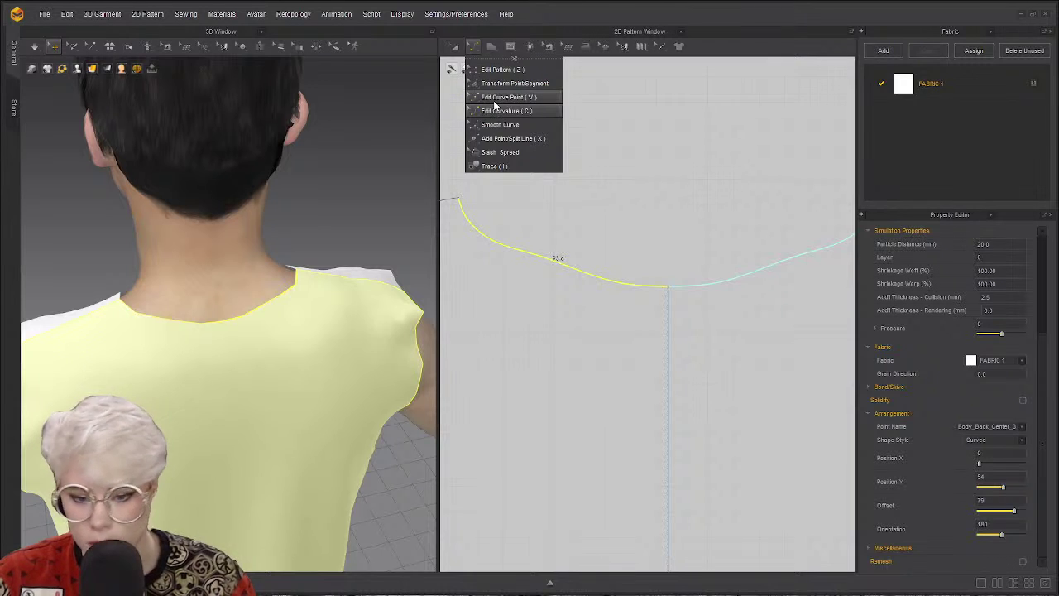
left_click(497, 97)
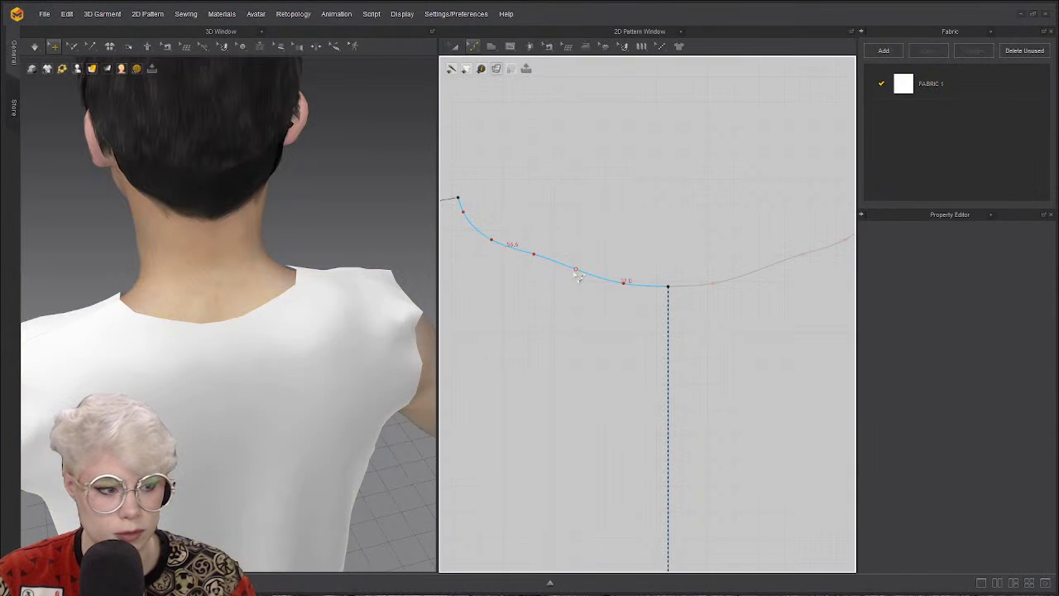
left_click(537, 260)
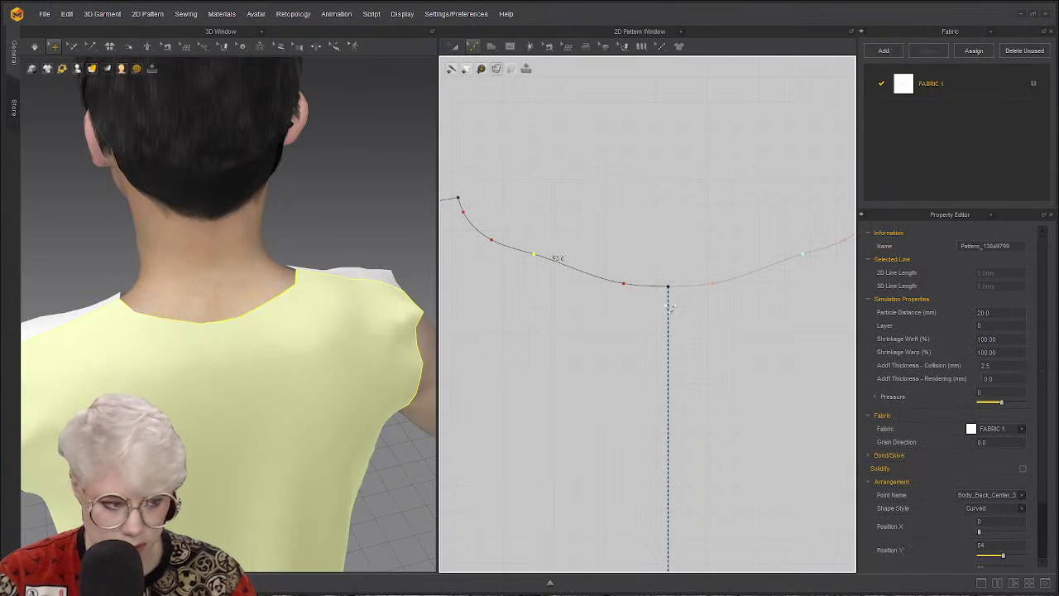
left_click(612, 304)
middle_click_drag(492, 250, 614, 273)
scroll(613, 272, "up", 2)
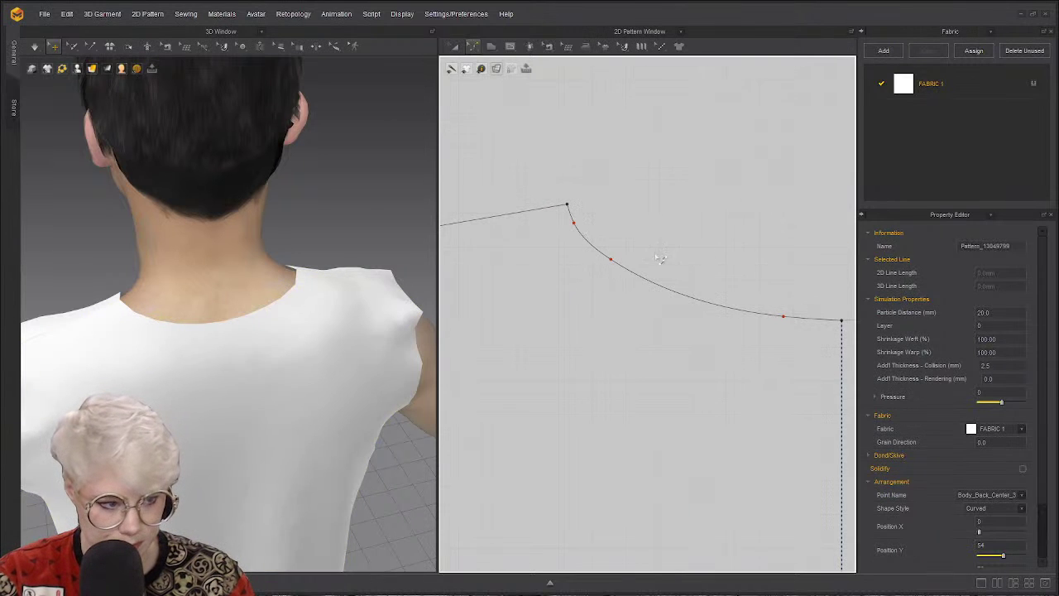
Adjust and delete the second curve point from the shoulder on the back neckline, leaving a clean arc.
scroll(663, 260, "down", 5)
middle_click_drag(689, 262, 590, 263)
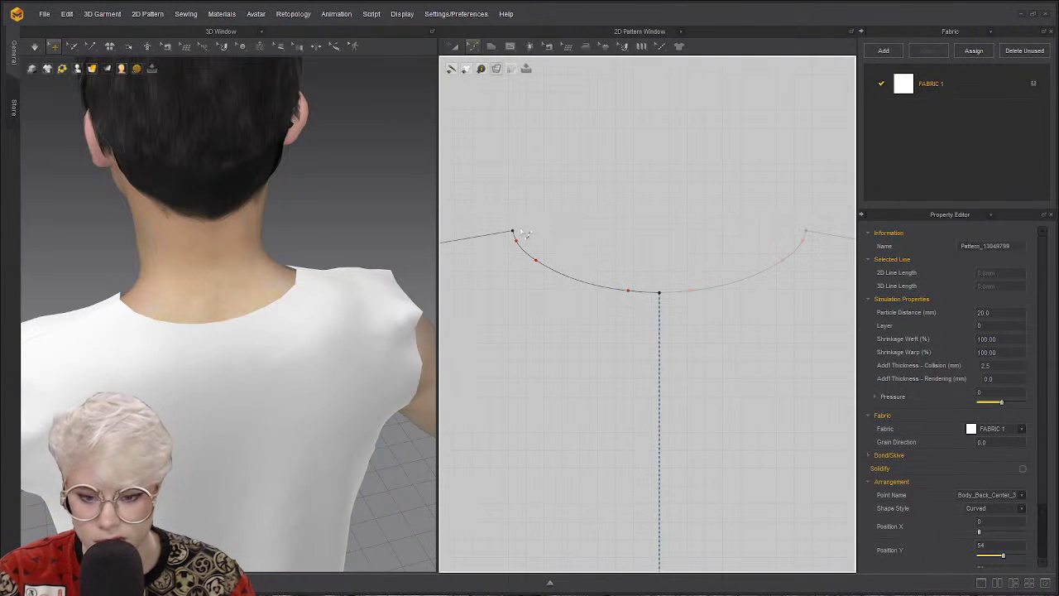
left_click(537, 262)
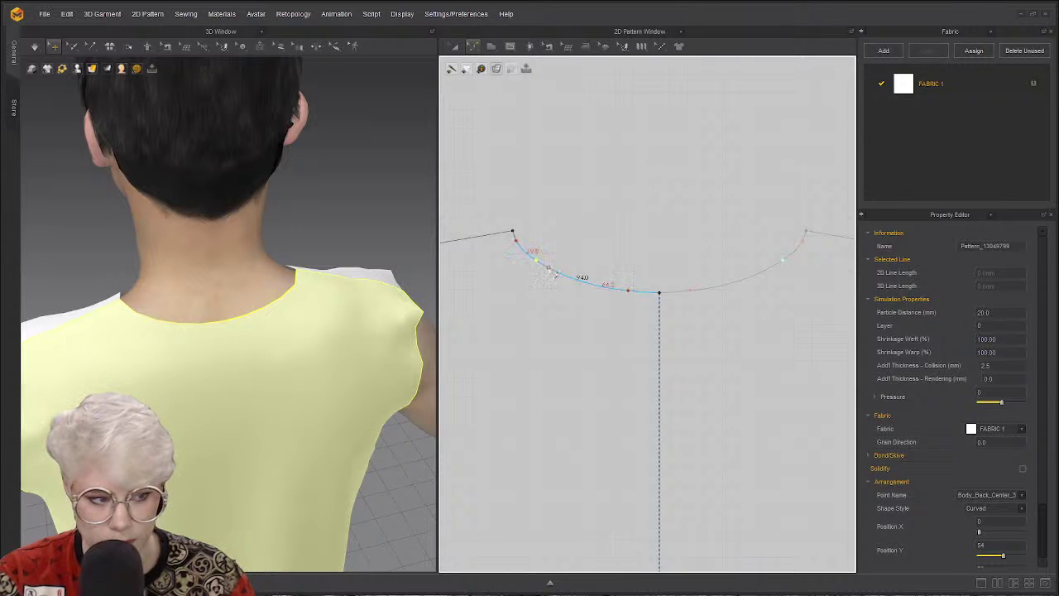
scroll(542, 267, "up", 2)
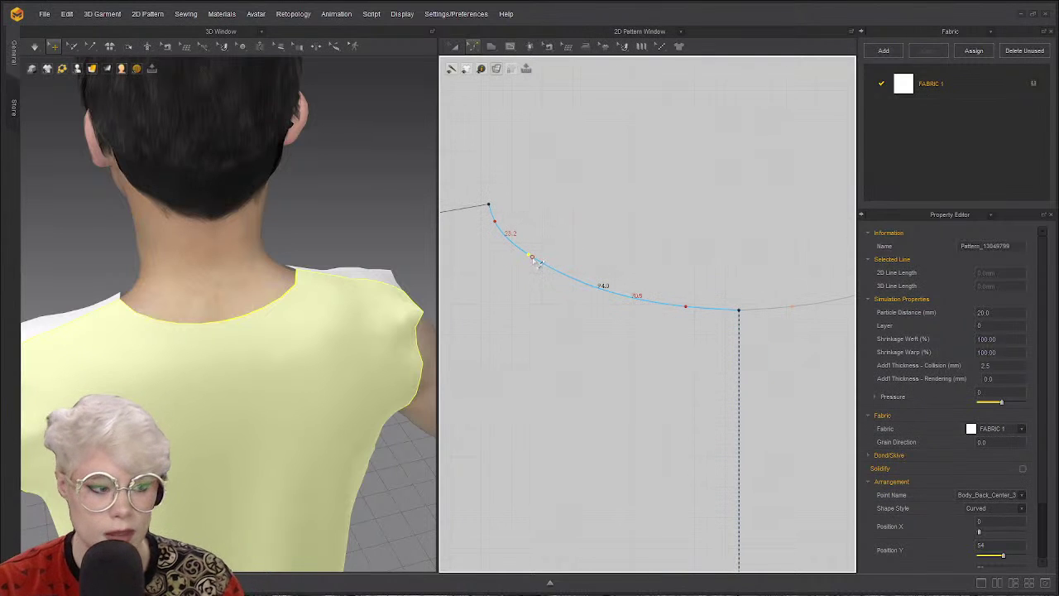
left_click(599, 223)
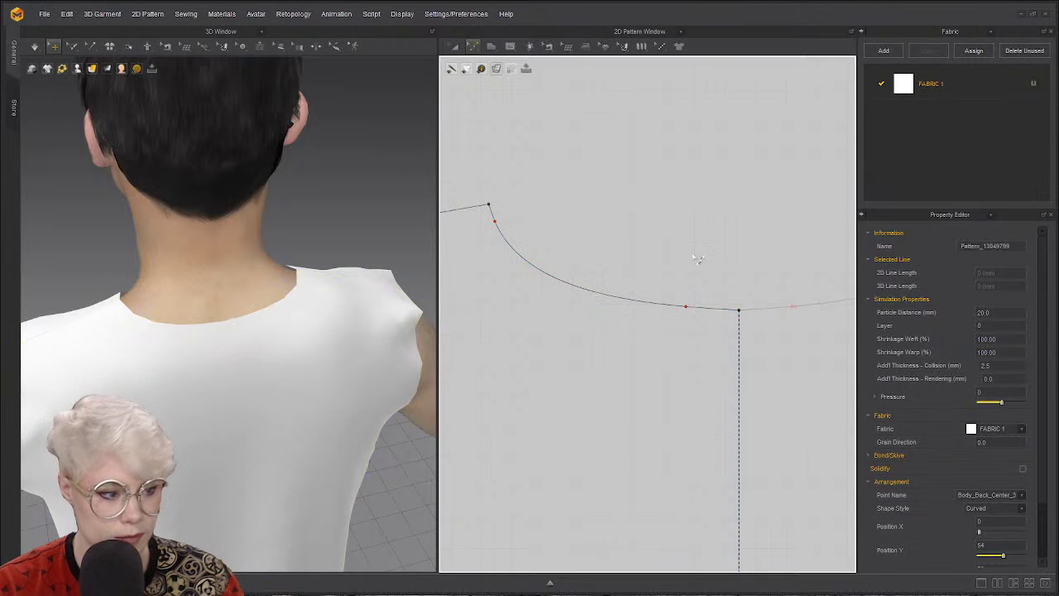
Simulate the garment and inspect the smoothed back neckline up close on the avatar and in the pattern.
scroll(654, 314, "up", 1)
scroll(563, 304, "down", 3)
mouse_move(216, 336)
right_mouse_down()
mouse_move(232, 355)
mouse_move(217, 356)
right_mouse_up()
key("space")
scroll(217, 359, "up", 4)
scroll(217, 347, "up", 2)
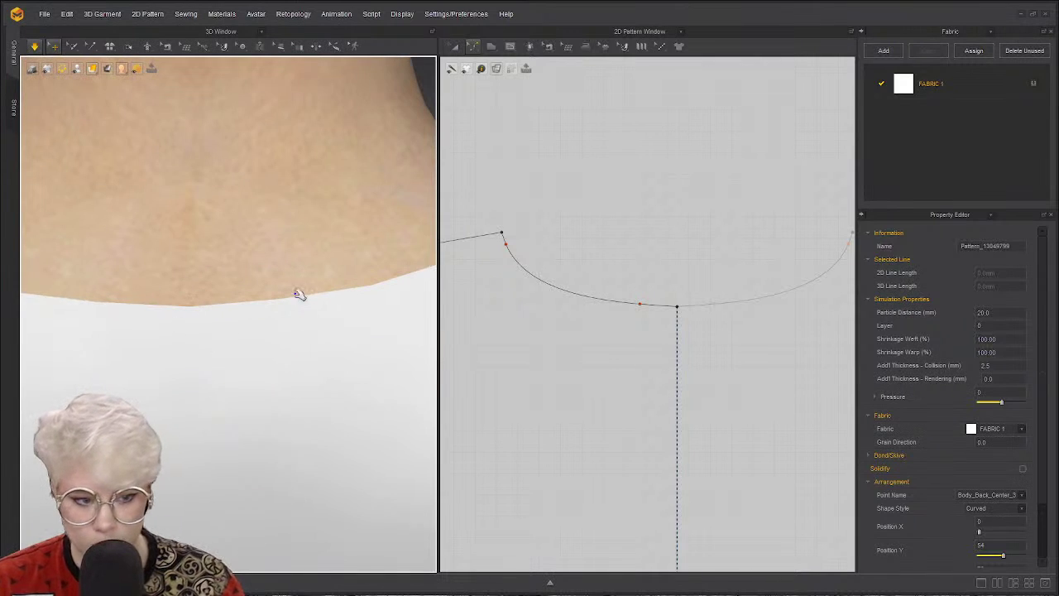
scroll(673, 289, "up", 3)
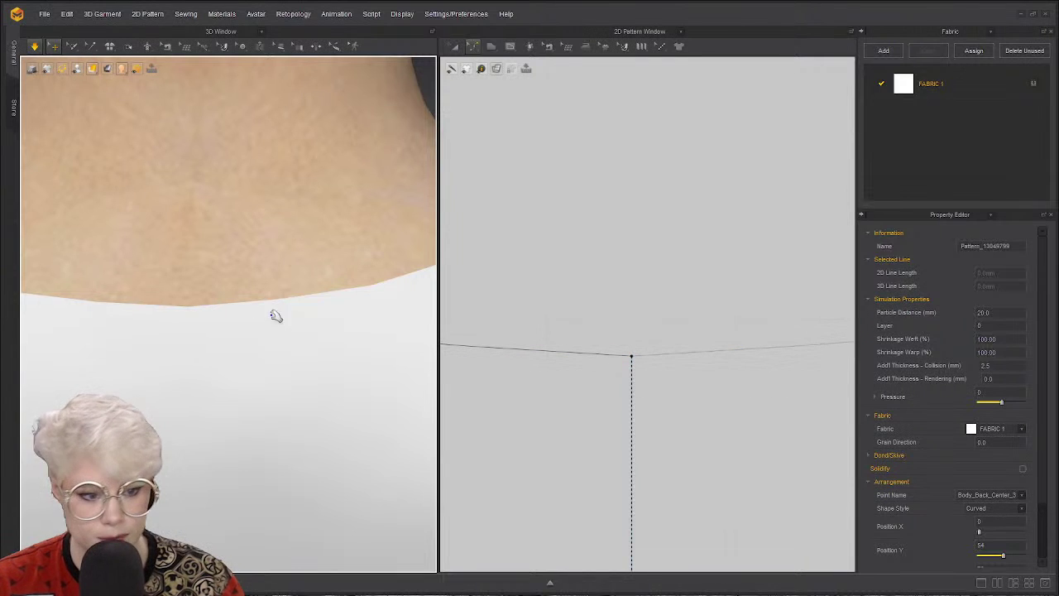
scroll(281, 321, "down", 4)
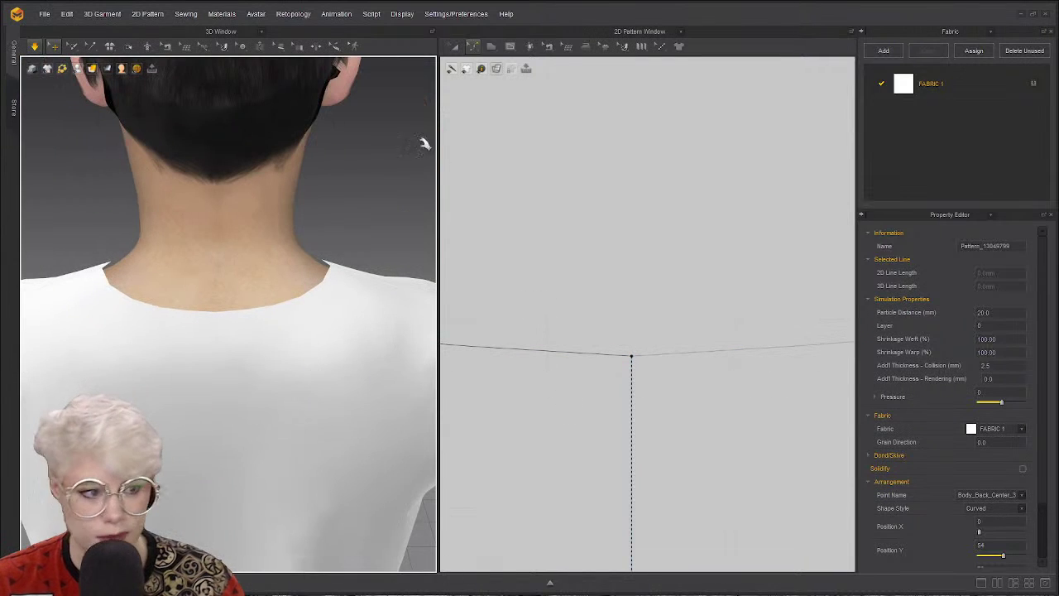
Raise the centre point of the back neckline slightly with Edit Pattern to make the neckline shallower.
left_click(473, 45)
left_click(501, 68)
left_click_drag(632, 356, 632, 317)
scroll(641, 377, "down", 2)
scroll(642, 377, "down", 2)
middle_click_drag(532, 357, 660, 324)
scroll(660, 324, "down", 2)
Move the back neckline's curve point nearest the centre line closer to that line with Edit Curve Point.
left_click(473, 45)
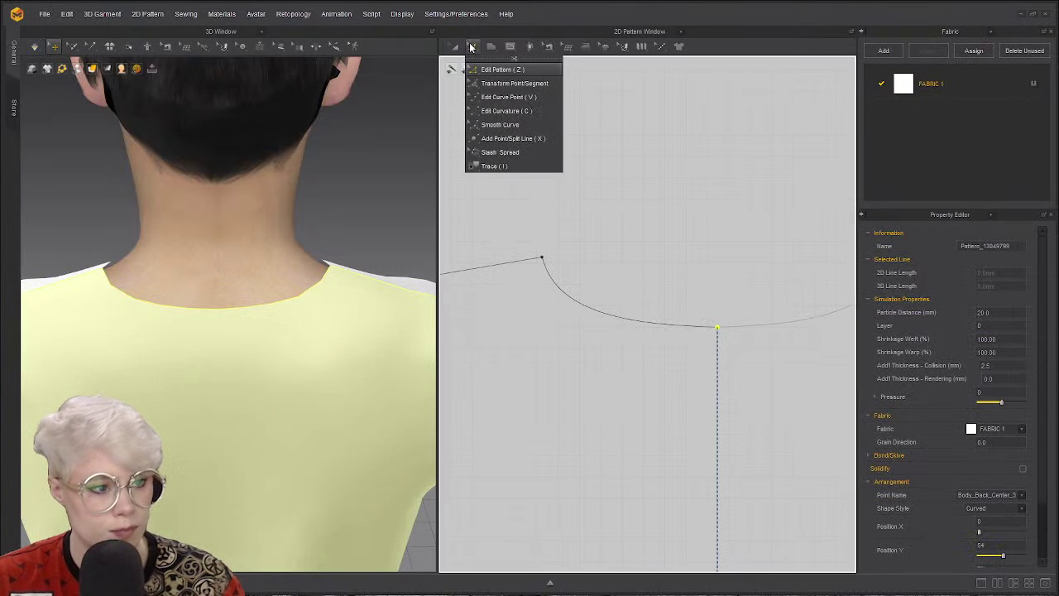
left_click(500, 124)
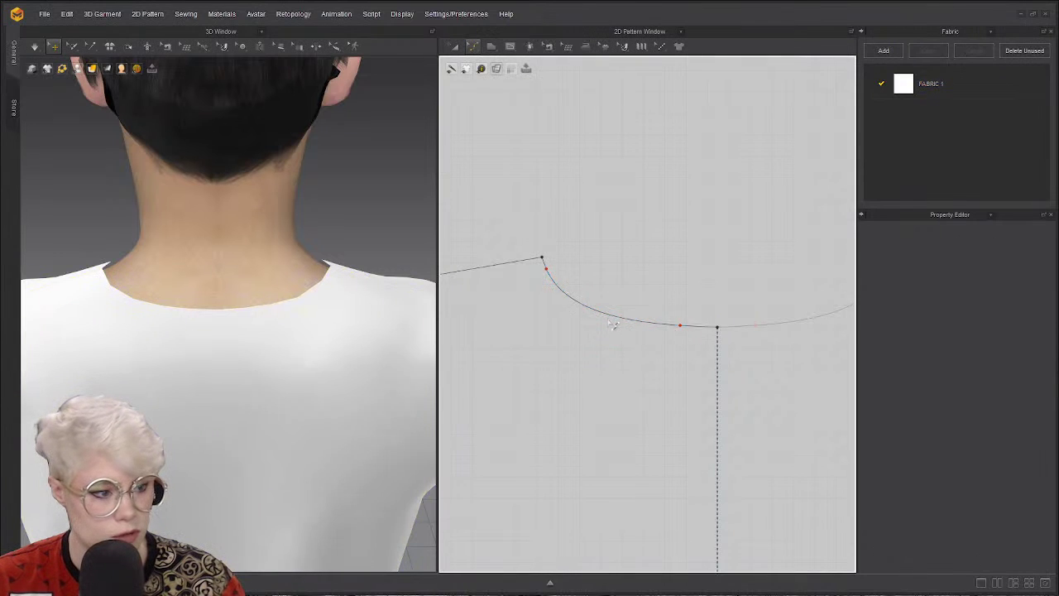
scroll(728, 331, "up", 2)
scroll(768, 333, "up", 3)
middle_click_drag(768, 334, 603, 341)
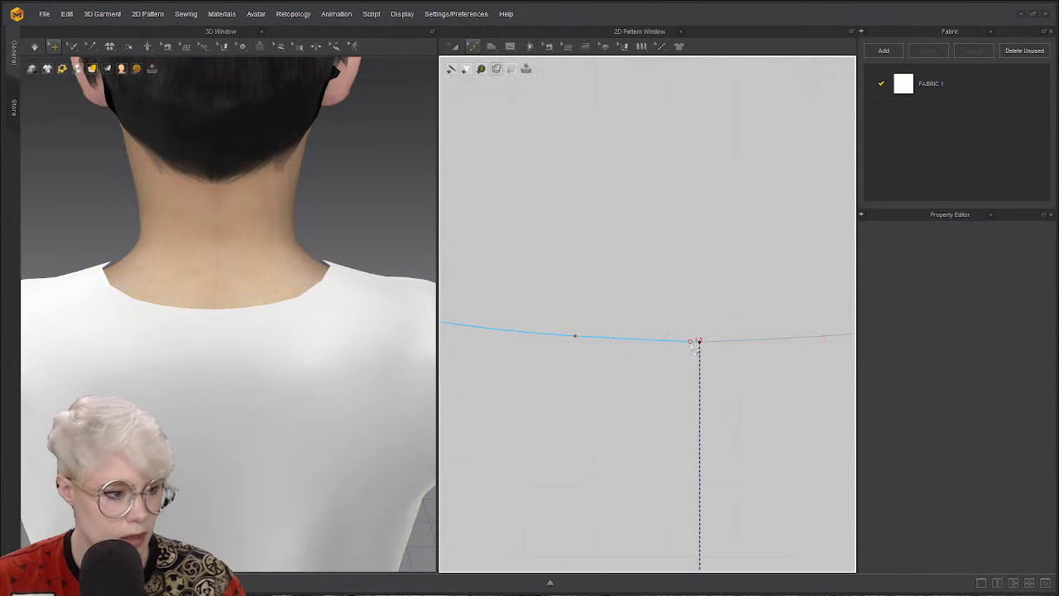
scroll(710, 342, "up", 1)
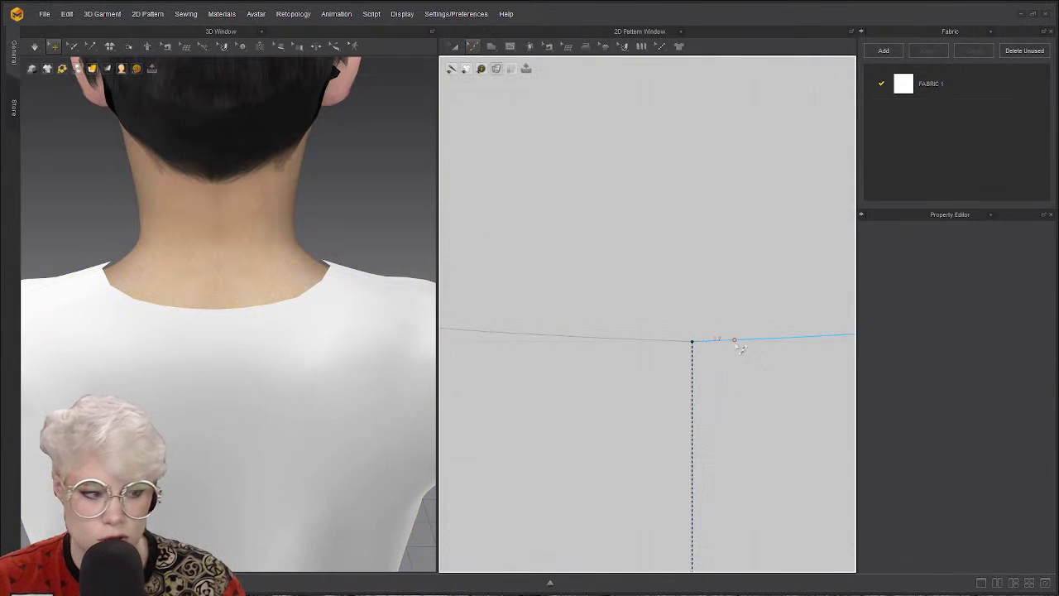
left_click(493, 335)
left_click_drag(566, 344, 635, 338)
scroll(633, 343, "up", 3)
middle_click_drag(546, 368, 830, 340)
scroll(828, 340, "down", 5)
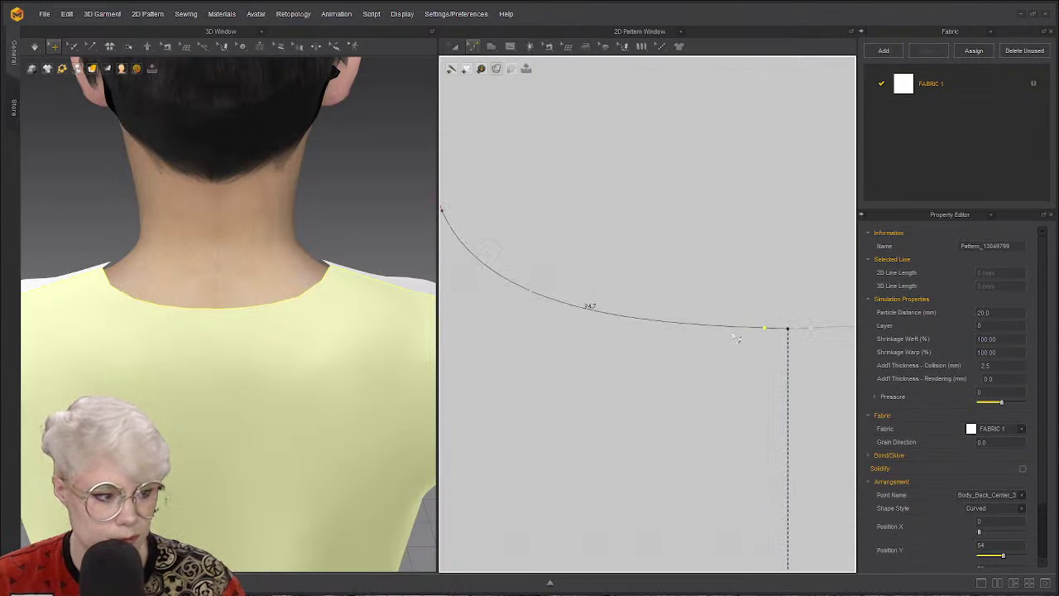
Slide the curve point beside the shoulder further down the back neckline so the curve leaves the shoulder less steeply.
scroll(736, 333, "up", 6)
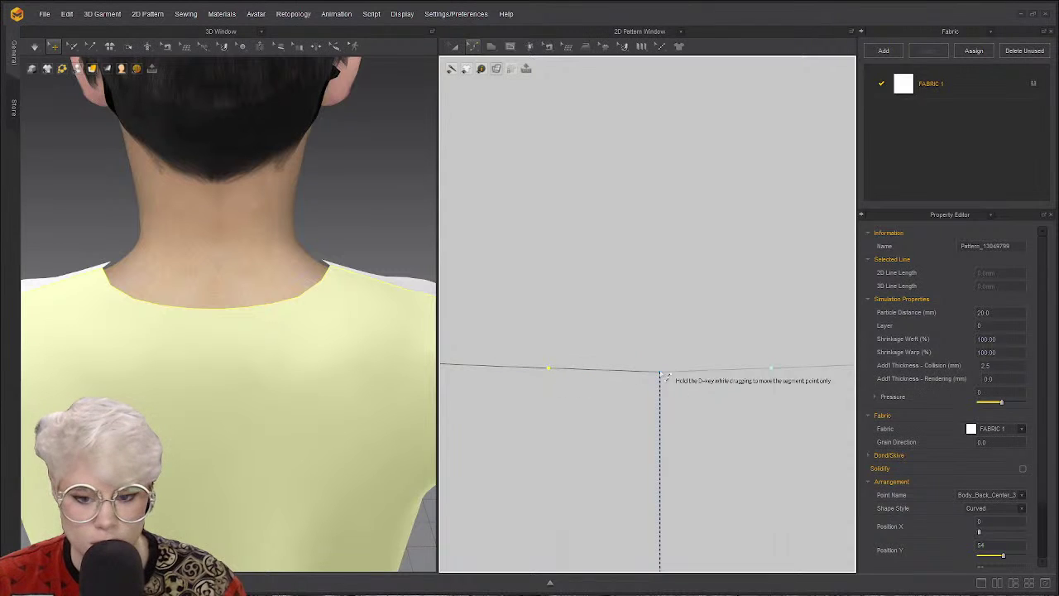
scroll(588, 372, "down", 3)
middle_click_drag(563, 370, 634, 379)
scroll(699, 370, "down", 5)
scroll(632, 379, "down", 1)
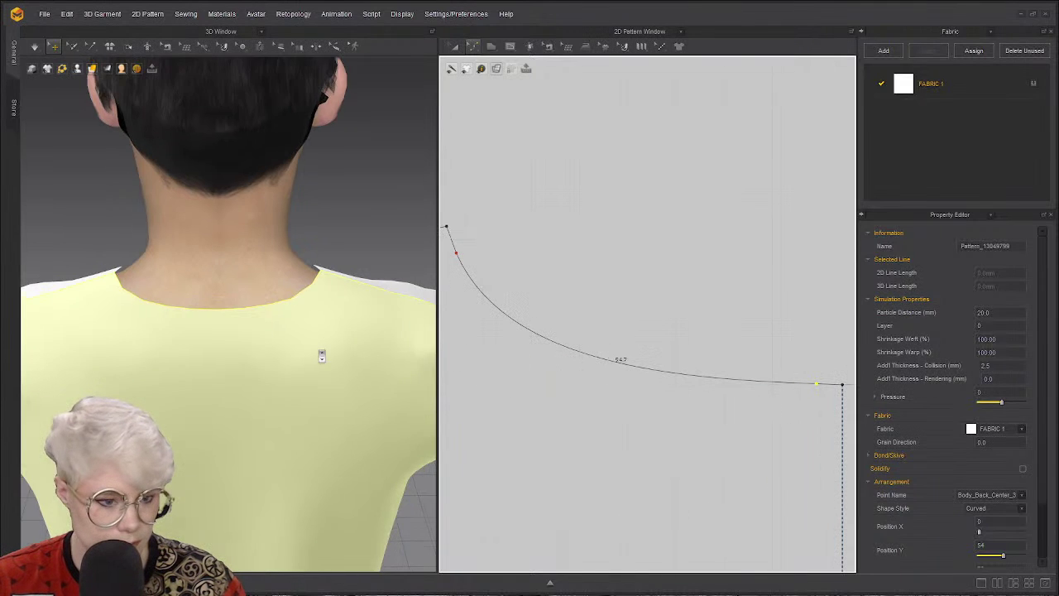
right_click_drag(317, 355, 318, 348)
scroll(563, 348, "down", 1)
middle_click_drag(486, 283, 587, 278)
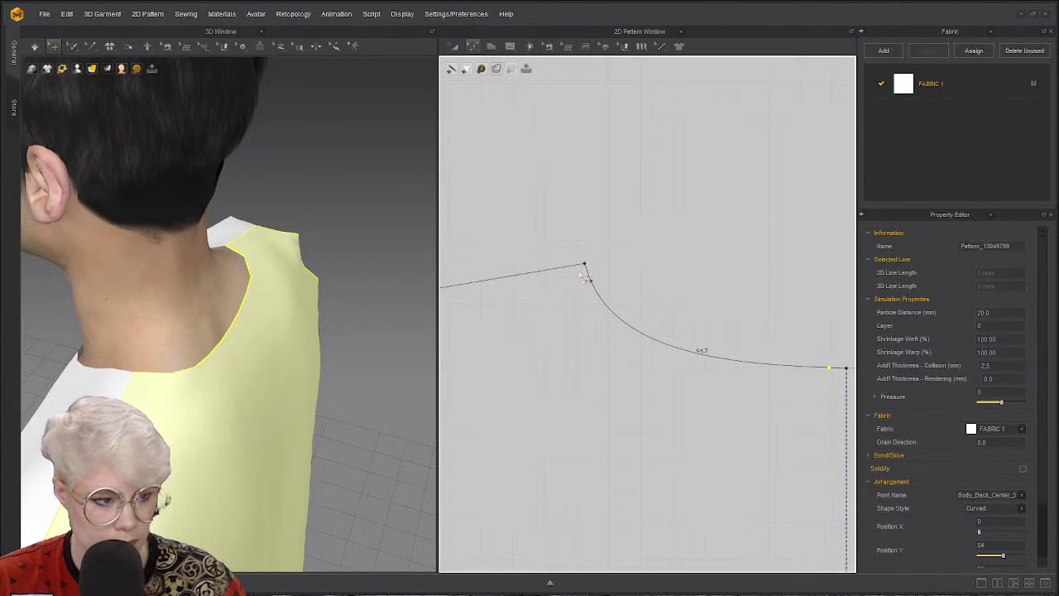
scroll(589, 286, "up", 5)
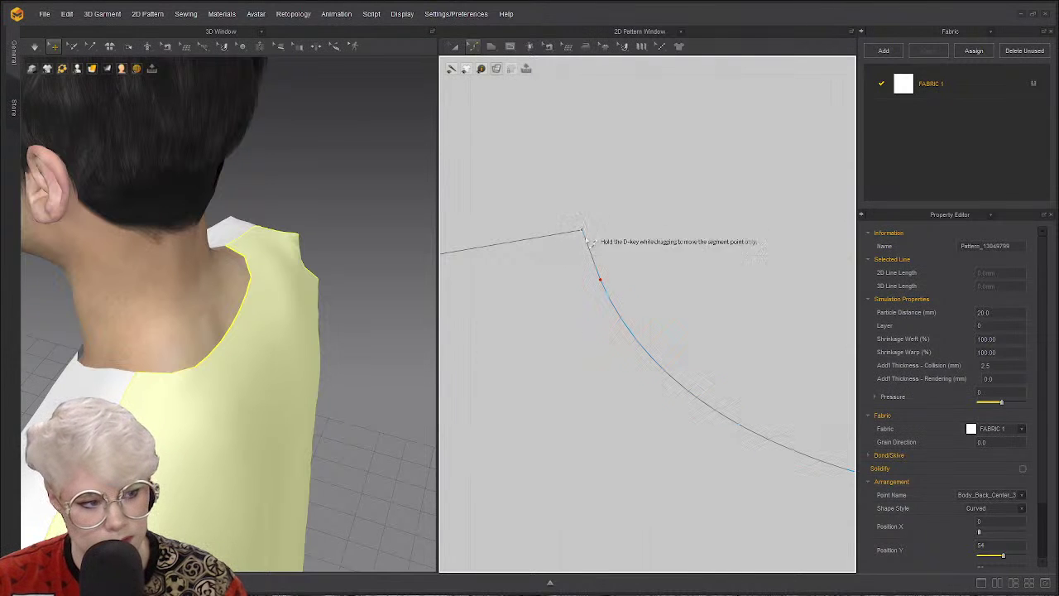
left_click_drag(611, 290, 648, 334)
right_click_drag(137, 369, 157, 329)
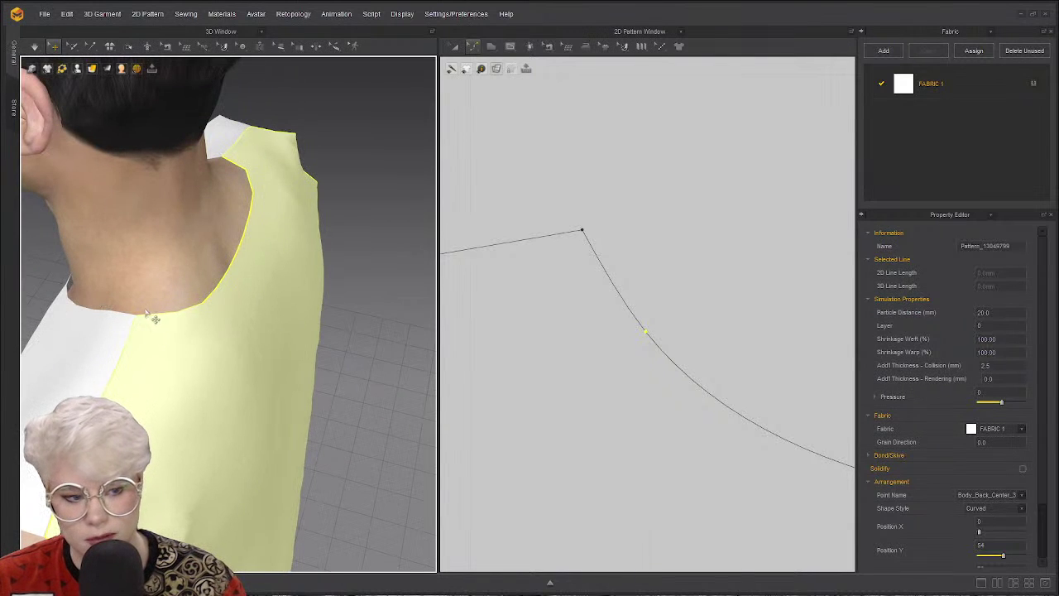
scroll(480, 294, "down", 7)
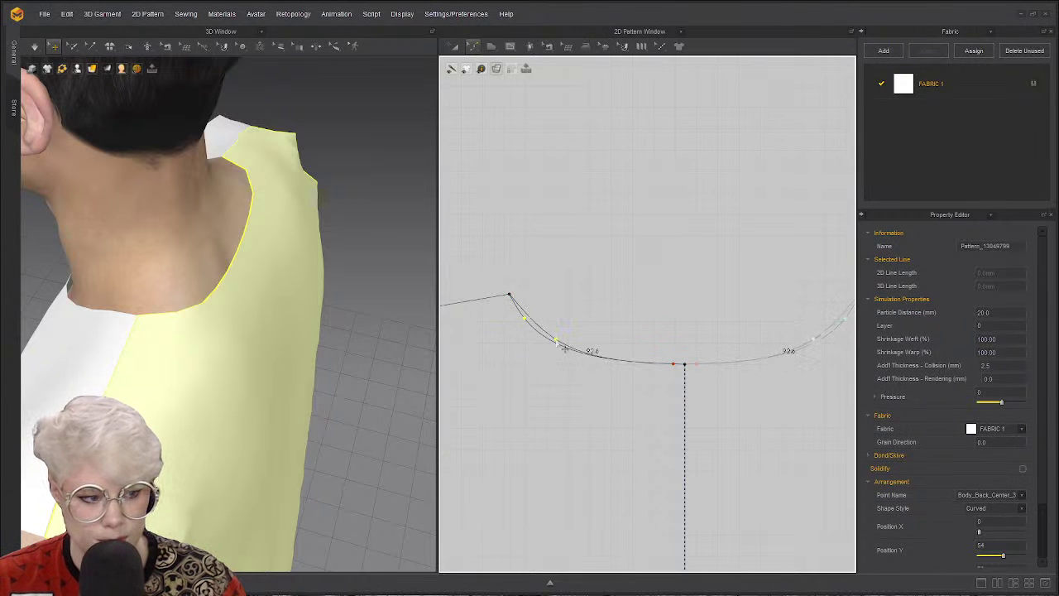
Simulate the garment and inspect the reshaped back neckline on the avatar and in the pattern.
right_click_drag(249, 336, 321, 359)
key("space")
scroll(635, 361, "up", 6)
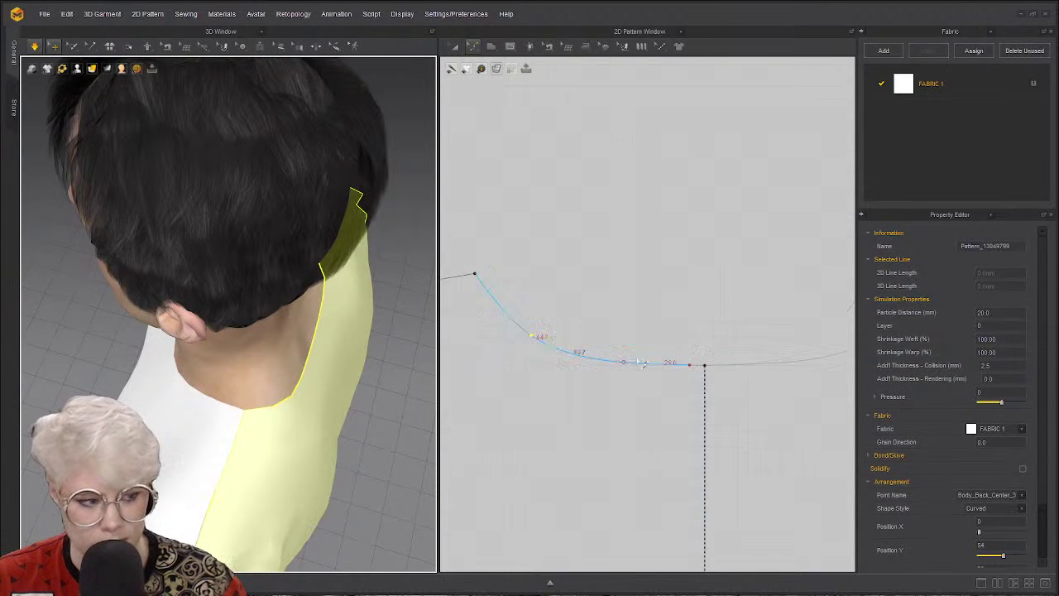
middle_click_drag(749, 346, 687, 331)
scroll(700, 339, "up", 2)
scroll(650, 343, "down", 3)
right_click_drag(308, 364, 145, 306)
scroll(634, 322, "down", 8)
middle_click_drag(634, 322, 579, 314)
scroll(667, 322, "down", 3)
right_click_drag(227, 266, 439, 278)
middle_click_drag(266, 266, 257, 300)
scroll(539, 343, "up", 4)
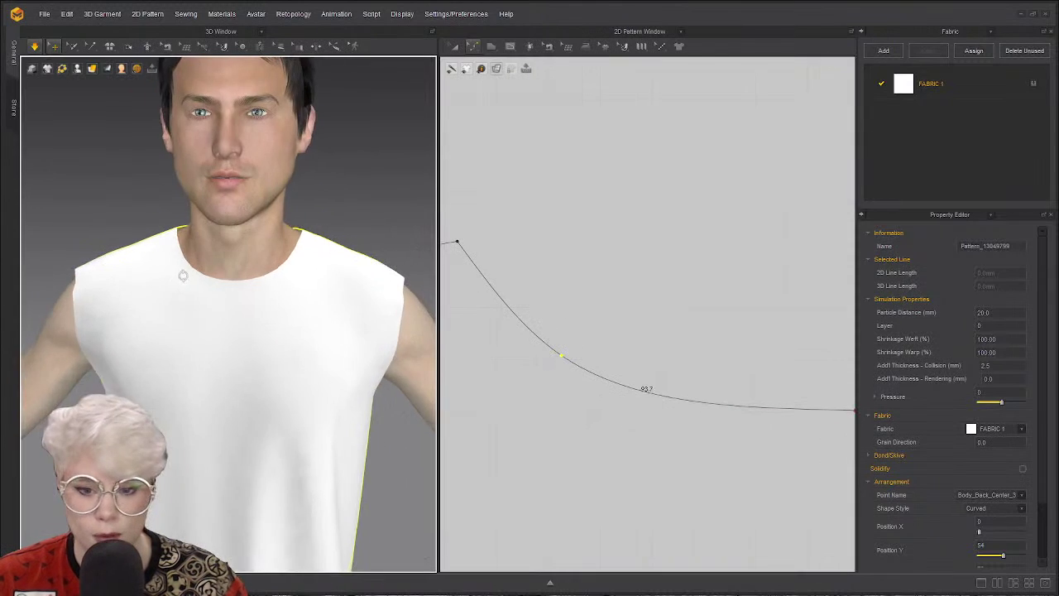
Examine from several angles how the front and back necklines meet at the shoulder seam on the avatar.
key("8")
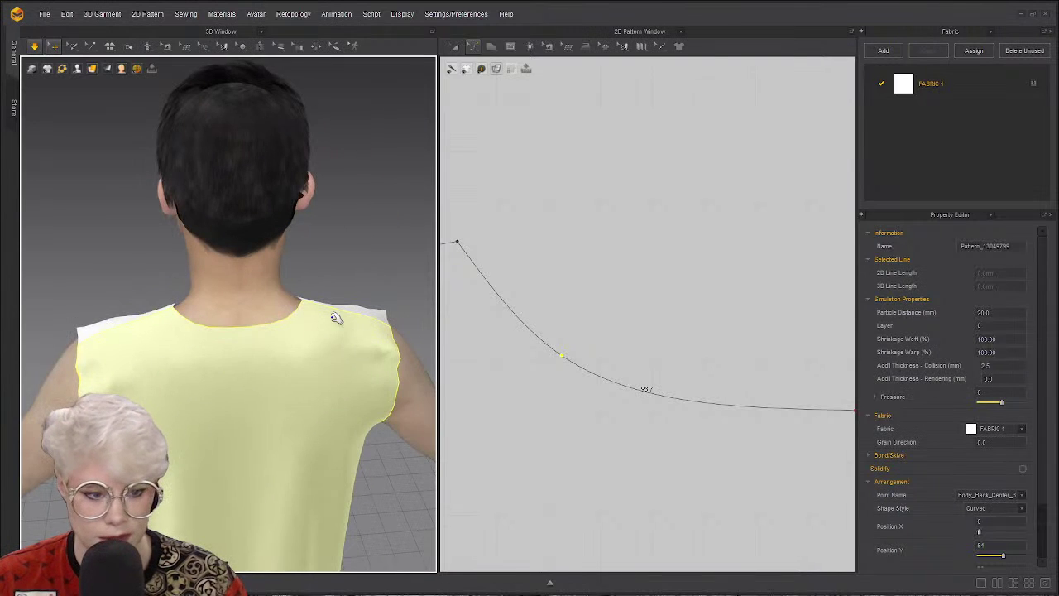
right_click_drag(235, 336, 291, 379)
scroll(290, 378, "up", 3)
right_click_drag(266, 423, 229, 379)
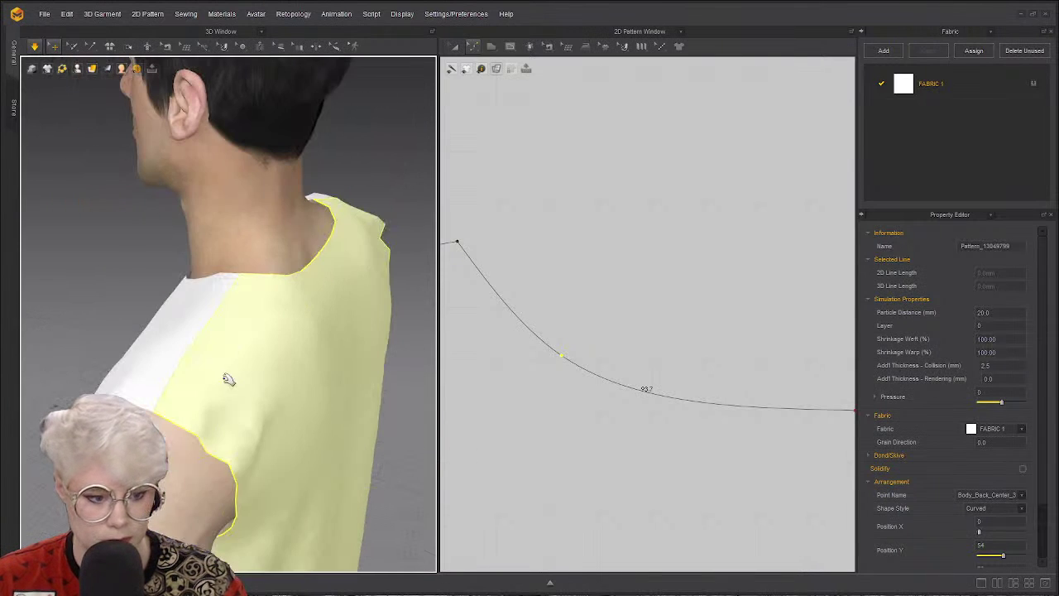
left_click(230, 379)
right_click_drag(232, 317, 173, 331)
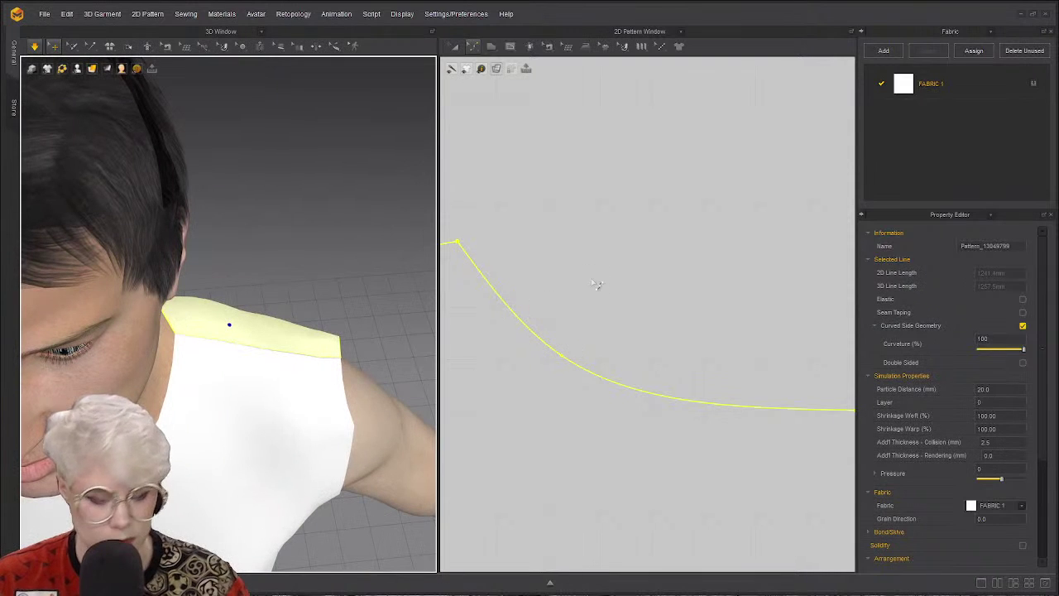
right_click_drag(170, 306, 160, 341)
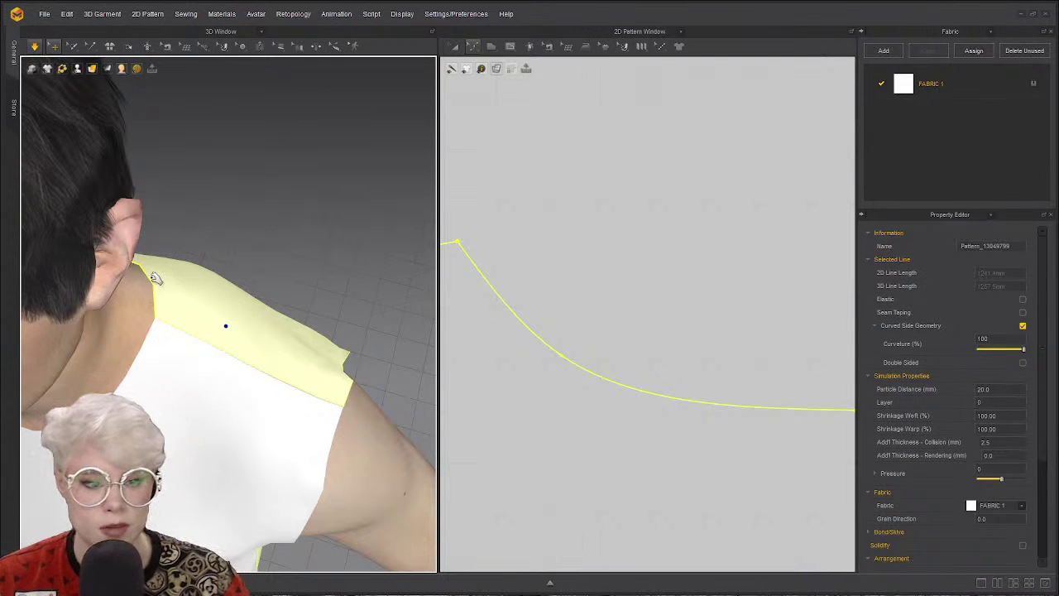
scroll(153, 279, "up", 2)
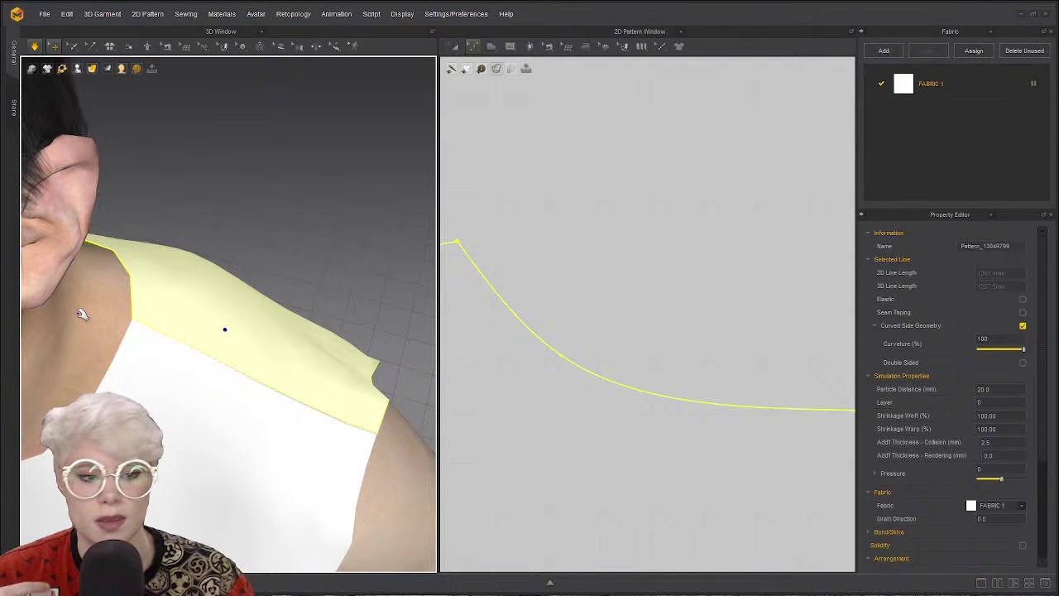
right_click_drag(130, 291, 95, 213)
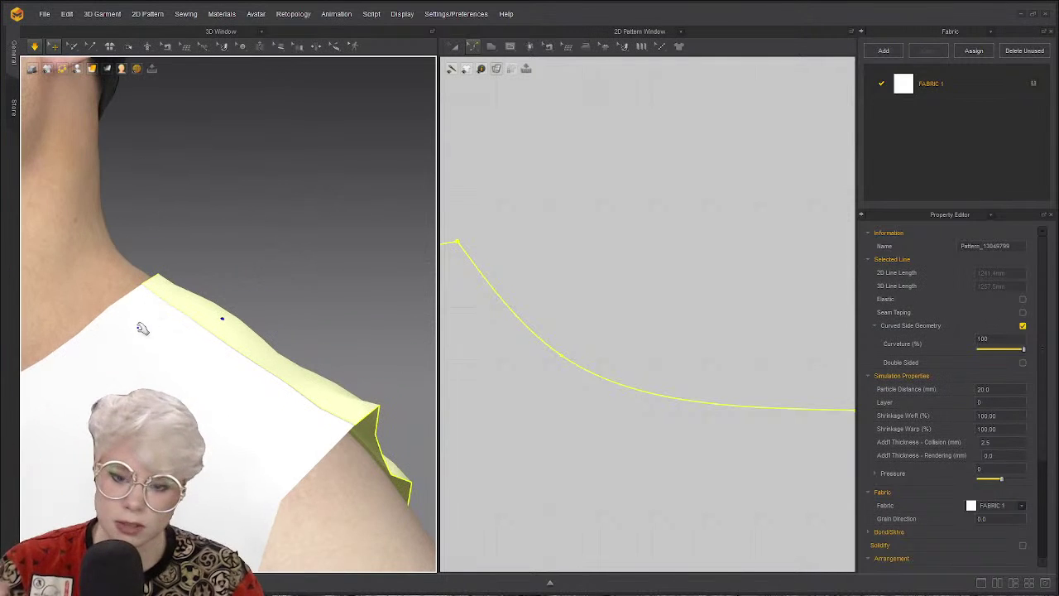
right_click_drag(158, 314, 94, 335)
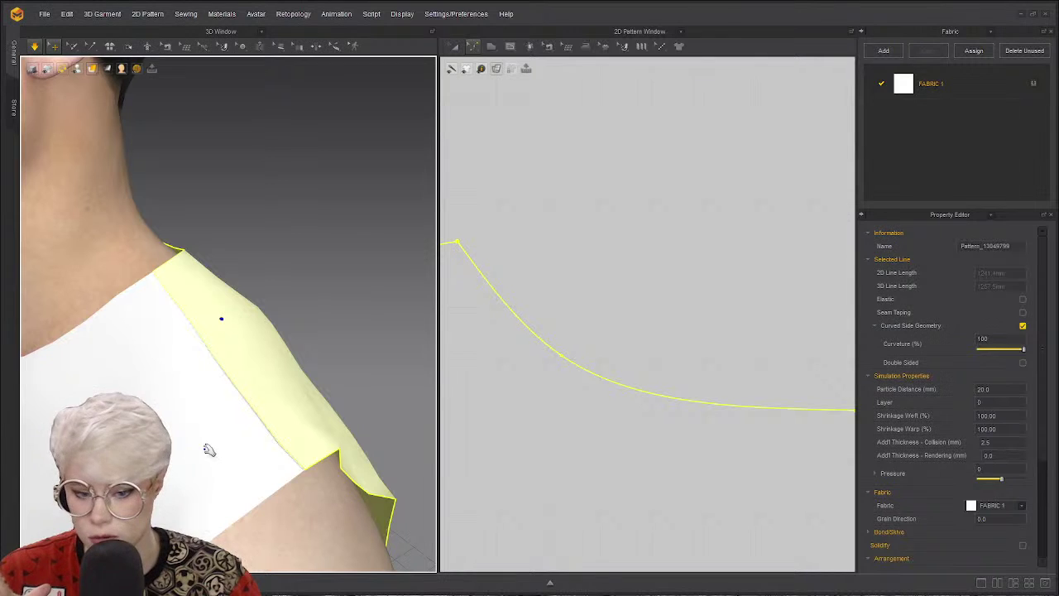
right_click_drag(183, 429, 203, 462)
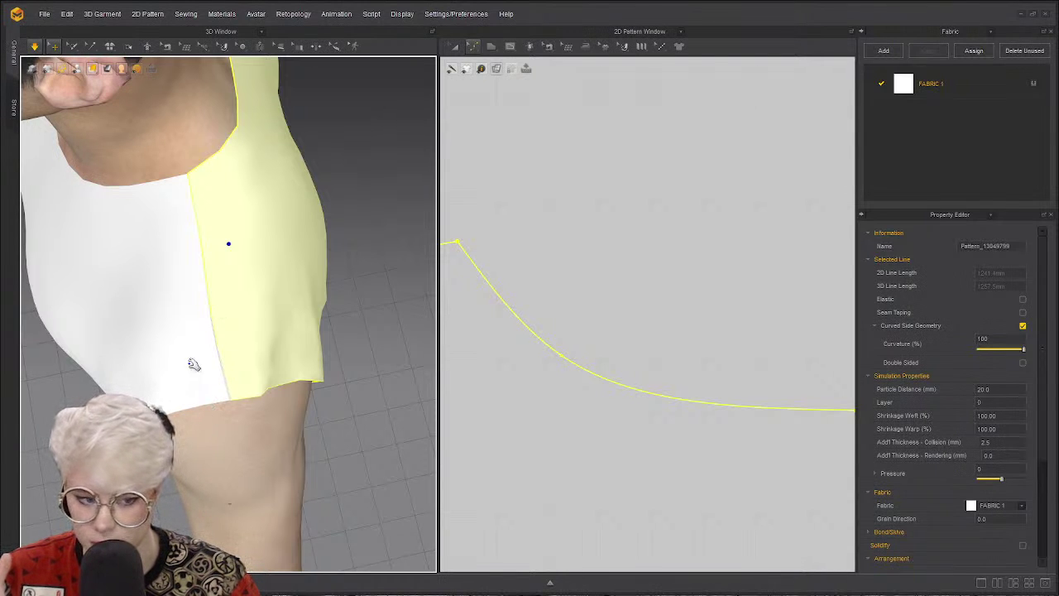
mouse_move(221, 334)
right_mouse_down()
mouse_move(199, 362)
mouse_move(218, 348)
right_mouse_up()
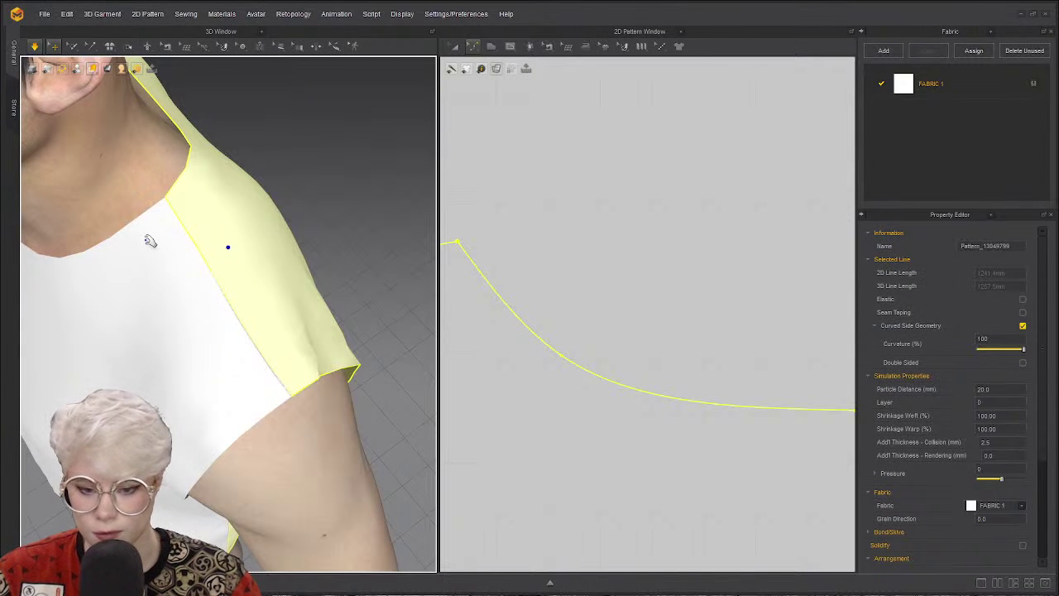
right_click_drag(142, 208, 183, 204)
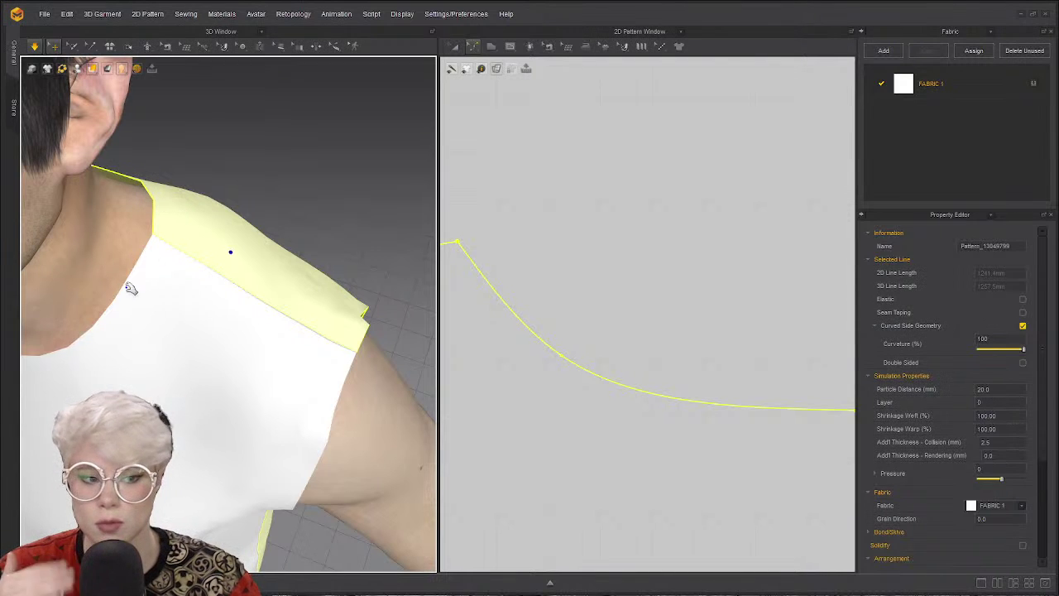
Try a slightly flatter front neckline curve between the shoulder and the centre line, and undo the change.
scroll(596, 310, "down", 10)
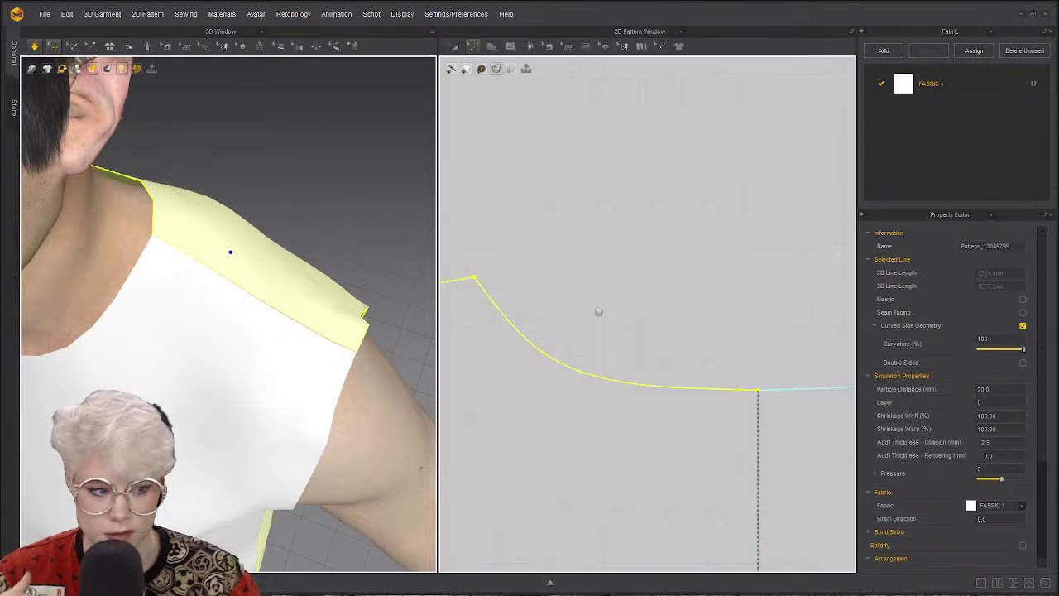
scroll(580, 331, "down", 2)
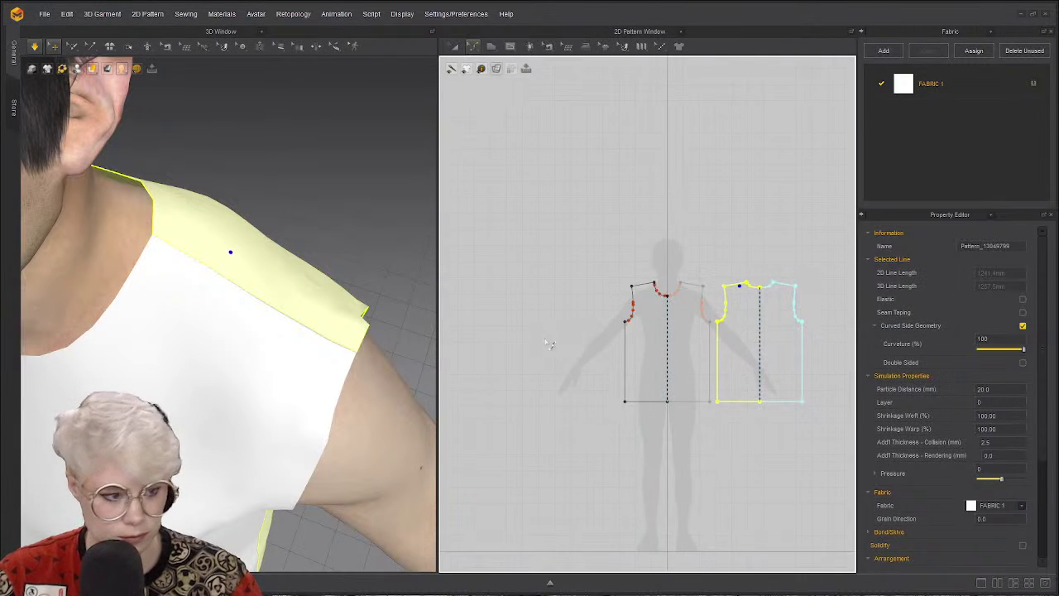
scroll(586, 322, "up", 12)
middle_click_drag(584, 320, 624, 343)
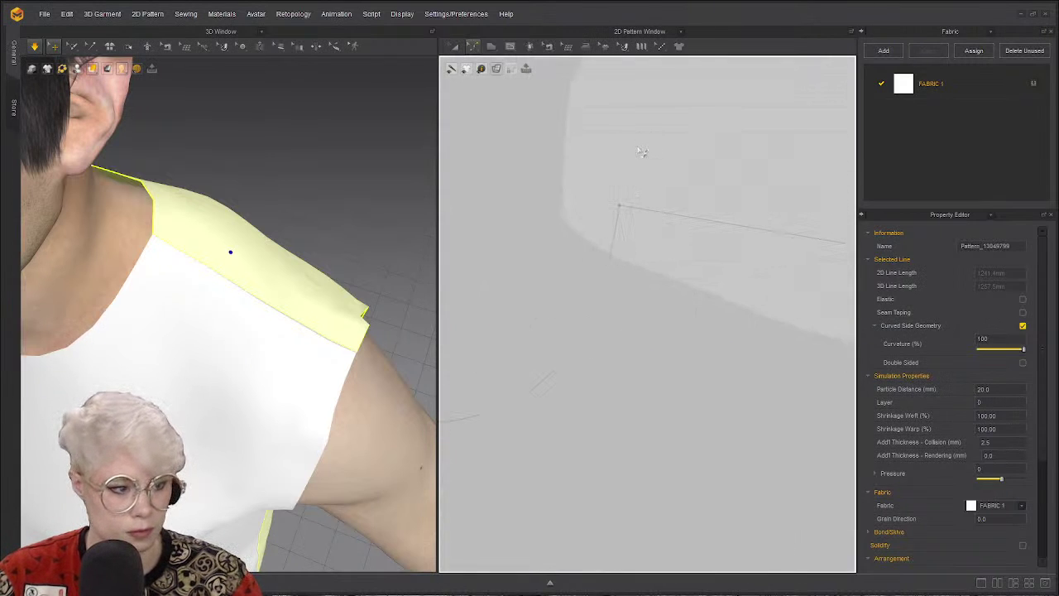
left_click(641, 154)
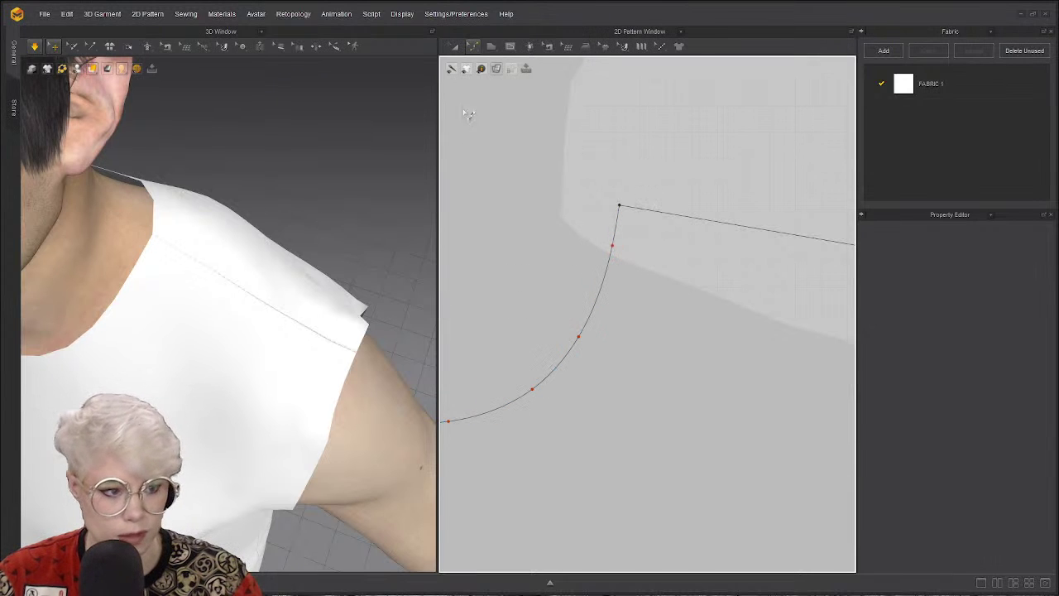
left_click(473, 47)
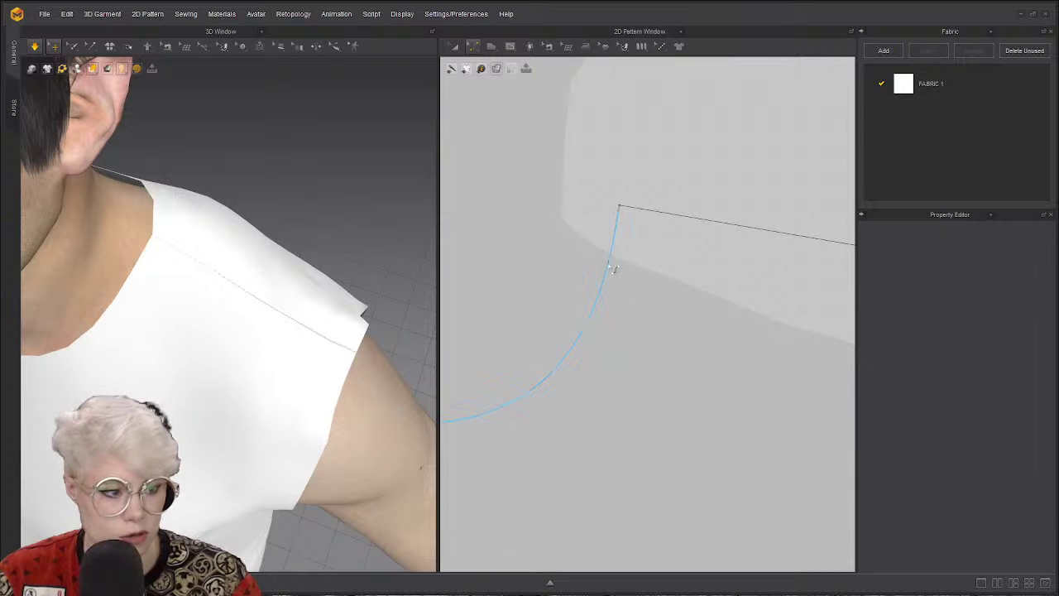
left_click_drag(611, 263, 596, 279)
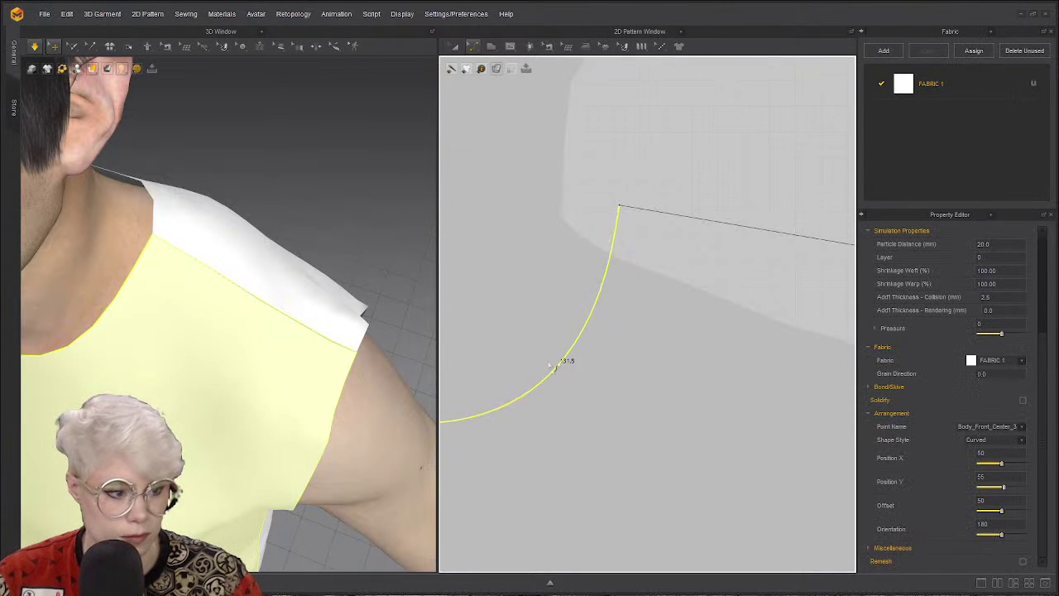
left_click_drag(550, 366, 619, 354)
right_click_drag(362, 336, 163, 248)
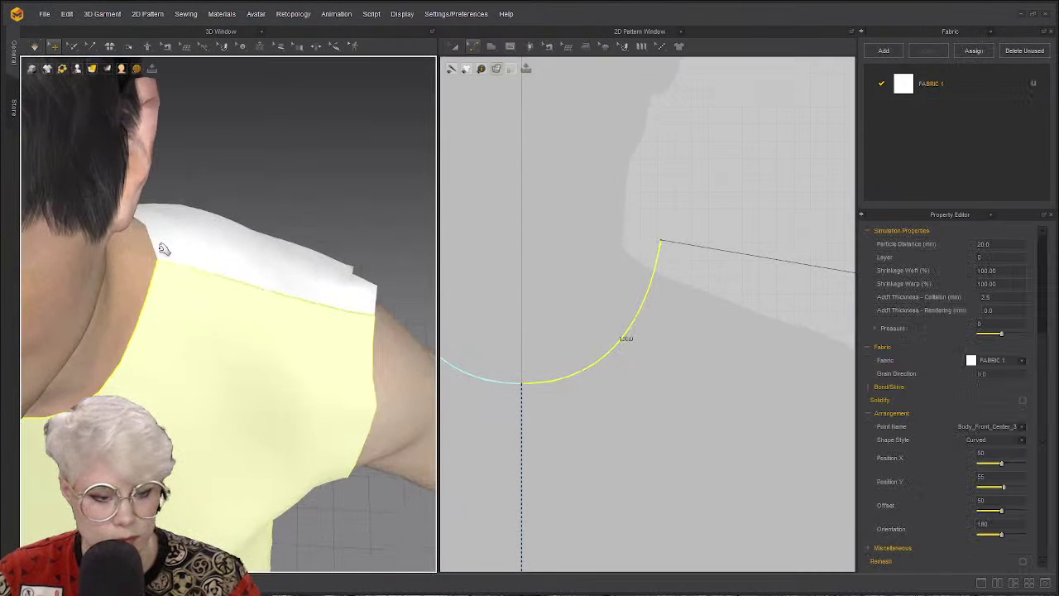
key("ctrl+z")
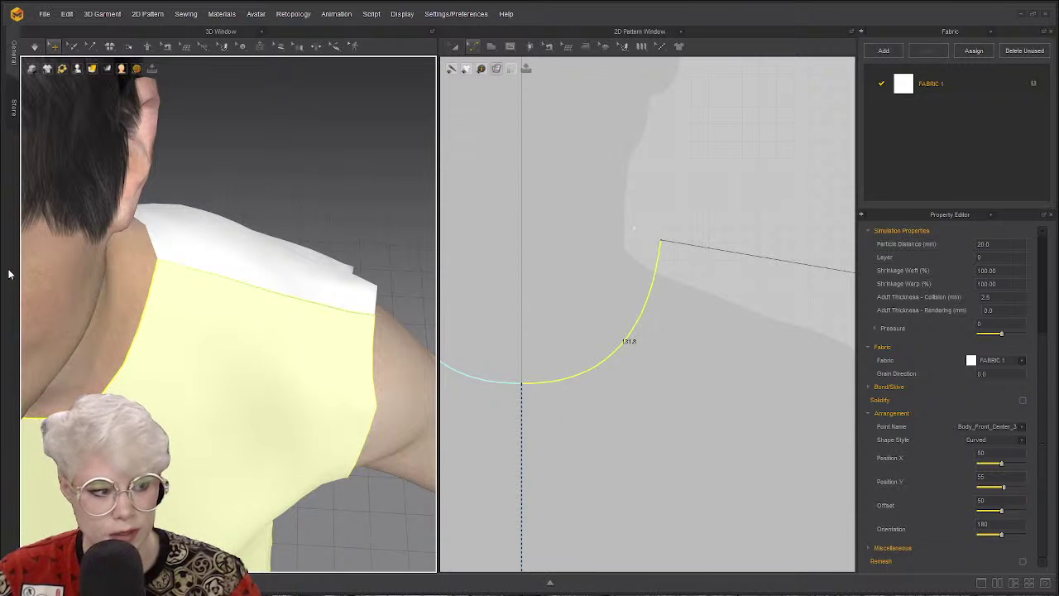
Slide the back neckline's middle curve point up along the curve until it sits just below the shoulder point, using Edit Curve Point.
scroll(665, 231, "down", 6)
middle_click_drag(667, 239, 422, 272)
scroll(483, 284, "down", 1)
middle_click_drag(520, 284, 582, 285)
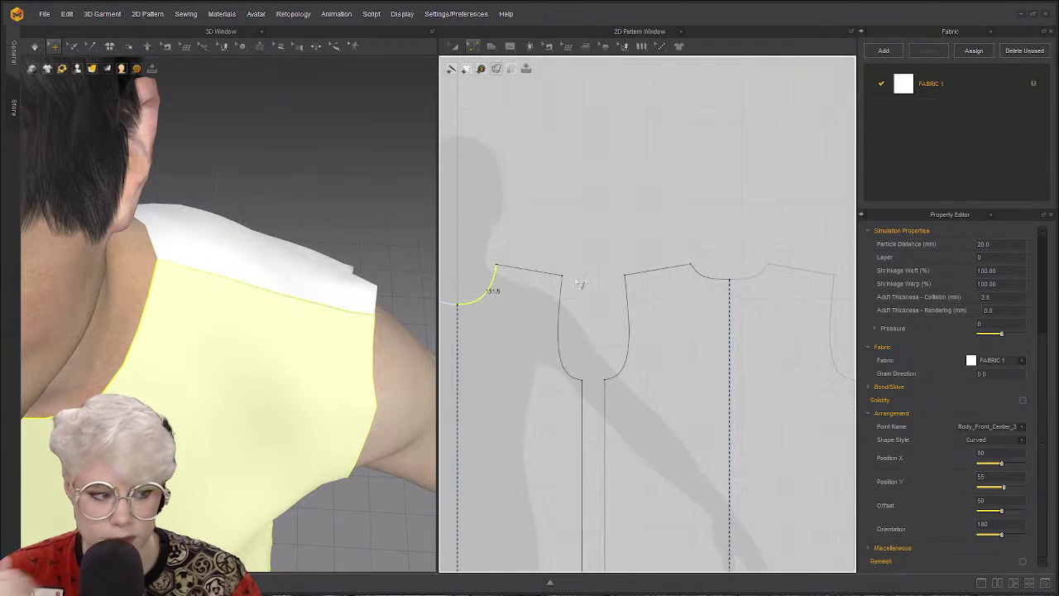
middle_click_drag(727, 264, 599, 285)
scroll(597, 286, "up", 6)
scroll(537, 306, "up", 3)
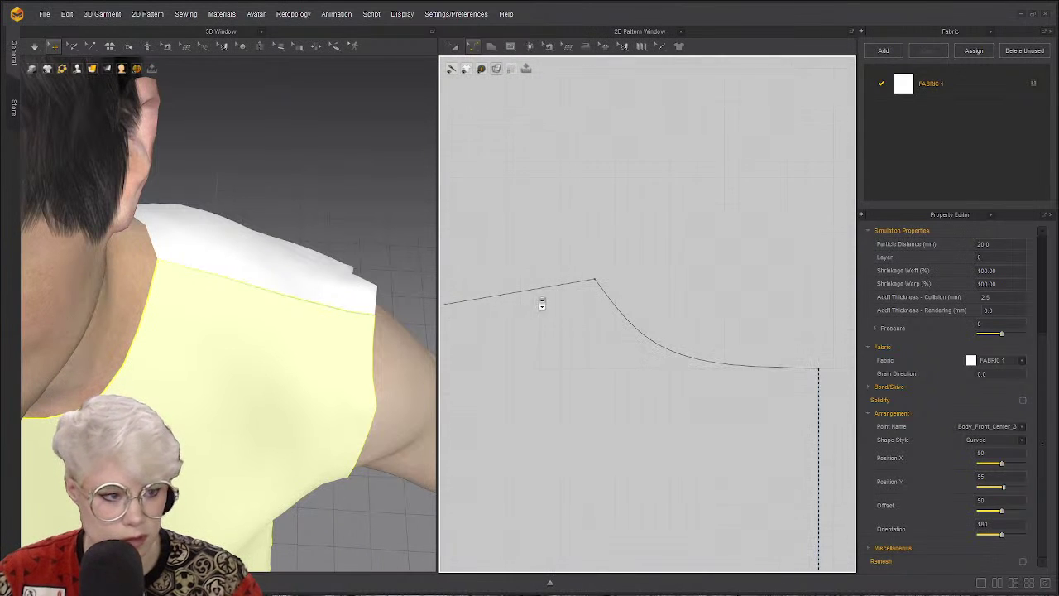
left_click(473, 46)
left_click(503, 97)
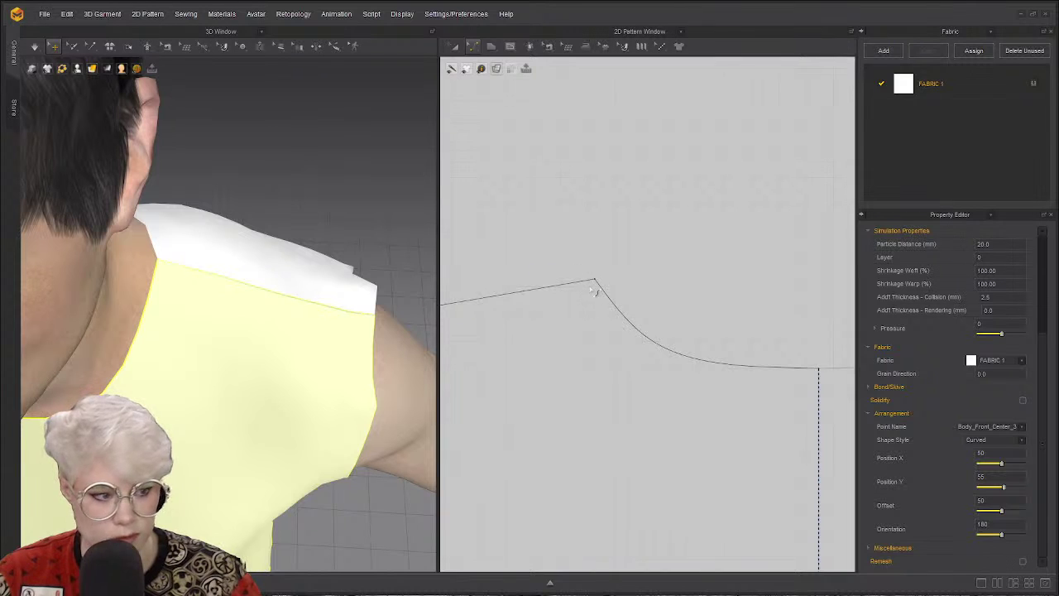
left_click(474, 47)
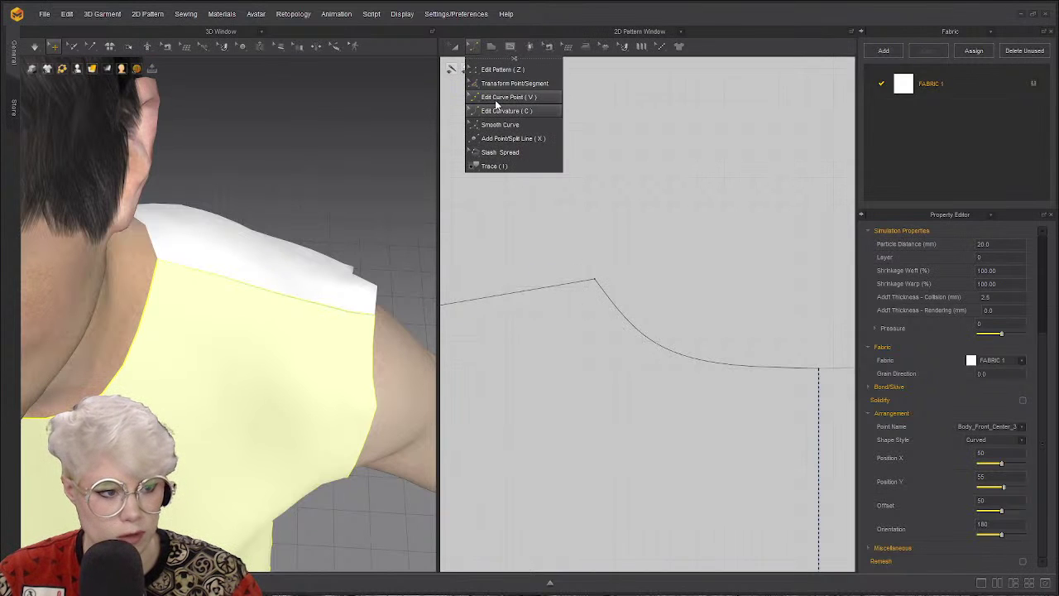
left_click(488, 99)
scroll(625, 319, "up", 4)
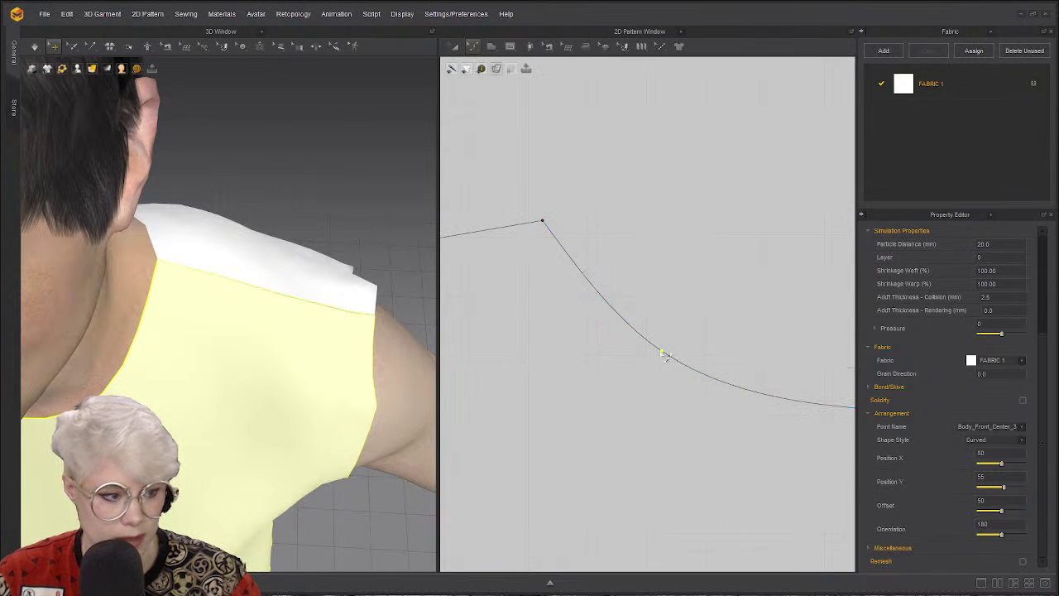
left_click_drag(663, 353, 569, 265)
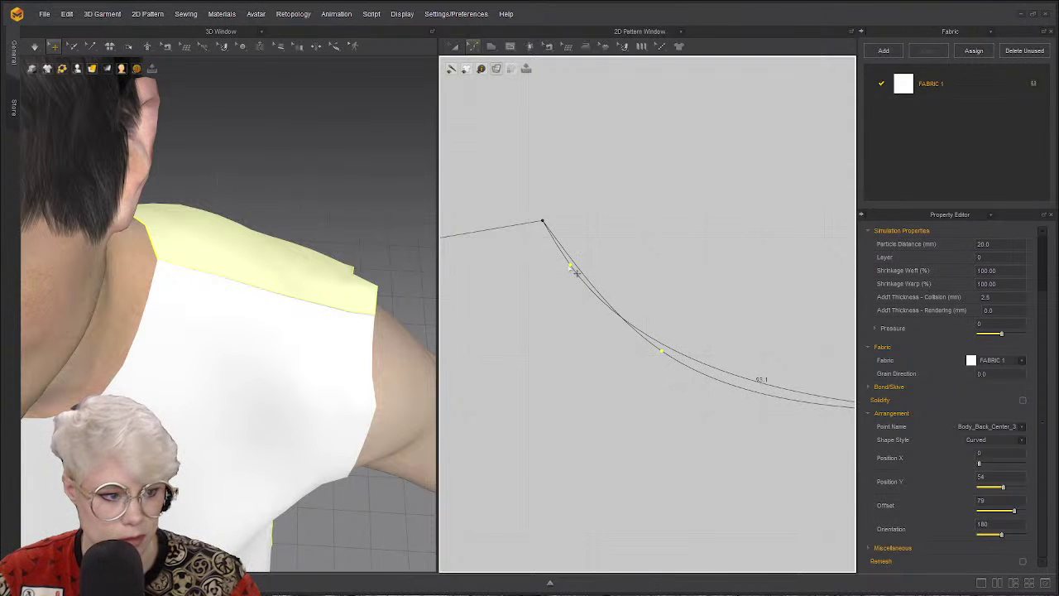
scroll(558, 340, "down", 3)
scroll(706, 347, "up", 4)
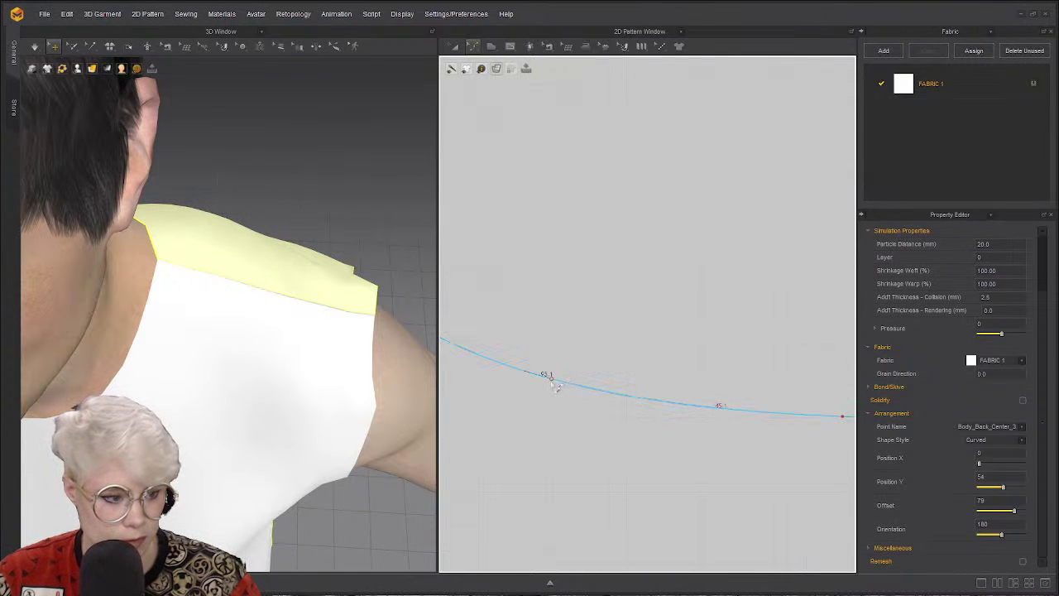
scroll(543, 376, "down", 3)
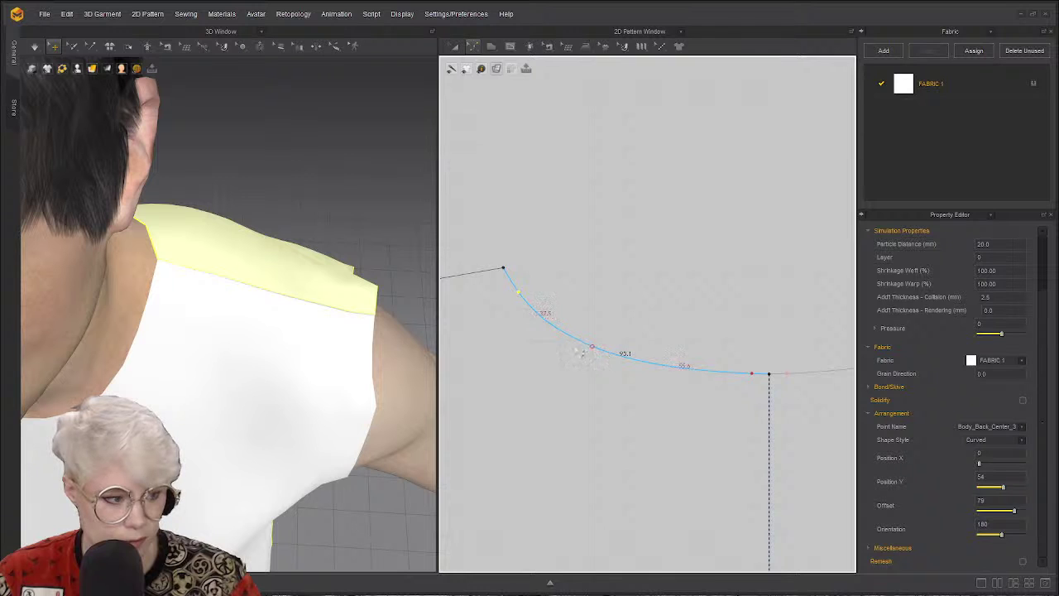
Simulate the garment and tug the back and front pieces near the shoulder seams to settle the reshaped neckline on the avatar.
right_click_drag(326, 322, 134, 293)
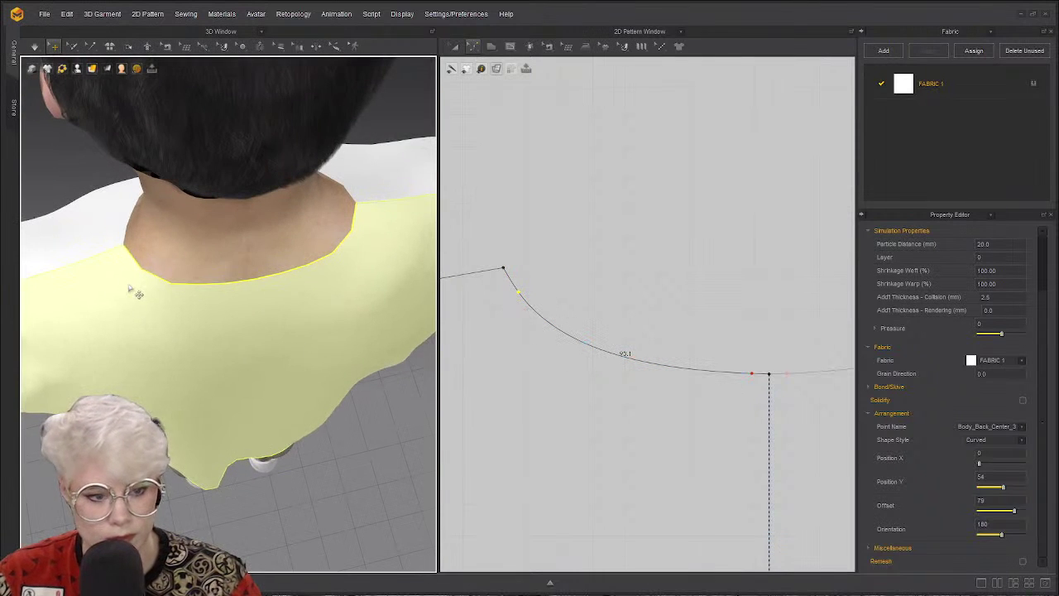
left_click(109, 251)
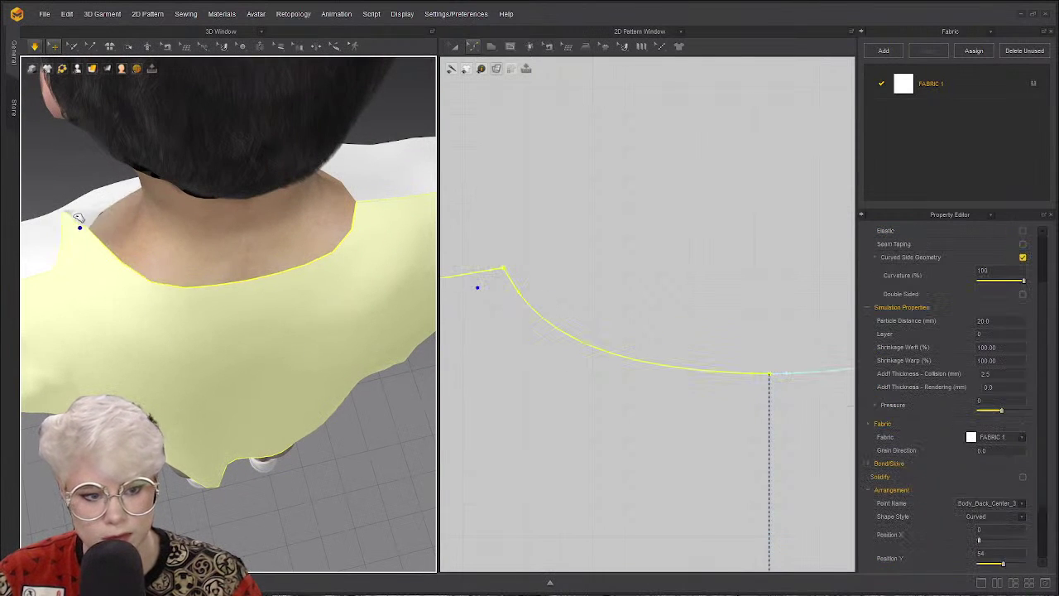
left_click(375, 195)
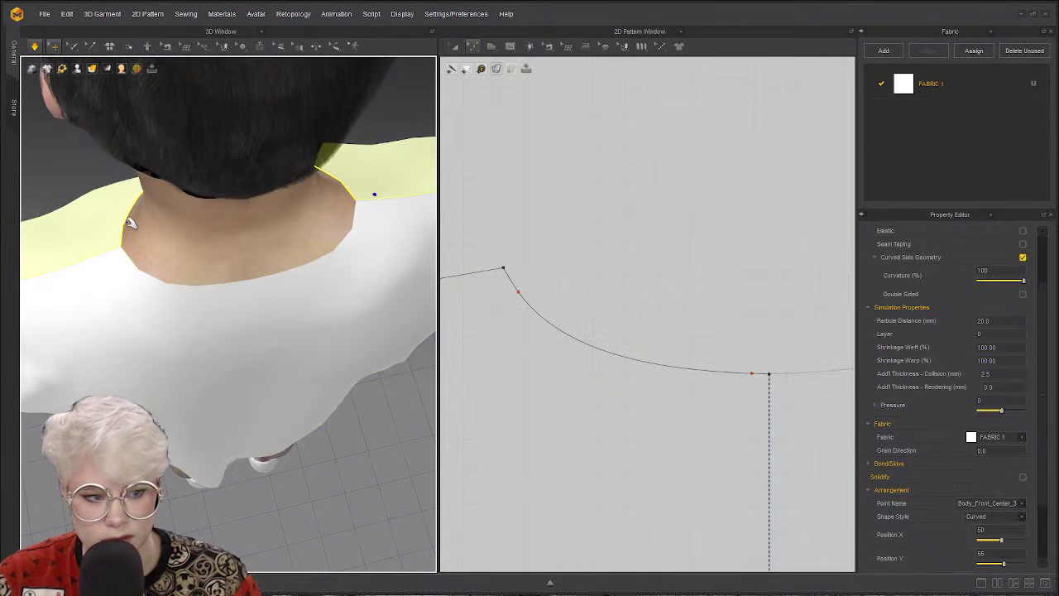
right_click_drag(133, 275, 230, 343)
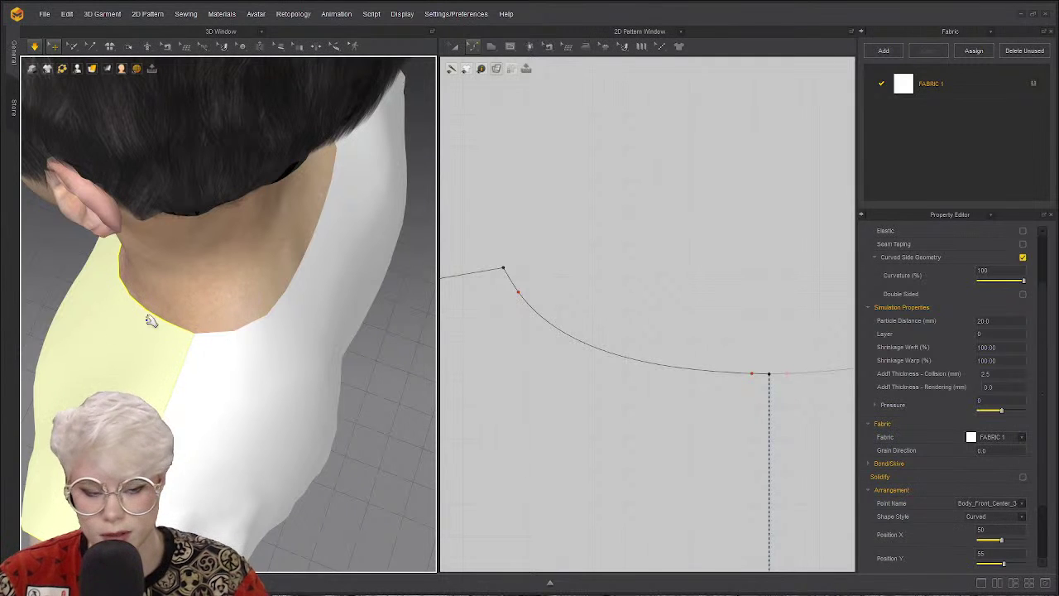
right_click_drag(208, 336, 247, 302)
Examine the simulated top from the front and both sides, checking the neckline, shoulder slope, side seams and armholes on the avatar.
scroll(247, 302, "down", 5)
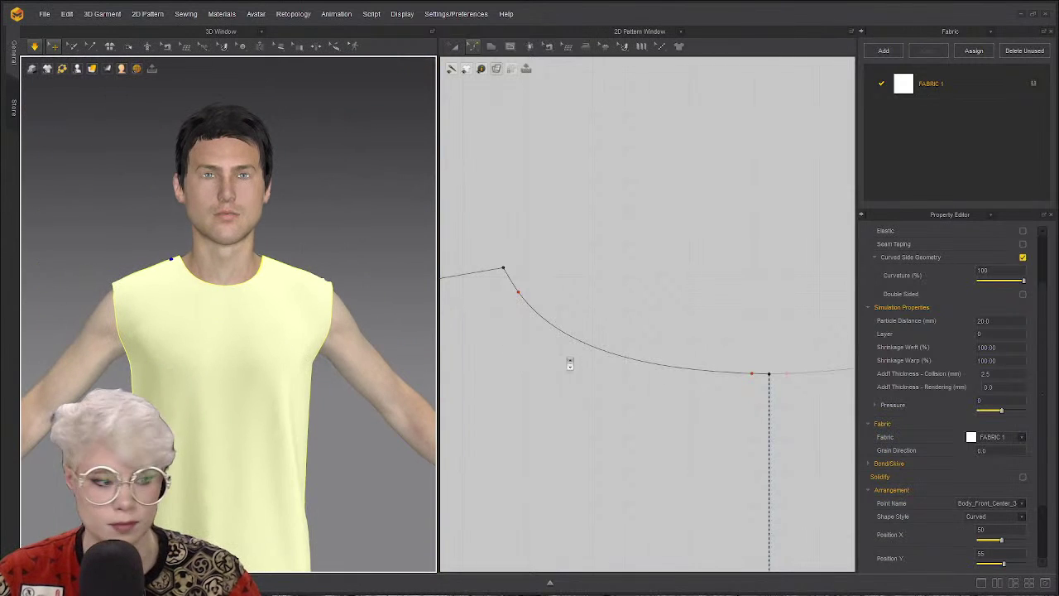
scroll(569, 365, "down", 6)
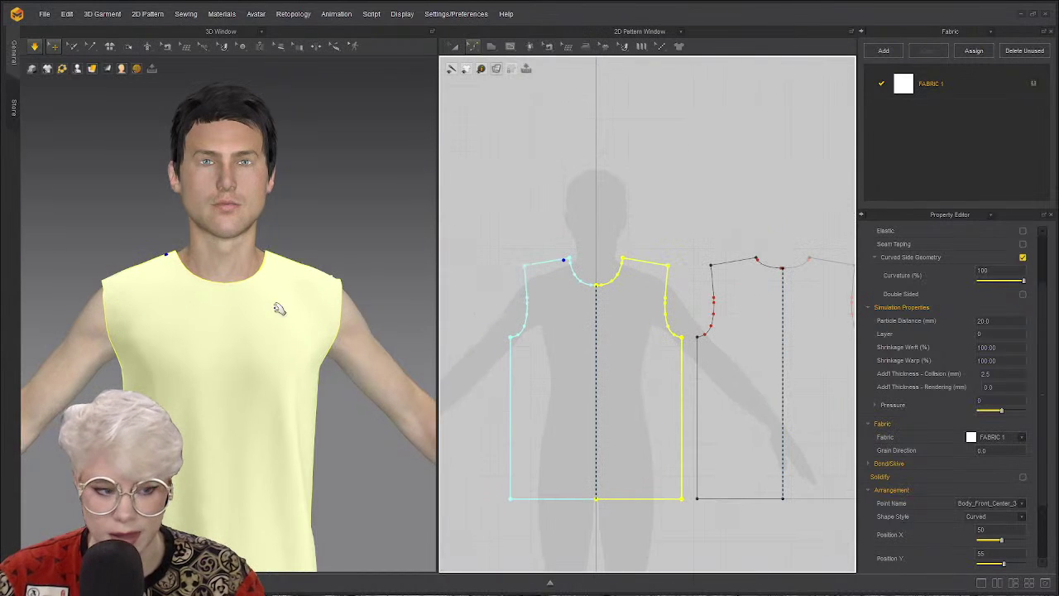
right_click_drag(276, 310, 251, 367)
scroll(261, 359, "up", 3)
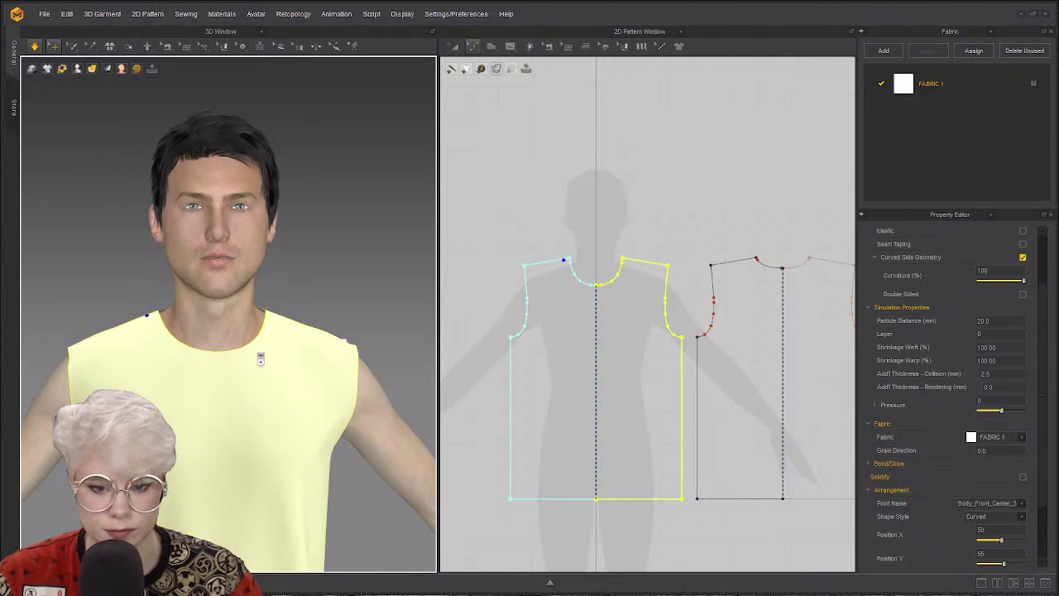
scroll(260, 358, "down", 1)
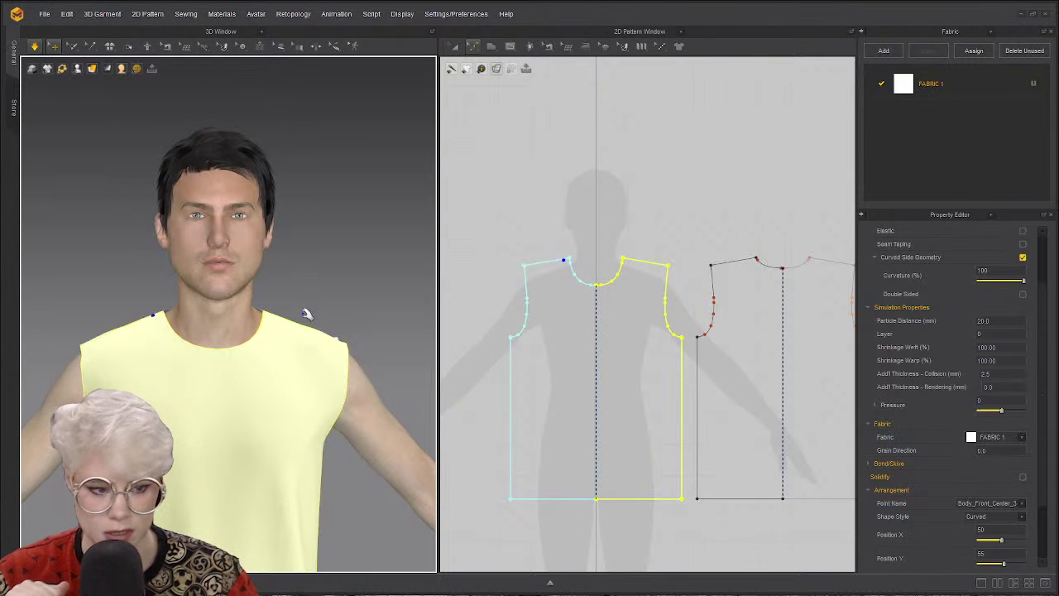
right_click_drag(343, 315, 273, 319)
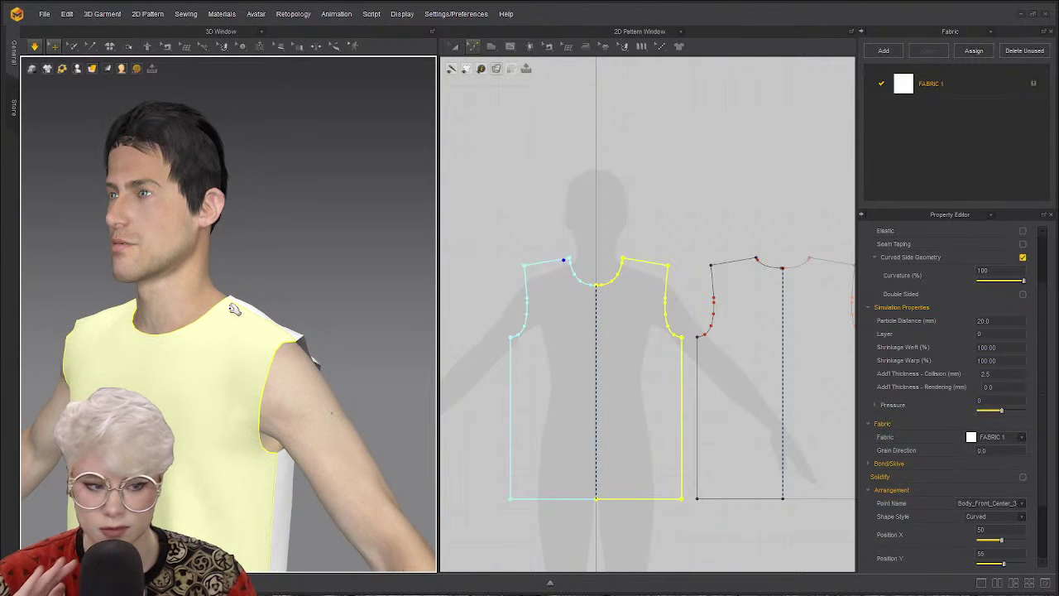
right_click_drag(215, 359, 274, 343)
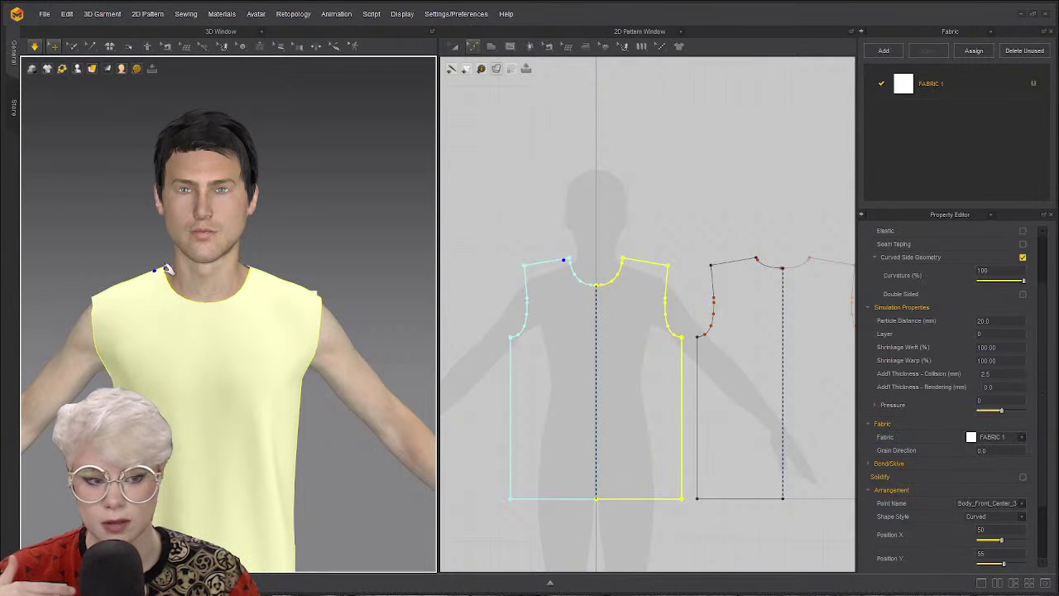
middle_click_drag(183, 325, 172, 294)
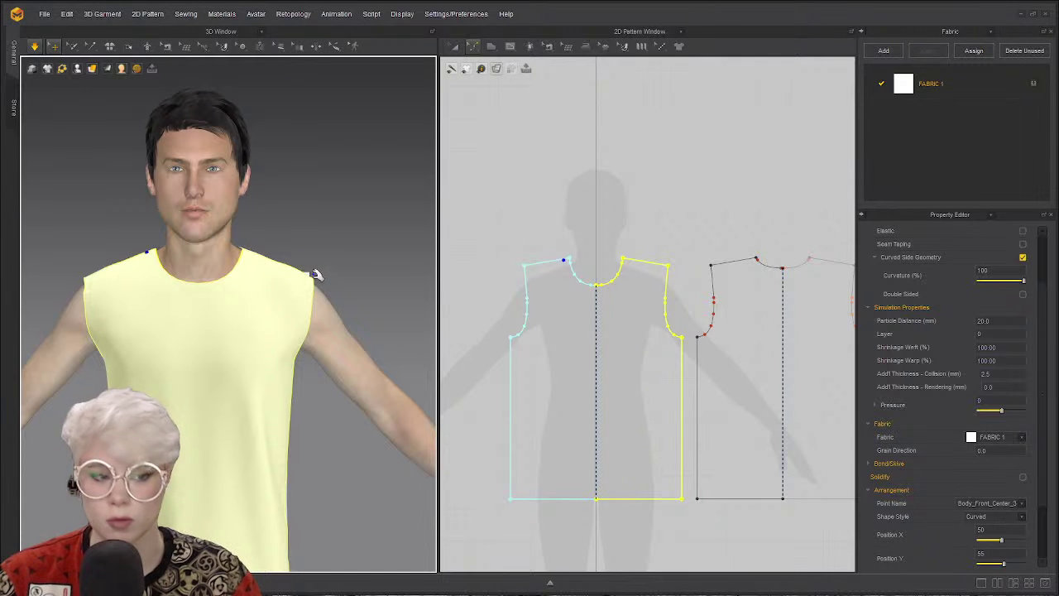
right_click_drag(277, 374, 302, 349)
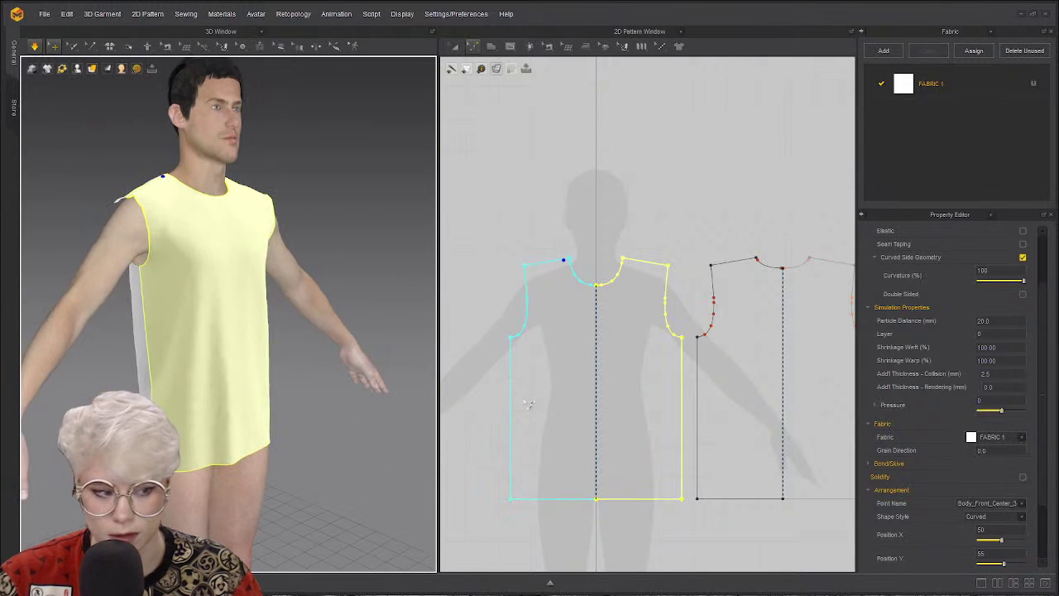
right_click_drag(343, 438, 229, 369)
right_click_drag(298, 354, 256, 294)
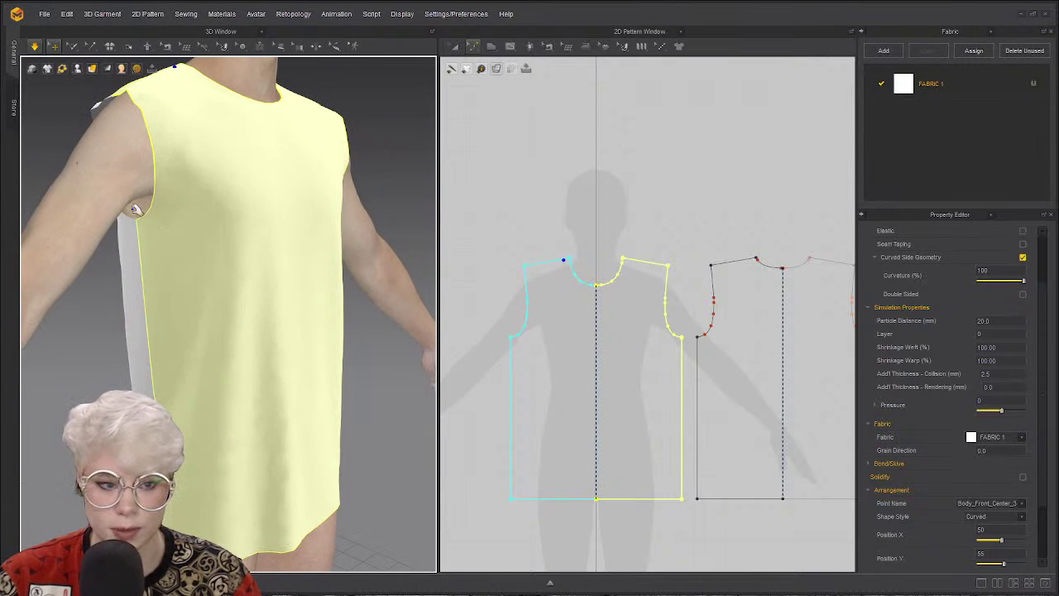
mouse_move(134, 225)
right_mouse_down()
mouse_move(237, 253)
mouse_move(328, 220)
mouse_move(133, 224)
right_mouse_up()
Display the garment with a translucent surface, clear the selection and show the avatar from the front.
left_click(92, 68)
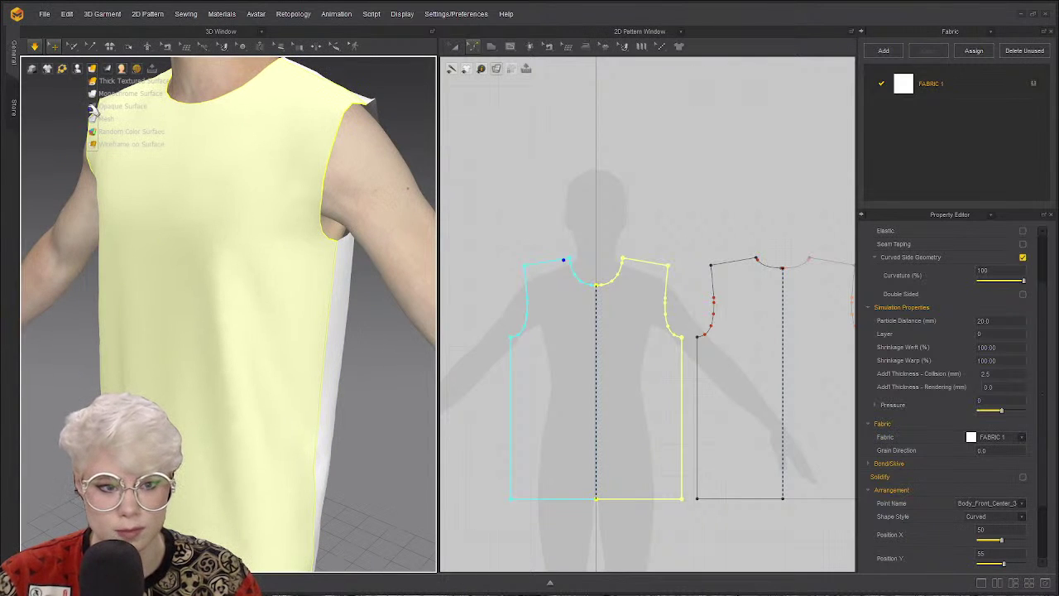
left_click(91, 107)
left_click(45, 303)
key("2")
left_click(127, 284)
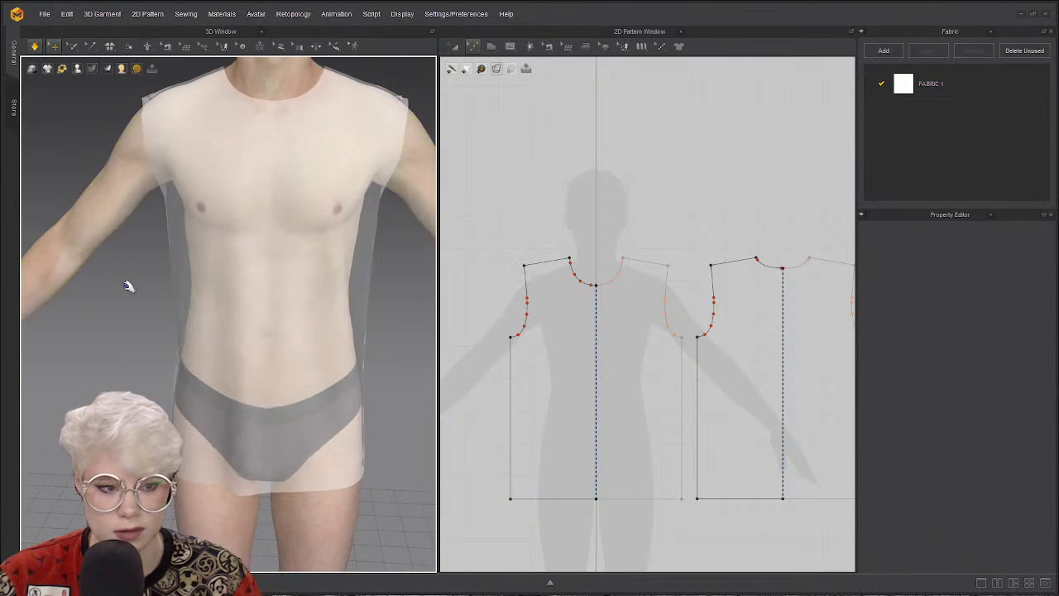
Examine through the translucent garment how closely the top follows the avatar's shoulders, underarms, torso and hips.
scroll(128, 286, "up", 2)
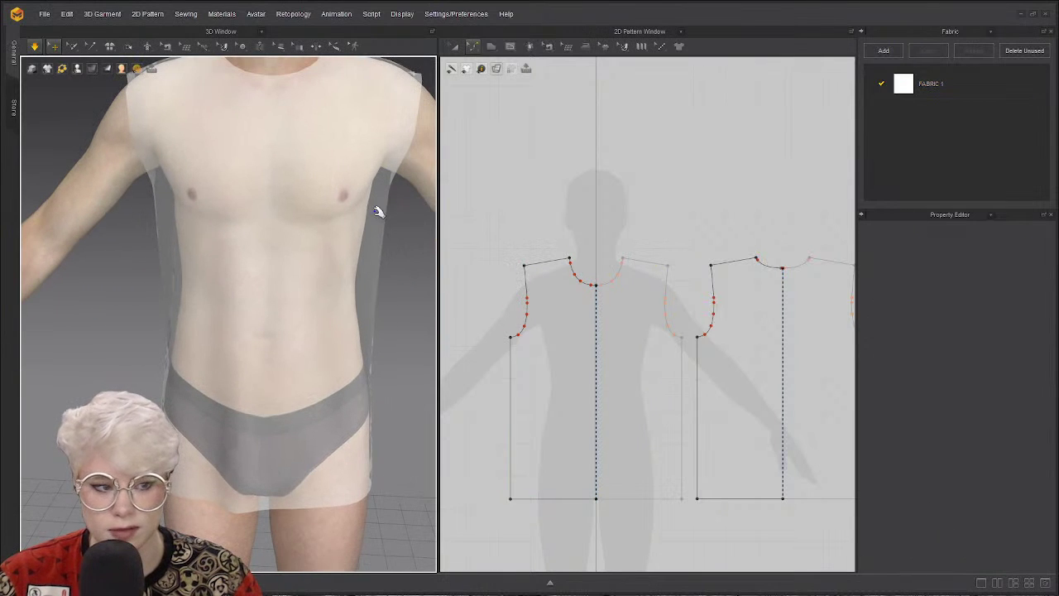
scroll(260, 232, "down", 2)
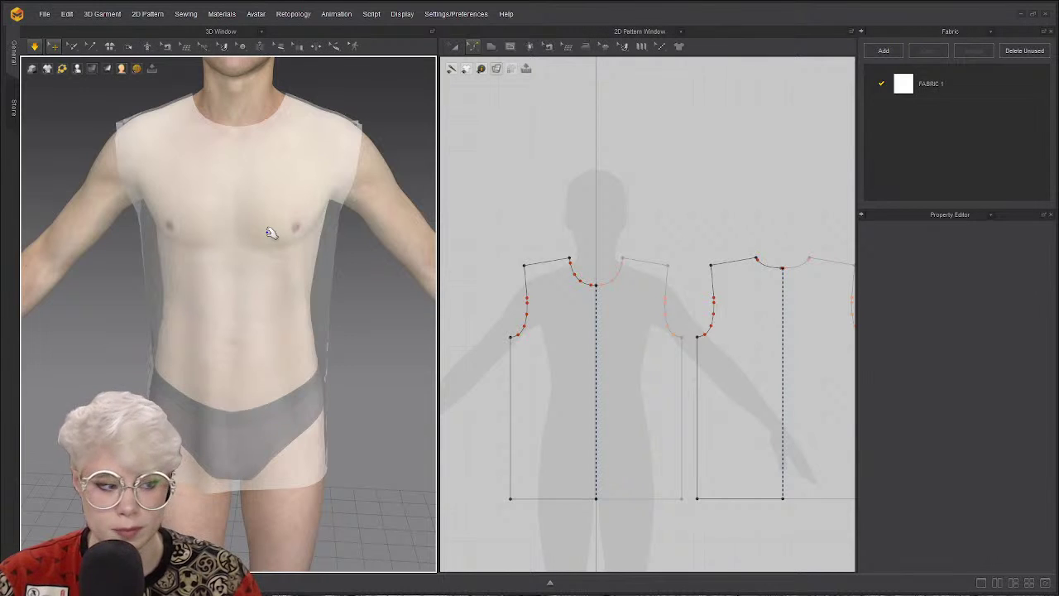
right_click_drag(193, 248, 192, 229)
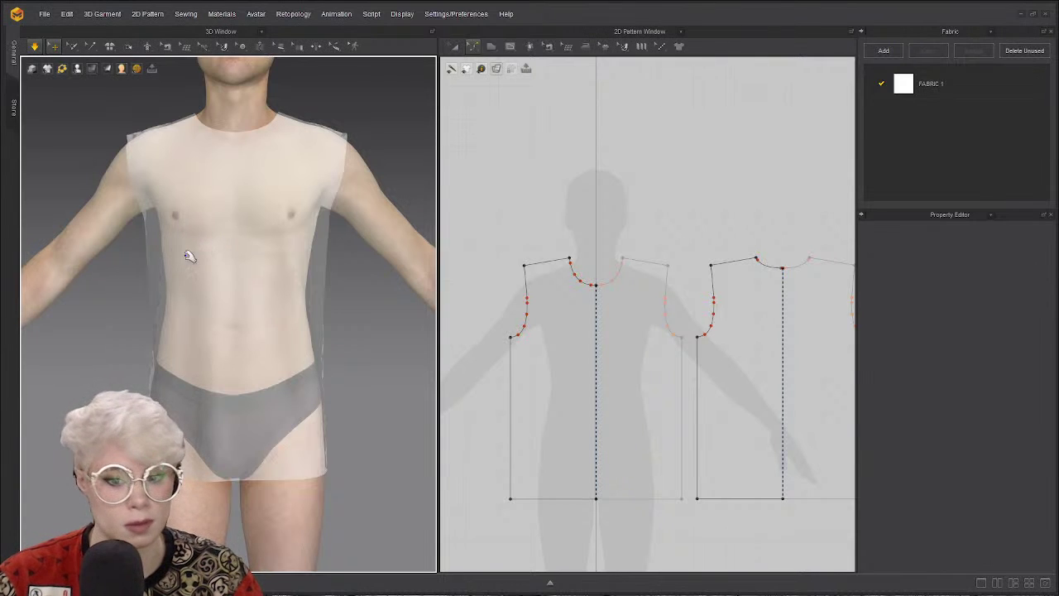
right_click_drag(244, 423, 214, 459)
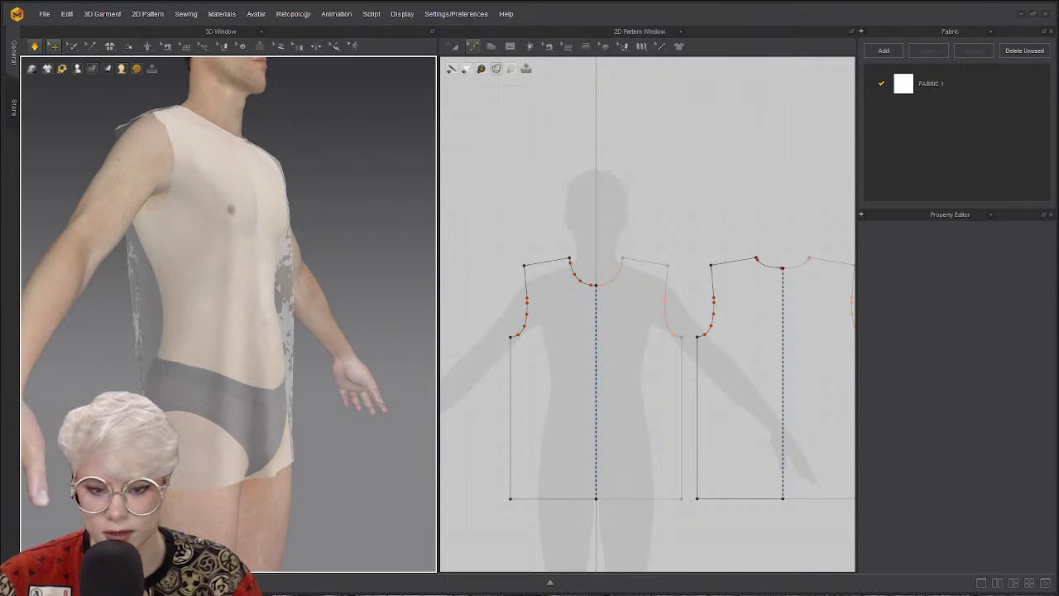
right_click_drag(291, 435, 245, 432)
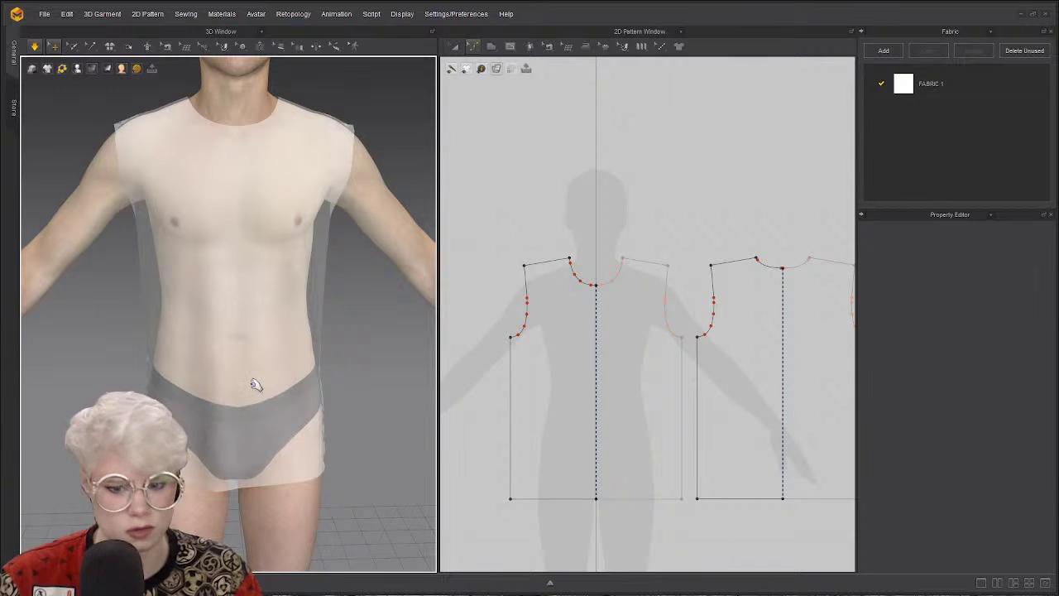
scroll(224, 295, "up", 1)
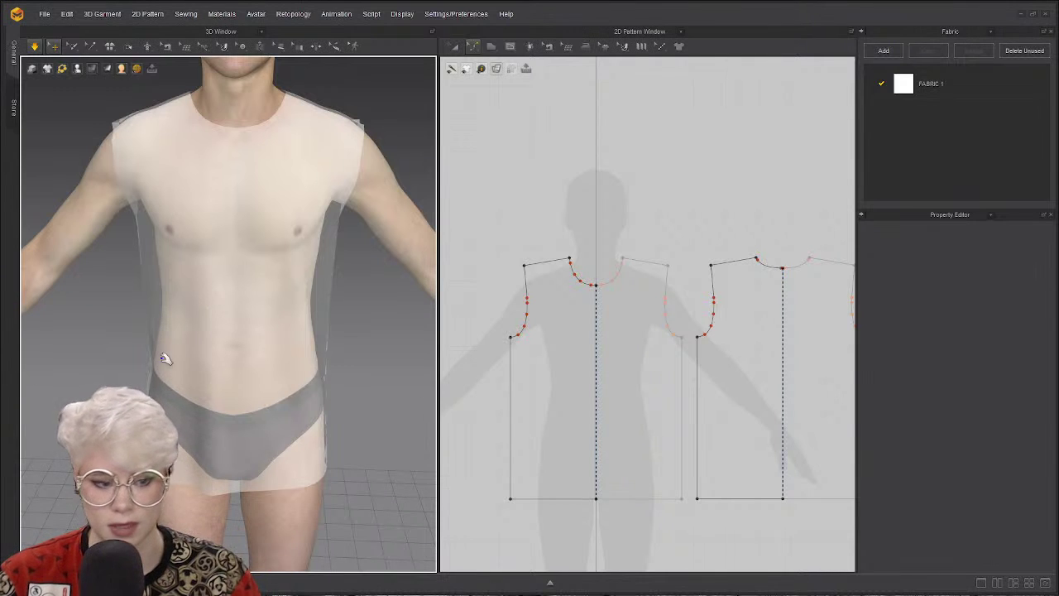
scroll(253, 311, "down", 1)
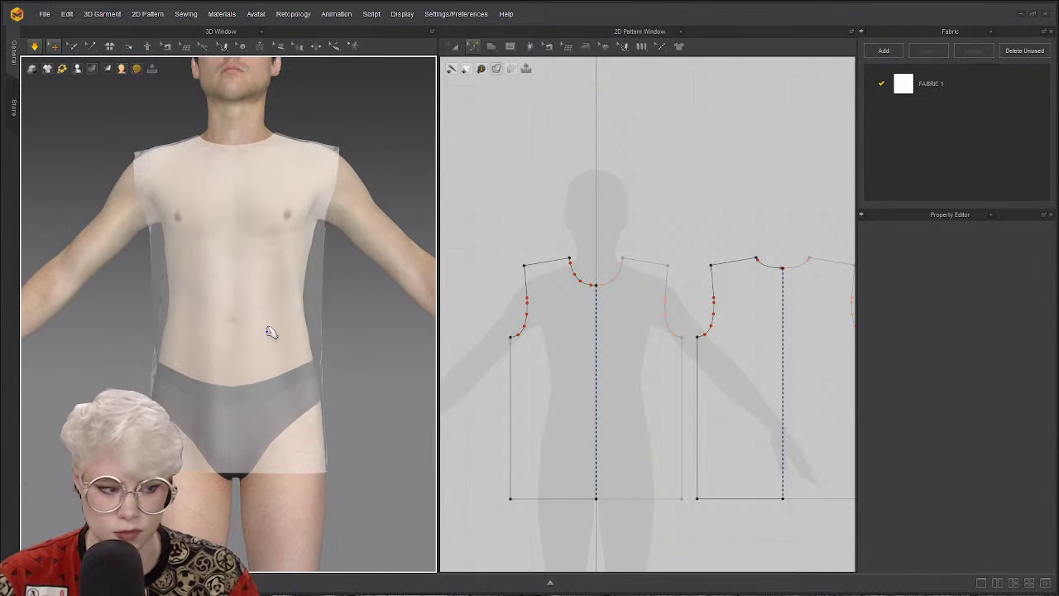
scroll(253, 356, "up", 1)
right_click_drag(253, 379, 287, 270)
middle_click_drag(296, 301, 291, 279)
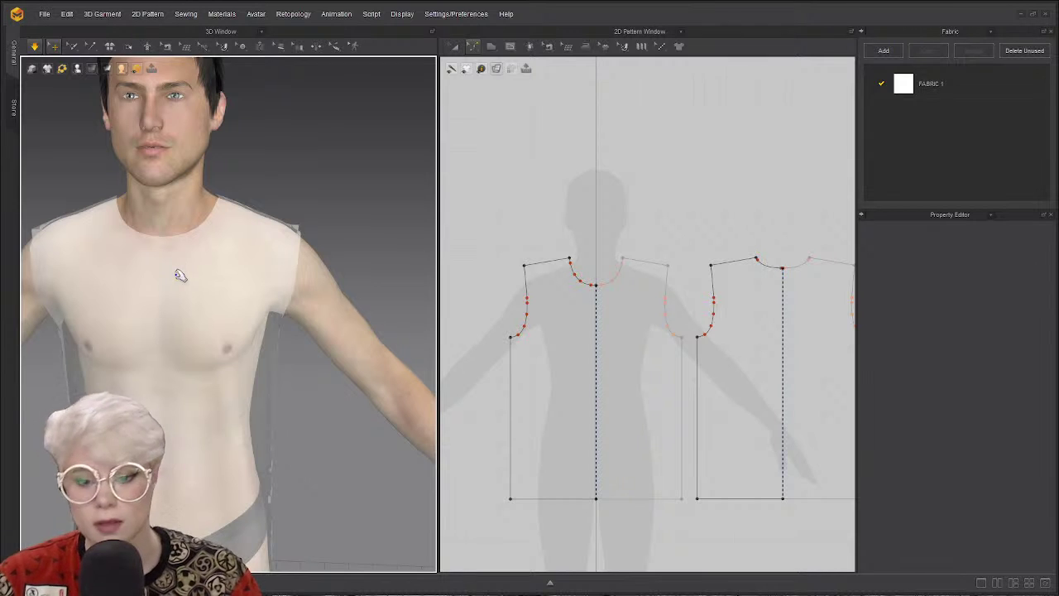
key("a")
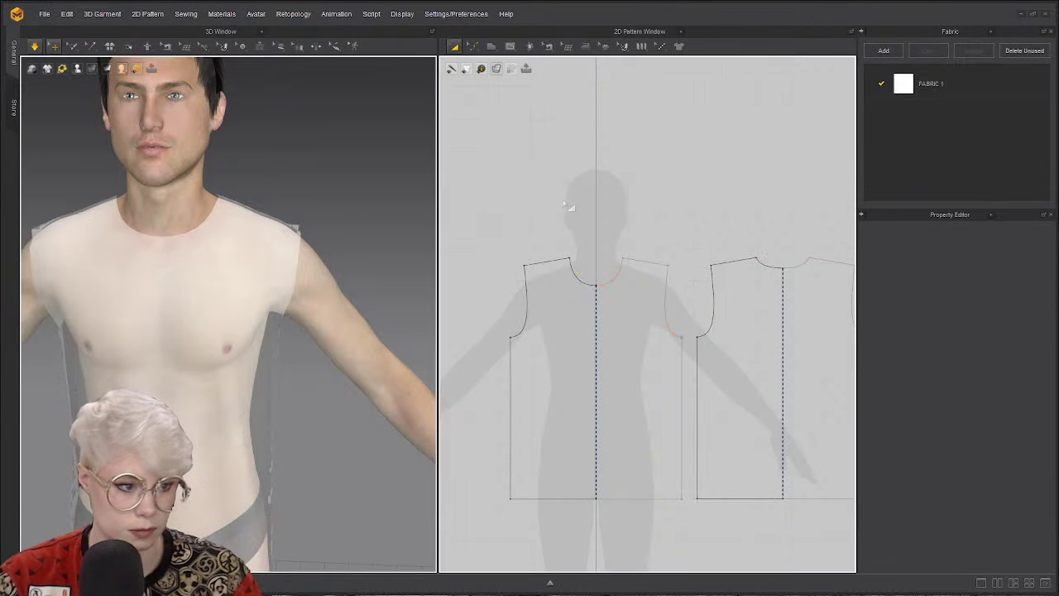
scroll(530, 240, "down", 2)
scroll(327, 195, "up", 2)
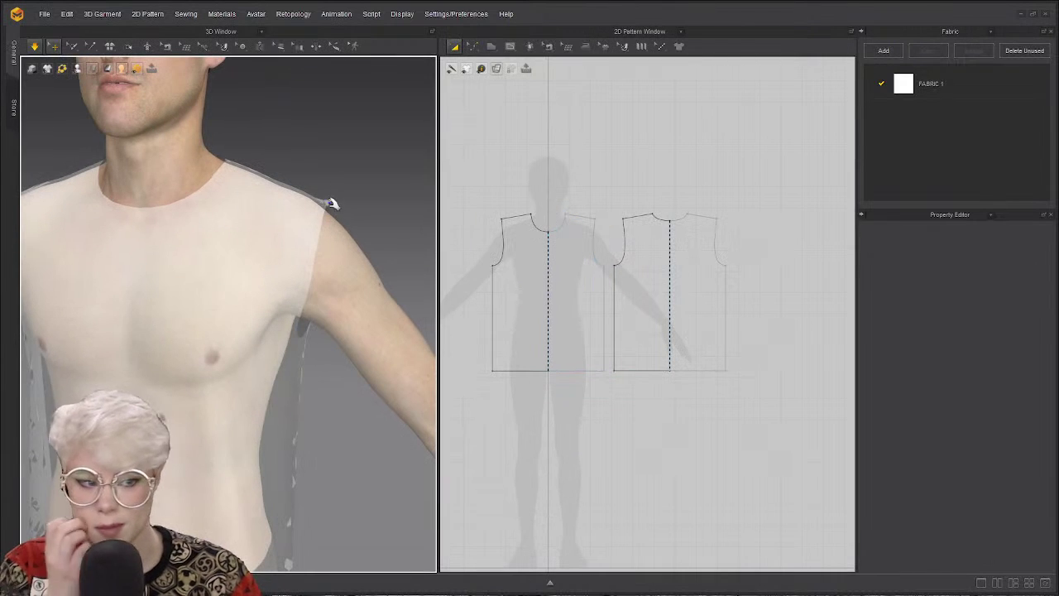
scroll(596, 213, "up", 5)
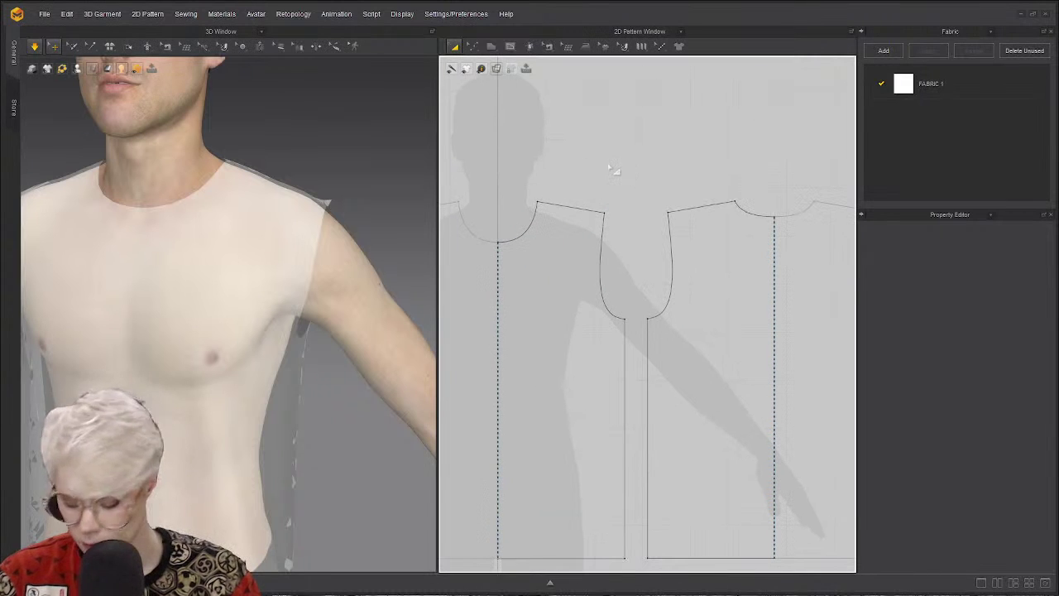
scroll(584, 257, "down", 1)
middle_click_drag(581, 208, 553, 164)
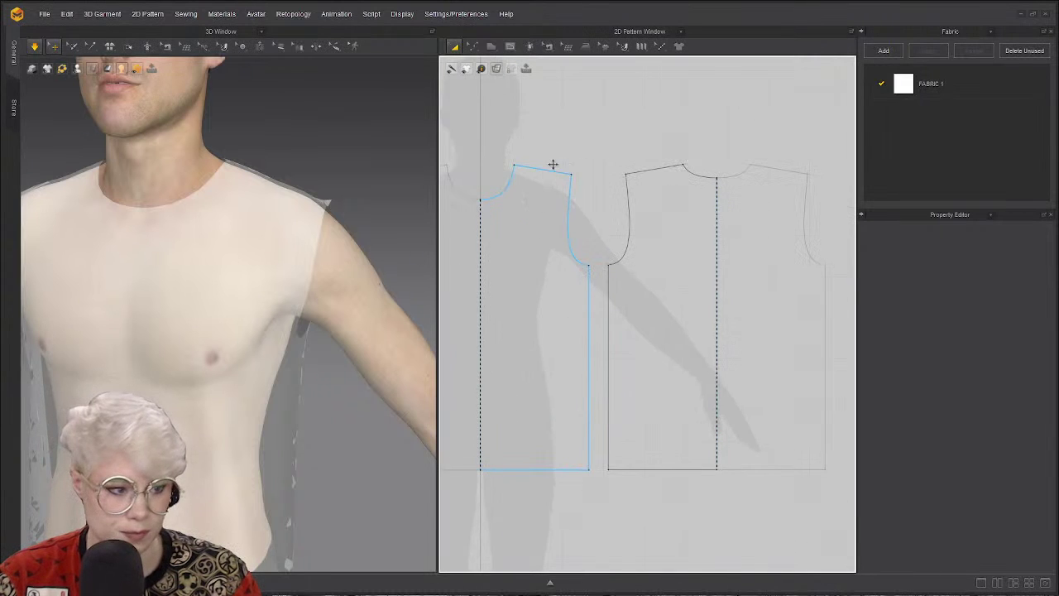
middle_click_drag(593, 218, 533, 222)
scroll(529, 178, "up", 1)
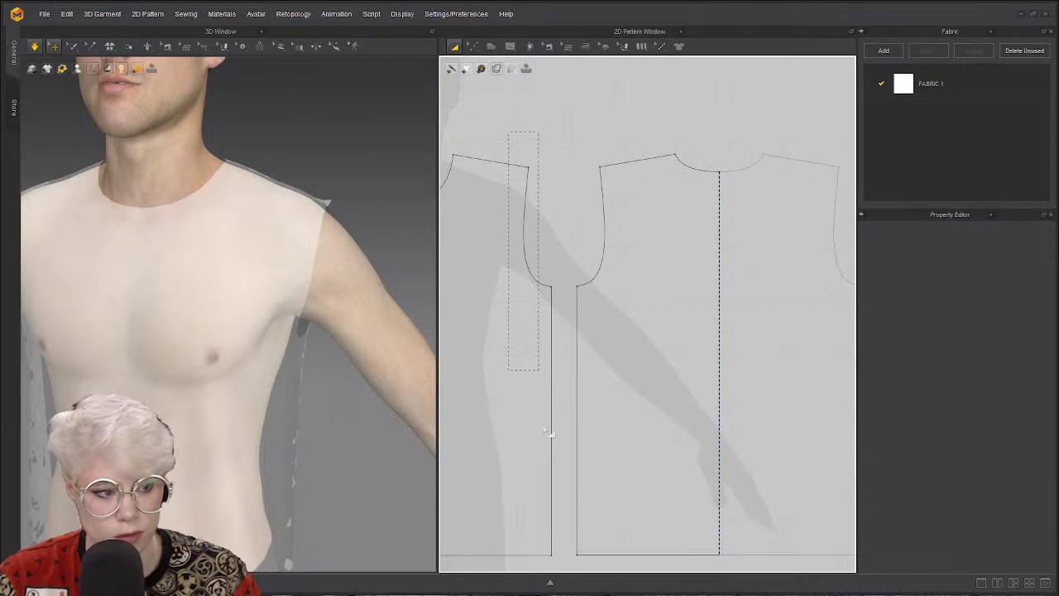
left_click_drag(561, 543, 561, 545)
Select the armhole curves and side edges of both the front and back patterns with Edit Pattern and move them inward about 13 mm.
left_click(470, 49)
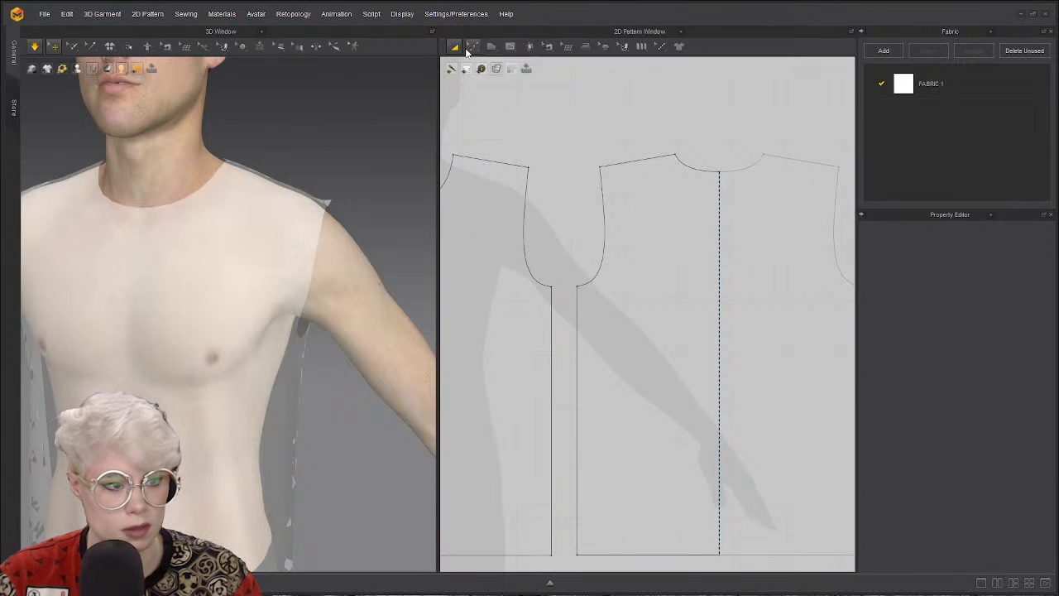
left_click(502, 70)
left_click(513, 69)
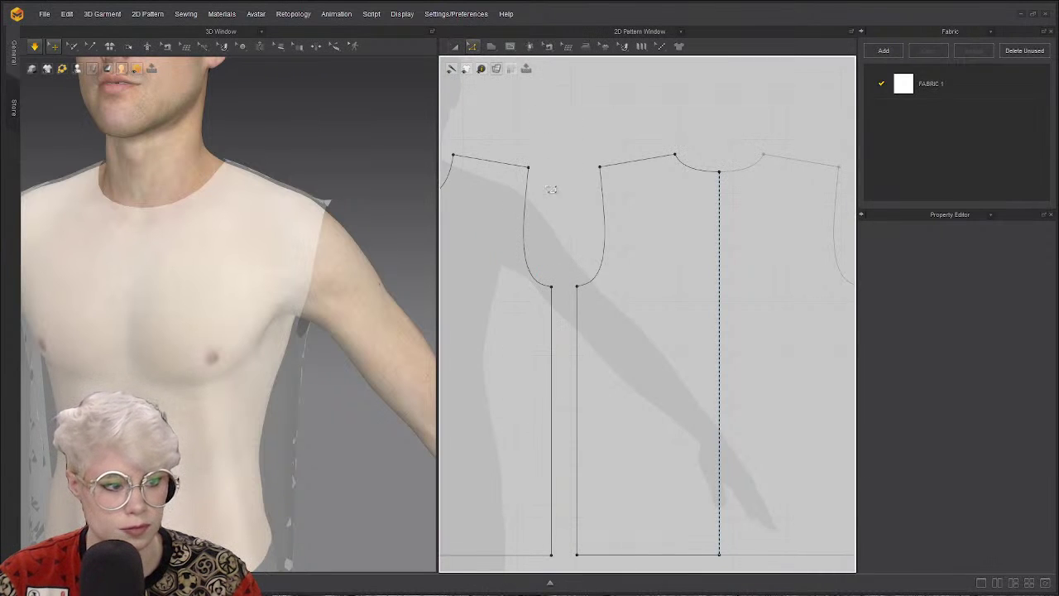
scroll(552, 189, "down", 1)
left_click(473, 47)
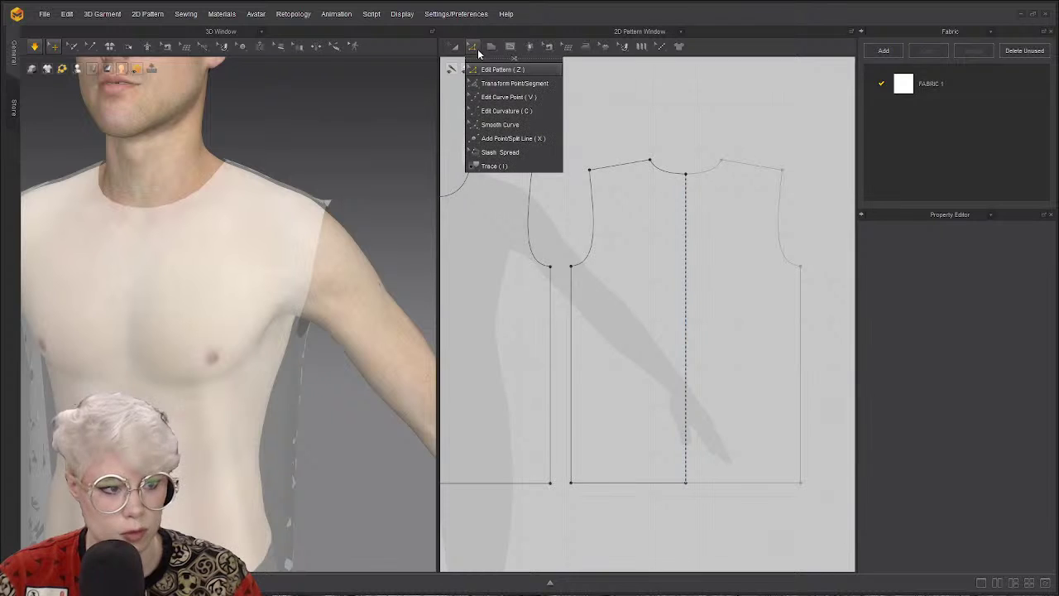
left_click(589, 155)
left_click_drag(543, 520, 553, 523)
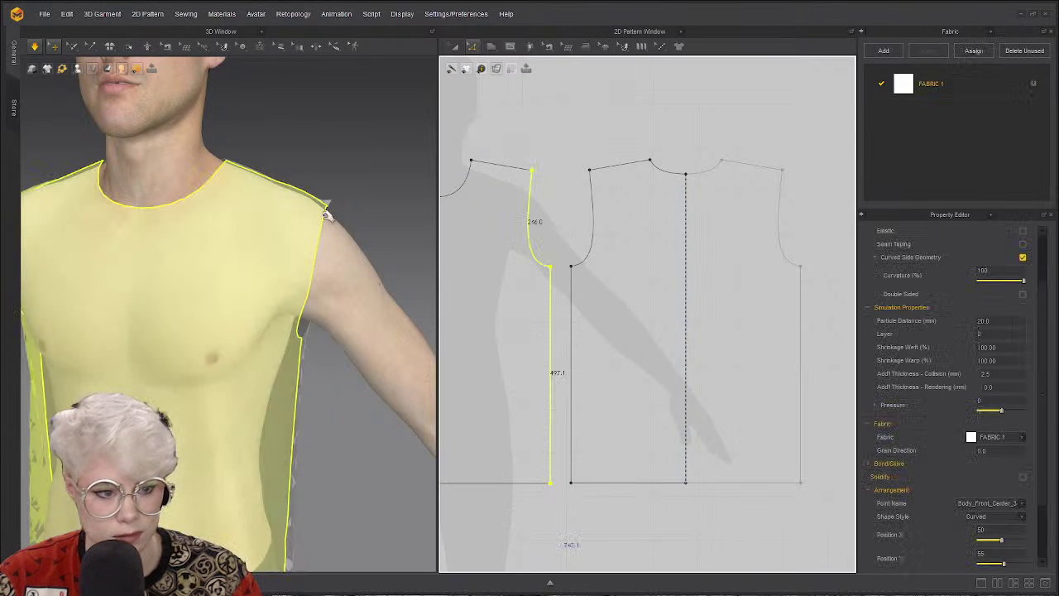
middle_click_drag(294, 449, 285, 356)
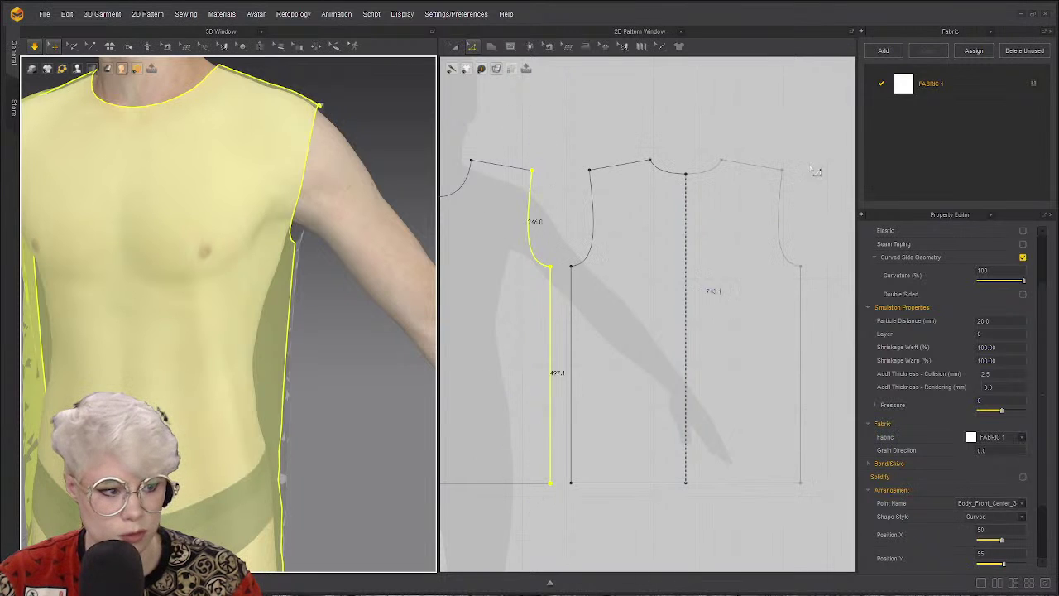
left_click_drag(775, 133, 824, 502)
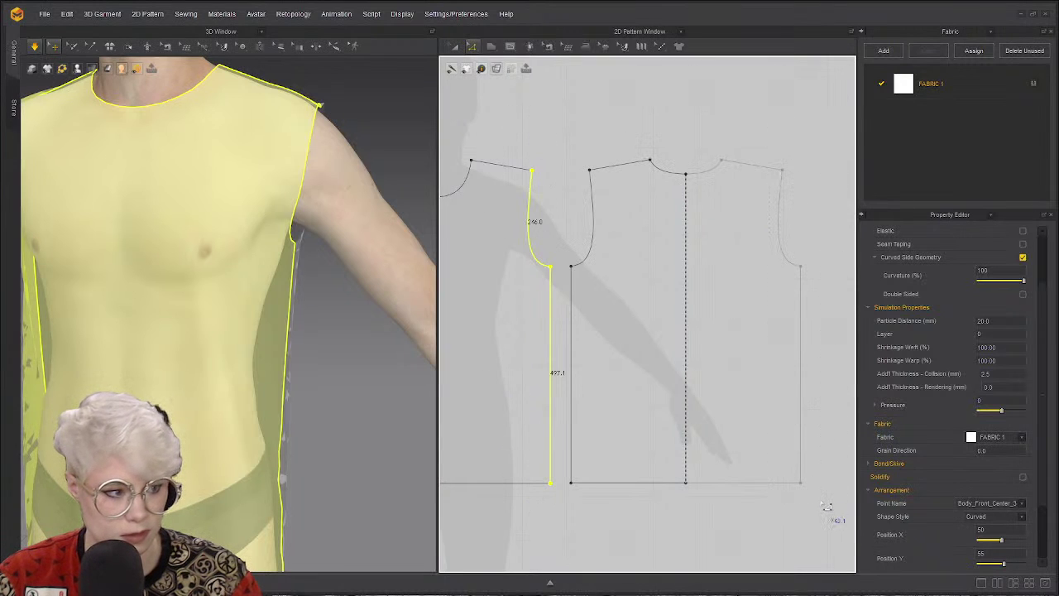
left_click_drag(763, 108, 826, 534)
left_click(566, 127)
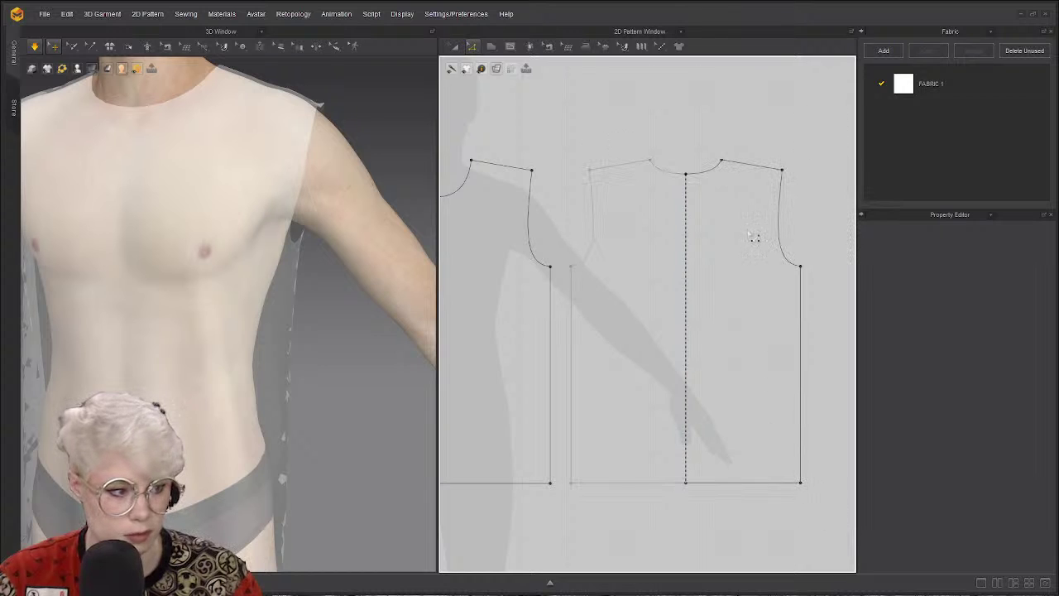
left_click_drag(819, 528, 819, 528)
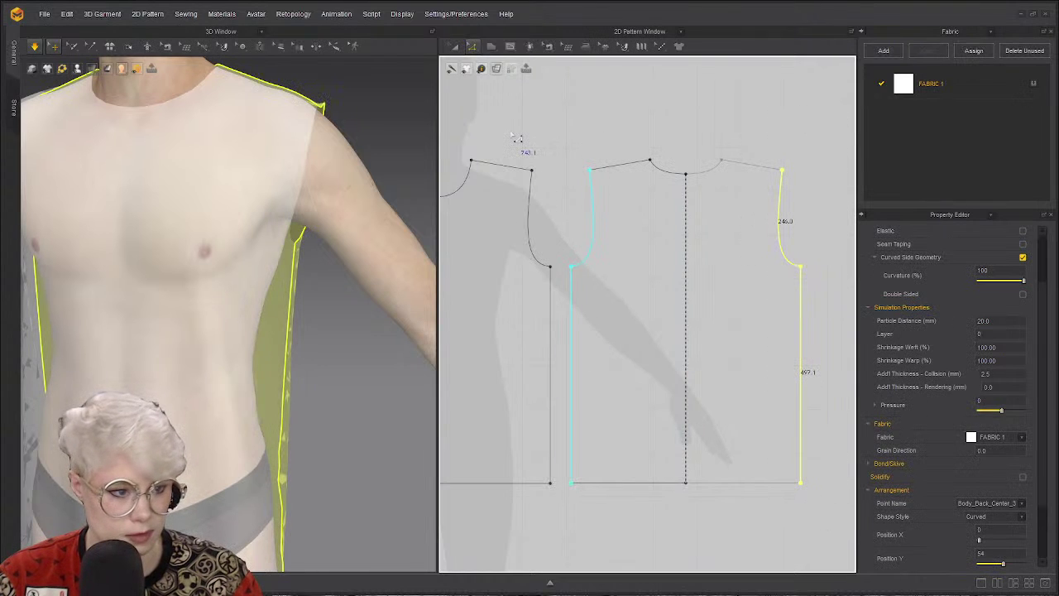
left_click_drag(515, 136, 573, 535, "shift")
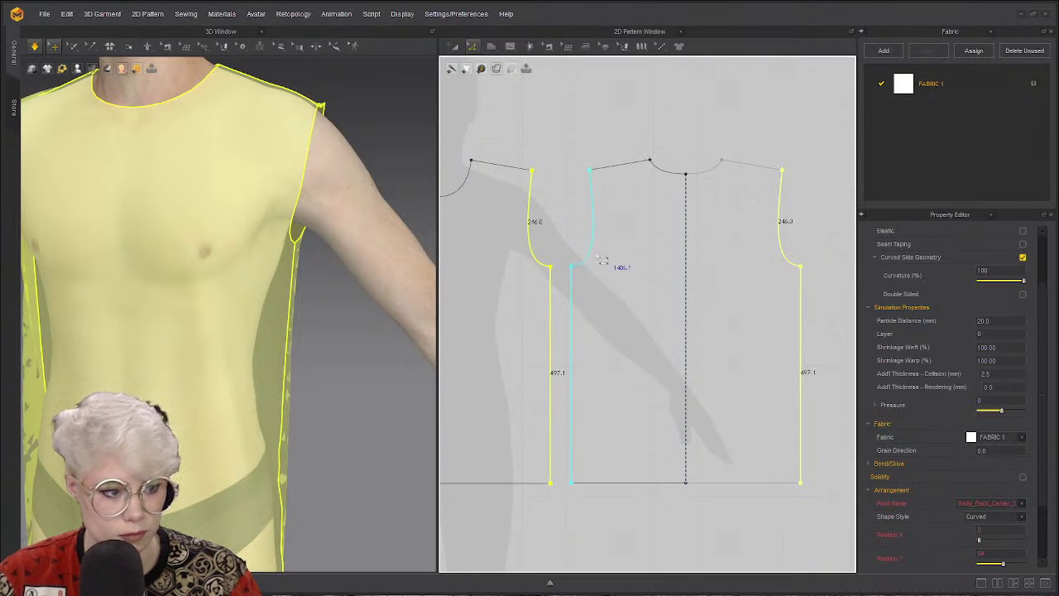
left_click(552, 310)
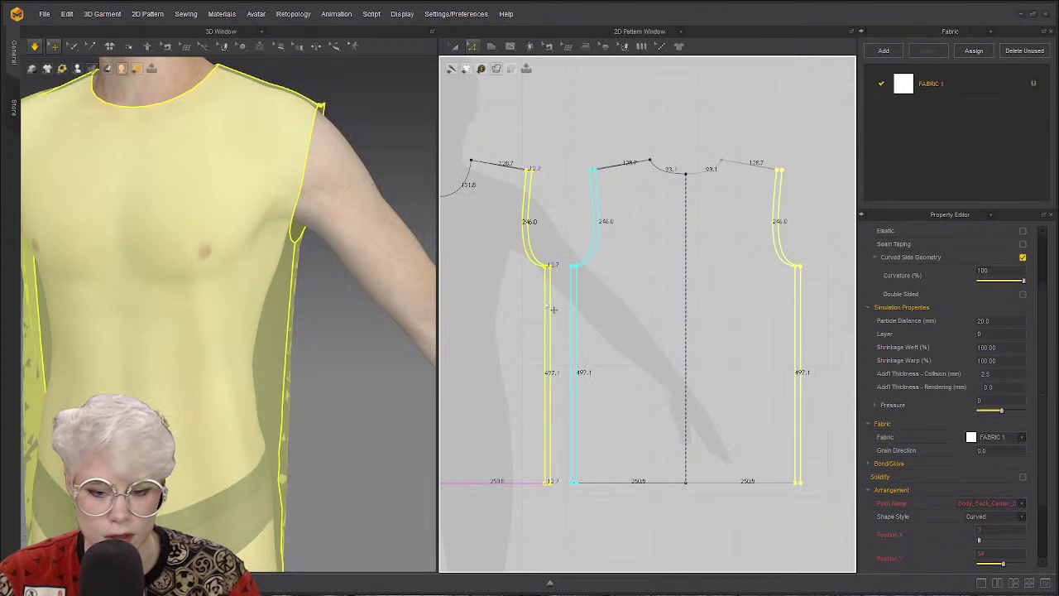
left_click_drag(547, 306, 555, 309)
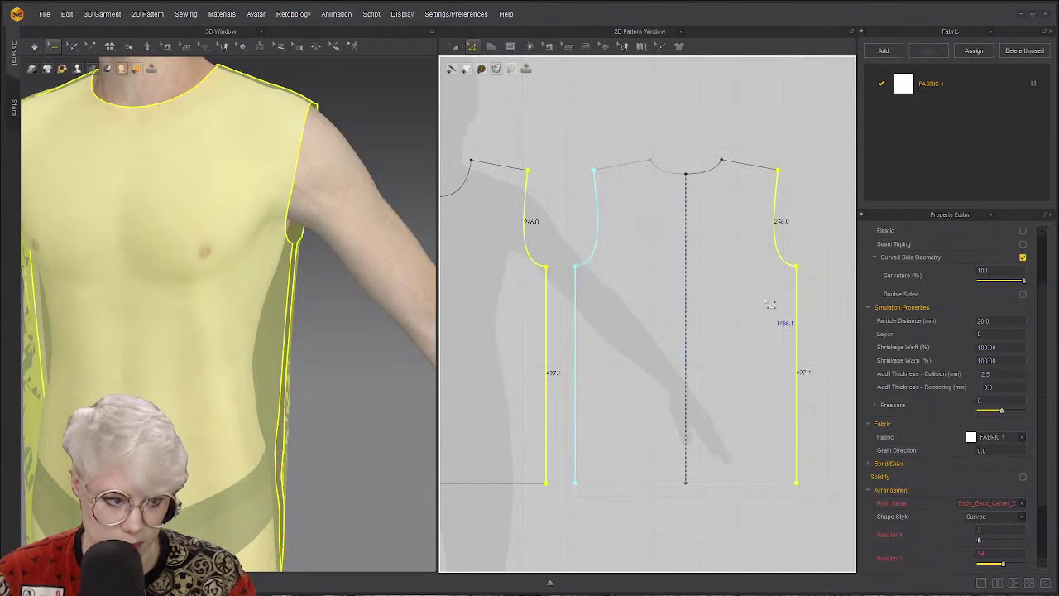
Examine the narrowed garment's side seams, underarms and shoulder ends on the avatar from the front and side.
right_click_drag(307, 271, 275, 239)
scroll(277, 239, "down", 2)
middle_click_drag(277, 240, 284, 189)
right_click_drag(284, 189, 313, 196)
scroll(313, 195, "up", 2)
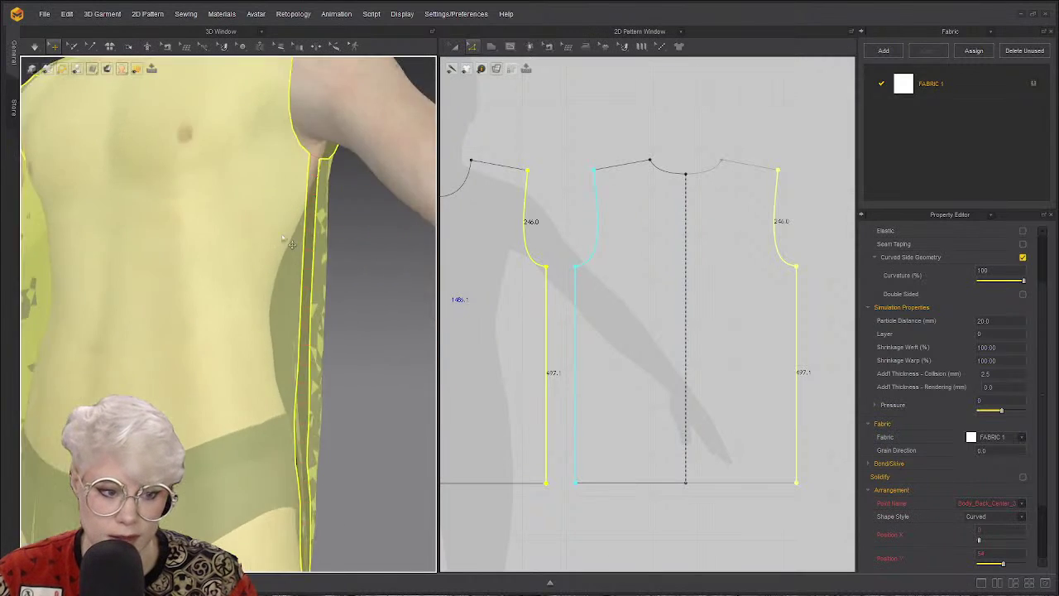
right_click_drag(313, 248, 253, 296)
scroll(310, 397, "down", 1)
middle_click_drag(313, 409, 315, 354)
scroll(312, 352, "down", 2)
right_click_drag(254, 389, 319, 365)
scroll(290, 289, "up", 3)
middle_click_drag(262, 238, 212, 395)
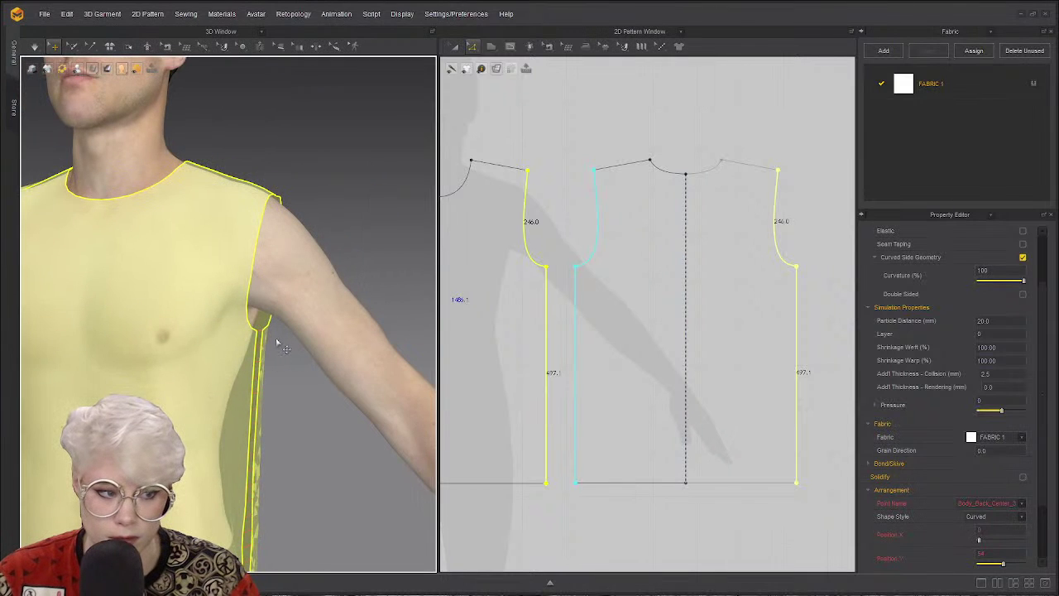
right_click_drag(270, 365, 315, 277)
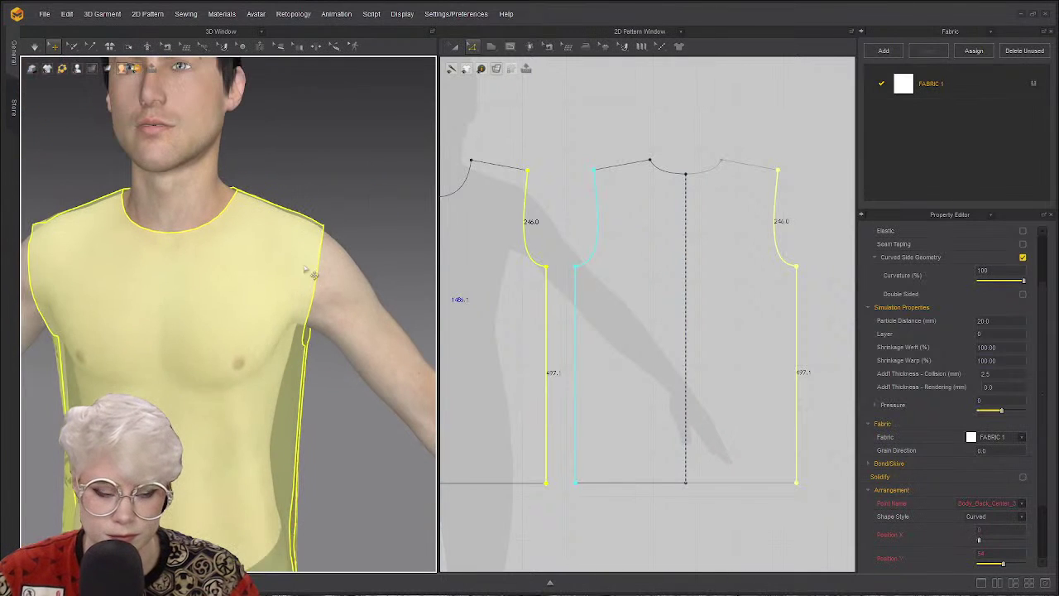
right_click_drag(222, 414, 236, 358)
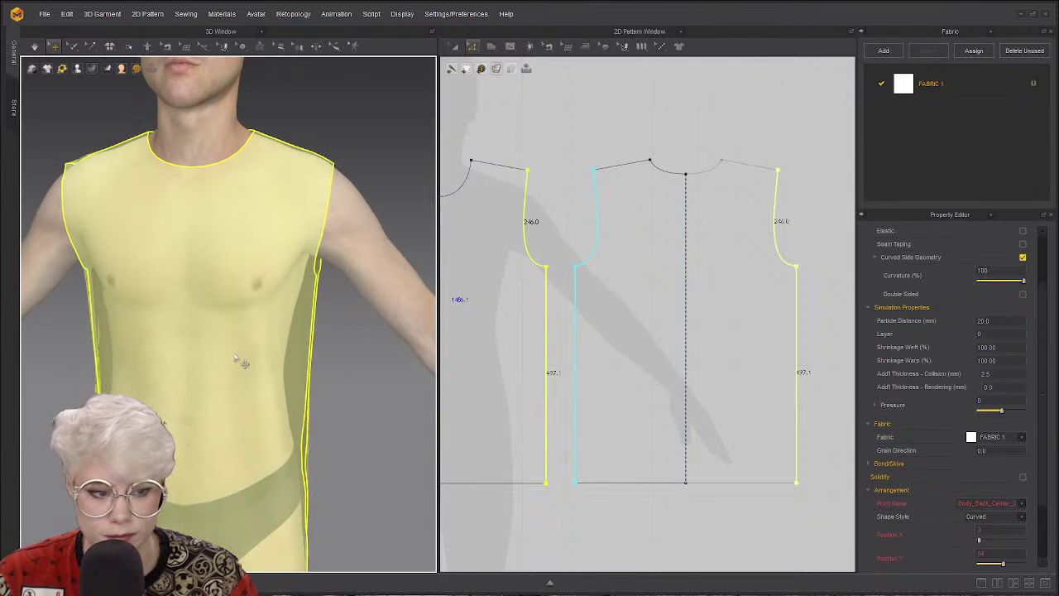
Simulate the narrowed garment and tug the front piece at both shoulder ends to settle the shoulder seams on the avatar.
scroll(199, 305, "down", 3)
right_click_drag(199, 304, 137, 267)
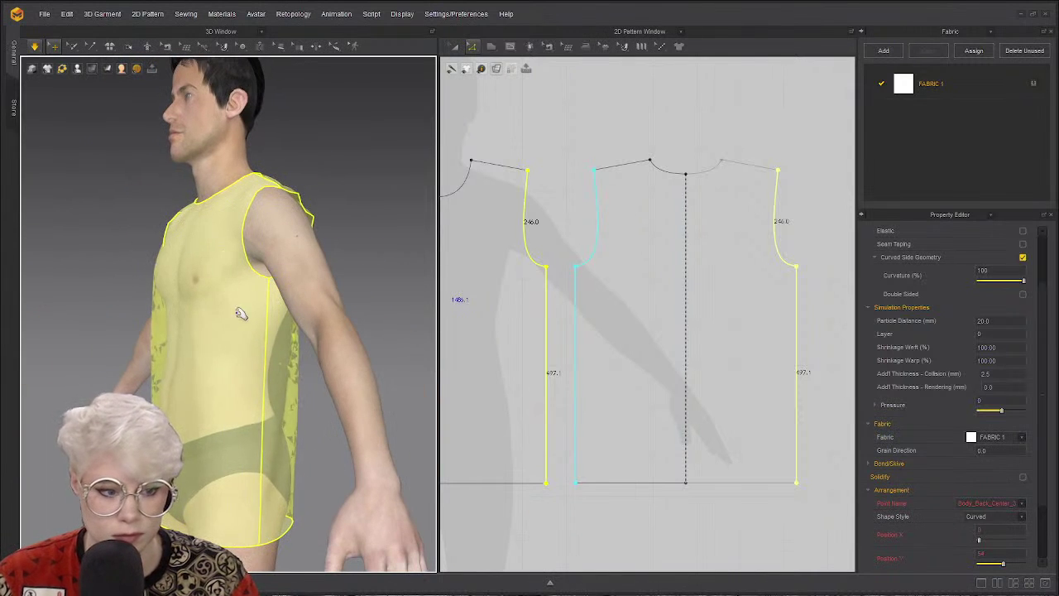
right_click_drag(255, 307, 324, 324)
left_click(283, 196)
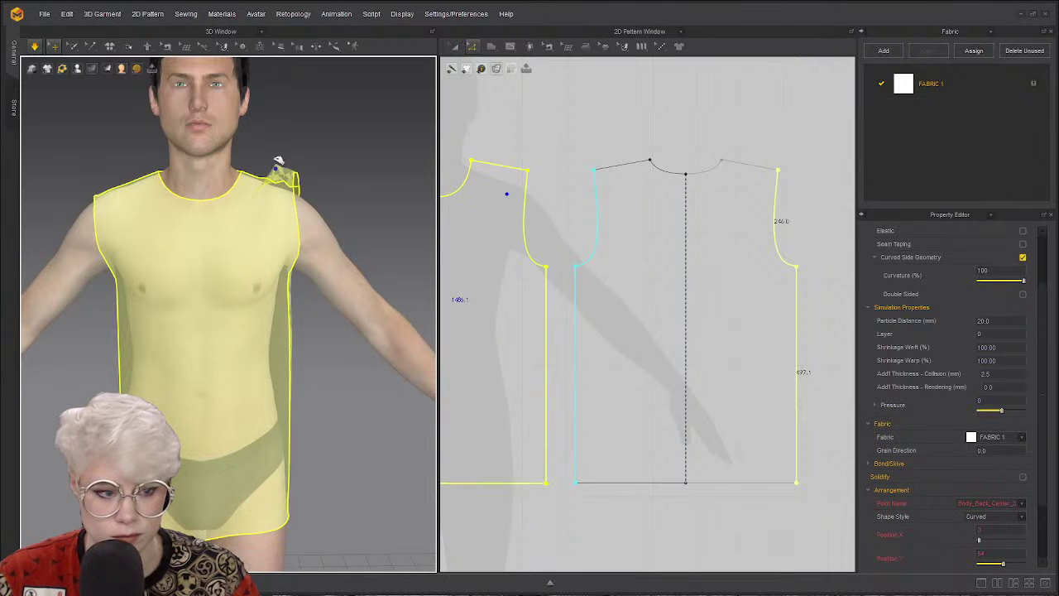
left_click(98, 196)
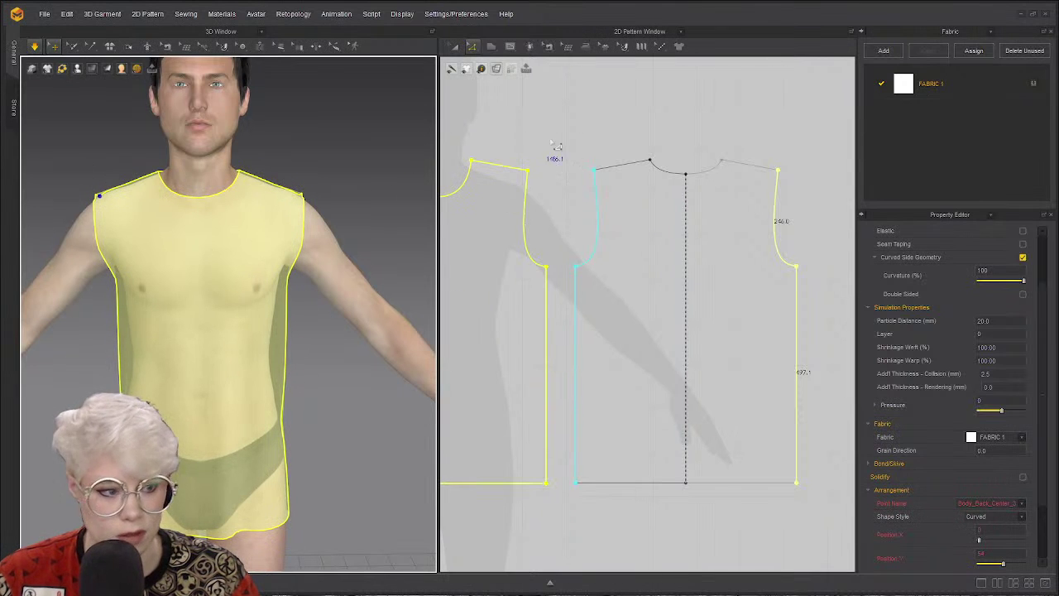
Try to shift the whole front pattern slightly sideways from the avatar silhouette's centre line, and undo the move.
middle_click_drag(539, 173, 578, 204)
scroll(564, 193, "up", 6)
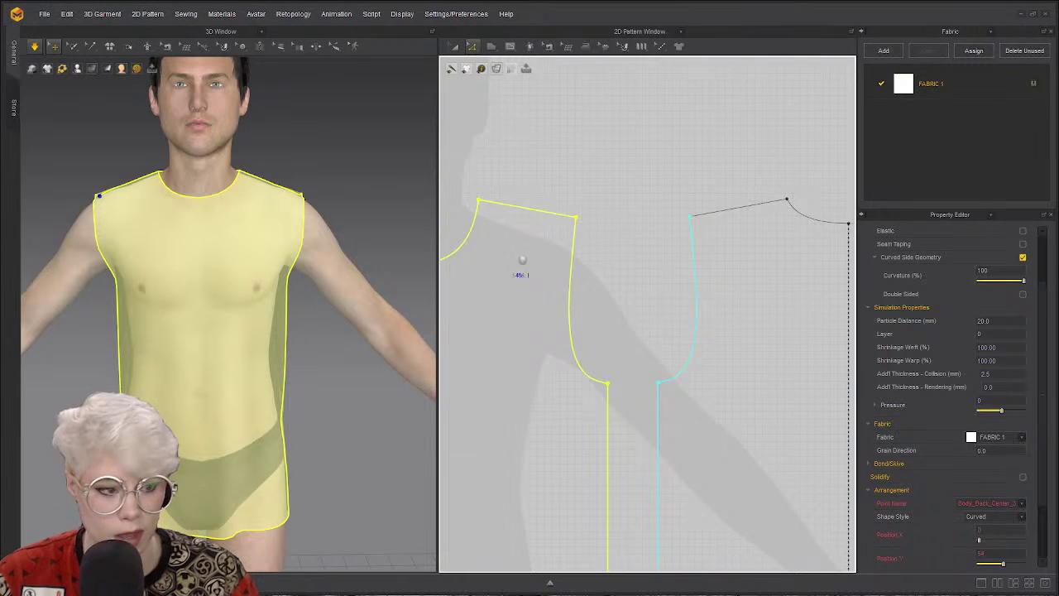
key("a")
left_click(593, 193)
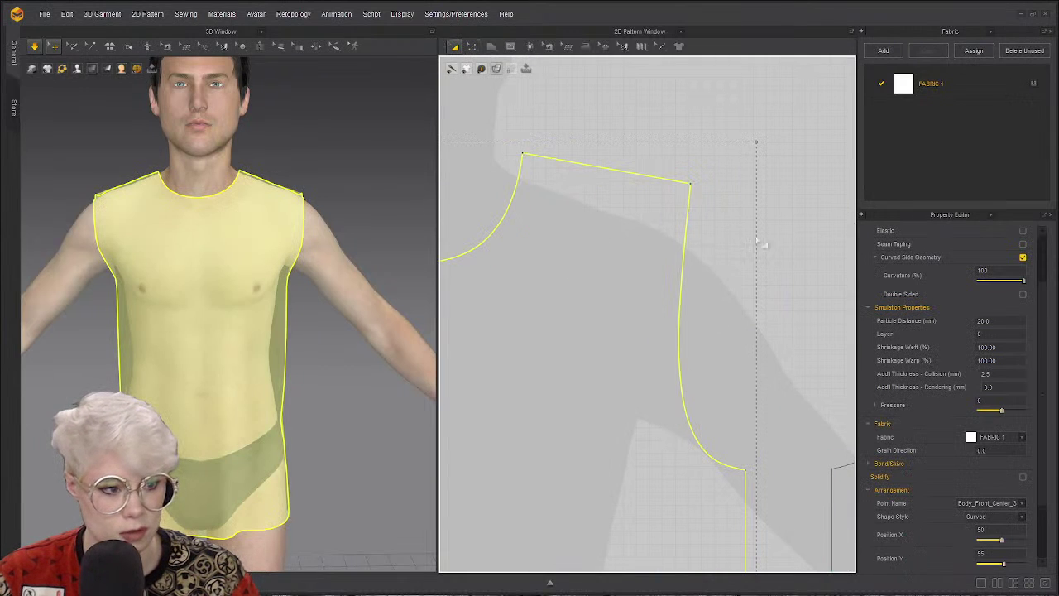
left_click_drag(531, 290, 519, 291)
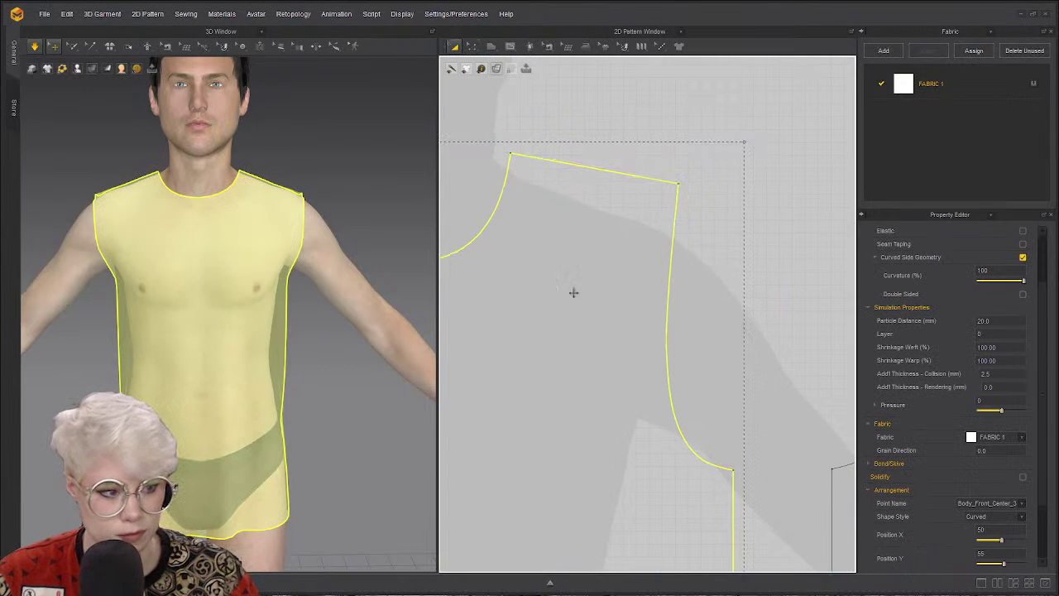
scroll(583, 270, "down", 4)
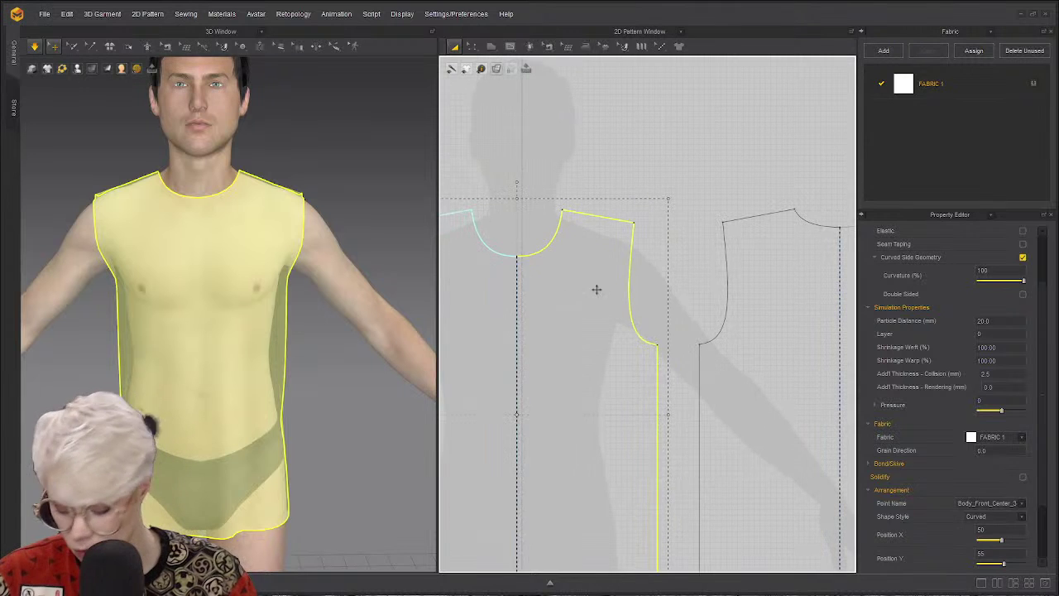
key("ctrl+z")
Move the back pattern against the front pattern so their side edges meet and the two armhole curves join at the underarm.
left_click(615, 158)
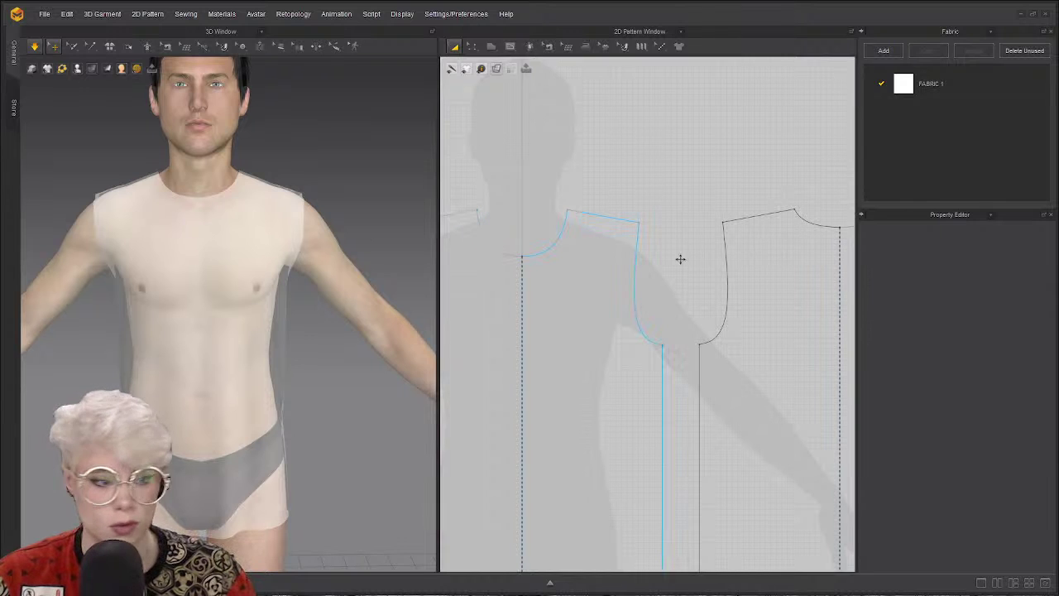
left_click_drag(782, 341, 745, 340)
left_click(610, 177)
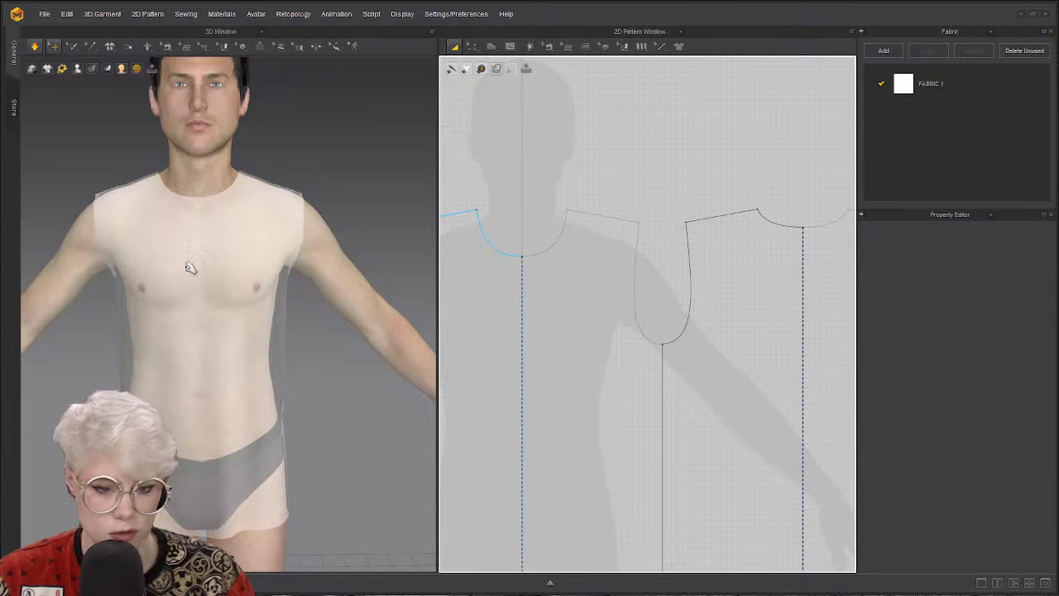
Examine the joined armhole curve in the pattern and the garment's back, shoulders and armholes on the avatar.
scroll(309, 272, "up", 1)
right_click_drag(310, 272, 90, 241)
scroll(219, 266, "up", 2)
middle_click_drag(93, 240, 206, 231)
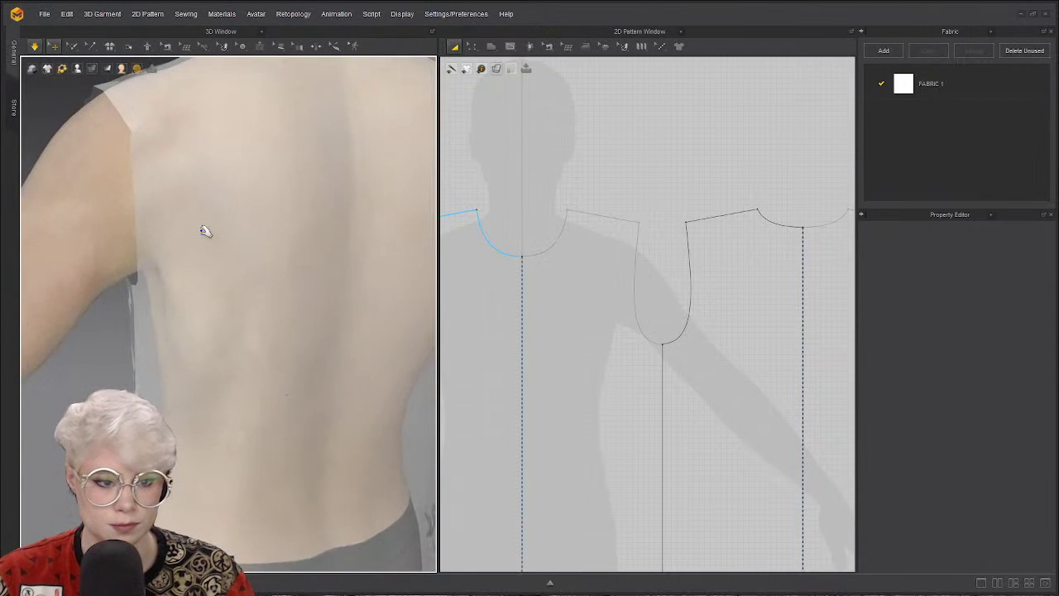
scroll(206, 234, "down", 1)
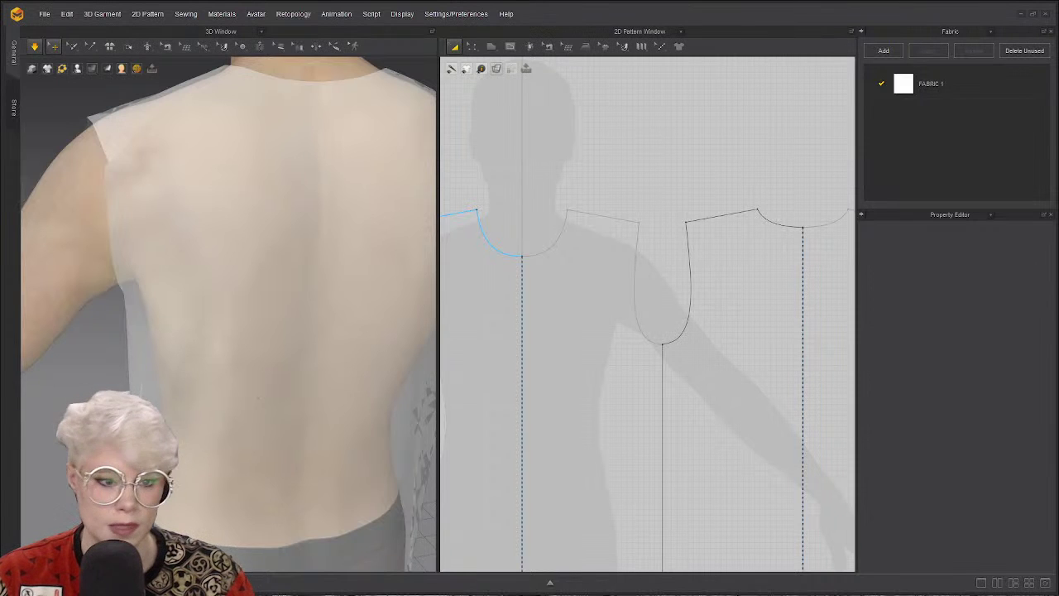
scroll(675, 303, "up", 3)
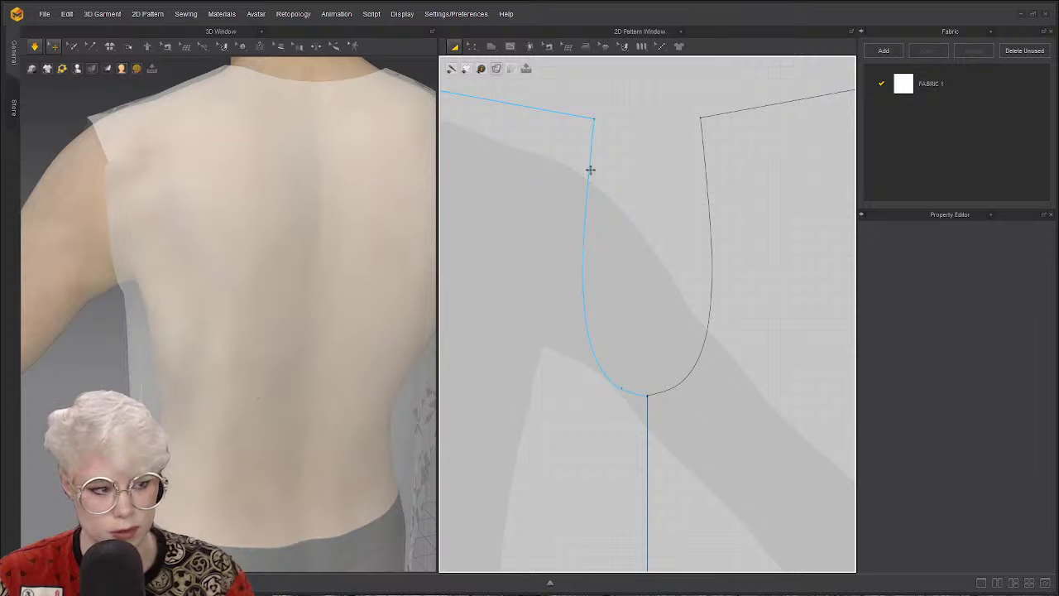
right_click_drag(166, 100, 248, 257)
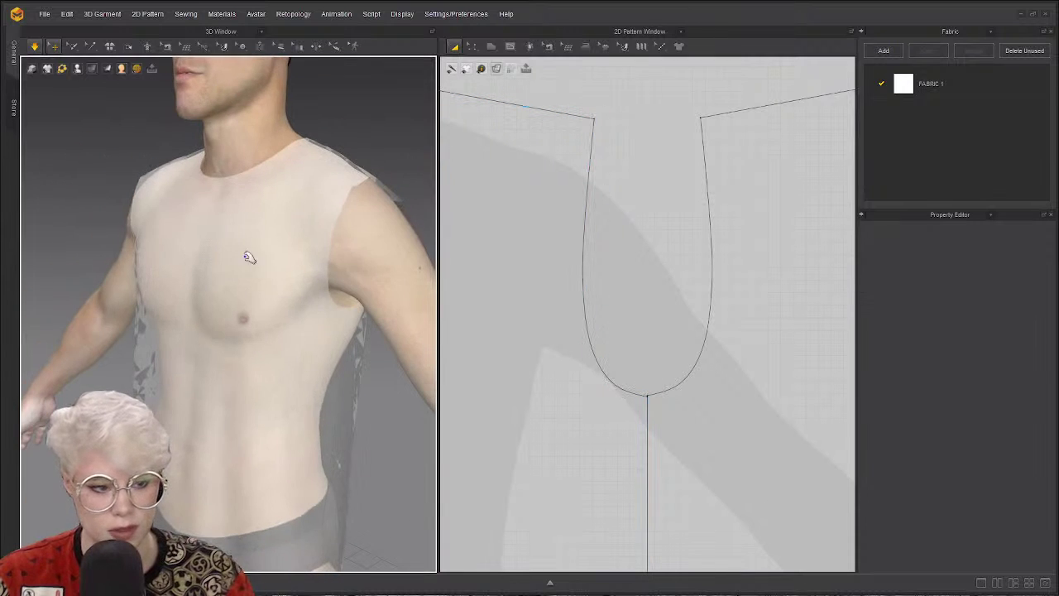
right_click_drag(340, 216, 381, 221)
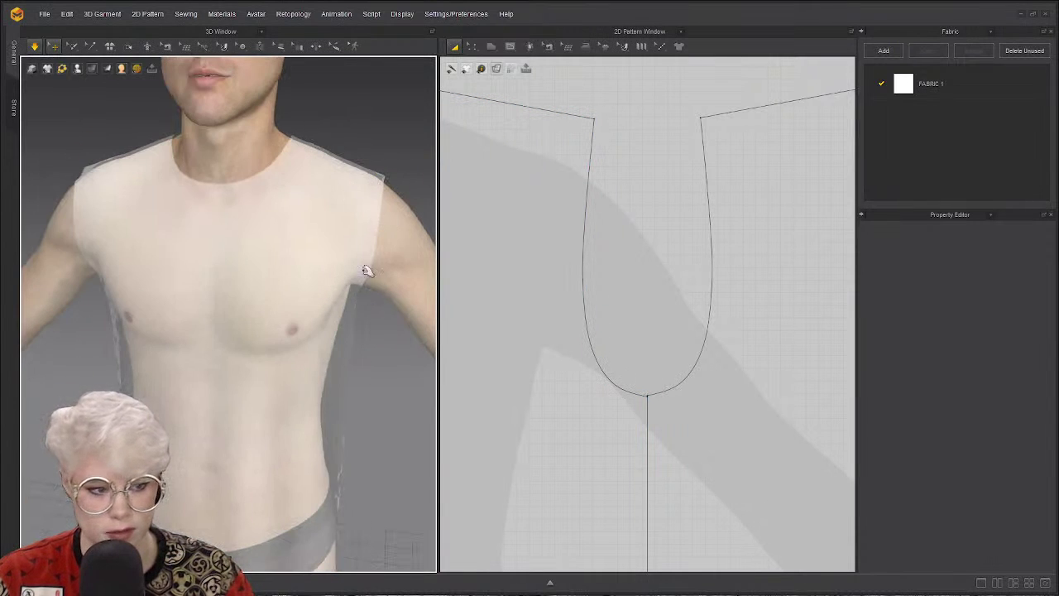
mouse_move(373, 278)
right_mouse_down()
mouse_move(344, 280)
mouse_move(375, 280)
right_mouse_up()
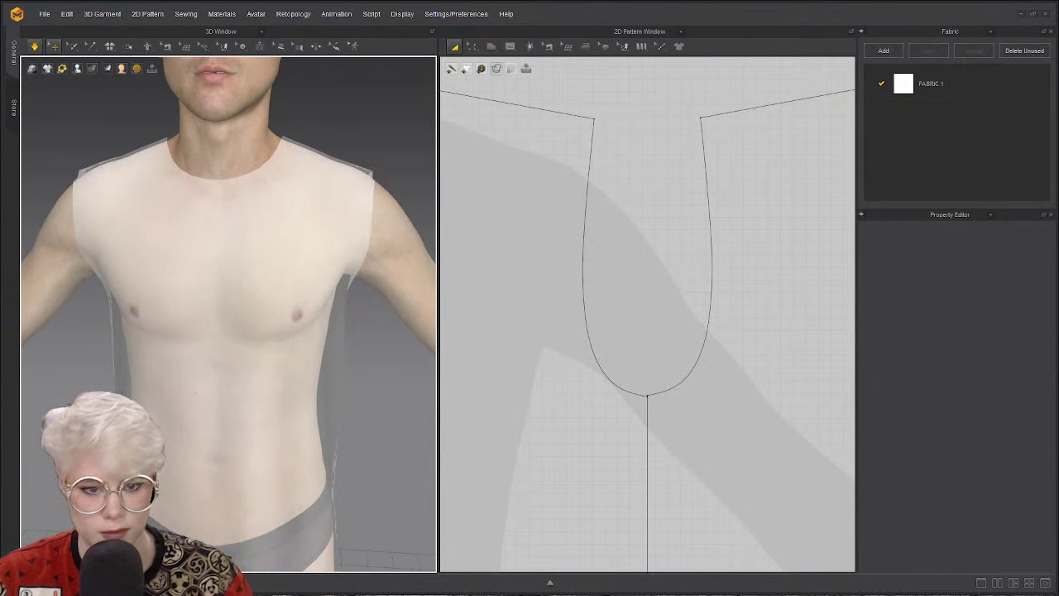
Try to bow the front armhole curve inward to about 252 mm with Edit Curvature, tug the garment, and undo the curve change.
mouse_move(472, 48)
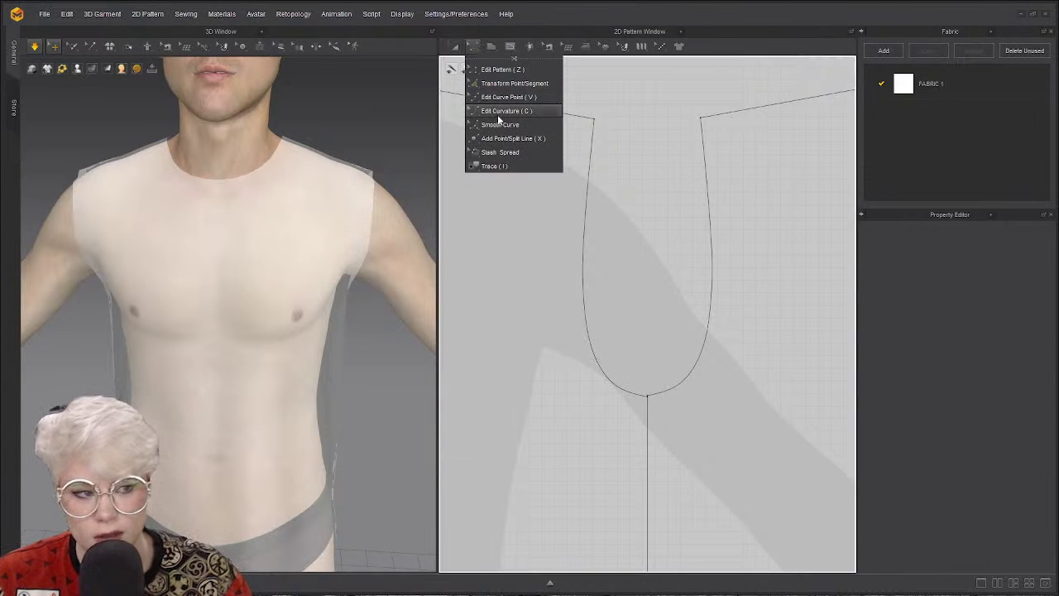
left_click(498, 110)
left_click(473, 50)
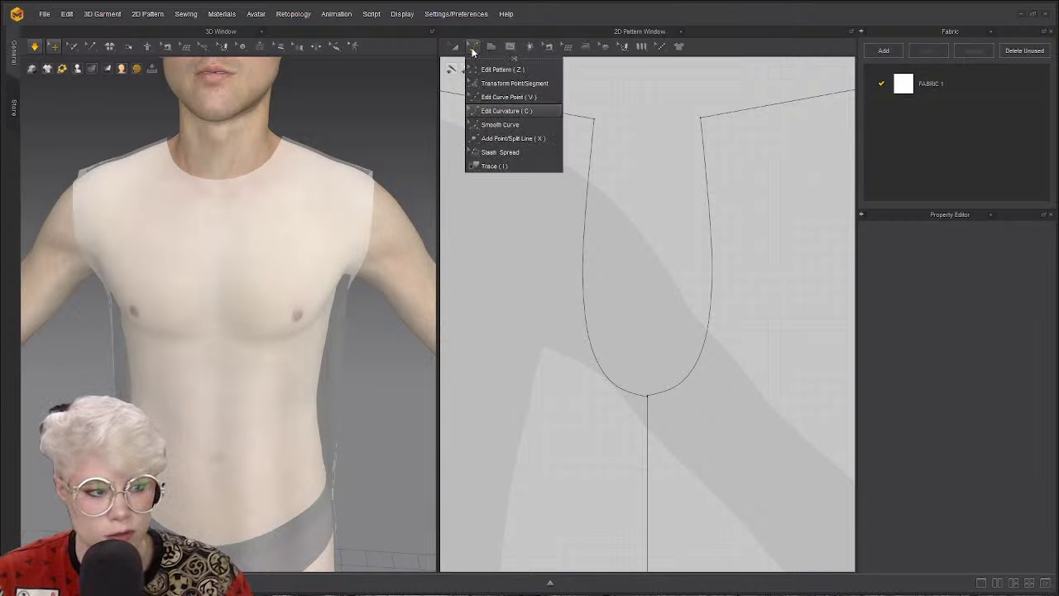
left_click(616, 230)
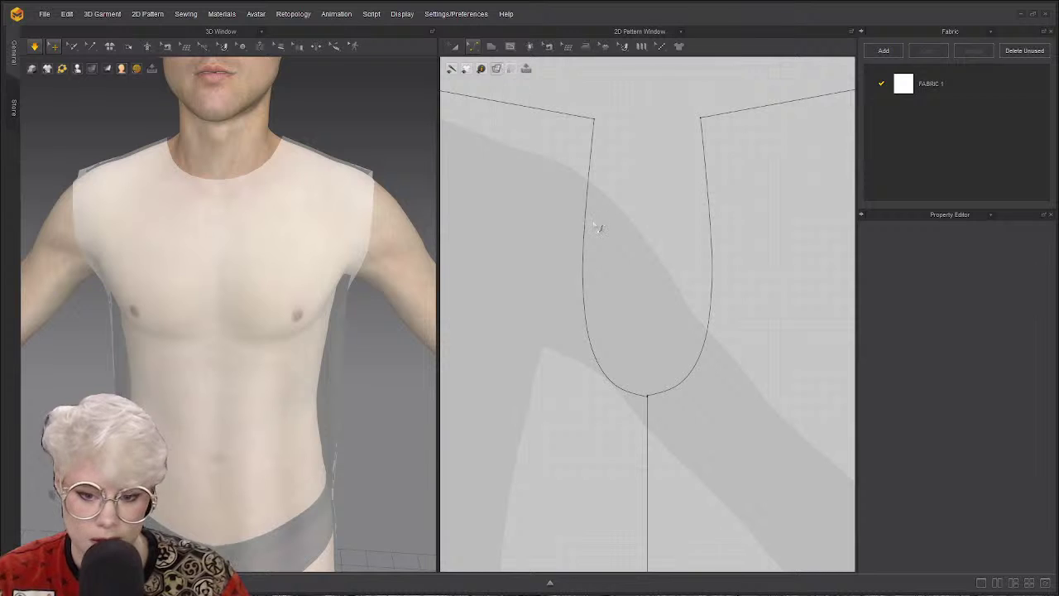
left_click_drag(591, 321, 577, 314)
right_click_drag(365, 240, 318, 126)
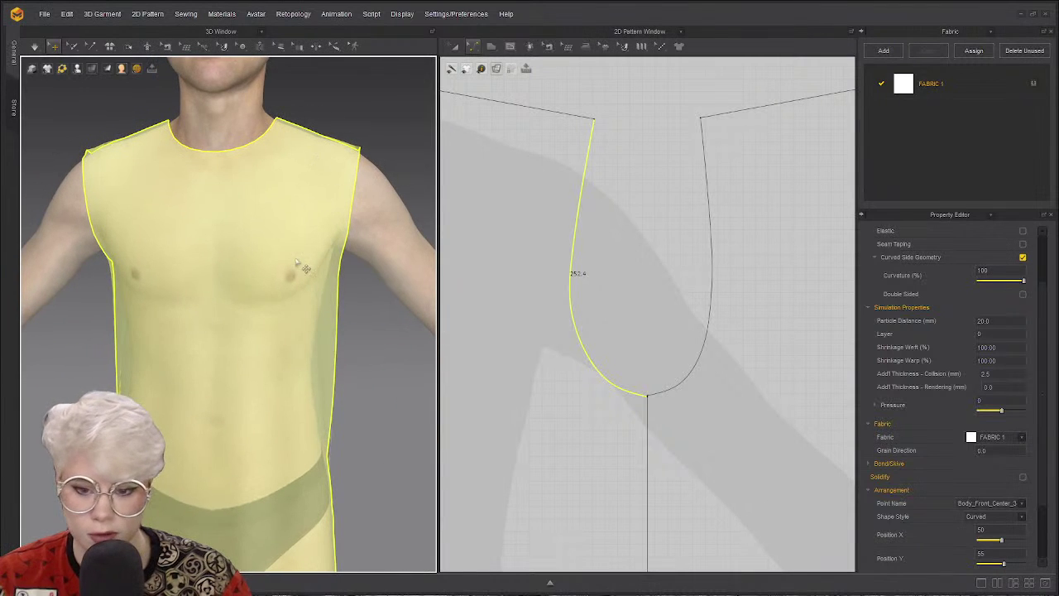
right_click_drag(295, 262, 305, 257)
key("ctrl+z")
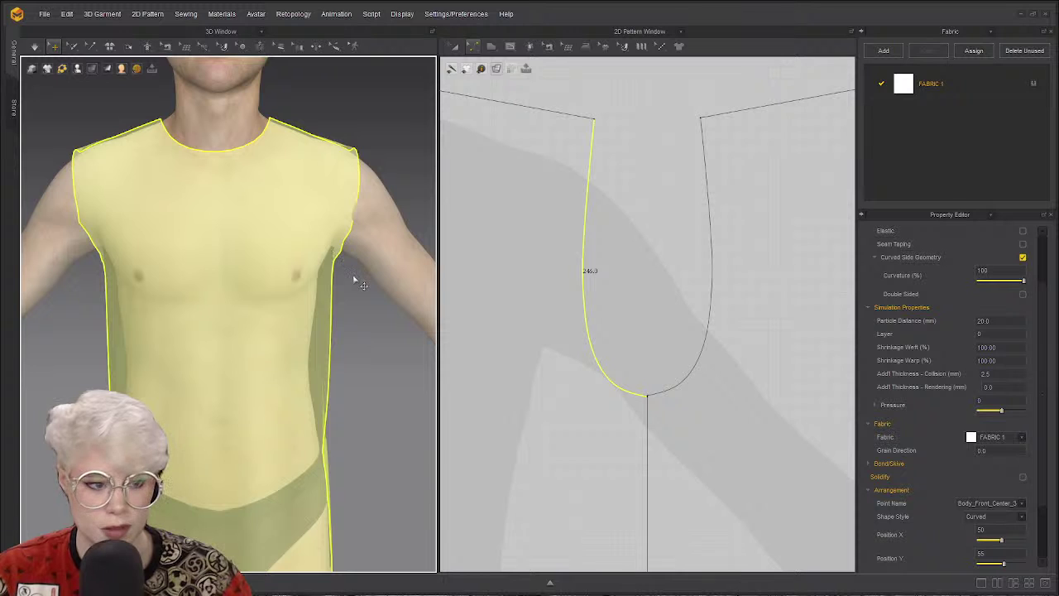
Bow the front armhole curve into the front pattern to about 254.6 mm with Edit Curvature, simulating the garment between adjustments.
key("space")
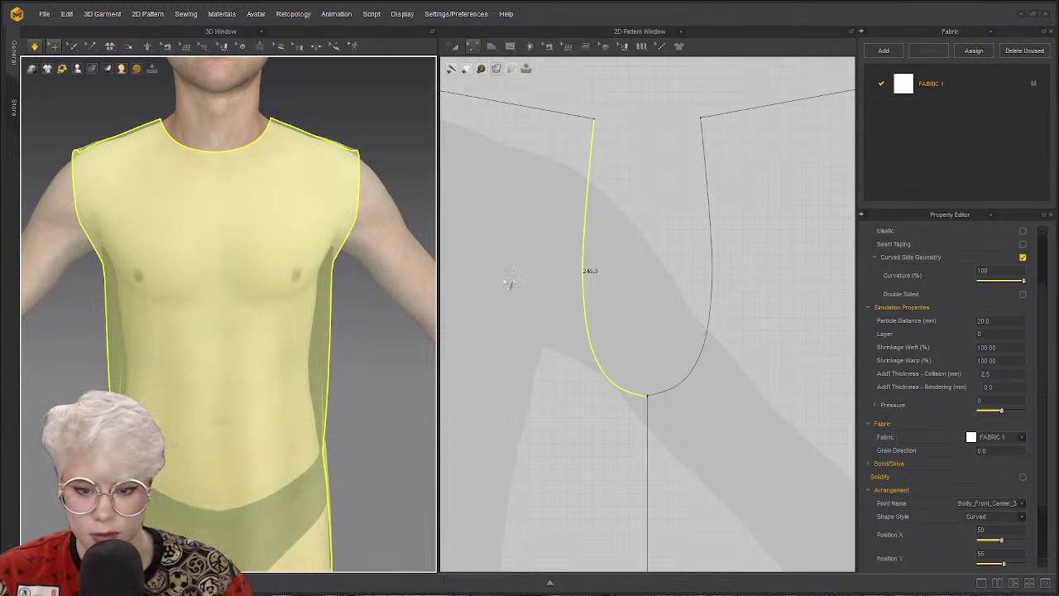
left_click(584, 284)
left_click_drag(584, 283, 577, 318)
key("ctrl+z")
left_click(640, 288)
left_click(586, 312)
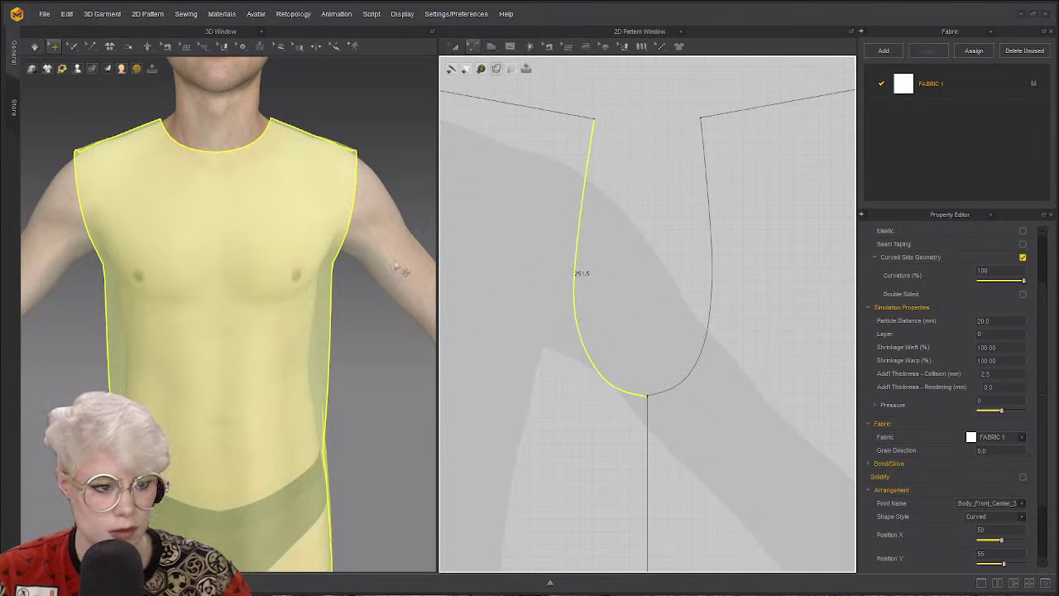
left_click(340, 214)
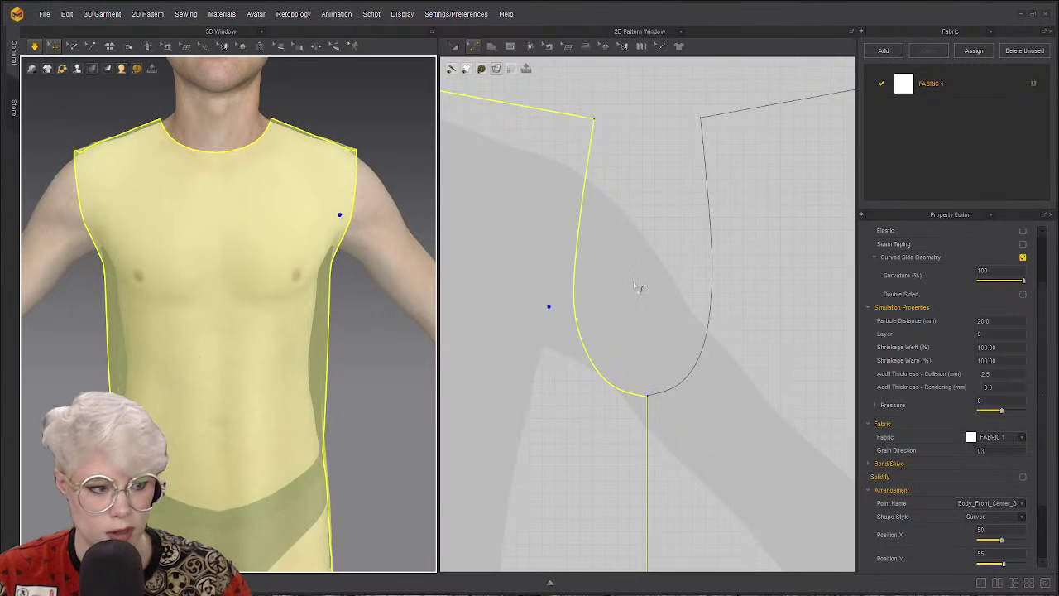
left_click(634, 284)
left_click_drag(576, 292, 571, 275)
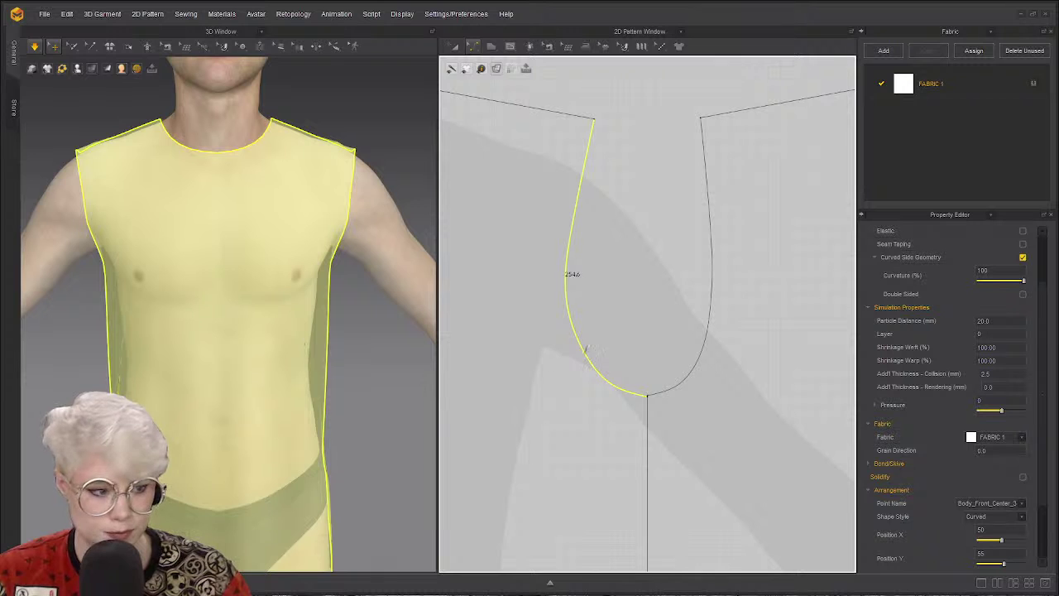
Check the reshaped armhole on the avatar and delete the second curve point above the underarm on the front armhole.
right_click_drag(361, 270, 219, 248)
key("6")
key("3")
key("6")
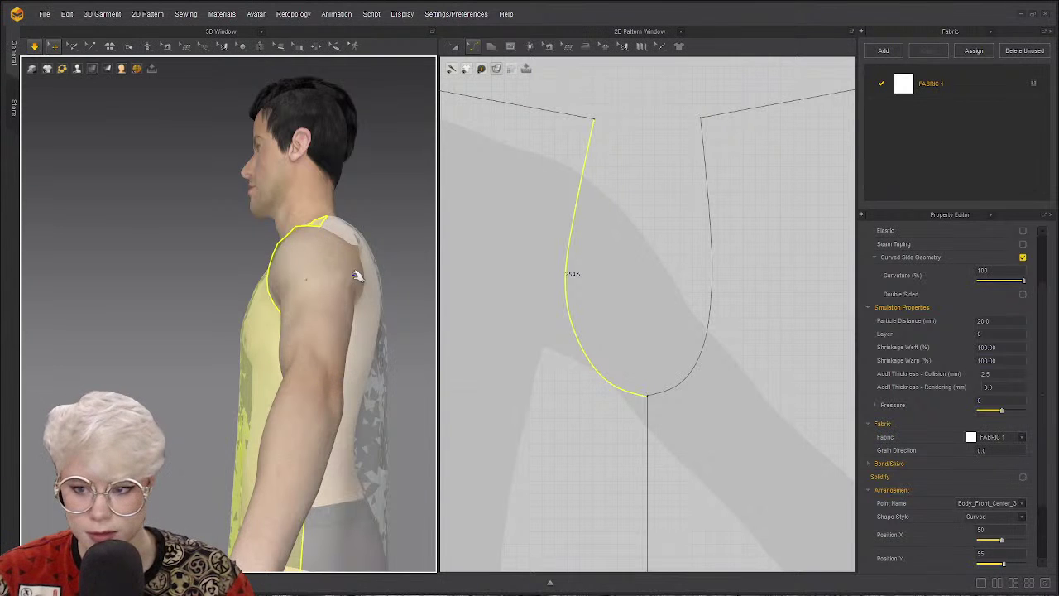
right_click_drag(303, 327, 408, 351)
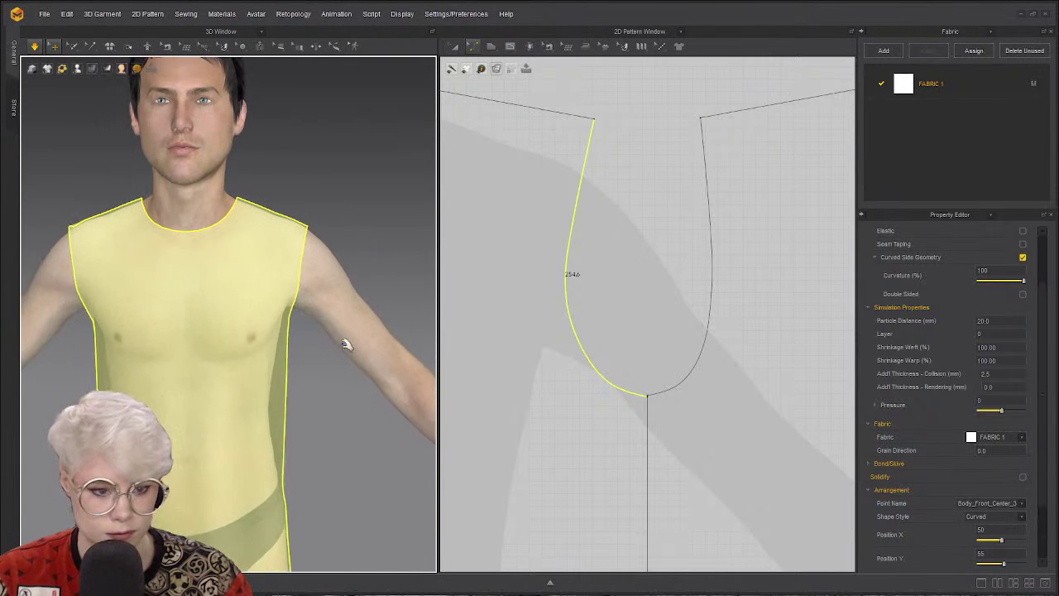
middle_click_drag(210, 322, 214, 326)
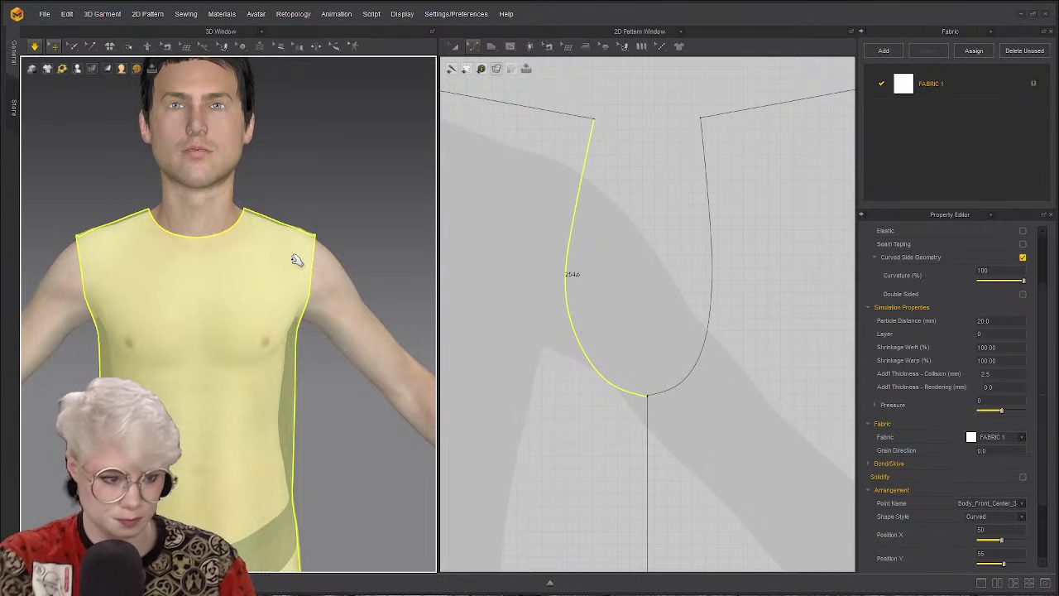
left_click(648, 272)
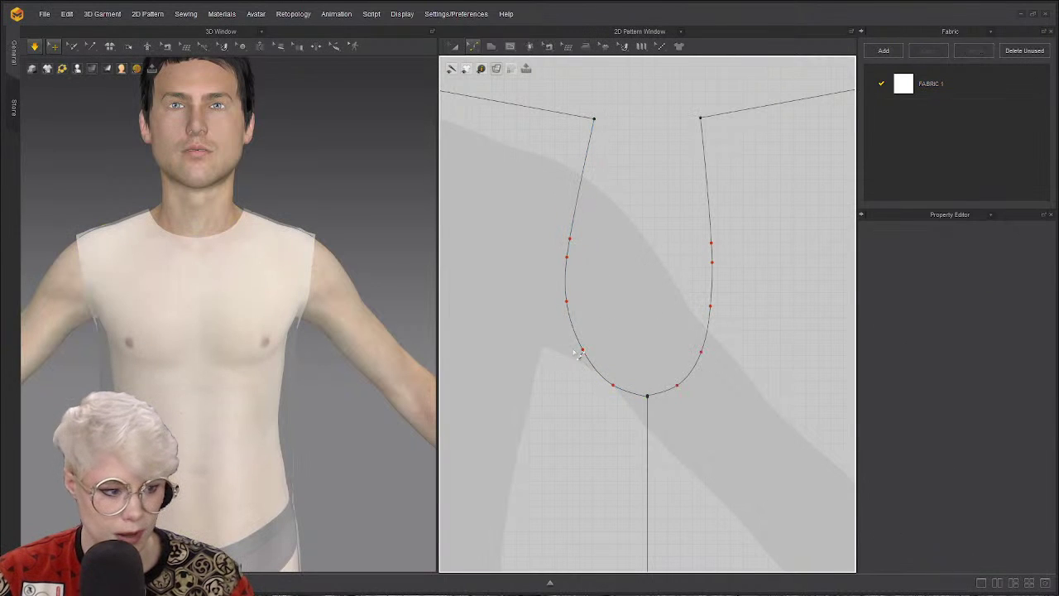
scroll(621, 387, "up", 2)
scroll(329, 321, "up", 2)
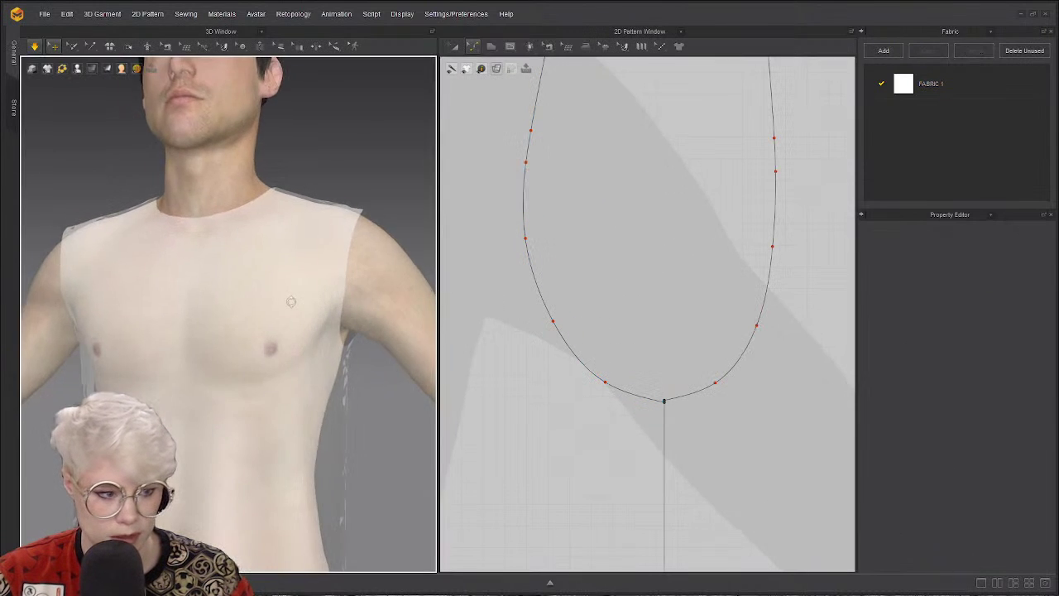
scroll(534, 304, "down", 3)
scroll(535, 323, "up", 1)
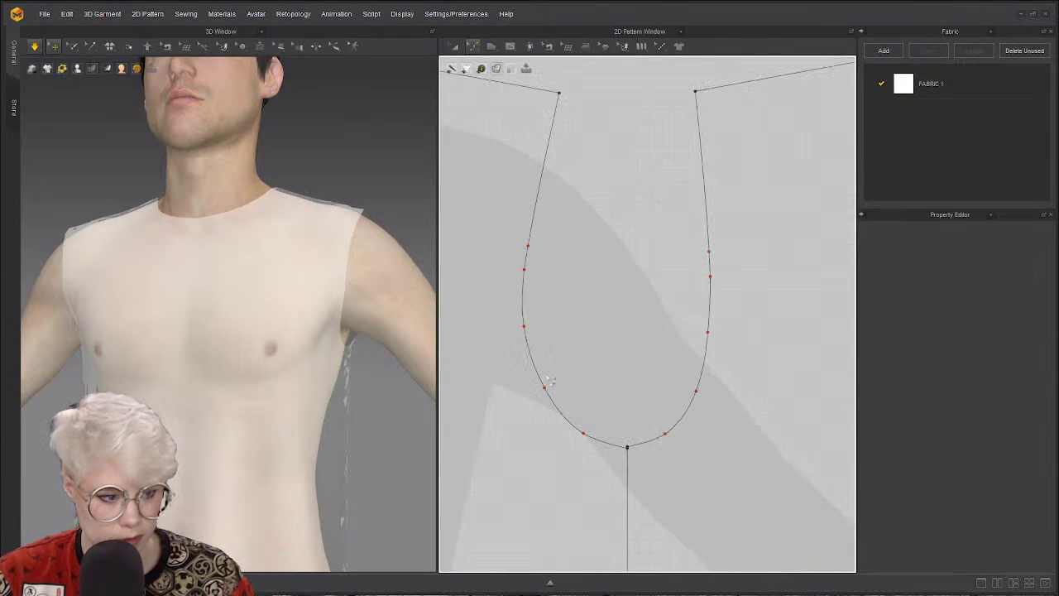
left_click(546, 395)
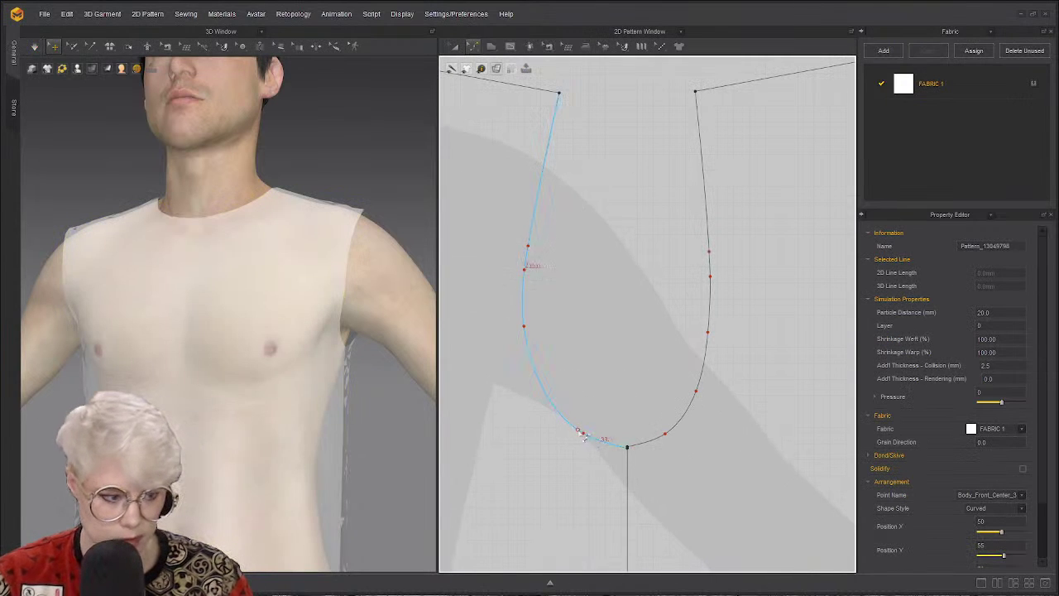
Select the front and back patterns together and align them by their bottom edges.
key("a")
scroll(596, 353, "down", 2)
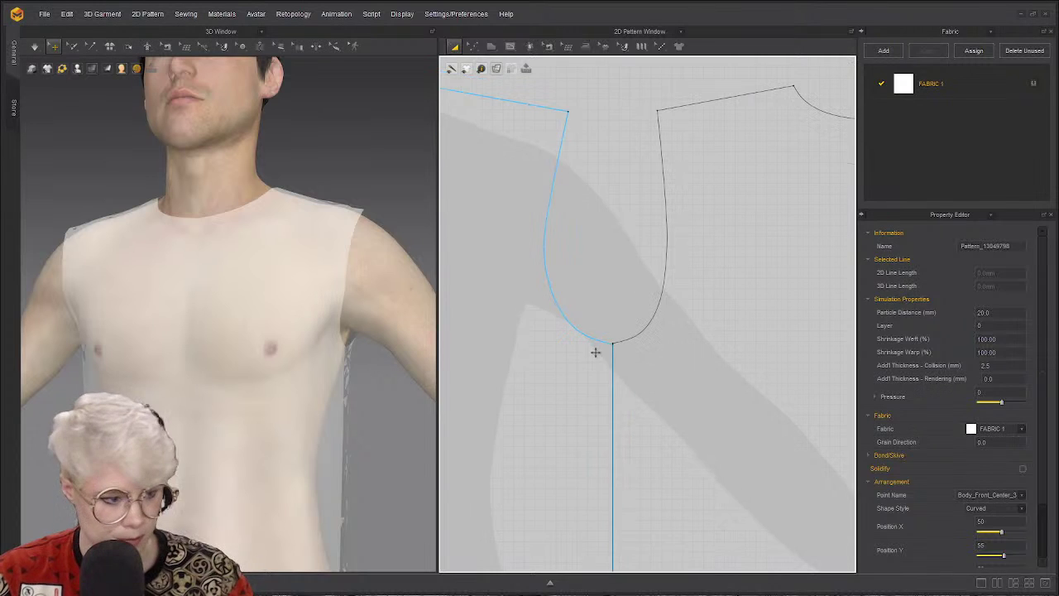
left_click(595, 397)
middle_click_drag(598, 410, 575, 316)
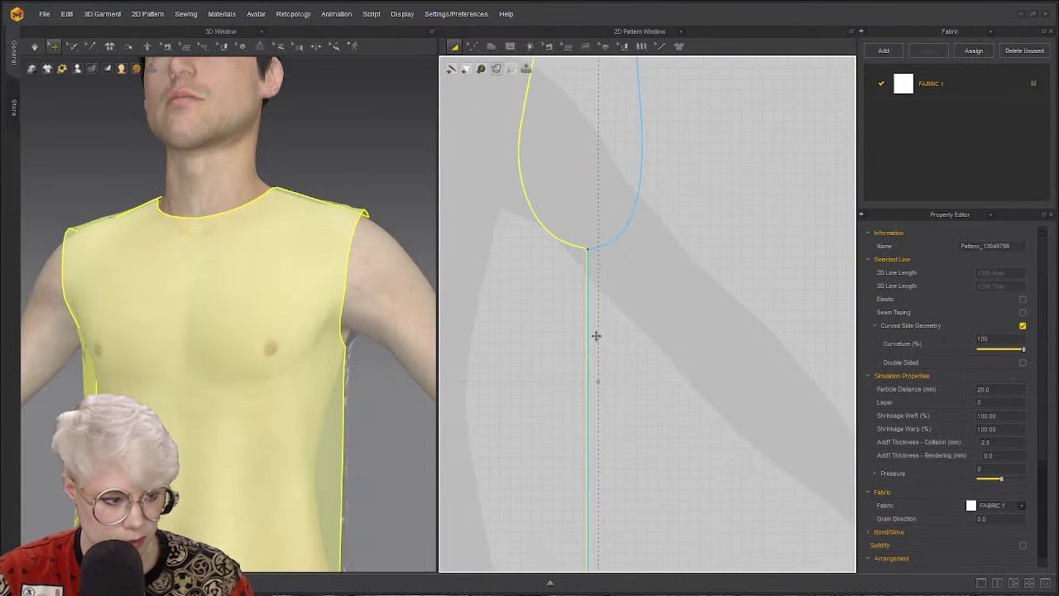
scroll(600, 347, "down", 6)
scroll(613, 376, "up", 5)
scroll(663, 362, "up", 2)
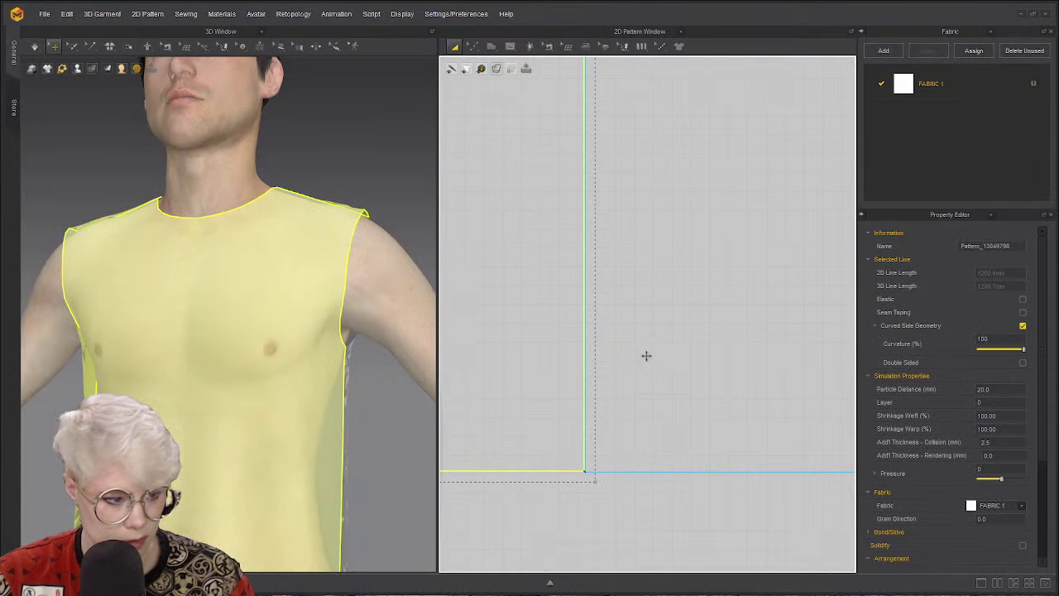
scroll(647, 356, "down", 3)
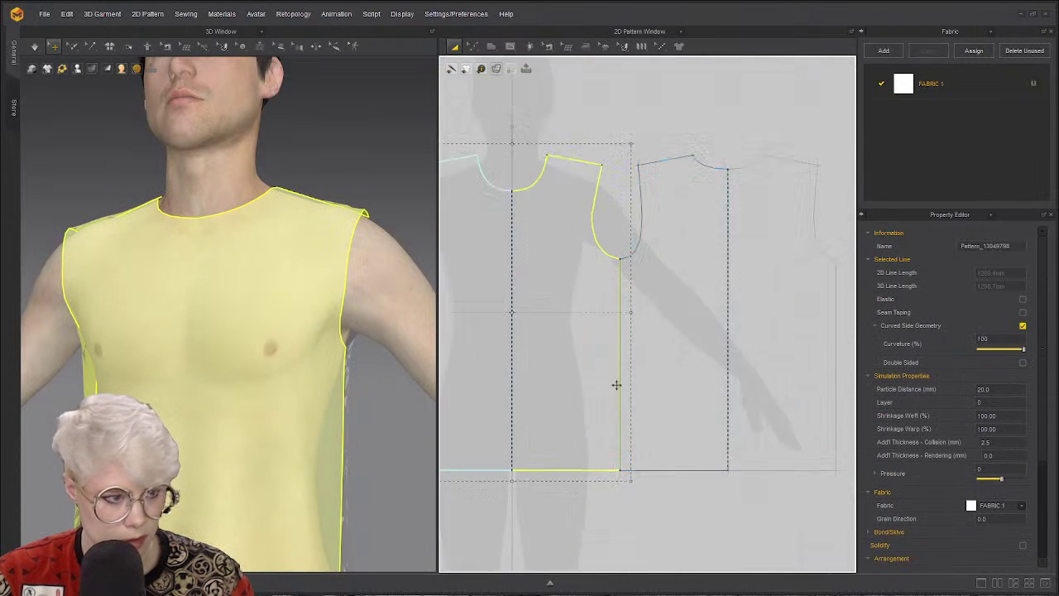
left_click(654, 332, "shift")
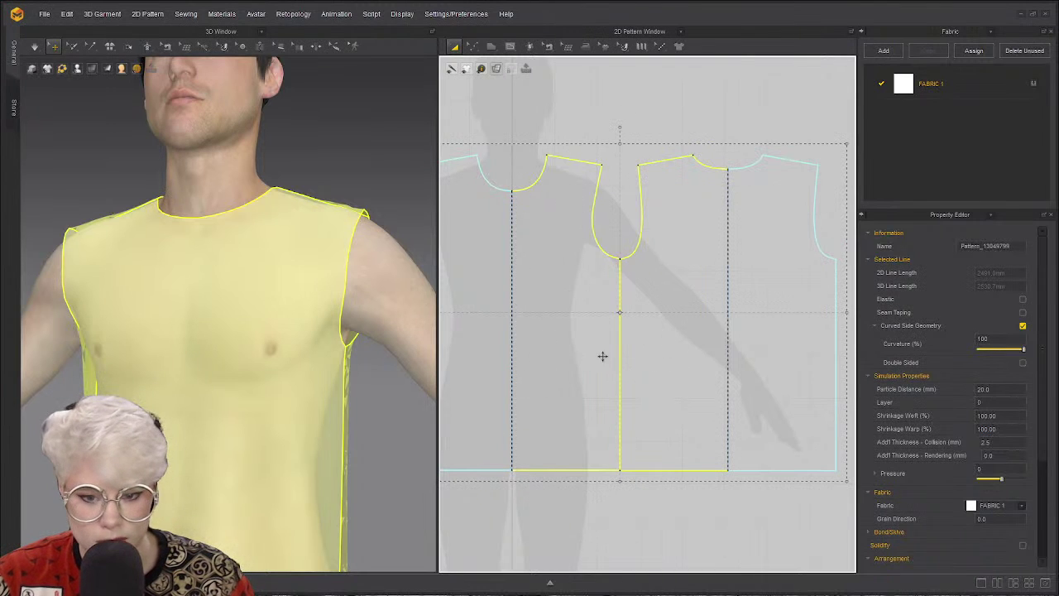
right_click(646, 302)
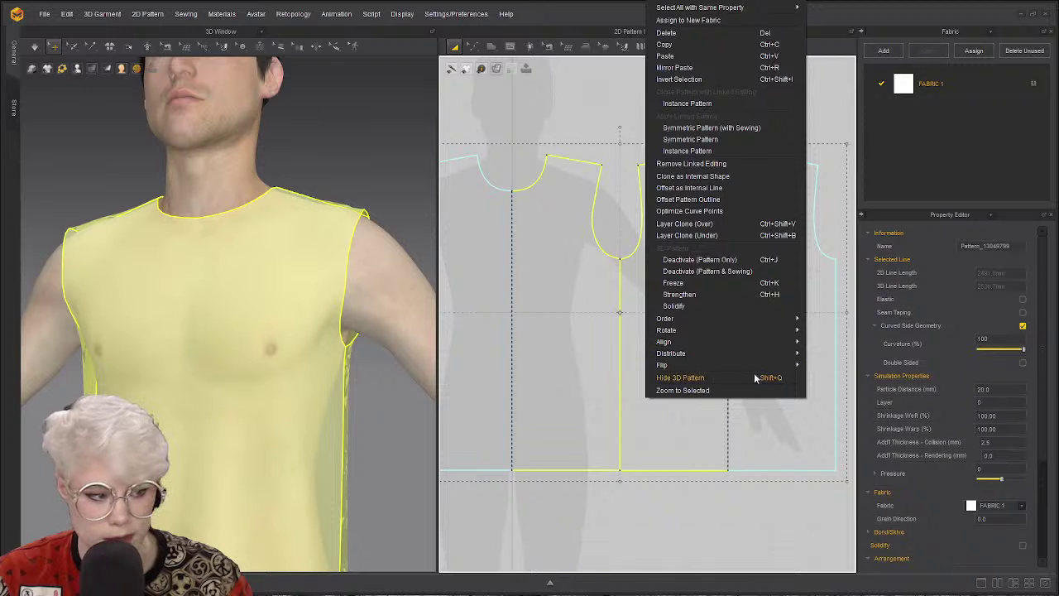
mouse_move(728, 333)
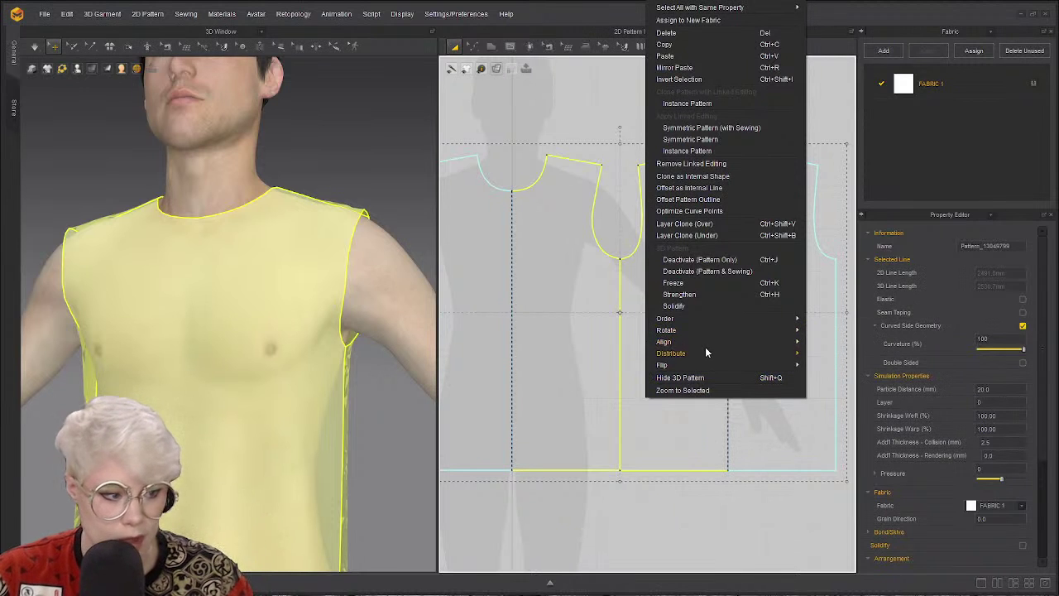
mouse_move(696, 352)
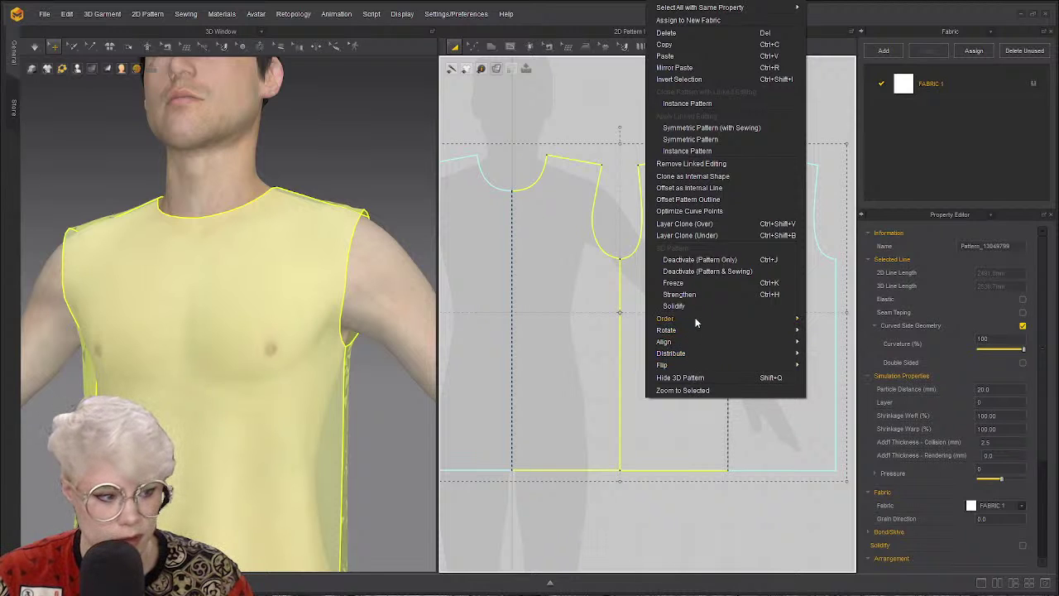
mouse_move(688, 322)
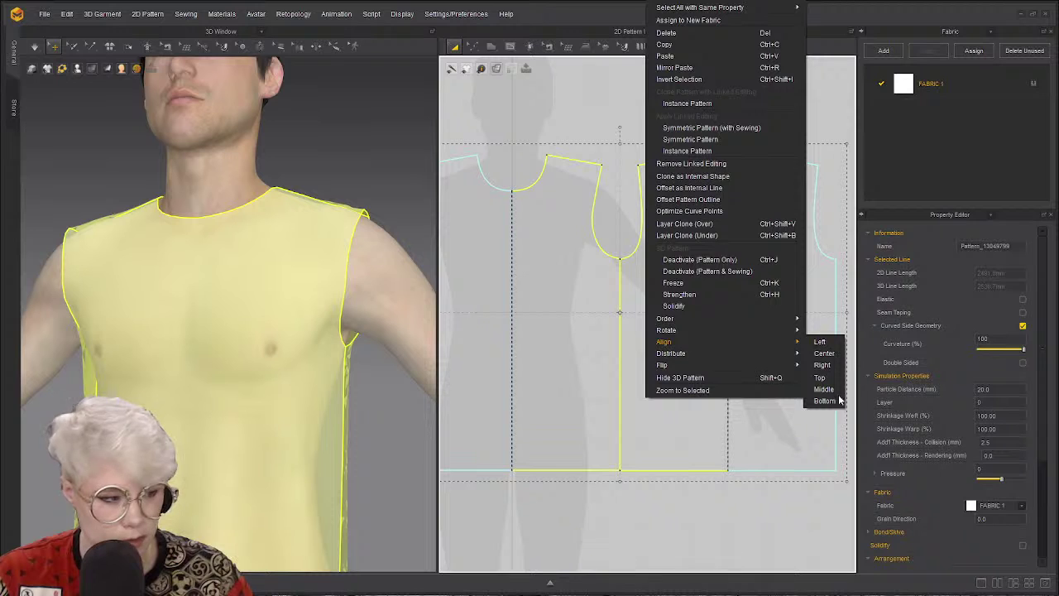
left_click(829, 399)
left_click(613, 234)
Lower the front and back armhole curve points nearest the underarm and nudge the next back point outward with Edit Curve Point.
scroll(610, 229, "up", 6)
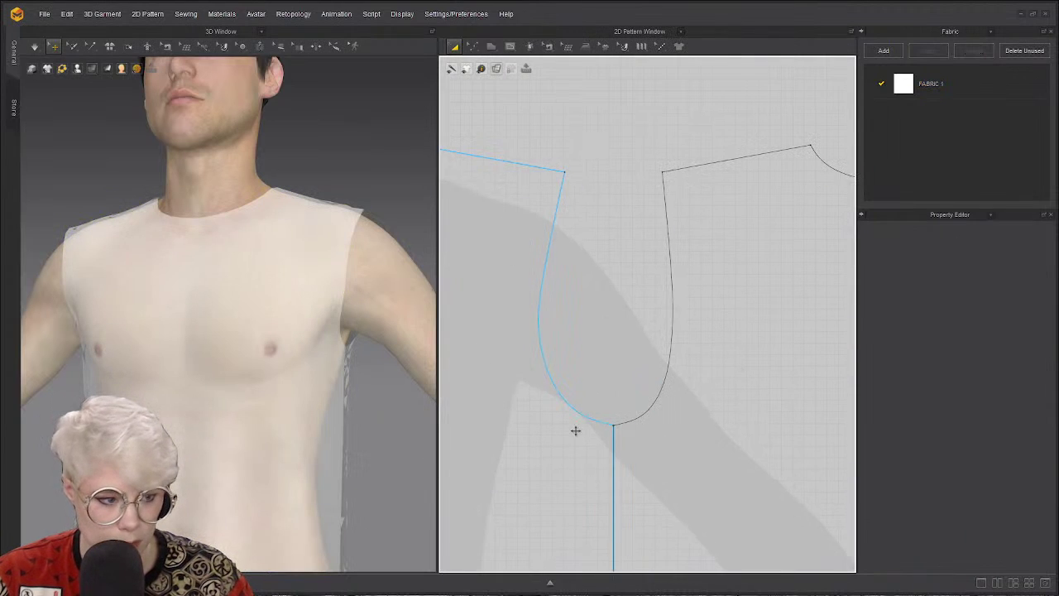
scroll(595, 433, "up", 5)
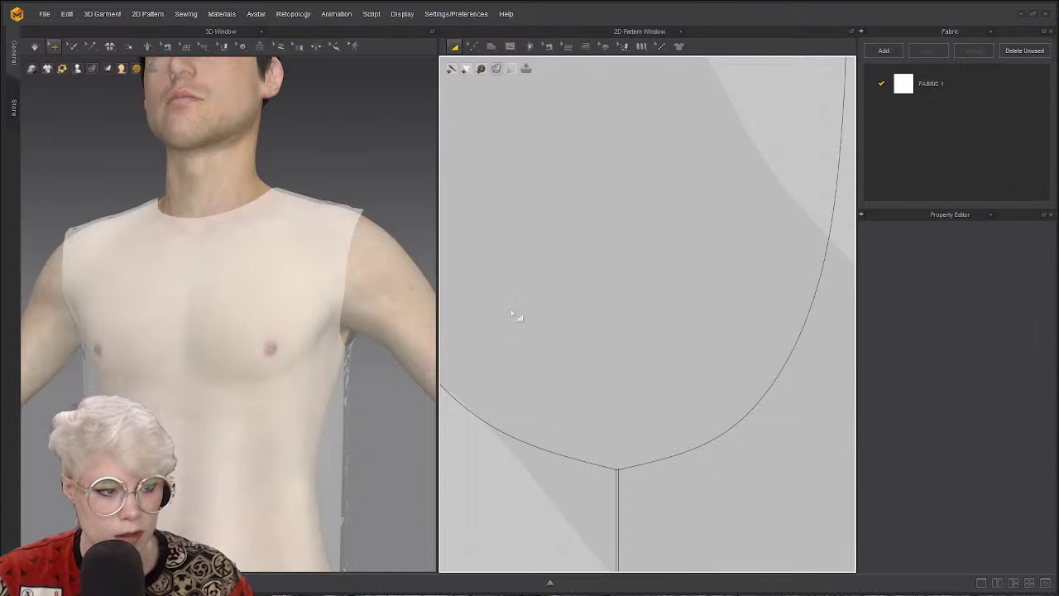
scroll(551, 411, "down", 2)
scroll(351, 343, "up", 4)
right_click_drag(352, 346, 270, 351)
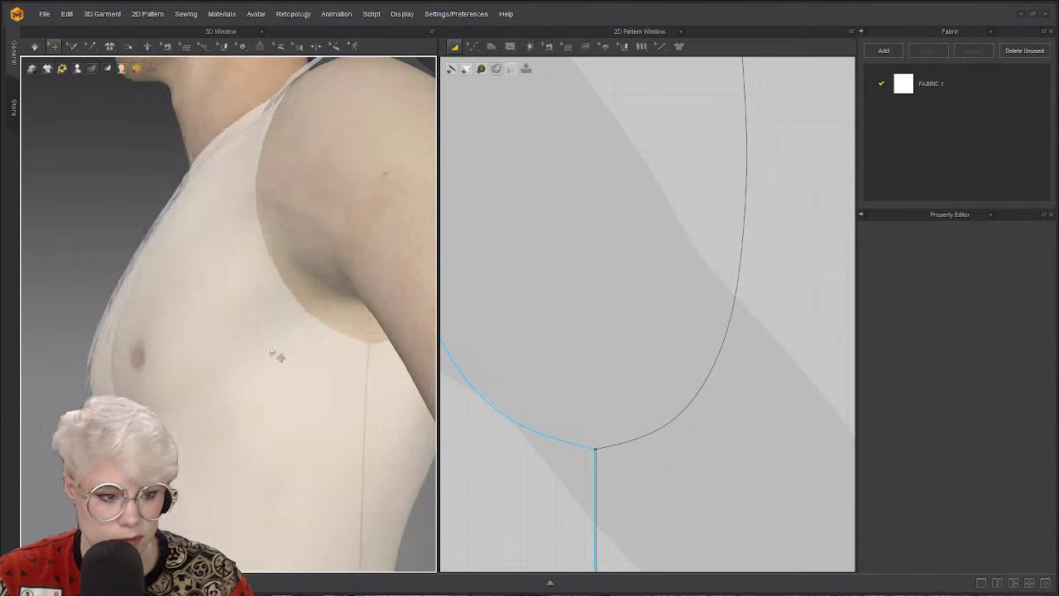
middle_click_drag(334, 341, 275, 339)
left_click(507, 50)
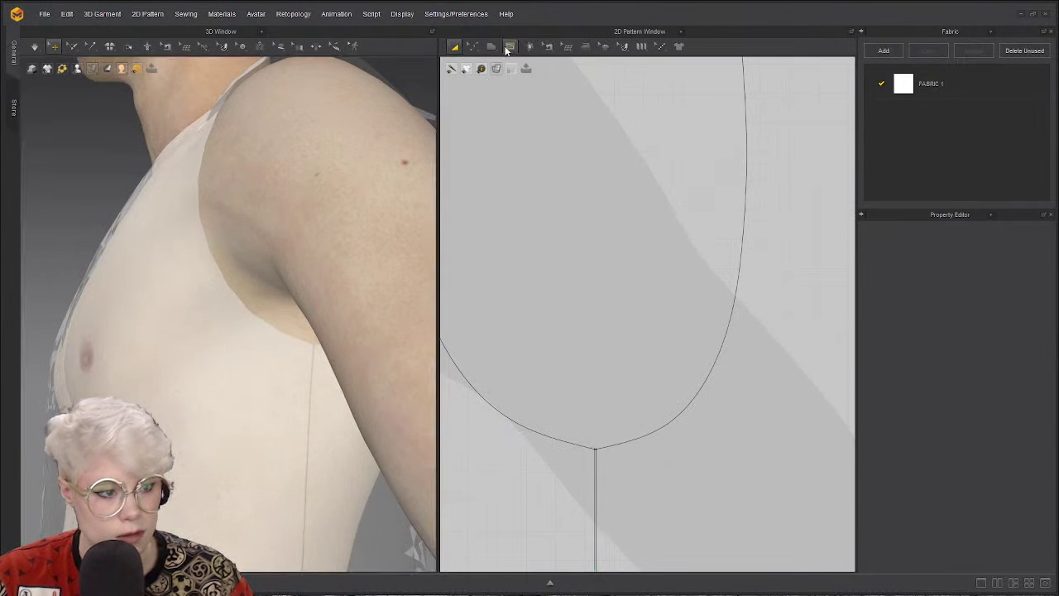
left_click_drag(474, 46, 502, 100)
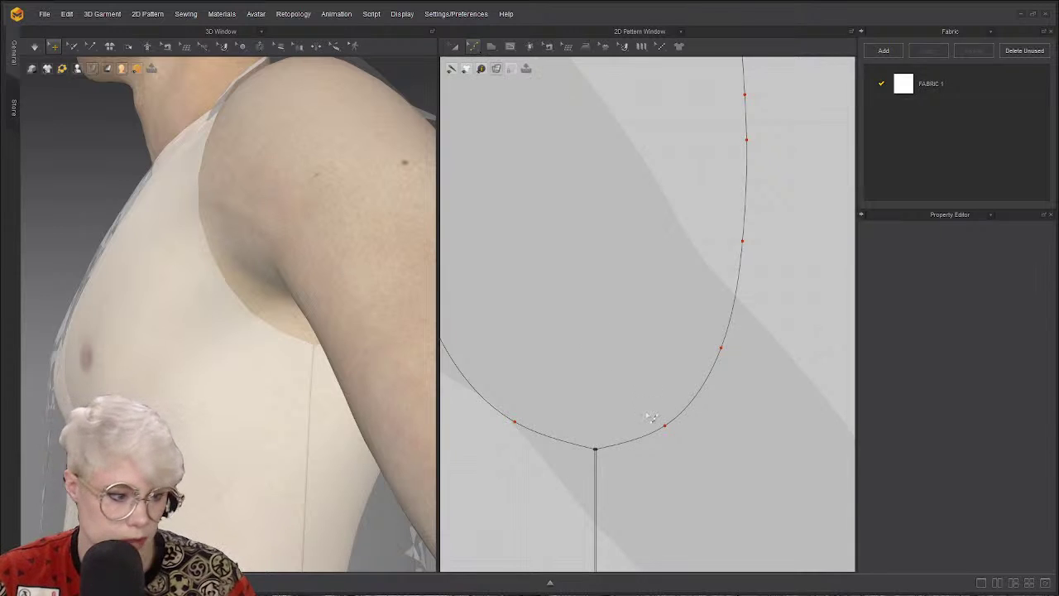
left_click_drag(515, 423, 518, 430)
left_click(667, 427)
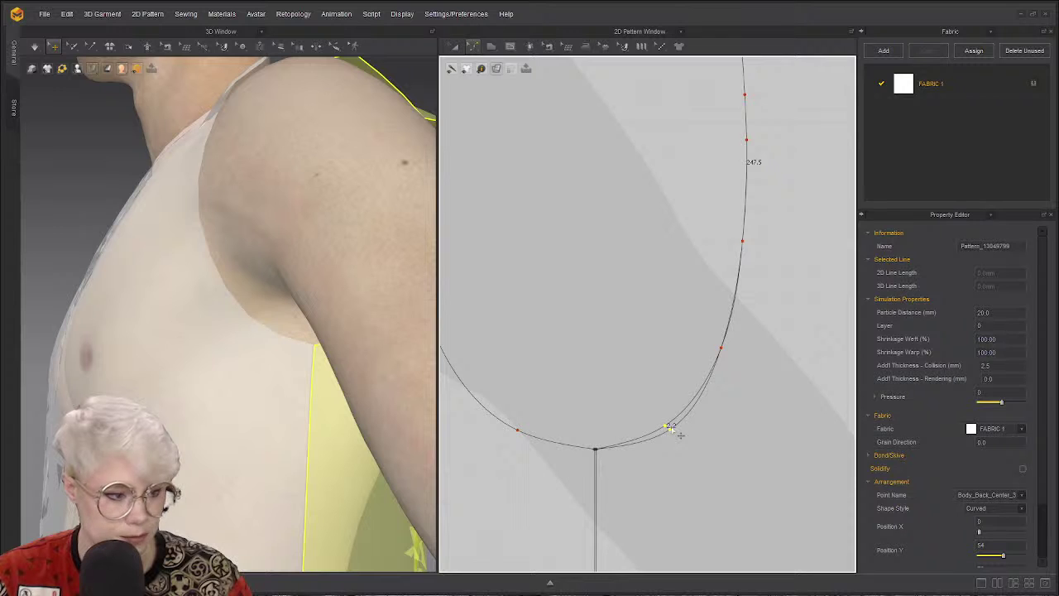
left_click_drag(722, 344, 727, 349)
Delete the two middle curve points of the back armhole and shift its upper point into the back pattern, making the curve about 249.3 mm.
scroll(725, 341, "down", 2)
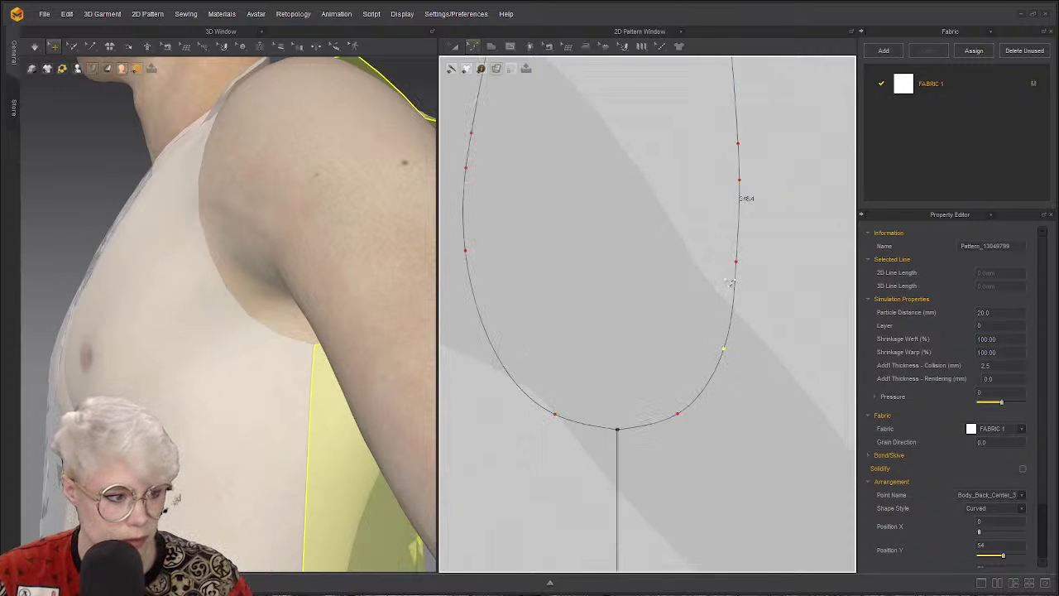
middle_click_drag(739, 214, 701, 318)
scroll(701, 318, "down", 1)
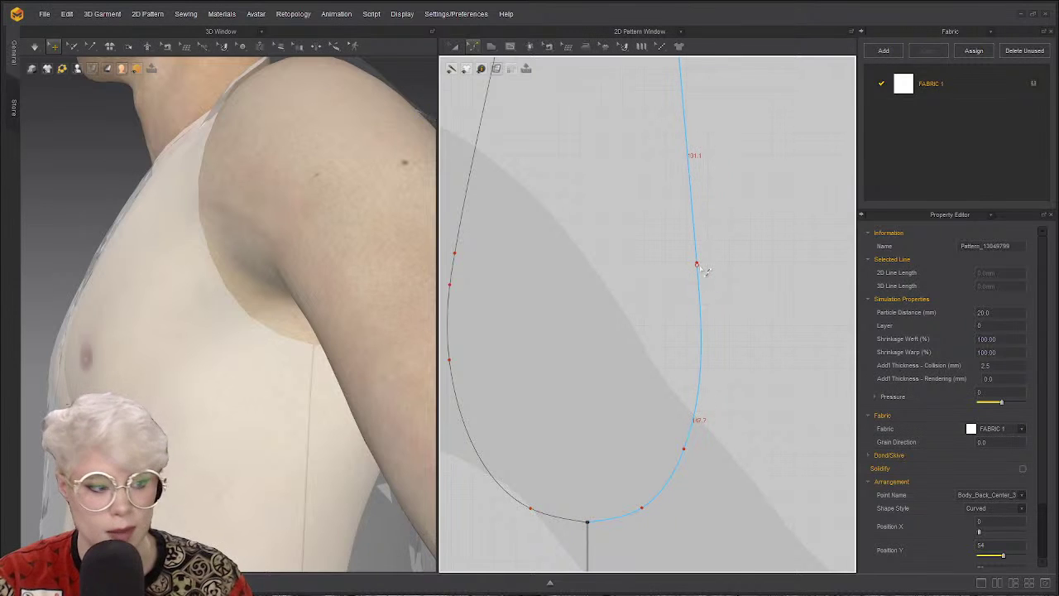
mouse_move(702, 269)
left_mouse_down()
mouse_move(716, 269)
mouse_move(703, 263)
left_mouse_up()
scroll(698, 328, "down", 7)
scroll(667, 294, "up", 6)
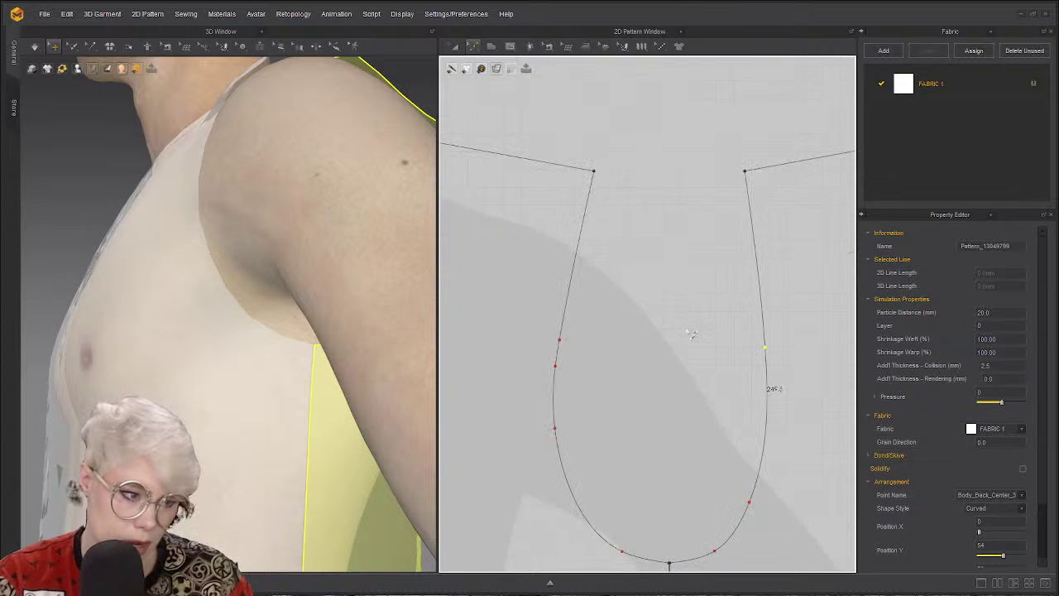
scroll(691, 334, "down", 1)
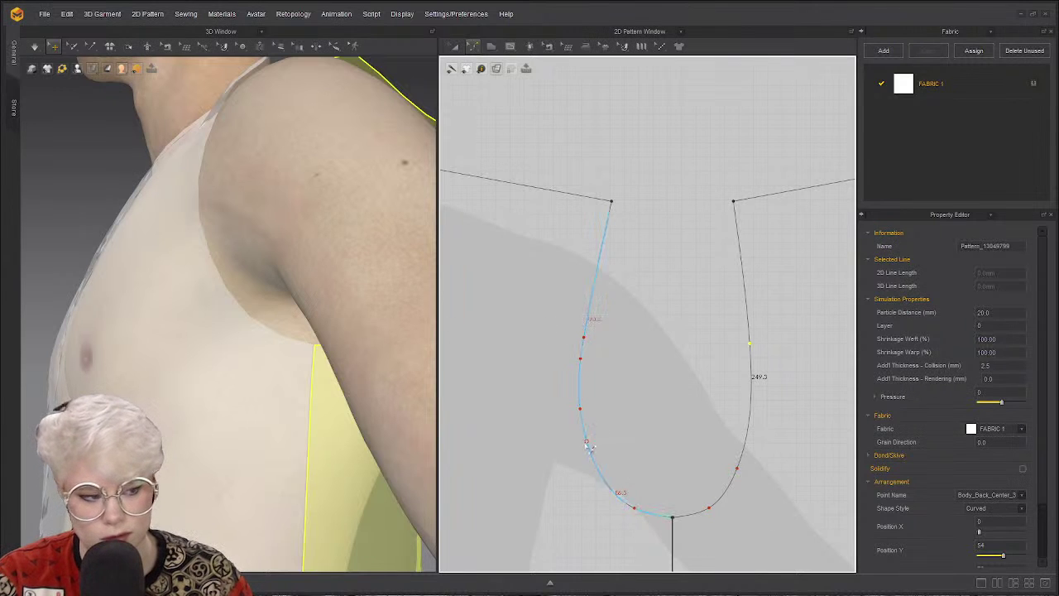
Simulate the garment and examine the armhole from the front and the side of the avatar.
scroll(647, 420, "up", 4)
right_click_drag(280, 465, 398, 346)
scroll(536, 338, "down", 5)
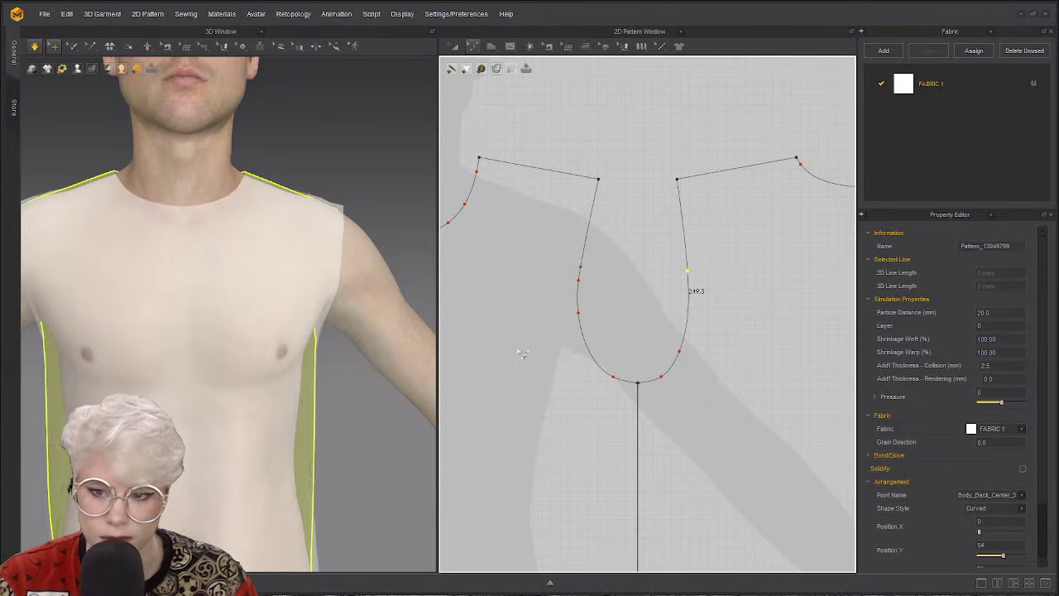
right_click_drag(242, 391, 237, 347)
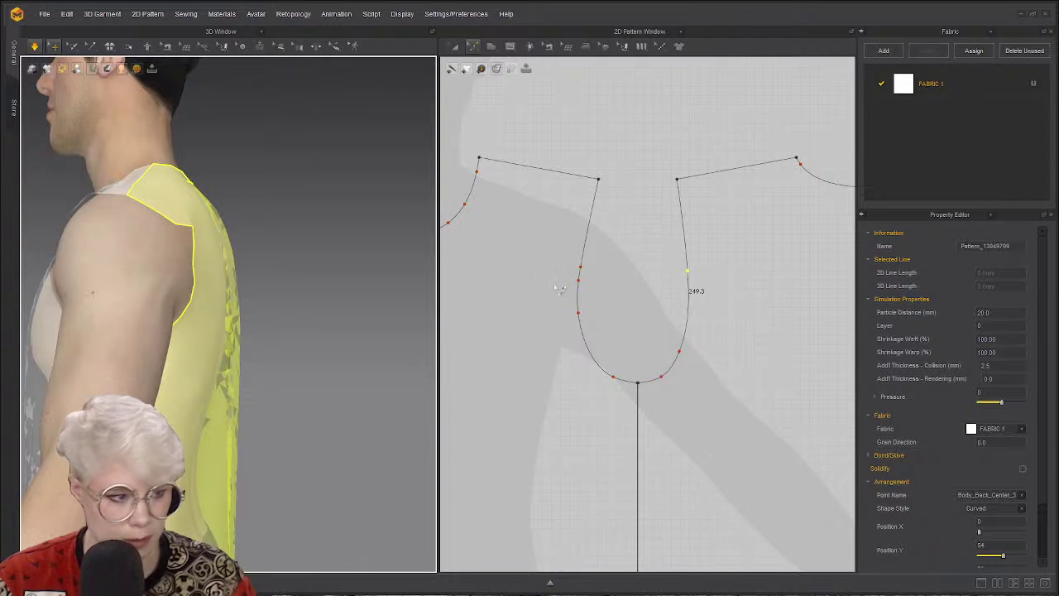
scroll(596, 298, "down", 2)
scroll(636, 324, "up", 3)
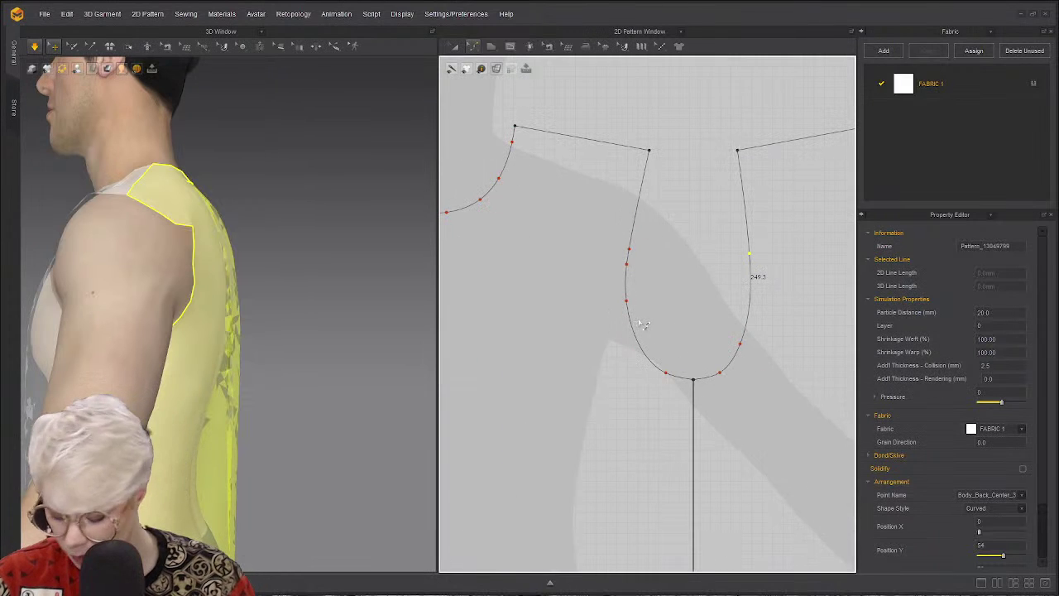
Try shifting the front armhole's second curve point above the underarm outward, making the curve about 249.6 mm, simulate it, and undo the shift.
left_click_drag(628, 302, 639, 301)
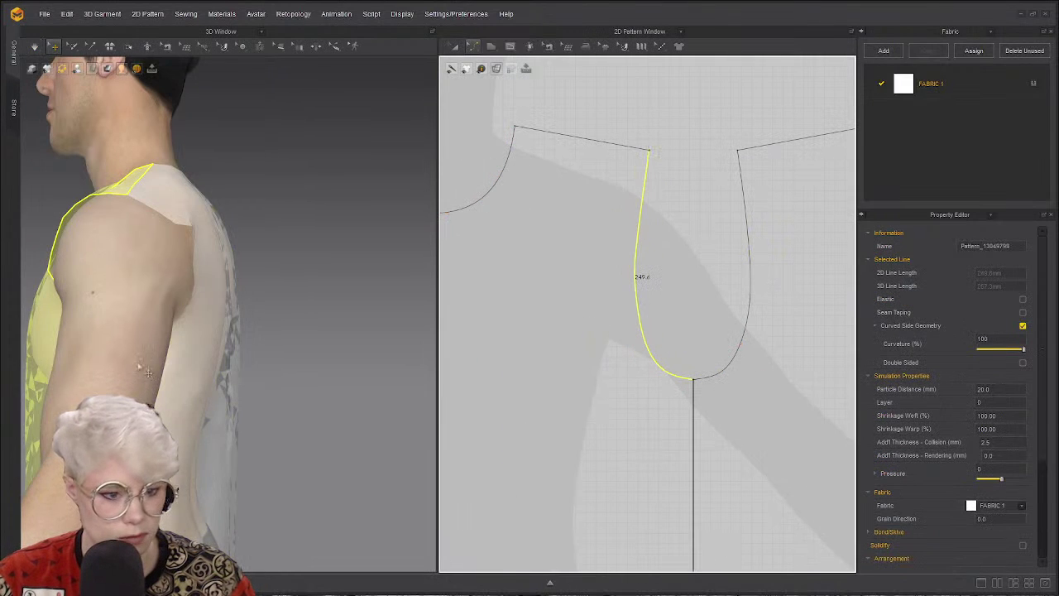
right_click_drag(137, 367, 274, 356)
key("space")
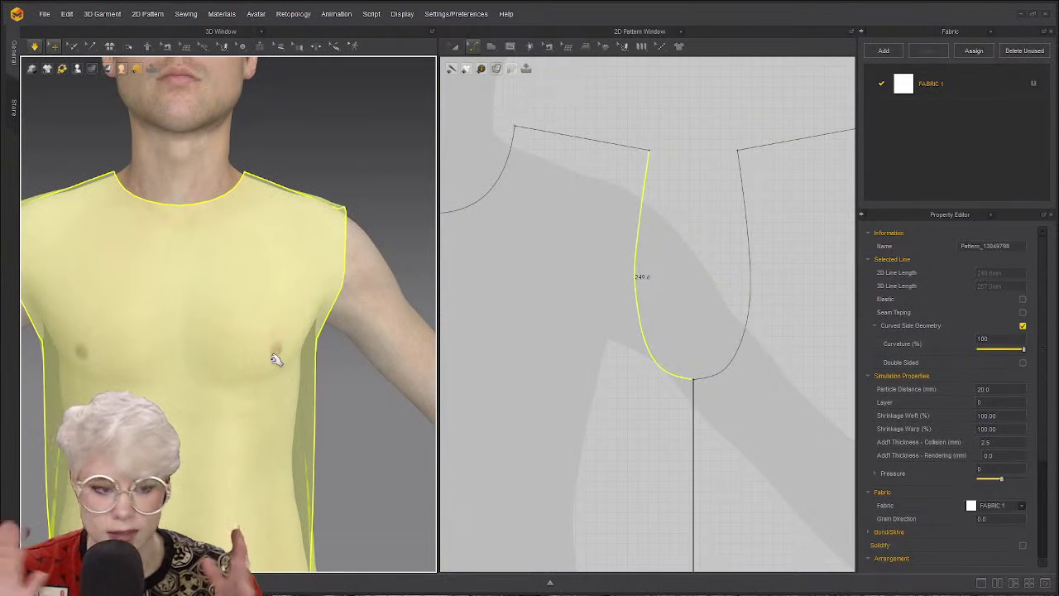
right_click_drag(311, 336, 264, 345)
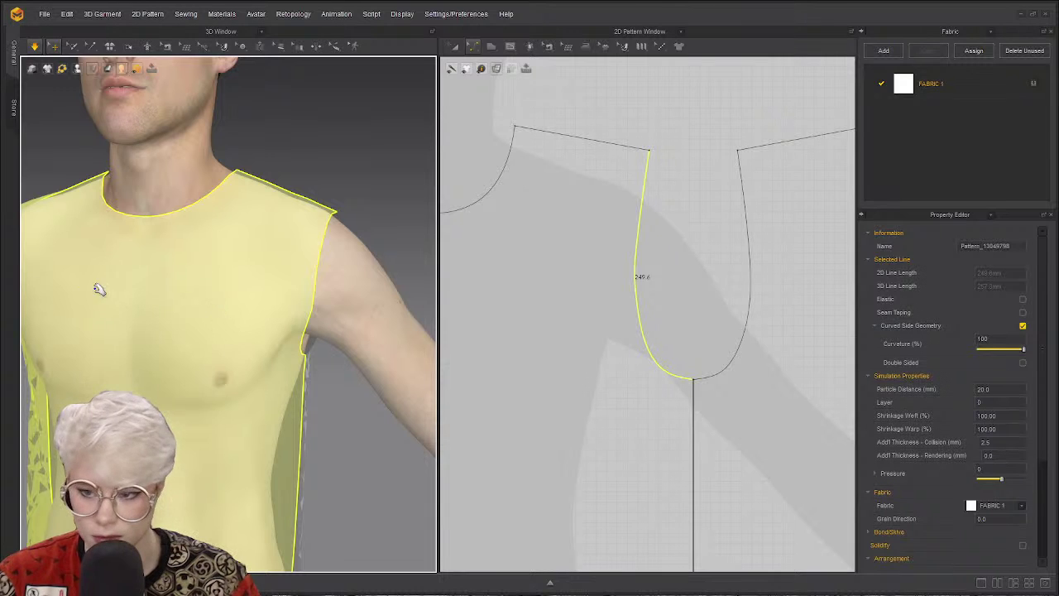
key("space")
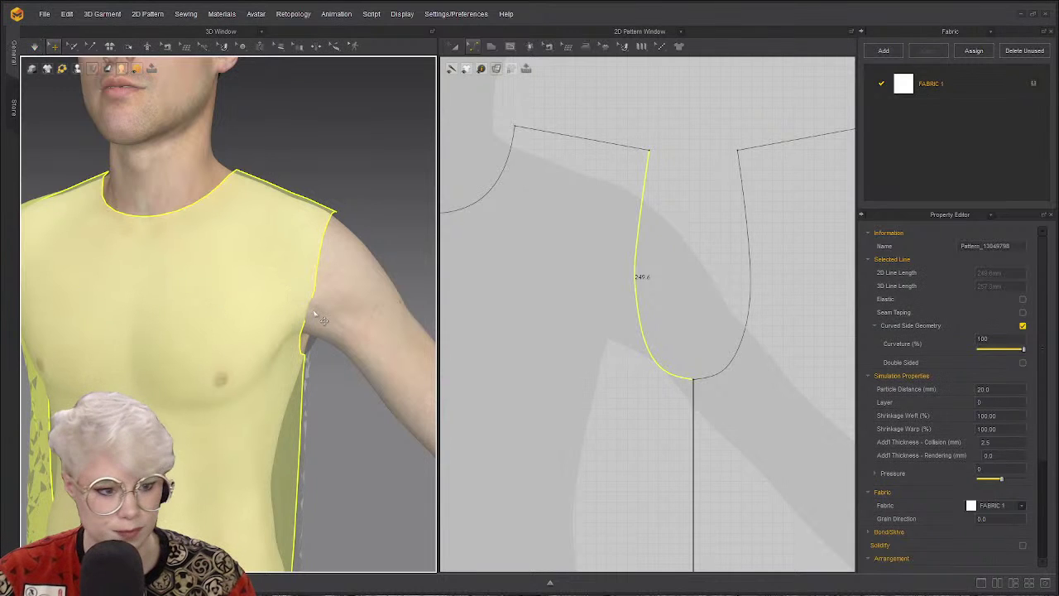
key("ctrl+z")
Shift the front armhole's second curve point above the underarm slightly outward, simulate the garment and check its fit around the shoulders.
scroll(598, 319, "up", 3)
left_click(689, 265)
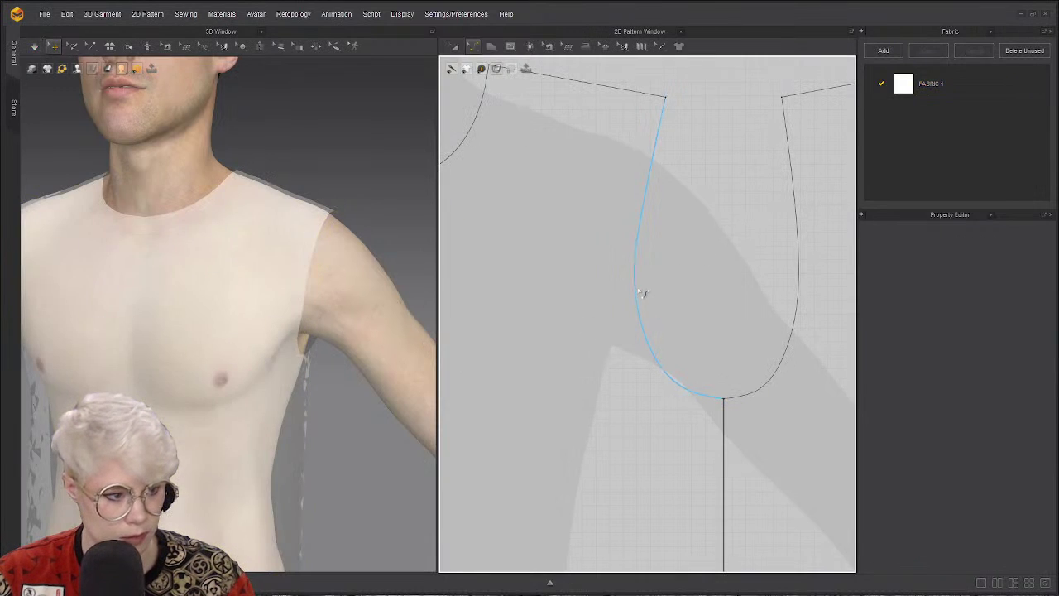
left_click_drag(637, 289, 646, 289)
left_click(719, 290)
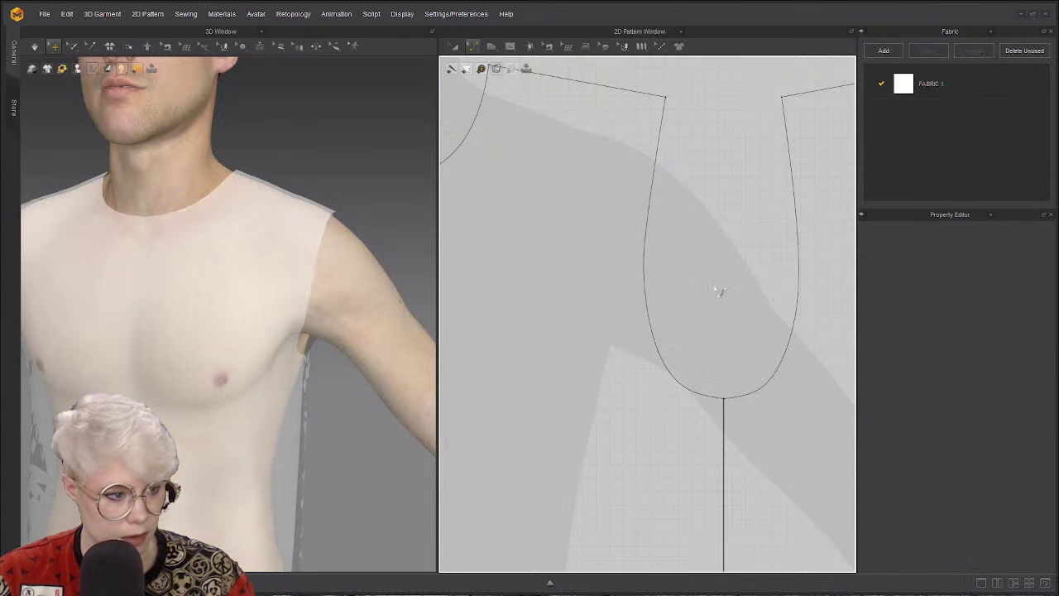
right_click_drag(293, 350, 315, 333)
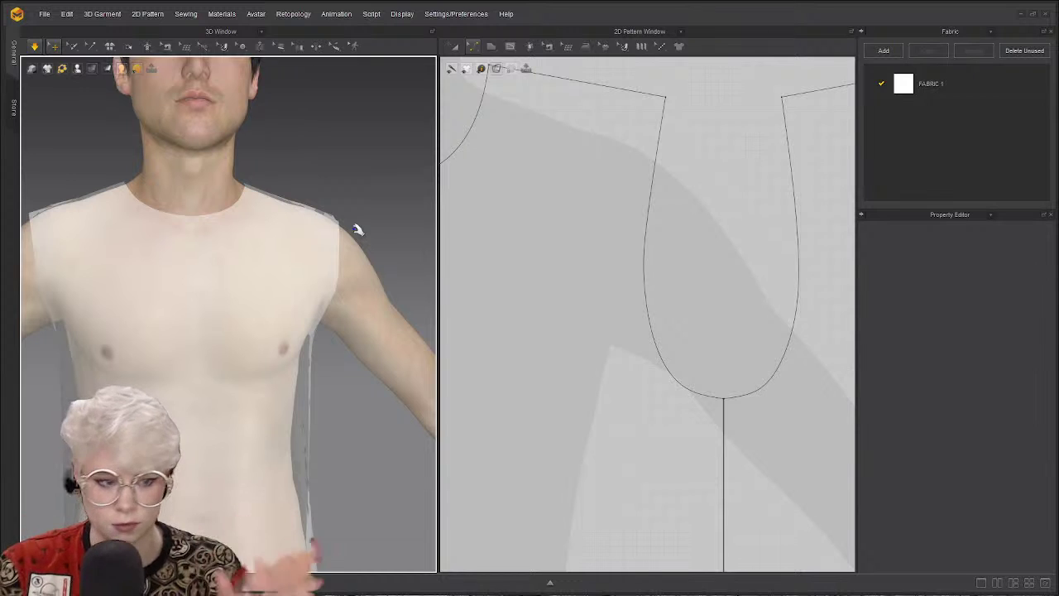
right_click_drag(348, 229, 335, 249)
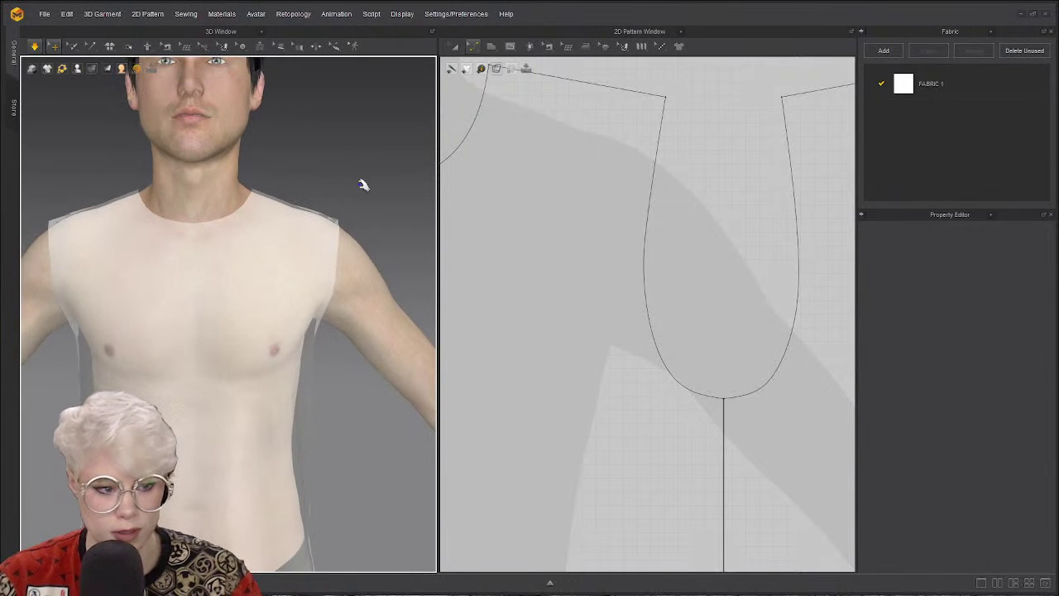
right_click_drag(367, 403, 319, 396)
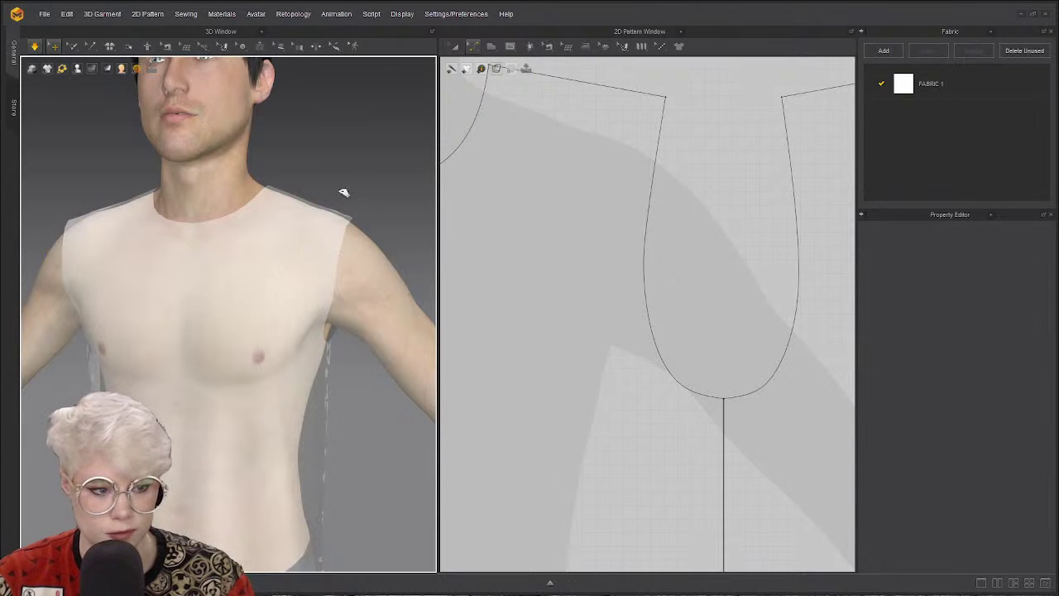
scroll(87, 314, "down", 3)
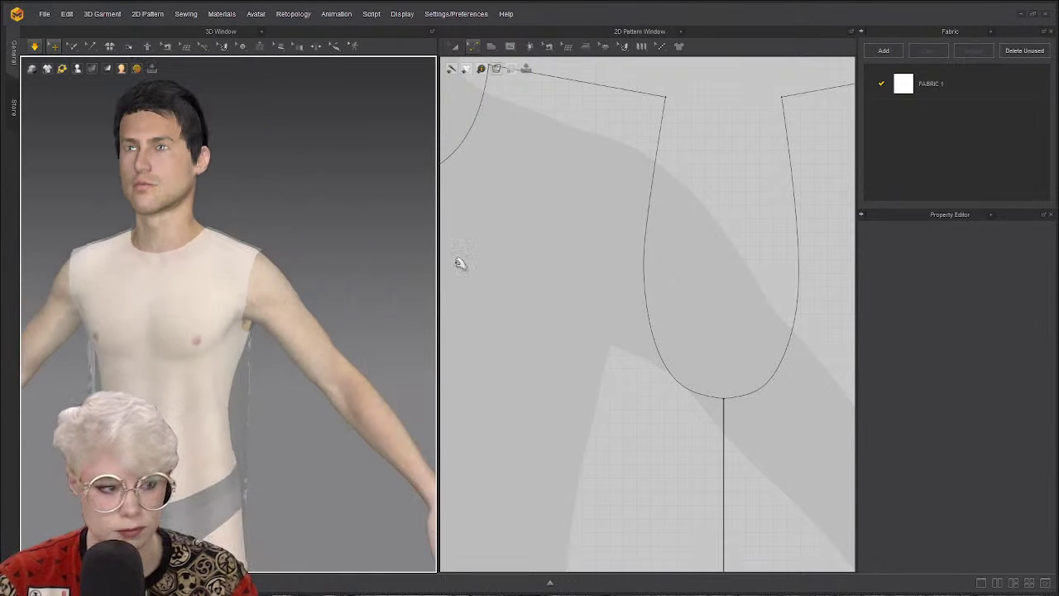
Move the back pattern away from the front pattern to leave a wide gap between the two armholes.
scroll(621, 240, "down", 5)
scroll(656, 253, "up", 3)
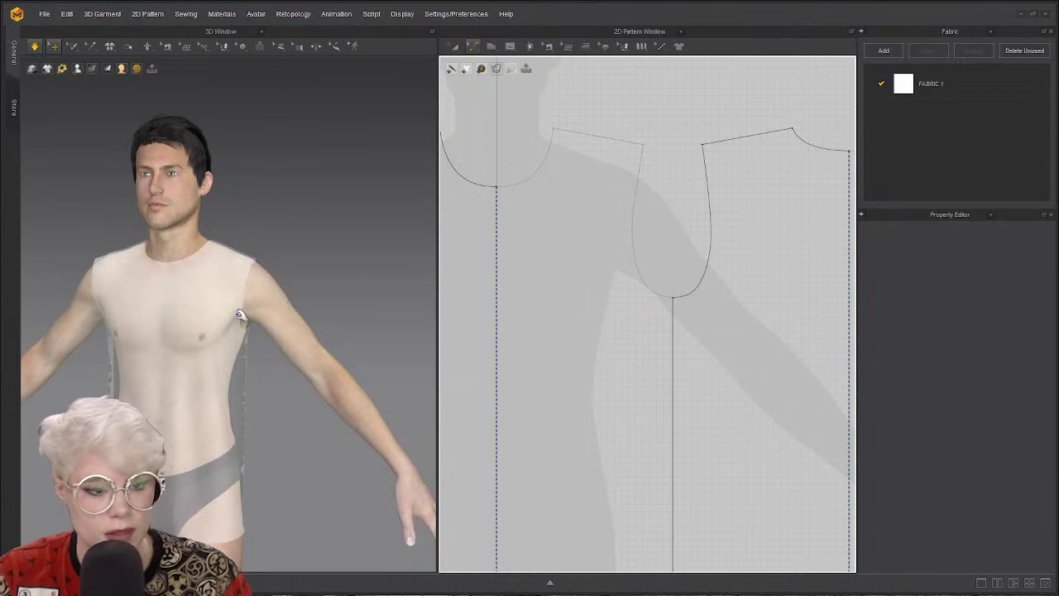
scroll(248, 323, "up", 2)
key("a")
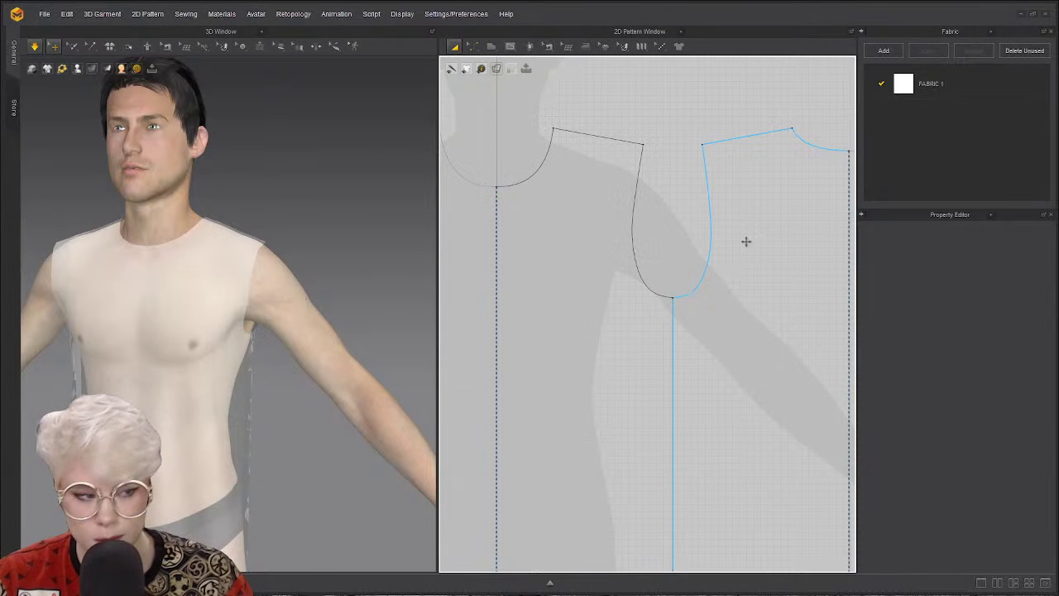
left_click_drag(756, 247, 914, 265)
middle_click_drag(528, 287, 507, 289)
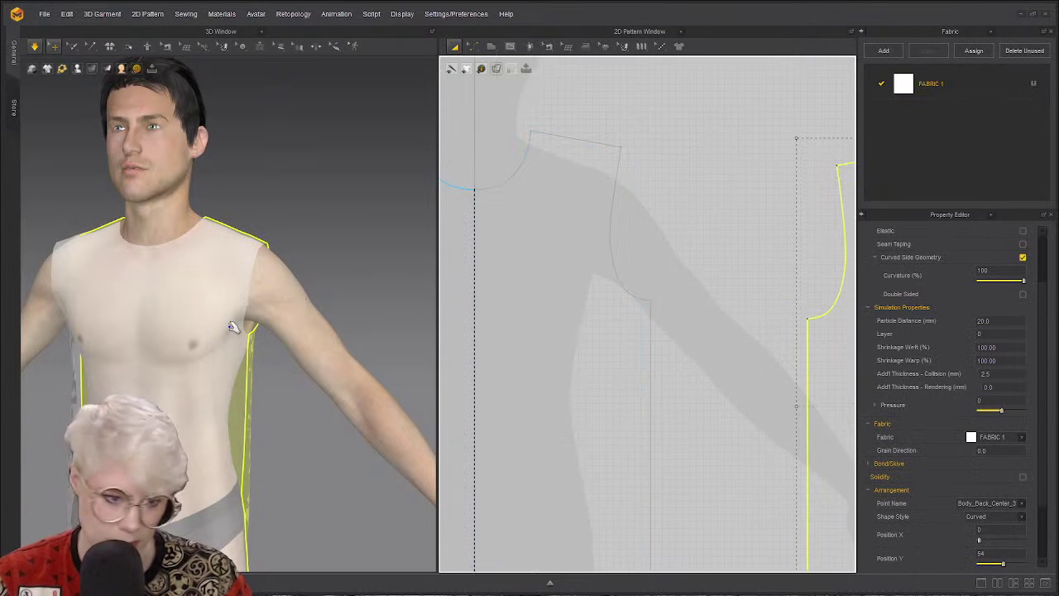
left_click(645, 212)
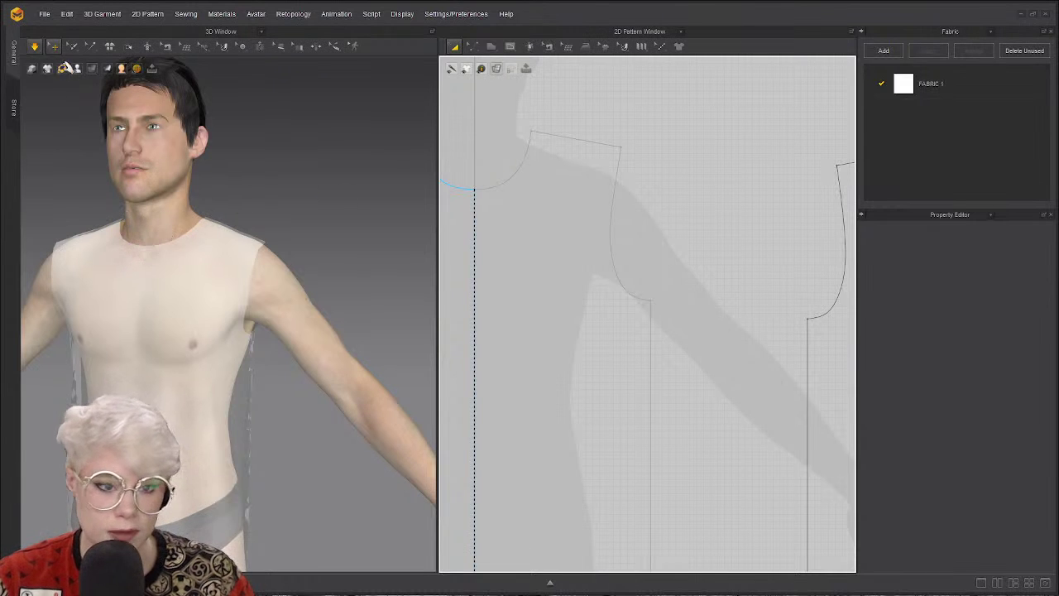
Stop the simulation and show the avatar's arrangement points.
mouse_move(77, 70)
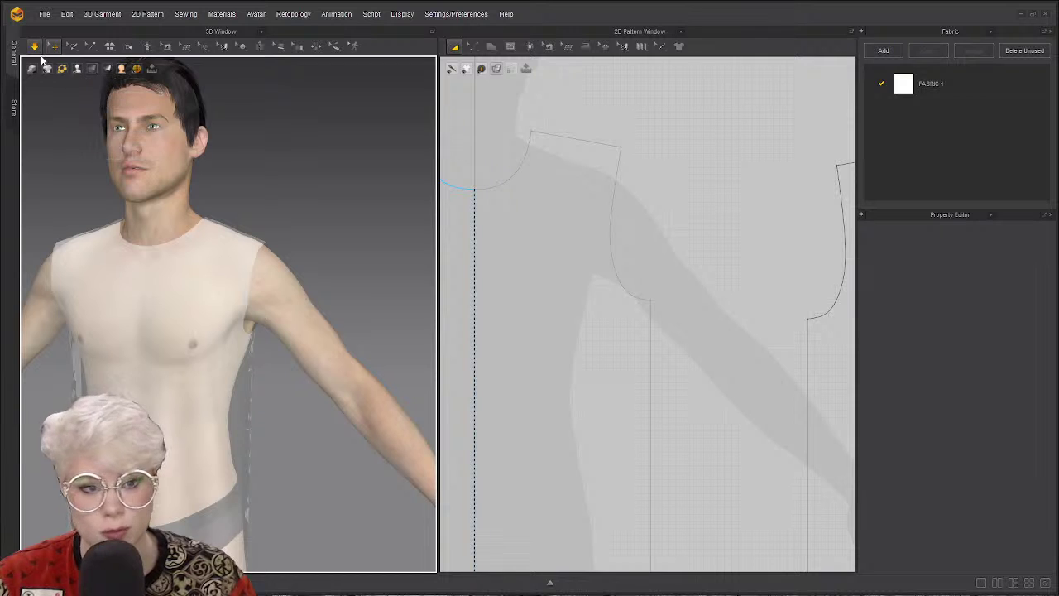
mouse_move(34, 48)
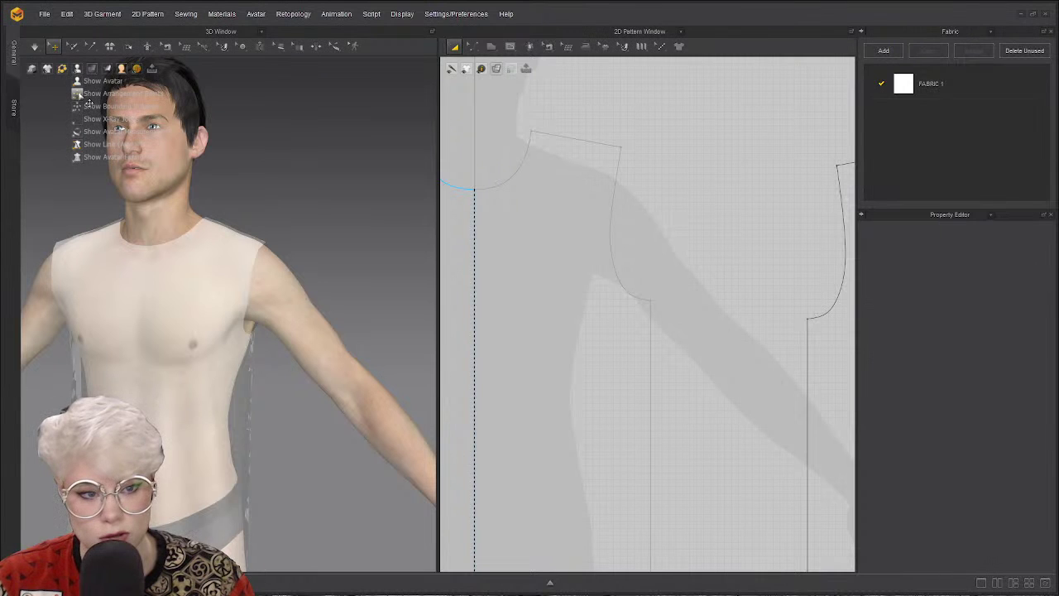
left_click(88, 95)
Draw a rectangular pattern between the front and back patterns, spanning about the height of the front armhole.
scroll(655, 213, "down", 5)
scroll(637, 217, "up", 1)
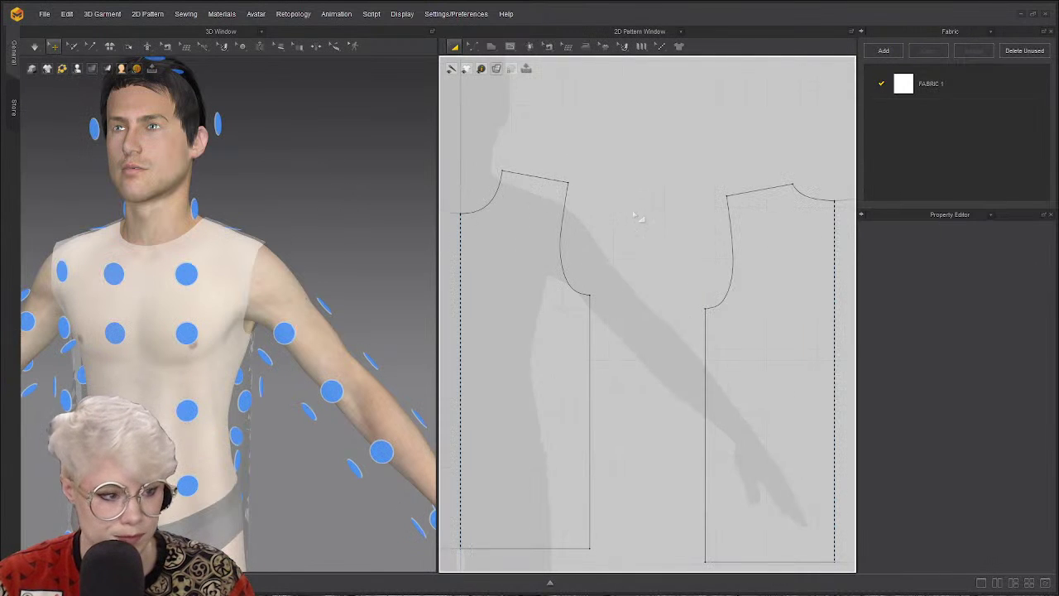
middle_click_drag(617, 207, 618, 219)
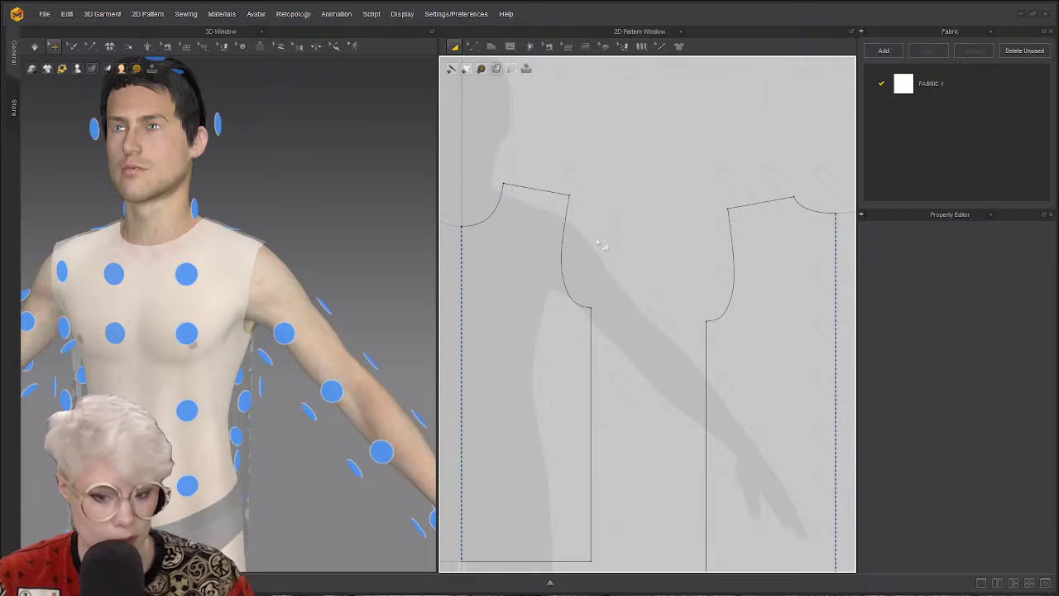
left_click(406, 333)
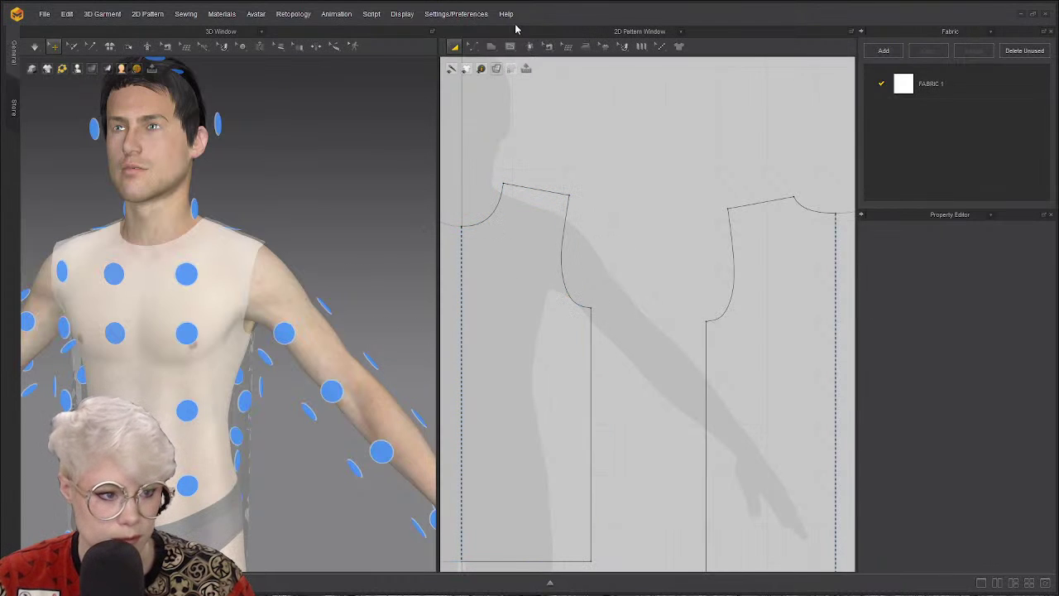
left_click(491, 48)
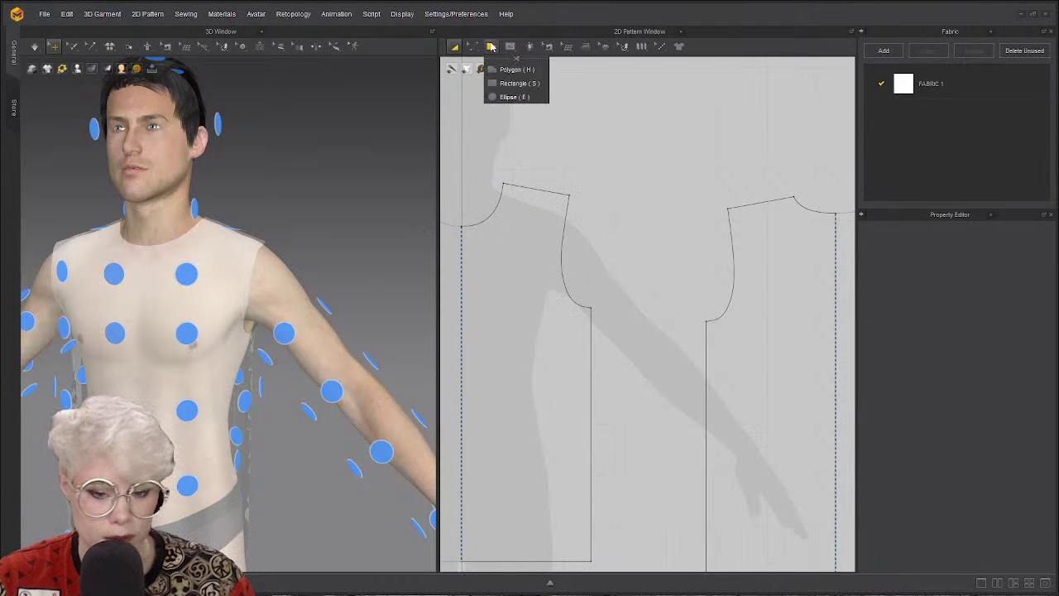
left_click(515, 83)
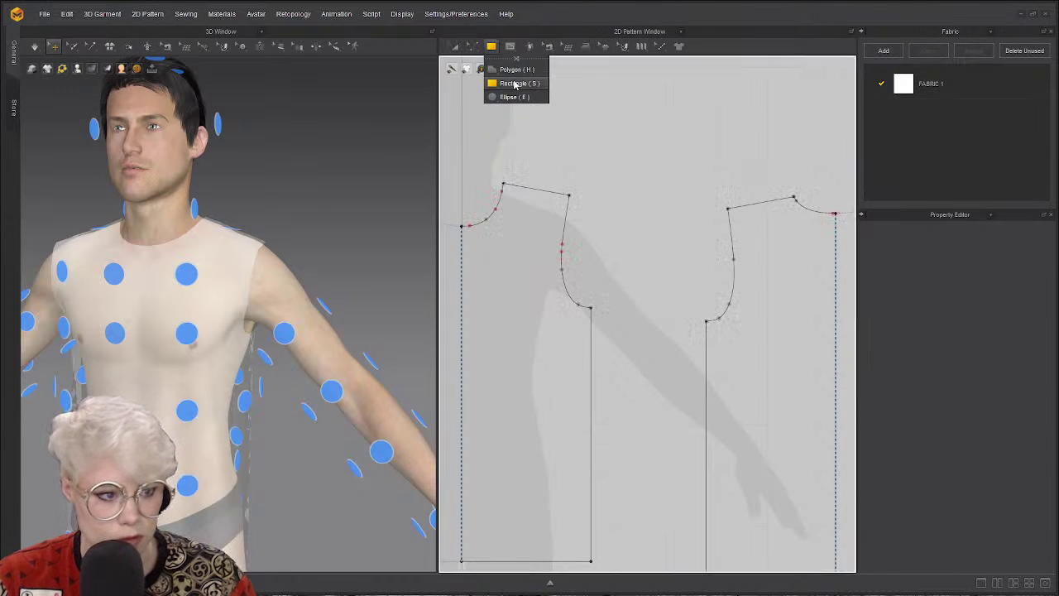
left_click_drag(582, 195, 686, 308)
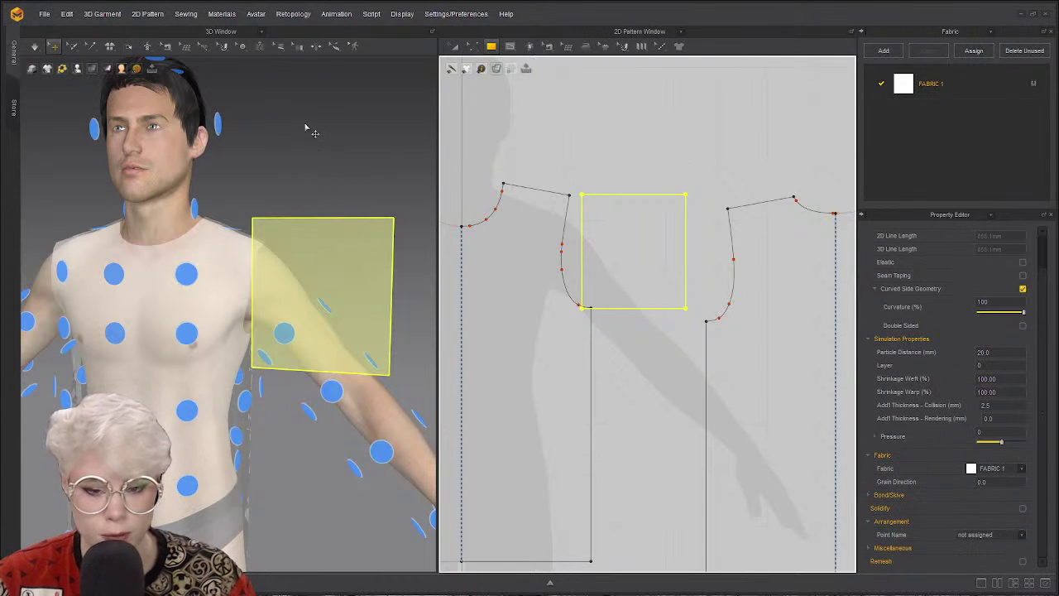
left_click(469, 47)
left_click(464, 51)
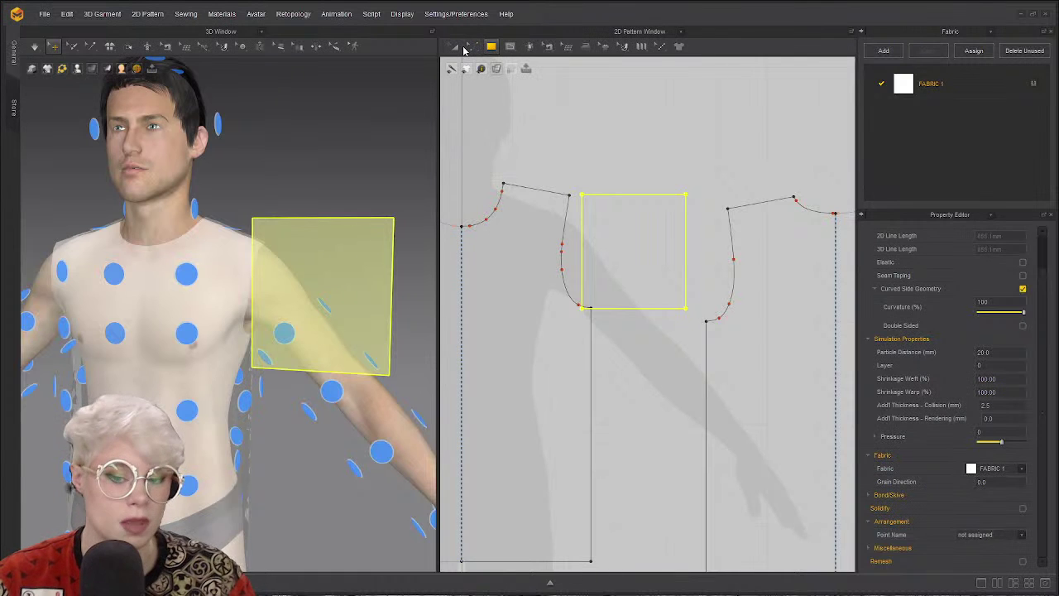
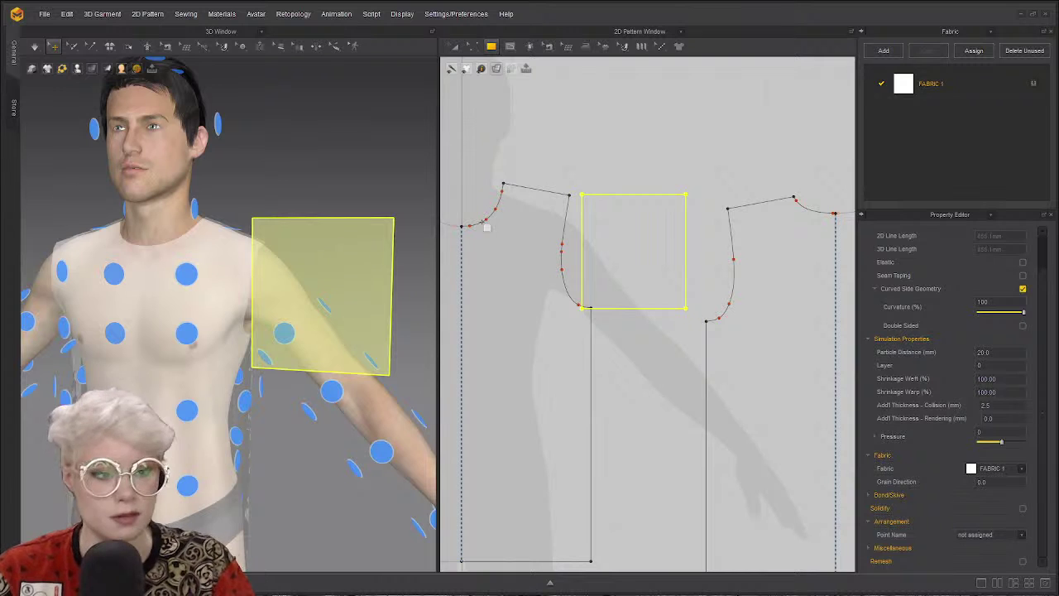
Move the rectangular pattern upward so it sits above the gap between the front and back armholes.
left_click(454, 47)
left_click(589, 99)
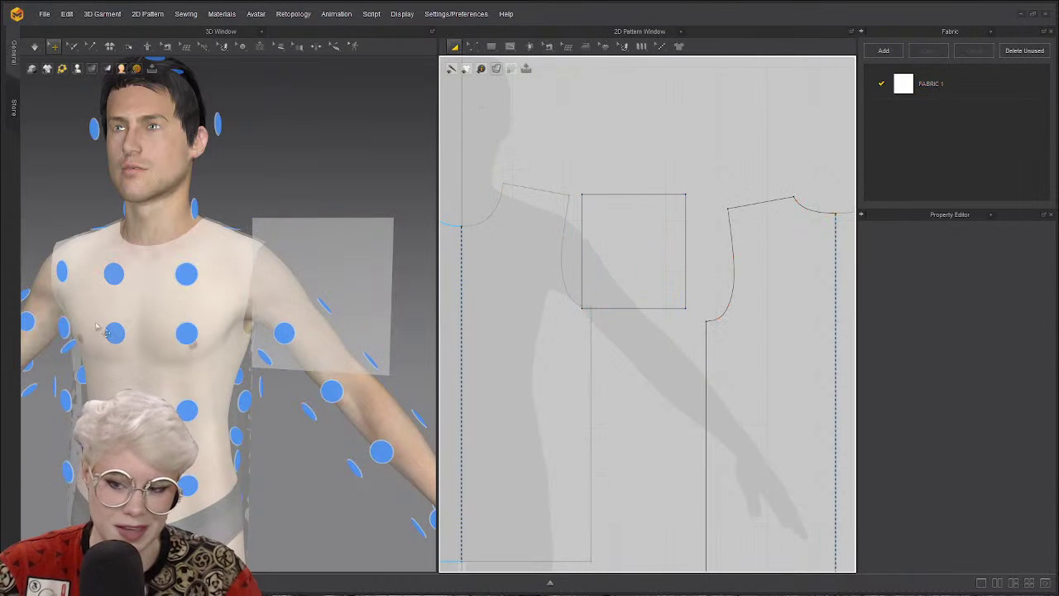
left_click_drag(650, 233, 671, 164)
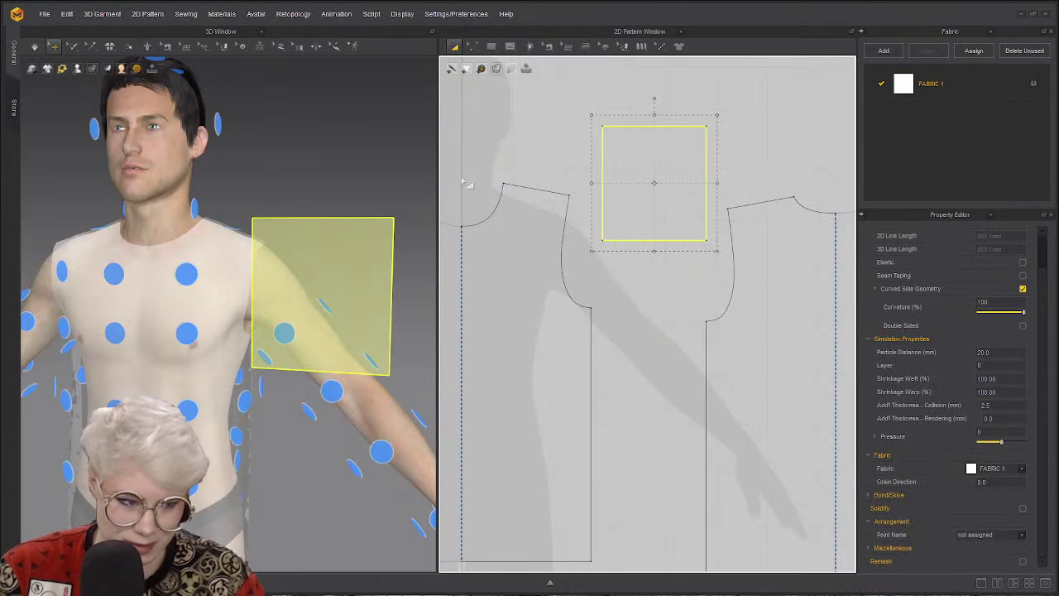
Try placing the rectangle on the front upper-arm arrangement point Arm_Front_1_L and undo the placement.
left_click(365, 275)
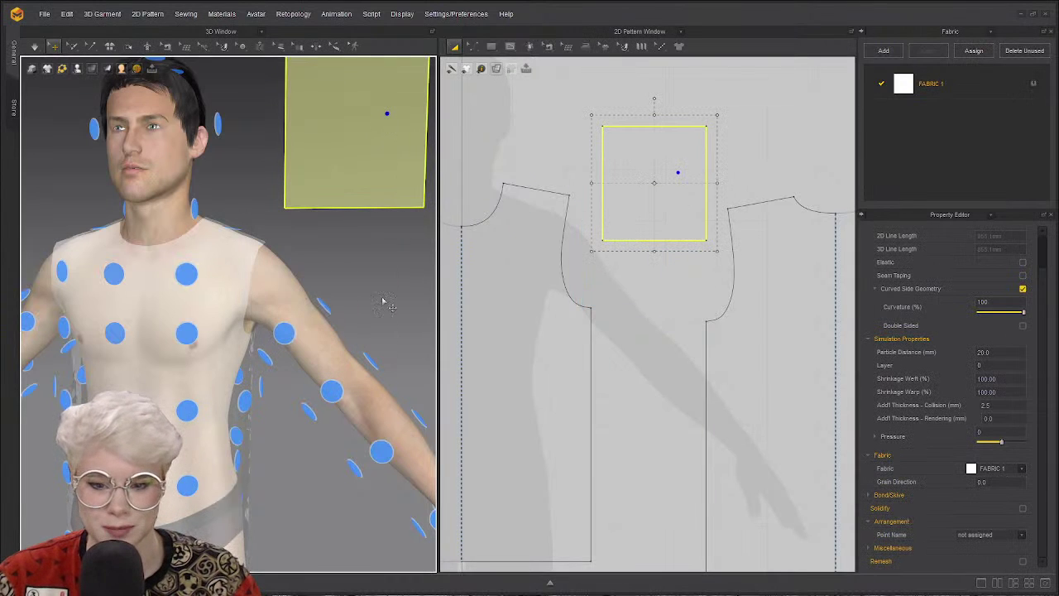
left_click(286, 333)
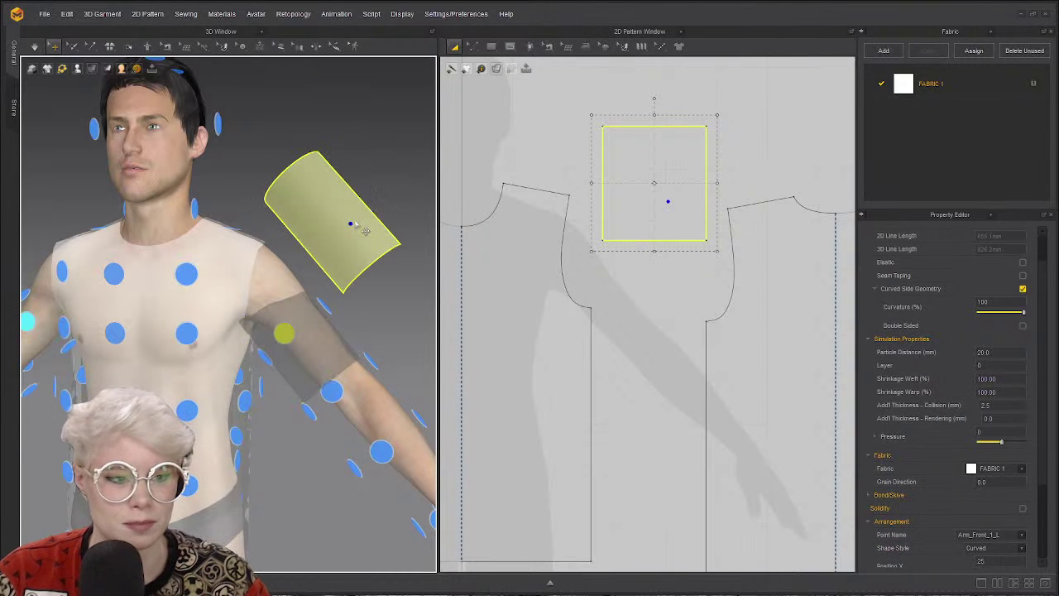
key("ctrl+z")
key("ctrl+z")
Wrap the rectangle around the avatar's left upper arm using the front arrangement point Arm_Front_1_L.
left_click(338, 231)
scroll(338, 231, "down", 2)
middle_click_drag(338, 231, 309, 271)
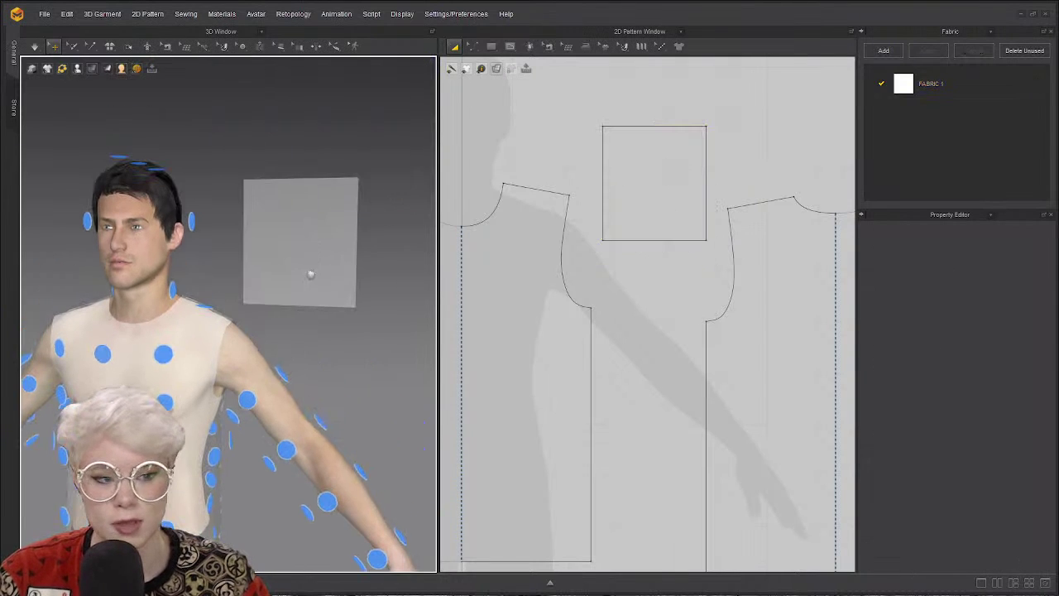
left_click(325, 250)
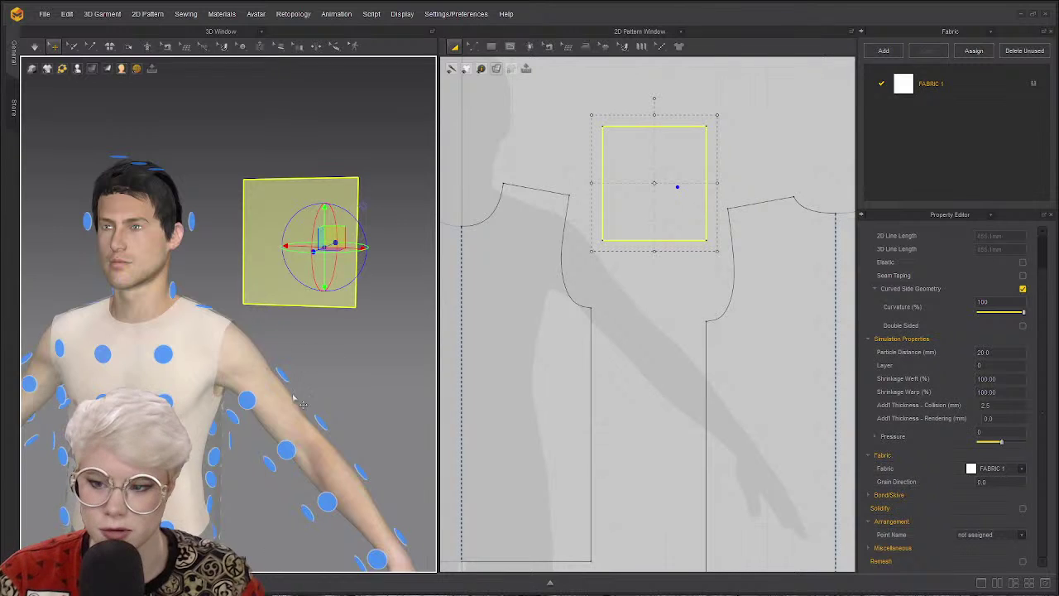
scroll(251, 426, "up", 3)
scroll(254, 425, "down", 2)
right_click_drag(254, 425, 282, 374)
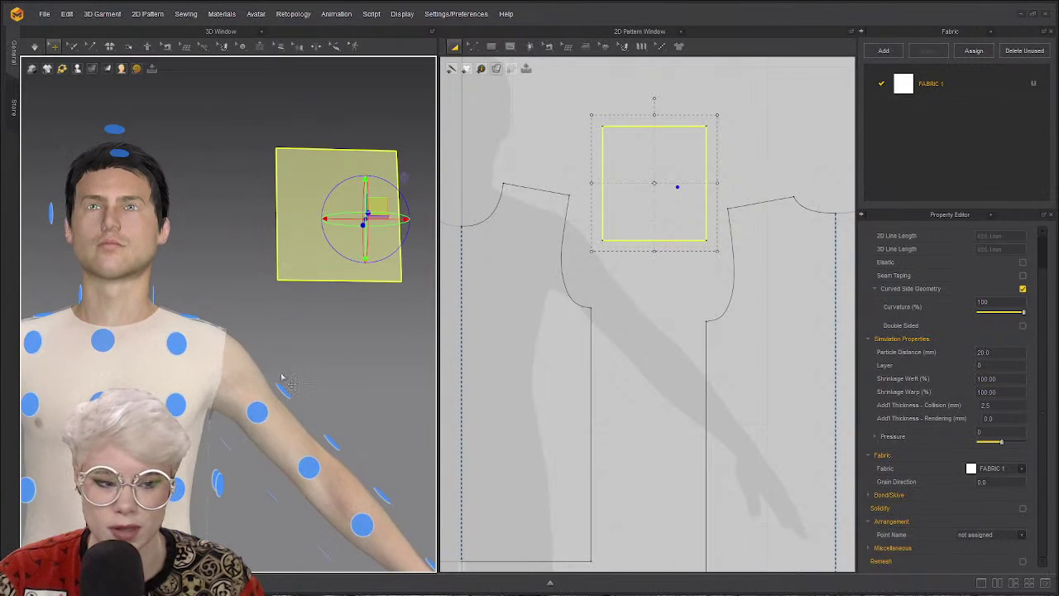
left_click(260, 418)
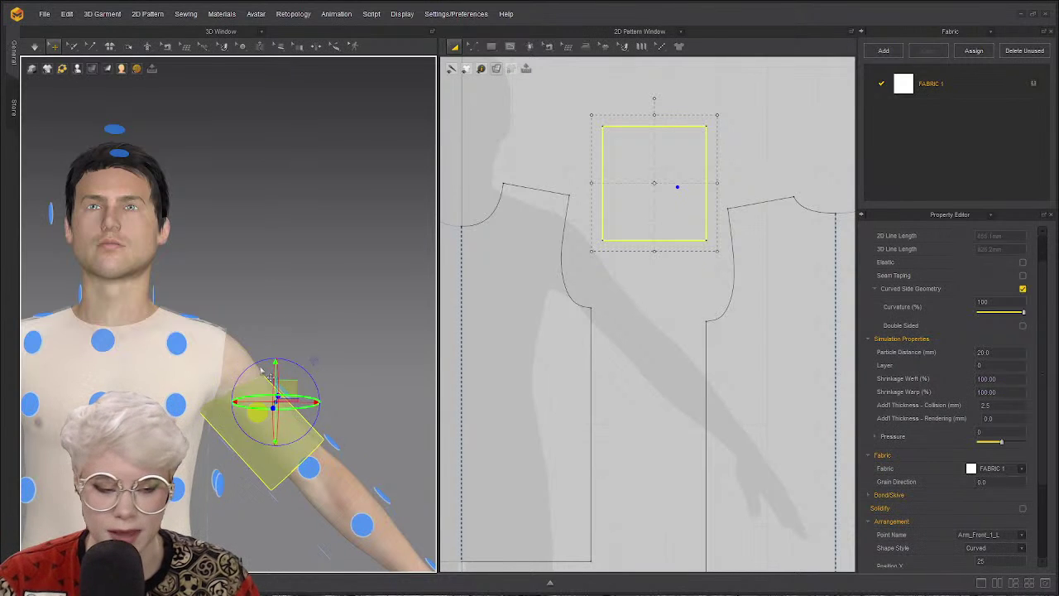
Rearrange the rectangle onto the back upper-arm point Arm_Back_1_L and widen the 3D view.
right_click_drag(299, 362, 117, 356)
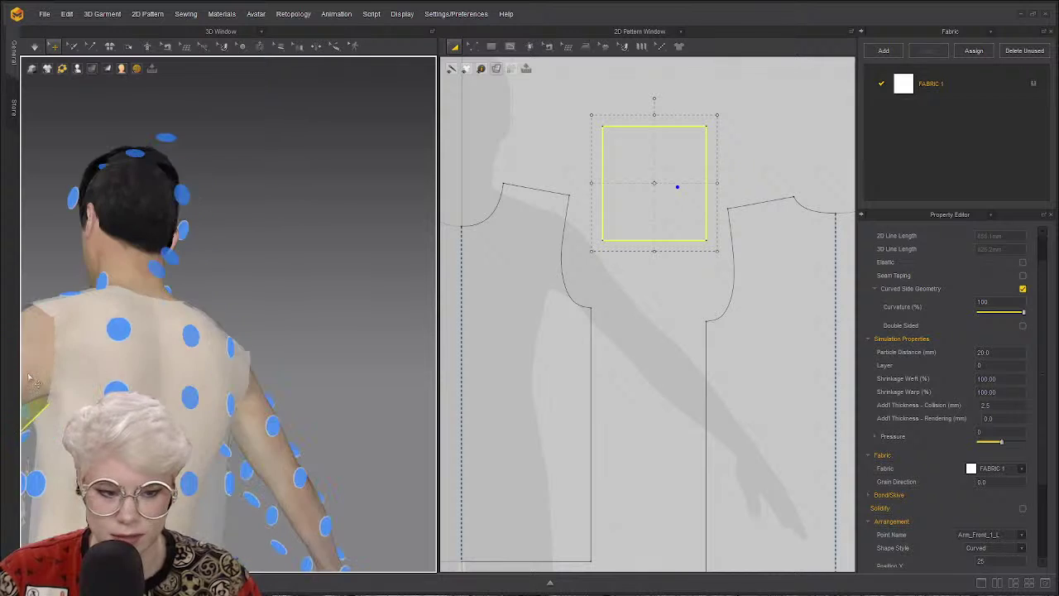
middle_click_drag(118, 355, 266, 306)
left_click(236, 325)
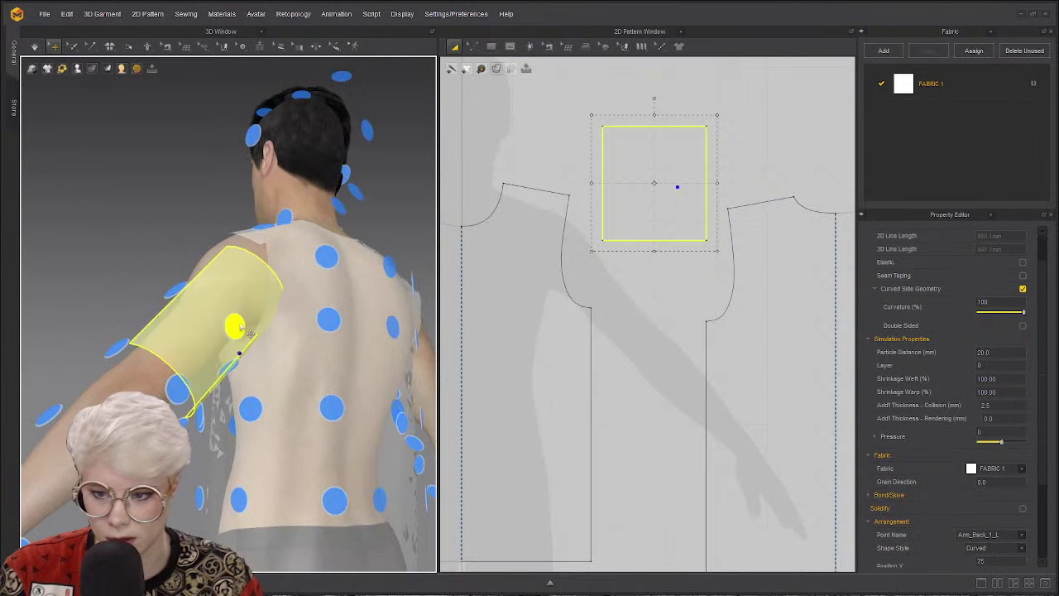
right_click_drag(235, 324, 202, 331)
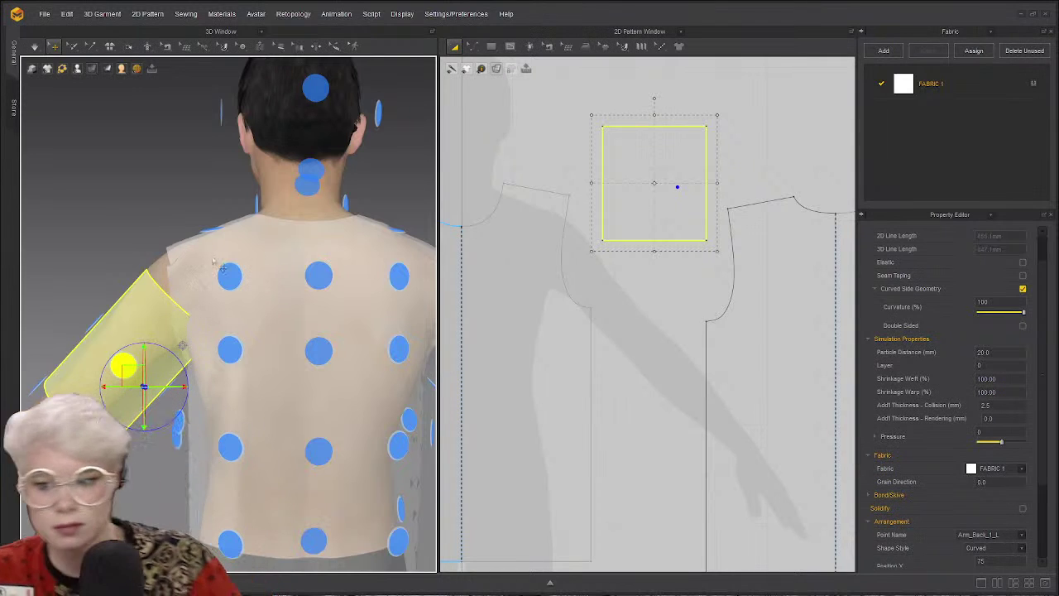
left_click_drag(444, 232, 512, 231)
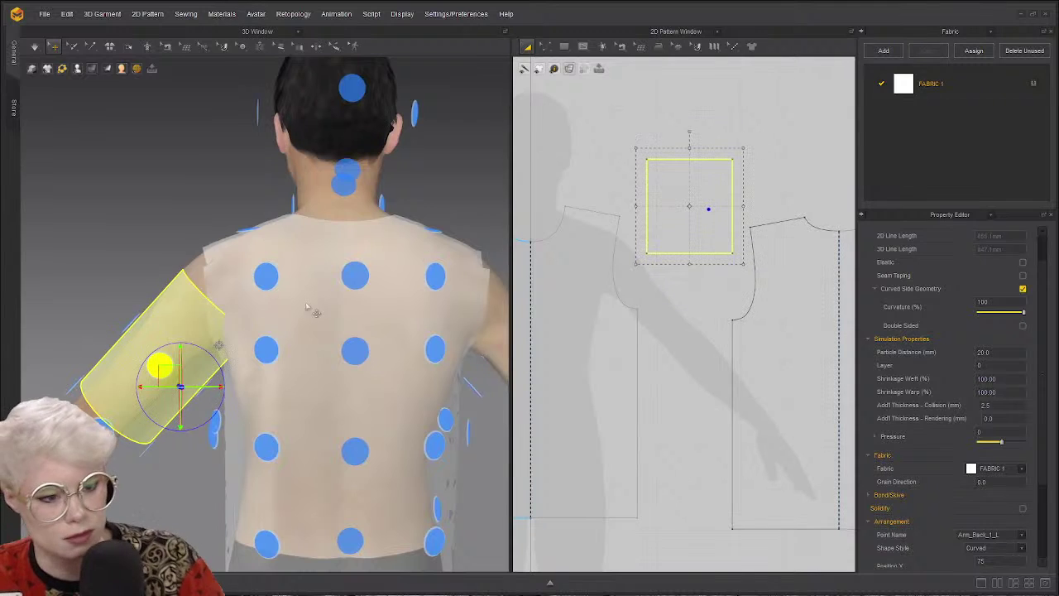
Examine from behind how far the wrapped sleeve piece reaches toward the shoulder and the back armhole.
middle_click_drag(249, 299, 308, 282)
scroll(307, 282, "up", 4)
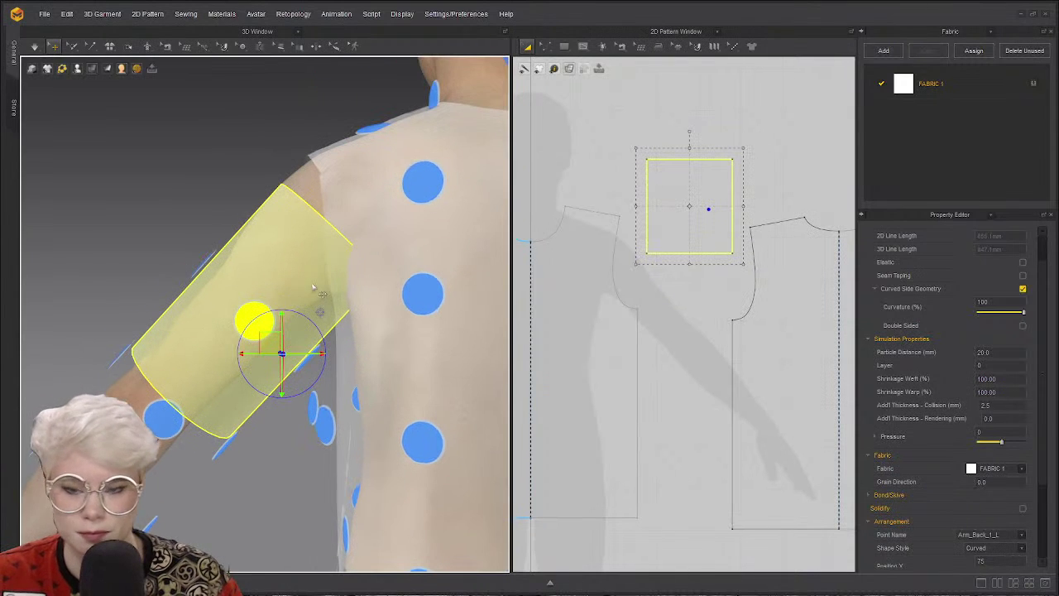
scroll(274, 203, "down", 2)
middle_click_drag(299, 195, 256, 248)
scroll(256, 249, "up", 3)
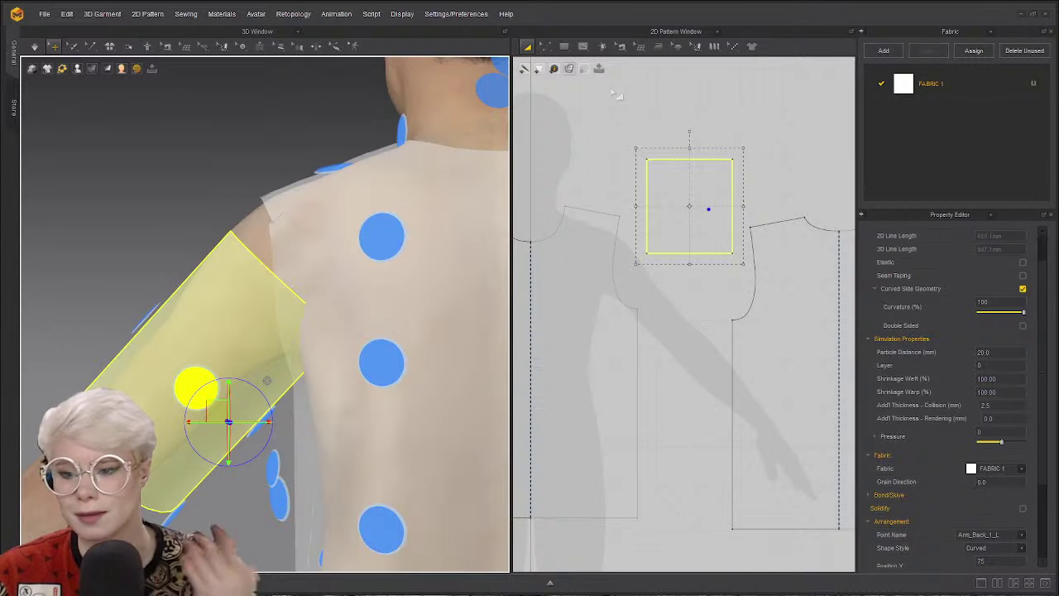
left_click(711, 120)
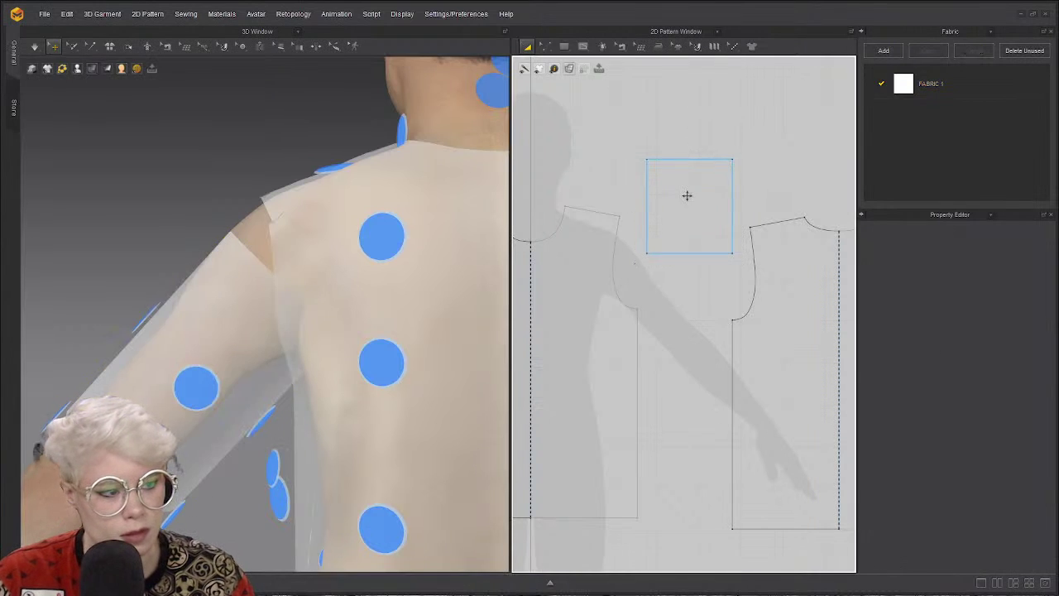
left_click(688, 196)
left_click(269, 280)
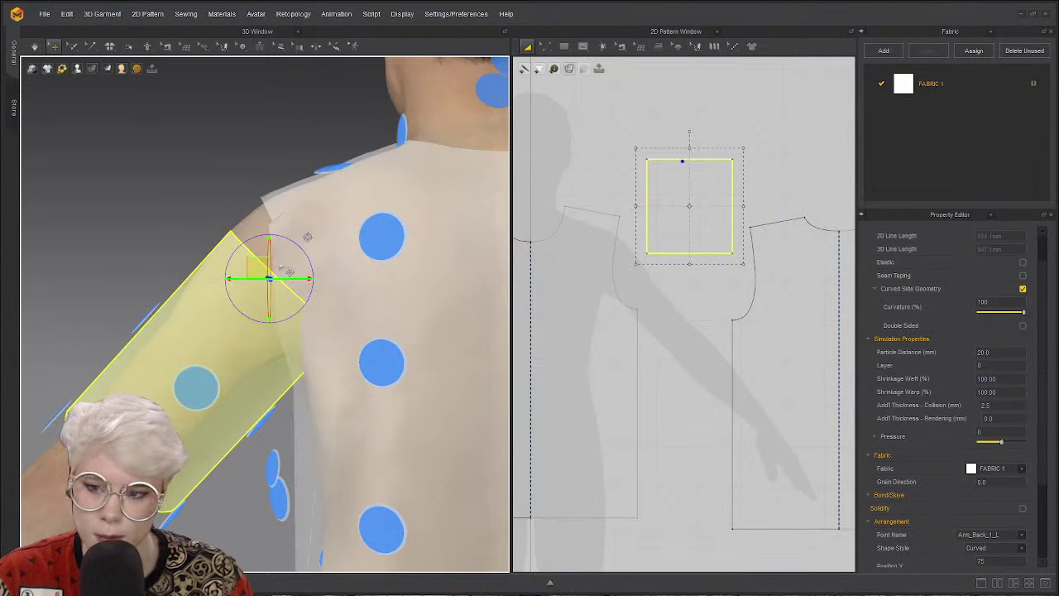
scroll(268, 265, "up", 2)
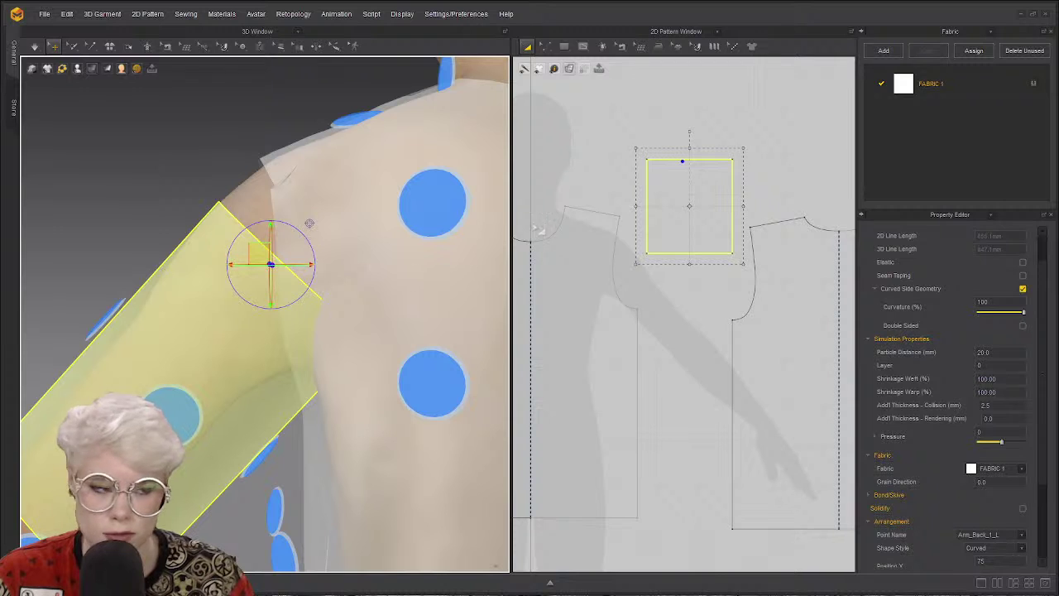
Lengthen the sleeve rectangle by raising its upper edge until the piece reaches over the shoulder, keeping its width.
left_click(683, 125)
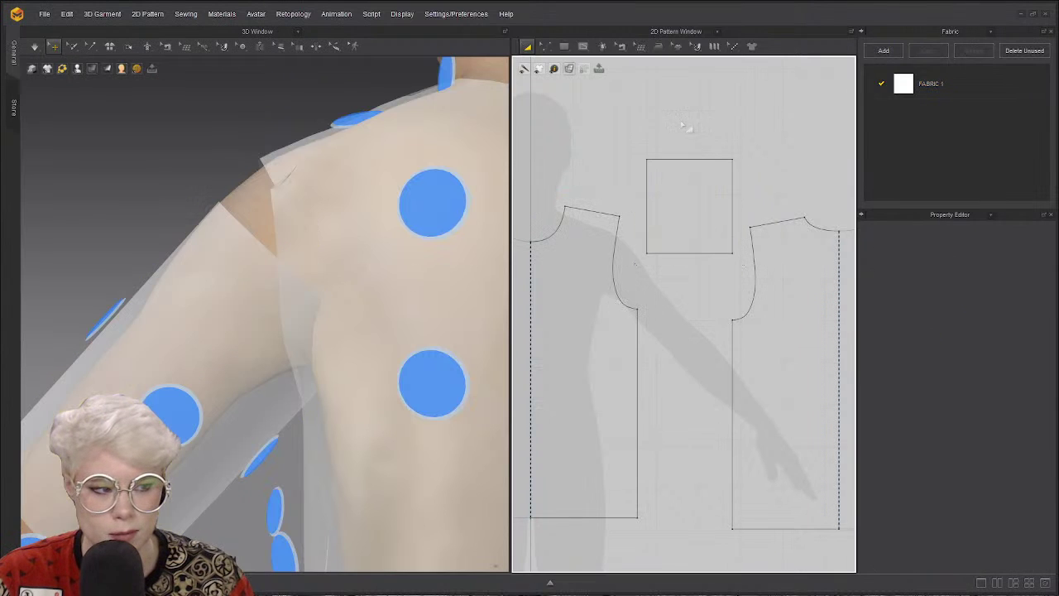
left_click(690, 187)
left_click_drag(689, 145, 688, 110)
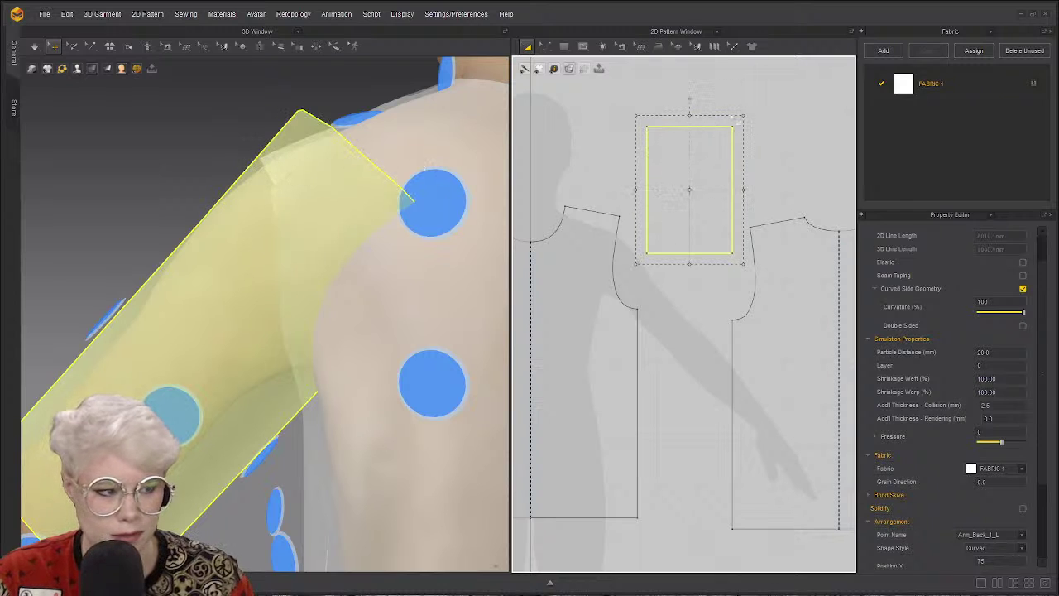
left_click_drag(696, 116, 693, 123)
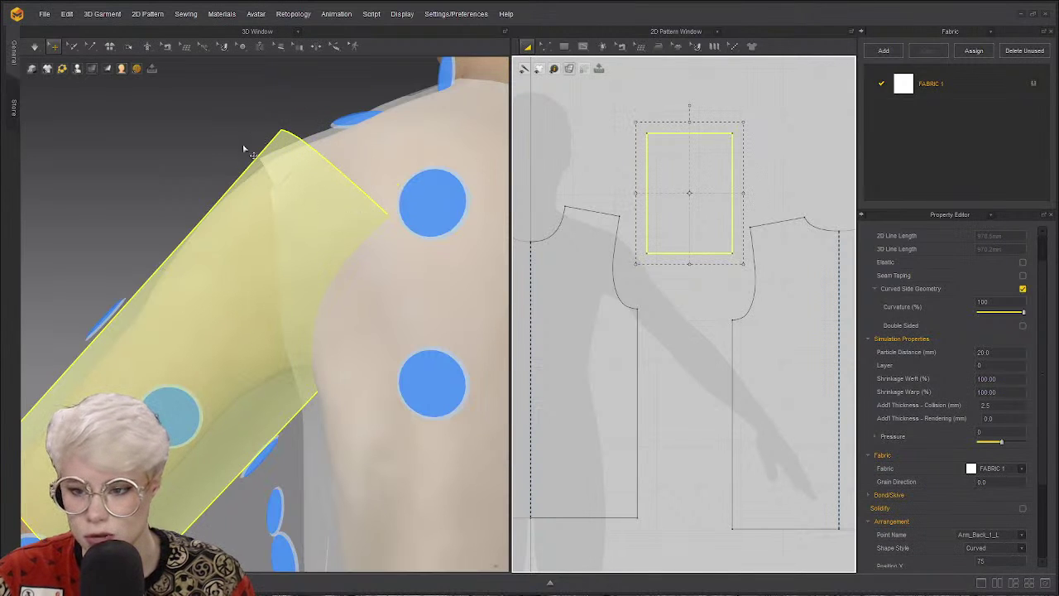
scroll(267, 298, "down", 1)
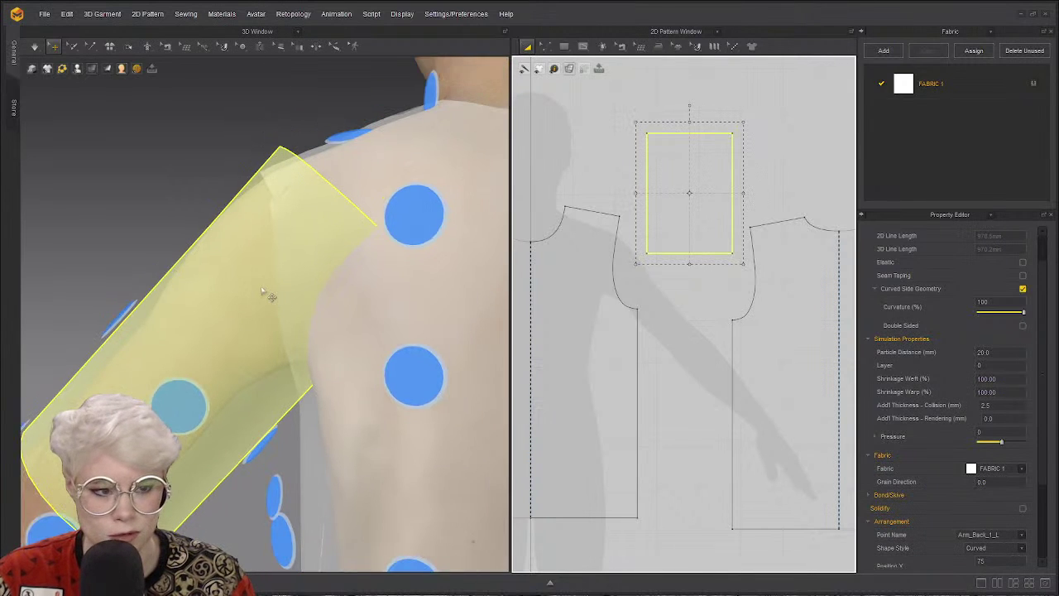
right_click_drag(207, 312, 260, 239)
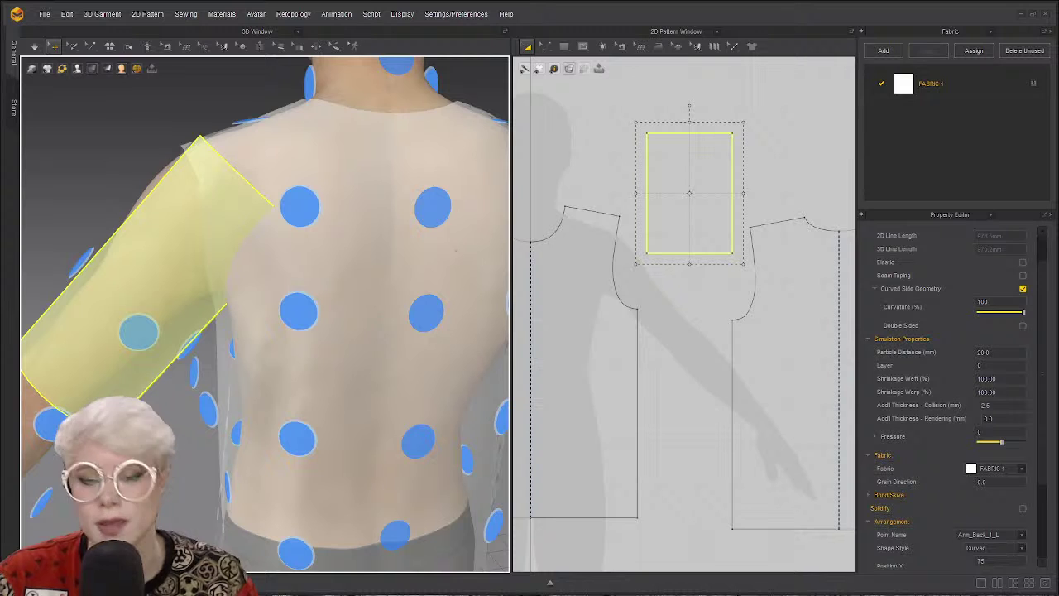
Hide the avatar's arrangement points.
left_click(35, 47)
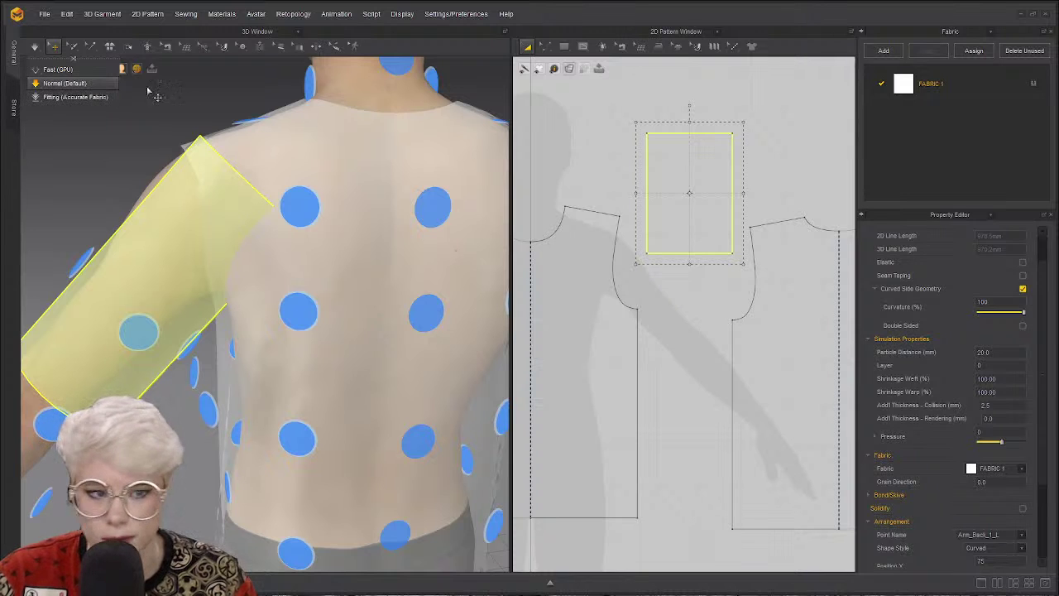
left_click(63, 89)
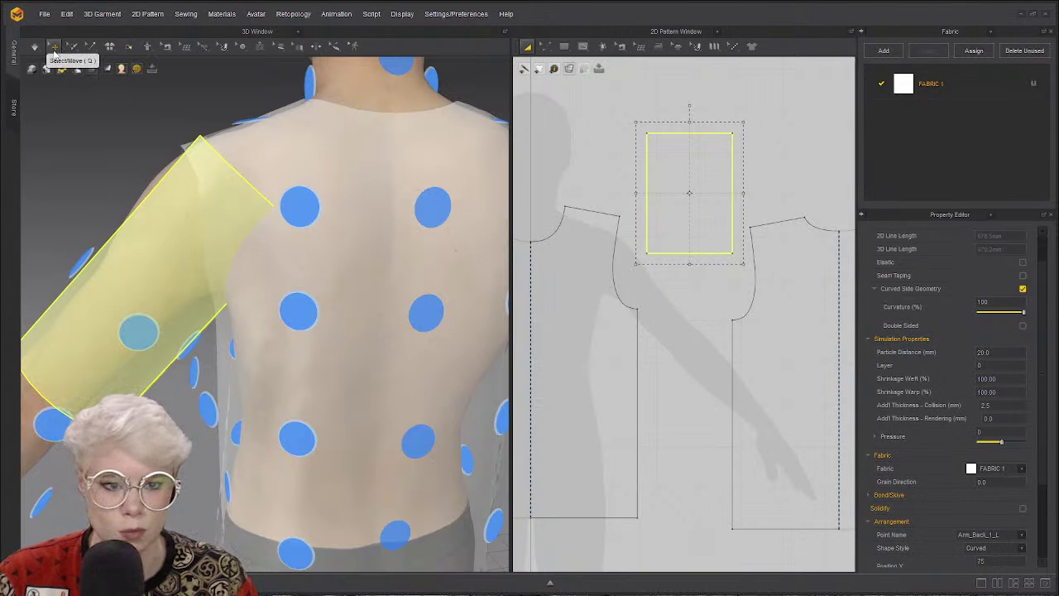
left_click(77, 70)
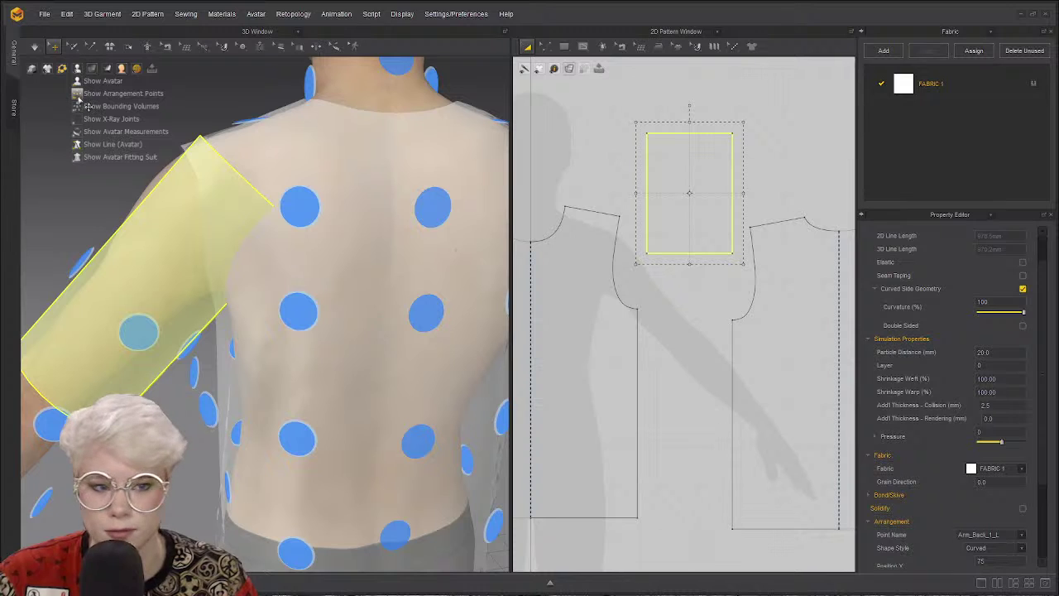
left_click(79, 96)
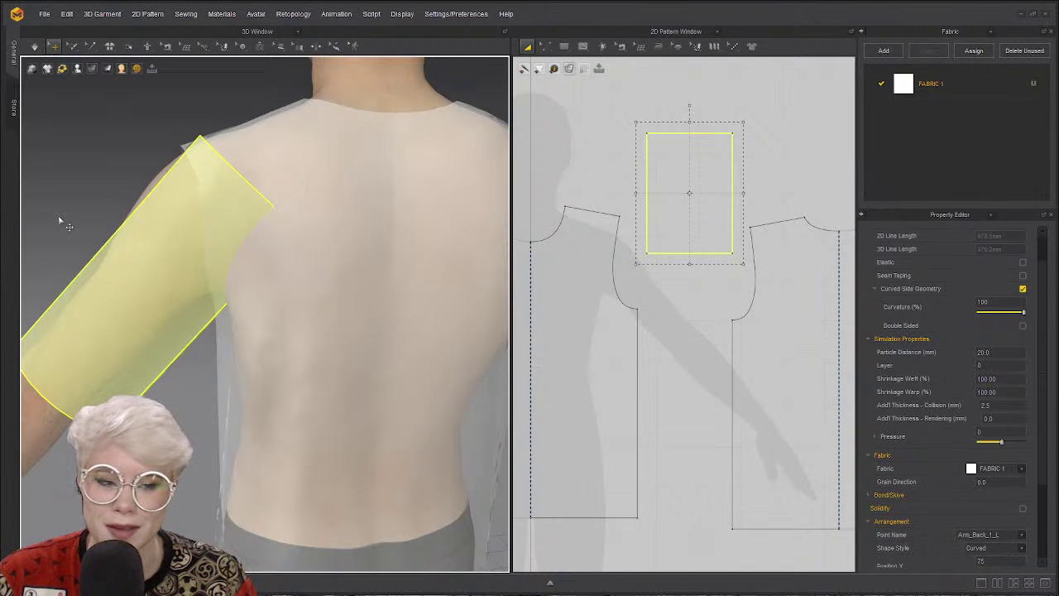
scroll(148, 209, "up", 1)
right_click_drag(151, 211, 182, 202)
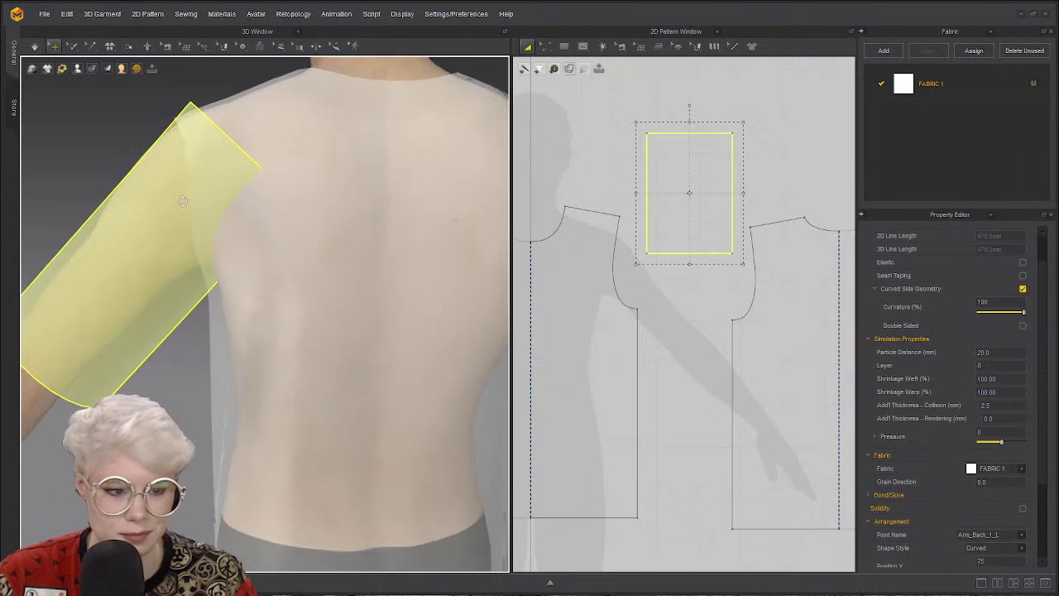
Preview the garment with the Monochrome Surface display and restore the see-through display.
left_click(92, 68)
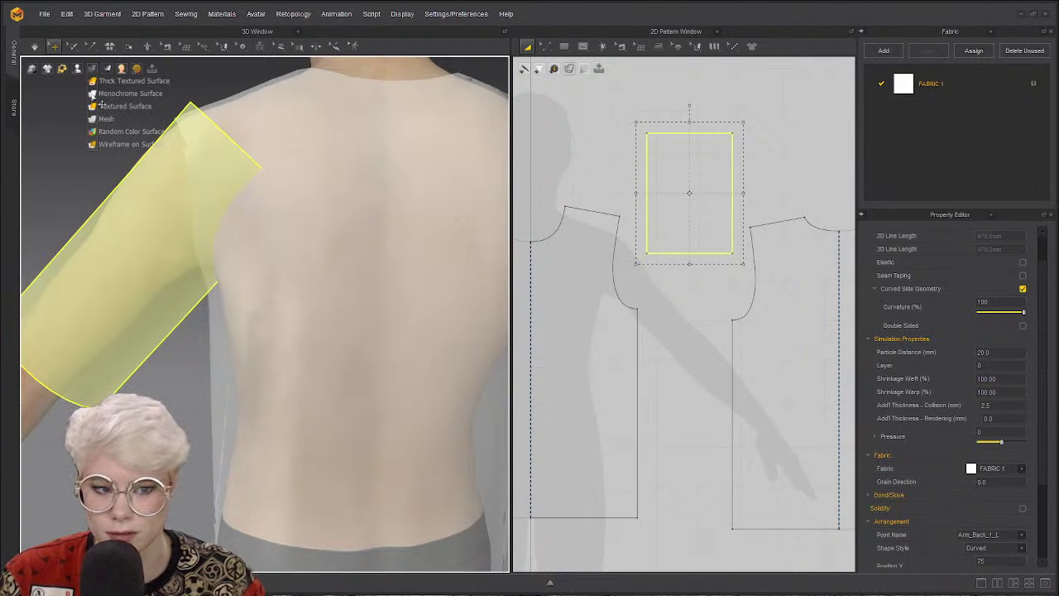
left_click(97, 94)
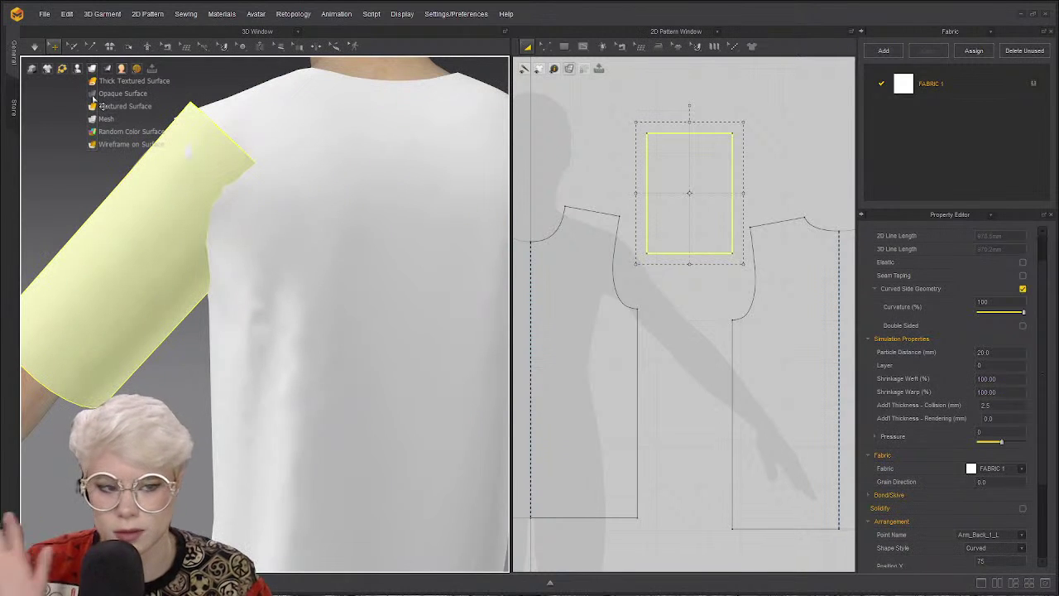
left_click(96, 94)
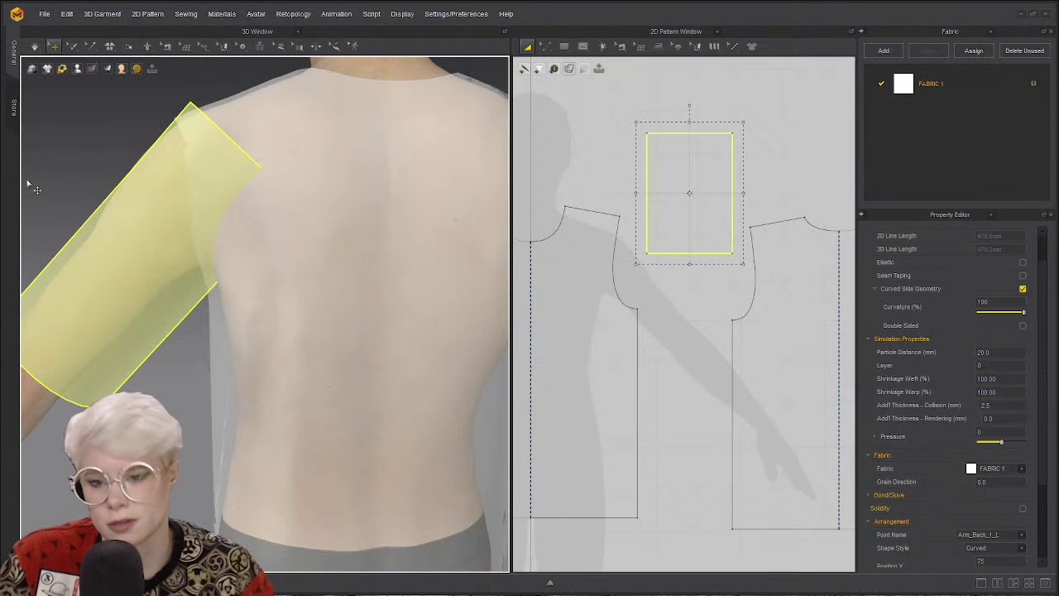
Examine how the sleeve piece overlaps the top at the shoulder, back armhole and underarm.
scroll(132, 120, "up", 2)
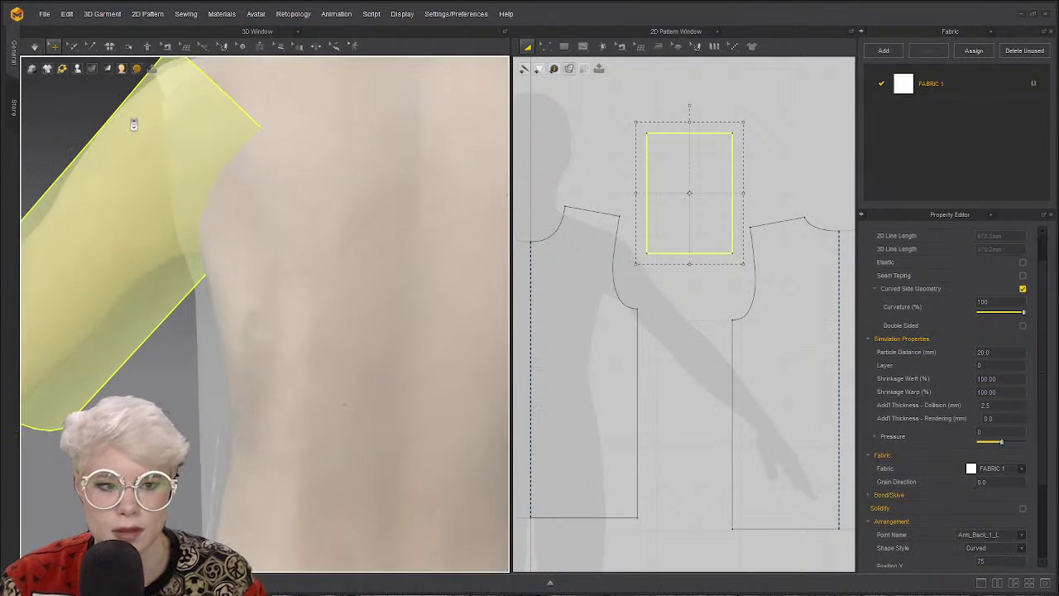
middle_click_drag(132, 121, 155, 220)
scroll(143, 194, "down", 1)
left_click(142, 189)
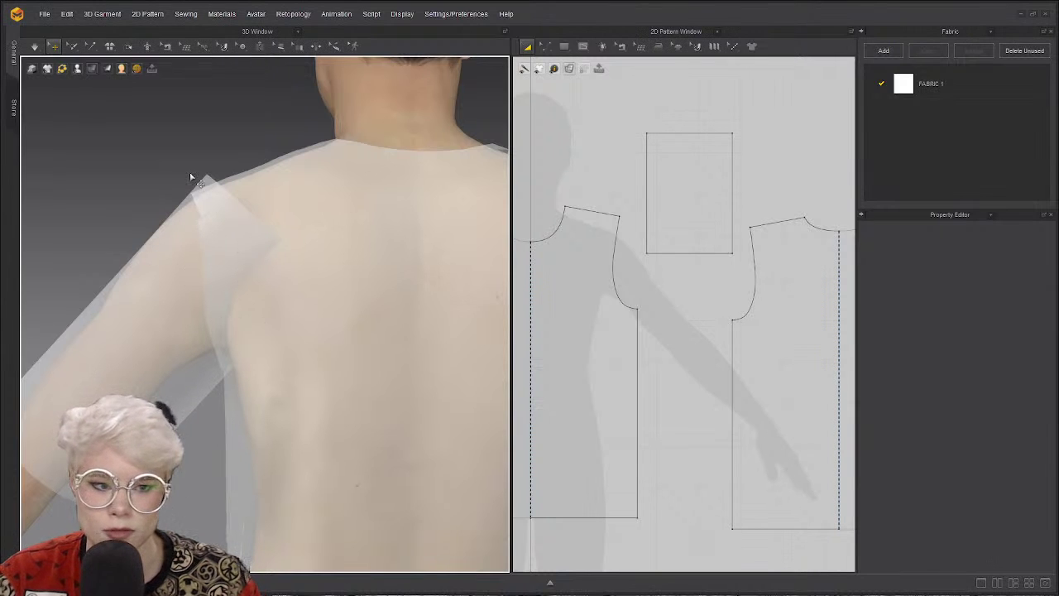
right_click(191, 252)
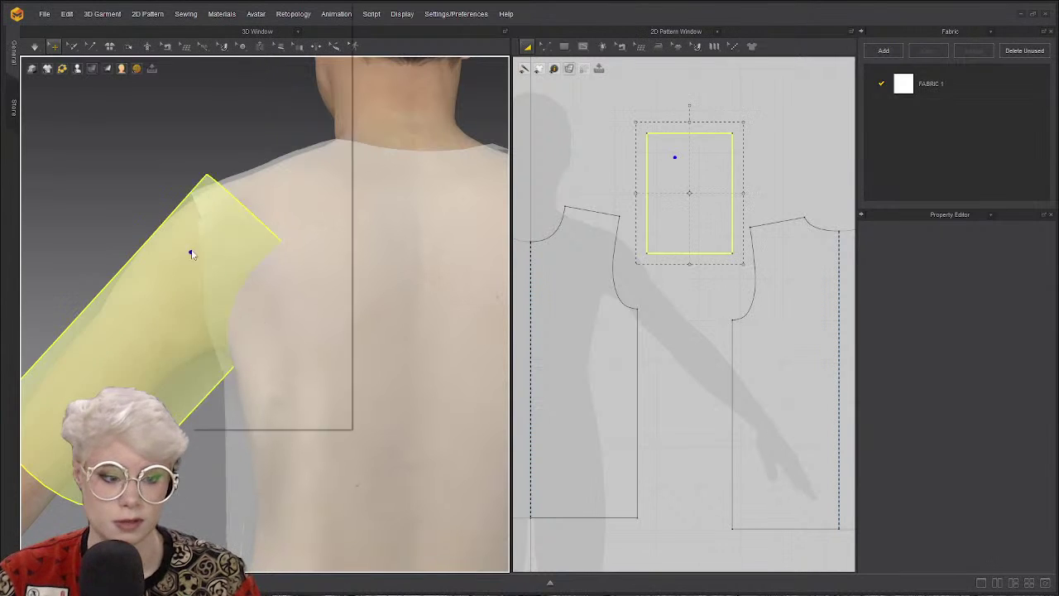
left_click(142, 191)
right_click_drag(142, 191, 236, 234)
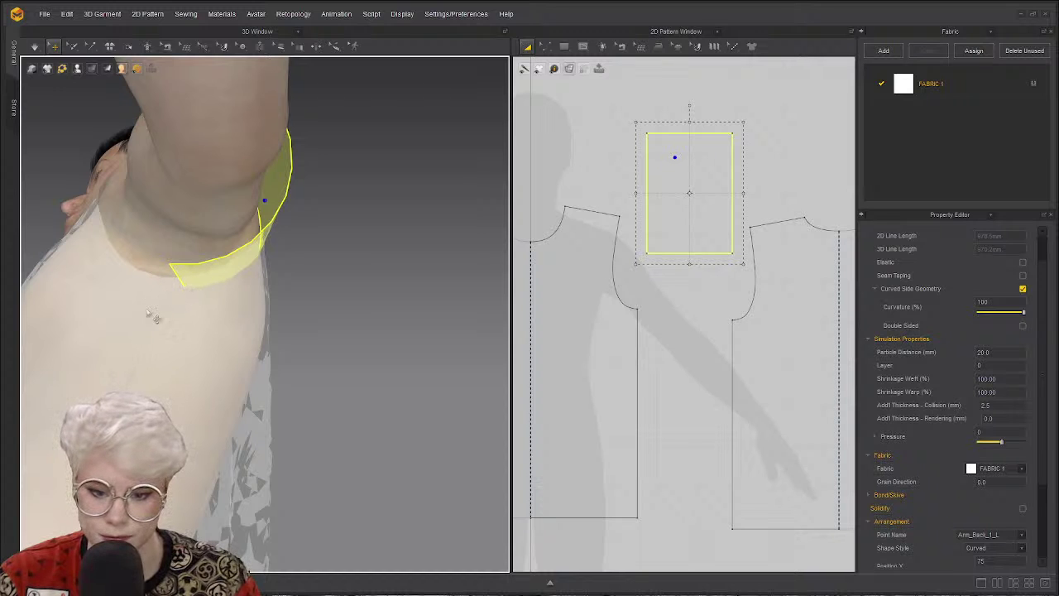
left_click(603, 160)
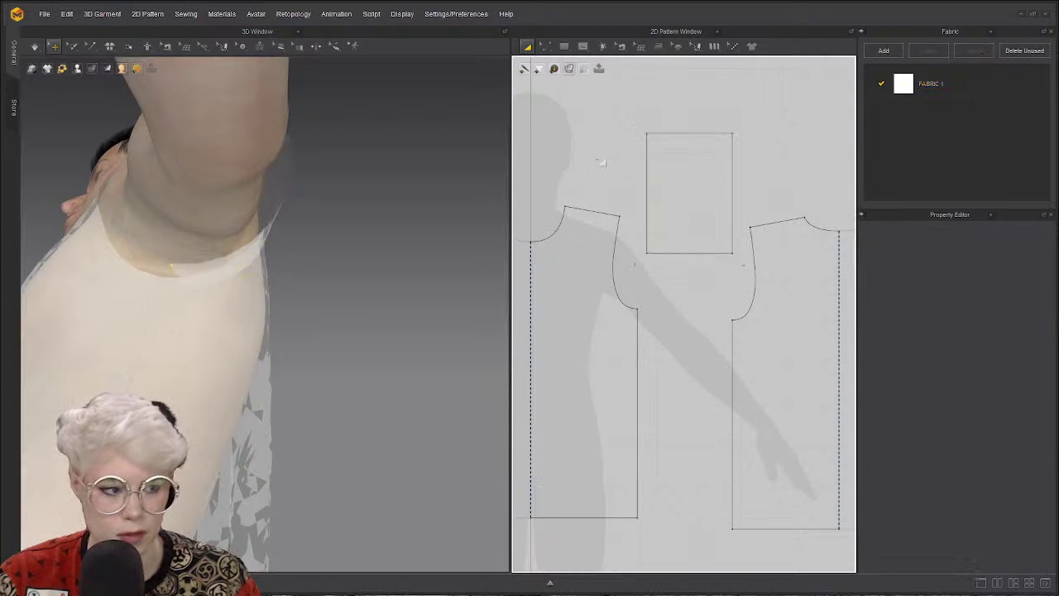
Inspect how far the sleeve piece wraps around the arm from the underarm round to the outer shoulder.
left_click(664, 173)
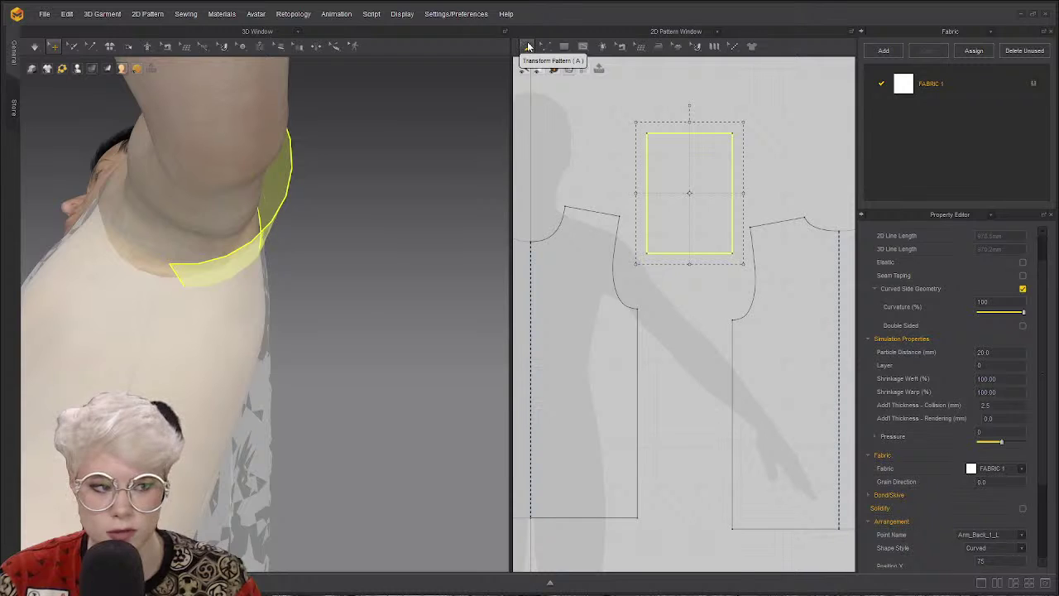
left_click(694, 203)
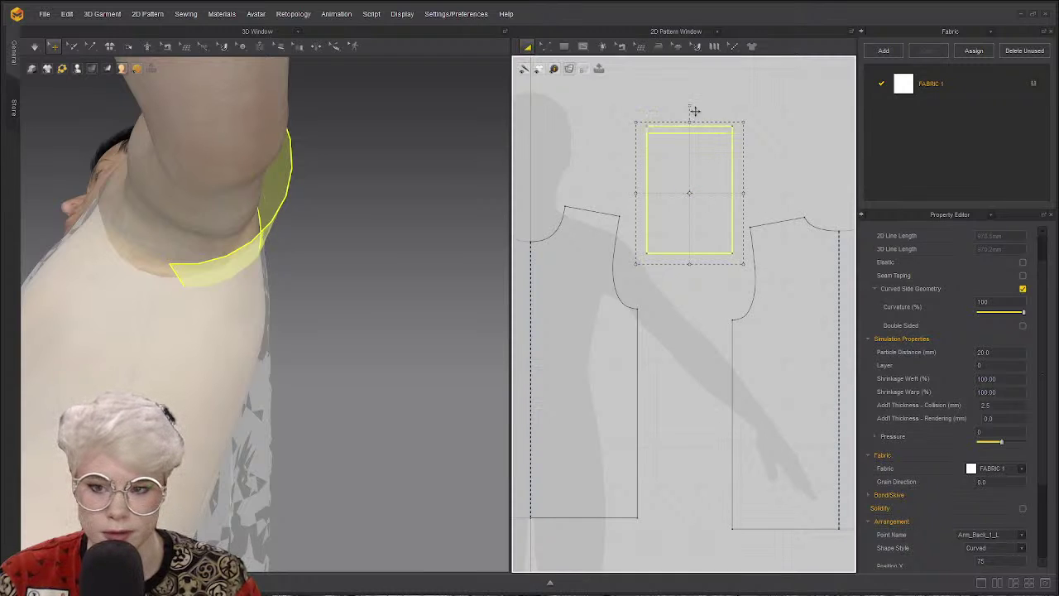
left_click(607, 137)
right_click_drag(286, 274, 250, 263)
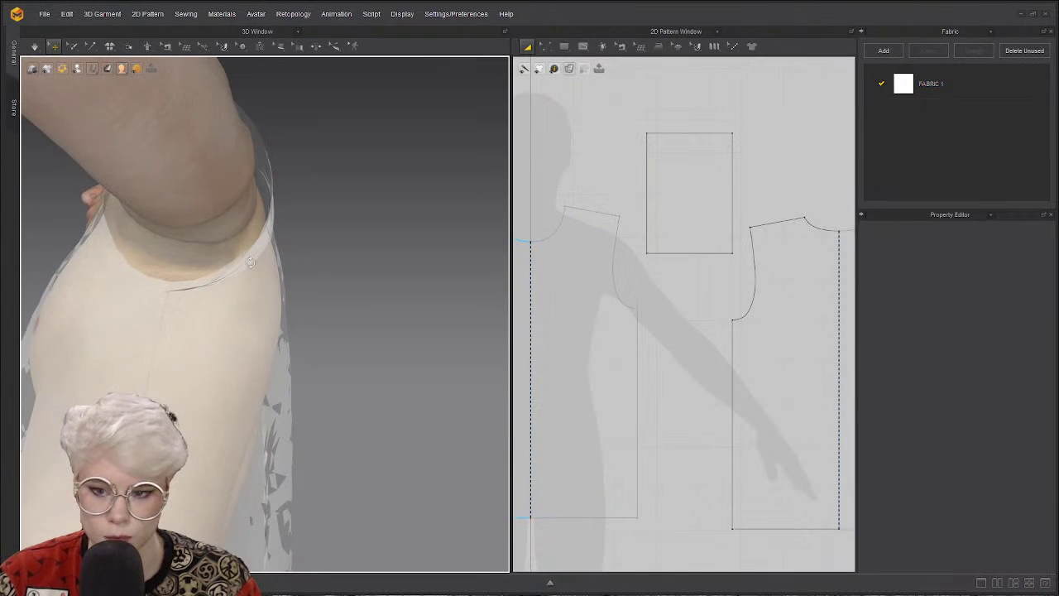
right_click_drag(220, 280, 179, 265)
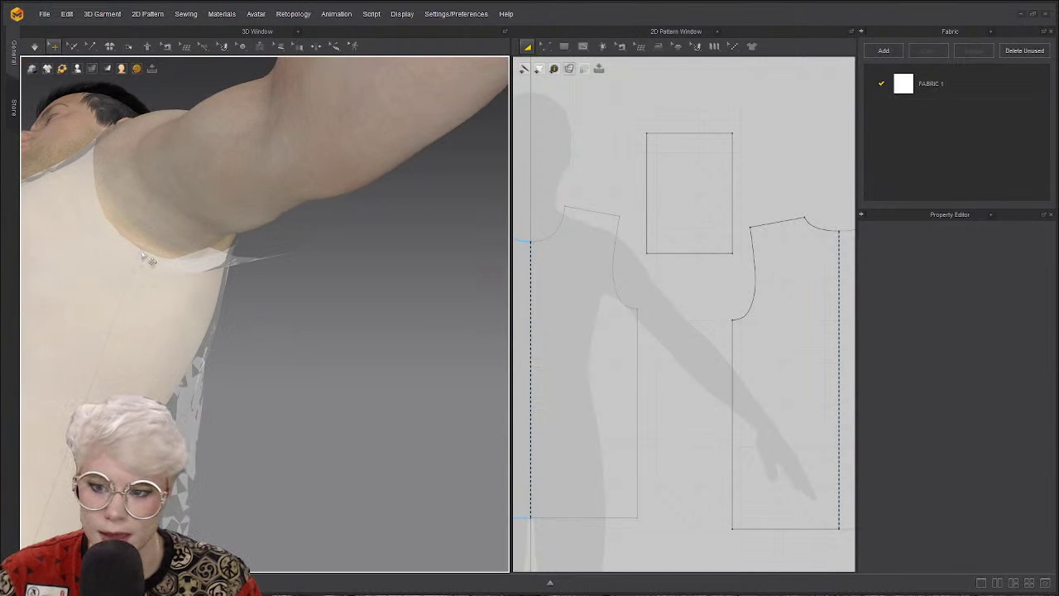
right_click_drag(159, 256, 181, 366)
middle_click_drag(181, 366, 193, 442)
right_click_drag(204, 248, 205, 232)
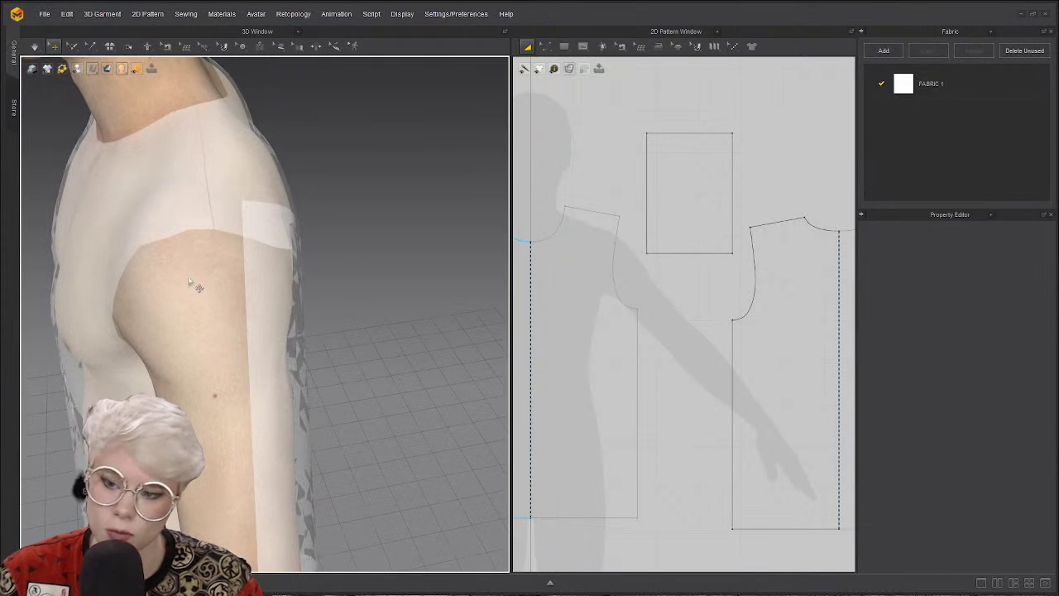
Widen the sleeve rectangle on both sides so it wraps further around the arm, keeping its height.
left_click(663, 185)
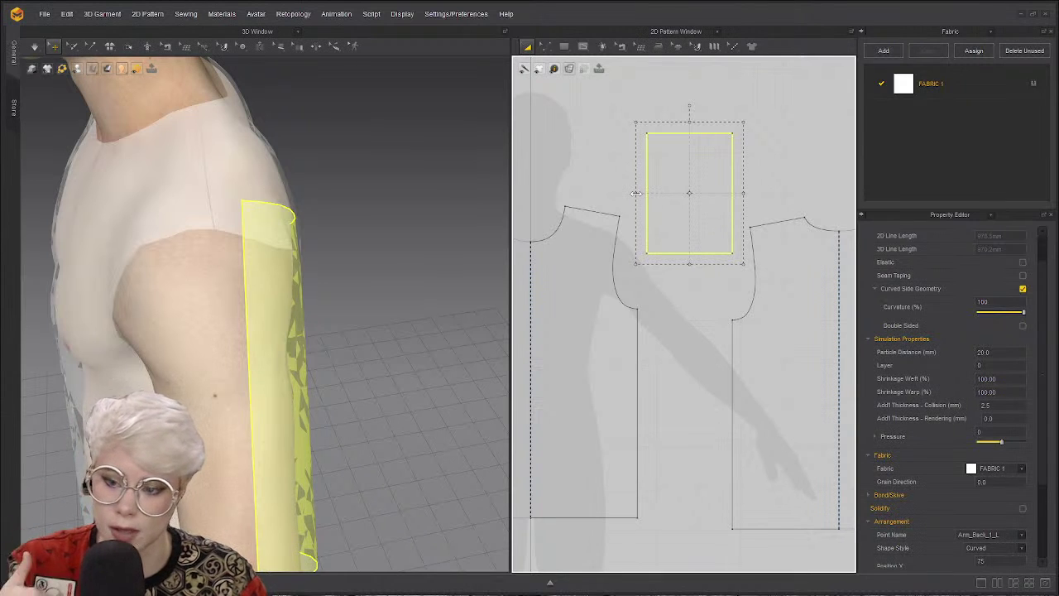
left_click_drag(638, 194, 625, 194)
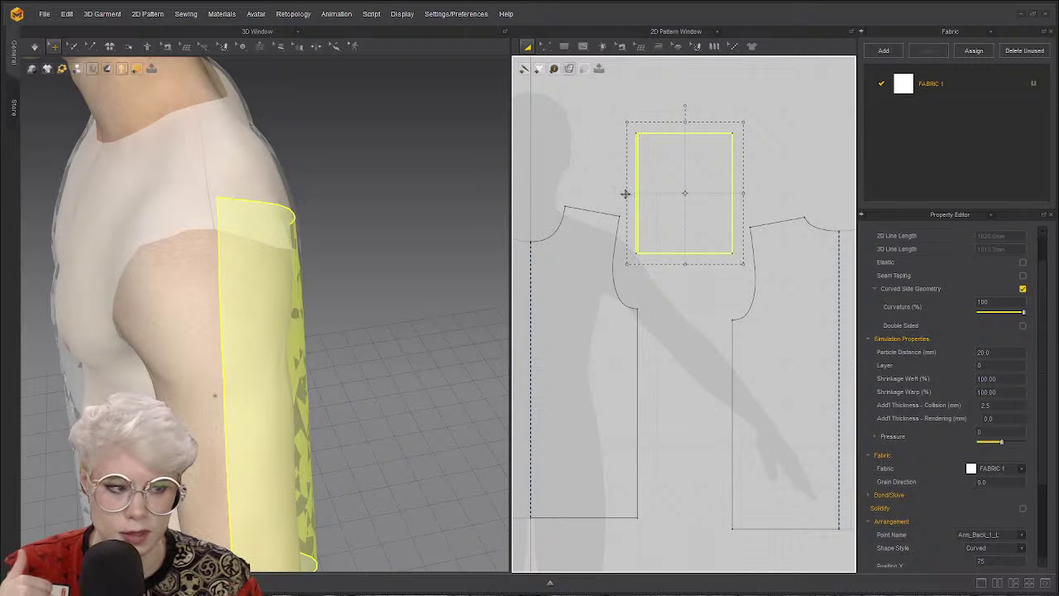
right_click_drag(292, 277, 276, 198)
left_click_drag(743, 191, 754, 193)
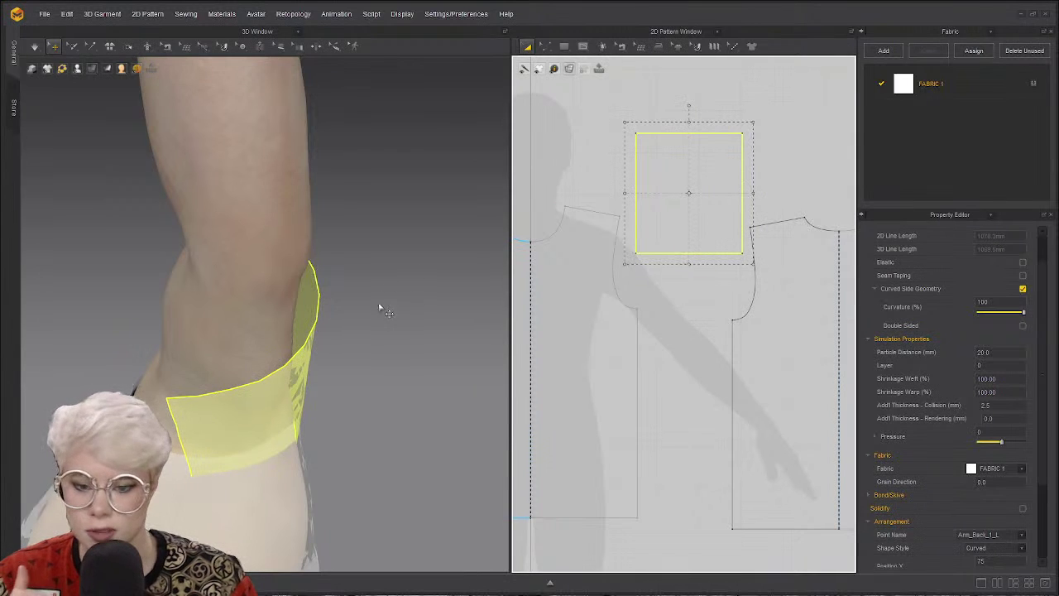
scroll(1018, 470, "down", 3)
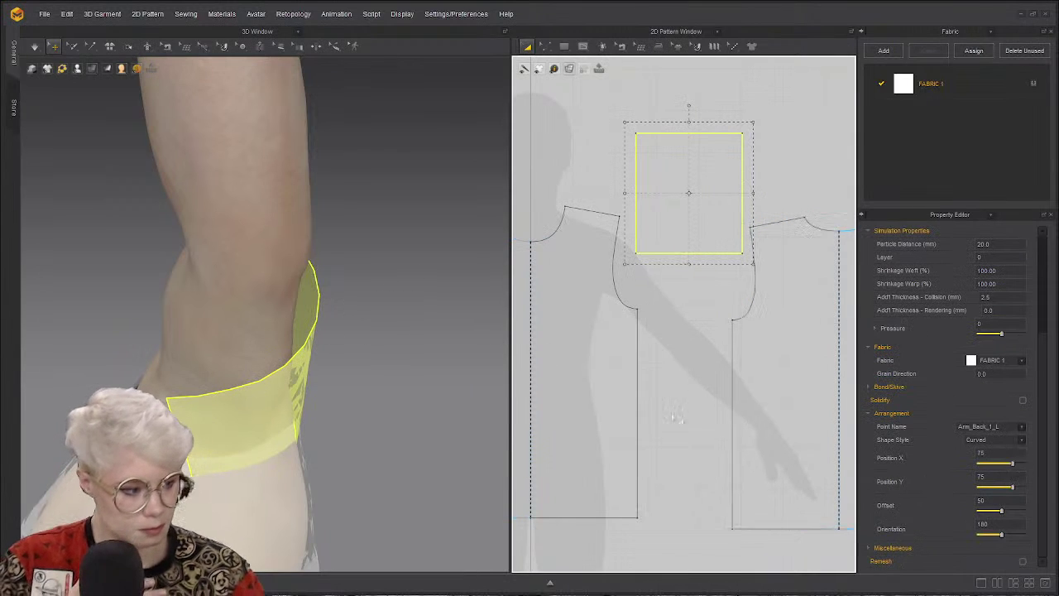
scroll(676, 417, "down", 1)
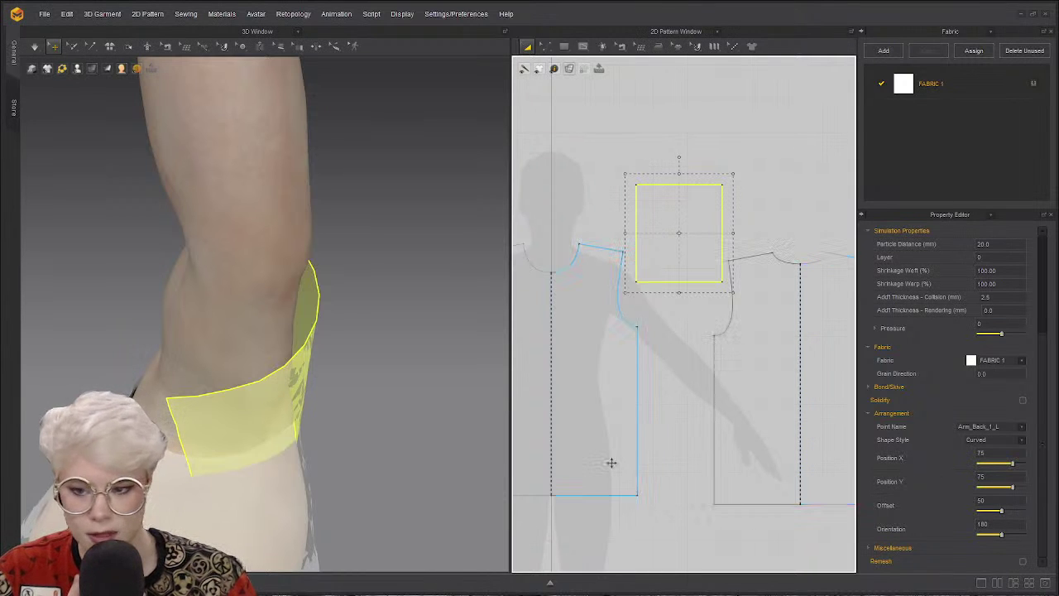
right_click_drag(240, 397, 454, 387)
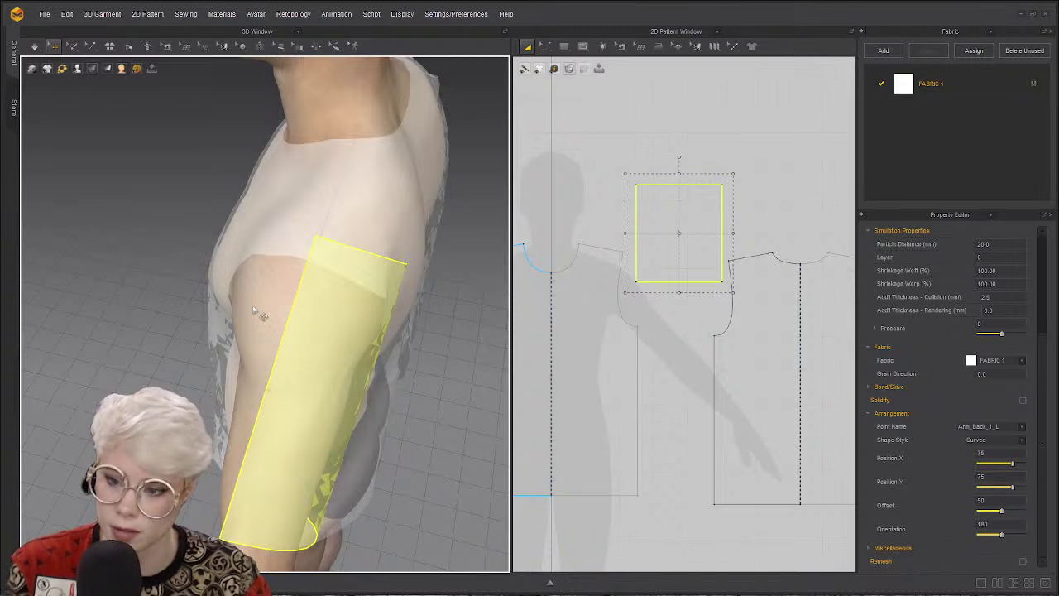
right_click_drag(314, 319, 325, 215)
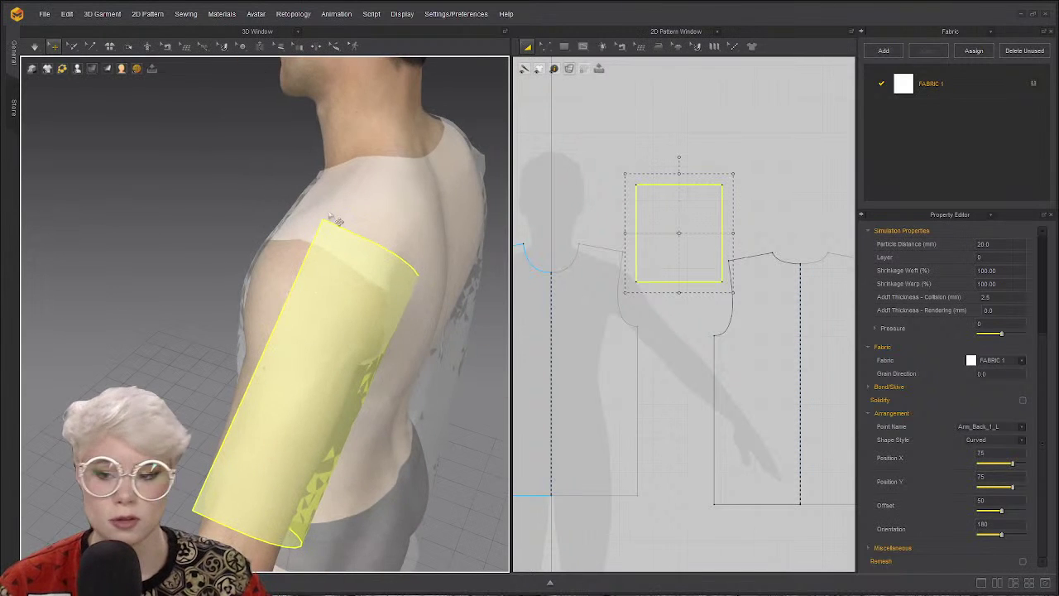
right_click_drag(352, 272, 445, 358)
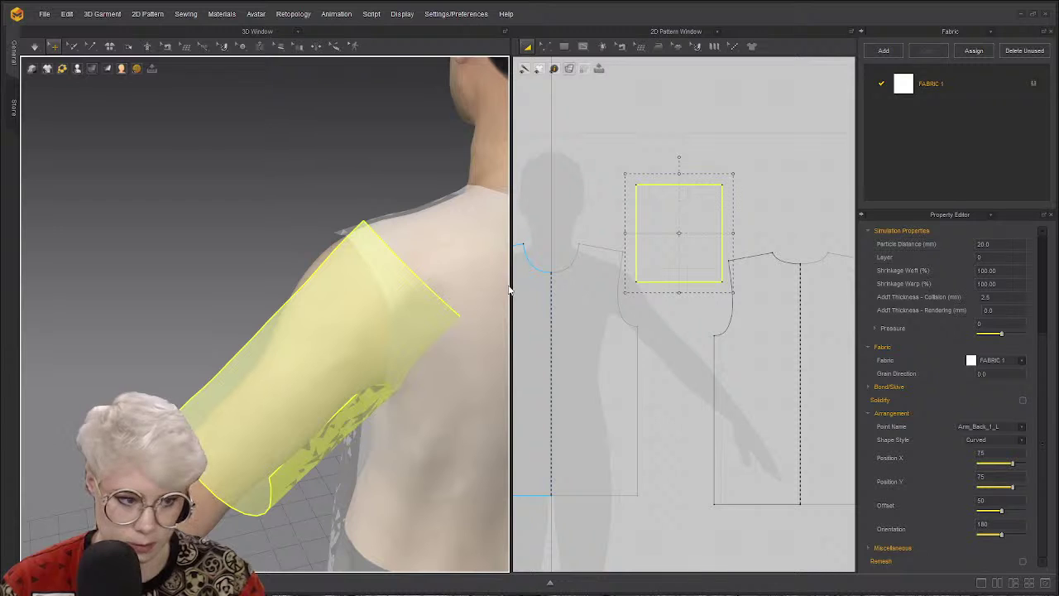
left_click(198, 47)
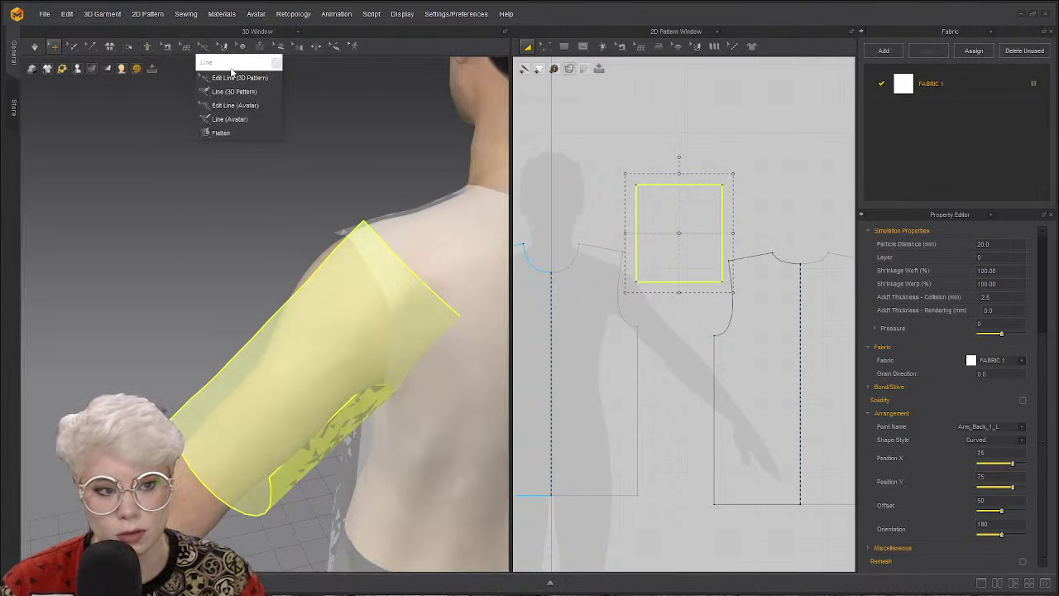
left_click_drag(217, 68, 99, 95)
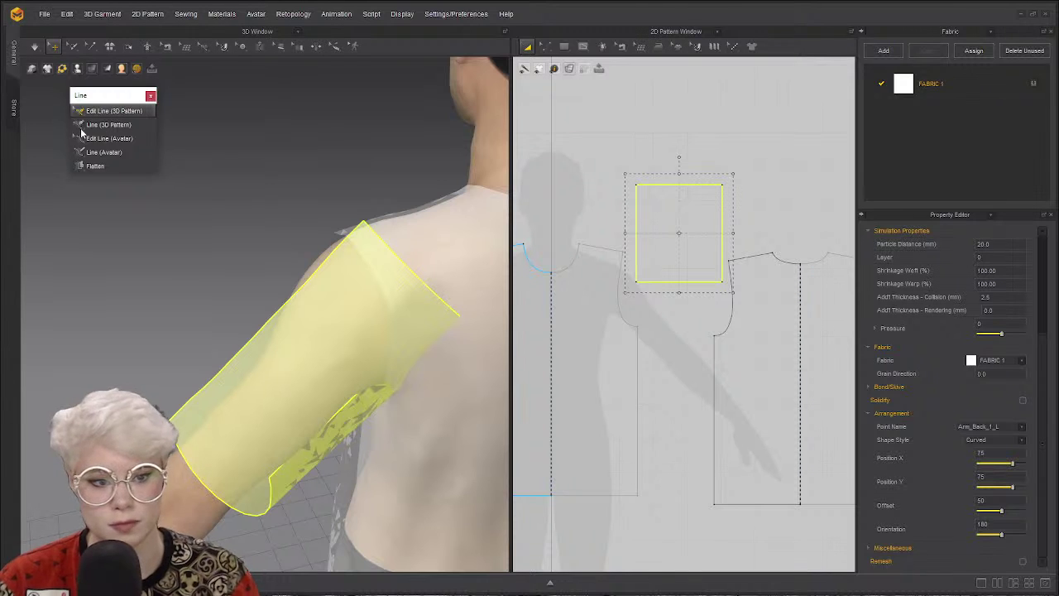
left_click(127, 127)
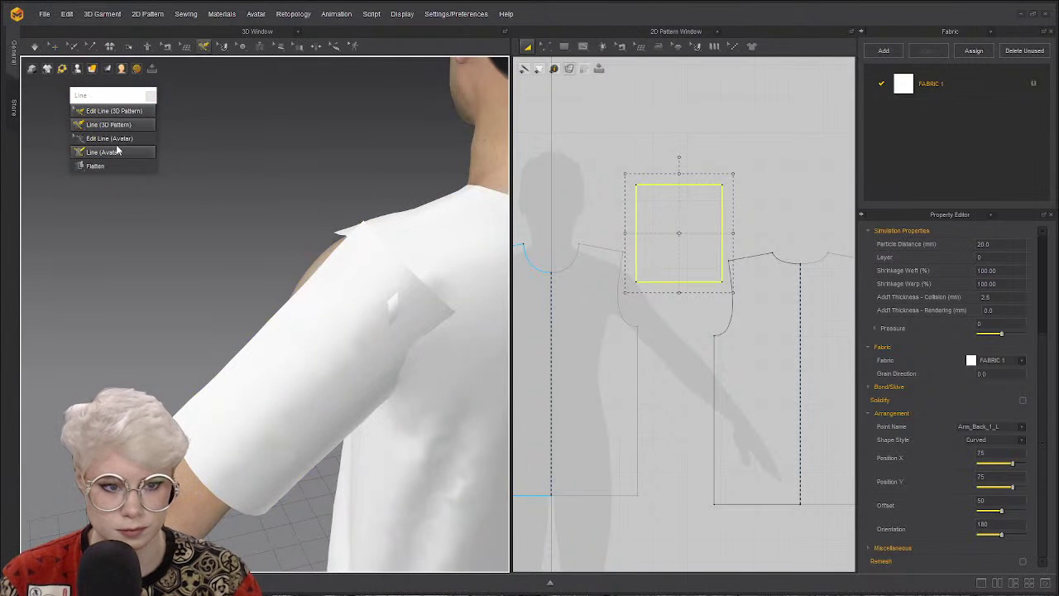
left_click(366, 257)
mouse_move(367, 257)
right_mouse_down()
mouse_move(339, 283)
mouse_move(381, 274)
mouse_move(381, 303)
mouse_move(362, 239)
mouse_move(366, 262)
right_mouse_up()
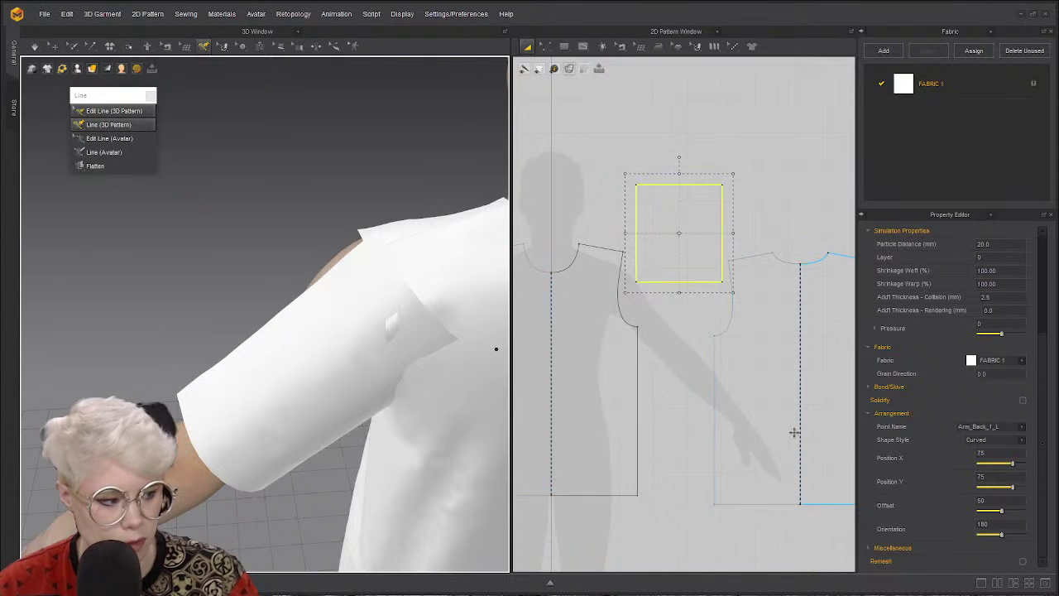
left_click(151, 97)
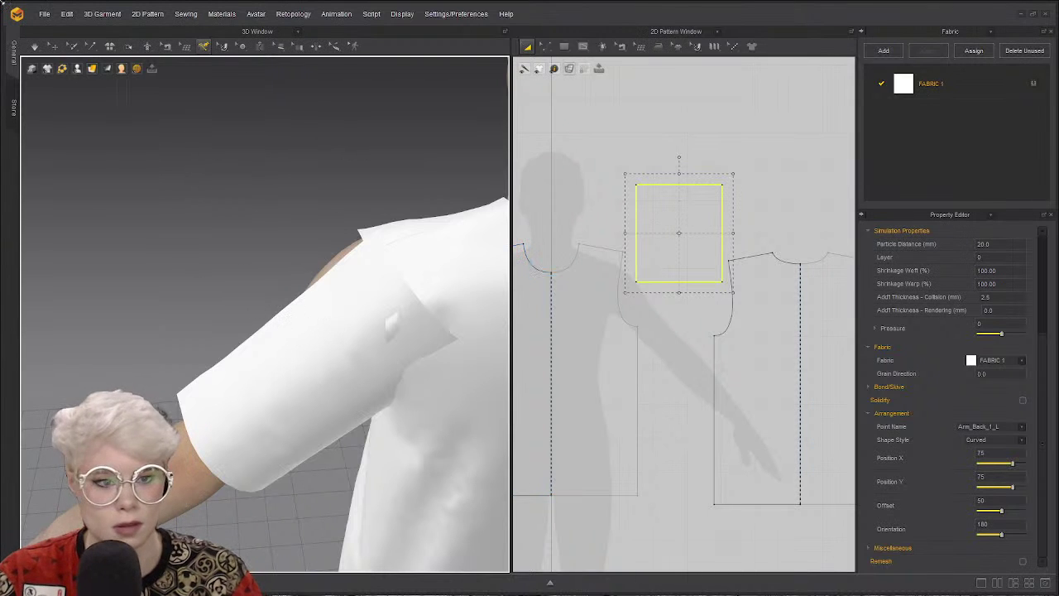
left_click(53, 46)
Set the sleeve piece's arrangement offset to 51.
left_click(116, 144)
left_click(323, 313)
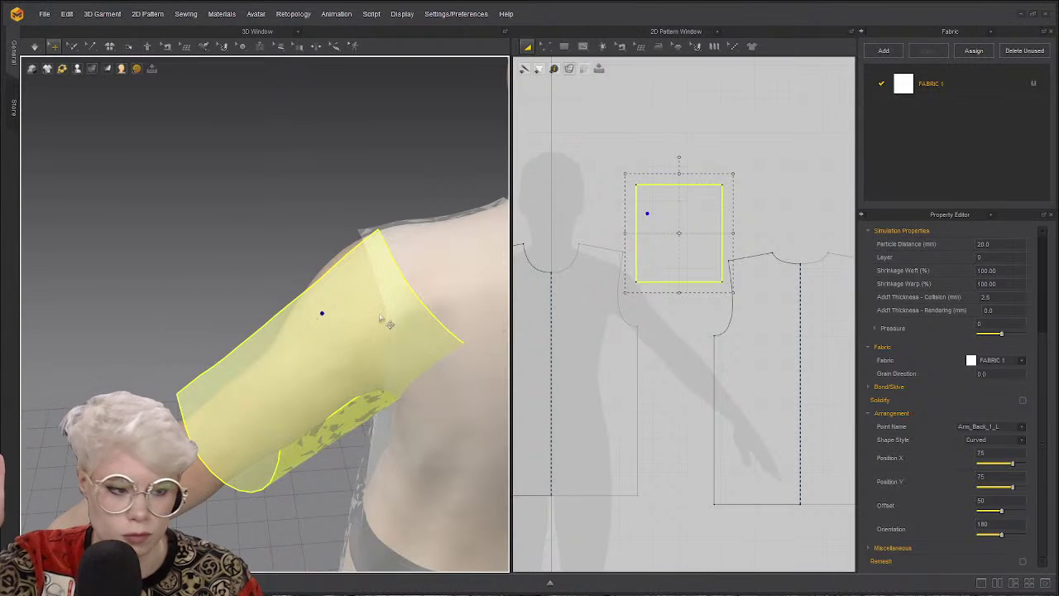
right_click_drag(424, 362, 393, 338)
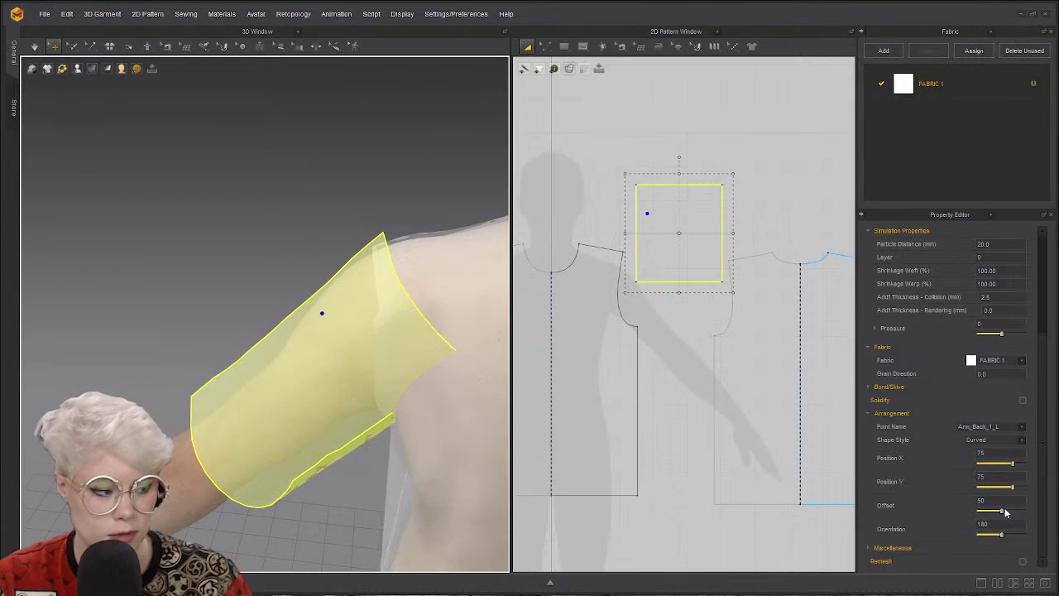
mouse_move(1006, 513)
left_mouse_down()
mouse_move(993, 512)
mouse_move(1004, 522)
left_mouse_up()
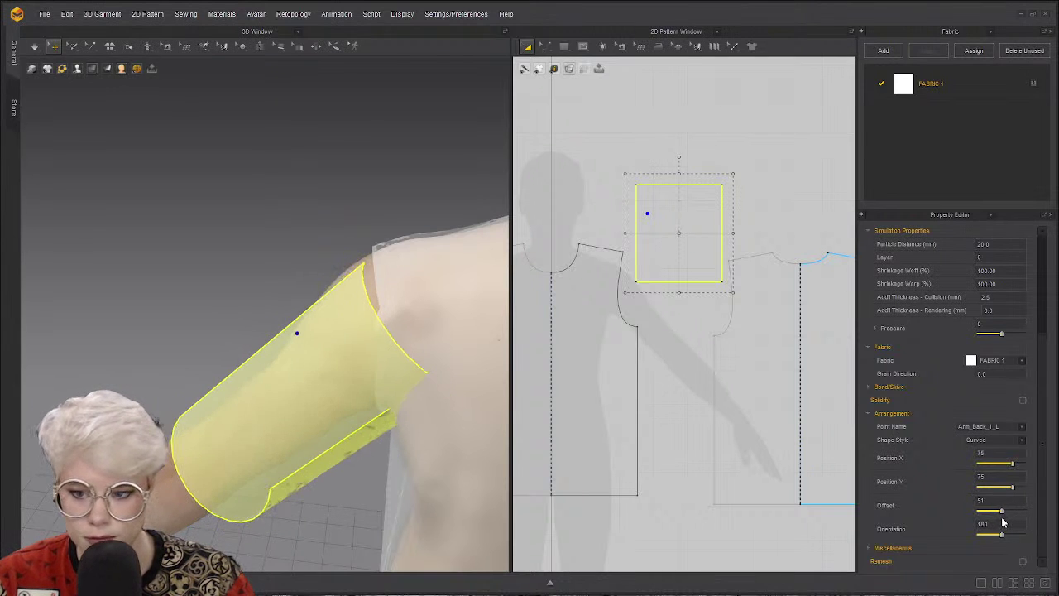
Move and slightly rotate the sleeve piece in 3D so its upper edge overlaps the top at the shoulder and back armhole.
left_click(288, 400)
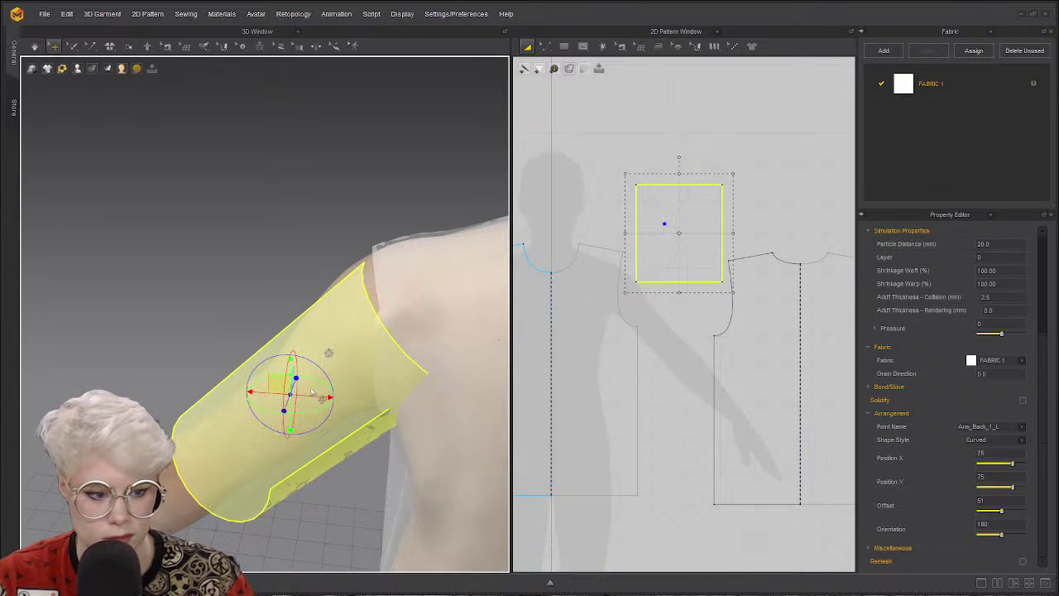
left_click_drag(315, 395, 303, 350)
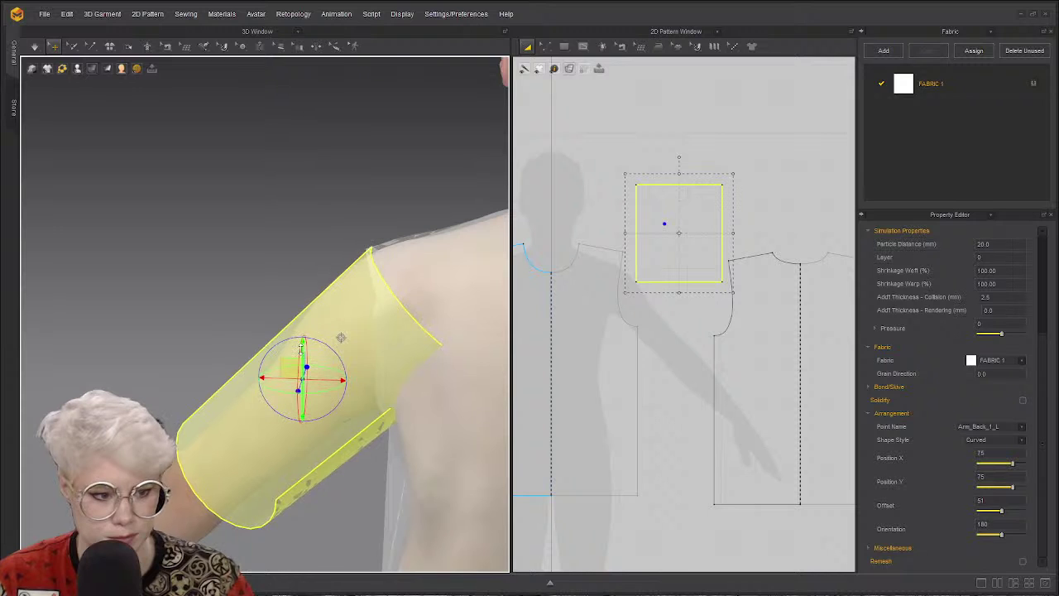
right_click_drag(301, 350, 418, 590)
right_click_drag(320, 267, 363, 303)
right_click_drag(263, 265, 245, 382)
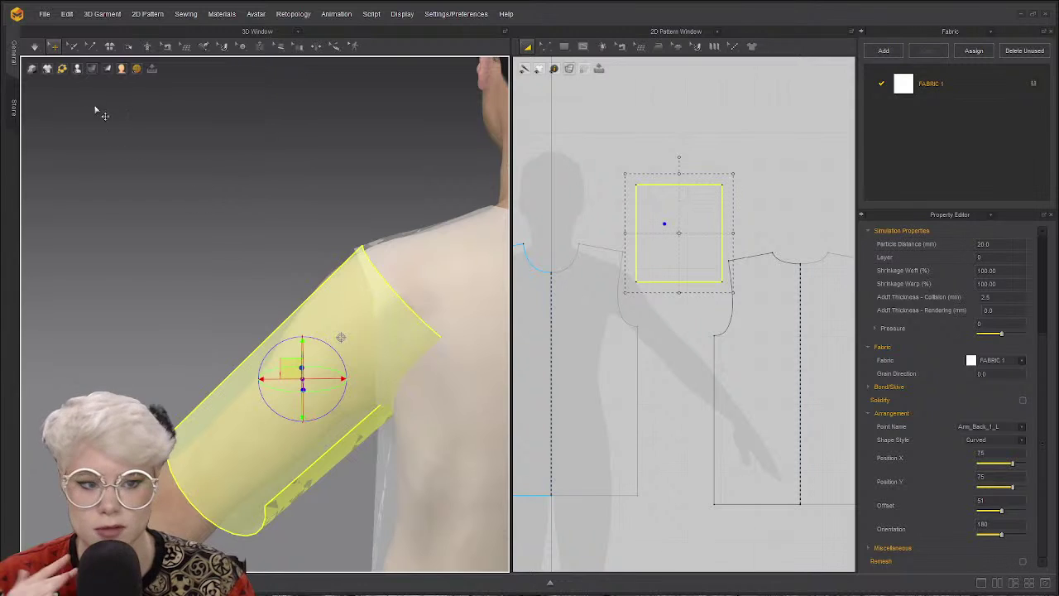
Start a Line (3D Pattern) at the sleeve piece's shoulder corner and place its second point about 34 mm down the back.
left_click(205, 46)
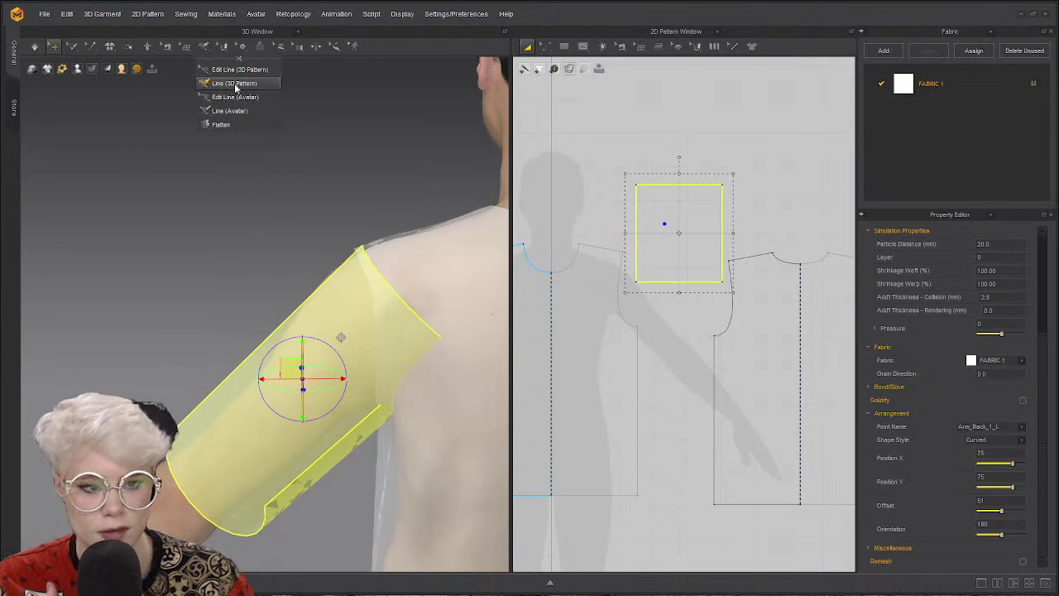
left_click(235, 84)
left_click(205, 47)
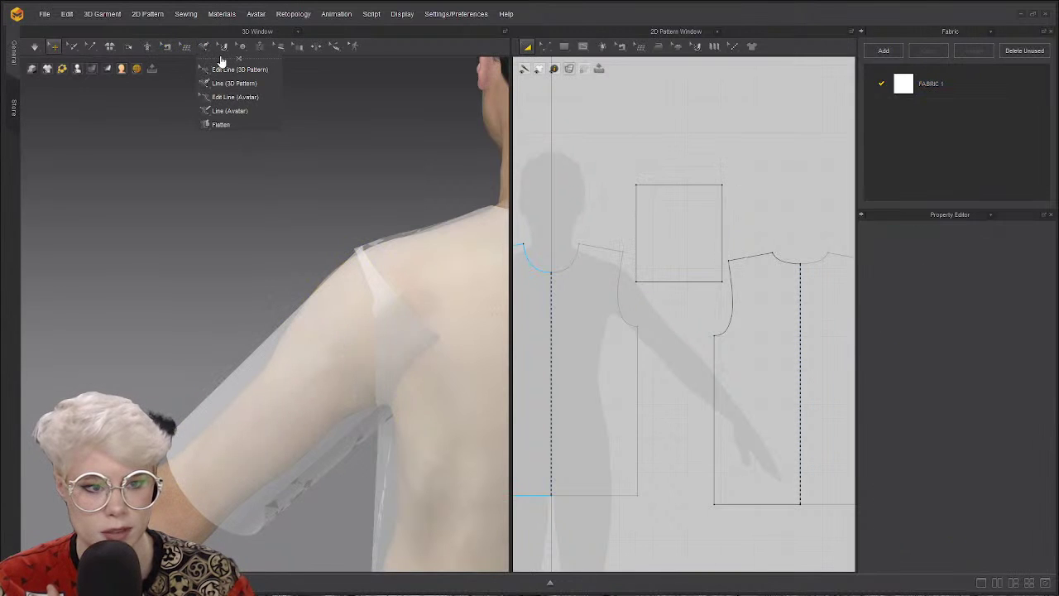
left_click(221, 59)
left_click_drag(224, 62, 180, 98)
left_click(198, 116)
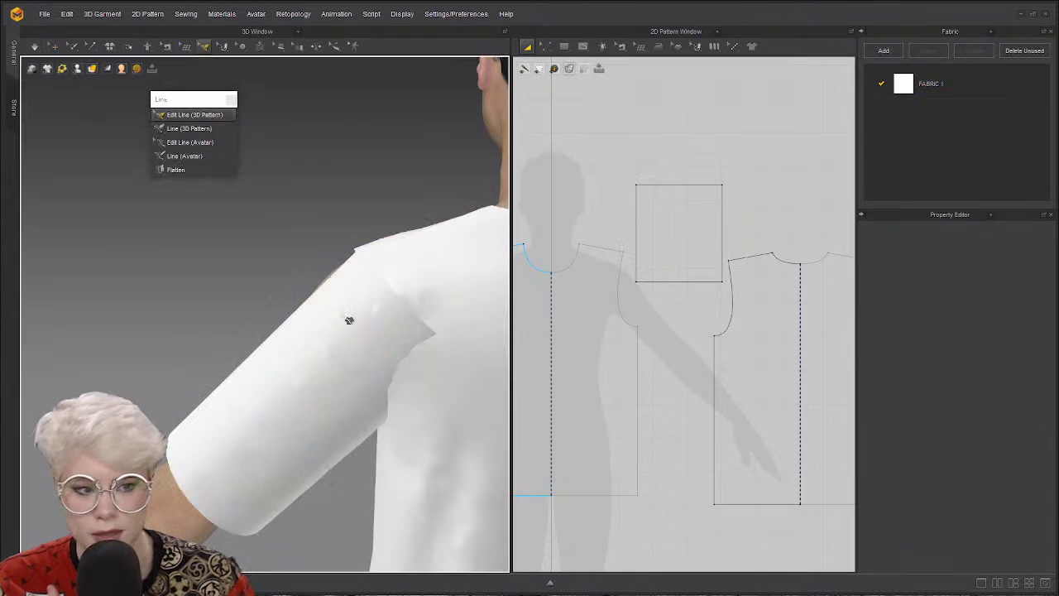
left_click(197, 129)
left_click(357, 255)
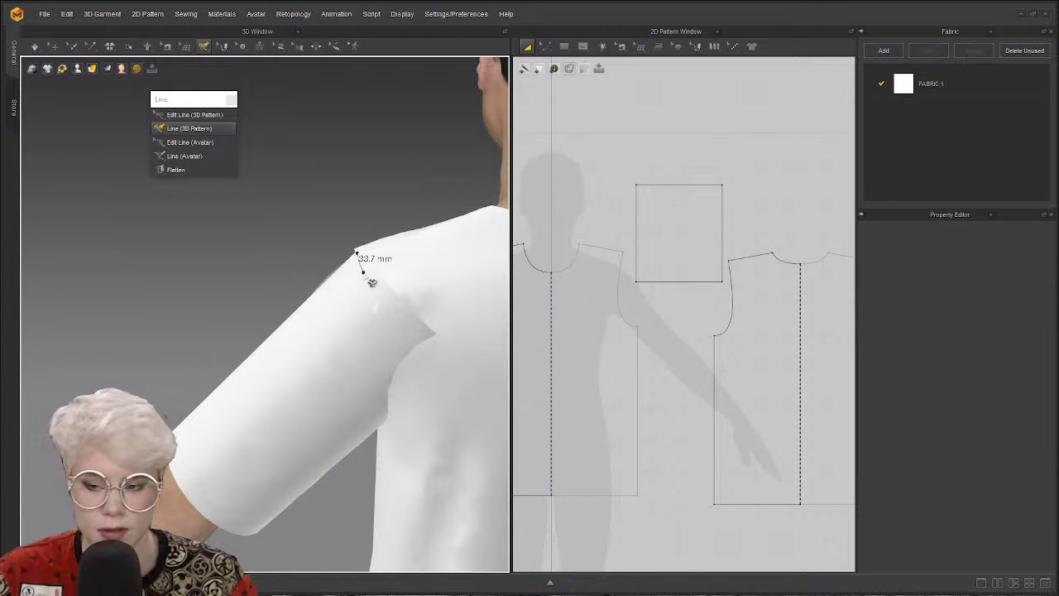
left_click(363, 273)
Try a winding curve across the back of the sleeve and undo its points back to the line's second point.
left_click(304, 359)
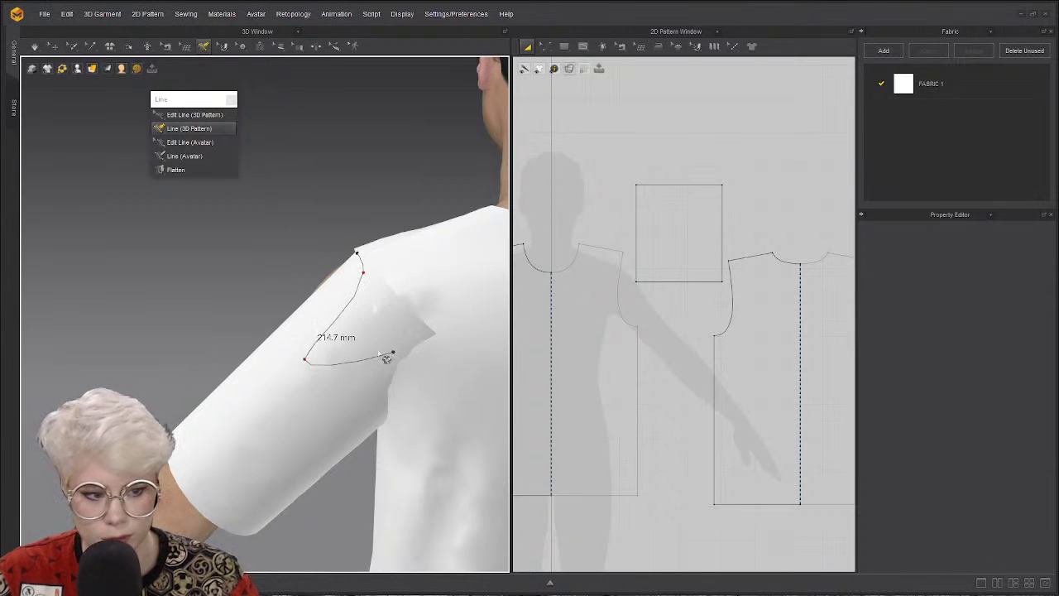
left_click(364, 347)
left_click(363, 427)
left_click(292, 447)
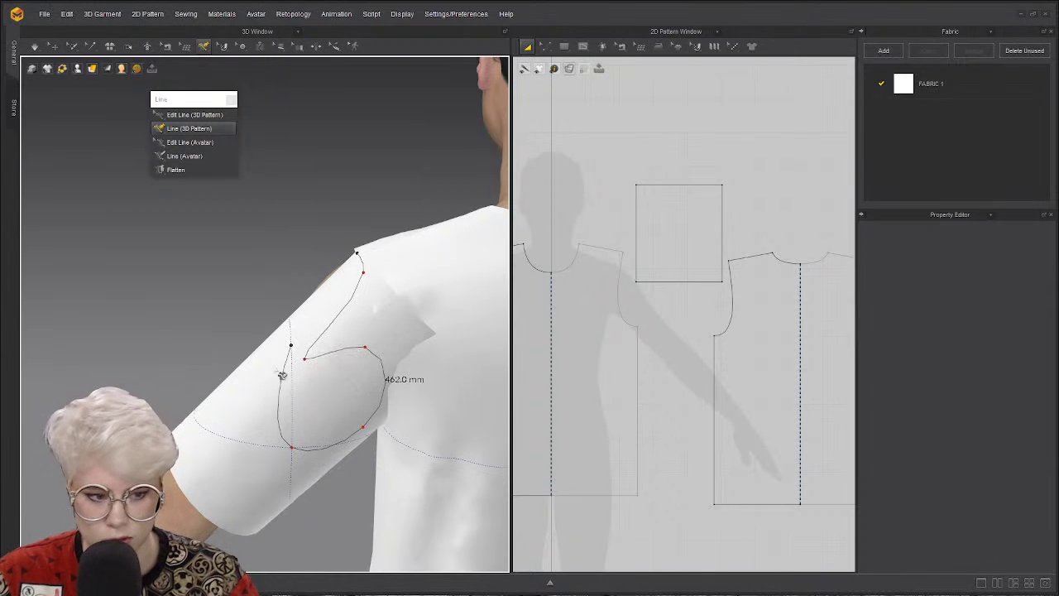
left_click(291, 368)
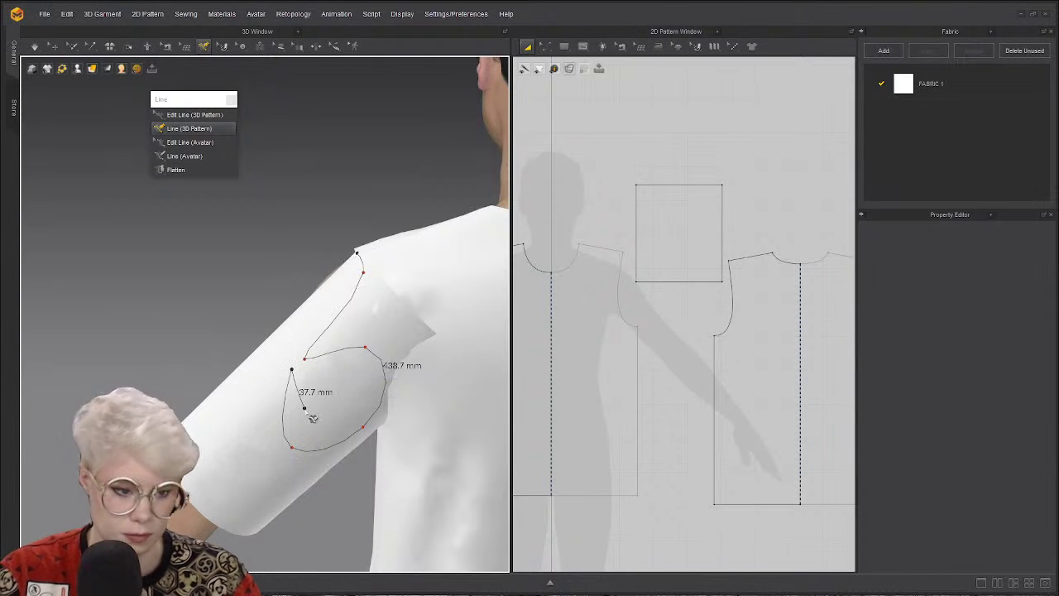
key("ctrl+z")
key("ctrl+z")
key("ctrl+z")
key("ctrl+z")
key("ctrl+z")
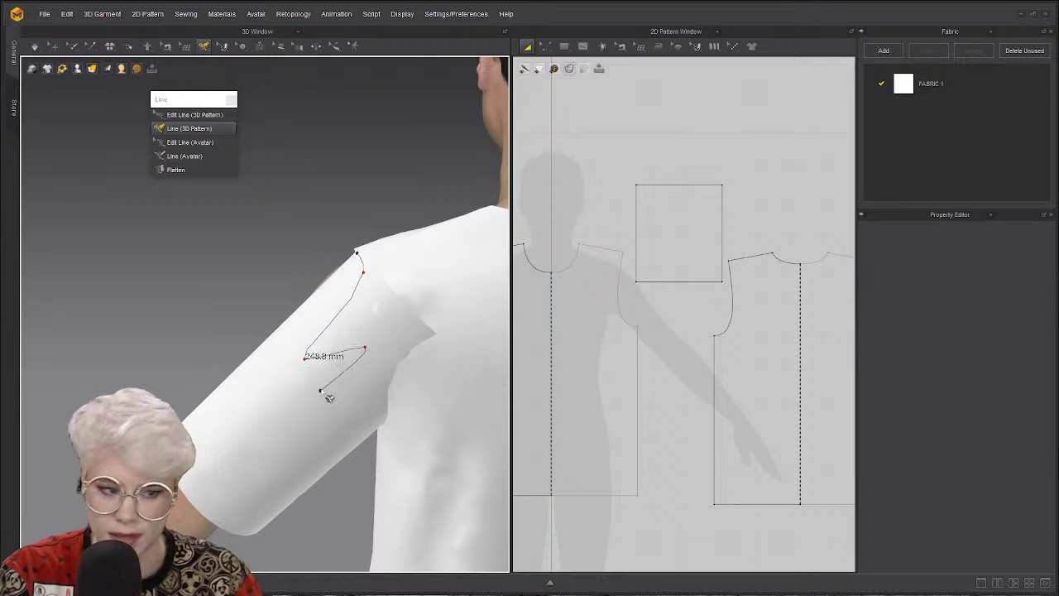
Continue the 3D pattern line down the back armhole to the underarm edge of the sleeve piece and finish it at about 268 mm.
left_click(375, 327)
scroll(377, 381, "down", 5)
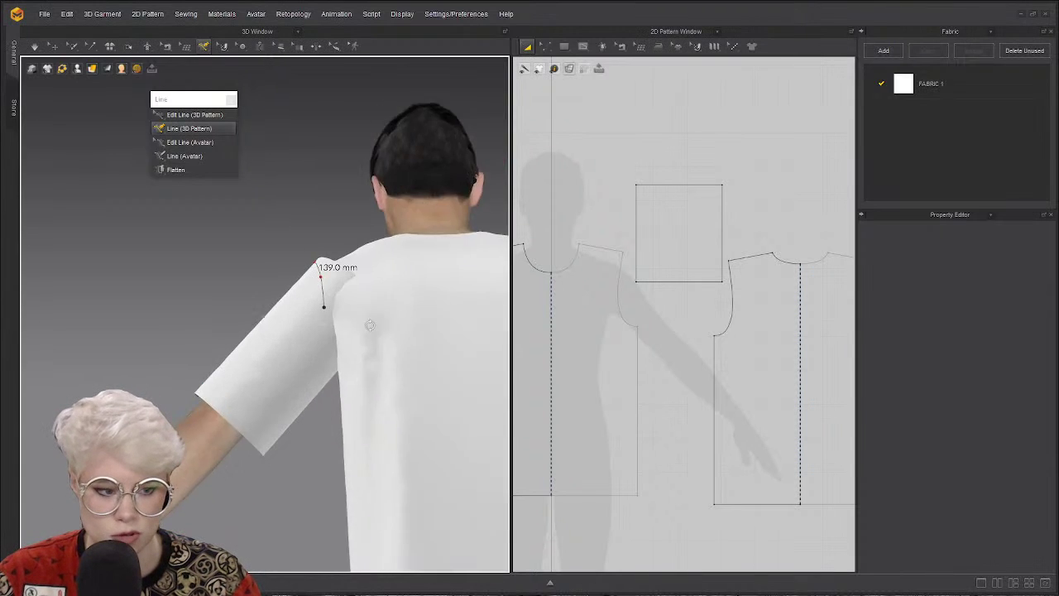
scroll(372, 354, "up", 7)
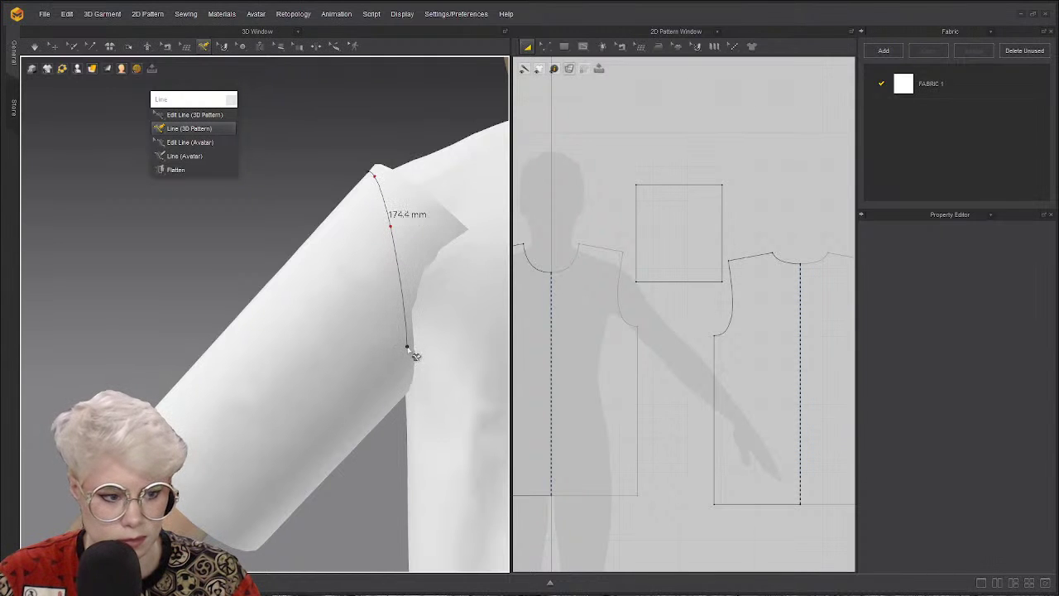
left_click(407, 346)
right_click_drag(418, 386, 284, 331)
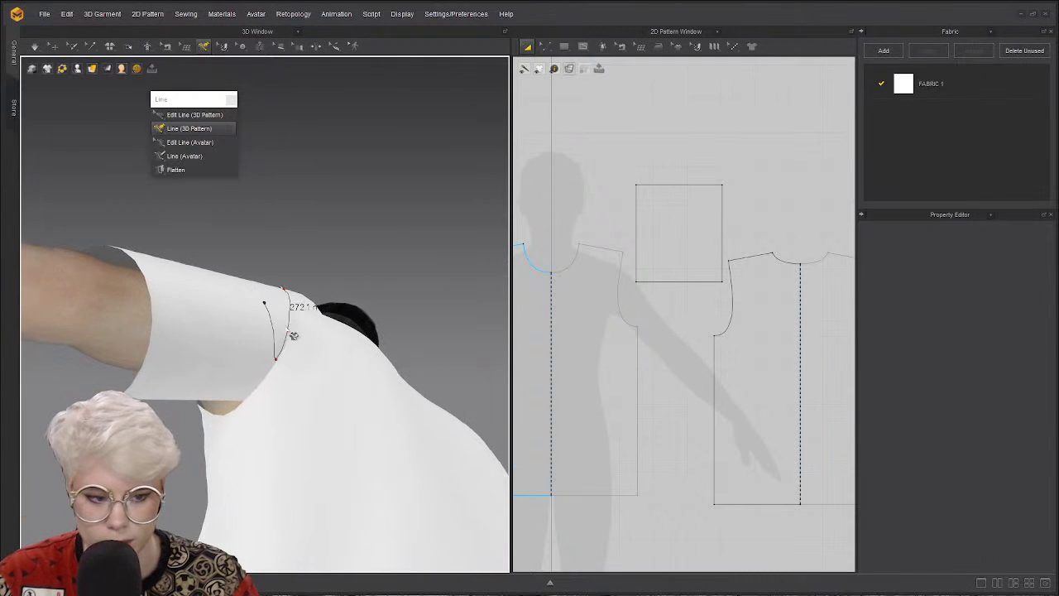
right_click_drag(251, 402, 172, 403)
mouse_move(314, 414)
right_mouse_down()
mouse_move(280, 400)
mouse_move(310, 414)
mouse_move(283, 394)
mouse_move(237, 320)
mouse_move(234, 308)
mouse_move(257, 305)
right_mouse_up()
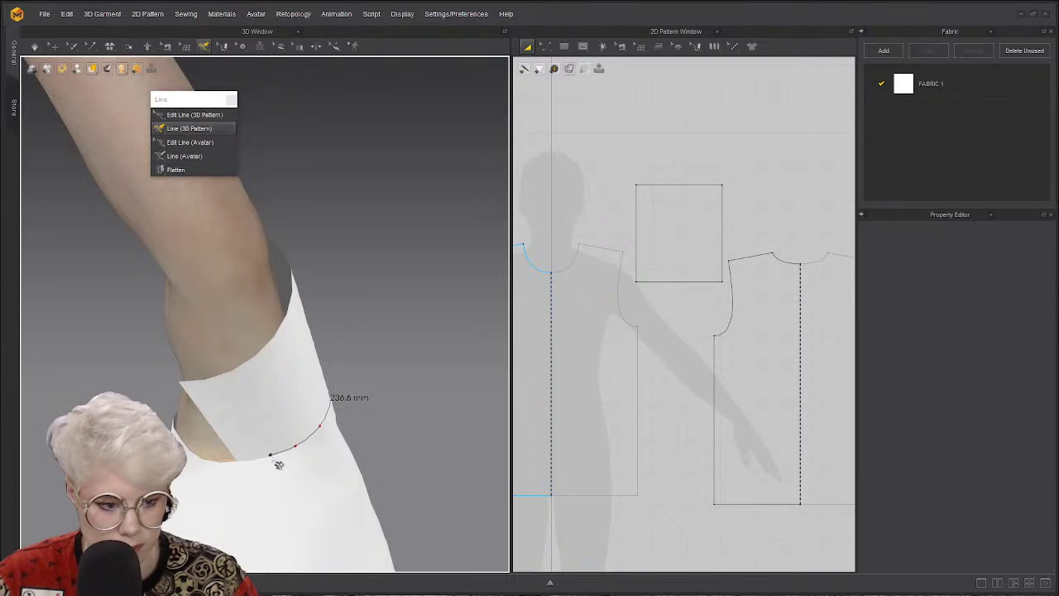
left_click(270, 454)
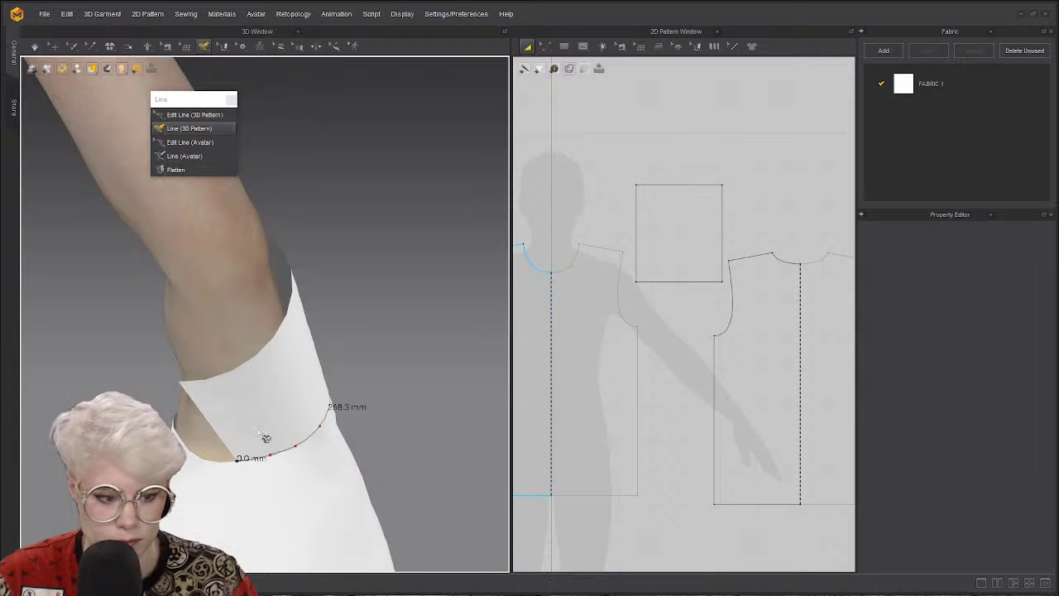
key("Return")
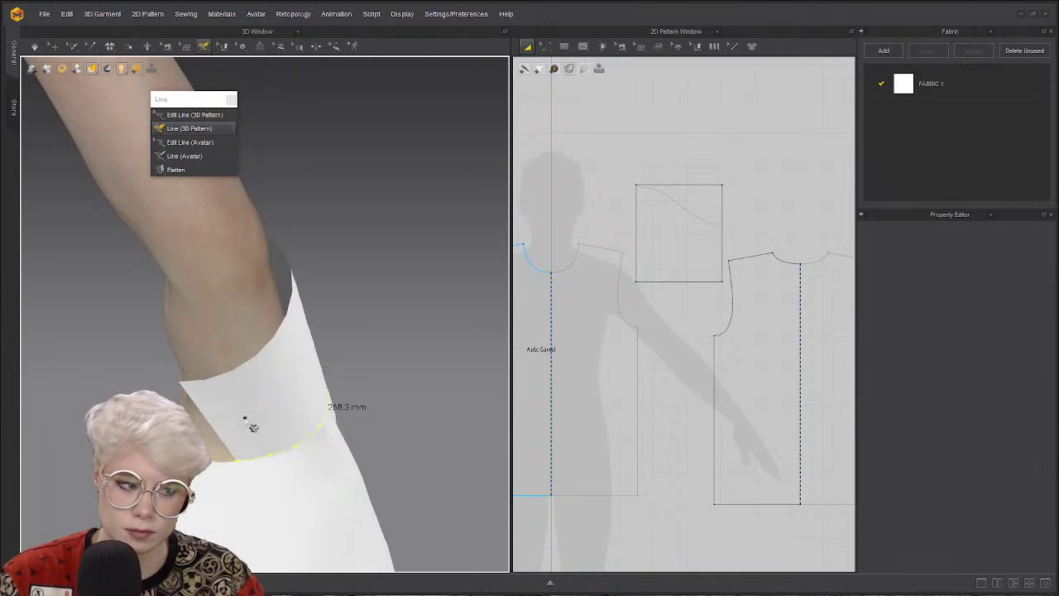
Change the 2D pattern display from transparent outlines to pieces filled with their fabric surface.
left_click(662, 213)
scroll(663, 214, "up", 5)
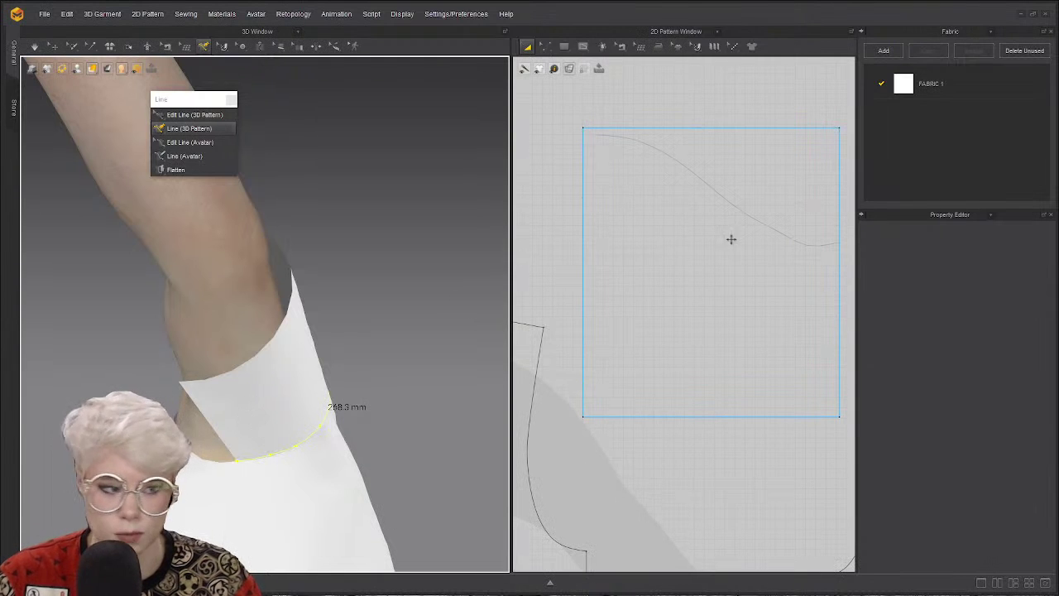
left_click(752, 83)
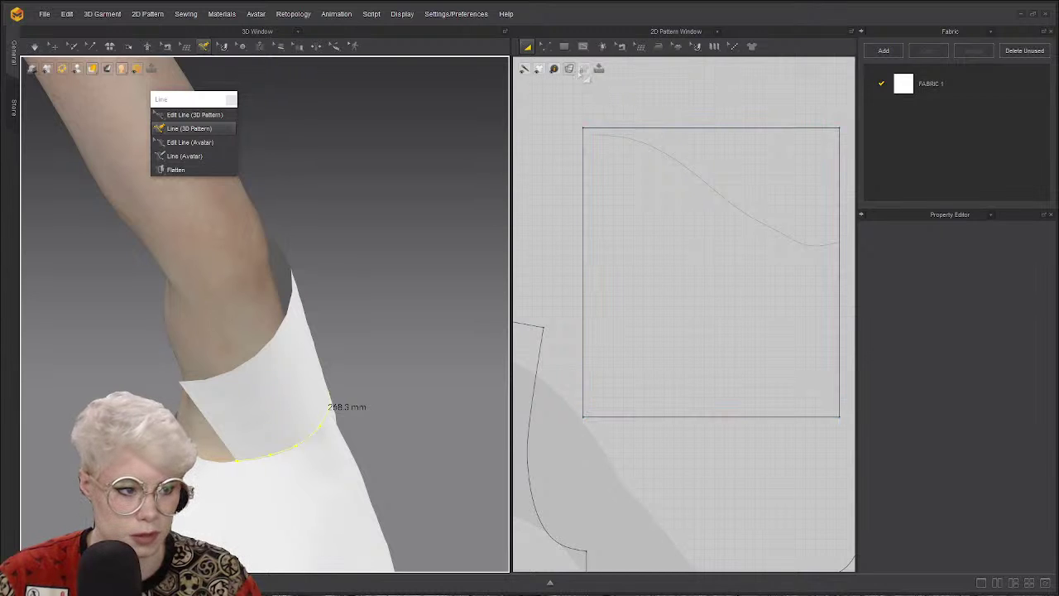
left_click(569, 69)
left_click(600, 93)
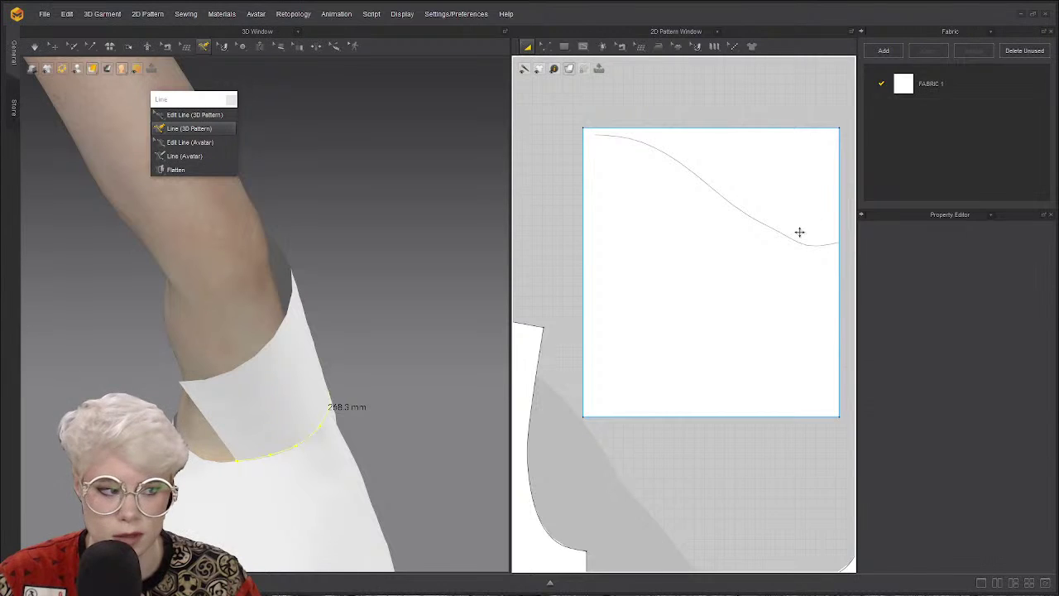
scroll(784, 231, "up", 2)
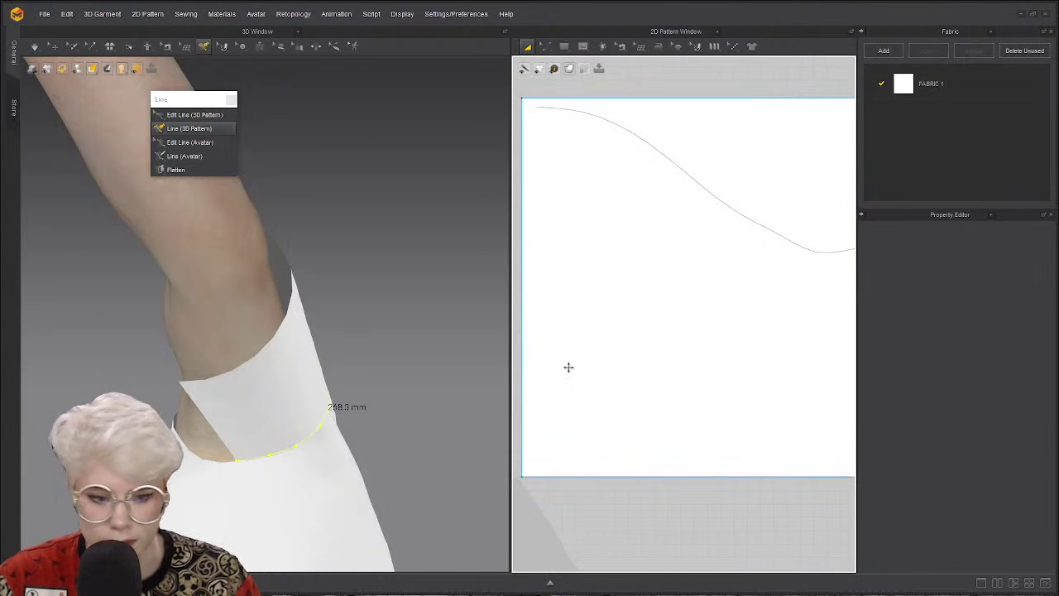
Try shifting the line's middle point away from the armhole with Edit Line (3D Pattern) and undo the move.
right_click_drag(406, 382, 169, 396)
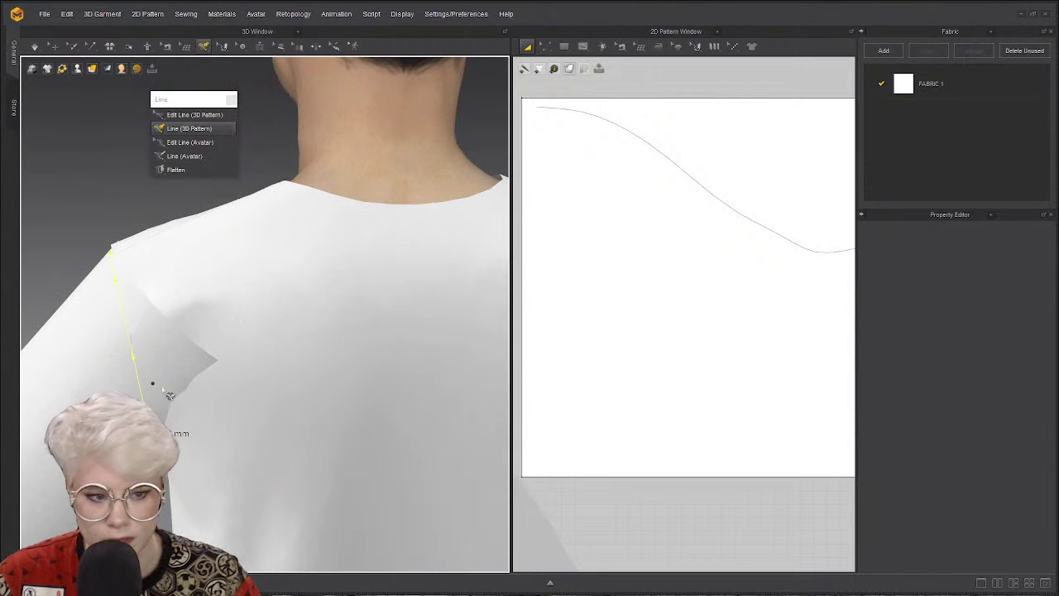
right_click_drag(155, 340, 235, 278)
left_click(184, 115)
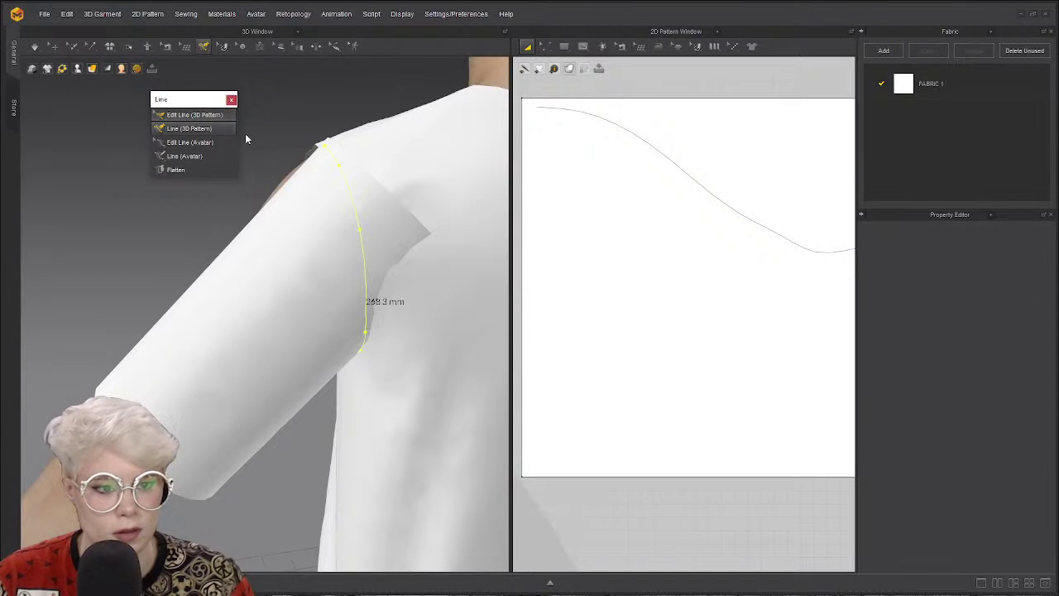
right_click_drag(362, 237, 320, 252)
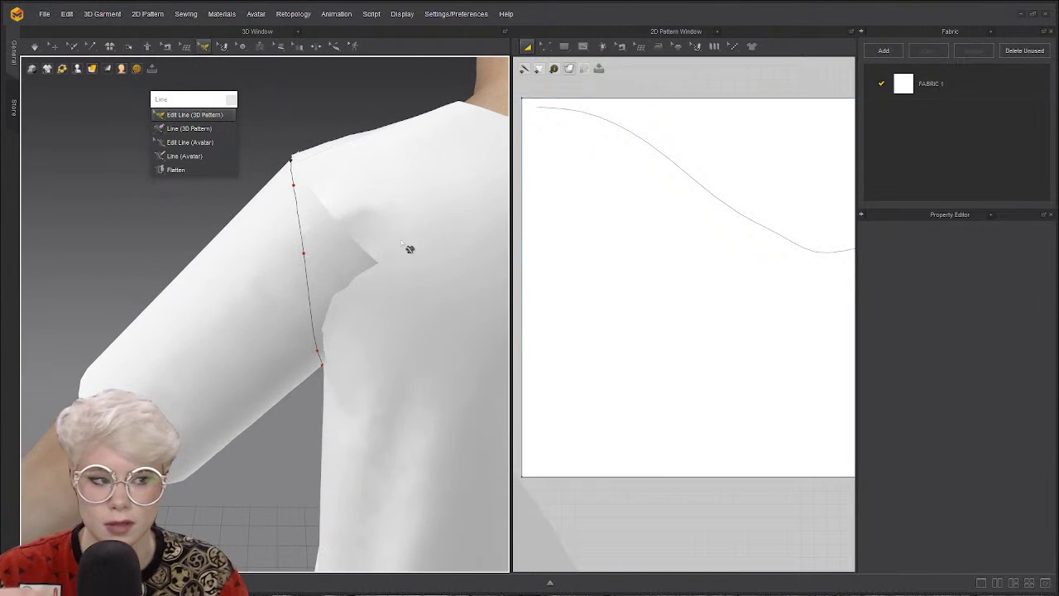
left_click(306, 249)
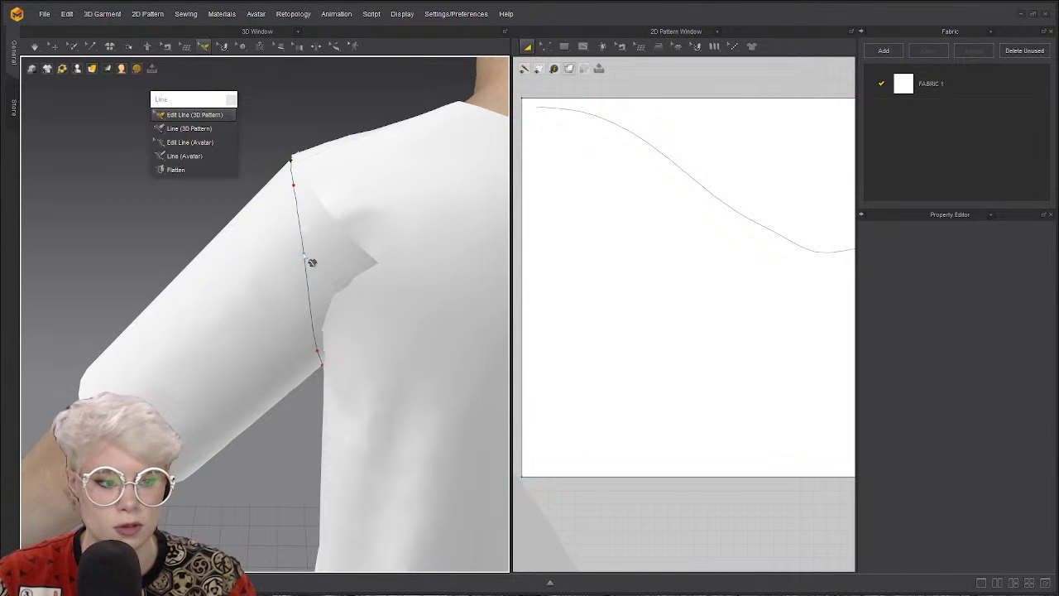
left_click_drag(303, 256, 279, 260)
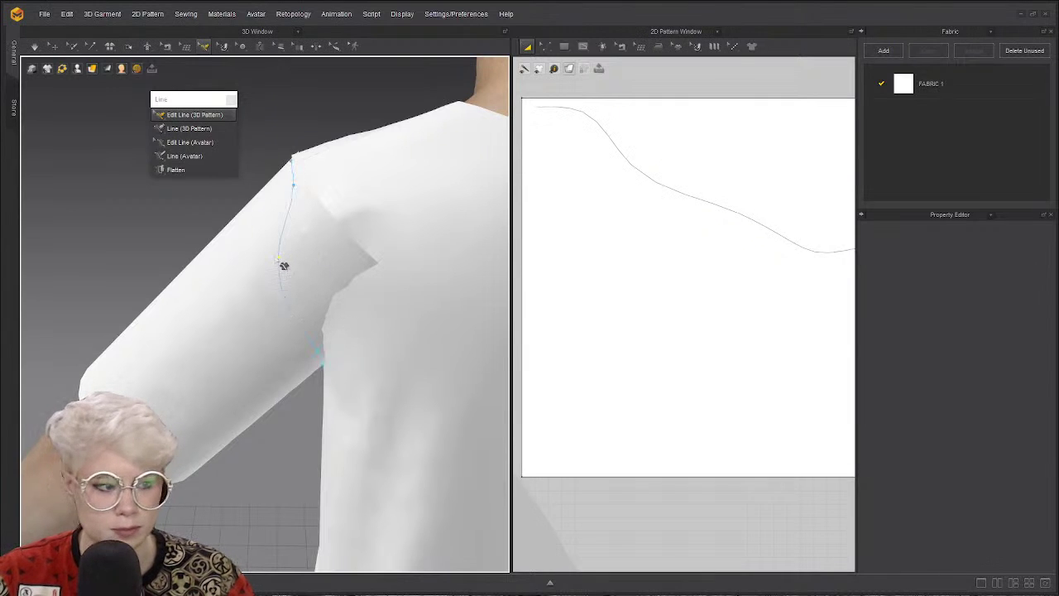
key("ctrl+z")
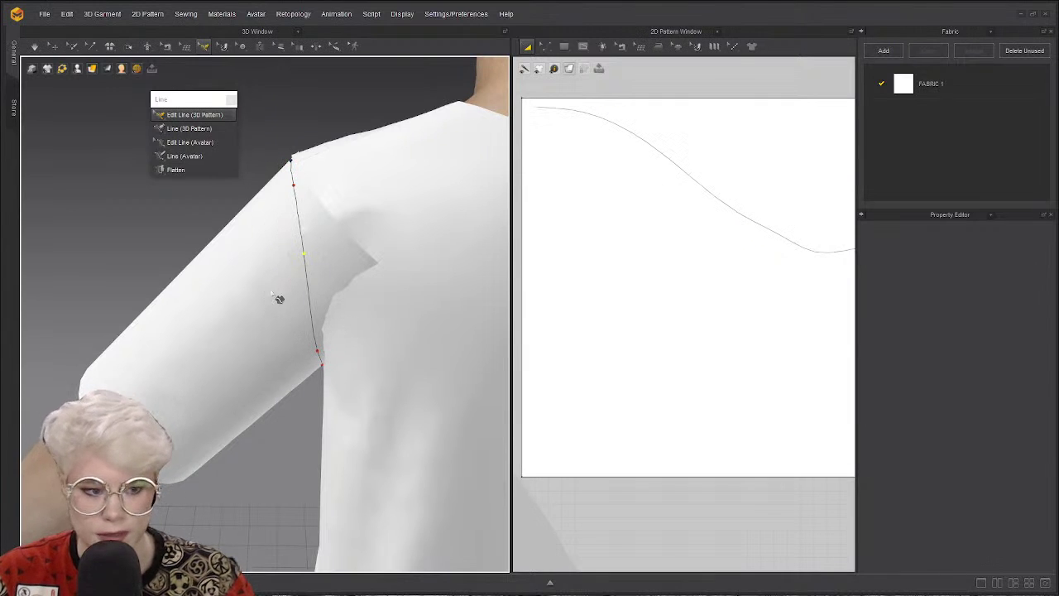
Move the line's middle and lower back points slightly toward the top's armhole with Edit Line (3D Pattern) to smooth the curve.
scroll(272, 295, "up", 3)
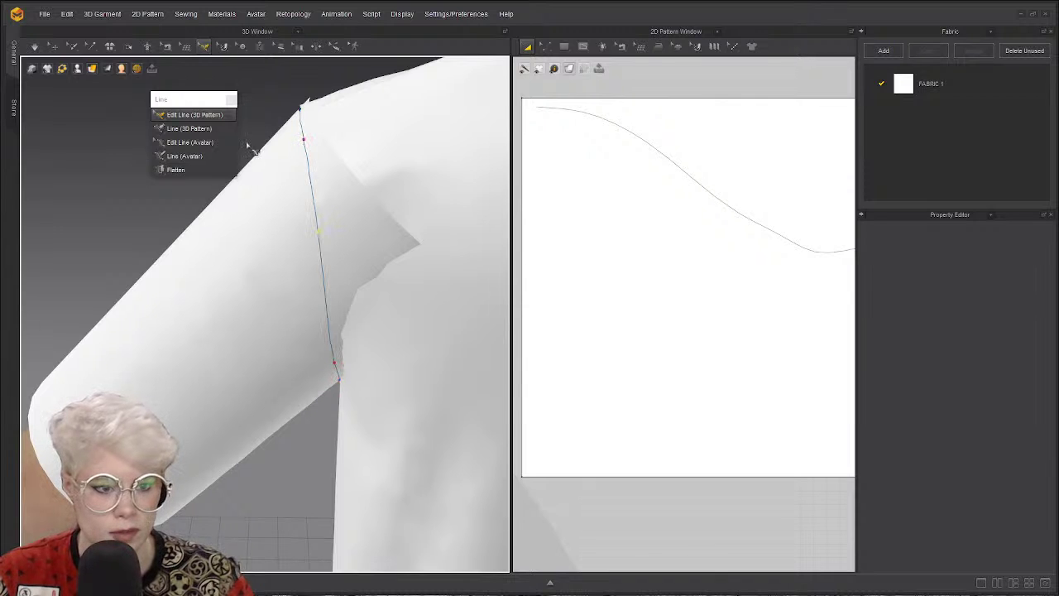
left_click_drag(191, 104, 129, 104)
left_click_drag(318, 231, 326, 228)
left_click_drag(334, 362, 342, 363)
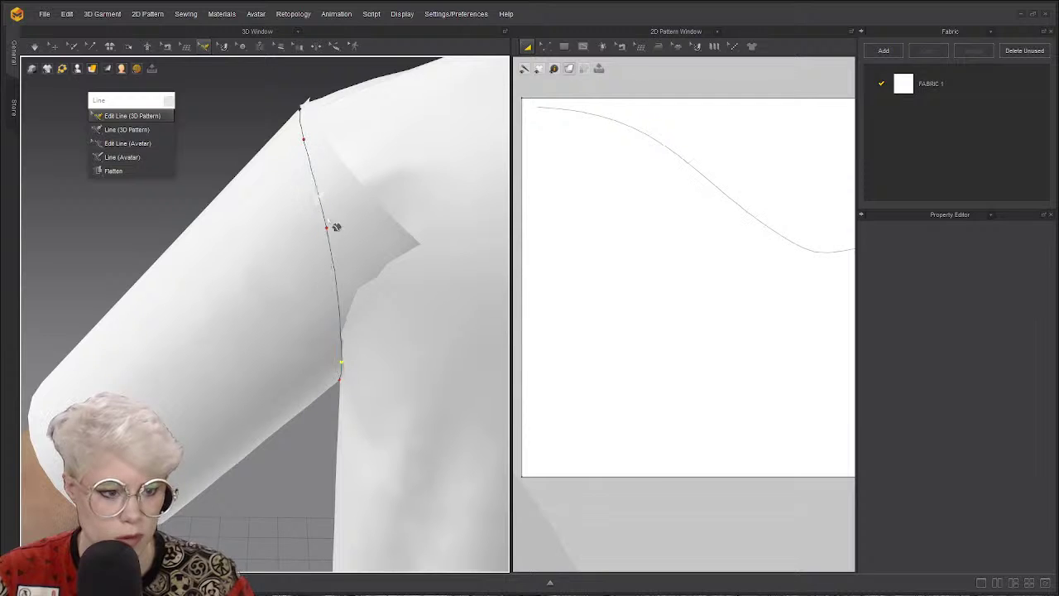
left_click_drag(316, 152, 317, 149)
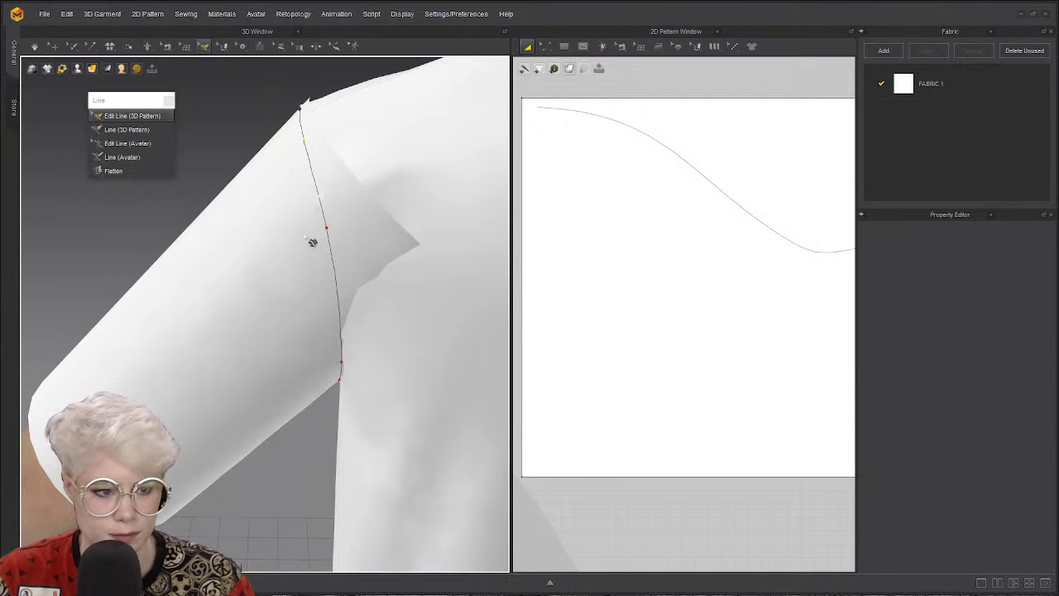
Examine the adjusted armhole line from the back and underarm in 3D, and compare its curve on the flat sleeve piece.
right_click_drag(314, 240, 287, 253)
scroll(632, 224, "down", 4)
scroll(635, 229, "up", 5)
scroll(394, 355, "down", 5)
right_click_drag(395, 355, 480, 273)
middle_click_drag(380, 332, 220, 280)
scroll(219, 279, "up", 7)
right_click_drag(326, 334, 323, 305)
scroll(322, 305, "down", 3)
scroll(686, 286, "down", 5)
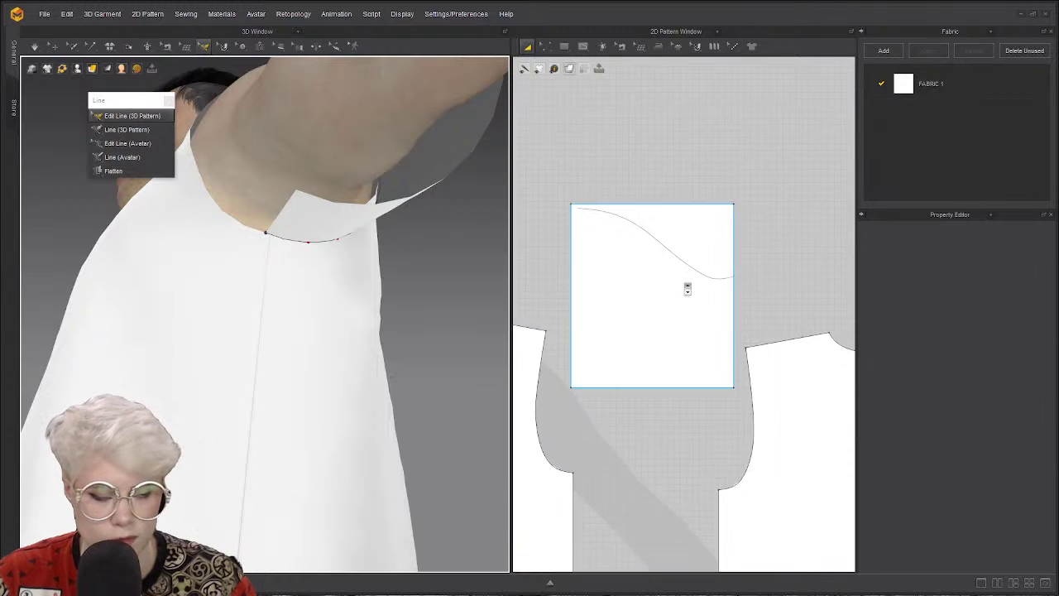
scroll(755, 336, "up", 3)
scroll(627, 291, "up", 2)
scroll(624, 324, "down", 2)
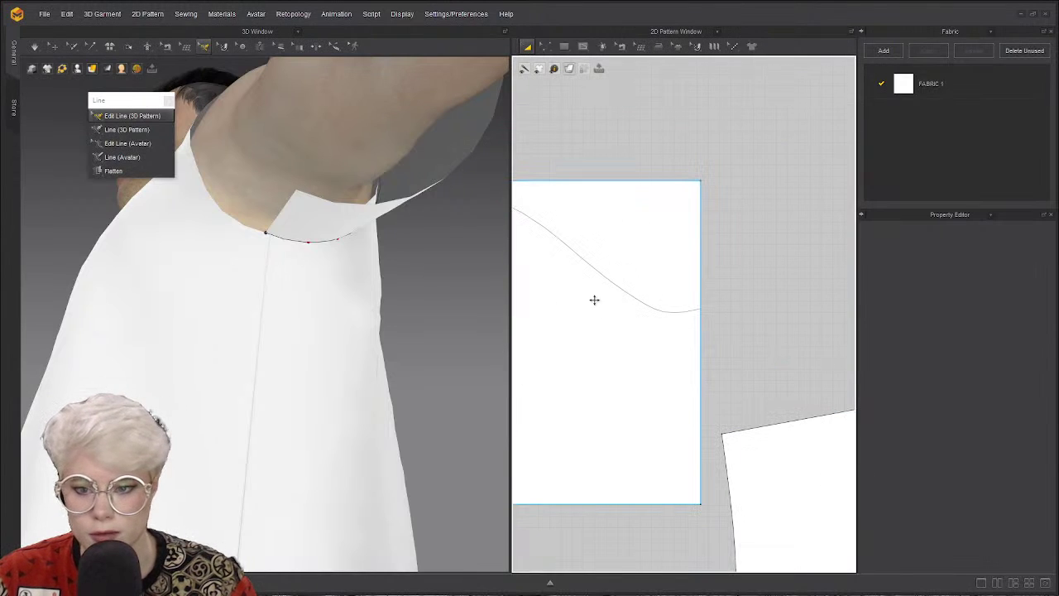
middle_click_drag(680, 333, 747, 355)
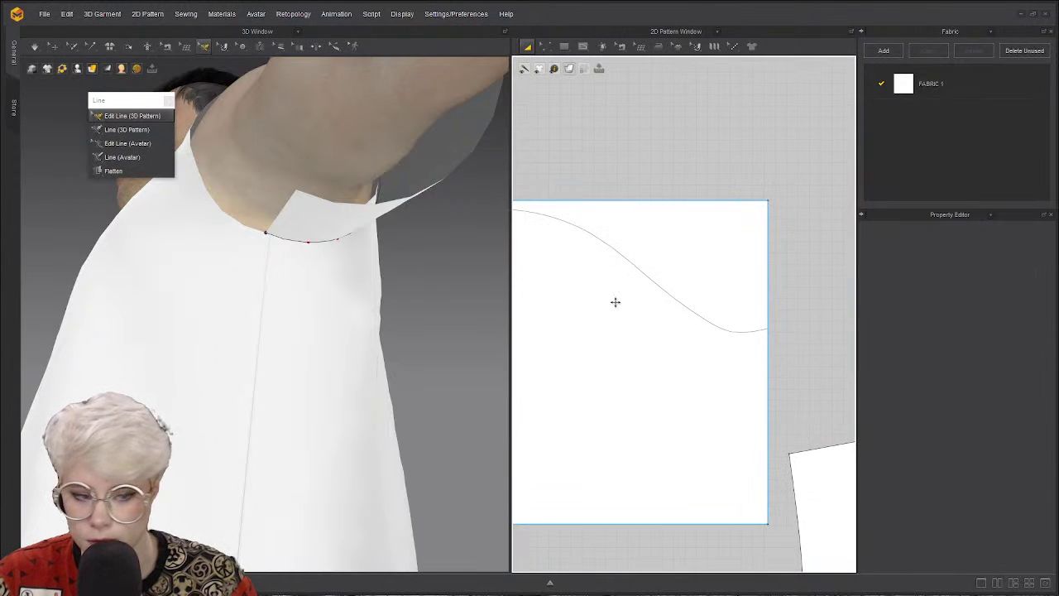
middle_click_drag(616, 302, 678, 303)
right_click_drag(343, 294, 155, 244)
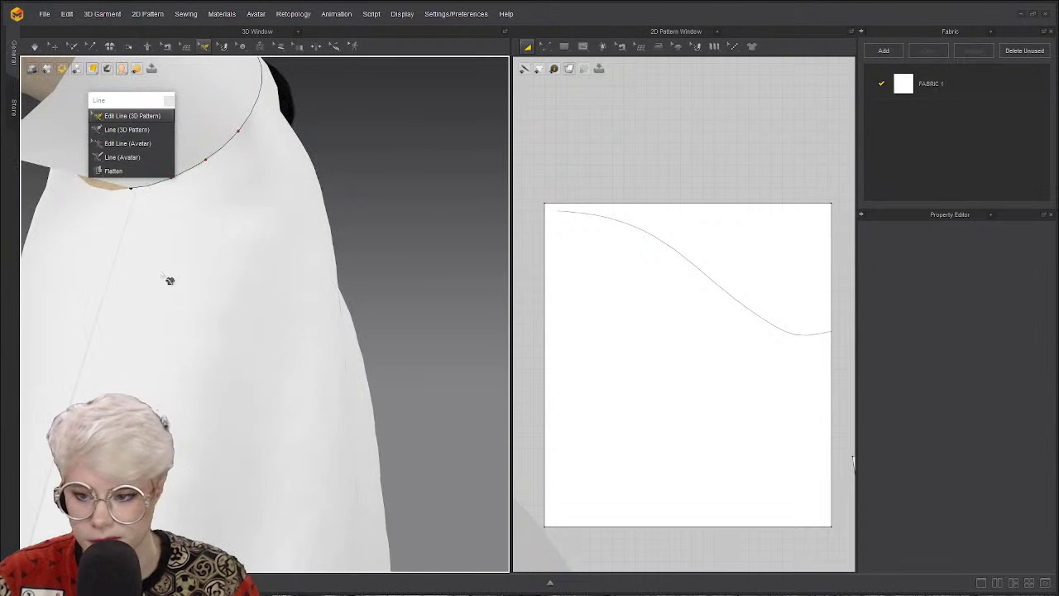
scroll(178, 316, "up", 3)
scroll(188, 324, "down", 5)
right_click_drag(188, 325, 215, 374)
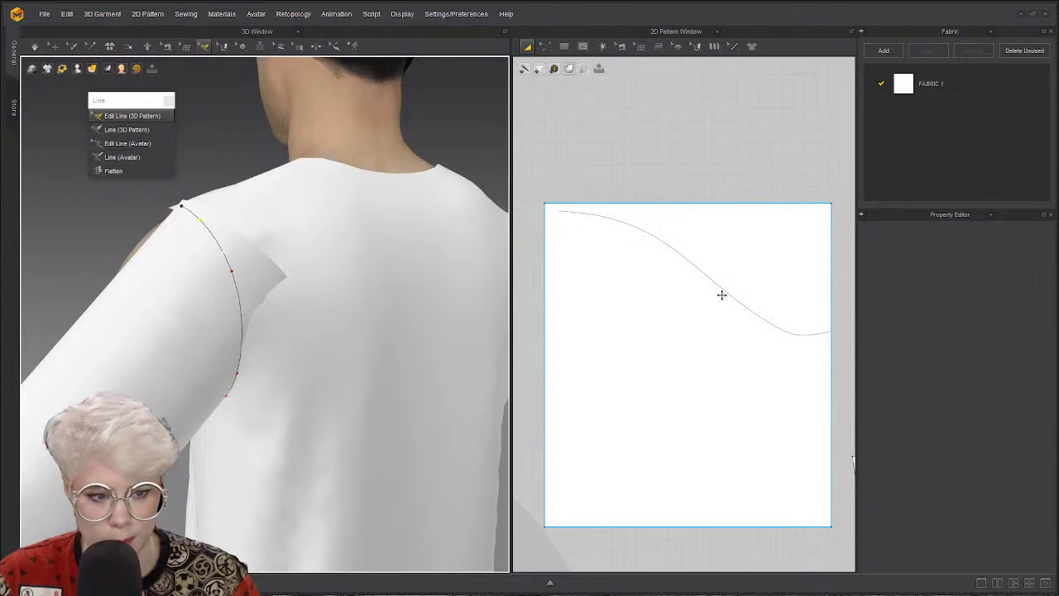
scroll(186, 277, "up", 3)
right_click_drag(194, 281, 267, 283)
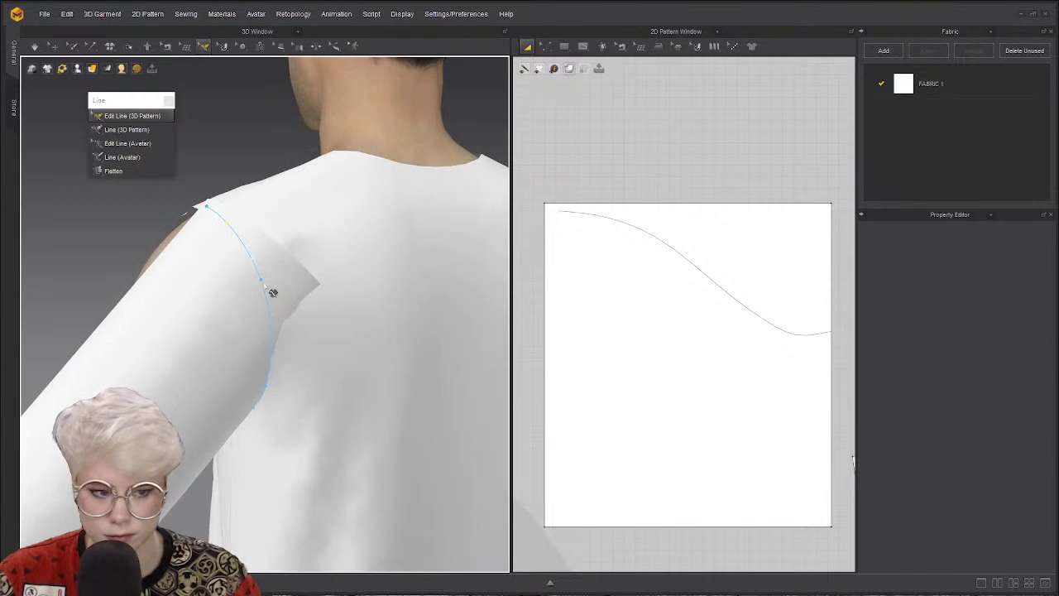
Convert the armhole line on the sleeve piece to an internal shape.
left_click(271, 290)
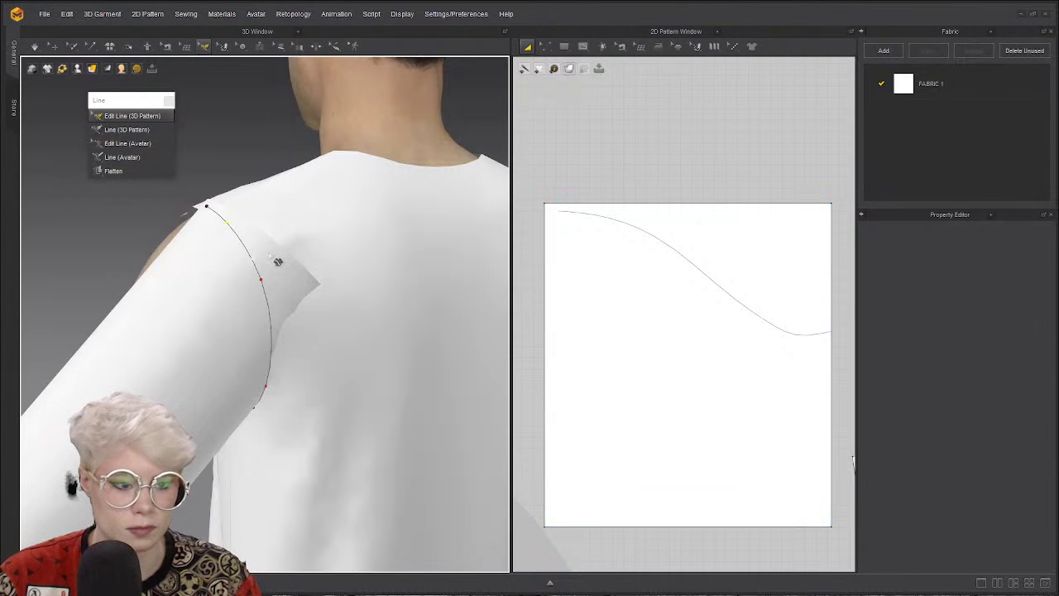
right_click(251, 262)
left_click(115, 222)
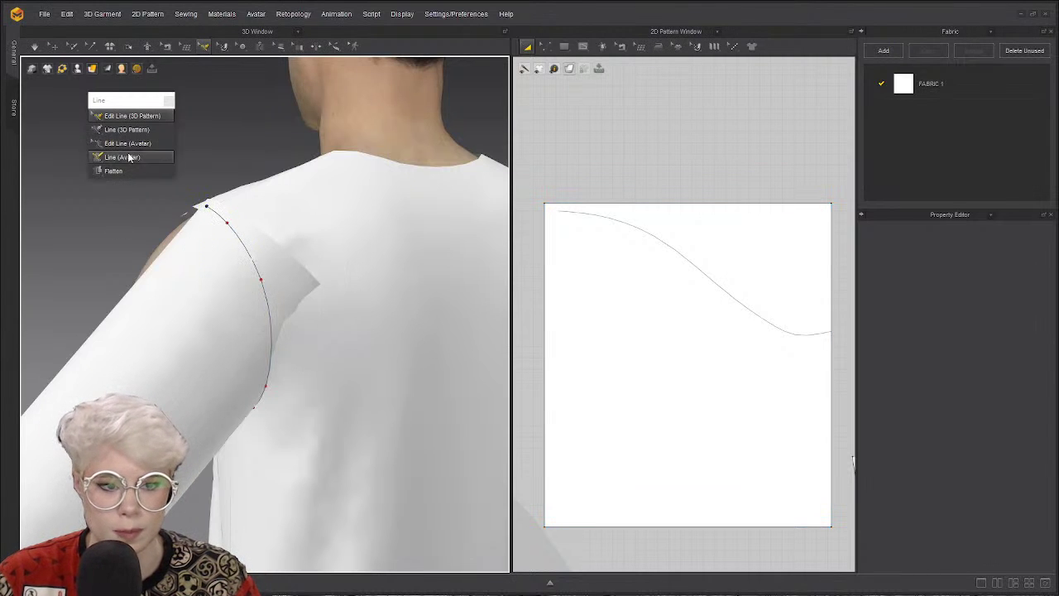
left_click(125, 115)
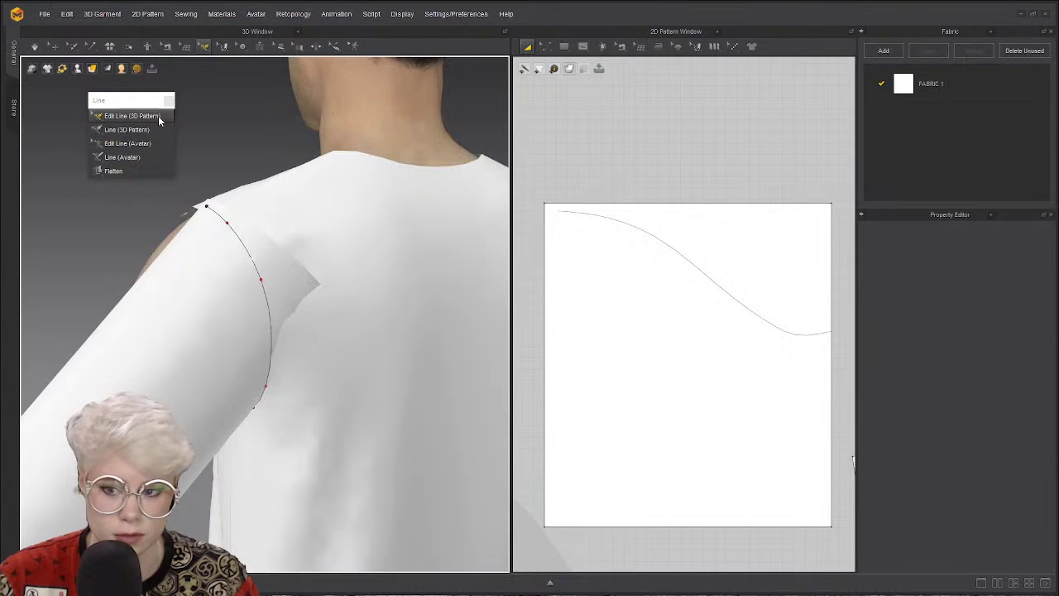
left_click(158, 116)
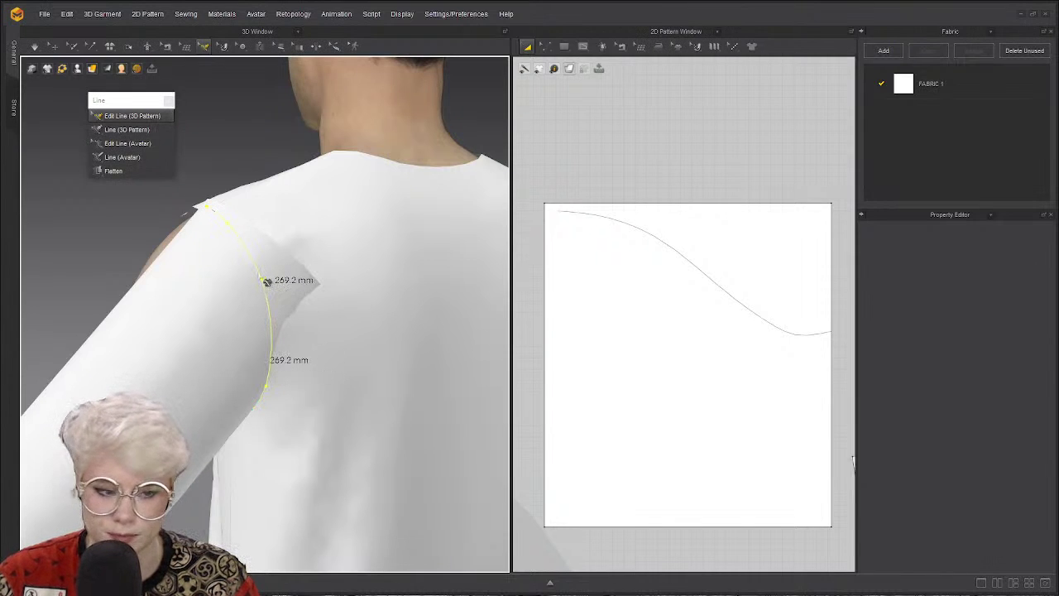
right_click(263, 279)
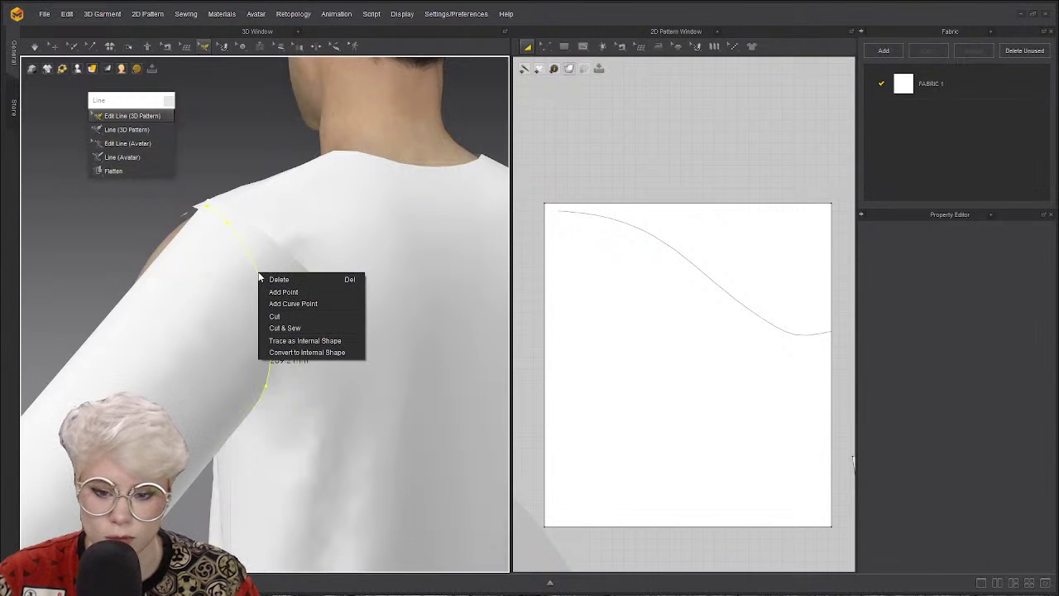
left_click(348, 355)
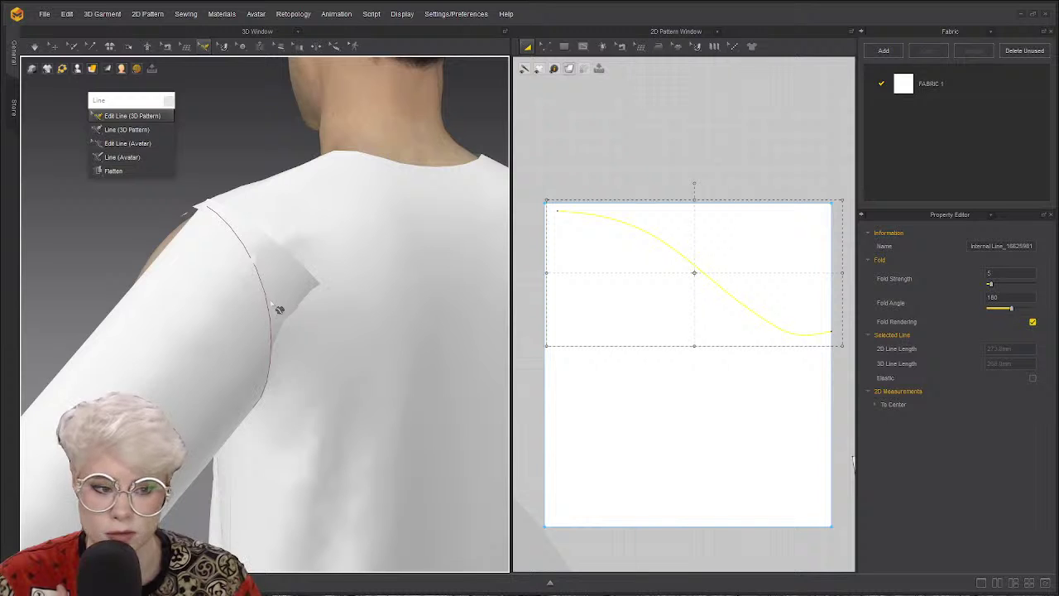
scroll(263, 307, "up", 1)
scroll(262, 308, "up", 5)
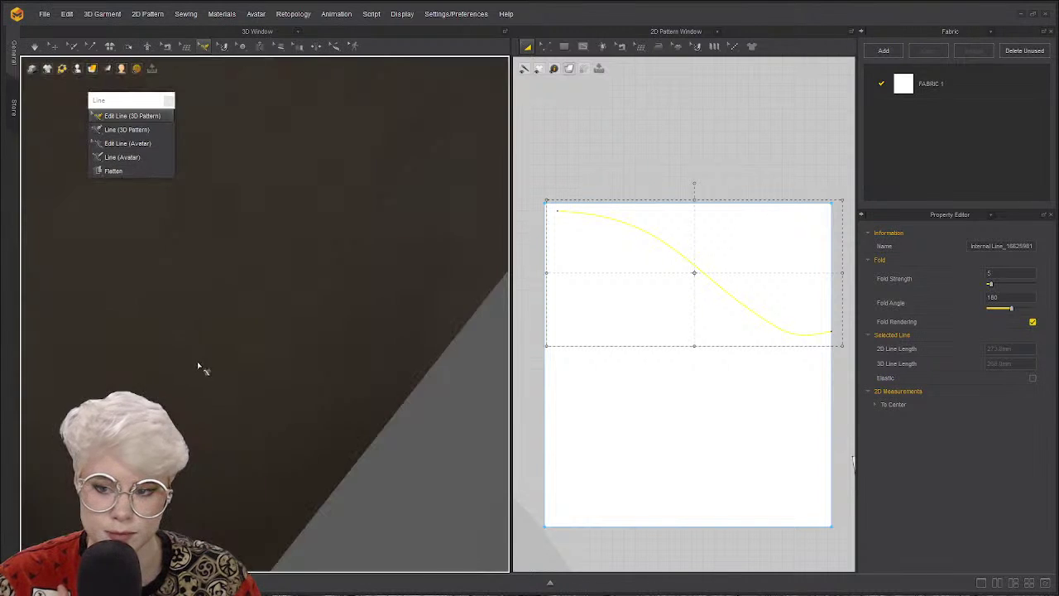
scroll(241, 334, "down", 2)
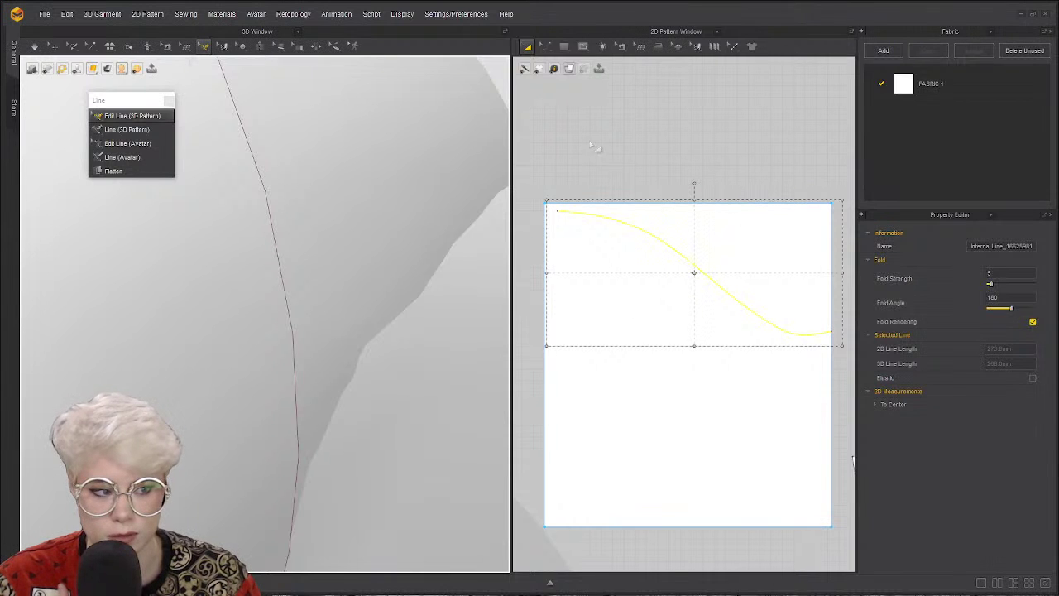
scroll(239, 287, "down", 3)
scroll(183, 153, "down", 3)
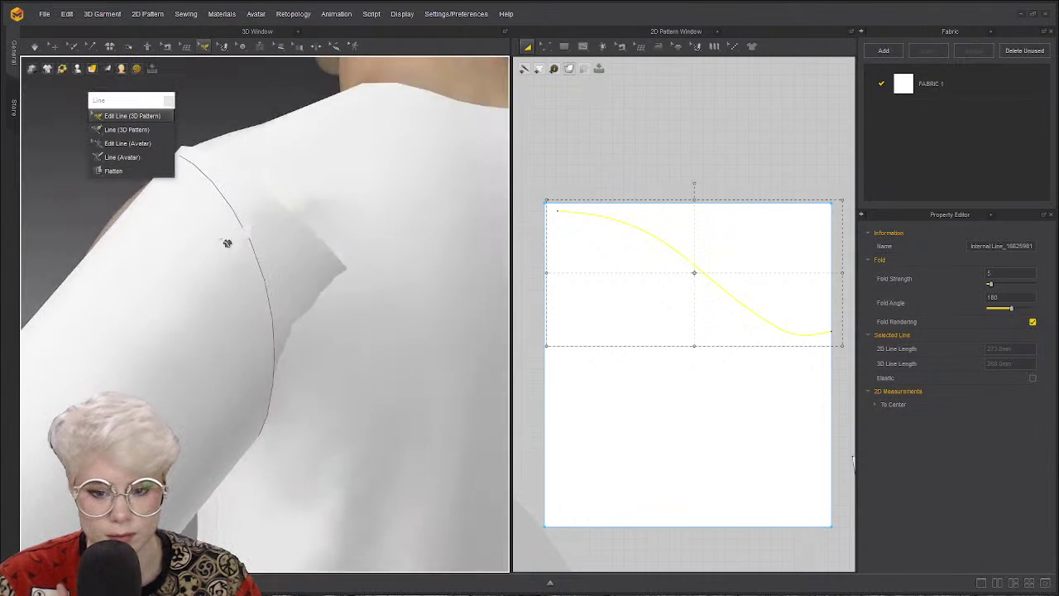
left_click_drag(137, 101, 125, 104)
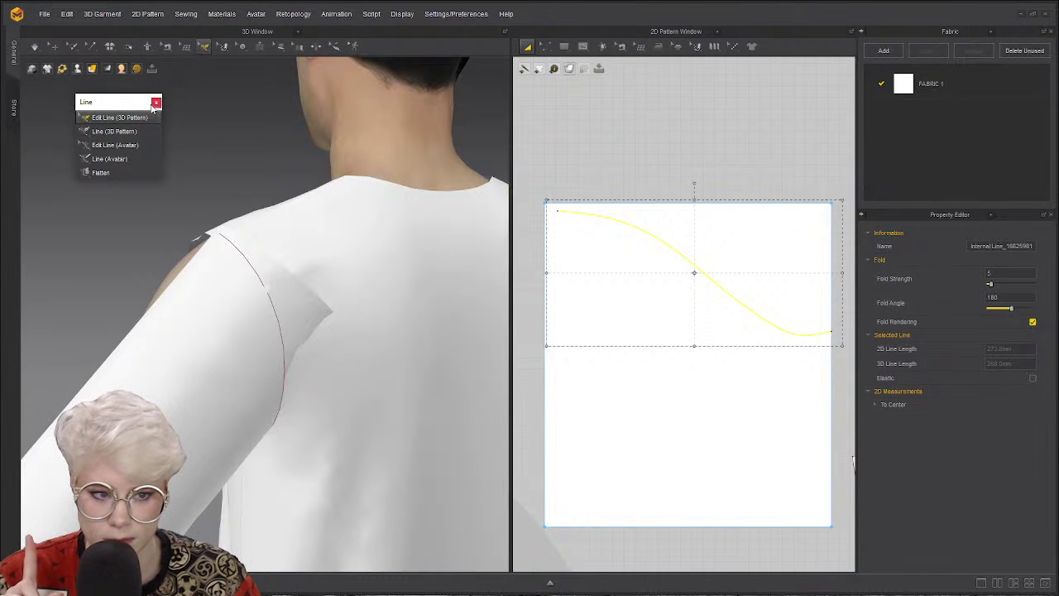
Close the floating Line tool list, deselect the internal line, and enlarge the 2D Pattern Window to show the sleeve piece larger.
left_click(155, 103)
left_click(694, 177)
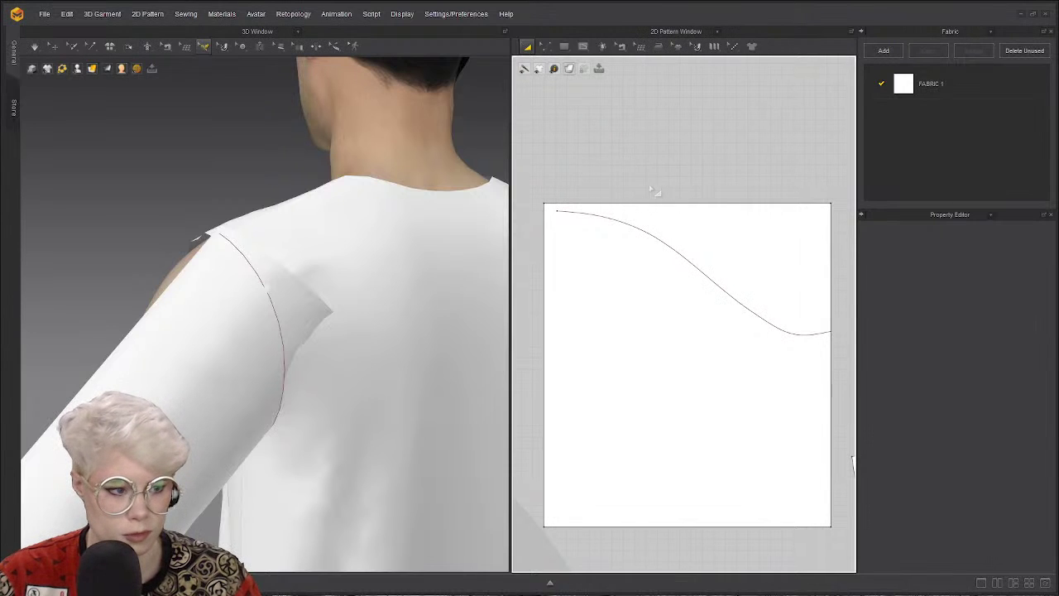
left_click_drag(510, 216, 389, 217)
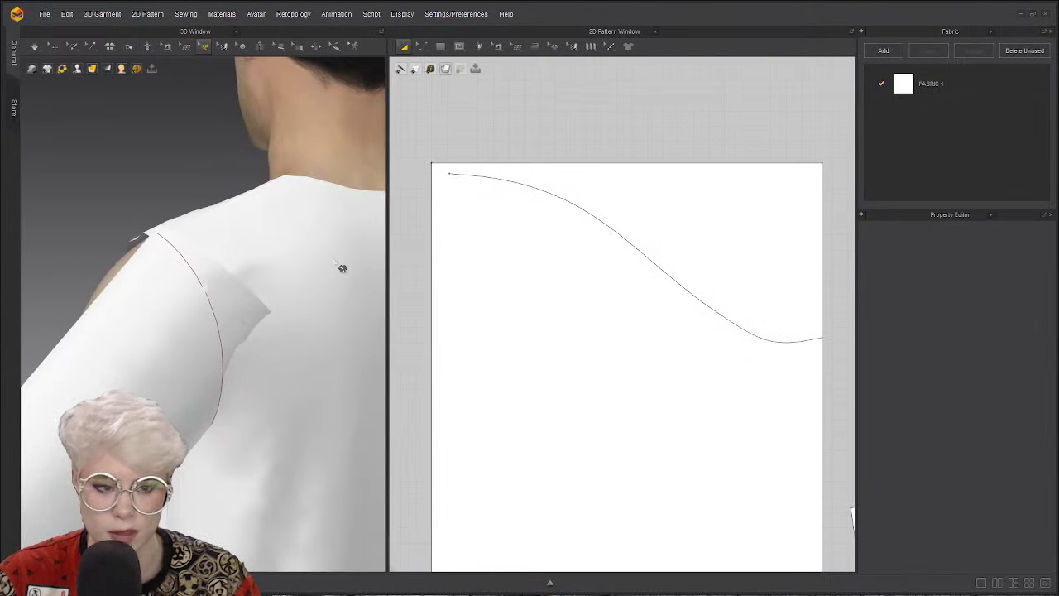
scroll(534, 227, "down", 2)
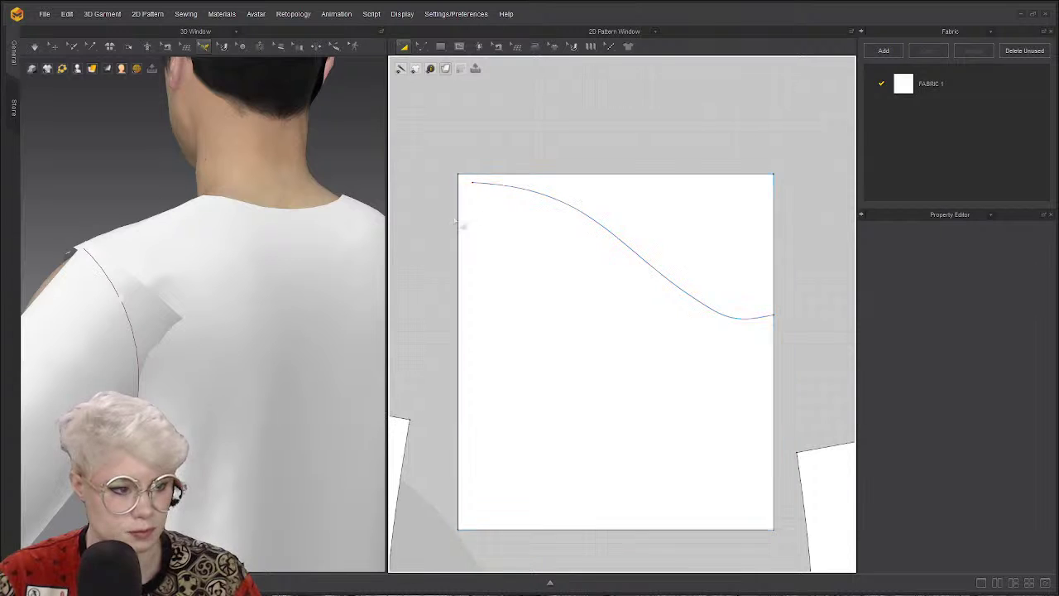
scroll(577, 224, "up", 1)
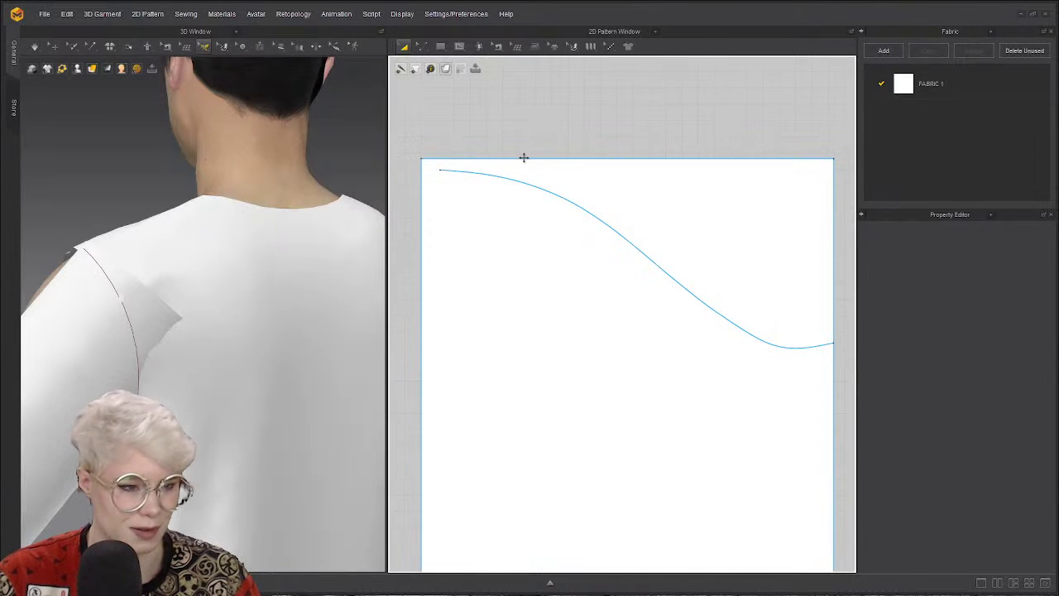
Detach the Edit Pattern tool list, activate Edit Pattern, and check the sleeve's internal line by selecting and deselecting it.
left_click(406, 48)
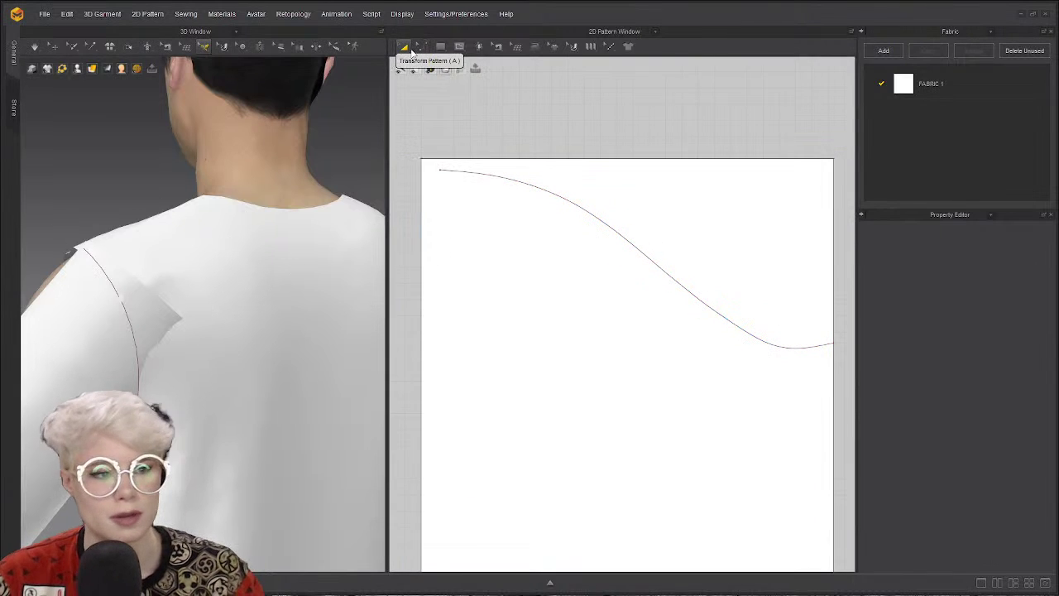
left_click(419, 47)
left_click_drag(462, 74, 889, 74)
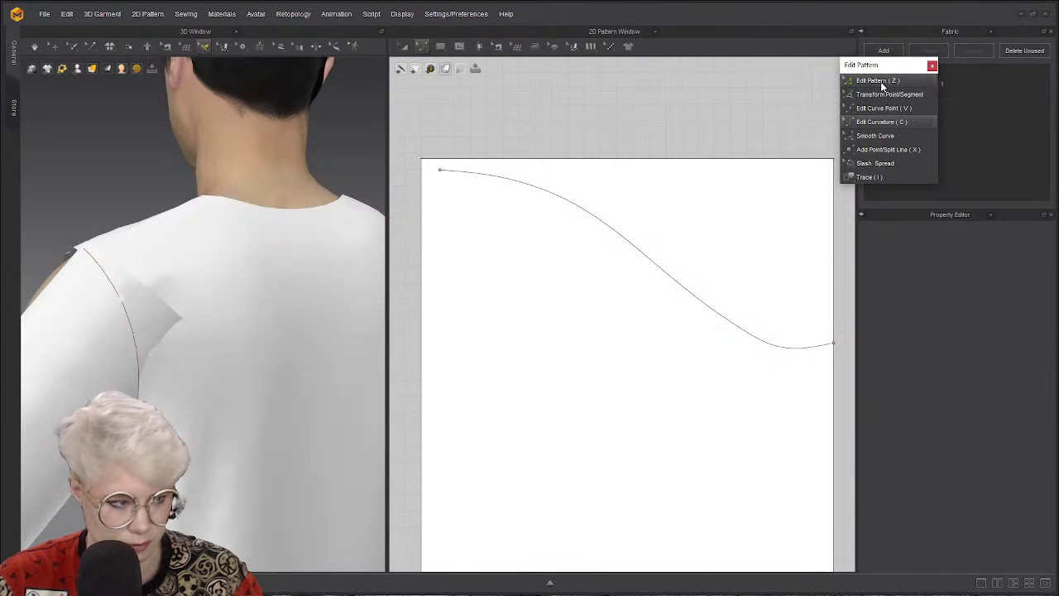
left_click(879, 81)
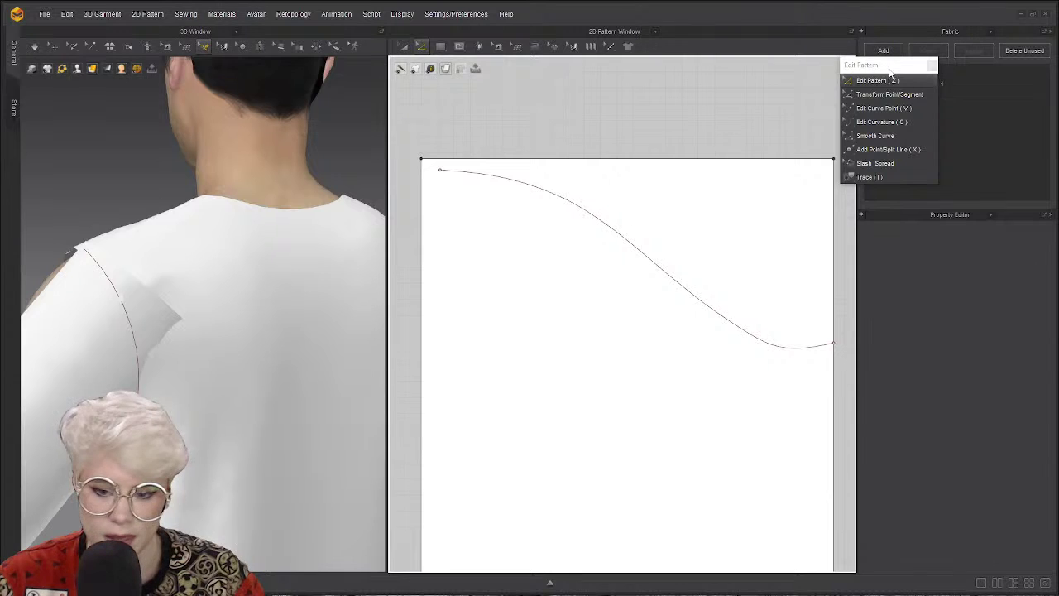
left_click(596, 223)
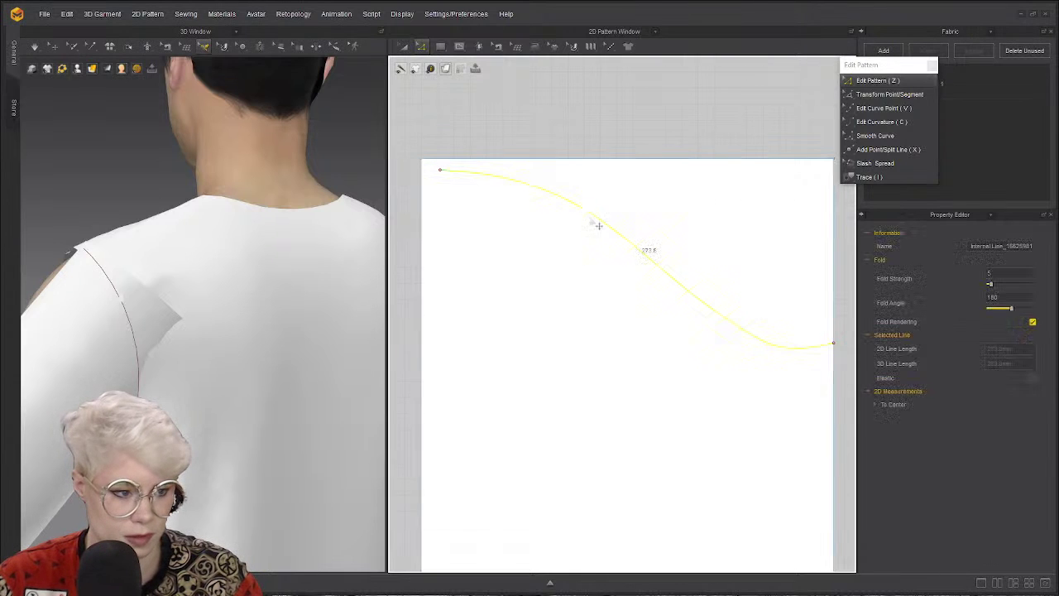
left_click(677, 115)
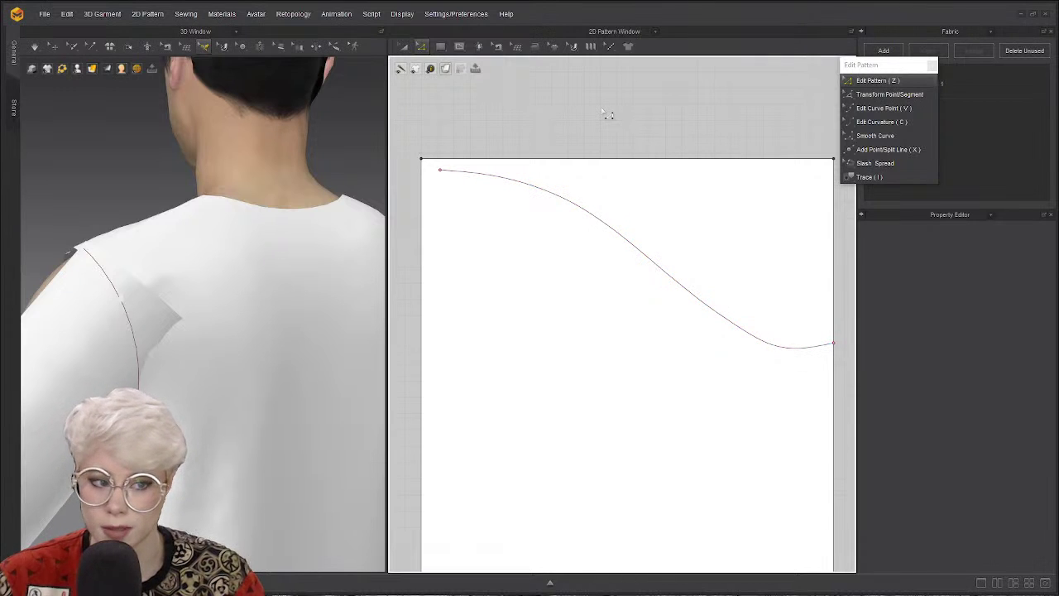
left_click(460, 48)
left_click_drag(500, 70, 676, 84)
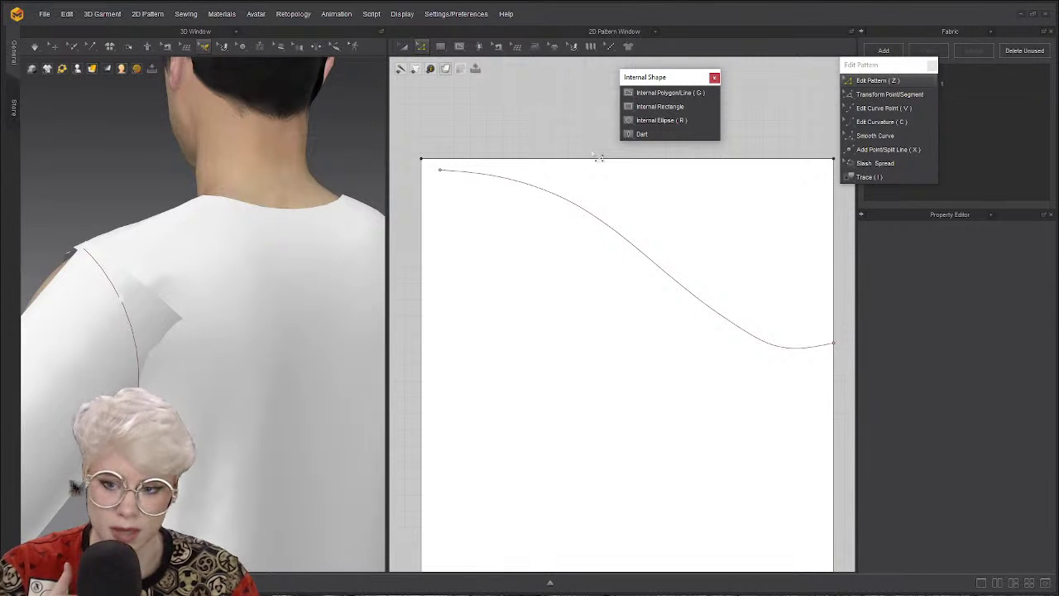
left_click(658, 91)
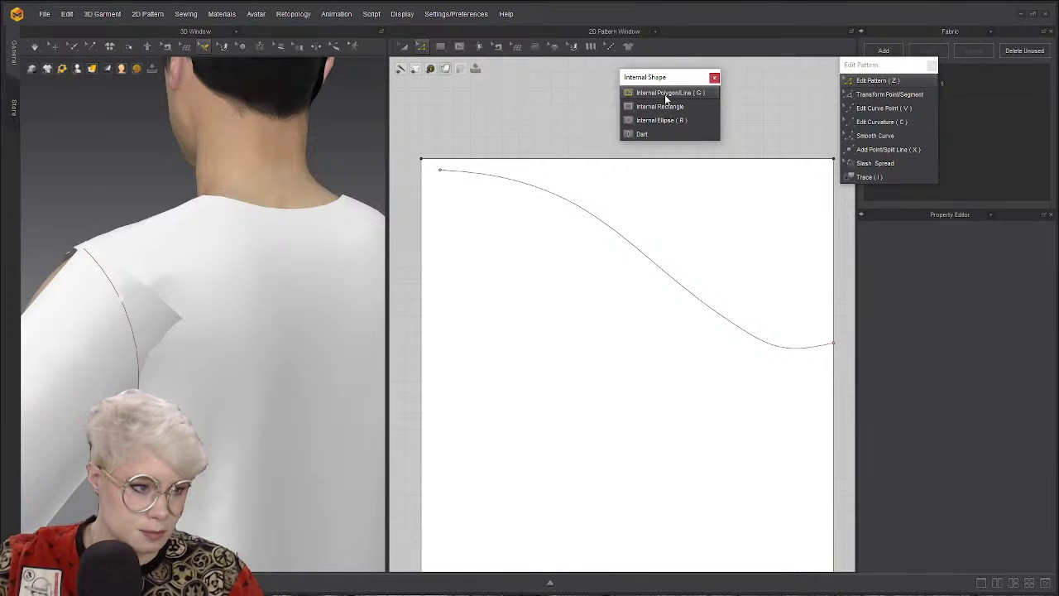
left_click(666, 95)
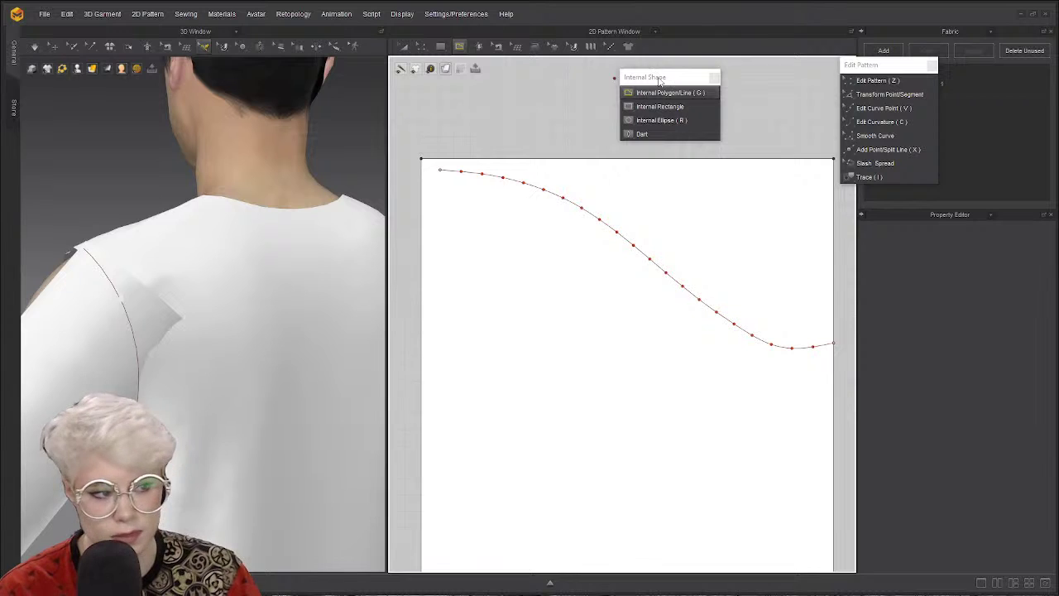
left_click_drag(660, 80, 610, 71)
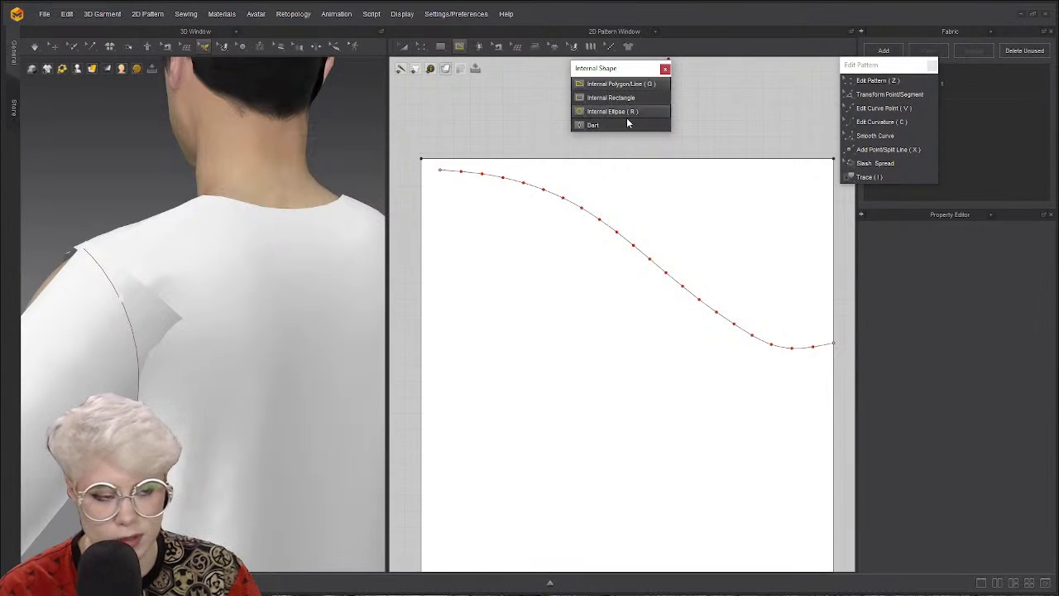
left_click(665, 70)
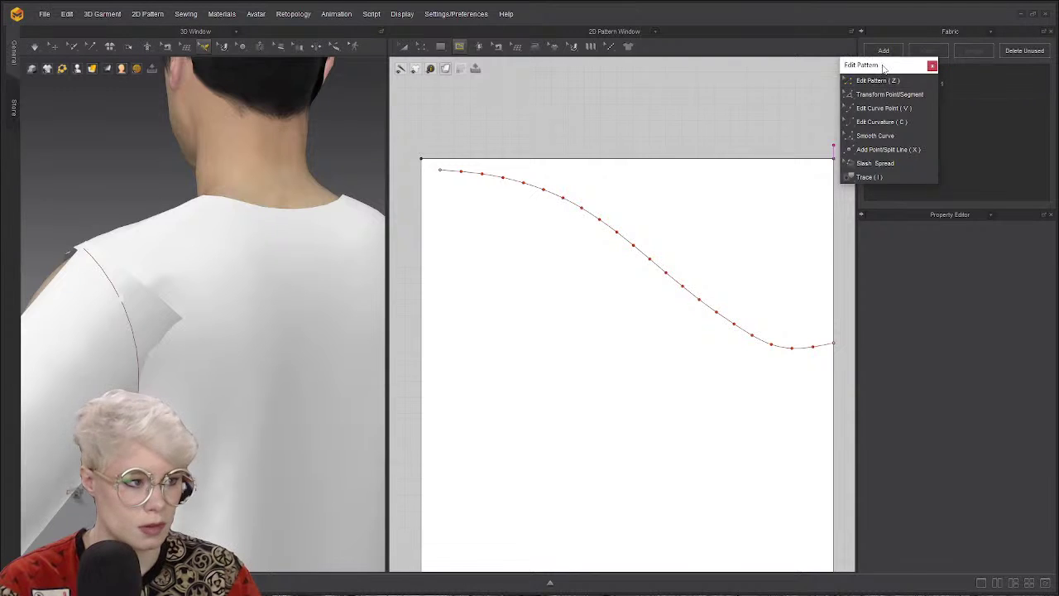
Move the Edit Pattern tool list clear of the sleeve piece, reactivate Edit Pattern, and inspect the internal line's upper endpoint near the outline.
left_click_drag(882, 67, 811, 27)
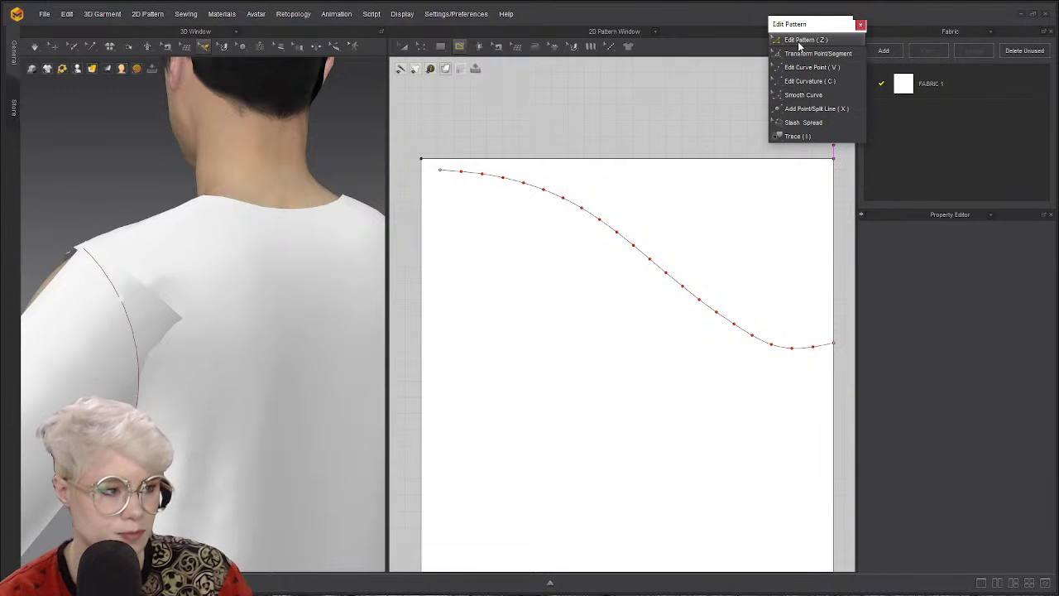
left_click(800, 42)
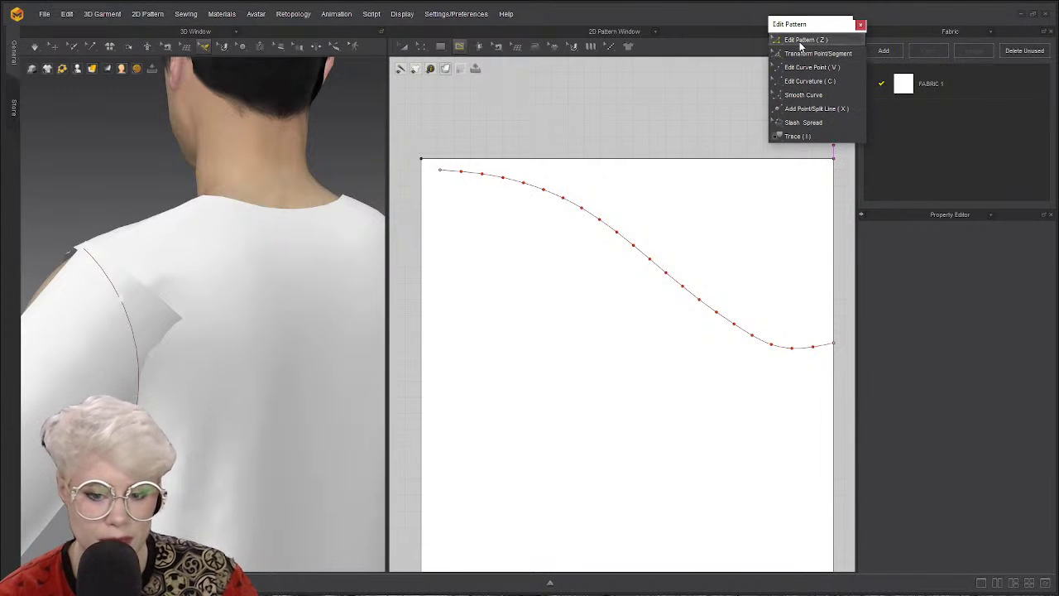
left_click(476, 224)
scroll(477, 235, "up", 2)
middle_click_drag(477, 235, 492, 282)
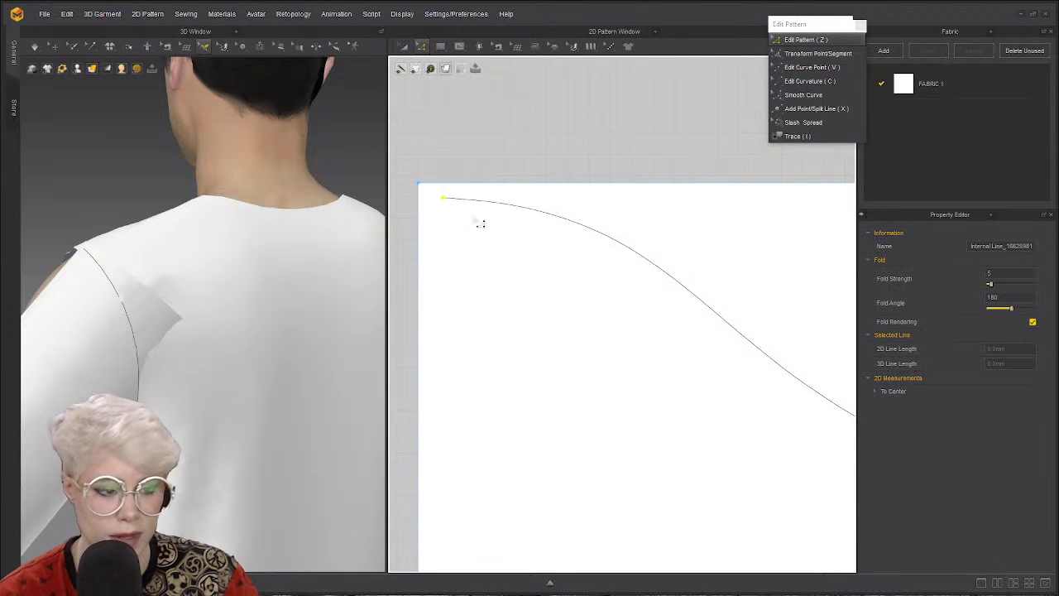
scroll(542, 167, "down", 2)
middle_click_drag(542, 168, 495, 175)
left_click(495, 147)
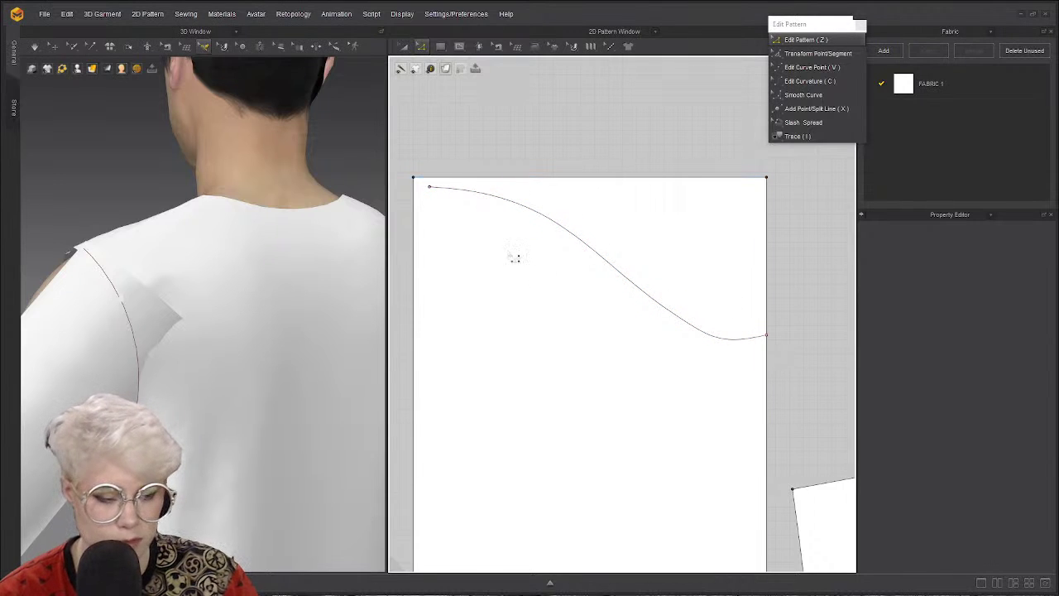
Extend the sleeve's internal armhole line to the pattern outline with Extend/Trim.
left_click(476, 198)
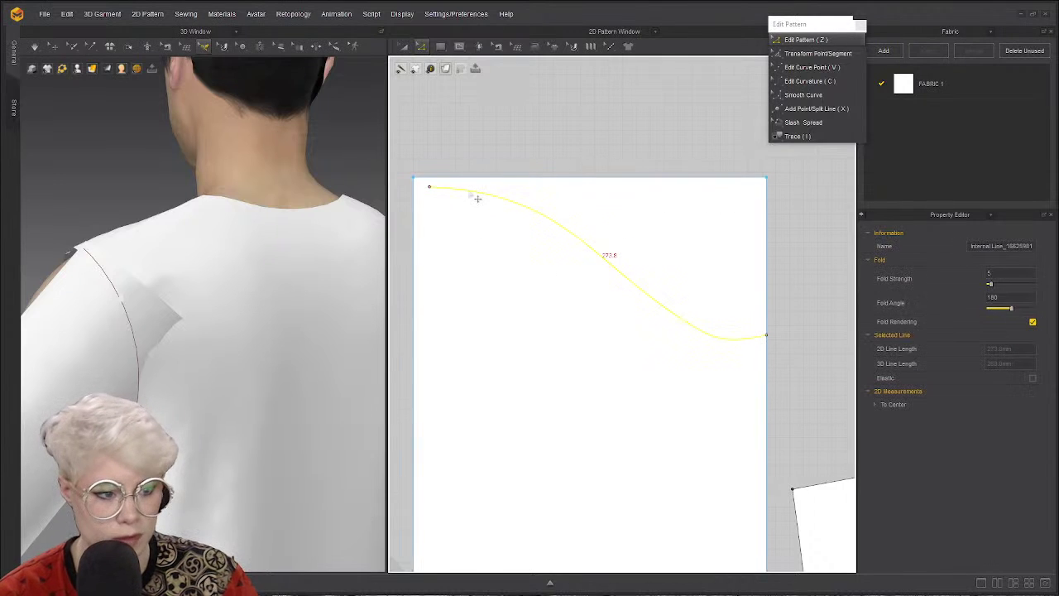
right_click(470, 193)
left_click(488, 188)
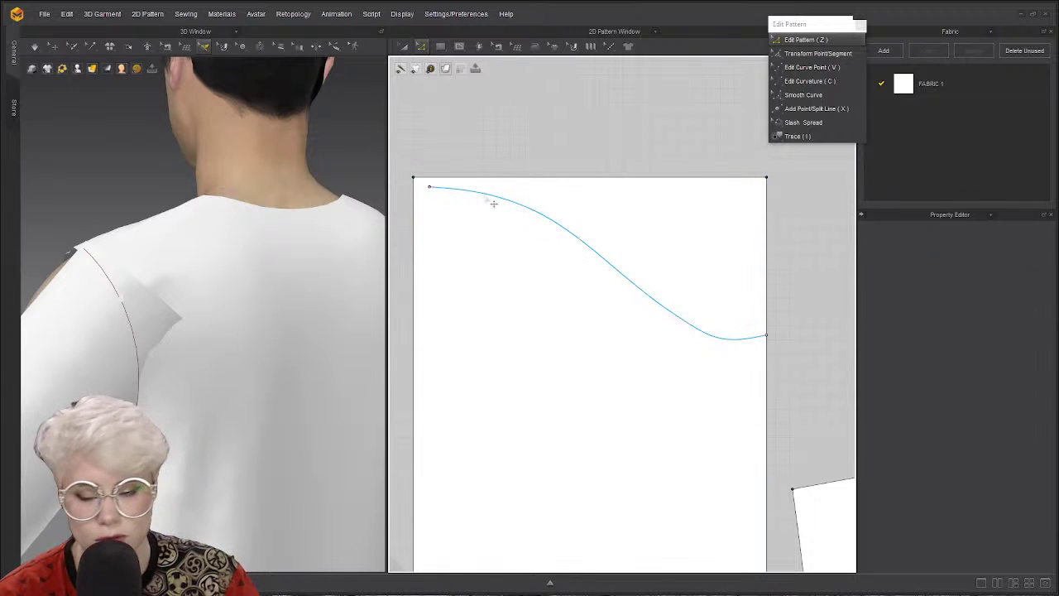
left_click(494, 201)
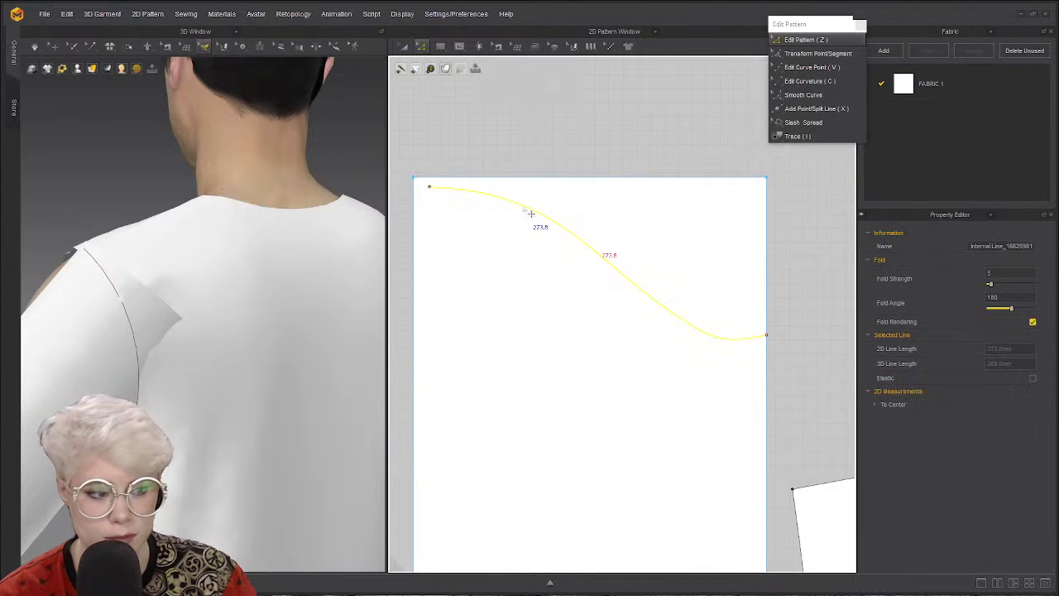
right_click(530, 216)
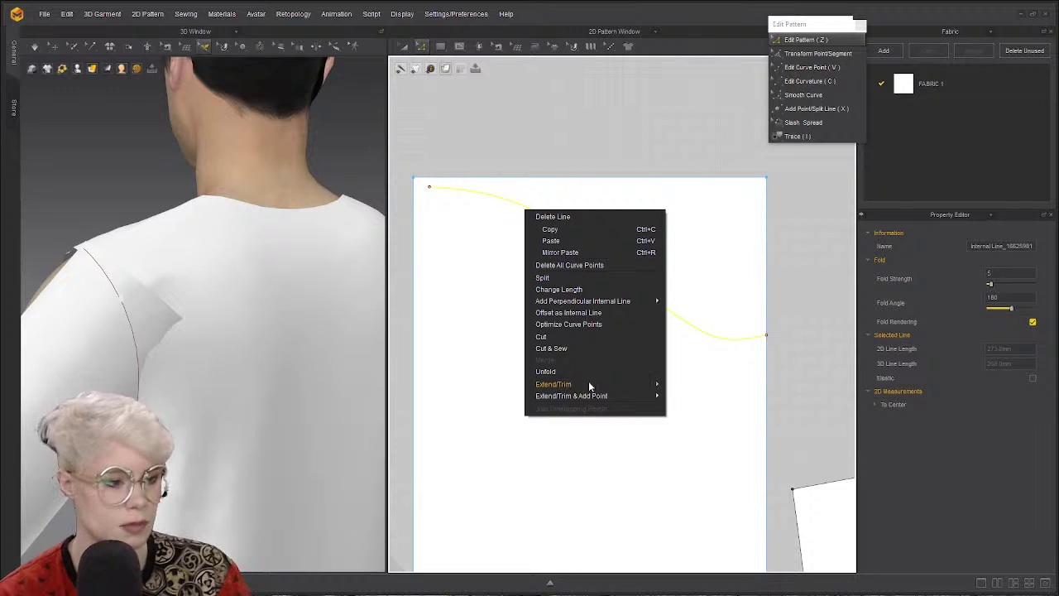
mouse_move(589, 385)
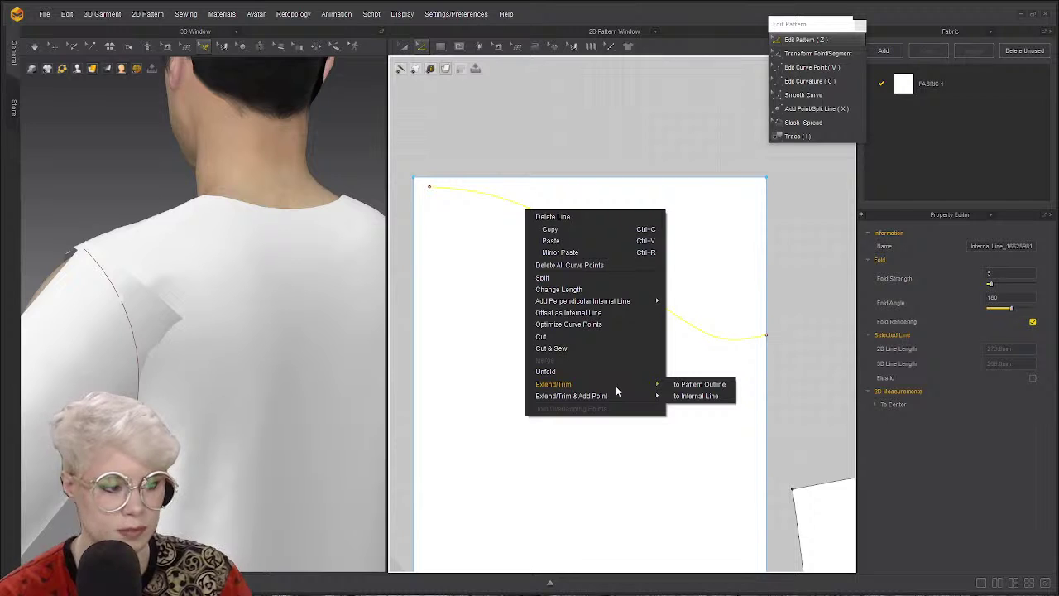
left_click(696, 386)
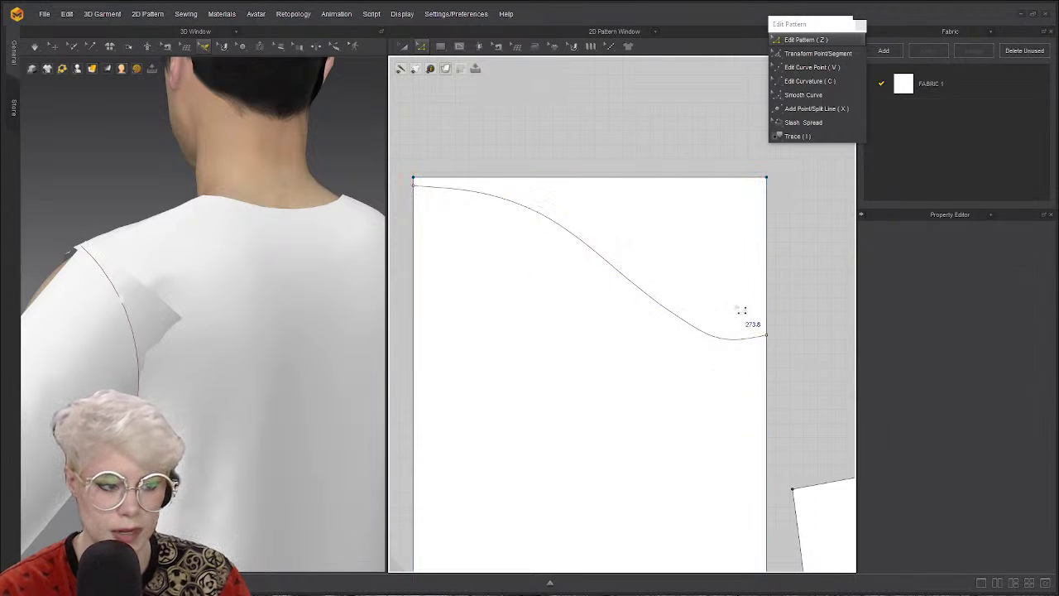
left_click(430, 201)
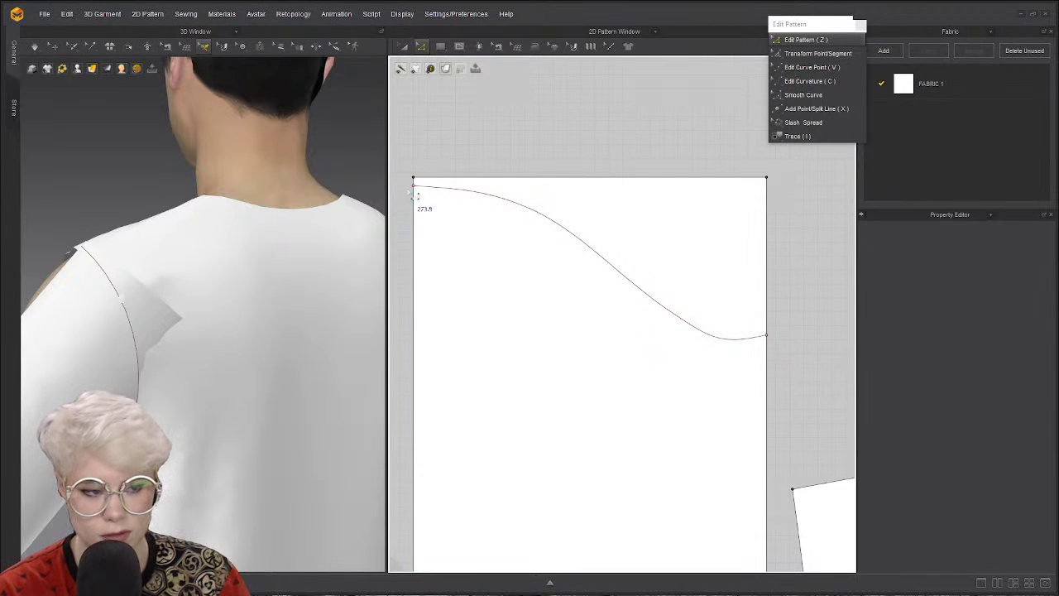
Compare the sleeve piece's internal curve with the armhole curves of the front and back pieces in the 2D window.
left_click(783, 366)
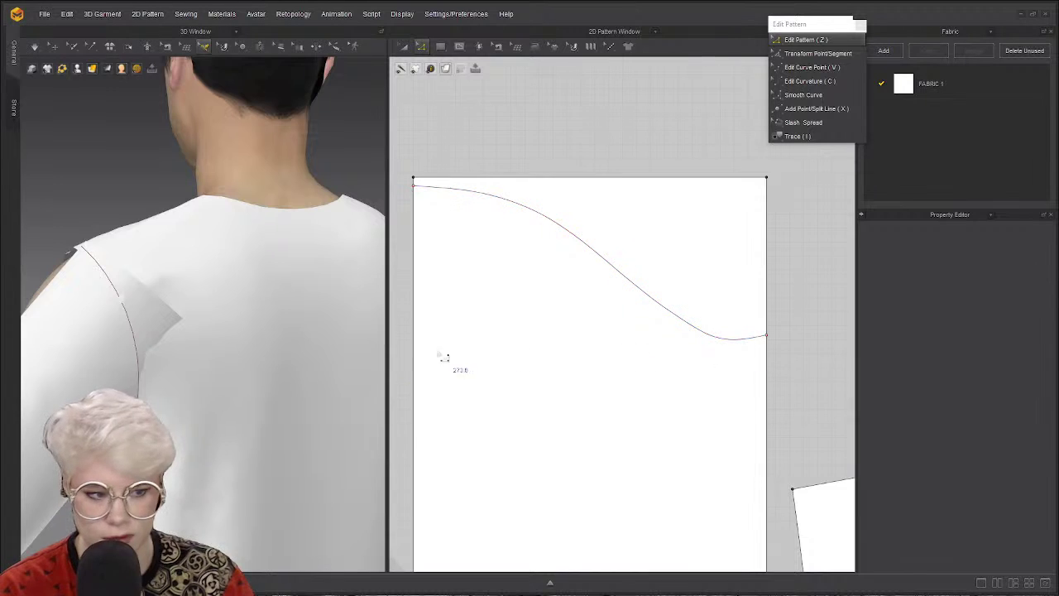
scroll(718, 348, "down", 5)
scroll(596, 372, "up", 3)
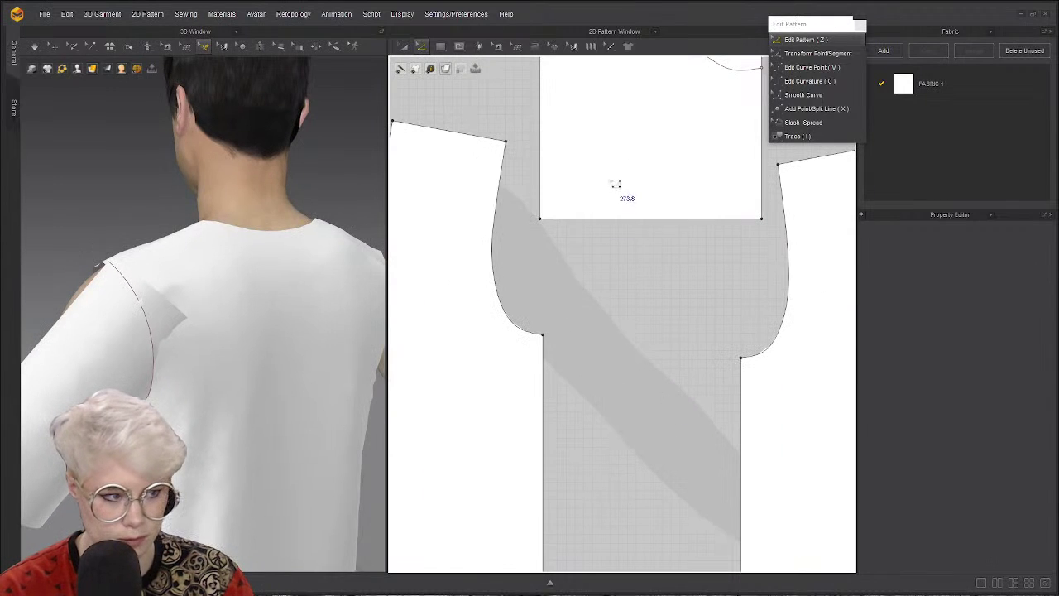
scroll(661, 226, "down", 1)
scroll(661, 225, "down", 1)
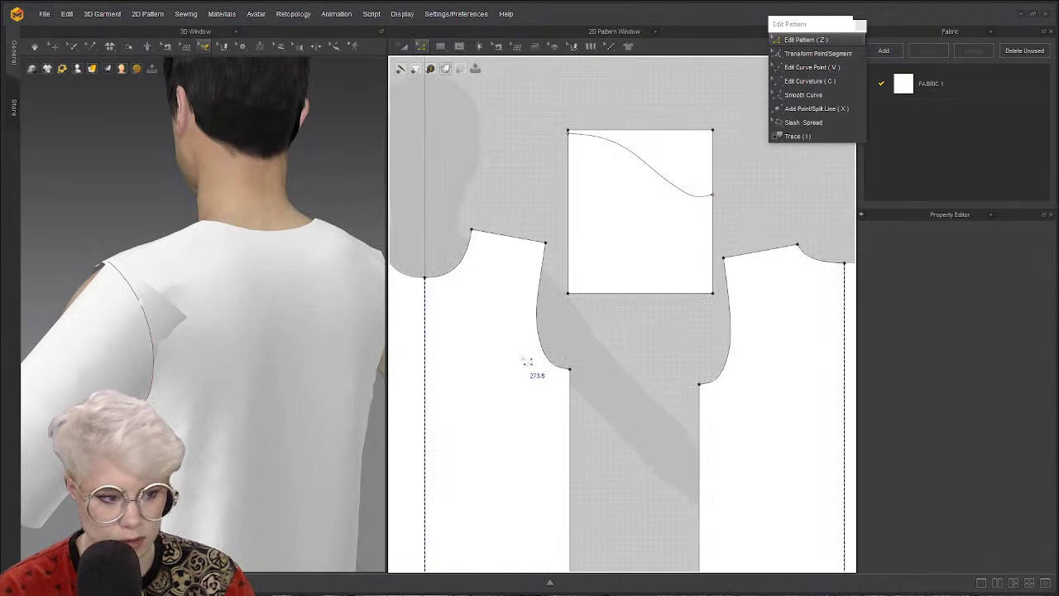
scroll(638, 275, "up", 3)
scroll(638, 275, "down", 2)
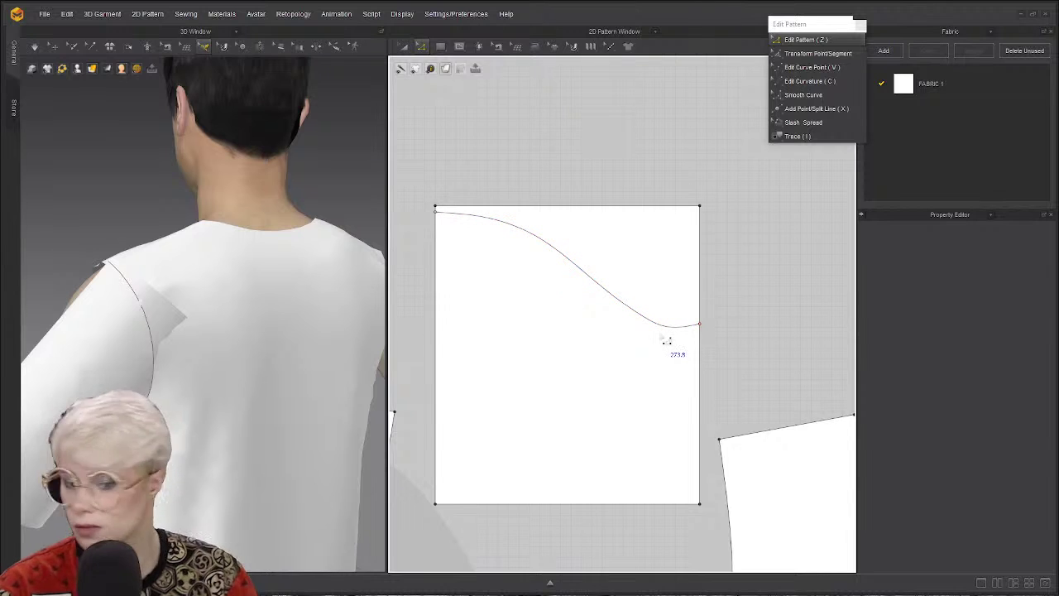
scroll(639, 318, "up", 1)
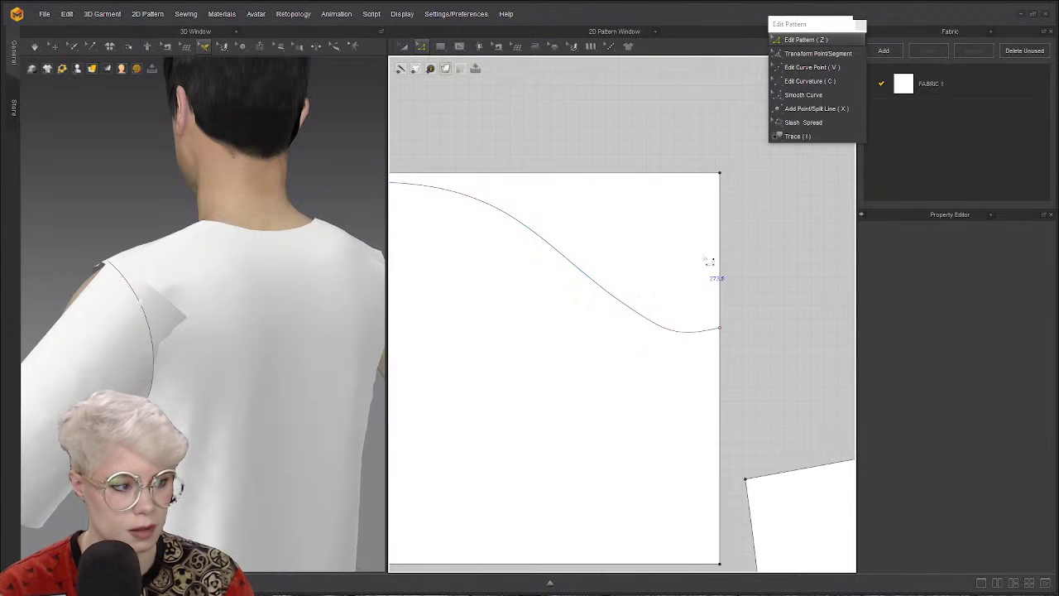
scroll(686, 390, "down", 3)
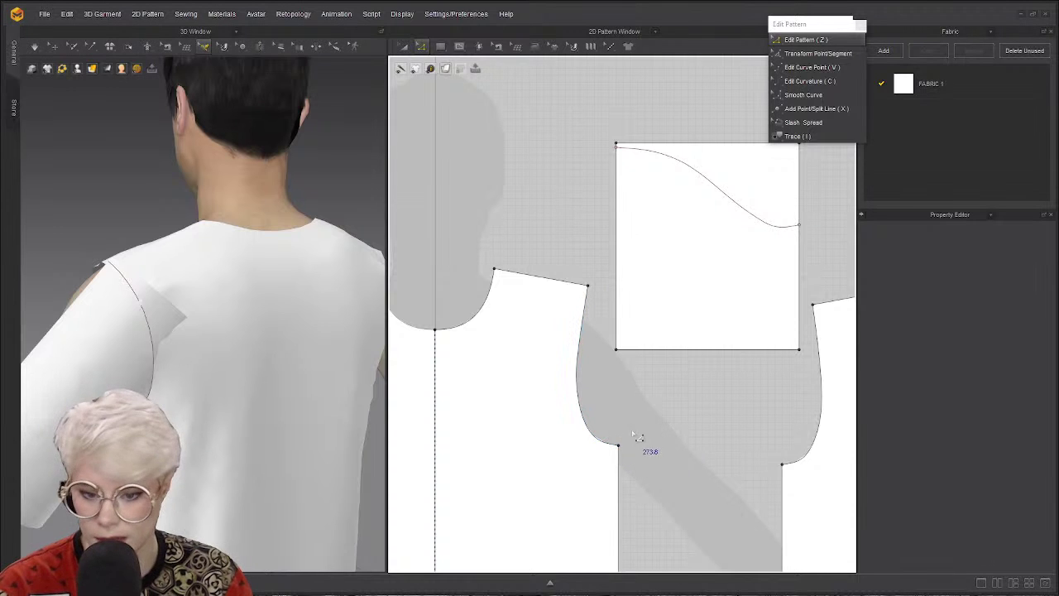
scroll(765, 223, "up", 4)
middle_click_drag(789, 234, 679, 334)
scroll(679, 334, "down", 1)
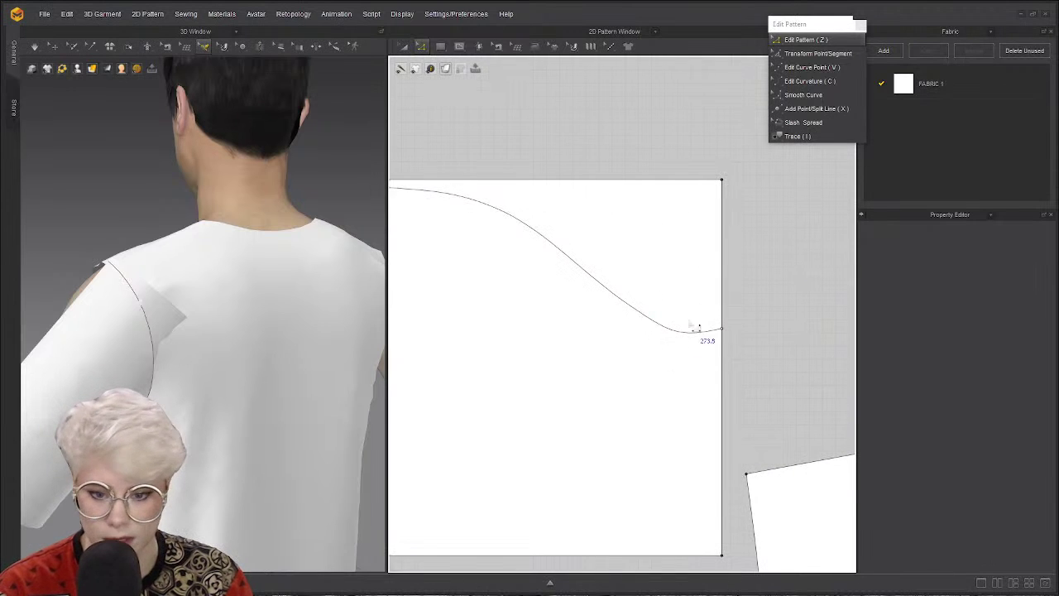
Delete the three curve points nearest the lower end of the sleeve's internal line with Edit Curve Point.
left_click(830, 68)
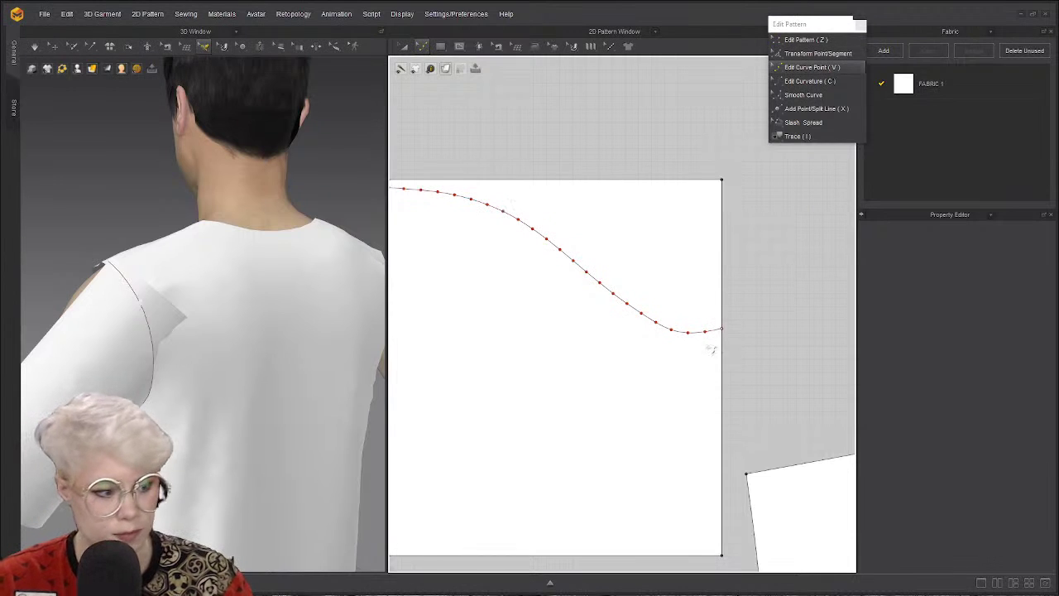
left_click_drag(649, 283, 712, 353)
left_click(793, 270)
key("ctrl+z")
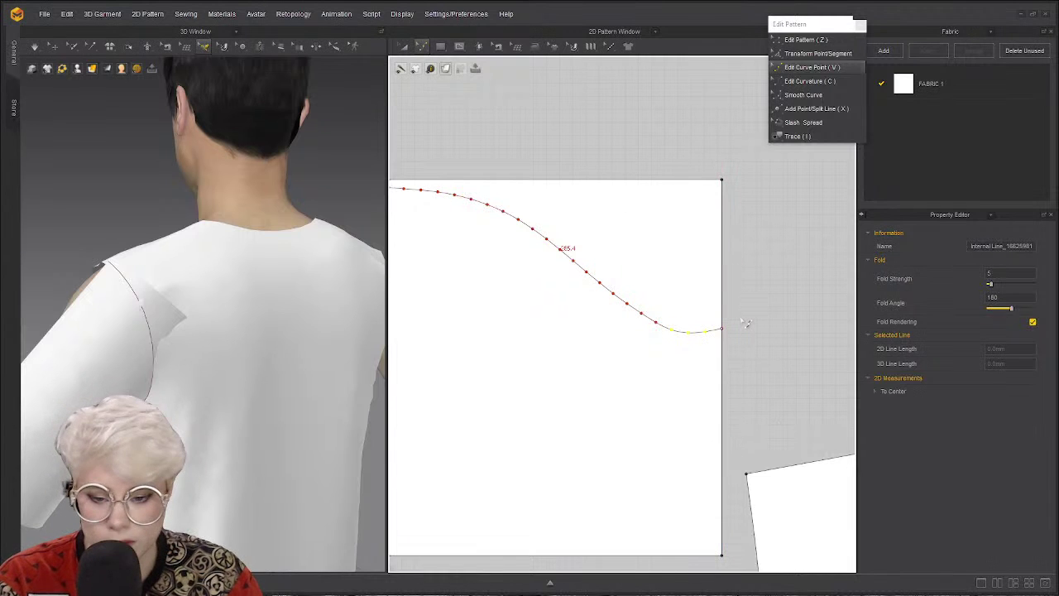
key("Delete")
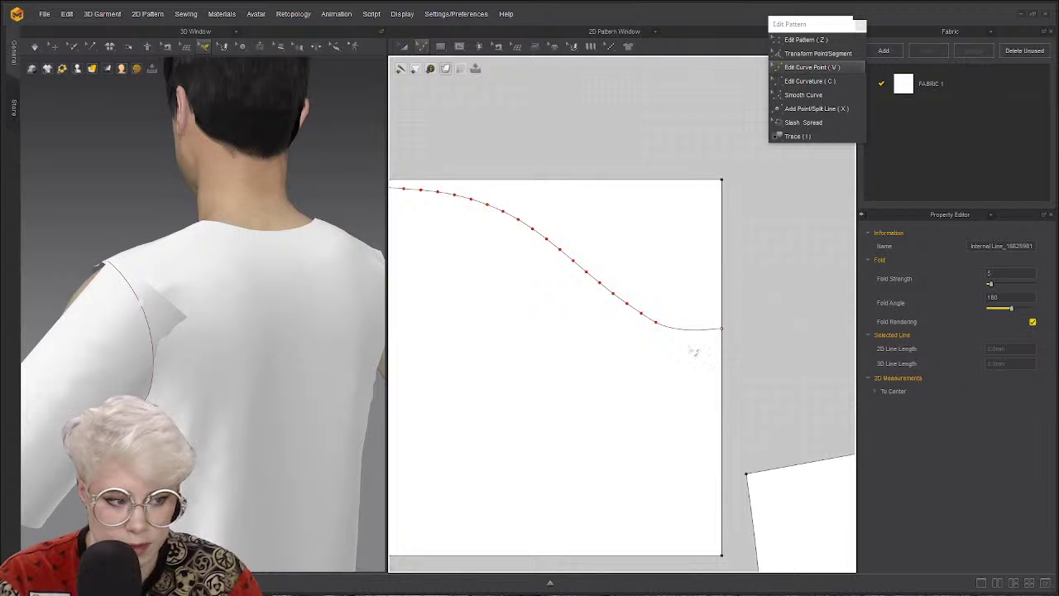
Bend the lower end of the sleeve's internal line with Edit Curvature so it meets the pattern outline more smoothly.
scroll(694, 352, "down", 2)
scroll(623, 306, "up", 2)
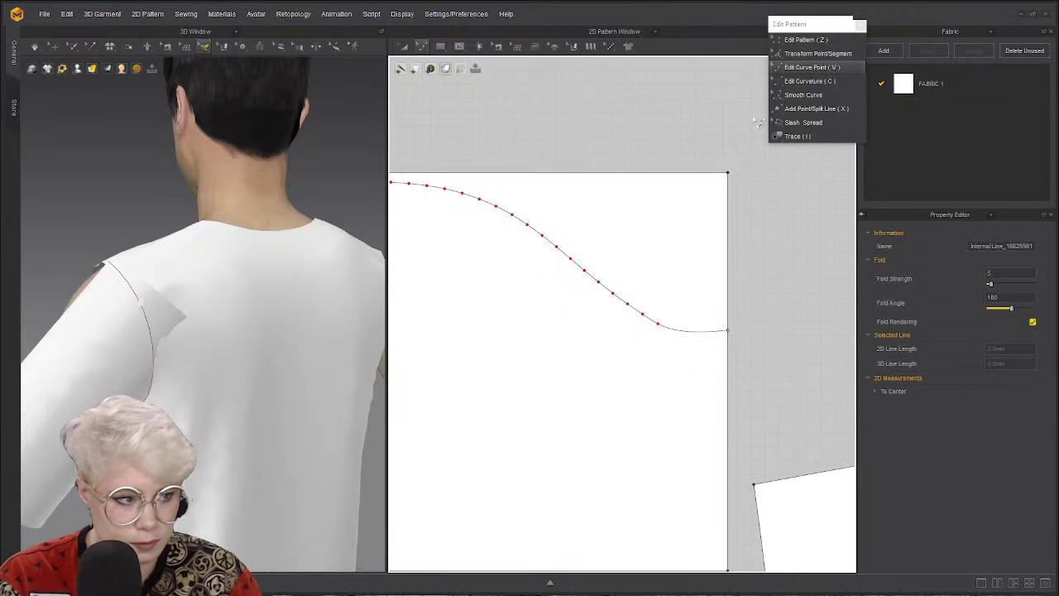
left_click(825, 81)
left_click(629, 305)
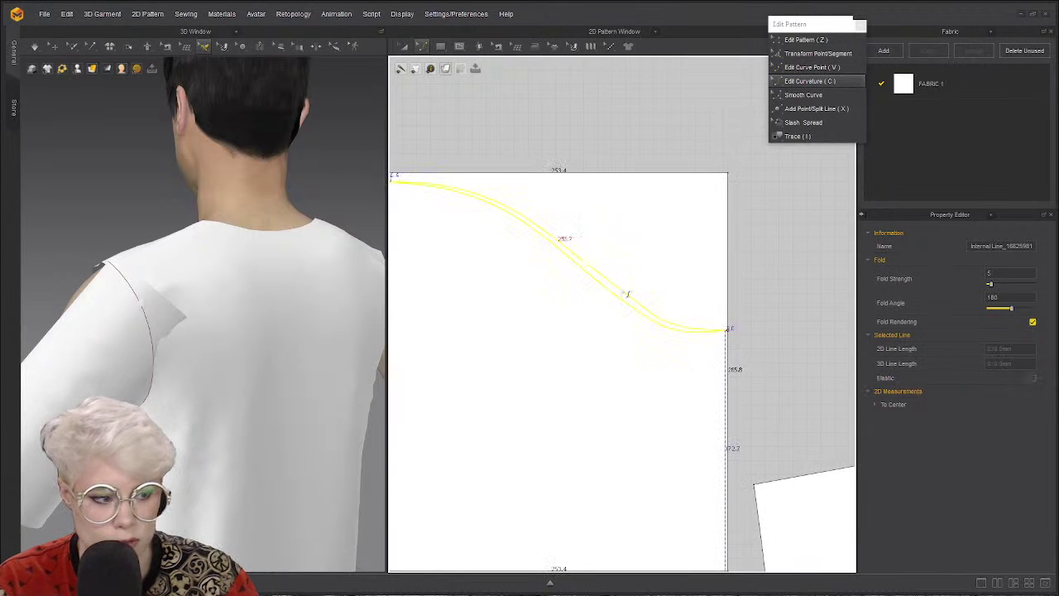
left_click_drag(621, 290, 622, 292)
left_click(549, 299)
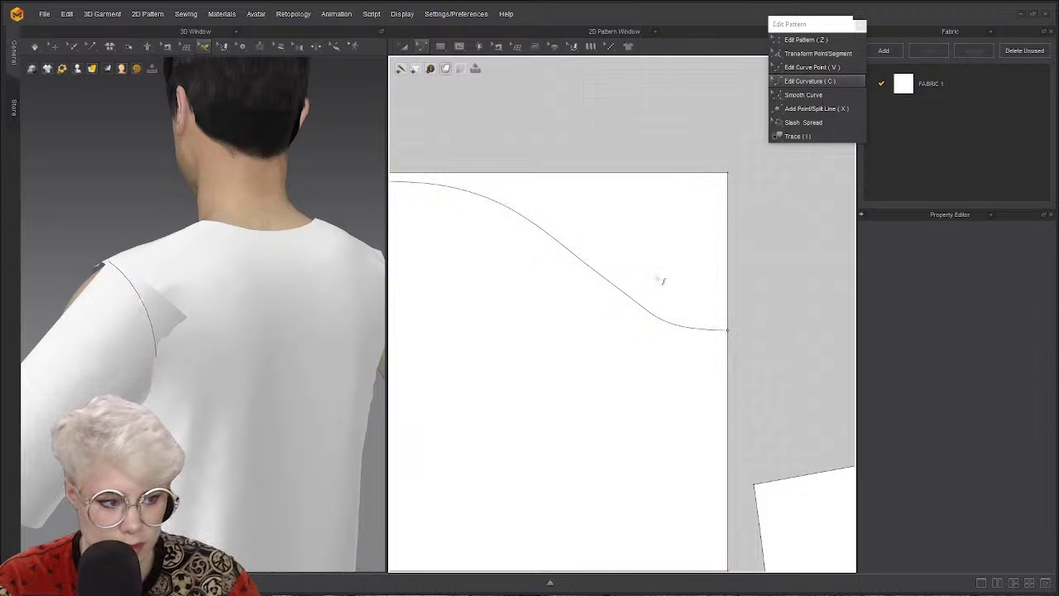
Smooth the bend at the internal line's lower end with Edit Curve Point, leaving a single curve point close to the outline.
scroll(598, 189, "down", 2)
scroll(516, 192, "up", 2)
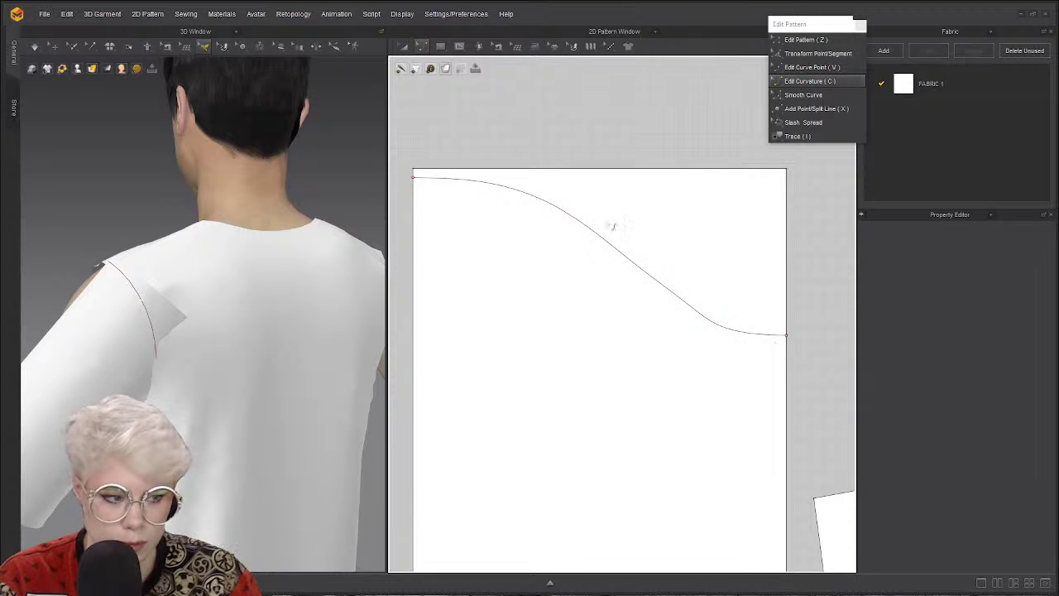
left_click(827, 67)
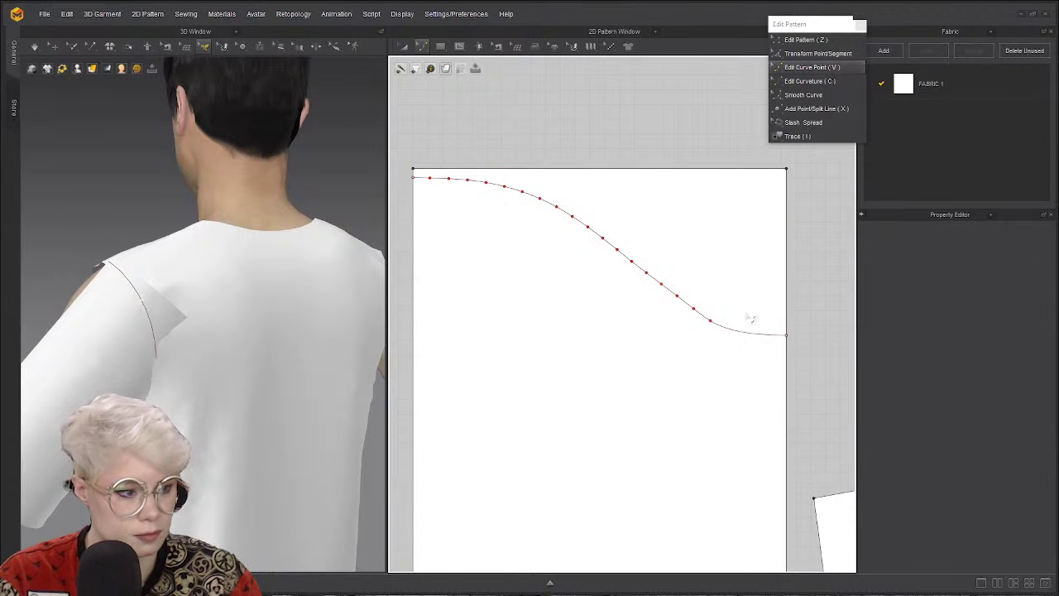
left_click(741, 333)
mouse_move(742, 341)
left_mouse_down()
mouse_move(739, 327)
mouse_move(745, 336)
left_mouse_up()
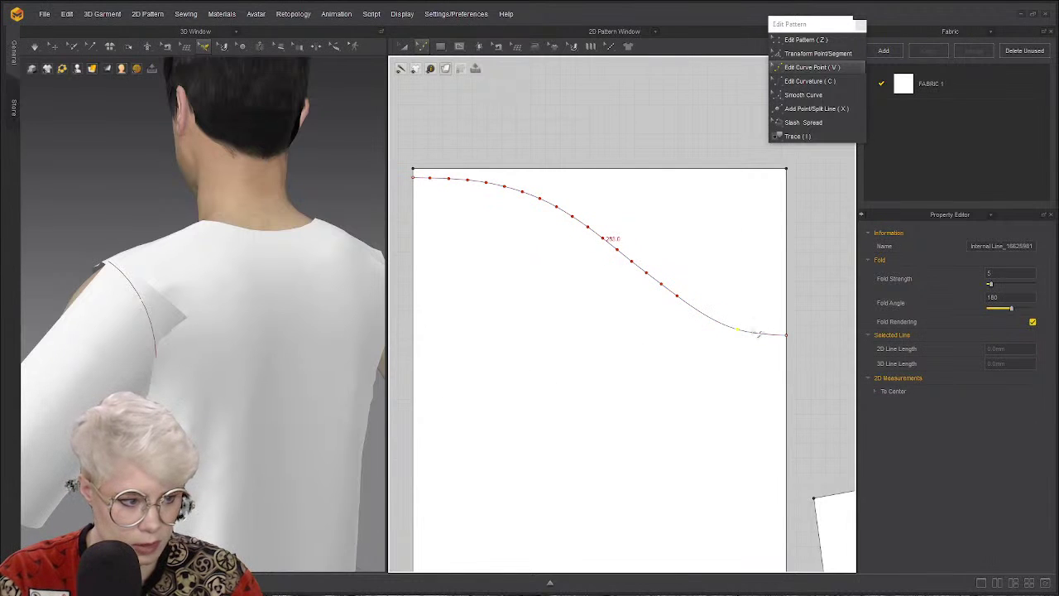
Check the sleeve's internal line and its length with Edit Pattern, and move the Edit Pattern tool list slightly lower.
left_click(792, 40)
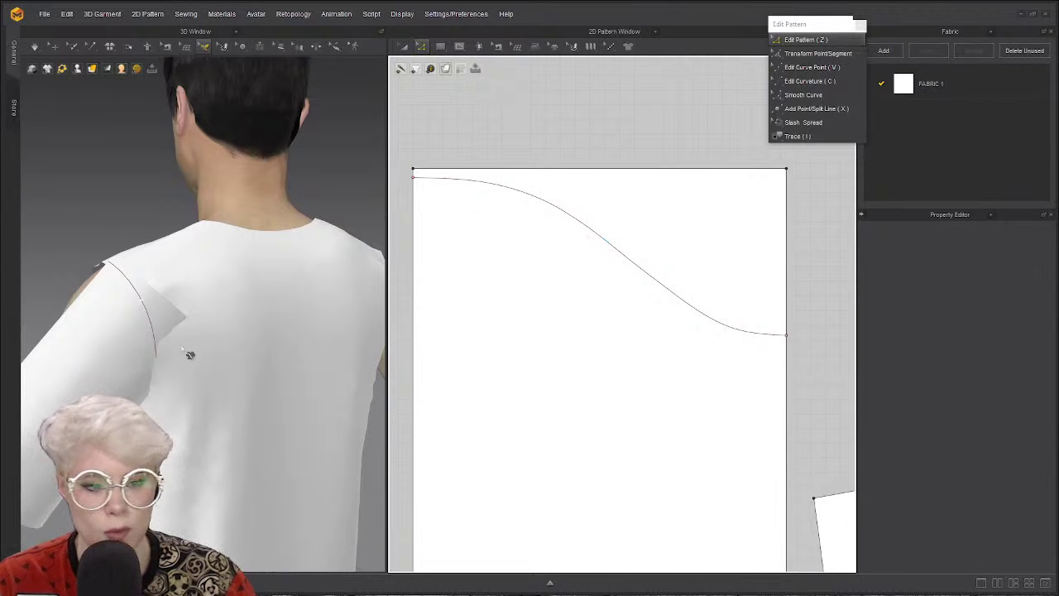
left_click(587, 224)
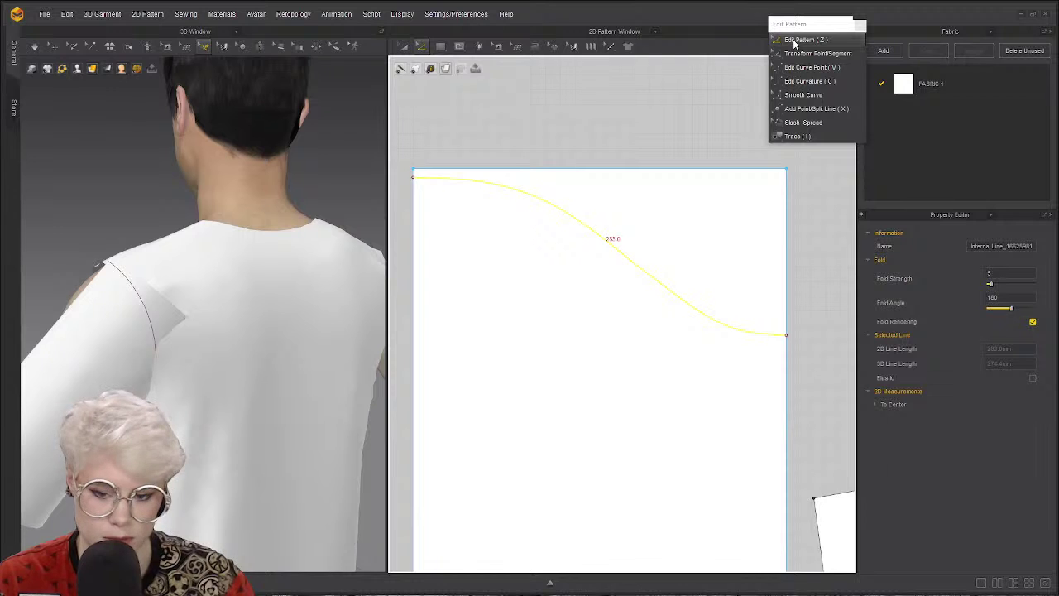
left_click(820, 27)
left_click(645, 144)
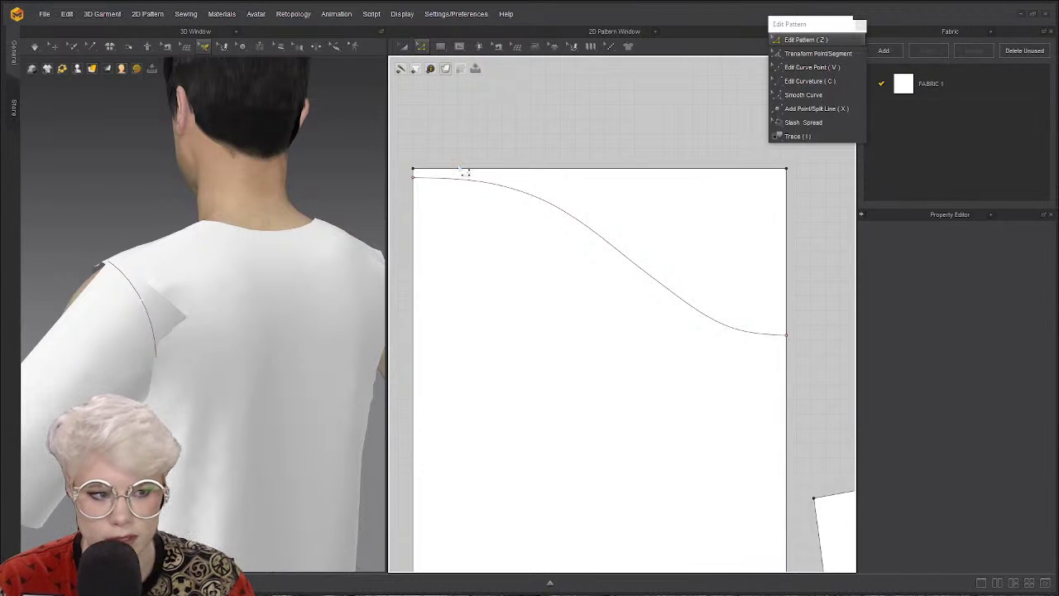
left_click(563, 222)
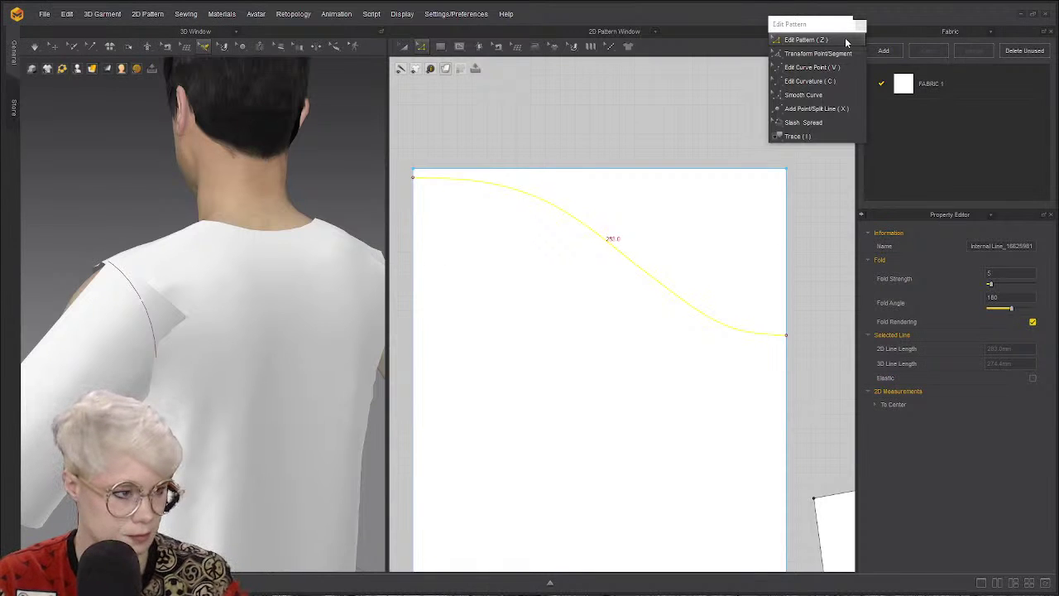
left_click_drag(818, 27, 798, 73)
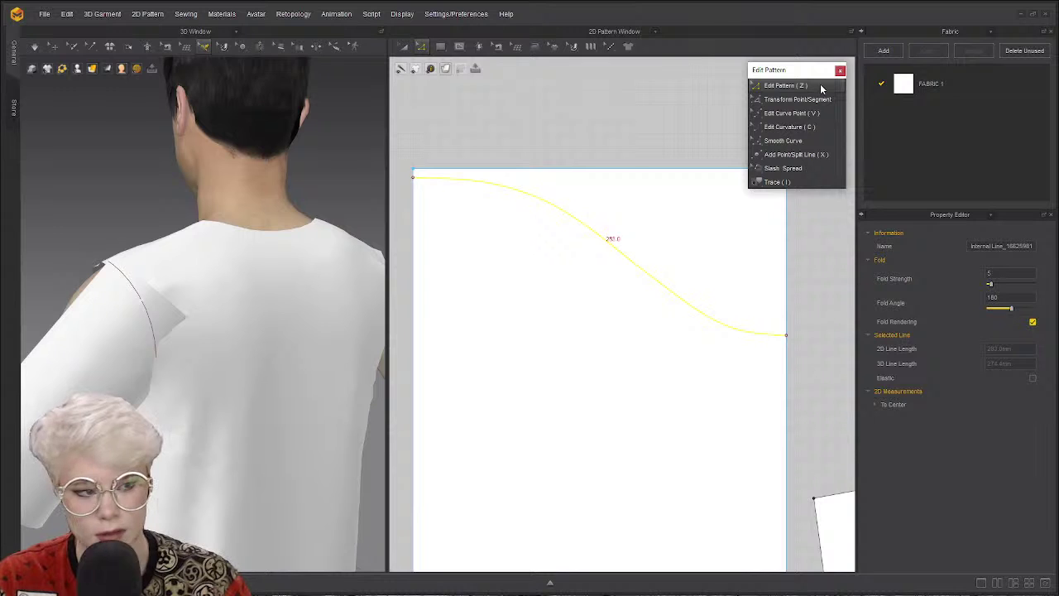
left_click(474, 137)
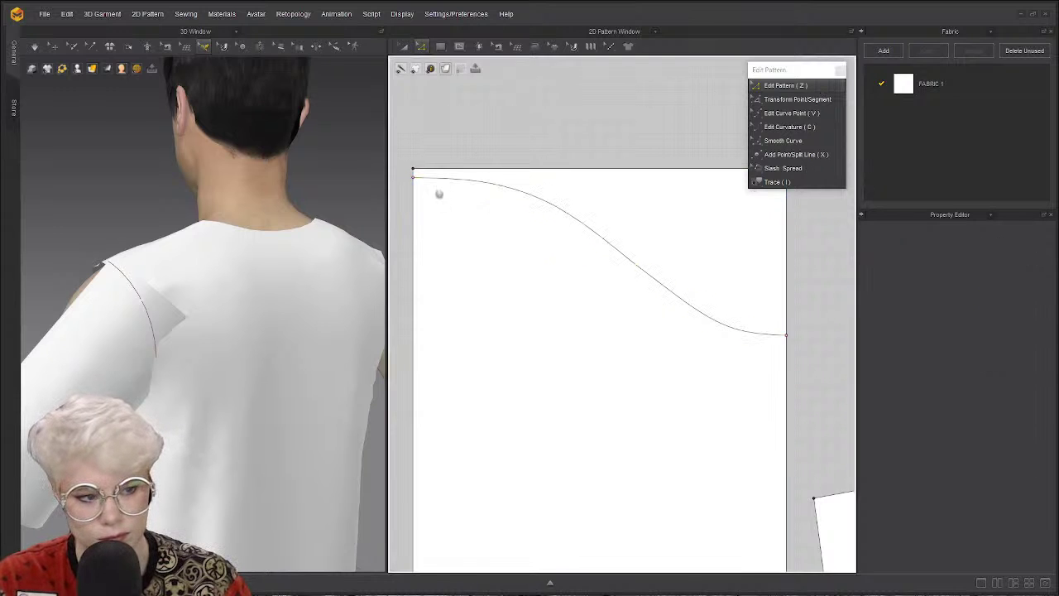
Adjust the curvature at the upper end of the sleeve's internal line with Edit Curvature so it meets the outline almost level.
scroll(439, 194, "up", 3)
middle_click_drag(442, 195, 463, 206)
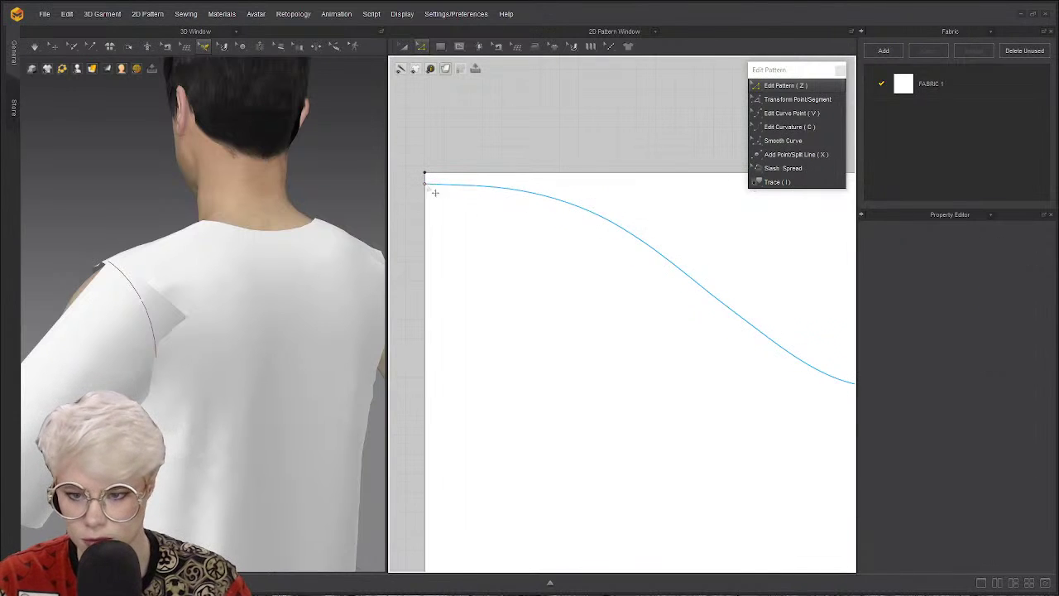
scroll(447, 188, "up", 3)
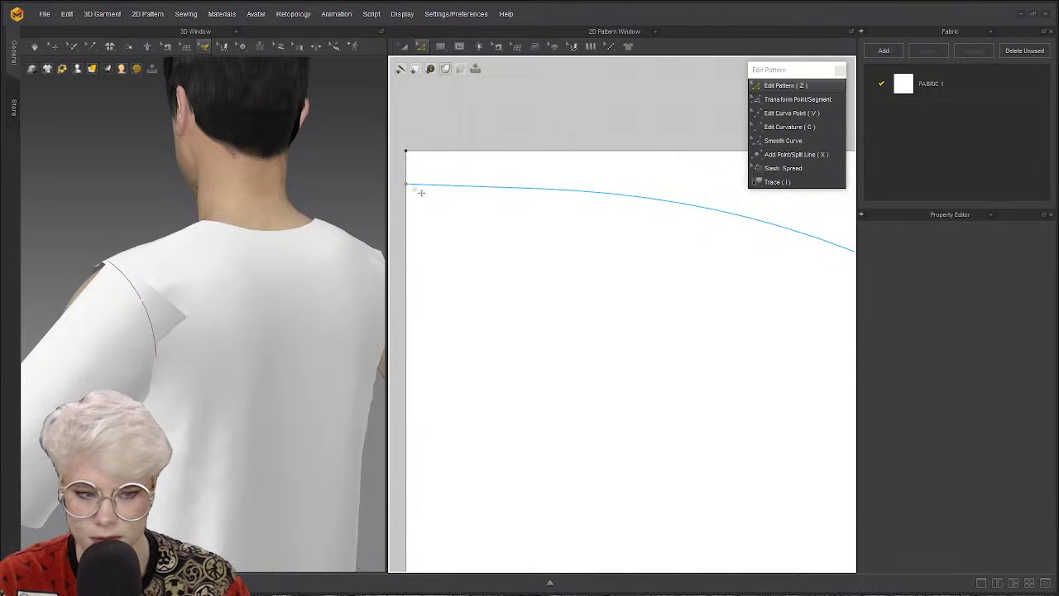
left_click(606, 200)
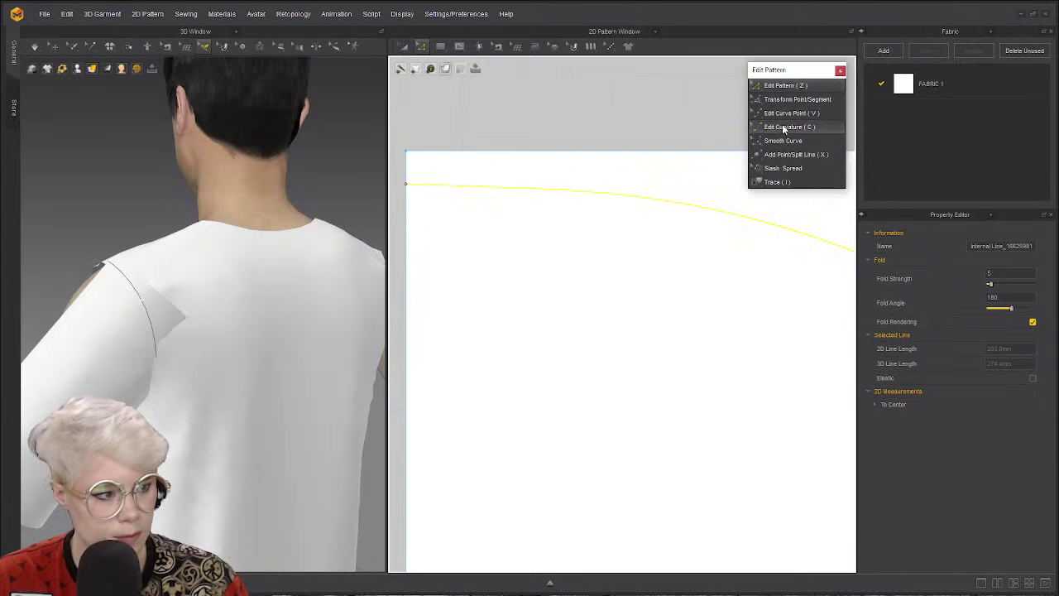
left_click(785, 127)
left_click(605, 198)
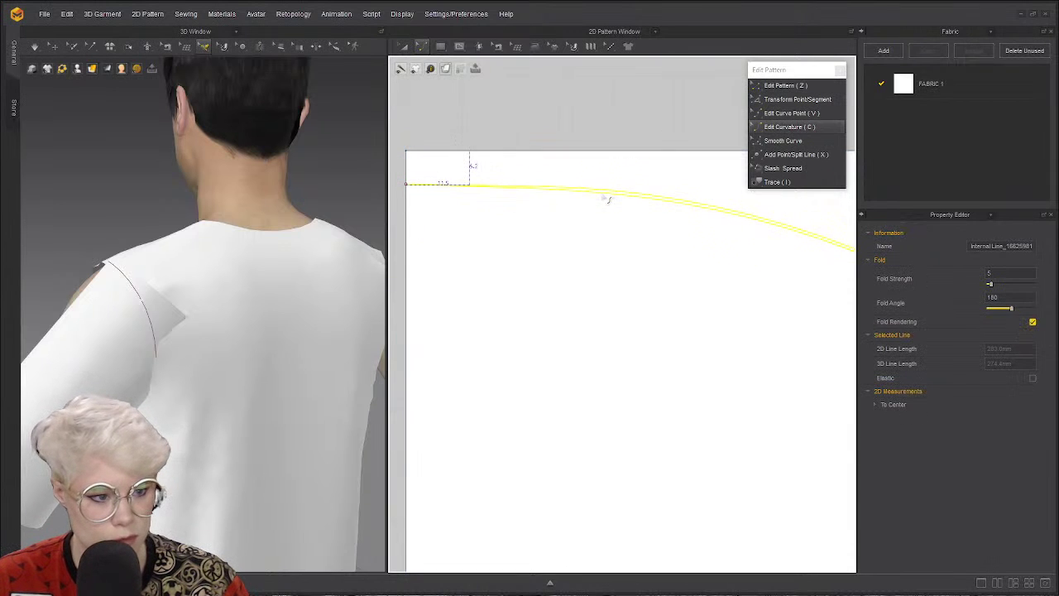
left_click(410, 222)
scroll(409, 220, "up", 3)
middle_click_drag(420, 204, 435, 241)
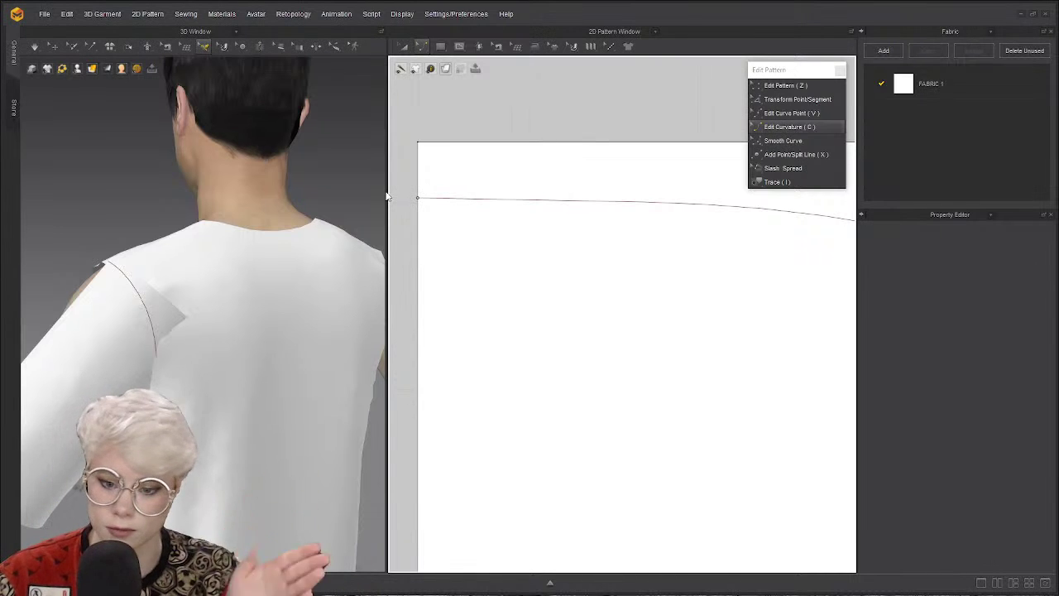
Check the whole internal curve on the sleeve piece and its length with Edit Pattern.
scroll(489, 234, "down", 8)
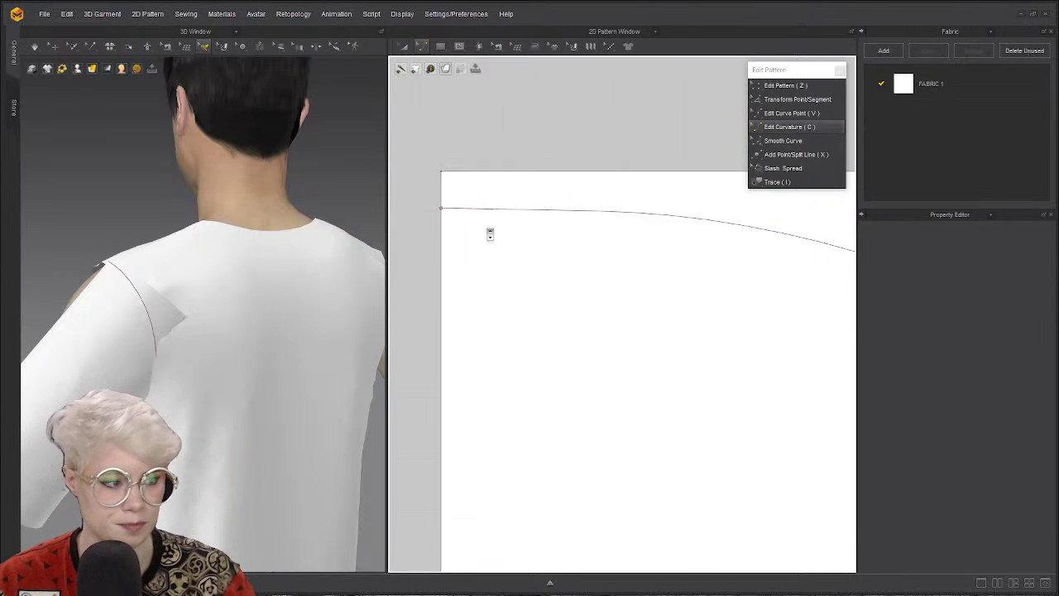
middle_click_drag(489, 234, 400, 163)
scroll(468, 253, "up", 1)
middle_click_drag(531, 259, 603, 281)
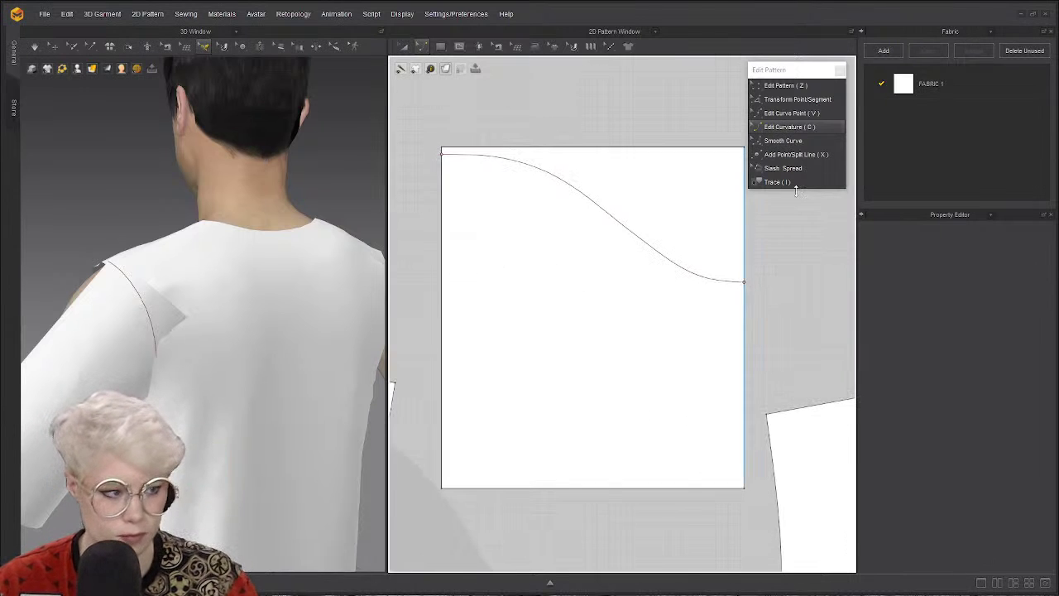
left_click(807, 88)
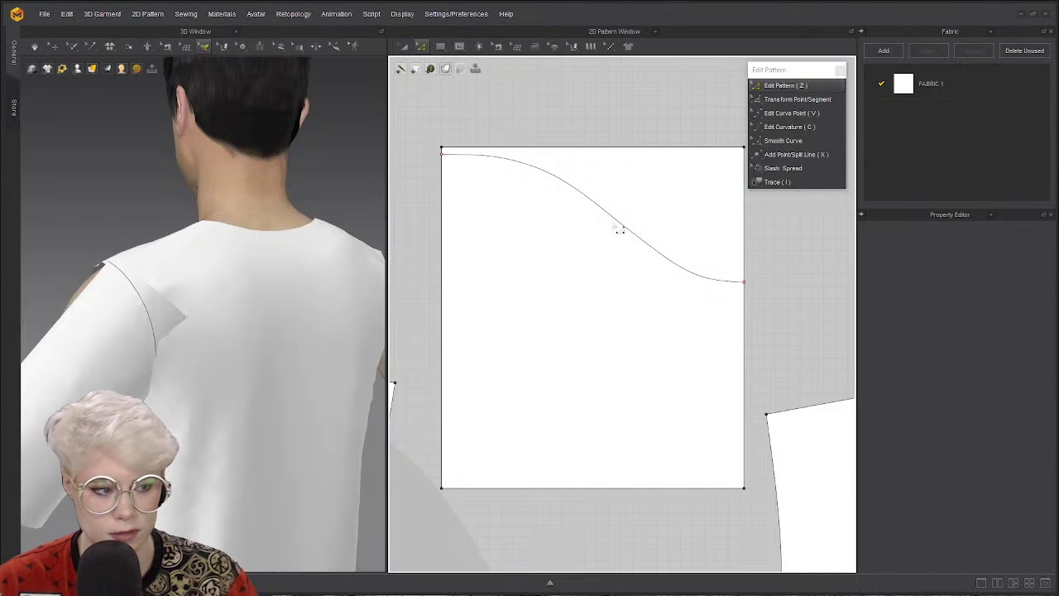
left_click(619, 230)
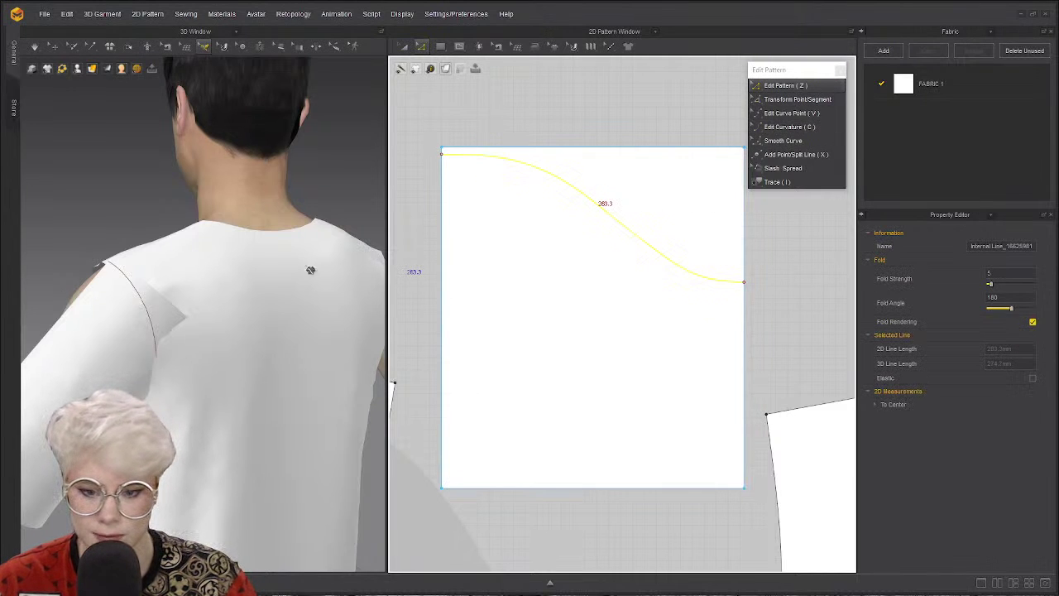
left_click(582, 131)
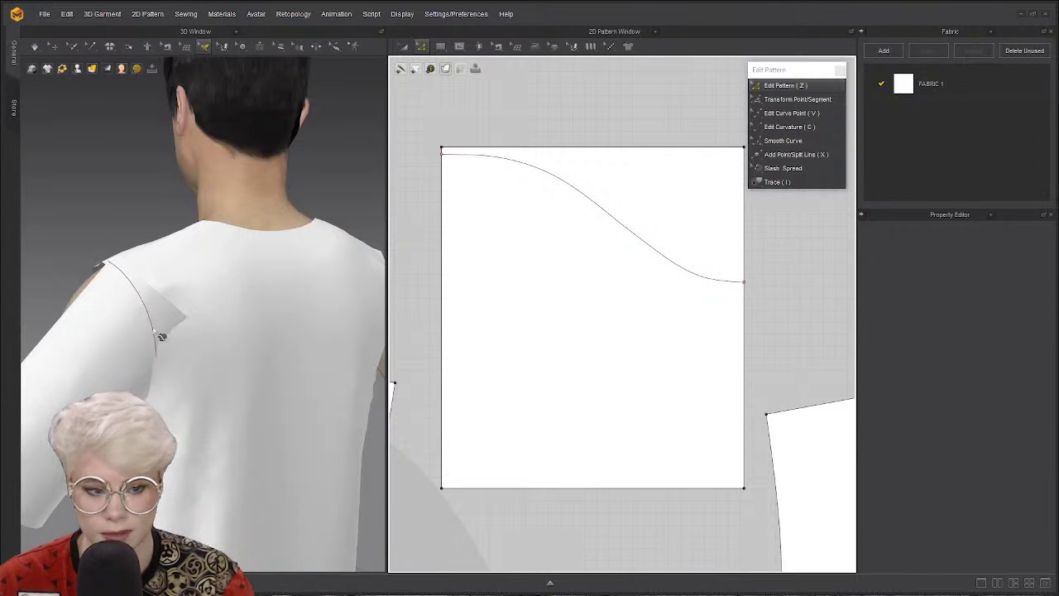
Bring up the 3D line tools and examine the sleeve's internal line over the avatar's shoulder in the 3D window.
right_click_drag(109, 254, 144, 319)
scroll(108, 273, "up", 3)
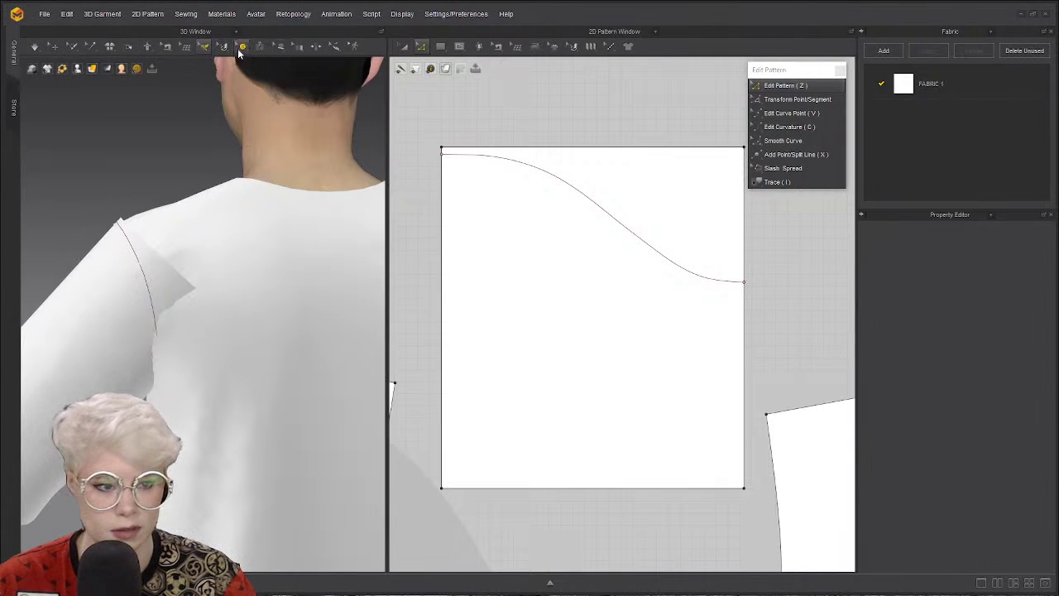
left_click(204, 47)
left_click_drag(228, 64, 134, 110)
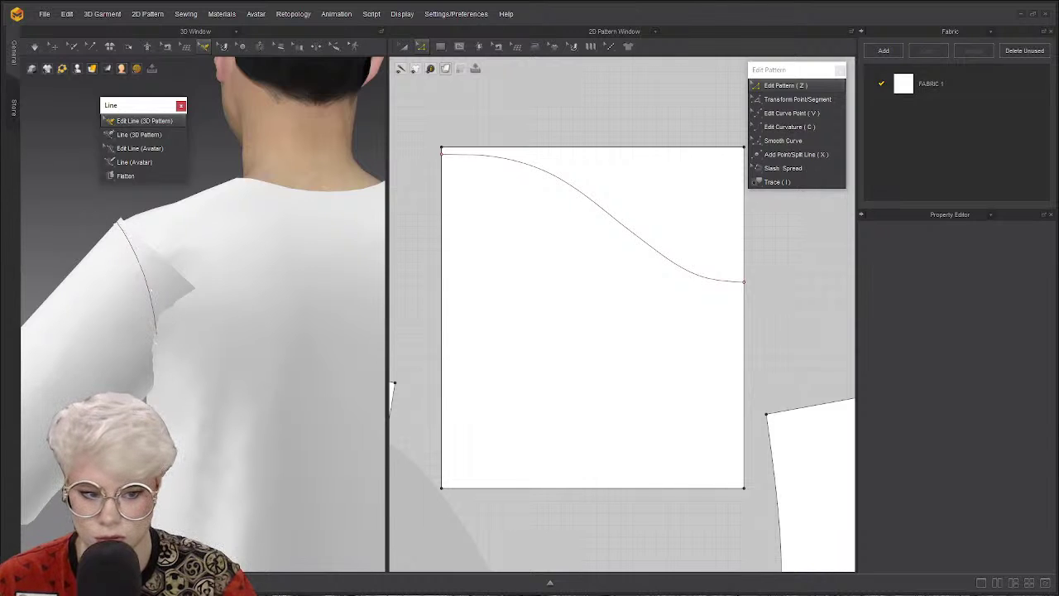
scroll(155, 337, "down", 4)
right_click_drag(155, 338, 181, 359)
scroll(181, 359, "up", 3)
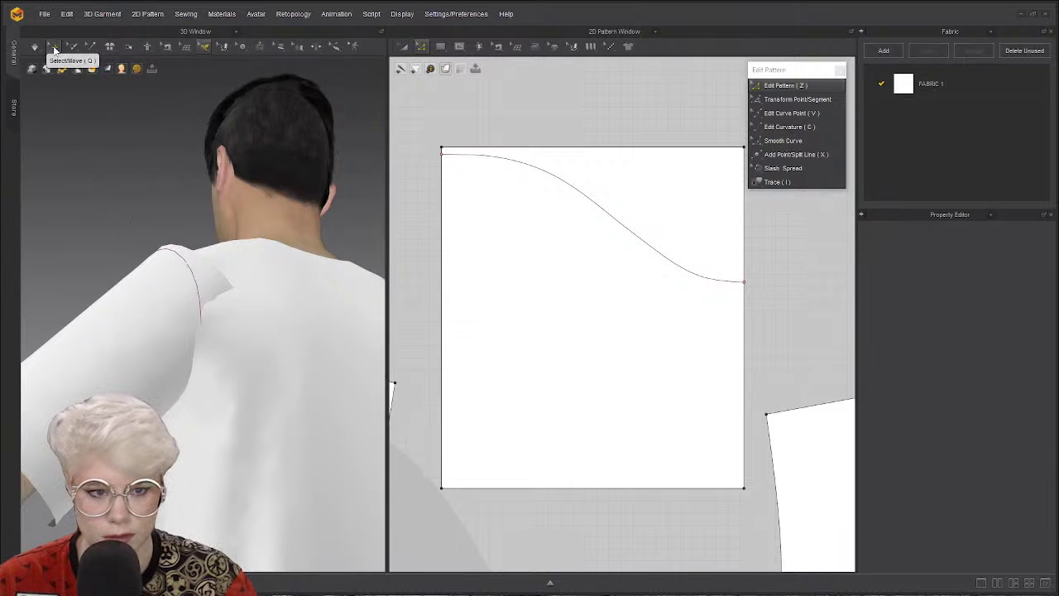
Select the sleeve piece in the 3D window with Select/Move and inspect how its internal line sits around the shoulder.
left_click(54, 45)
left_click(167, 259)
left_click(158, 198)
right_click_drag(185, 287, 139, 292)
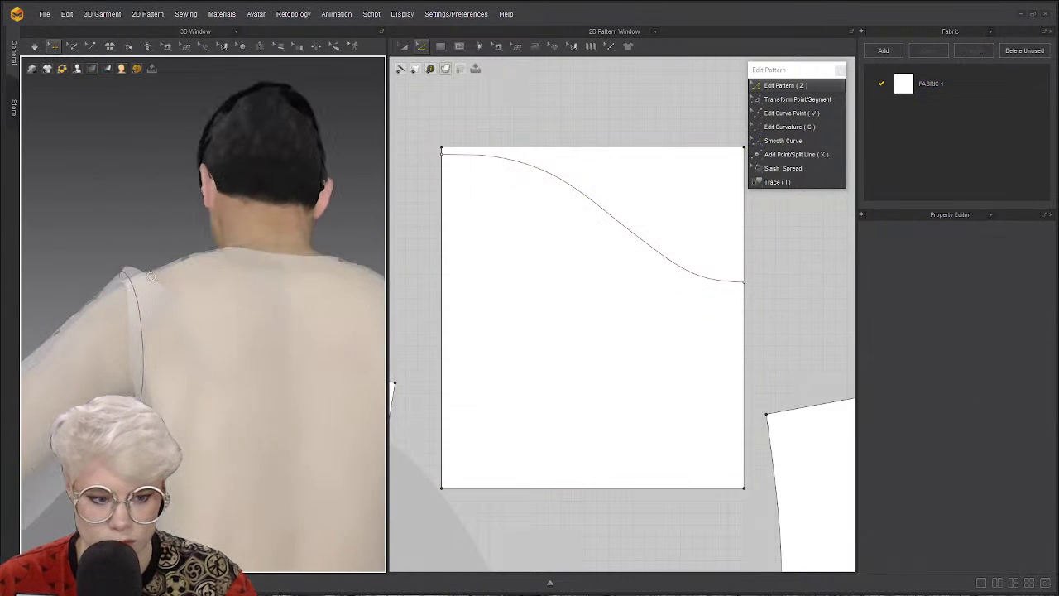
left_click(120, 337)
scroll(142, 337, "up", 4)
right_click_drag(141, 337, 170, 367)
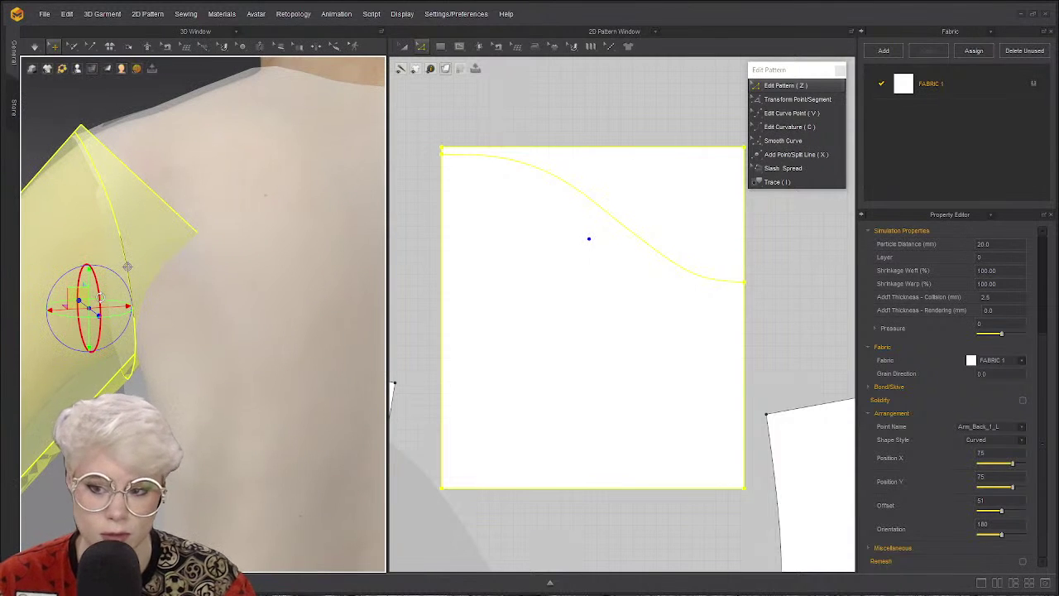
middle_click_drag(127, 266, 183, 253)
left_click(55, 251)
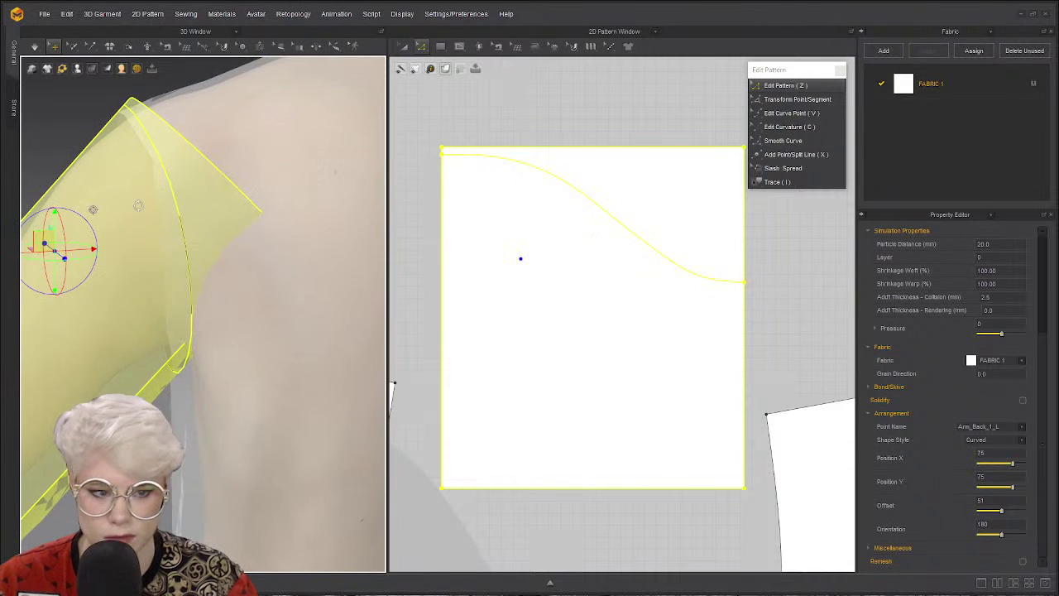
right_click_drag(129, 195, 107, 188)
right_click_drag(146, 271, 169, 338)
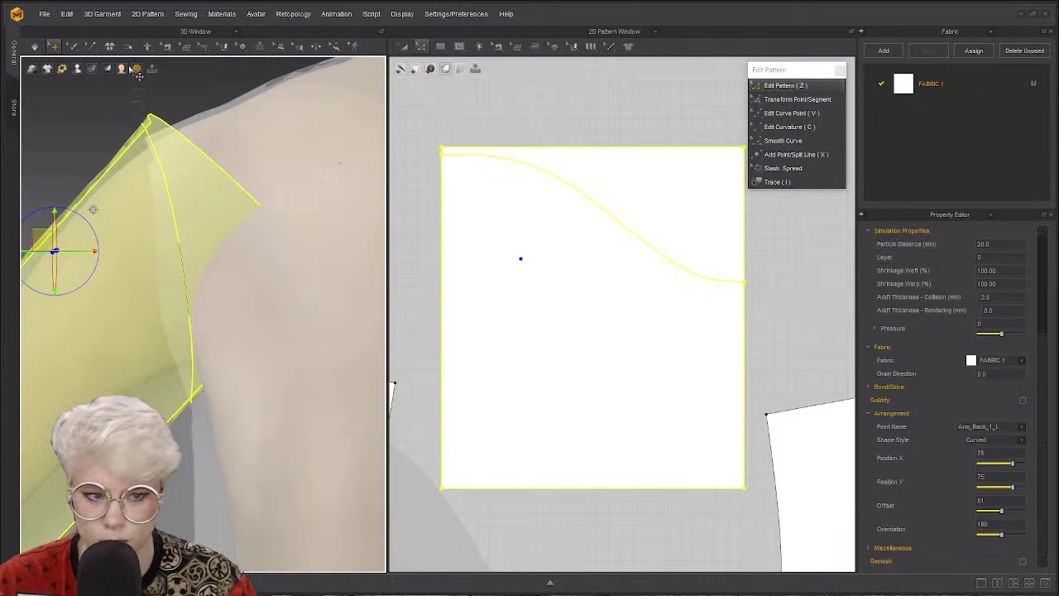
Draw an open three-segment line of about 61, 36 and 5 mm on the 3D sleeve with Line (3D Pattern).
left_click(208, 48)
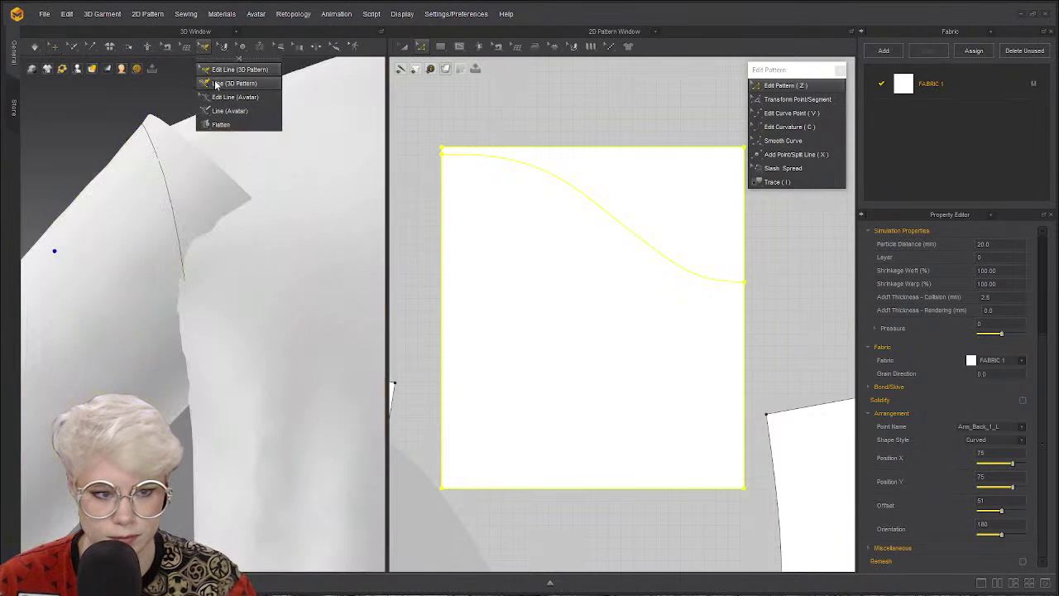
left_click(216, 84)
left_click(130, 186)
left_click(77, 286)
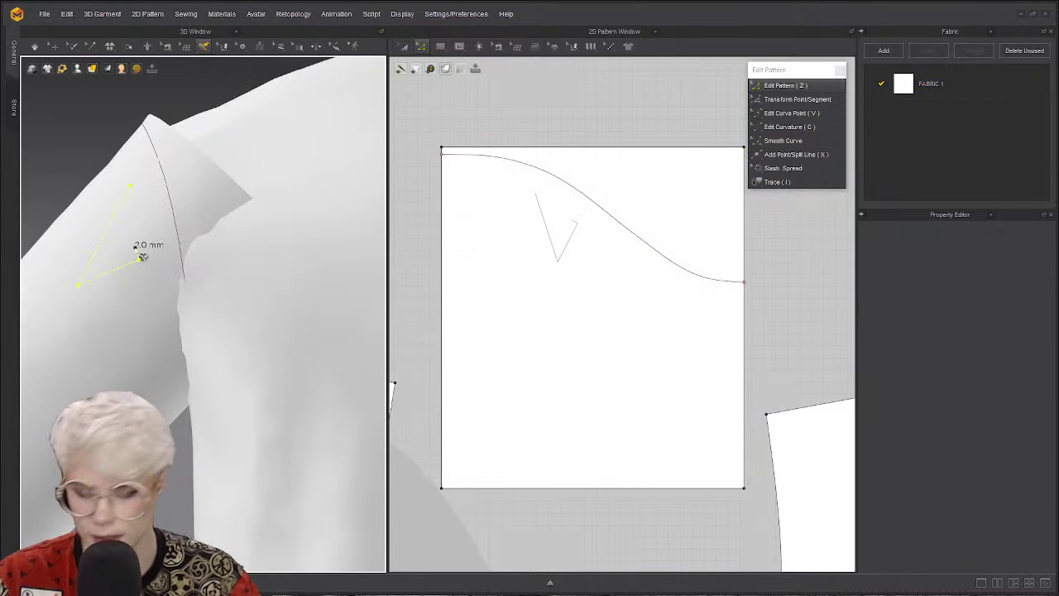
double_click(139, 260)
scroll(164, 225, "up", 2)
middle_click_drag(87, 157, 140, 165)
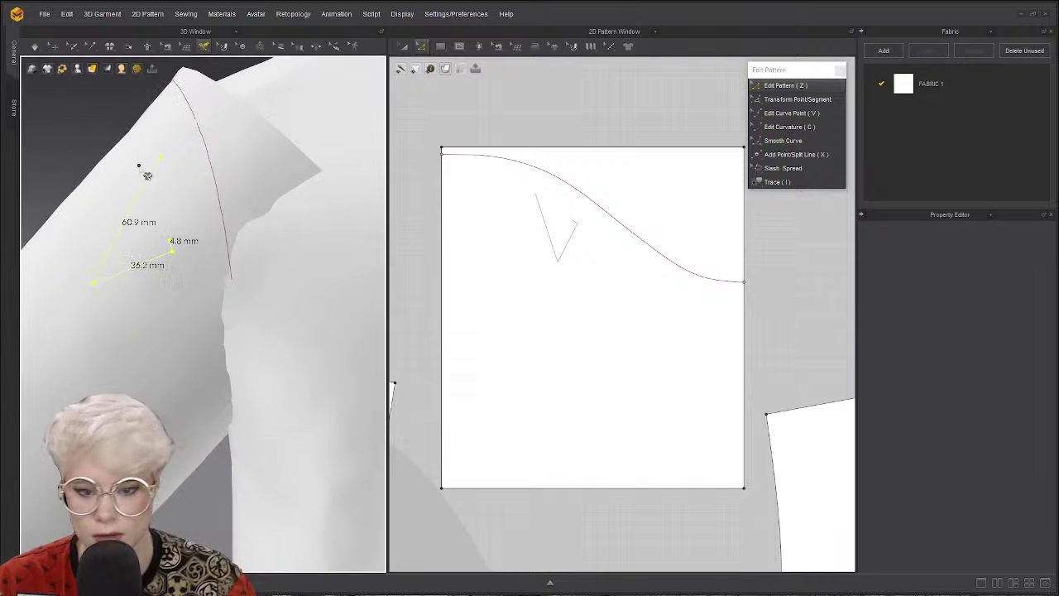
Select the zigzag line drawn on the 3D sleeve with Edit Line (3D Pattern) and convert it to an internal shape.
left_click(203, 46)
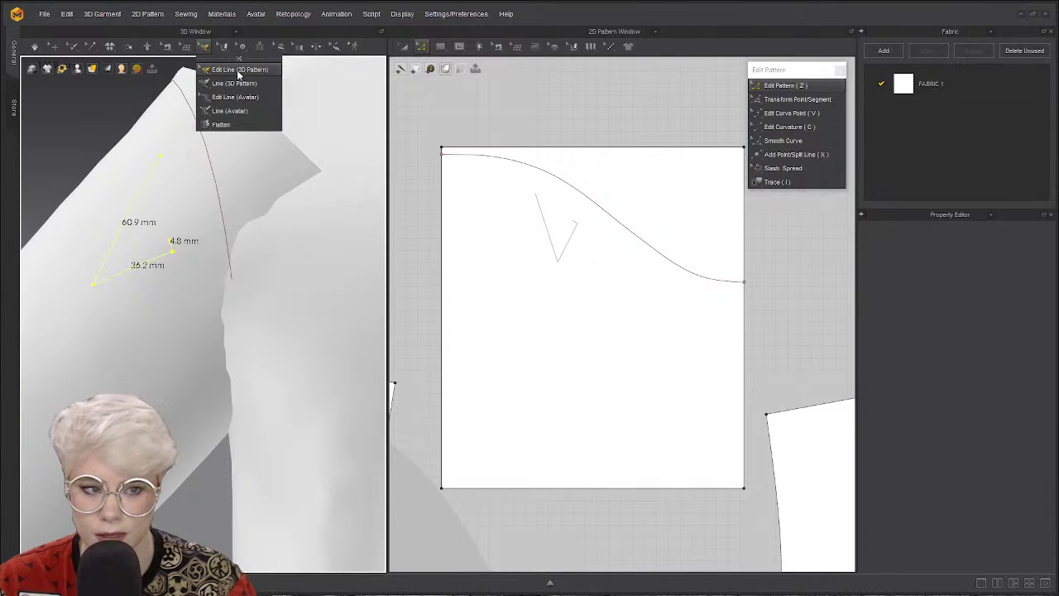
left_click(238, 72)
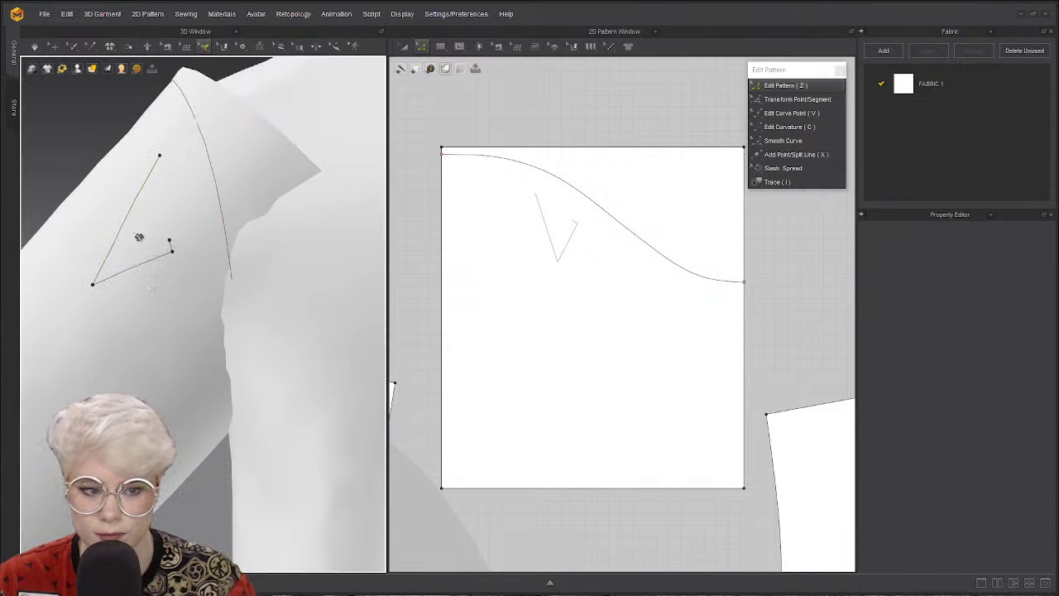
left_click(132, 224)
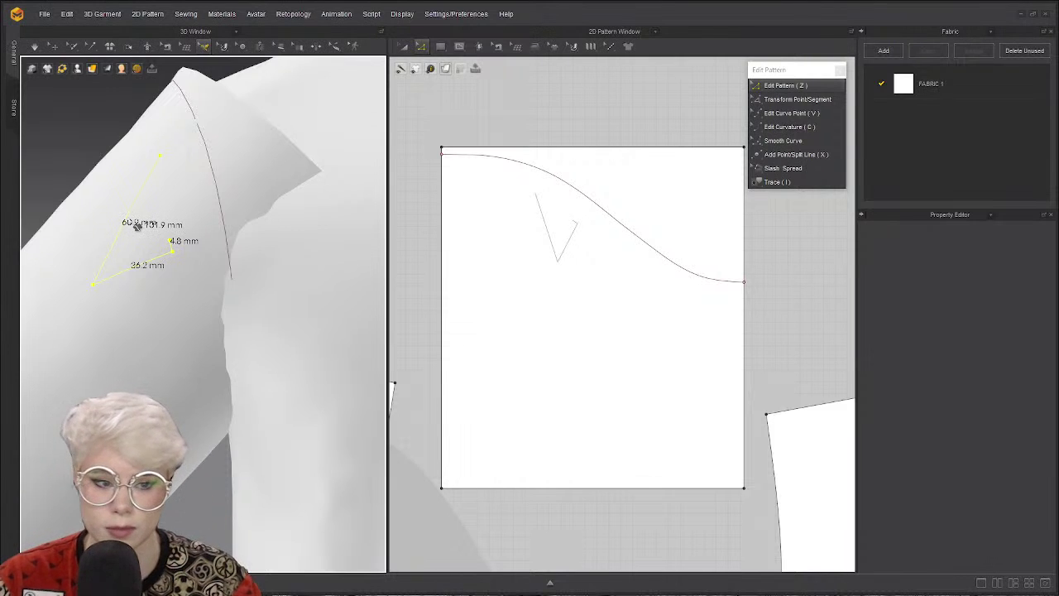
right_click(128, 220)
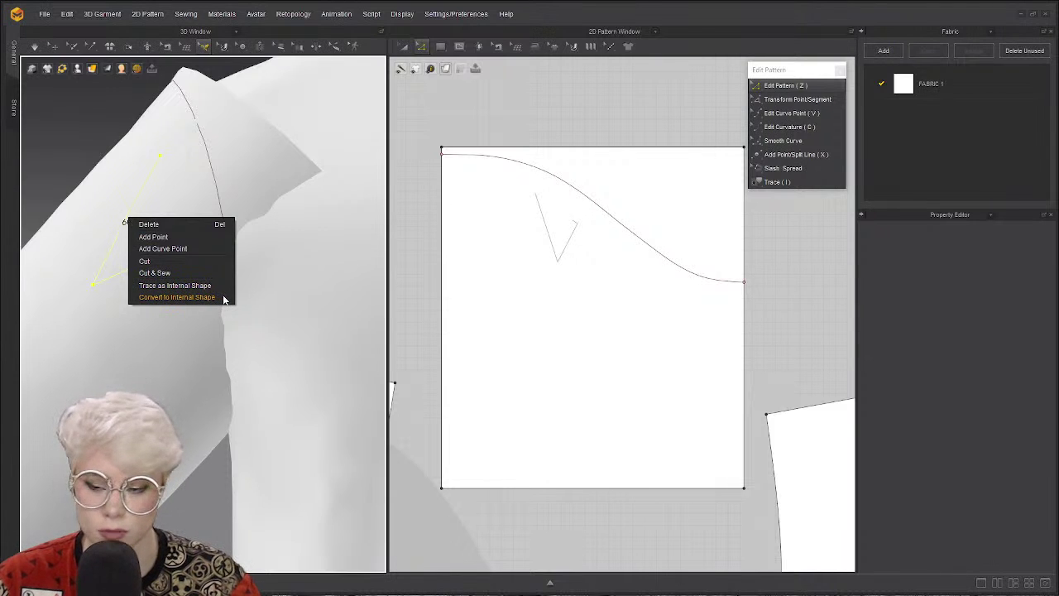
left_click(177, 297)
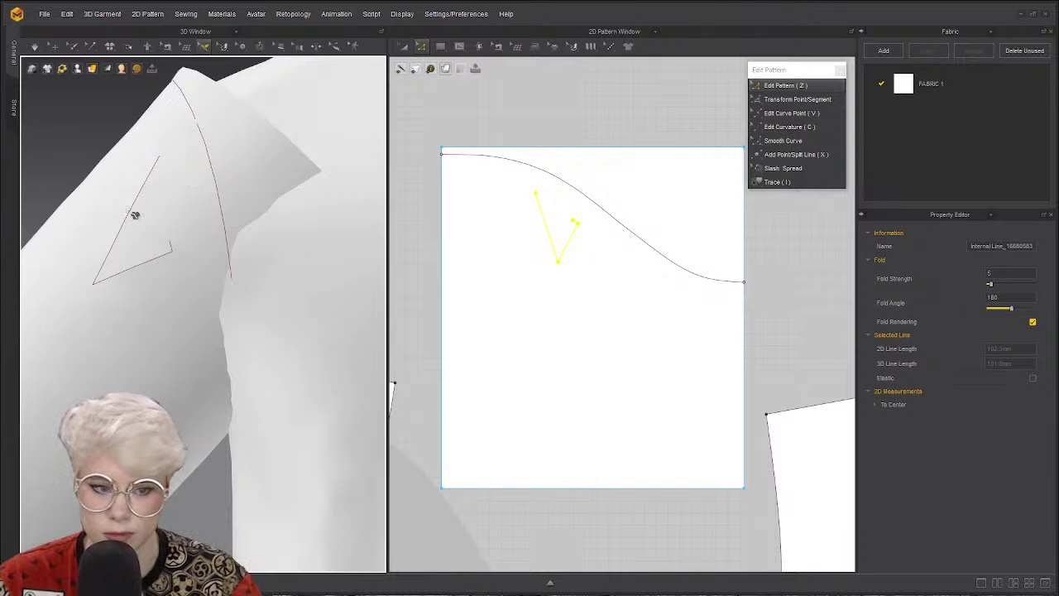
left_click(139, 221)
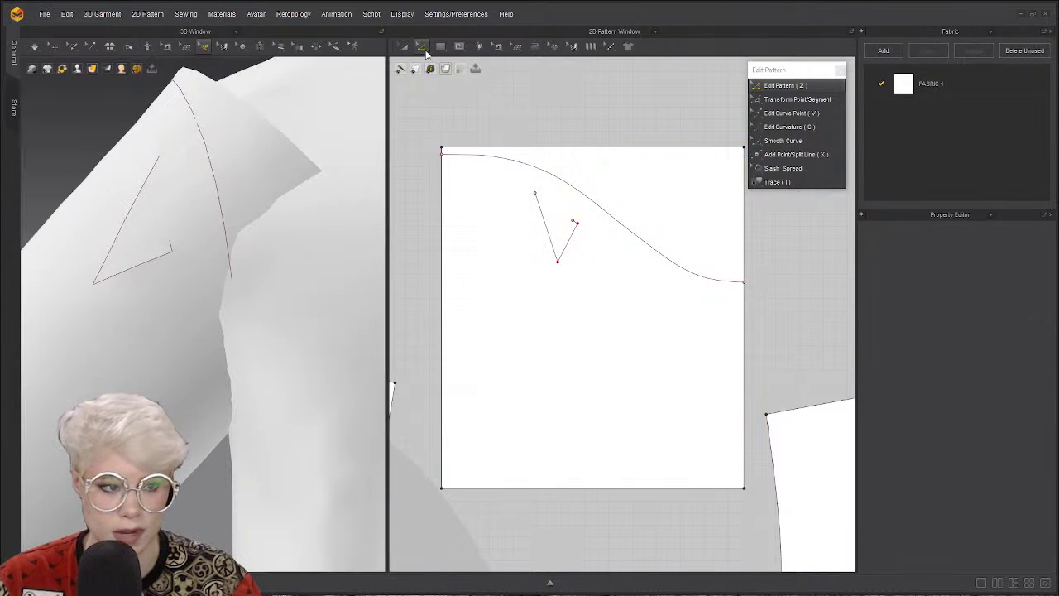
Select the converted zigzag shape on the sleeve piece in the 2D window and delete it.
left_click(552, 245)
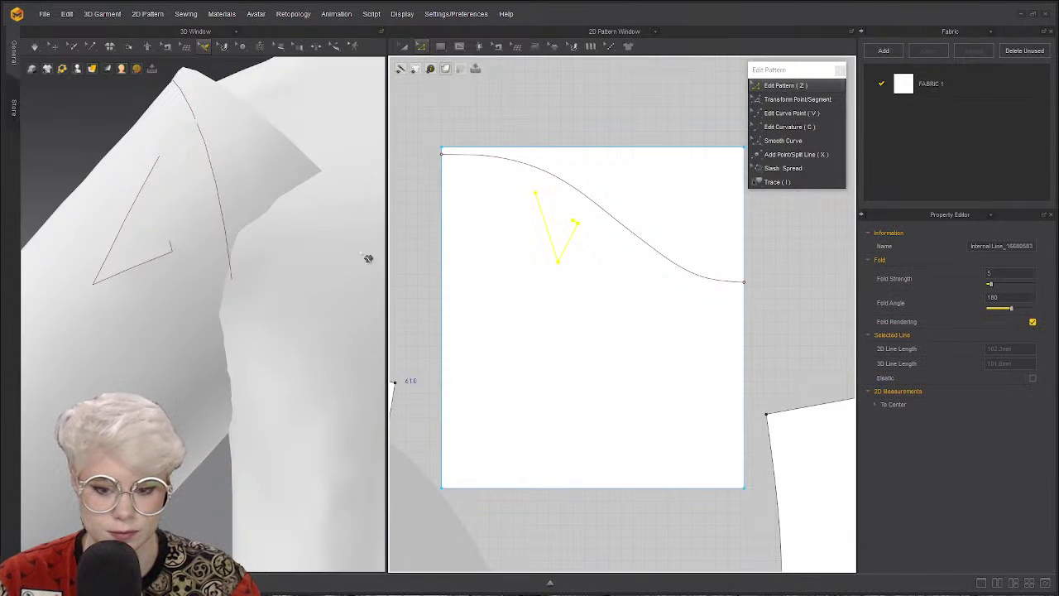
left_click(529, 133)
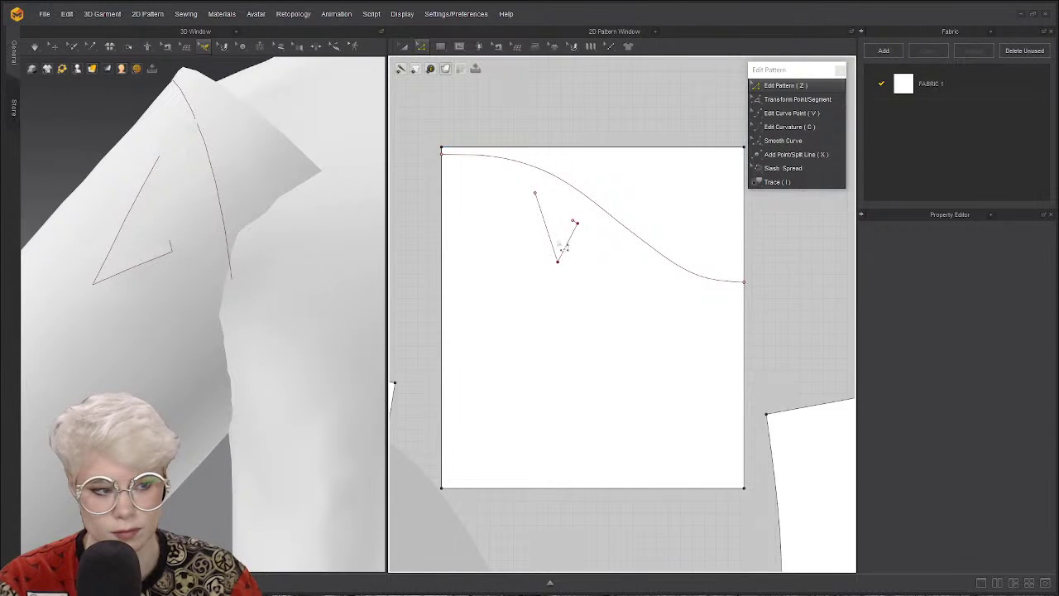
left_click(563, 247)
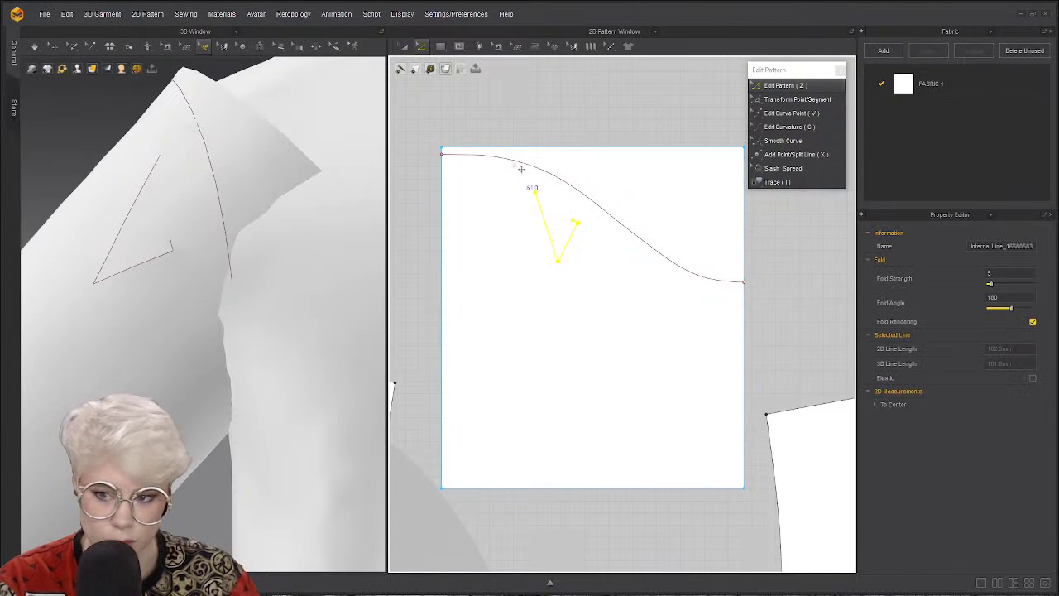
key("Delete")
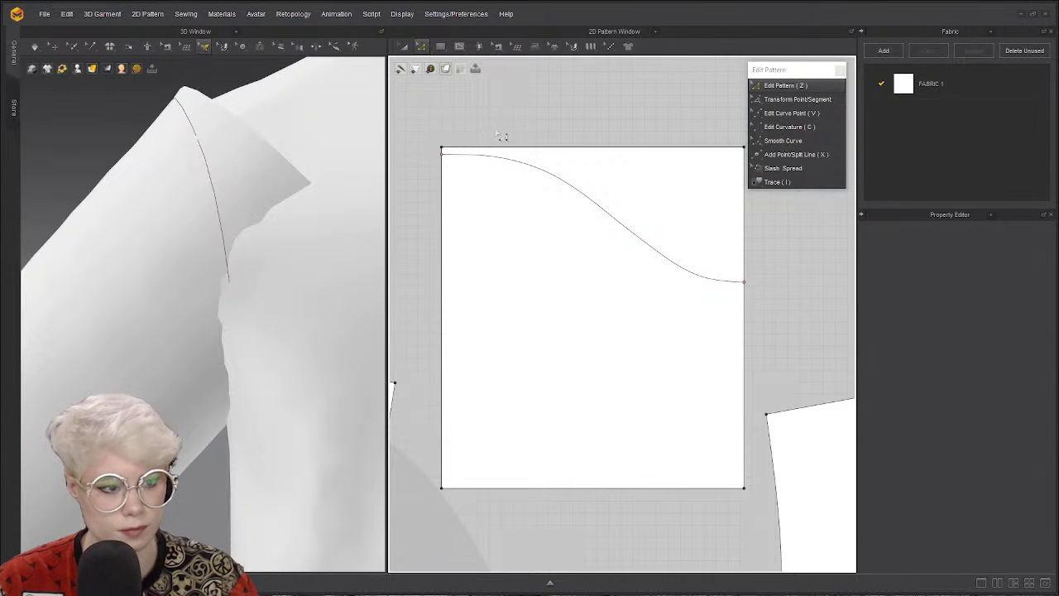
Undo the deletion of the zigzag internal shape.
left_click_drag(255, 142, 115, 141)
key("ctrl+z")
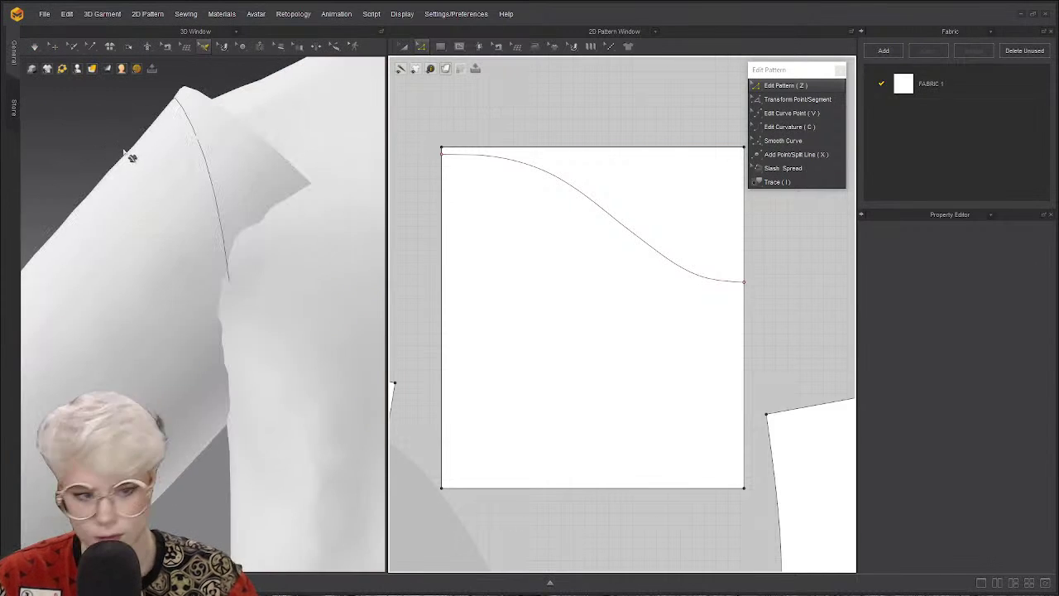
key("ctrl+z")
left_click(502, 112)
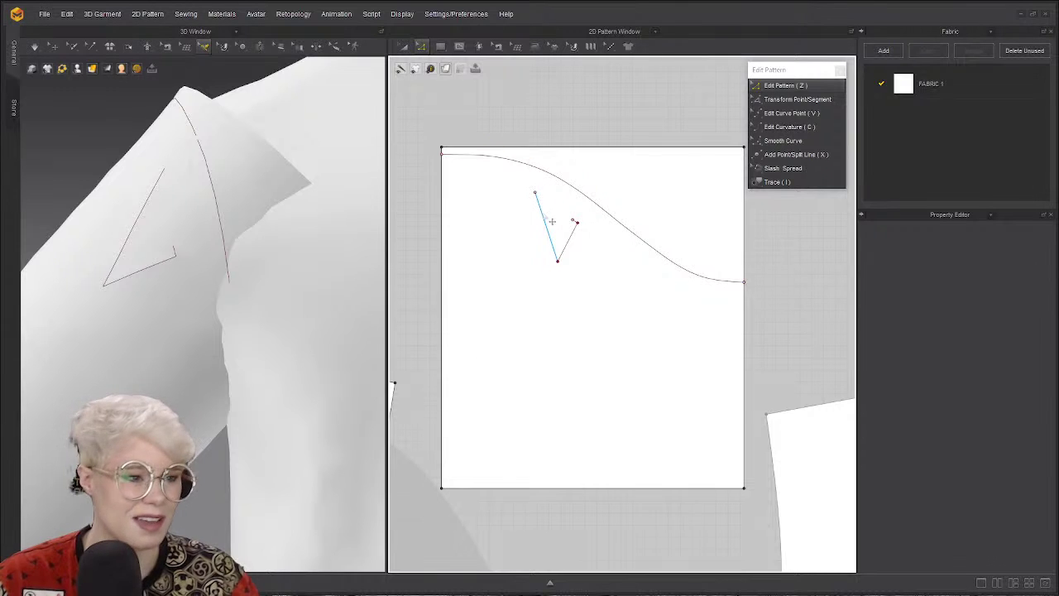
Delete the zigzag's long segments and its short leftover segment, keeping only the armhole curve on the sleeve piece.
left_click(550, 220)
key("Delete")
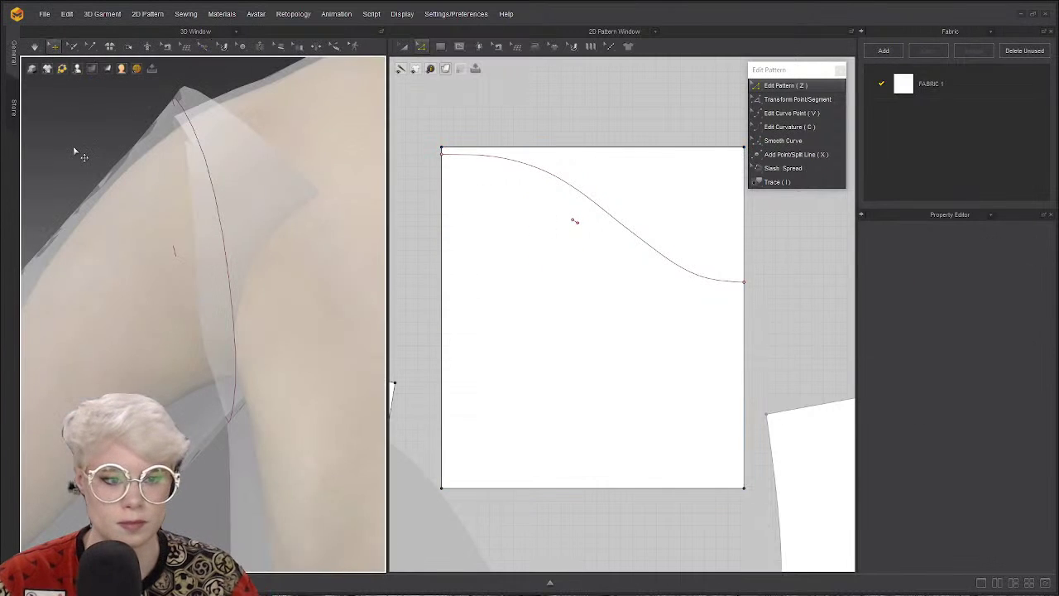
scroll(199, 262, "up", 3)
right_click_drag(199, 262, 223, 321)
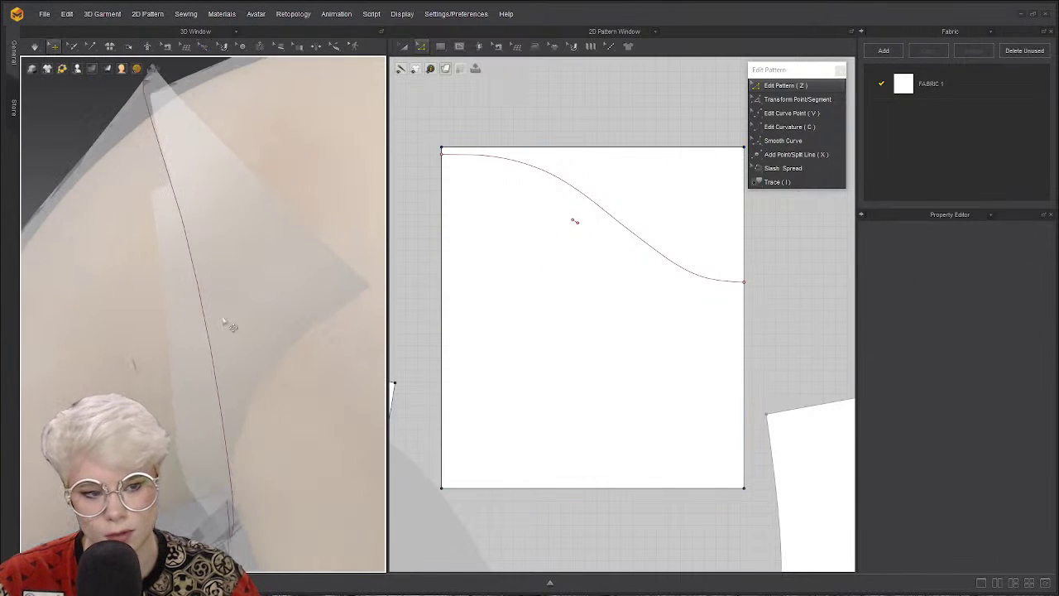
left_click(575, 223)
key("Delete")
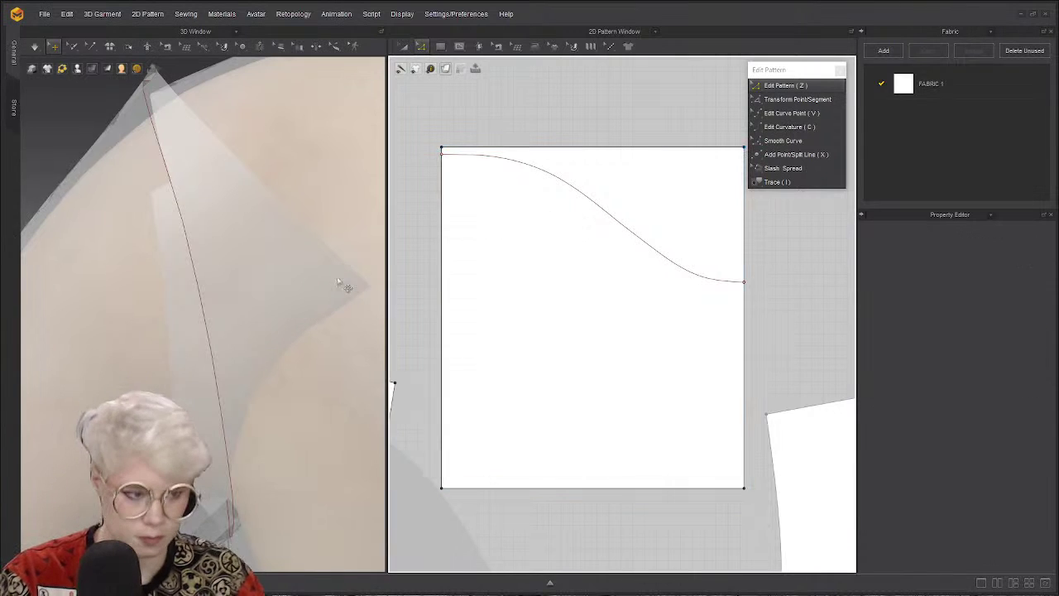
Try to bend the middle of the armhole line with Edit Curvature, compare its shape at the shoulder in 3D, and restore the curve.
right_click_drag(350, 289, 236, 294)
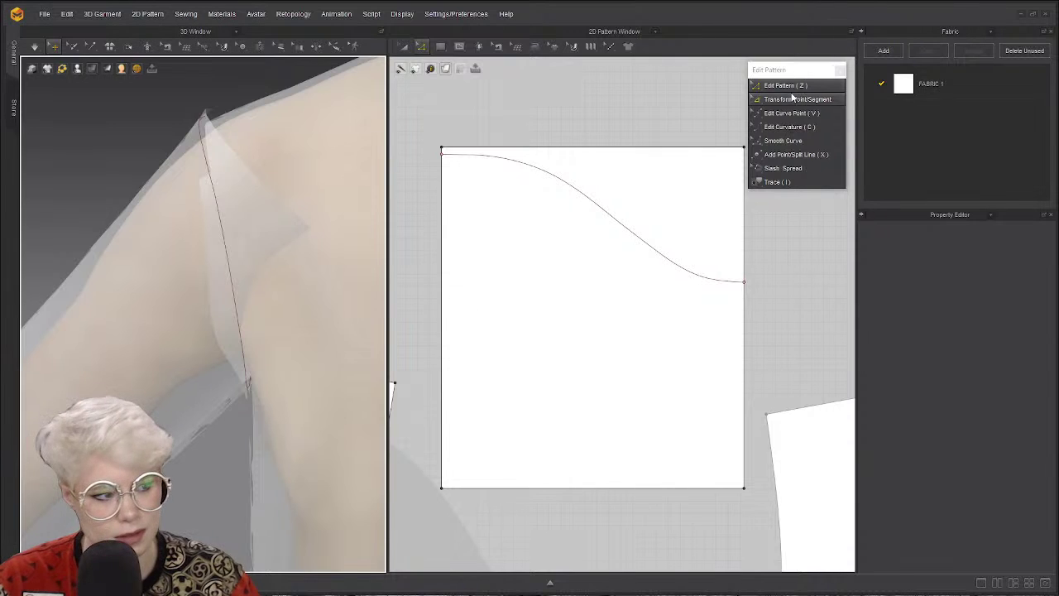
left_click(787, 126)
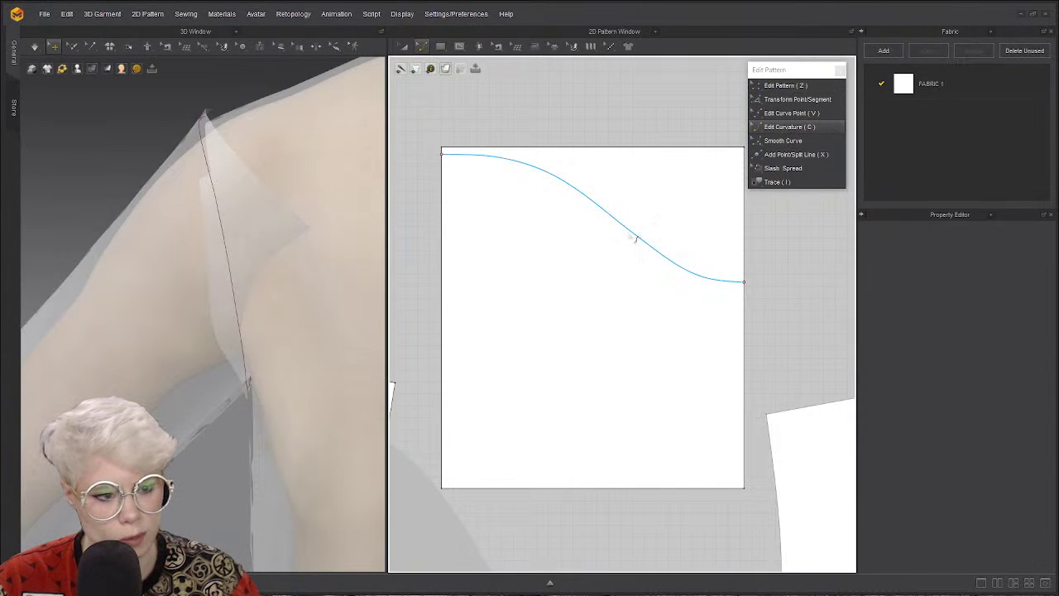
left_click_drag(637, 240, 616, 250)
left_click(582, 115)
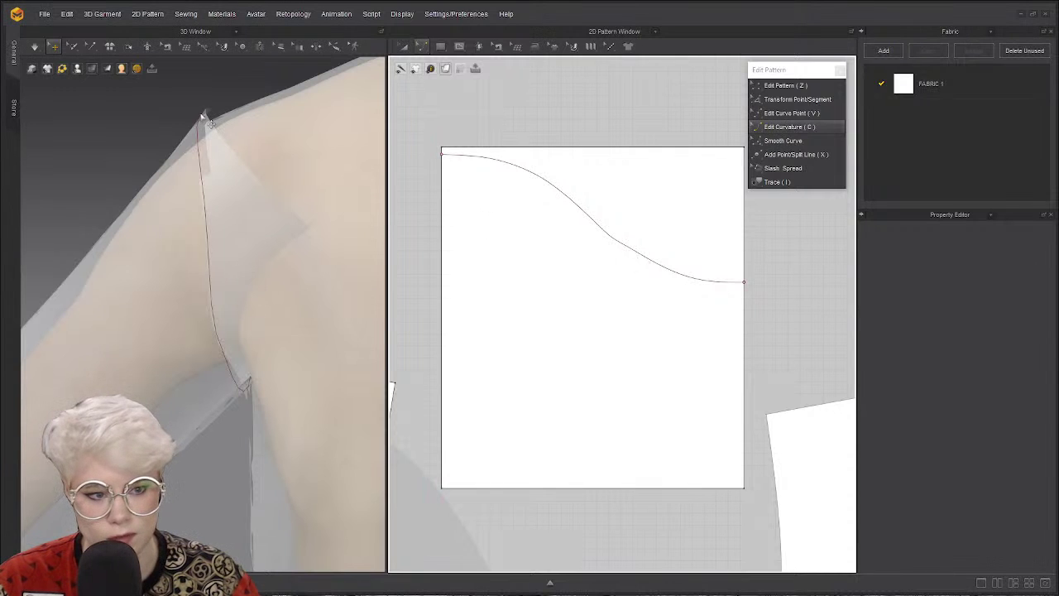
right_click_drag(208, 133, 197, 193)
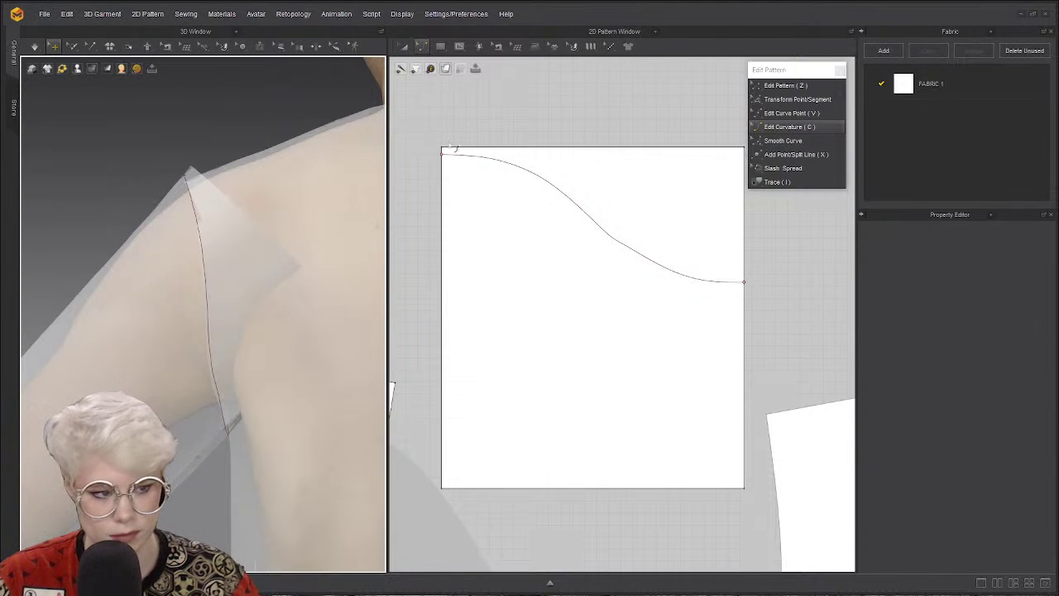
left_click_drag(609, 222, 553, 207)
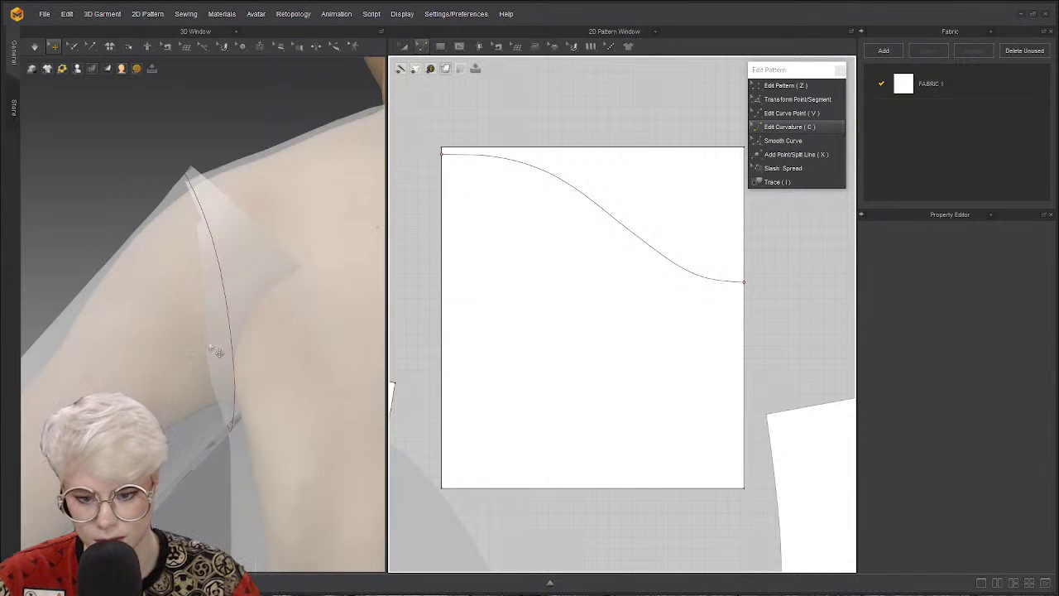
scroll(217, 283, "down", 3)
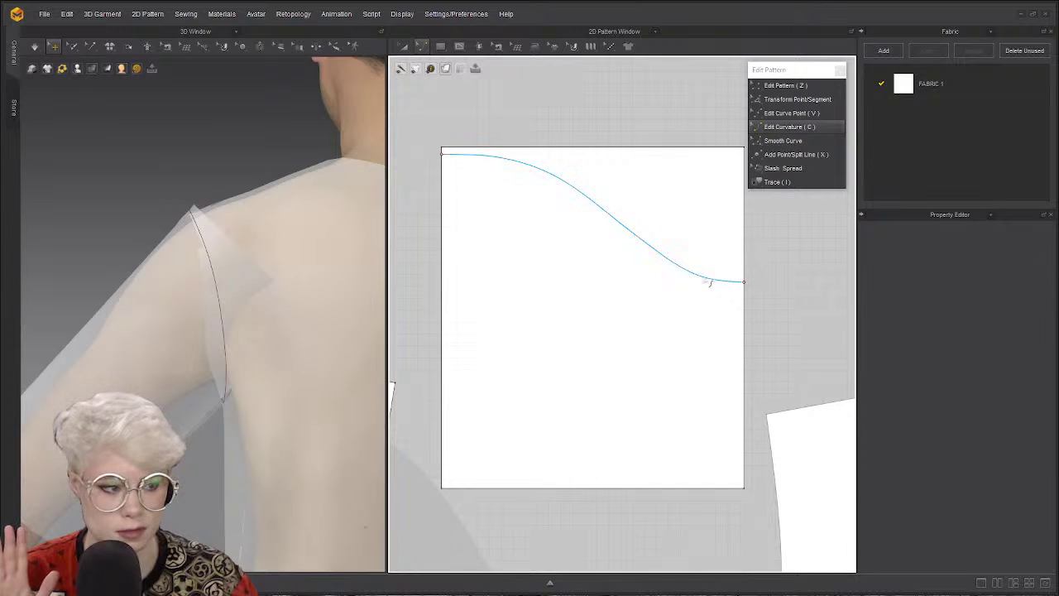
Select the armhole line with Edit Pattern and apply Extend/Trim to Pattern Outline to it.
left_click(809, 86)
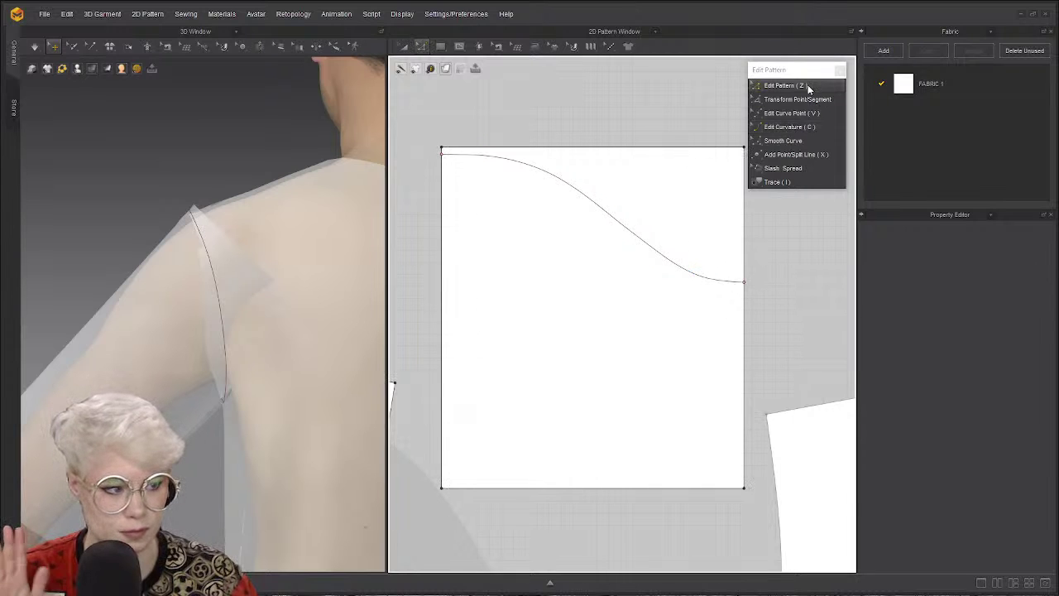
left_click(591, 203)
left_click(507, 77)
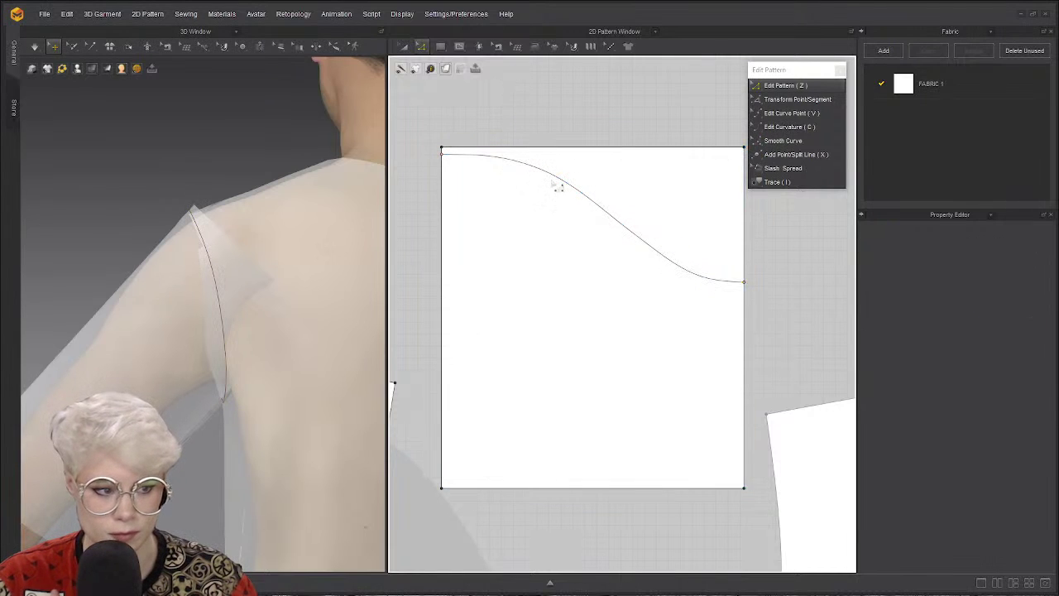
left_click(563, 183)
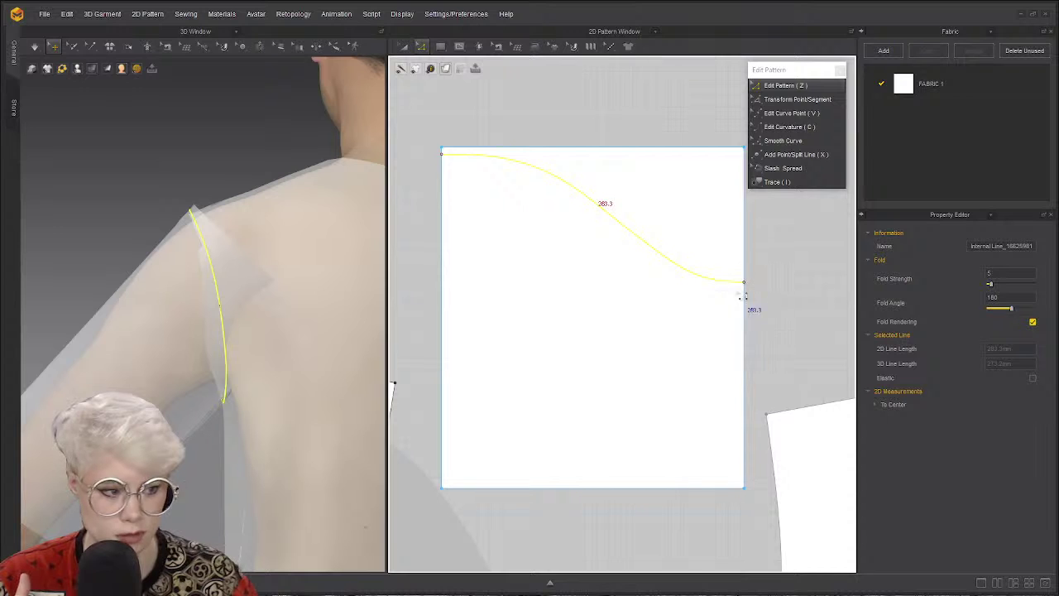
right_click(648, 250)
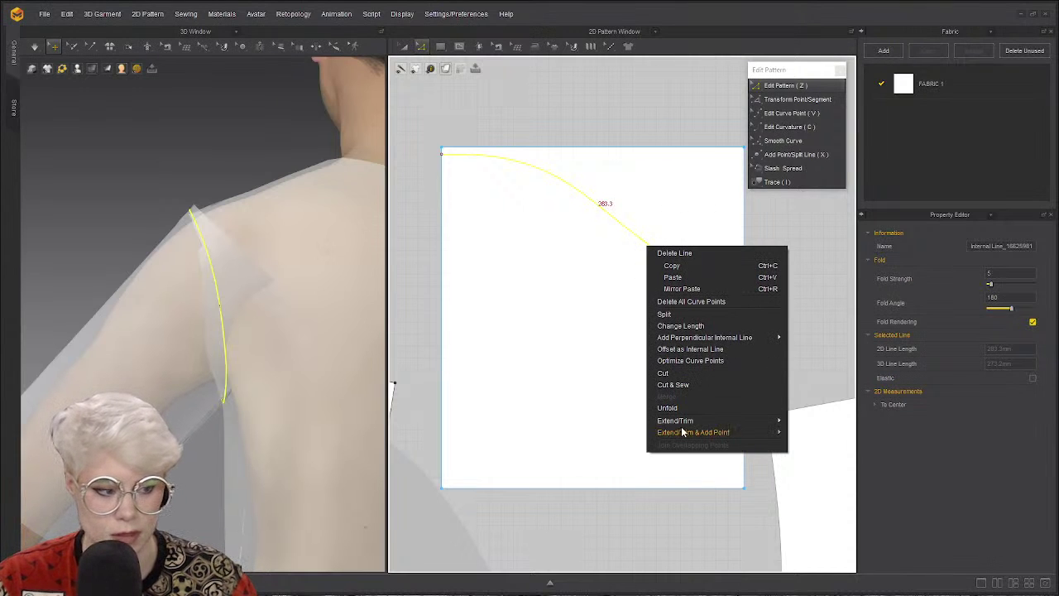
mouse_move(704, 422)
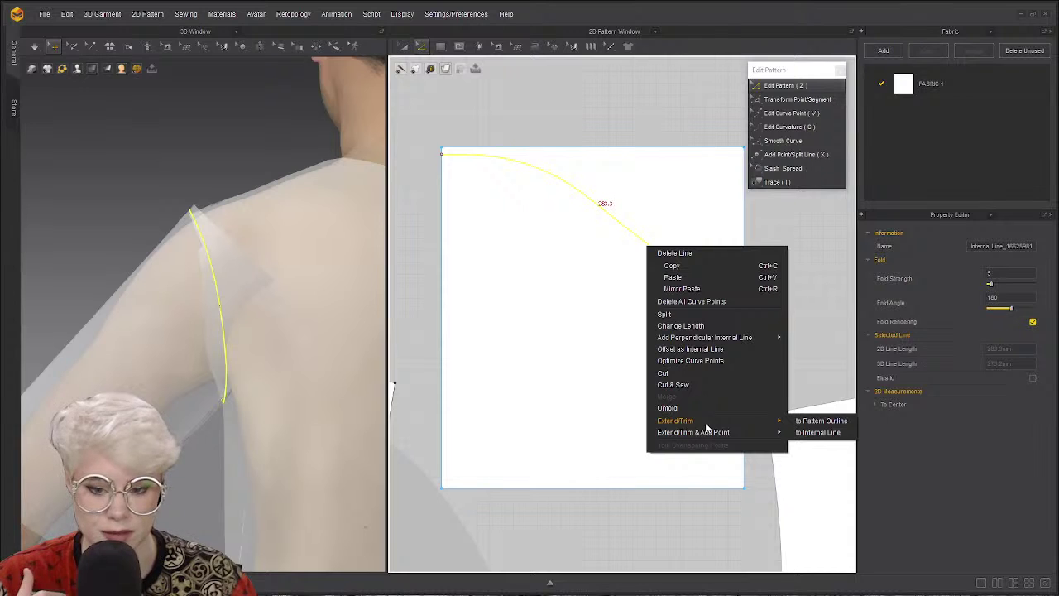
left_click(824, 423)
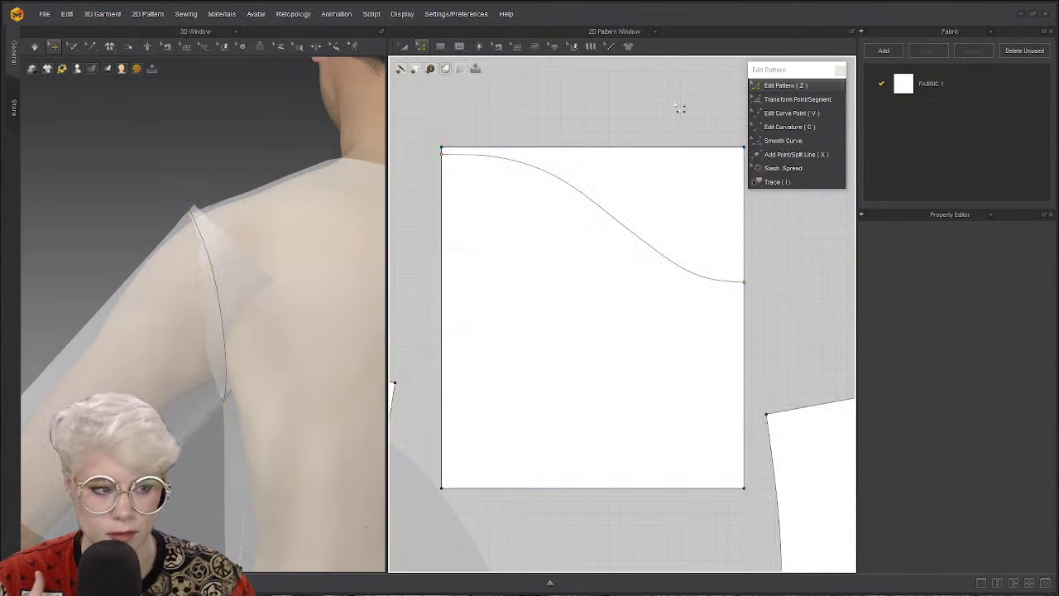
Cut the sleeve piece along the armhole line without sewing the parts together.
left_click(562, 184)
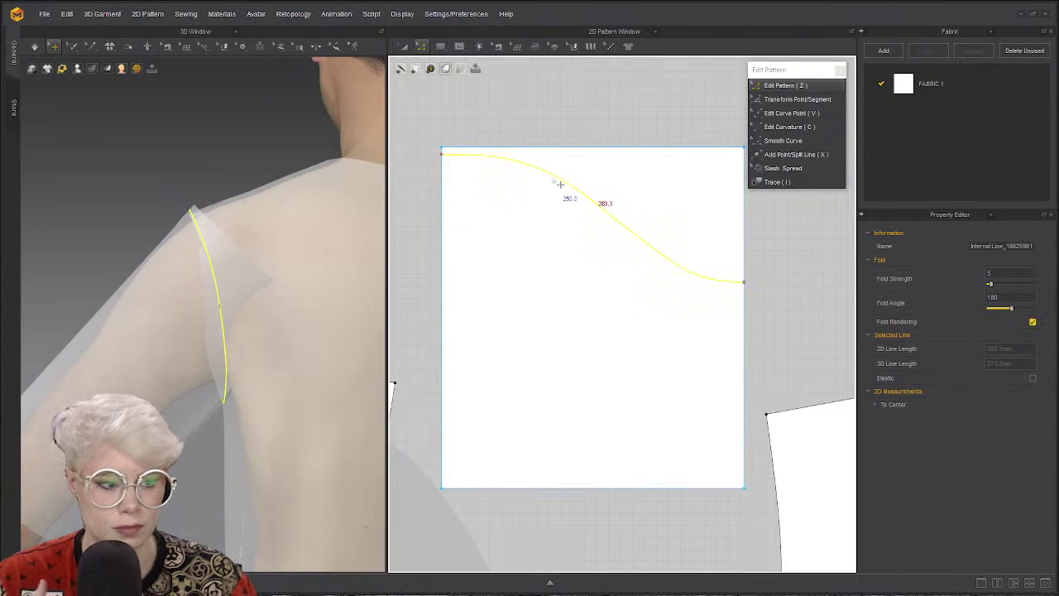
left_click(472, 136)
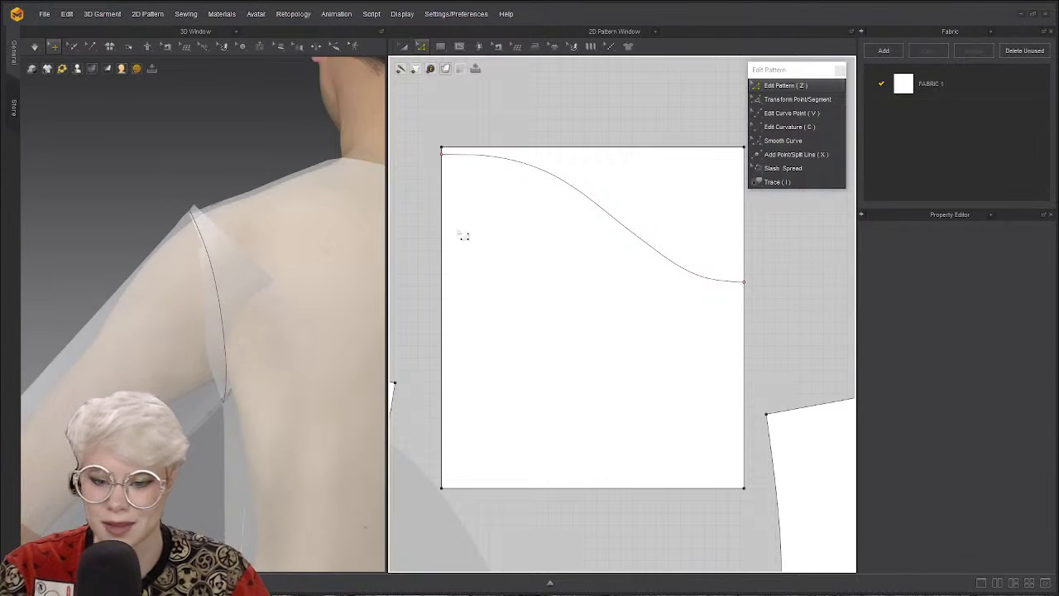
left_click(571, 190)
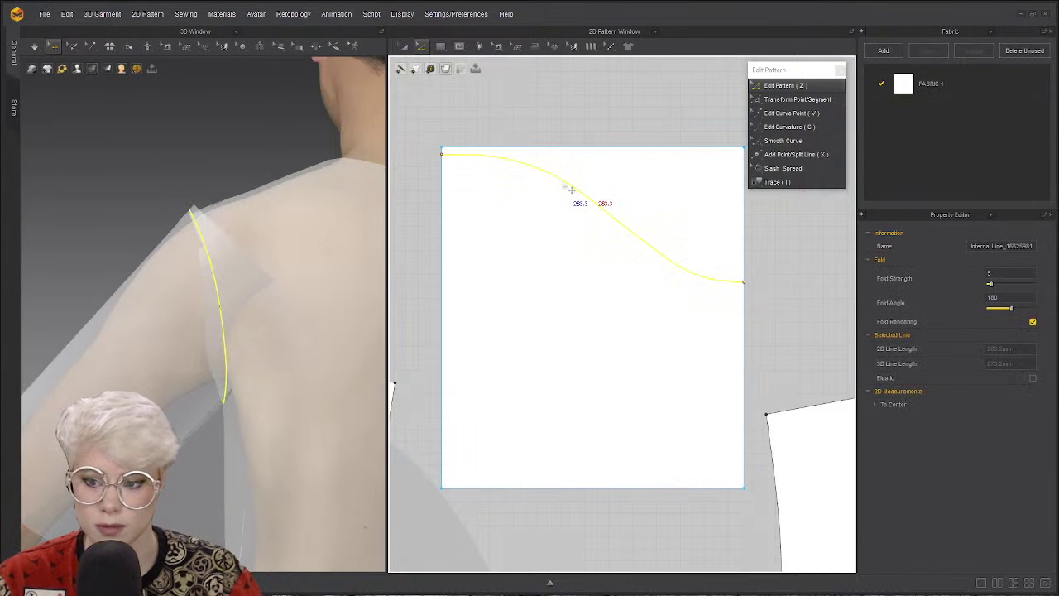
right_click(565, 186)
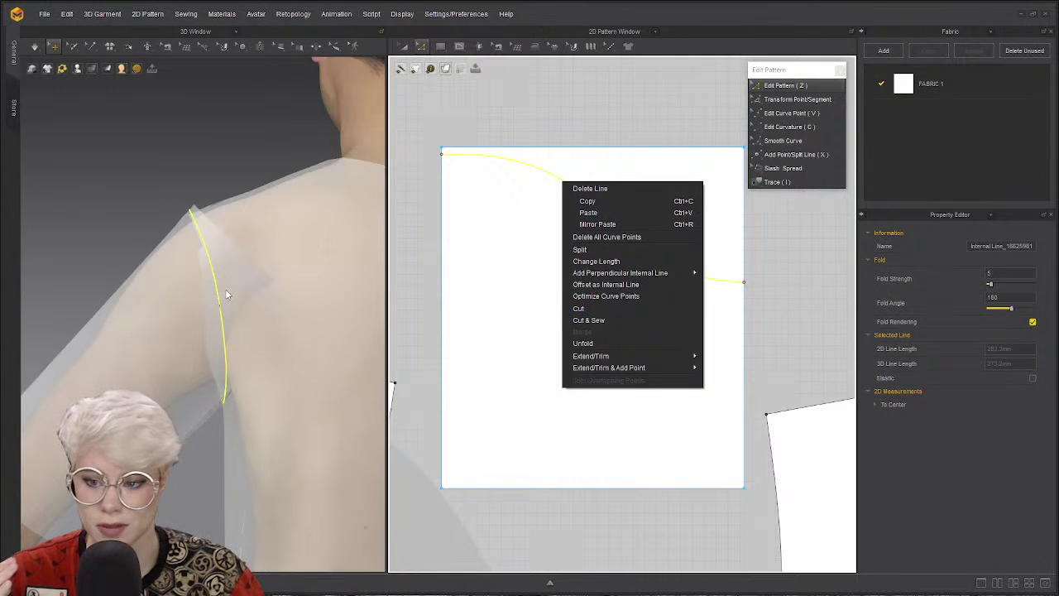
left_click(610, 313)
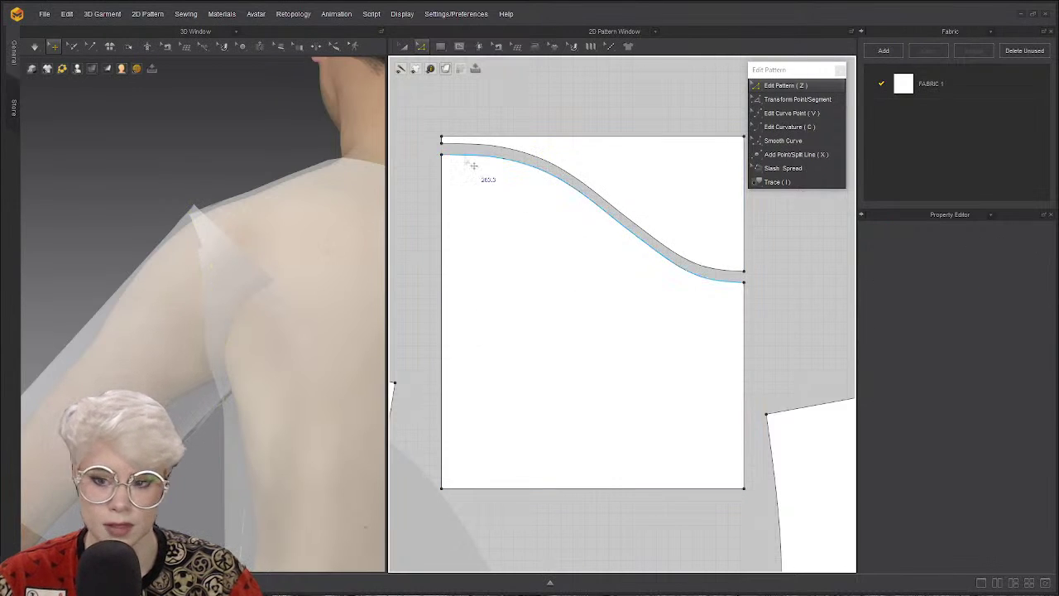
Select the cut-off upper piece of the sleeve to check where it sits on the avatar's shoulder, and deselect it.
key("z")
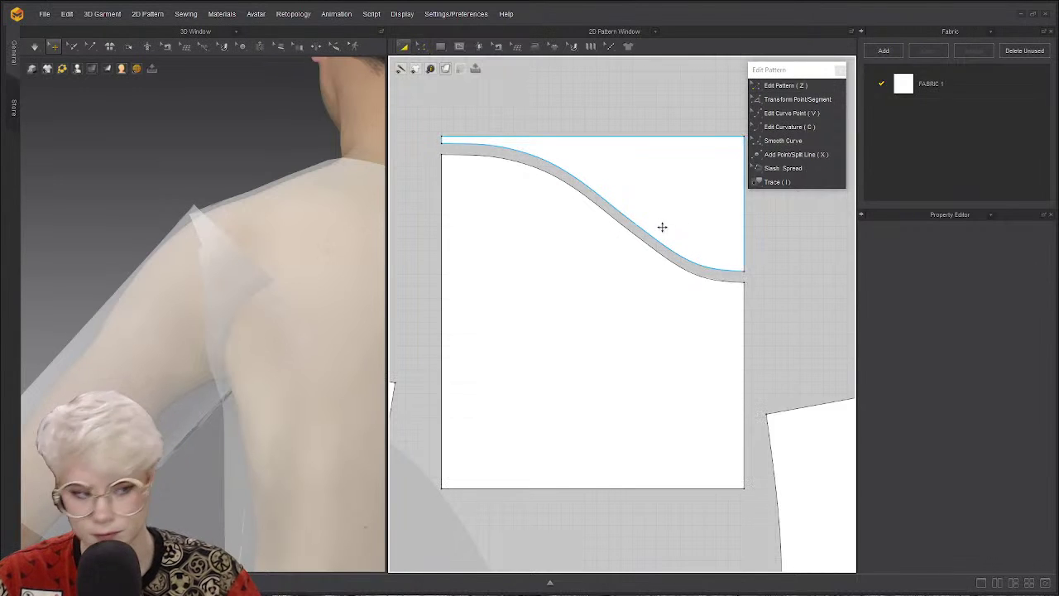
left_click(638, 204)
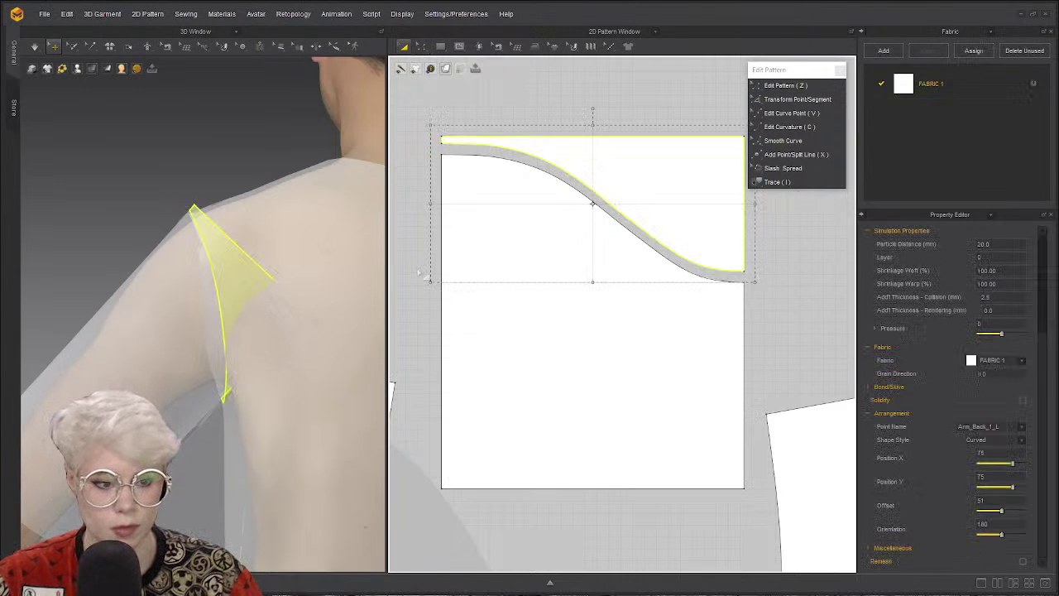
left_click(627, 110)
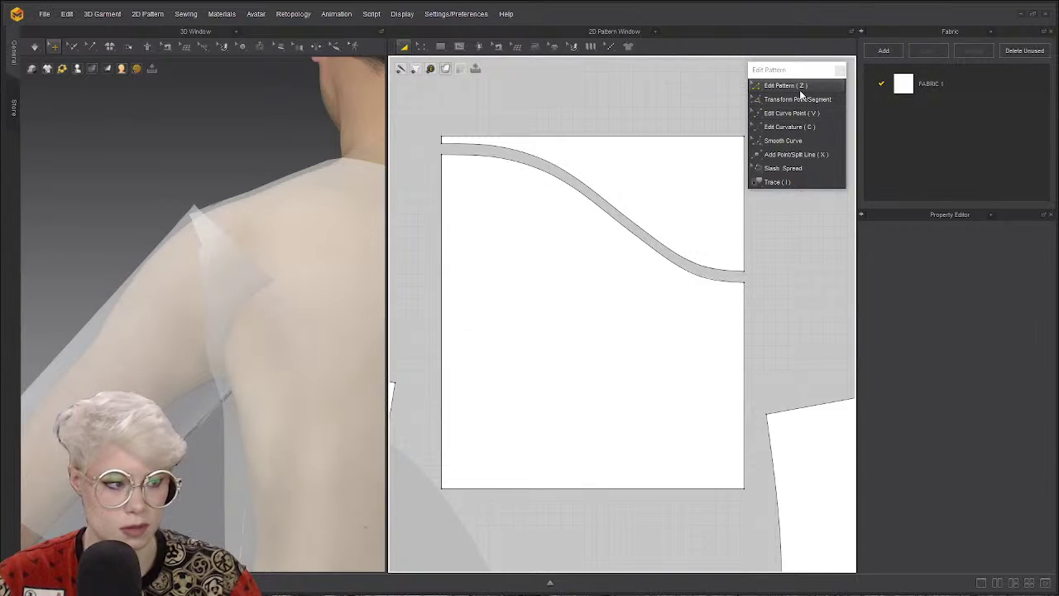
Select the cut-off upper piece above the armhole curve and delete it from the pattern.
left_click(800, 98)
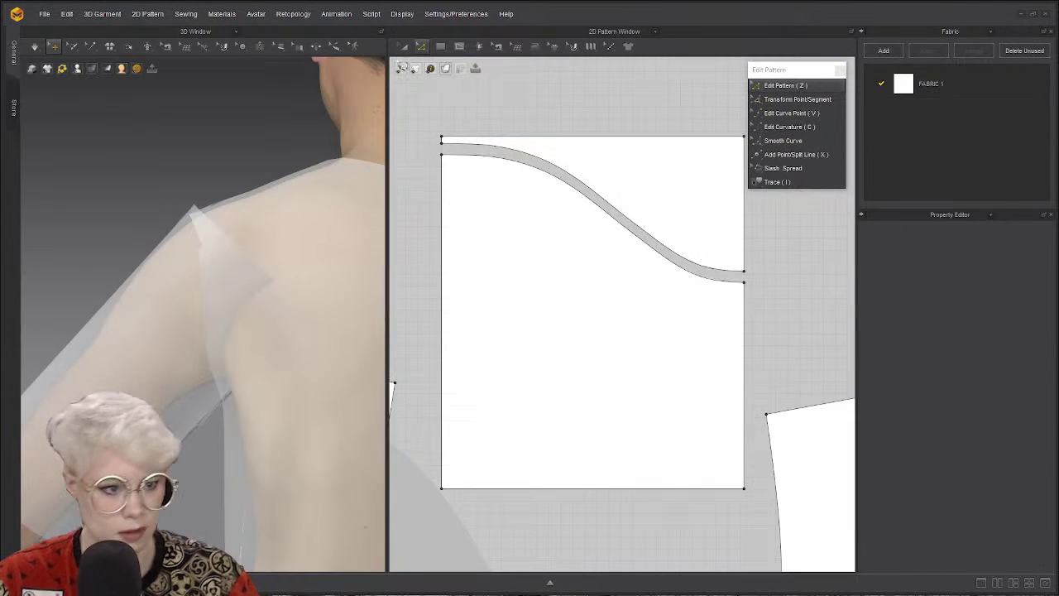
left_click(404, 46)
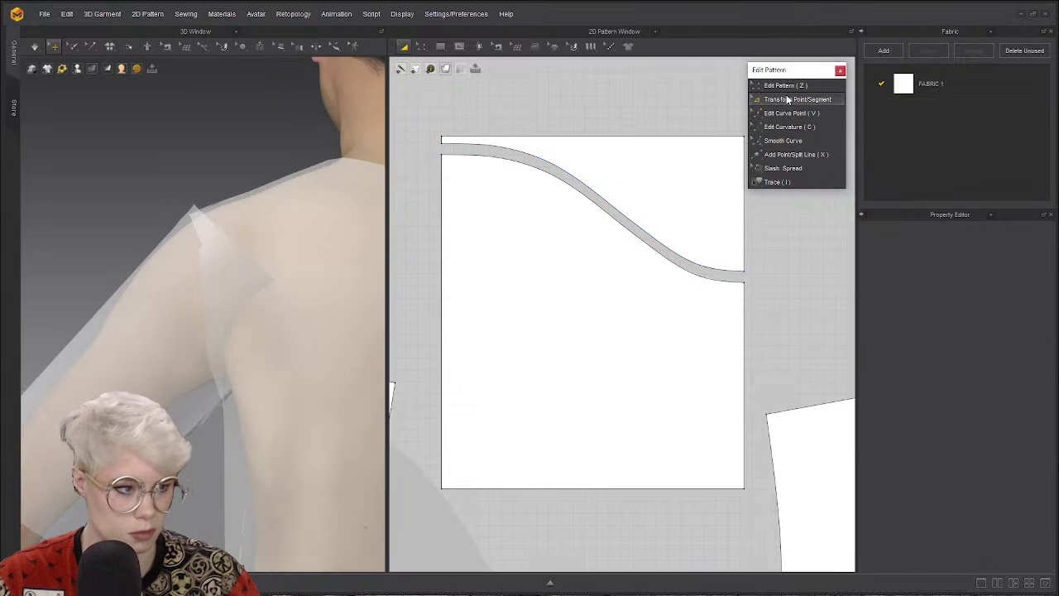
left_click(667, 138)
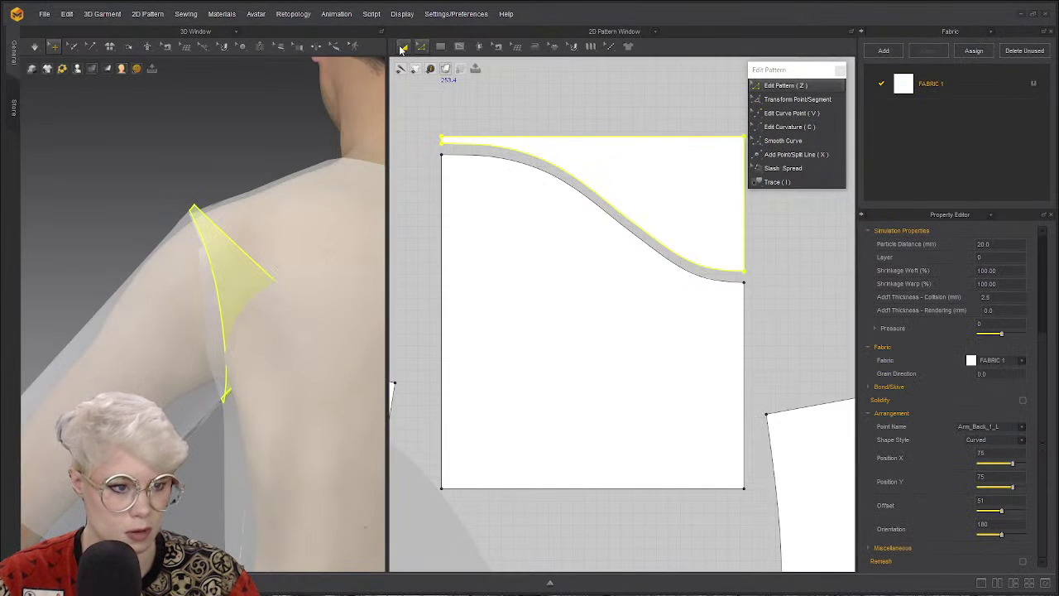
left_click(403, 47)
left_click(622, 113)
left_click(627, 165)
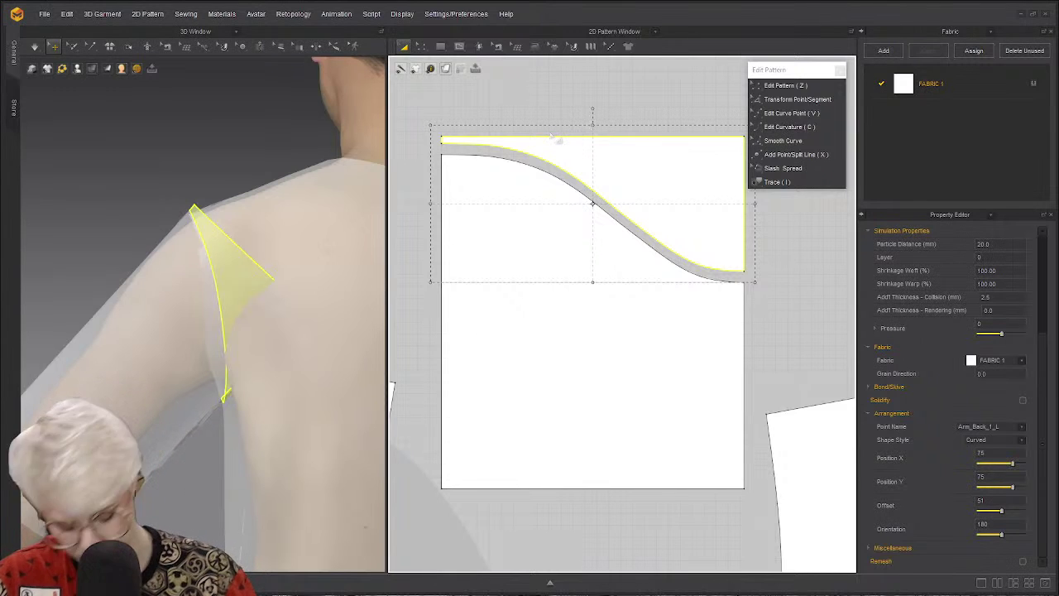
key("Delete")
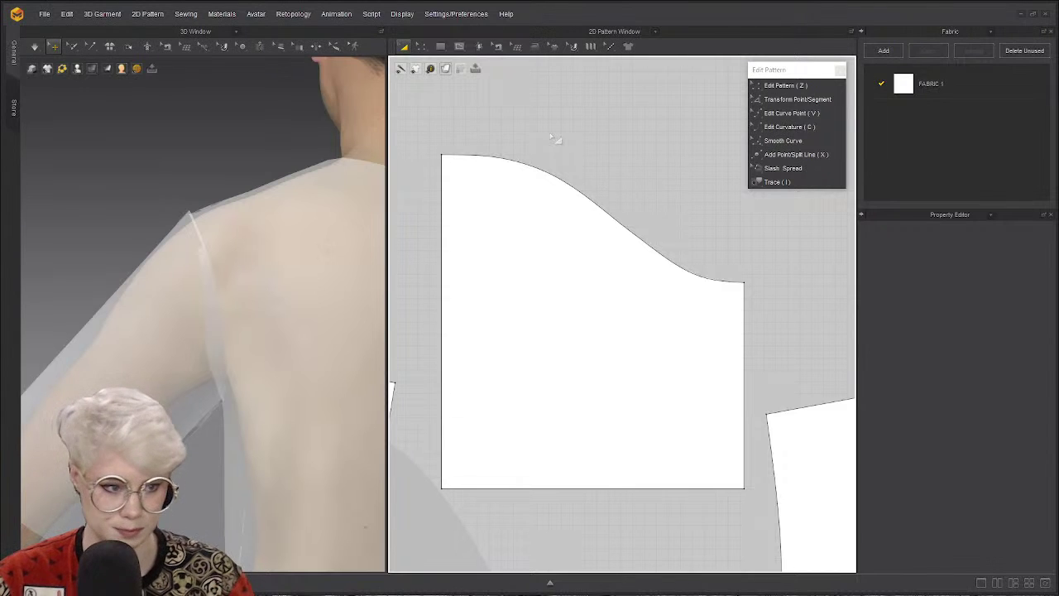
Select the remaining sleeve piece and examine in 3D how its curved edge meets the armhole at the avatar's shoulder.
scroll(287, 318, "up", 1)
middle_click_drag(237, 305, 211, 269)
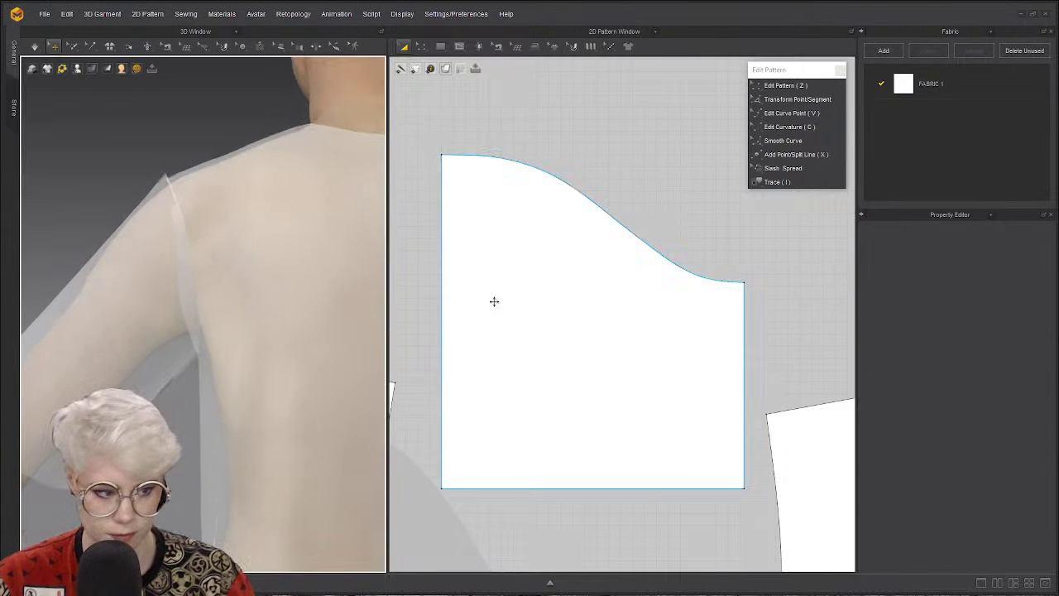
left_click(188, 285)
middle_click_drag(317, 333, 269, 277)
scroll(561, 330, "down", 5)
middle_click_drag(574, 379, 558, 353)
scroll(558, 352, "up", 5)
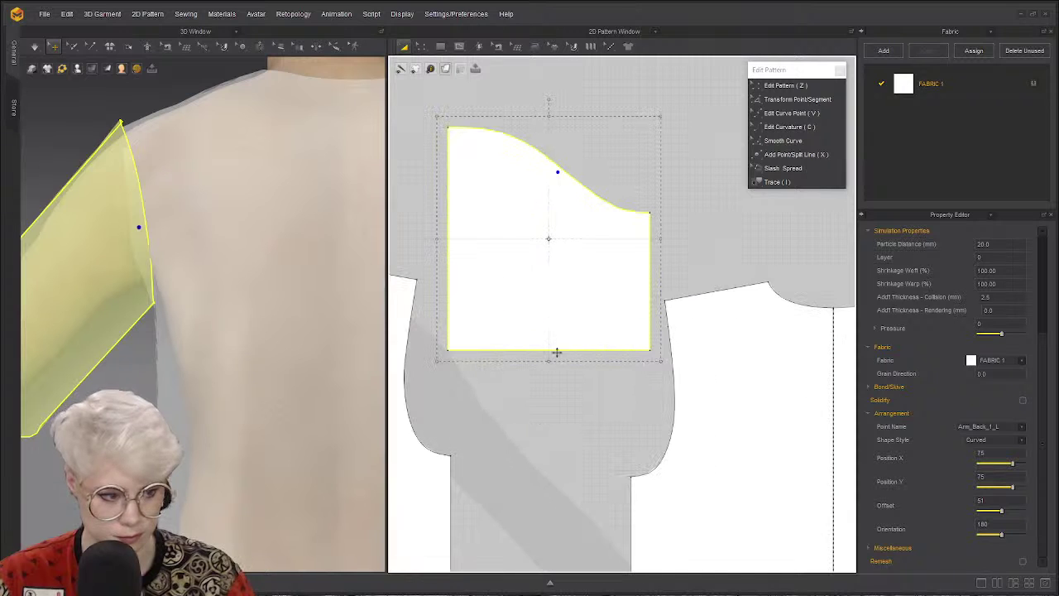
scroll(172, 255, "up", 2)
middle_click_drag(144, 248, 191, 307)
scroll(88, 222, "down", 1)
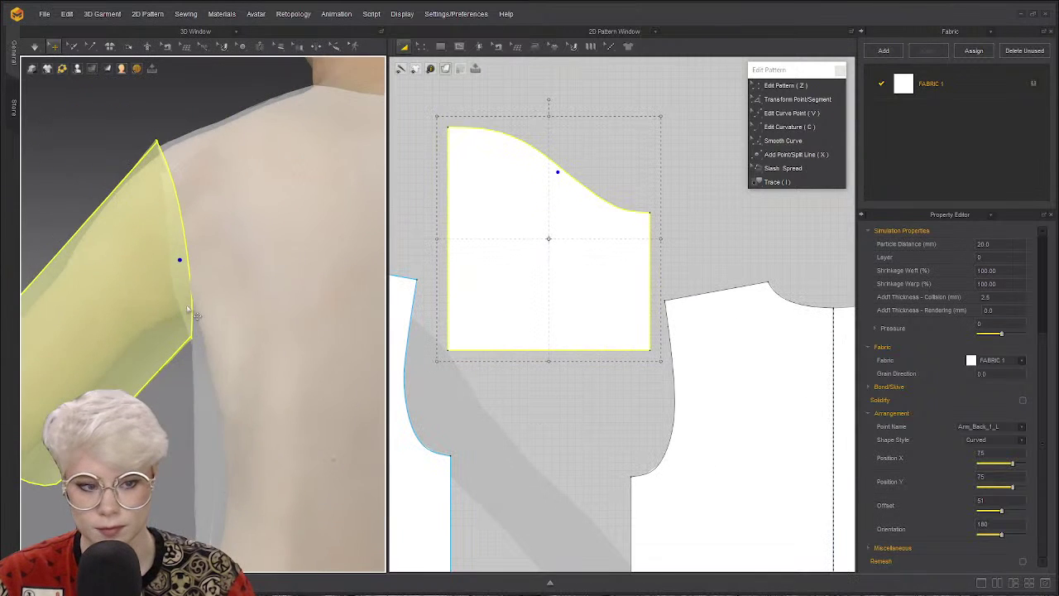
right_click_drag(192, 307, 179, 271)
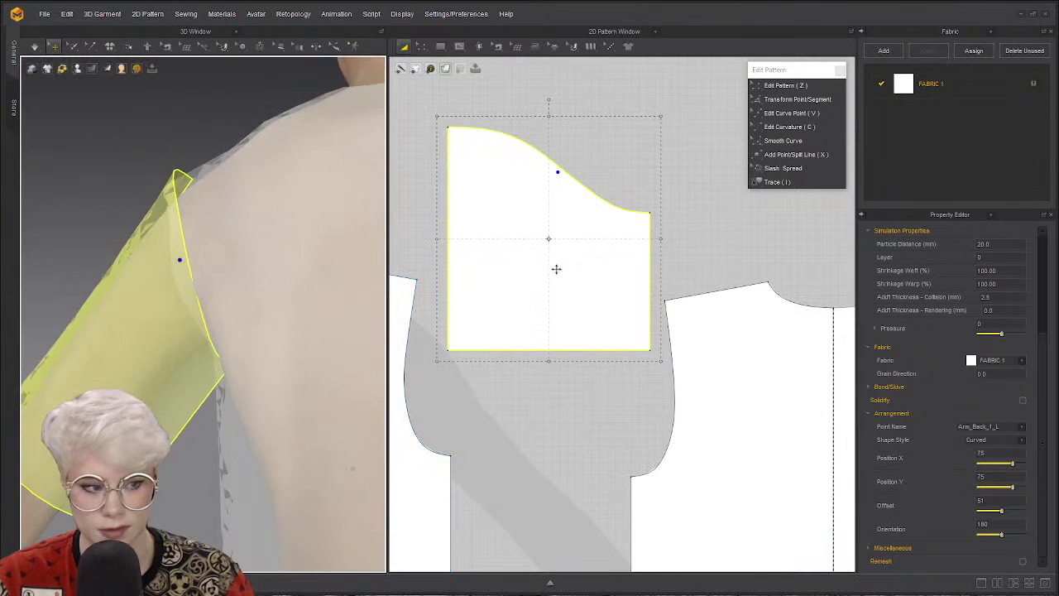
Move the back bodice and the sleeve piece away from the front bodice to make room between the patterns.
scroll(503, 279, "up", 3)
scroll(564, 324, "down", 9)
left_click_drag(664, 393, 744, 391)
left_click_drag(570, 320, 642, 327)
scroll(624, 354, "up", 3)
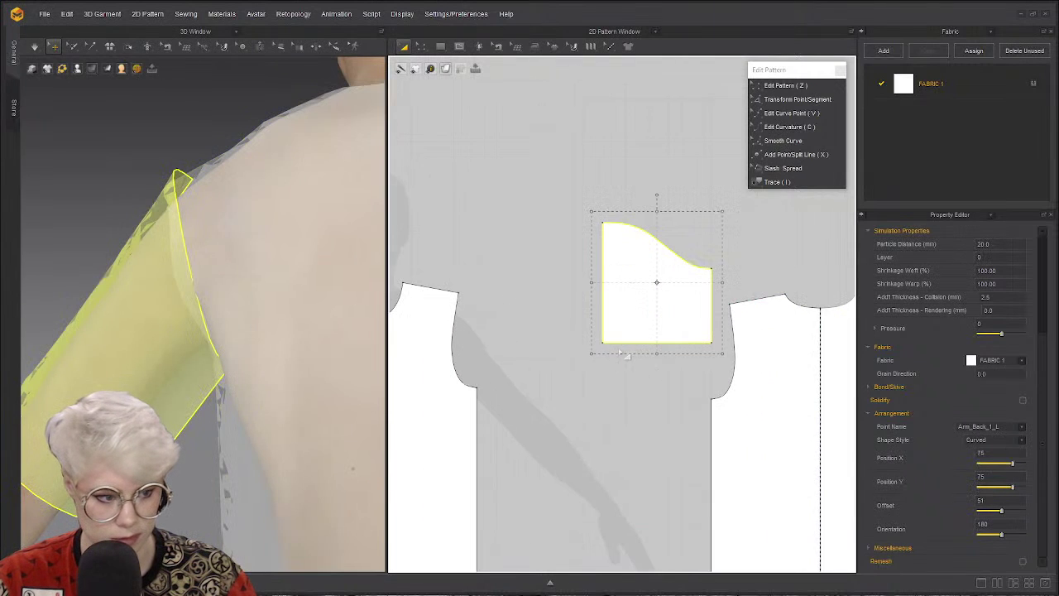
scroll(560, 366, "down", 3)
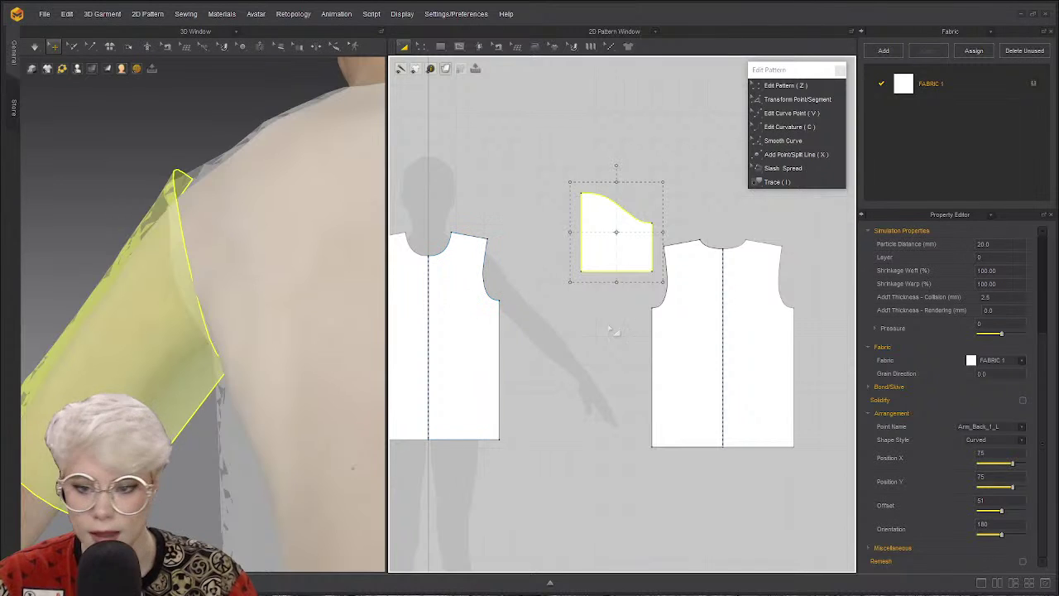
middle_click_drag(571, 336, 597, 337)
left_click_drag(700, 347, 723, 346)
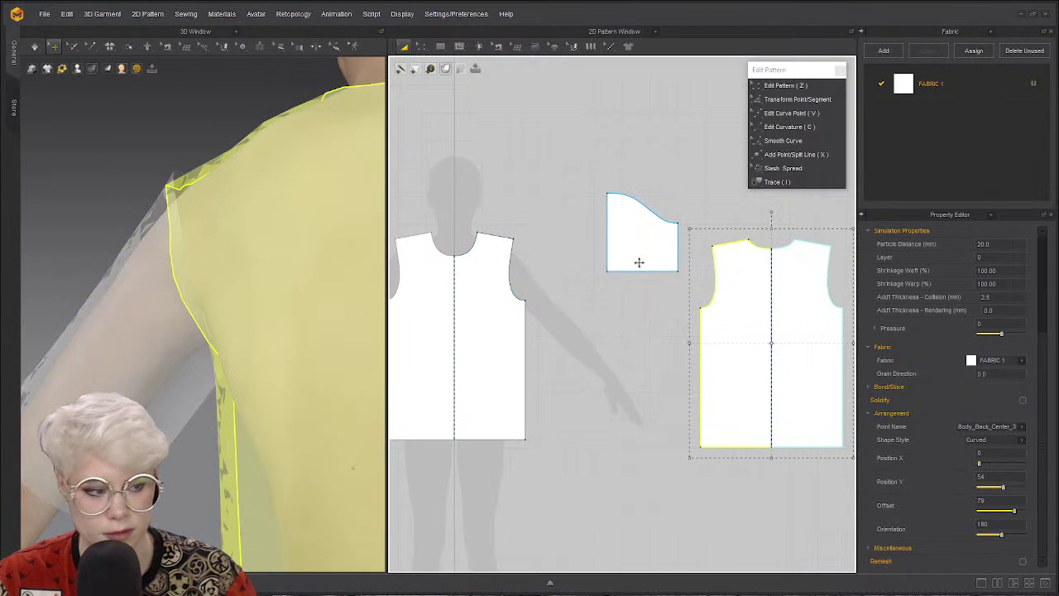
Move the sleeve piece slightly down beside the armhole of the back bodice and check it against the shoulder in 3D.
scroll(749, 286, "up", 3)
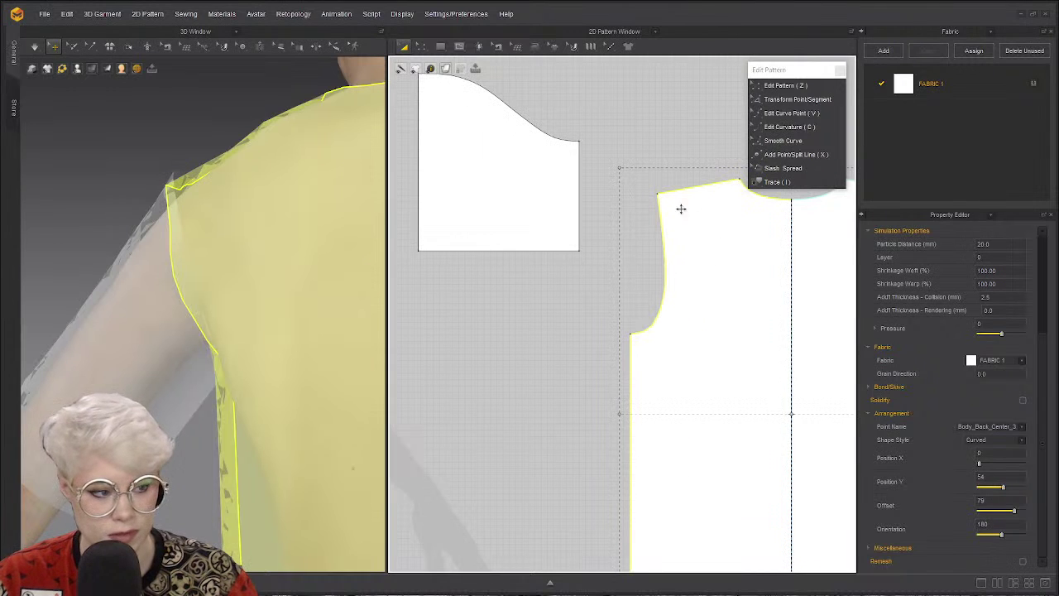
scroll(176, 248, "up", 1)
right_click_drag(162, 259, 198, 270)
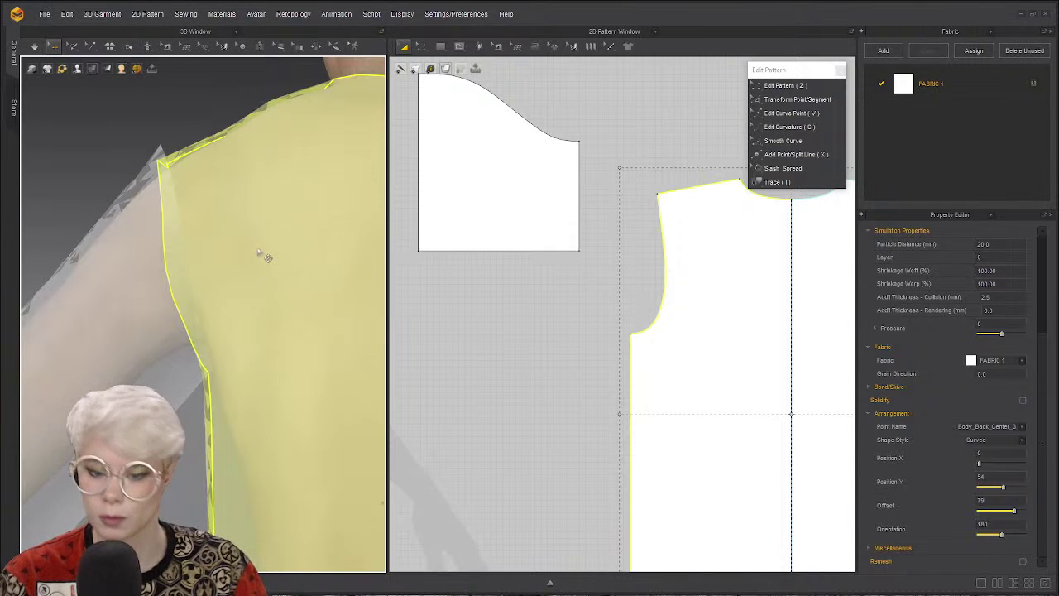
left_click_drag(495, 161, 524, 211)
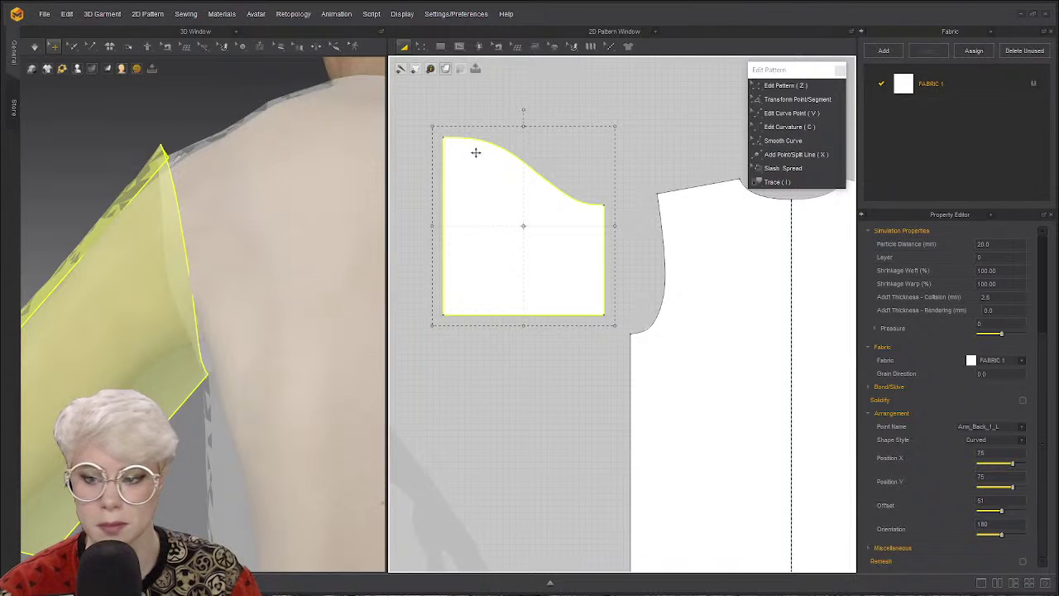
right_click_drag(201, 218, 203, 258)
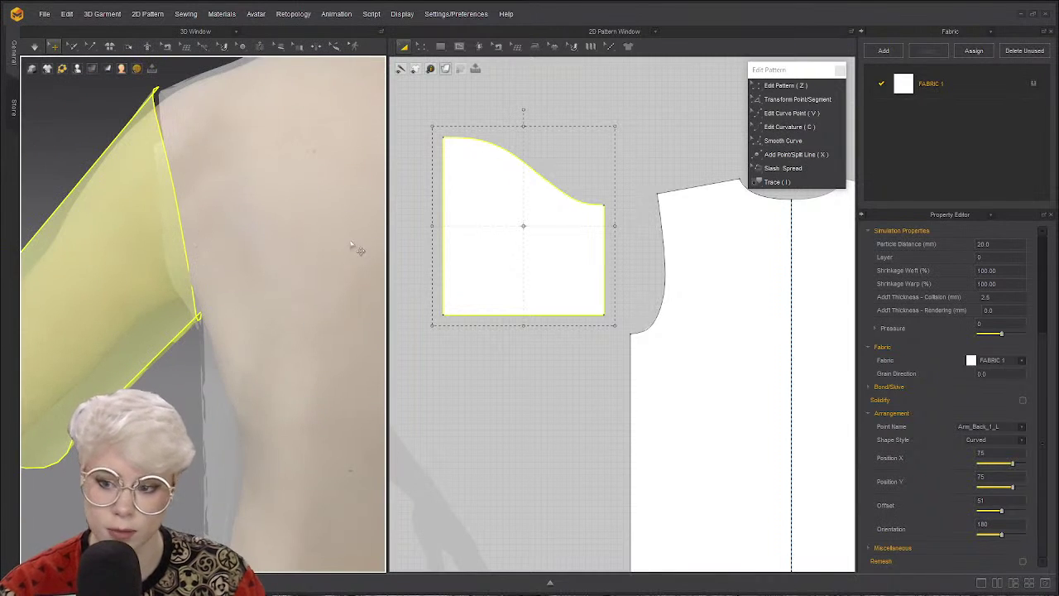
left_click(519, 111)
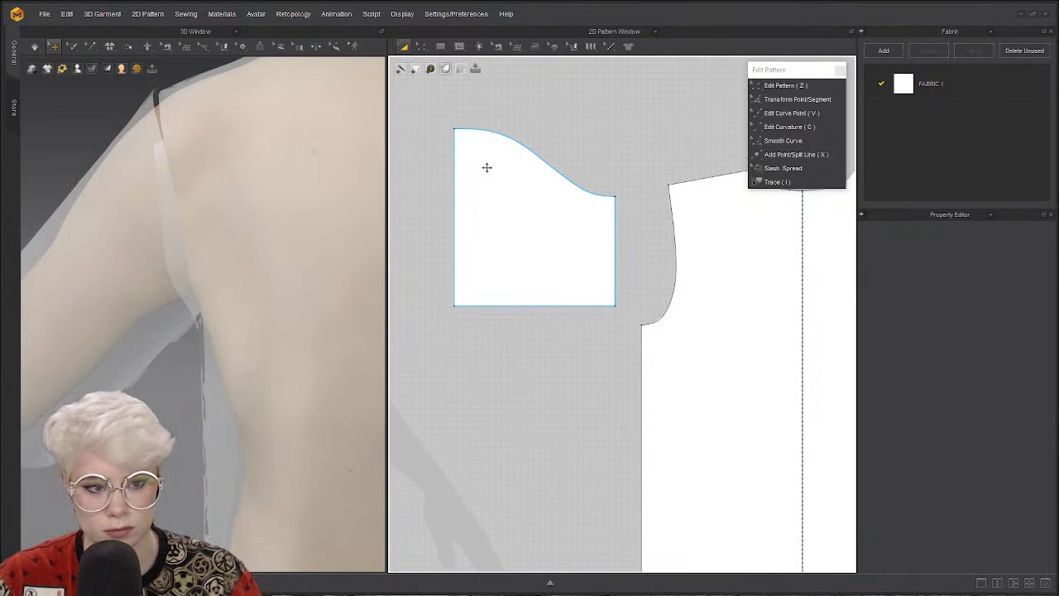
left_click(495, 214)
right_click_drag(453, 219, 502, 229)
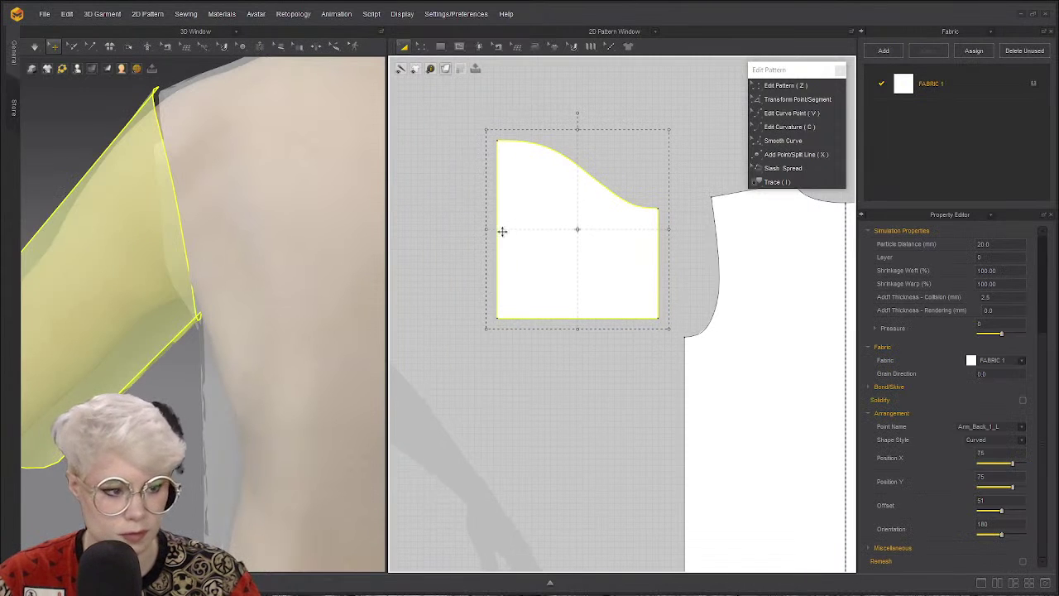
right_click(551, 220)
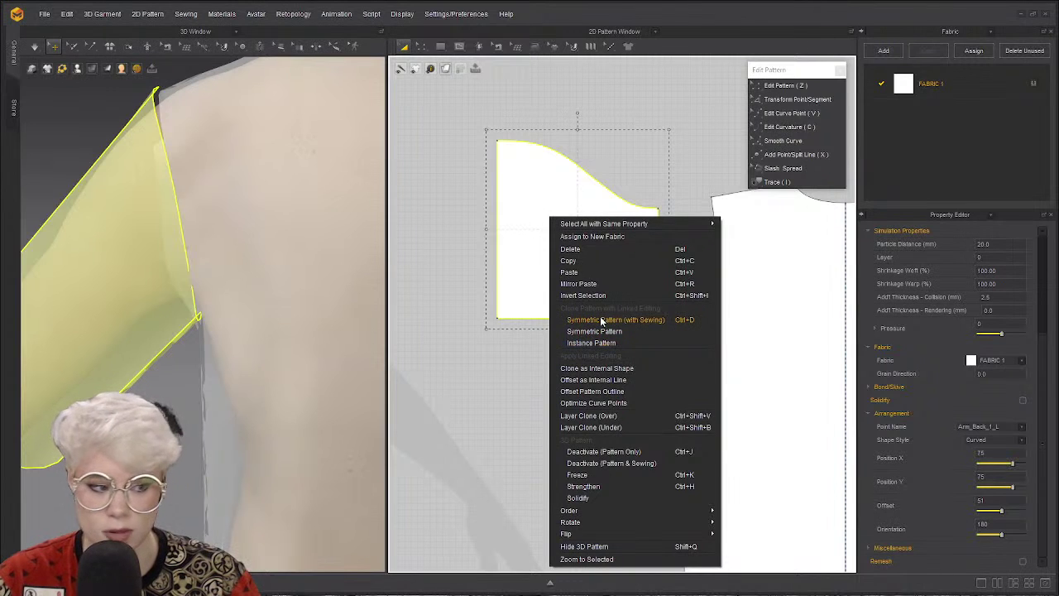
left_click(496, 234)
Unfold the sleeve along its longer vertical edge with Unfold Symmetric Editing (with Sewing), and inspect the full sleeve on the avatar's arm.
key("z")
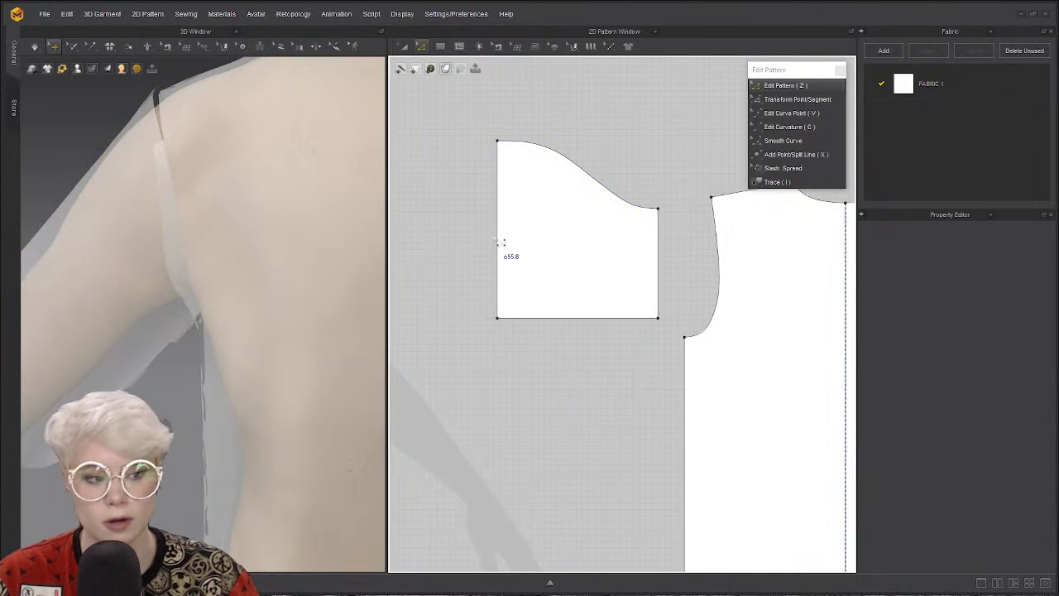
left_click(503, 241)
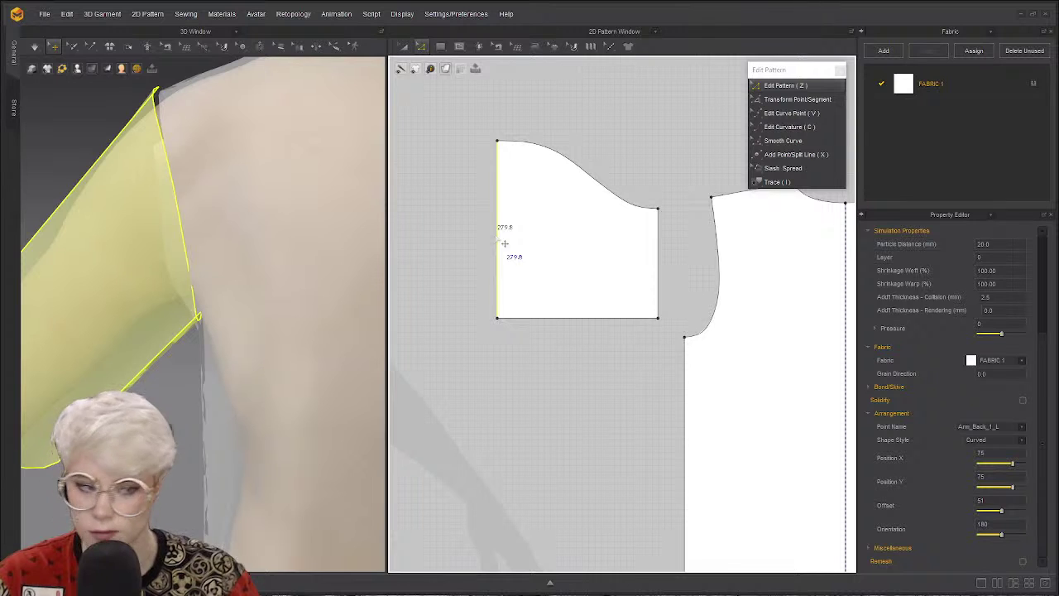
right_click(497, 236)
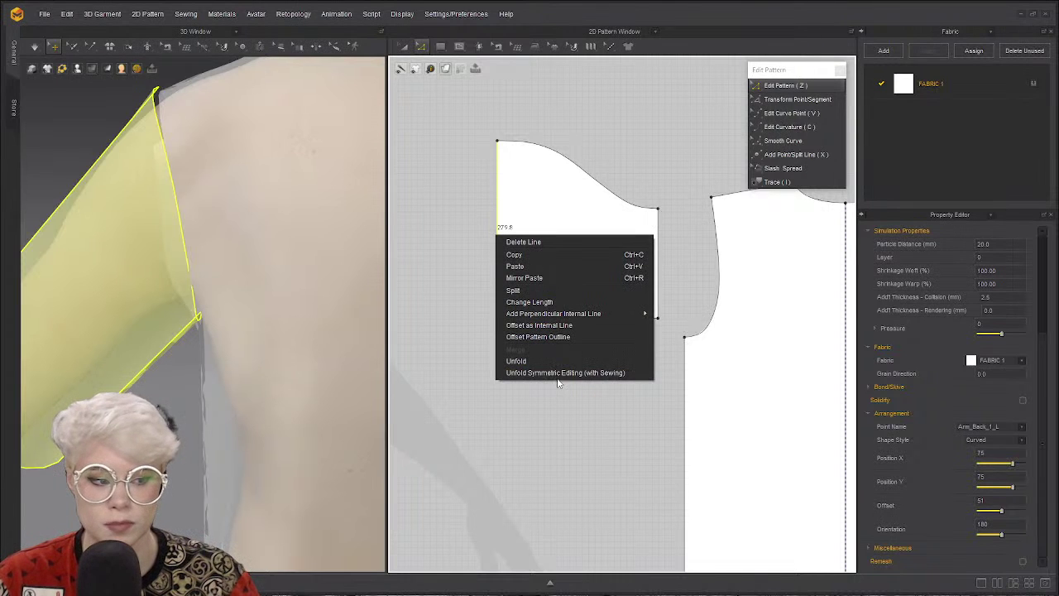
right_click_drag(127, 257, 300, 282)
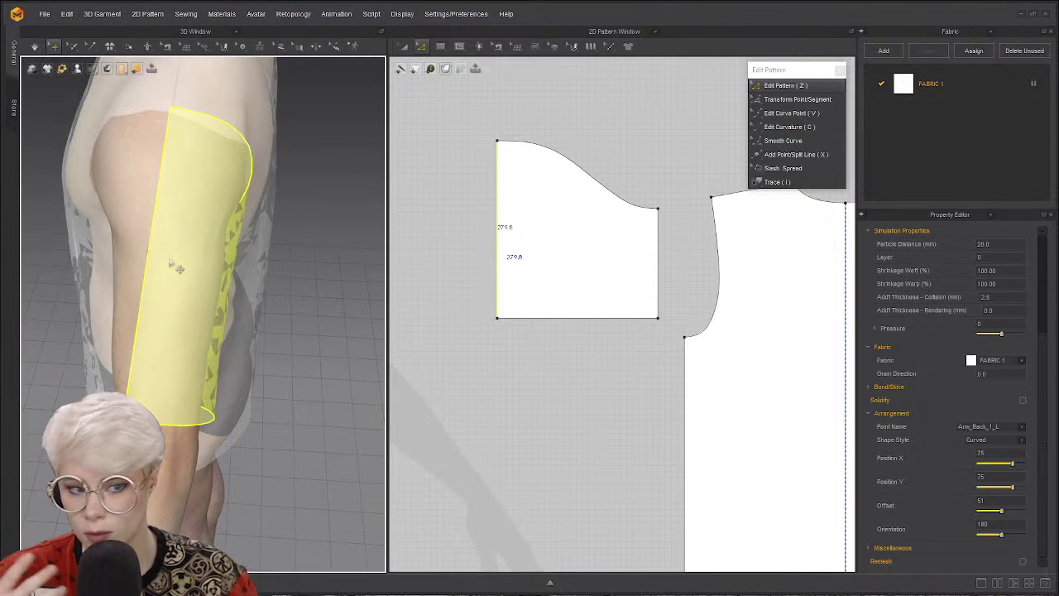
right_click(498, 215)
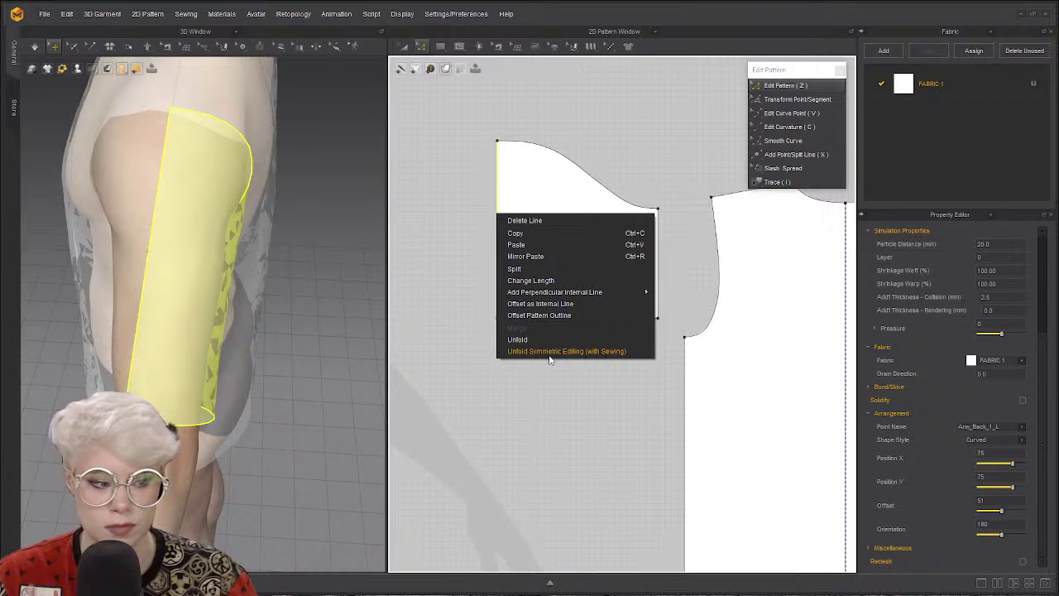
left_click(551, 351)
middle_click_drag(485, 345, 535, 339)
scroll(182, 313, "down", 4)
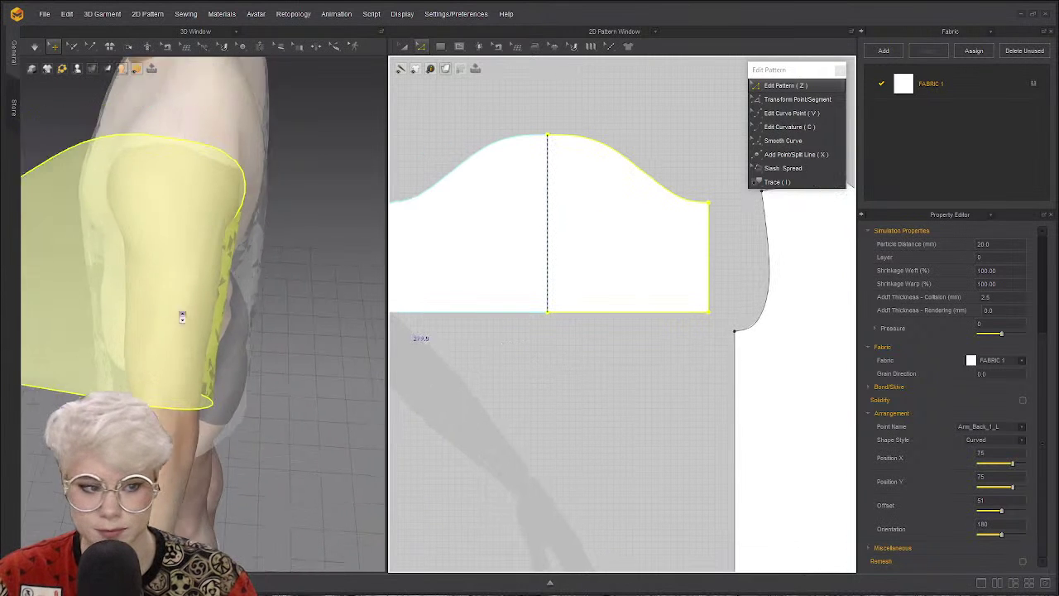
middle_click_drag(182, 313, 216, 263)
right_click_drag(286, 245, 257, 295)
middle_click_drag(479, 264, 509, 293)
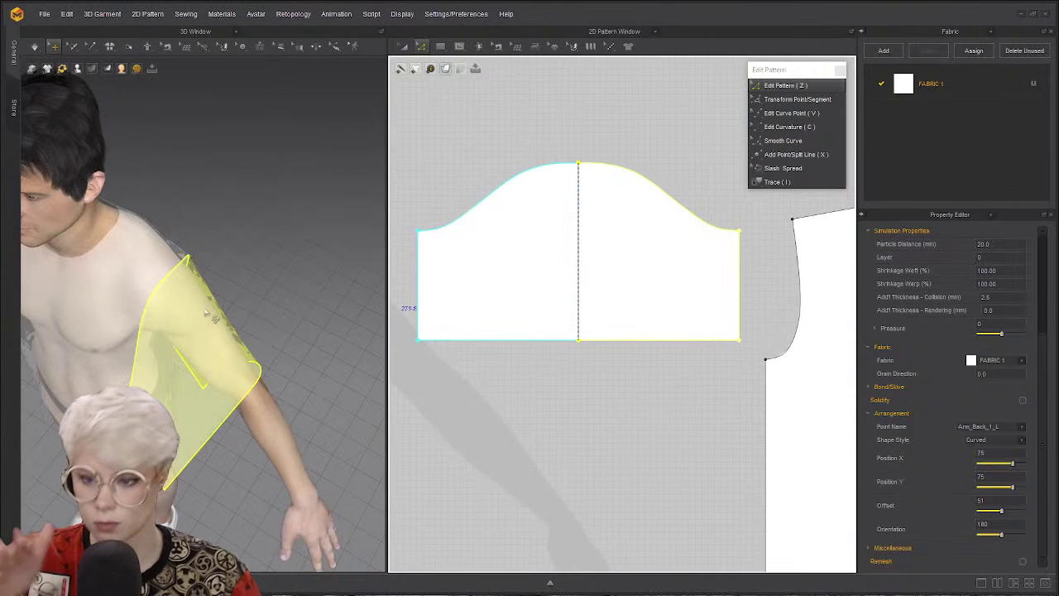
right_click_drag(196, 267, 225, 189)
left_click(516, 348)
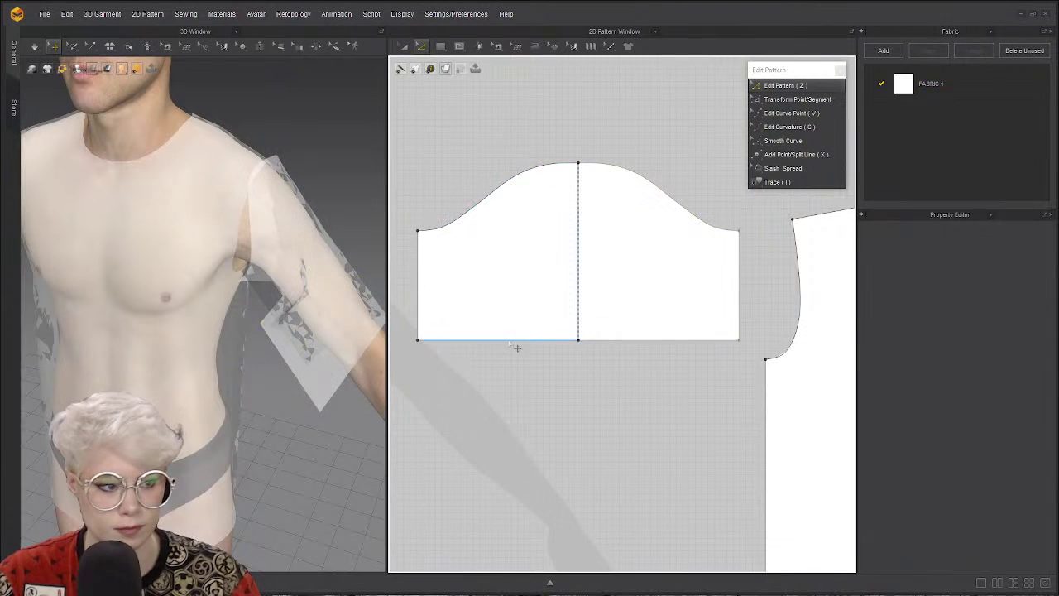
Close the floating Edit Pattern tool palette and place a floating Sewing palette above the sleeve and back patterns.
scroll(517, 205, "down", 2)
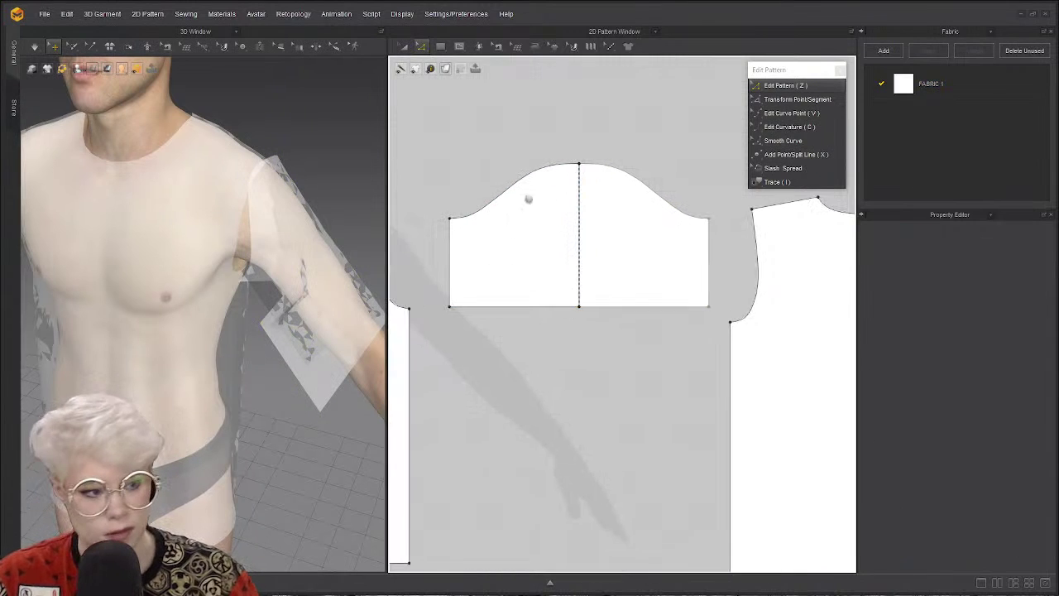
scroll(505, 217, "down", 2)
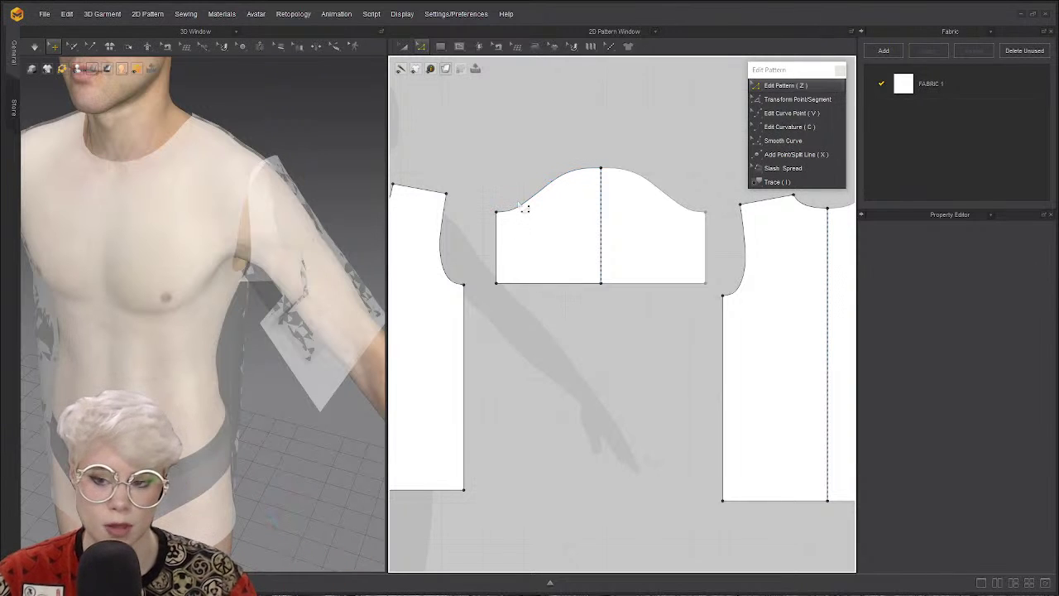
left_click(840, 69)
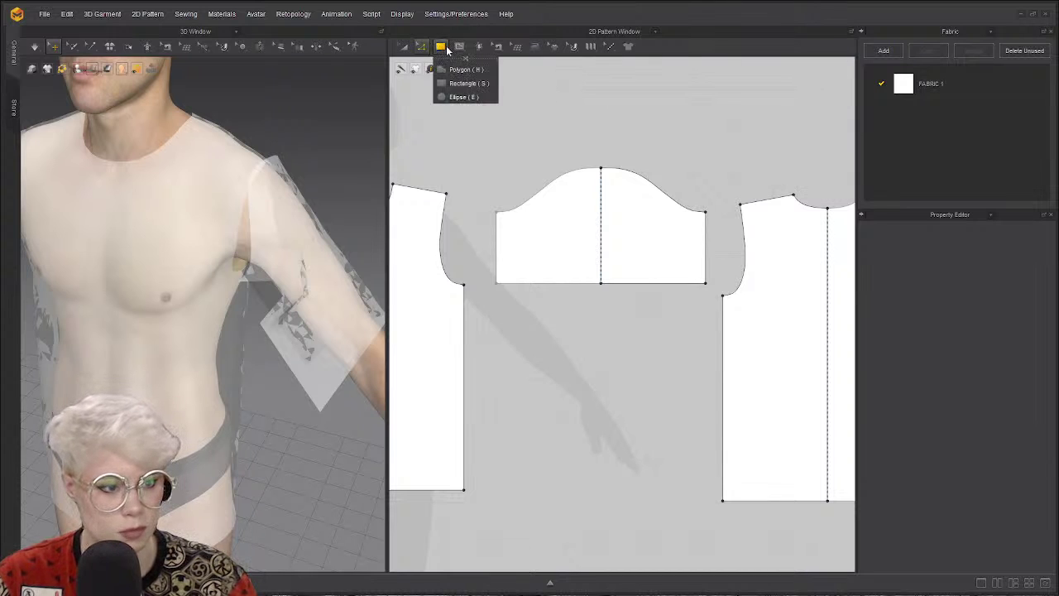
mouse_move(500, 48)
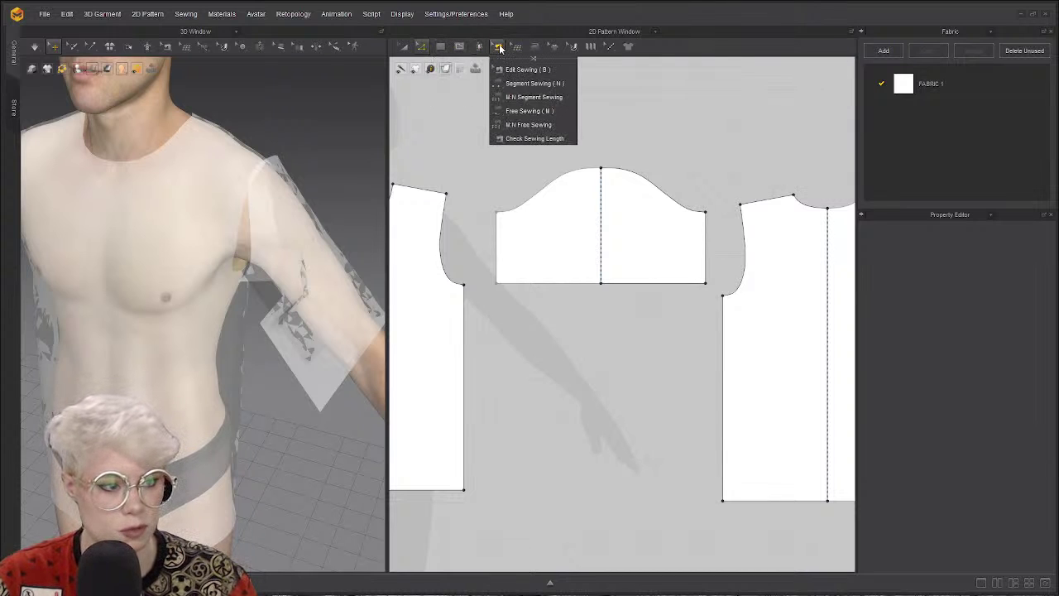
left_click(535, 61)
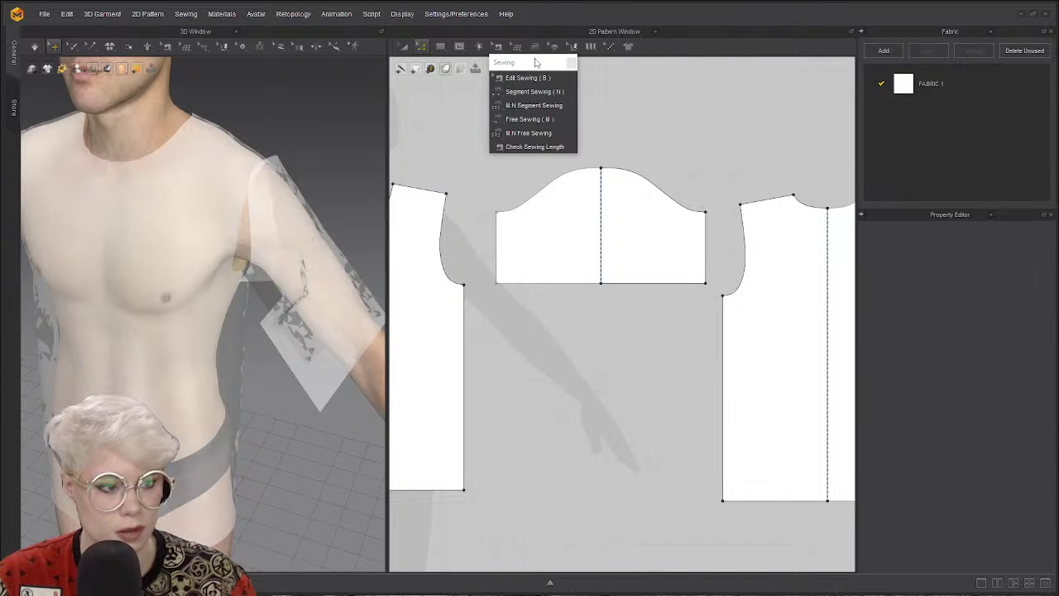
left_click_drag(539, 61, 733, 69)
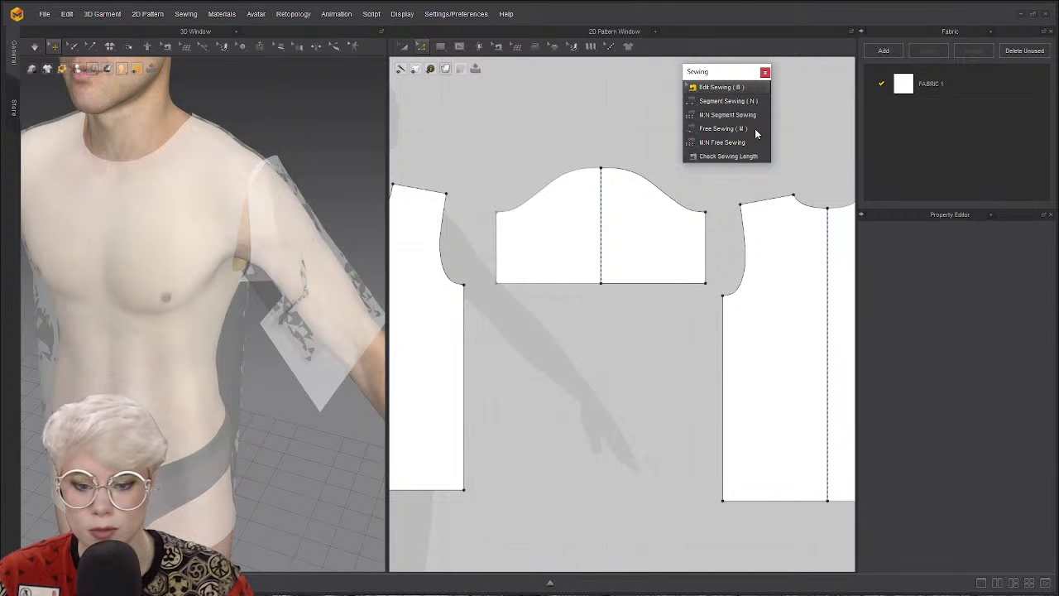
left_click(745, 129)
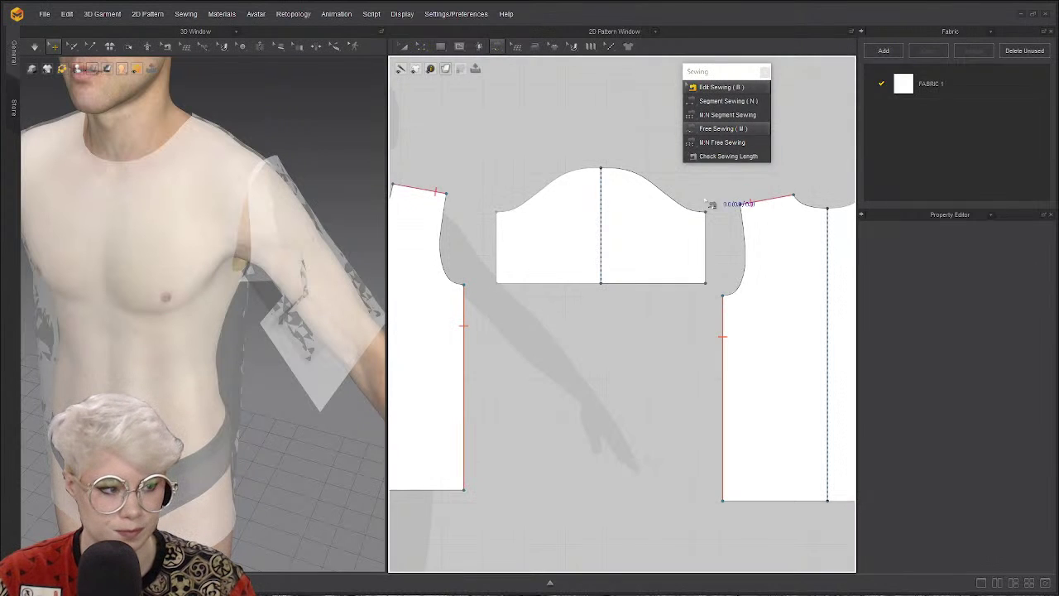
left_click(499, 213)
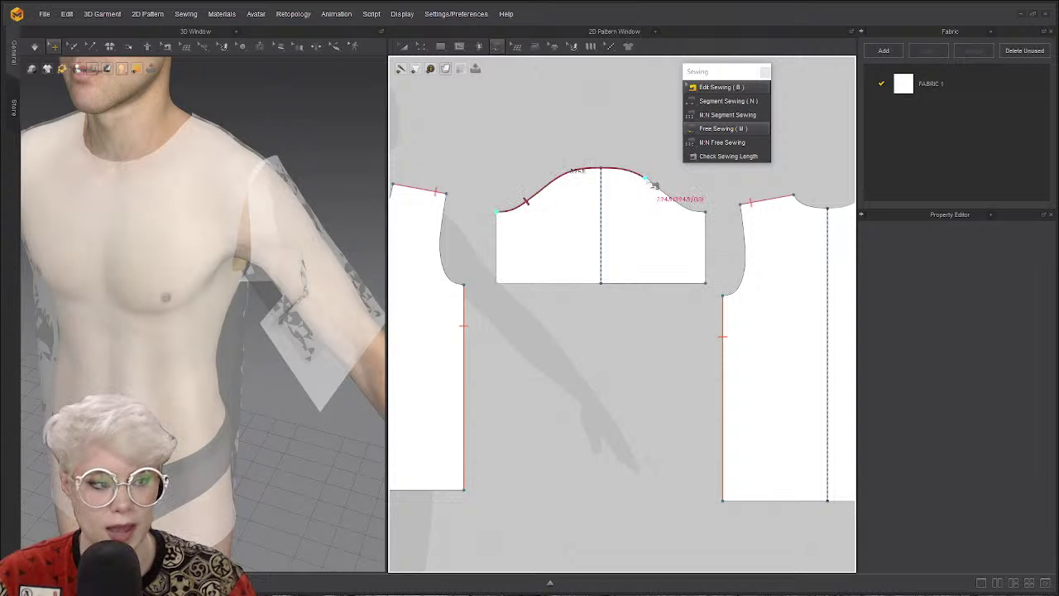
scroll(610, 173, "up", 3)
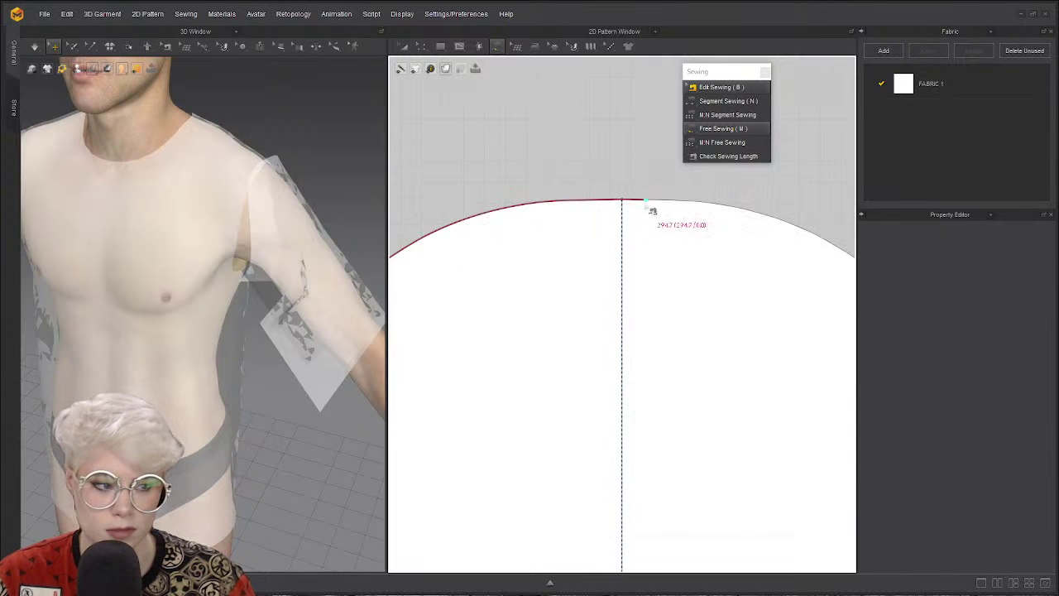
scroll(653, 208, "down", 2)
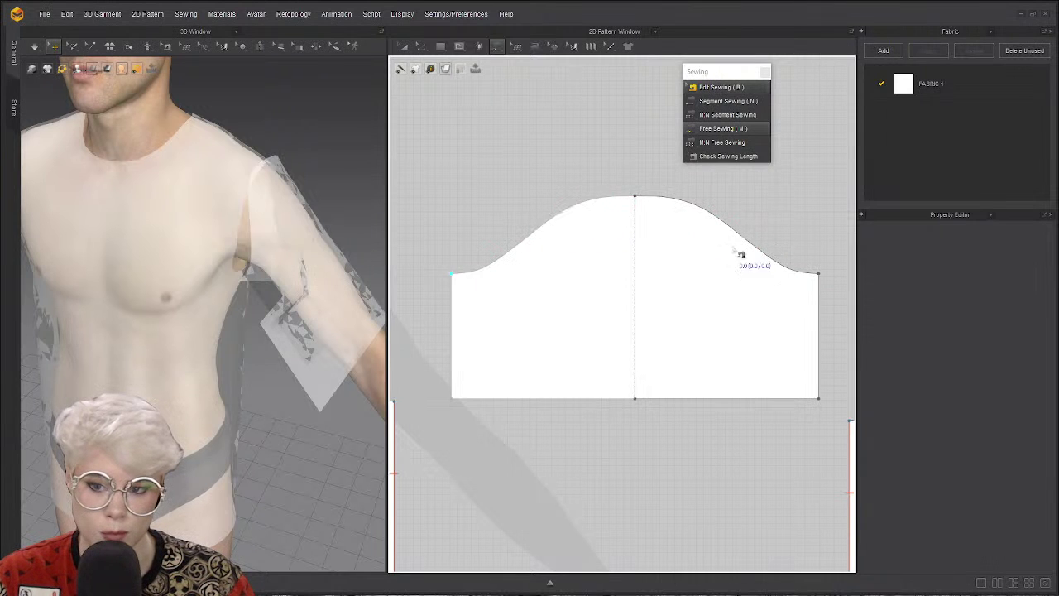
left_click(731, 101)
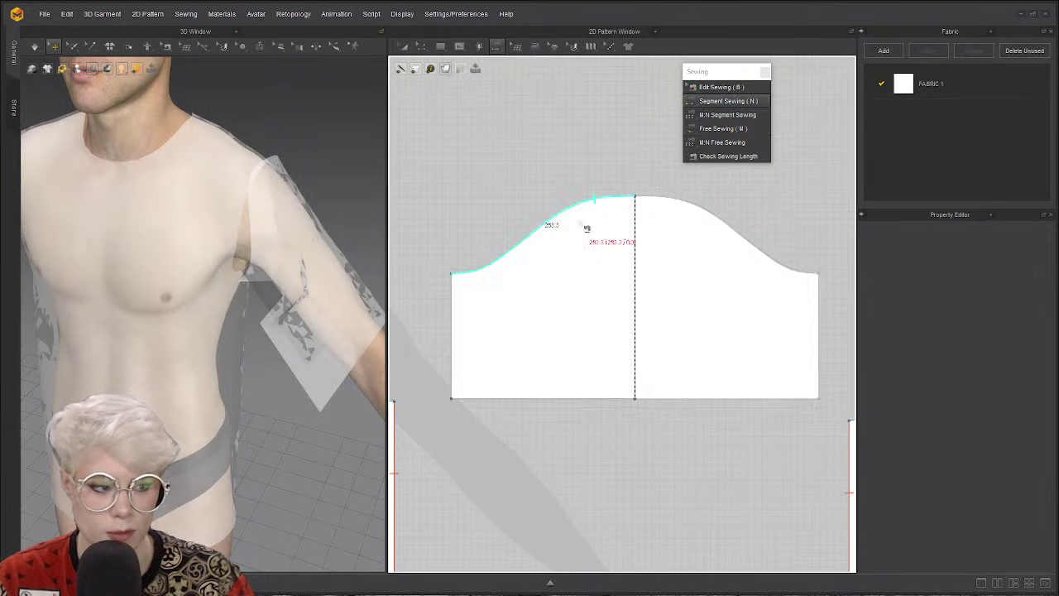
left_click(596, 201)
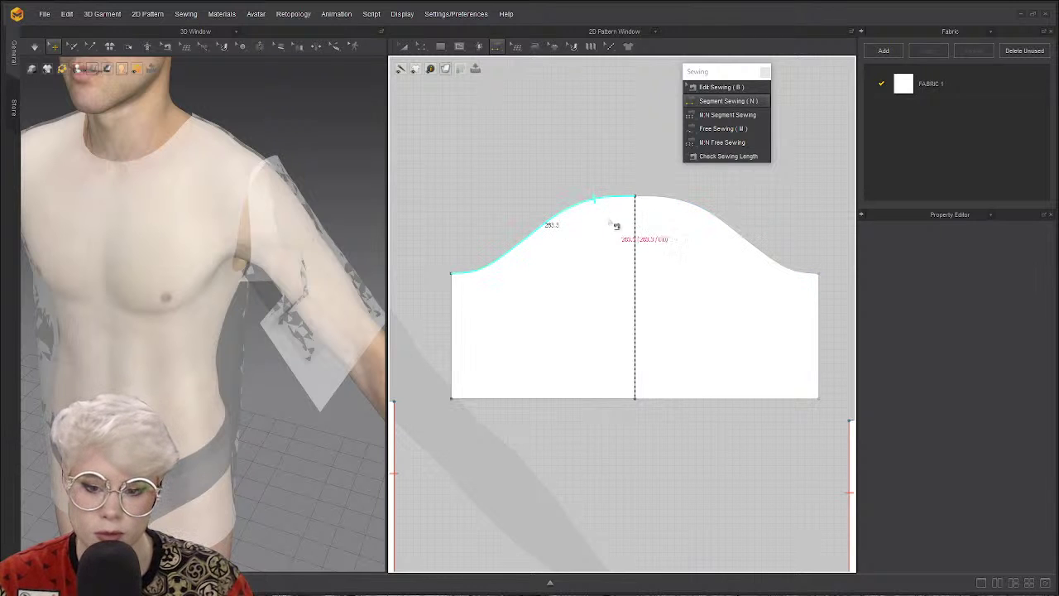
key("m")
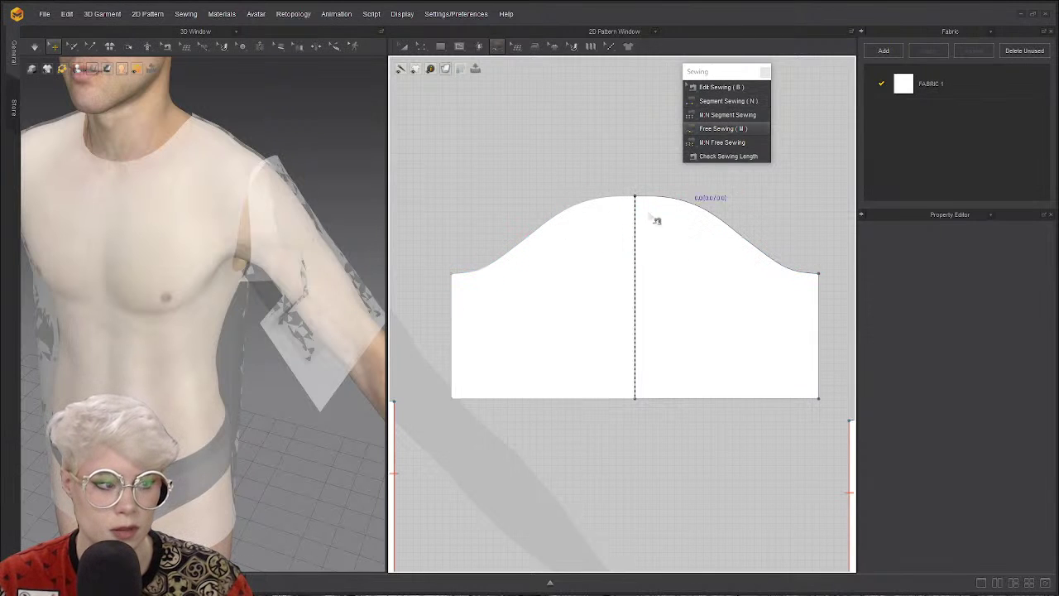
left_click(460, 284)
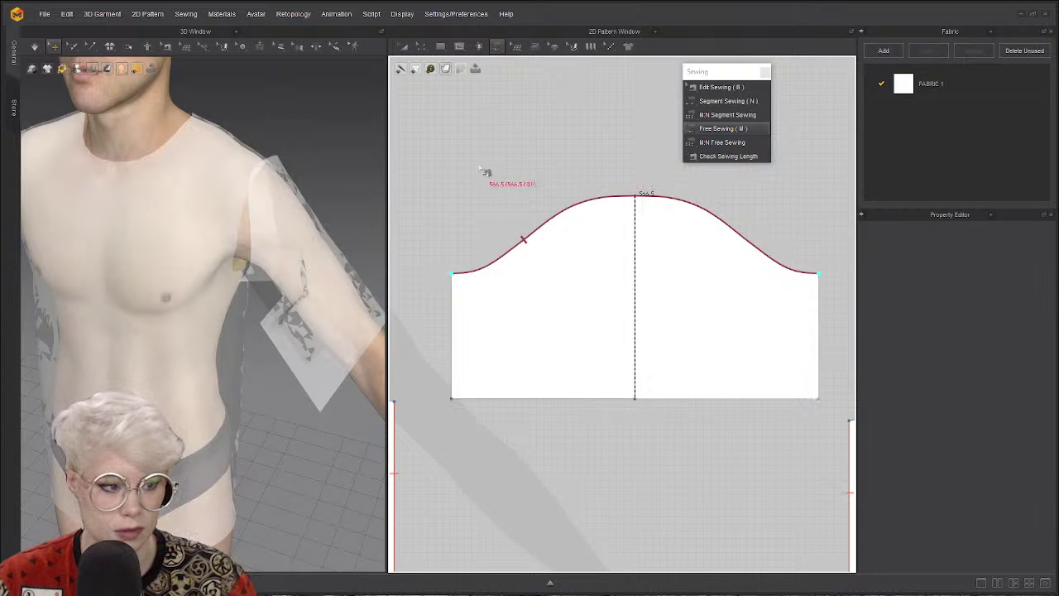
scroll(486, 170, "down", 3)
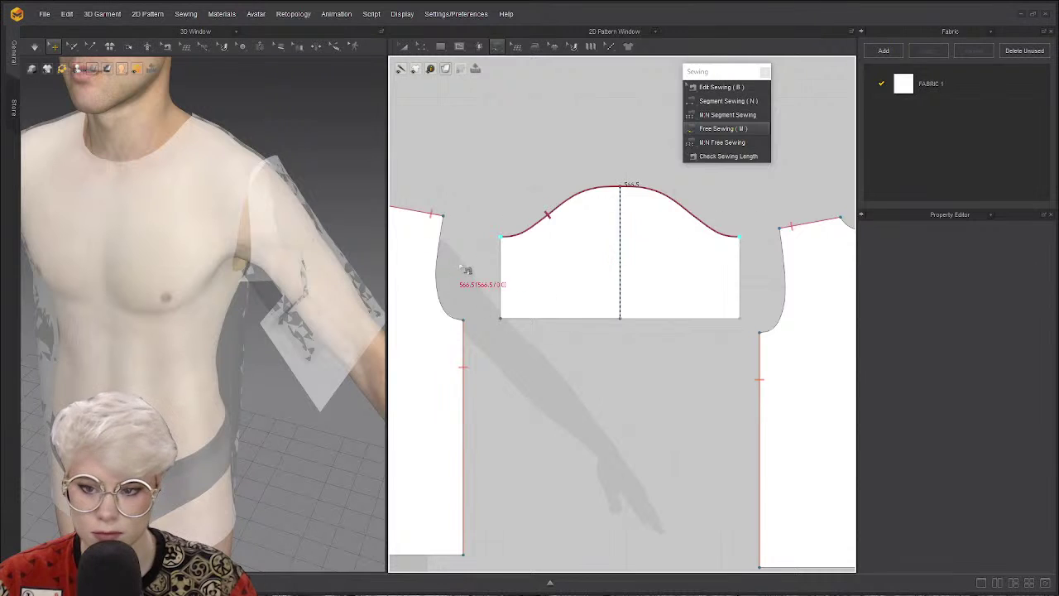
left_click(465, 322)
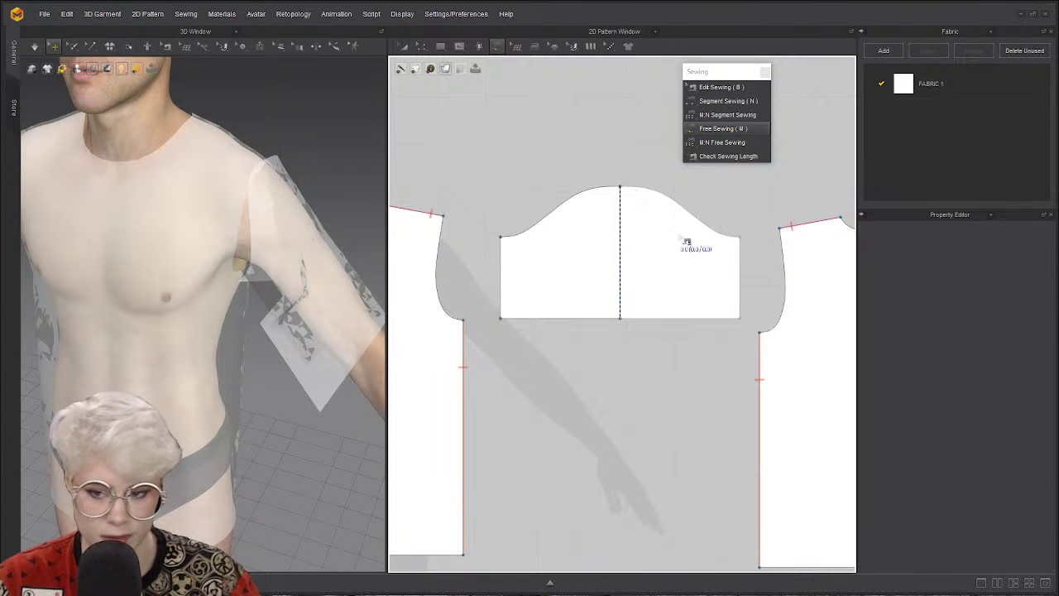
Move the sleeve pattern down between the front and back bodices, keeping it level, and deselect it.
key("a")
left_click_drag(696, 279, 685, 380)
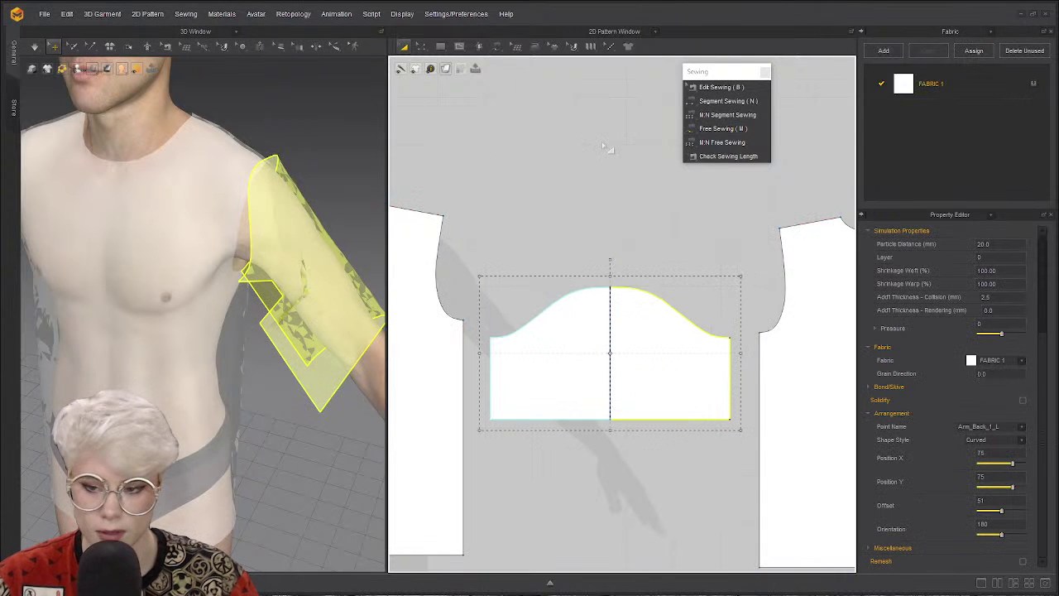
left_click(563, 188)
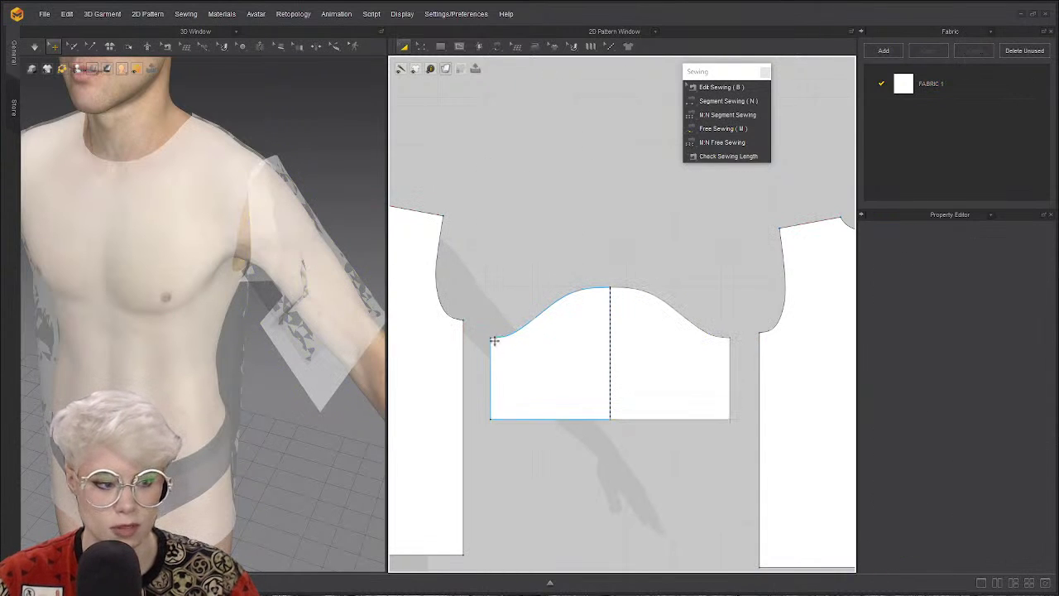
Examine from the back and side in 3D which half of the sleeve lies toward the front and which toward the back of the arm.
left_click(525, 327)
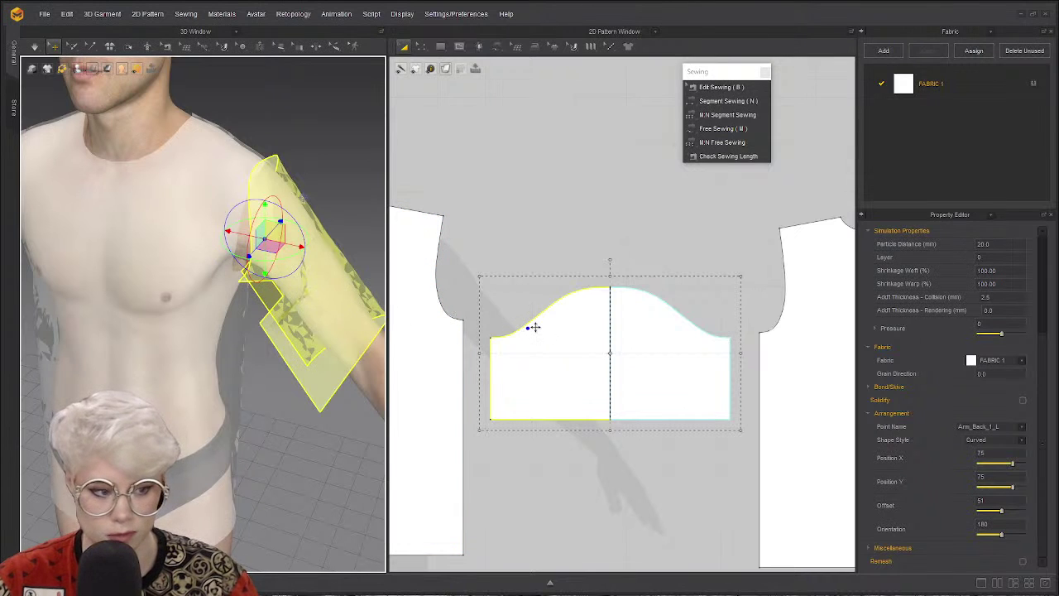
scroll(534, 327, "down", 2)
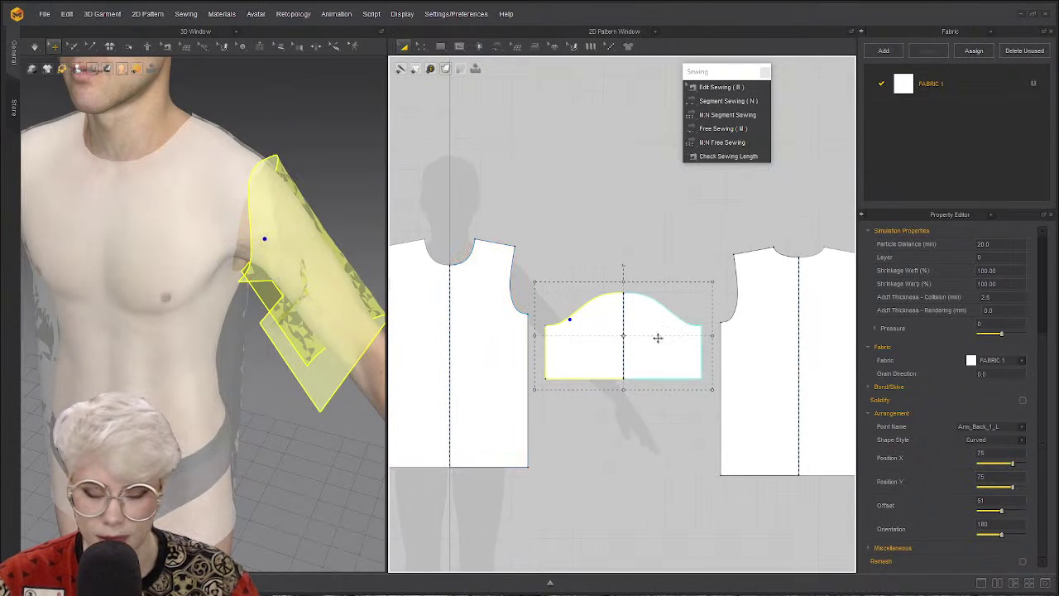
right_click_drag(324, 269, 176, 278)
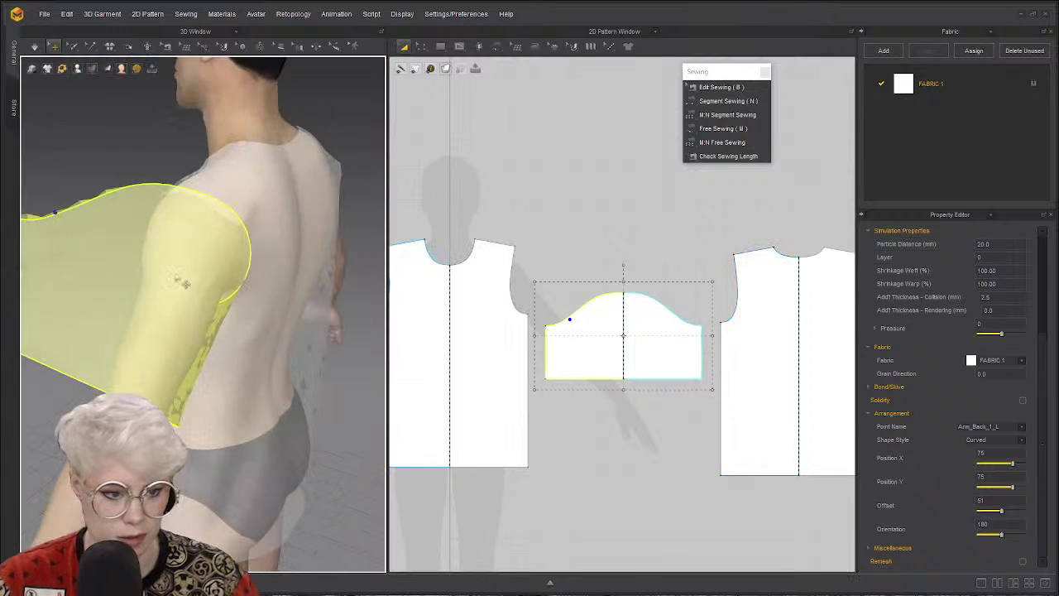
left_click(239, 279)
left_click(633, 251)
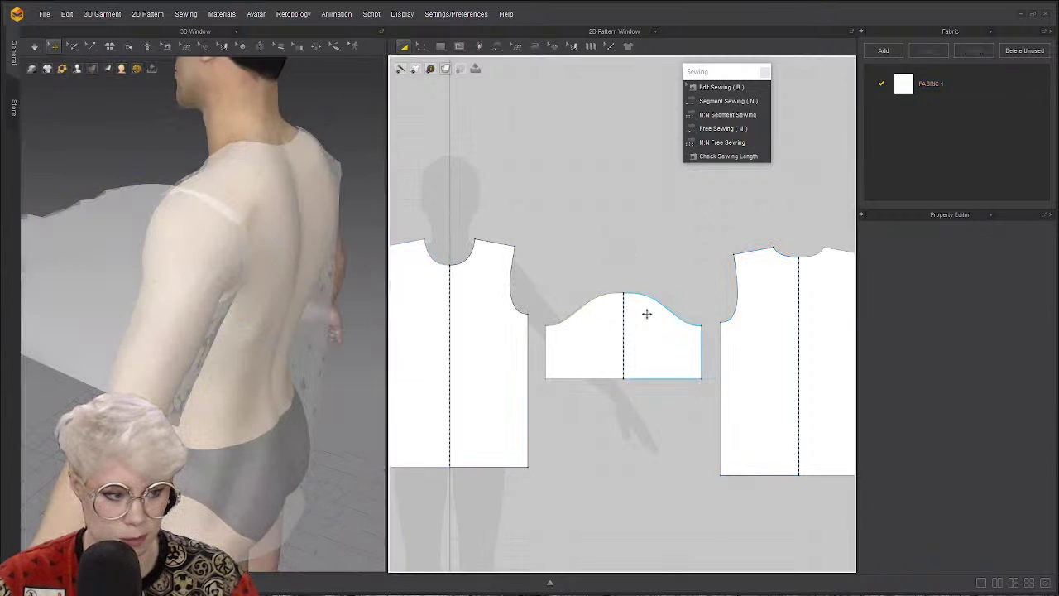
scroll(579, 312, "up", 4)
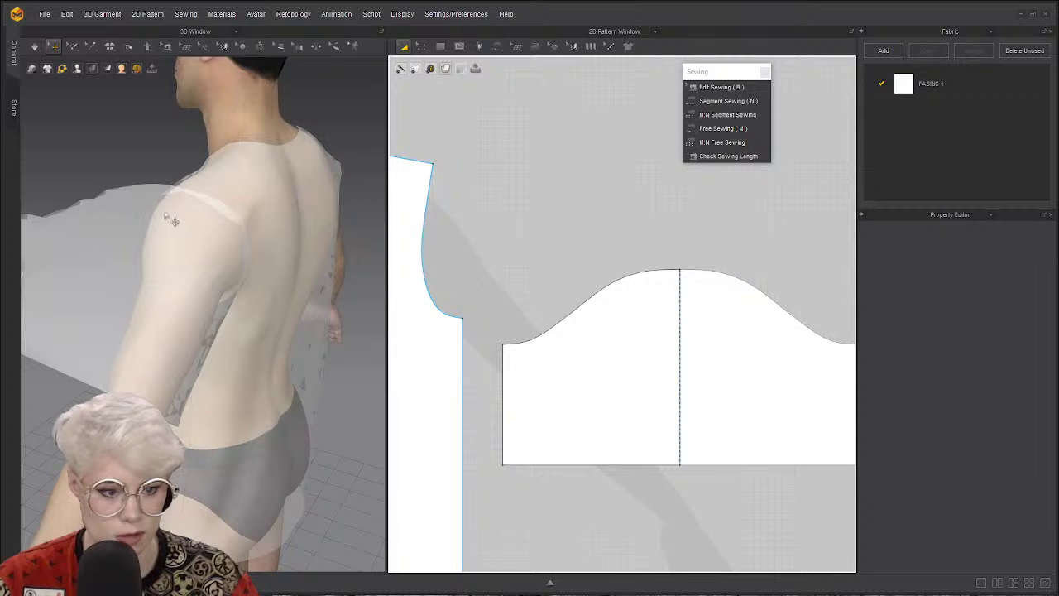
right_click_drag(164, 214, 240, 242)
right_click_drag(155, 279, 190, 259)
scroll(211, 274, "down", 3)
left_click(173, 287)
left_click(226, 292)
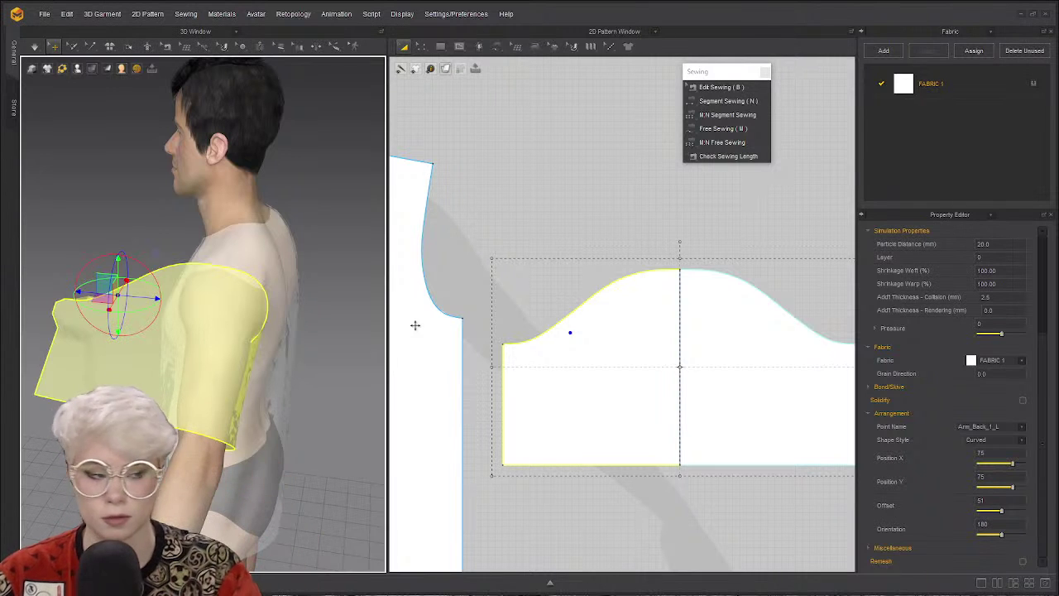
Use Free Sewing to match the entire sleeve cap curve with the front bodice's armhole, running from the underarm point up to the shoulder tip.
left_click(722, 128)
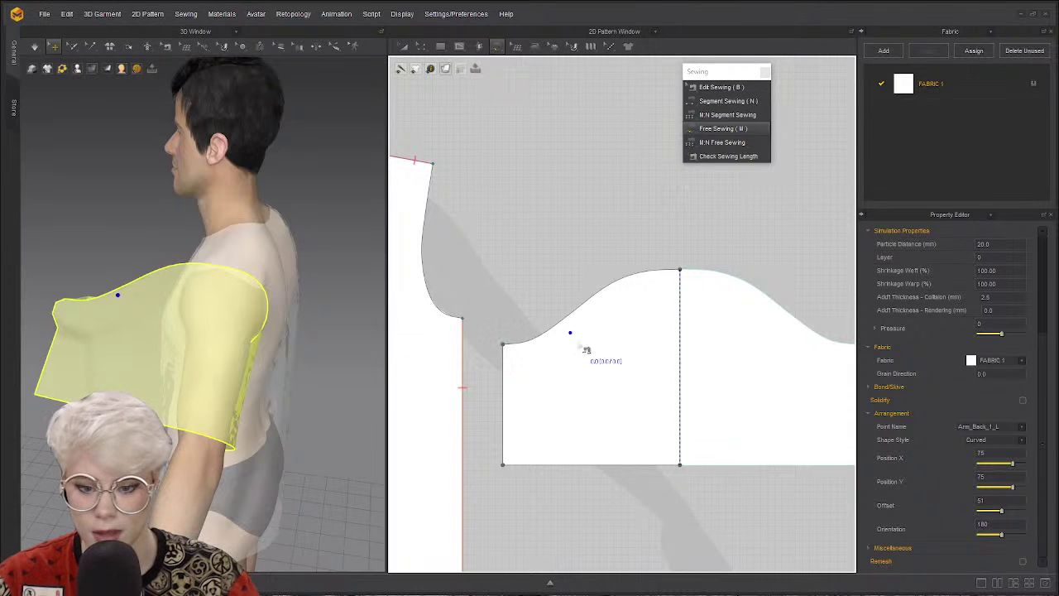
left_click(502, 344)
scroll(684, 275, "down", 2)
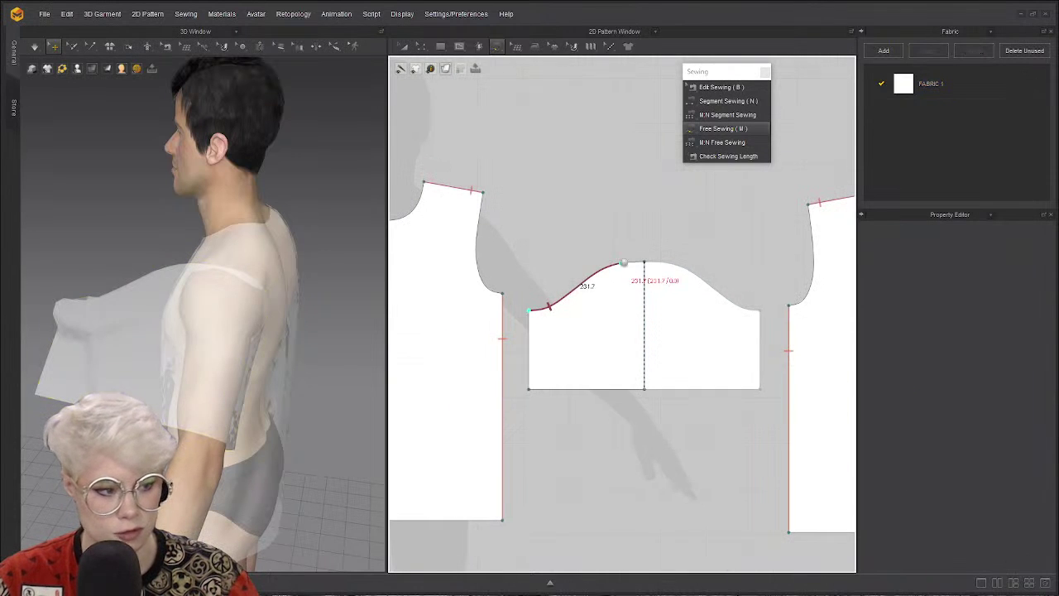
left_click(760, 310)
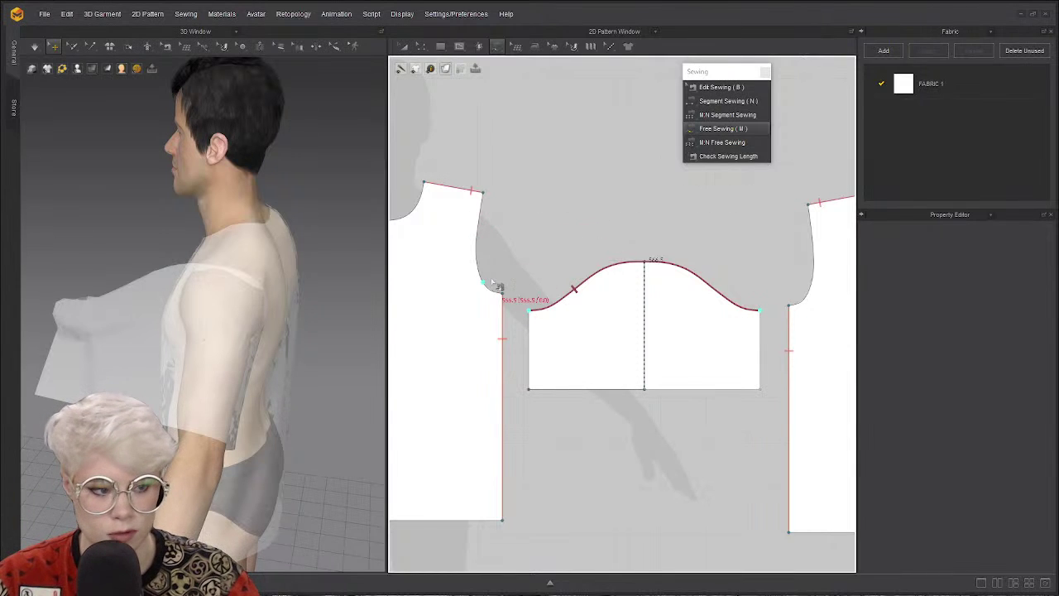
scroll(509, 305, "down", 1)
scroll(513, 322, "up", 3)
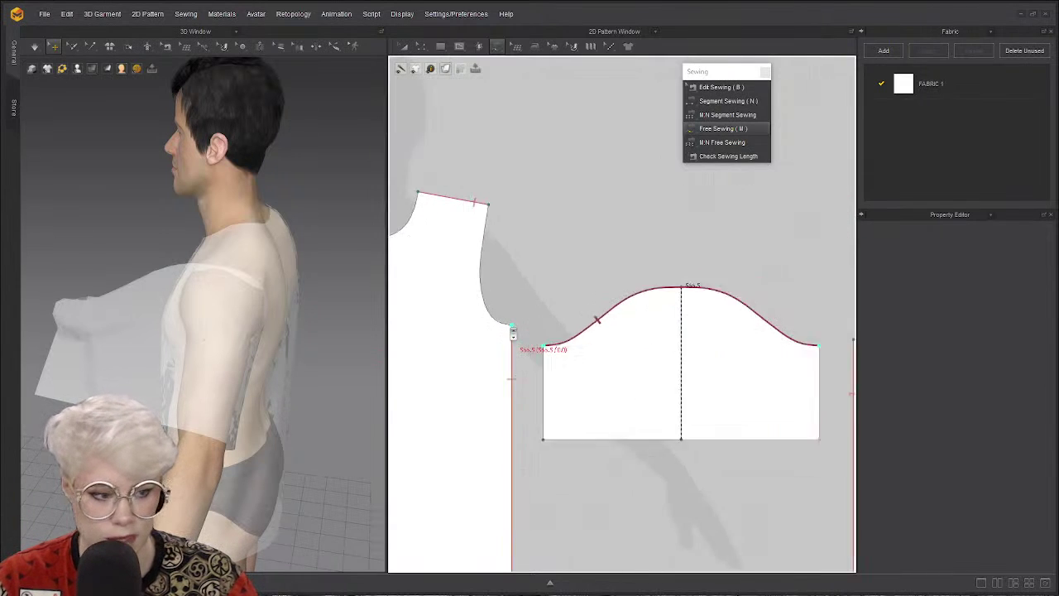
left_click(513, 325)
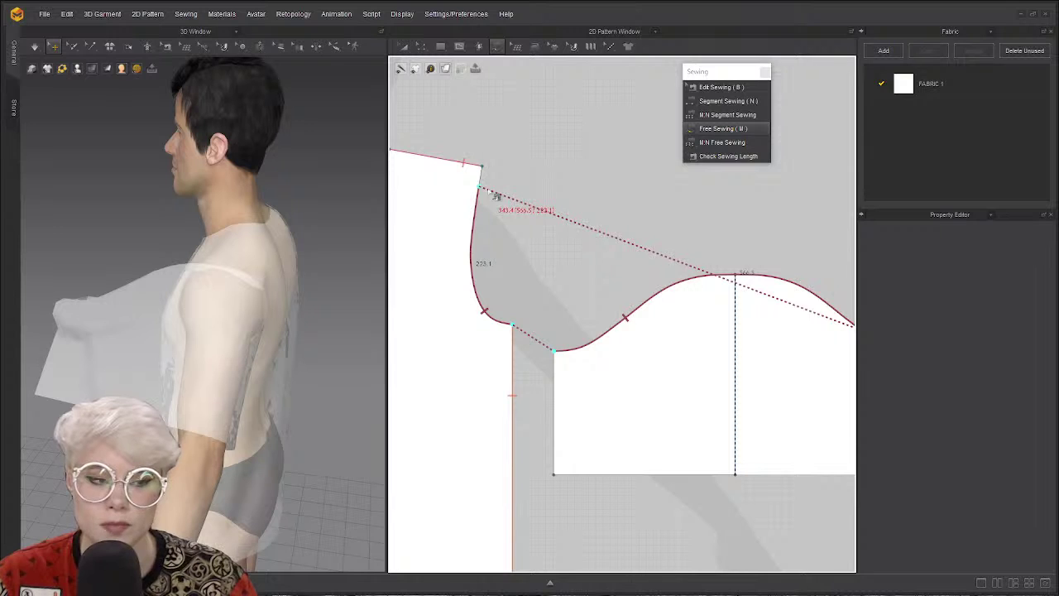
left_click(496, 177)
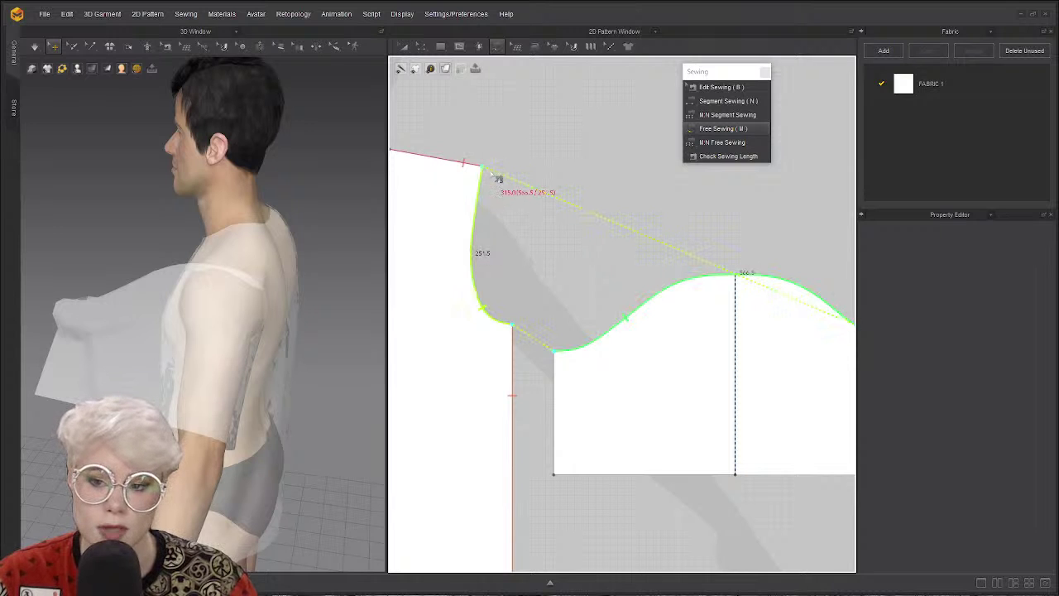
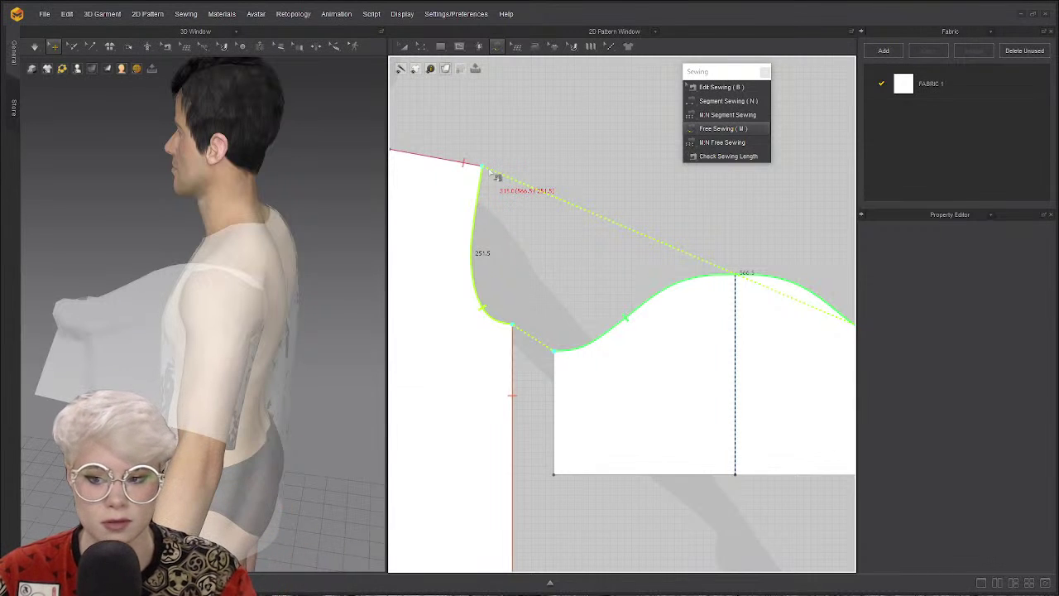
Delete the seam that joins the entire sleeve cap to the front armhole alone.
scroll(495, 175, "down", 2)
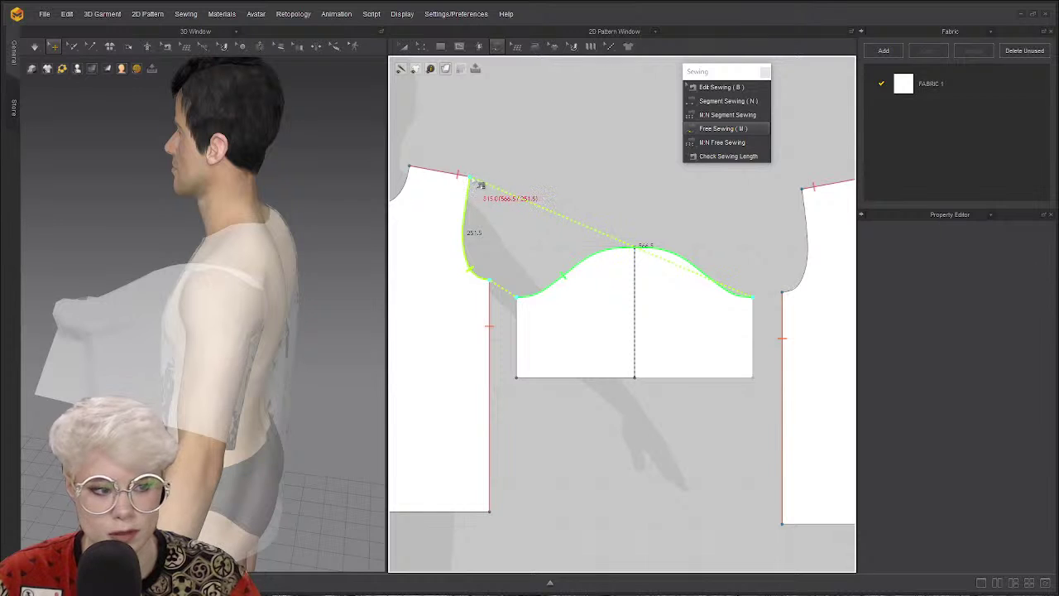
left_click(565, 130)
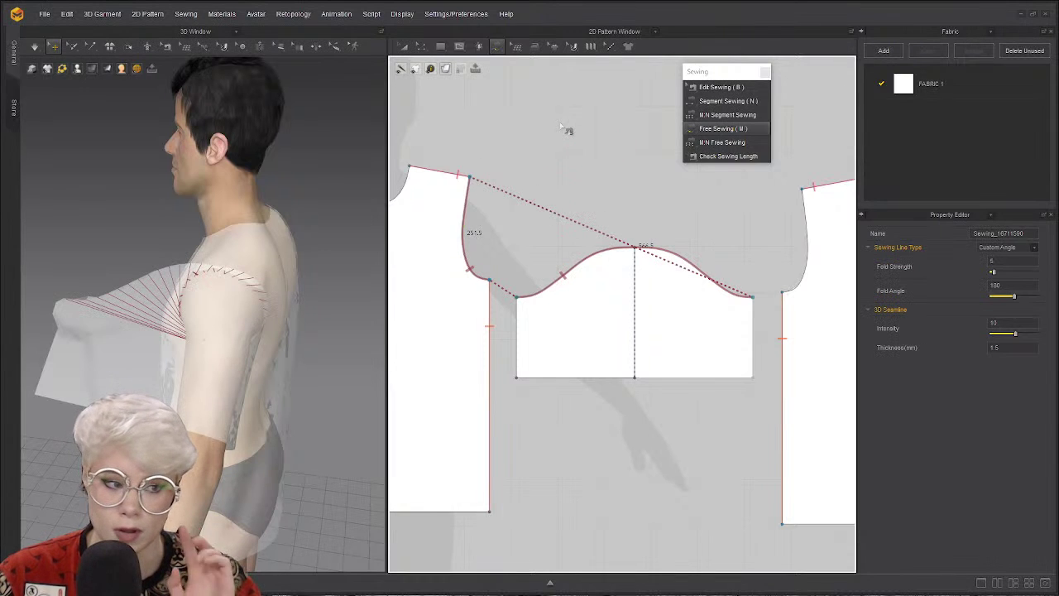
left_click(735, 87)
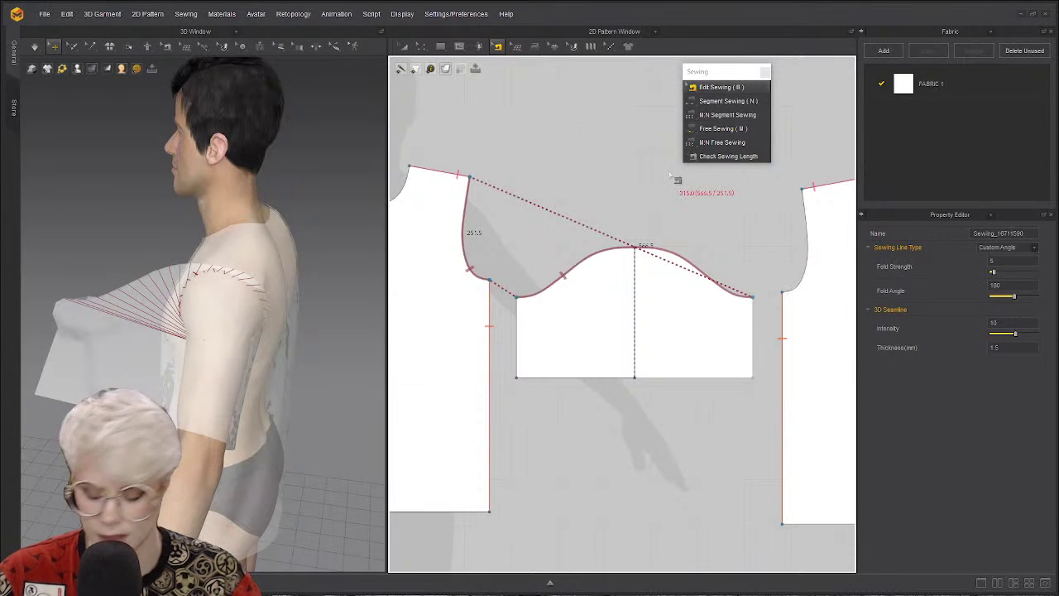
key("Delete")
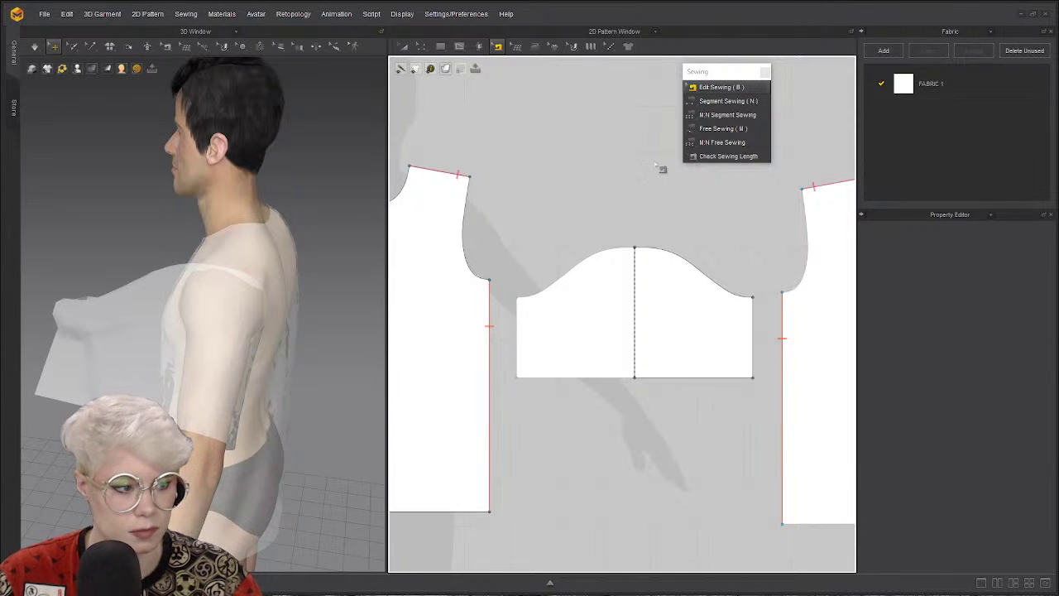
Free-sew the full sleeve cap curve to the front armhole from underarm to shoulder and the back armhole from shoulder to underarm.
left_click(713, 128)
left_click(517, 297)
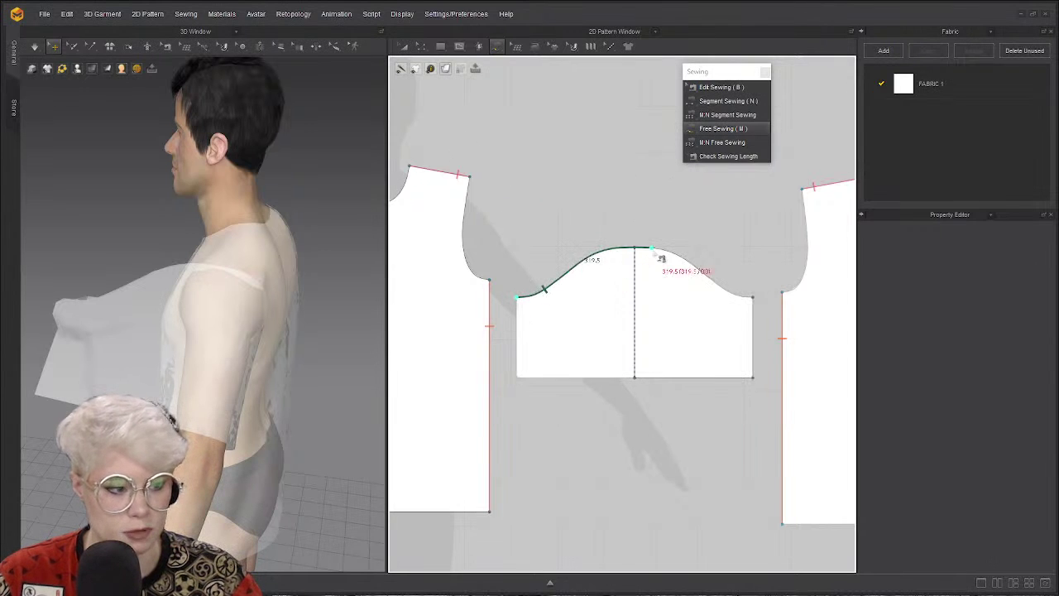
left_click(752, 297)
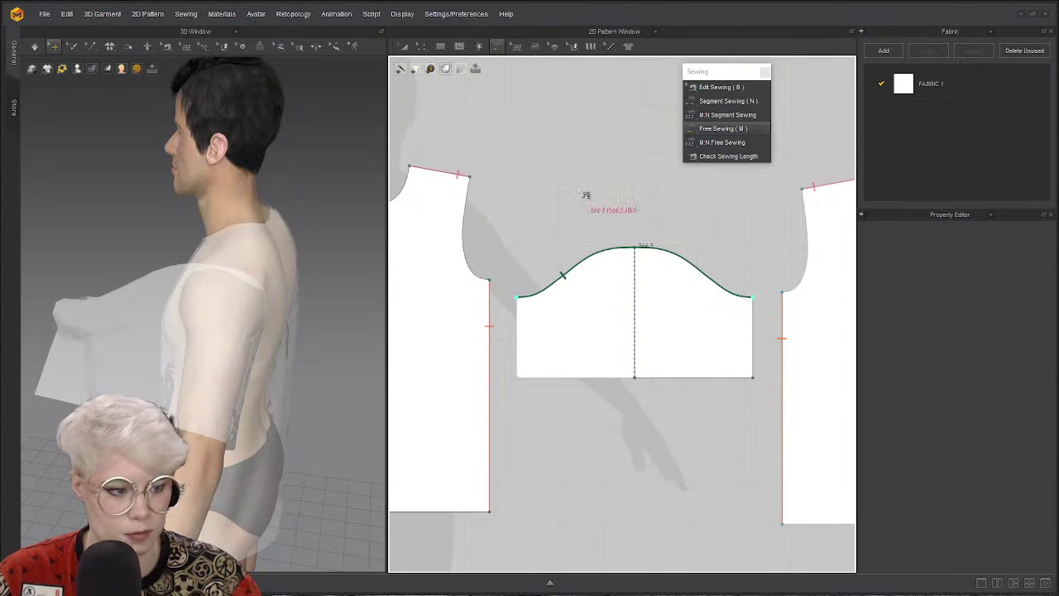
left_click(489, 280)
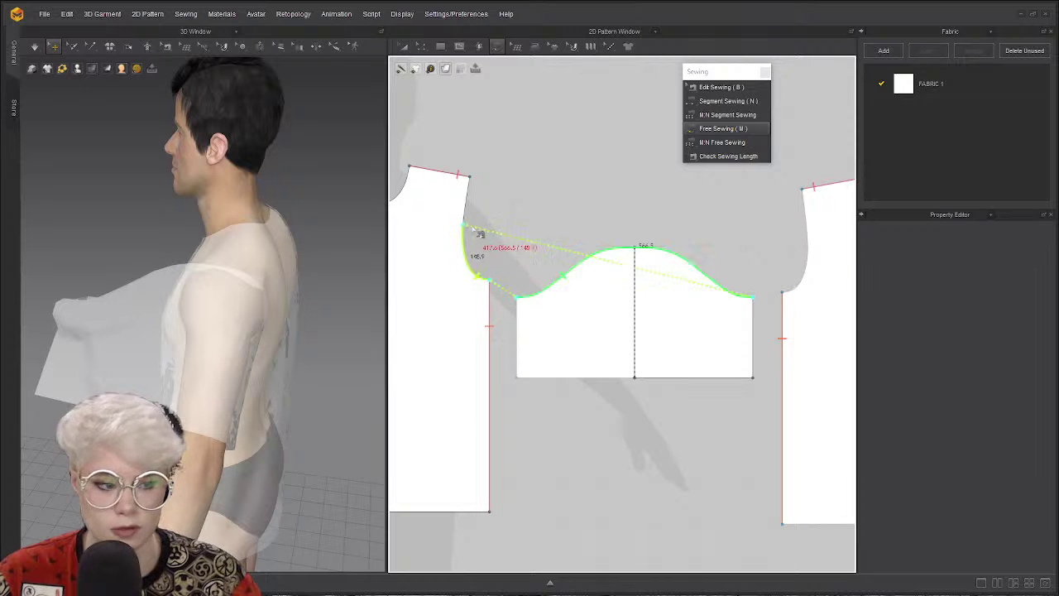
left_click(469, 178)
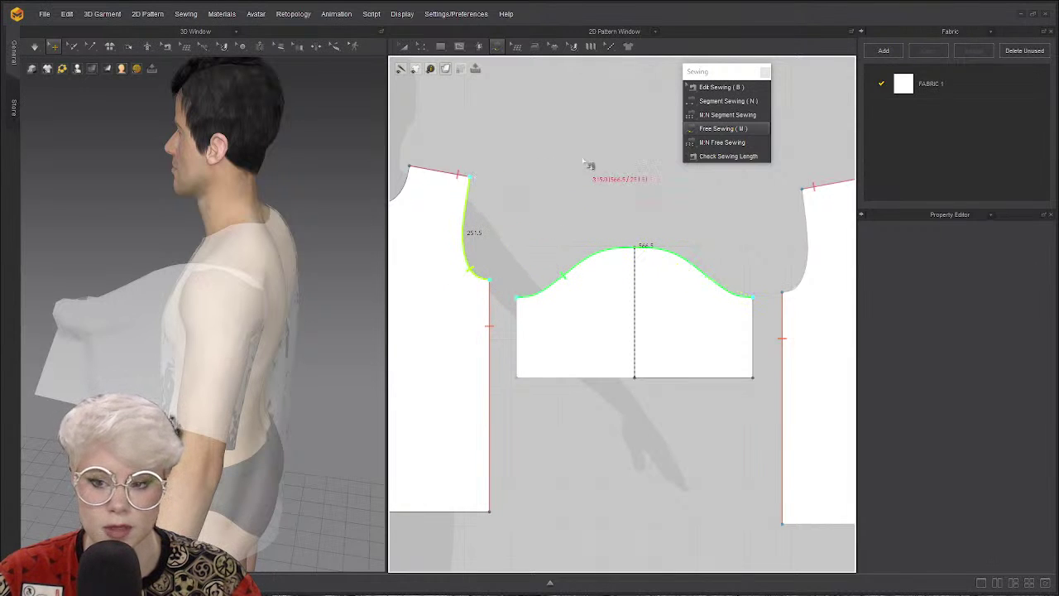
left_click(803, 192)
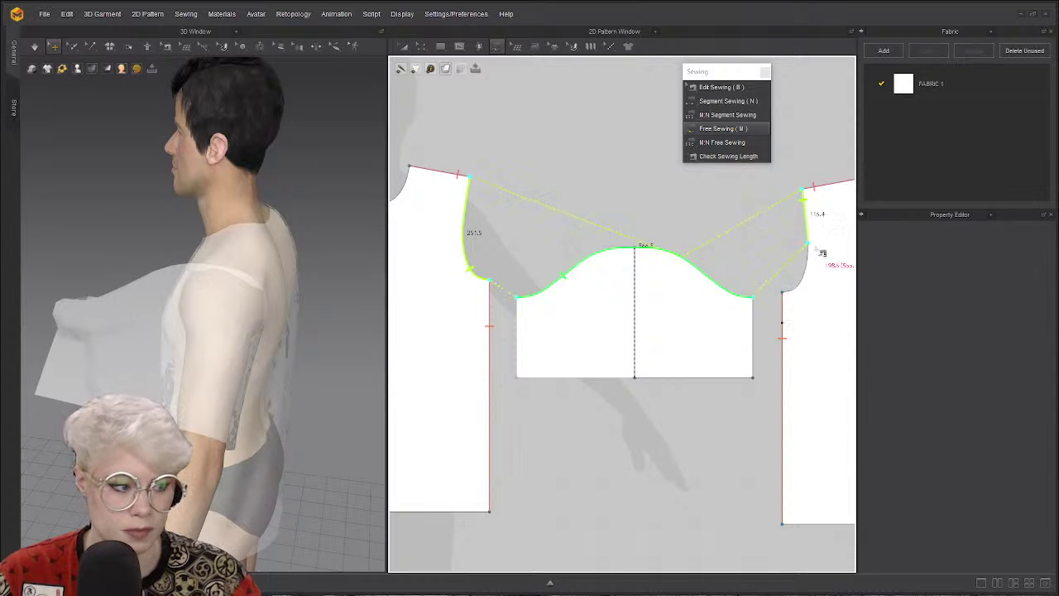
left_click(786, 298)
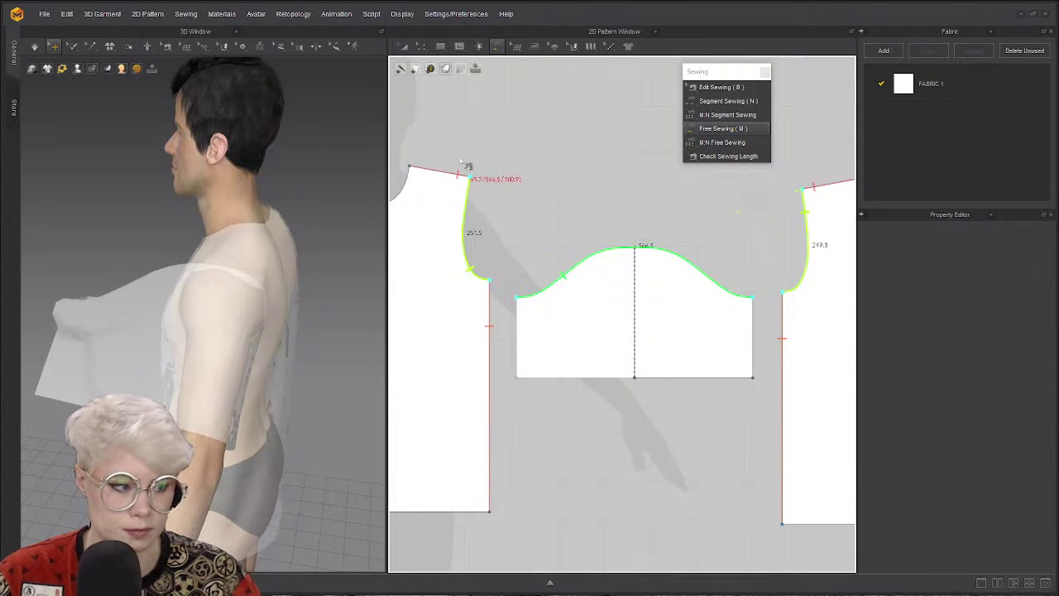
left_click(619, 168)
Sew the sleeve's two short side edges together with Segment Sewing to close the underarm seam.
scroll(622, 207, "up", 5)
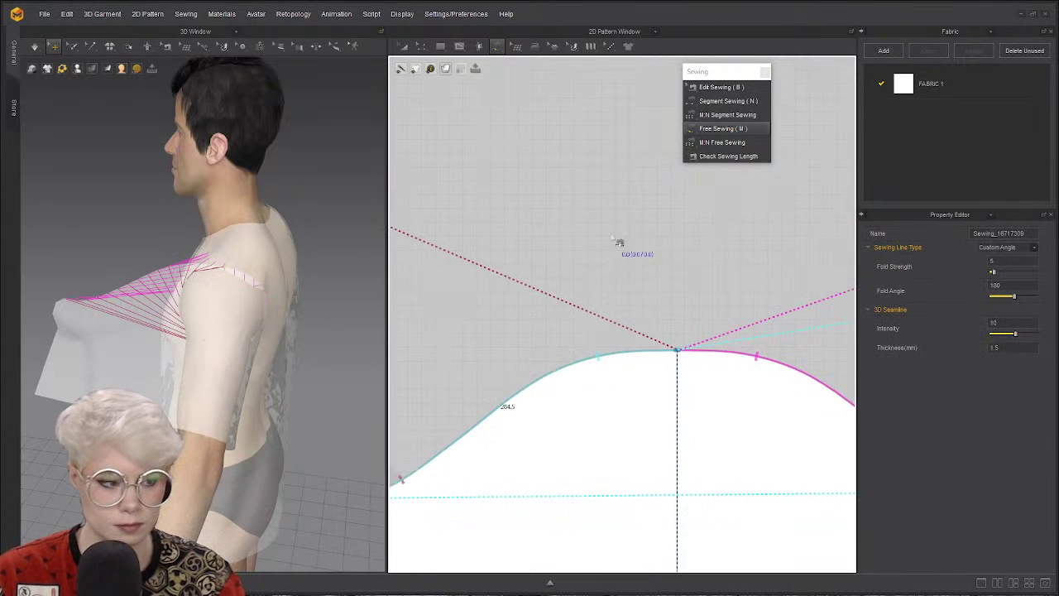
scroll(687, 389, "up", 3)
scroll(651, 369, "down", 1)
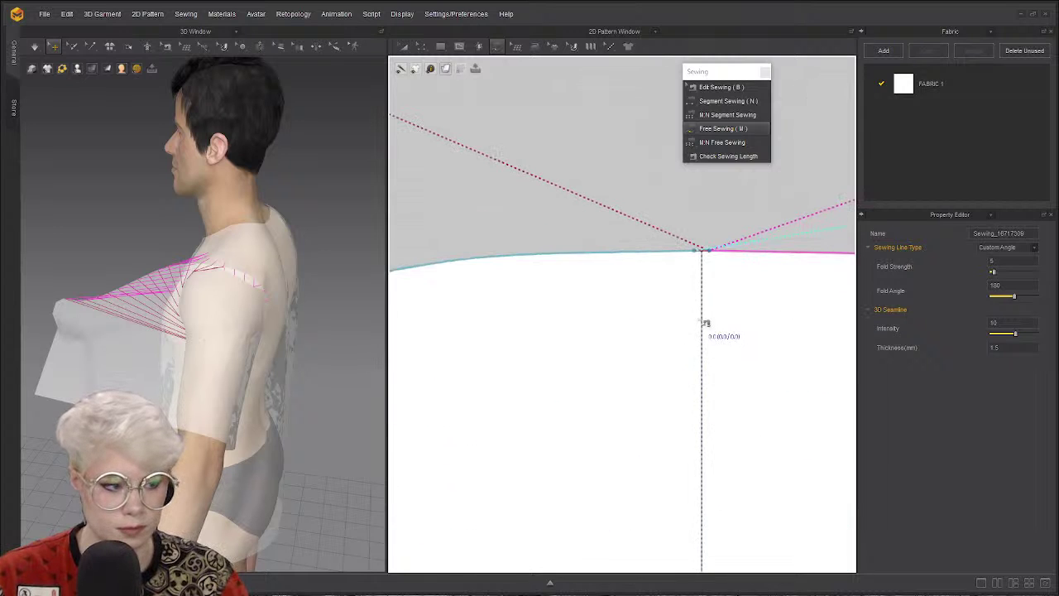
scroll(654, 331, "down", 4)
scroll(650, 325, "down", 1)
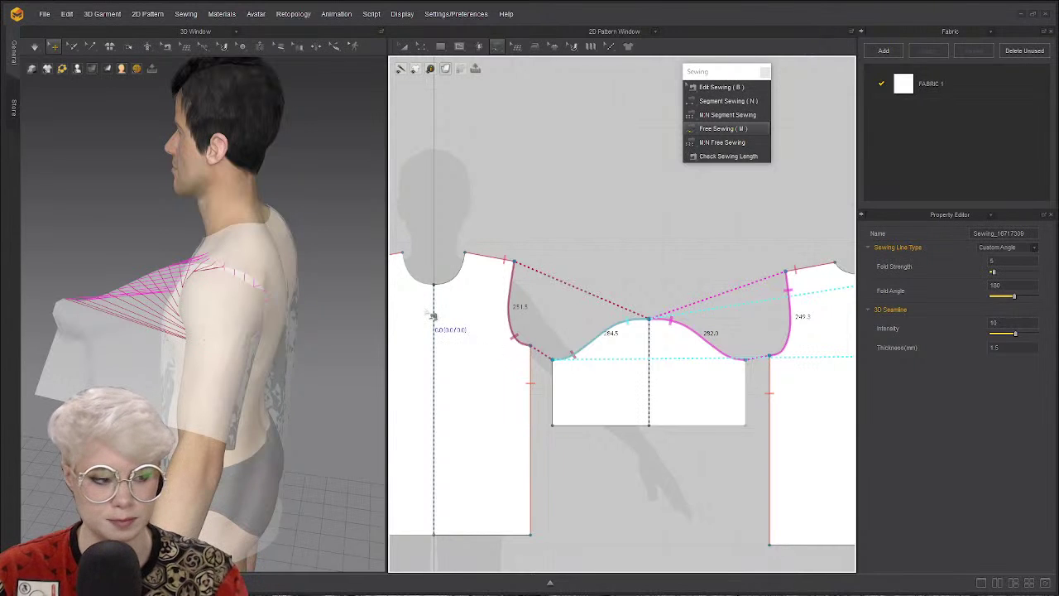
left_click(710, 100)
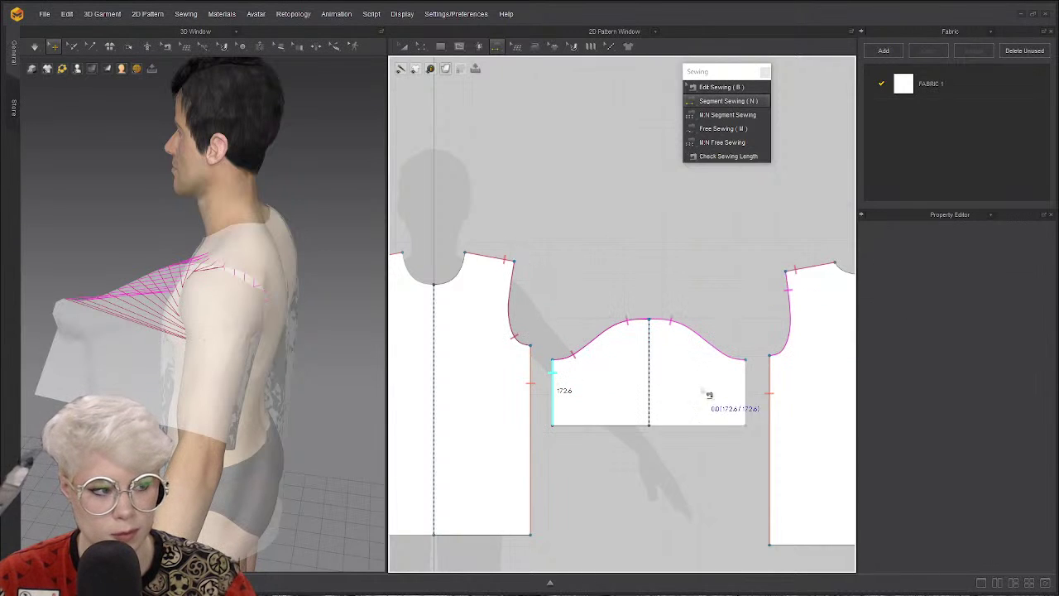
left_click(747, 391)
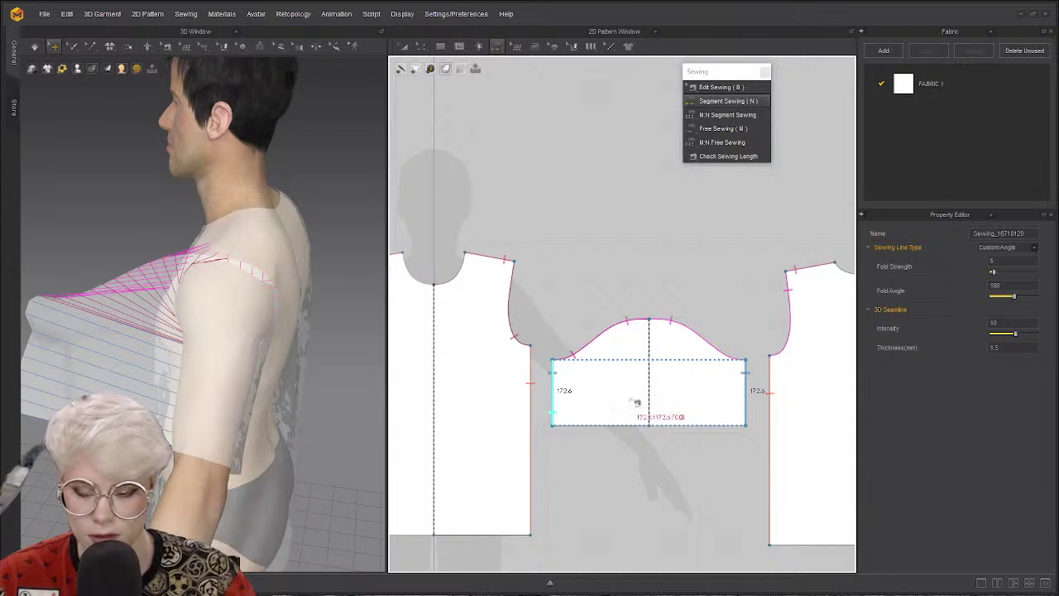
Examine the sleeve's seam lines around the avatar's armhole from the front and side, and leave sewing mode with nothing selected.
left_click(590, 346)
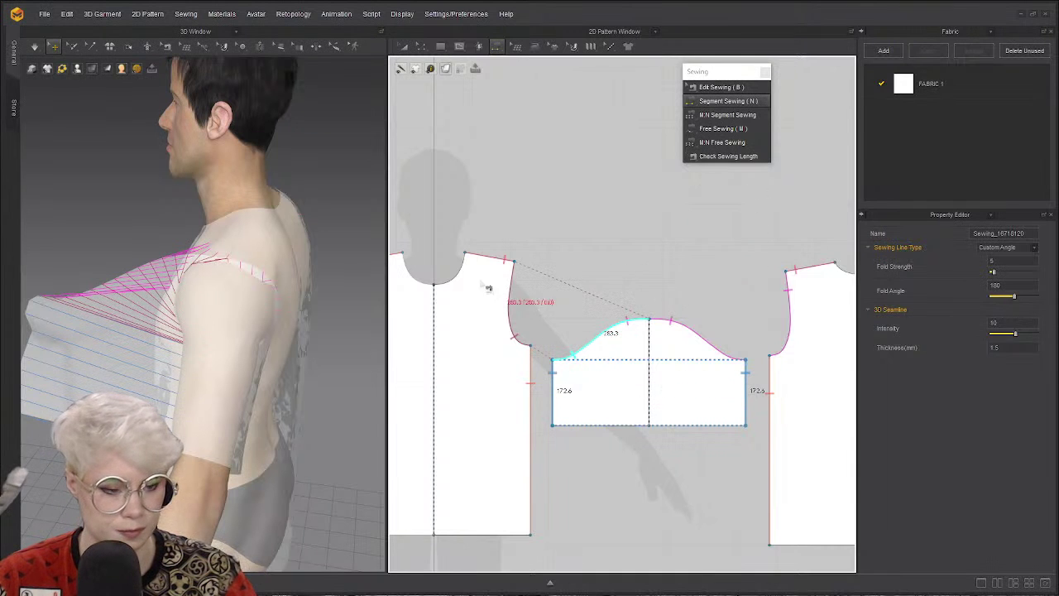
right_click_drag(211, 309, 281, 310)
right_click_drag(157, 307, 179, 307)
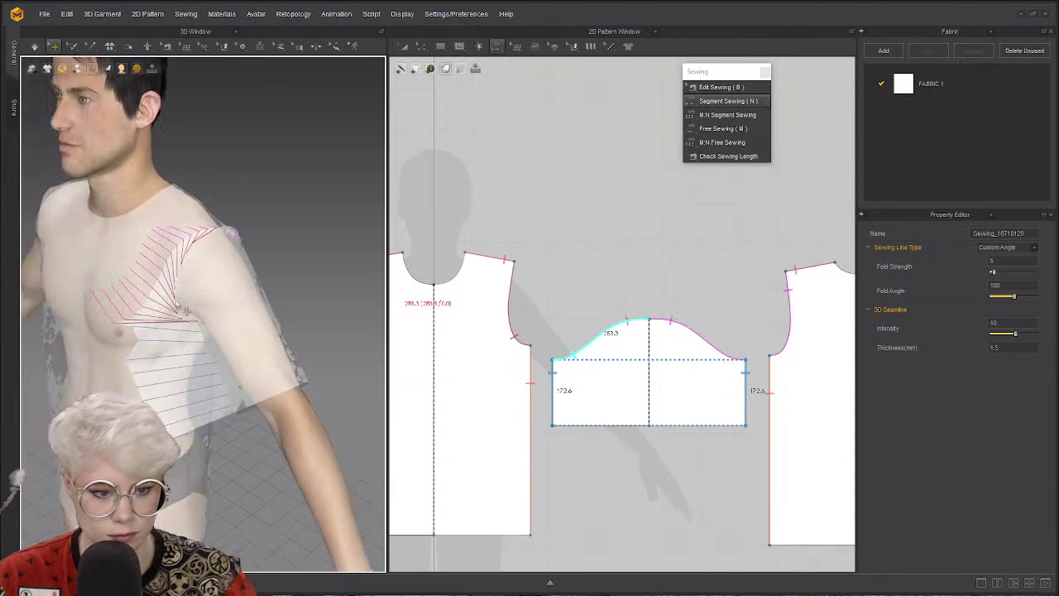
middle_click_drag(187, 310, 149, 281)
scroll(646, 269, "down", 2)
right_click_drag(236, 290, 137, 269)
scroll(473, 293, "down", 2)
scroll(476, 296, "up", 2)
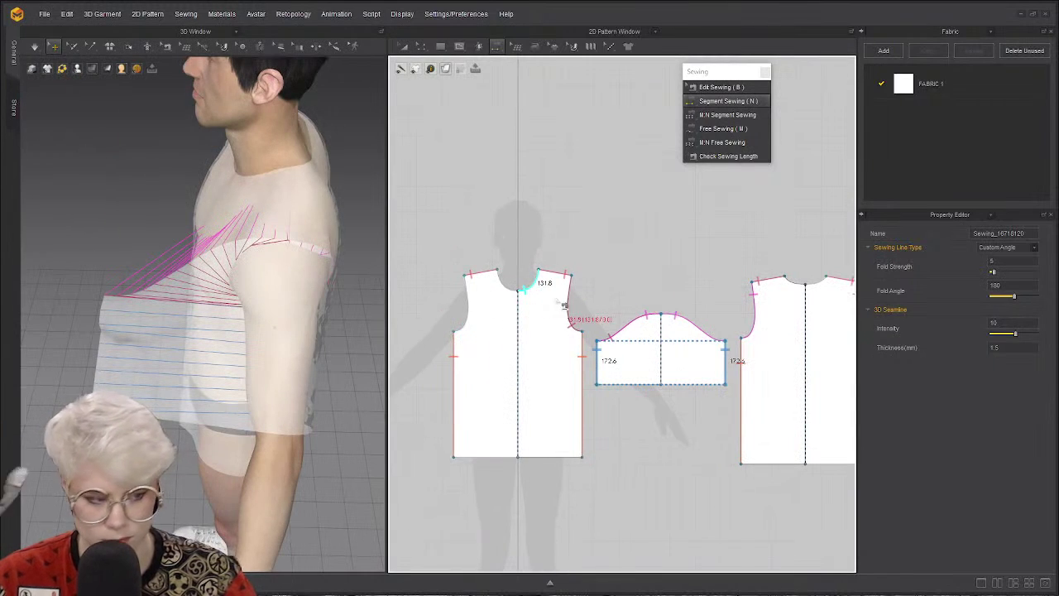
key("a")
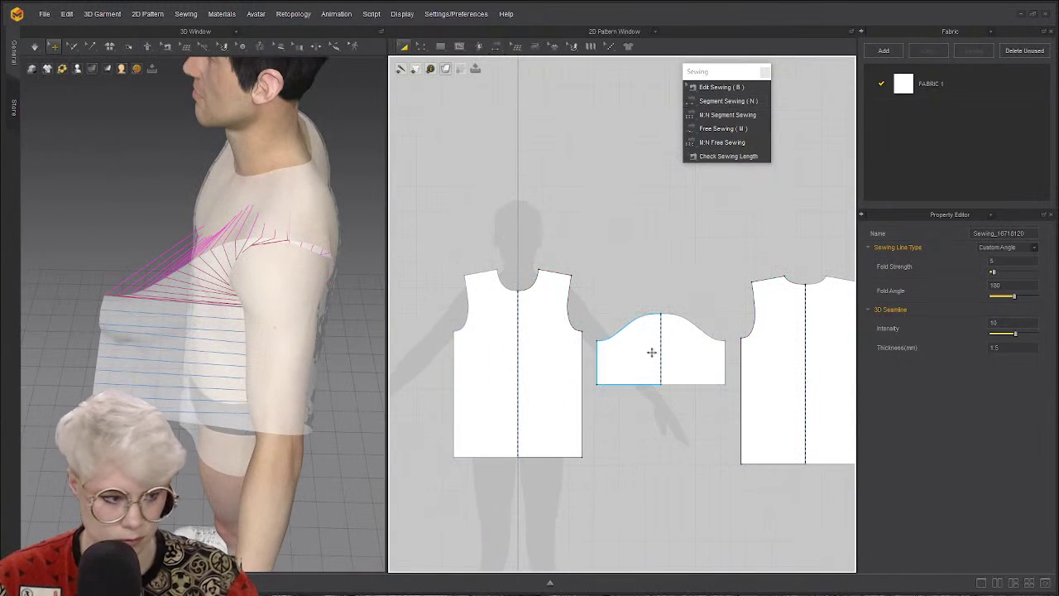
left_click(611, 293)
scroll(644, 304, "up", 3)
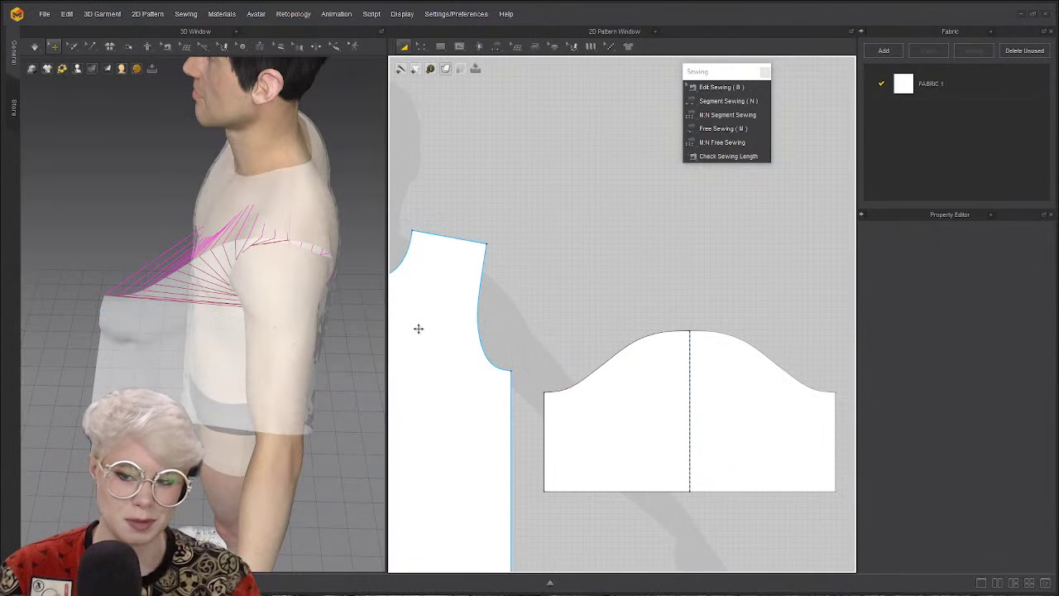
Examine from the front and above how the sleeve wraps around the arm and how its seam lines reach the armhole.
right_click_drag(122, 310, 251, 293)
scroll(249, 291, "up", 2)
middle_click_drag(224, 277, 262, 273)
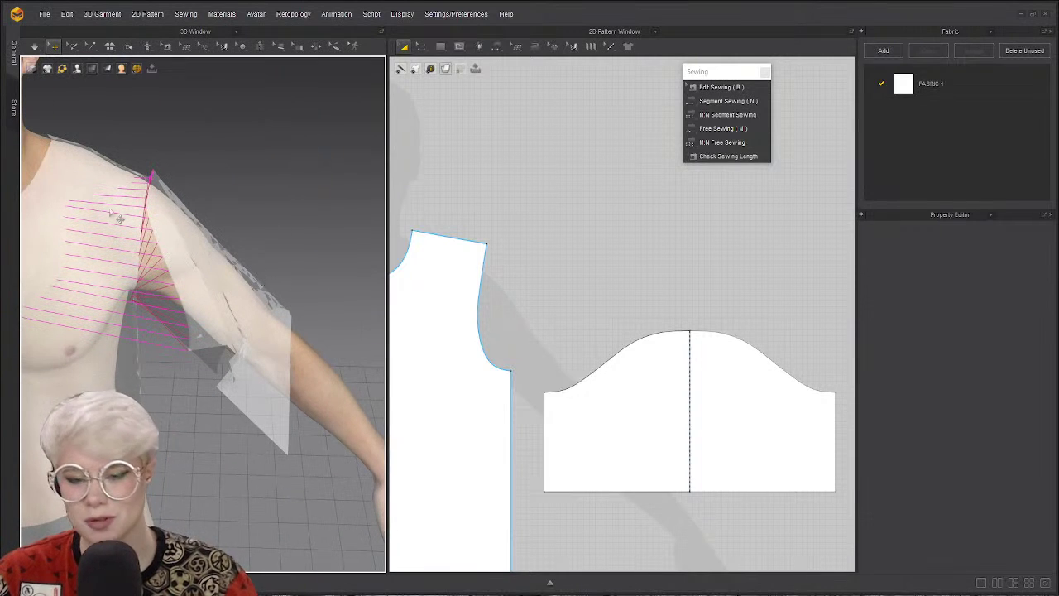
scroll(258, 312, "down", 2)
right_click_drag(259, 311, 179, 400)
left_click_drag(223, 333, 235, 293)
left_click(243, 180)
left_click(249, 293)
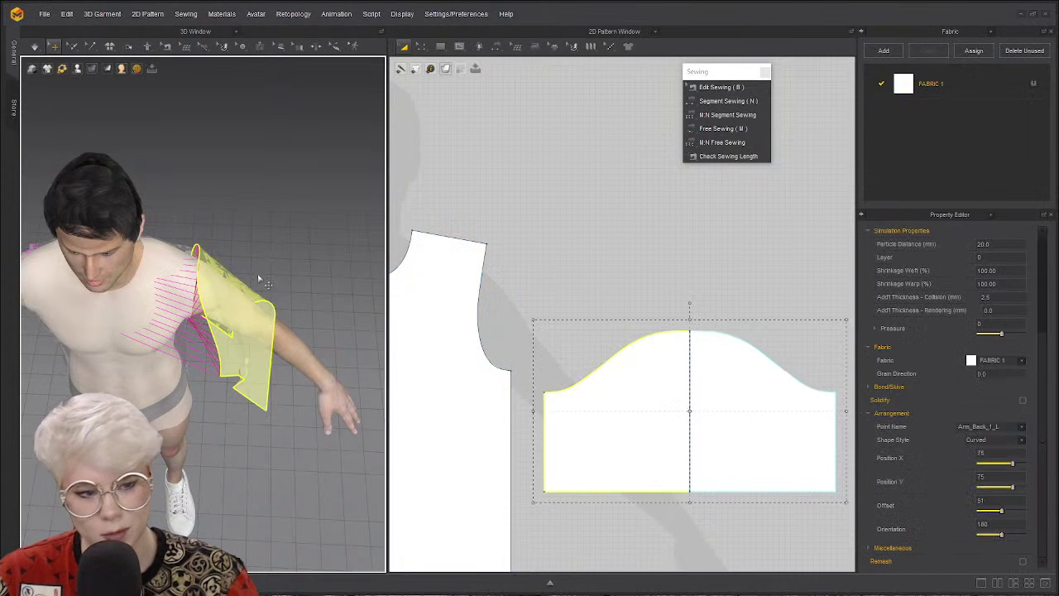
left_click(245, 209)
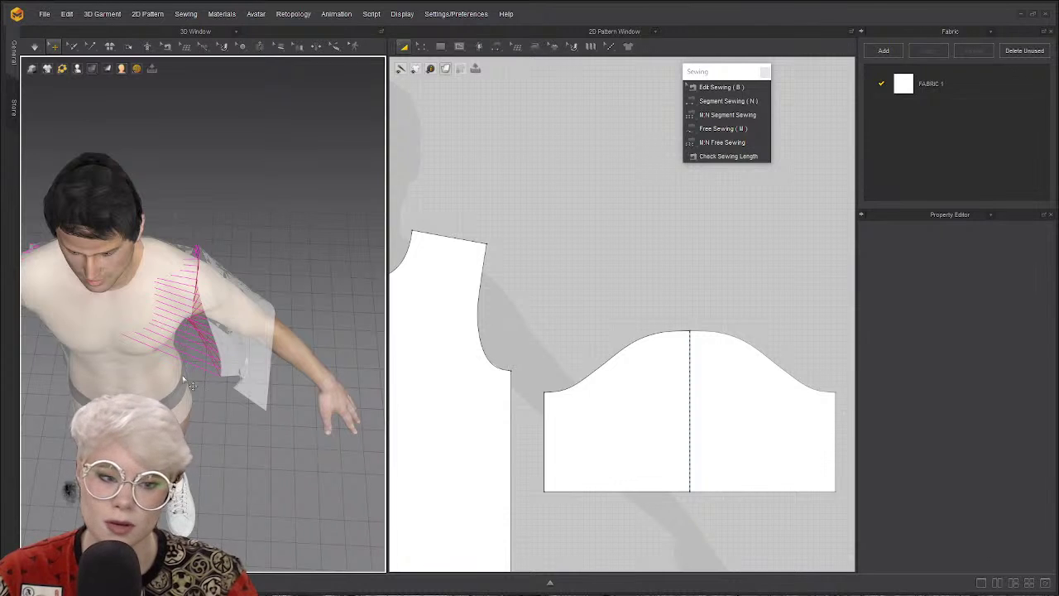
right_click_drag(106, 316, 224, 263)
scroll(224, 262, "up", 4)
right_click_drag(133, 248, 71, 227)
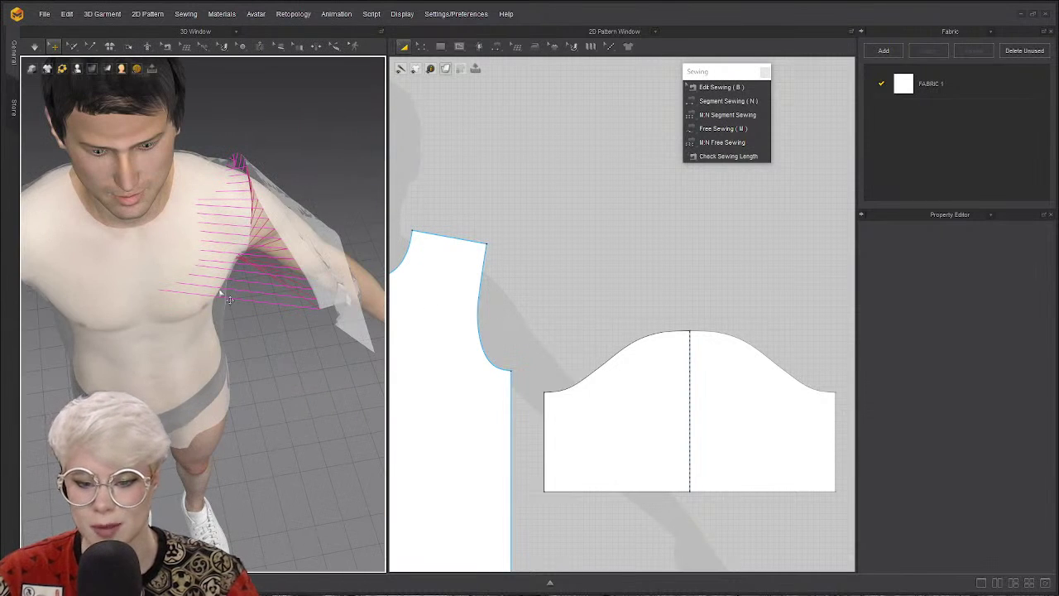
right_click_drag(133, 265, 52, 222)
Review the front, sleeve and back pattern pieces side by side and identify the sleeve piece on the avatar.
middle_click_drag(530, 316, 475, 304)
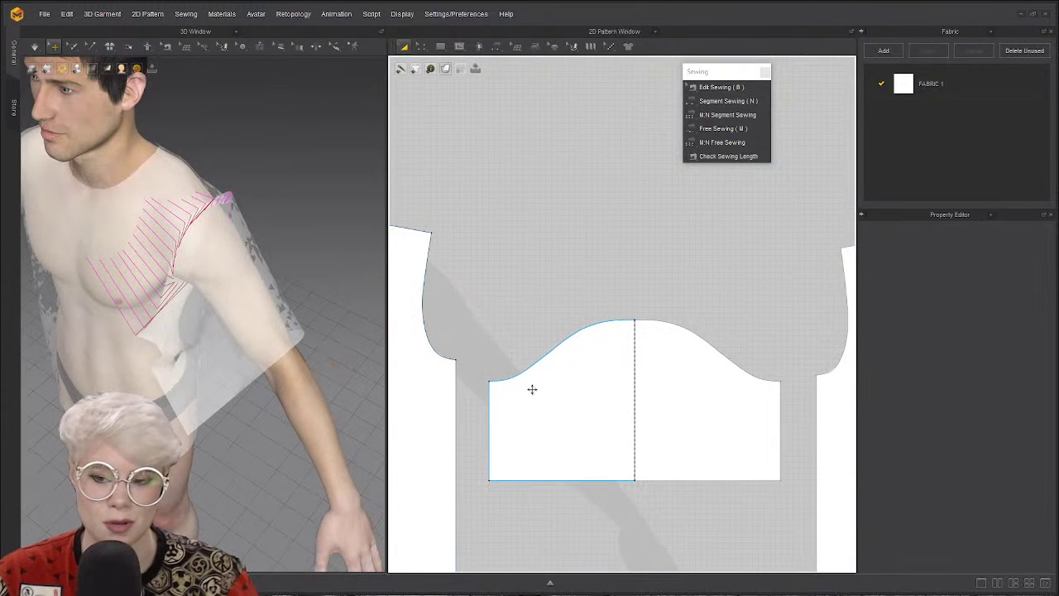
scroll(606, 424, "down", 5)
scroll(541, 409, "down", 2)
middle_click_drag(580, 396, 654, 354)
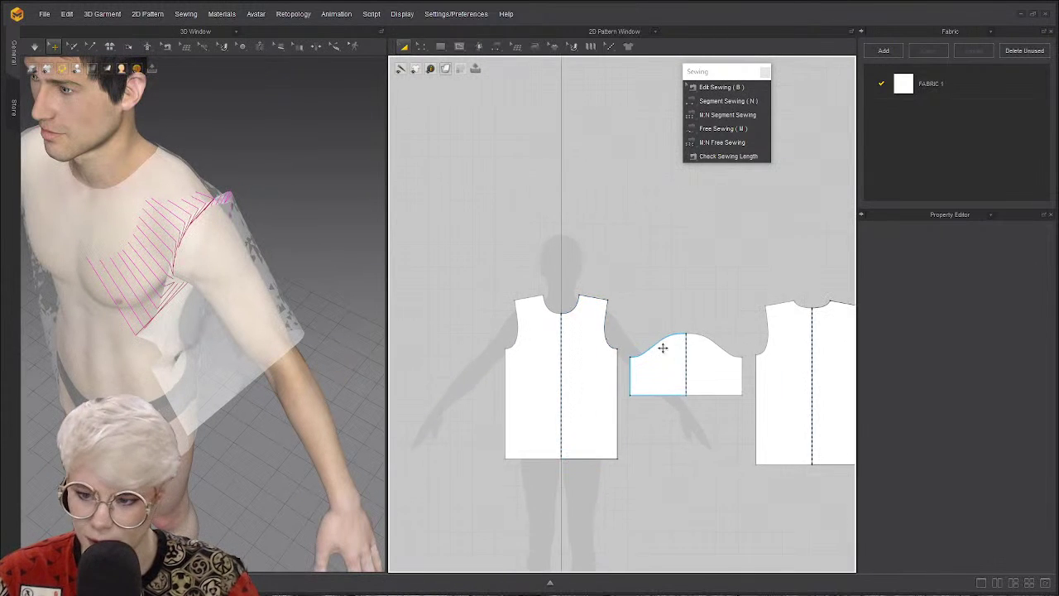
scroll(584, 364, "down", 3)
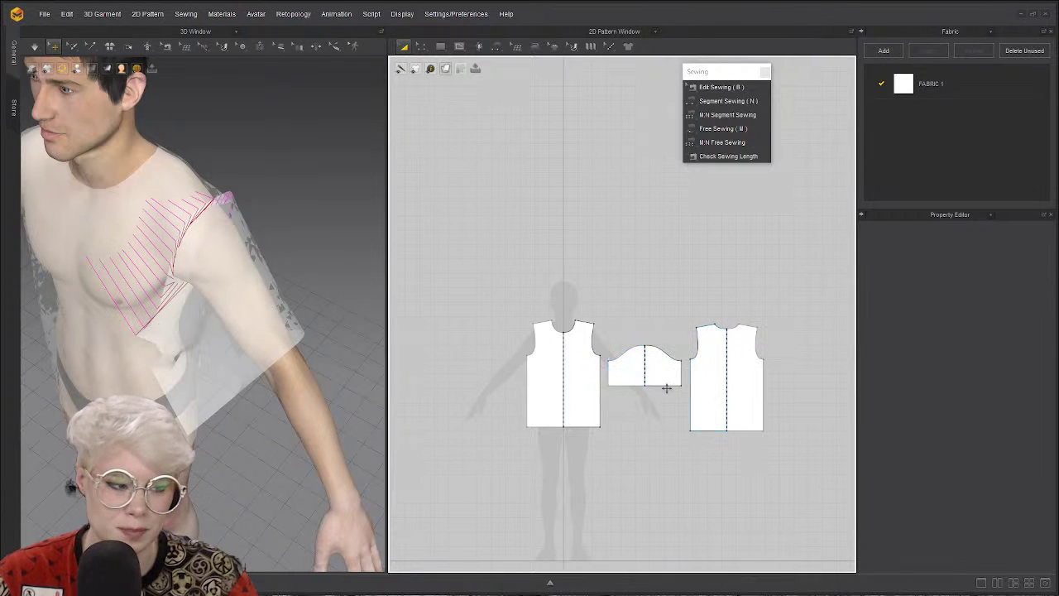
left_click(626, 371)
left_click(547, 306)
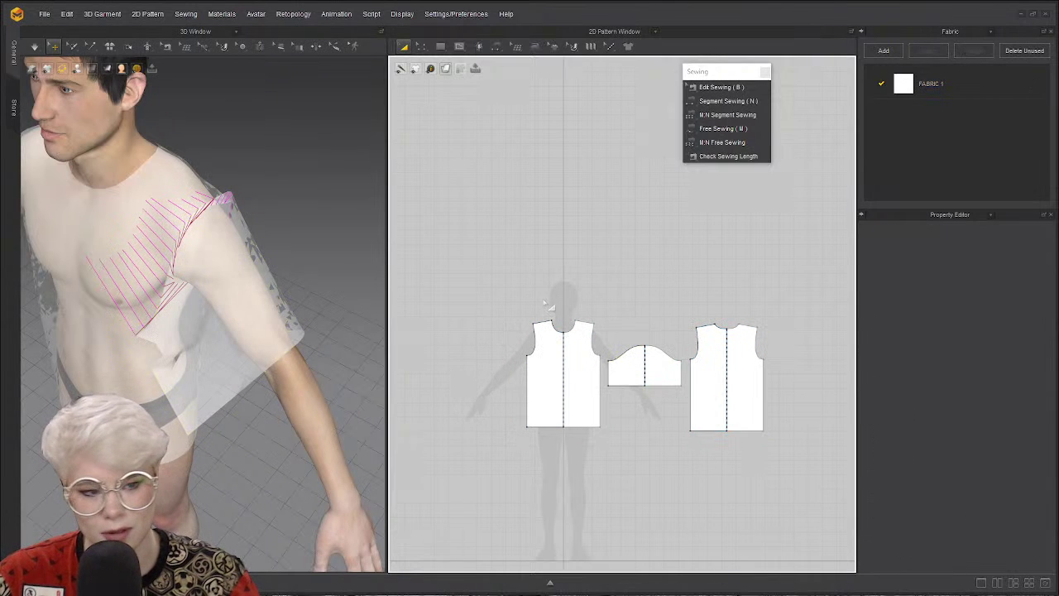
left_click(217, 256)
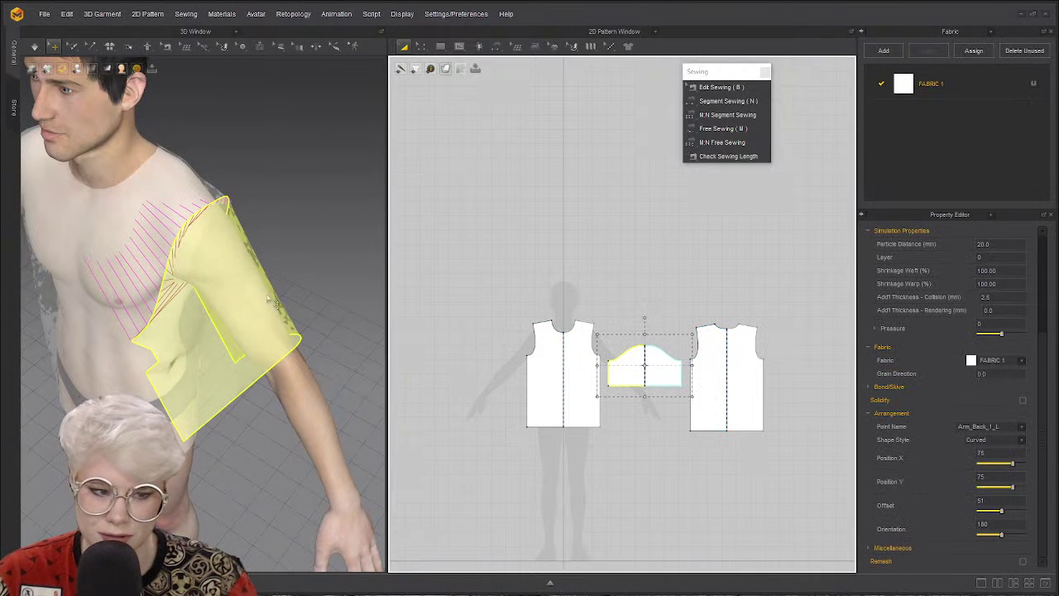
left_click(264, 240)
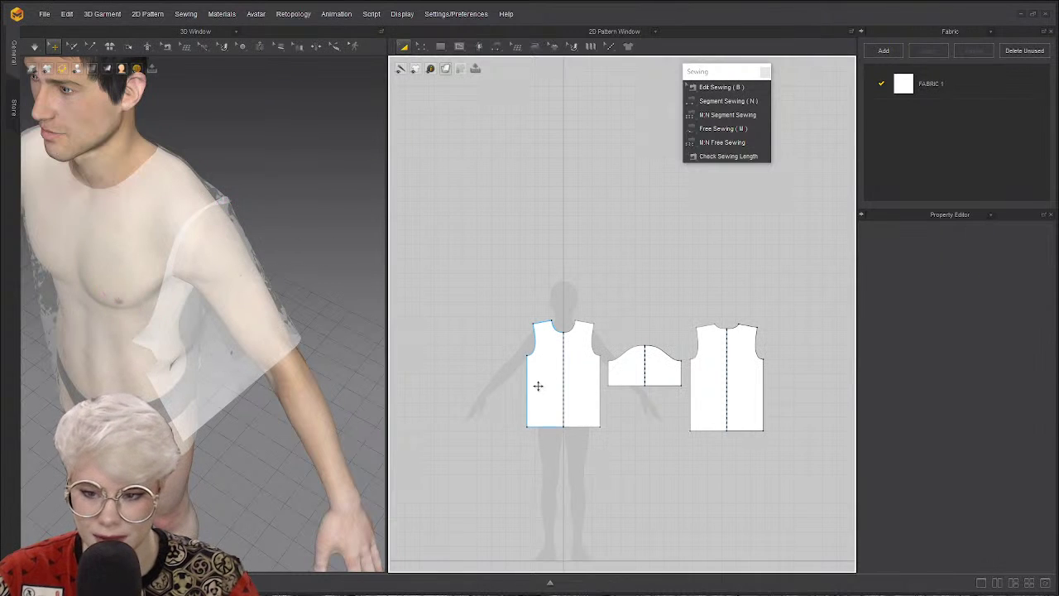
Examine the selected sleeve piece against the avatar's bare opposite arm and the neighbouring front and back pieces.
scroll(621, 373, "up", 2)
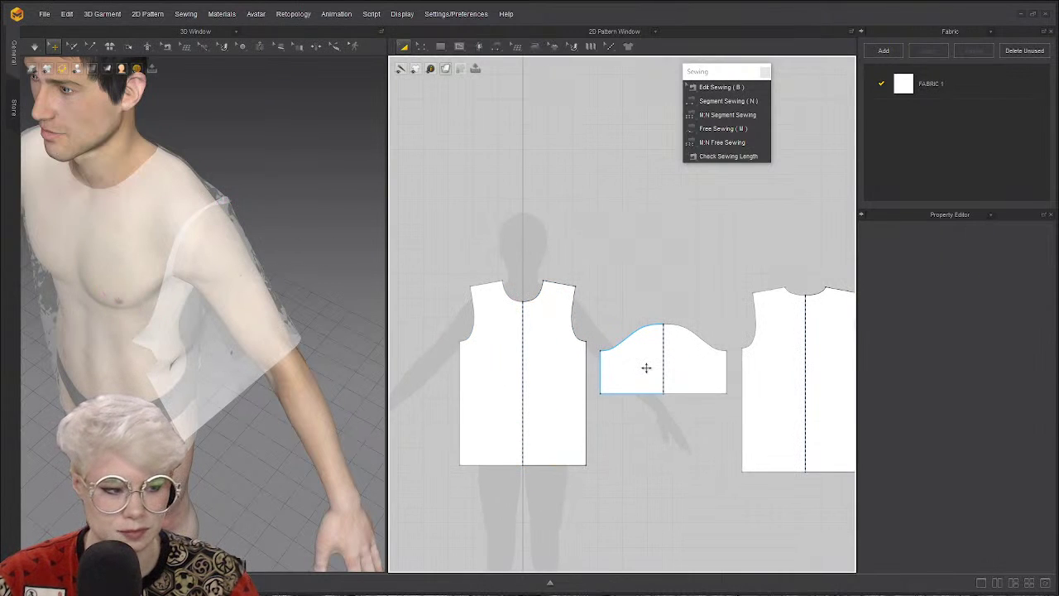
left_click(666, 374)
scroll(690, 383, "up", 3)
scroll(734, 340, "down", 3)
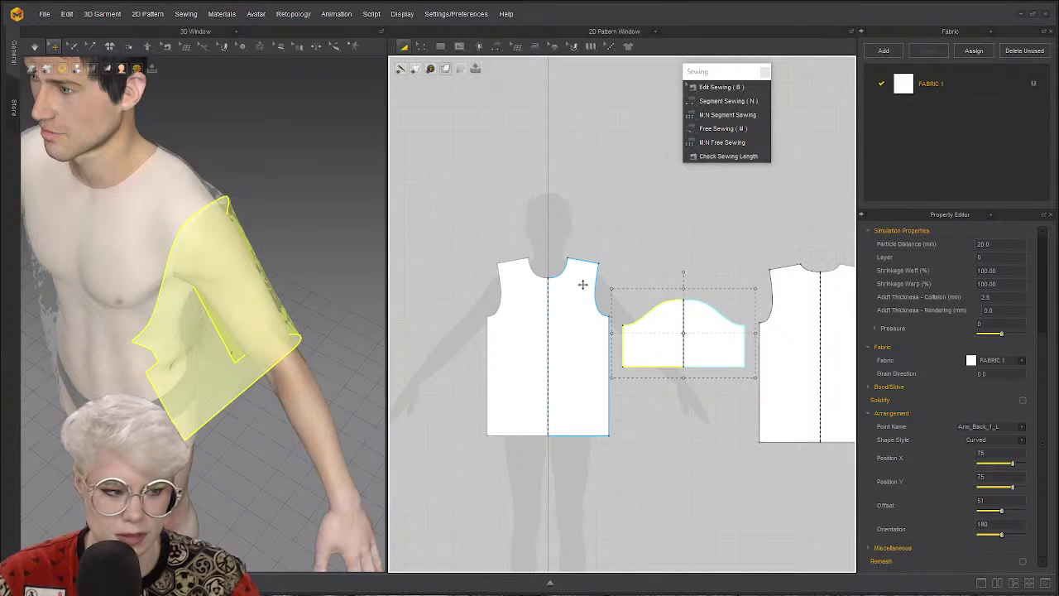
right_click_drag(149, 341, 268, 281)
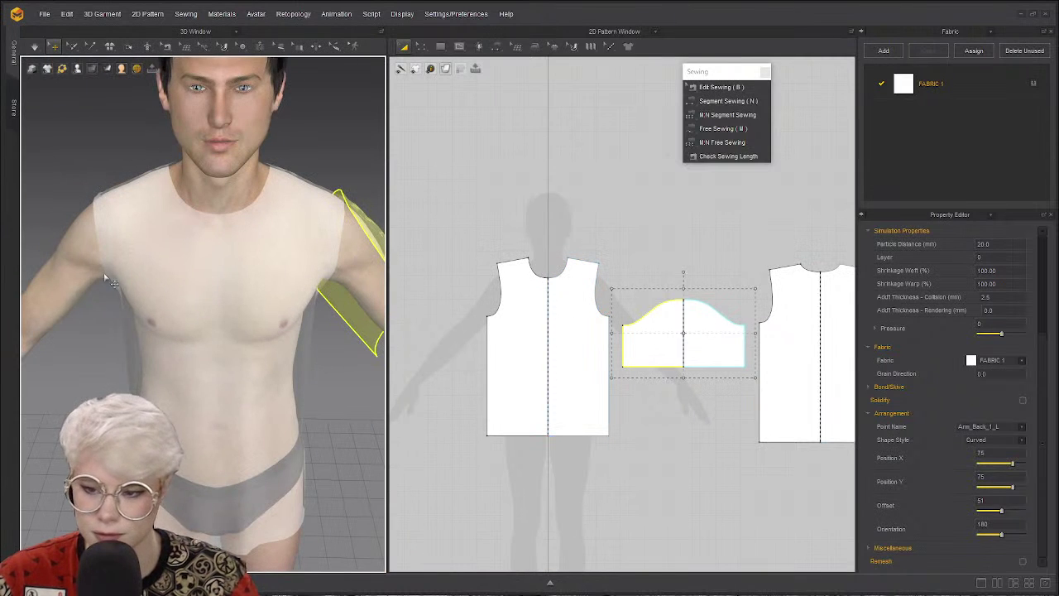
scroll(655, 314, "up", 3)
middle_click_drag(665, 312, 630, 320)
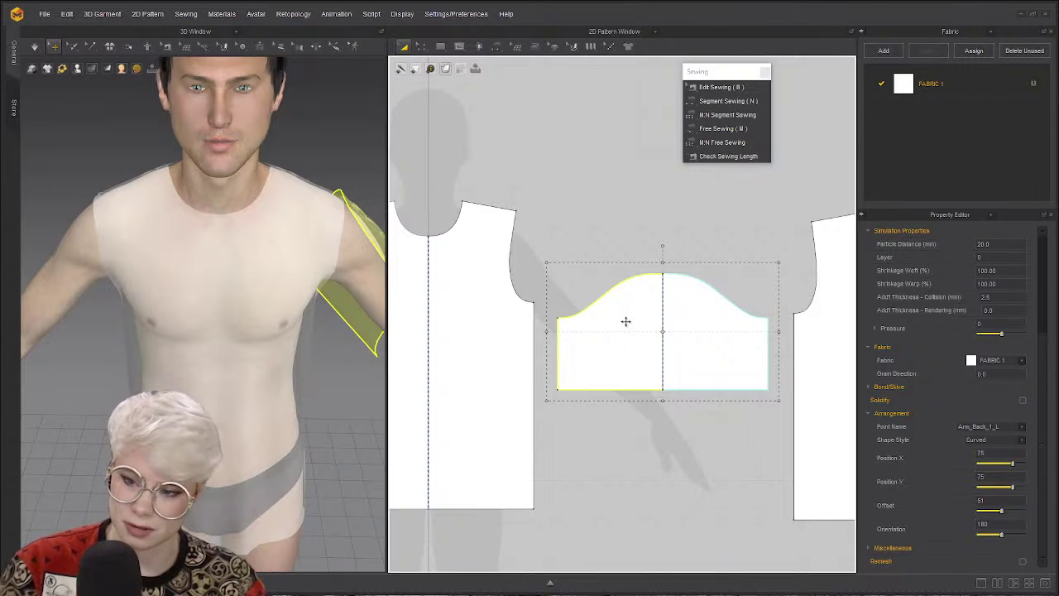
right_click(680, 323)
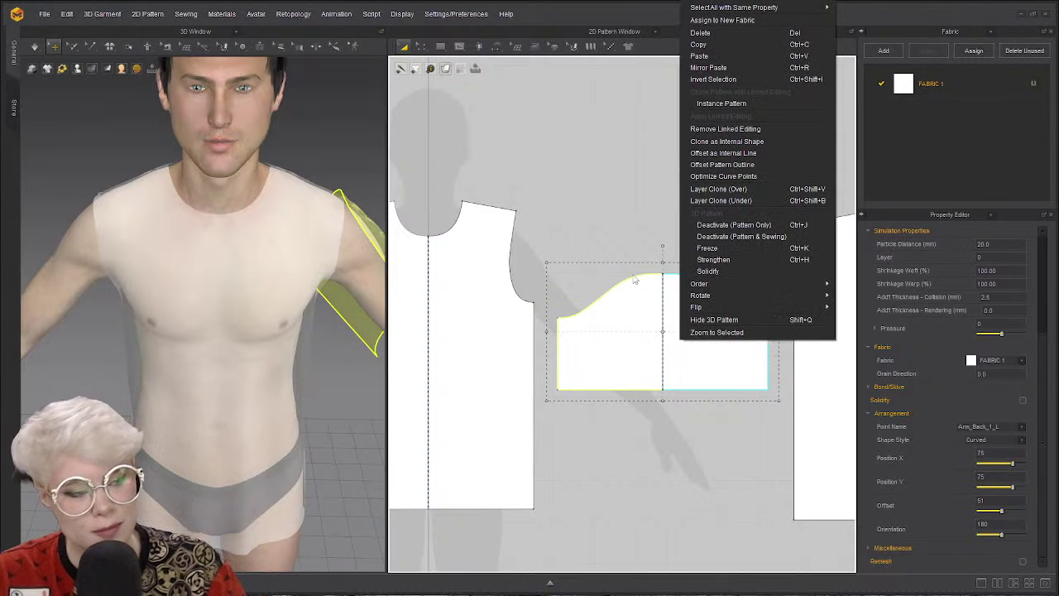
left_click(637, 178)
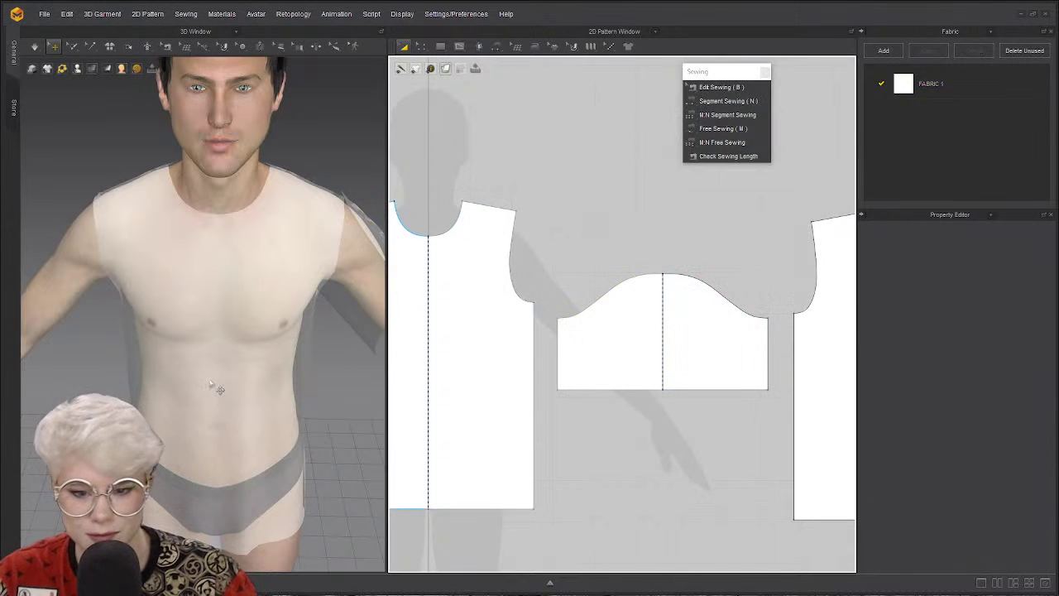
Remove the linked editing between the two halves of the sleeve.
left_click(653, 306)
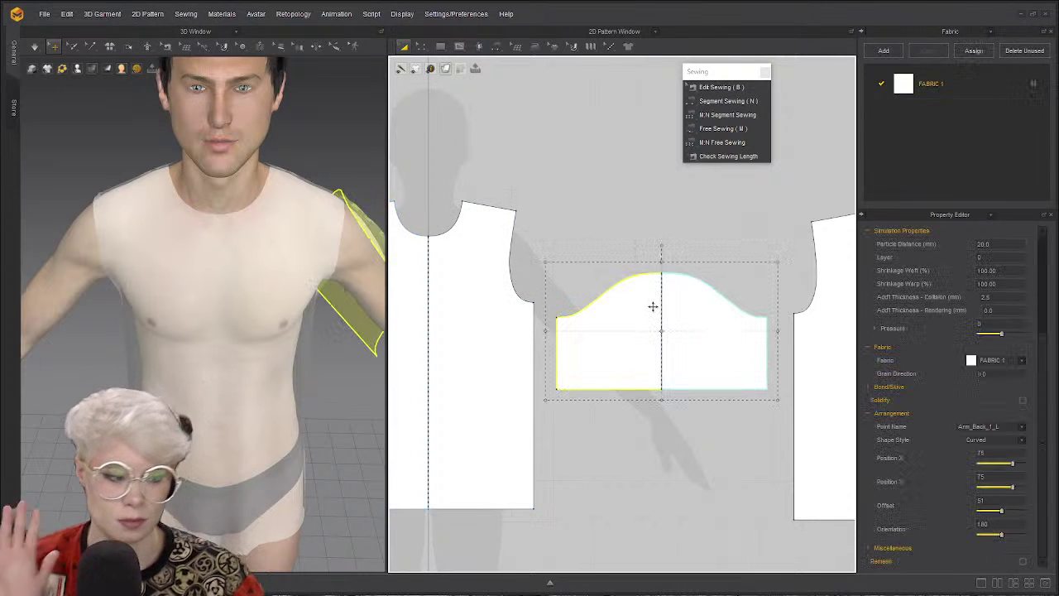
right_click(675, 307)
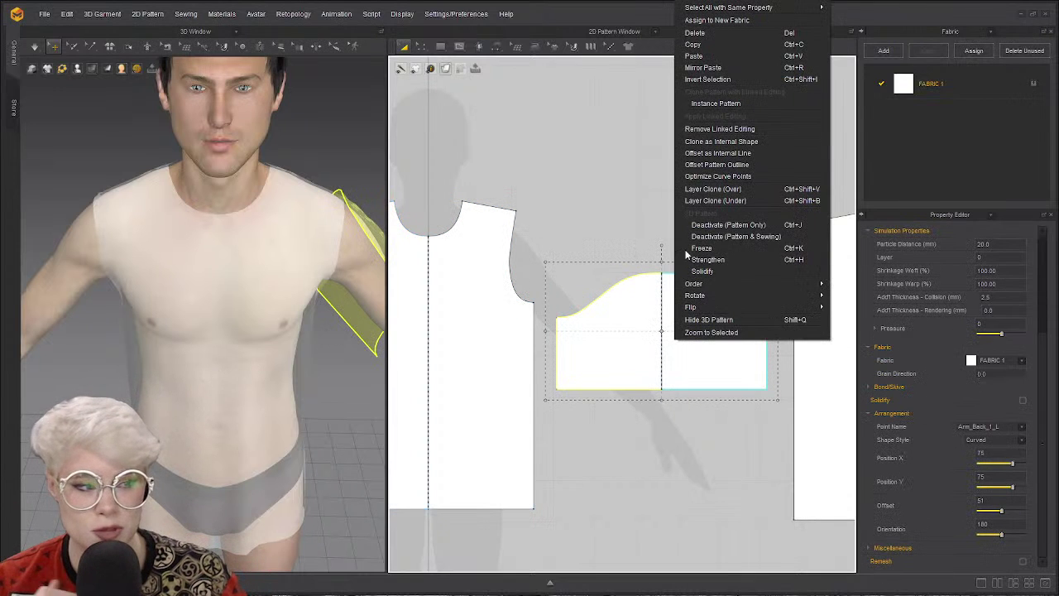
left_click(748, 129)
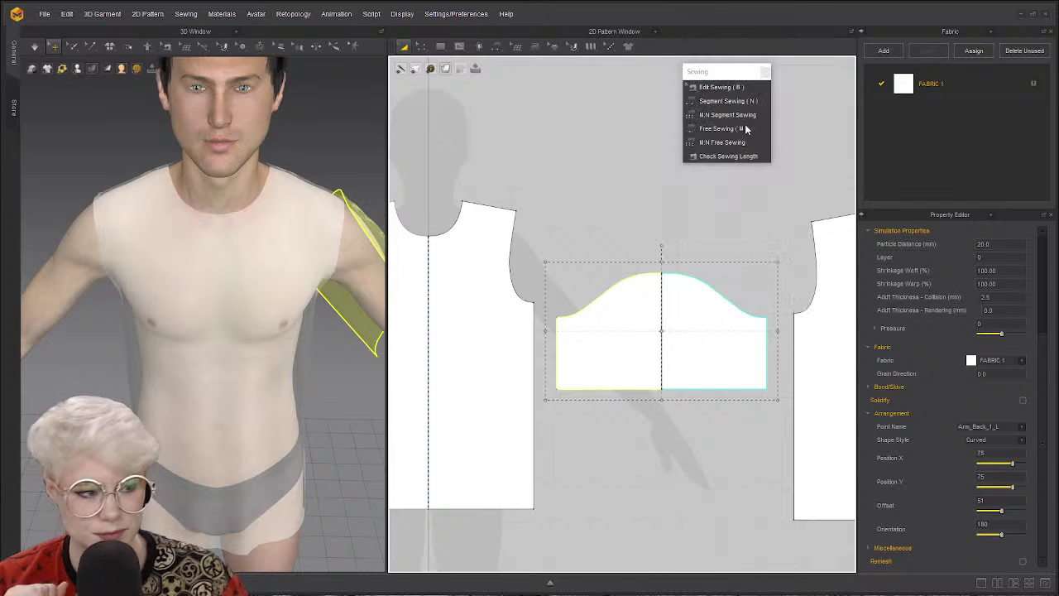
Create a Symmetric Pattern (with Sewing) of the sleeve and place it on the other side of the front piece for the opposite arm.
left_click(659, 325)
scroll(212, 348, "down", 3)
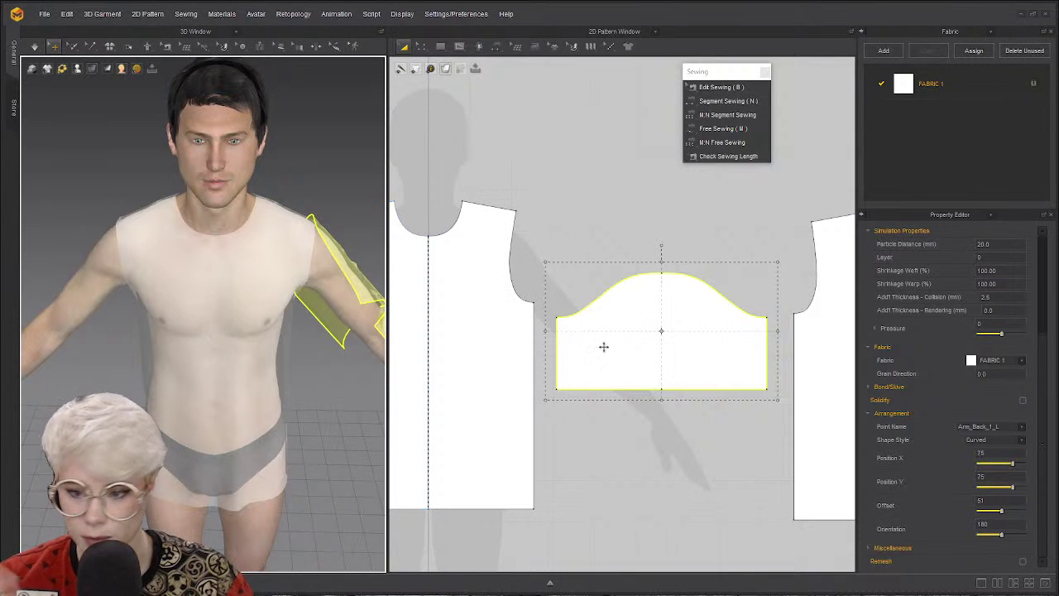
right_click(661, 323)
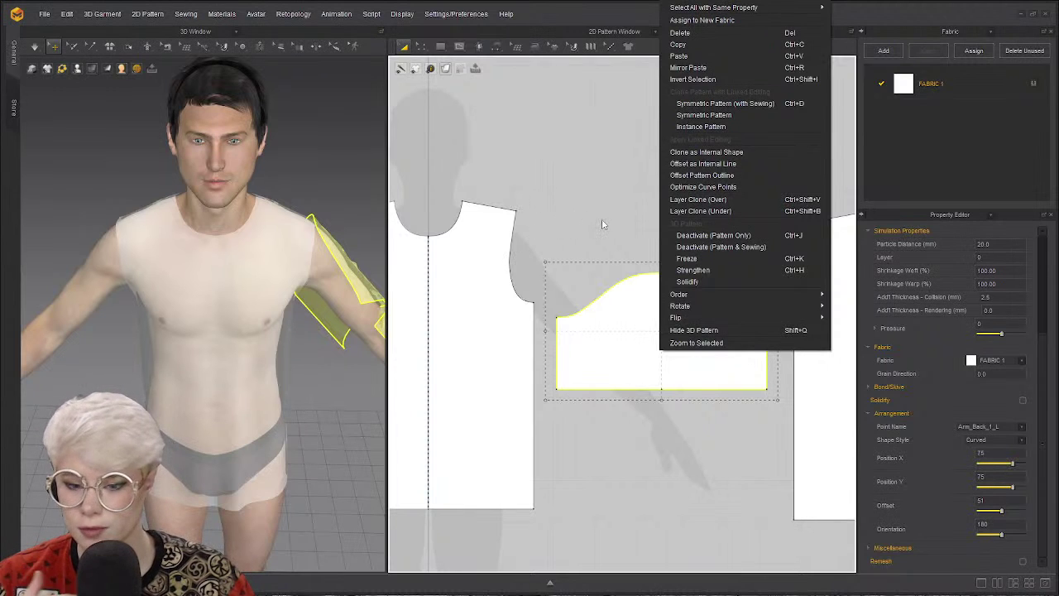
left_click(773, 103)
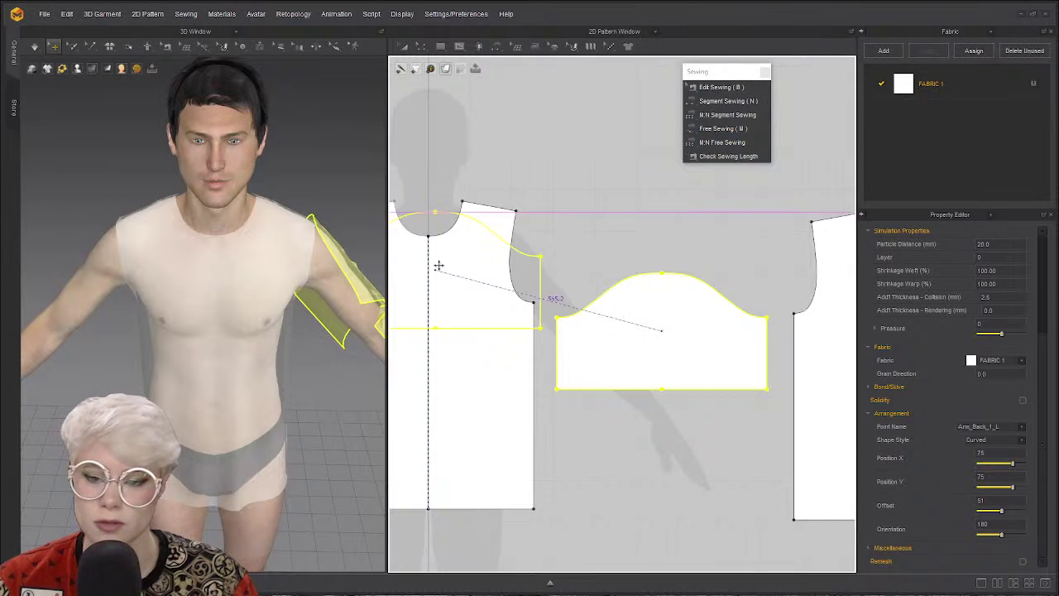
scroll(433, 230, "up", 4)
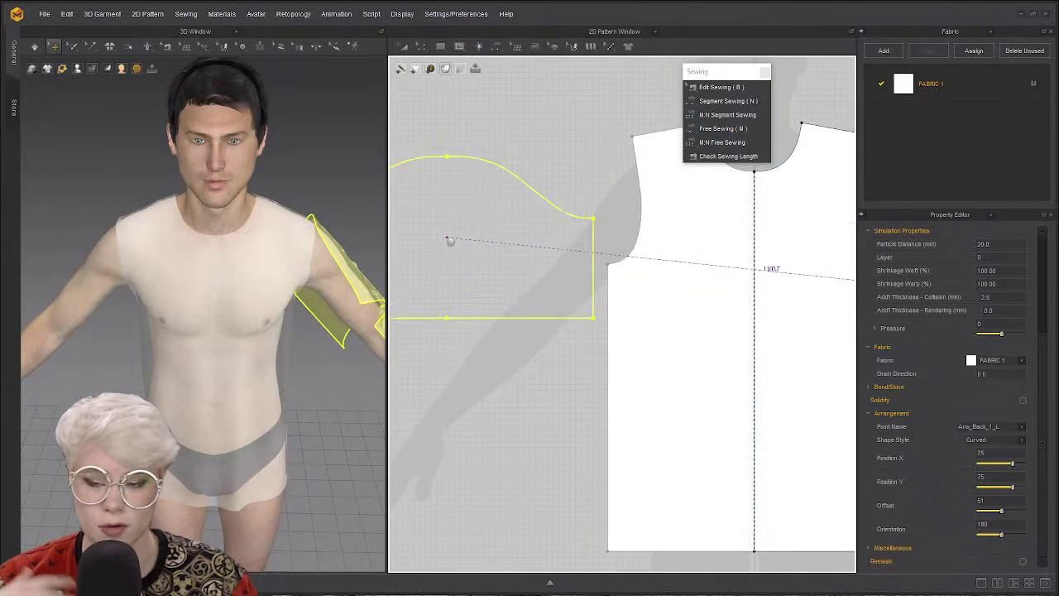
scroll(449, 240, "down", 2)
left_click(423, 250)
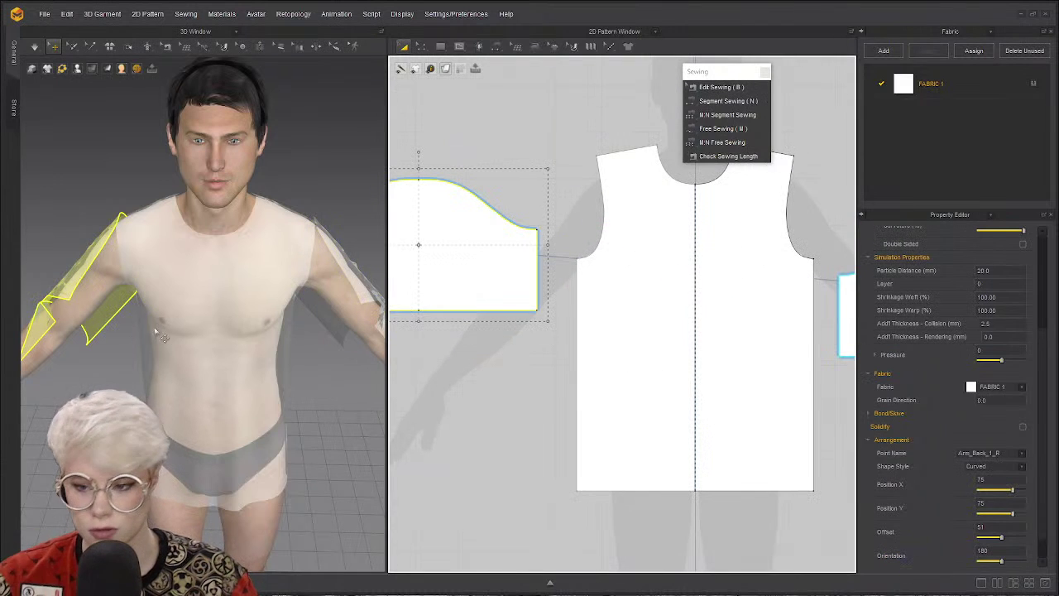
right_click_drag(136, 335, 104, 265)
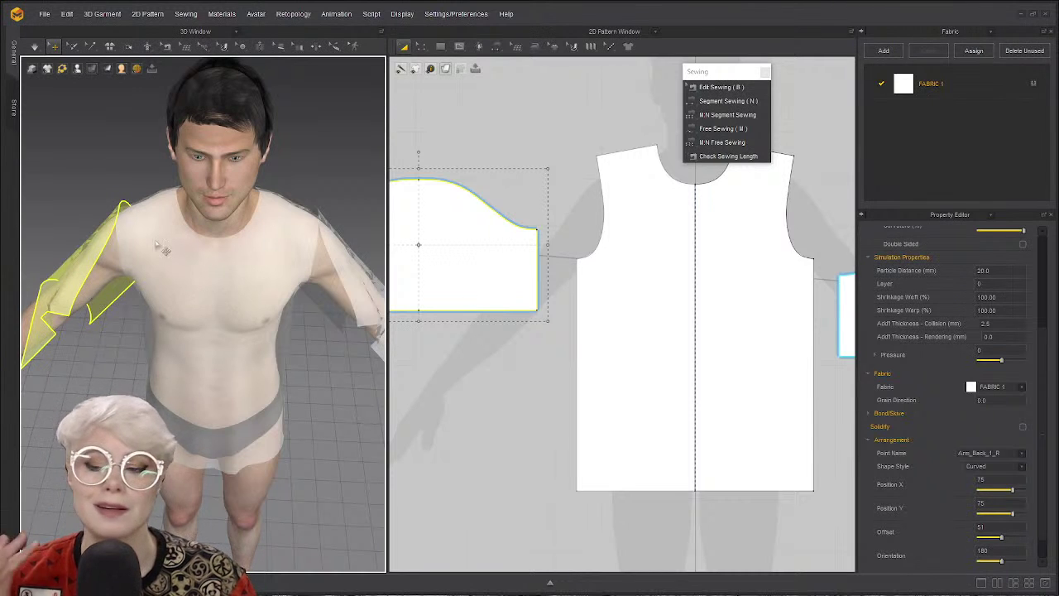
Sew the original sleeve's full cap curve with Free Sewing to the front armhole, underarm to shoulder, and the back armhole, shoulder to underarm.
scroll(627, 301, "down", 1)
middle_click_drag(626, 301, 438, 293)
scroll(552, 290, "down", 3)
middle_click_drag(643, 269, 522, 274)
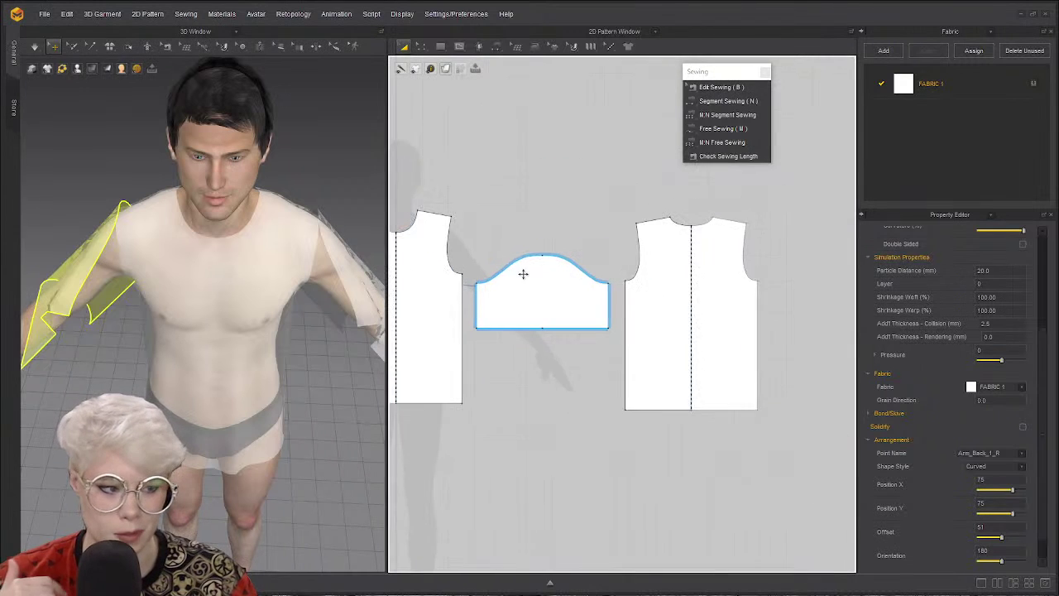
scroll(499, 285, "up", 3)
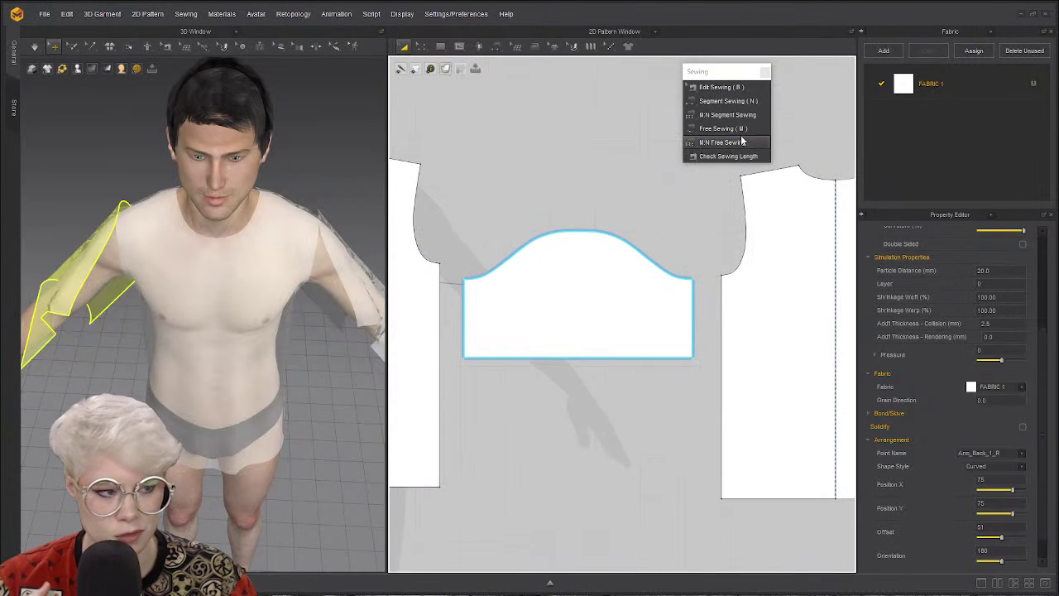
left_click(723, 128)
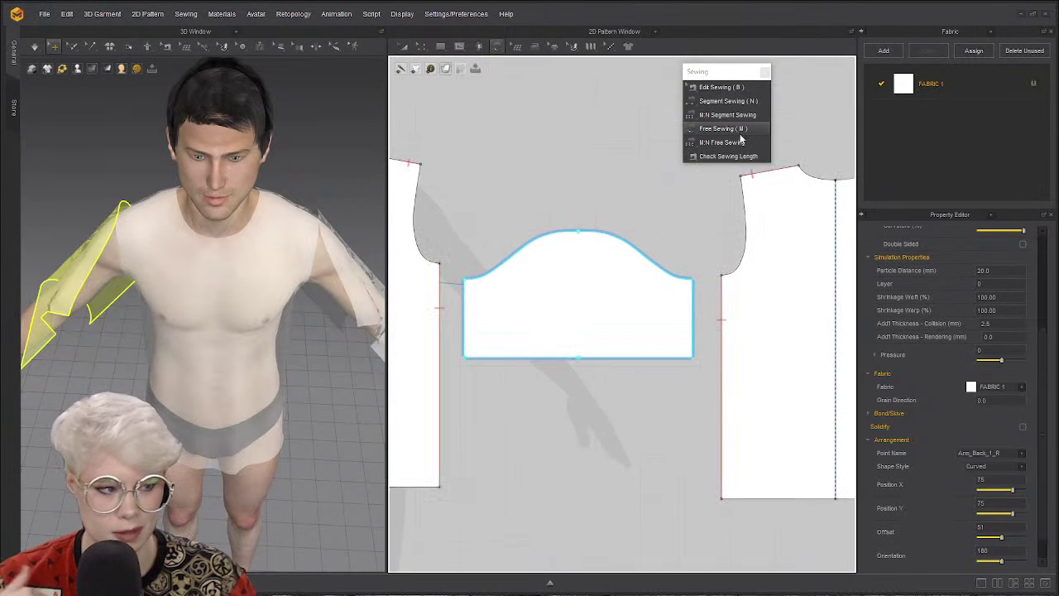
left_click(471, 290)
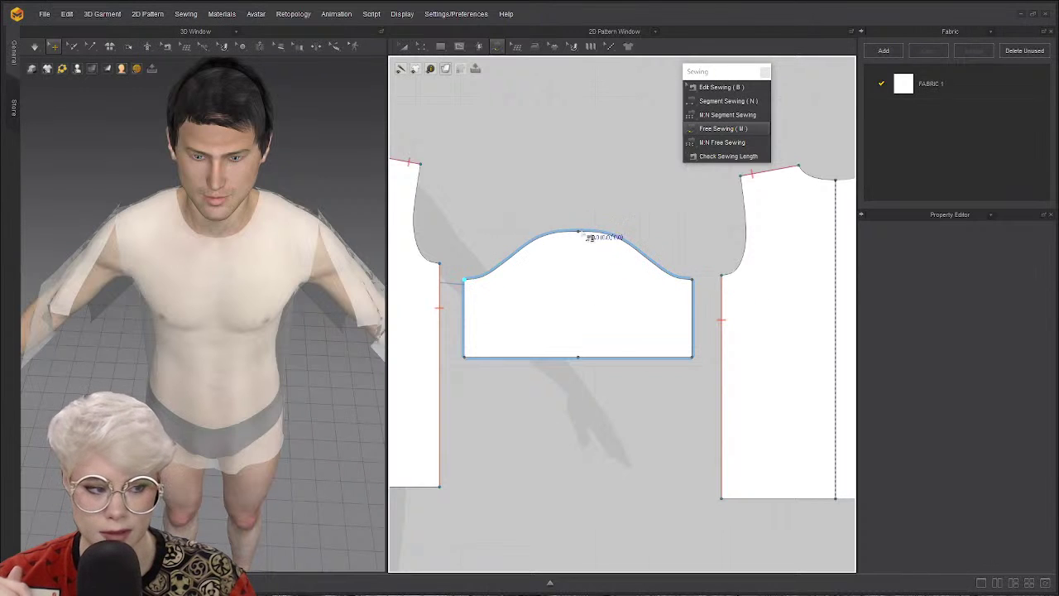
left_click(694, 281)
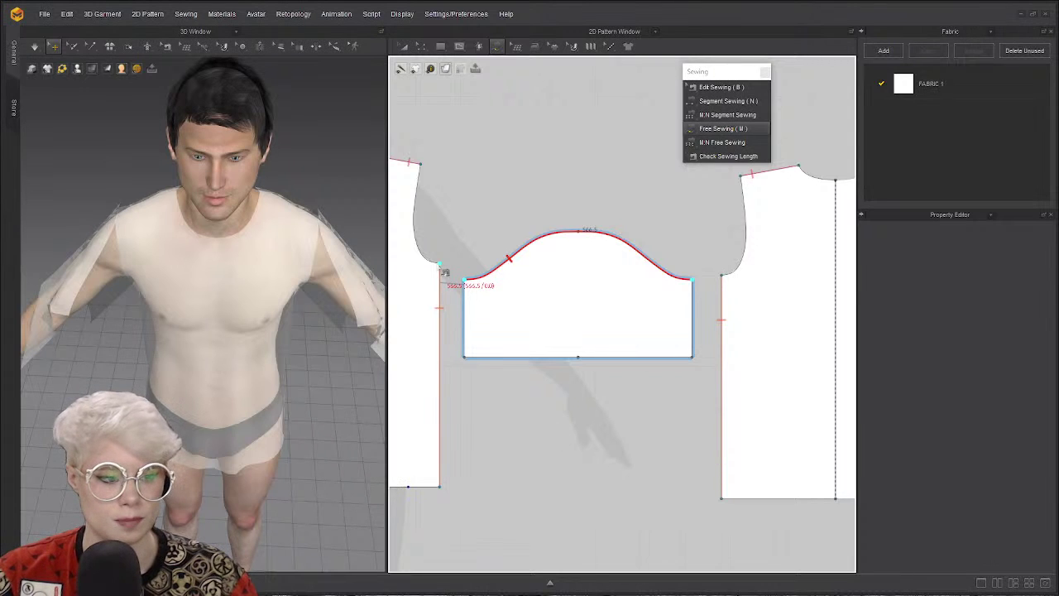
left_click(441, 268)
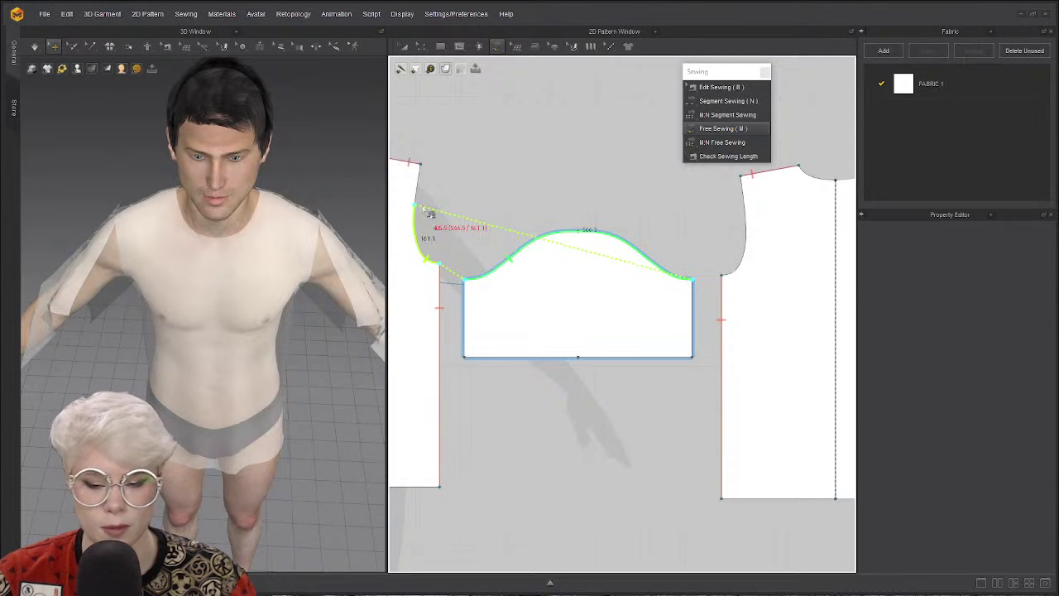
left_click(421, 168)
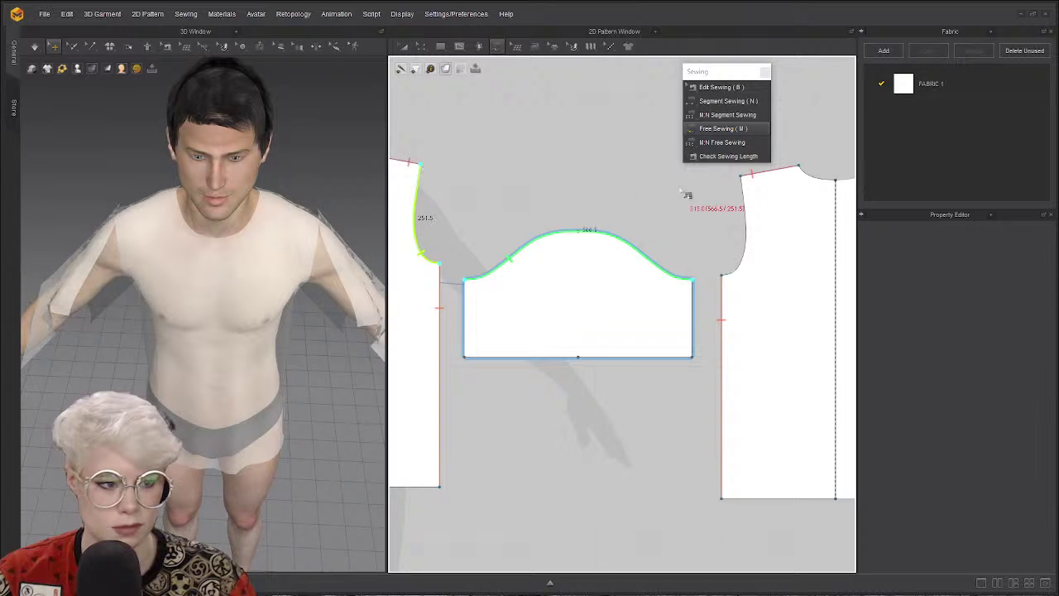
left_click(741, 179)
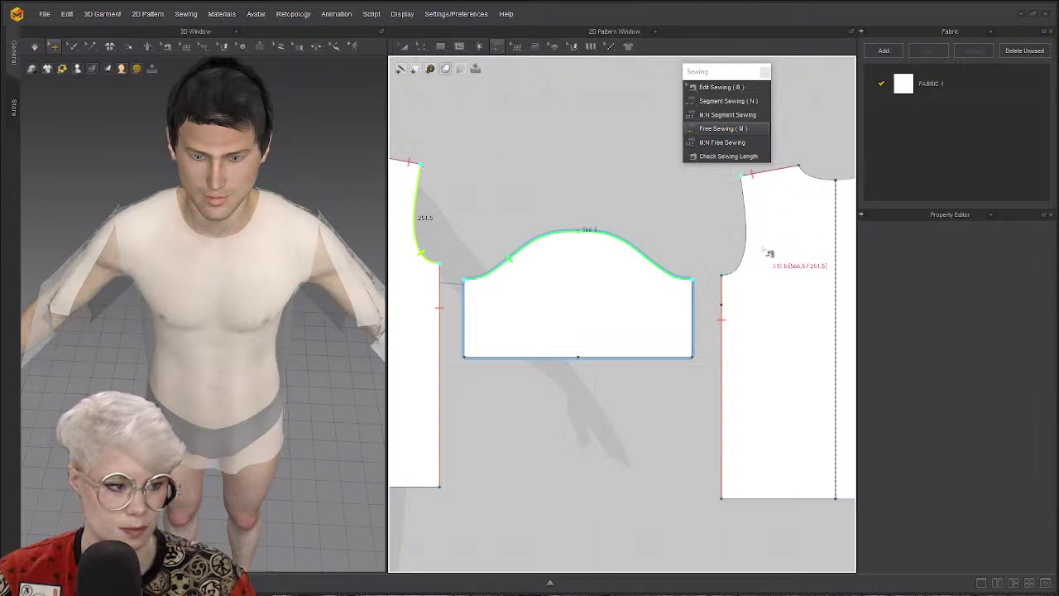
left_click(723, 277, "shift")
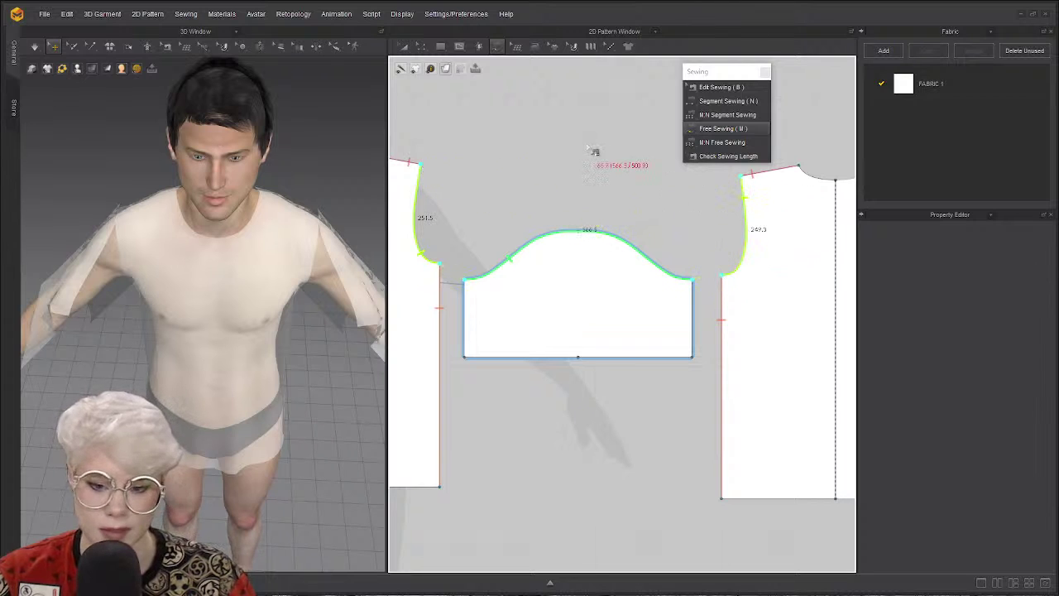
Examine how the seam lines of both sleeves connect to the front and back armholes across the pattern layout.
scroll(531, 203, "down", 4)
middle_click_drag(527, 217, 635, 235)
middle_click_drag(488, 204, 528, 203)
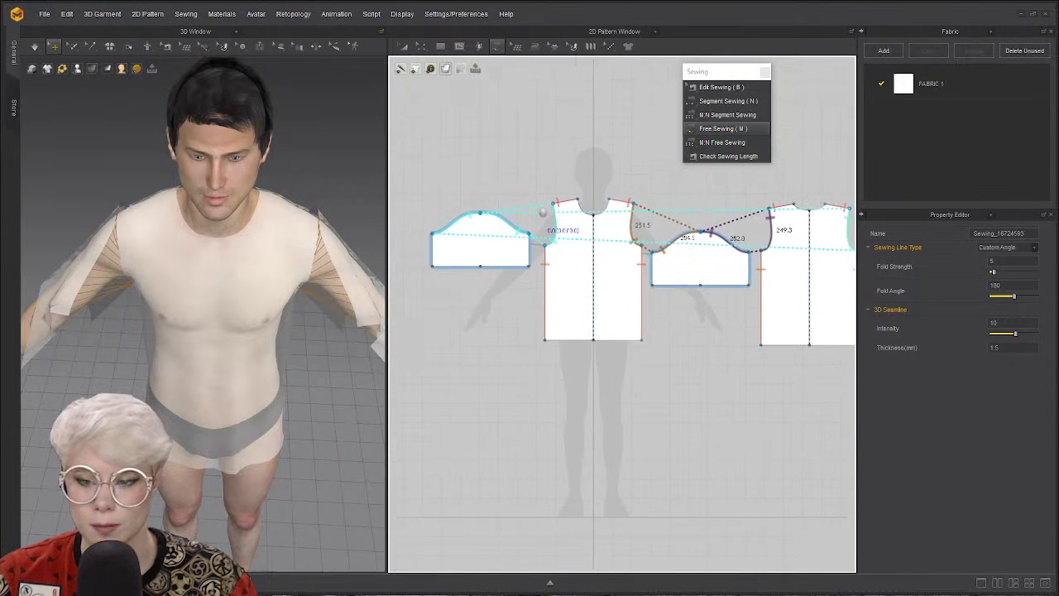
scroll(530, 209, "up", 3)
scroll(498, 217, "down", 1)
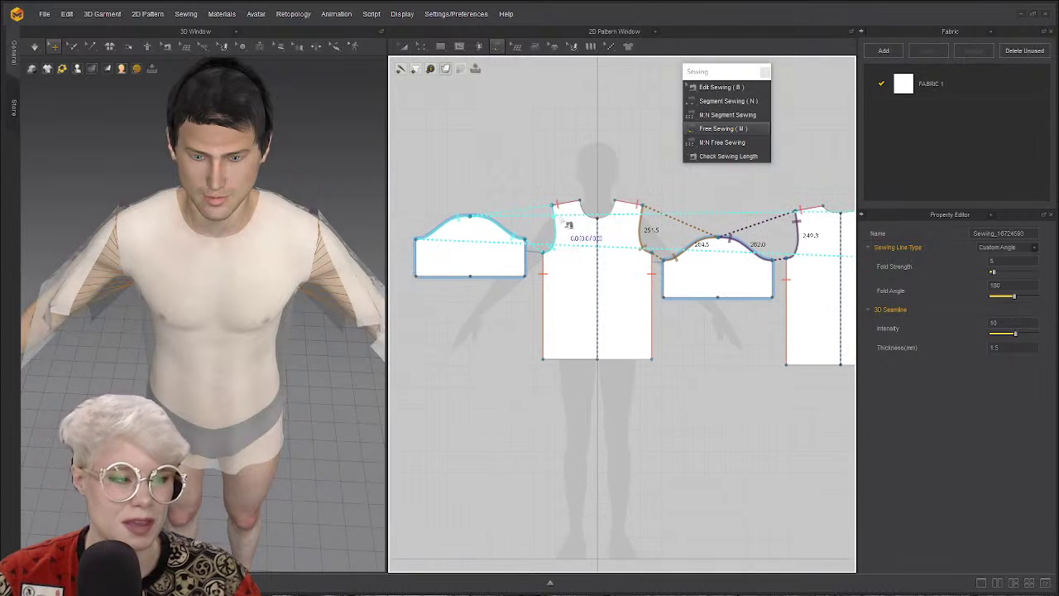
scroll(486, 238, "up", 4)
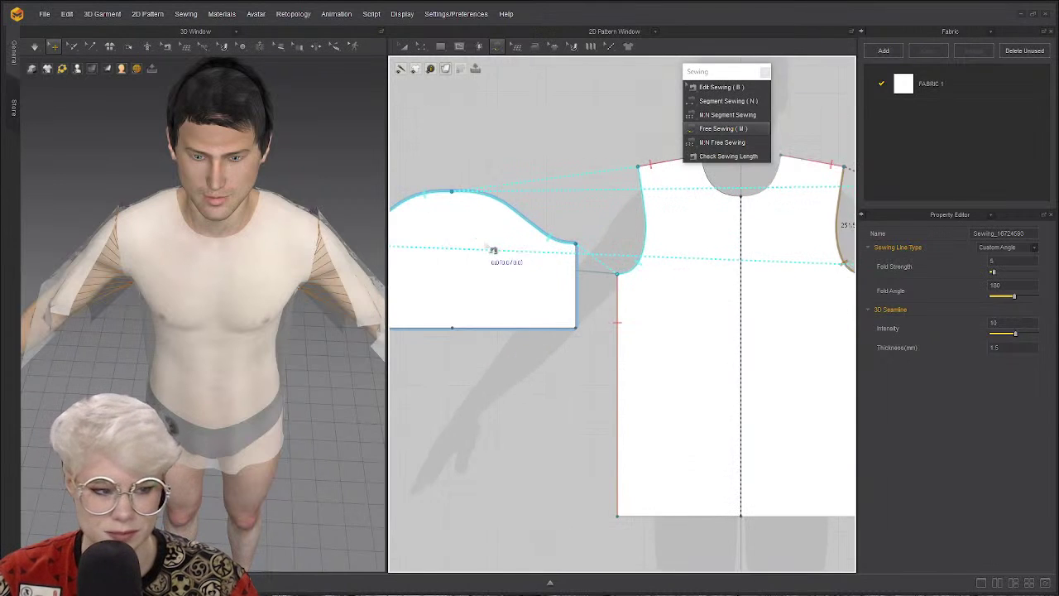
middle_click_drag(670, 253, 473, 260)
scroll(501, 266, "down", 1)
scroll(654, 257, "down", 3)
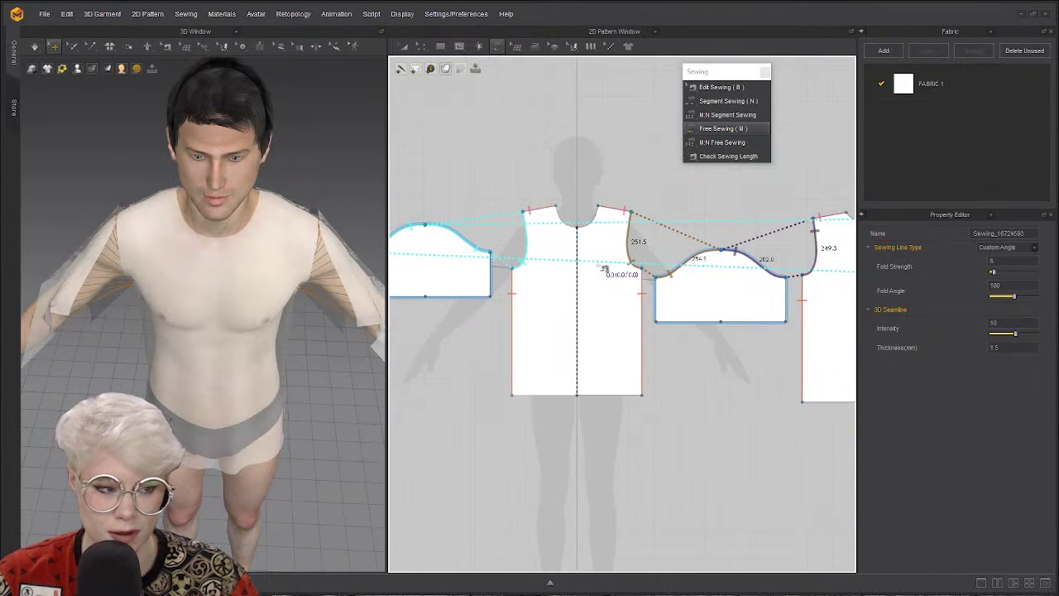
middle_click_drag(590, 234, 477, 242)
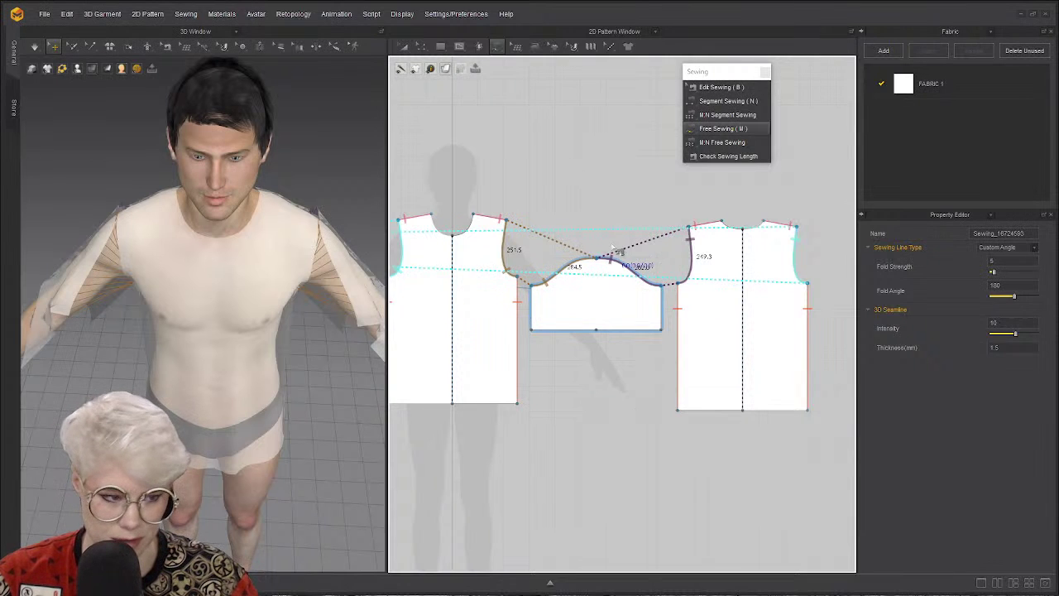
middle_click_drag(502, 348, 680, 334)
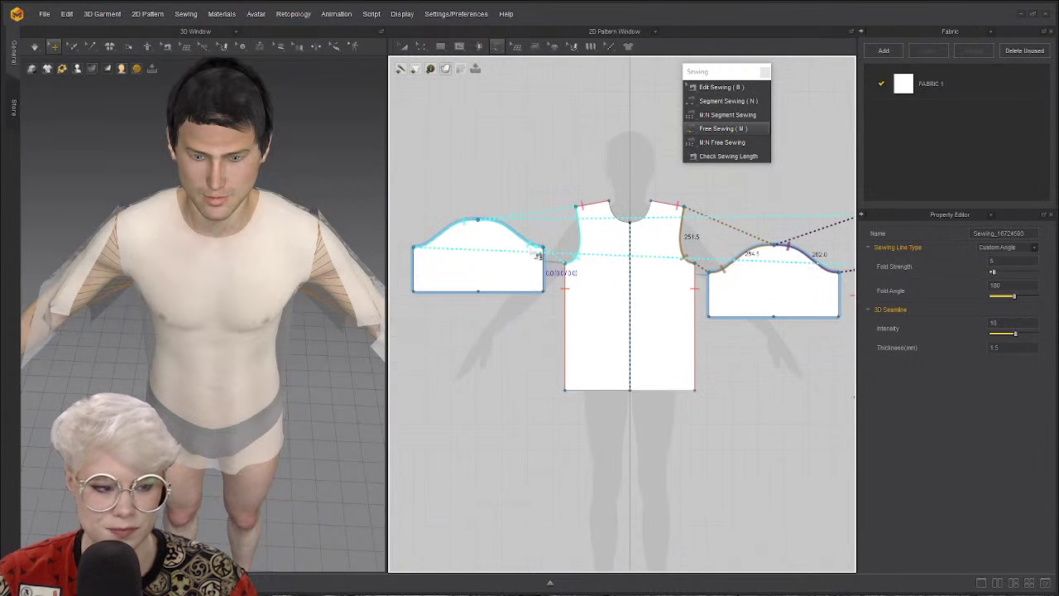
scroll(255, 260, "up", 3)
Sew the original sleeve's two short side edges together with Segment Sewing to close the underarm seam.
right_click_drag(254, 258, 230, 269)
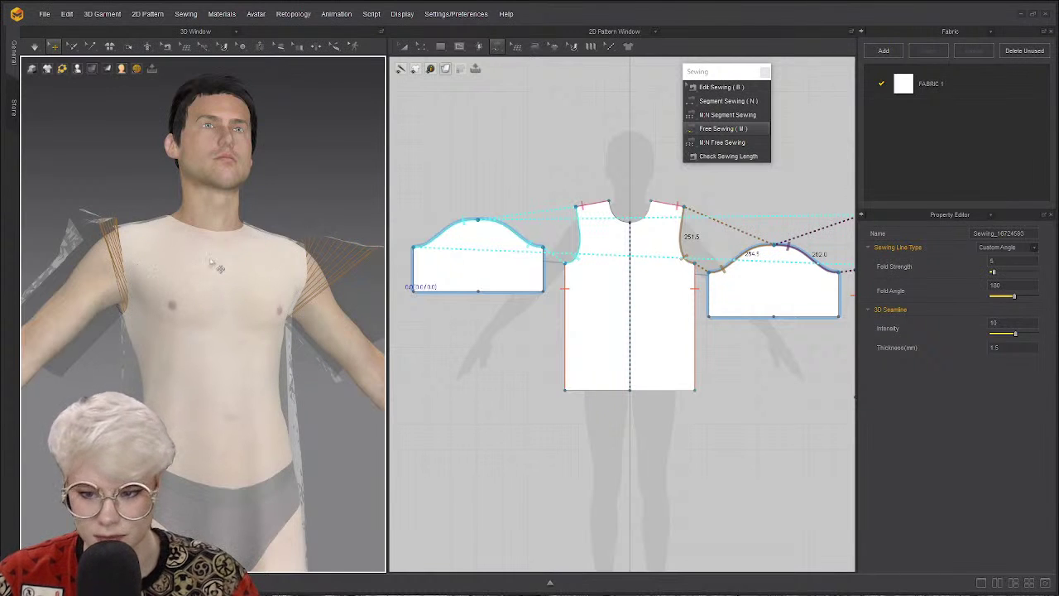
right_click_drag(172, 263, 150, 293)
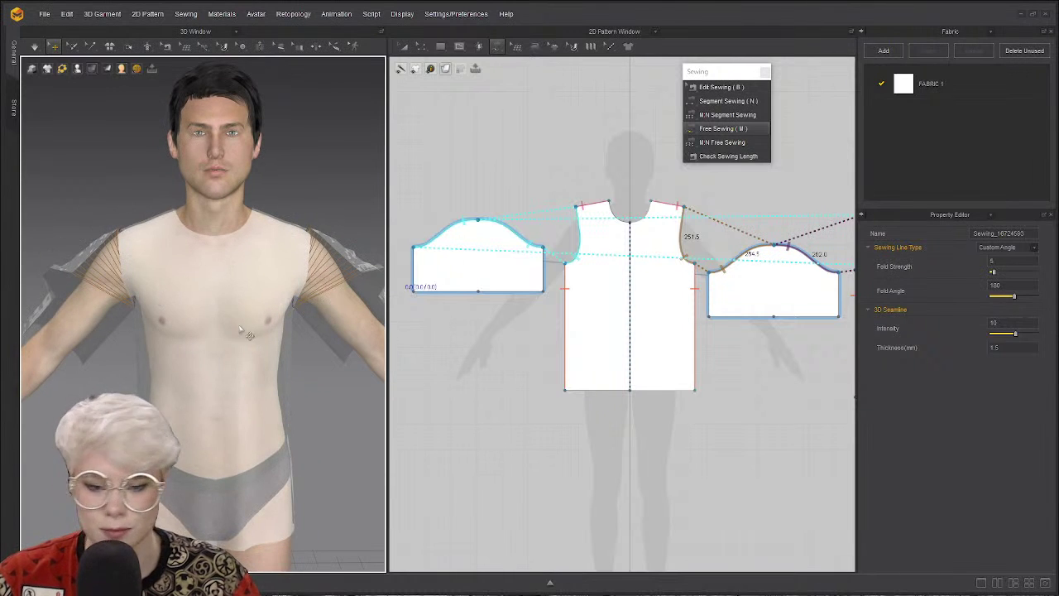
right_click_drag(231, 299, 254, 327)
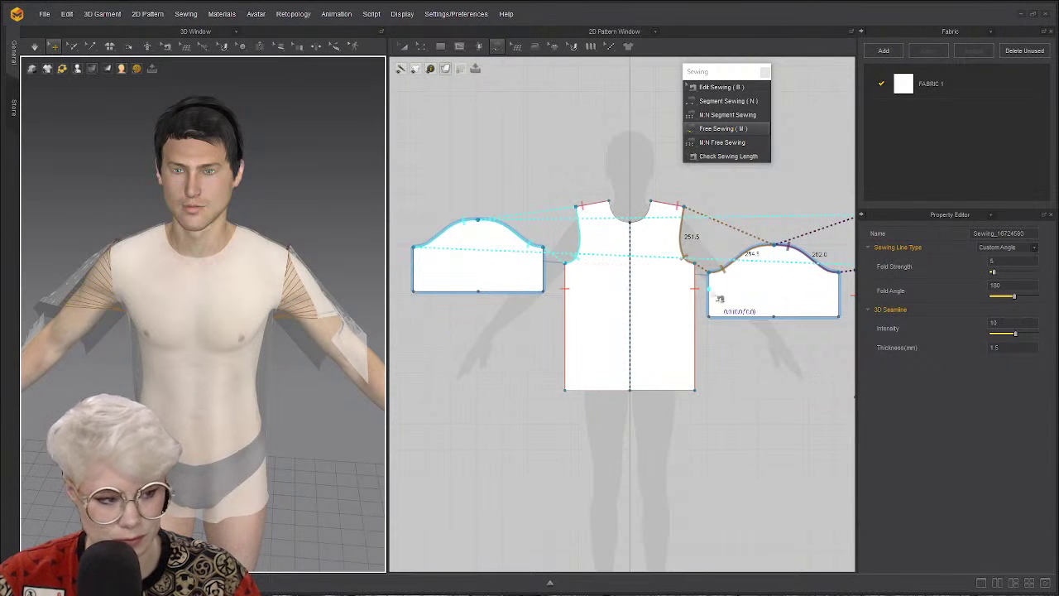
left_click(723, 100)
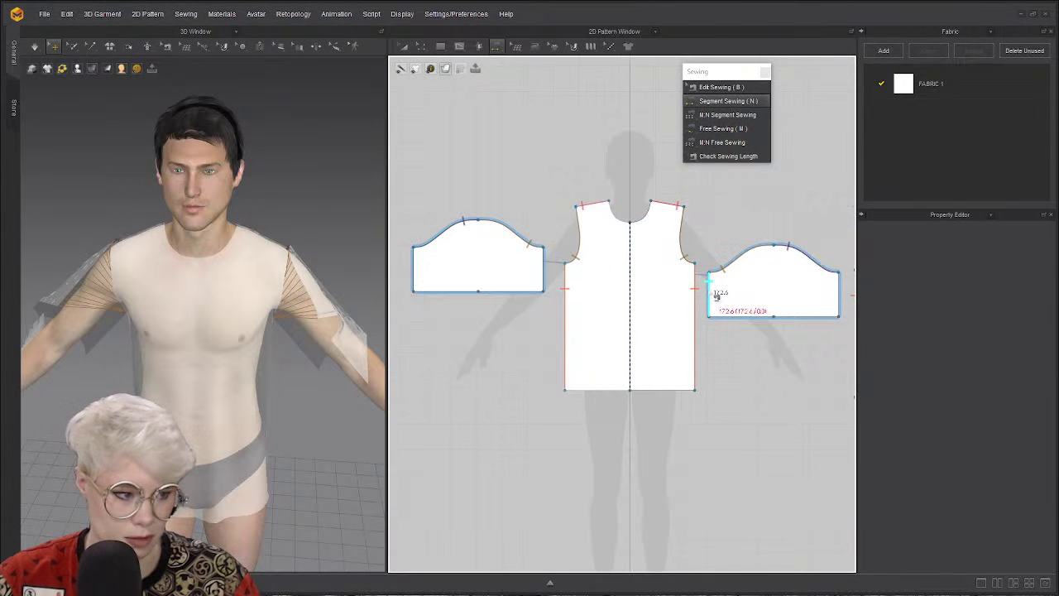
left_click(721, 291)
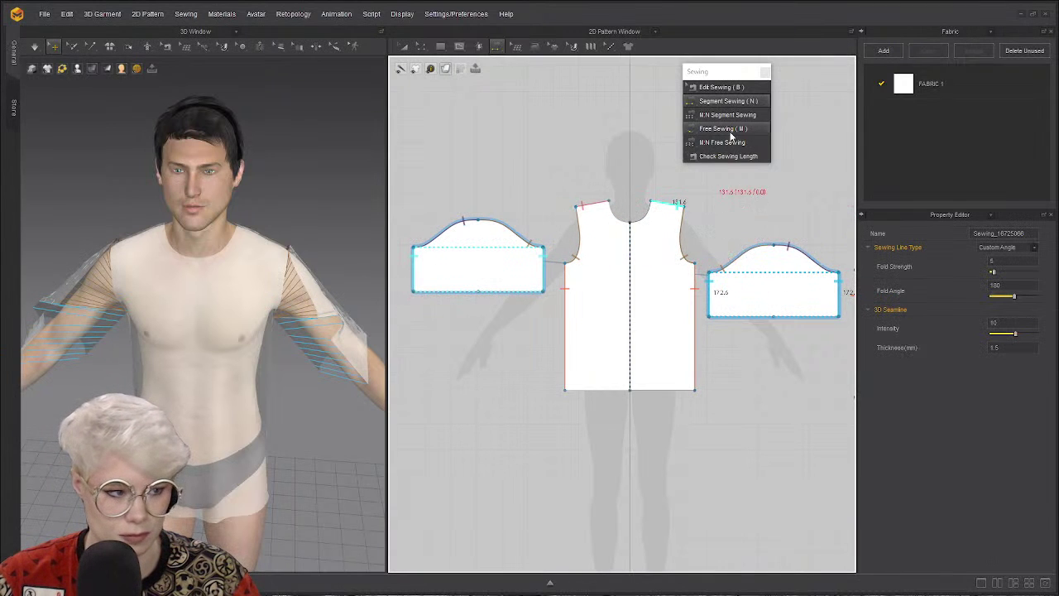
Examine the placement and seam lines of both sleeves around the avatar's arms from the front, side and back.
scroll(275, 304, "up", 2)
scroll(276, 303, "up", 1)
mouse_move(275, 304)
right_mouse_down()
mouse_move(308, 300)
mouse_move(241, 299)
mouse_move(259, 300)
right_mouse_up()
scroll(263, 301, "down", 3)
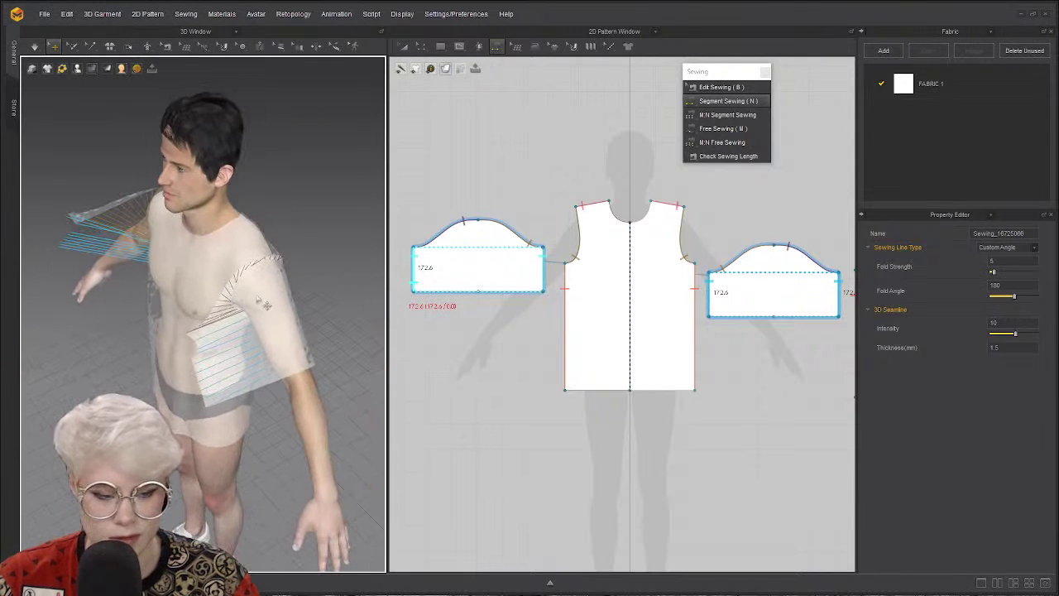
left_click(292, 299)
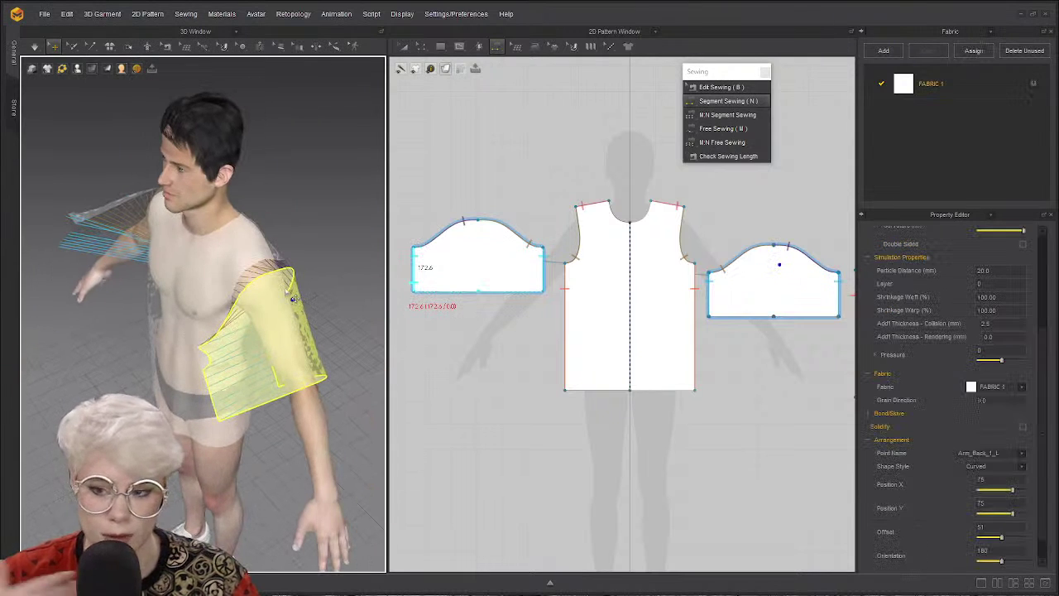
right_click_drag(281, 293, 317, 248)
scroll(308, 287, "up", 1)
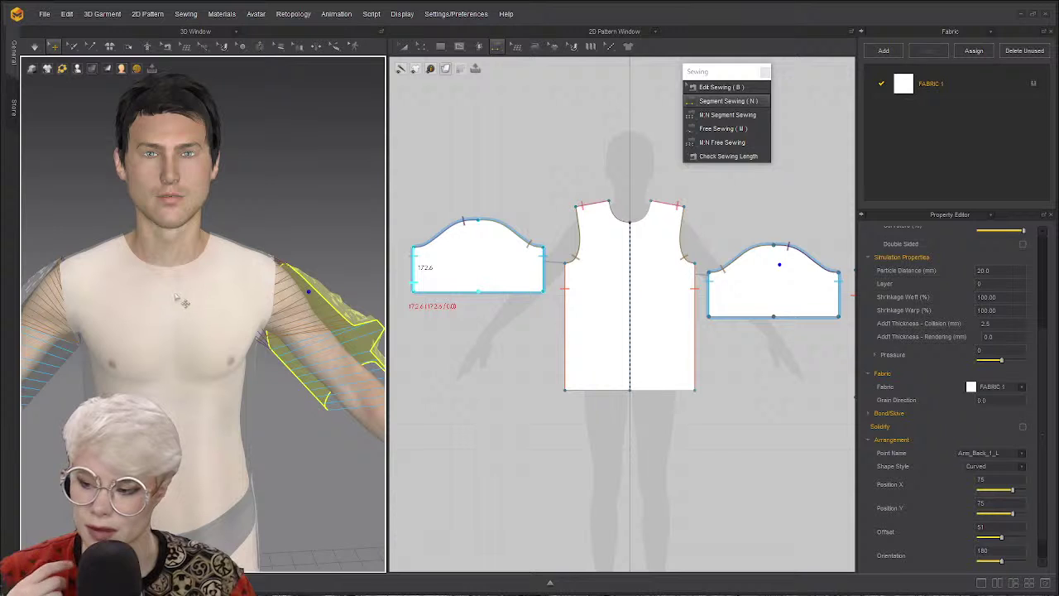
right_click_drag(170, 300, 315, 258)
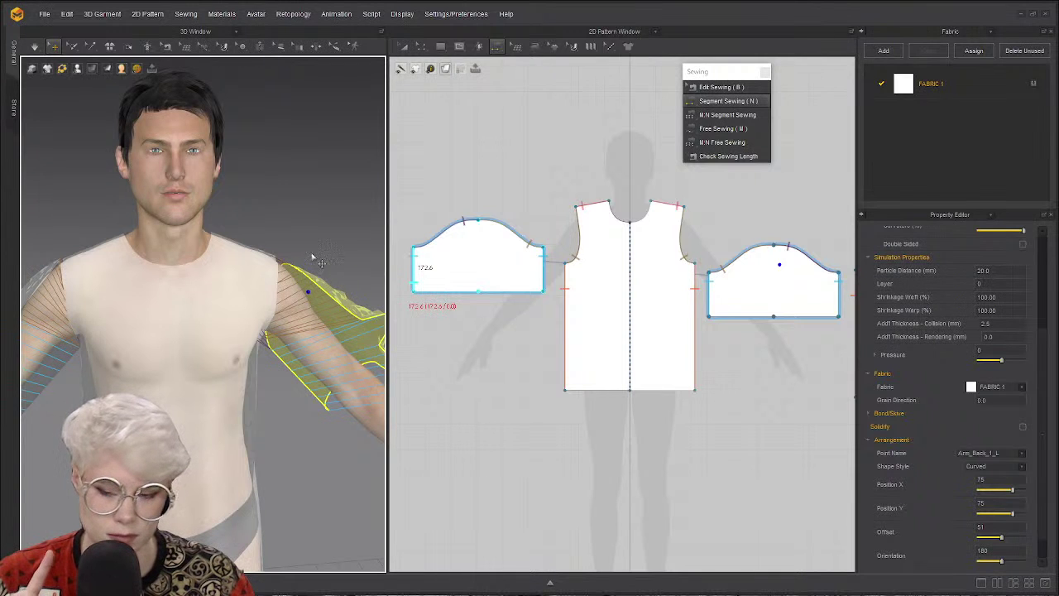
right_click_drag(308, 291, 354, 324)
left_click(684, 236)
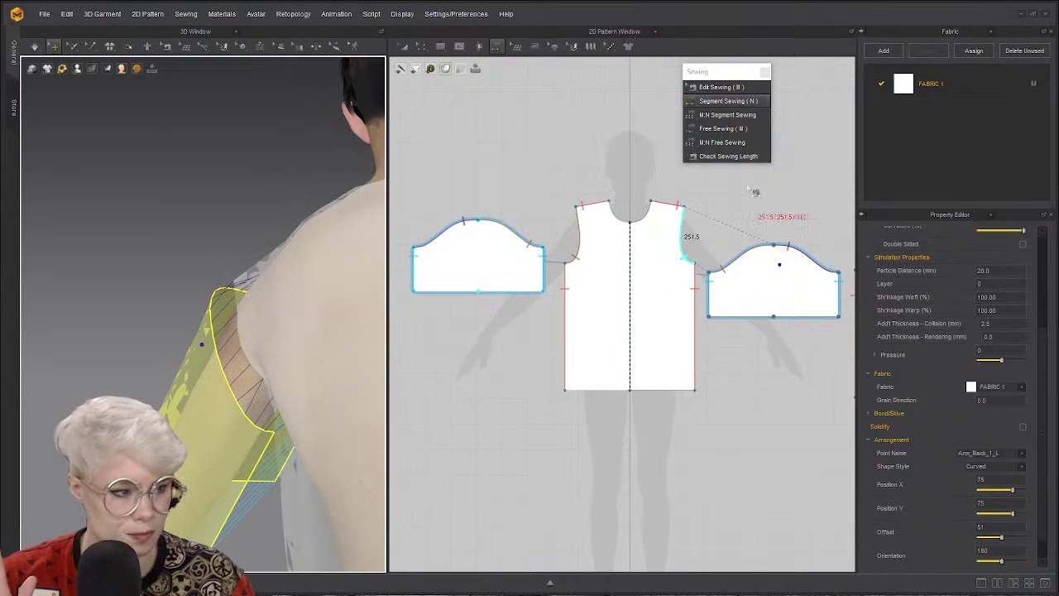
Reverse the sewing direction of the seam joining the sleeve cap to the back armhole, and reverse it a second time.
left_click(719, 87)
left_click(787, 247)
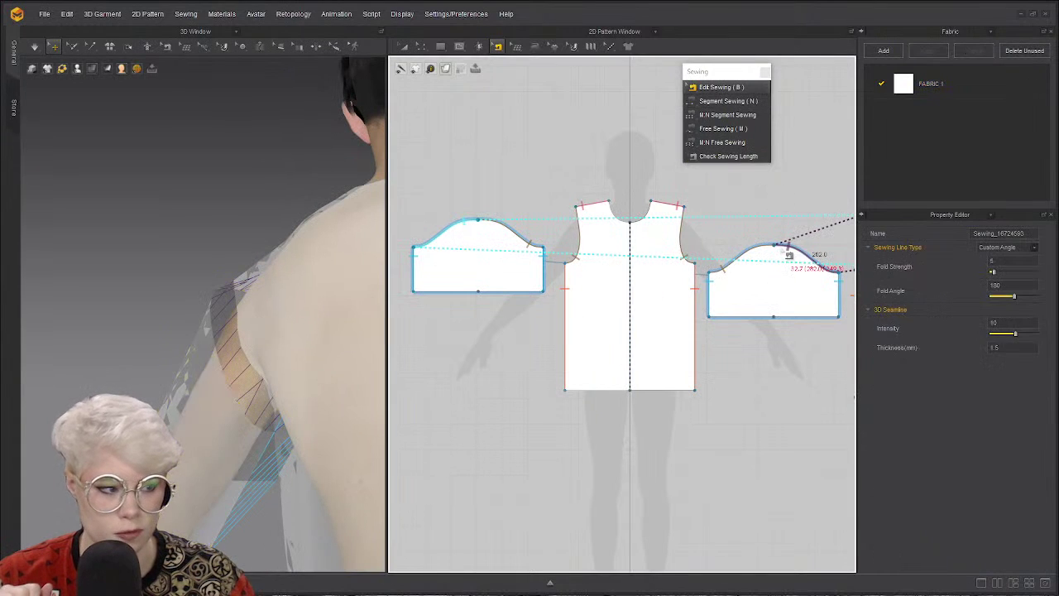
right_click(780, 246)
left_click(819, 266)
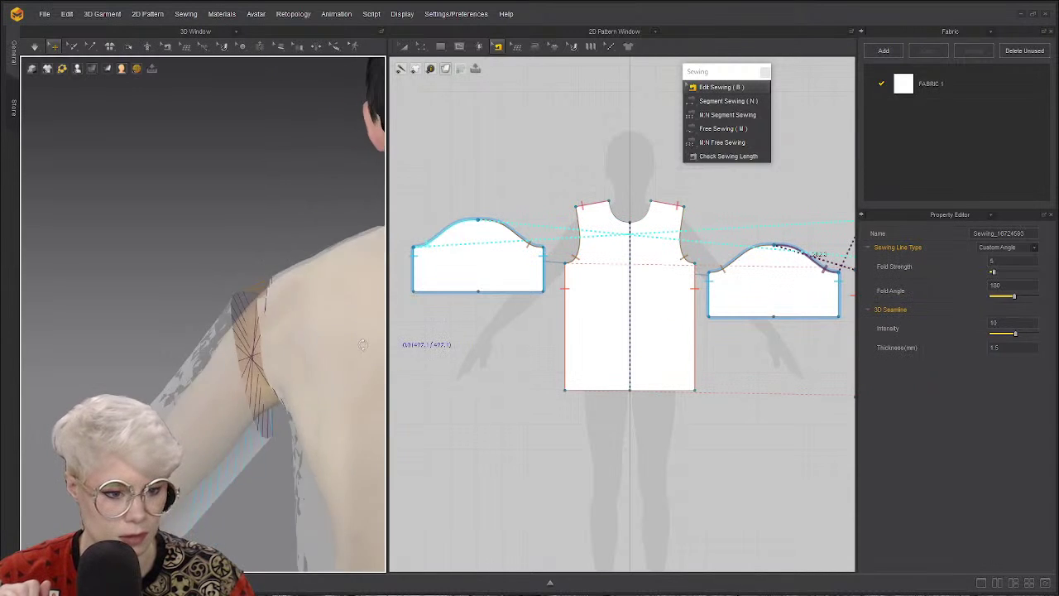
scroll(304, 400, "up", 3)
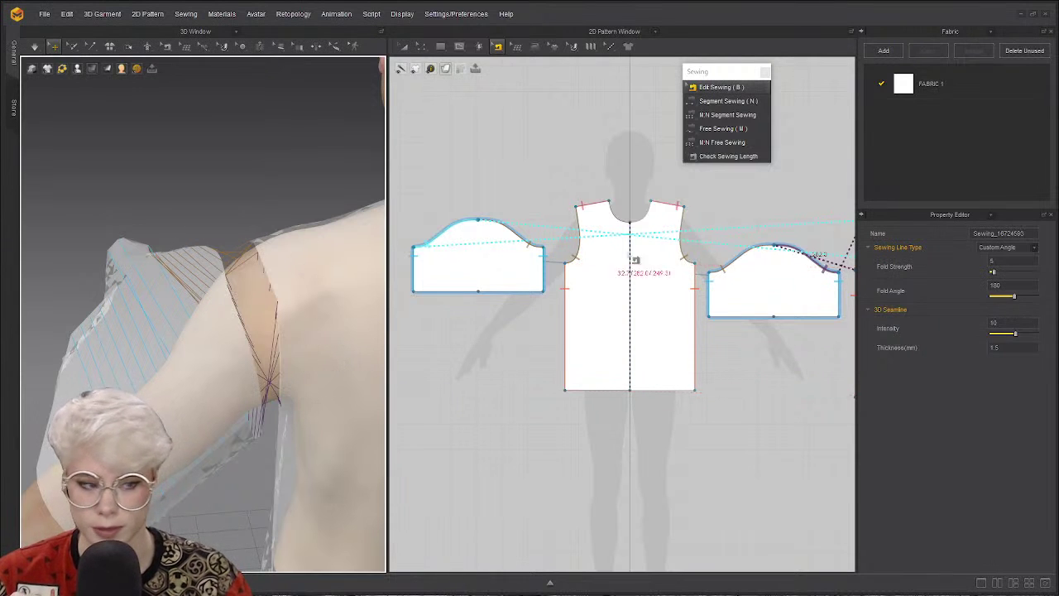
right_click(821, 274)
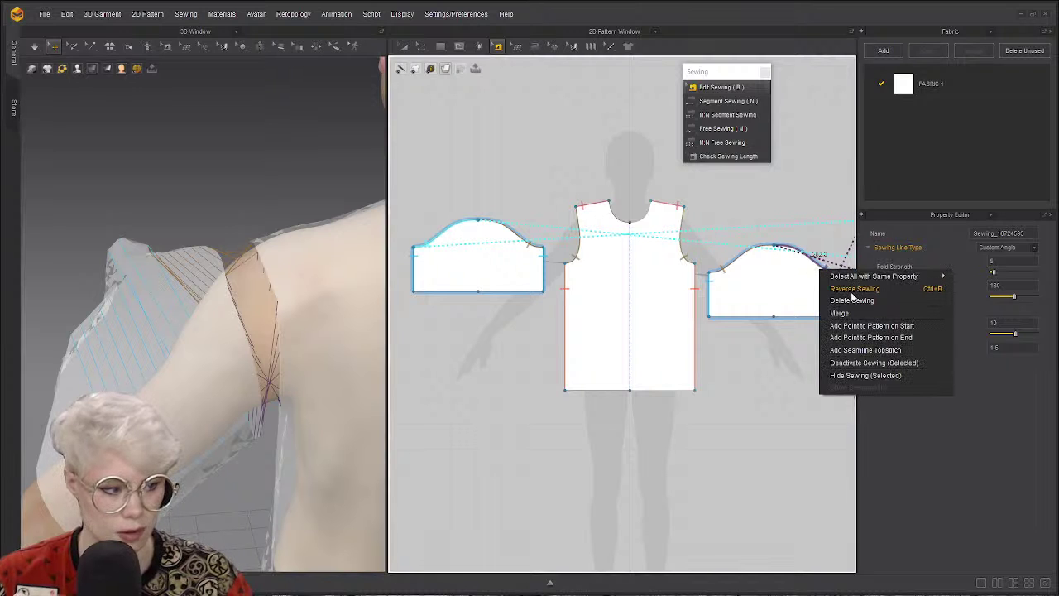
left_click(852, 290)
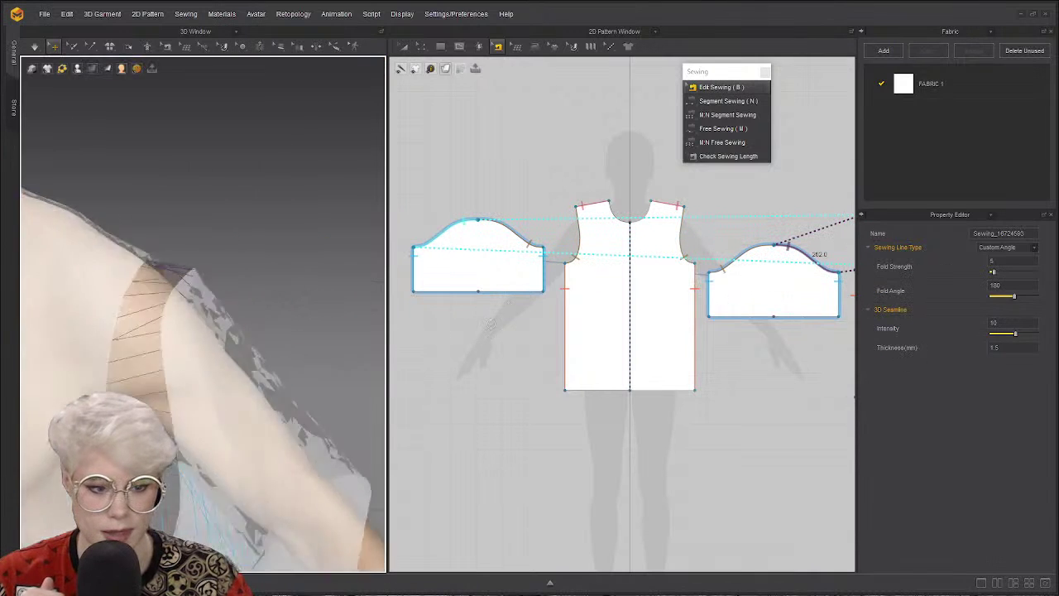
Inspect the armhole and underarm seam lines of both sleeves from several angles around the avatar's shoulders.
right_click_drag(233, 317, 190, 372)
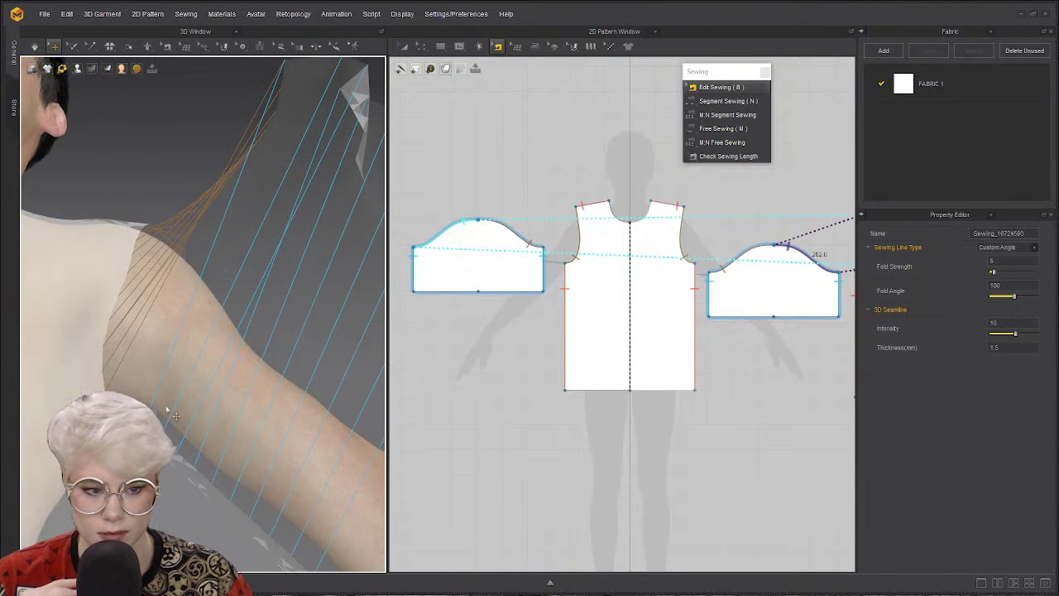
right_click_drag(200, 151, 42, 348)
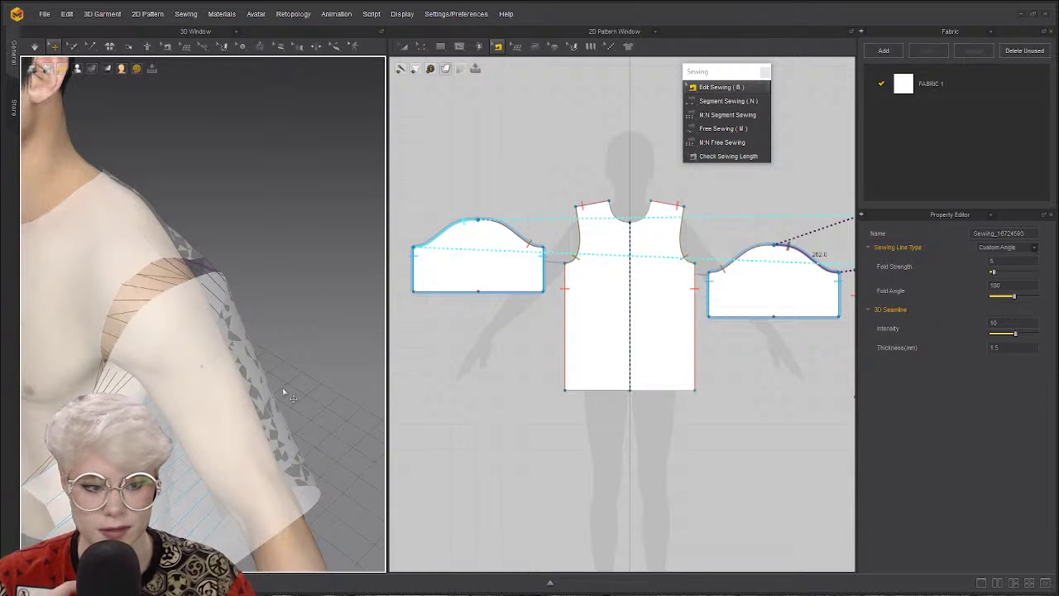
right_click_drag(284, 393, 261, 277)
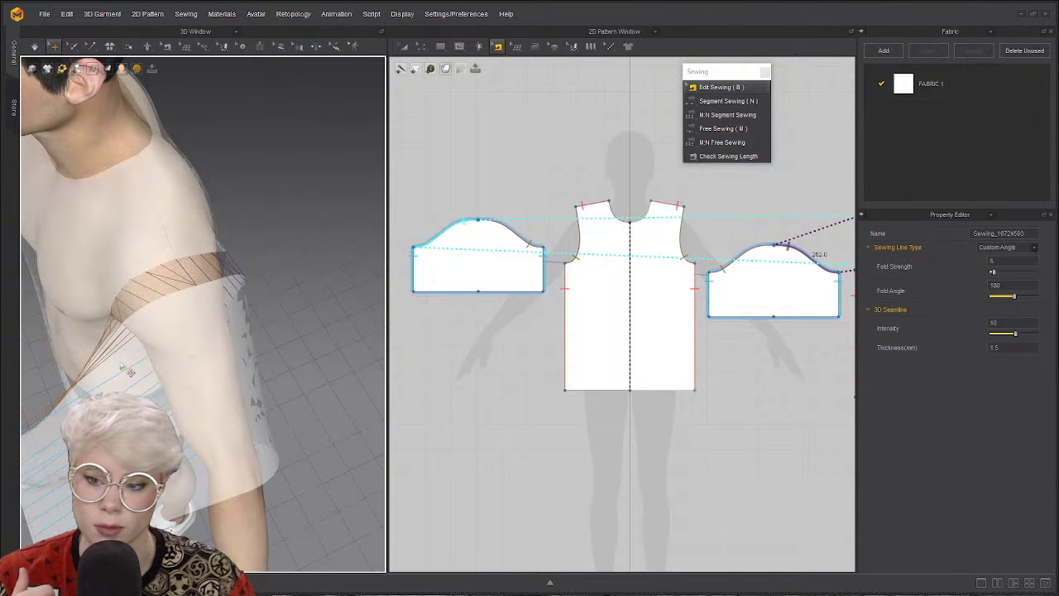
right_click_drag(141, 365, 240, 332)
scroll(198, 336, "down", 5)
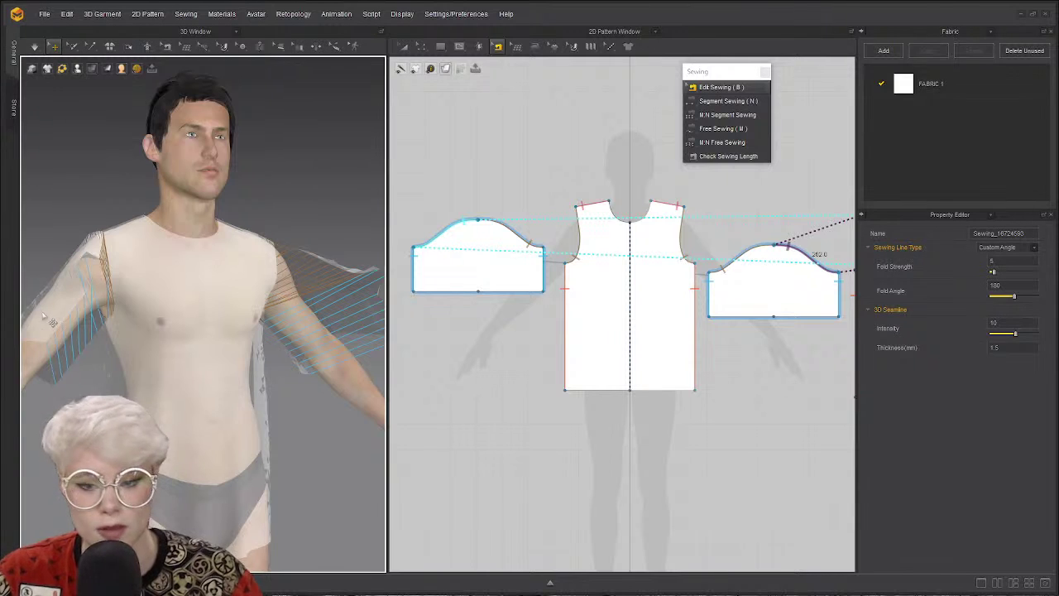
scroll(48, 317, "down", 1)
right_click_drag(57, 317, 24, 341)
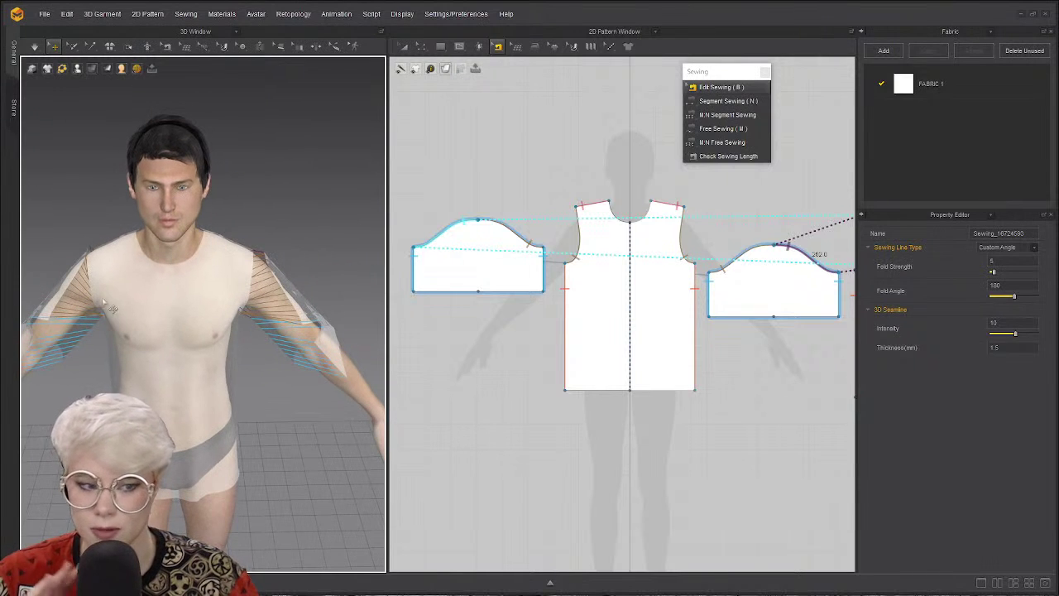
middle_click_drag(103, 299, 150, 282)
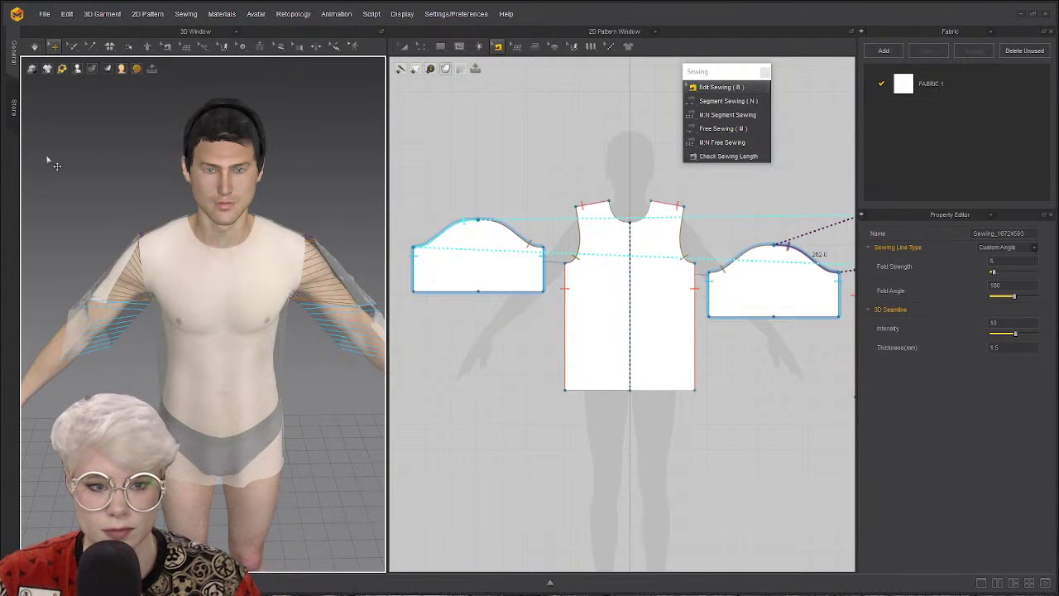
Switch the garment from translucent to opaque display on the avatar and close the floating list of sewing tools.
left_click(92, 69)
left_click(104, 93)
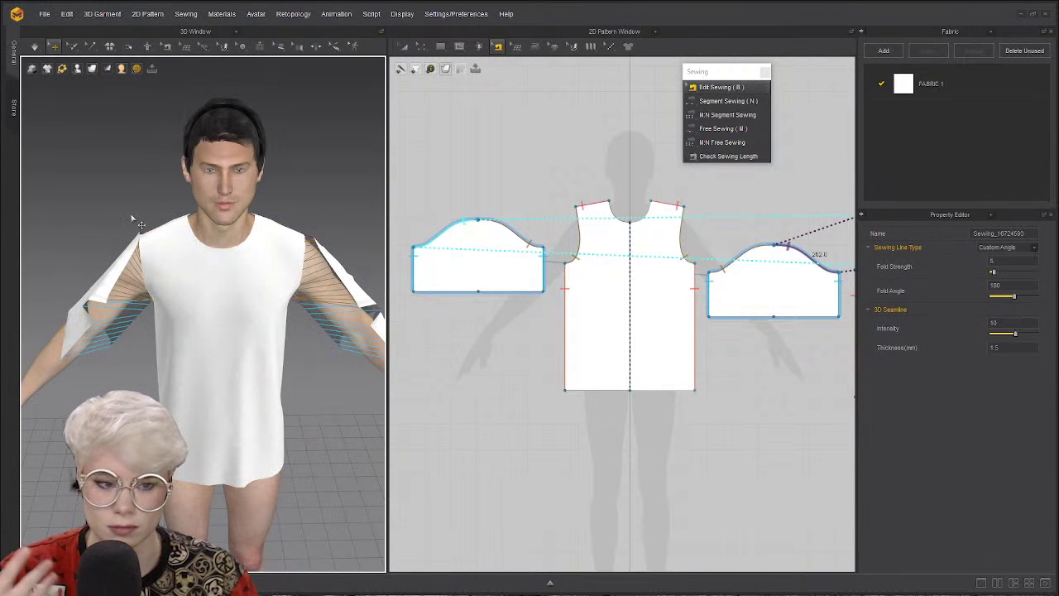
mouse_move(132, 219)
right_mouse_down()
mouse_move(151, 191)
mouse_move(121, 203)
right_mouse_up()
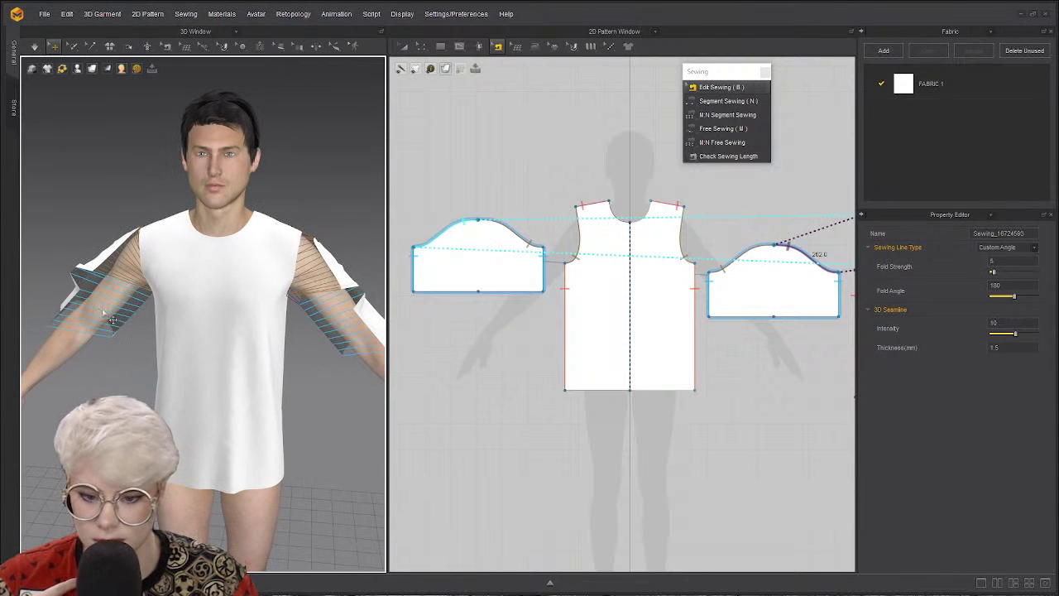
left_click(765, 74)
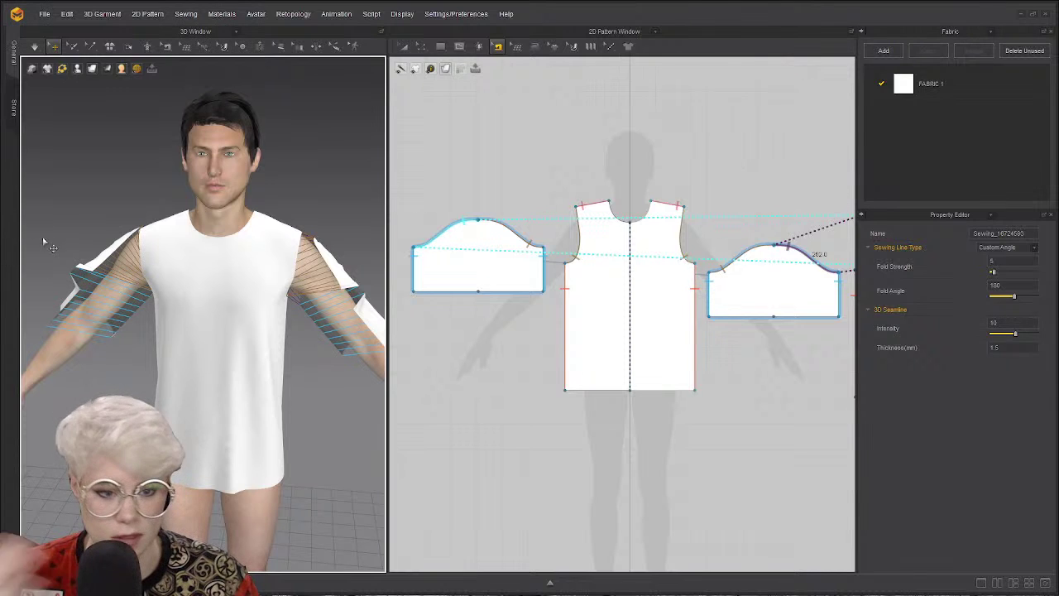
Check how both unsimulated sleeves and their seam lines sit around the avatar's arms with the garment shown opaque.
left_click(44, 47)
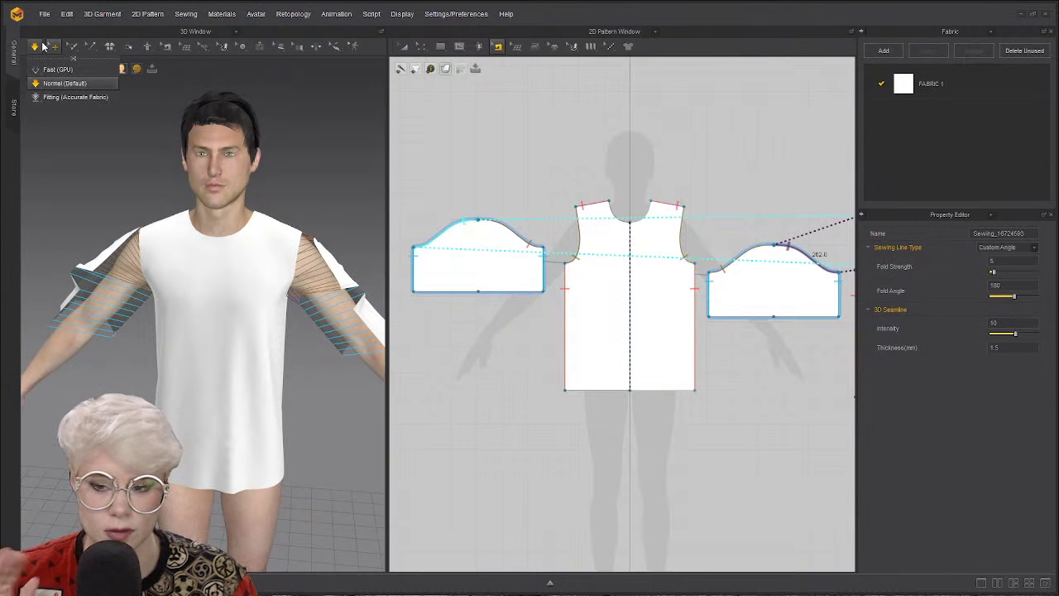
scroll(176, 258, "up", 8)
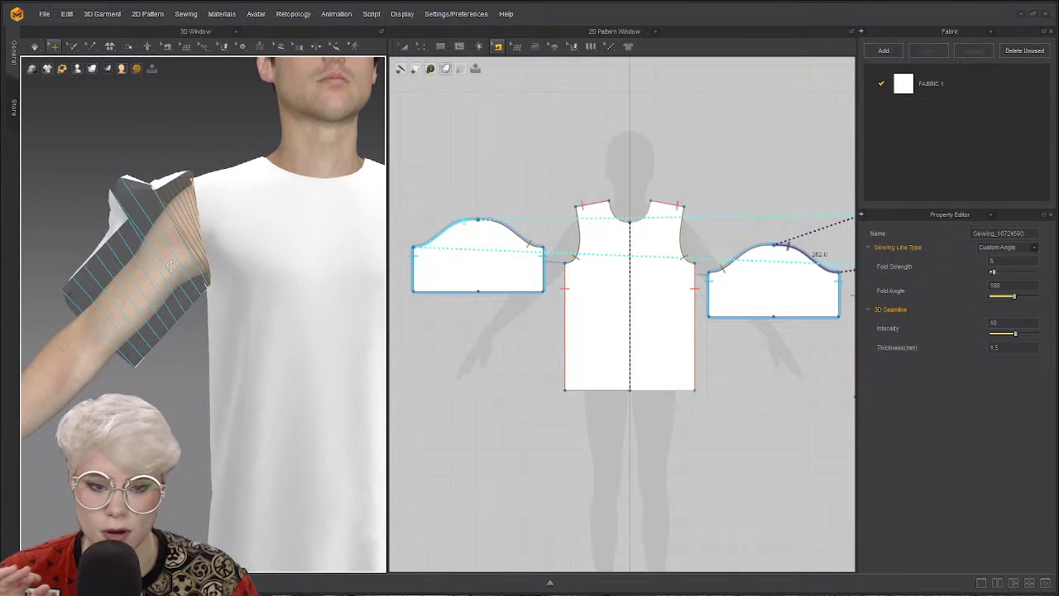
scroll(176, 258, "down", 1)
middle_click_drag(176, 258, 125, 267)
middle_click_drag(270, 251, 116, 272)
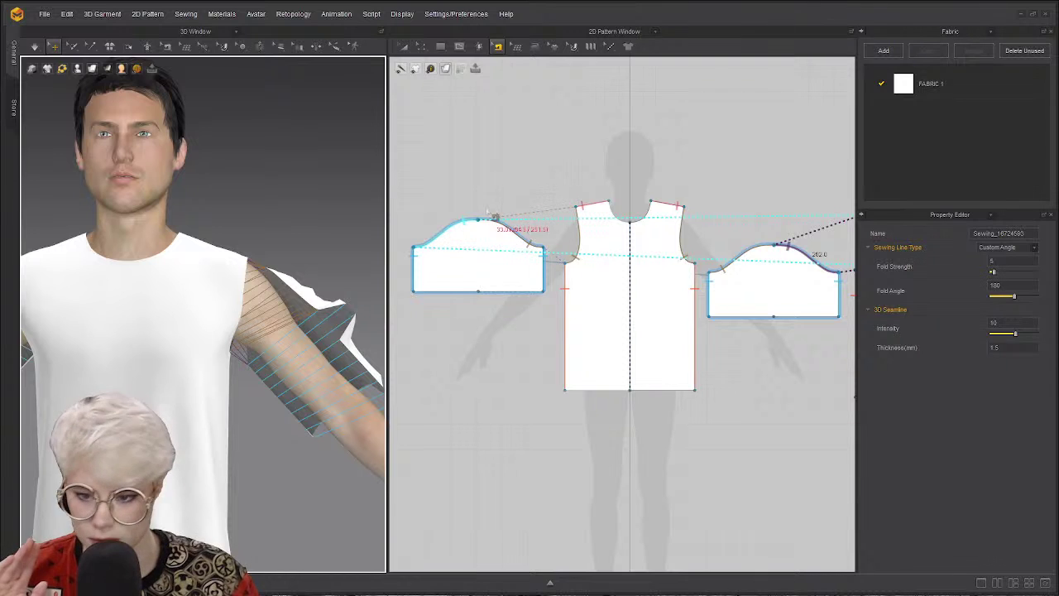
right_click_drag(329, 313, 235, 309)
scroll(235, 309, "up", 3)
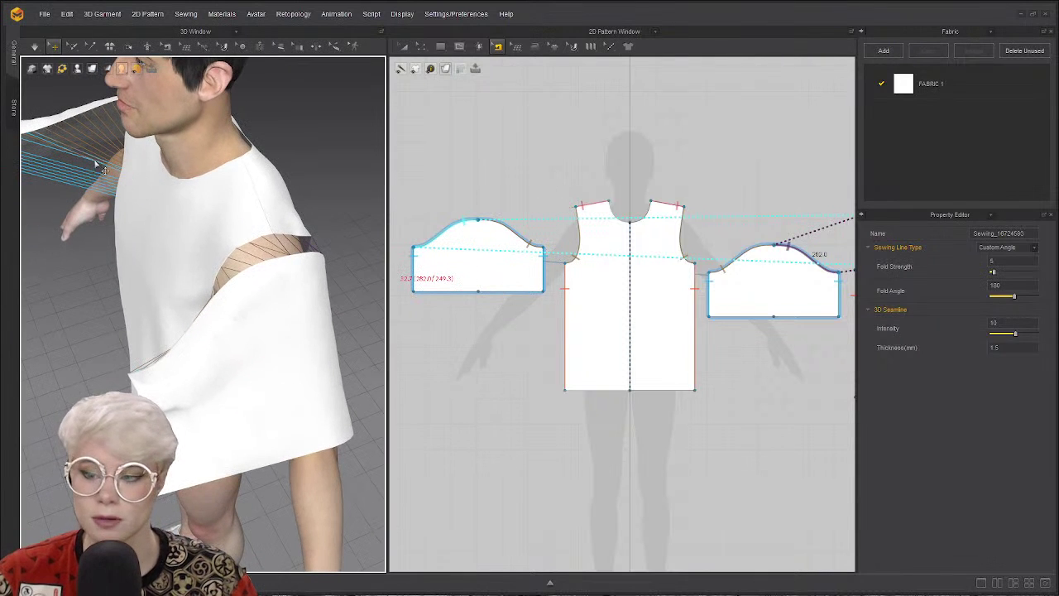
Run the simulation in Normal (Default) mode to pull the sleeve seams closed and drape the T-shirt on the avatar.
left_click(35, 47)
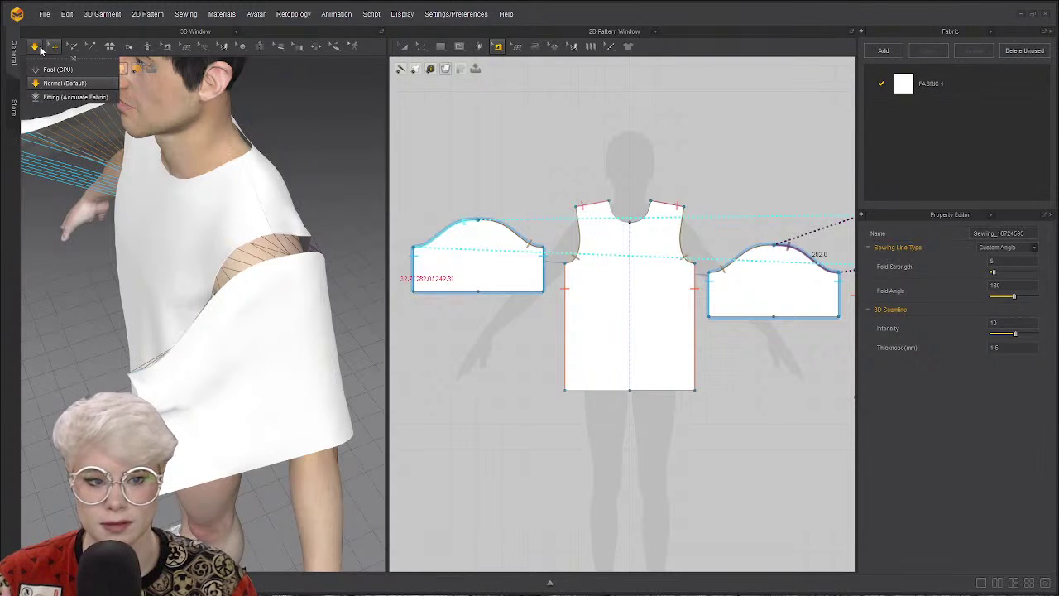
left_click(66, 83)
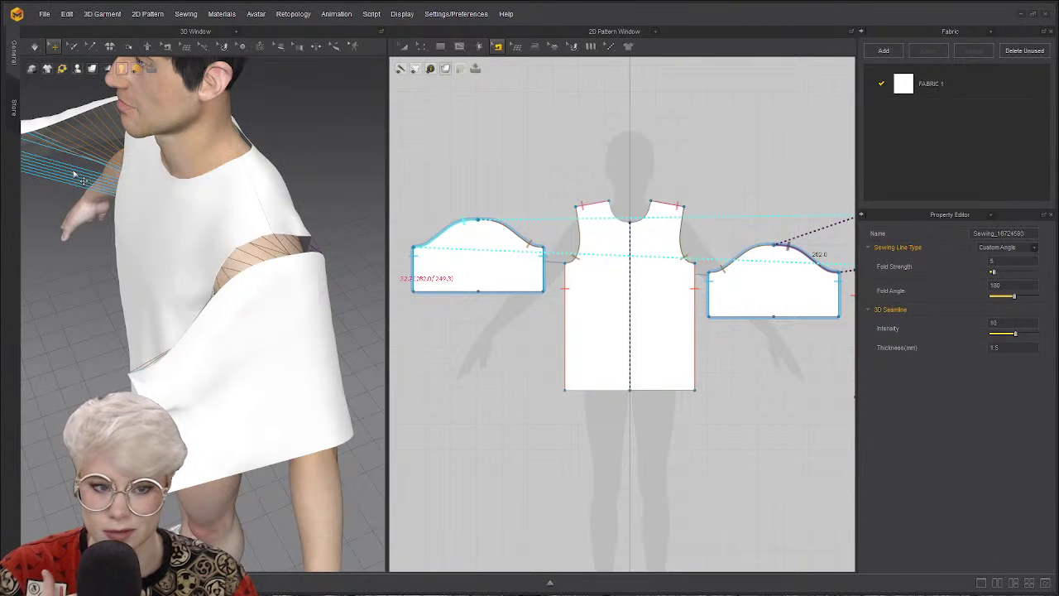
left_click(35, 47)
left_click(36, 51)
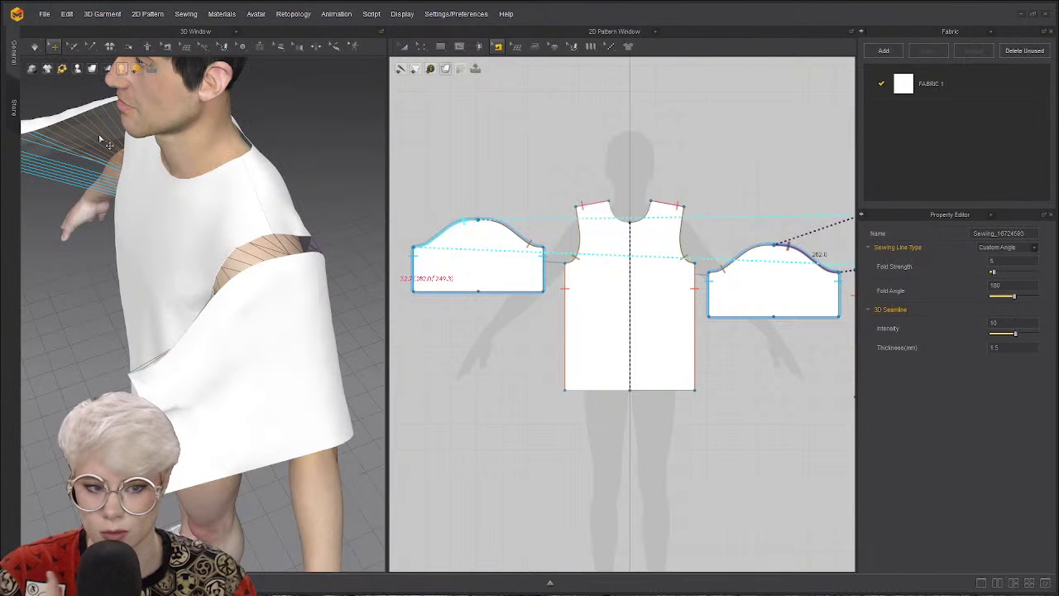
left_click(35, 46)
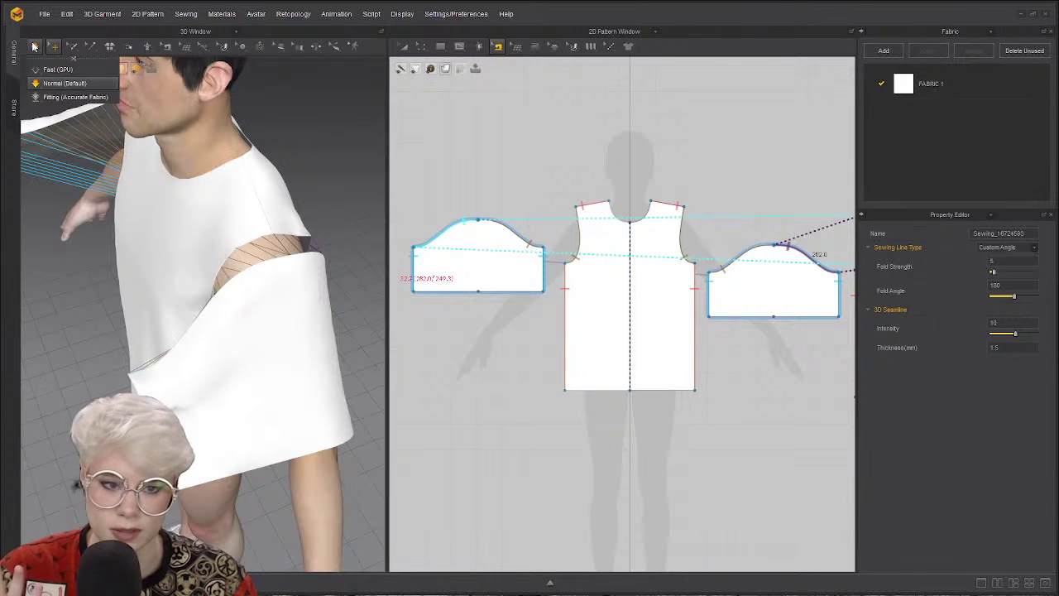
left_click(34, 47)
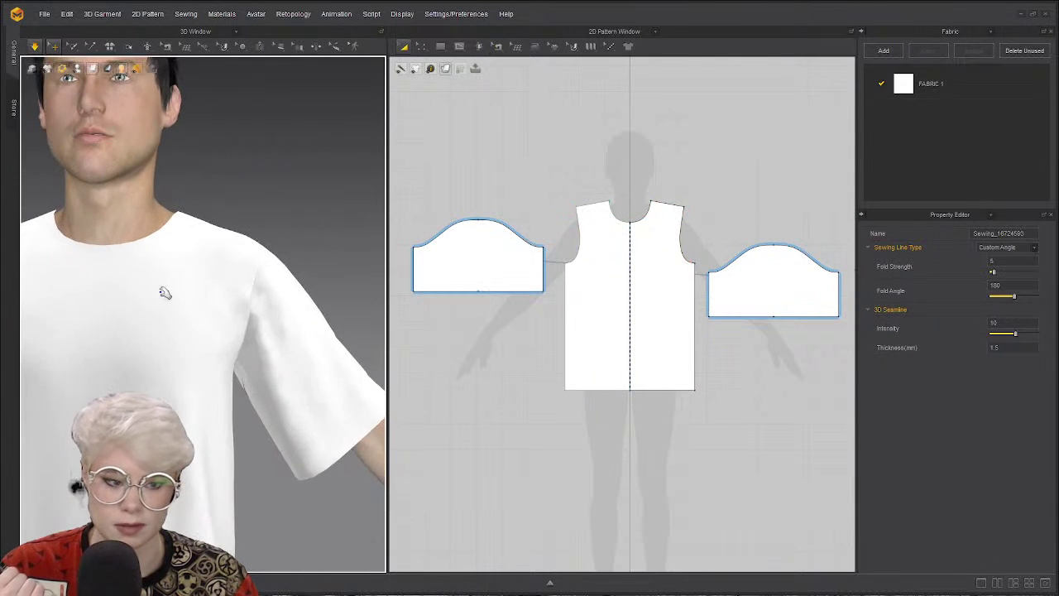
Inspect the drape of the simulated T-shirt body and both sleeves from the front.
middle_click_drag(165, 293, 207, 263)
mouse_move(208, 262)
right_mouse_down()
mouse_move(201, 291)
mouse_move(151, 269)
mouse_move(206, 263)
right_mouse_up()
scroll(207, 284, "down", 3)
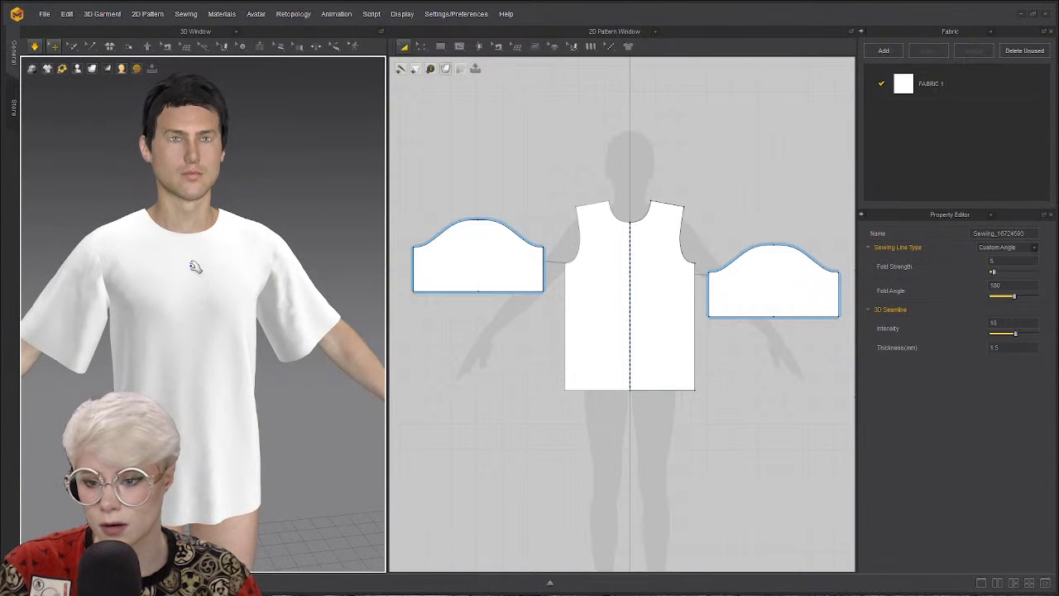
right_click_drag(149, 302, 132, 296)
middle_click_drag(132, 297, 168, 269)
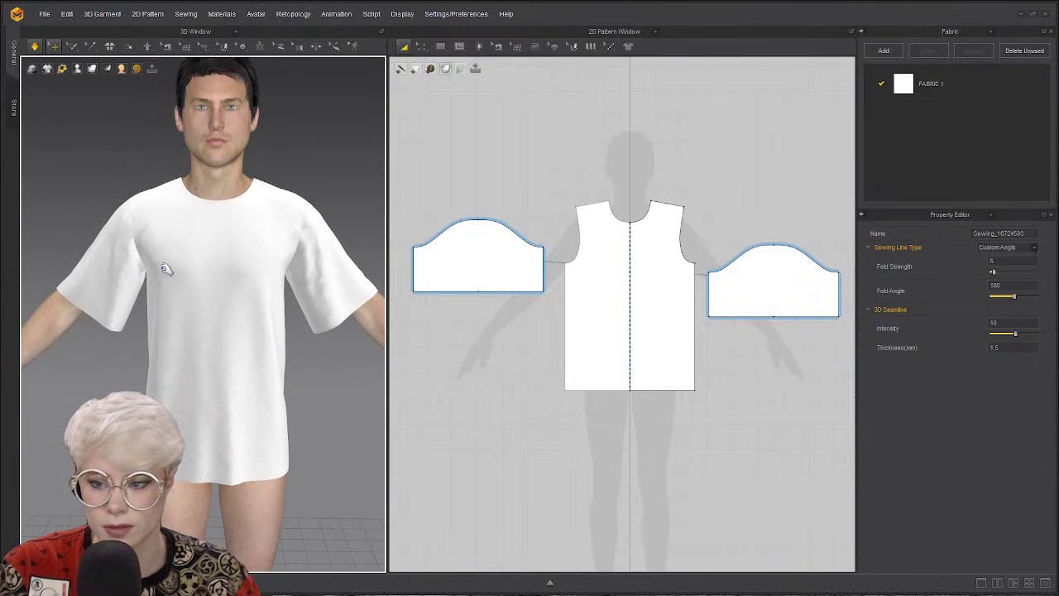
scroll(431, 301, "up", 1)
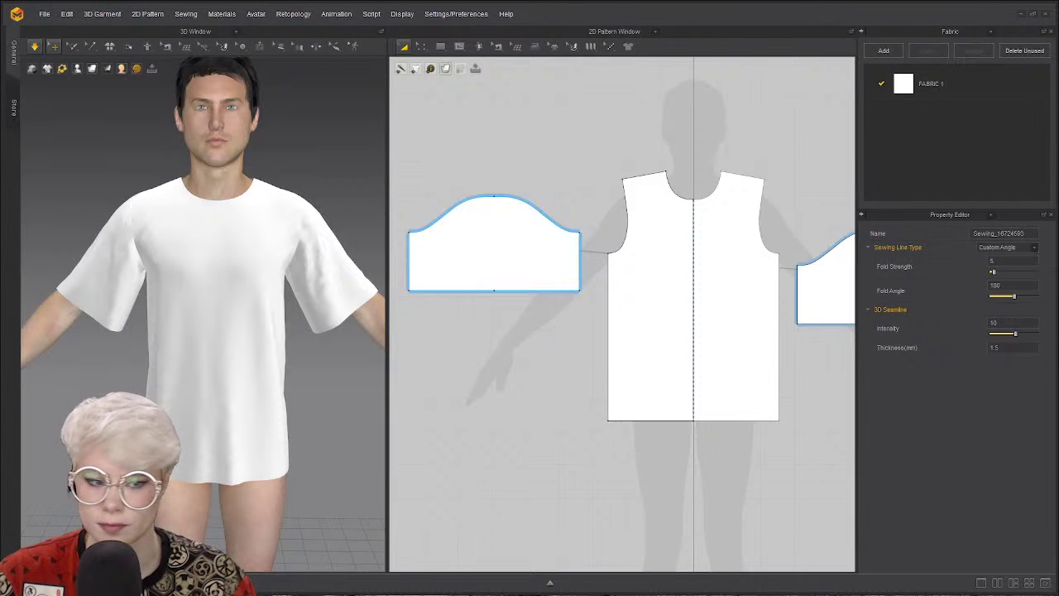
Examine the back of the T-shirt and its rear armhole seam up close, and return to the front view.
left_click(163, 183)
right_click_drag(188, 174, 191, 188)
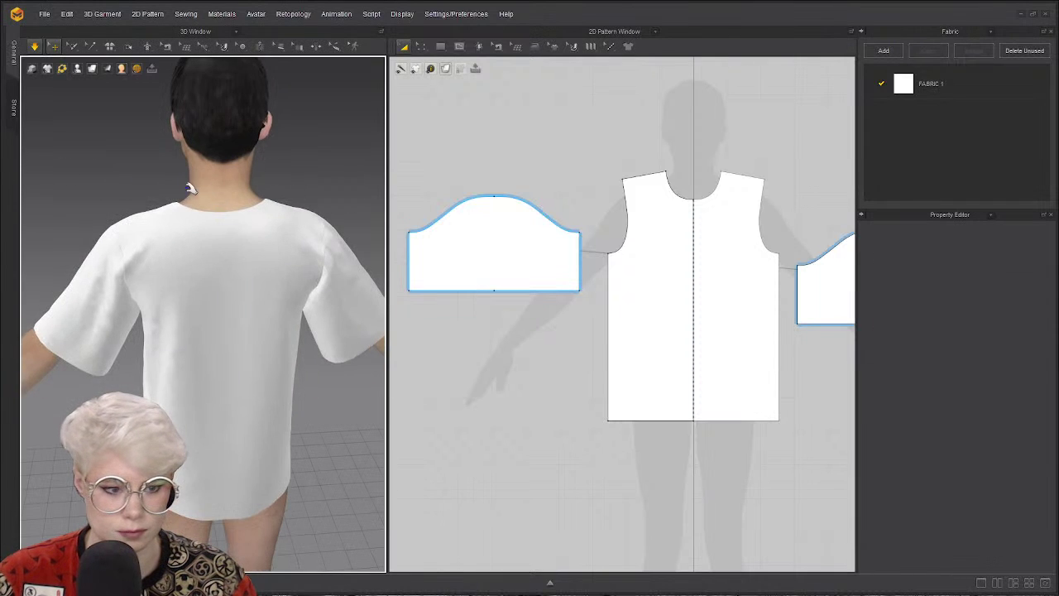
scroll(154, 256, "up", 1)
middle_click_drag(154, 256, 234, 203)
scroll(226, 202, "up", 2)
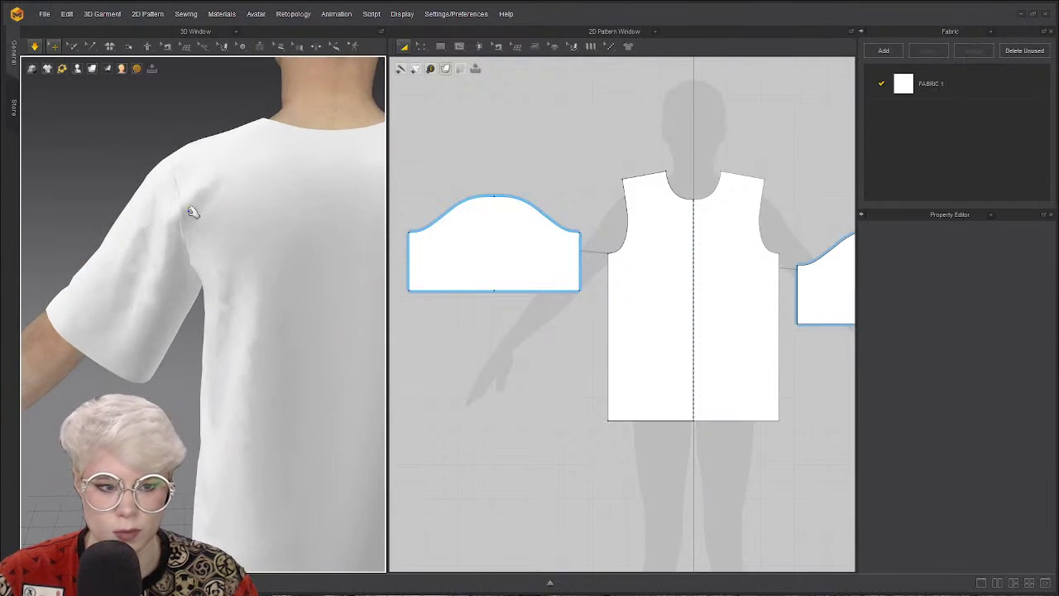
key("2")
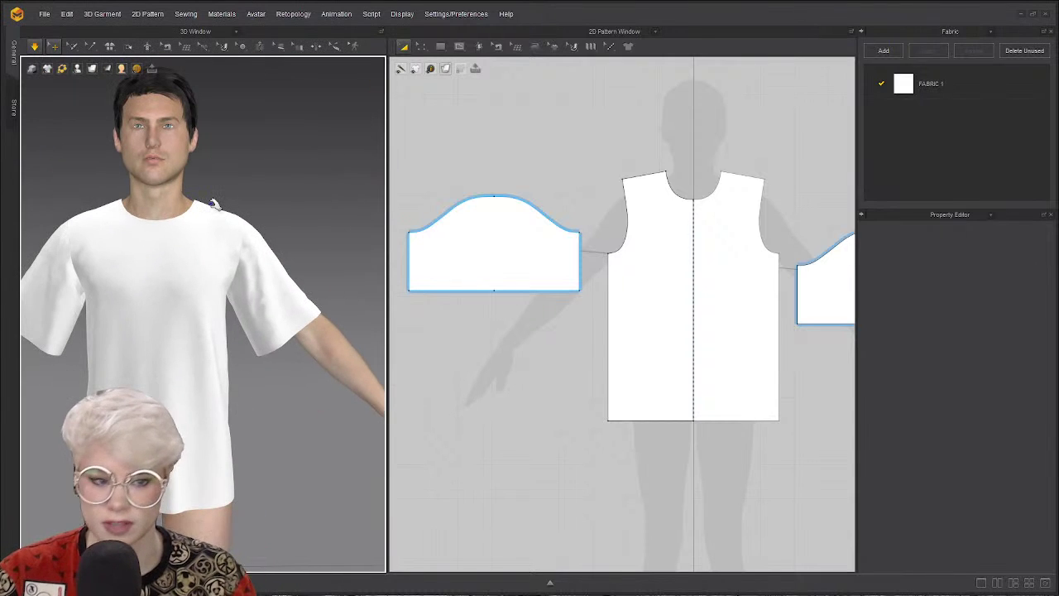
scroll(102, 208, "up", 1)
middle_click_drag(103, 209, 213, 232)
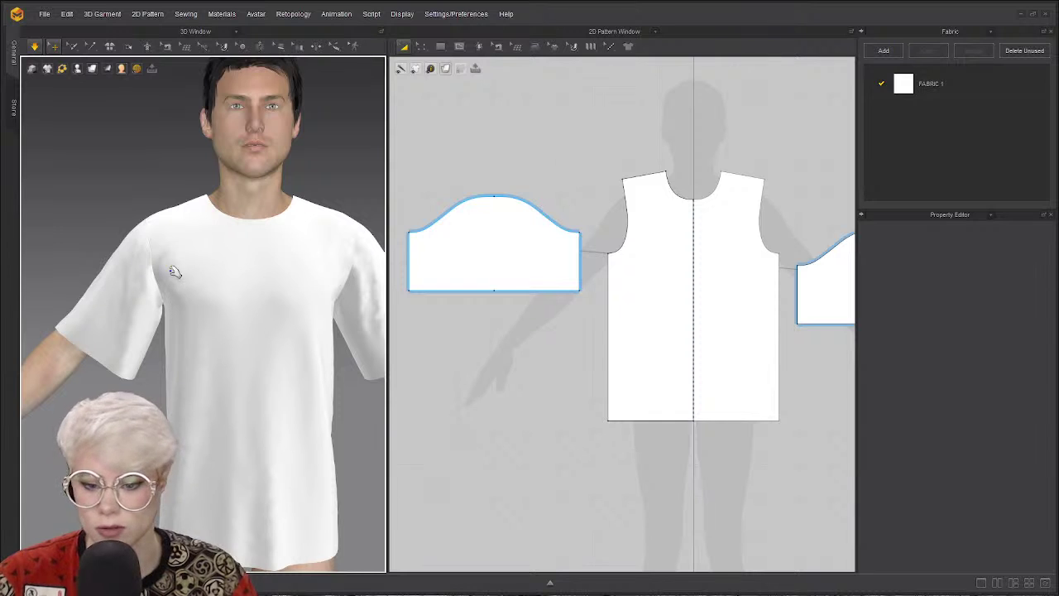
Inspect the simulated shoulder and sleeve seam from above and from the front.
right_click_drag(144, 237, 133, 312)
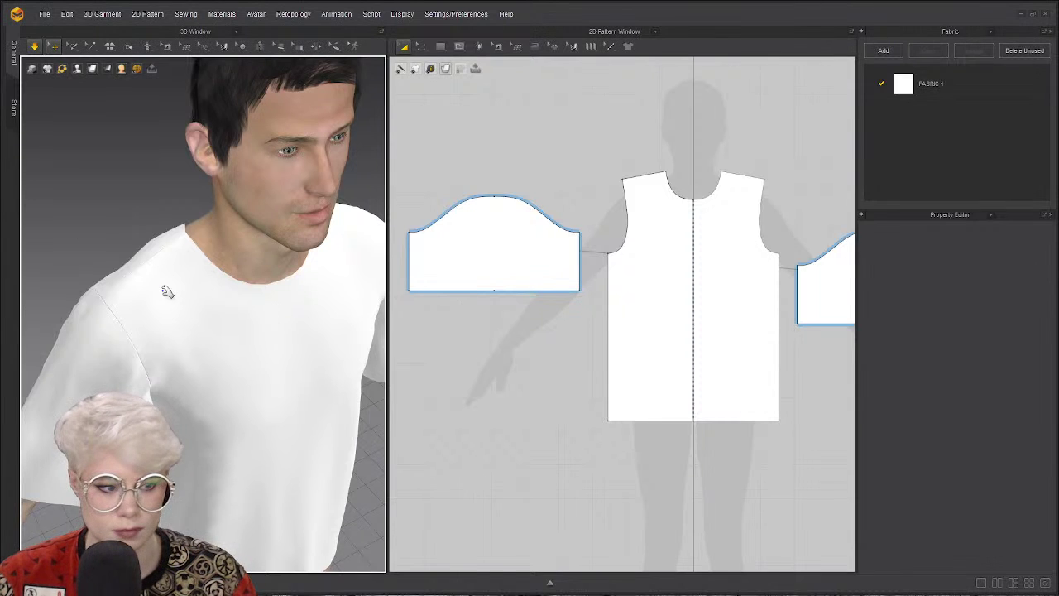
right_click_drag(166, 291, 116, 243)
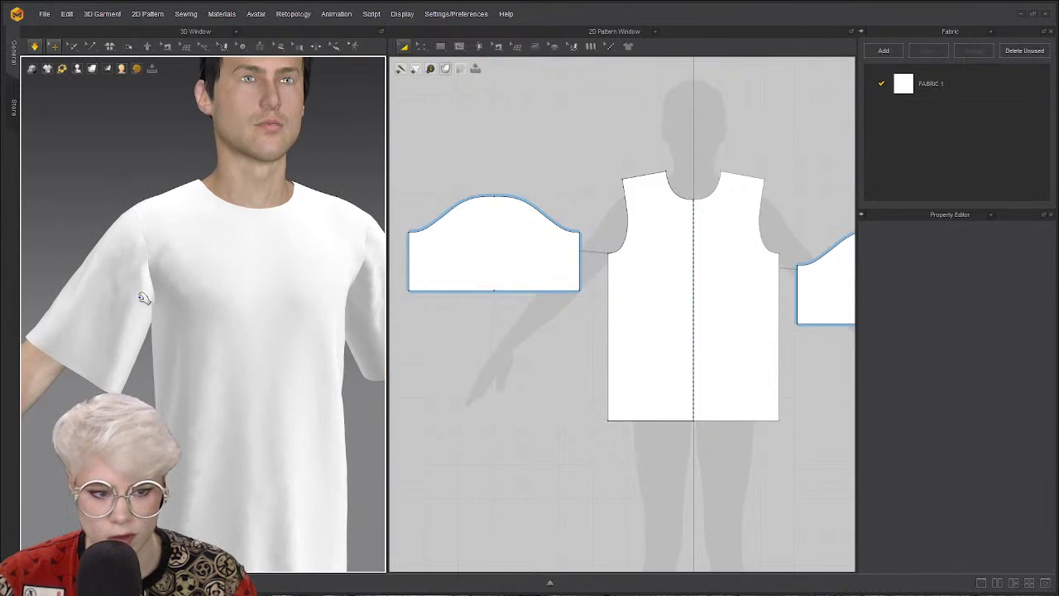
right_click_drag(164, 407, 220, 312)
scroll(143, 372, "down", 3)
Look up into the sleeve opening at the underarm seam with the sewing lines shown, and rerun the simulation to settle the sleeve.
left_click(124, 340)
right_click_drag(123, 340, 220, 343)
left_click_drag(210, 404, 241, 353)
key("b")
right_click_drag(235, 352, 314, 321)
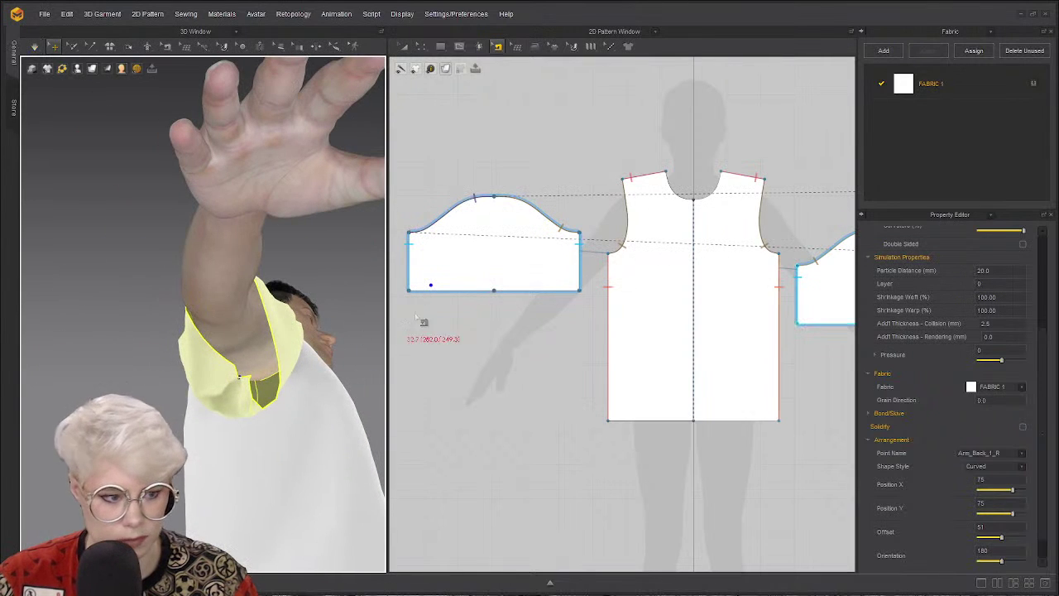
key("space")
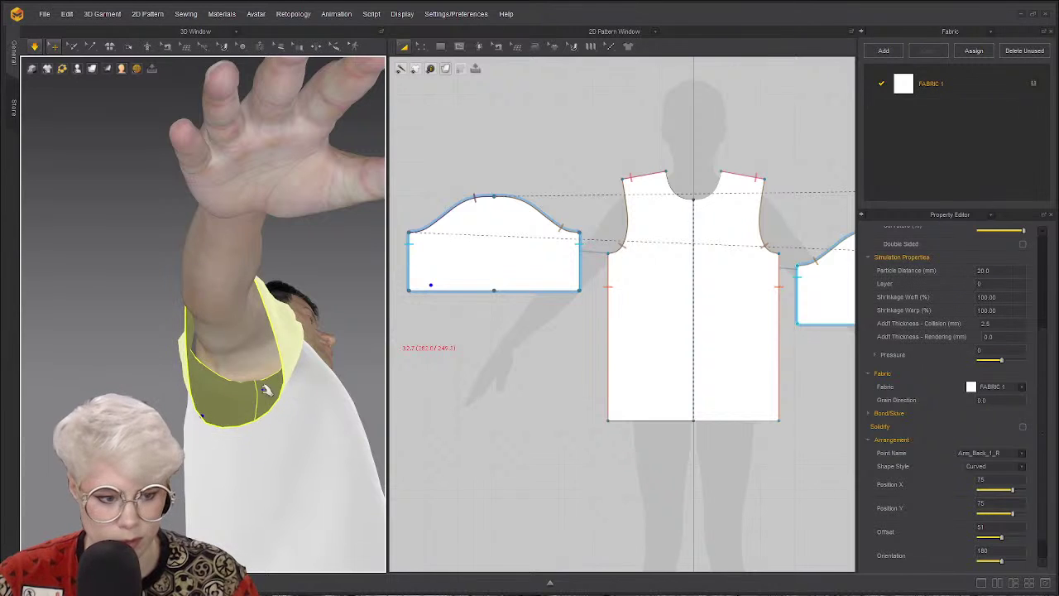
left_click_drag(263, 390, 303, 390)
right_click_drag(303, 389, 226, 385)
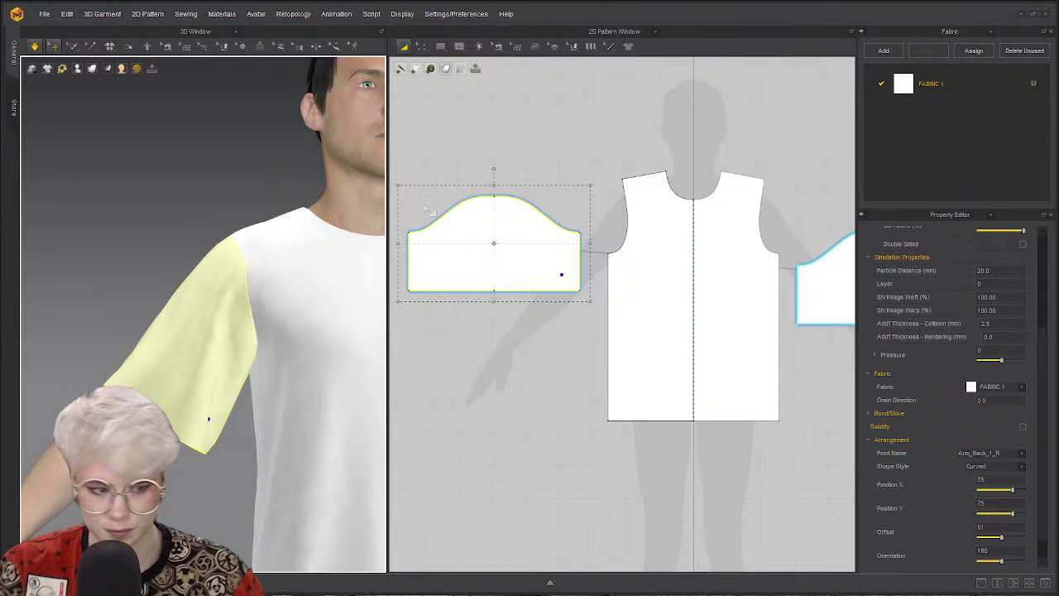
Select the two hem segments of the sleeve pattern with Edit Pattern to check their lengths and where they sit on the arm.
left_click(439, 314)
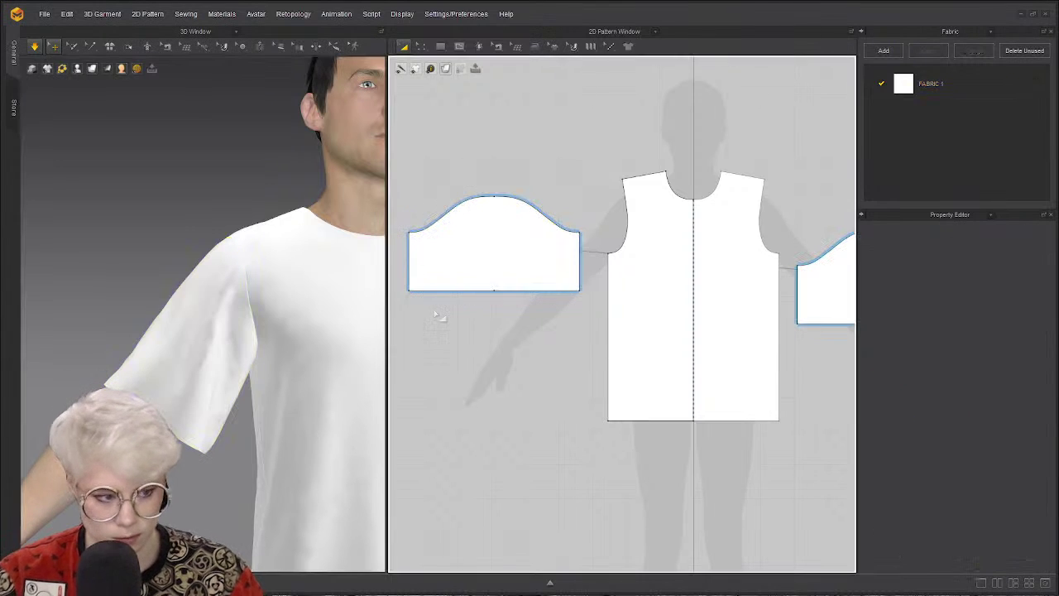
left_click(421, 46)
left_click(447, 71)
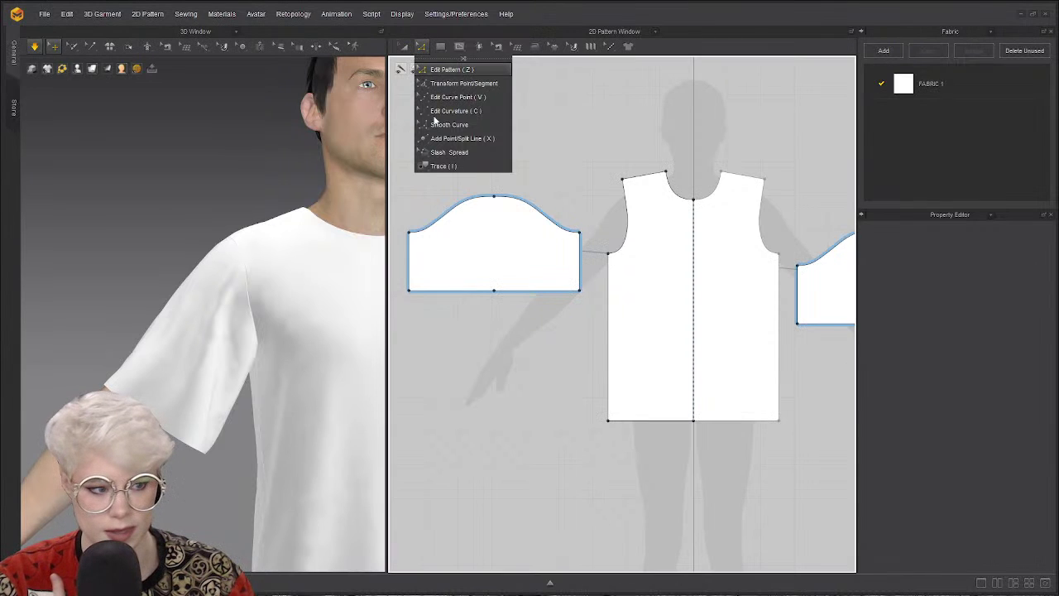
scroll(434, 313, "up", 2)
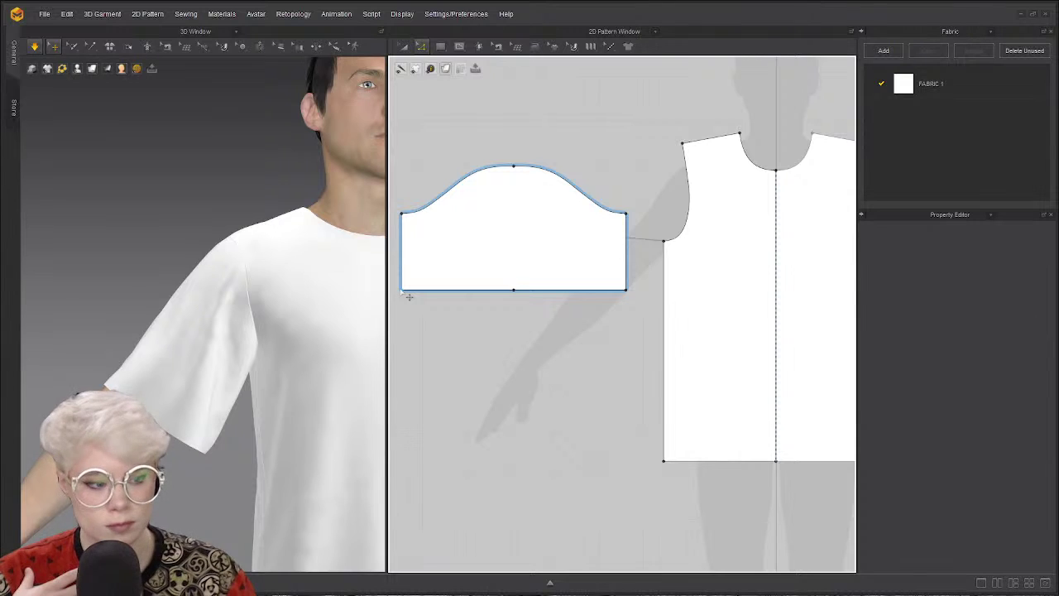
left_click(488, 292)
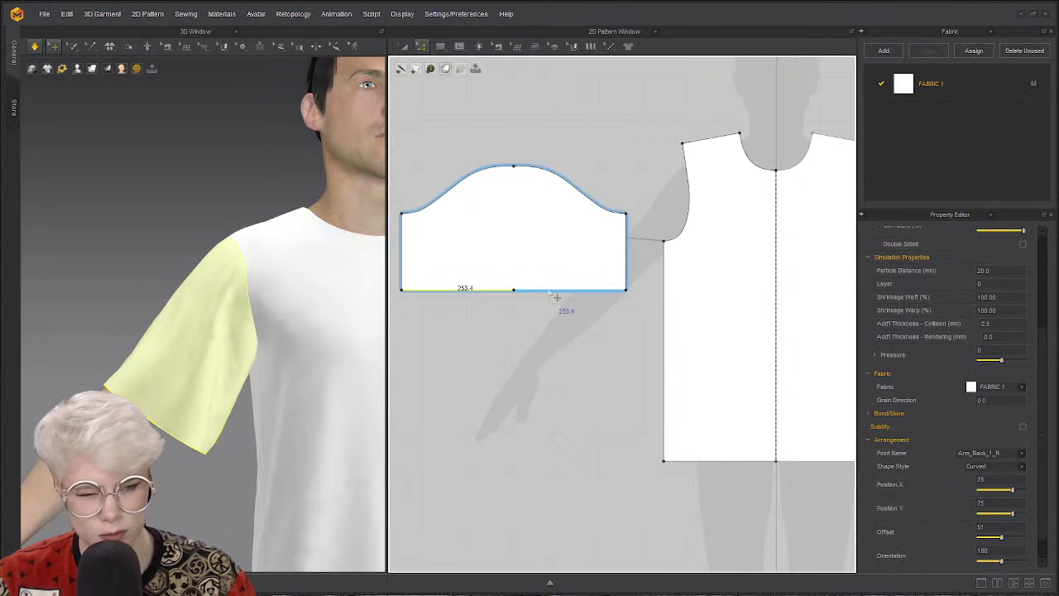
left_click(438, 306)
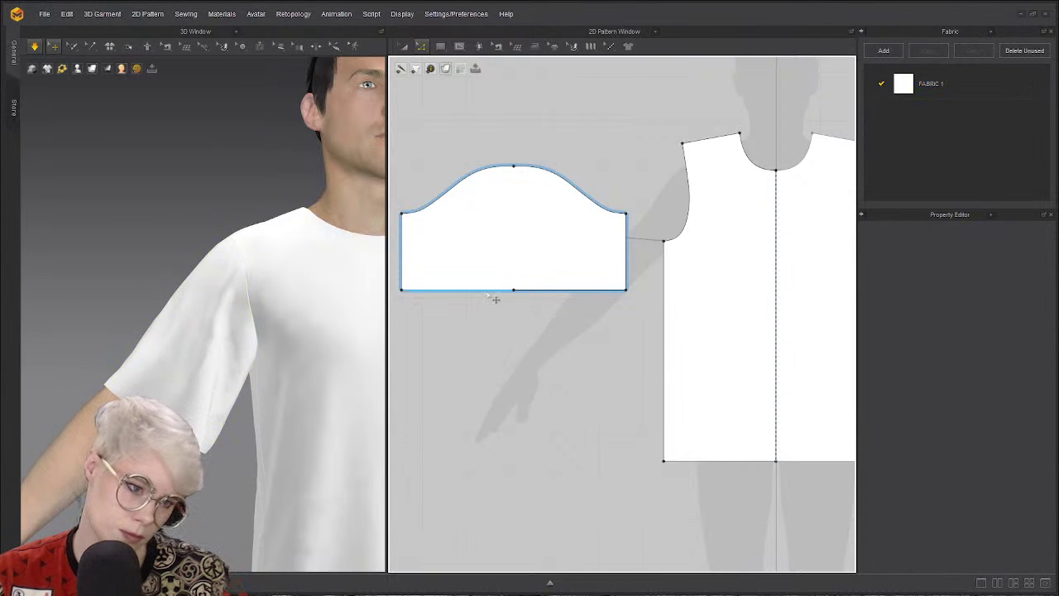
left_click(458, 297)
left_click(457, 329)
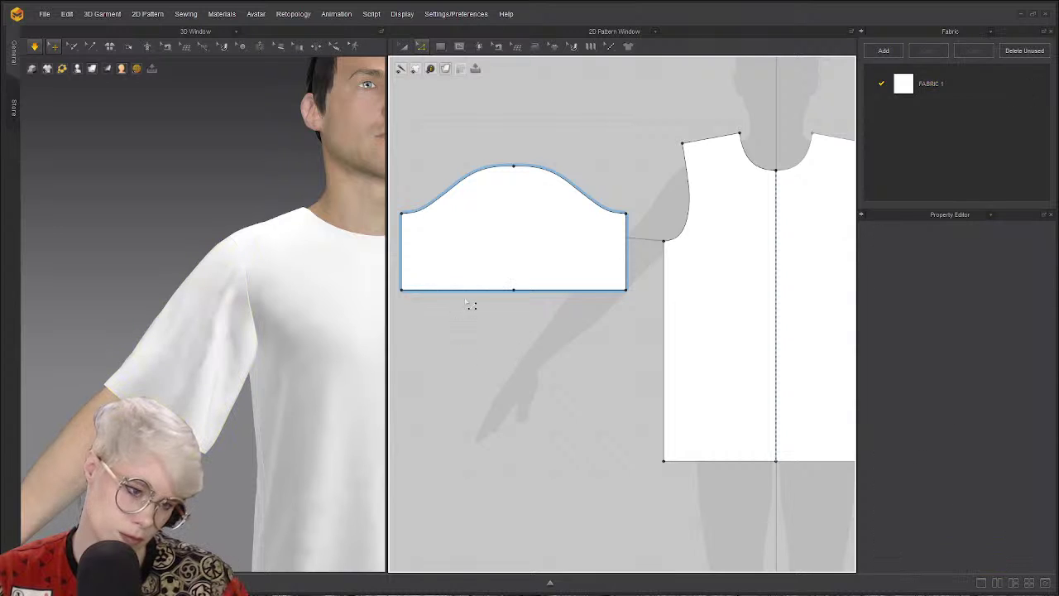
left_click(492, 298)
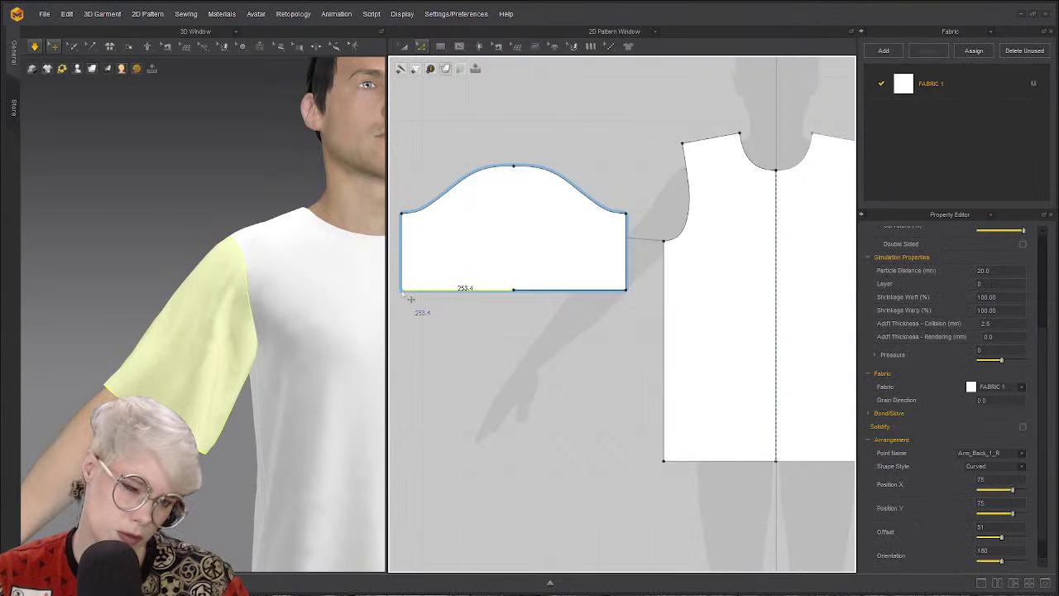
right_click_drag(181, 335, 307, 340)
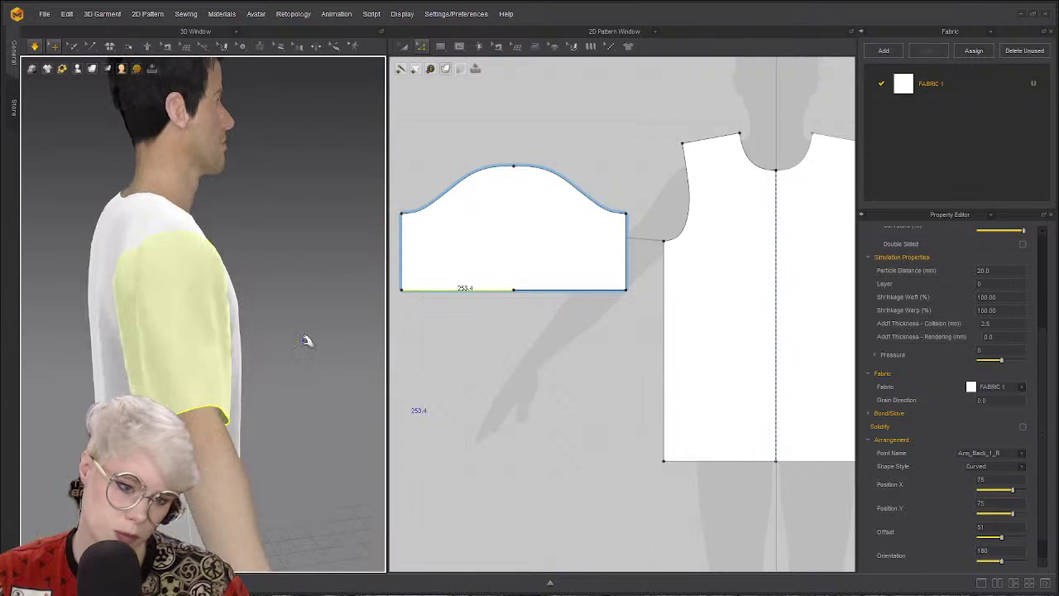
left_click(469, 426)
Check the length difference of the seam joining the sleeve cap to the armhole, and inspect that seam around the shoulder.
key("n")
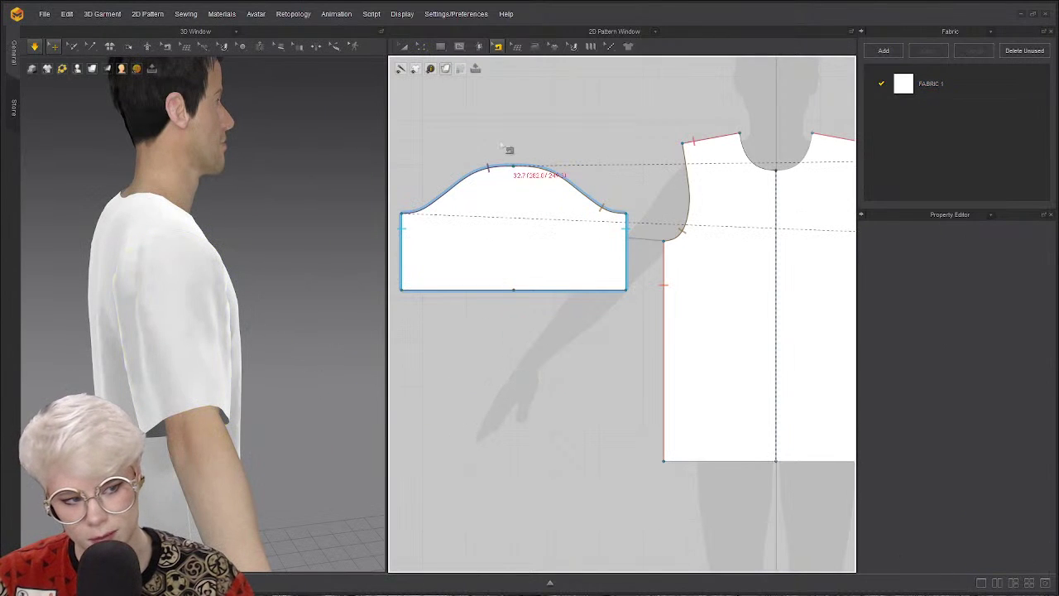
left_click(490, 172)
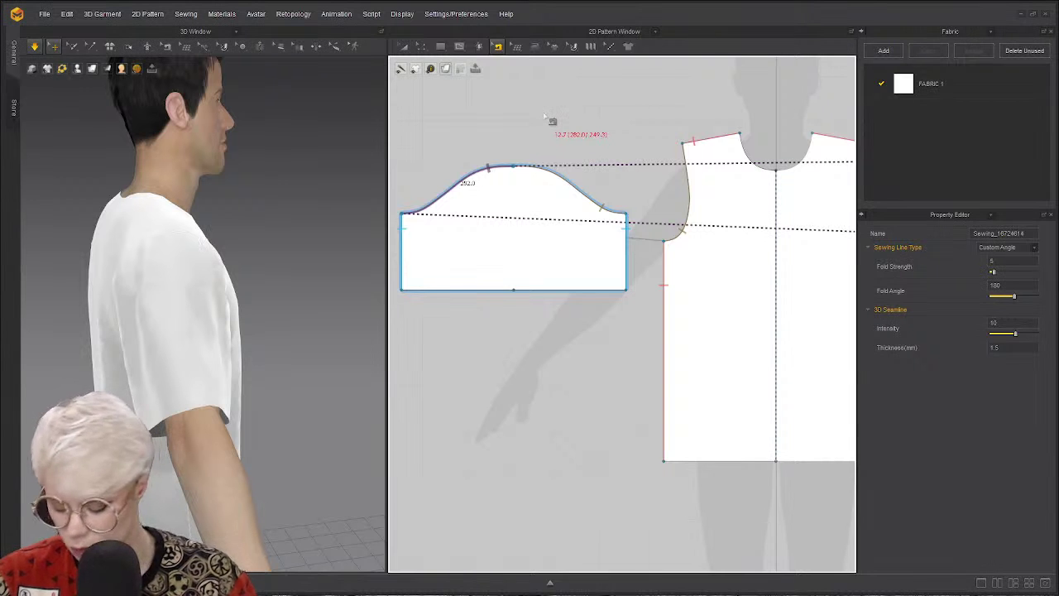
right_click_drag(249, 301, 178, 297)
scroll(161, 328, "up", 3)
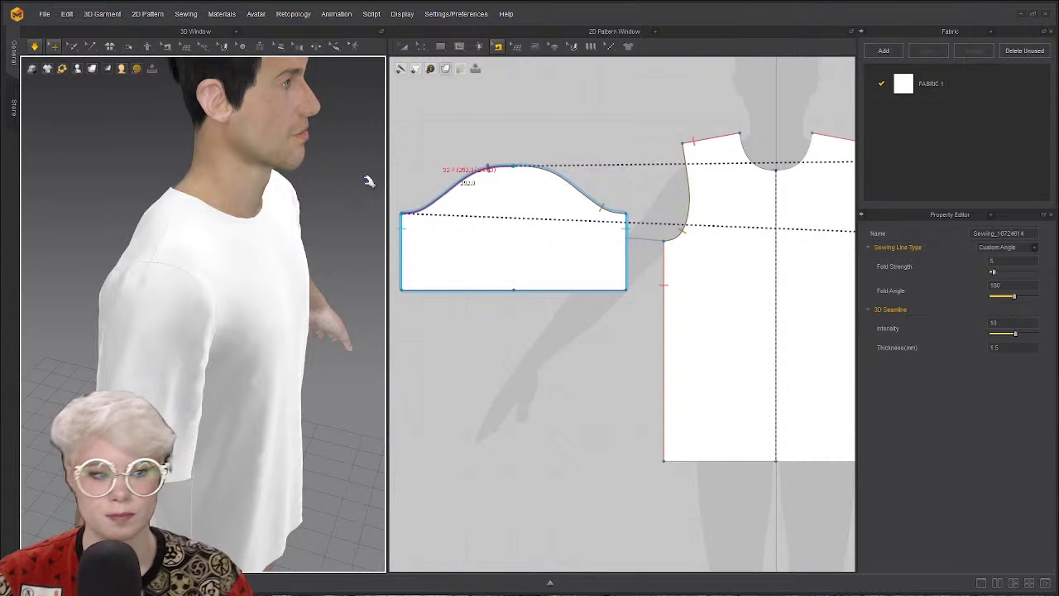
right_click_drag(129, 274, 157, 265)
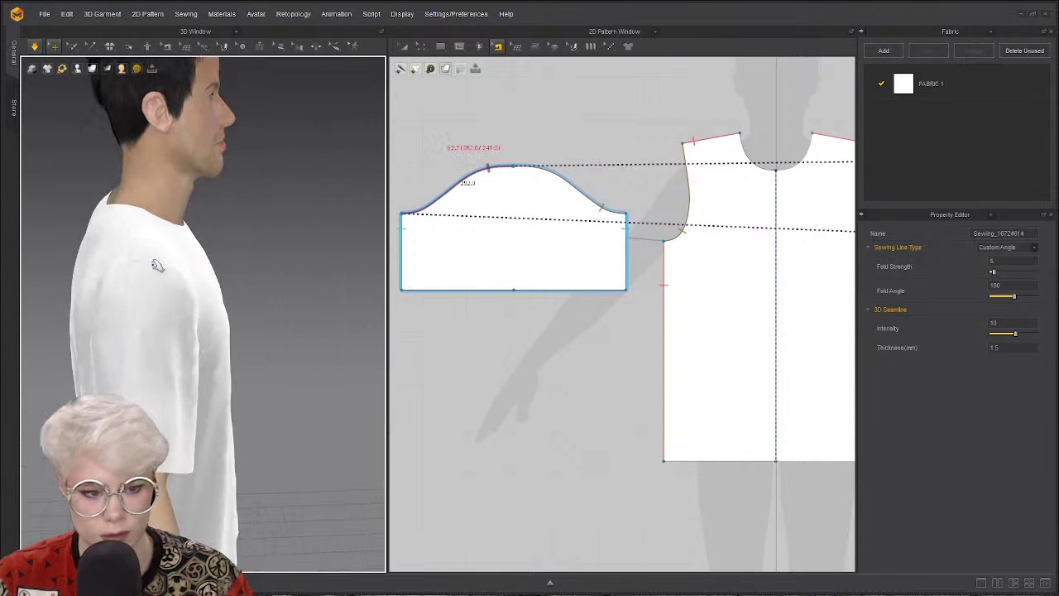
scroll(174, 333, "up", 2)
right_click_drag(174, 333, 139, 294)
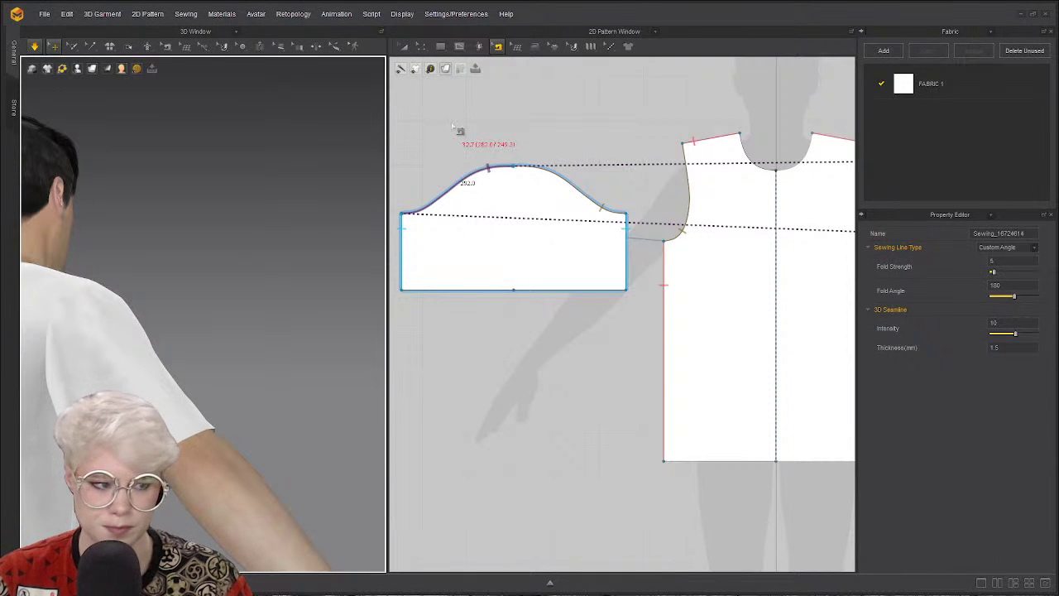
right_click(430, 139)
mouse_move(329, 179)
right_mouse_down()
mouse_move(241, 244)
mouse_move(111, 241)
mouse_move(339, 170)
right_mouse_up()
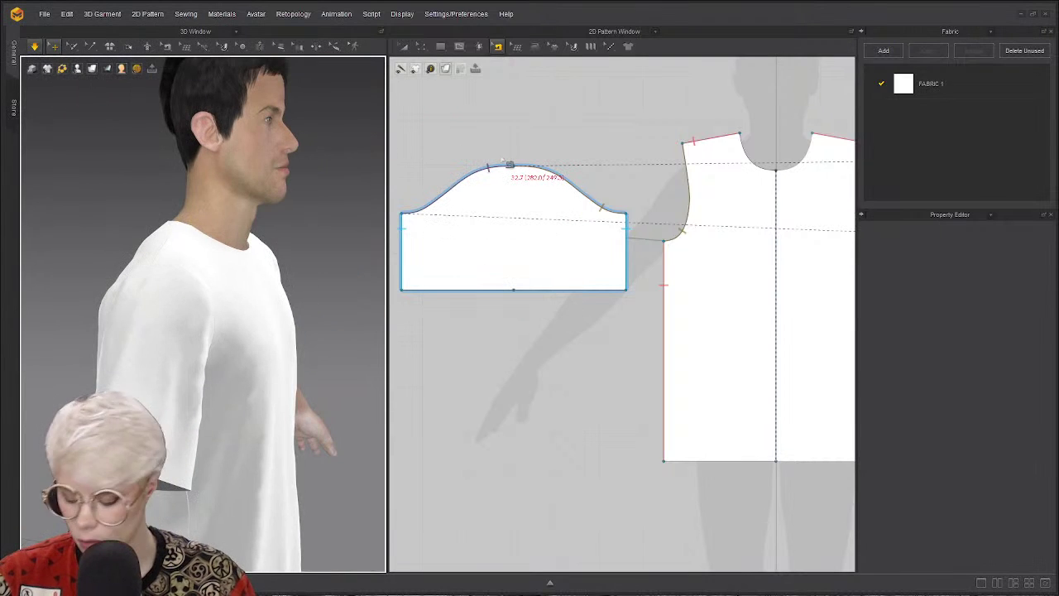
Narrow the sleeve pattern slightly by moving its outer side edge inward at the same height, and re-simulate the T-shirt.
left_click(403, 46)
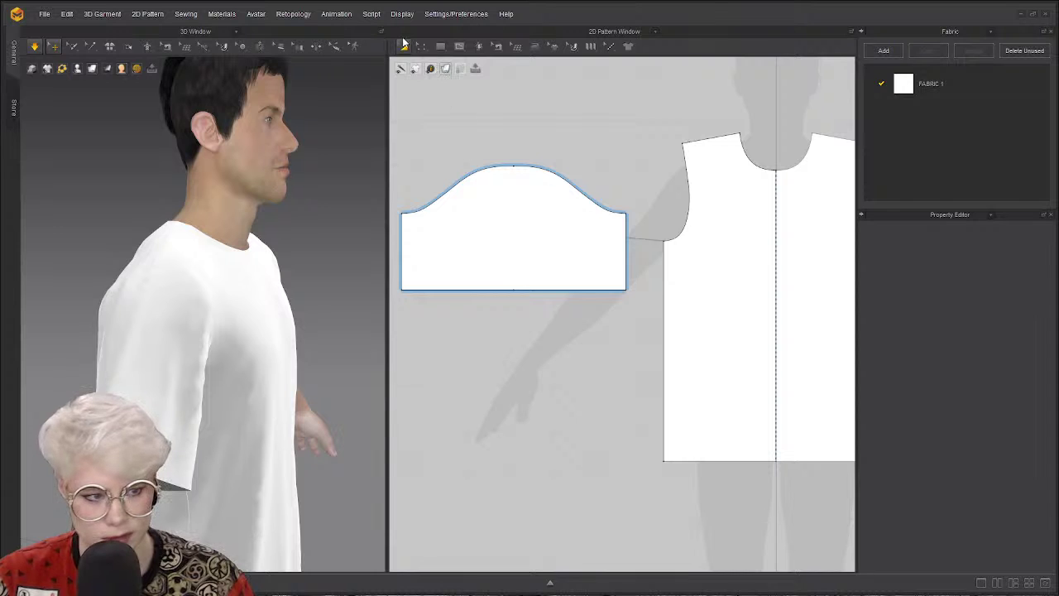
left_click(492, 256)
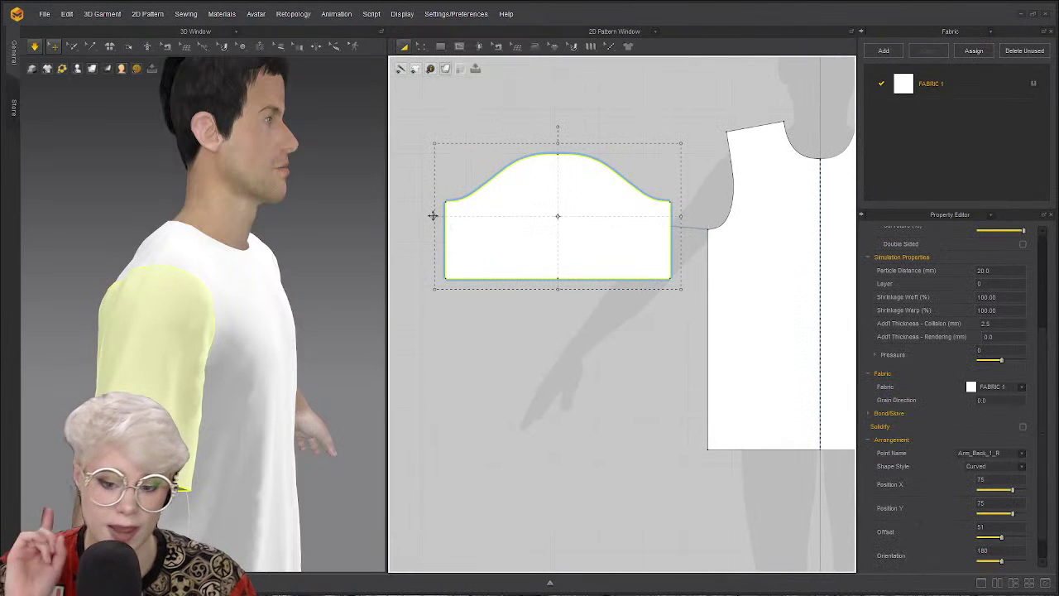
left_click_drag(432, 216, 448, 217)
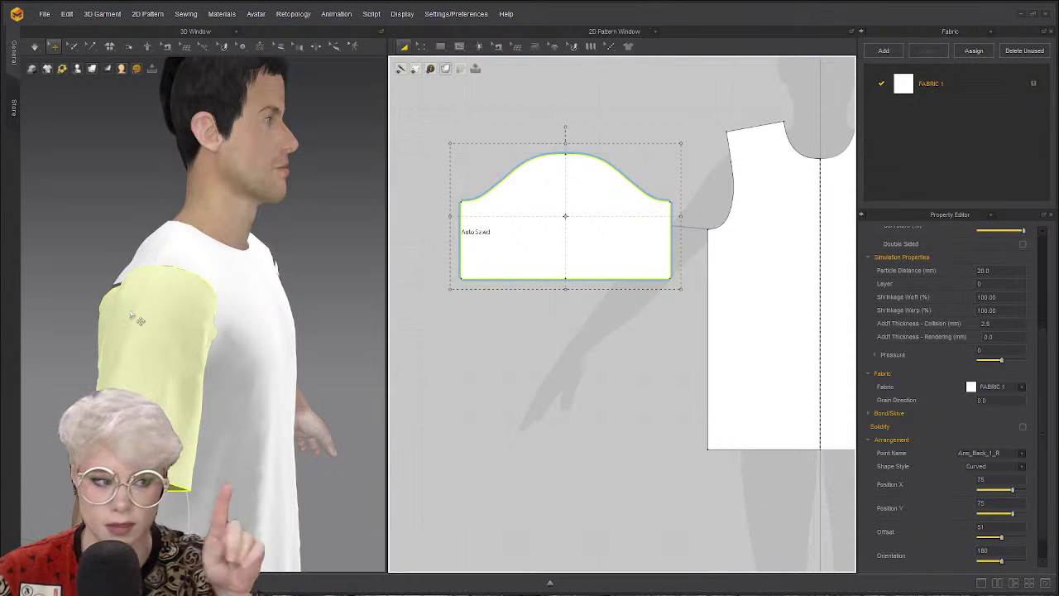
right_click_drag(149, 307, 290, 299)
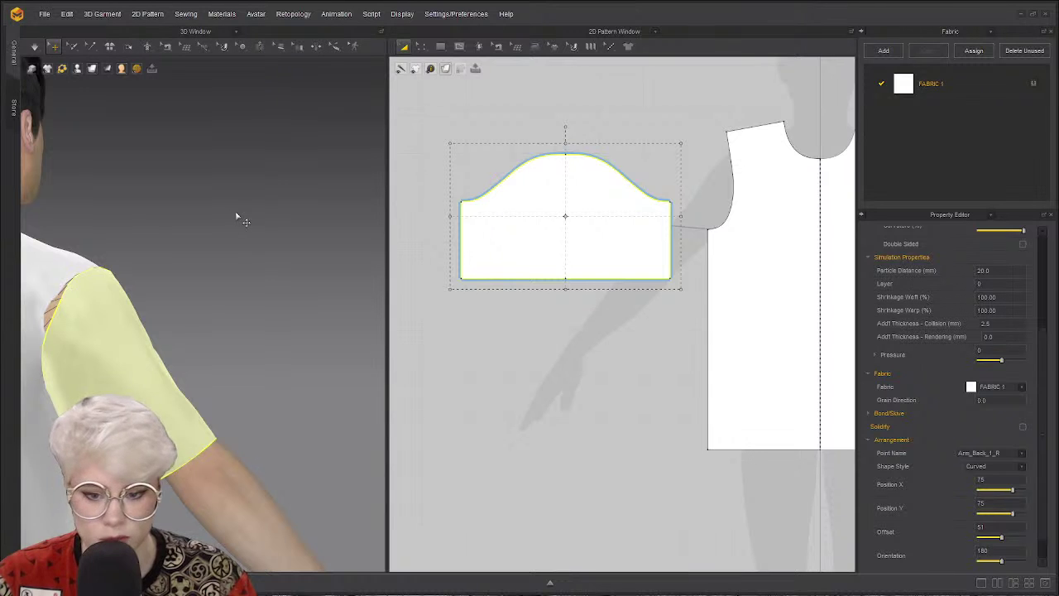
right_click_drag(222, 225, 130, 374)
left_click_drag(107, 380, 73, 346)
Check the narrowed sleeve cap's seam length against the armhole with the Edit Sewing tool.
key("b")
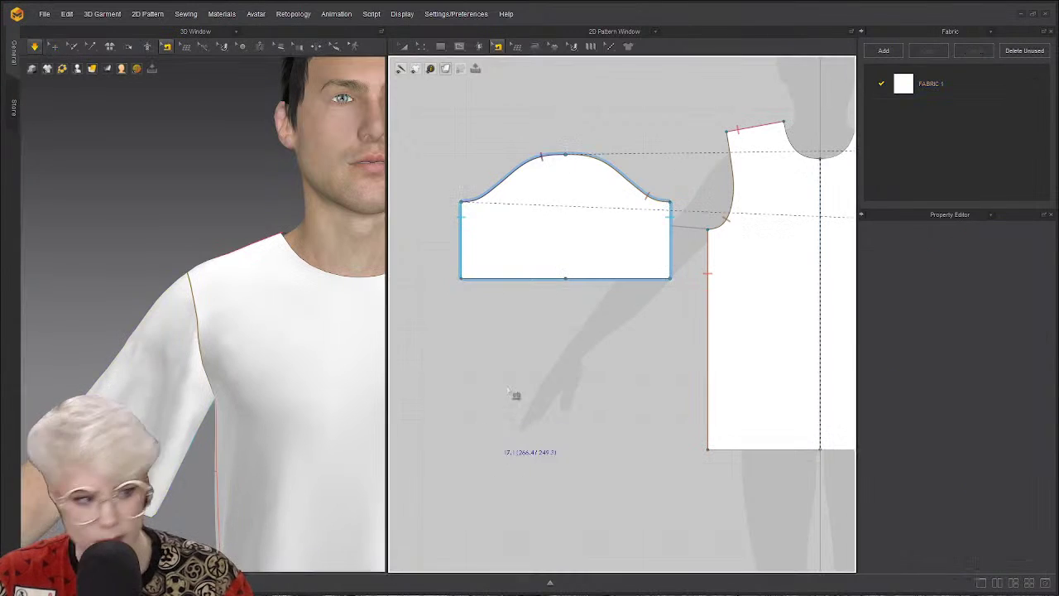
left_click(538, 158)
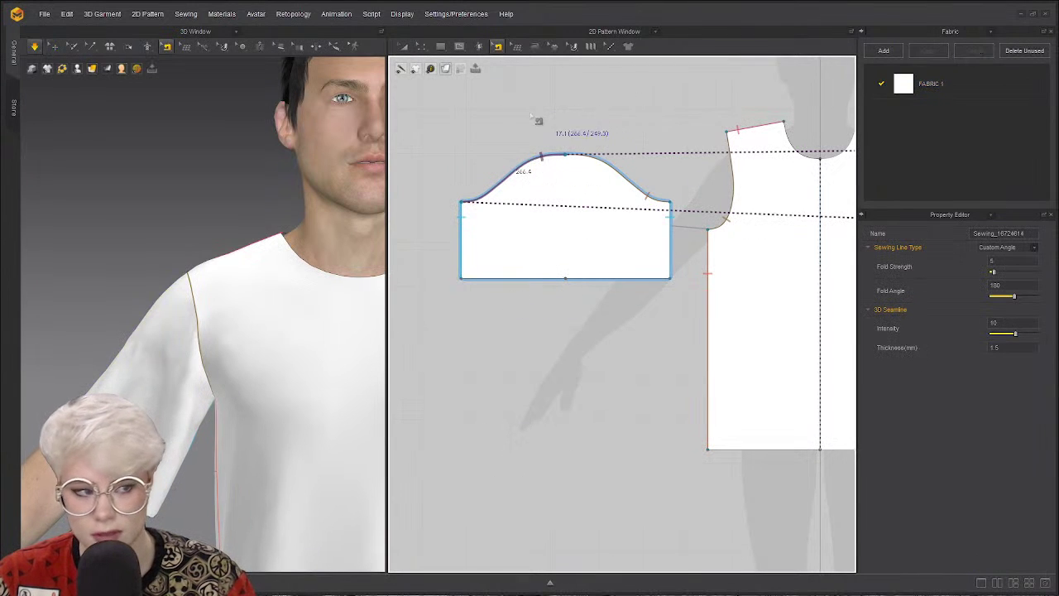
left_click(497, 46)
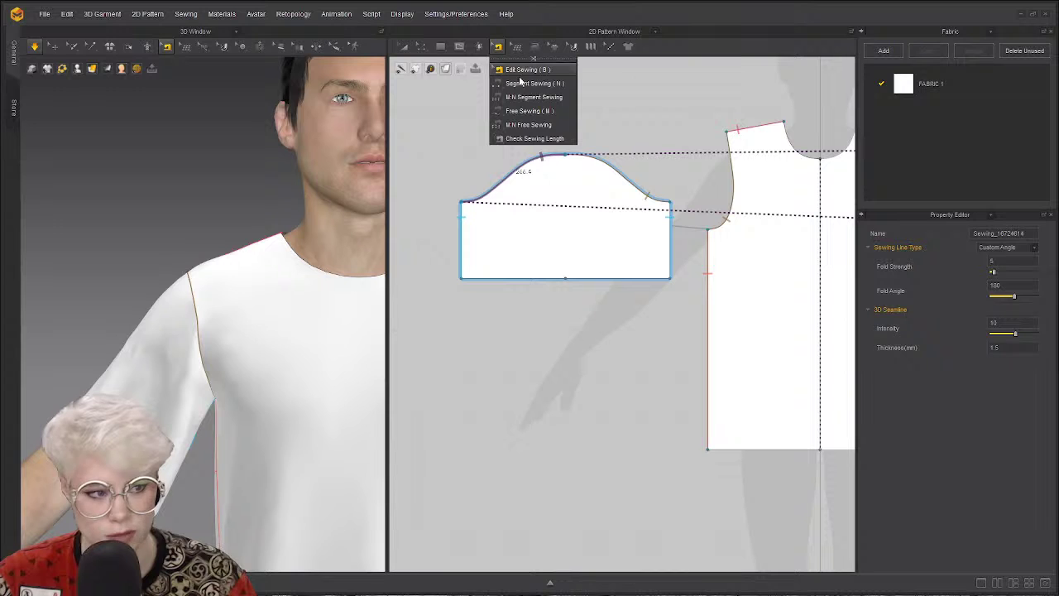
left_click(530, 70)
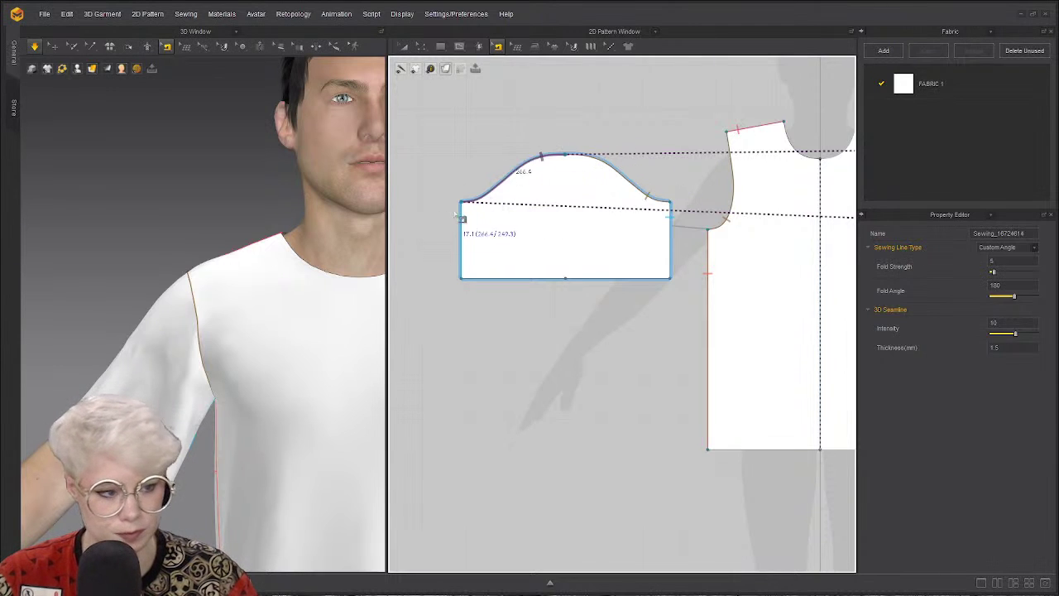
left_click(539, 312)
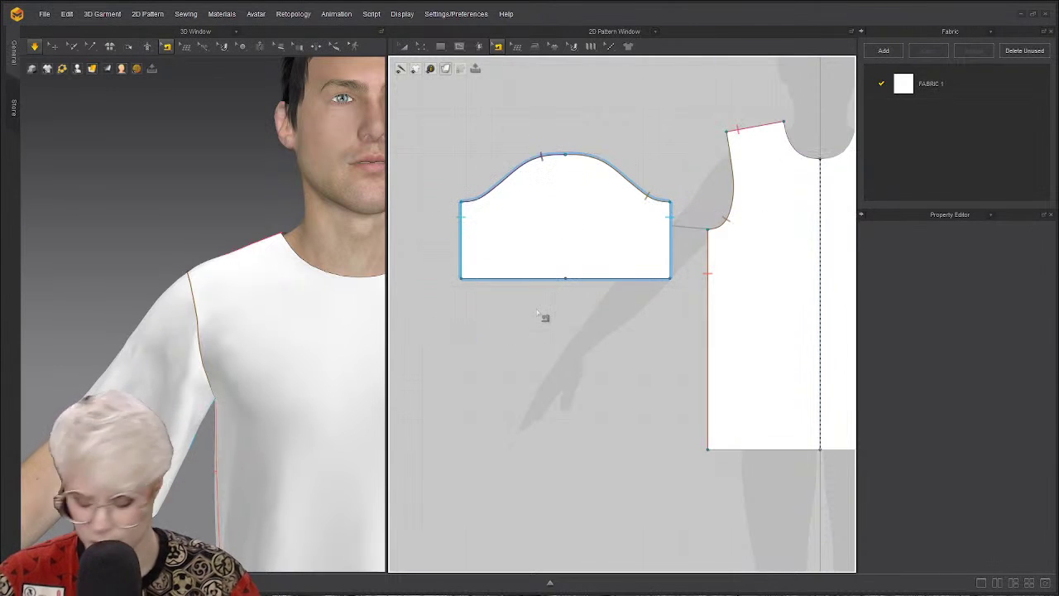
Examine the front armhole seam of the narrowed sleeve up close, with and without the sewing lines shown.
key("a")
key("b")
right_click_drag(138, 312, 121, 383)
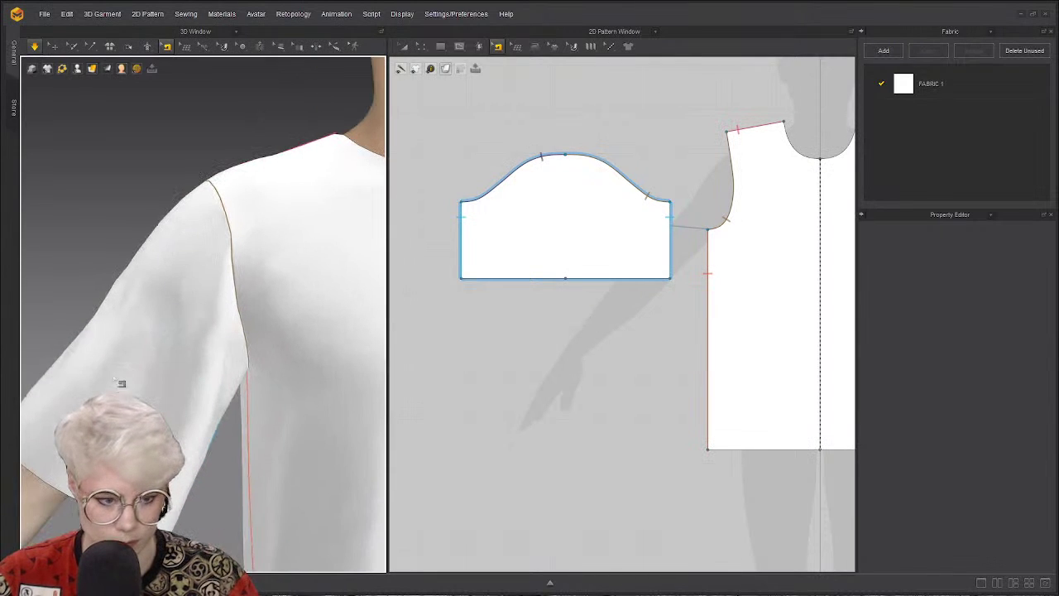
left_click(53, 46)
right_click_drag(102, 224, 130, 326)
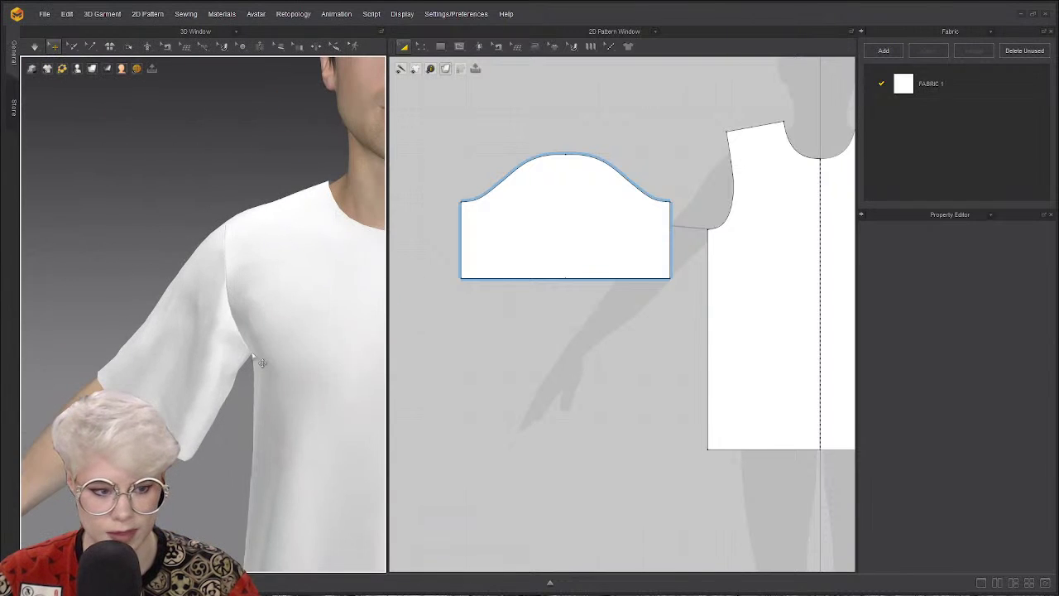
Examine the sleeve cap's curve and points in the 2D pattern alongside the underarm fold on the avatar.
middle_click_drag(548, 169, 547, 170)
scroll(547, 170, "up", 4)
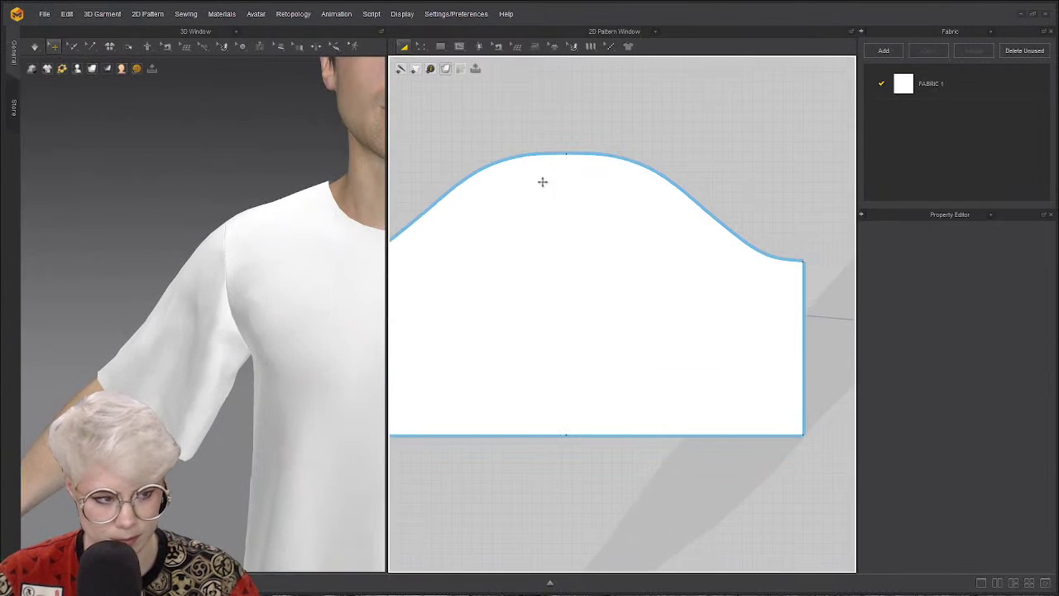
left_click(522, 183)
scroll(580, 170, "down", 2)
left_click(542, 118)
key("z")
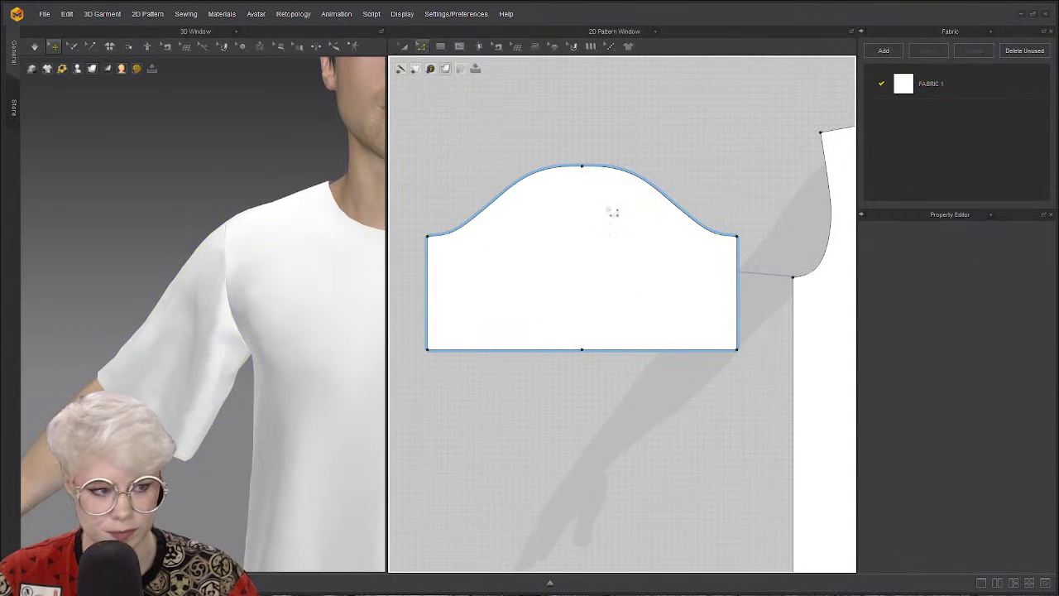
left_click(247, 354)
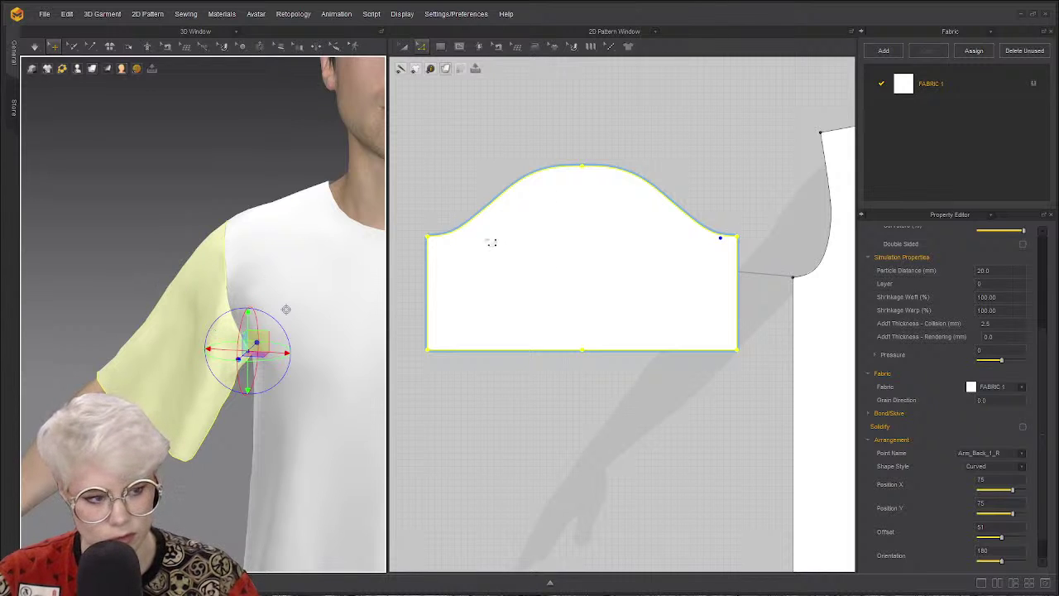
left_click(572, 132)
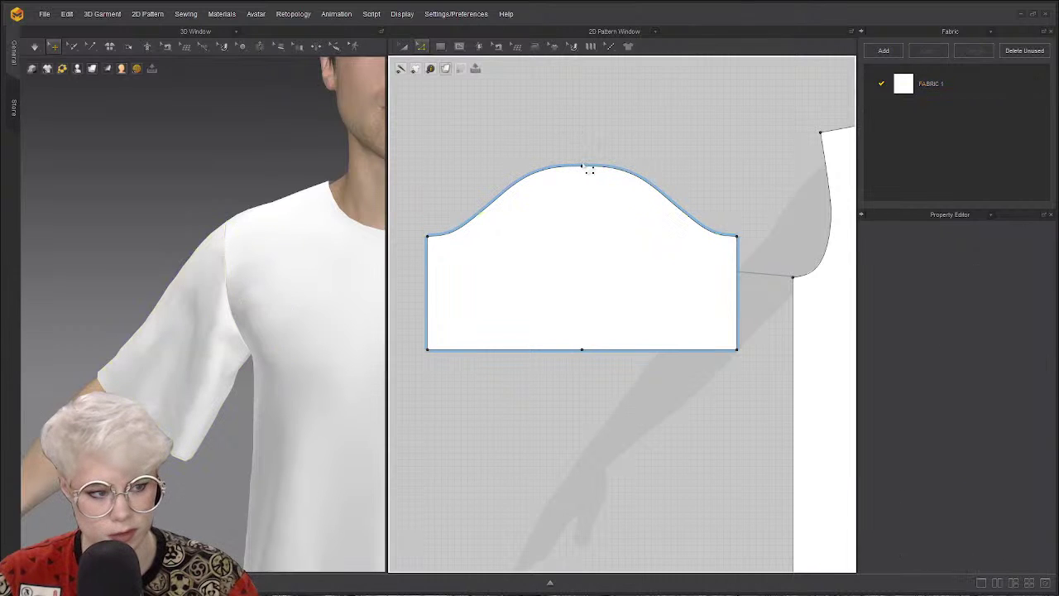
right_click_drag(207, 237, 233, 236)
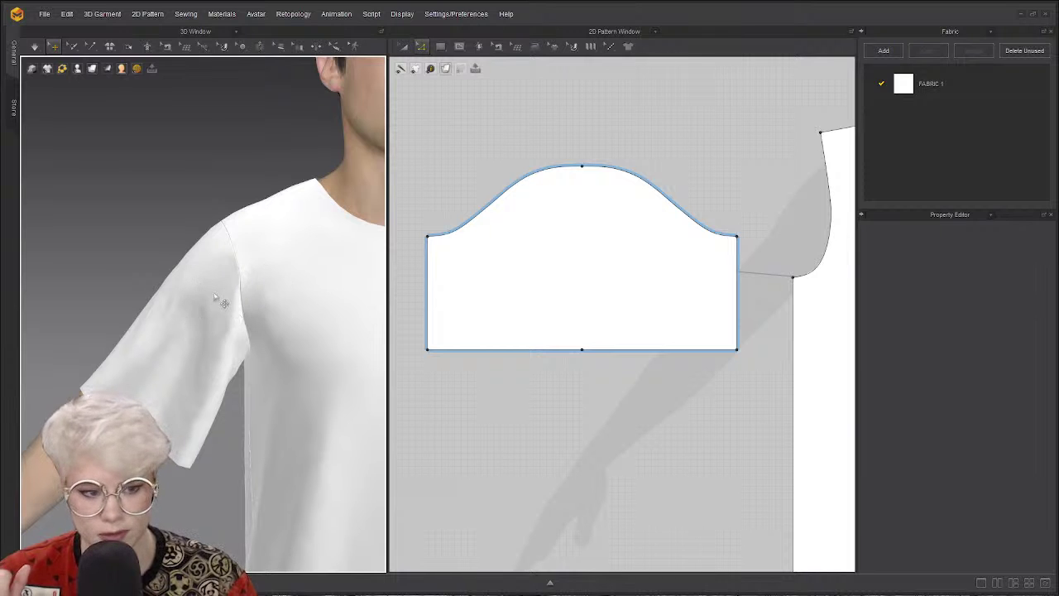
Re-simulate the T-shirt and tug the sleeve to check how it settles around the armhole.
right_click_drag(217, 298, 271, 357)
left_click(277, 361)
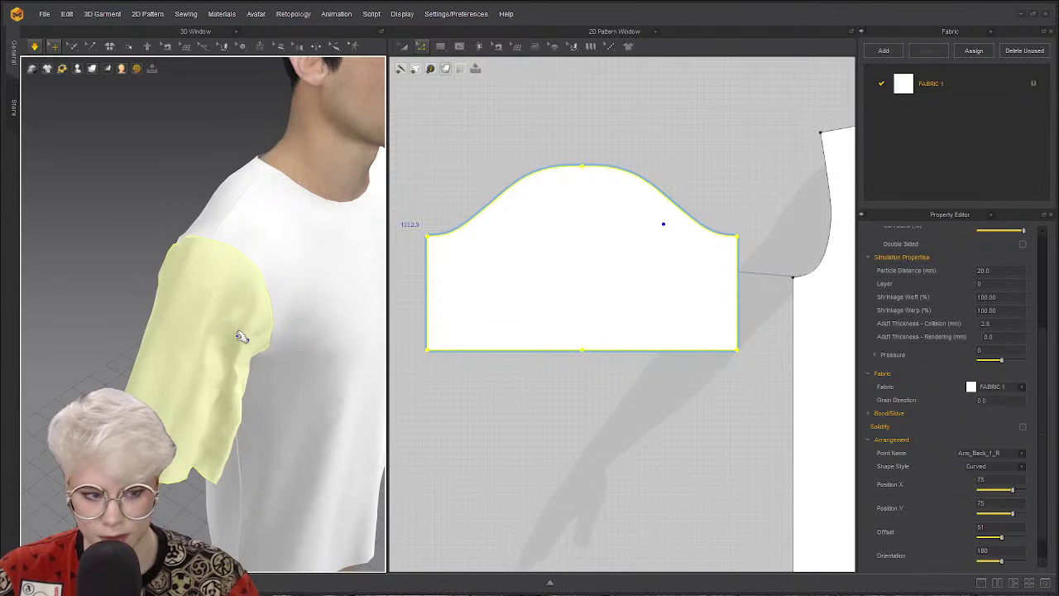
left_click(677, 133)
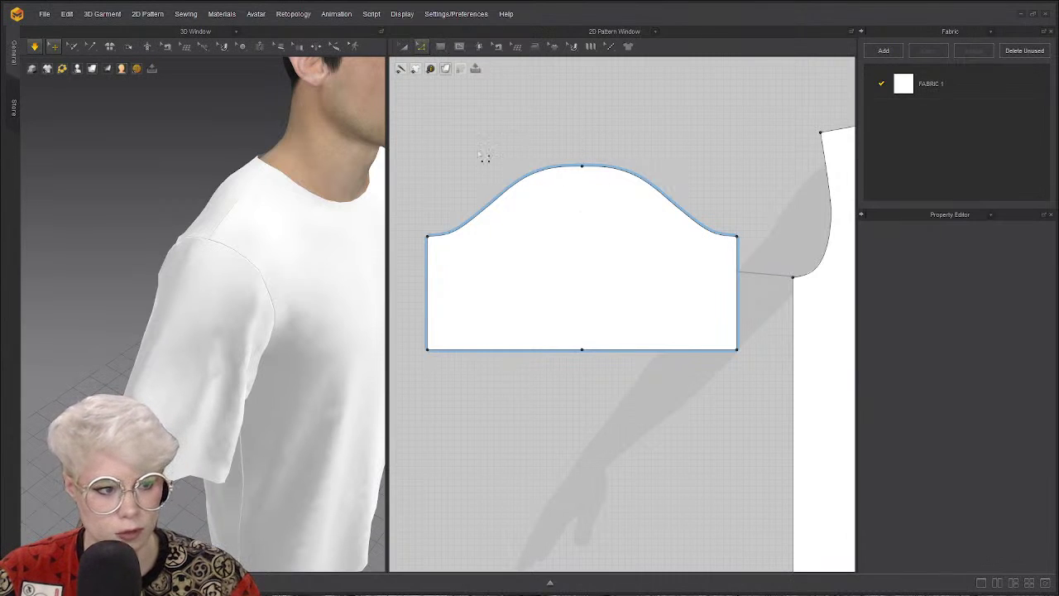
Raise the top centre point of the sleeve cap straight up to make the cap taller.
left_click(422, 47)
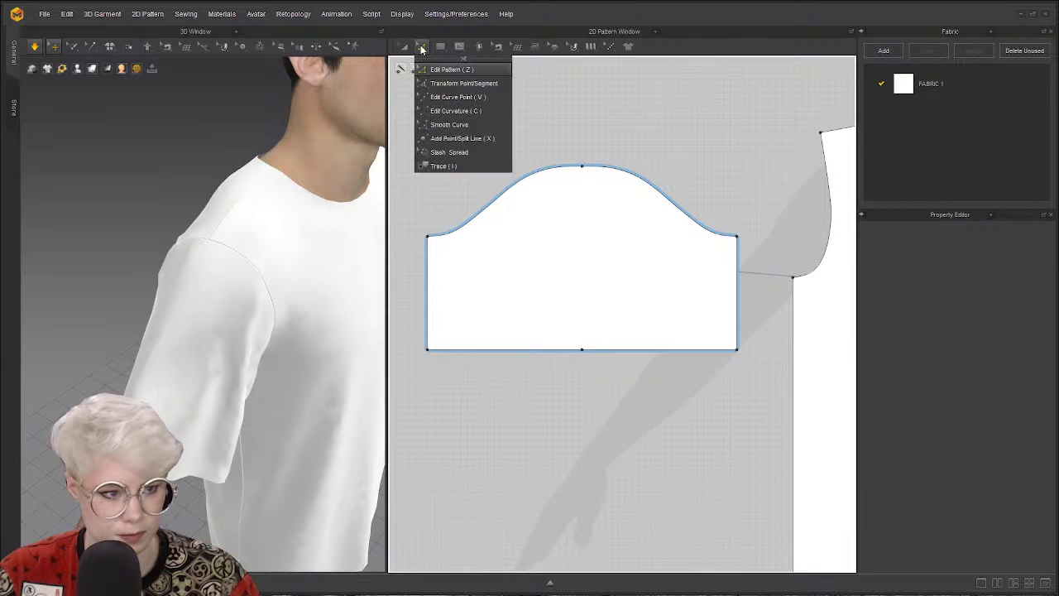
left_click(582, 168)
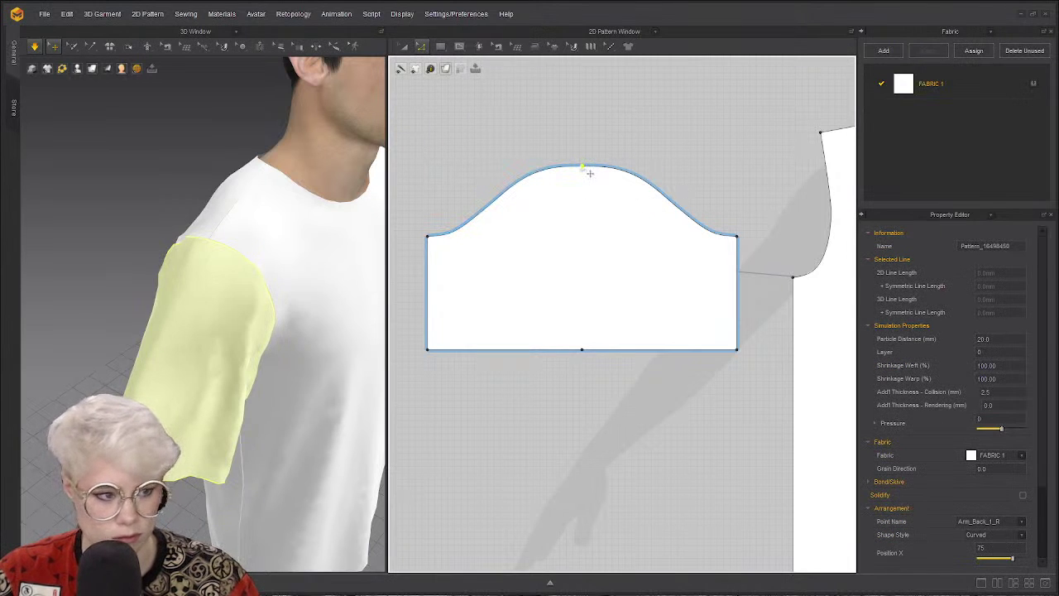
left_click_drag(590, 172, 590, 136)
right_click_drag(310, 271, 181, 228)
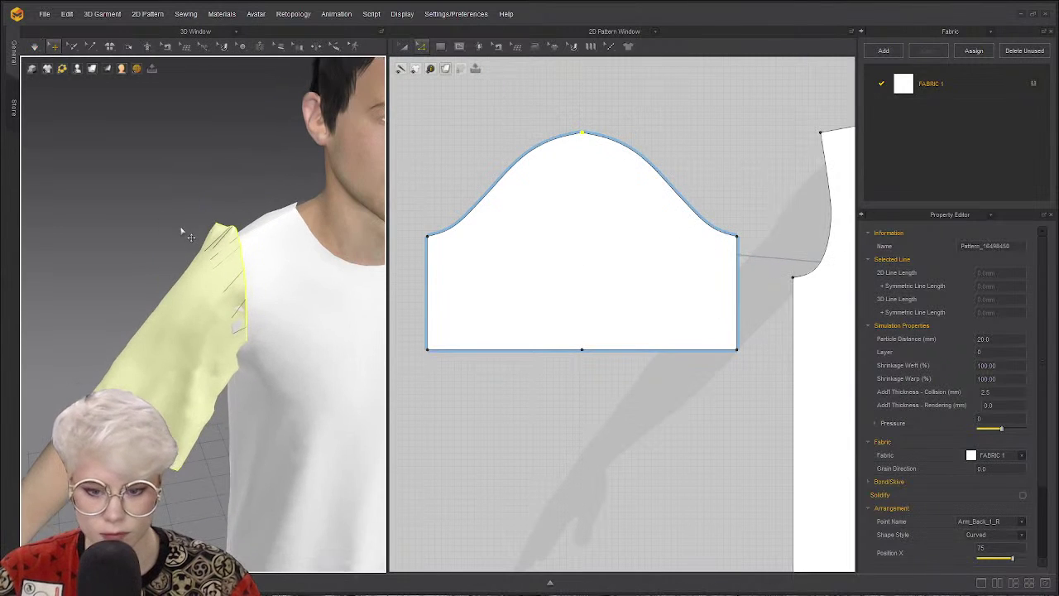
scroll(239, 229, "up", 4)
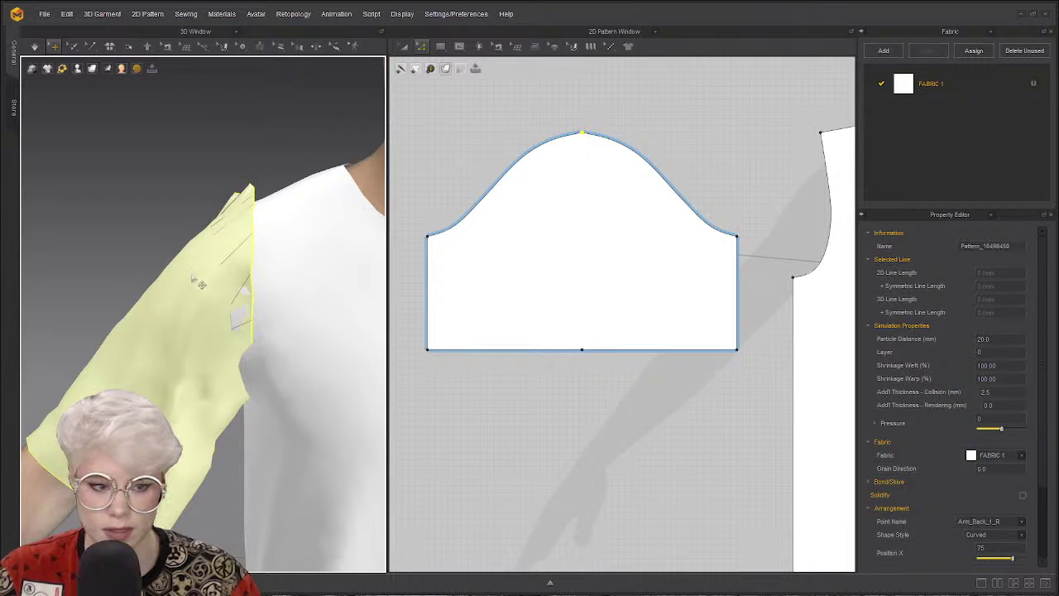
Reposition the taller sleeve around the avatar's shoulder in 3D and re-simulate the T-shirt to settle its armhole seam.
left_click_drag(200, 284, 152, 287)
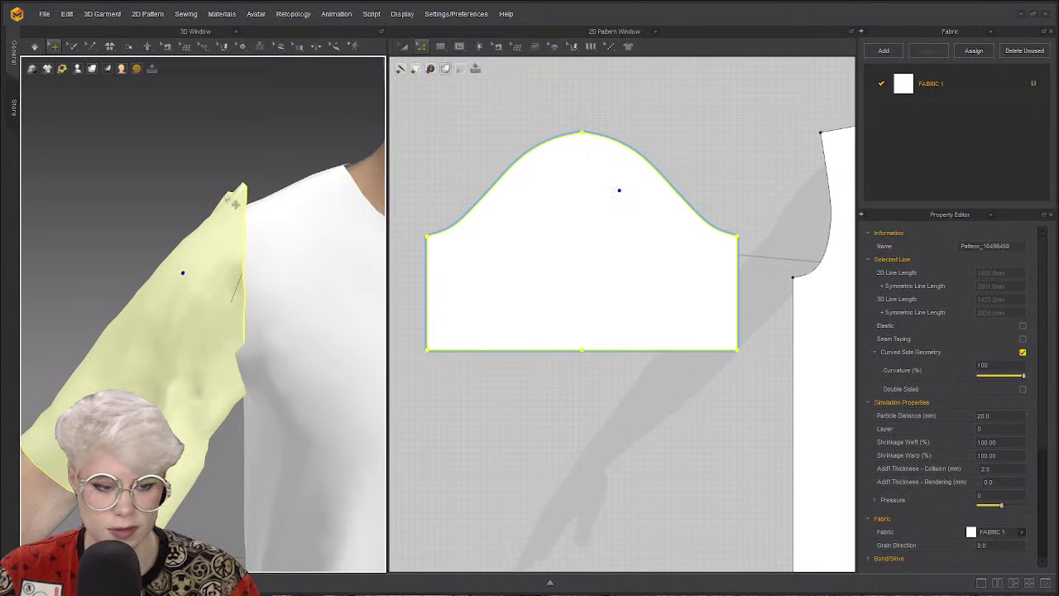
left_click(168, 303)
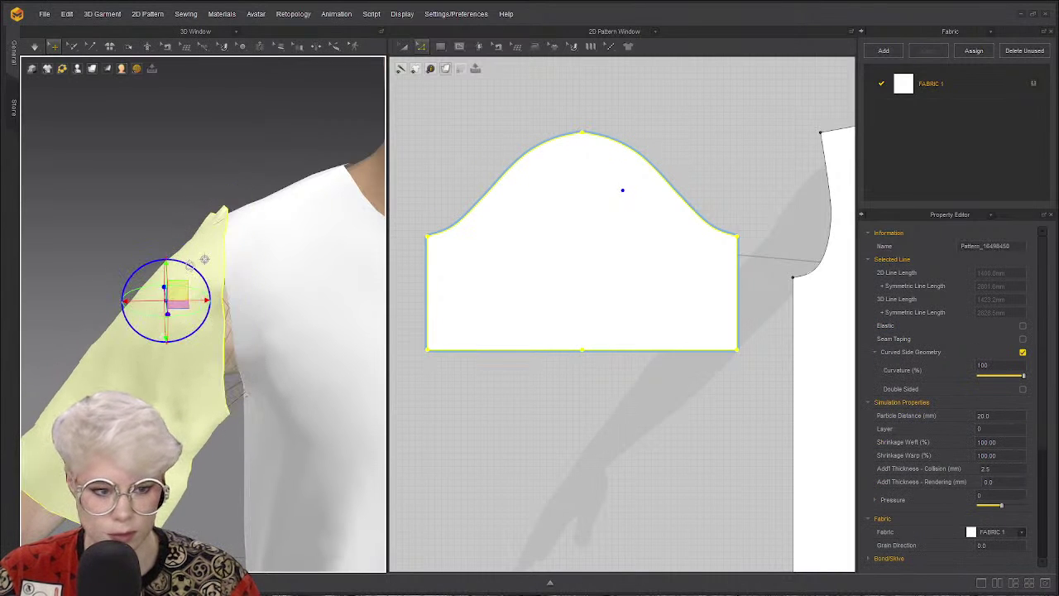
left_click(162, 363)
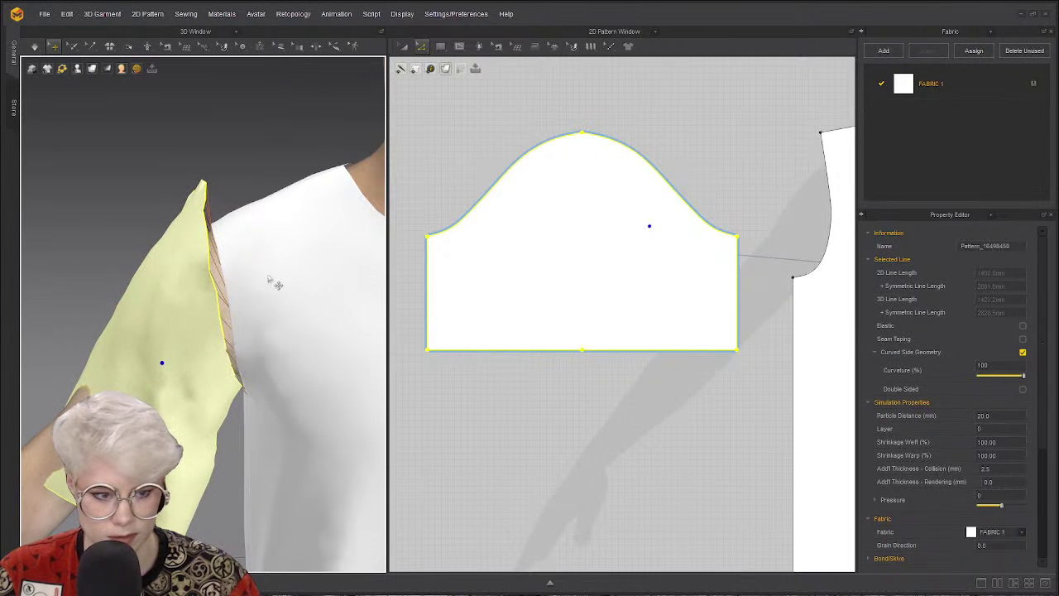
left_click_drag(231, 296, 232, 299)
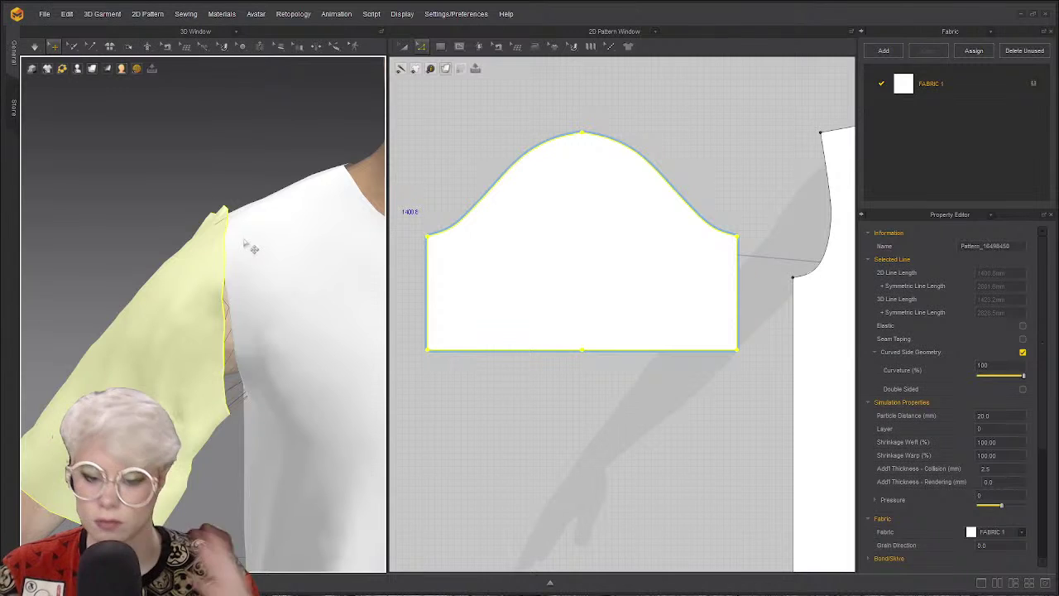
key("space")
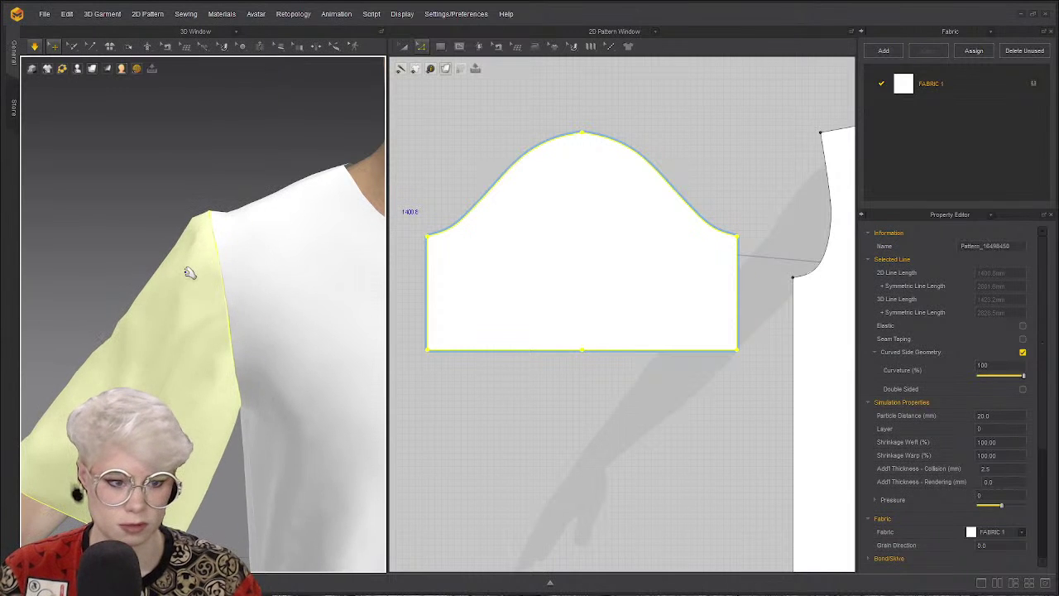
right_click_drag(108, 259, 220, 216)
Lower the sleeve cap's top centre point slightly so the cap is less peaked.
left_click(597, 115)
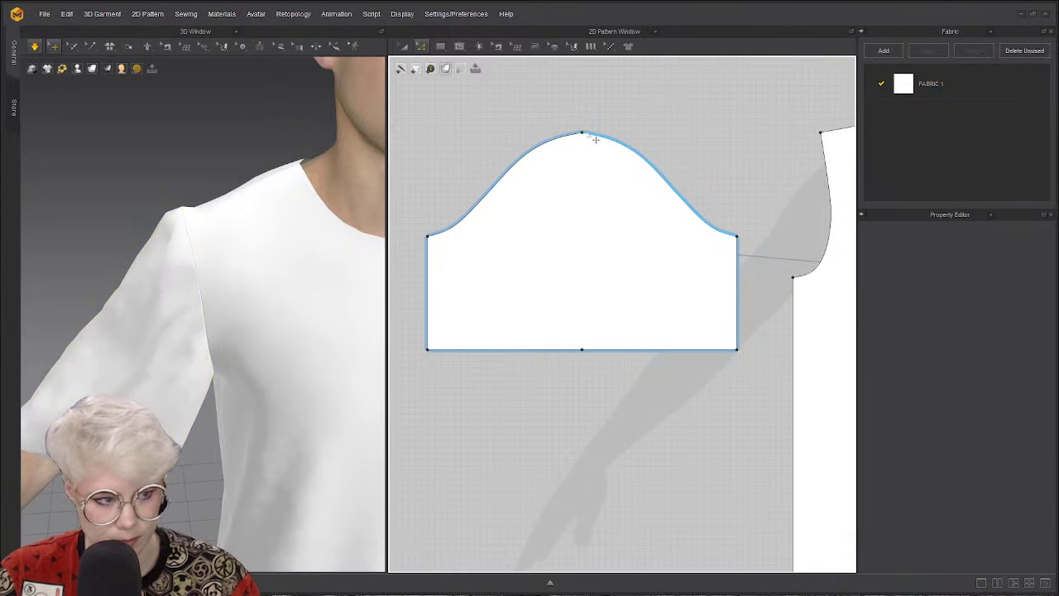
left_click_drag(594, 139, 588, 149)
left_click(435, 194)
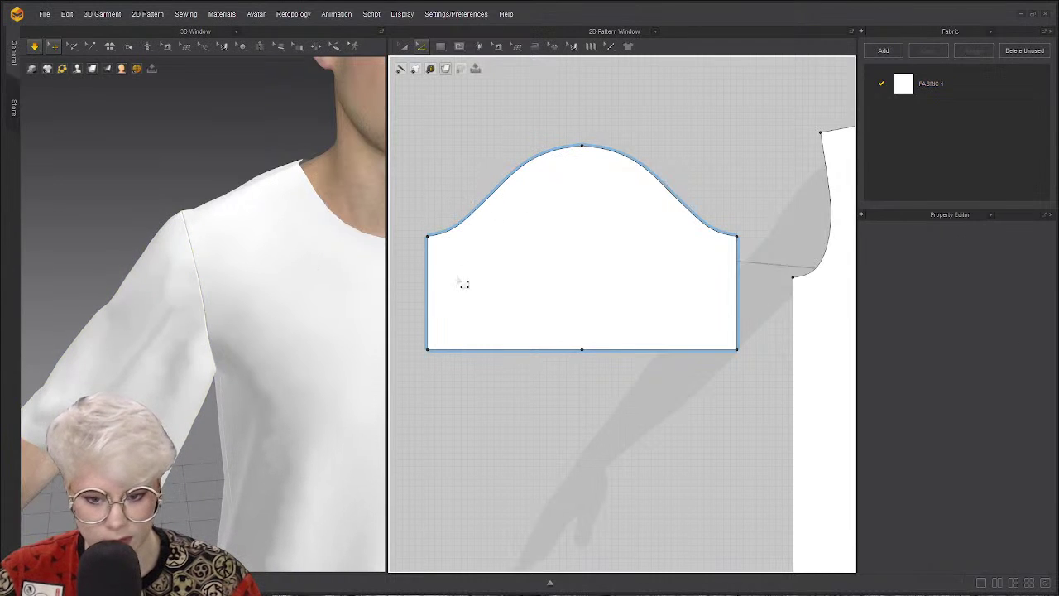
Compare the sleeve cap's seam length with the matching armhole using the Edit Sewing tool.
key("a")
left_click(572, 251)
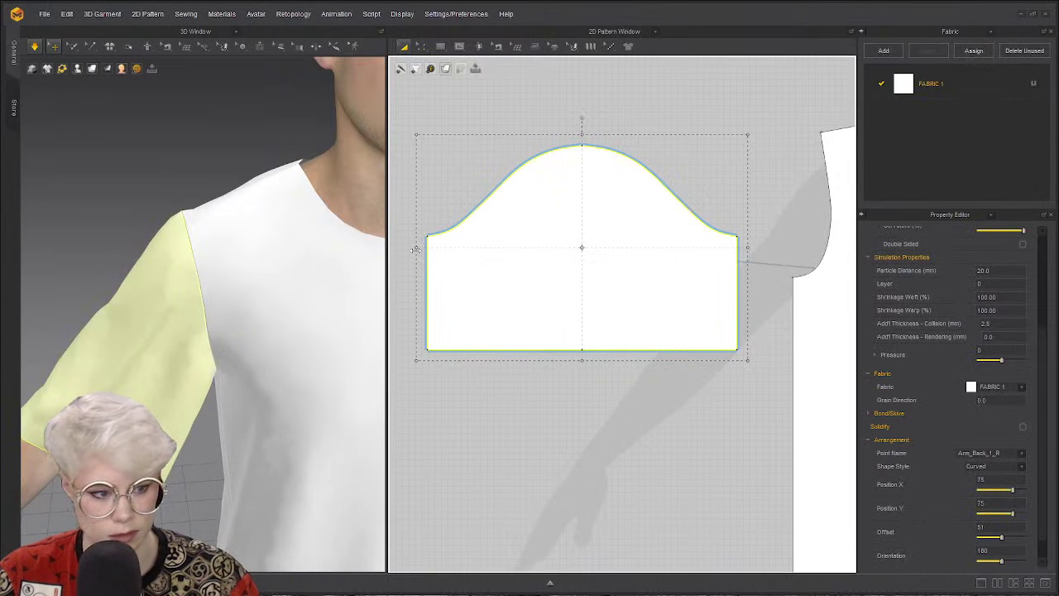
left_click(482, 170)
key("b")
left_click(500, 179)
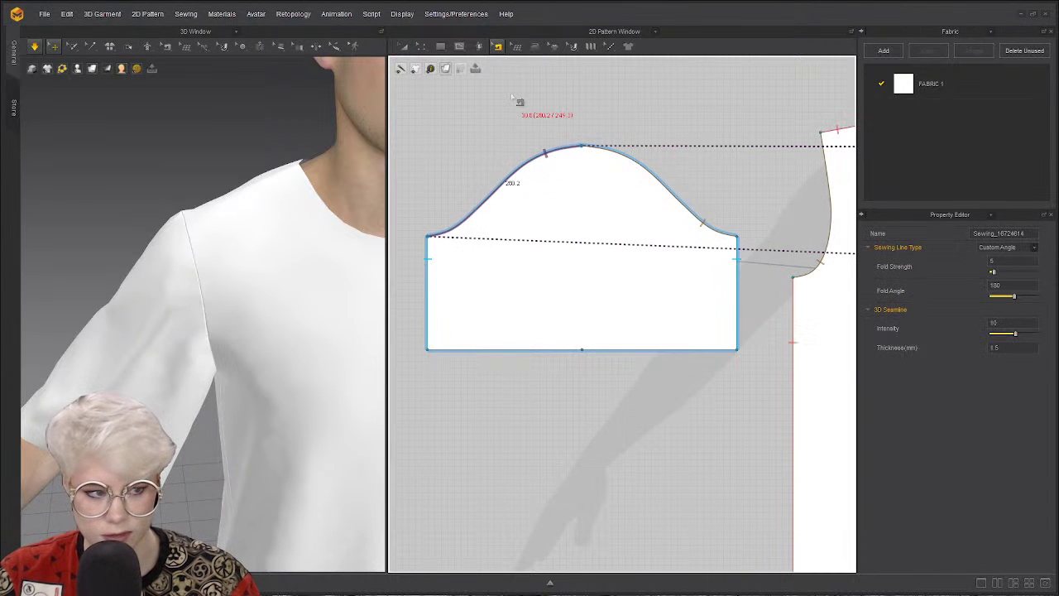
Narrow the whole sleeve pattern by scaling its outer side edge inward, and re-simulate the T-shirt.
key("a")
left_click(549, 249)
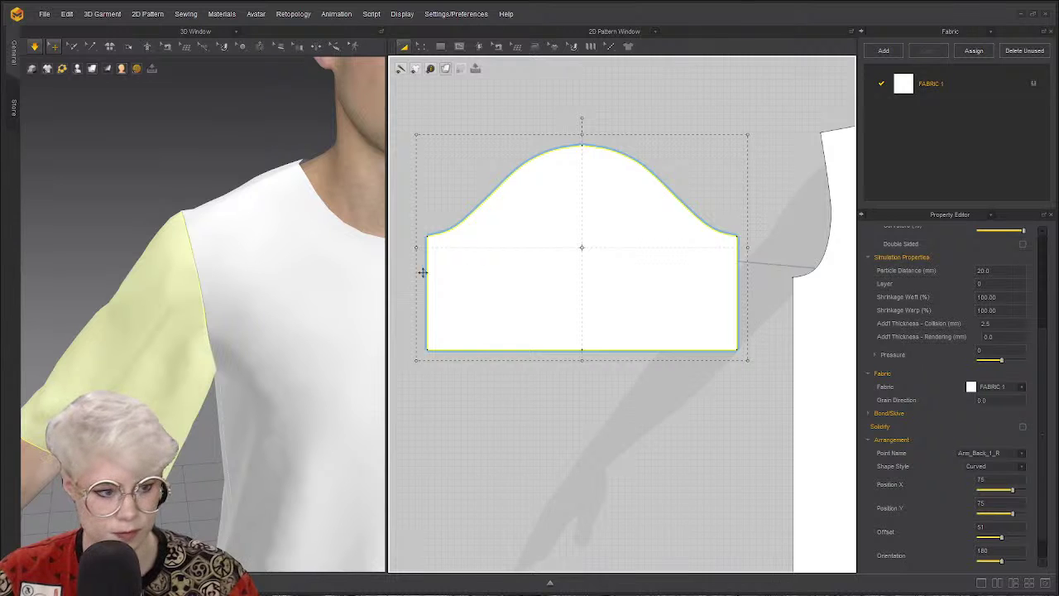
left_click_drag(415, 245, 434, 244)
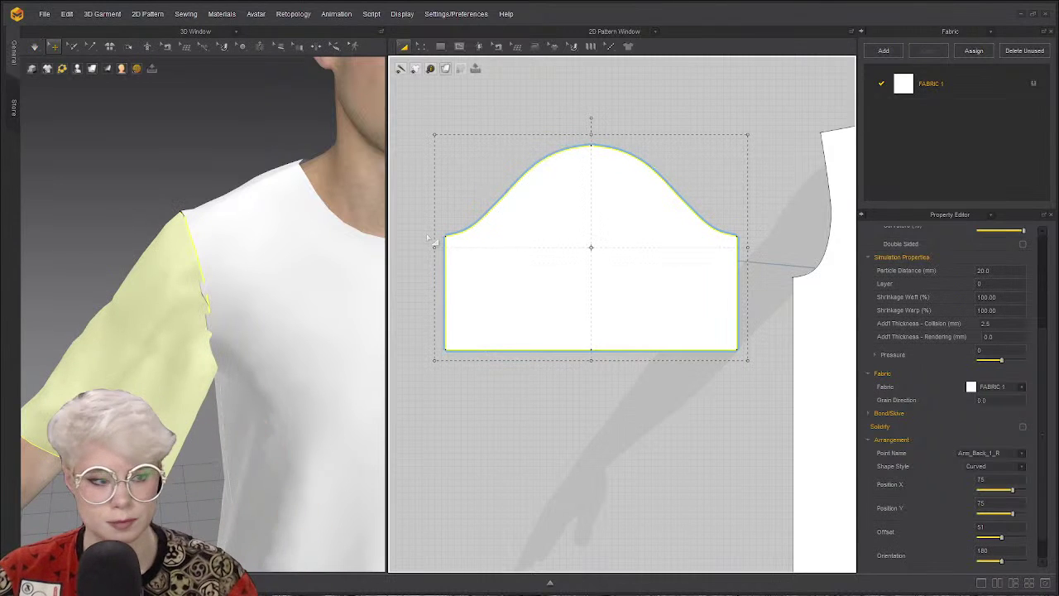
right_click_drag(97, 268, 179, 188)
key("space")
Examine the narrowed sleeve's drape and armhole seam from the side and front of the avatar.
right_click_drag(125, 256, 222, 373)
scroll(135, 385, "down", 3)
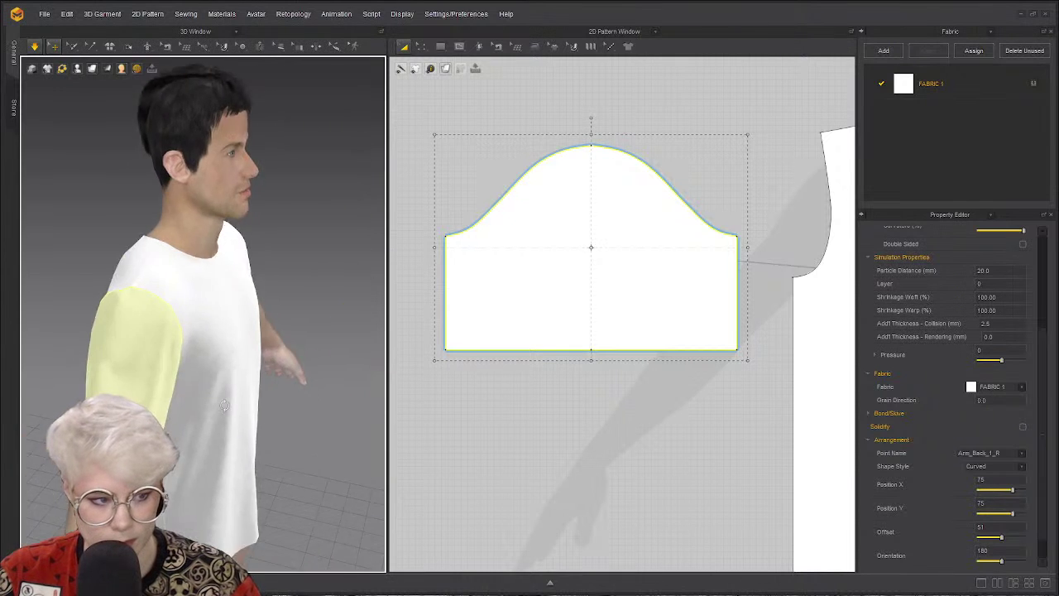
scroll(224, 412, "up", 3)
right_click_drag(224, 414, 261, 410)
right_click_drag(223, 358, 97, 344)
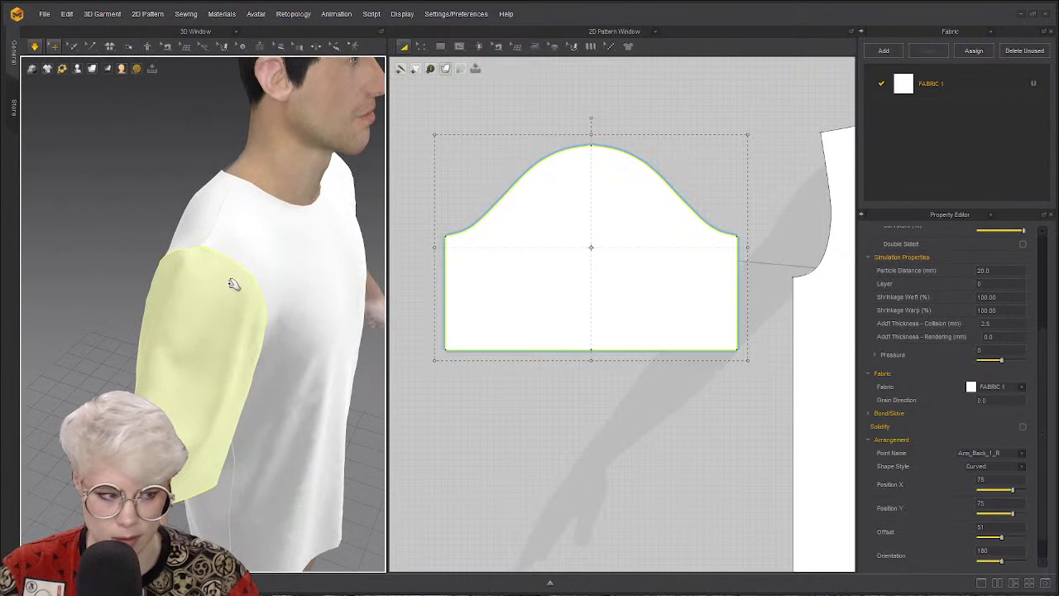
right_click_drag(237, 296, 212, 296)
left_click(610, 115)
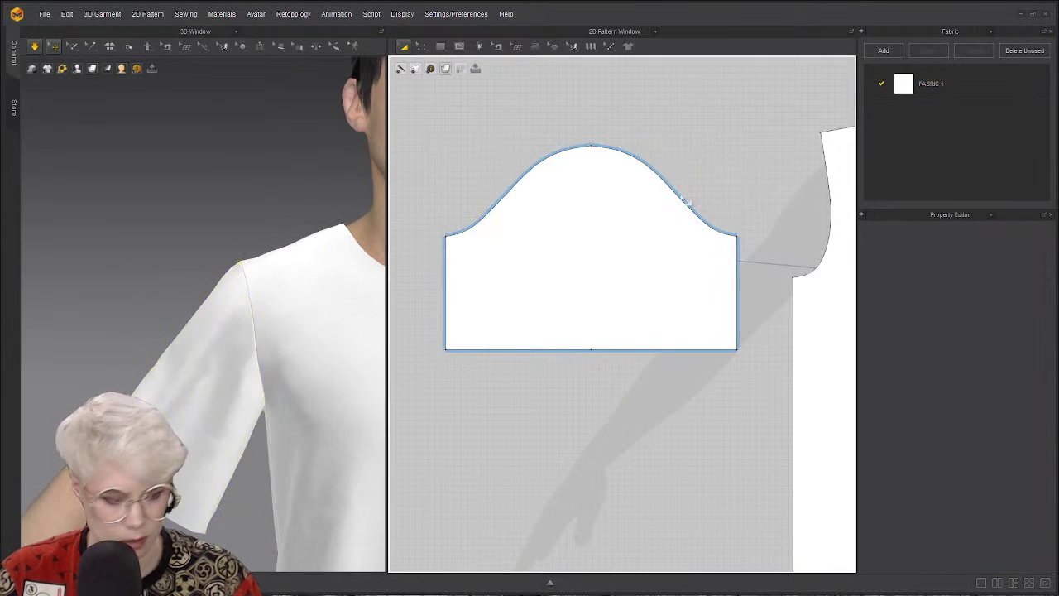
Move the avatar's left sleeve pattern slightly up and toward the centre of the gap between the two body pieces.
scroll(686, 201, "up", 2)
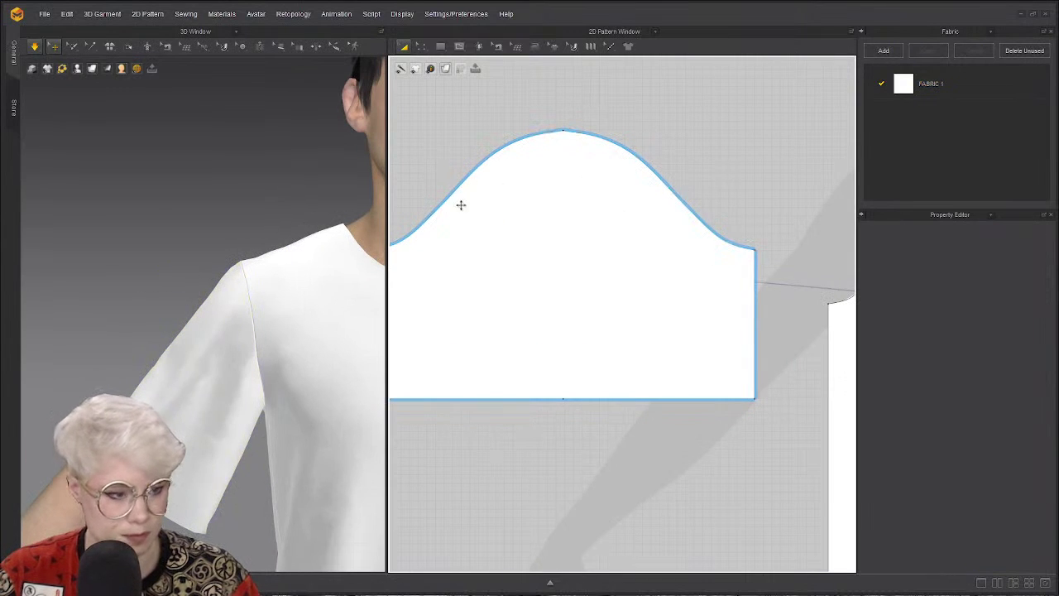
scroll(240, 323, "down", 5)
scroll(717, 267, "down", 4)
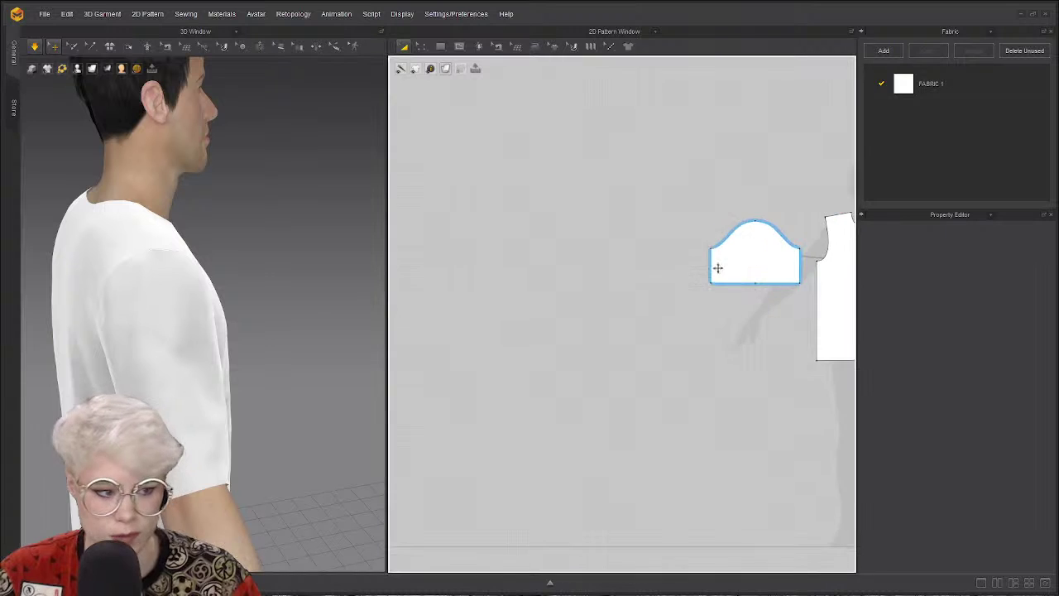
scroll(718, 268, "down", 1)
middle_click_drag(717, 267, 547, 291)
scroll(768, 279, "up", 7)
middle_click_drag(768, 279, 644, 285)
scroll(687, 291, "down", 2)
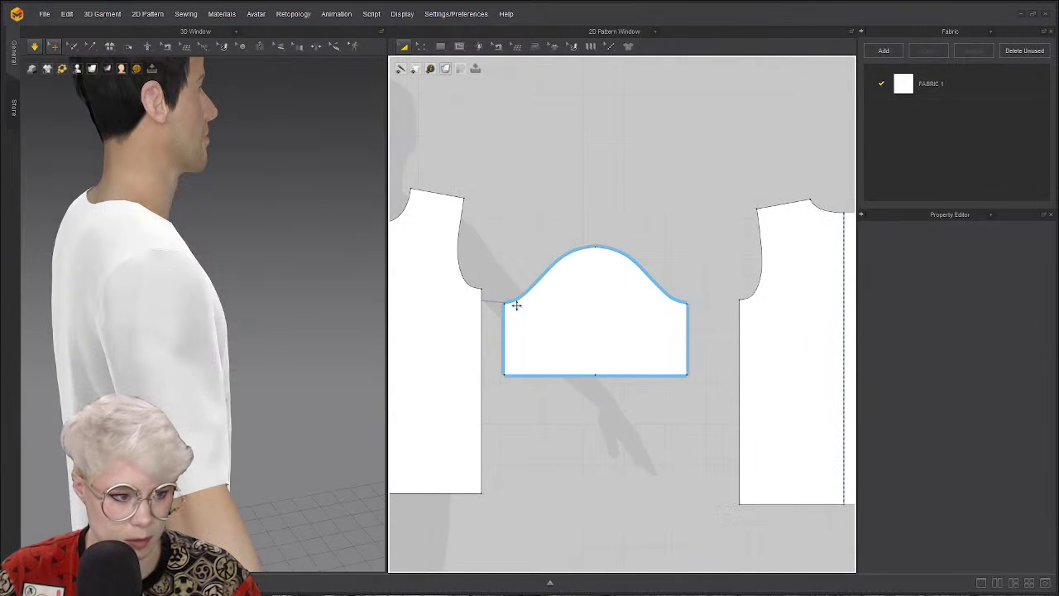
left_click_drag(601, 280, 628, 256)
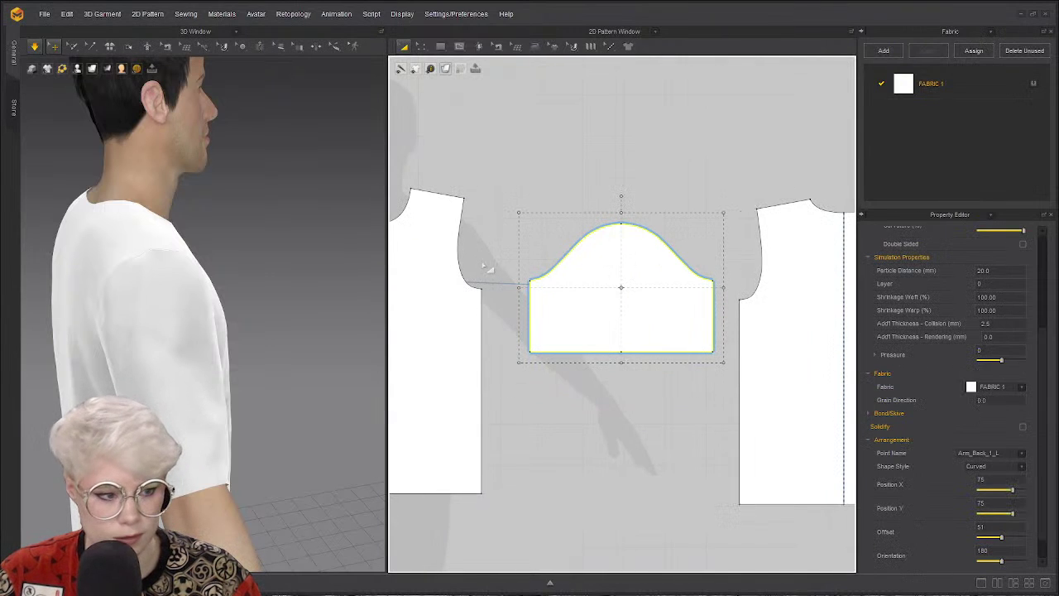
left_click(527, 209)
left_click(556, 267)
left_click(570, 205)
Examine the left sleeve's cap curve in the 2D pattern alongside the simulated sleeves on the avatar.
key("z")
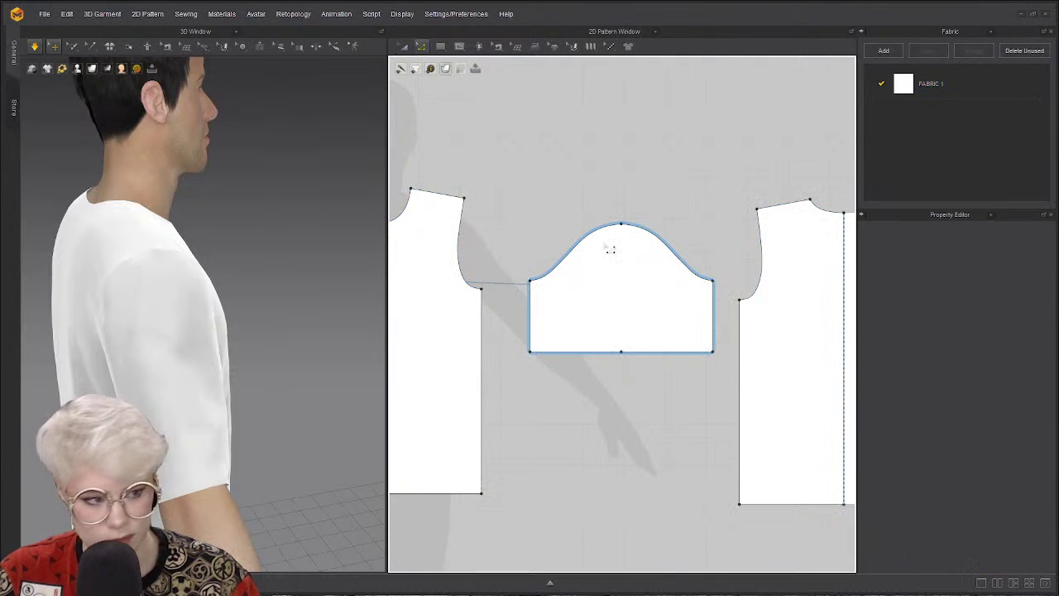
scroll(610, 248, "up", 2)
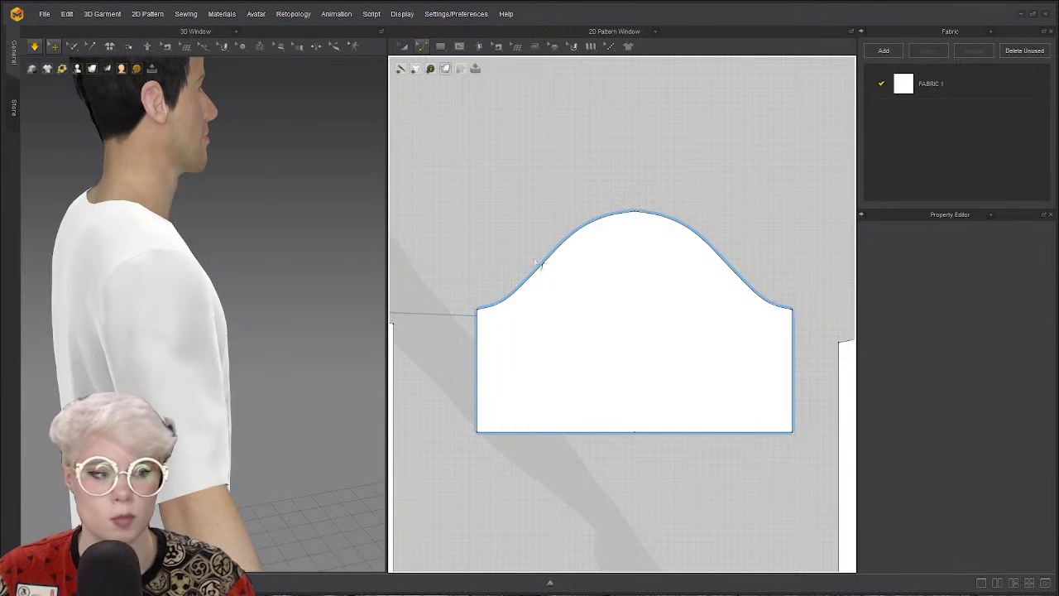
scroll(210, 267, "up", 1)
right_click_drag(210, 267, 138, 259)
middle_click_drag(138, 260, 219, 245)
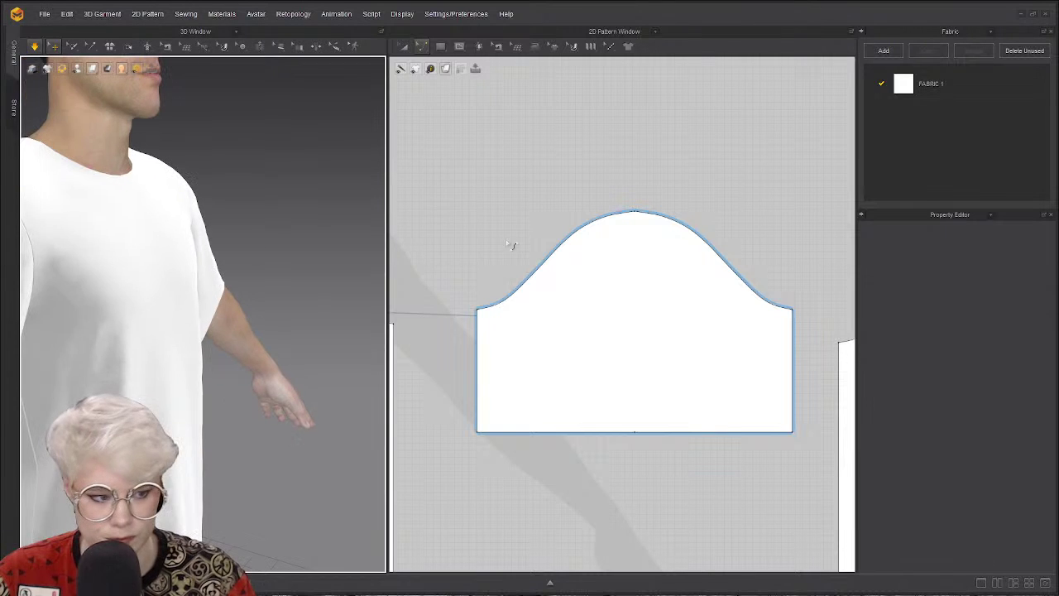
right_click_drag(222, 262, 305, 261)
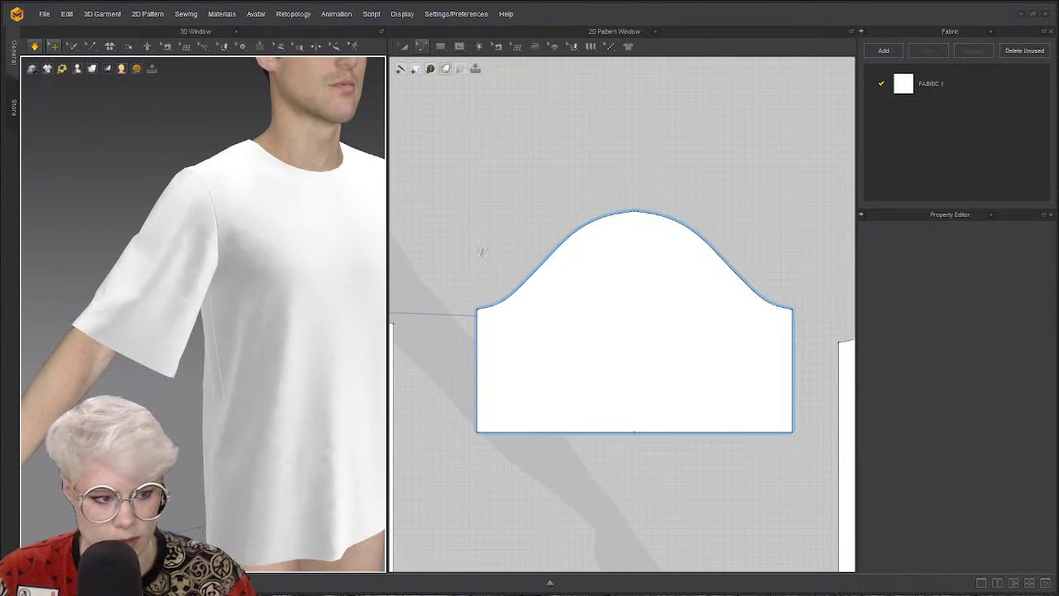
Detach the Edit Pattern tool list and place it beside the enlarged sleeve pattern.
left_click(431, 70)
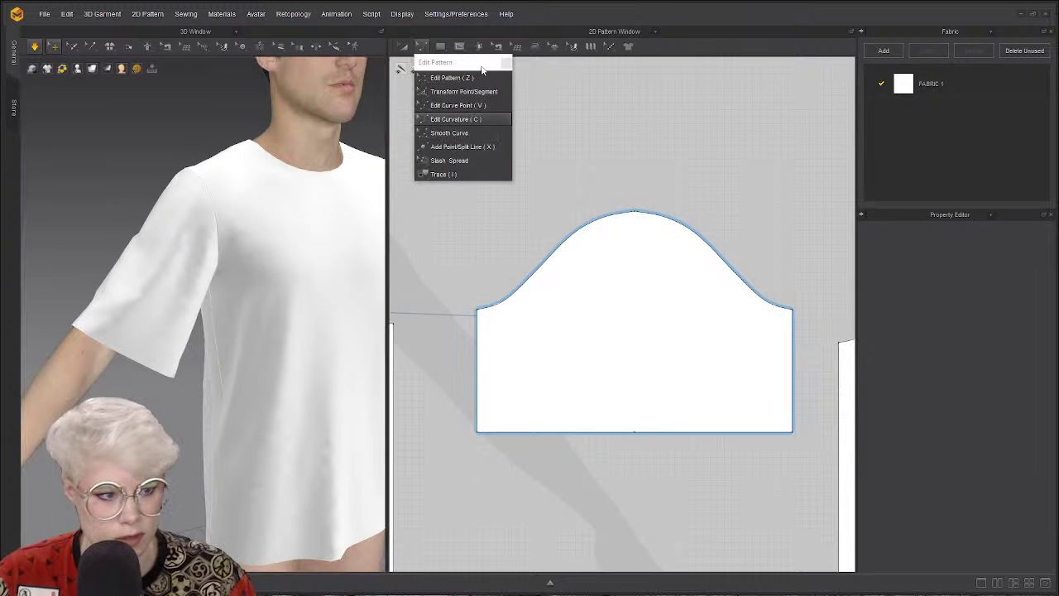
left_click_drag(468, 72, 798, 97)
scroll(589, 239, "up", 2)
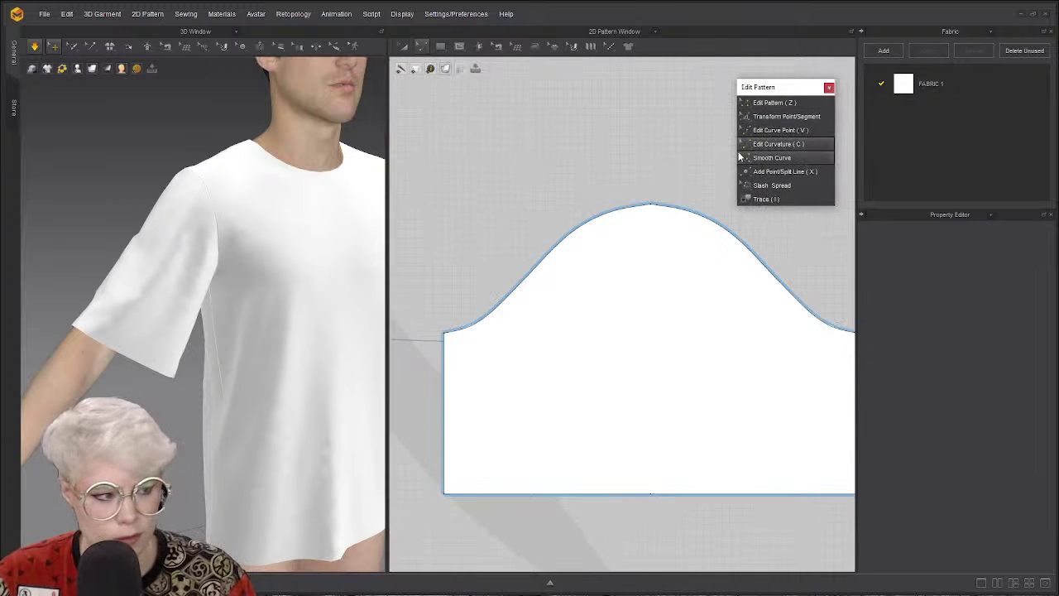
middle_click_drag(586, 220, 547, 213)
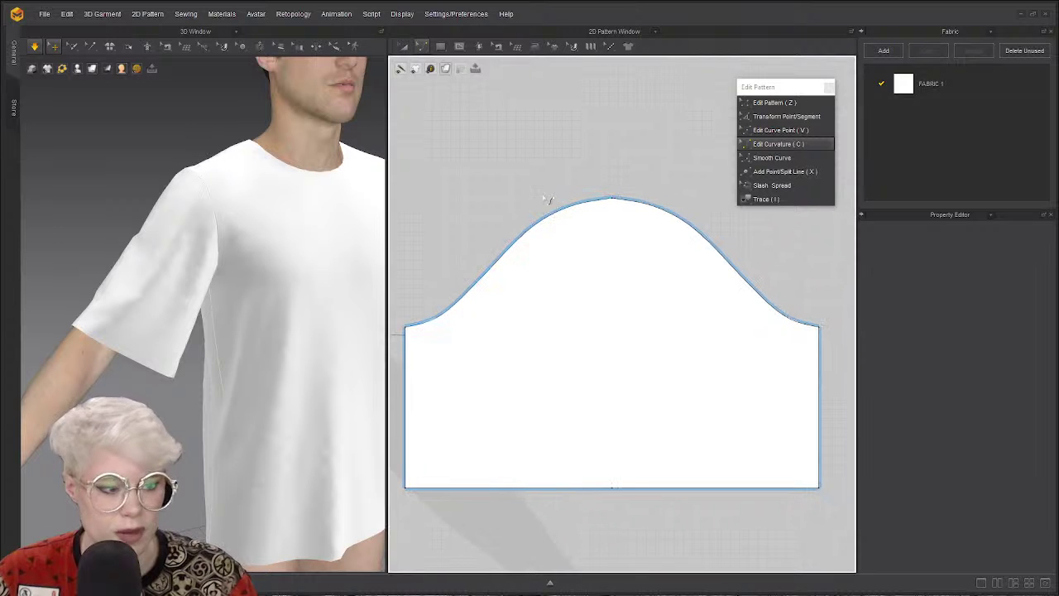
Try bending the lower slope of the sleeve cap with Edit Curvature and undo the change.
left_click(494, 283)
left_click_drag(492, 285, 495, 288)
key("ctrl+z")
left_click(616, 166)
Use Edit Curve Point to delete the matching clusters of curve points on the lower slopes of the sleeve cap's two sides.
left_click(781, 130)
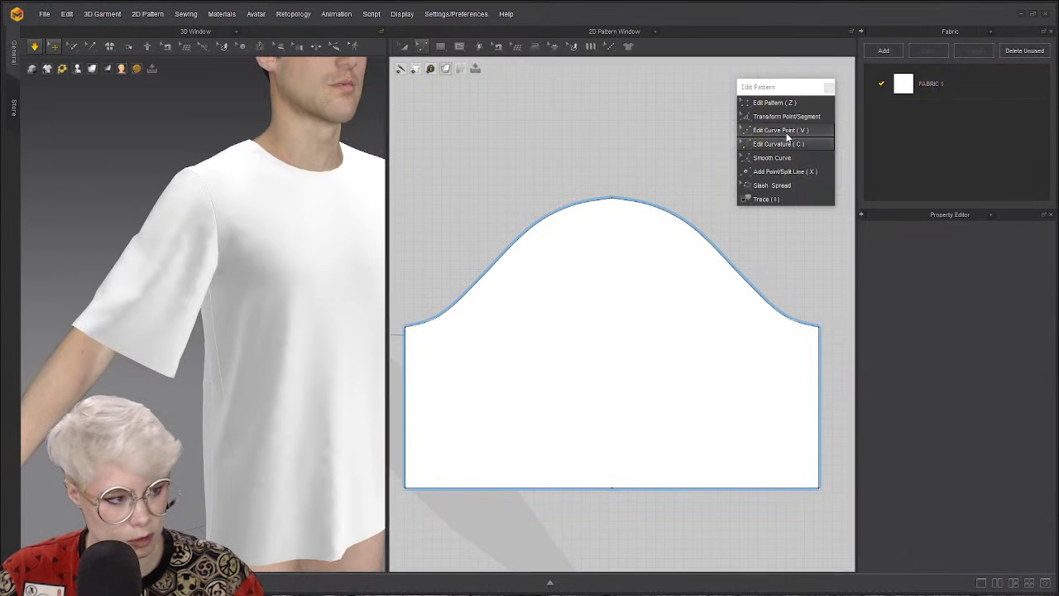
left_click_drag(503, 306, 502, 305)
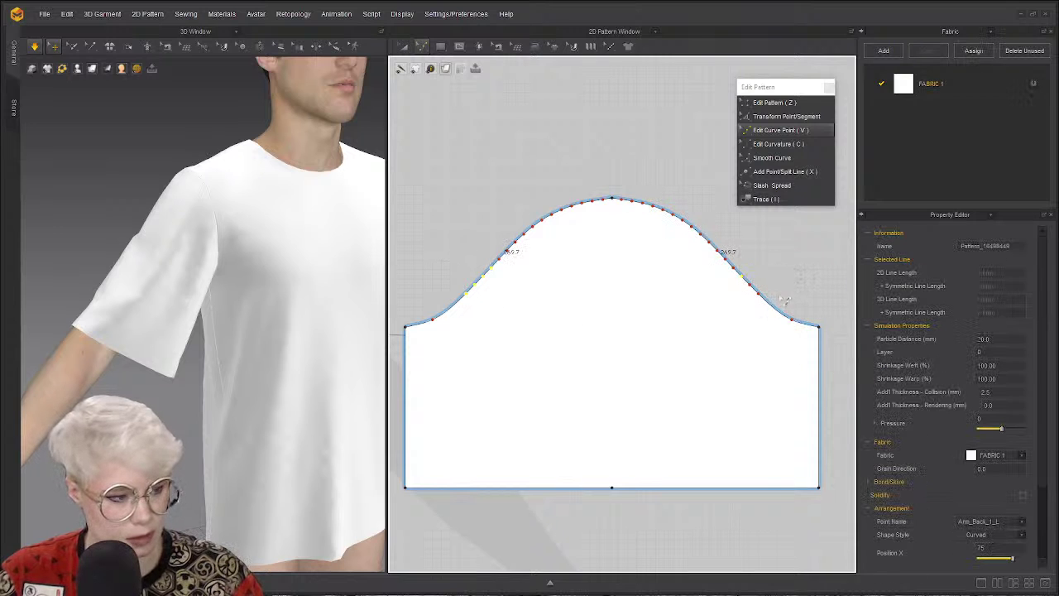
left_click(776, 315)
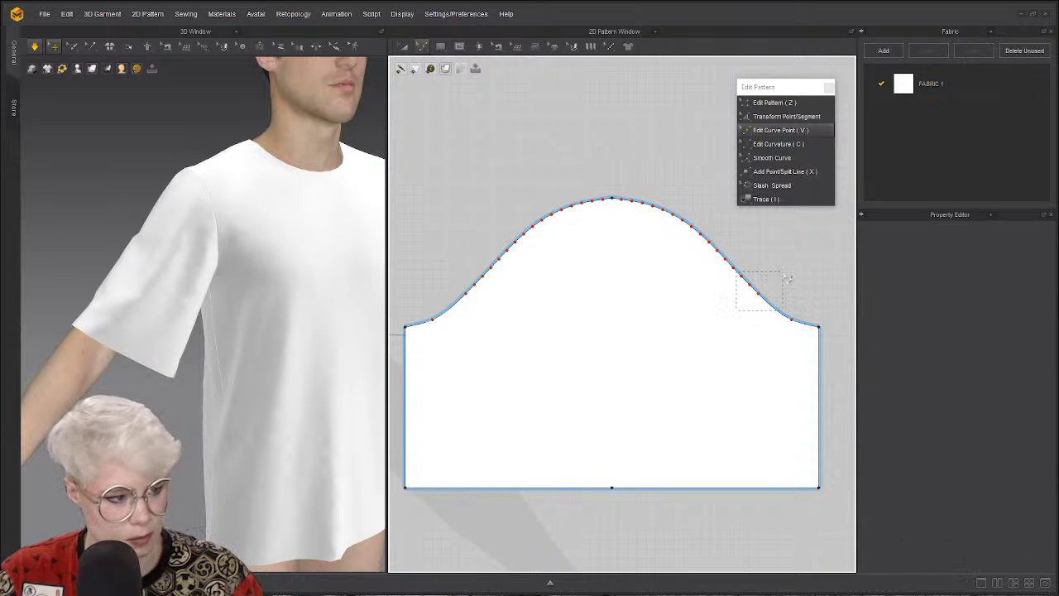
left_click_drag(788, 279, 810, 283)
left_click_drag(735, 321, 807, 279)
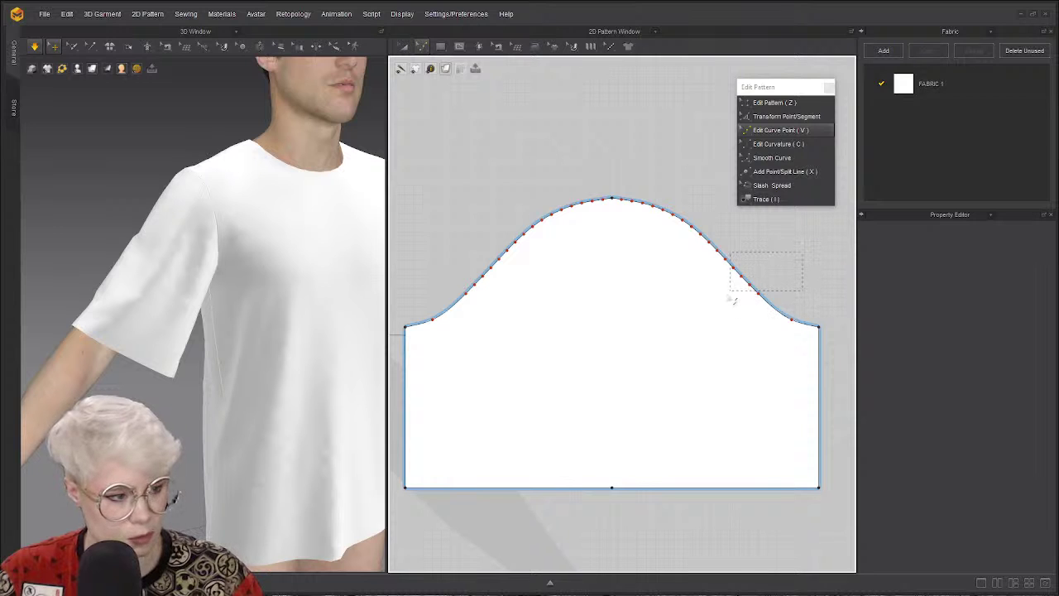
left_click_drag(735, 313, 733, 312)
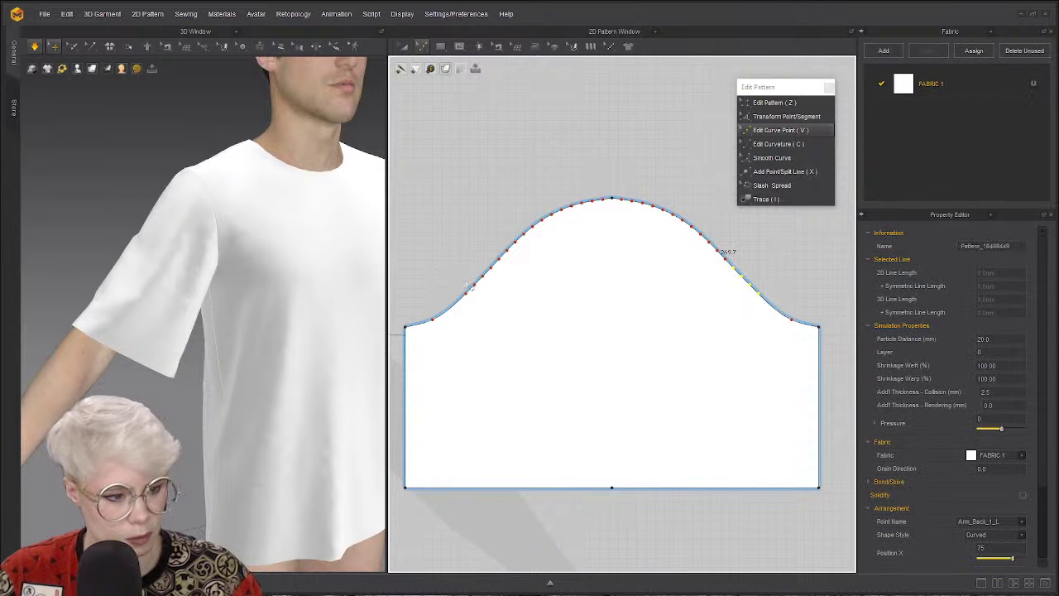
left_click_drag(509, 309, 511, 308, "shift")
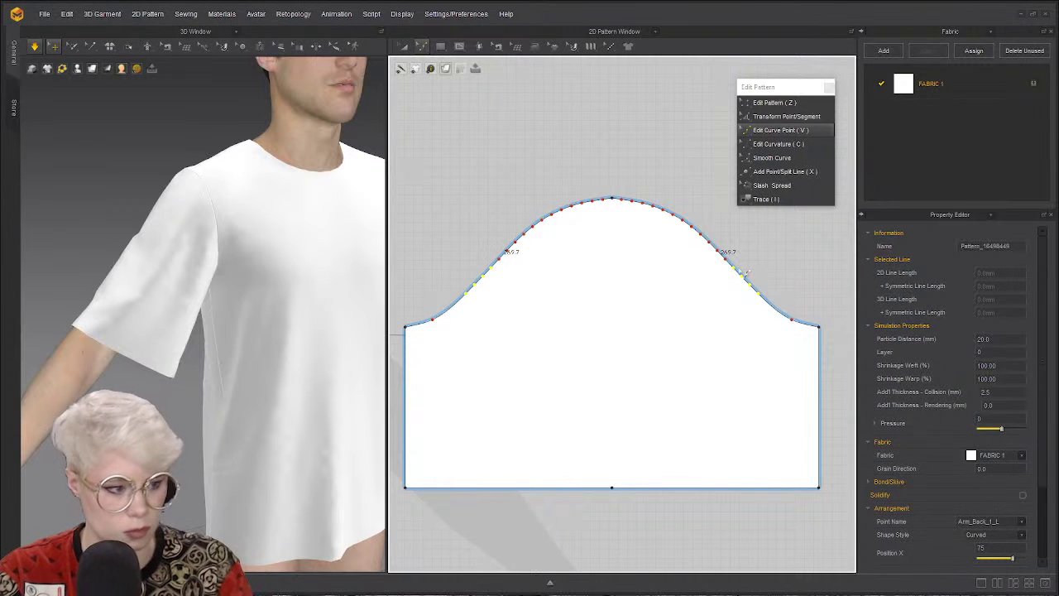
key("Delete")
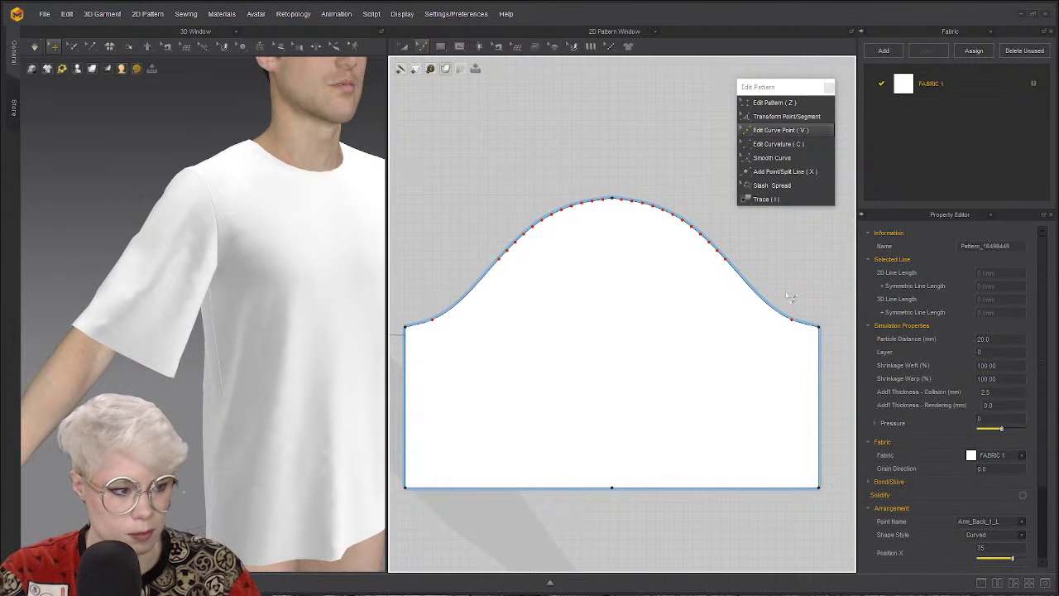
Delete the next groups of curve points higher up both slopes of the sleeve cap, keeping those around the crown.
left_click_drag(533, 285, 537, 286)
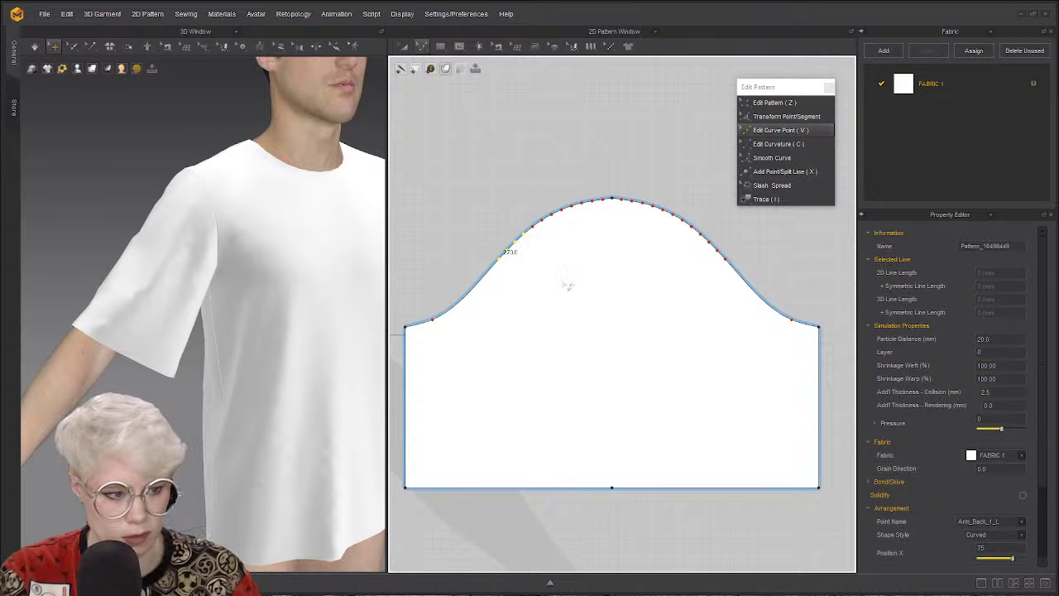
left_click(762, 250)
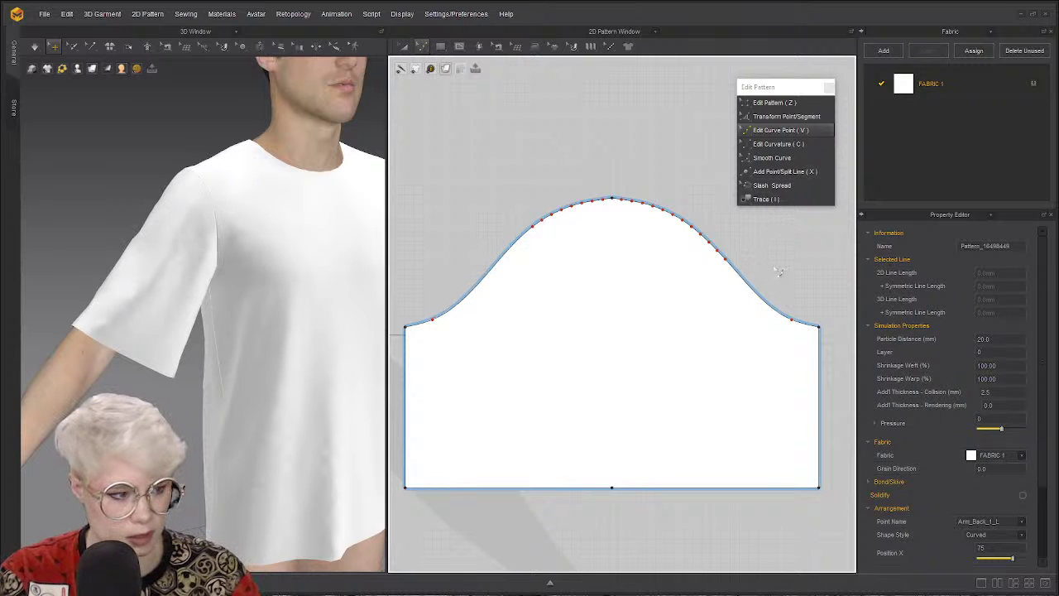
mouse_move(773, 266)
left_mouse_down()
mouse_move(677, 231)
mouse_move(692, 230)
left_mouse_up()
key("Delete")
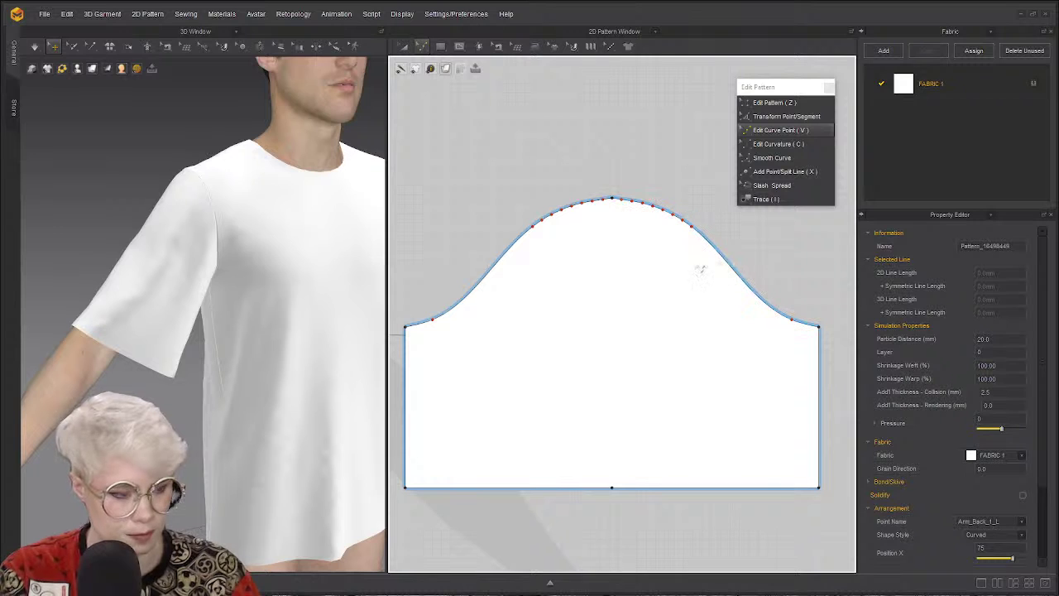
Check the underarm seam on the avatar and add a curve point midway down each slope of the sleeve cap.
scroll(187, 281, "up", 2)
right_click_drag(187, 281, 157, 259)
scroll(191, 293, "up", 5)
right_click_drag(191, 293, 195, 252)
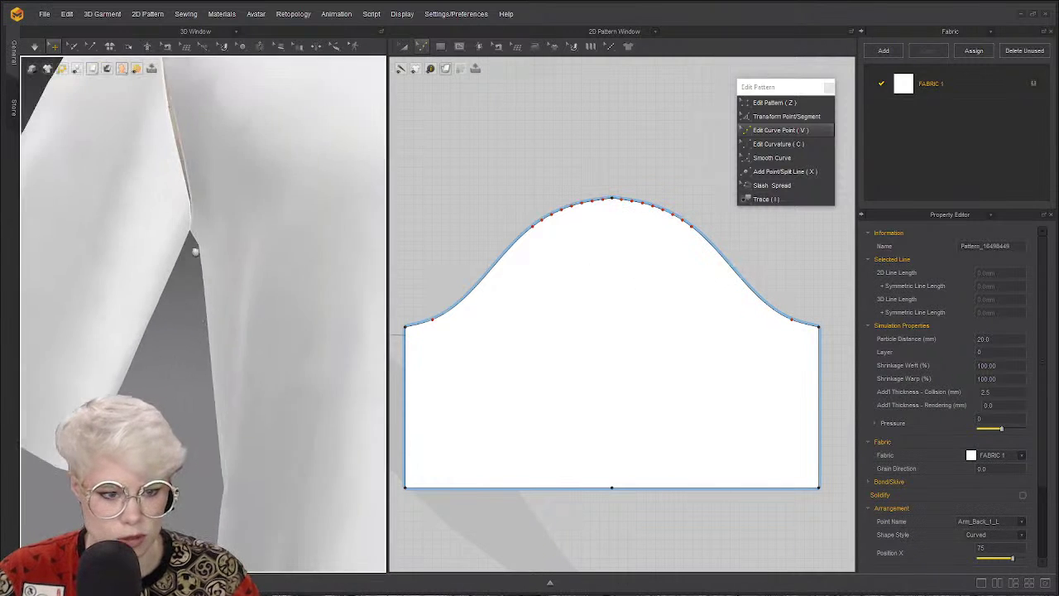
scroll(190, 284, "down", 3)
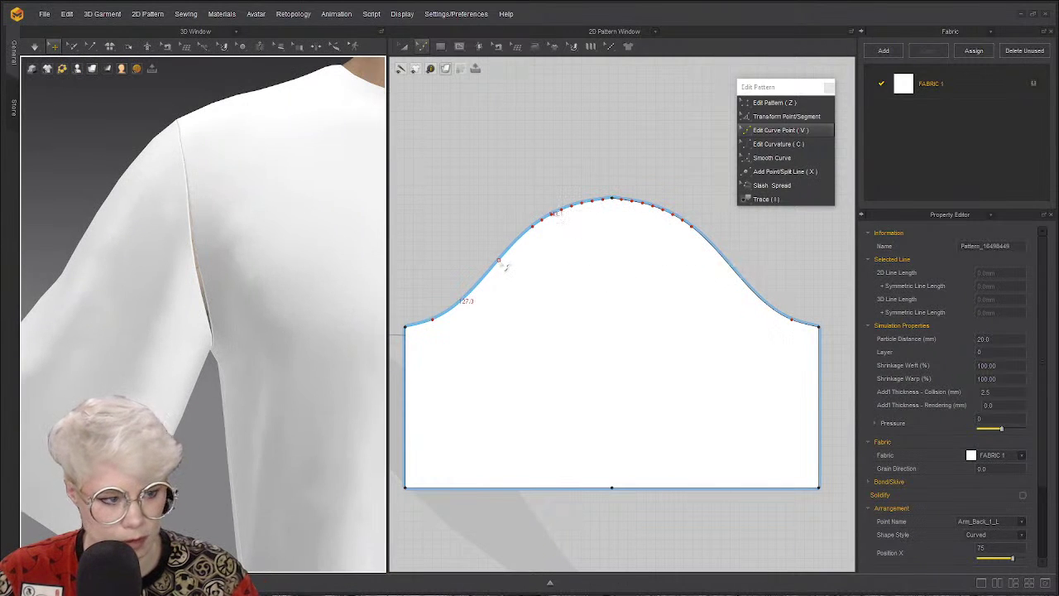
scroll(585, 220, "up", 3)
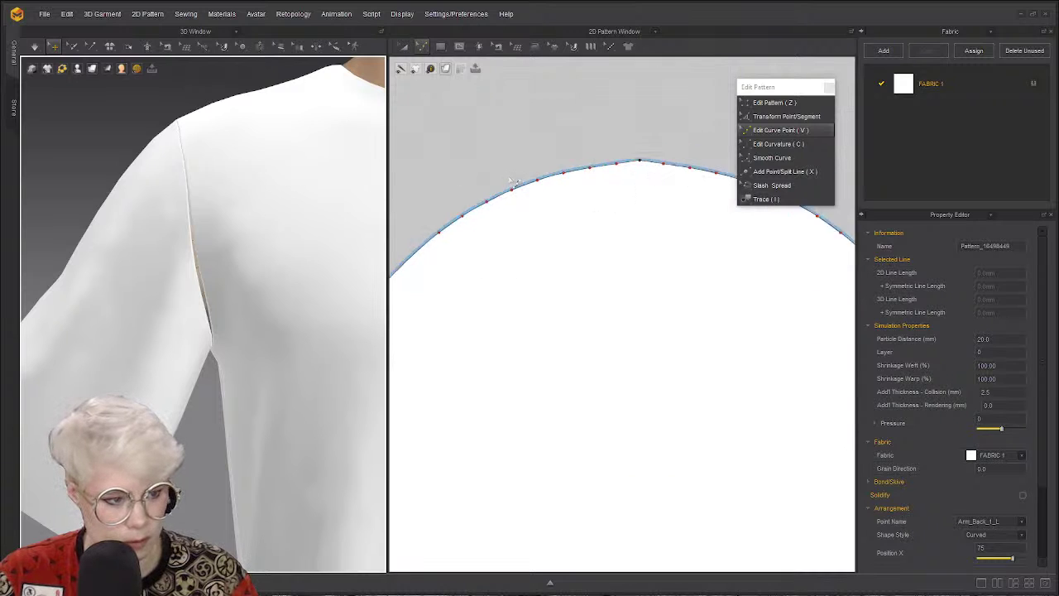
scroll(454, 179, "down", 1)
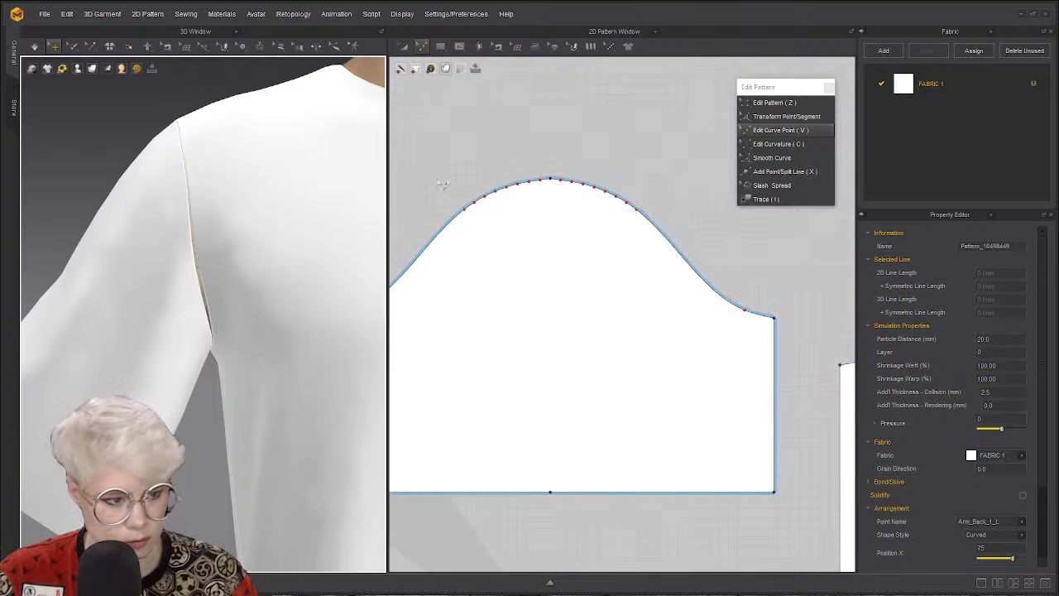
scroll(499, 225, "down", 1)
scroll(496, 226, "up", 2)
scroll(496, 225, "down", 1)
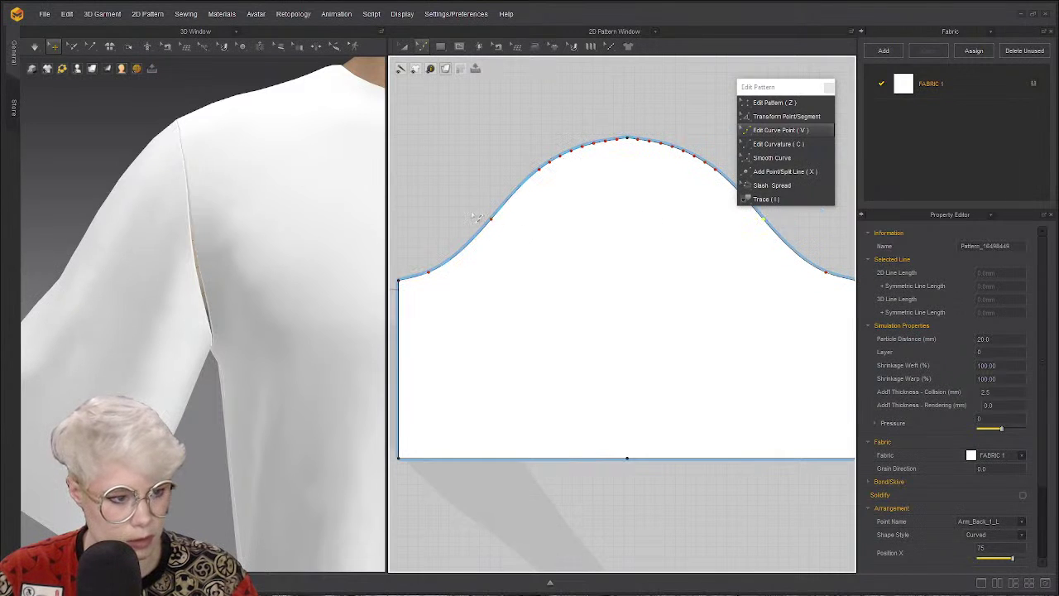
Move the two mid-slope curve points slightly inward to hollow both sides of the sleeve cap.
left_click_drag(473, 213, 810, 256)
left_click_drag(545, 225, 826, 221)
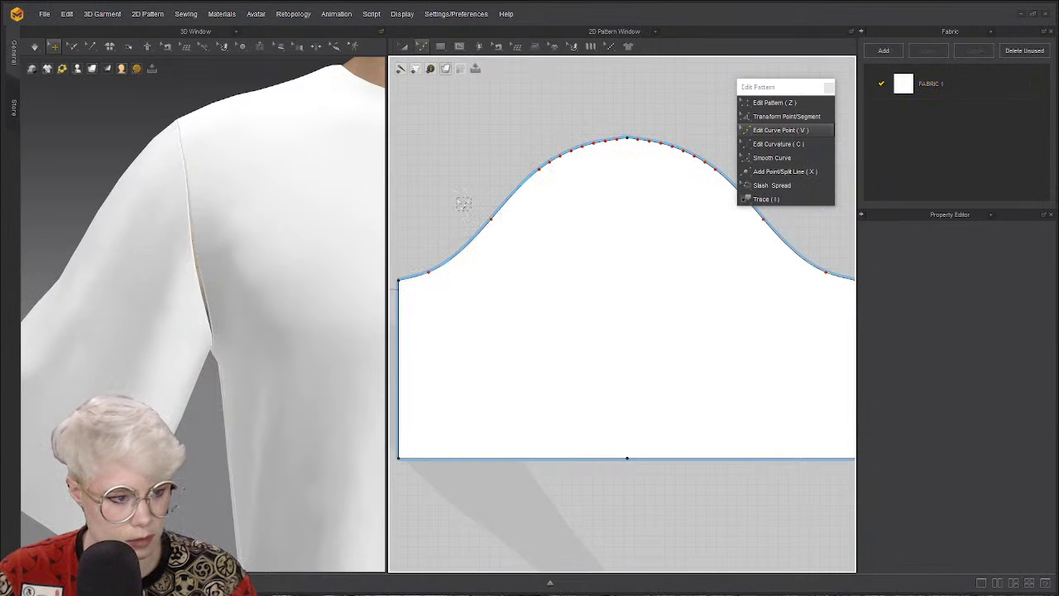
left_click(498, 225)
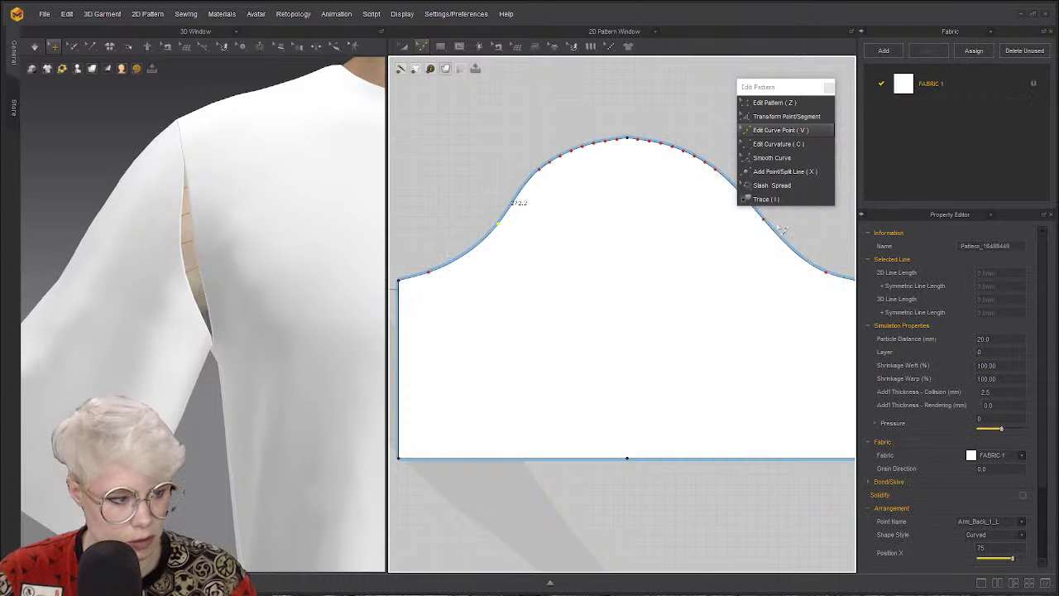
left_click_drag(764, 221, 758, 223)
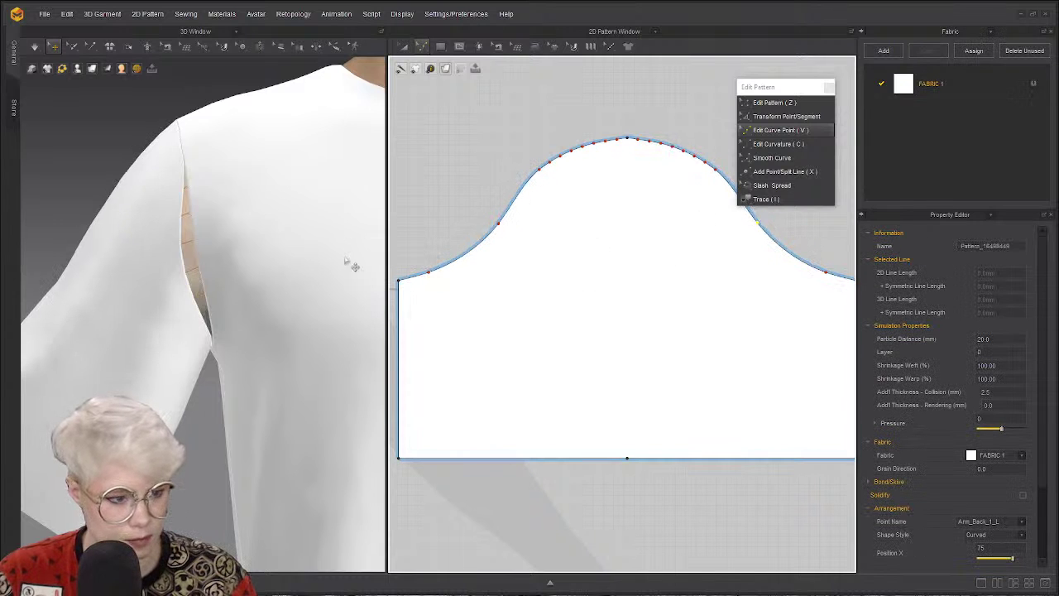
Simulate the hollowed sleeve cap, inspect the sleeve from the side and front, and undo the mid-slope point edits.
right_click_drag(254, 286, 226, 275)
right_click_drag(220, 270, 127, 269)
scroll(234, 332, "up", 2)
key("space")
scroll(266, 348, "down", 4)
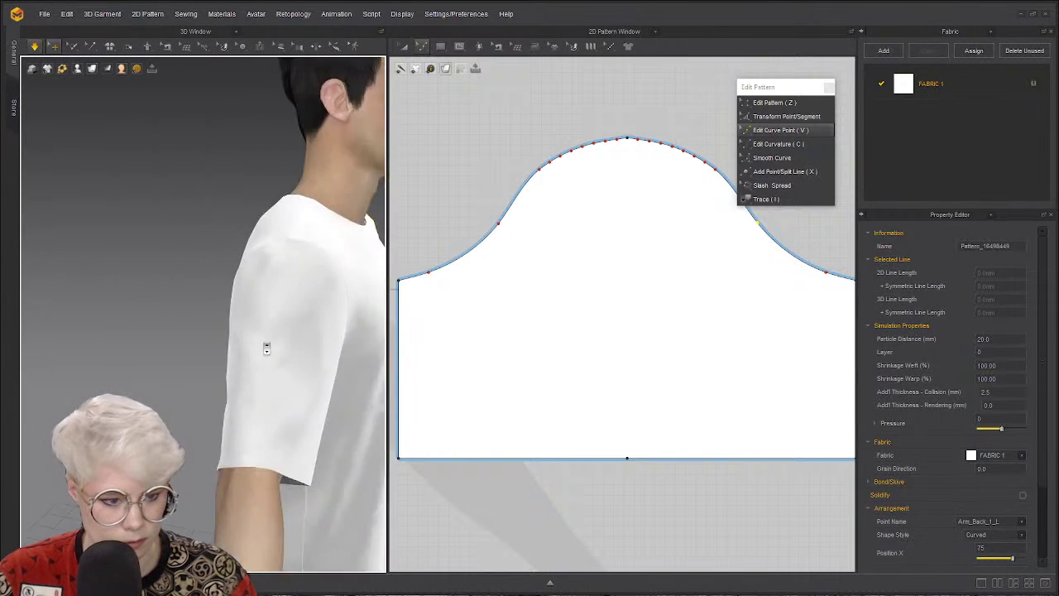
scroll(267, 348, "down", 2)
right_click_drag(267, 349, 140, 309)
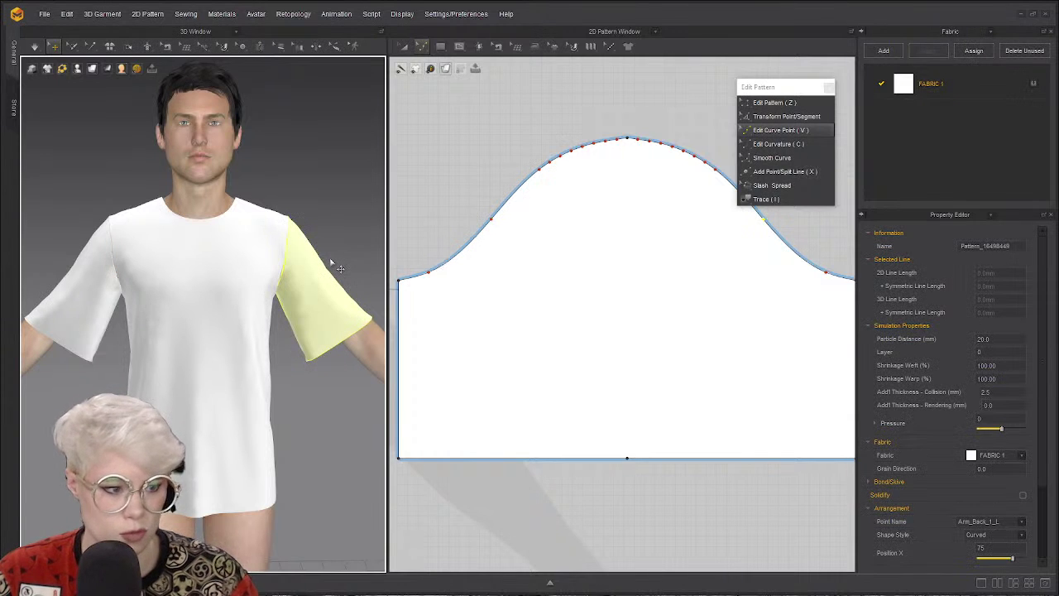
Move the floating Edit Pattern tool list clear of the sleeve pattern and activate the Edit Pattern tool.
scroll(341, 228, "up", 2)
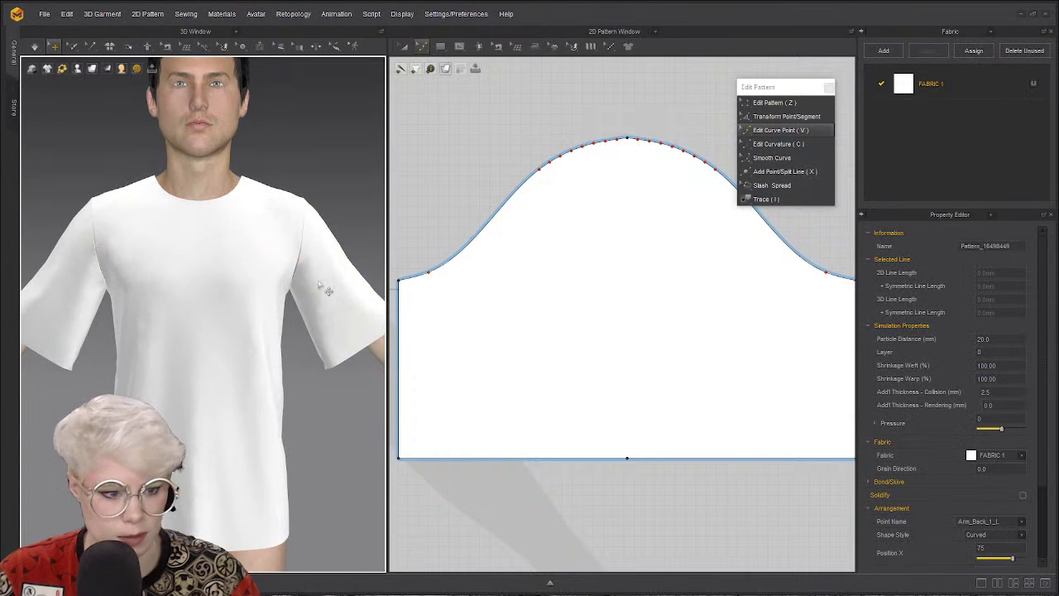
scroll(96, 315, "down", 2)
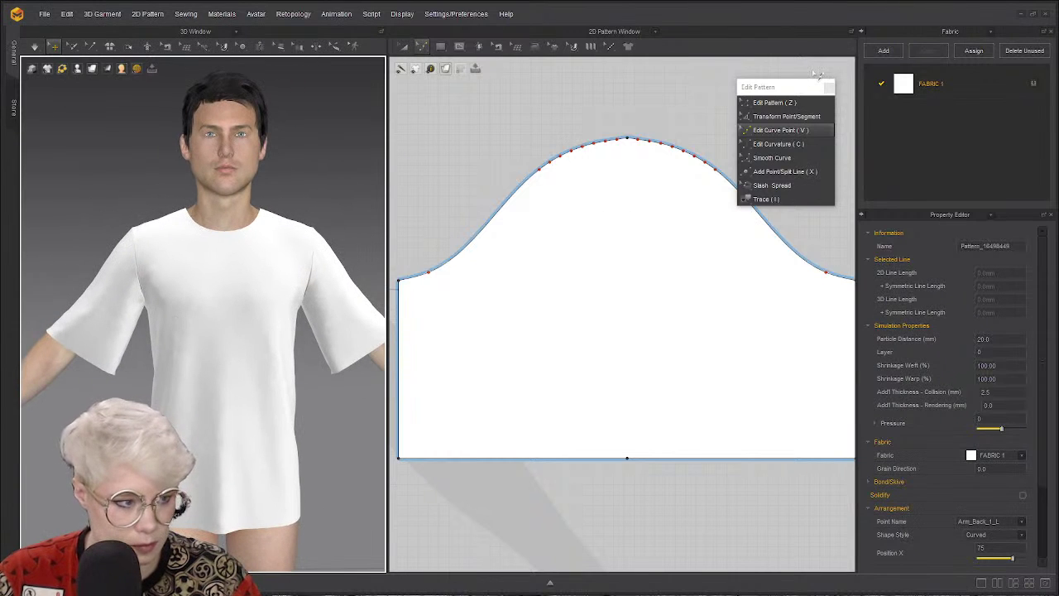
left_click_drag(797, 89, 863, 55)
scroll(685, 200, "down", 2)
scroll(155, 287, "up", 1)
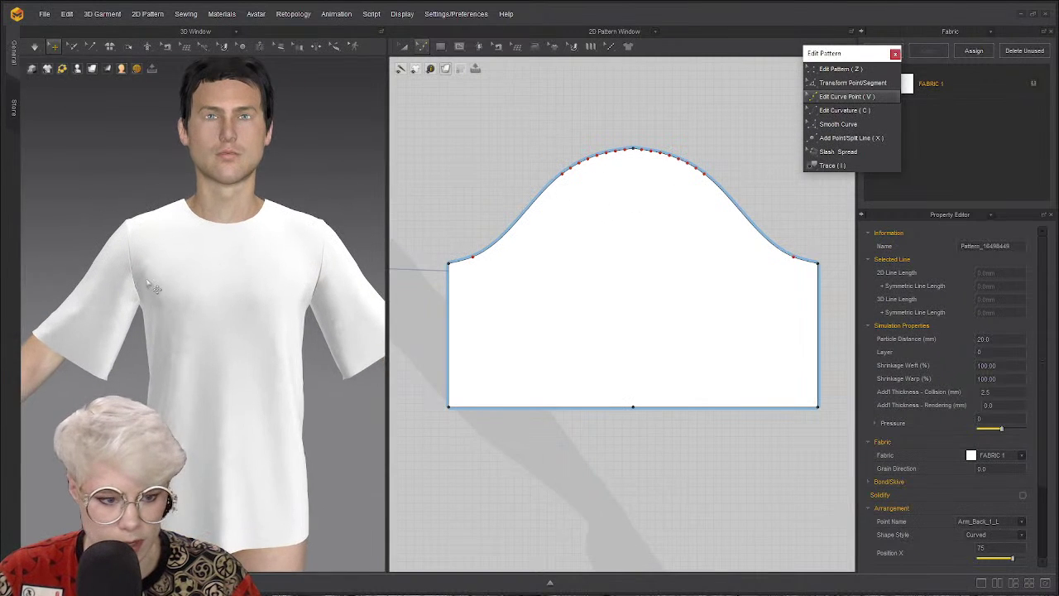
scroll(145, 298, "down", 1)
scroll(138, 305, "up", 1)
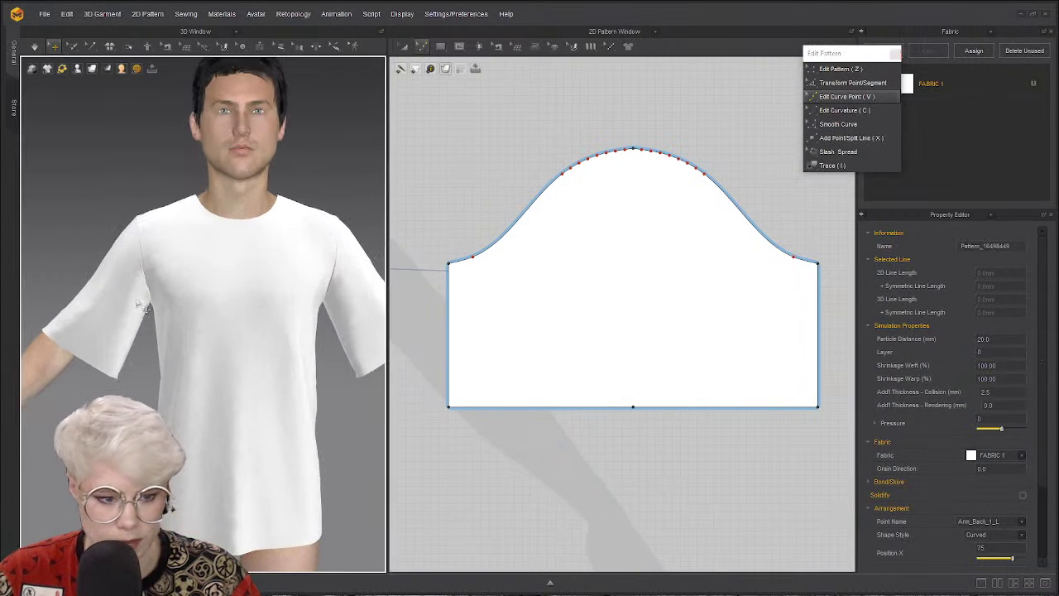
left_click(848, 69)
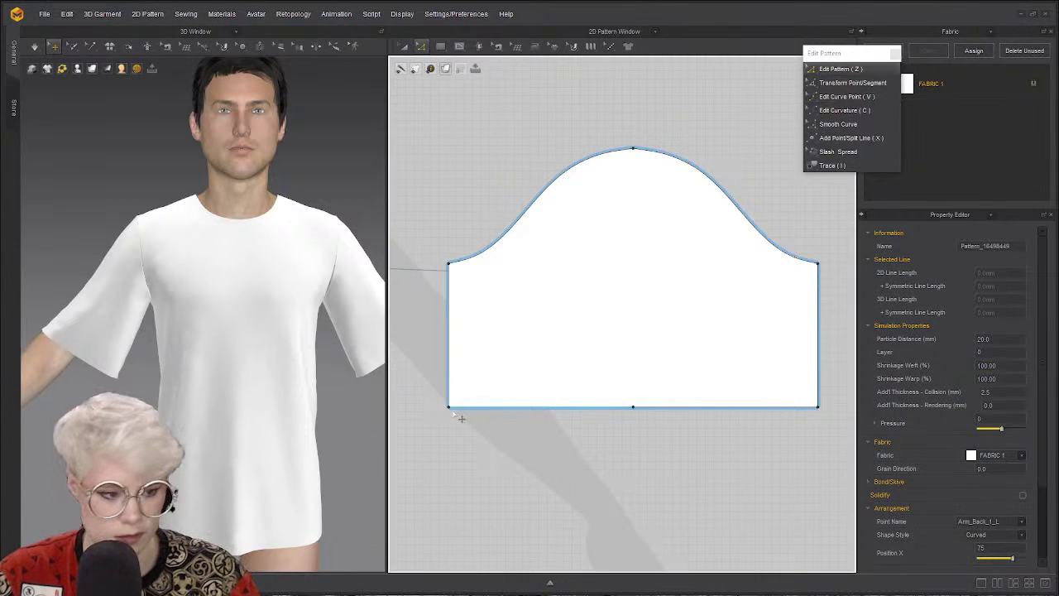
Start the simulation and tug the hem of the avatar's right sleeve to settle its drape.
scroll(176, 364, "up", 3)
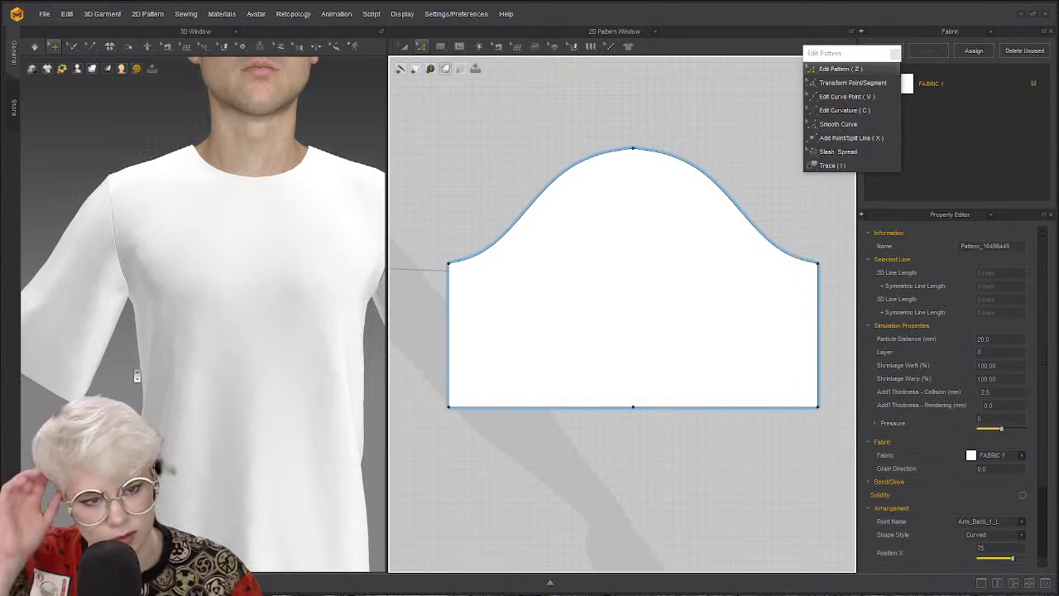
key("space")
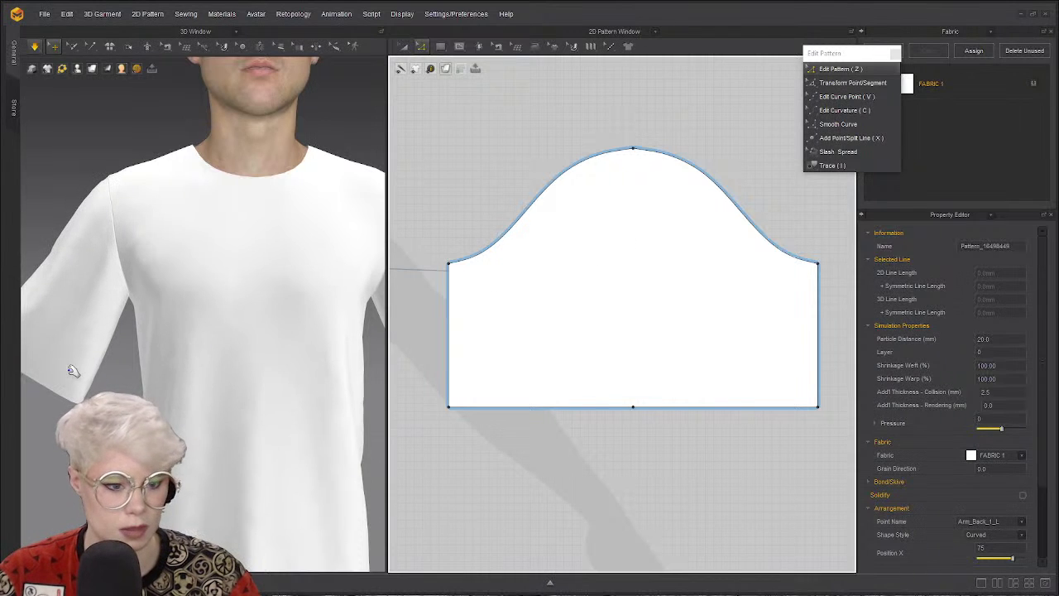
middle_click_drag(73, 369, 151, 349)
left_click(170, 348)
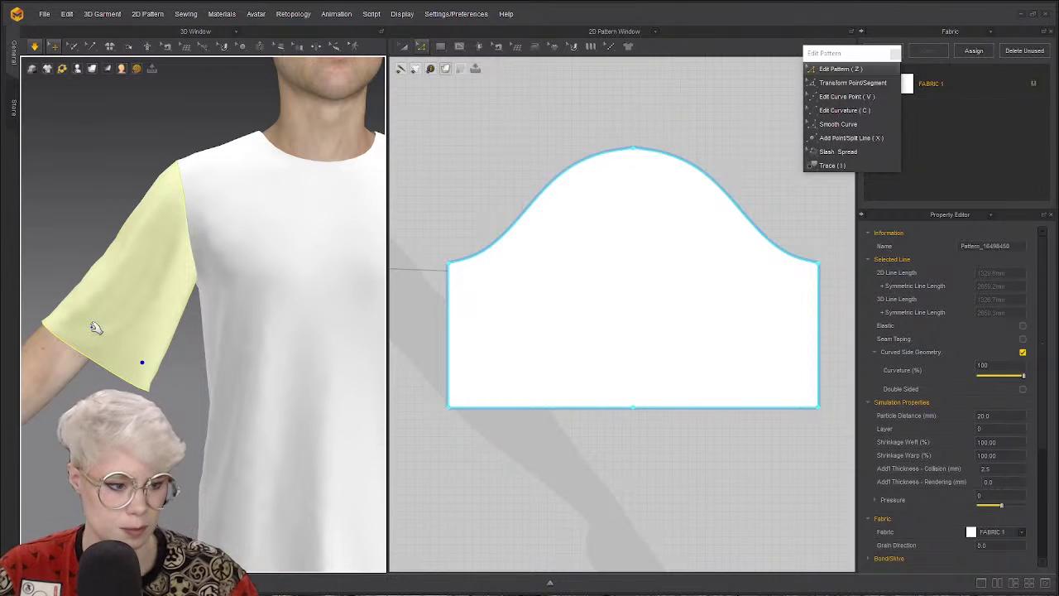
left_click(428, 391)
left_click(156, 365)
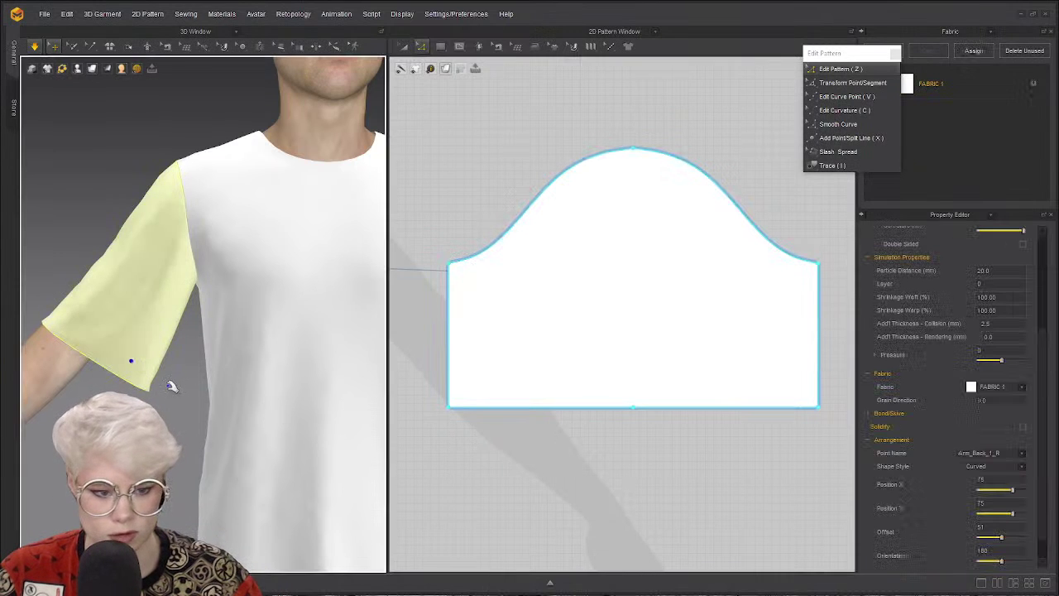
Tug the hem of the avatar's left sleeve during simulation to settle its fabric and judge its width.
scroll(359, 373, "down", 3)
scroll(284, 367, "up", 3)
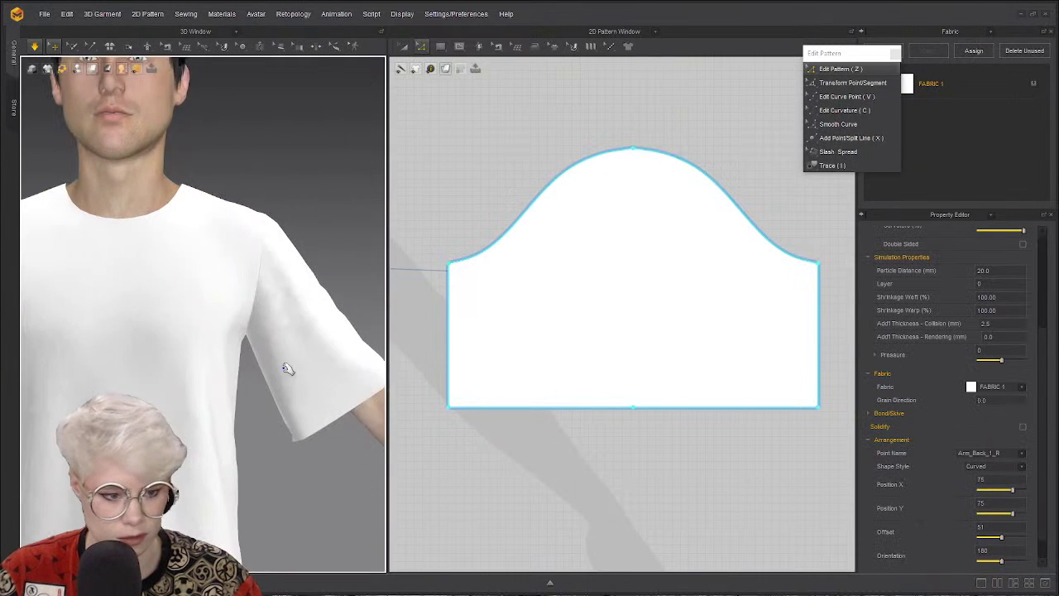
left_click(321, 406)
middle_click_drag(298, 411, 227, 373)
scroll(214, 367, "up", 3)
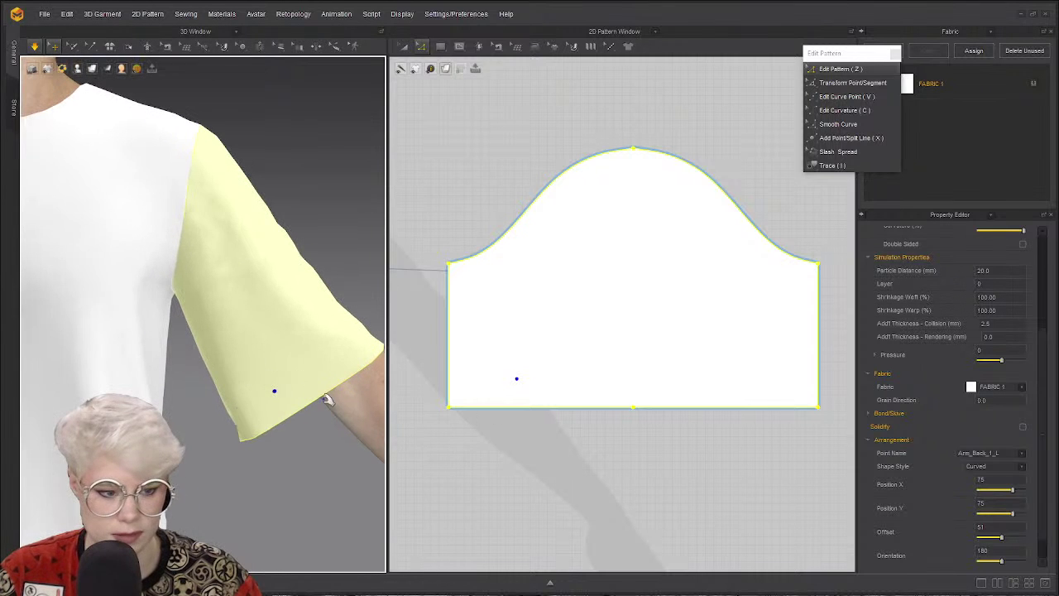
Move the lower-left hem corner of the sleeve pattern slightly inward along the hem to taper that side seam.
left_click(493, 420)
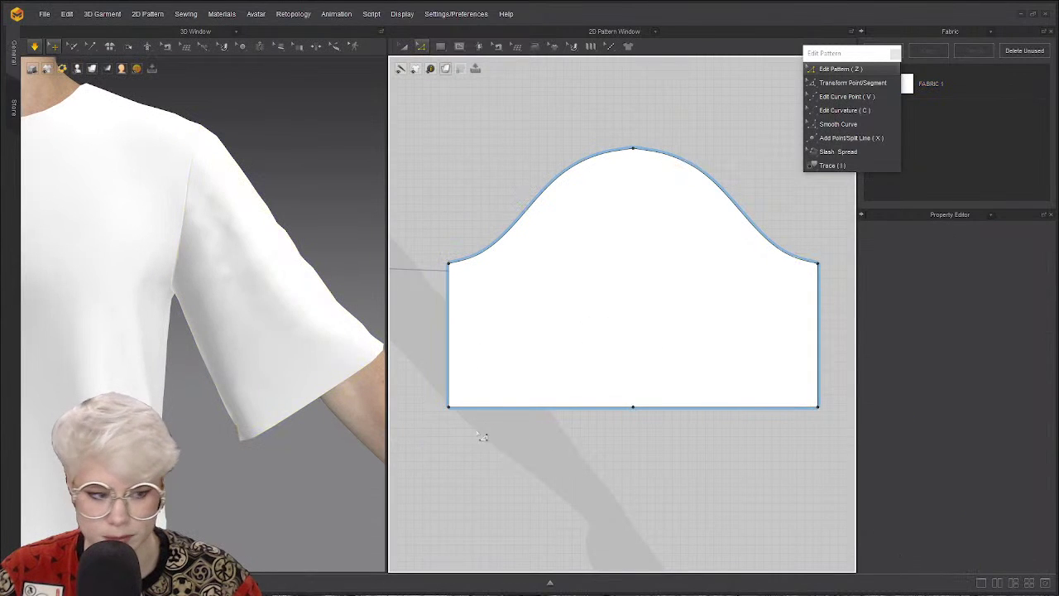
left_click(455, 411)
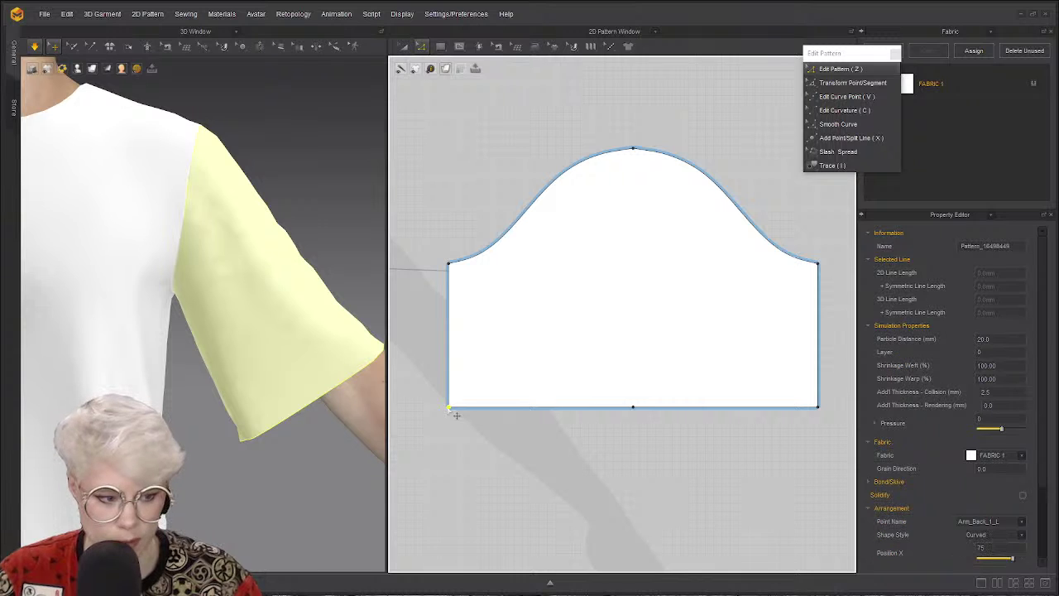
mouse_move(454, 411)
left_mouse_down()
mouse_move(500, 415)
mouse_move(473, 418)
left_mouse_up()
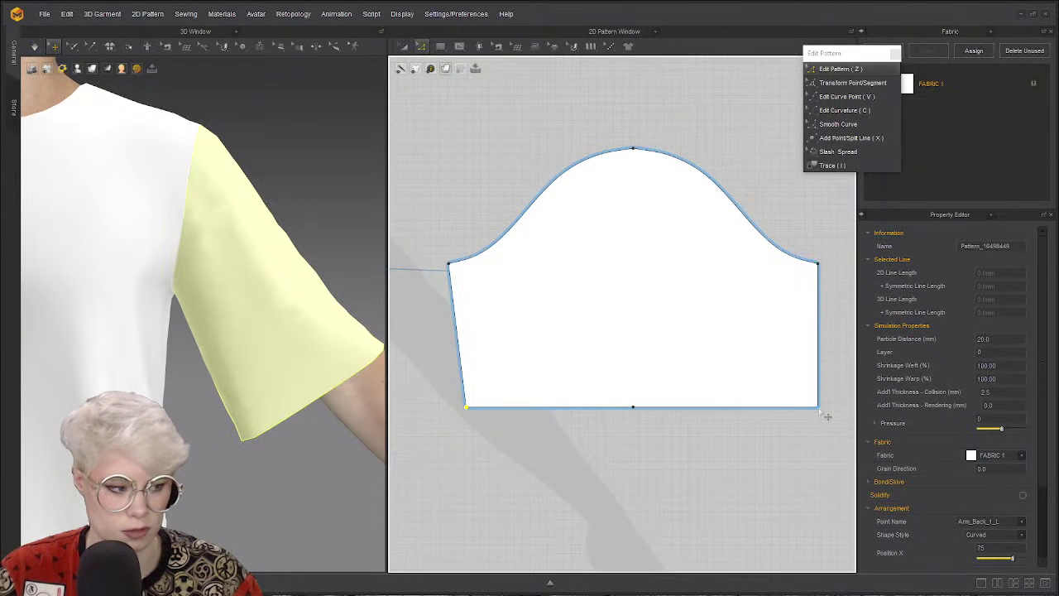
scroll(277, 464, "down", 1)
middle_click_drag(278, 464, 235, 455)
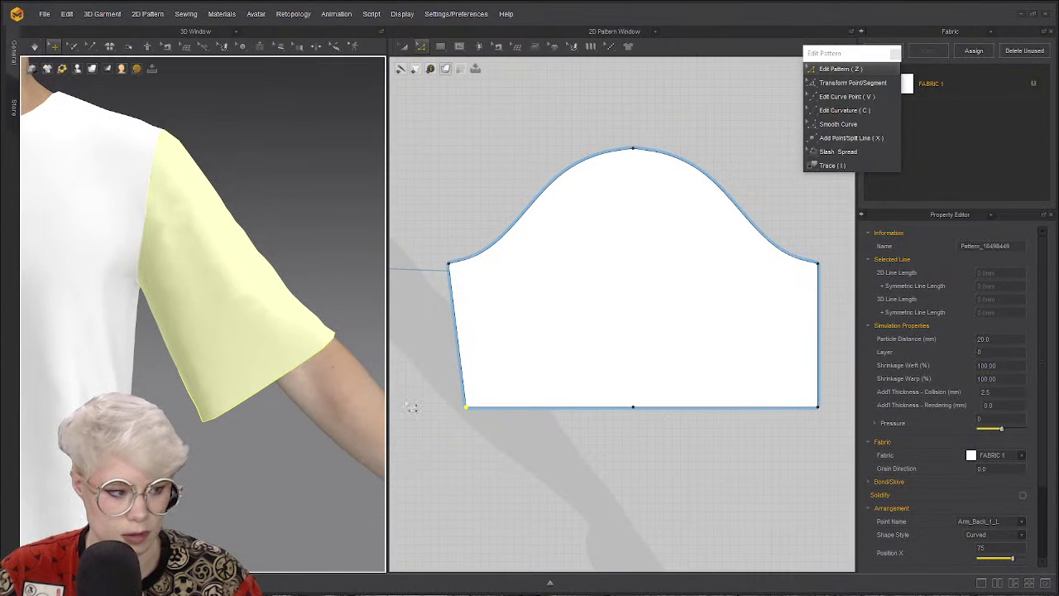
Try moving the sleeve pattern's lower-right hem corner inward freehand, and undo the freehand moves of both hem corners.
right_click_drag(301, 383, 306, 362)
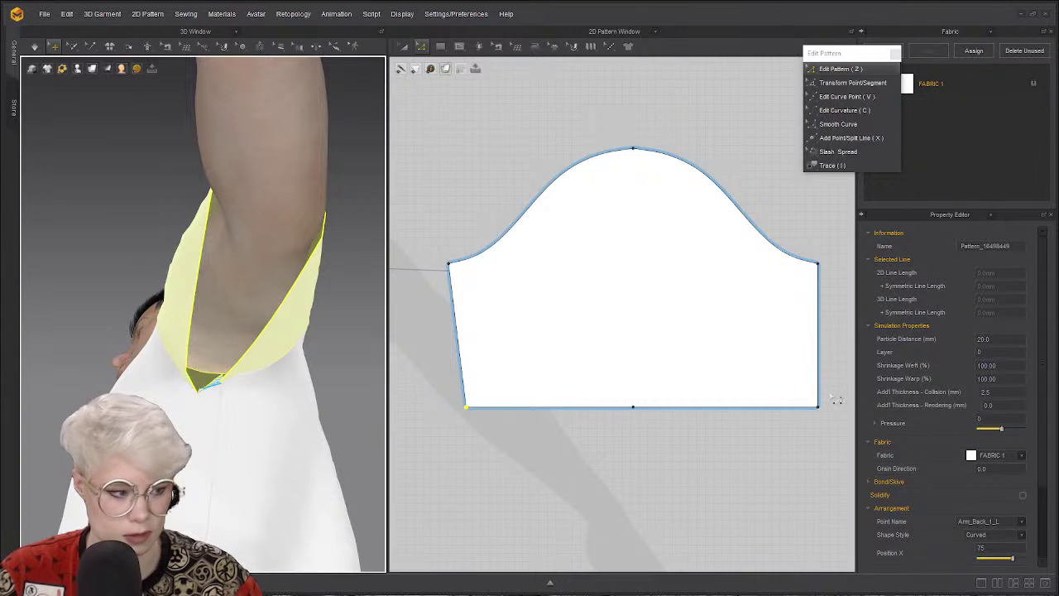
left_click_drag(825, 414, 810, 416)
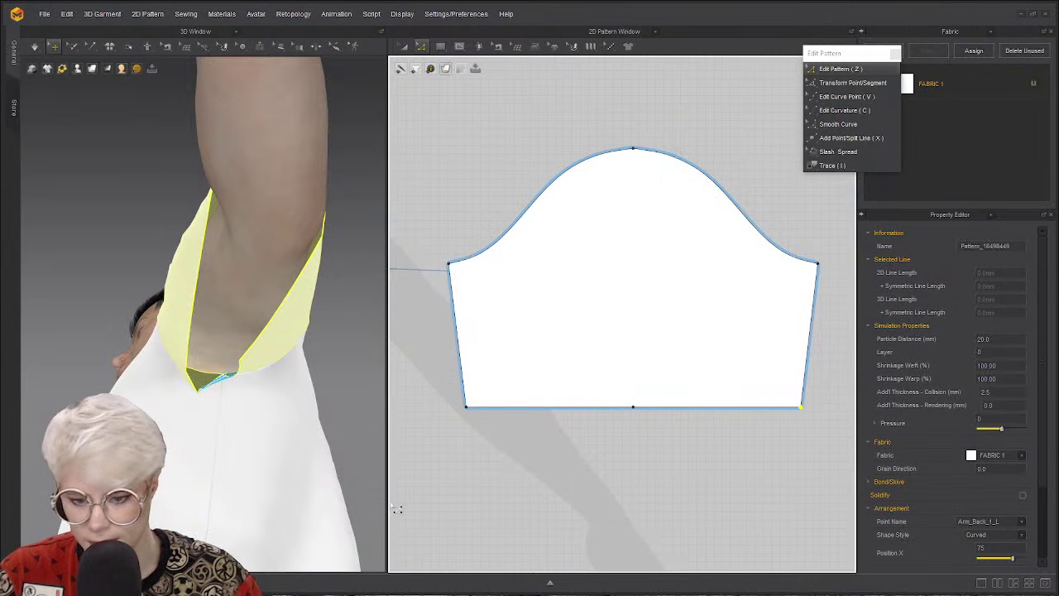
key("ctrl+z")
key("ctrl+z")
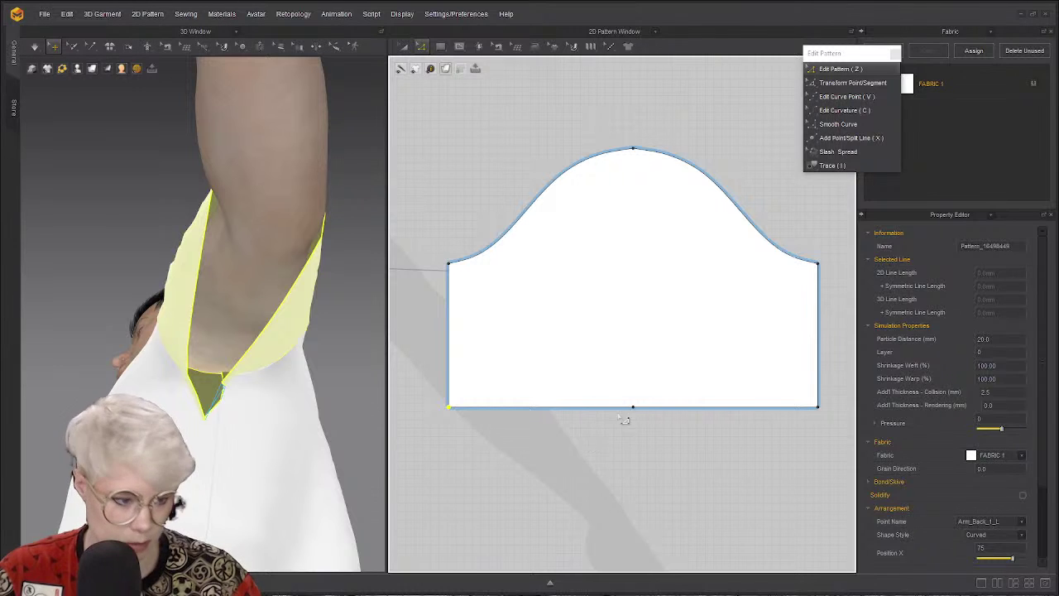
Move the lower-left hem corner of the sleeve pattern exactly 20 mm inward along the hem.
left_click(625, 420)
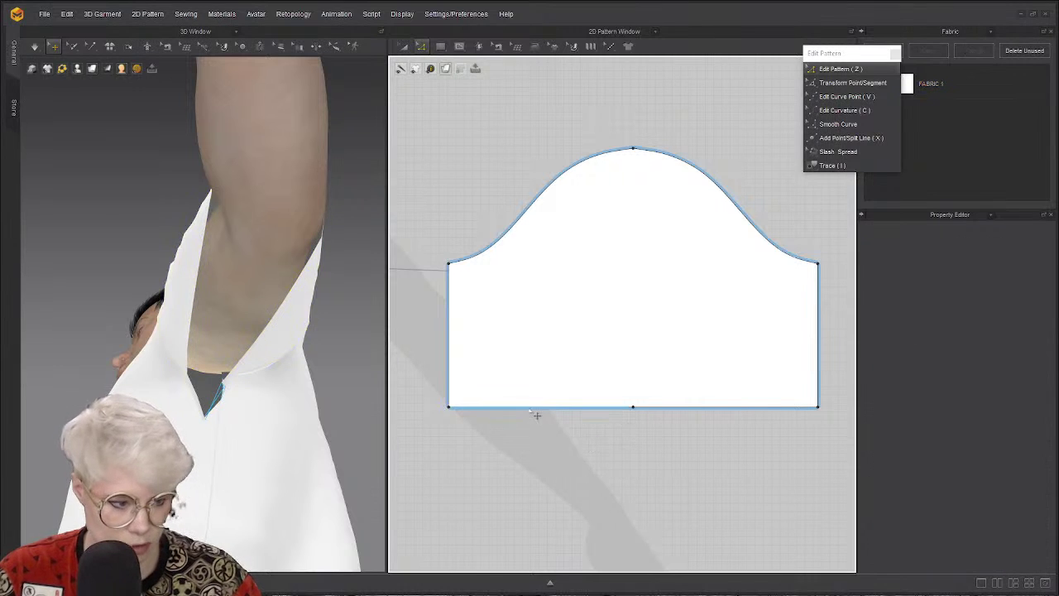
left_click_drag(455, 411, 481, 415)
right_click(481, 416)
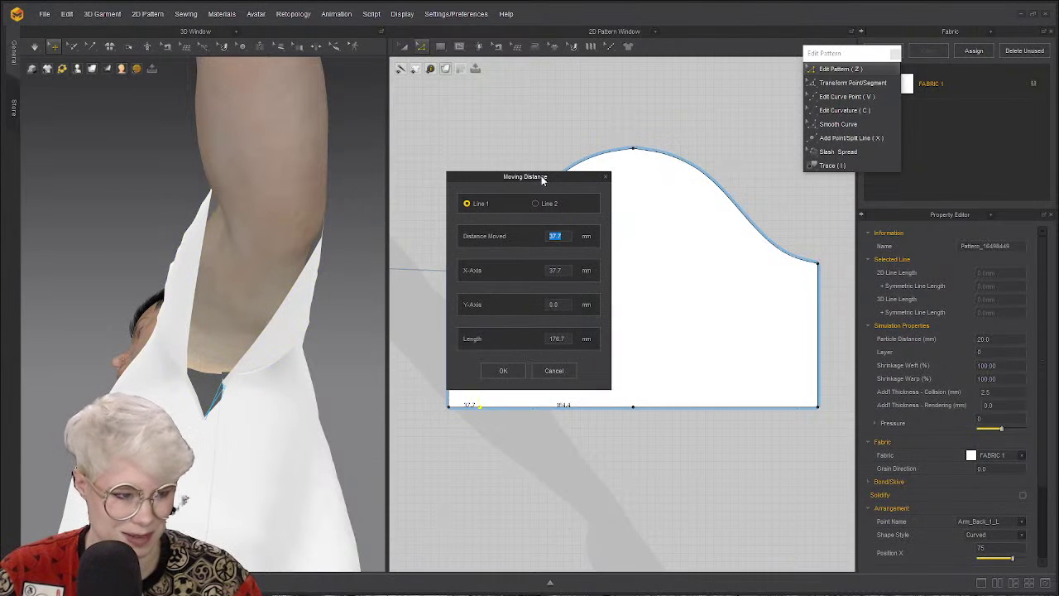
left_click_drag(534, 175, 641, 121)
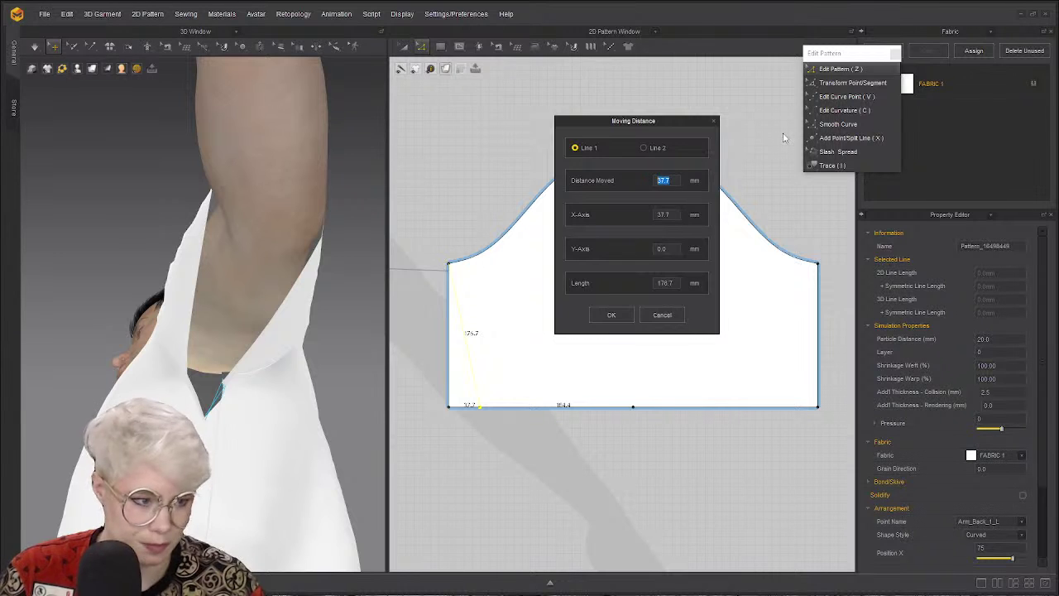
type("20")
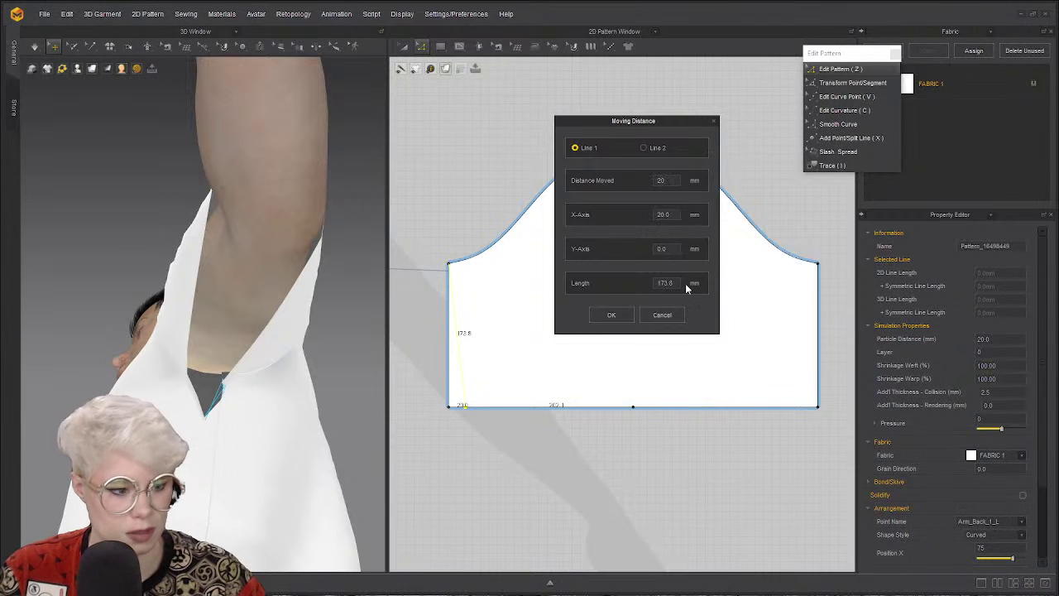
left_click(612, 315)
Move the lower-right hem corner of the sleeve pattern 20 mm inward along the hem to match the opposite side.
left_click_drag(819, 408, 795, 407)
right_click(794, 407)
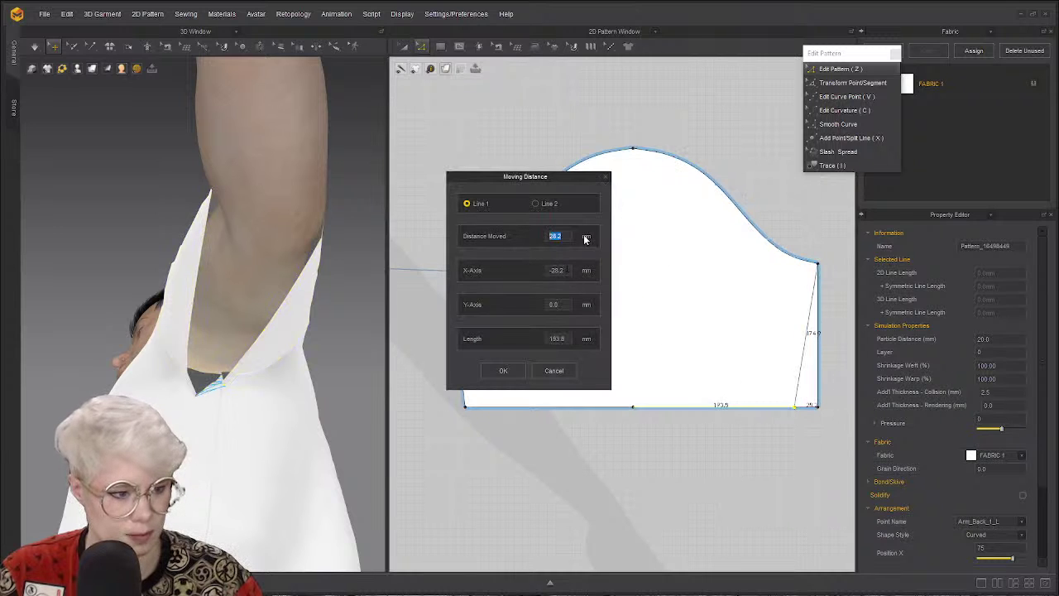
type("20")
left_click(503, 371)
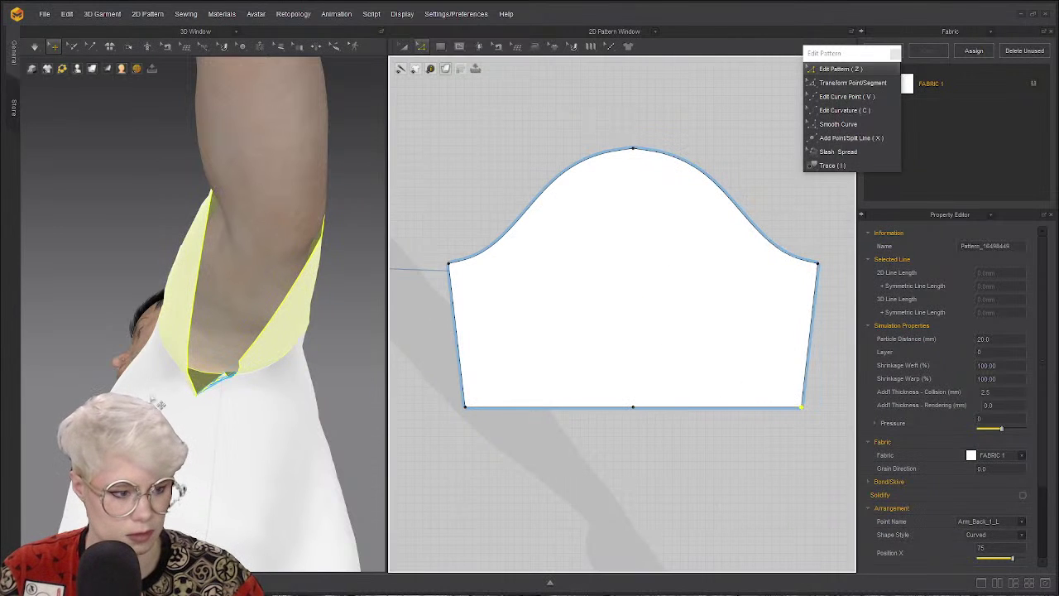
Simulate the garment with the tapered sleeves and view the drape from the front of the avatar.
right_click_drag(297, 356, 226, 376)
key("space")
right_click_drag(239, 505, 286, 461)
scroll(285, 461, "down", 2)
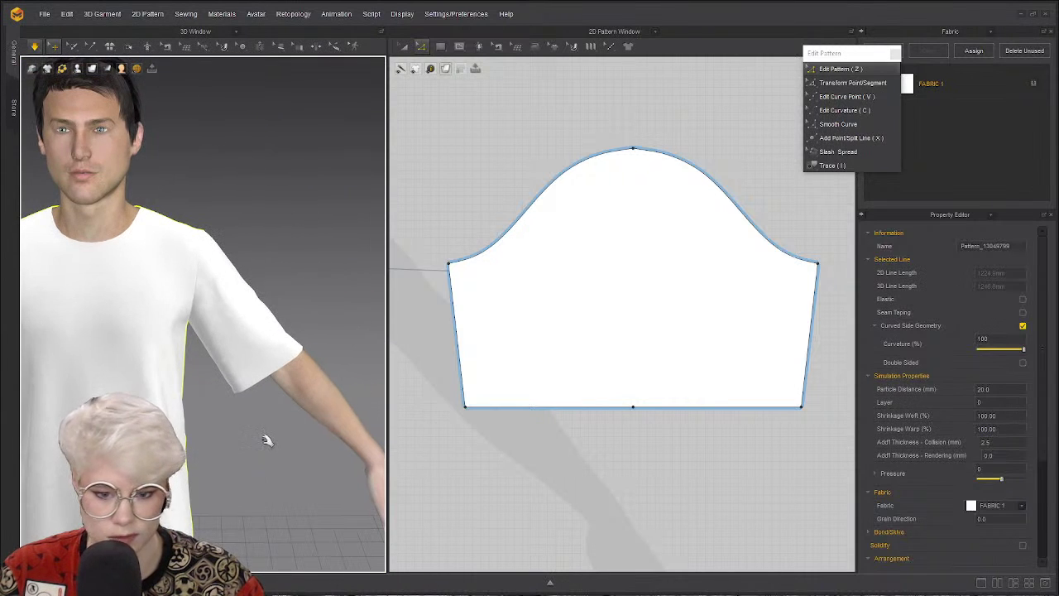
Move the sleeve pattern's lower-left hem corner a further 10 mm inward along the hem.
left_click(602, 448)
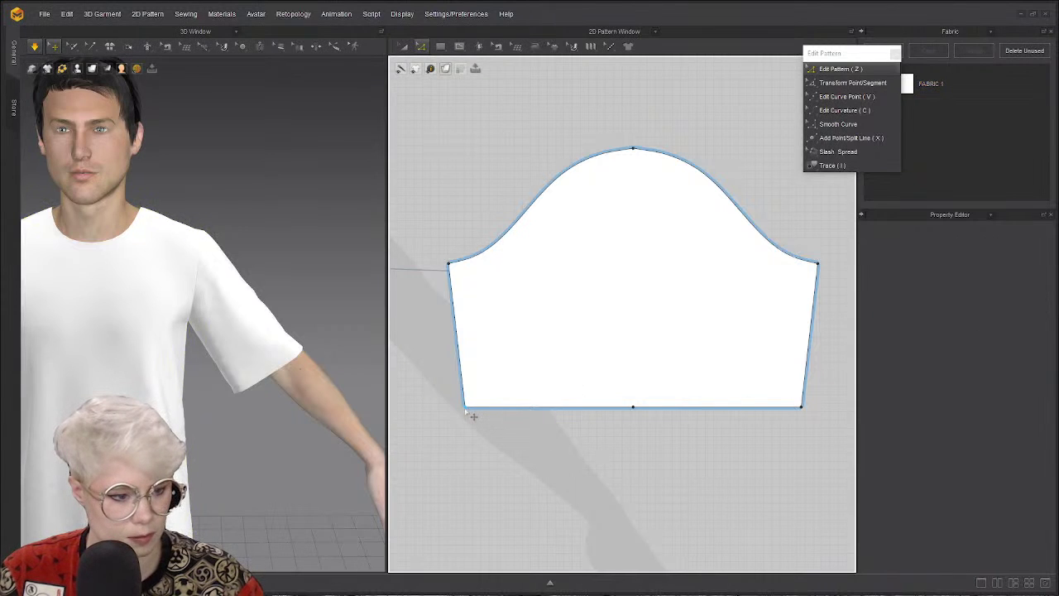
left_click_drag(472, 416, 484, 415)
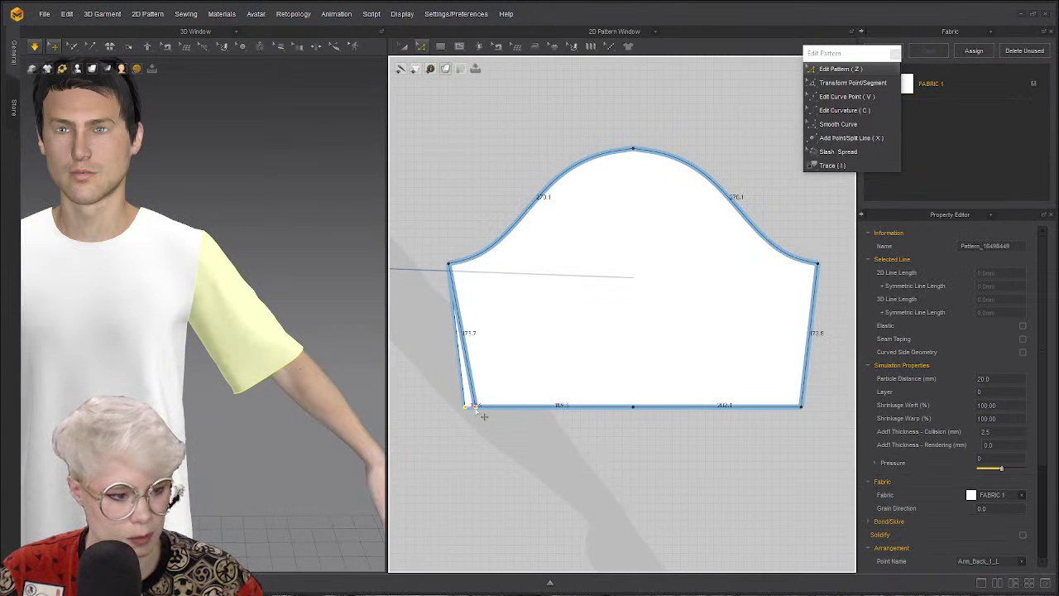
right_click(484, 416)
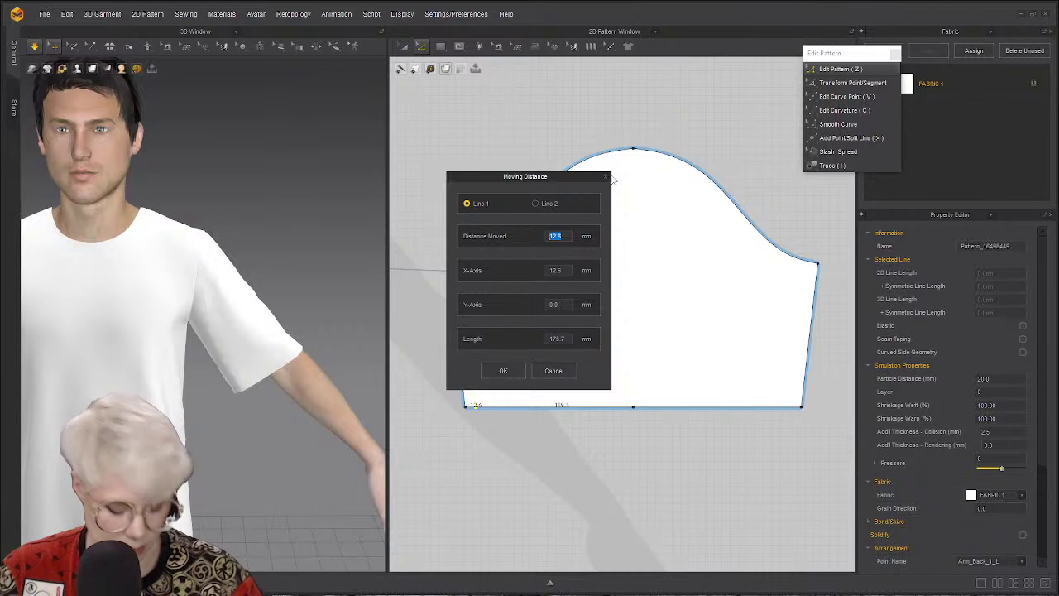
type("10")
left_click(503, 371)
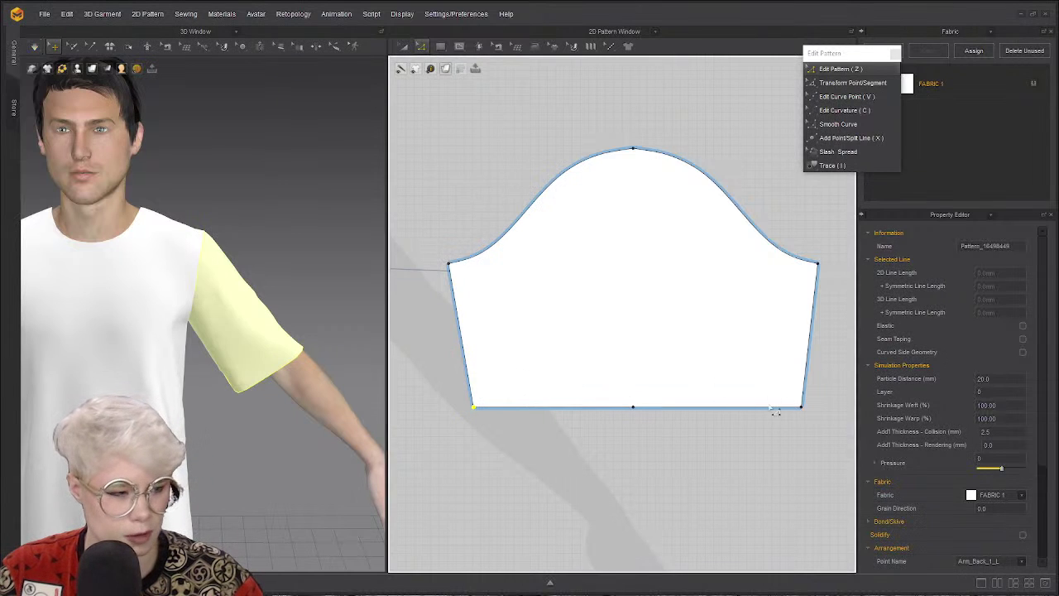
Move the sleeve pattern's lower-right hem corner a further 10 mm inward along the hem.
left_click_drag(803, 408, 798, 406)
right_click(798, 406)
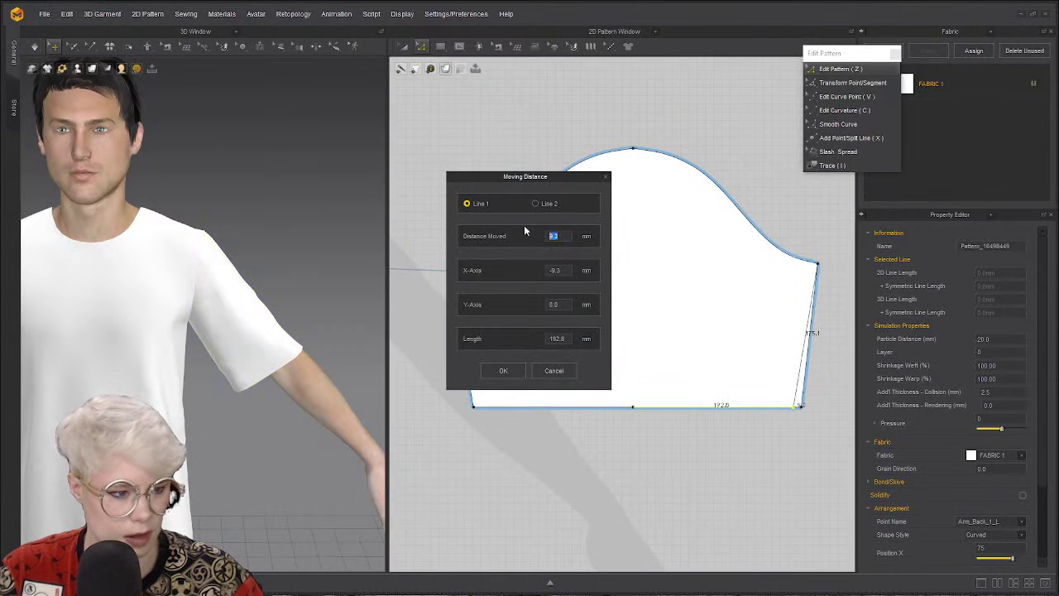
type("10")
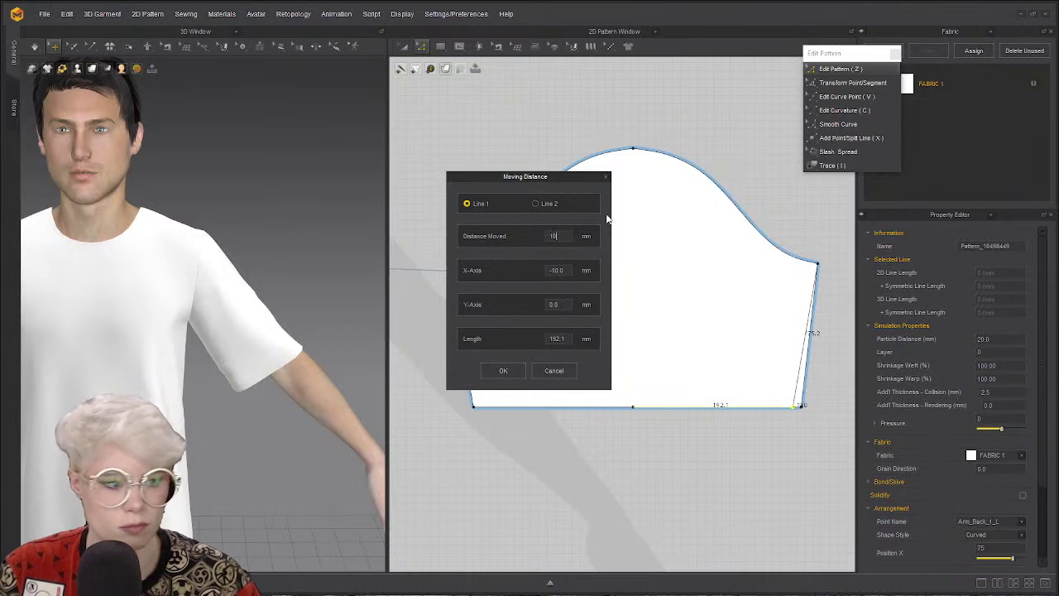
left_click(504, 371)
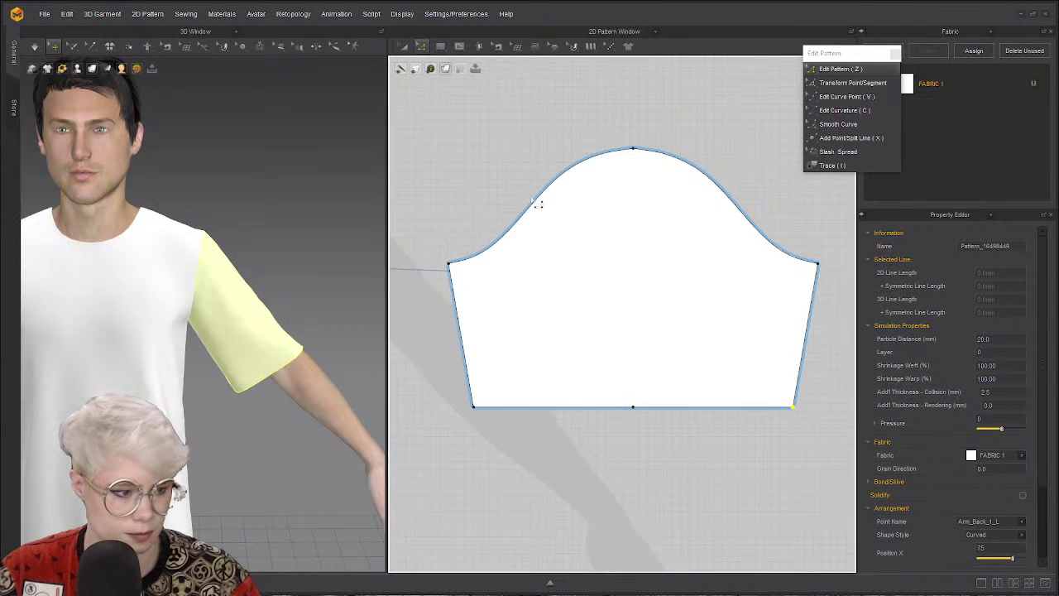
Run the simulation with the narrower sleeve hems and check the whole T-shirt on the avatar.
key("space")
right_click_drag(244, 318, 286, 267)
scroll(217, 309, "down", 3)
Delete the extra point at the middle of the sleeve pattern's hem line.
left_click(577, 489)
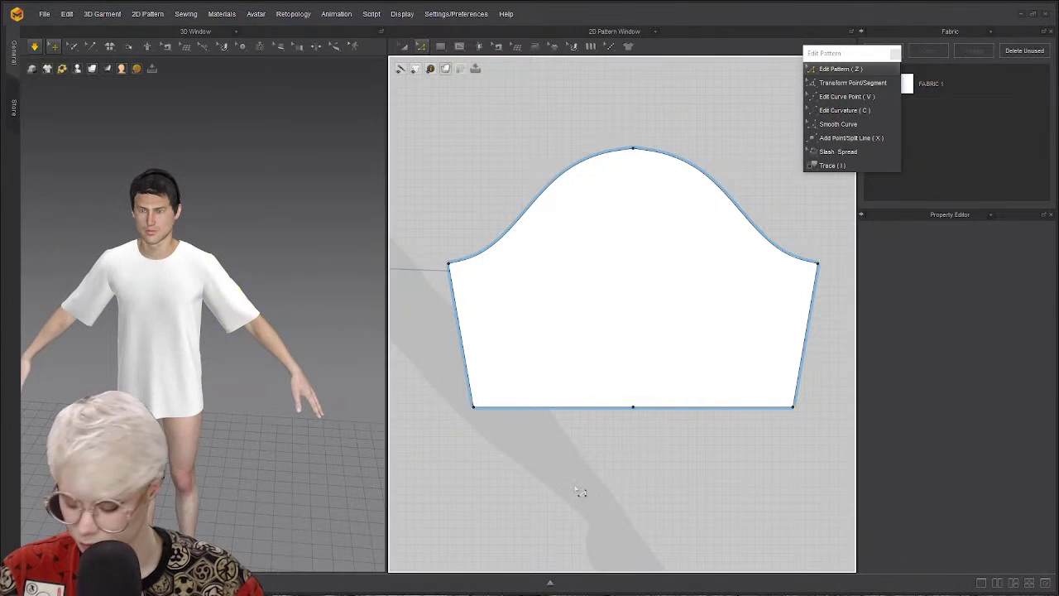
scroll(575, 481, "down", 1)
middle_click_drag(575, 481, 571, 397)
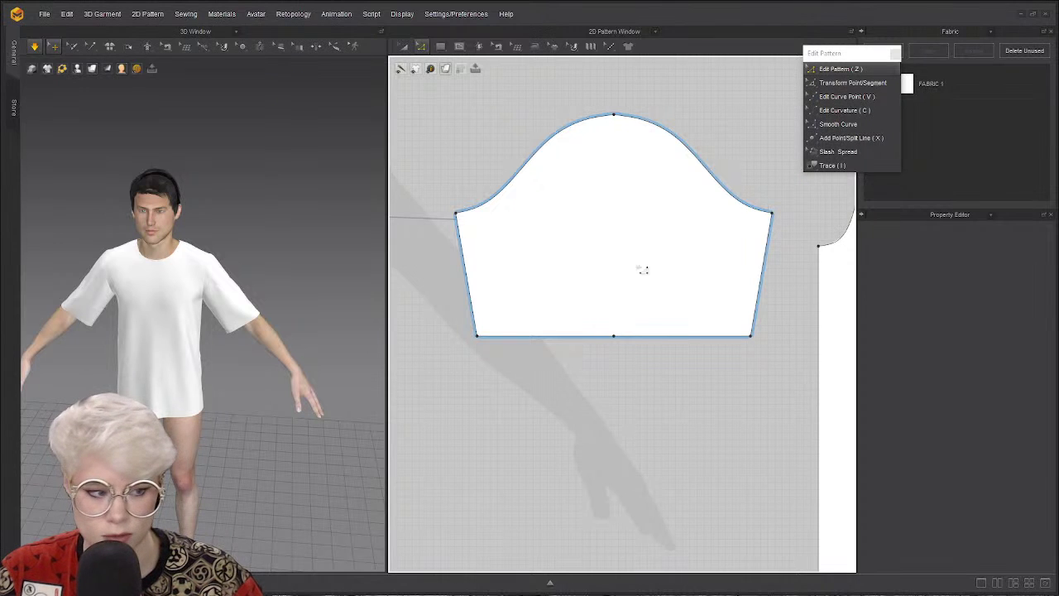
left_click_drag(645, 393, 619, 358)
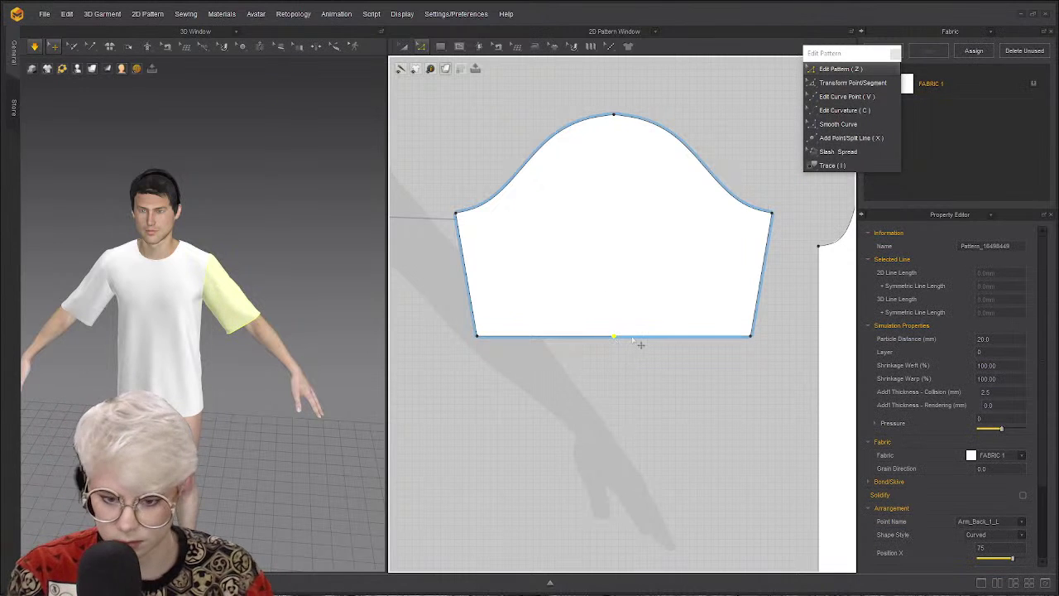
left_click(631, 350)
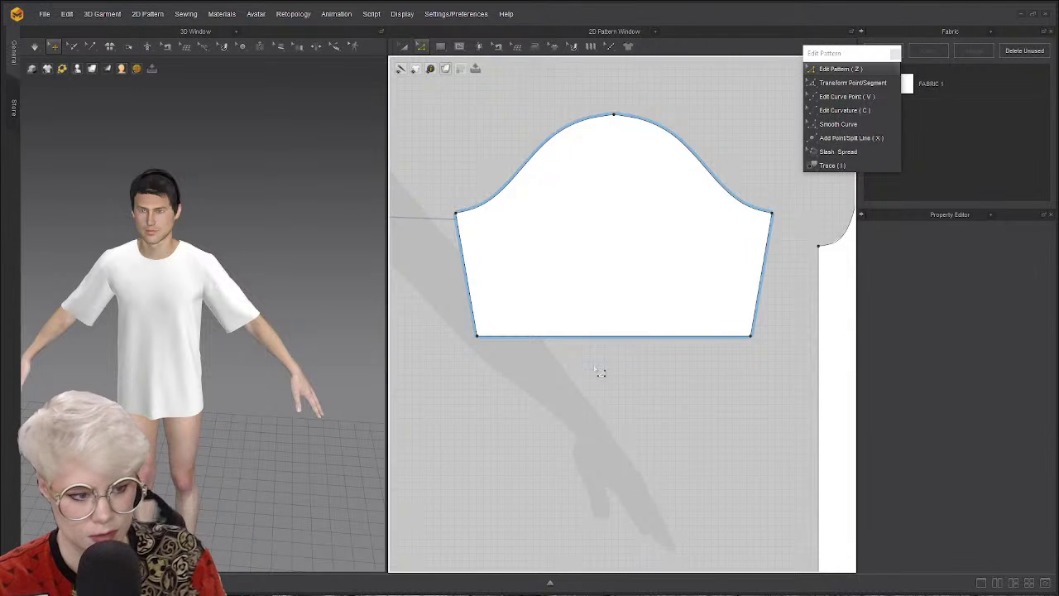
Lengthen the sleeve pattern into a long sleeve by moving its hem line straight down to about the body patterns' hem level.
scroll(598, 362, "down", 2)
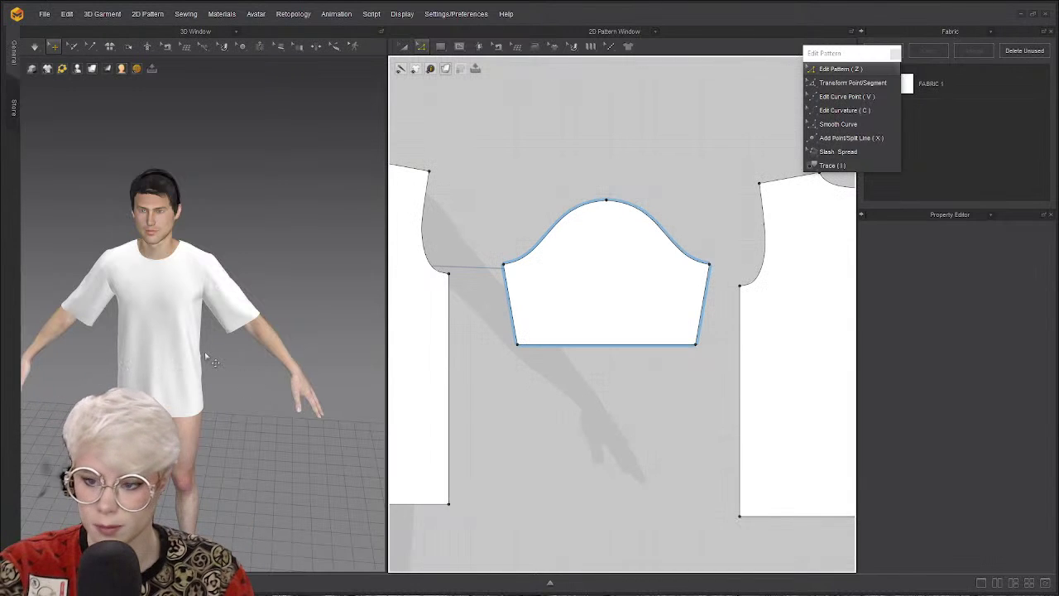
left_click(626, 355)
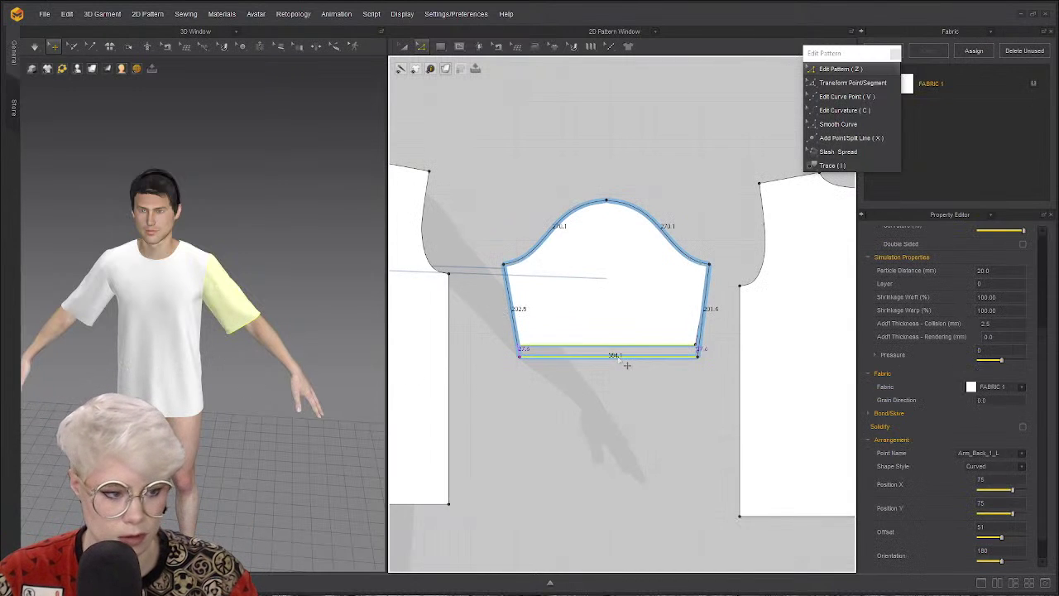
left_click_drag(627, 355, 638, 518)
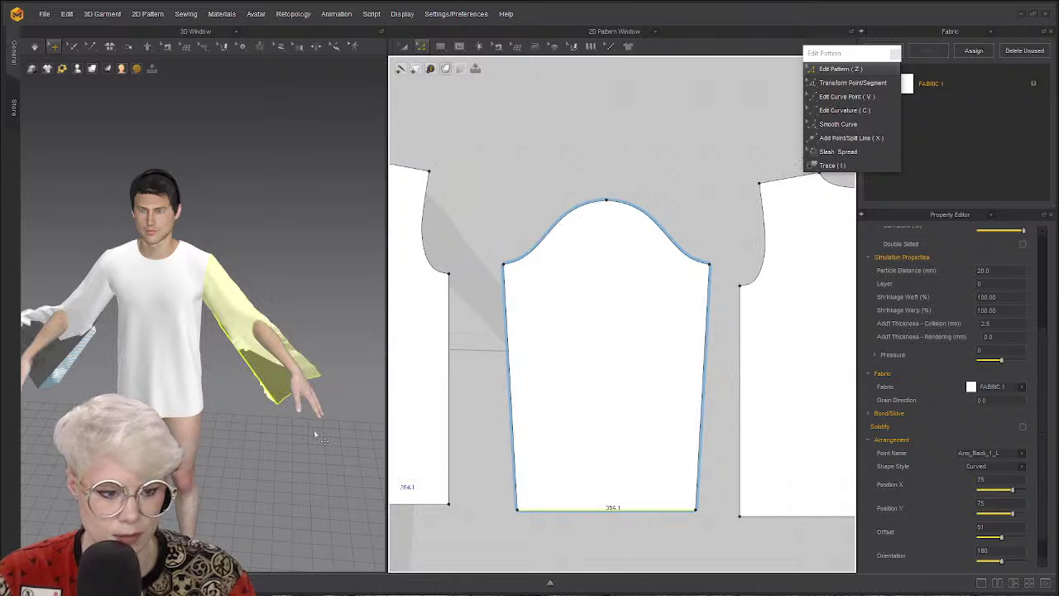
Show the avatar's arrangement points and place the lengthened sleeve around the arm at the outer arm point Arm_Outside_2_L.
right_click_drag(215, 396, 225, 333)
scroll(120, 356, "up", 3)
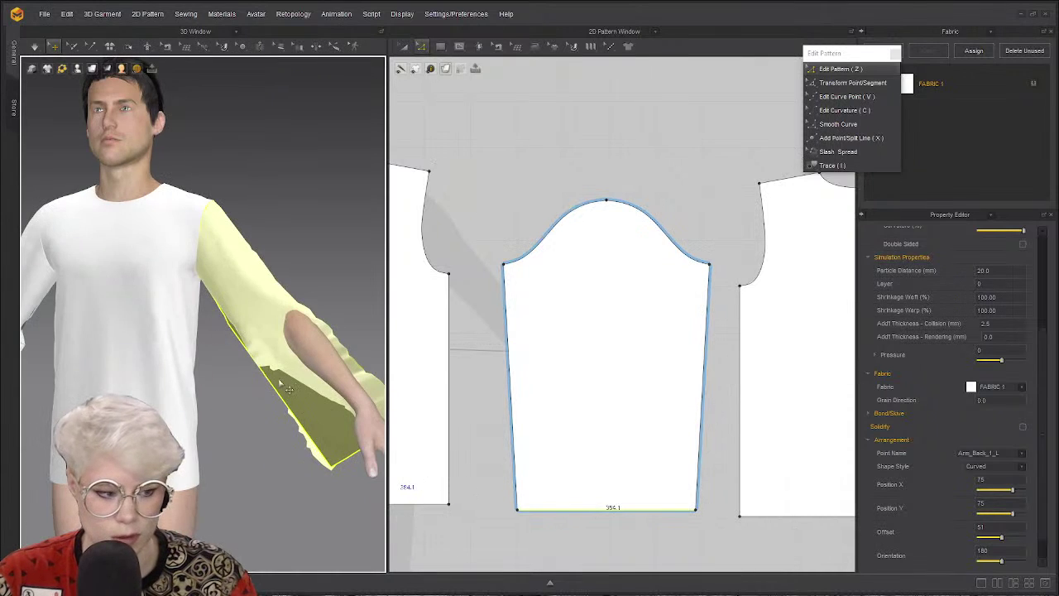
right_click_drag(286, 387, 179, 374)
right_click_drag(248, 398, 256, 377)
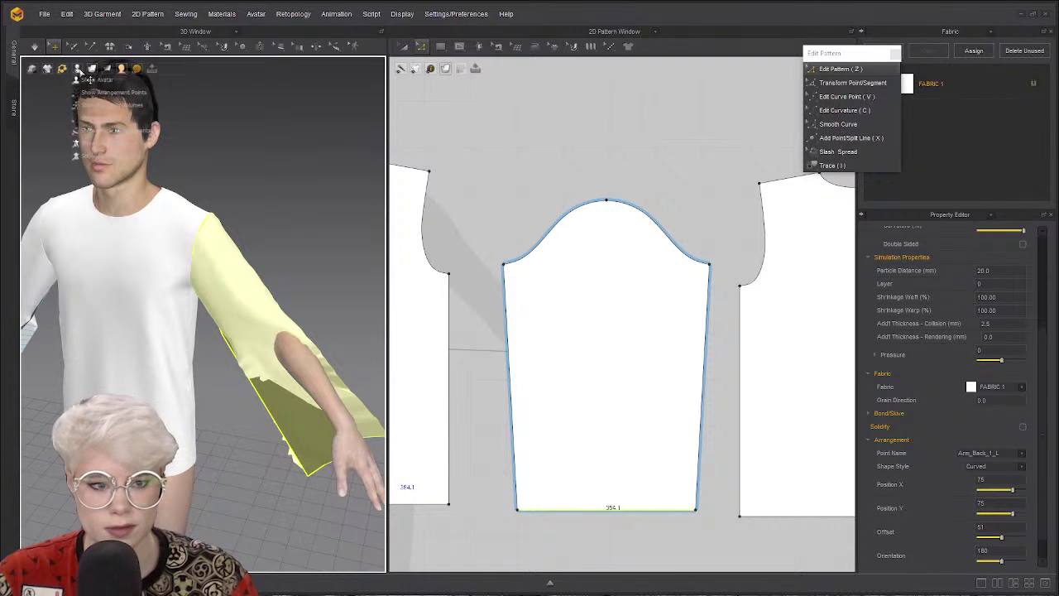
mouse_move(78, 70)
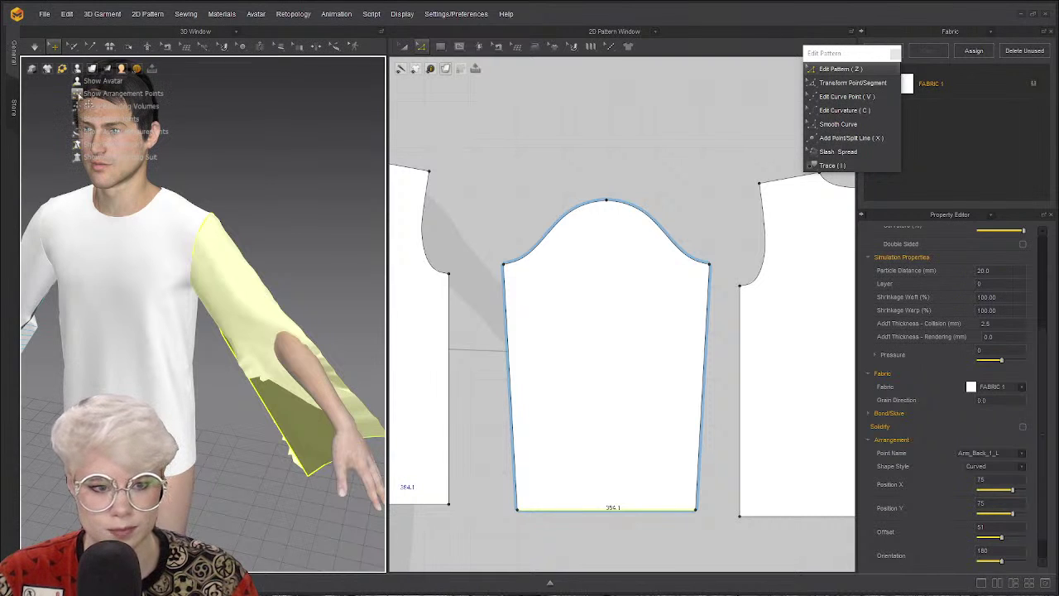
left_click(80, 95)
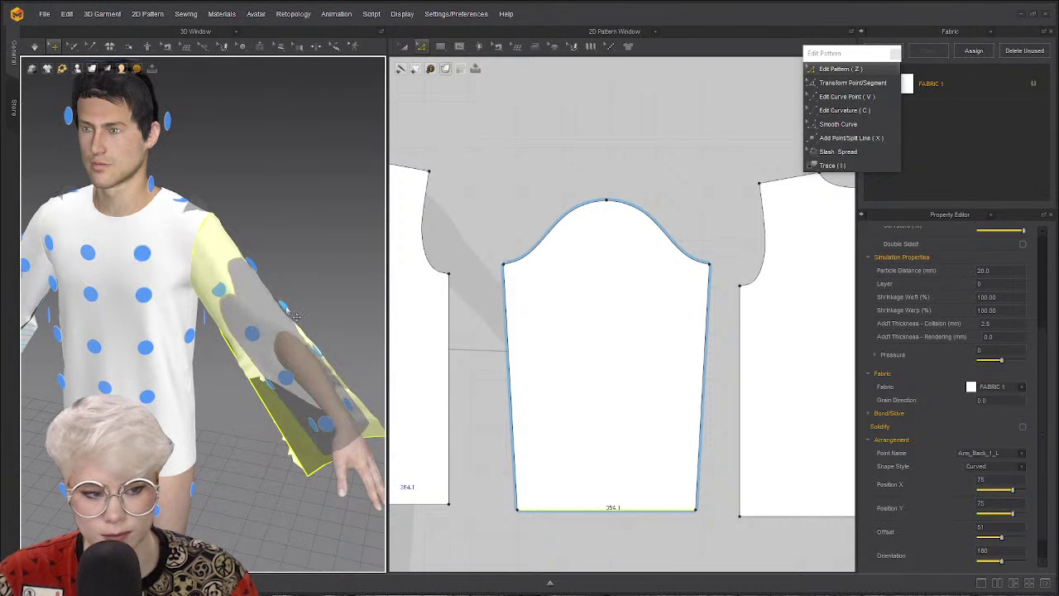
right_click_drag(295, 313, 152, 295)
left_click(220, 370)
right_click_drag(221, 371, 303, 359)
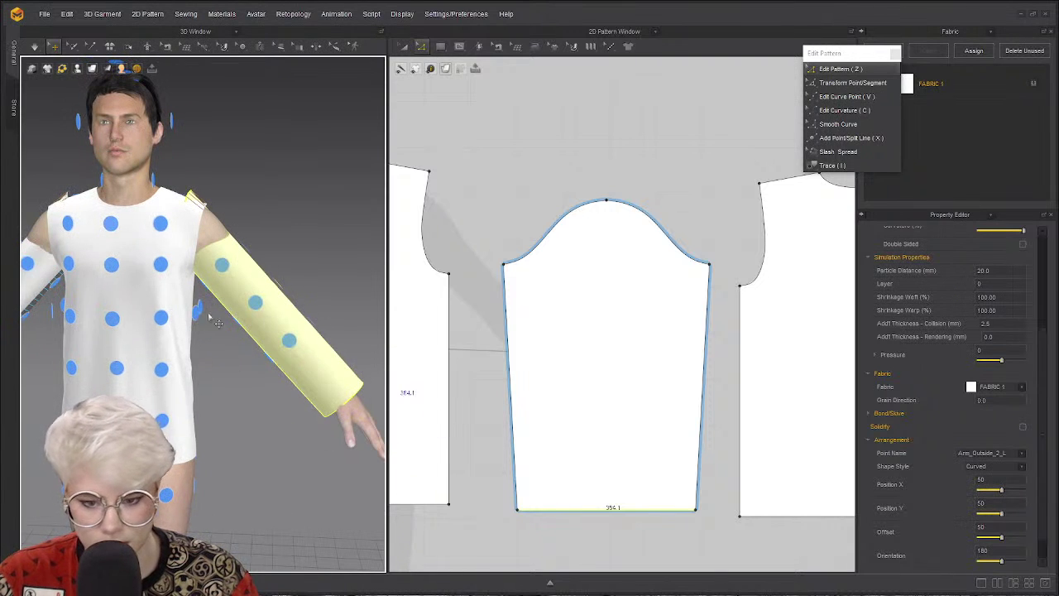
Shorten the long sleeve pattern slightly by moving its hem line up so it ends just above the wrist.
scroll(375, 421, "up", 4)
left_click(607, 534)
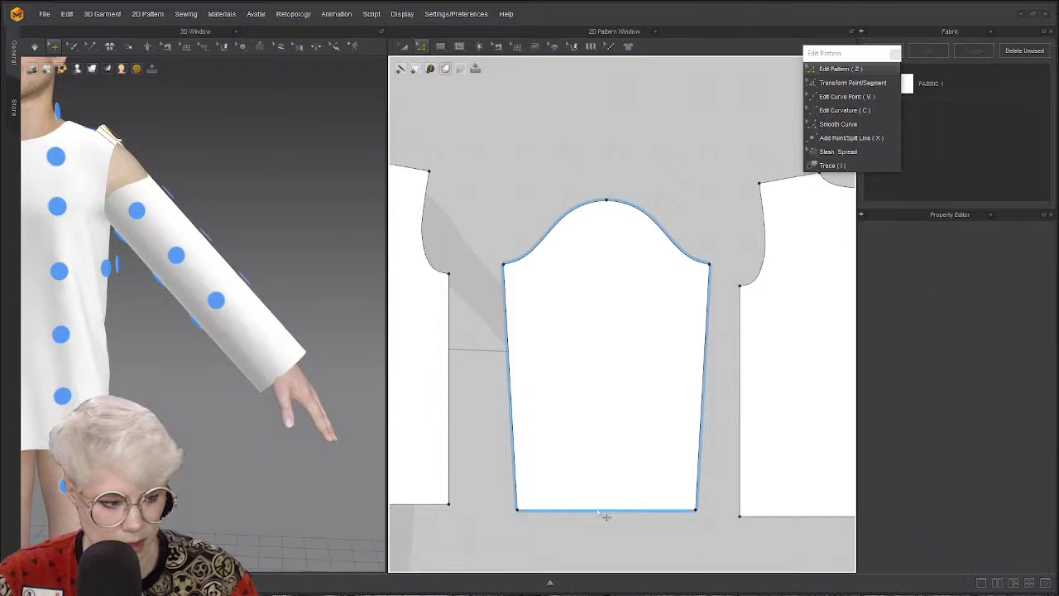
left_click_drag(605, 511, 610, 488)
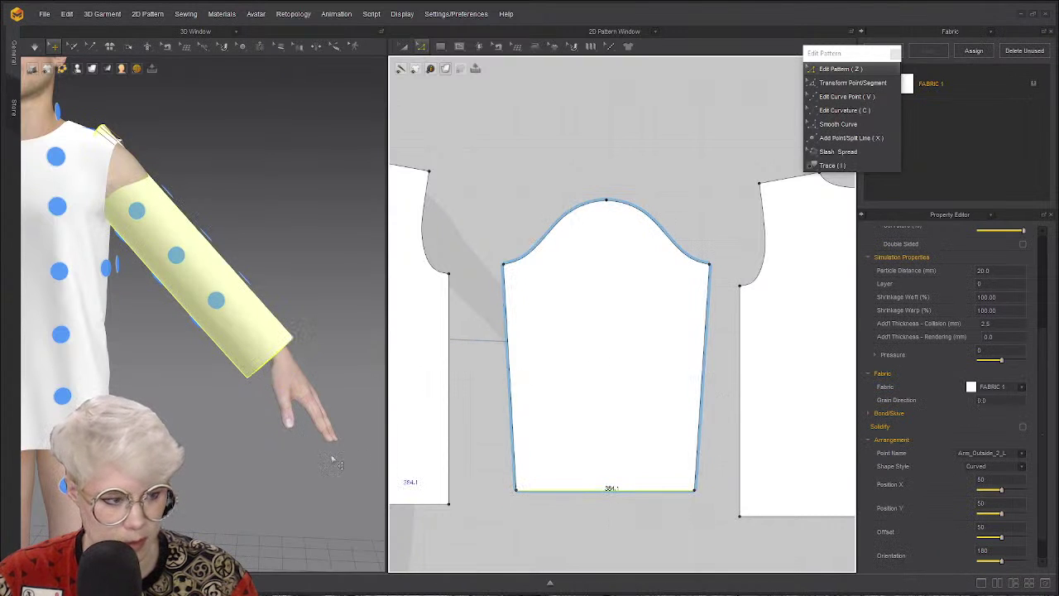
View the rearranged sleeves from the front and hide the avatar's arrangement points.
right_click_drag(122, 377, 182, 291)
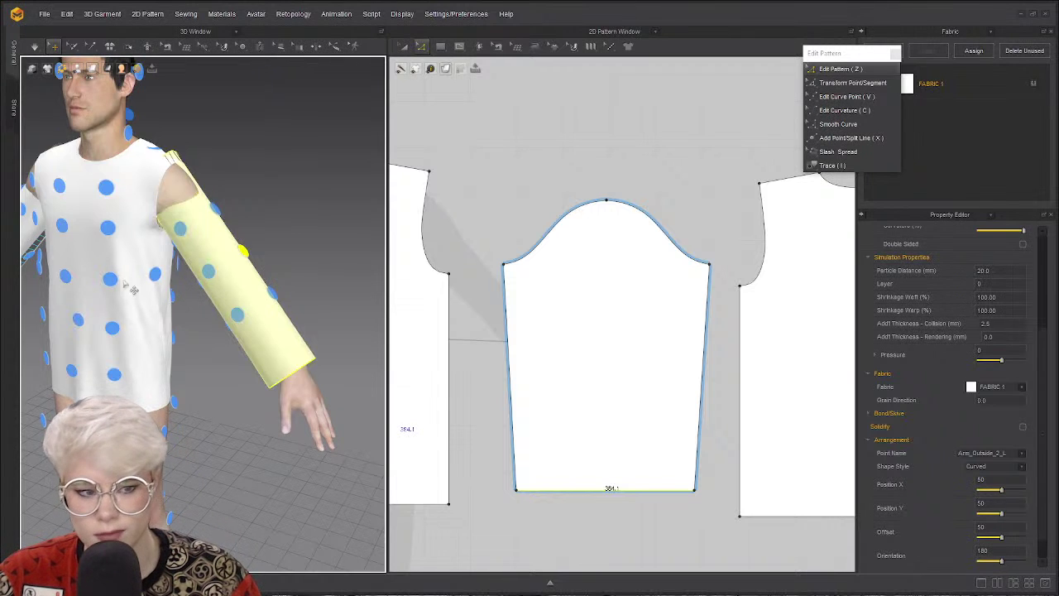
key("2")
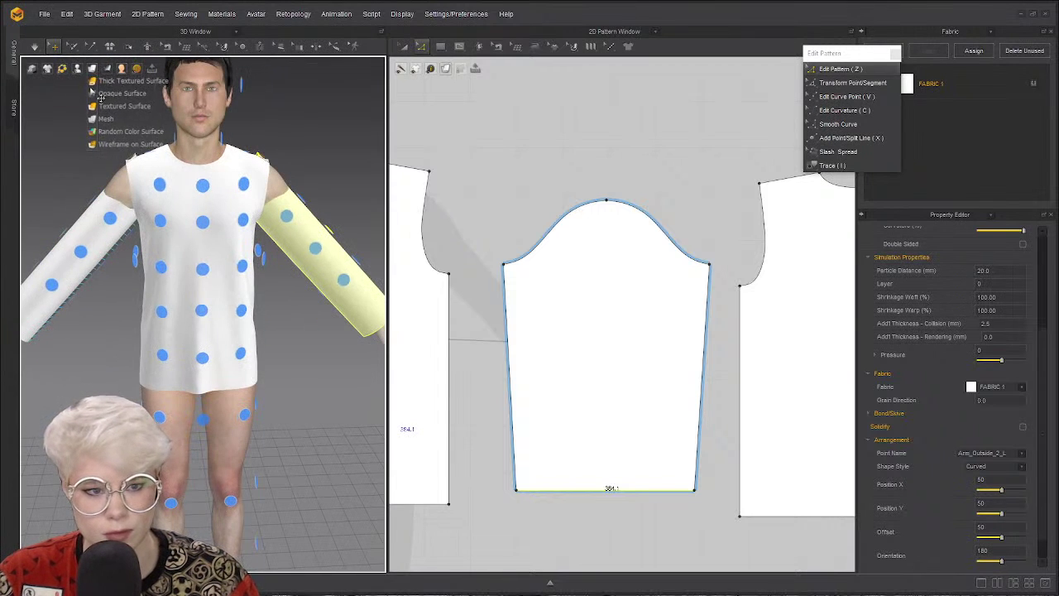
mouse_move(91, 81)
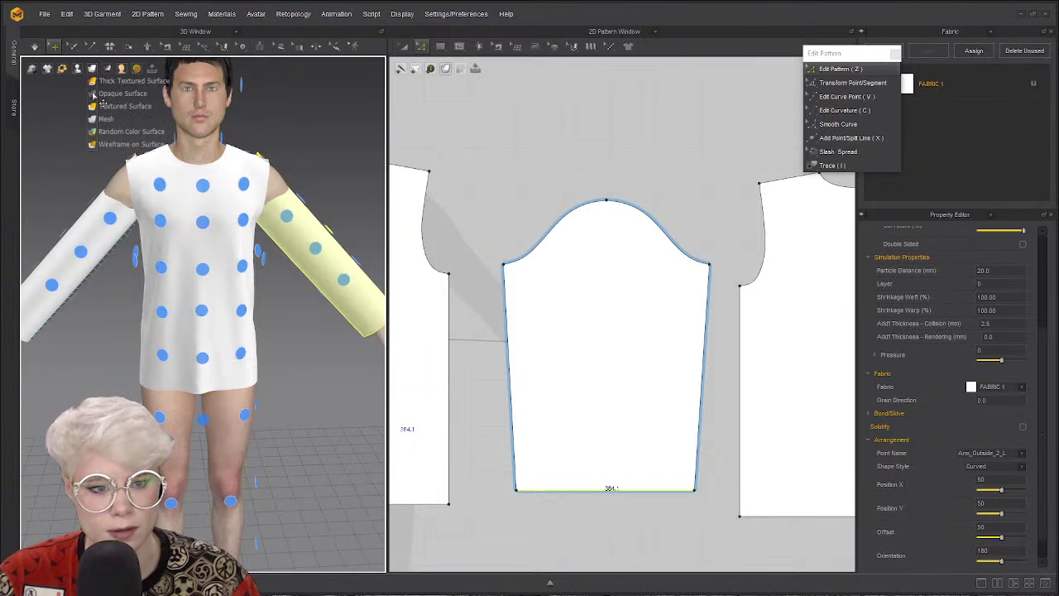
left_click(91, 93)
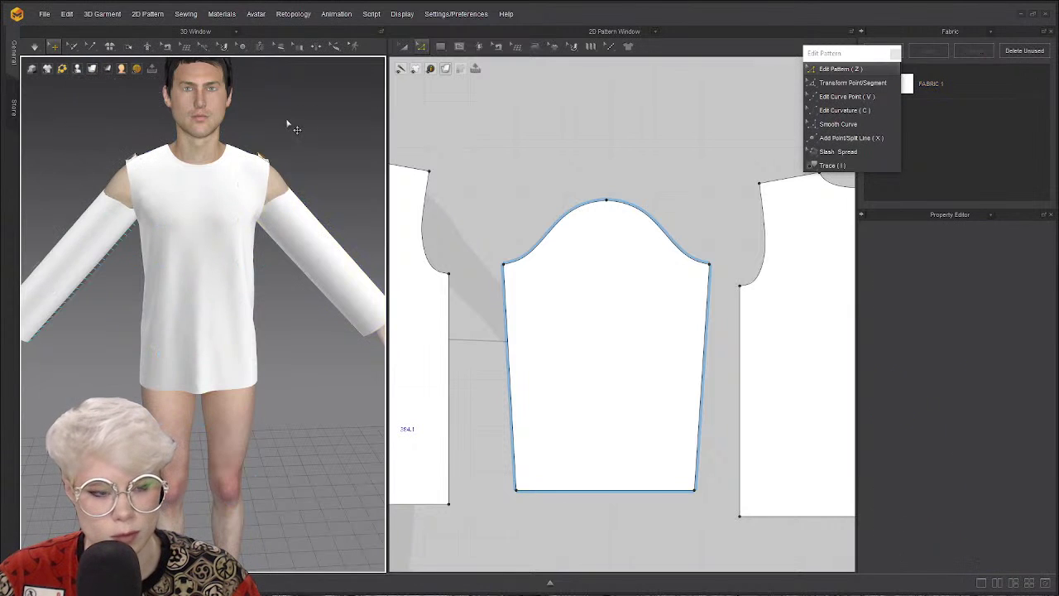
Simulate the garment to drape the long sleeves on the avatar and inspect the sleeve's fit around the wrist.
mouse_move(207, 222)
right_mouse_down()
mouse_move(291, 209)
mouse_move(249, 235)
mouse_move(217, 232)
right_mouse_up()
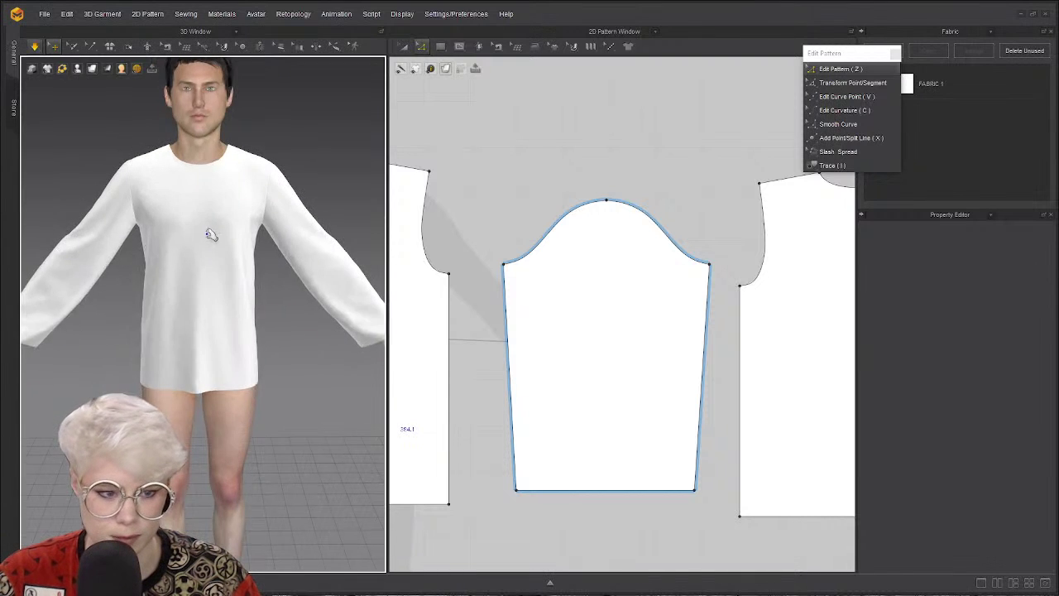
scroll(280, 253, "up", 3)
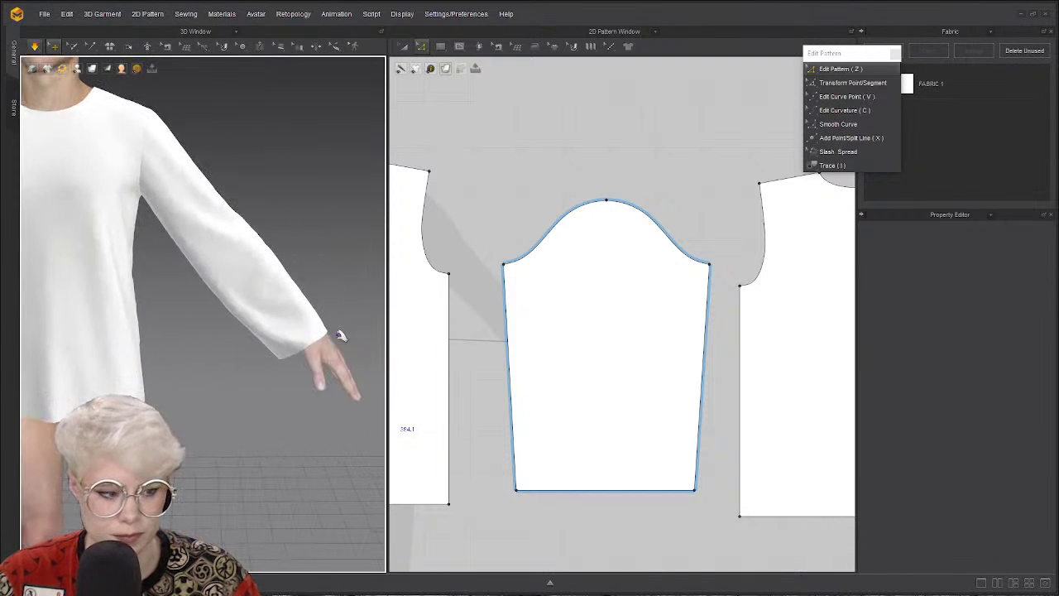
scroll(230, 286, "down", 4)
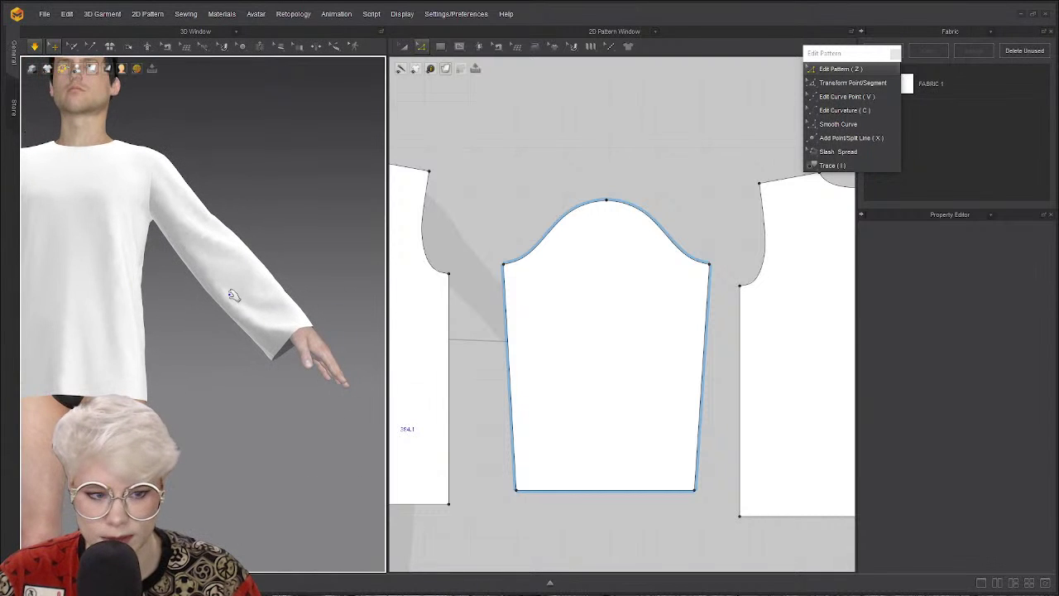
middle_click_drag(507, 524, 497, 507)
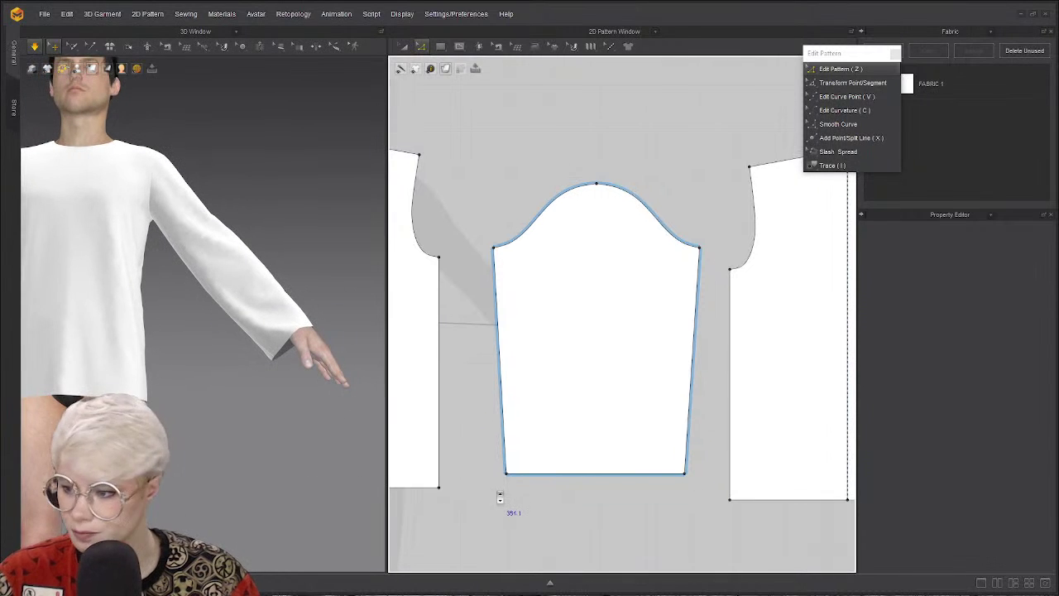
scroll(500, 498, "up", 2)
left_click_drag(517, 483, 546, 479)
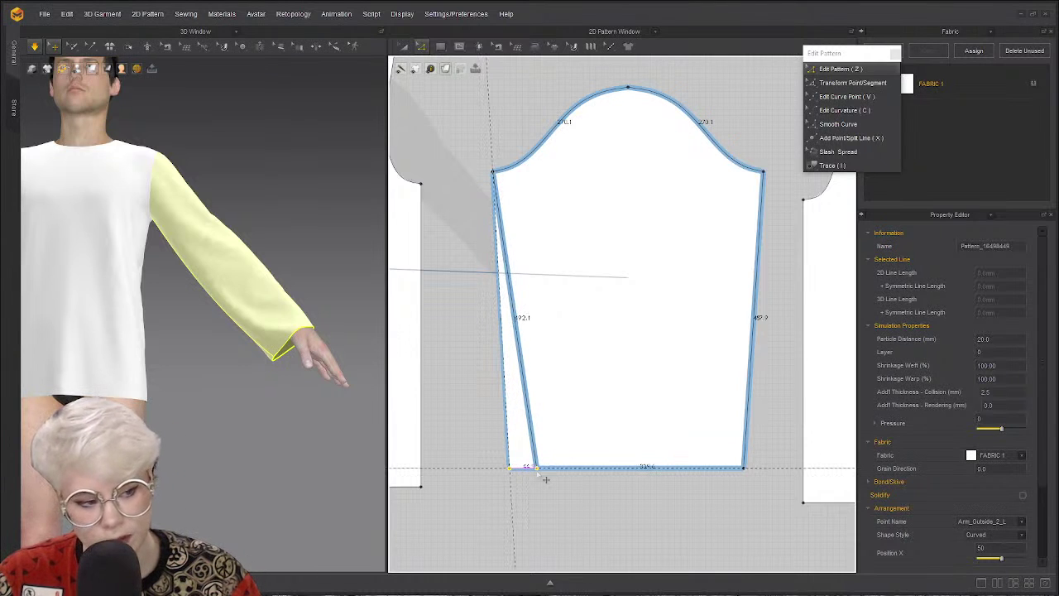
key("Escape")
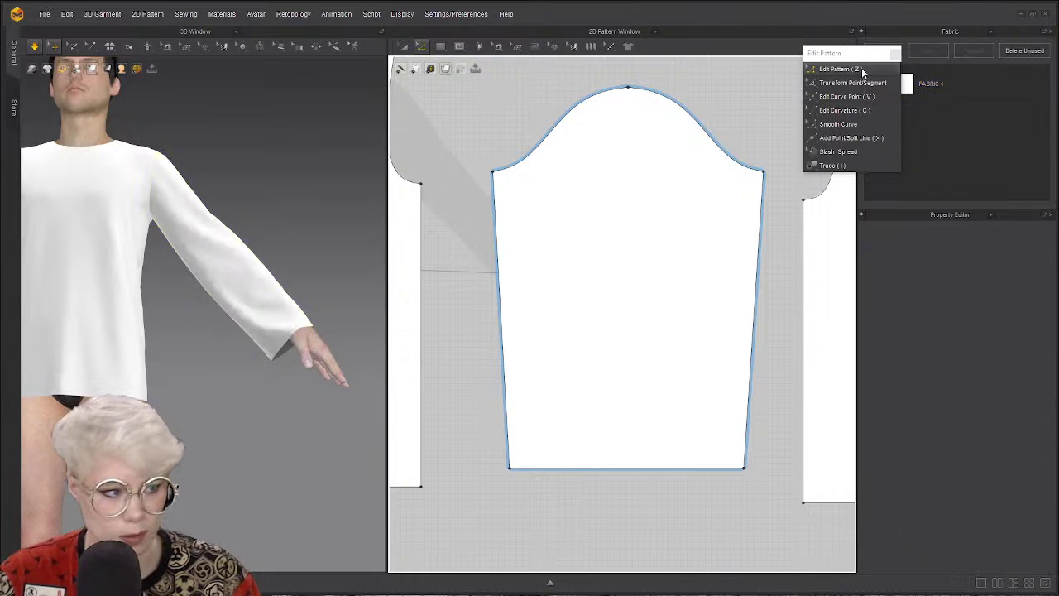
Start a Change Length operation on the long sleeve's hem line and open the choice of direction.
left_click(640, 469)
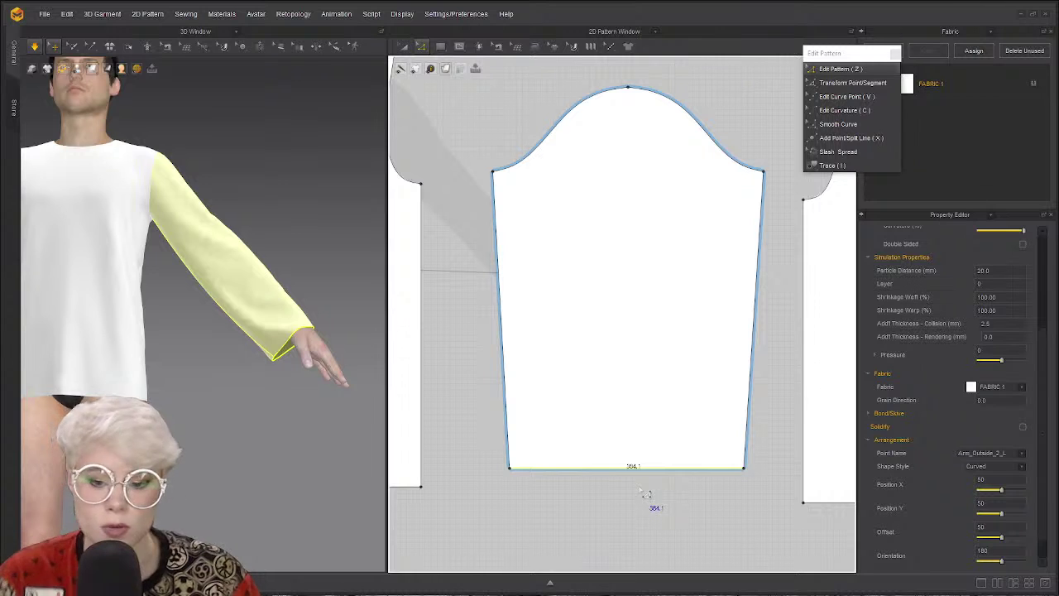
right_click(626, 471)
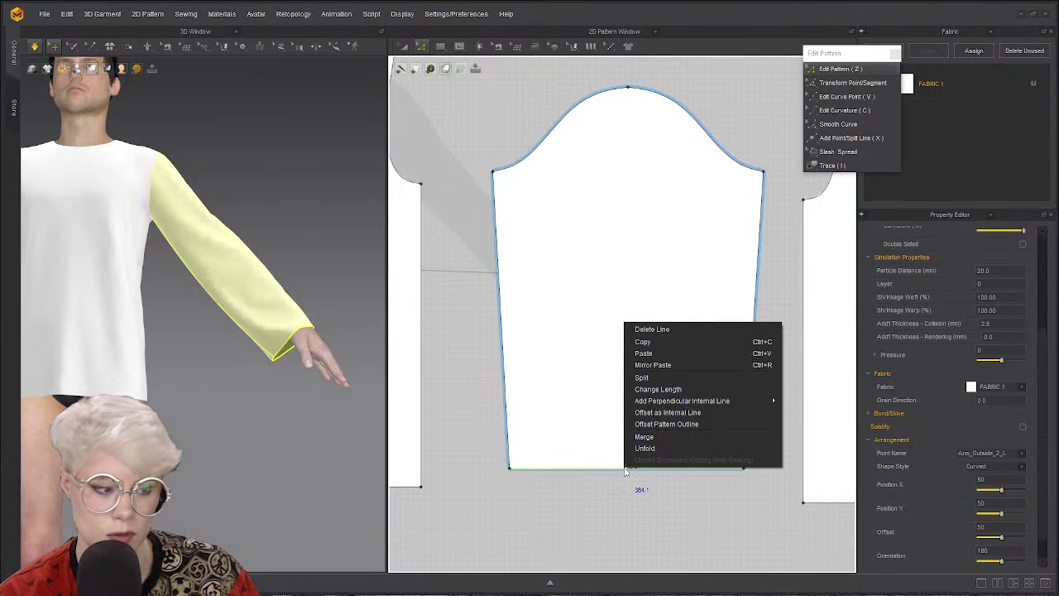
left_click(692, 391)
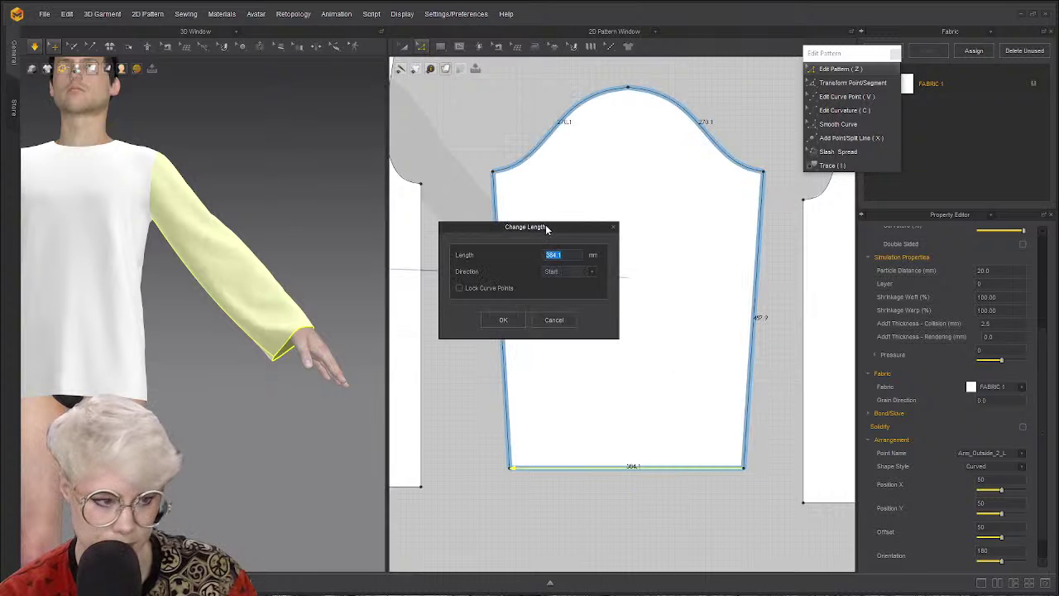
left_click_drag(546, 230, 415, 197)
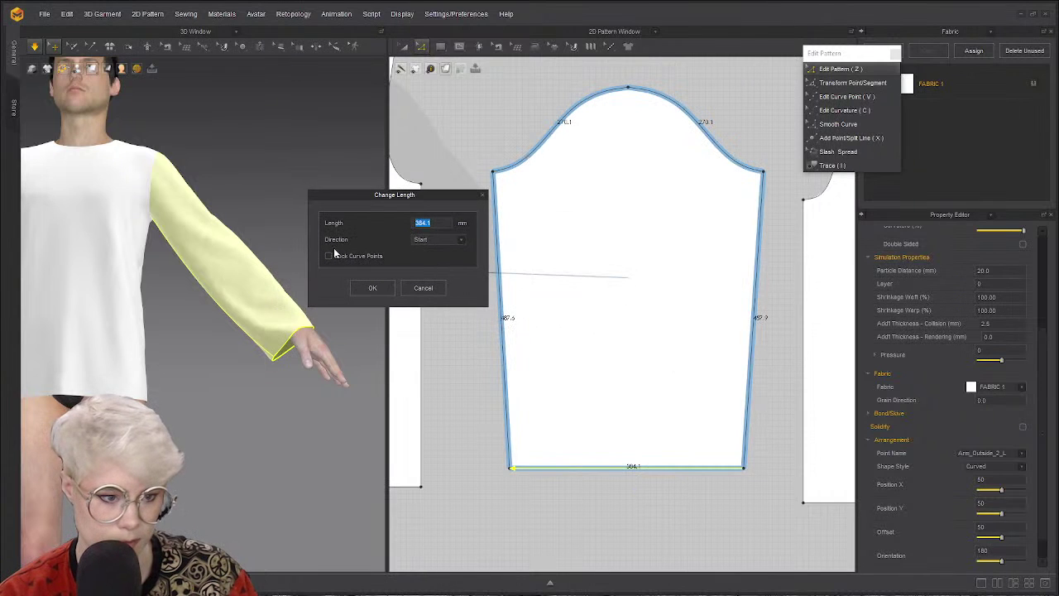
left_click(431, 240)
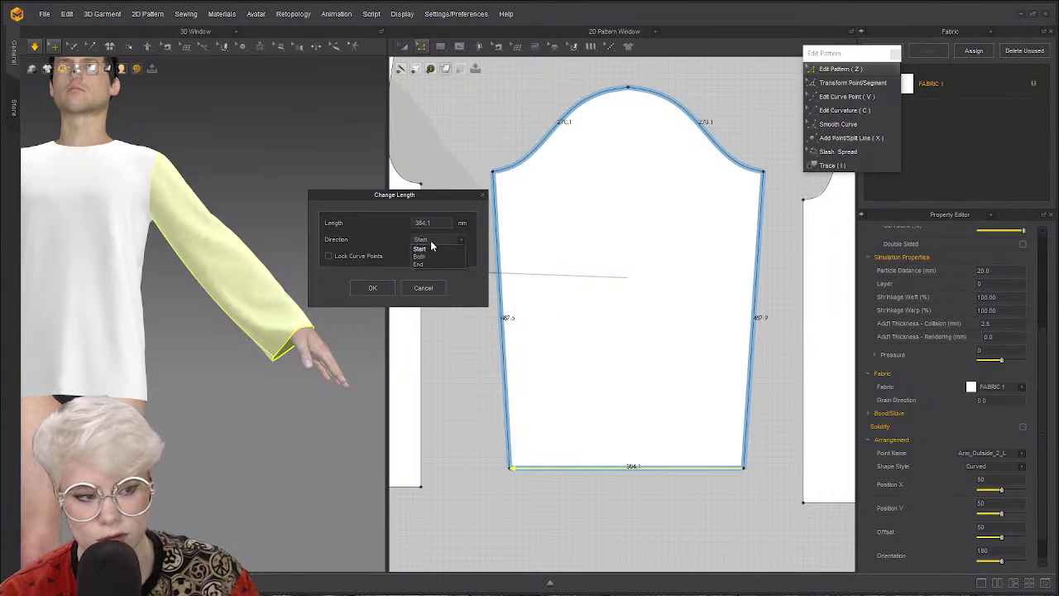
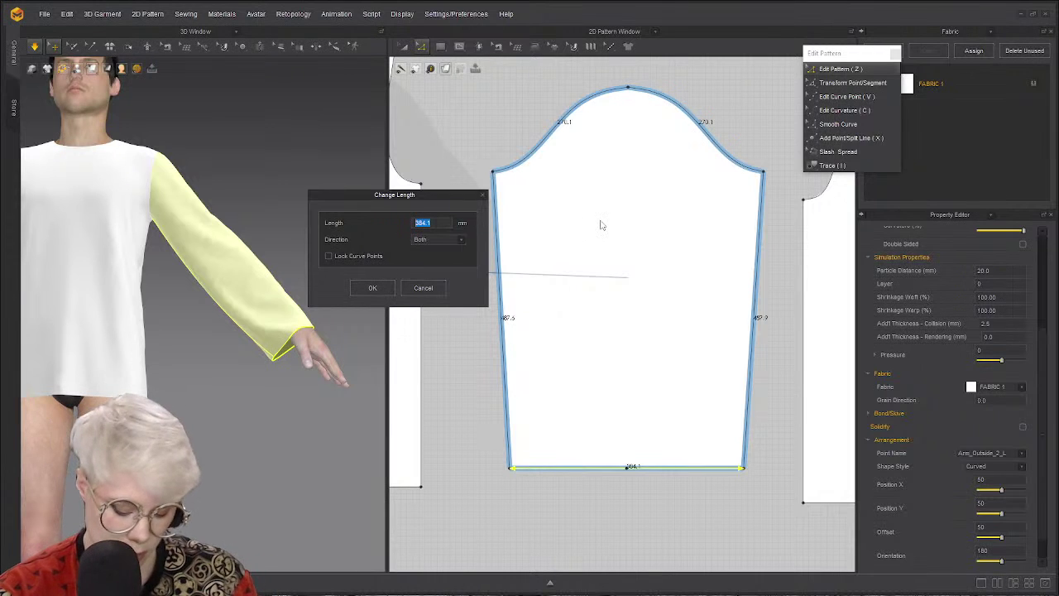
Set the sleeve's hem line length to 300 mm in both directions and apply the change.
type("380")
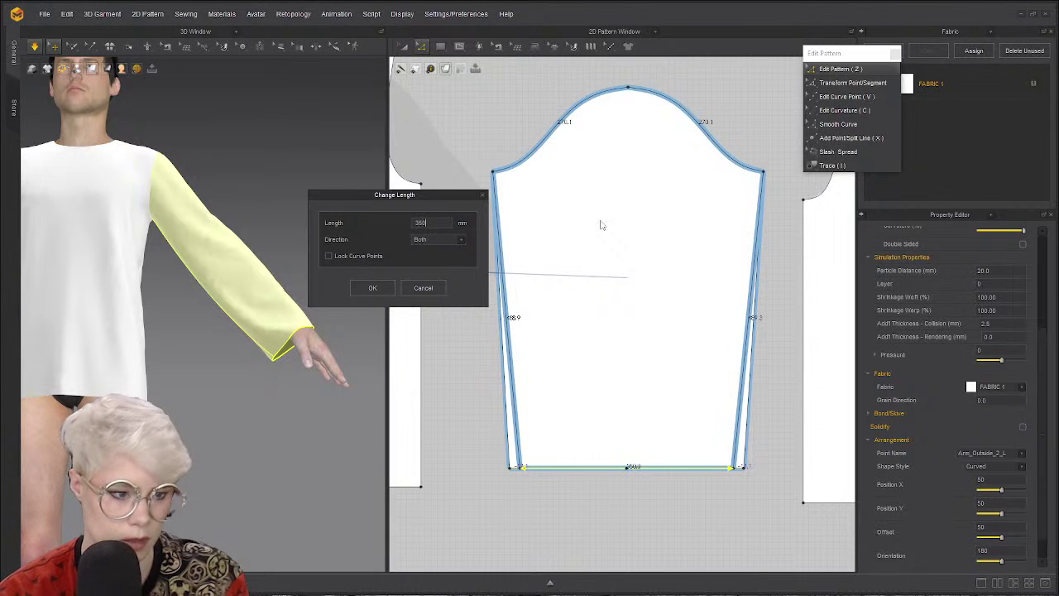
key("BackSpace")
key("BackSpace")
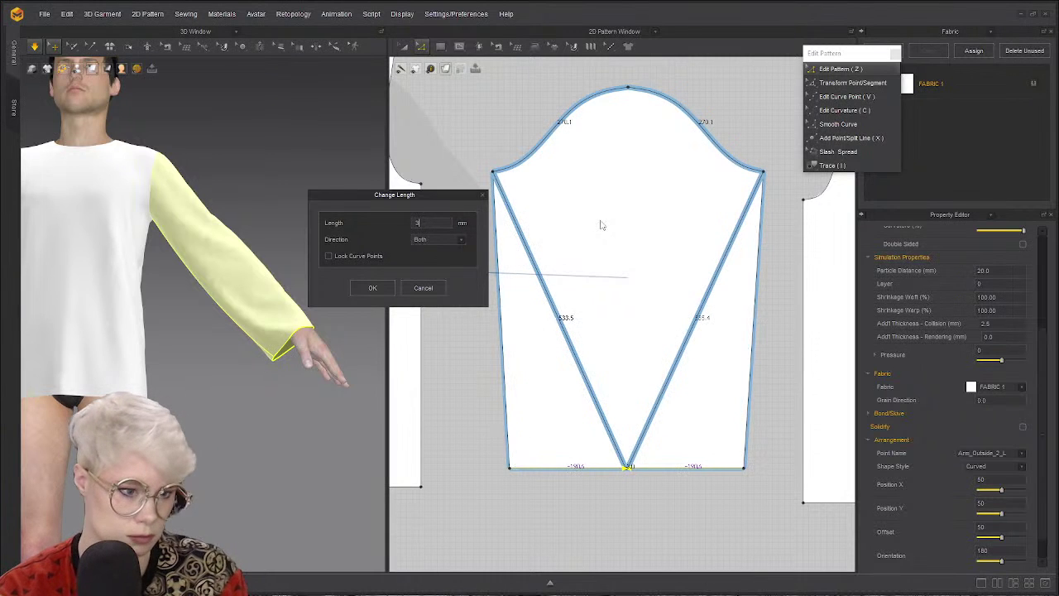
type("20")
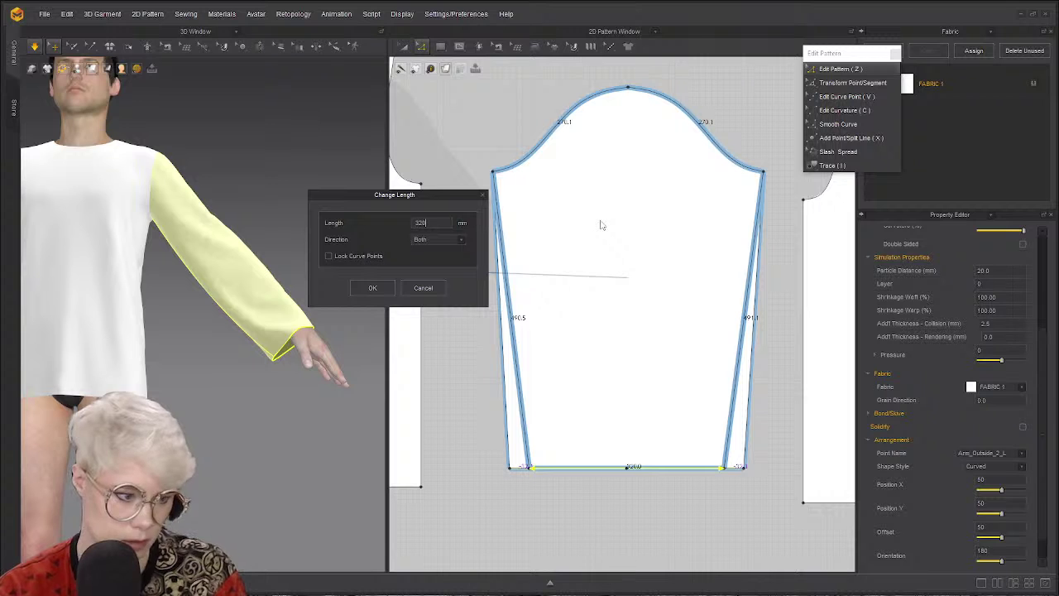
key("BackSpace")
key("BackSpace")
type("0")
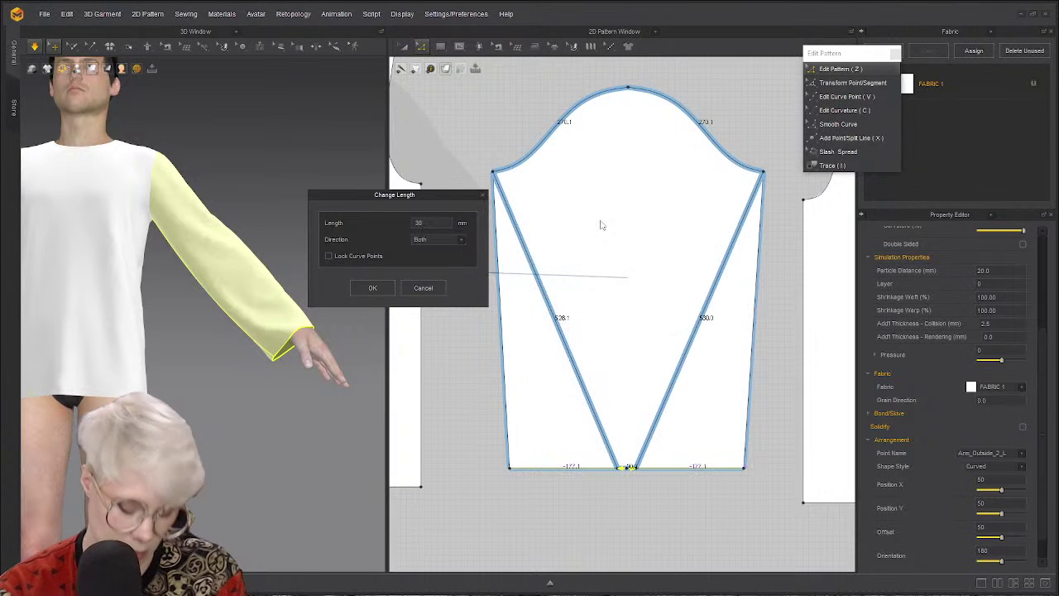
type("0")
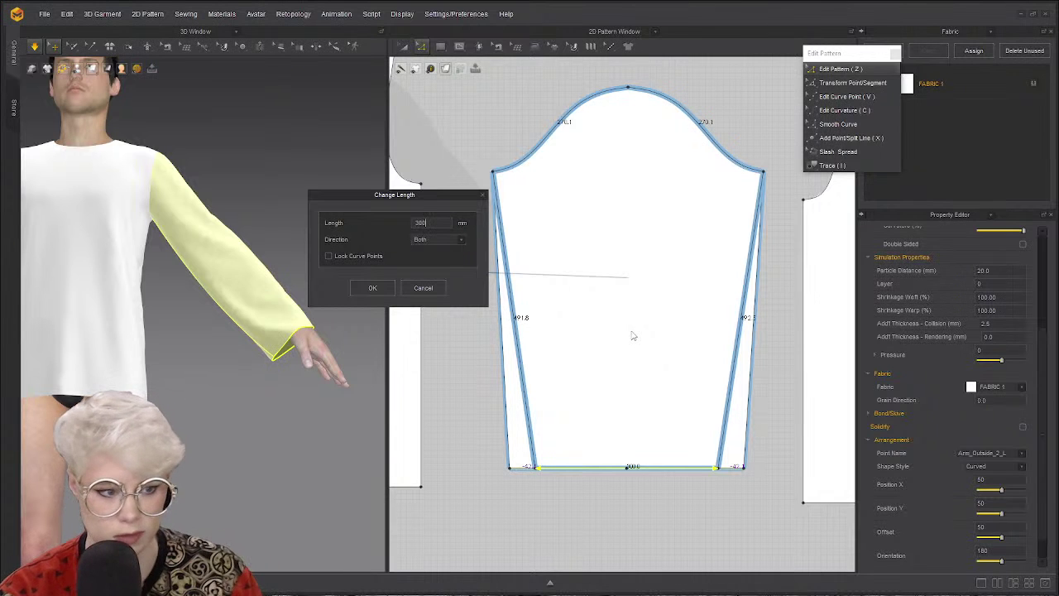
left_click(372, 290)
Simulate the garment with the narrowed hem and inspect the sleeve's drape along the arm and at the wrist.
right_click_drag(225, 401, 261, 369)
scroll(260, 368, "up", 2)
scroll(260, 371, "up", 3)
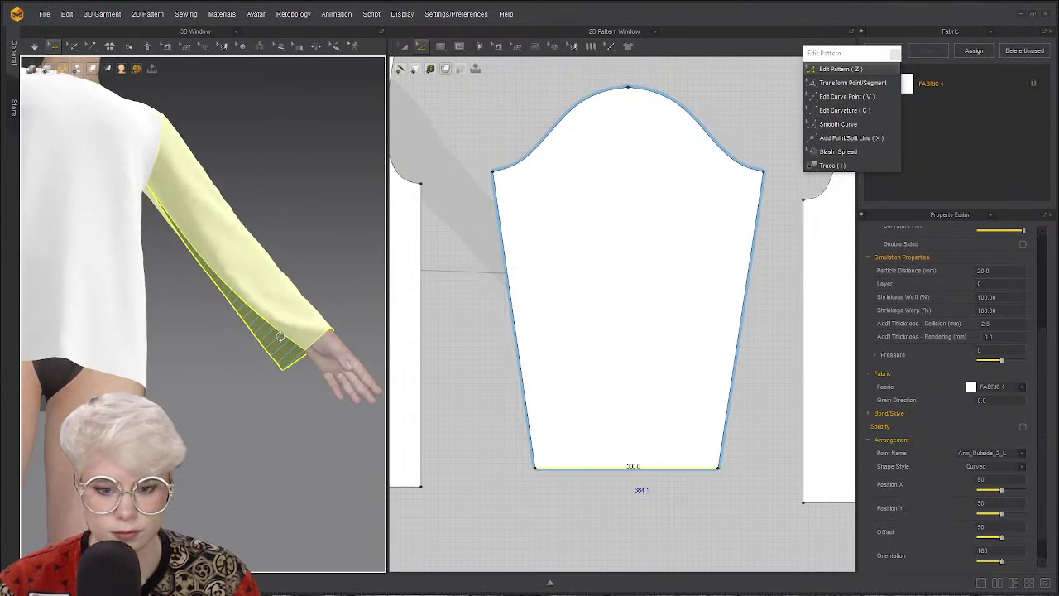
left_click(263, 385)
scroll(218, 428, "down", 3)
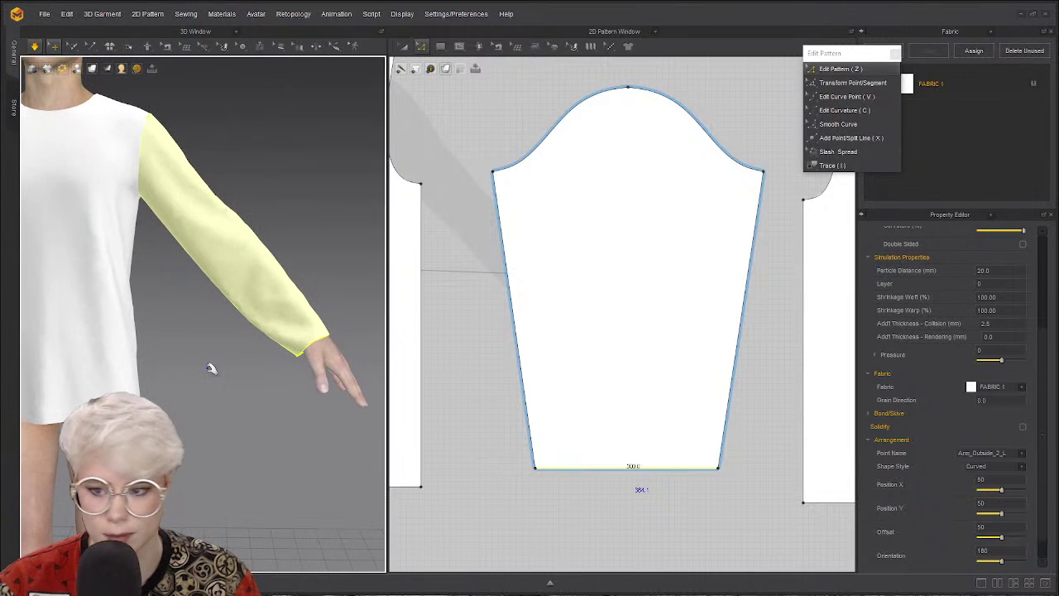
middle_click_drag(199, 358, 180, 373)
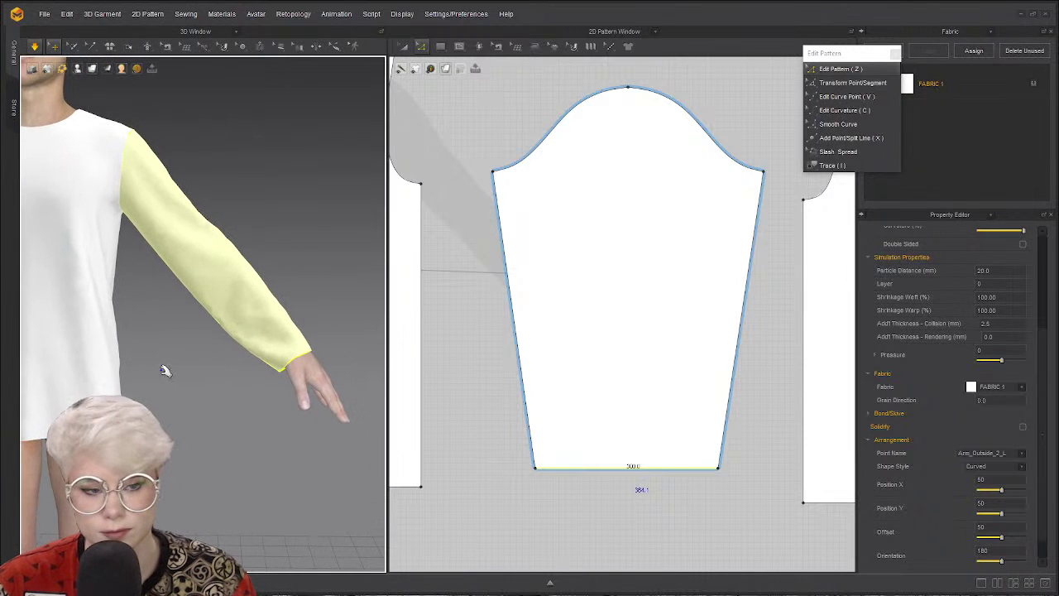
right_click_drag(193, 337, 248, 298)
right_click_drag(208, 387, 234, 386)
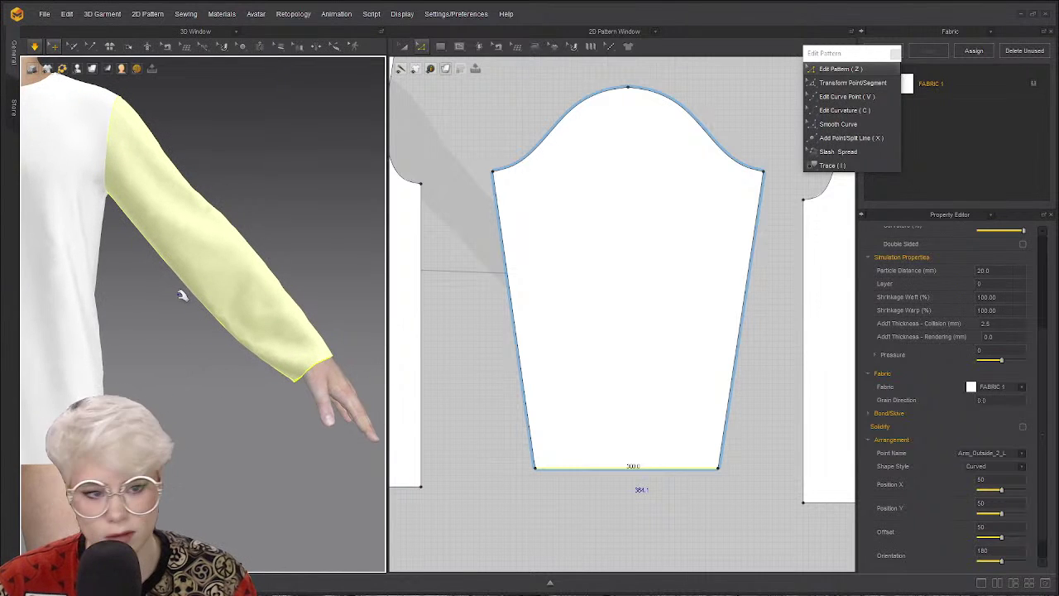
middle_click_drag(182, 293, 177, 350)
right_click_drag(178, 351, 260, 337)
scroll(465, 312, "down", 2)
scroll(461, 290, "down", 2)
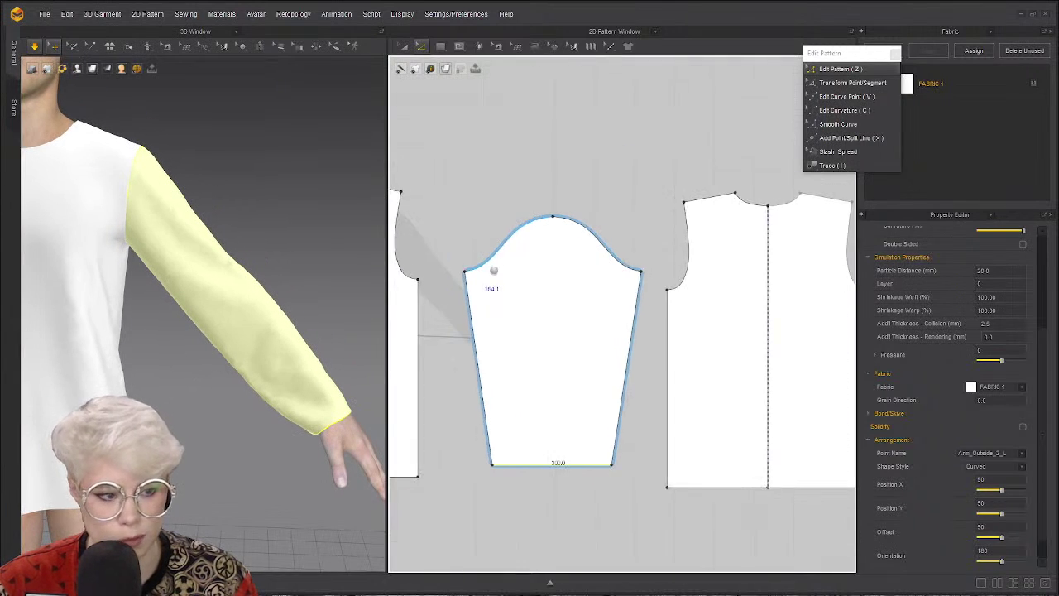
middle_click_drag(492, 270, 517, 268)
scroll(465, 256, "up", 3)
right_click_drag(212, 231, 226, 296)
right_click_drag(312, 345, 269, 334)
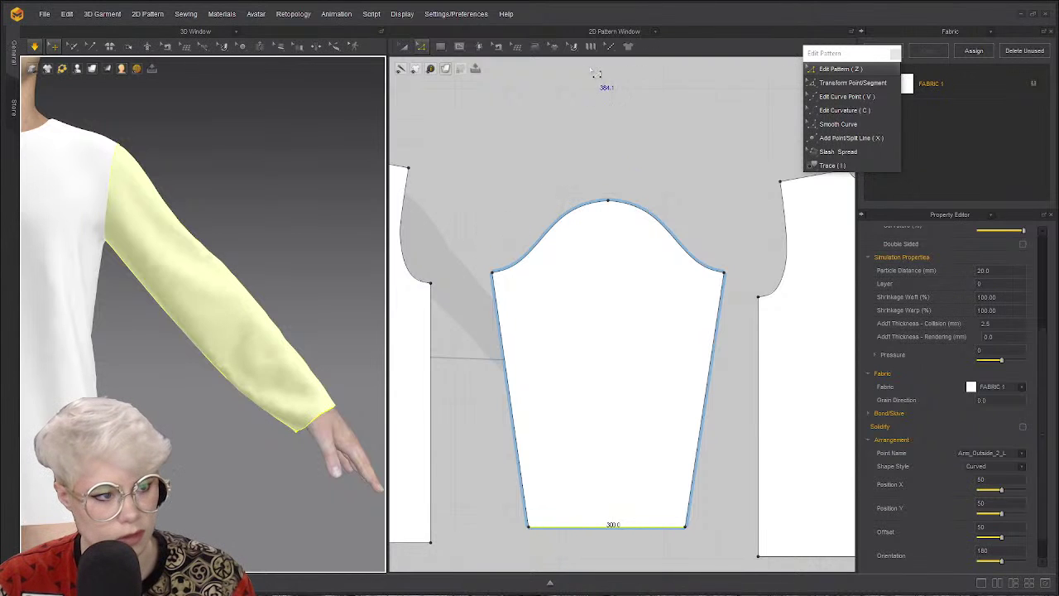
Check the sewing lines joining the sleeve cap to the armholes, compare their lengths and examine the shoulder seam on the avatar.
left_click(498, 48)
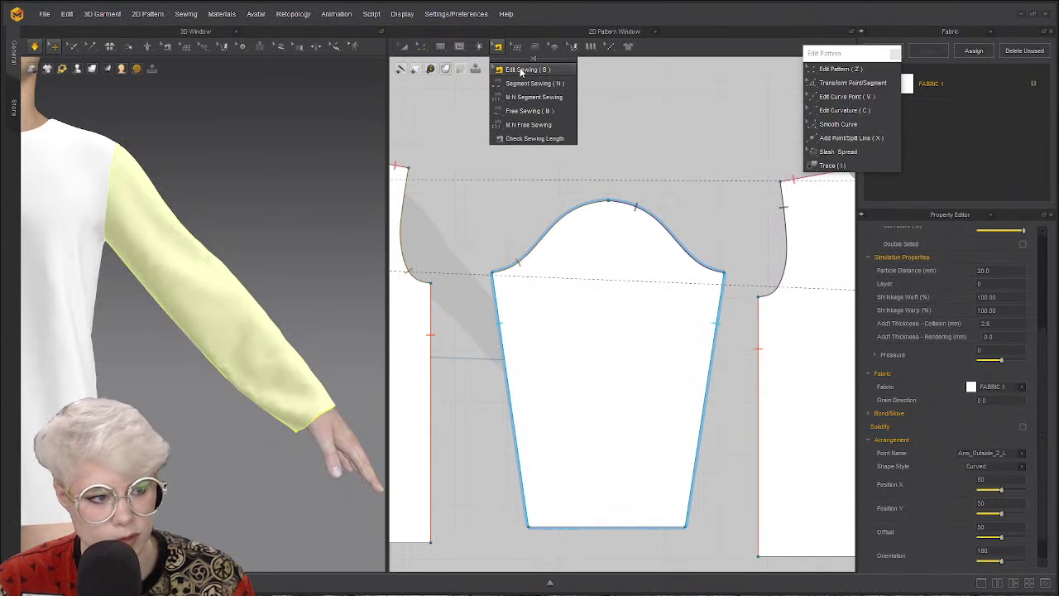
left_click(478, 219)
left_click(533, 262)
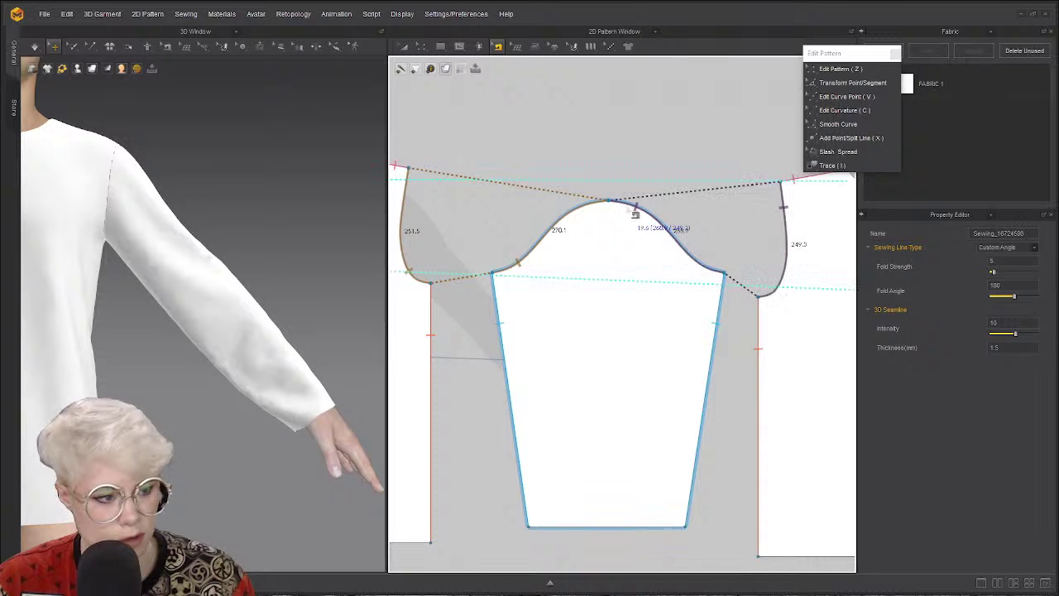
left_click(582, 121)
middle_click_drag(159, 269, 225, 305)
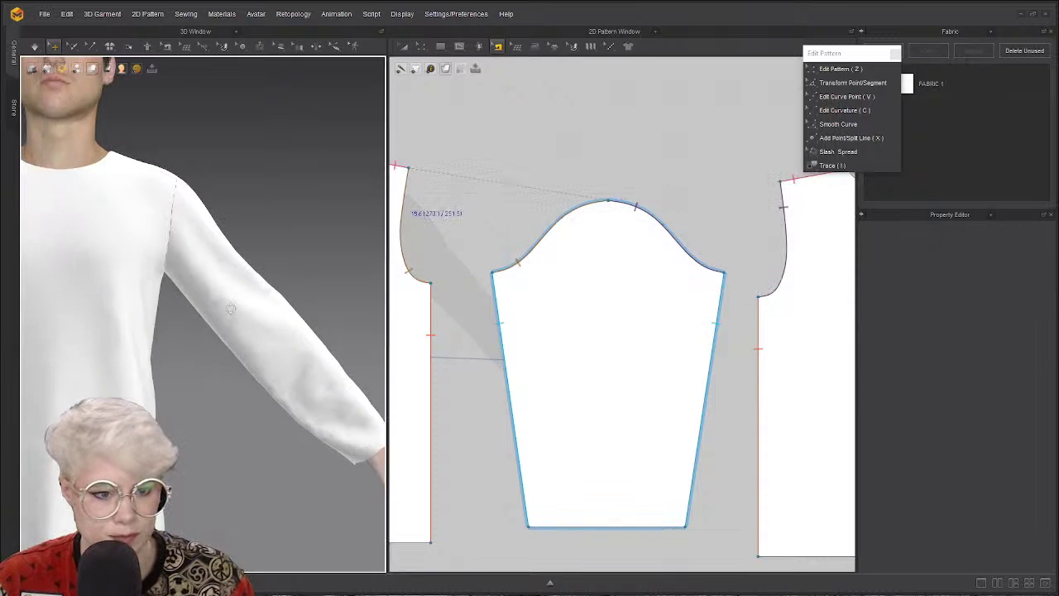
scroll(225, 305, "up", 2)
scroll(254, 288, "down", 4)
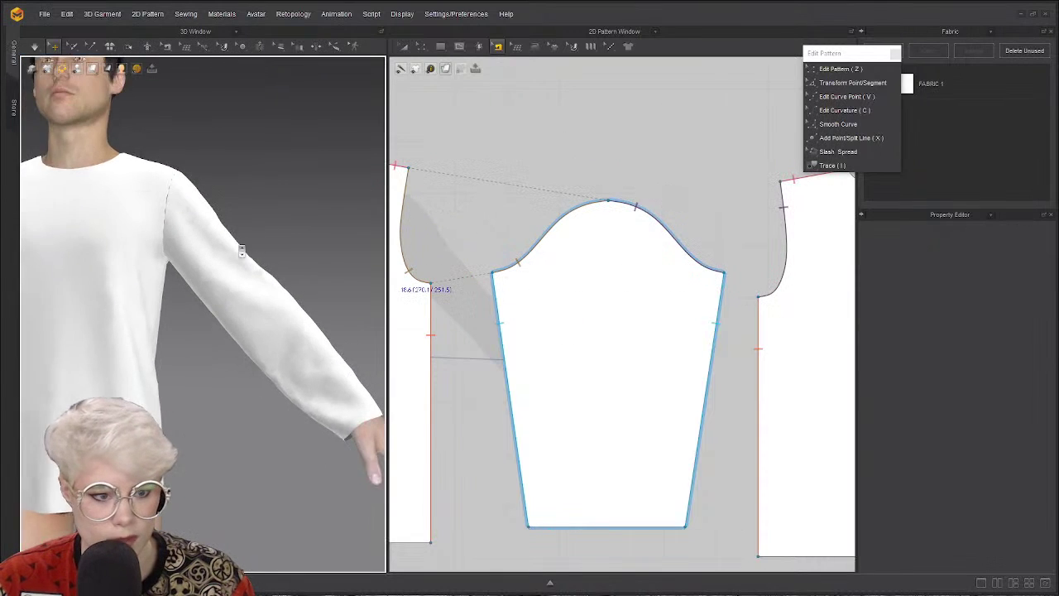
scroll(248, 253, "down", 3)
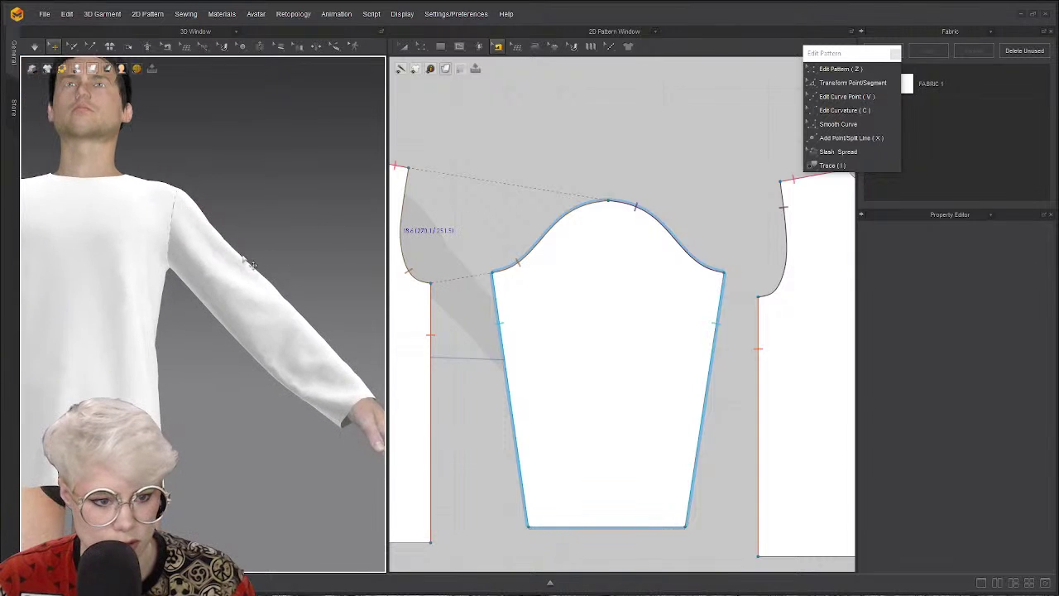
scroll(238, 323, "up", 5)
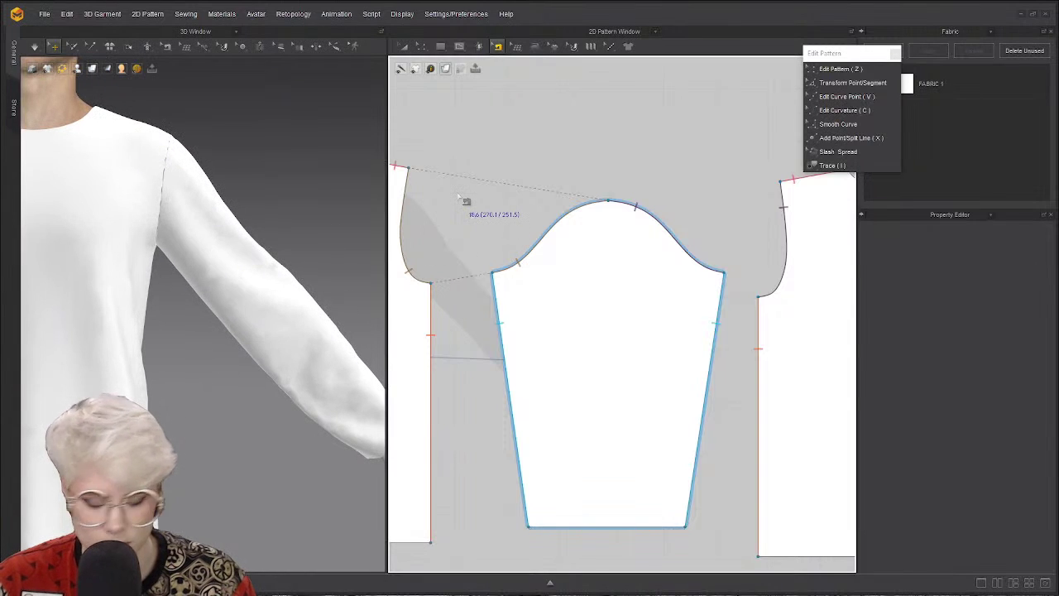
Try to narrow the upper sleeve by moving its underarm corner points slightly inward, and undo the moves.
key("z")
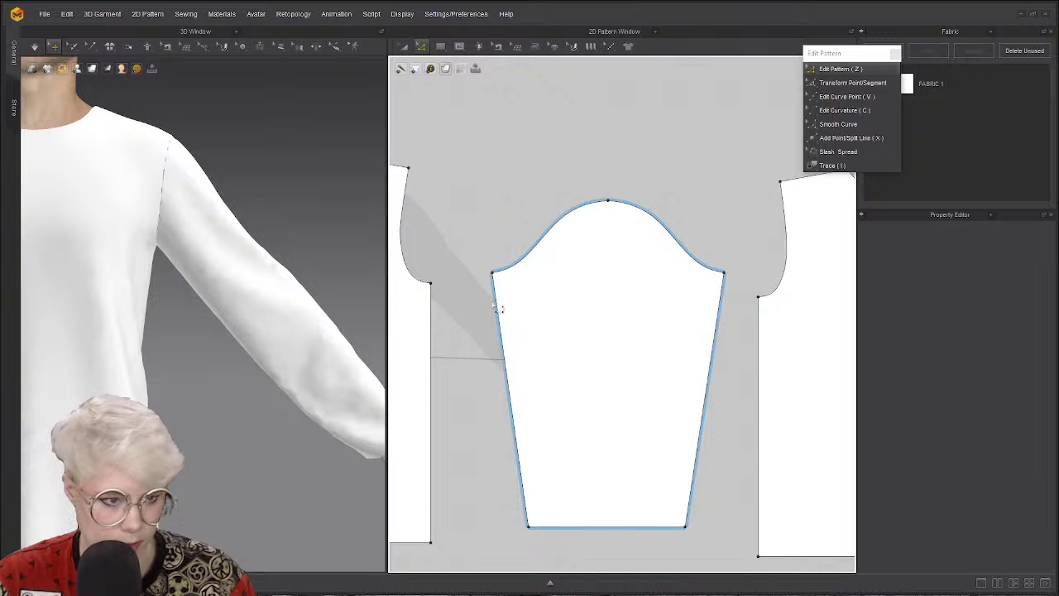
left_click_drag(493, 275, 499, 271)
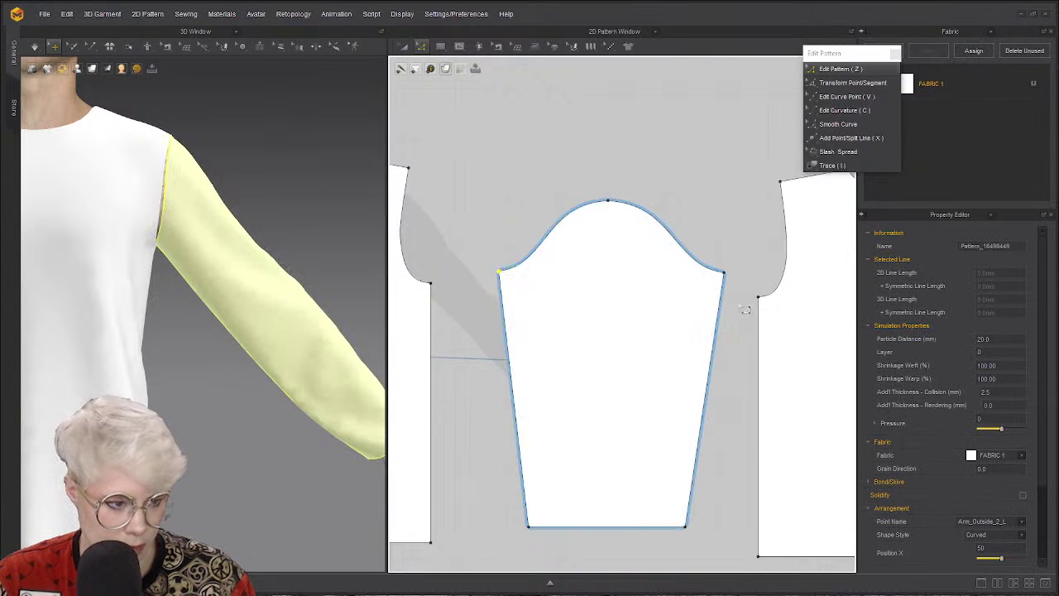
left_click_drag(724, 273, 717, 270)
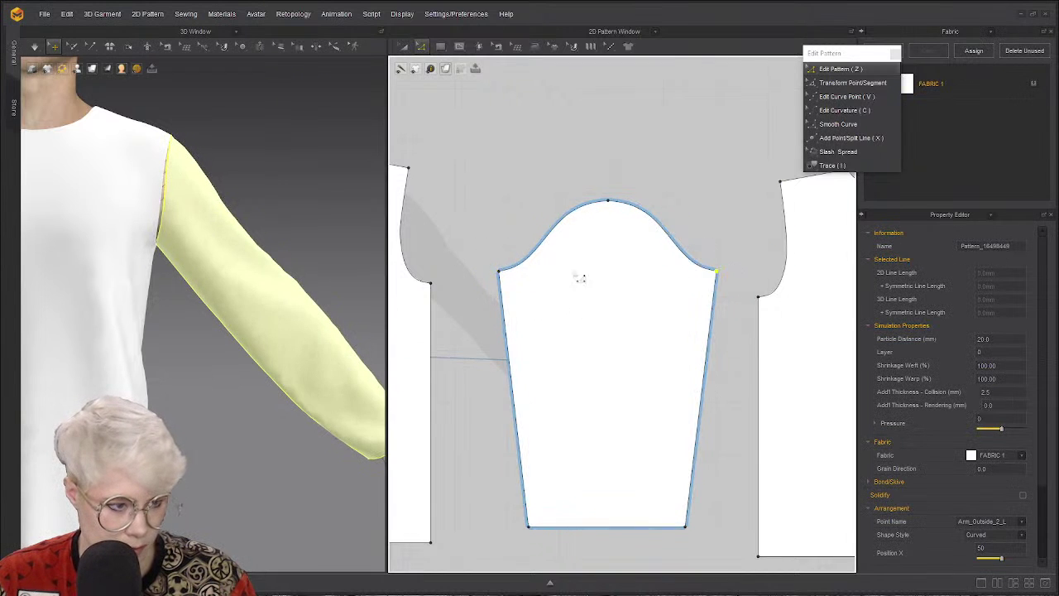
left_click(493, 236)
key("ctrl+z")
key("ctrl+z")
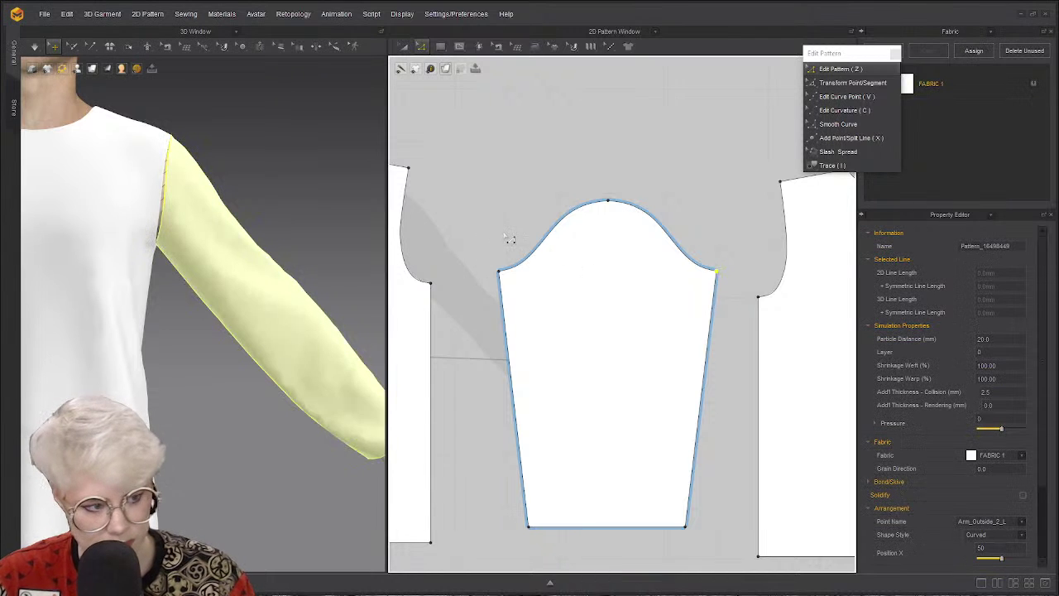
key("ctrl+z")
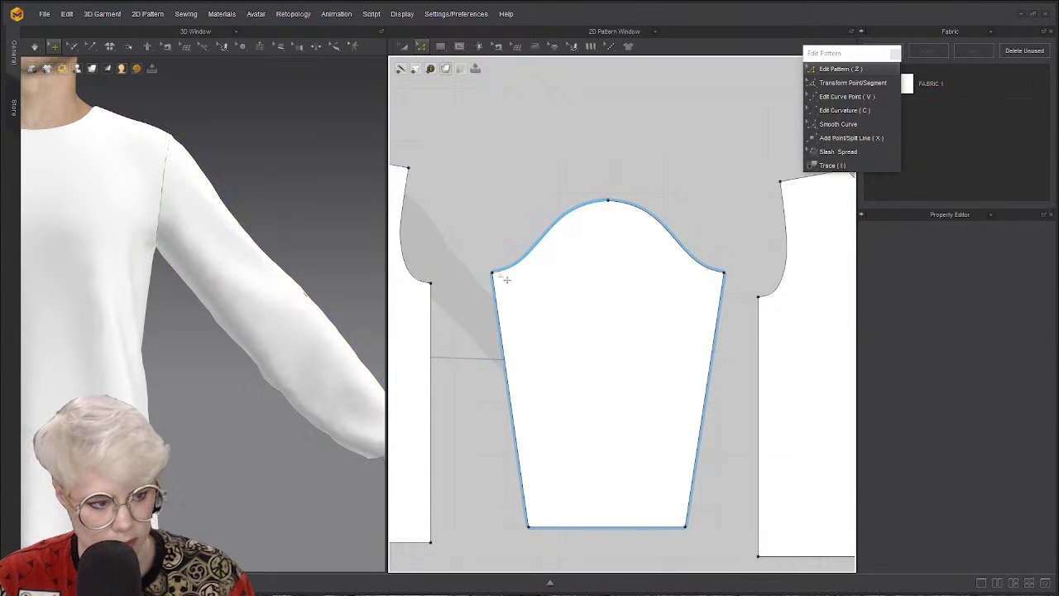
left_click(496, 274)
left_click_drag(494, 274, 476, 233)
key("ctrl+z")
Try to narrow the whole sleeve pattern by scaling it horizontally from one side, and undo the scaling.
key("a")
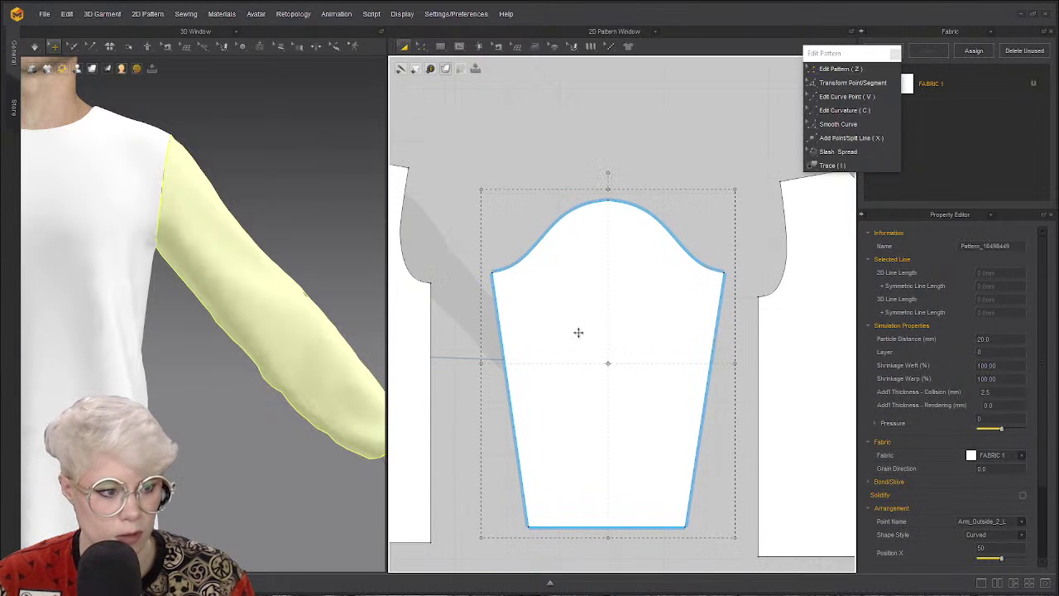
left_click(517, 343)
mouse_move(484, 364)
left_mouse_down()
mouse_move(504, 366)
mouse_move(493, 365)
left_mouse_up()
key("ctrl+z")
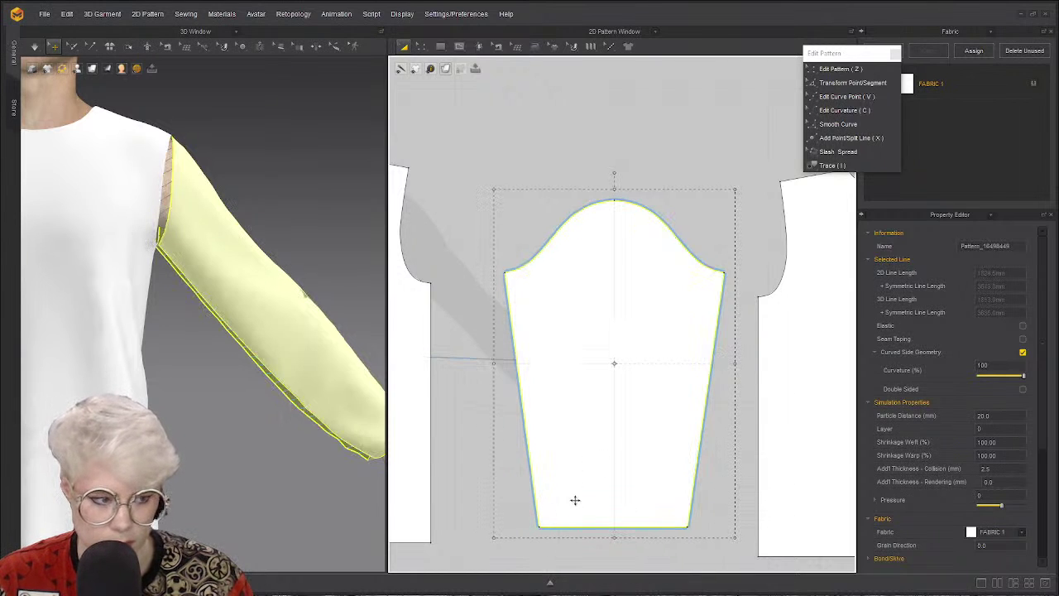
left_click(482, 192)
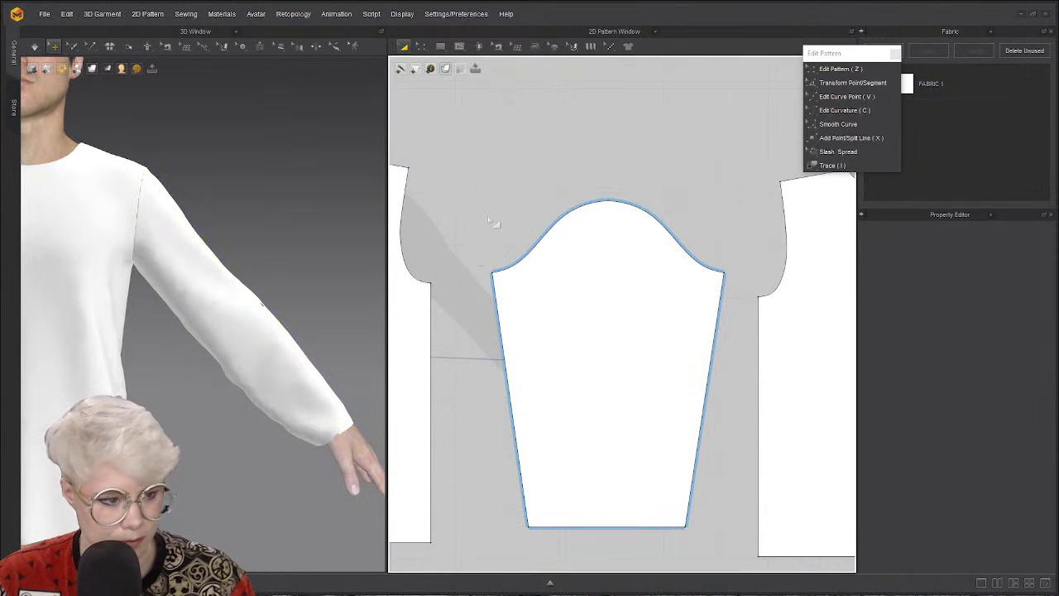
Move both underarm corner points of the sleeve pattern slightly inward to shorten the cap curves.
key("z")
left_click_drag(499, 287, 510, 277)
scroll(515, 273, "up", 3)
scroll(474, 298, "down", 3)
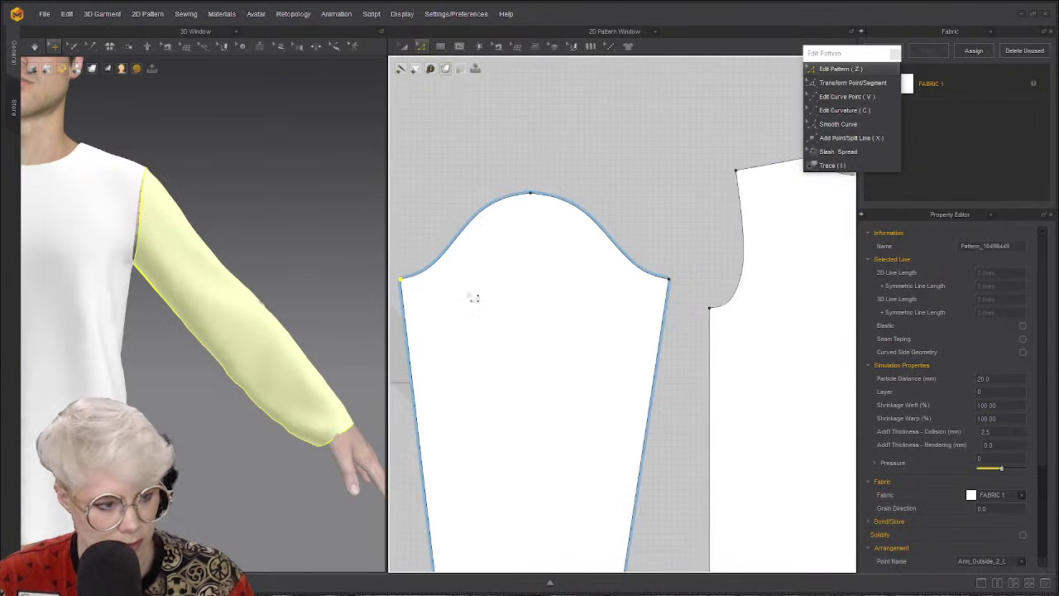
left_click_drag(673, 283, 666, 286)
scroll(613, 276, "down", 2)
left_click(537, 439)
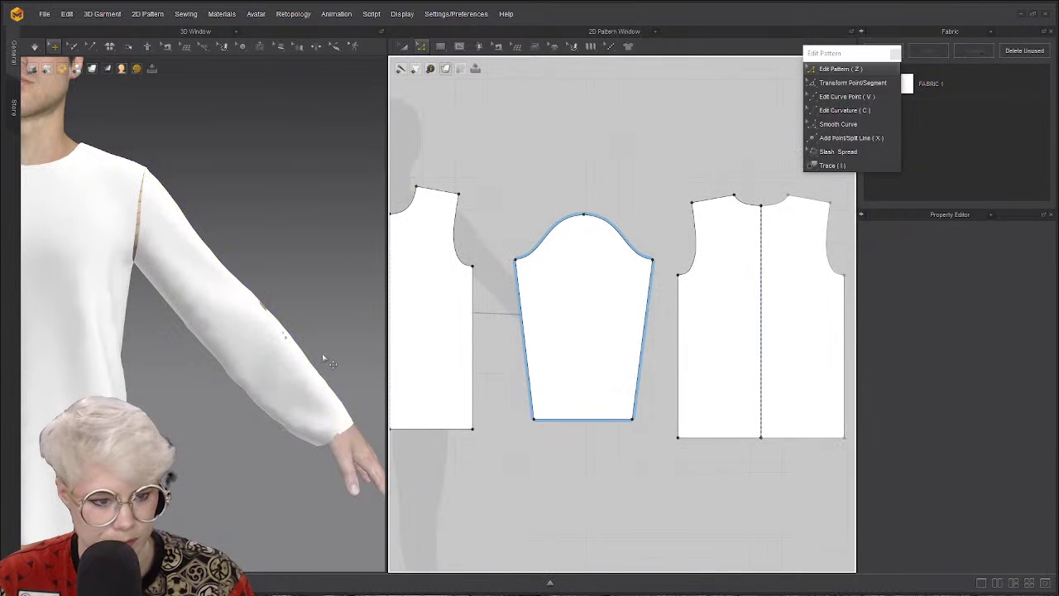
Simulate the garment with the narrowed upper sleeve and inspect the shoulder and armhole seam from several angles.
scroll(537, 439, "up", 1)
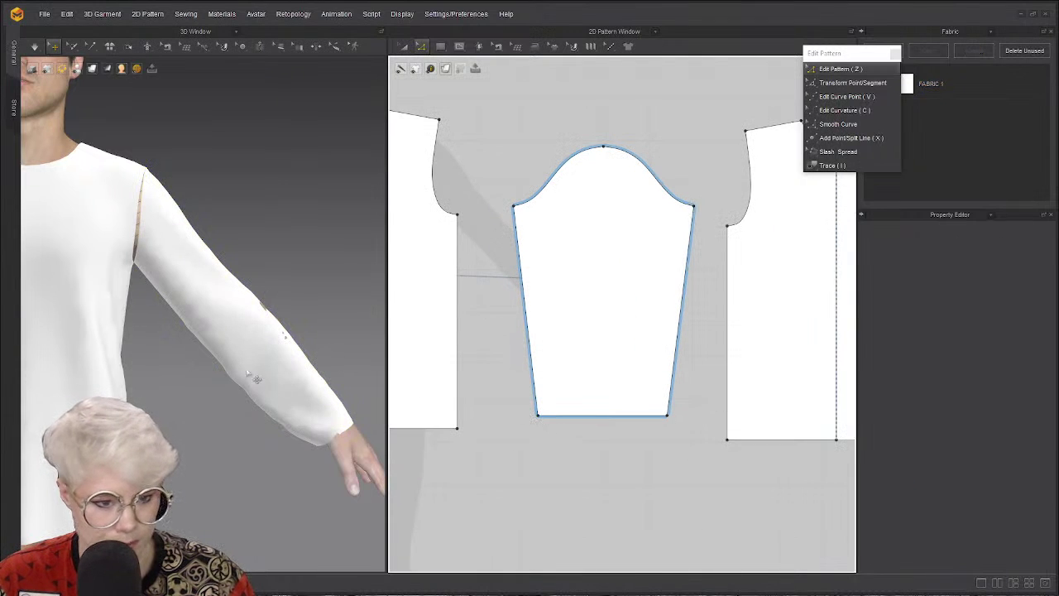
key("space")
scroll(235, 351, "down", 1)
scroll(208, 315, "up", 1)
right_click_drag(206, 317, 108, 323)
middle_click_drag(108, 323, 161, 398)
right_click_drag(160, 397, 142, 392)
middle_click_drag(141, 392, 241, 362)
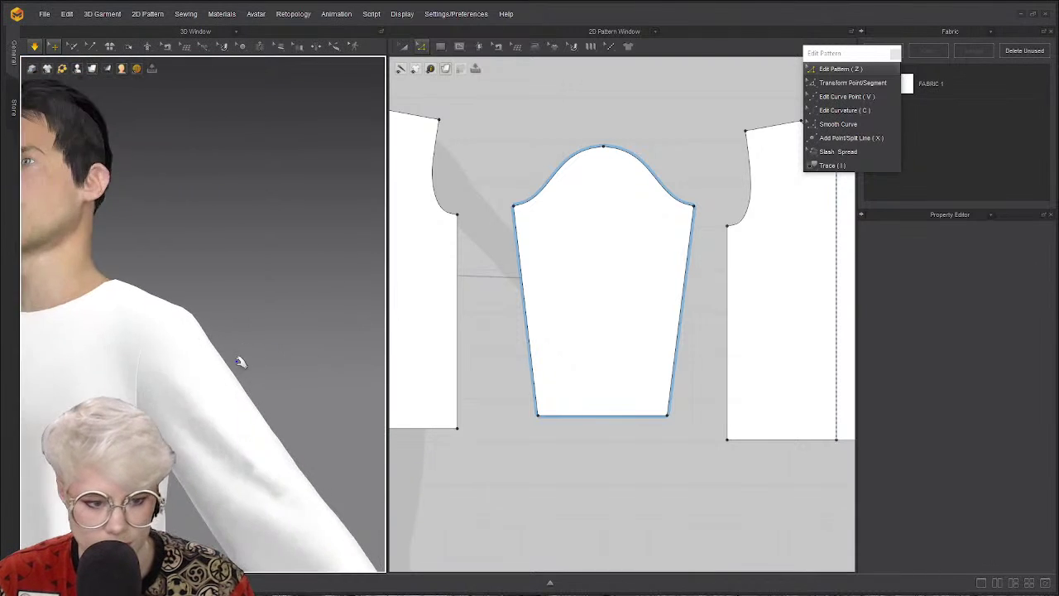
right_click_drag(241, 362, 223, 368)
mouse_move(232, 297)
right_mouse_down()
mouse_move(211, 287)
mouse_move(155, 310)
right_mouse_up()
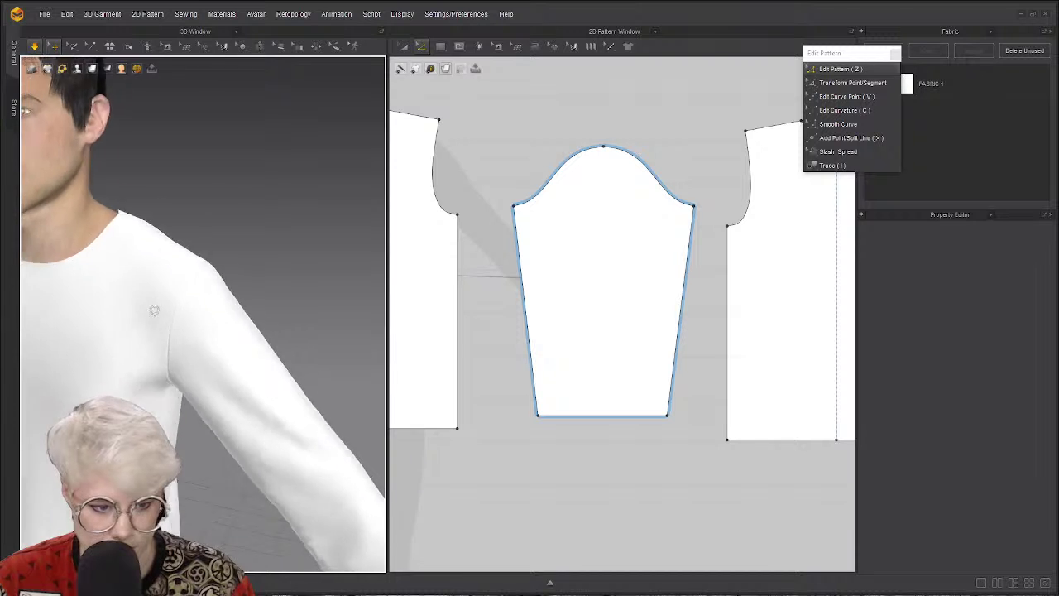
scroll(165, 325, "down", 1)
middle_click_drag(171, 328, 220, 331)
right_click_drag(220, 331, 193, 324)
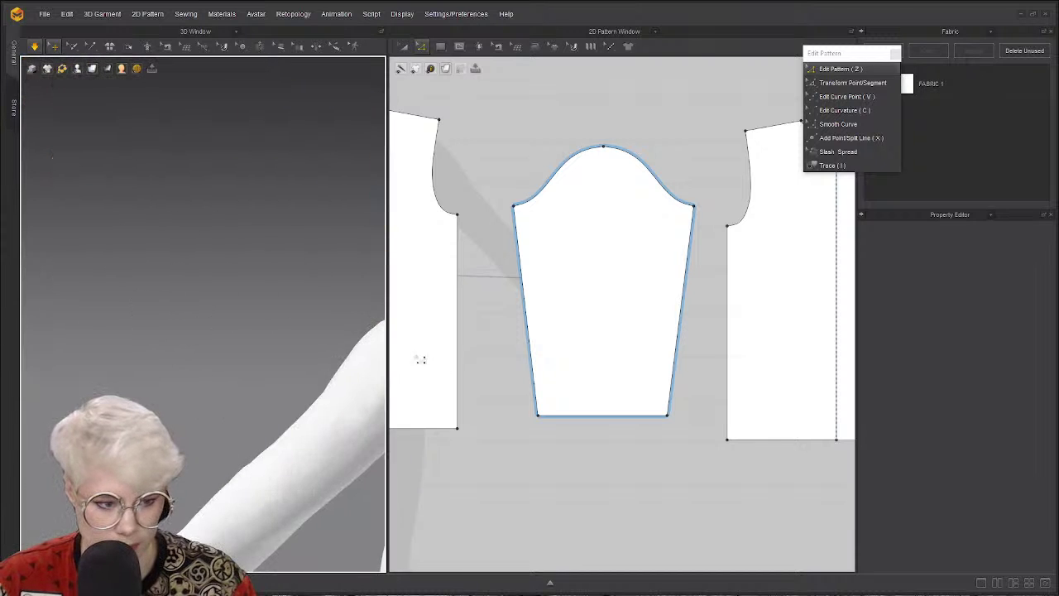
left_click(377, 355)
right_click_drag(377, 354, 378, 286)
left_click(527, 153)
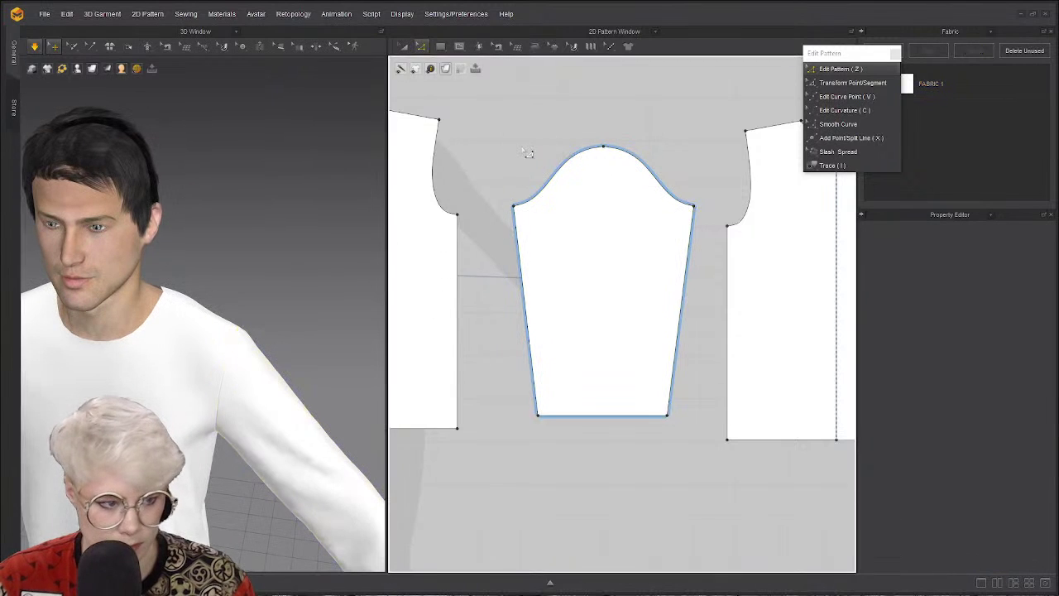
Raise the top point of the sleeve cap slightly in the 2D pattern while the simulation runs.
scroll(537, 221, "up", 2)
right_click_drag(232, 399, 246, 367)
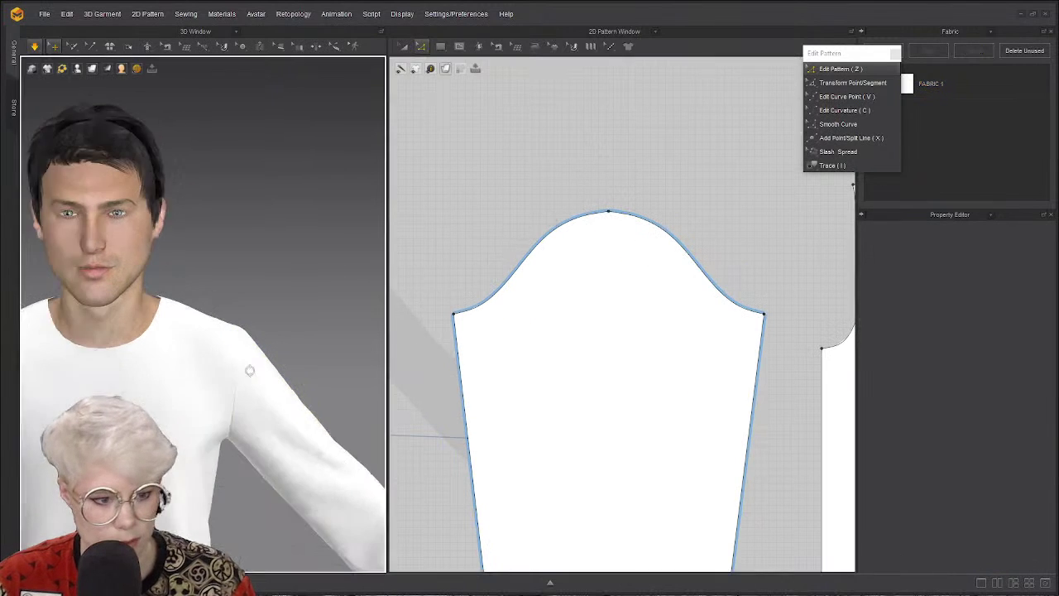
middle_click_drag(246, 366, 213, 350)
scroll(242, 353, "up", 2)
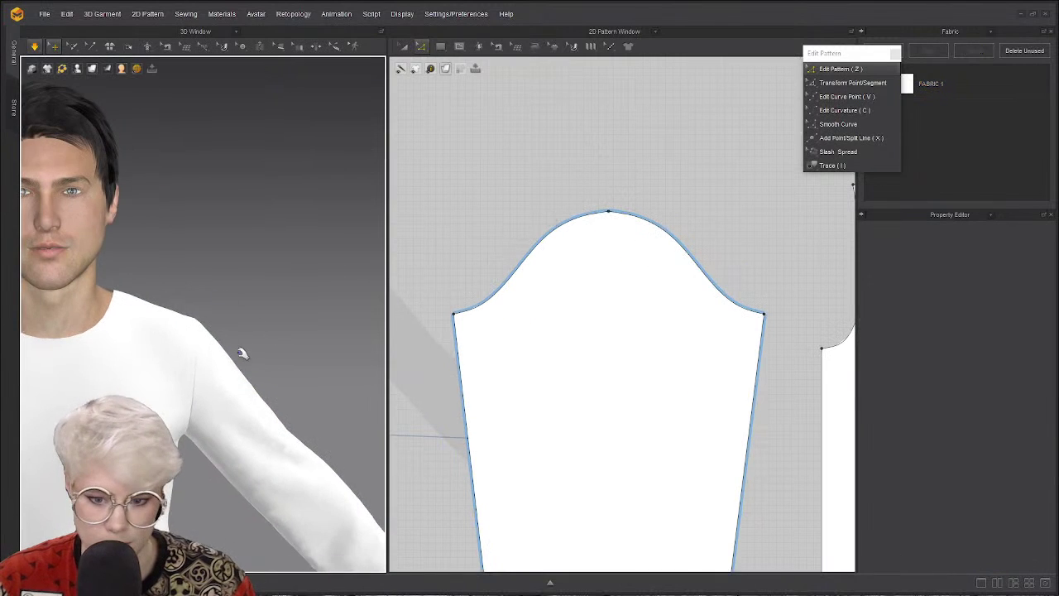
left_click(613, 213)
left_click_drag(609, 204, 609, 203)
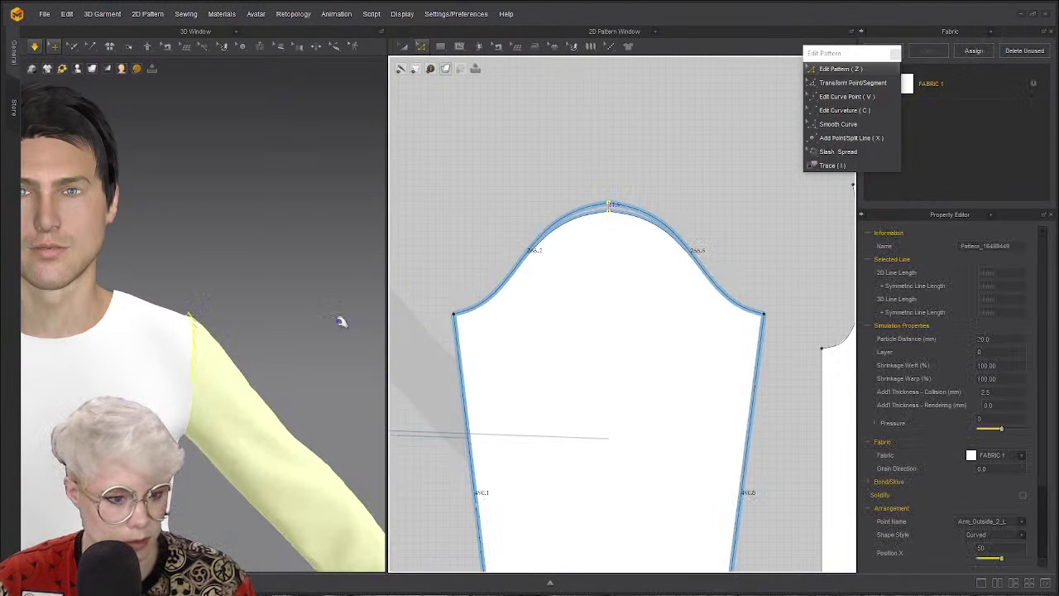
Pull the sleeve fabric around the shoulder point during the simulation to test how the raised cap settles.
scroll(240, 382, "down", 1)
middle_click_drag(192, 342, 146, 295)
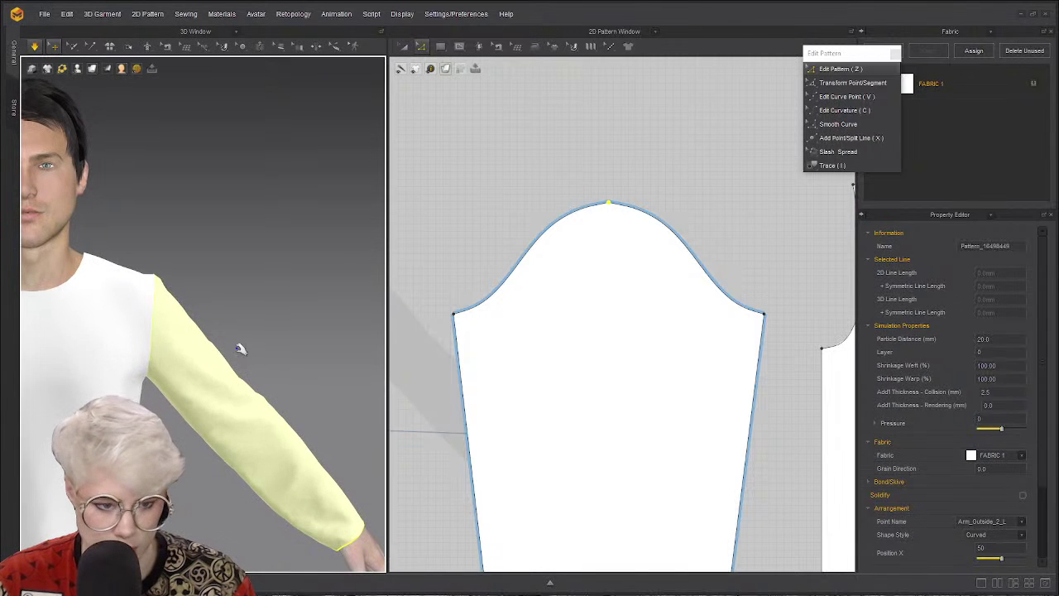
left_click(164, 280)
scroll(237, 298, "up", 3)
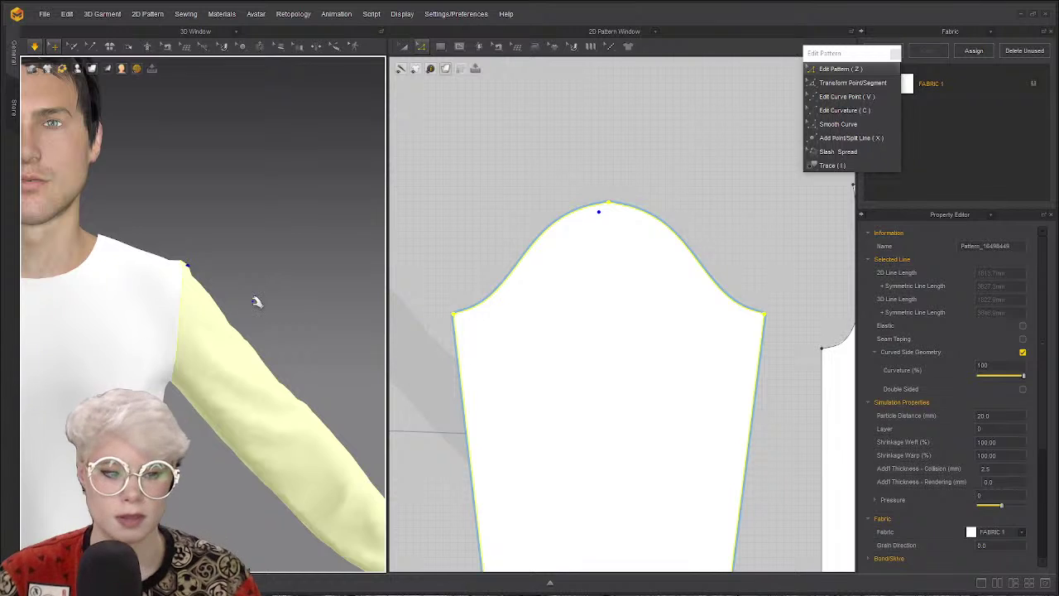
left_click(259, 286)
left_click(187, 267)
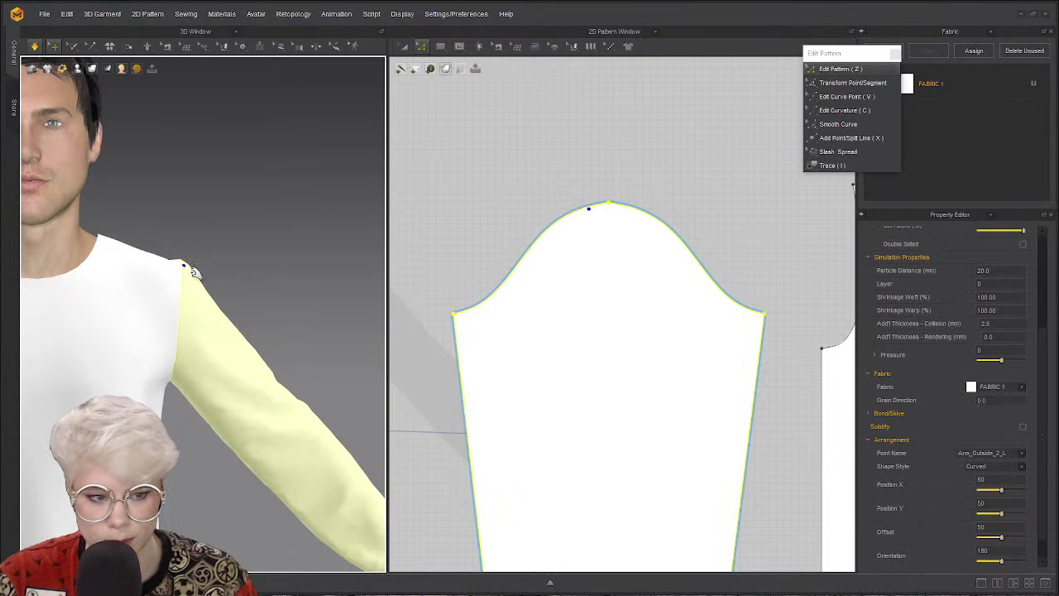
left_click_drag(187, 269, 191, 284)
right_click_drag(191, 283, 246, 280)
left_click(251, 281)
left_click(192, 283)
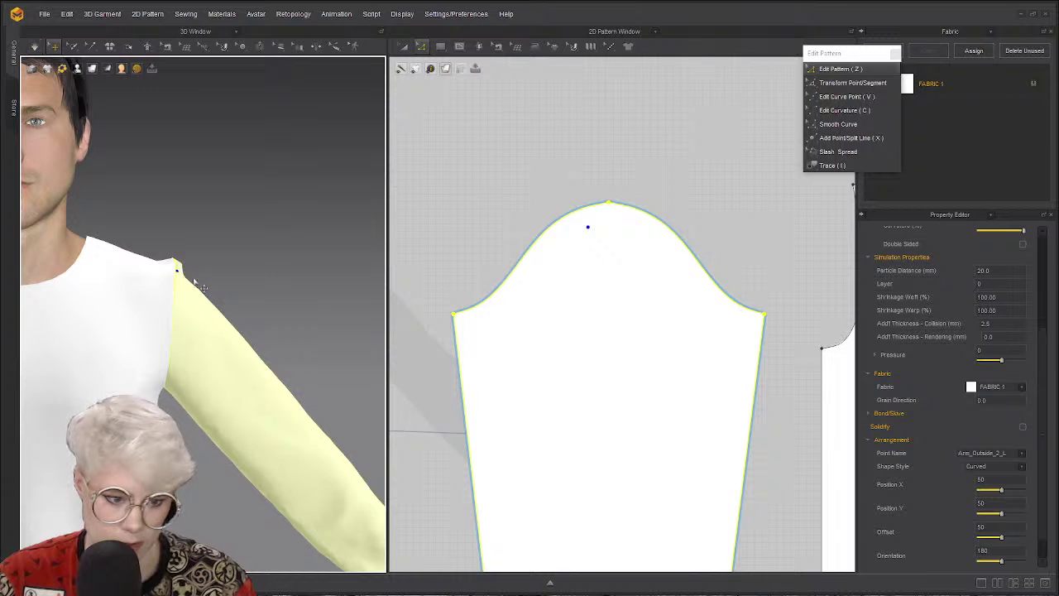
Inspect the shoulder end of the armhole seam up close with the raised sleeve cap.
right_click_drag(199, 286, 175, 322)
left_click(257, 277)
right_click_drag(257, 277, 227, 277)
scroll(182, 269, "up", 3)
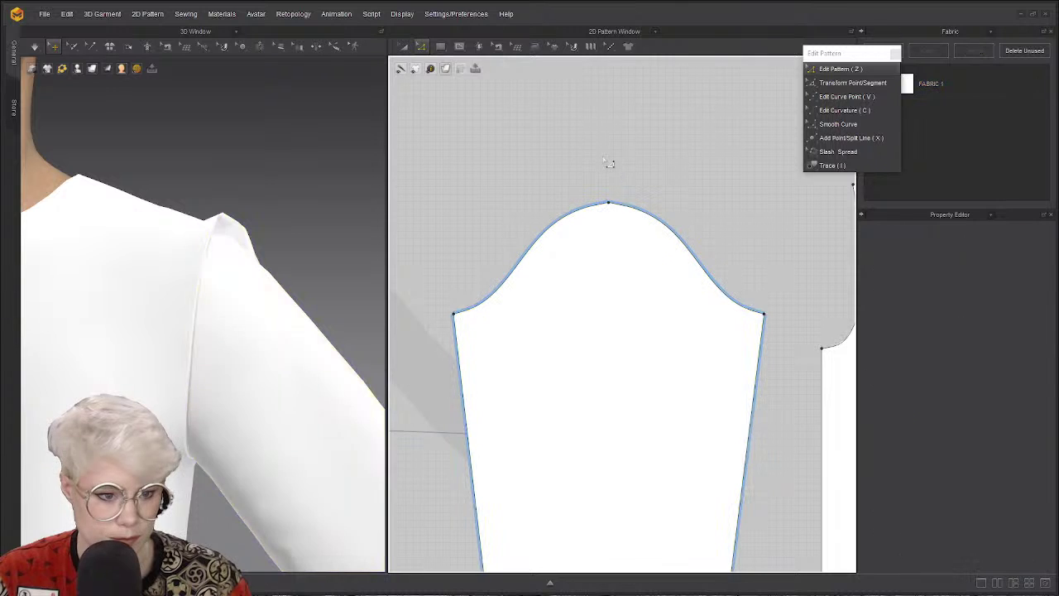
Undo the raising of the sleeve cap's top point and simulate the garment again.
key("ctrl+z")
key("ctrl+z")
key("ctrl+z")
key("ctrl+z")
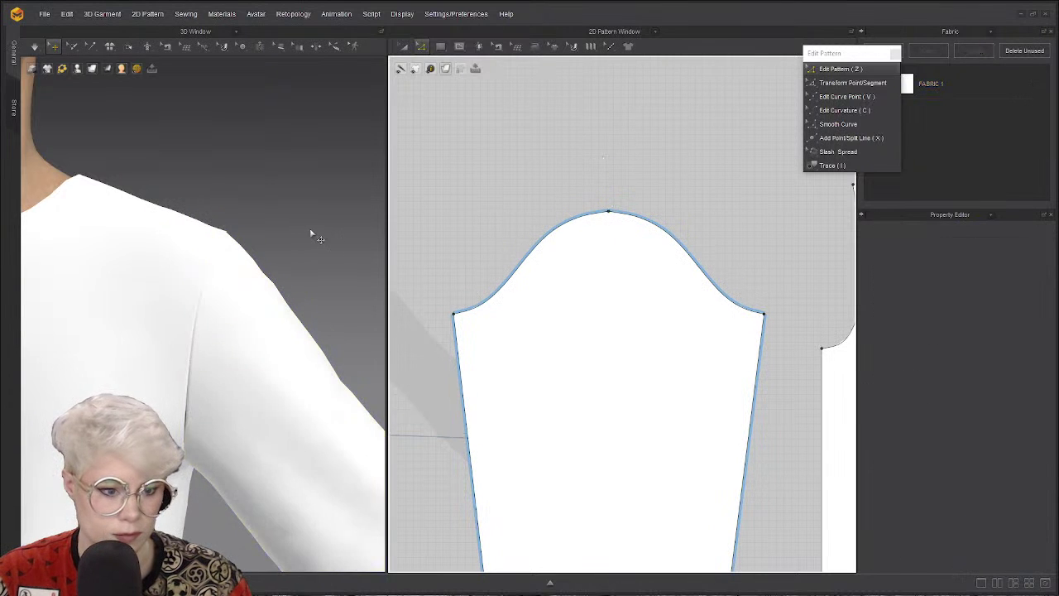
right_click_drag(311, 234, 251, 250)
key("space")
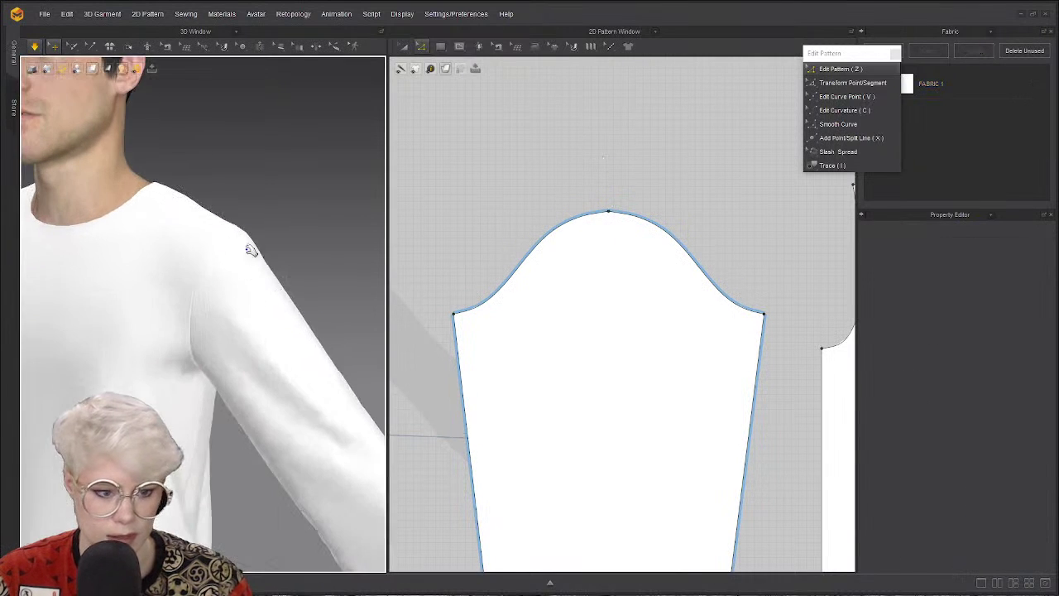
Examine the simulated sleeve's drape from the shoulder down to the hem at the wrist.
scroll(476, 214, "down", 5)
middle_click_drag(245, 391, 163, 287)
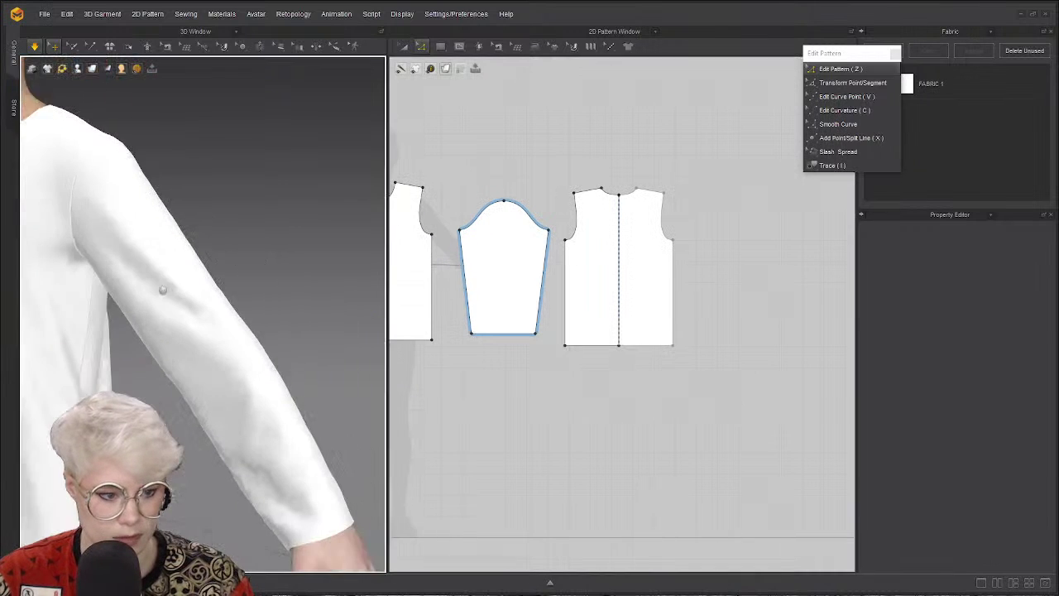
scroll(210, 366, "down", 3)
middle_click_drag(252, 352, 276, 355)
right_click_drag(276, 355, 205, 368)
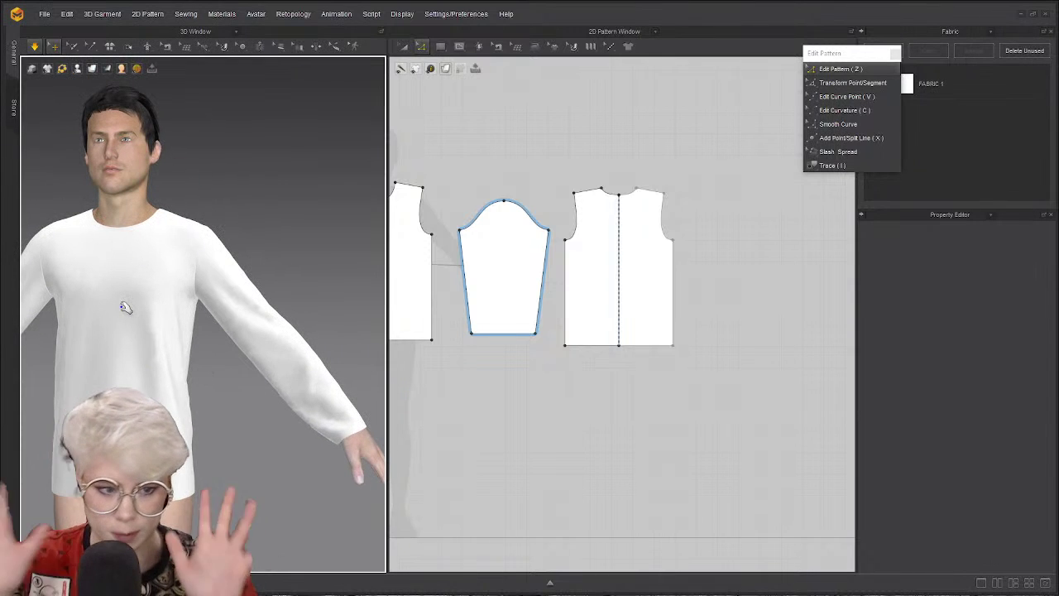
scroll(188, 325, "up", 5)
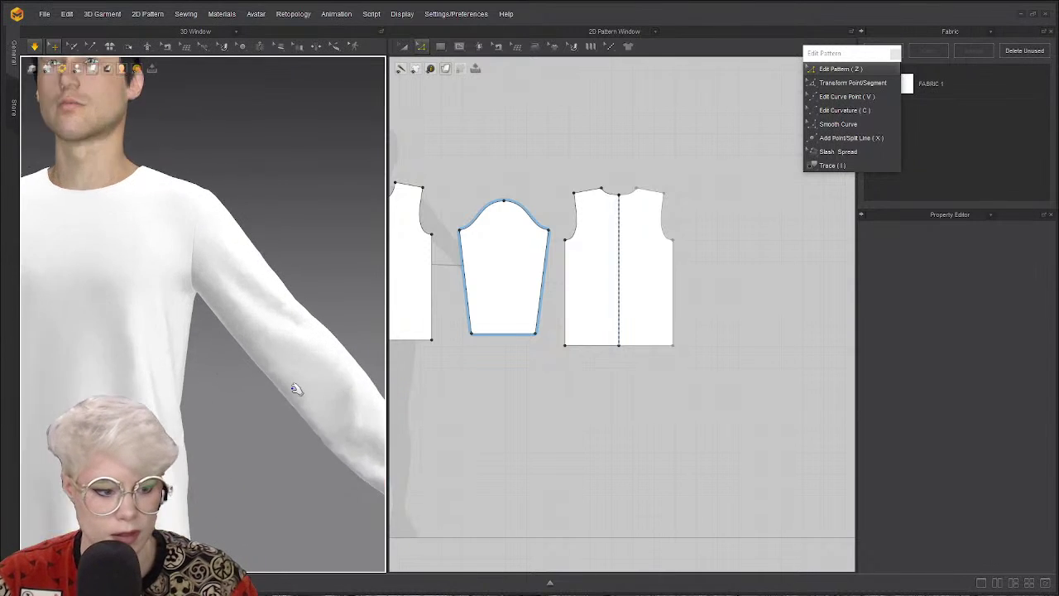
left_click(208, 325)
right_click_drag(208, 325, 263, 256)
scroll(264, 357, "up", 3)
right_click_drag(262, 356, 234, 344)
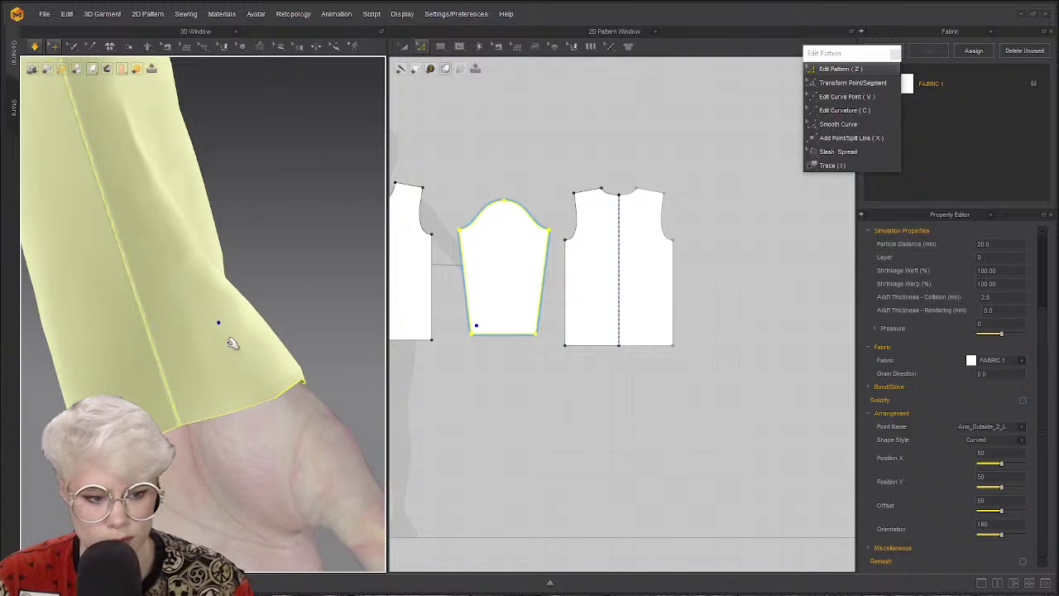
Curve the sleeve's straight hem slightly upward at its midpoint with Edit Curve Point and check it at the wrist.
scroll(460, 328, "up", 6)
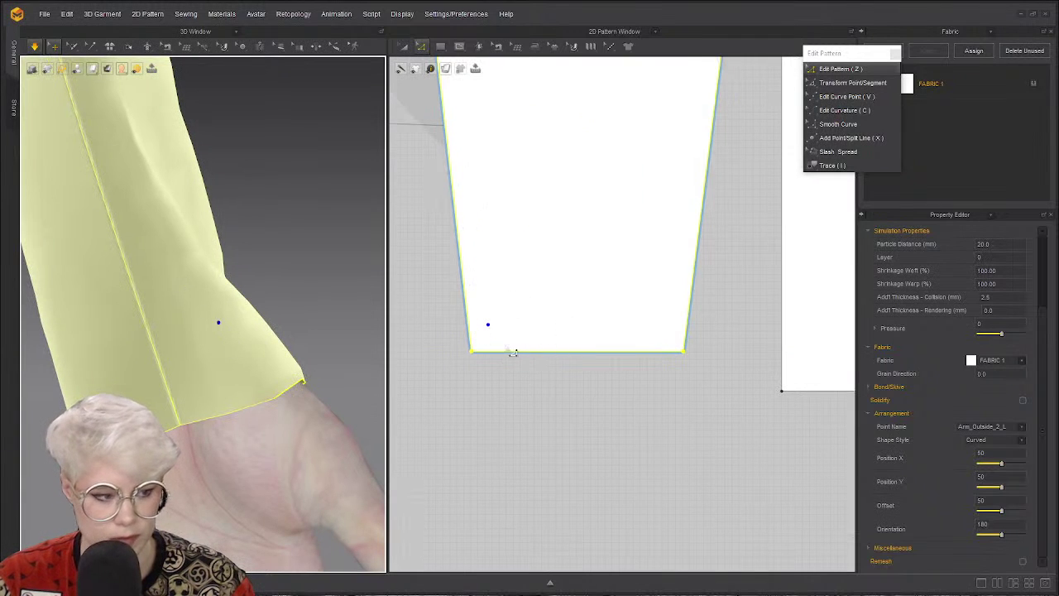
scroll(513, 352, "up", 3)
left_click(576, 403)
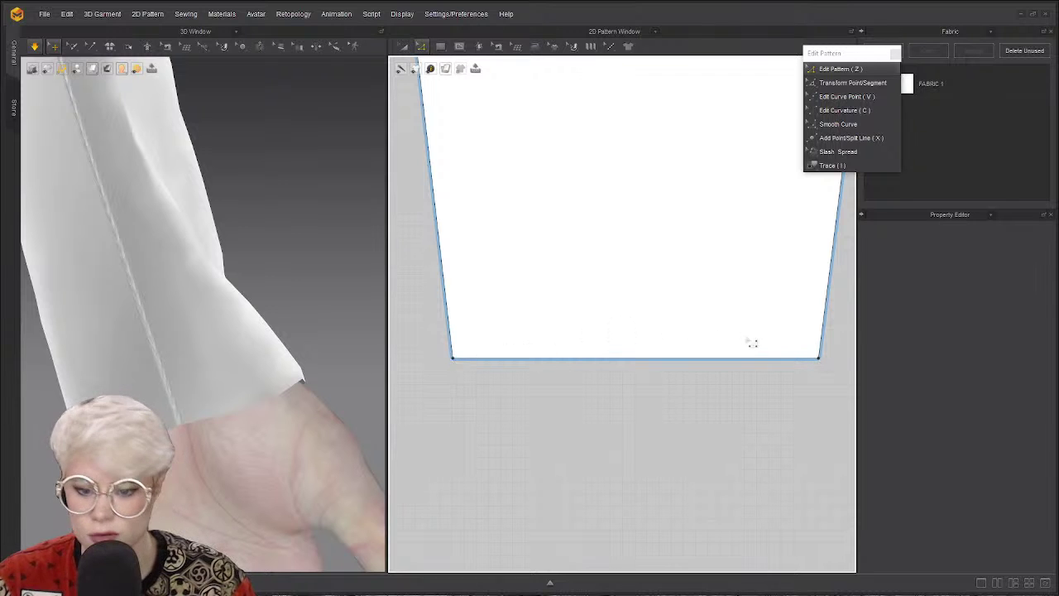
left_click(851, 97)
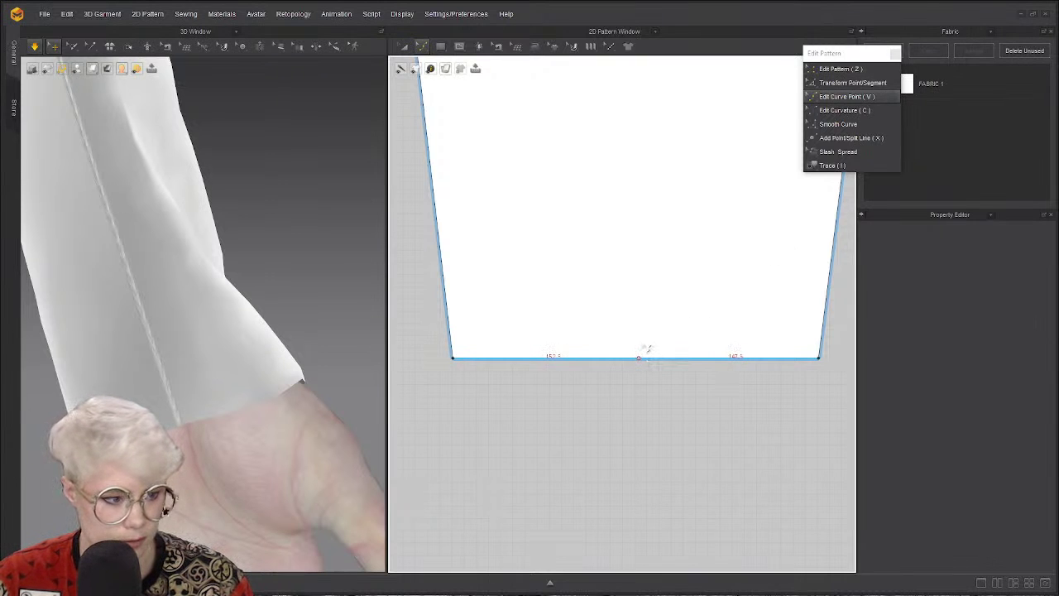
left_click_drag(653, 365, 648, 347)
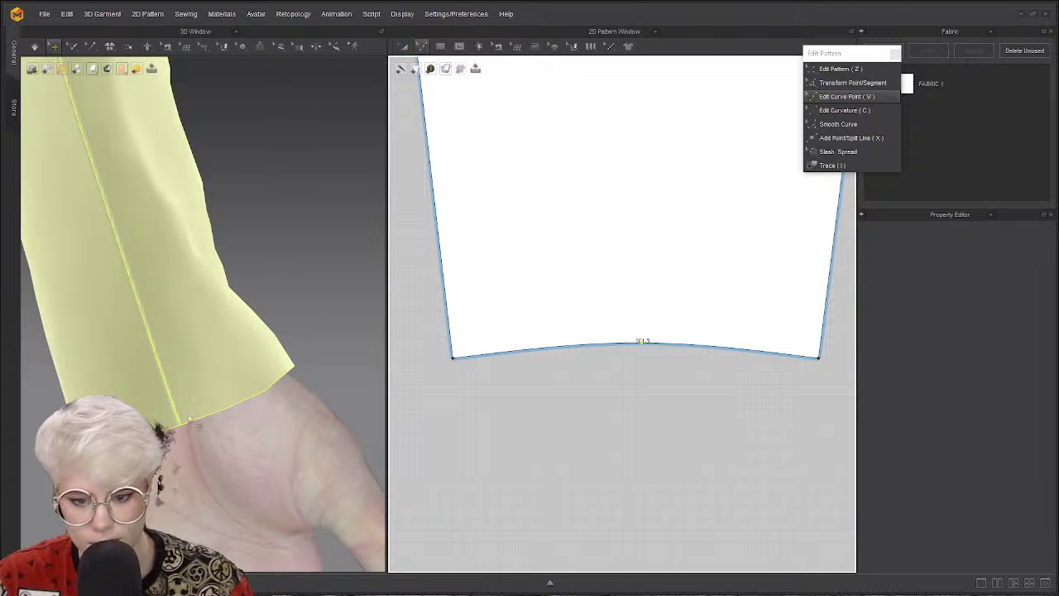
right_click_drag(251, 404, 311, 334)
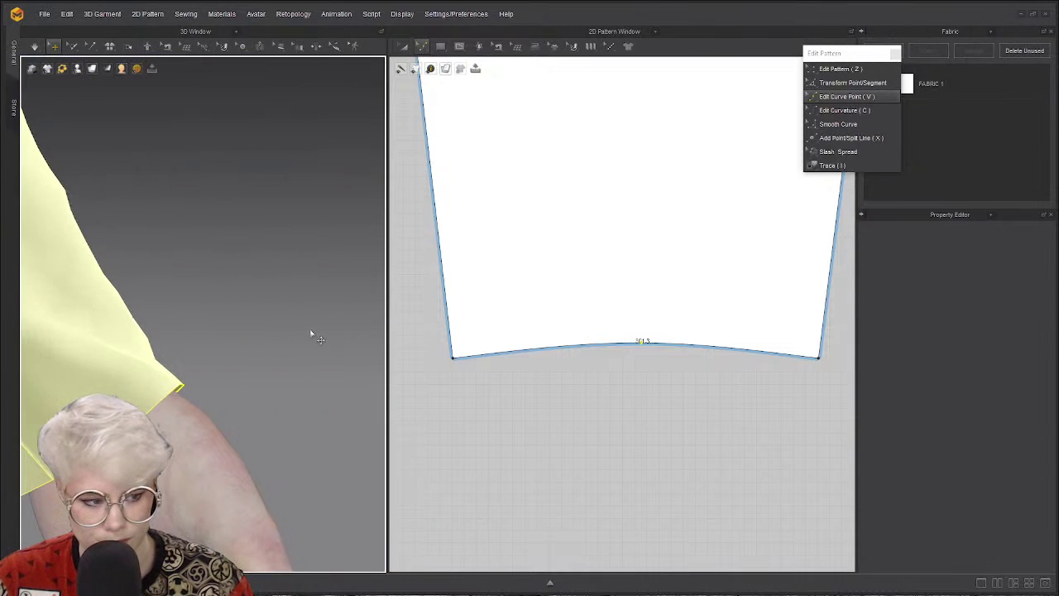
scroll(573, 362, "up", 3)
scroll(587, 364, "down", 4)
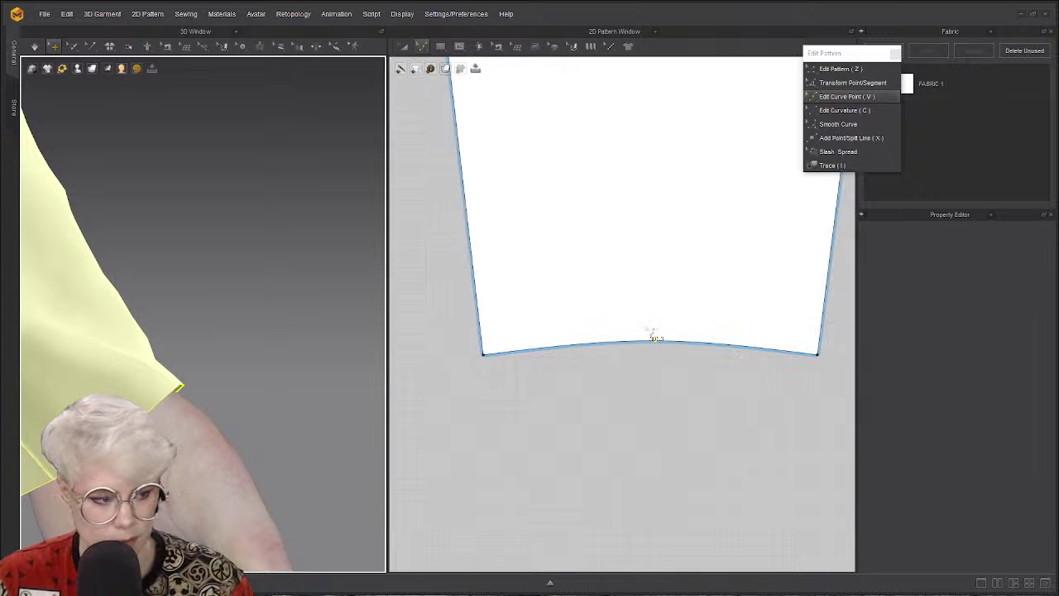
Move the mirrored sleeve pattern beside the other sleeve and shift the back panel out of the way.
scroll(655, 338, "down", 5)
key("a")
scroll(481, 257, "down", 1)
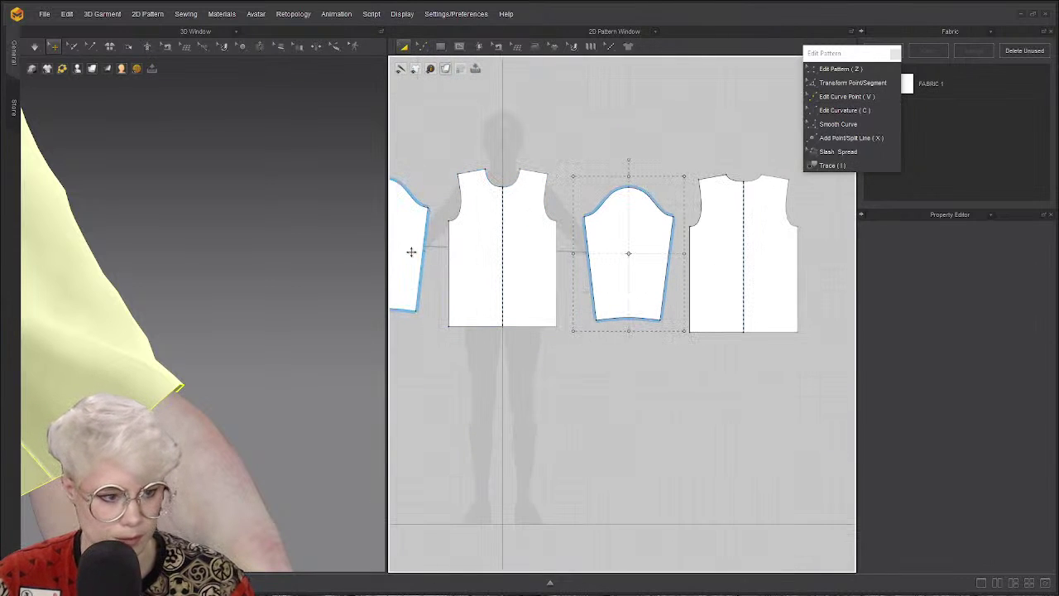
left_click_drag(412, 252, 730, 240)
left_click_drag(734, 258, 842, 253)
Rotate and position the sleeve patterns so their underarm side edges lie flush against each other.
left_click(721, 207)
left_click_drag(710, 159, 722, 163)
scroll(660, 318, "up", 5)
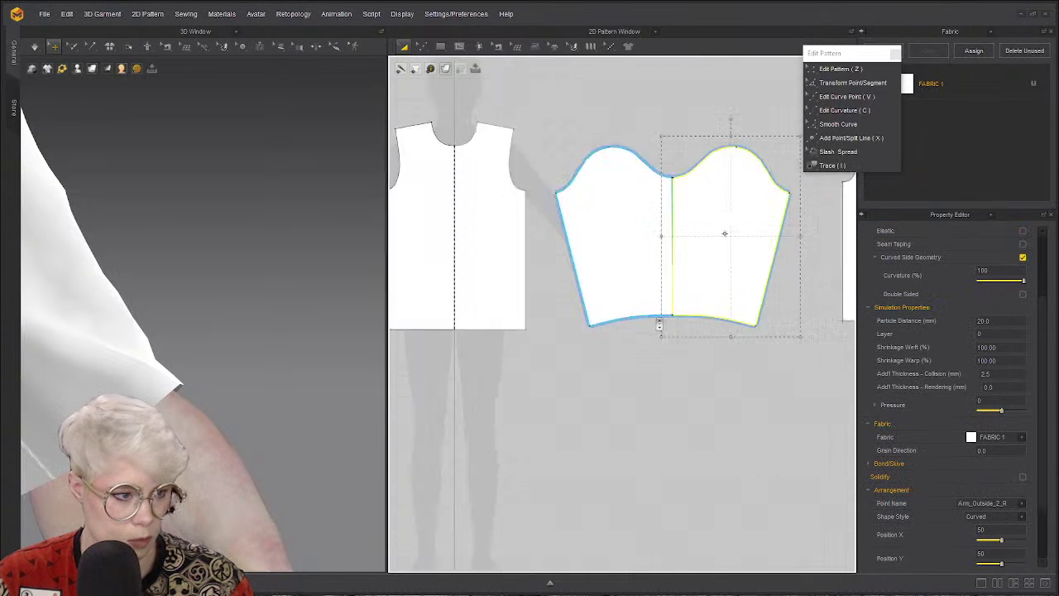
middle_click_drag(675, 314, 563, 367)
left_click(552, 450)
scroll(542, 386, "up", 2)
scroll(577, 339, "down", 3)
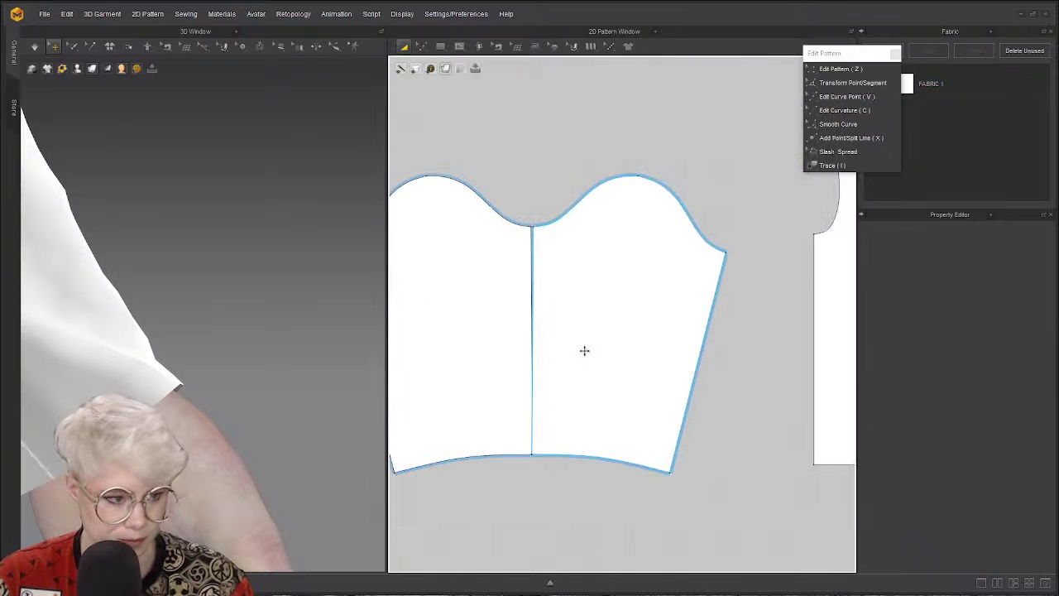
left_click(585, 350)
scroll(574, 279, "up", 2)
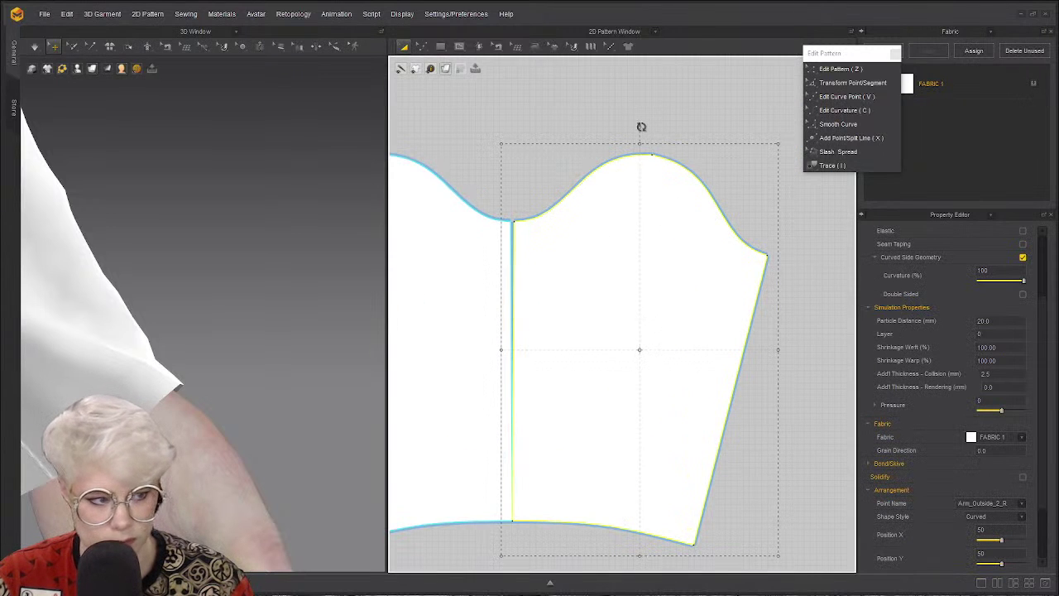
left_click_drag(642, 127, 639, 129)
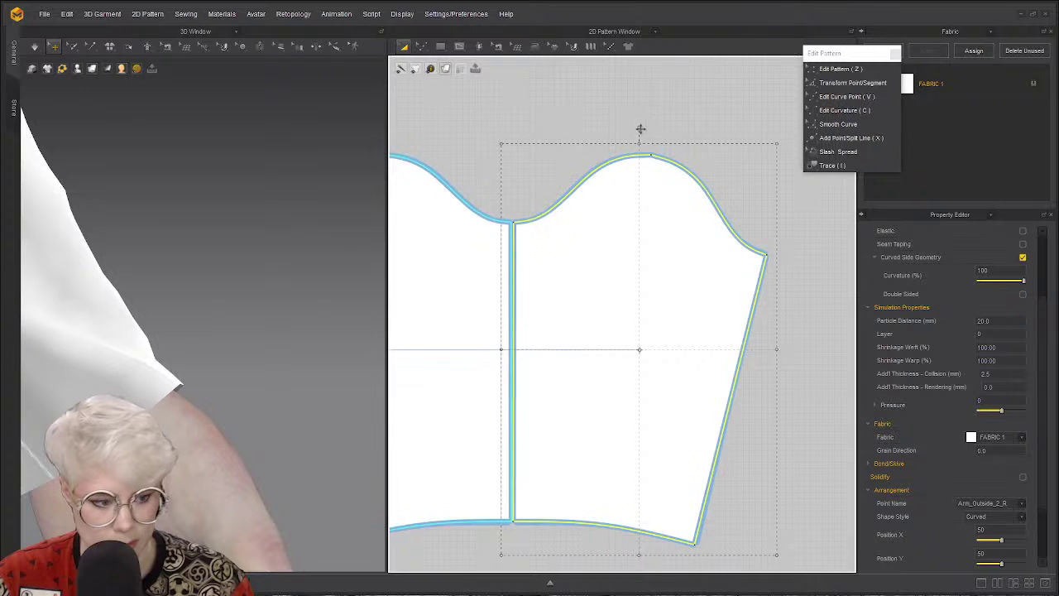
scroll(546, 455, "down", 3)
scroll(572, 463, "up", 5)
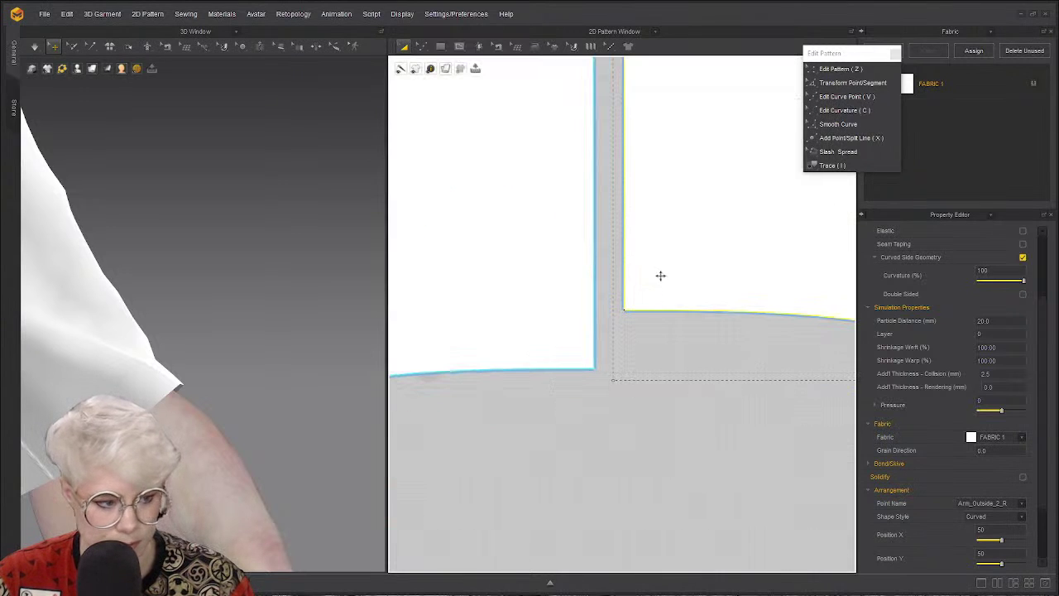
left_click(586, 461)
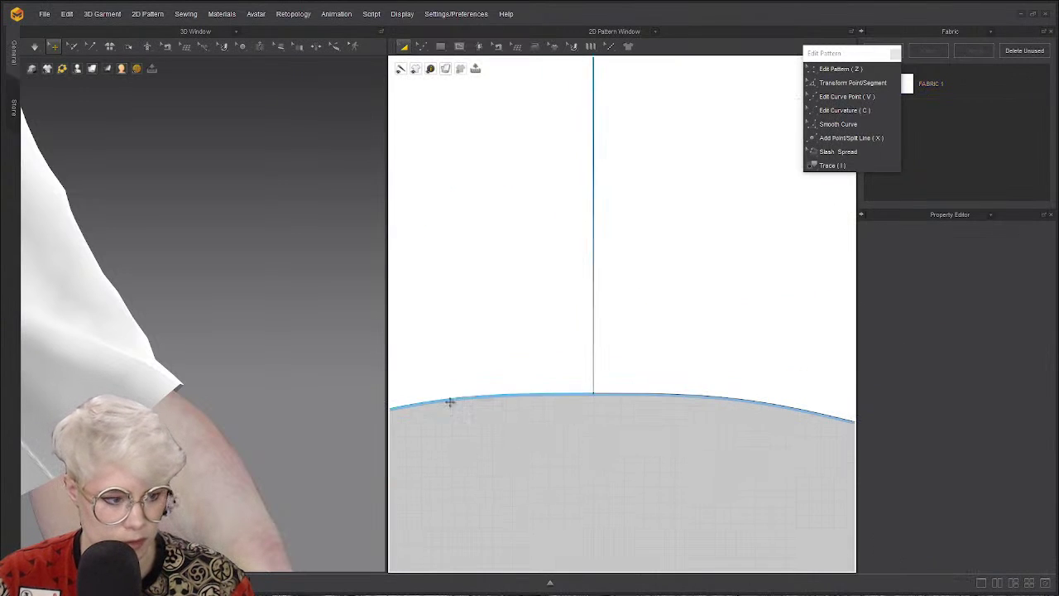
Check that the hem curve flows smoothly across the joined underarm edges, and view the garment on the avatar.
scroll(449, 402, "down", 2)
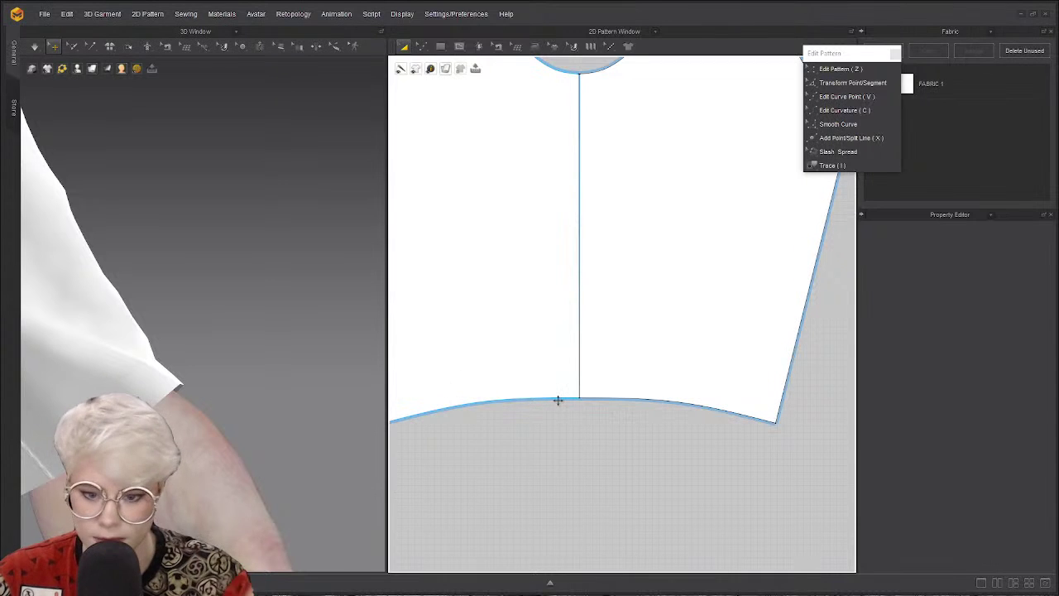
scroll(558, 401, "up", 1)
scroll(560, 405, "down", 2)
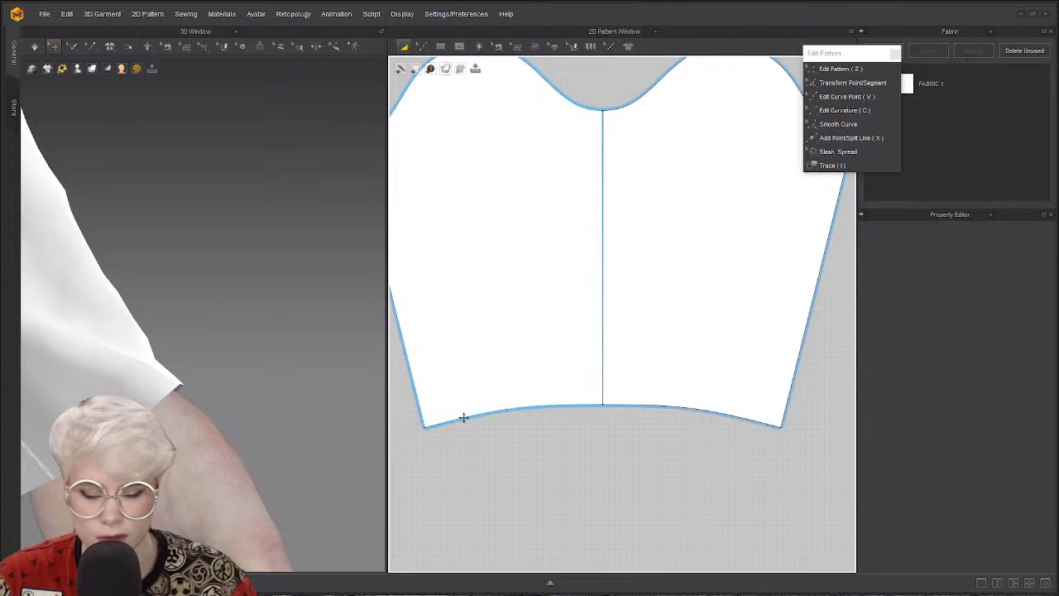
scroll(265, 389, "up", 3)
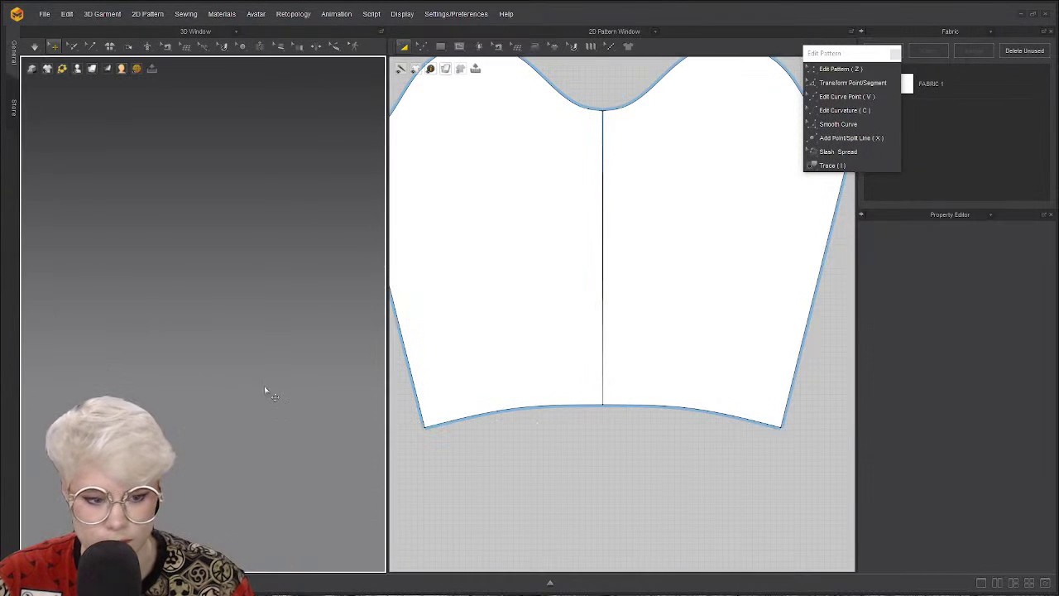
scroll(190, 415, "up", 4)
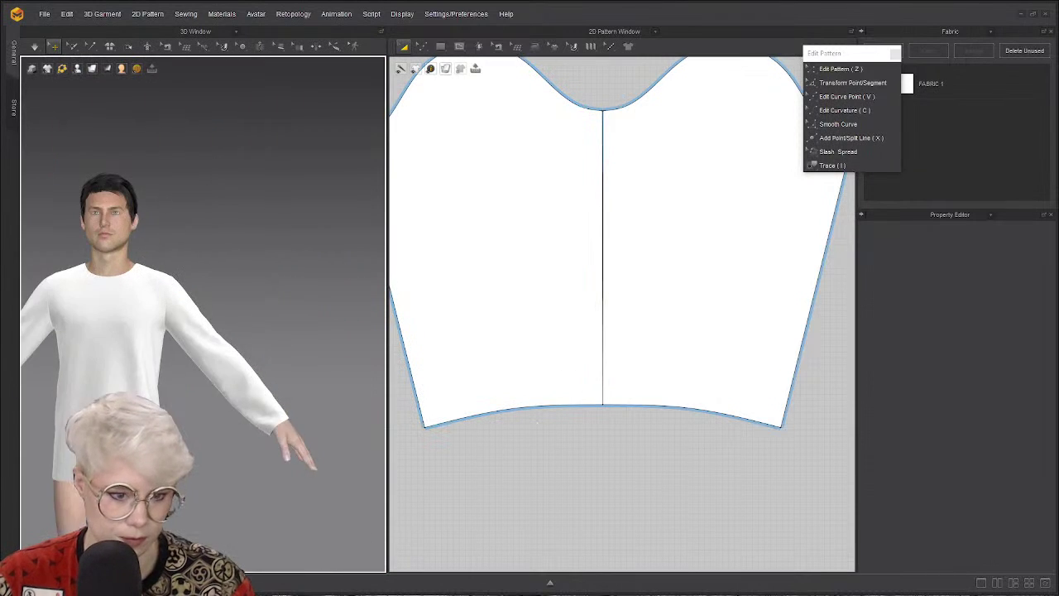
Undo the sleeve rotation and return the mirrored sleeve and the back panel to their places beside the front panel.
key("ctrl+z")
key("ctrl+z")
key("ctrl+z")
key("ctrl+z")
key("ctrl+z")
key("ctrl+z")
key("ctrl+z")
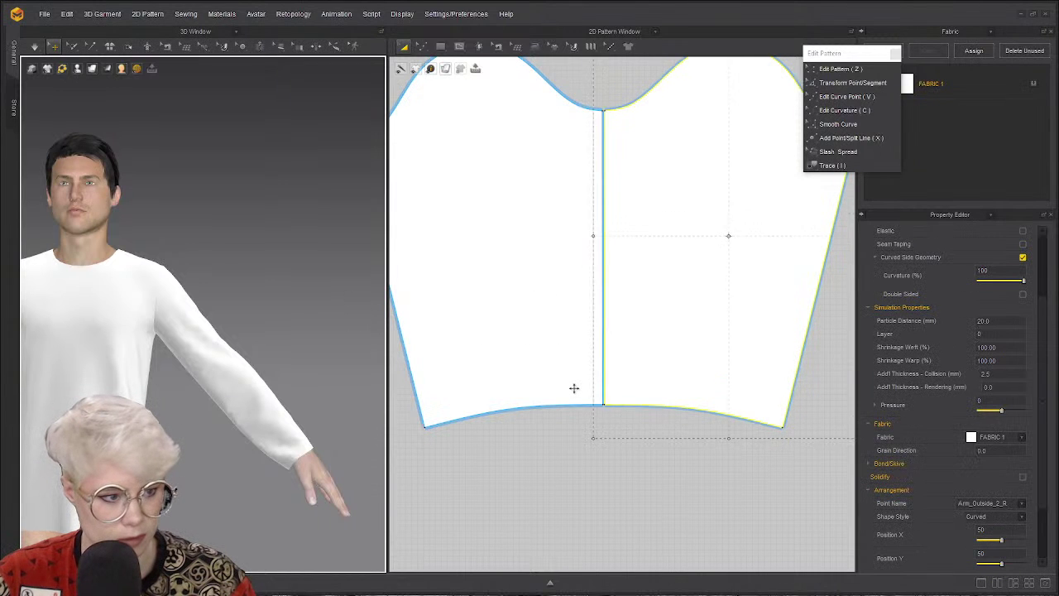
left_click(574, 390)
scroll(574, 390, "down", 8)
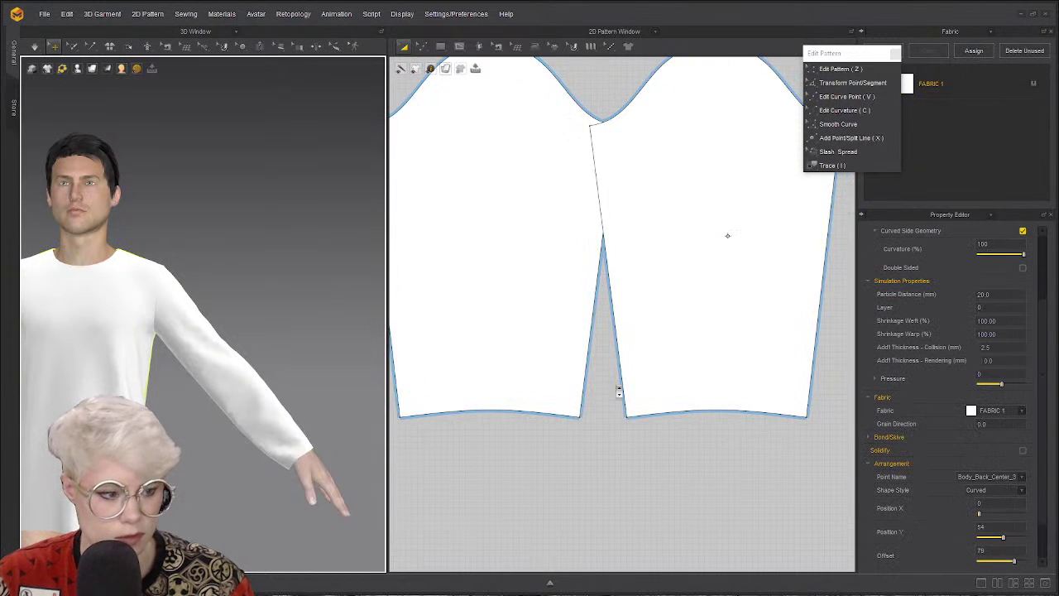
left_click_drag(651, 317, 450, 303)
left_click_drag(714, 330, 648, 331)
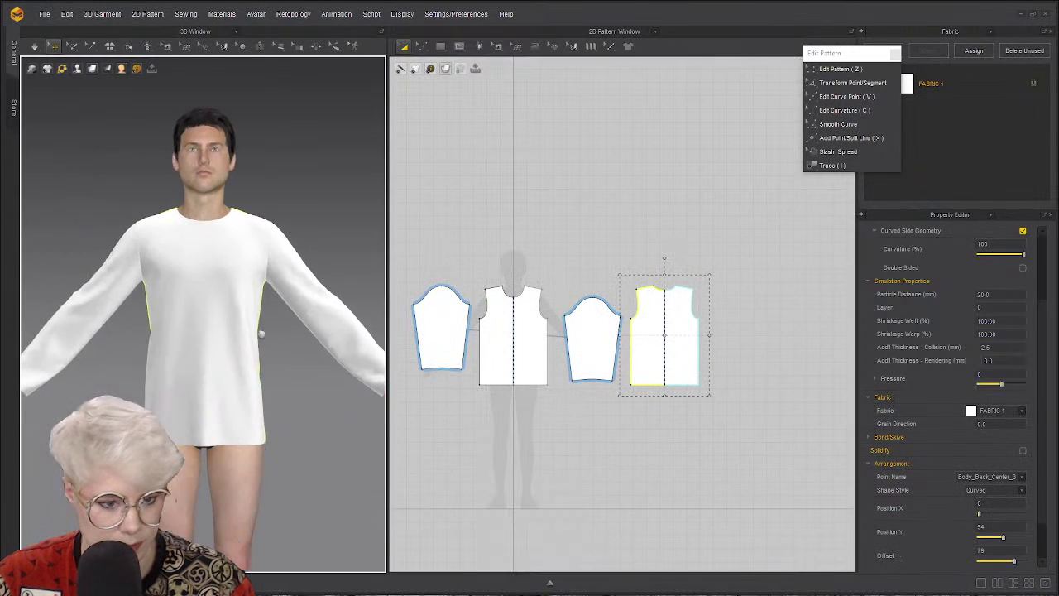
Compare the sleeve cap and armhole shapes in the 2D patterns with the sleeve's drape on the avatar.
scroll(533, 305, "up", 4)
scroll(533, 304, "up", 5)
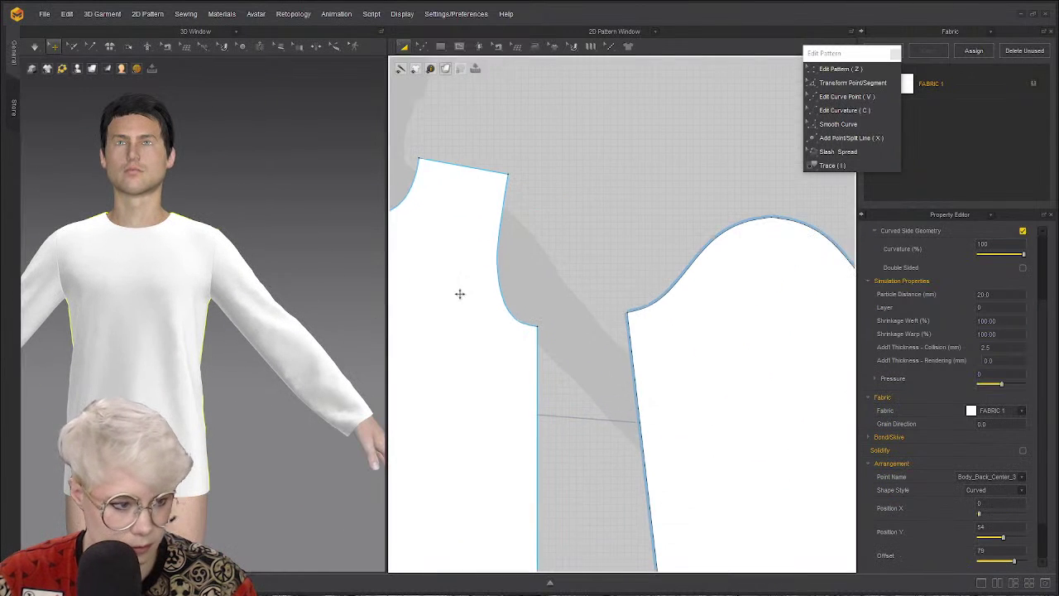
scroll(532, 305, "down", 2)
middle_click_drag(612, 327, 523, 279)
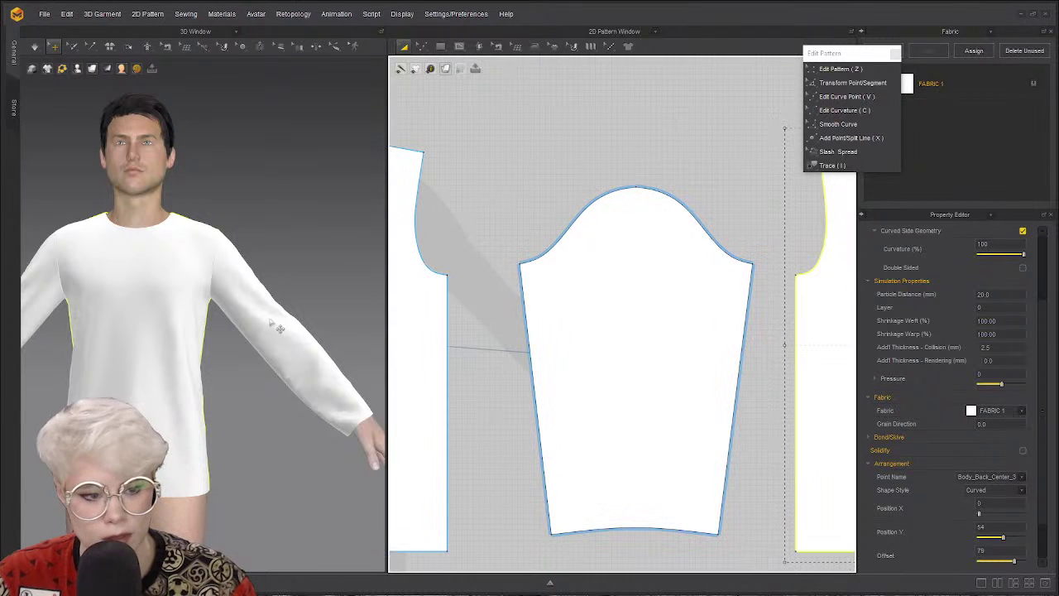
scroll(189, 317, "up", 5)
scroll(204, 252, "down", 2)
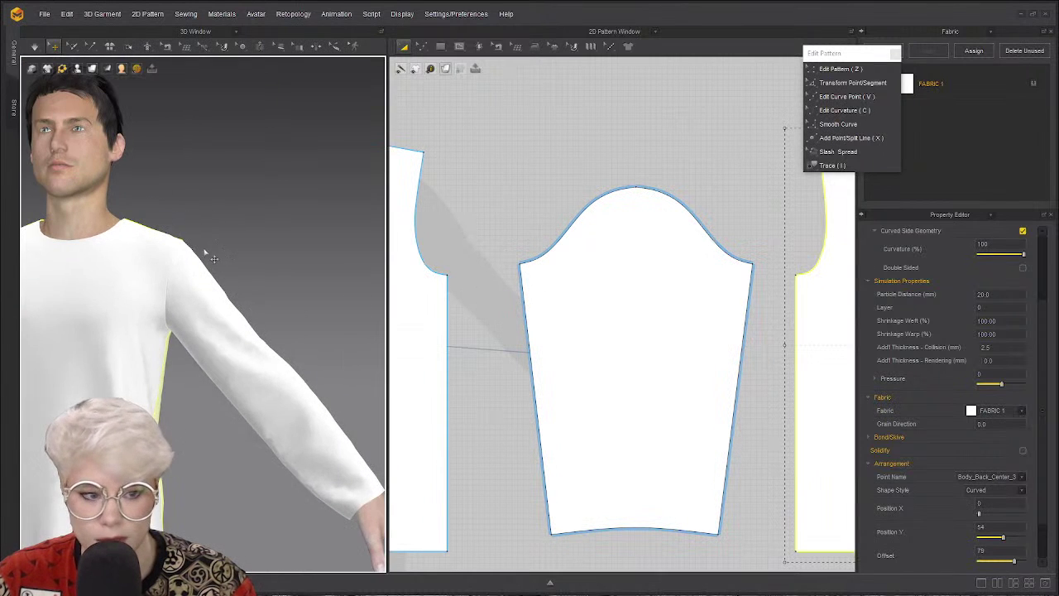
scroll(198, 258, "up", 2)
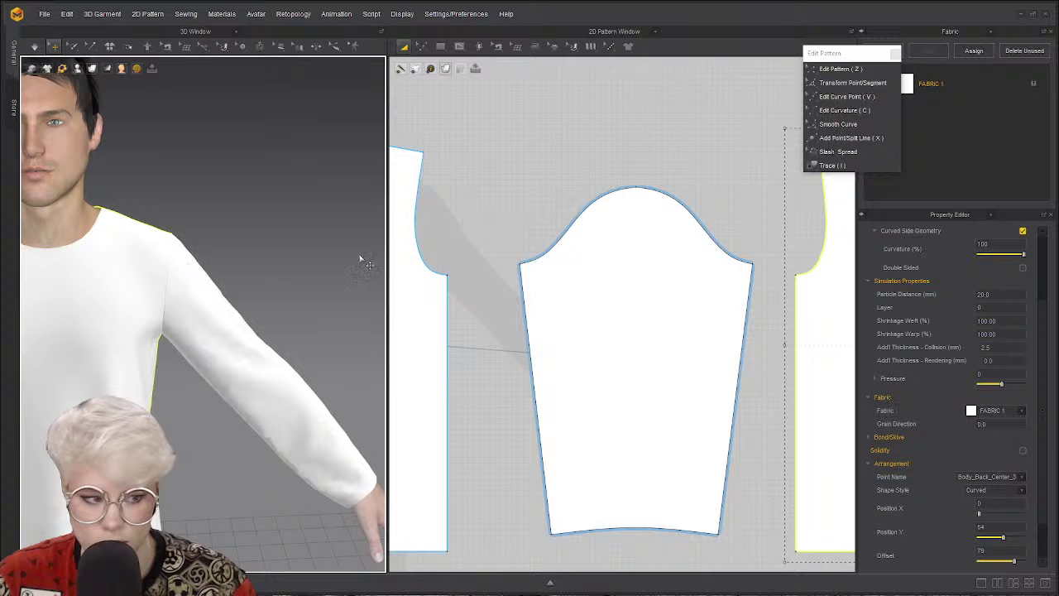
Narrow the sleeve hem by moving both of its corner points inward by equal amounts with Edit Pattern.
middle_click_drag(358, 397, 289, 312)
scroll(289, 312, "up", 2)
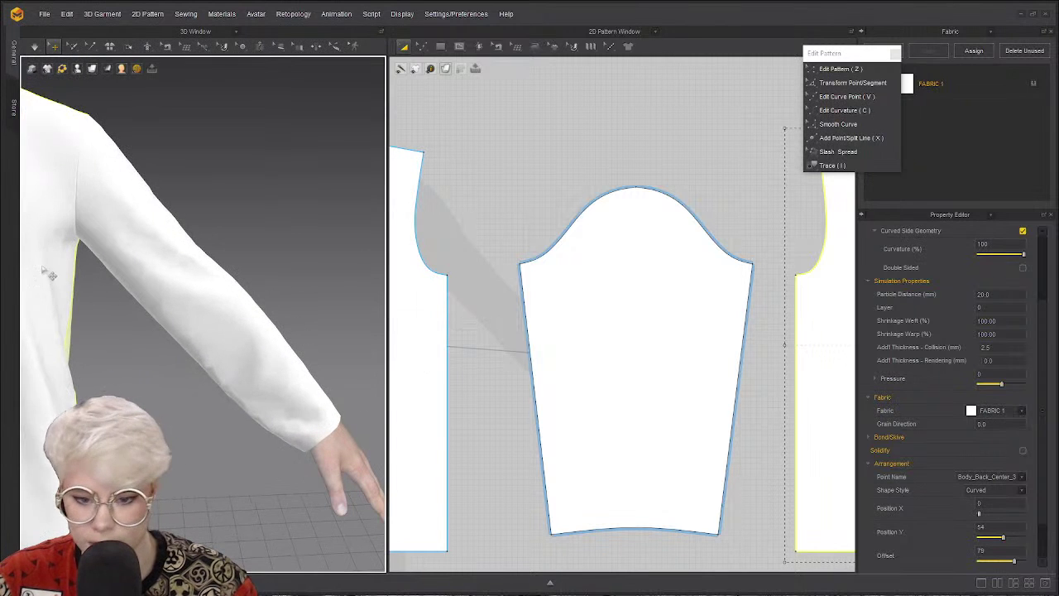
right_click_drag(238, 379, 270, 394)
scroll(492, 473, "up", 2)
middle_click_drag(491, 474, 470, 418)
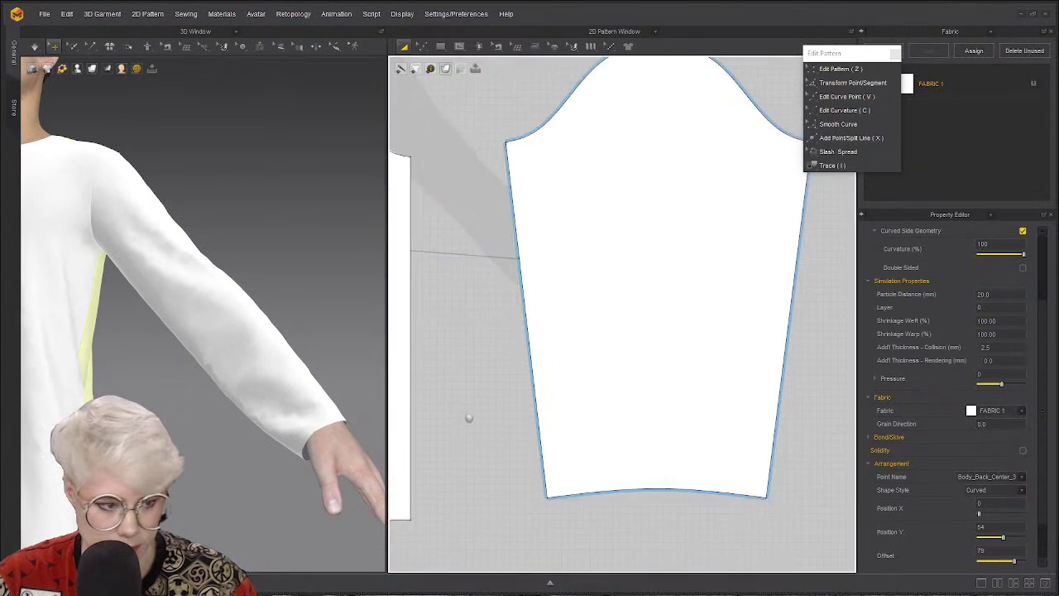
scroll(515, 452, "up", 2)
middle_click_drag(515, 453, 475, 375)
scroll(478, 369, "down", 3)
key("z")
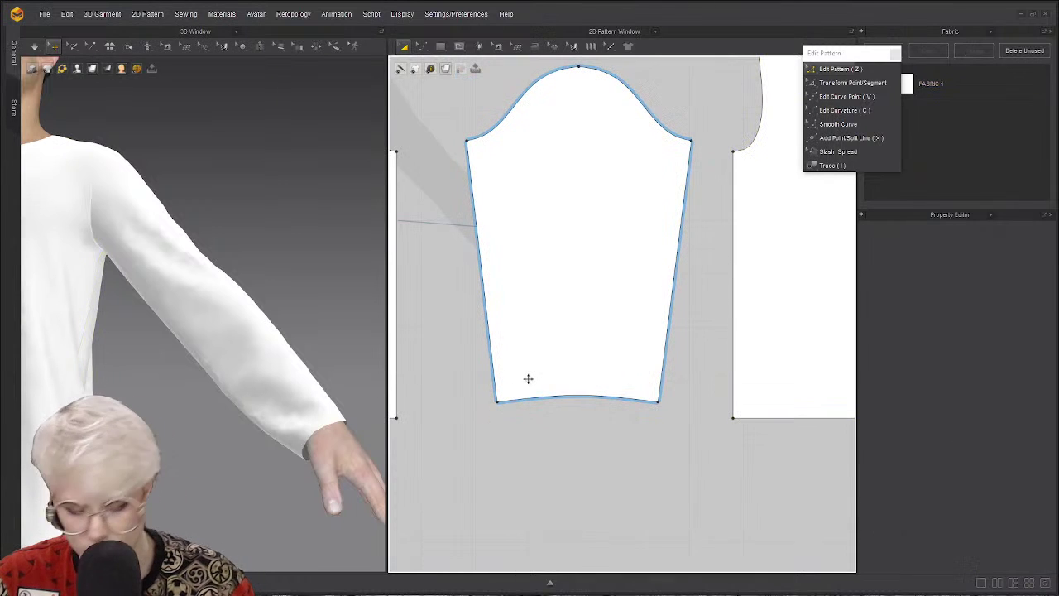
key("z")
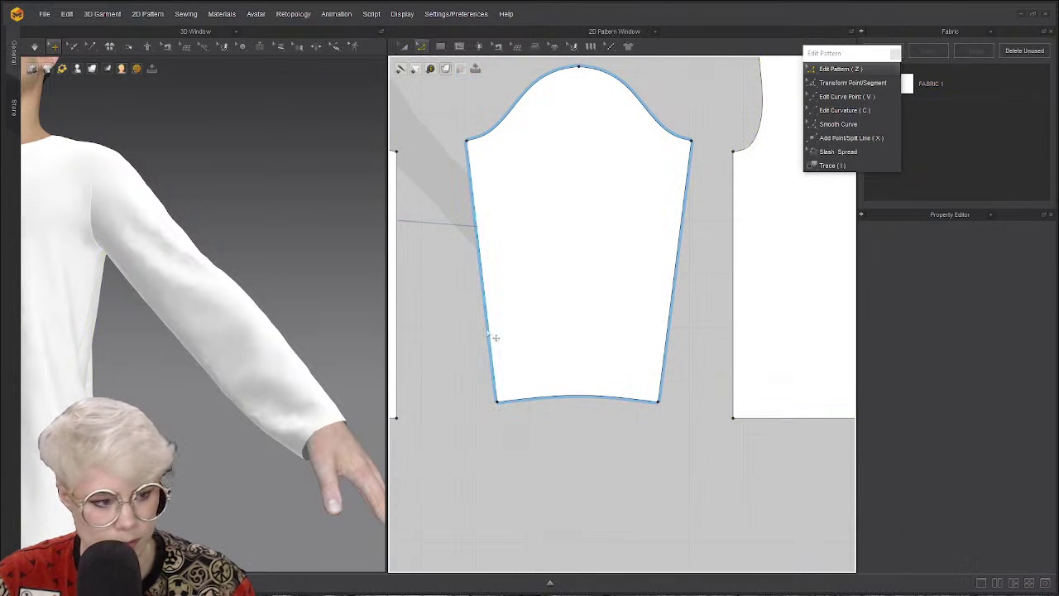
left_click(499, 404)
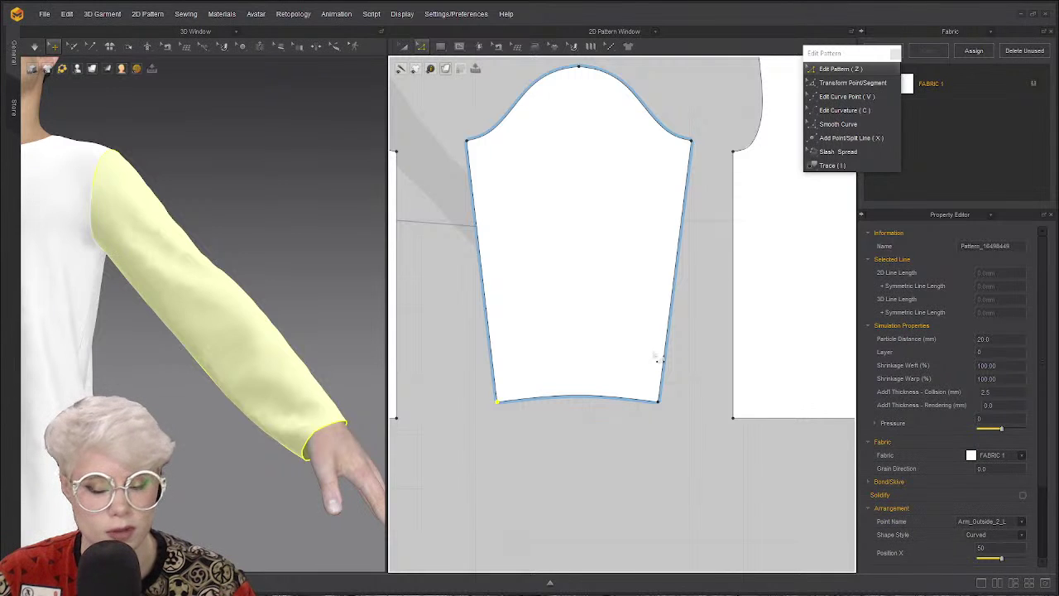
key("Right")
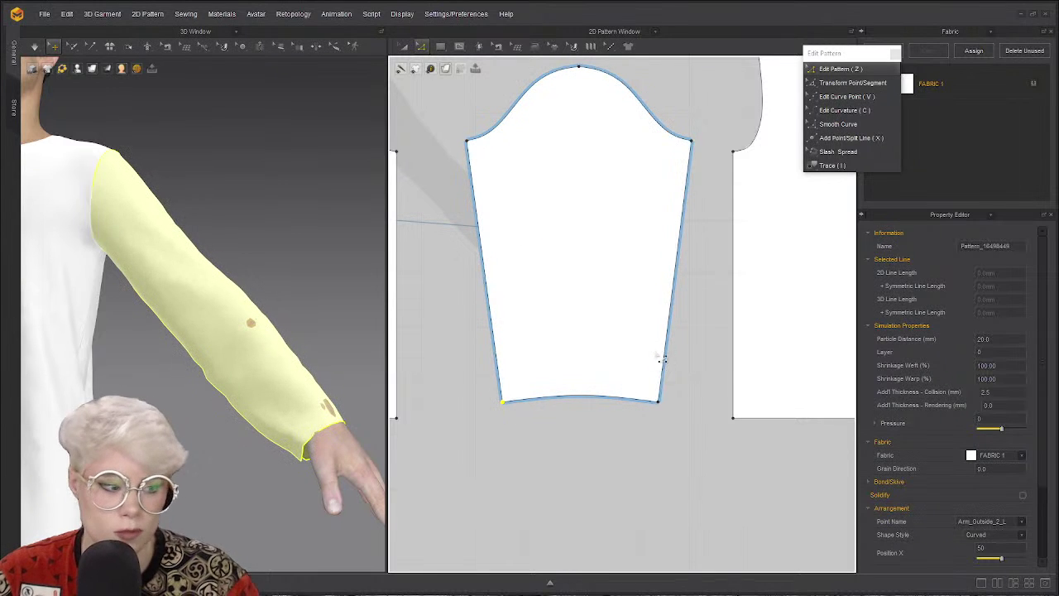
key("Left")
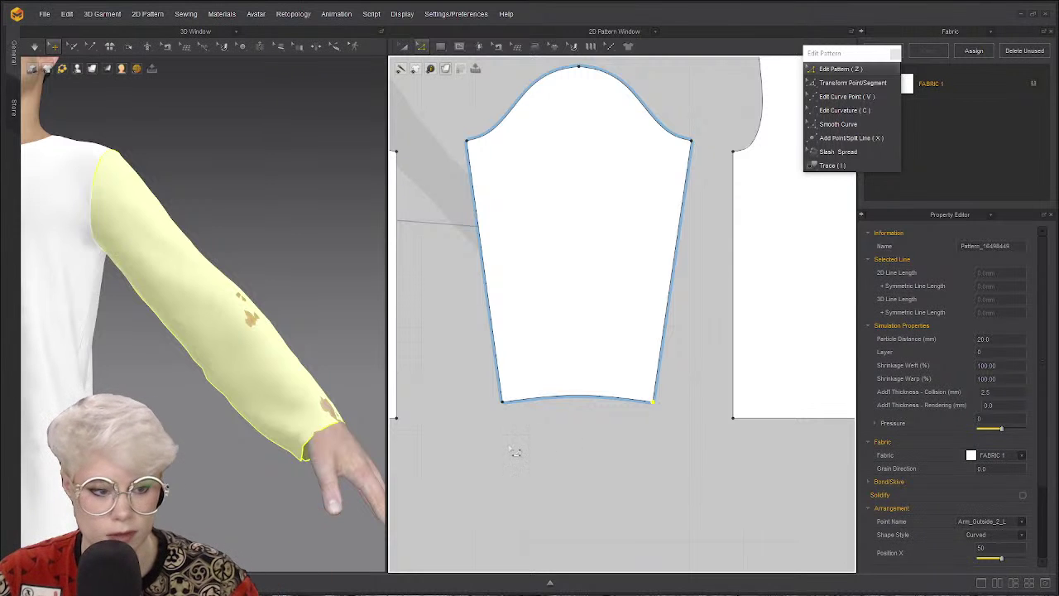
Simulate the garment and view the narrowed sleeve on the avatar's arm.
right_click_drag(364, 413, 246, 365)
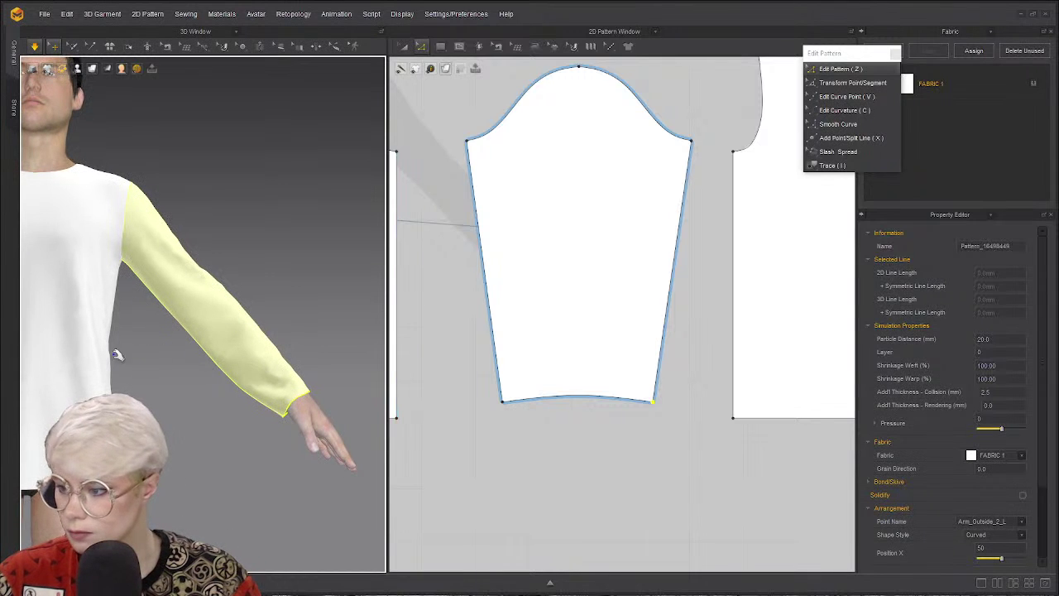
scroll(359, 363, "down", 1)
right_click_drag(376, 359, 199, 331)
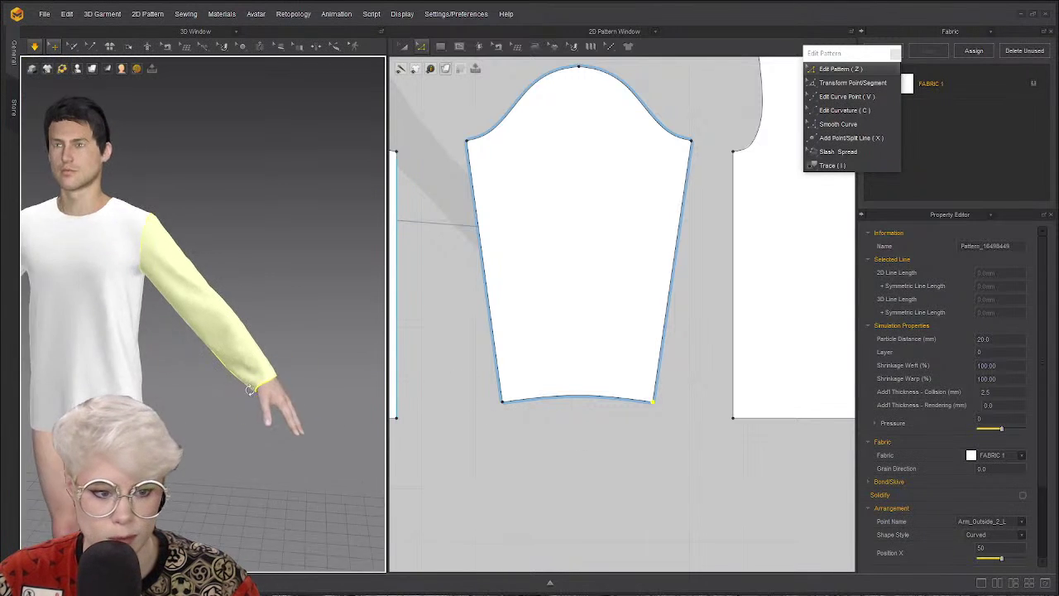
middle_click_drag(162, 222, 201, 306)
Tug the simulated sleeve near the top of the cap to examine how it sits at the shoulder seam.
left_click(197, 294)
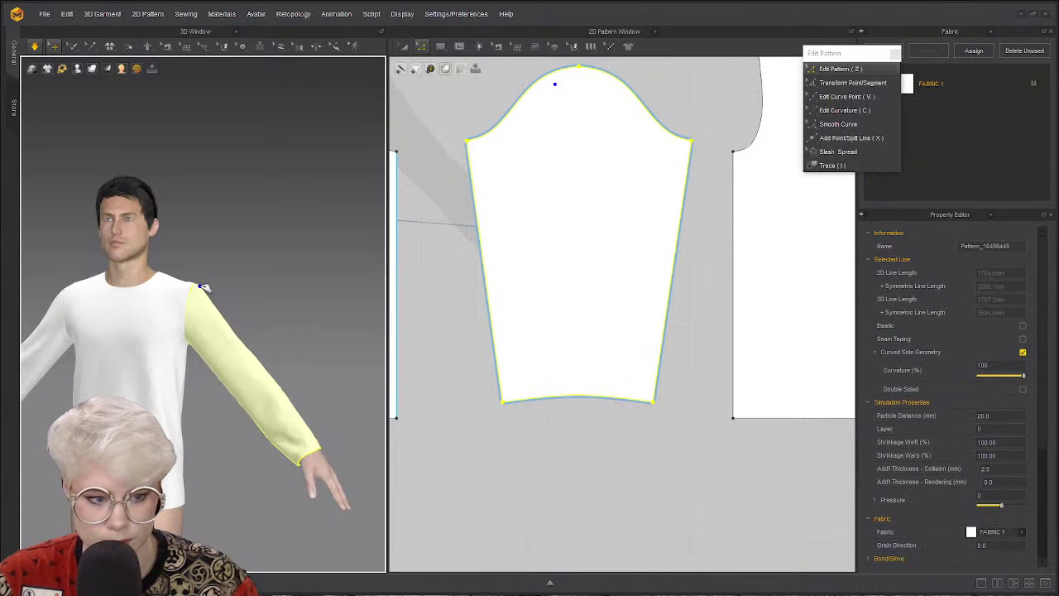
middle_click_drag(446, 209, 441, 336)
scroll(225, 340, "up", 2)
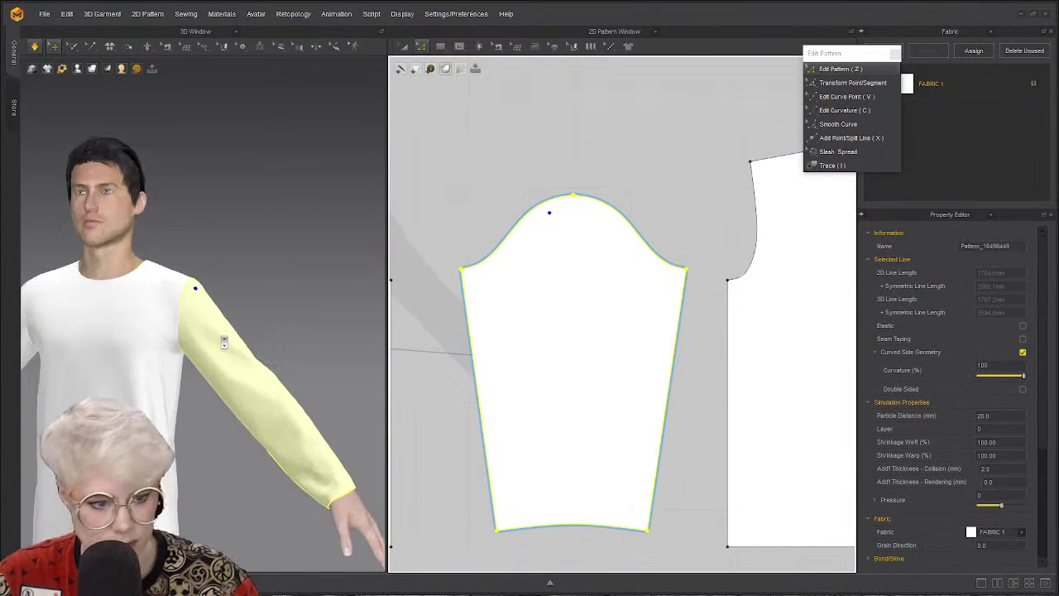
mouse_move(225, 340)
right_mouse_down()
mouse_move(260, 322)
mouse_move(239, 347)
right_mouse_up()
left_click(238, 292)
left_click(208, 290)
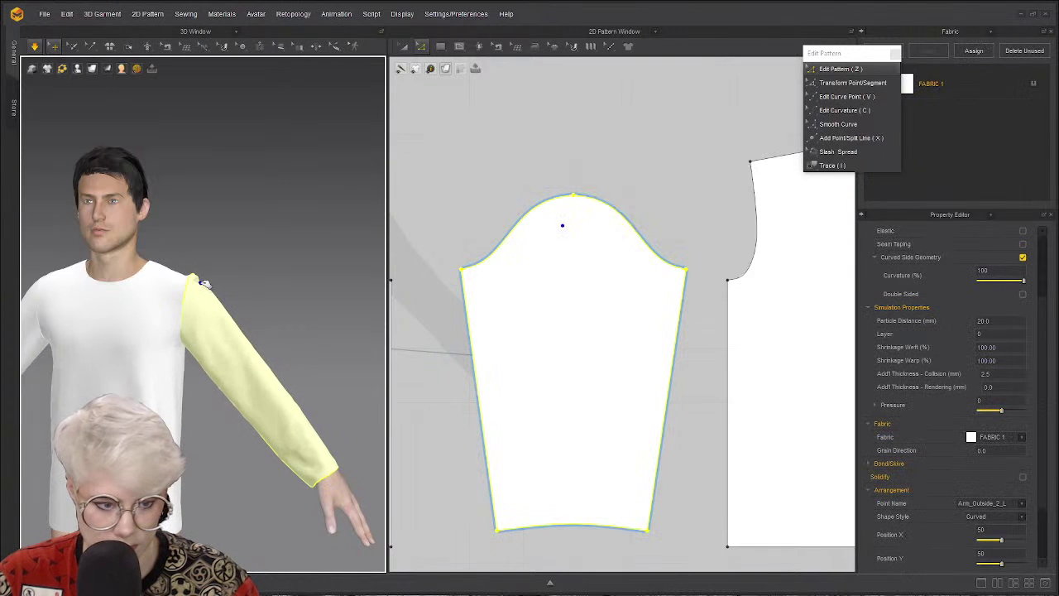
scroll(203, 283, "up", 2)
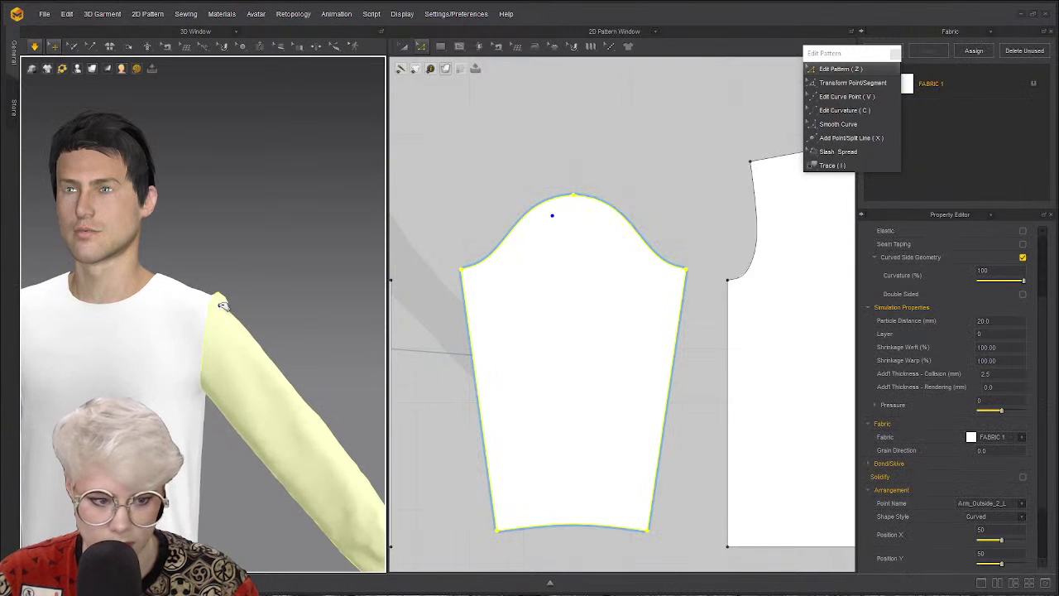
middle_click_drag(273, 301, 253, 255)
scroll(239, 279, "down", 1)
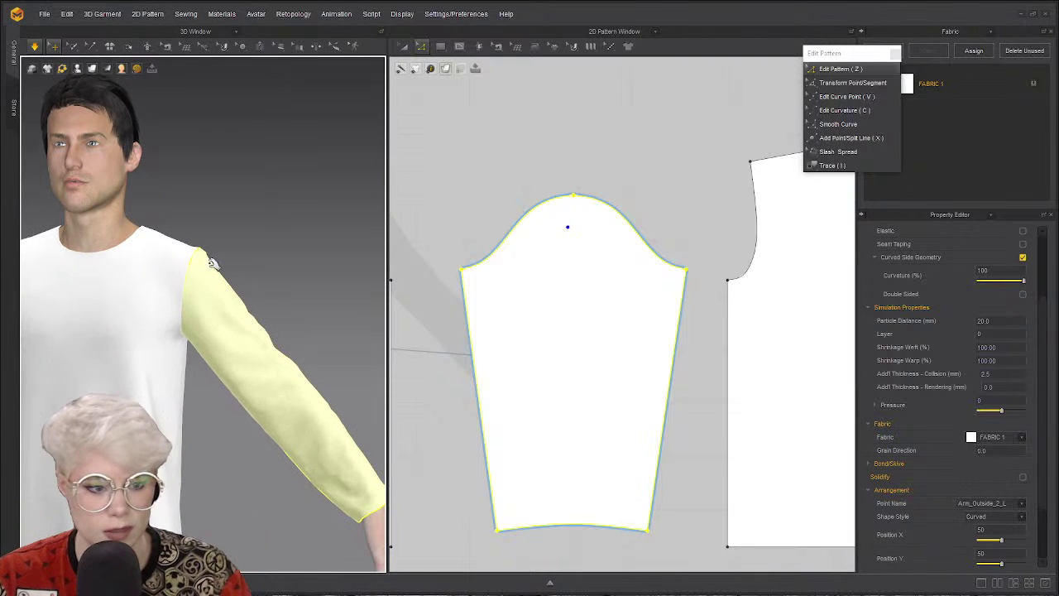
left_click_drag(211, 263, 207, 257)
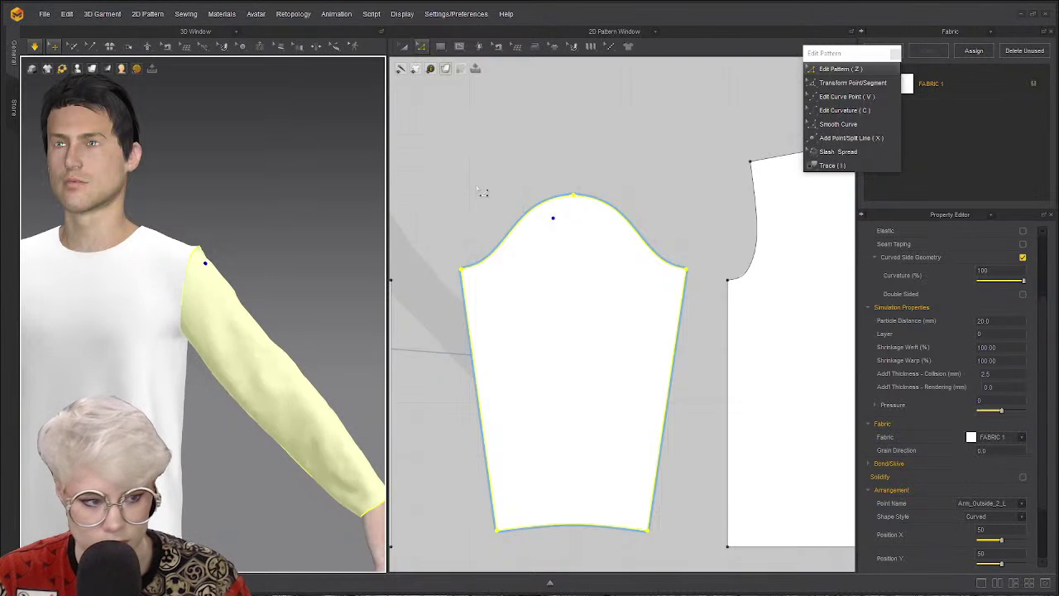
Lower the top point of the sleeve cap slightly and pull the simulated sleeve near the shoulder to settle it.
left_click(439, 226)
scroll(608, 218, "up", 3)
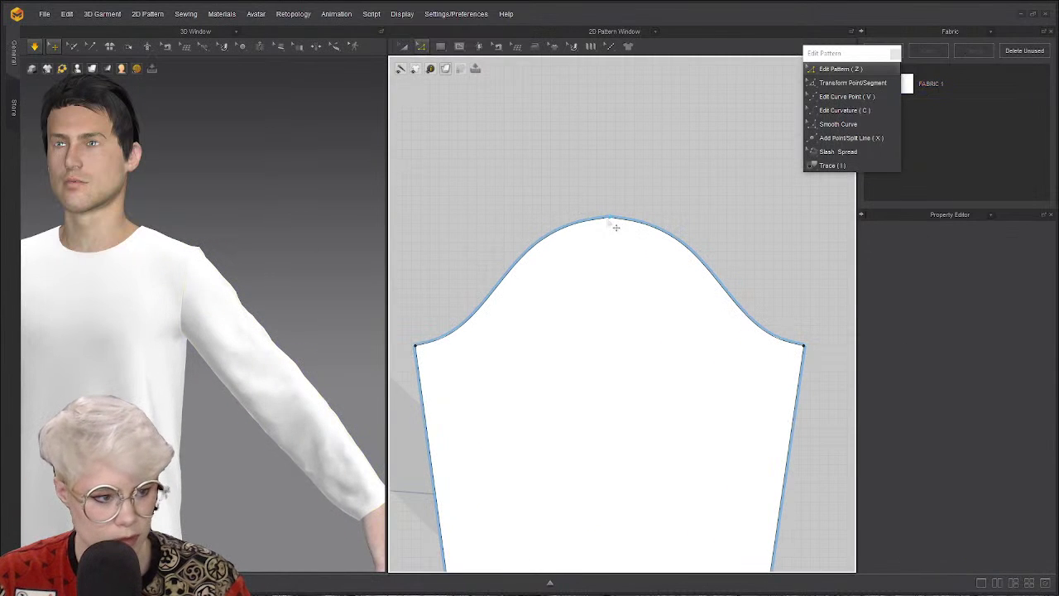
left_click_drag(616, 227, 620, 238)
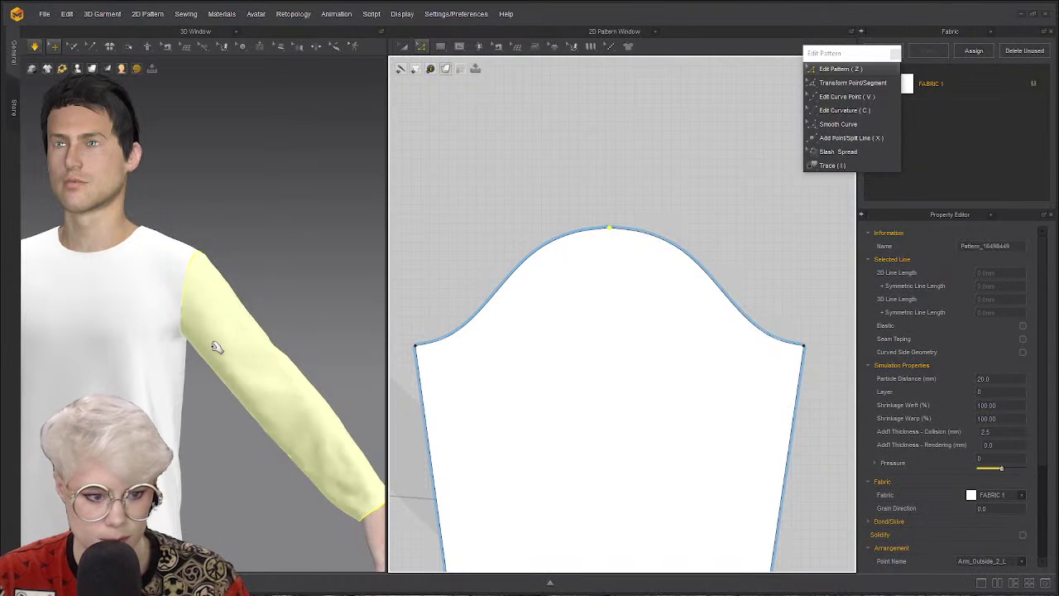
left_click(212, 257)
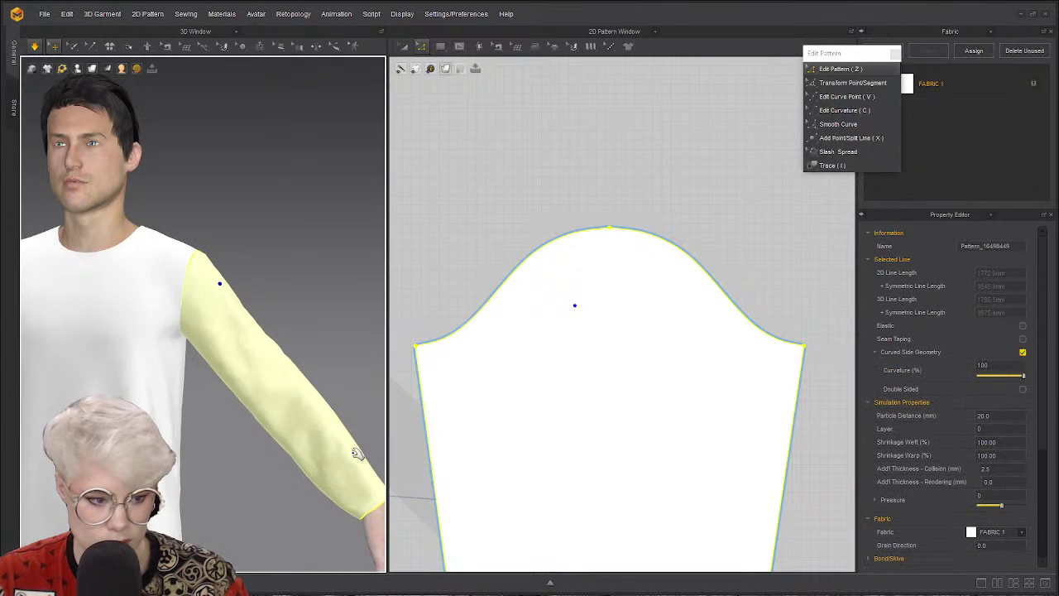
Examine the drape of the whole shirt and its shoulder seams on the avatar from the front.
scroll(170, 404, "down", 5)
right_click_drag(170, 404, 188, 341)
scroll(189, 343, "up", 3)
middle_click_drag(193, 348, 237, 360)
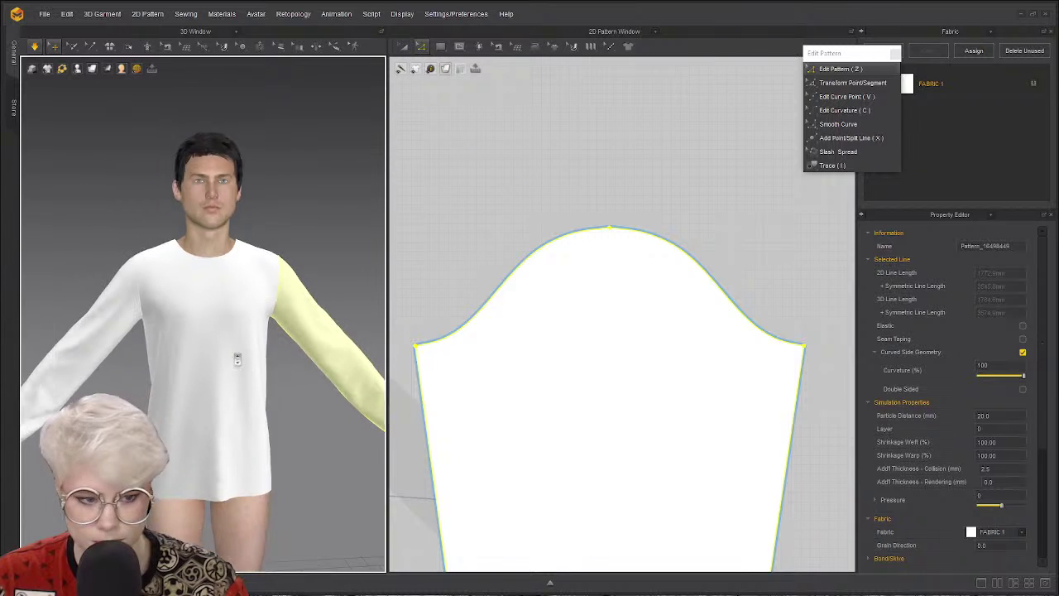
scroll(235, 348, "down", 1)
right_click_drag(257, 322, 233, 343)
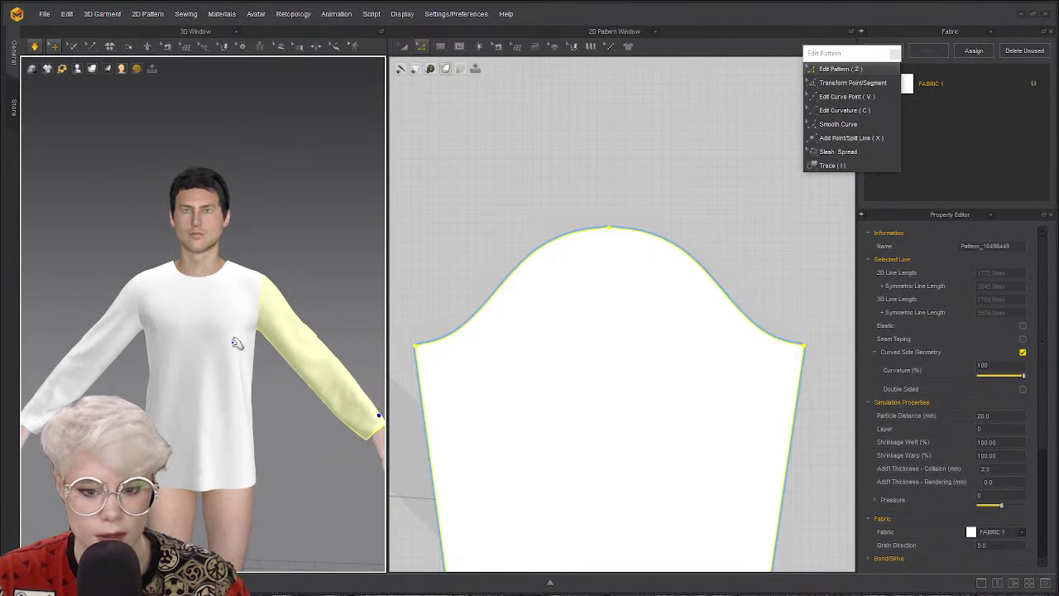
scroll(199, 340, "up", 2)
scroll(198, 336, "down", 2)
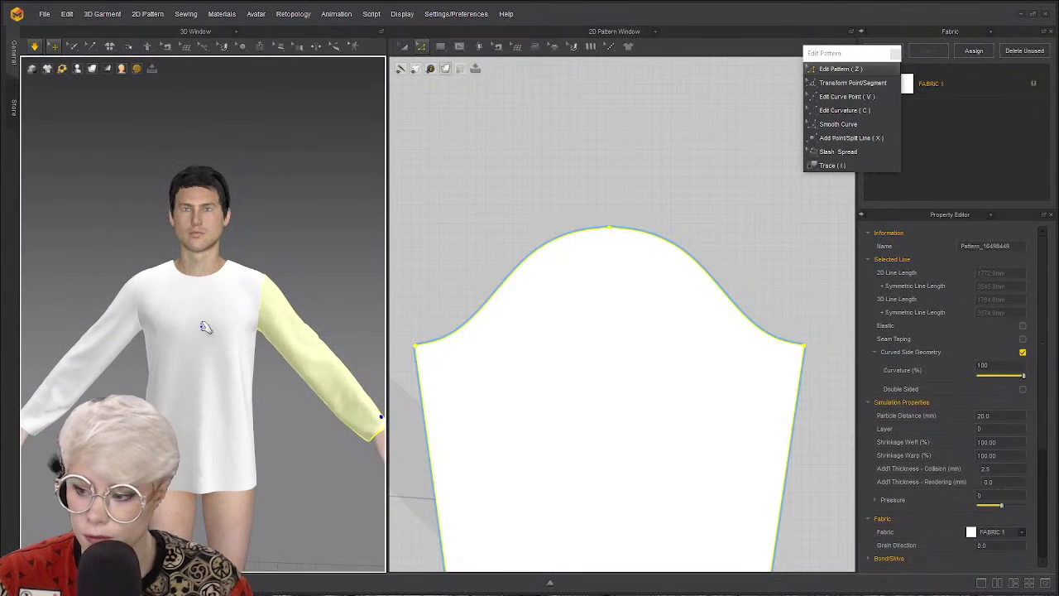
scroll(210, 331, "up", 2)
middle_click_drag(201, 333, 181, 345)
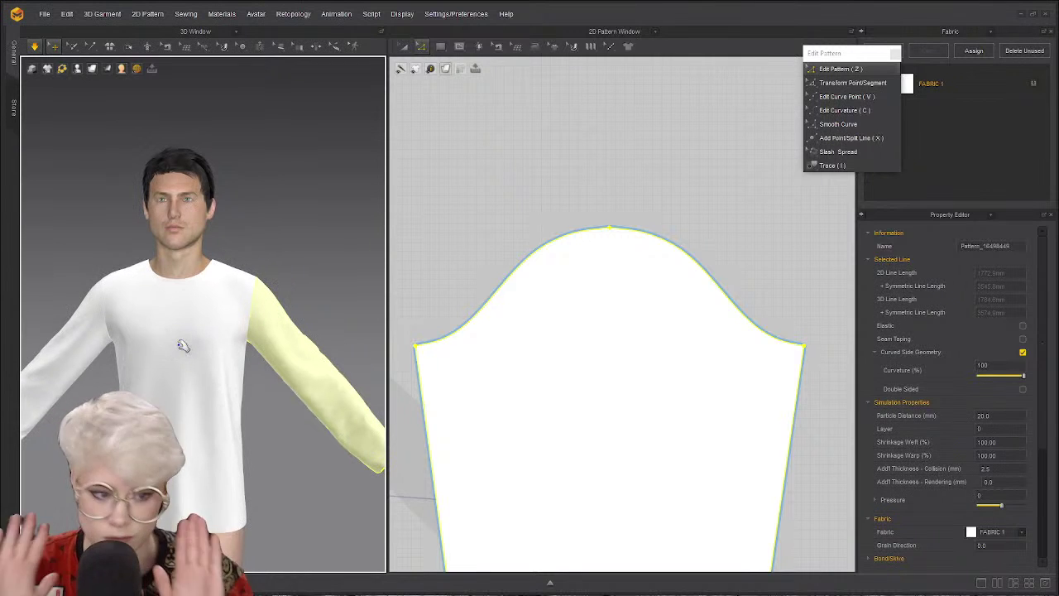
scroll(183, 345, "up", 2)
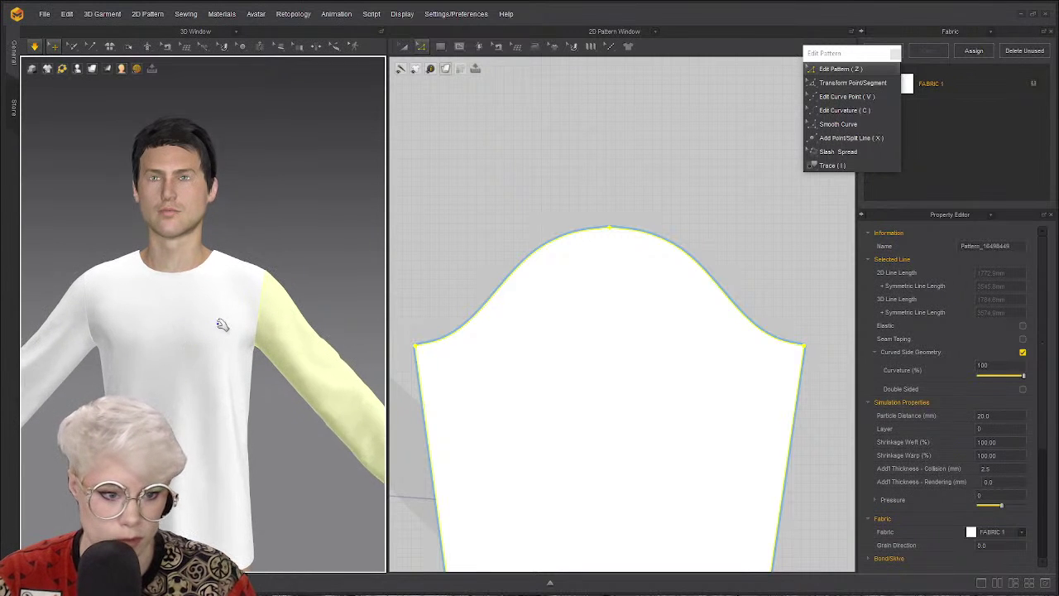
Tug the simulated sleeve near its hem and inspect how the sleeve hangs down the avatar's arm.
scroll(225, 326, "down", 2)
middle_click_drag(224, 326, 160, 281)
scroll(160, 280, "down", 2)
left_click_drag(338, 411, 309, 394)
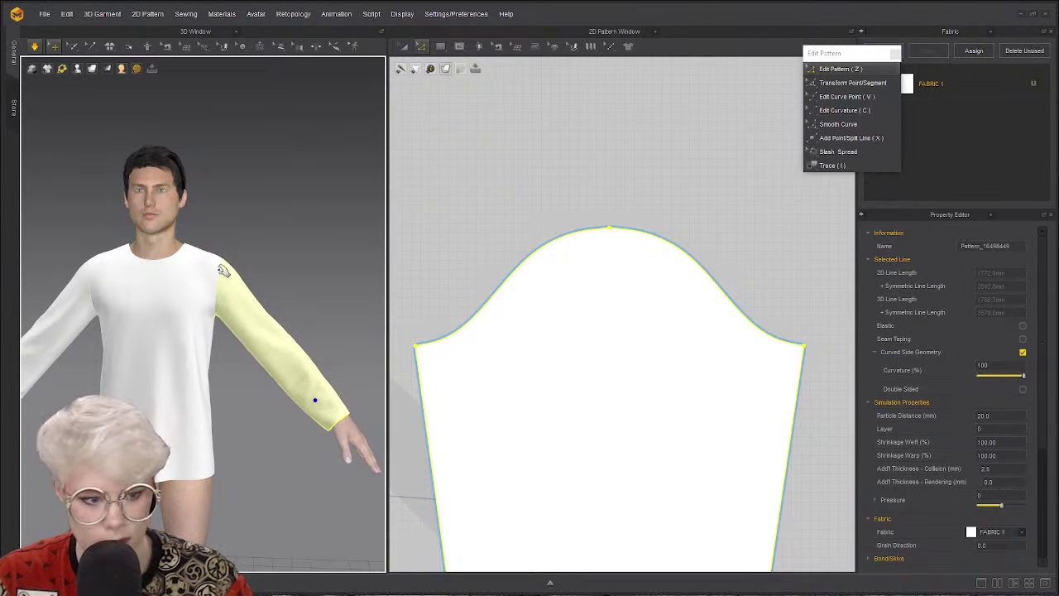
middle_click_drag(192, 288, 211, 310)
scroll(210, 310, "down", 1)
mouse_move(210, 310)
right_mouse_down()
mouse_move(240, 305)
mouse_move(225, 304)
right_mouse_up()
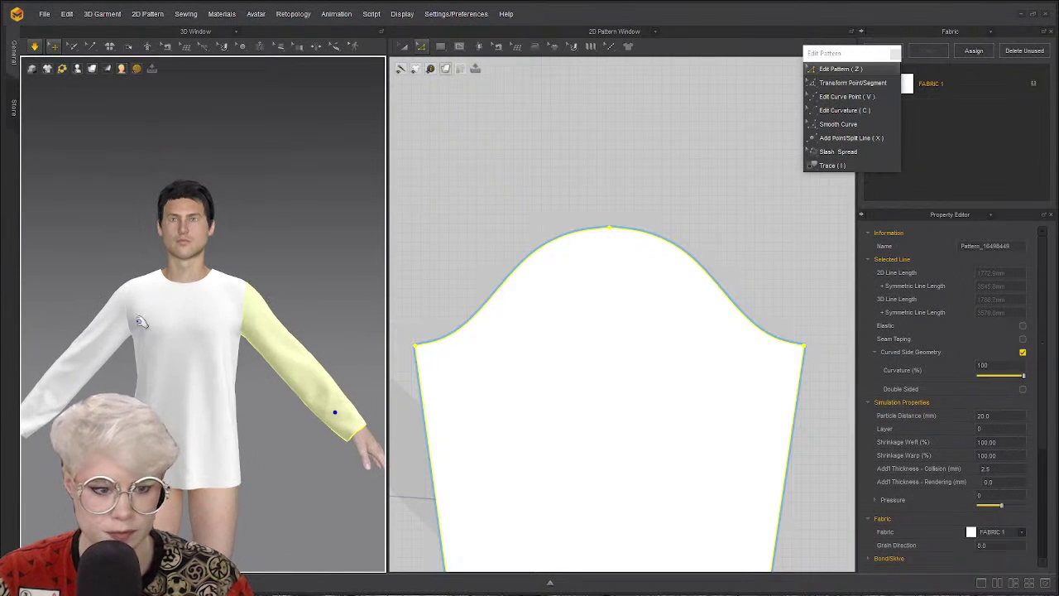
scroll(164, 322, "up", 2)
middle_click_drag(194, 304, 139, 282)
middle_click_drag(149, 319, 180, 300)
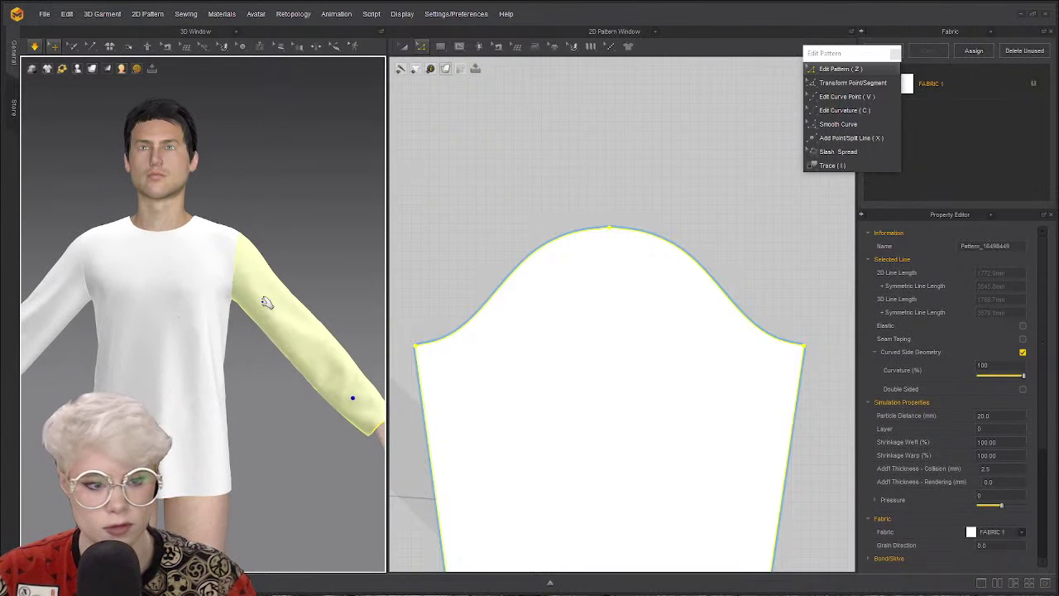
right_click_drag(267, 303, 248, 314)
Shorten the shirt slightly by raising the bottom hem edges of the front and back panels together.
scroll(561, 276, "down", 2)
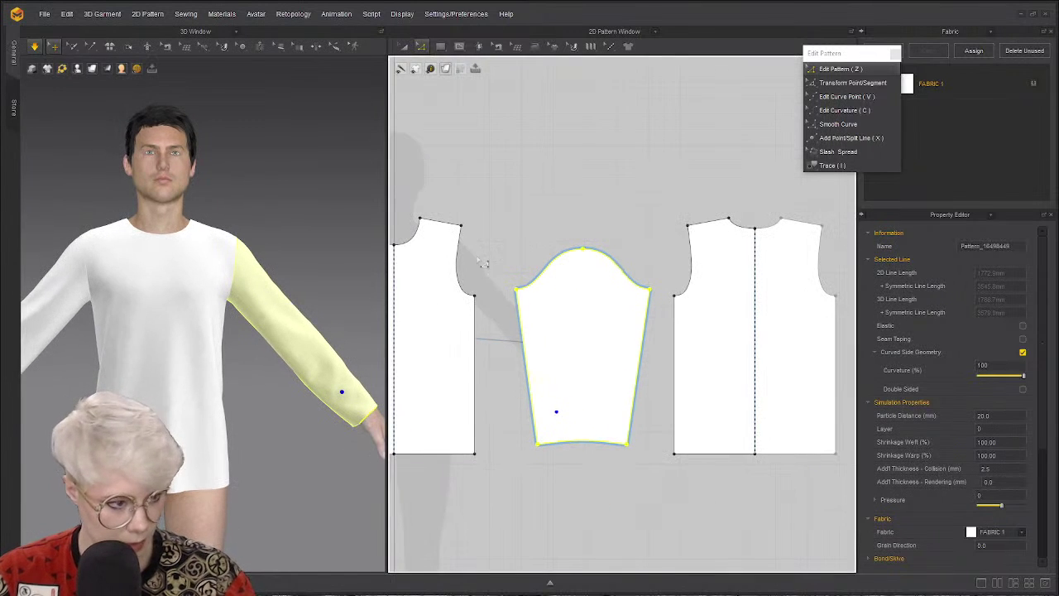
scroll(580, 244, "down", 1)
scroll(211, 285, "up", 3)
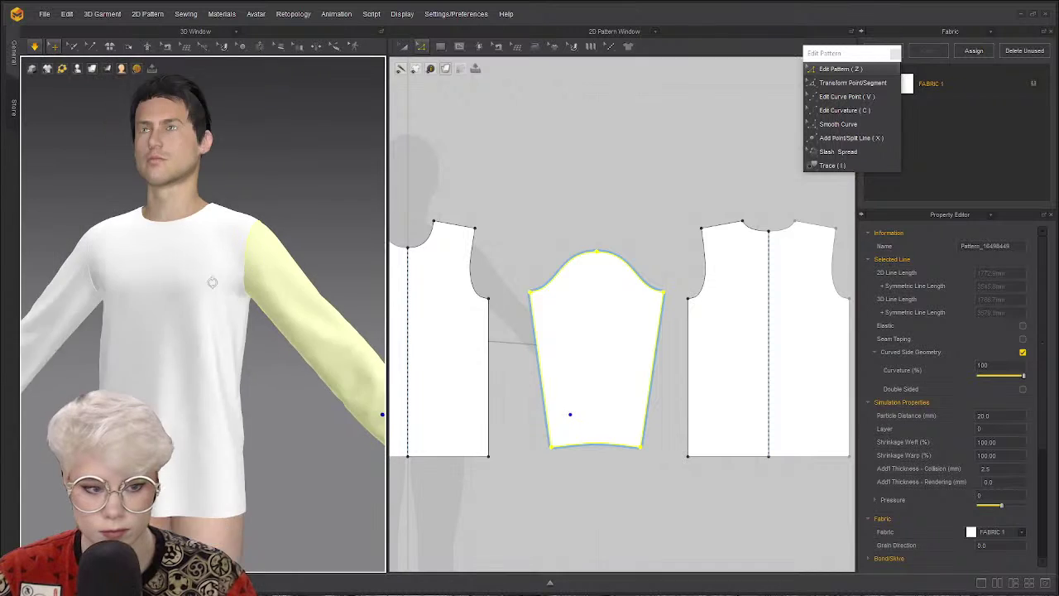
scroll(166, 332, "down", 1)
middle_click_drag(166, 332, 186, 309)
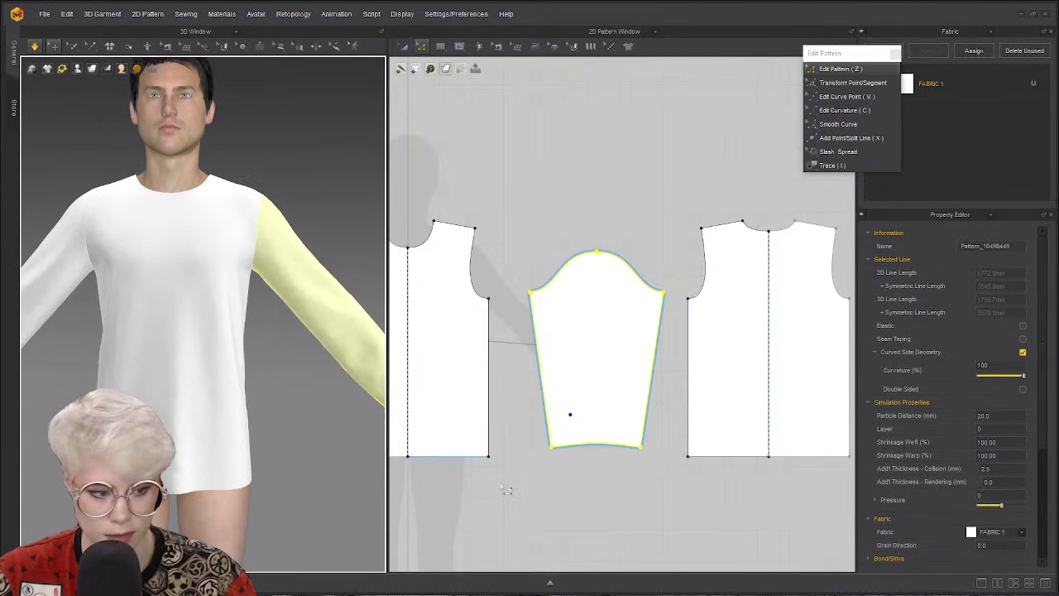
left_click(505, 493)
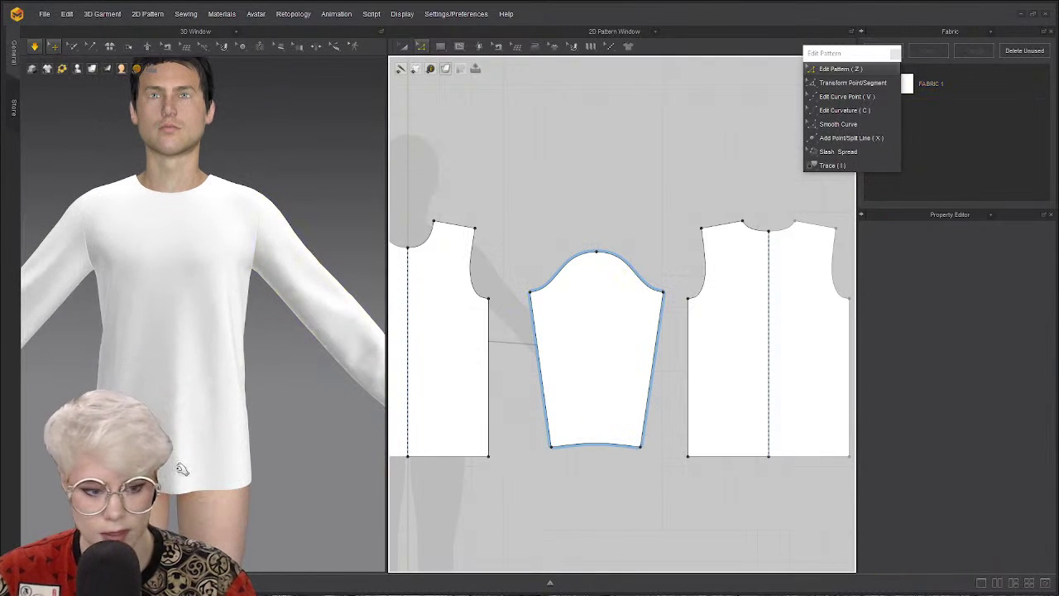
left_click(462, 448)
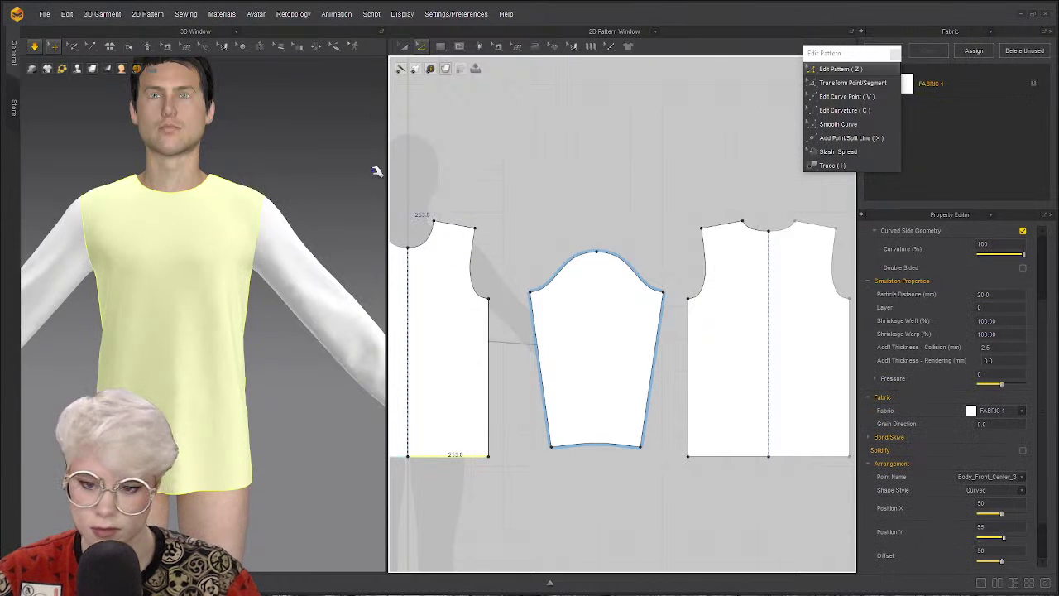
left_click(720, 465)
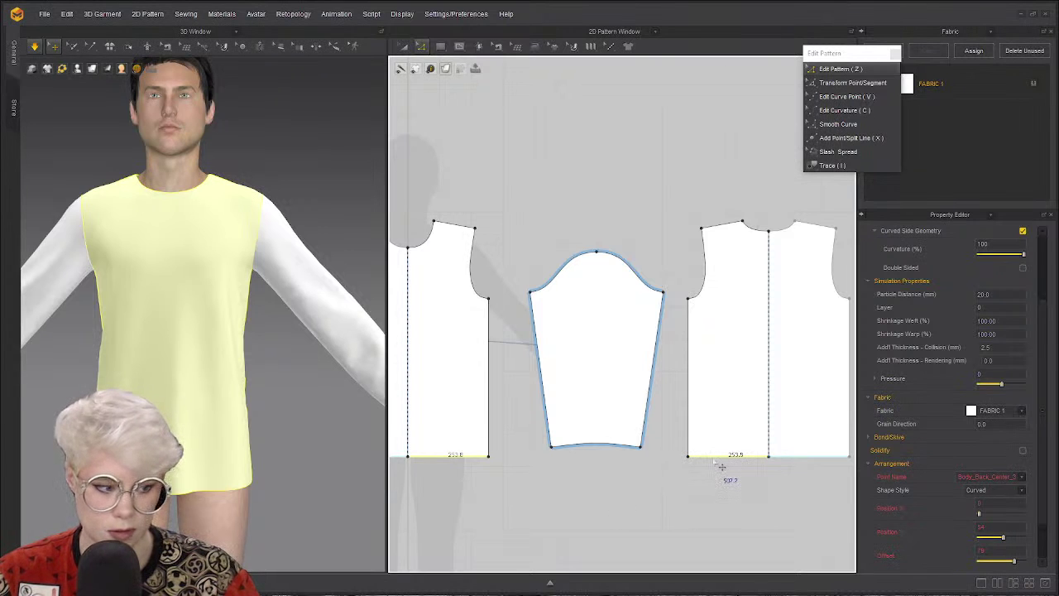
left_click_drag(722, 468, 725, 456)
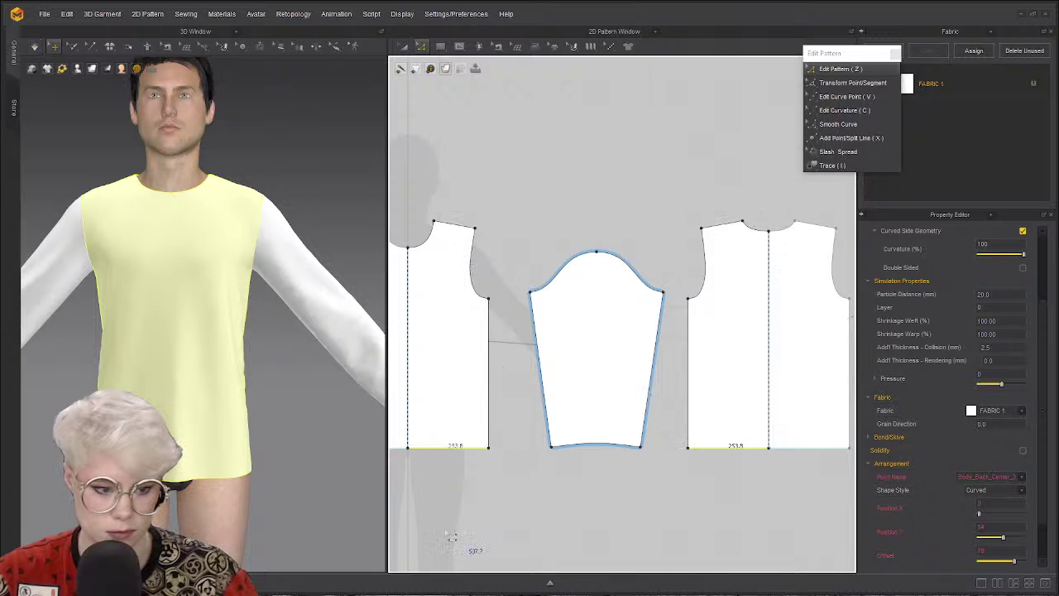
Simulate the shortened shirt and check its hem from the back and front of the avatar.
right_click_drag(226, 487, 253, 441)
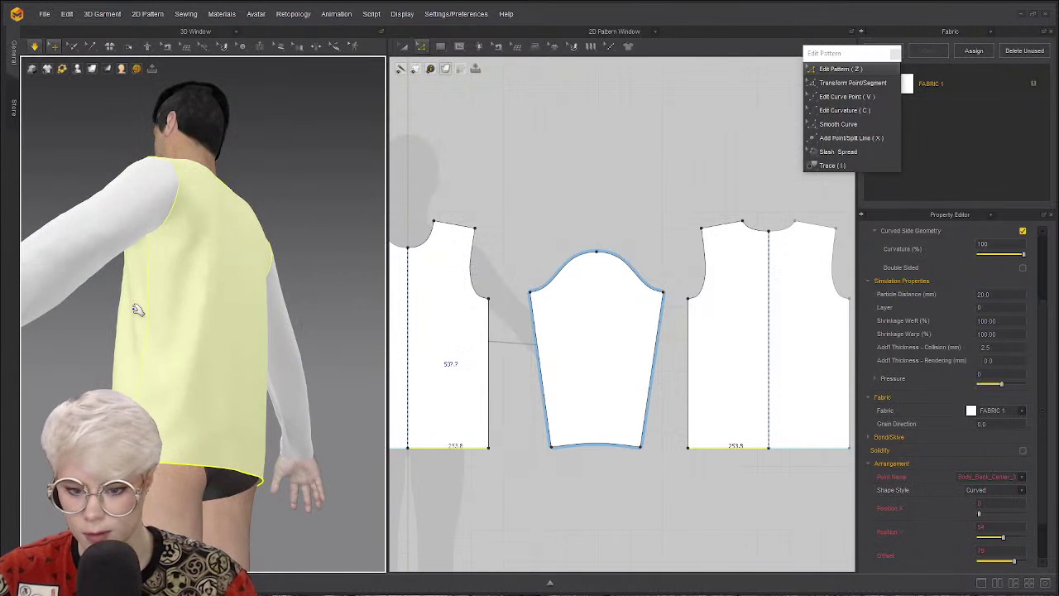
right_click_drag(52, 311, 200, 275)
scroll(231, 356, "down", 1)
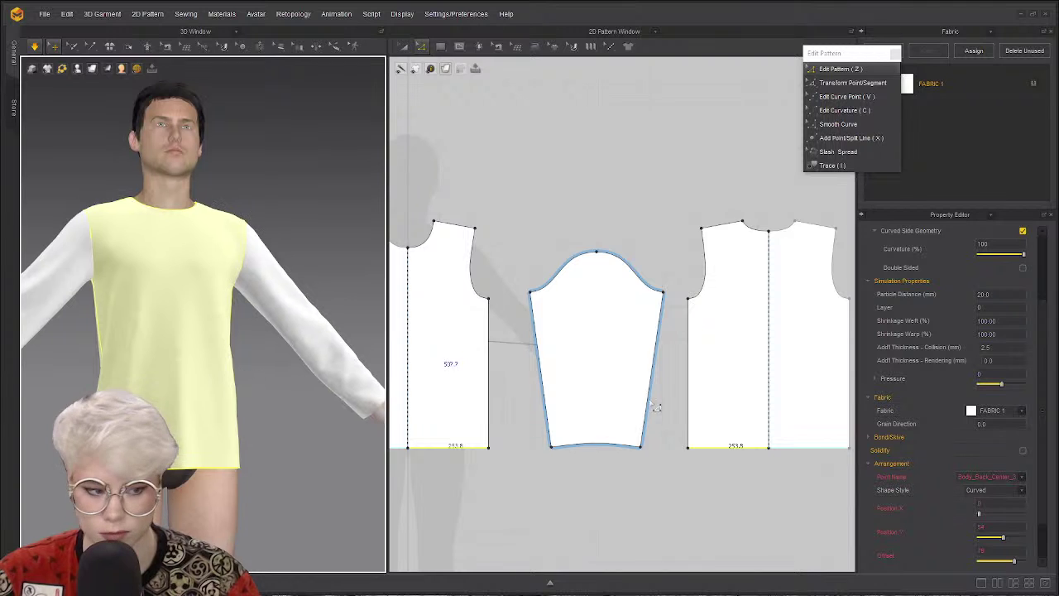
Examine the shirt's body drape, shoulder seams and sleeves on the avatar from the front and the back.
right_click_drag(247, 440, 343, 456)
right_click_drag(253, 404, 102, 373)
scroll(238, 349, "up", 2)
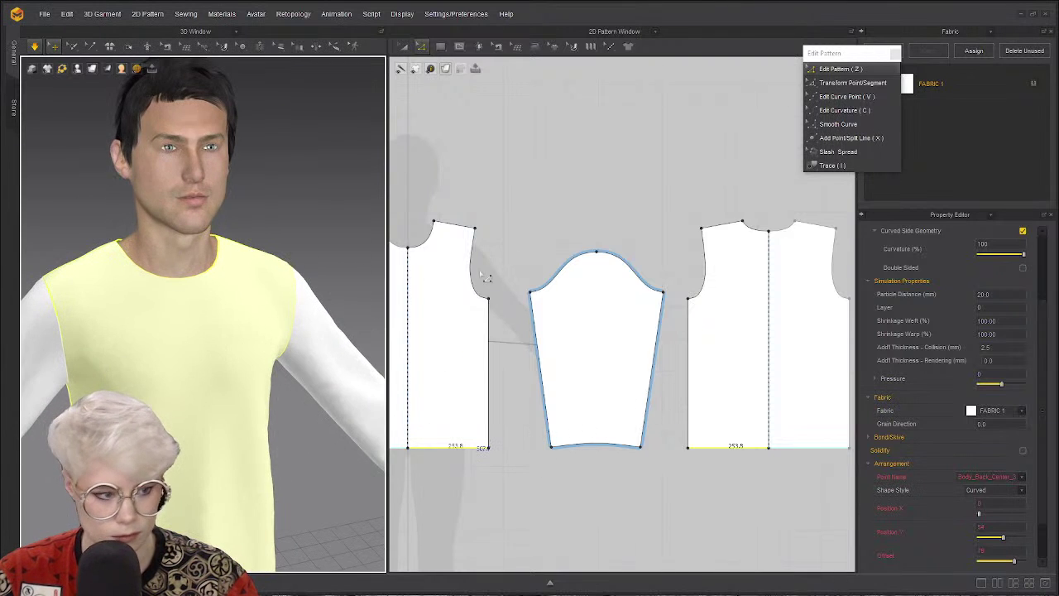
scroll(516, 249, "up", 4)
mouse_move(156, 329)
right_mouse_down()
mouse_move(261, 320)
mouse_move(155, 330)
right_mouse_up()
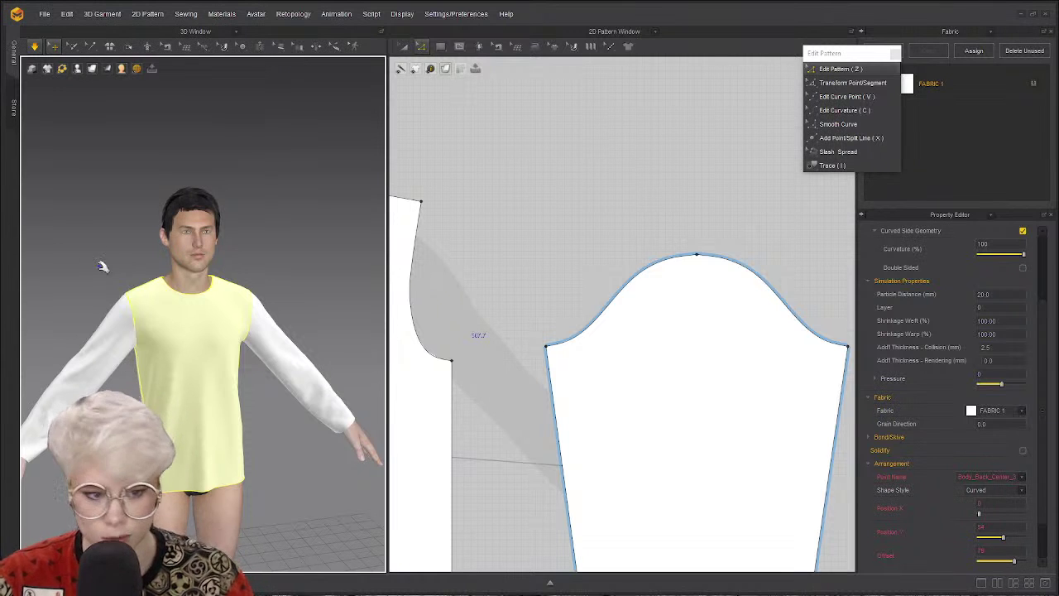
scroll(102, 269, "down", 4)
right_click_drag(105, 293, 231, 285)
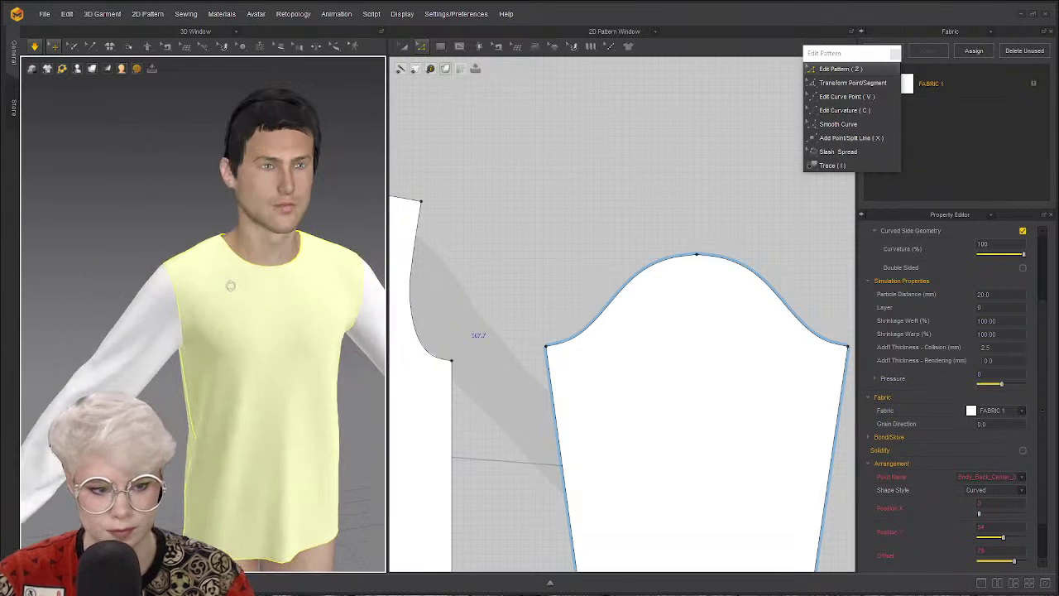
left_click(159, 267)
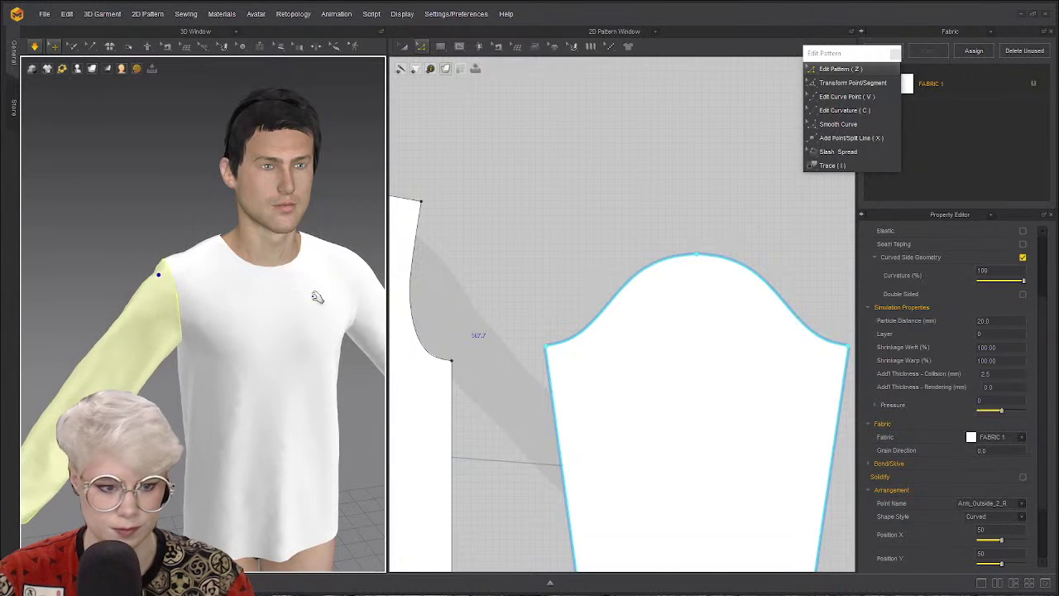
scroll(218, 307, "down", 5)
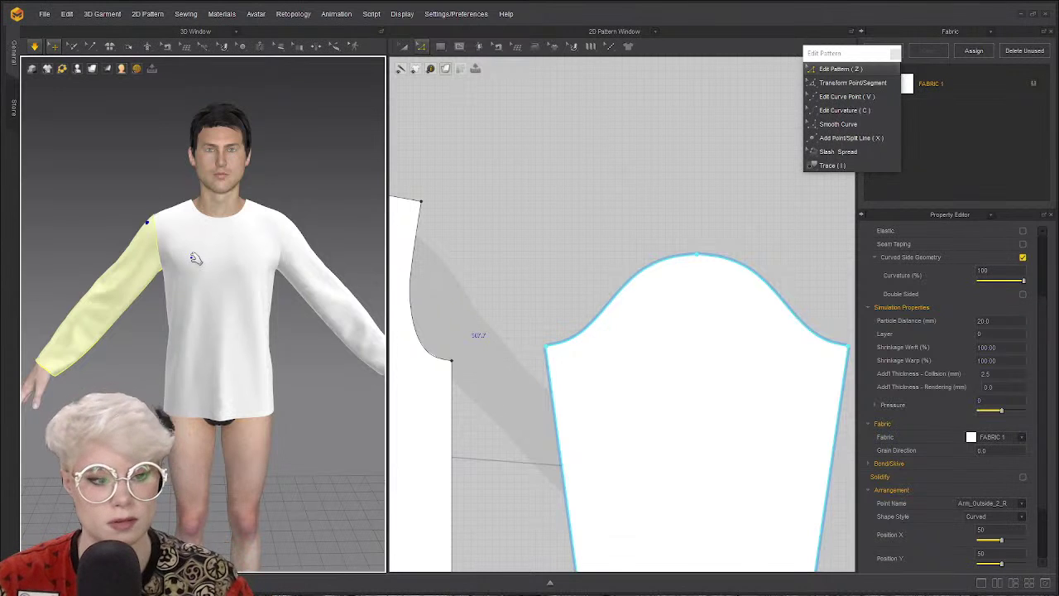
right_click_drag(173, 295, 190, 345)
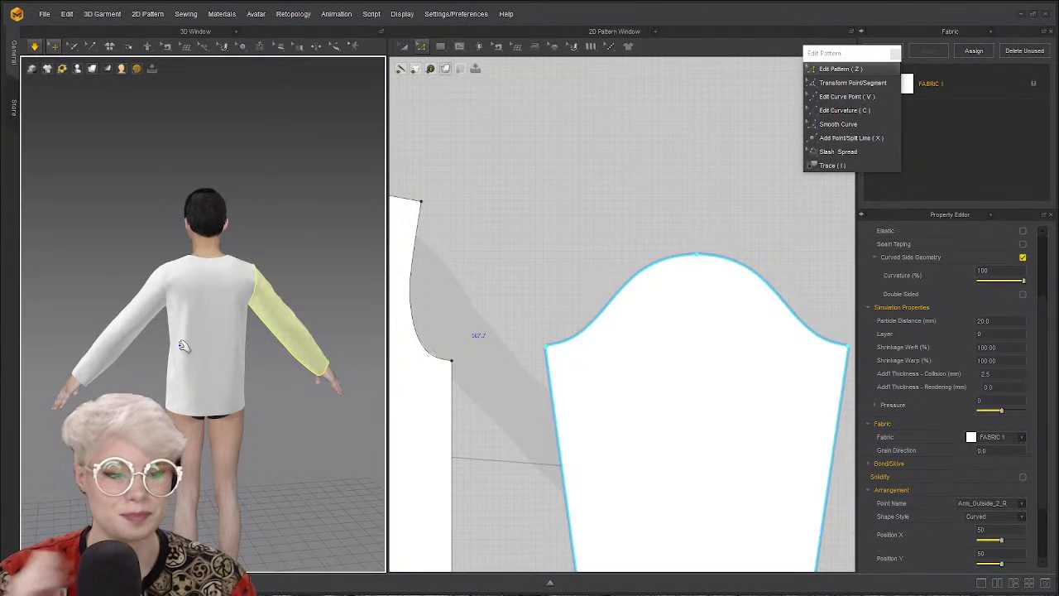
scroll(184, 346, "up", 10)
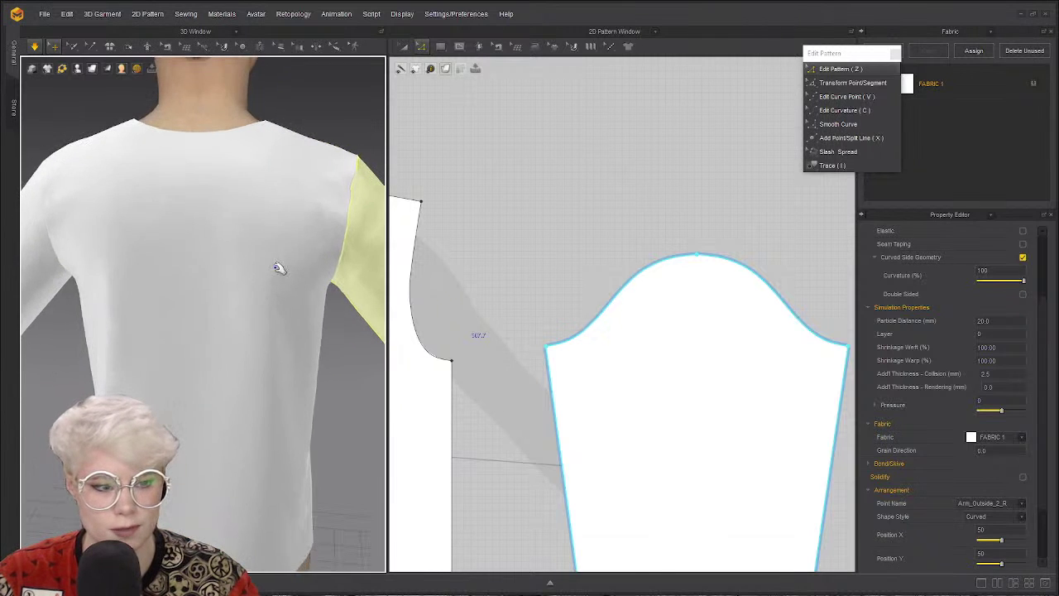
scroll(282, 258, "down", 5)
right_click_drag(304, 263, 276, 248)
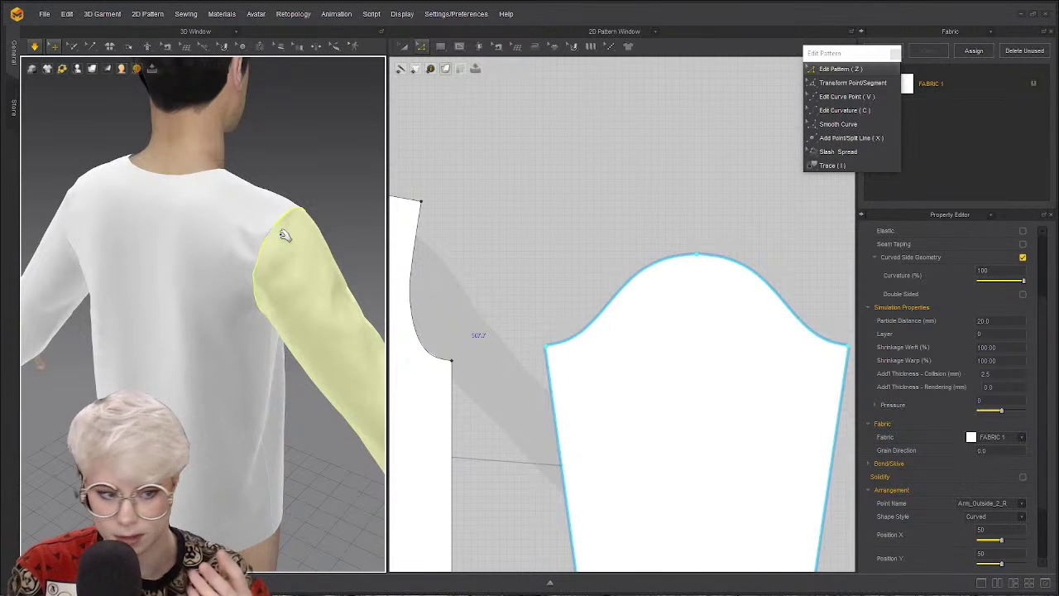
Try curving the back panel's armhole deeper into the panel, and inspect how the back sleeve seam drapes.
scroll(489, 271, "down", 4)
middle_click_drag(488, 272, 434, 237)
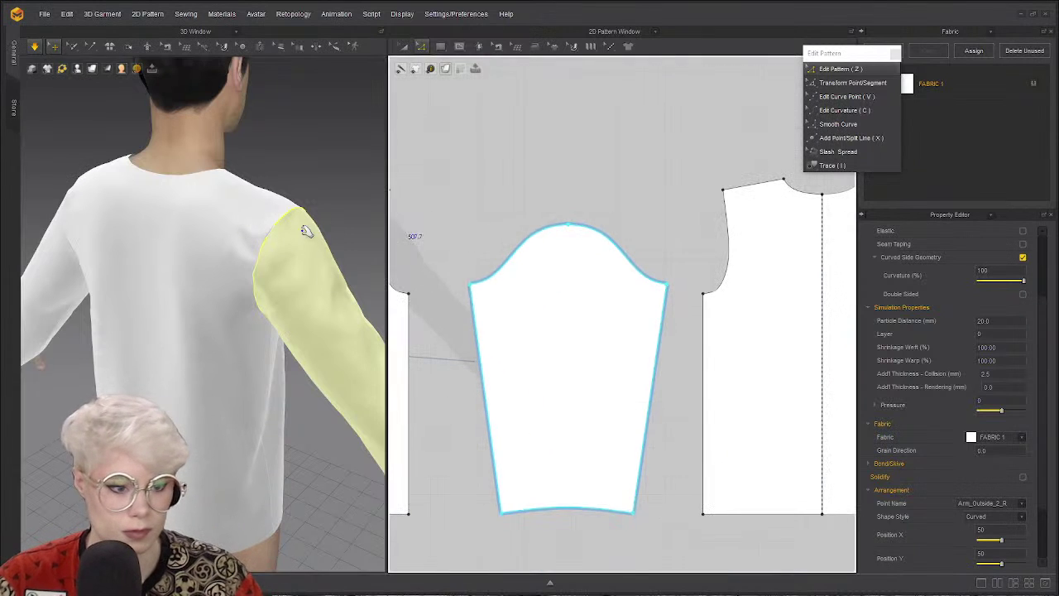
middle_click_drag(602, 201, 557, 222)
scroll(381, 275, "up", 1)
middle_click_drag(636, 300, 589, 297)
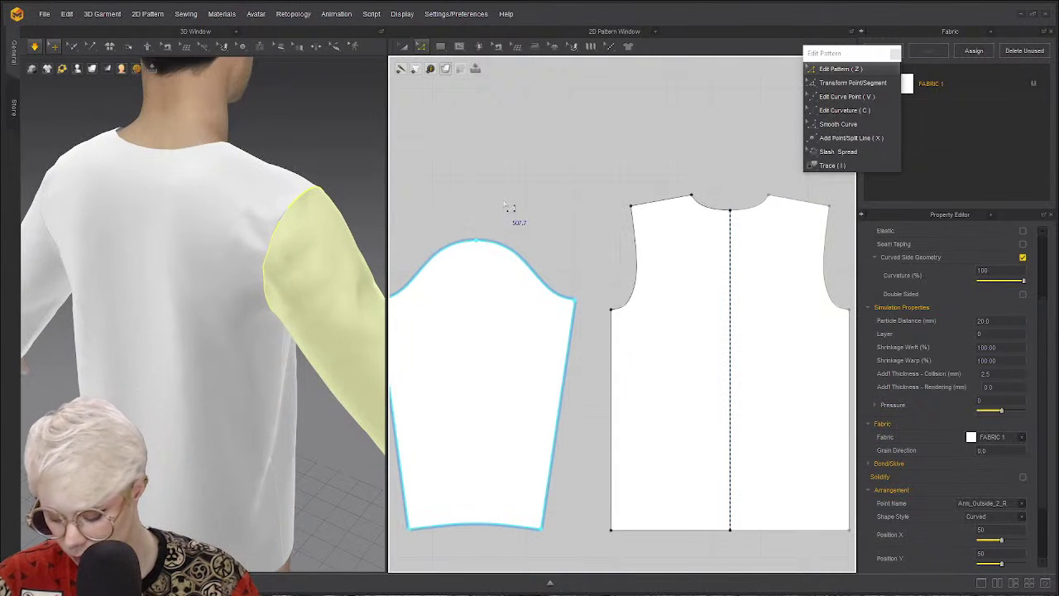
key("c")
scroll(564, 235, "up", 3)
scroll(304, 223, "up", 2)
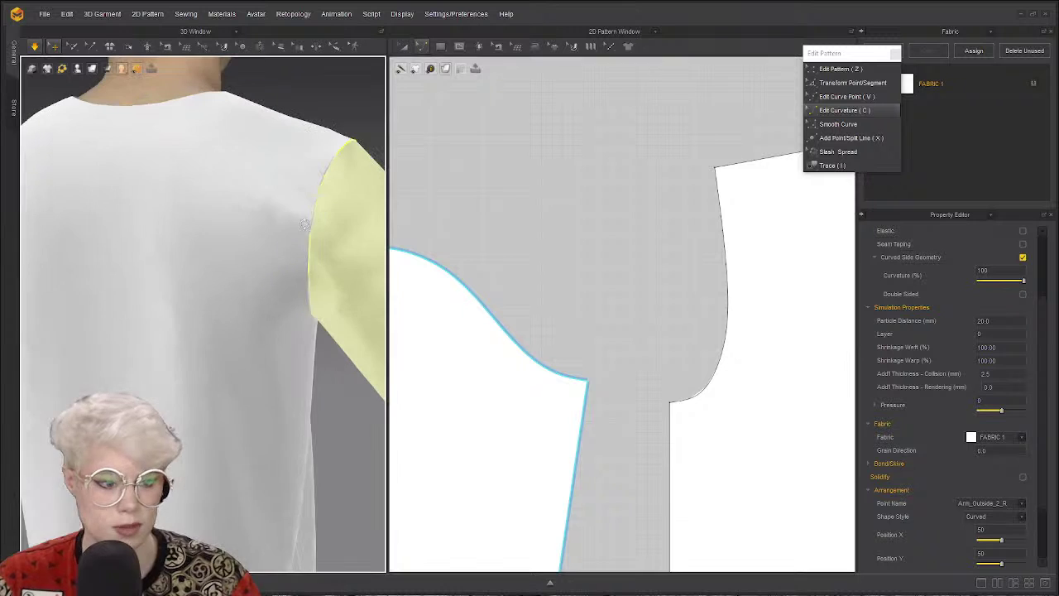
scroll(328, 211, "down", 3)
left_click_drag(735, 307, 757, 339)
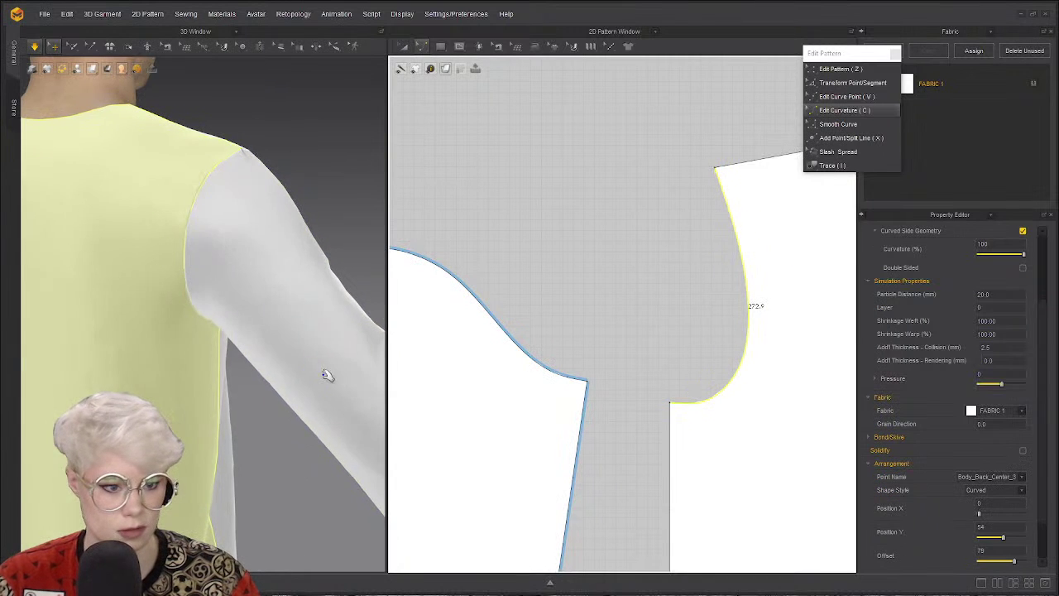
right_click_drag(240, 257, 218, 240)
scroll(218, 240, "down", 2)
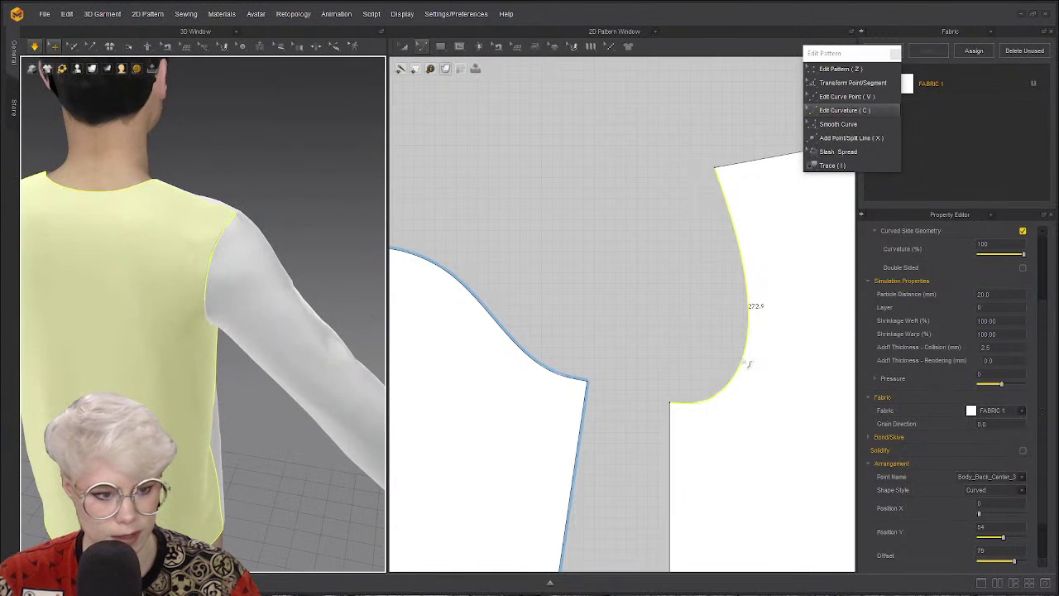
Try bulging the lower back armhole curve outward toward the side seam, and tug the simulated fabric around the underarm to test it.
left_click_drag(749, 364, 677, 331)
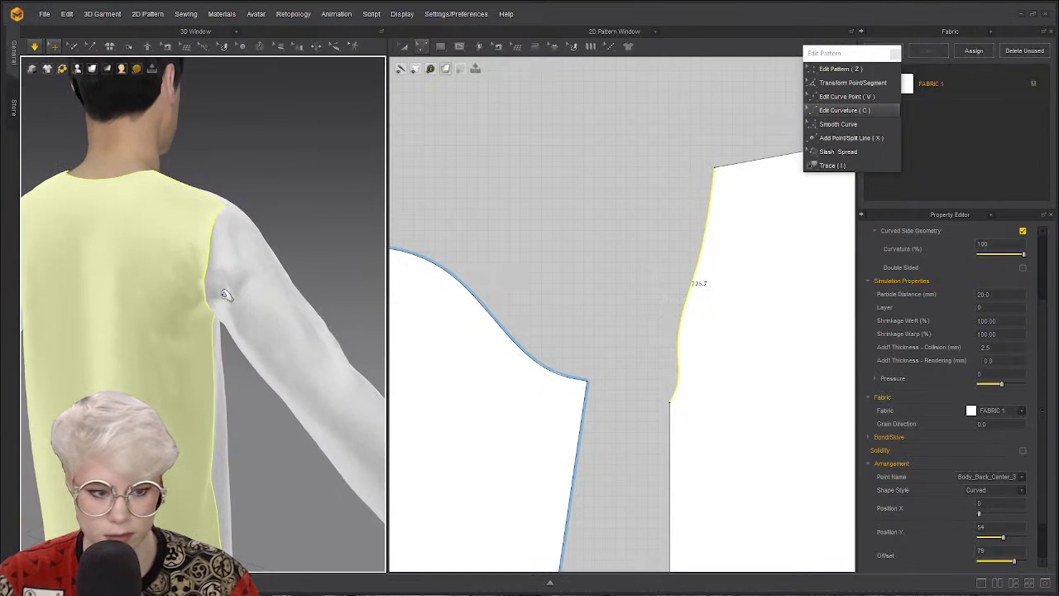
scroll(236, 287, "up", 4)
left_click_drag(229, 253, 203, 261)
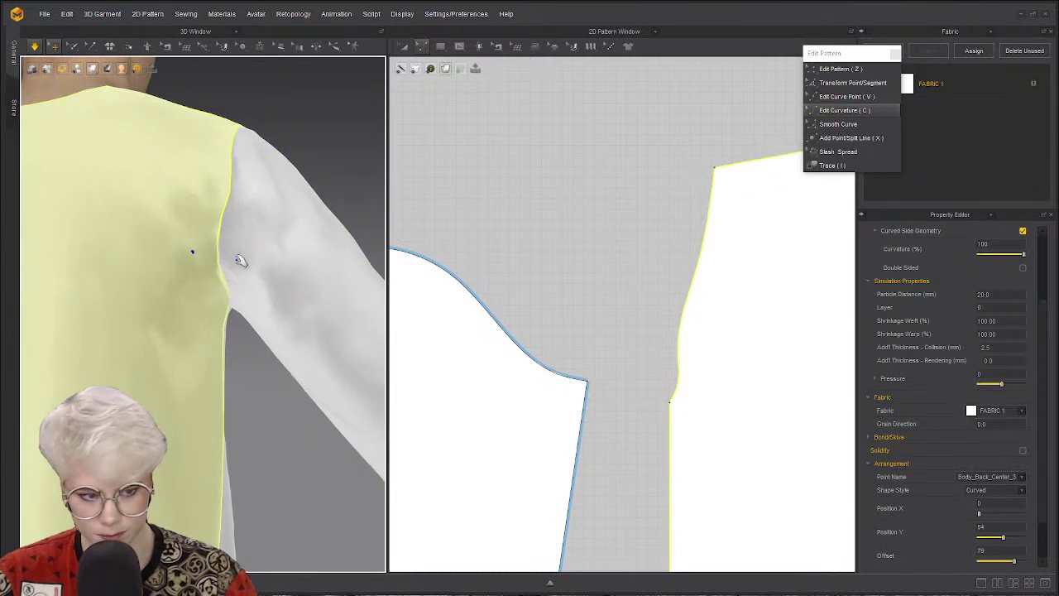
left_click(253, 250)
scroll(239, 258, "up", 3)
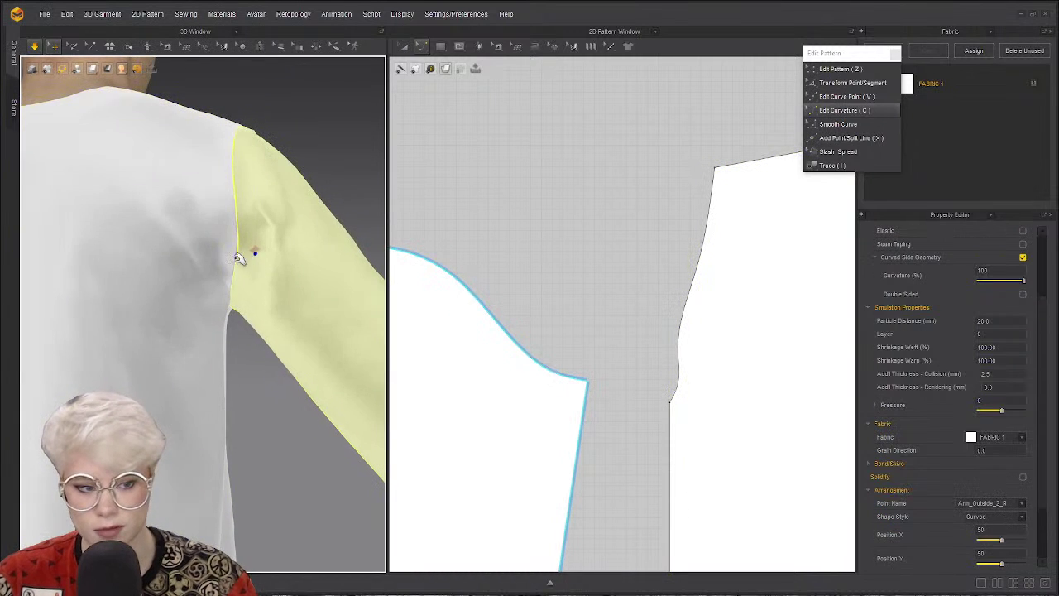
left_click(220, 265)
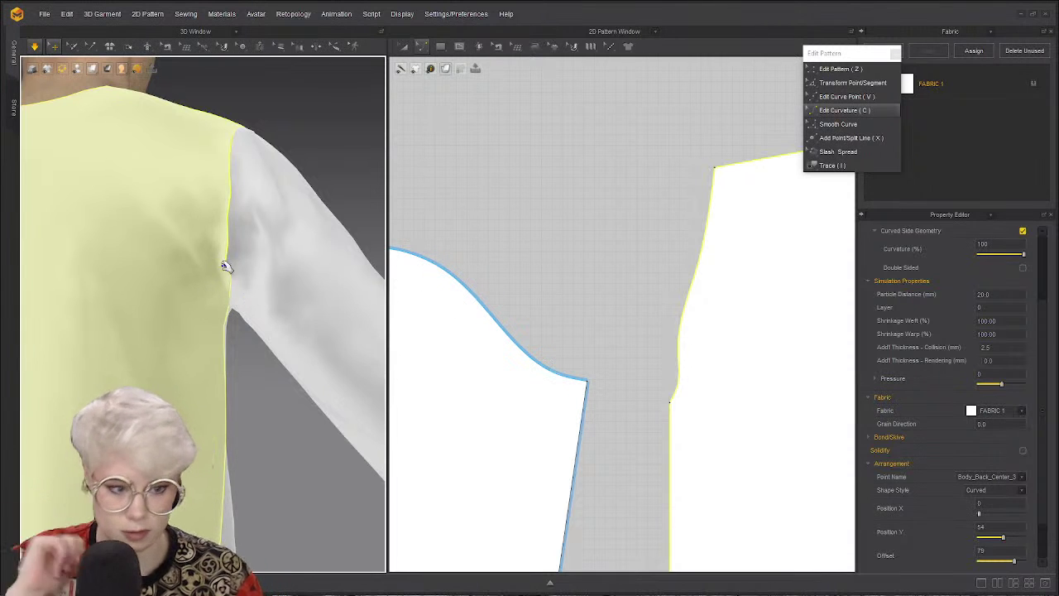
right_click_drag(227, 266, 244, 285)
left_click_drag(235, 269, 234, 318)
Undo the fabric tugs and the experimental curvature edits on the back armhole.
key("ctrl+z")
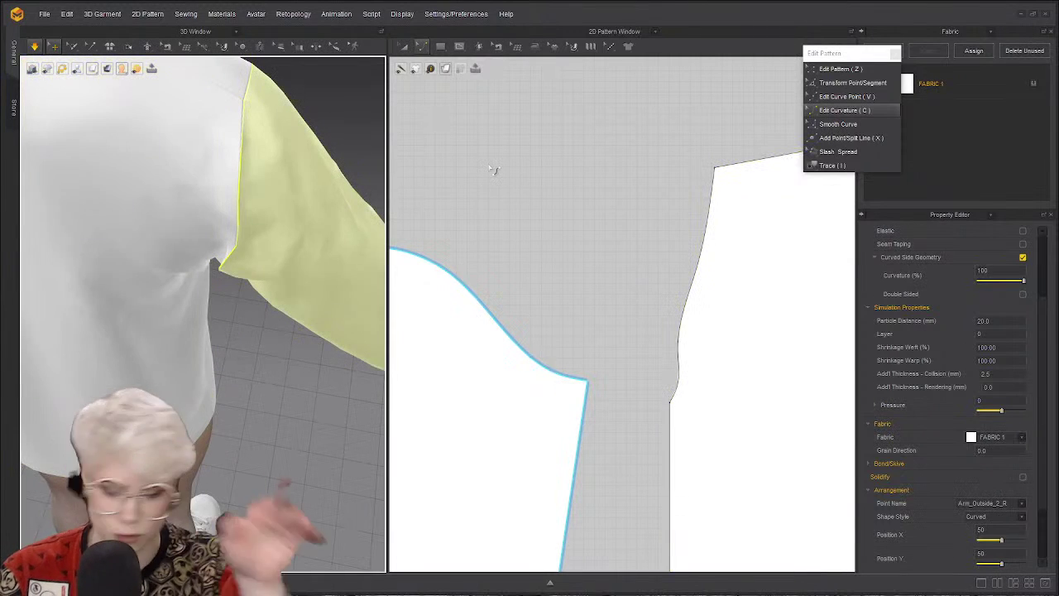
key("ctrl+z")
key("ctrl+z")
key("ctrl+z")
key("ctrl+z")
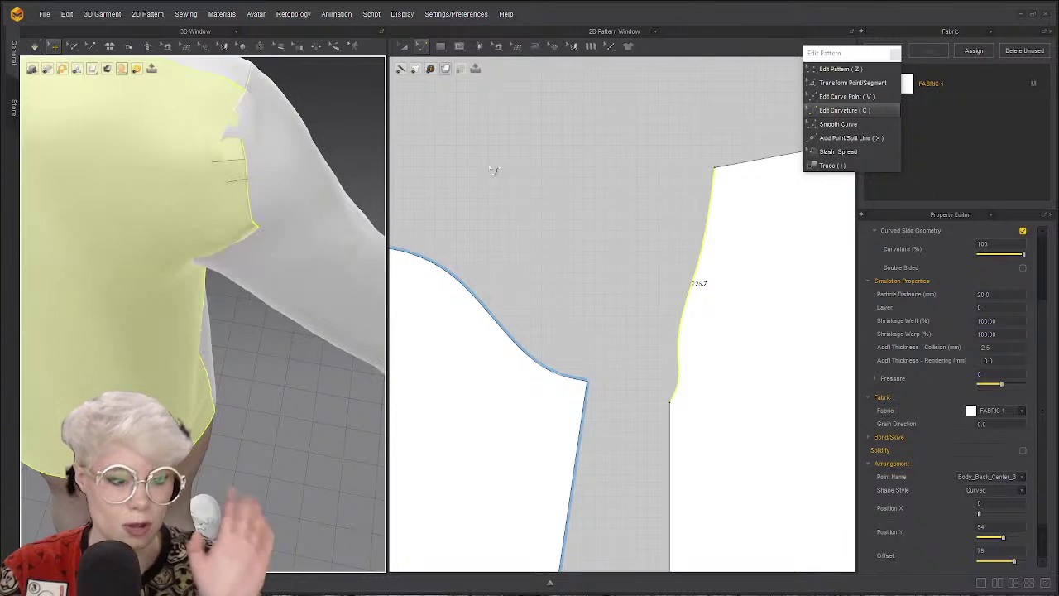
key("ctrl+z")
key("ctrl+z")
key("ctrl+z")
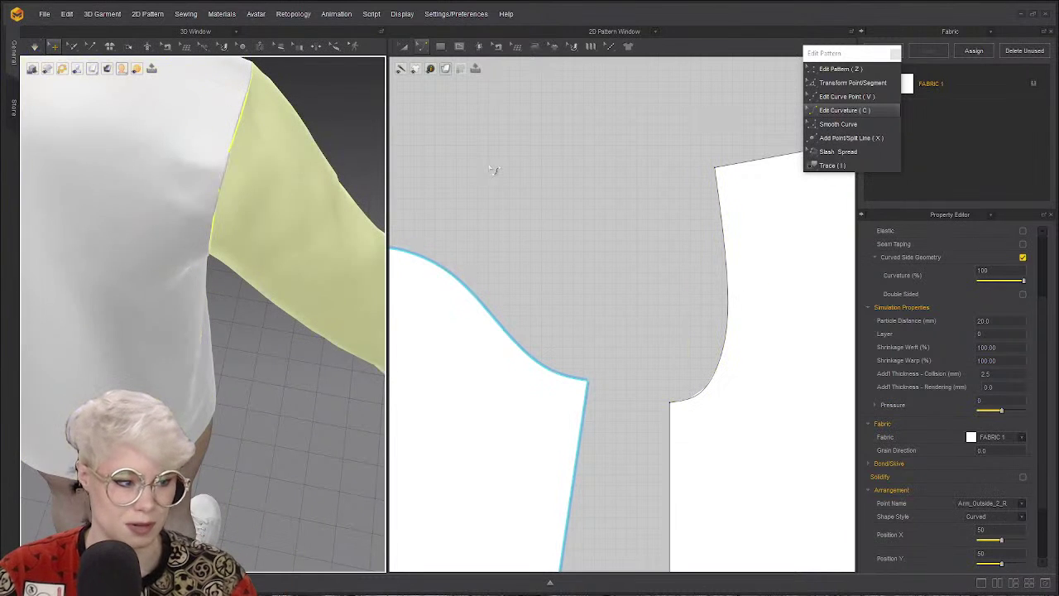
Try a slightly shallower back armhole curve, simulate it on the avatar, and undo the curvature change.
left_click(629, 219)
left_click_drag(727, 351, 716, 344)
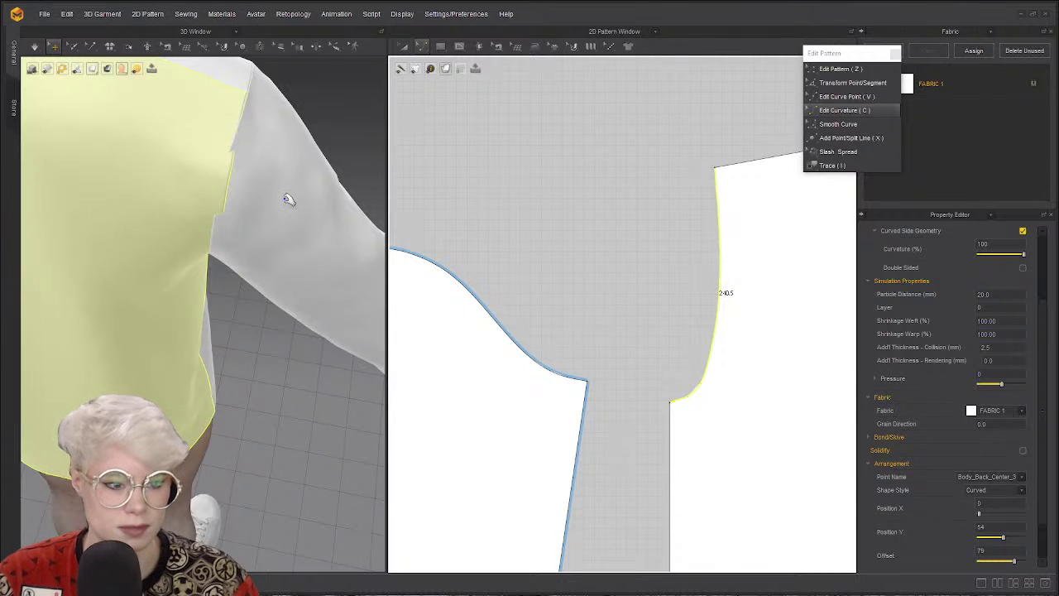
key("space")
right_click_drag(289, 199, 264, 157)
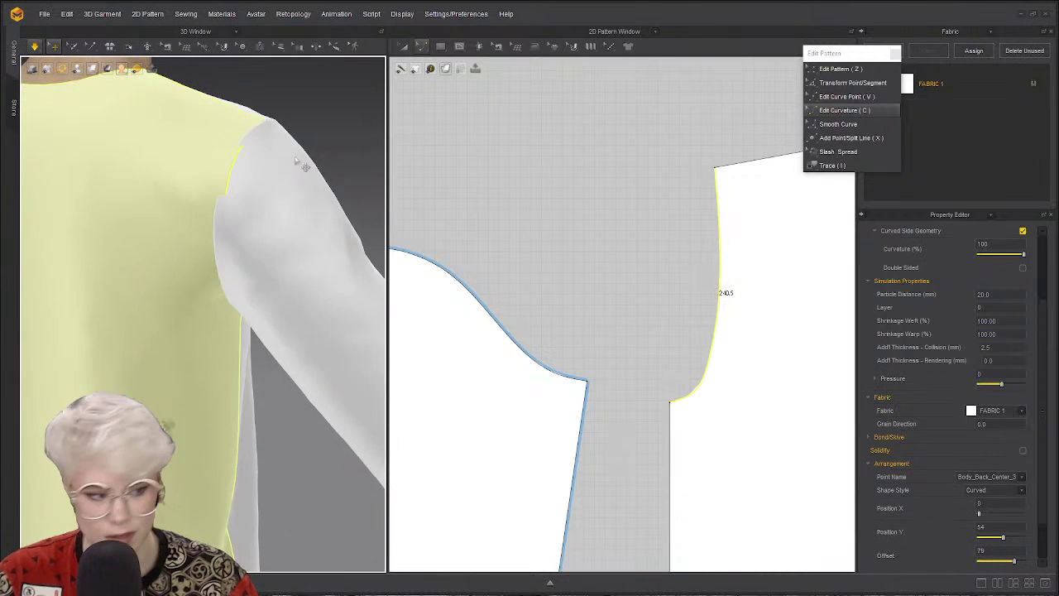
key("space")
key("ctrl+z")
Deselect the pattern, widen the 3D view, and examine the whole shirt on the avatar from the front.
left_click(546, 194)
right_click_drag(303, 284, 199, 231)
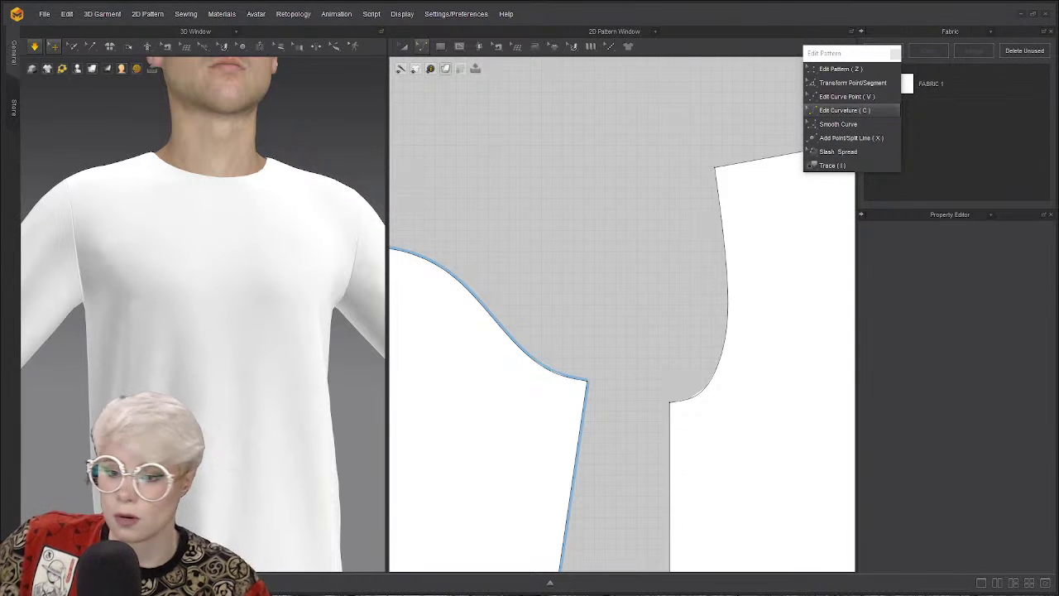
scroll(234, 305, "down", 5)
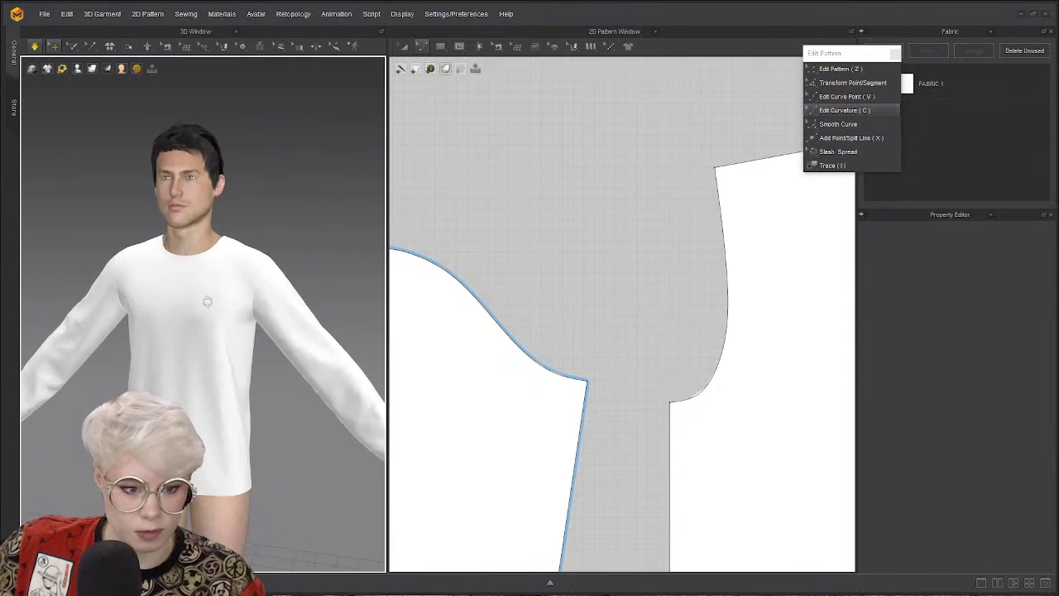
scroll(207, 301, "down", 3)
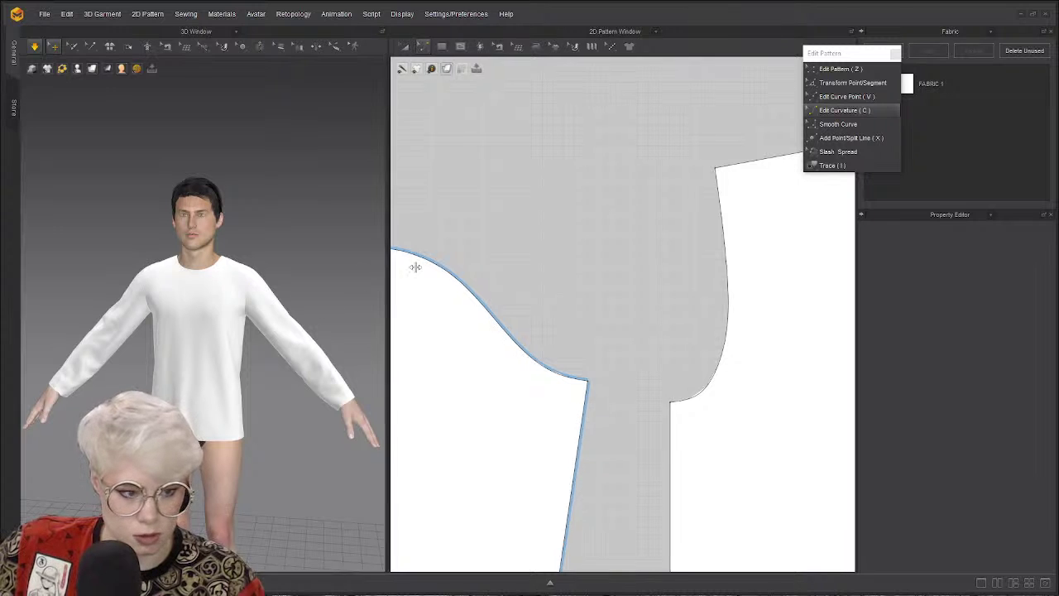
left_click_drag(415, 267, 547, 277)
middle_click_drag(264, 304, 319, 215)
mouse_move(312, 239)
right_mouse_down()
mouse_move(351, 239)
mouse_move(311, 237)
right_mouse_up()
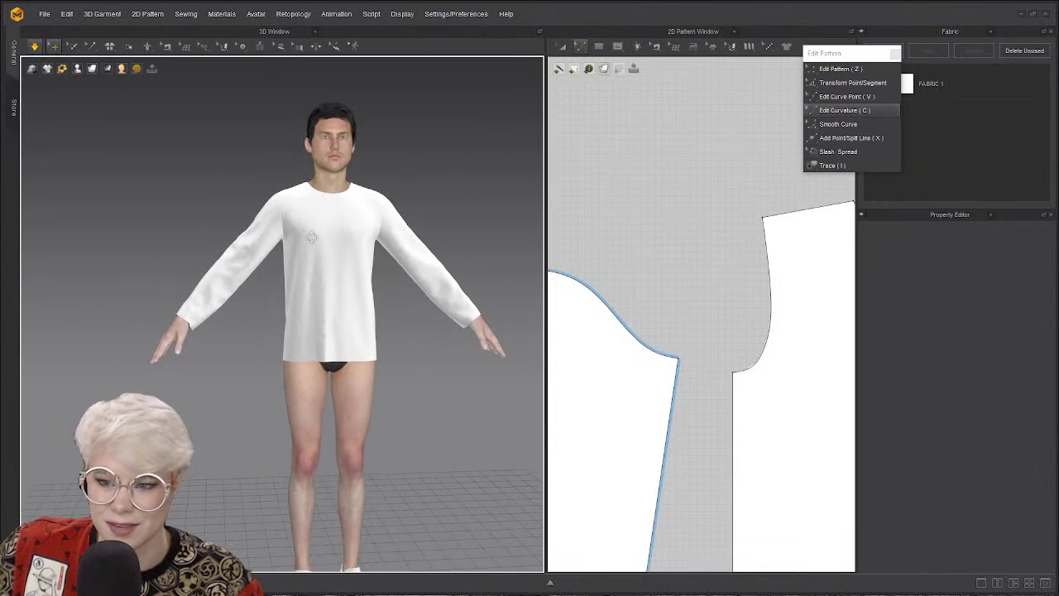
scroll(313, 236, "up", 2)
scroll(284, 232, "down", 2)
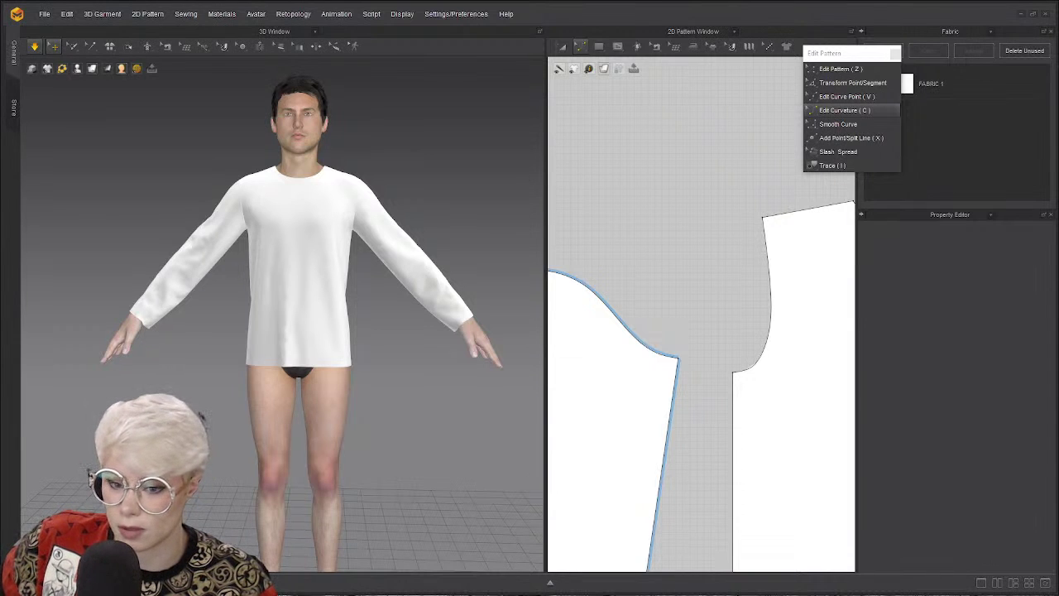
Start saving the project and choose the "stream part 1" folder on the Desktop as its location.
left_click(46, 15)
mouse_move(58, 83)
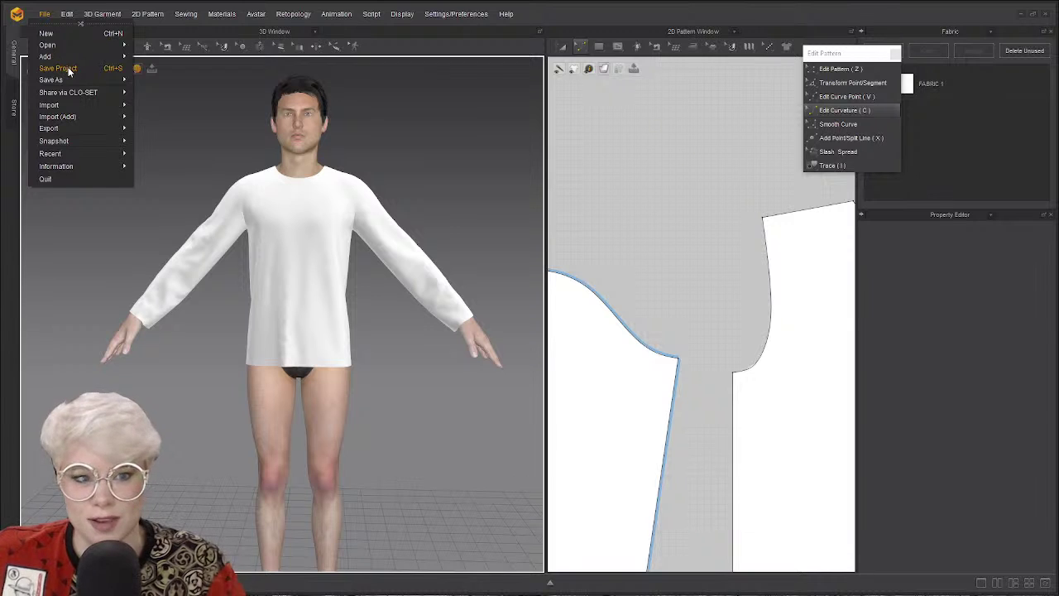
left_click(70, 70)
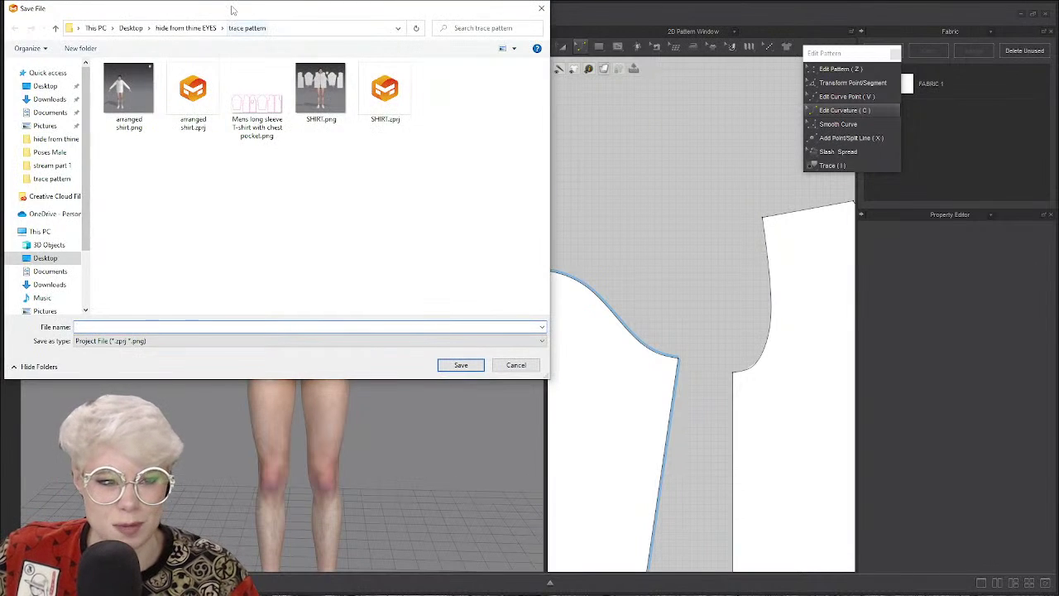
left_click_drag(235, 10, 418, 83)
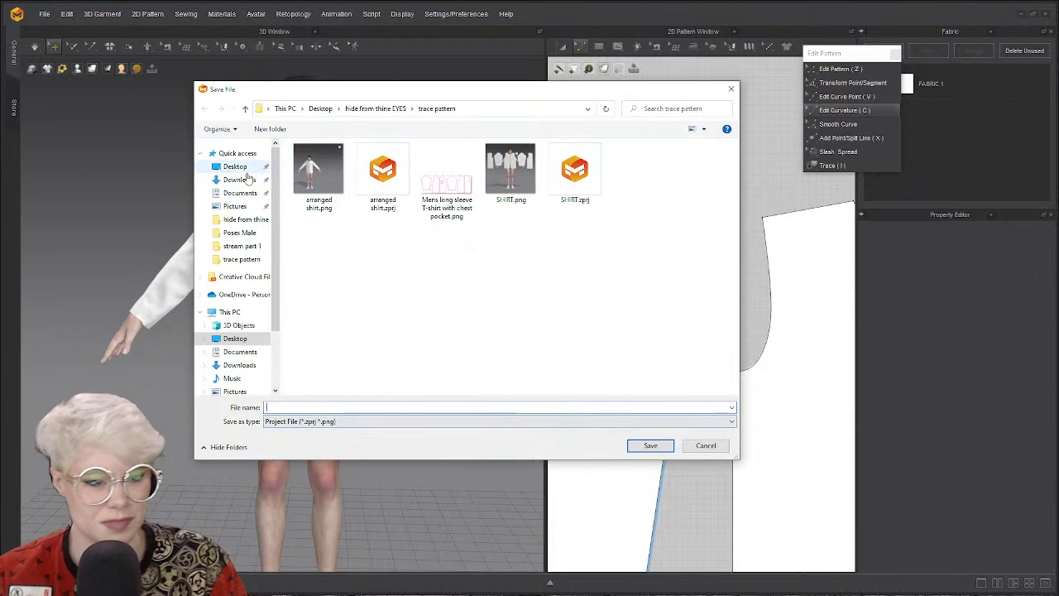
left_click(239, 167)
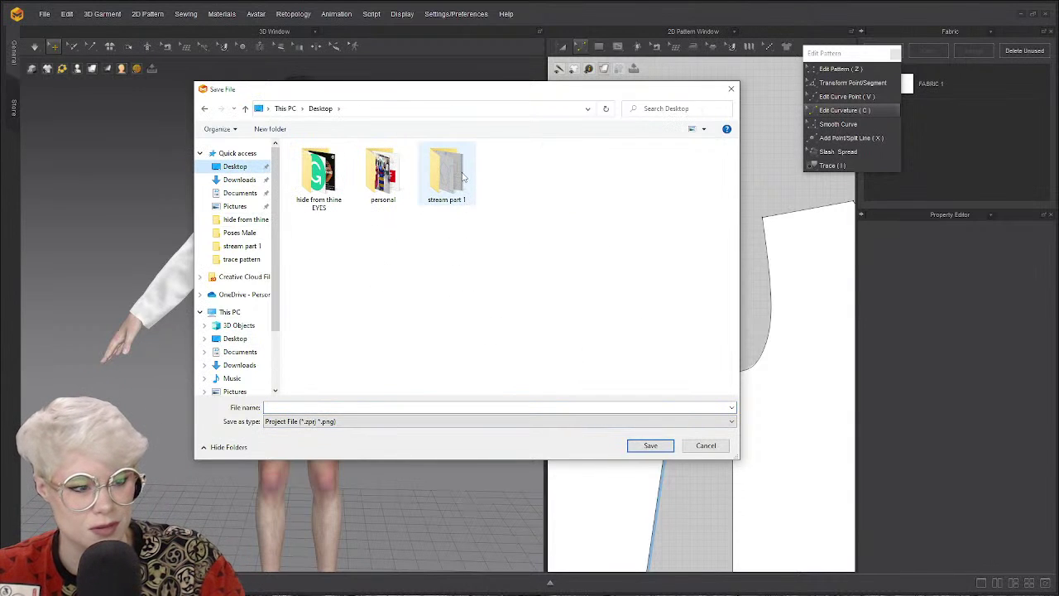
left_click(447, 192)
double_click(447, 192)
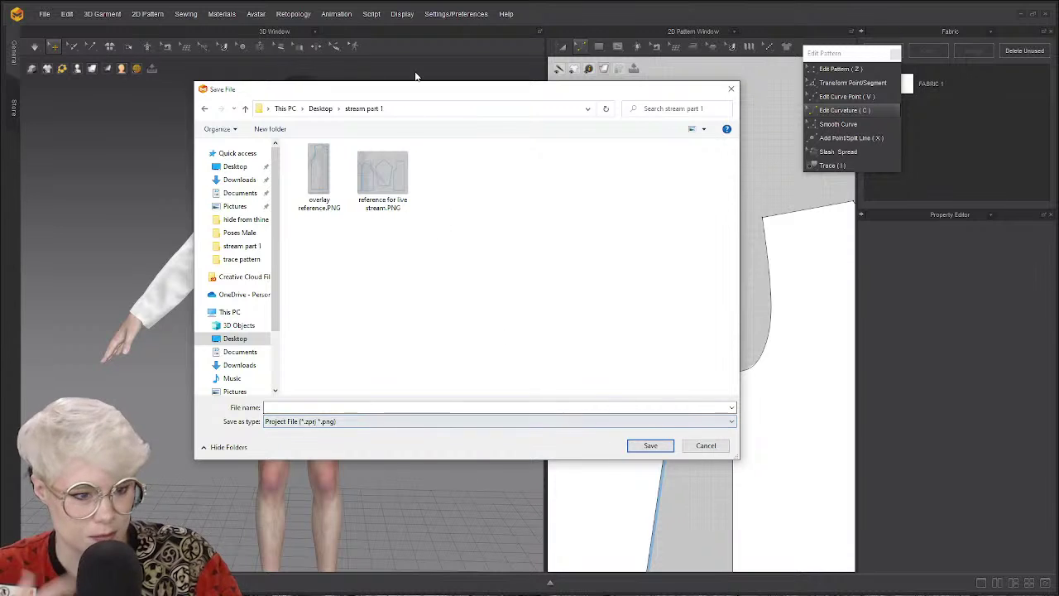
Name the project file "Stream shirt block" and save it in the chosen folder.
left_click(459, 407)
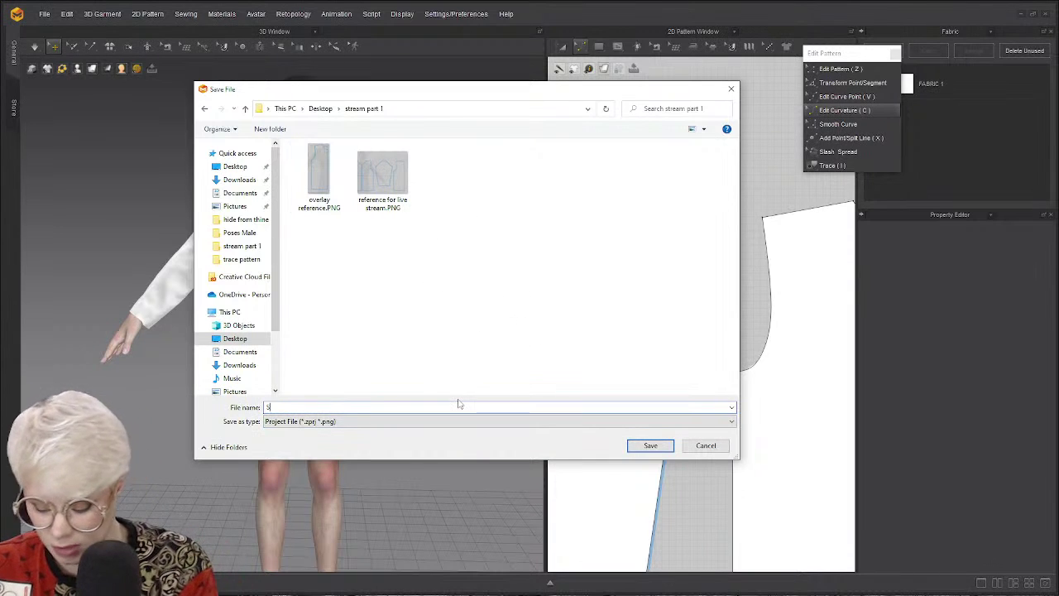
type("Strea")
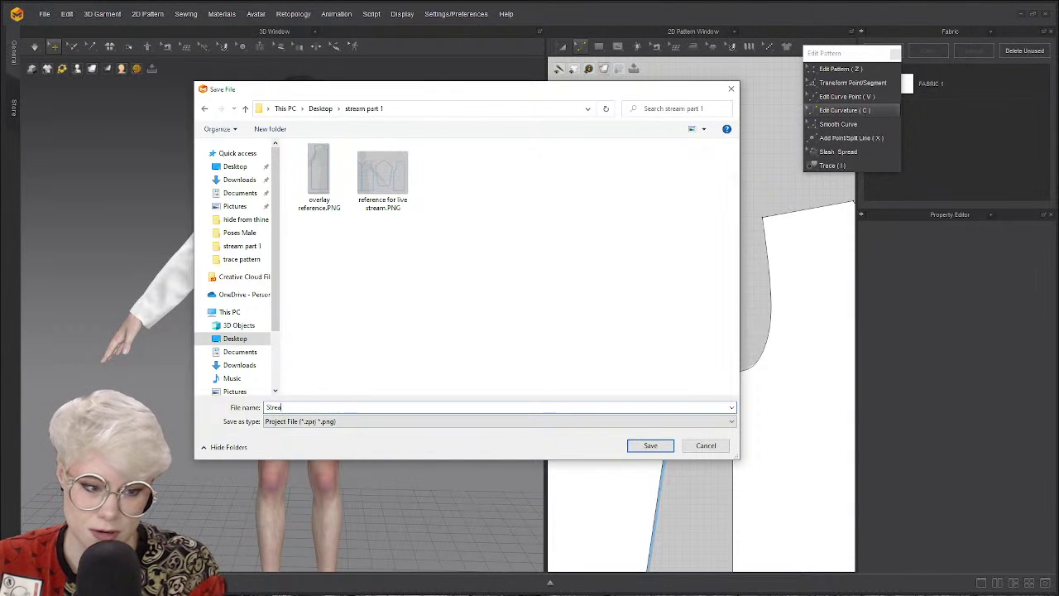
type("m shirt ")
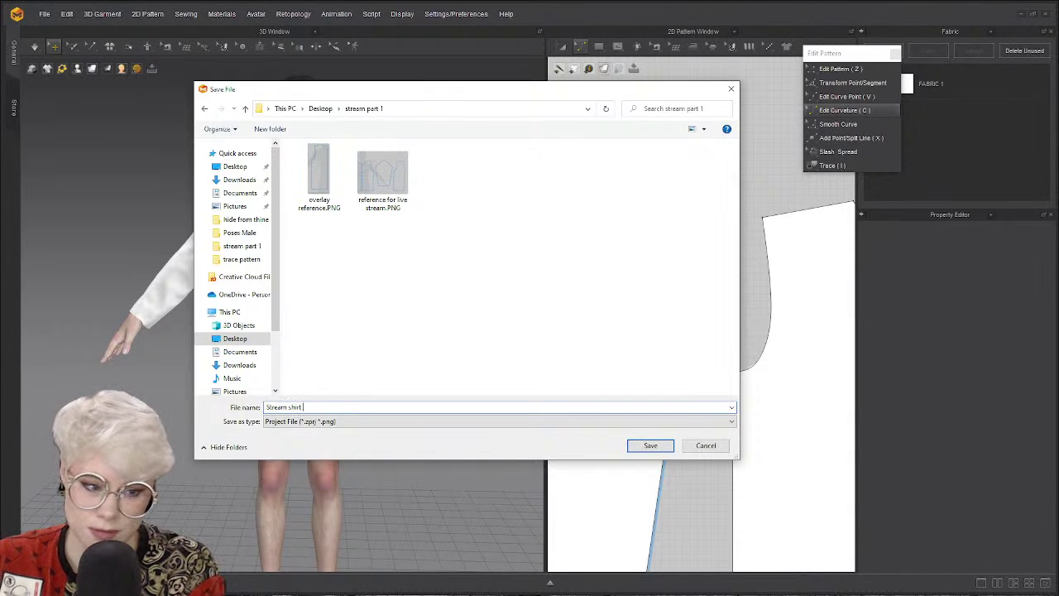
type("file")
key("Return")
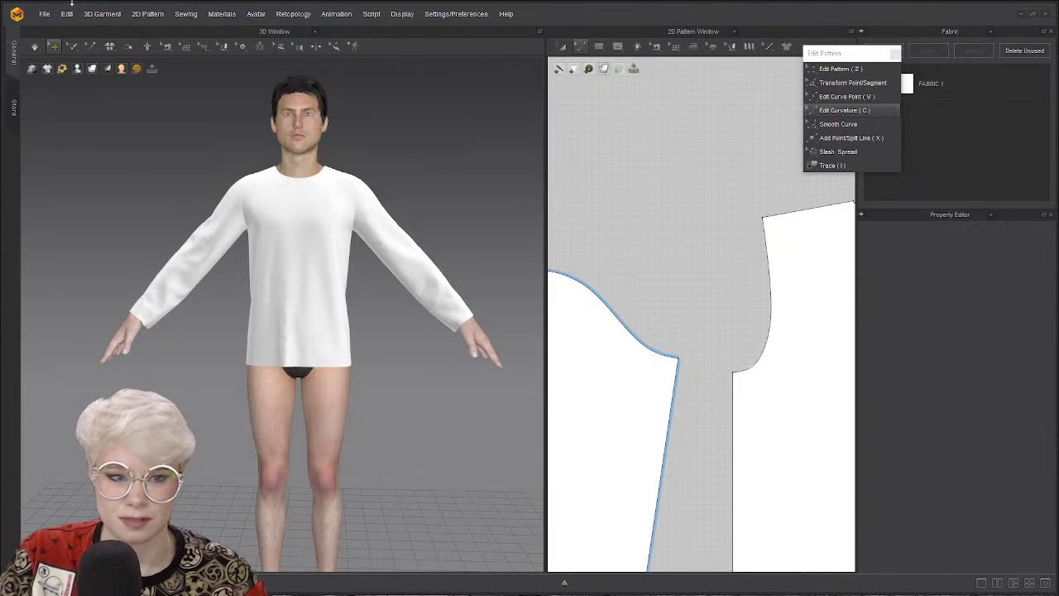
Restore the application window to a smaller size and maximize it again to clear the stuck Edit Pattern tool list.
left_click_drag(52, 12, 50, 14)
left_click(55, 18)
left_click(1032, 18)
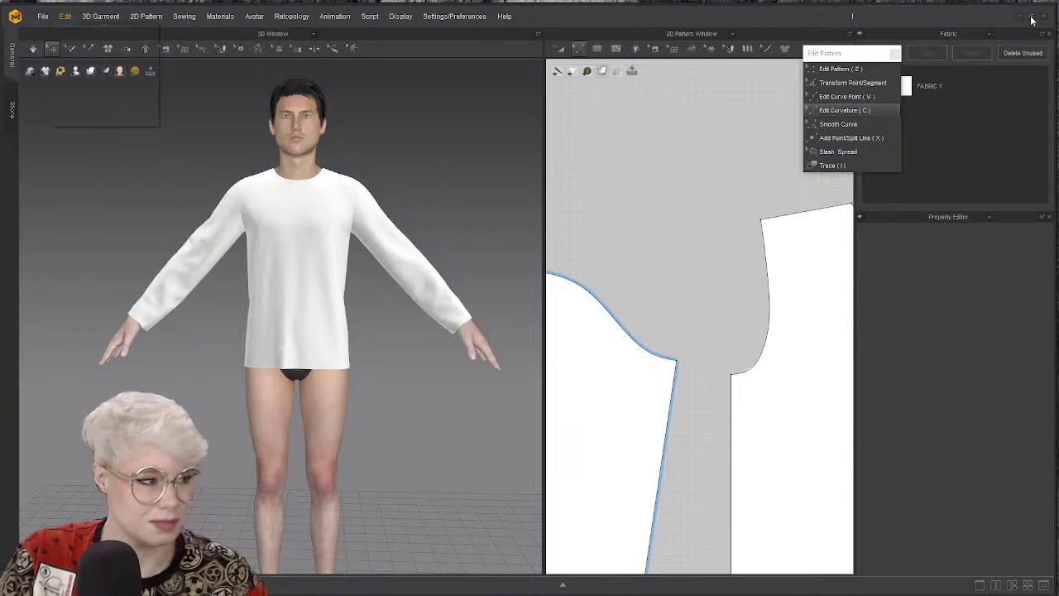
left_click(1033, 19)
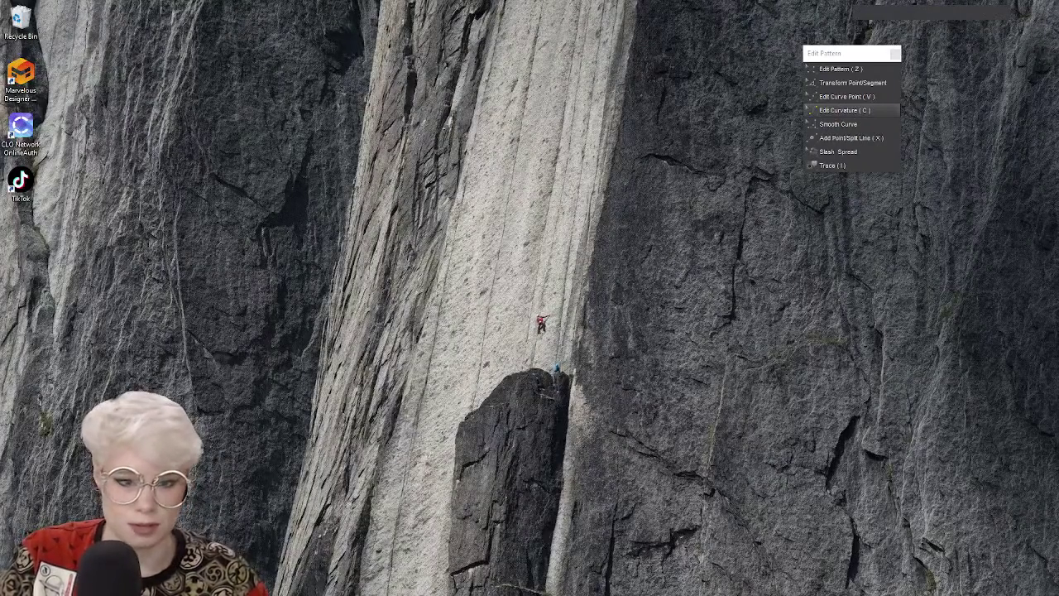
left_click_drag(0, 193, 744, 115)
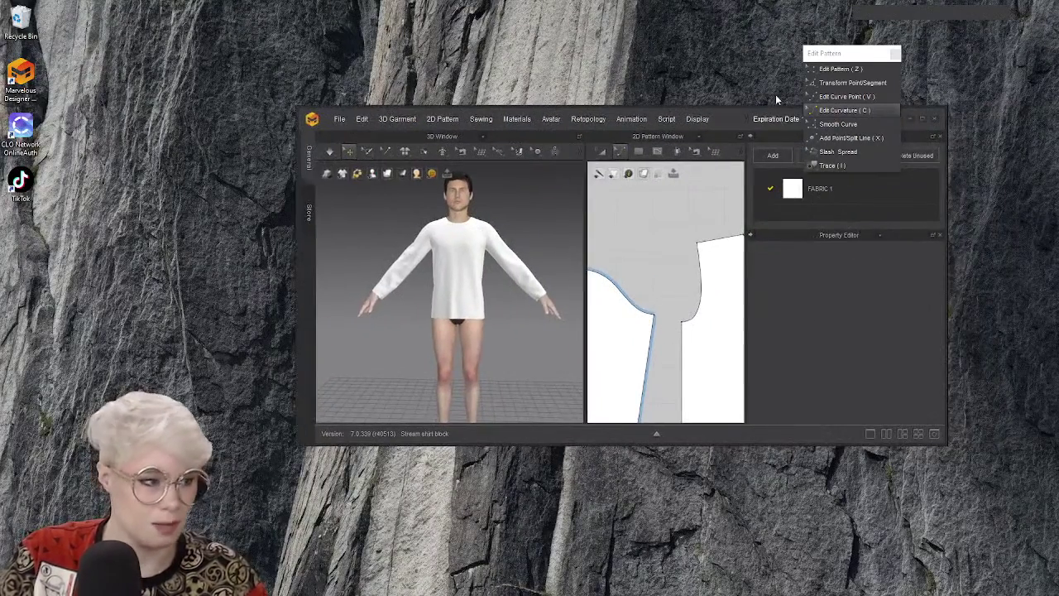
left_click(924, 117)
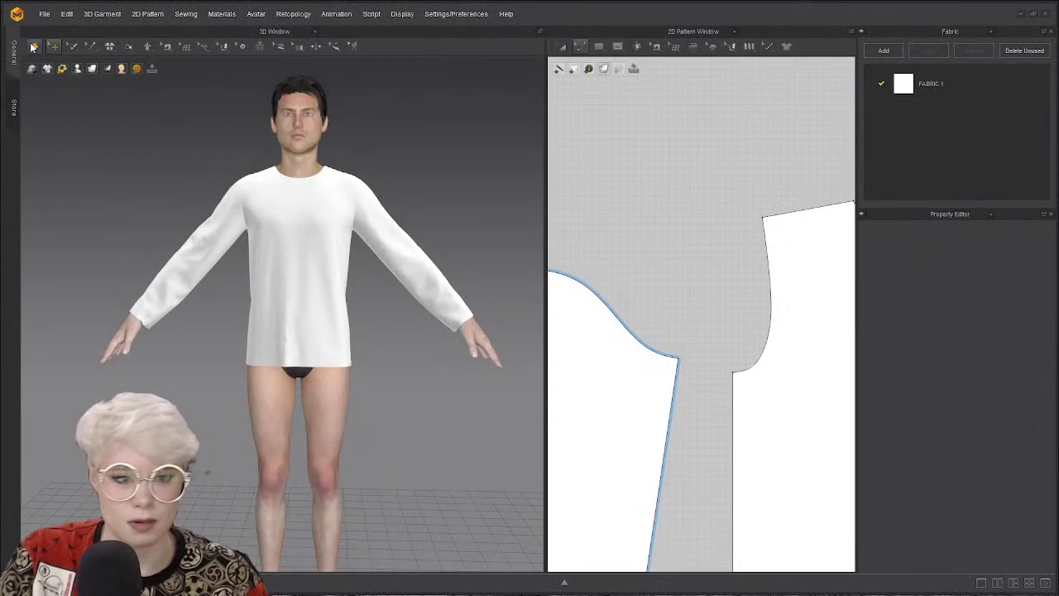
left_click(44, 13)
mouse_move(71, 80)
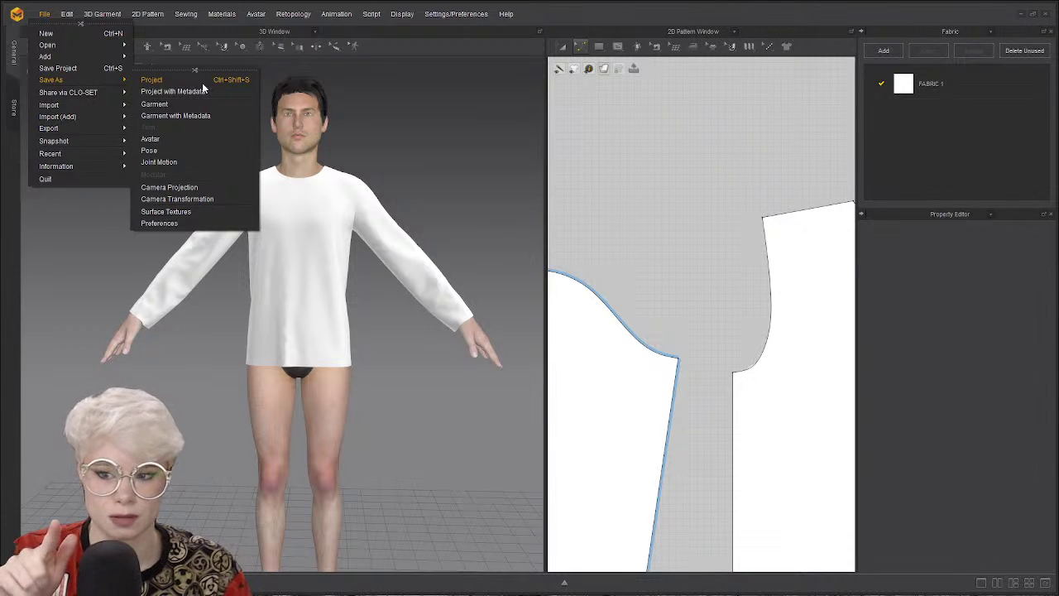
left_click(366, 99)
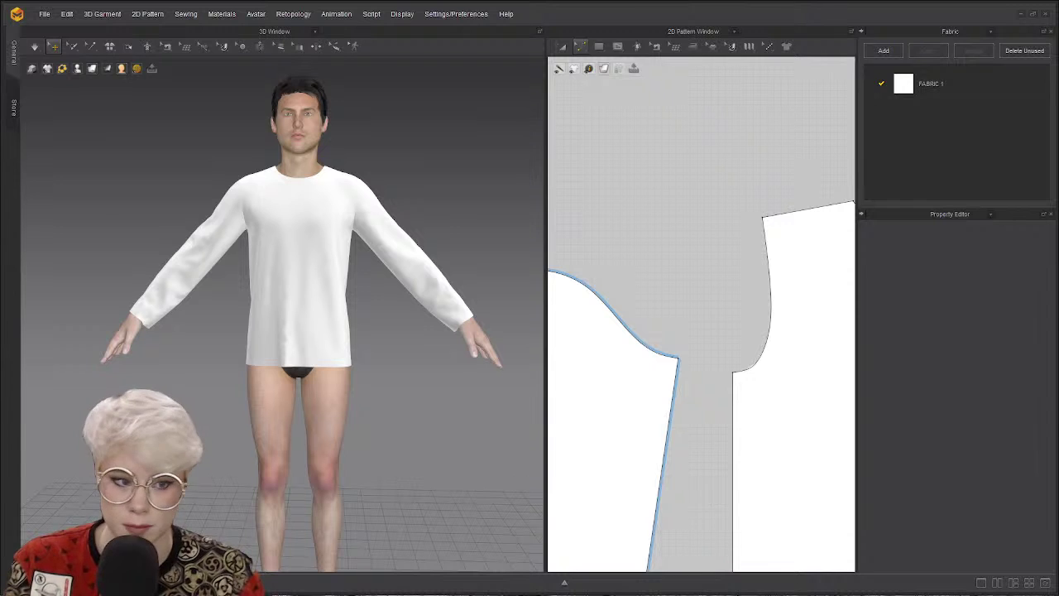
Widen the 2D pattern area, bring the full avatar and the shirt's pattern pieces into view, and activate the Transform Pattern tool.
scroll(248, 348, "down", 2)
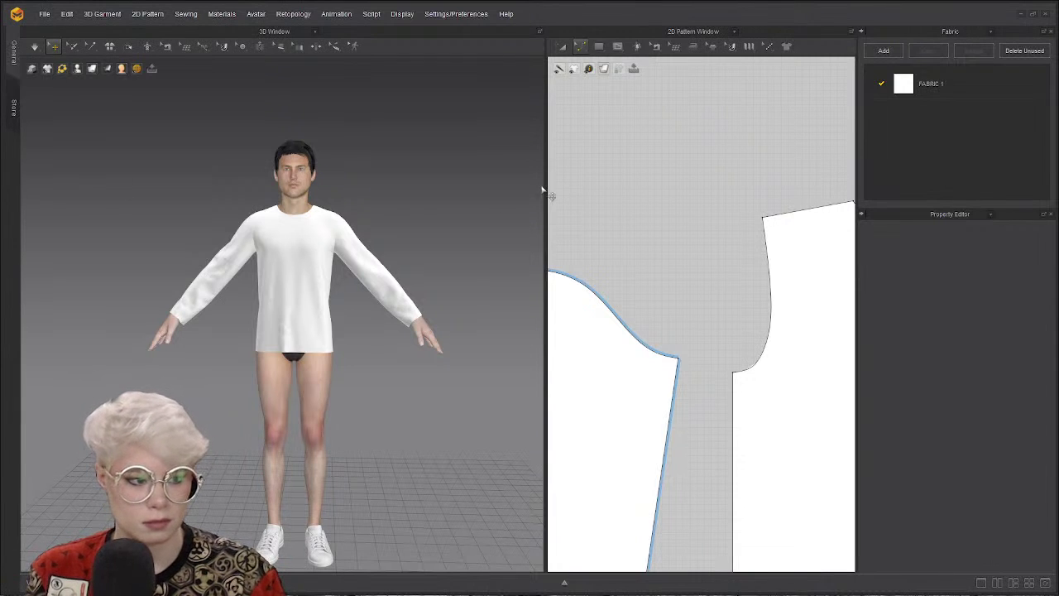
left_click_drag(546, 188, 474, 189)
scroll(572, 273, "down", 5)
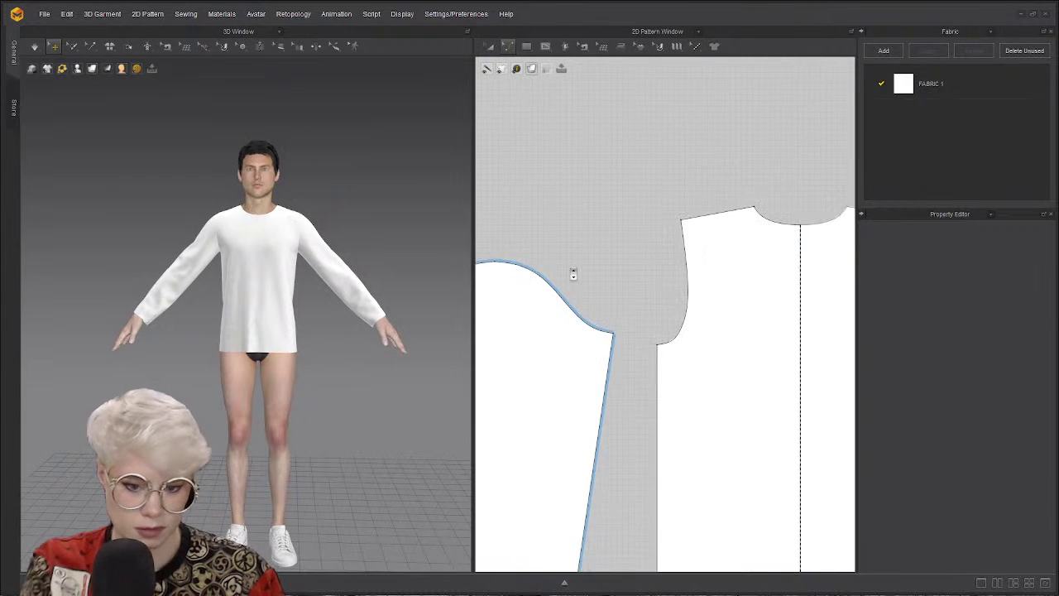
scroll(608, 256, "down", 3)
scroll(629, 284, "up", 4)
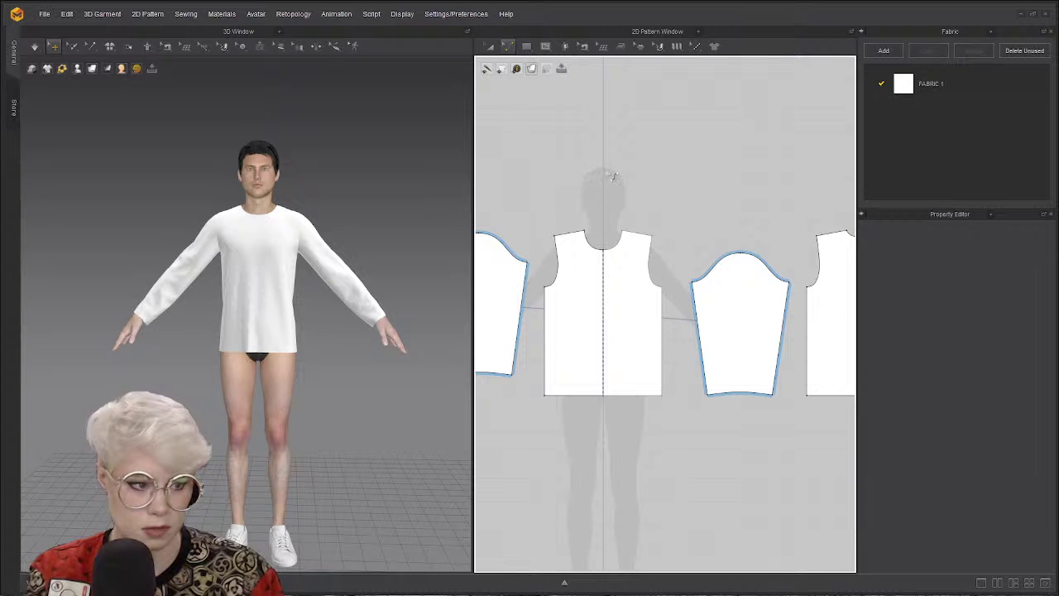
key("a")
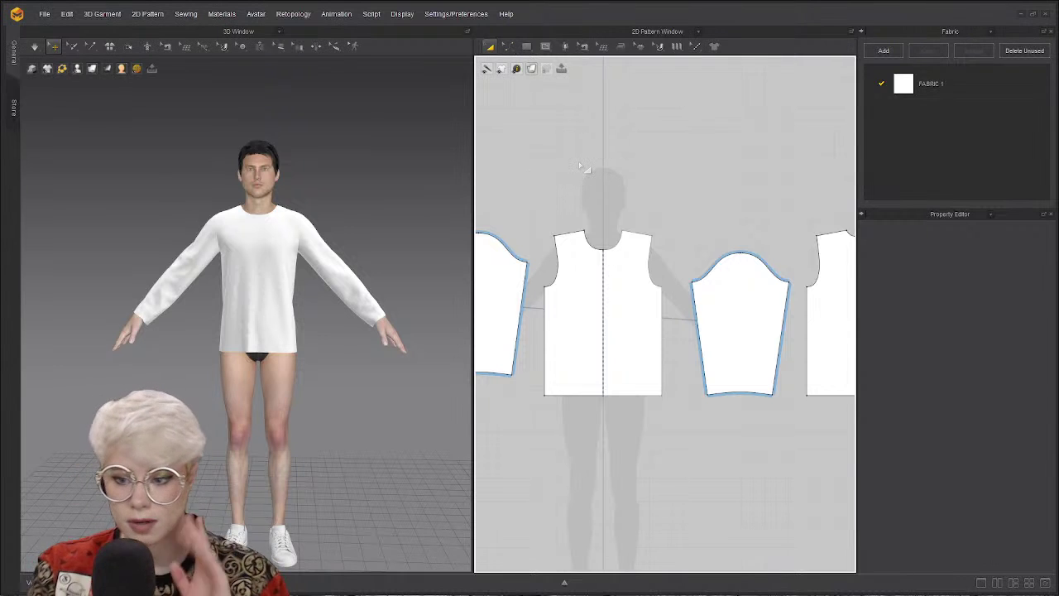